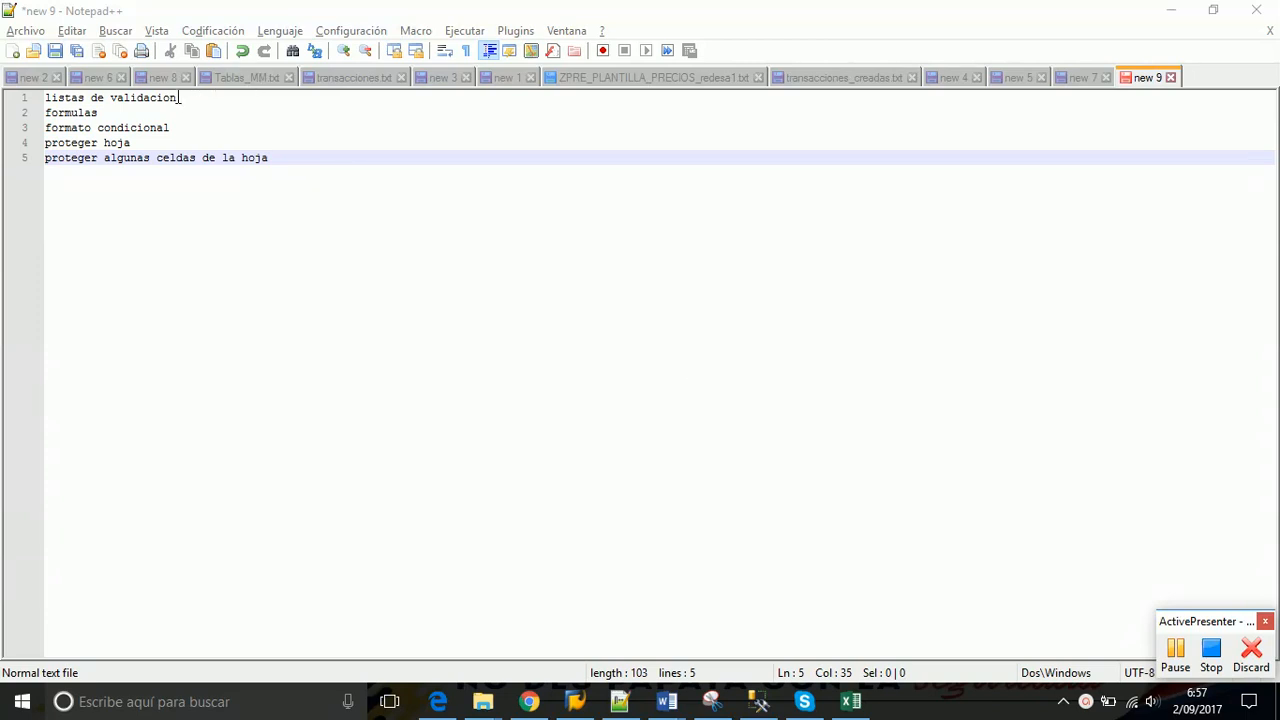
Highlight the topics listas de validacion, formulas, formato condicional and the sheet-protection items
{"action": "left_click_drag", "start_coordinate": [177, 97], "coordinate": [44, 94]}
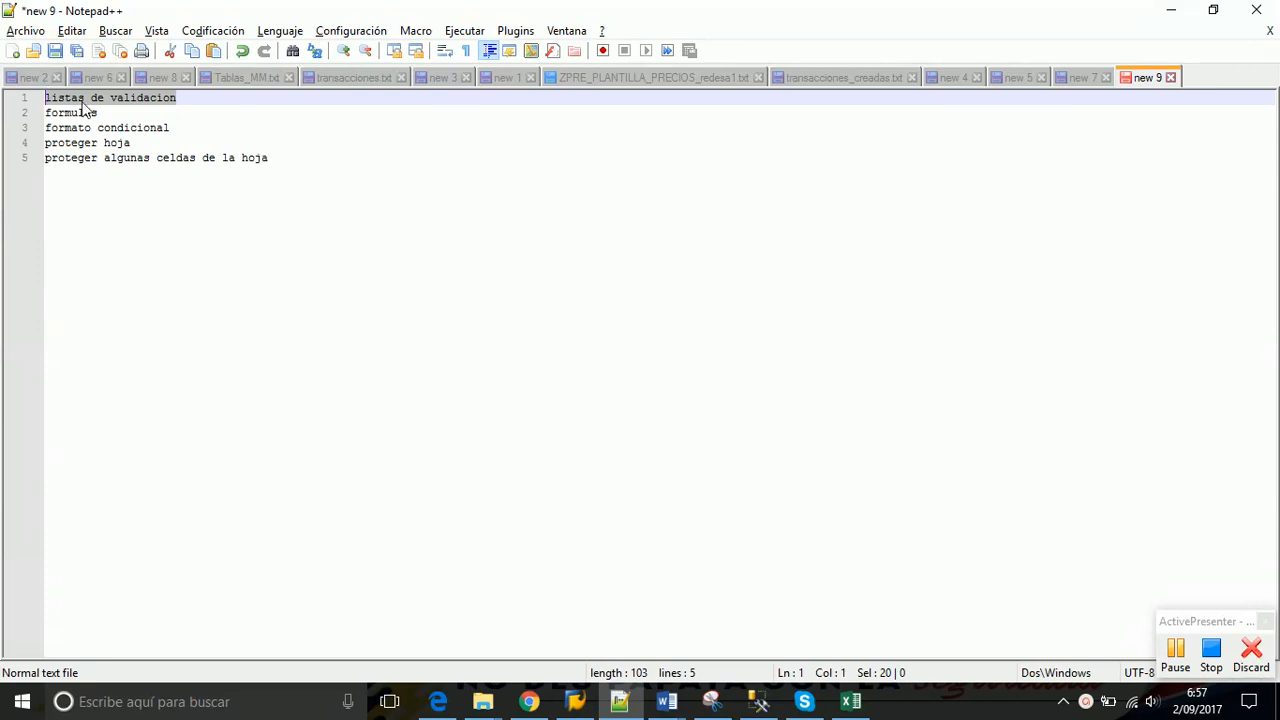
{"action": "left_click_drag", "start_coordinate": [104, 115], "coordinate": [38, 119]}
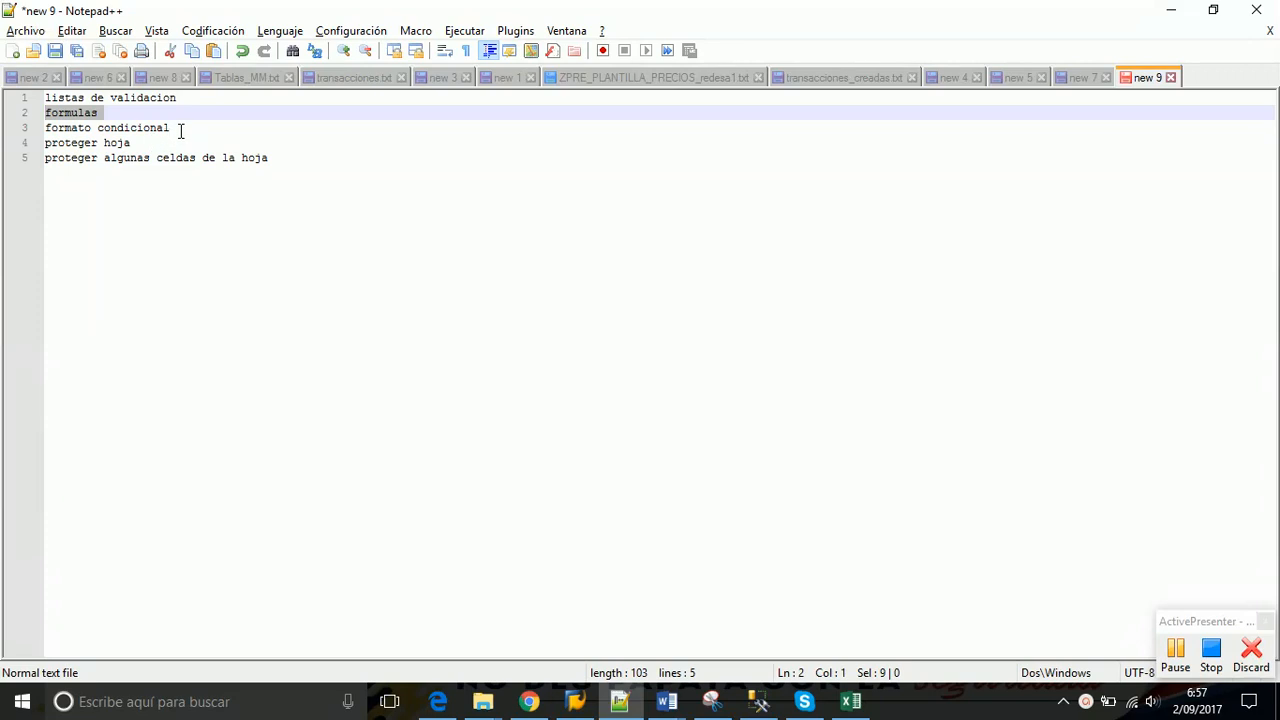
{"action": "left_click_drag", "start_coordinate": [178, 127], "coordinate": [44, 126]}
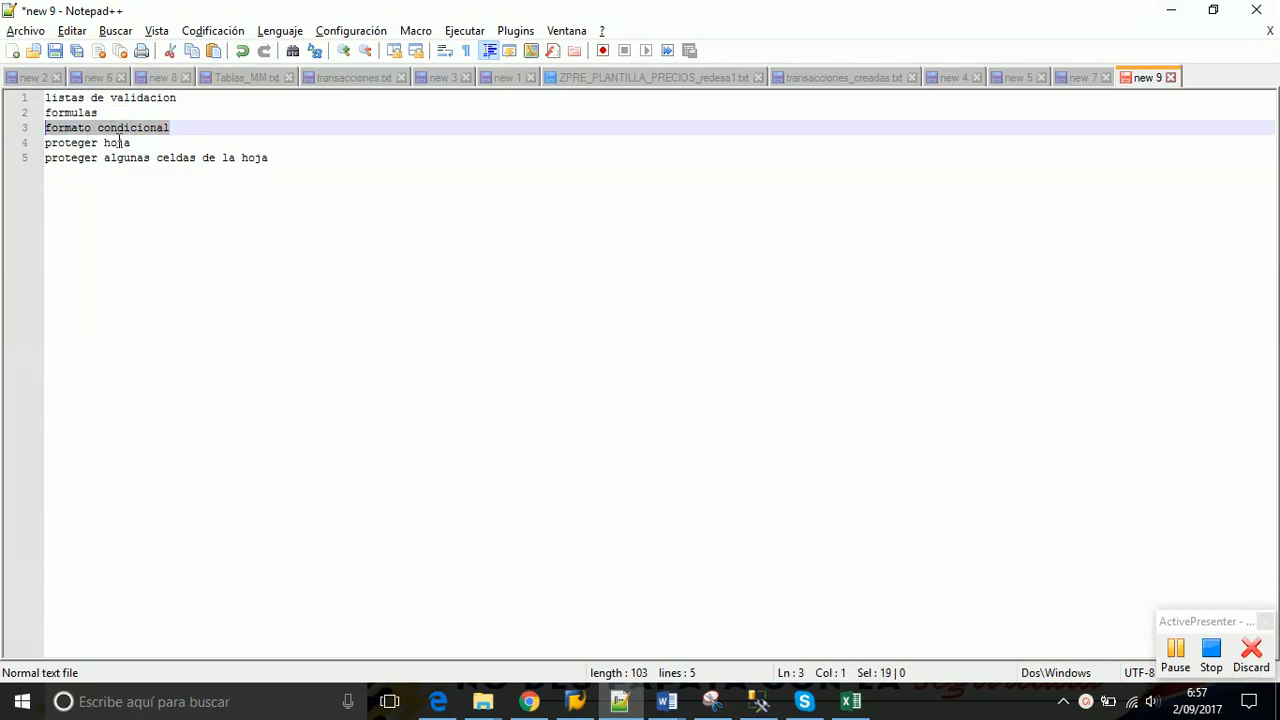
{"action": "left_click_drag", "start_coordinate": [134, 142], "coordinate": [35, 143]}
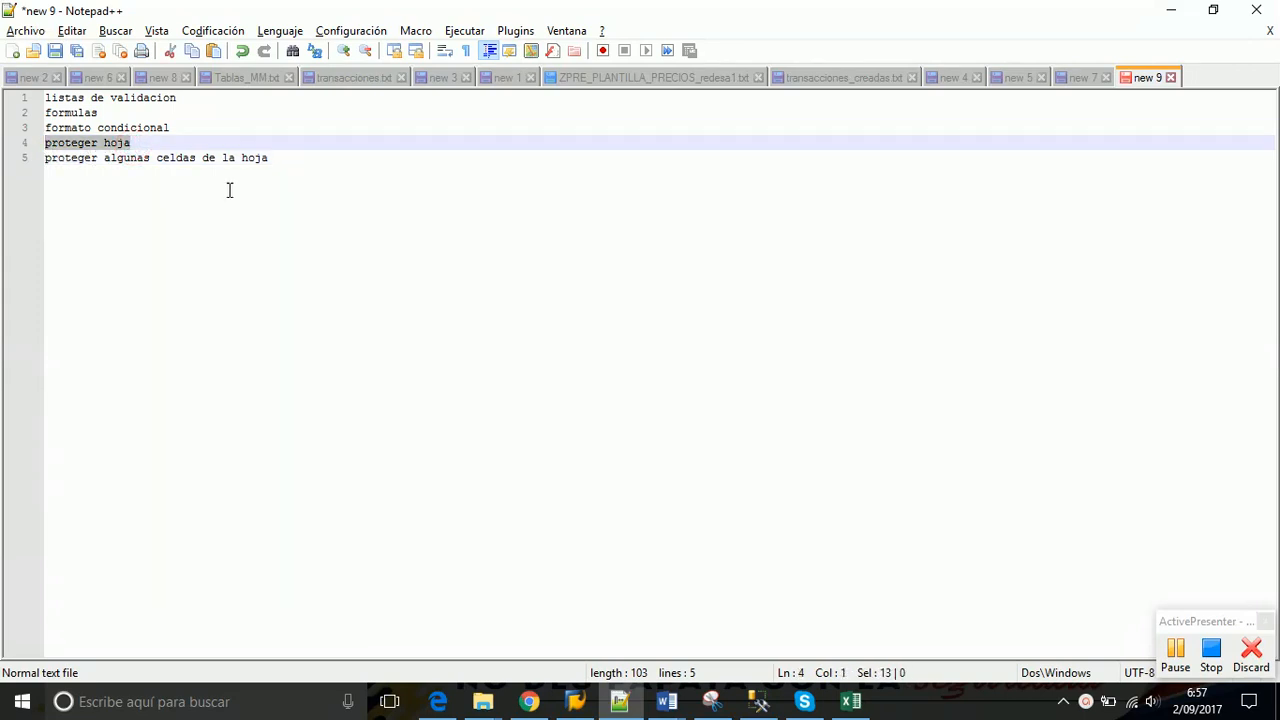
{"action": "left_click", "coordinate": [281, 160]}
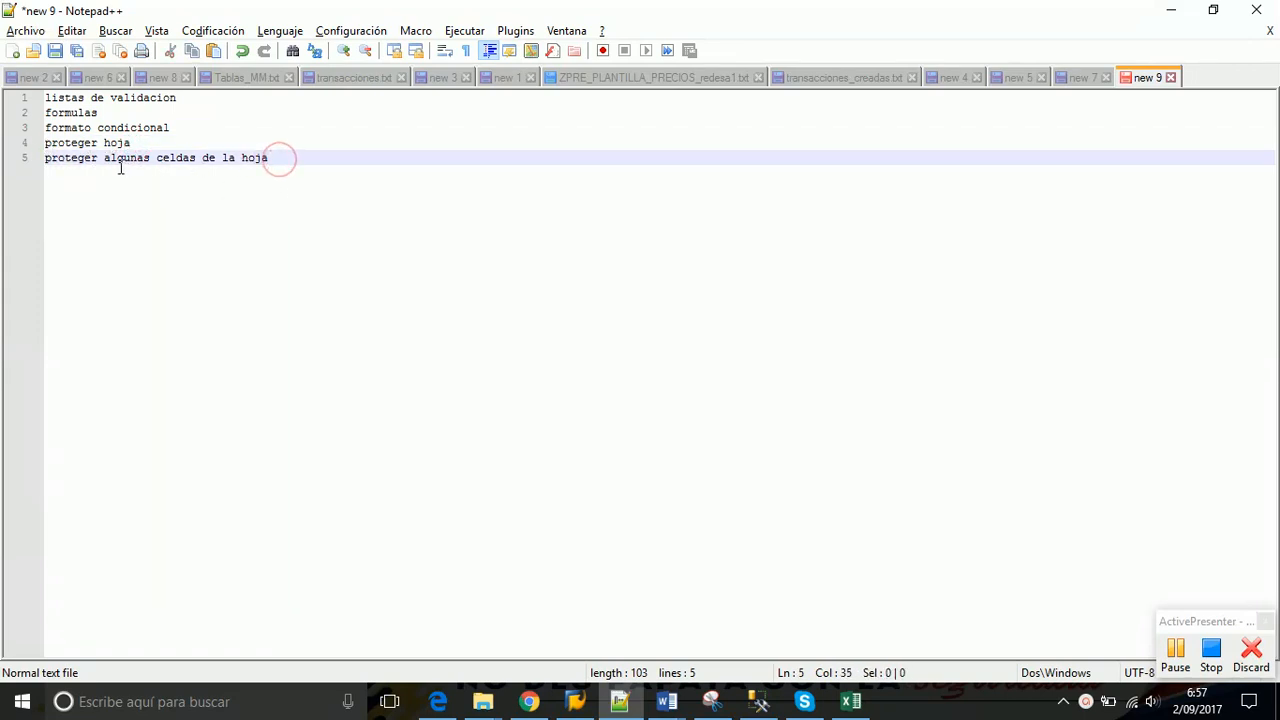
{"action": "left_click", "coordinate": [24, 162]}
{"action": "left_click_drag", "start_coordinate": [24, 162], "coordinate": [24, 146]}
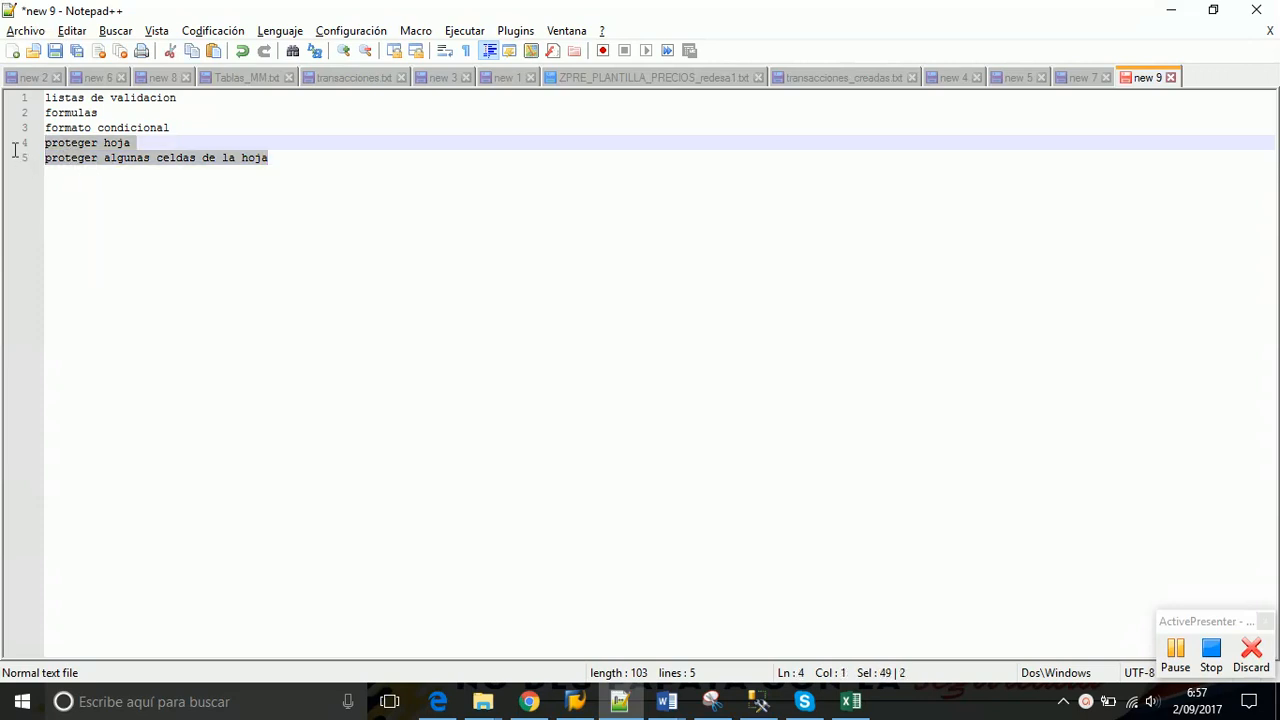
{"action": "left_click", "coordinate": [244, 197]}
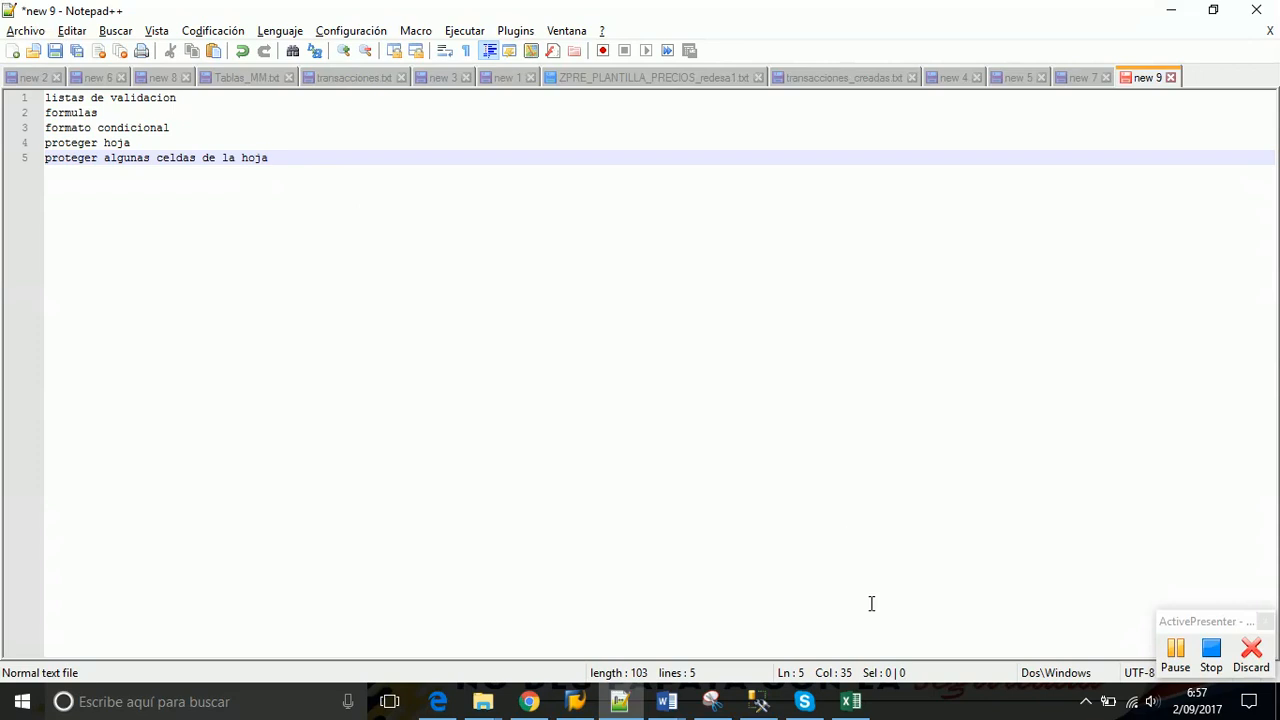
In Libro1, enter bucaramanga, cartagena, medellin and bogota in D1:D4 of Hoja1
{"action": "left_click", "coordinate": [852, 705]}
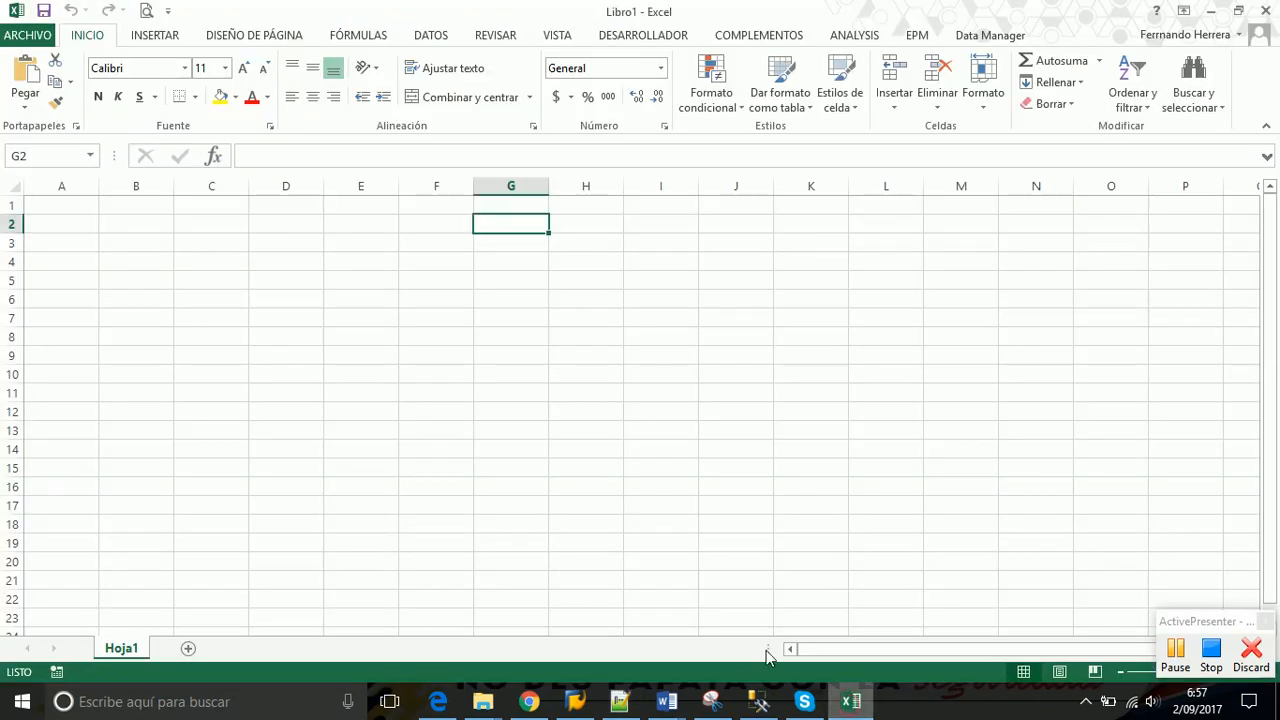
{"action": "left_click", "coordinate": [285, 204]}
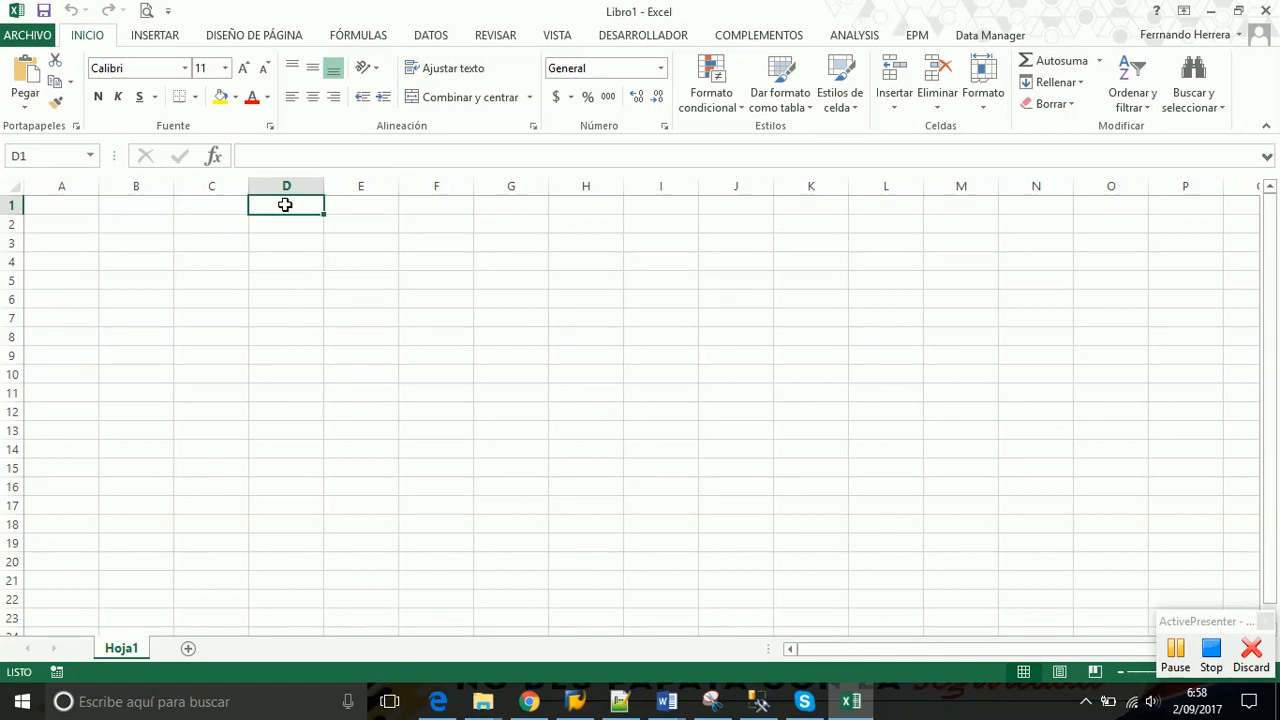
{"action": "type", "text": "bucaramanga"}
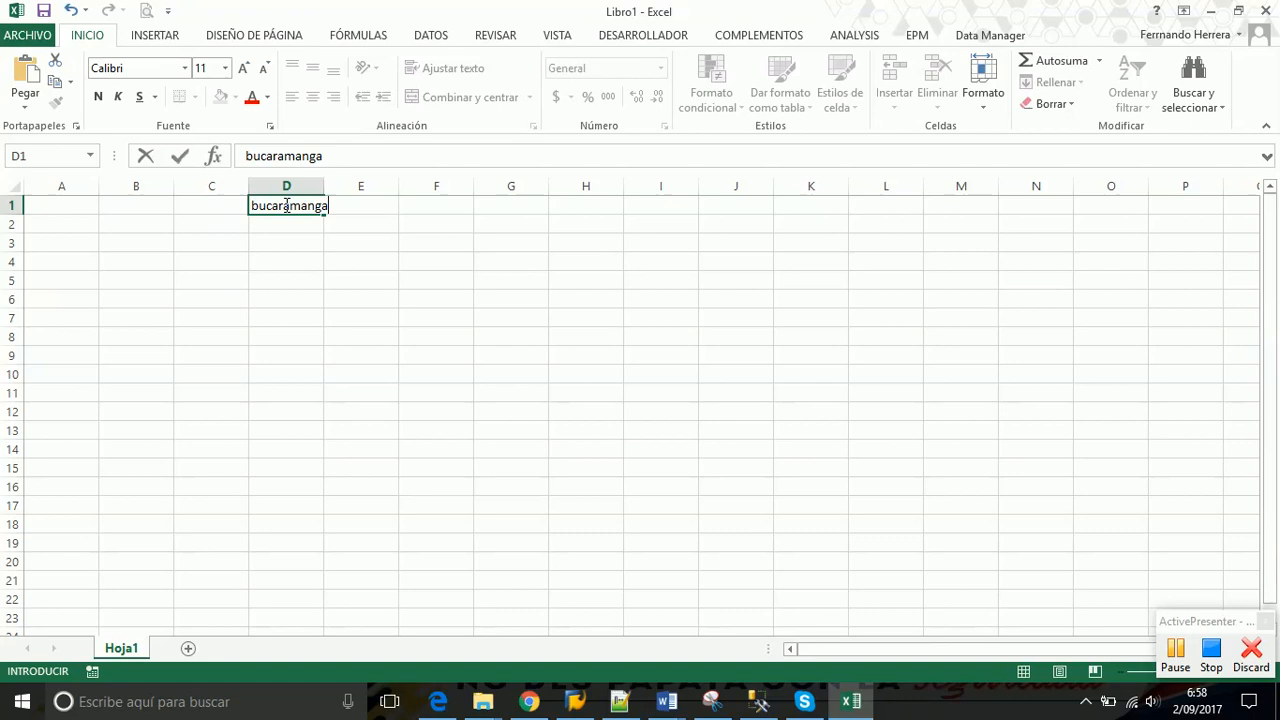
{"action": "key", "text": "Return"}
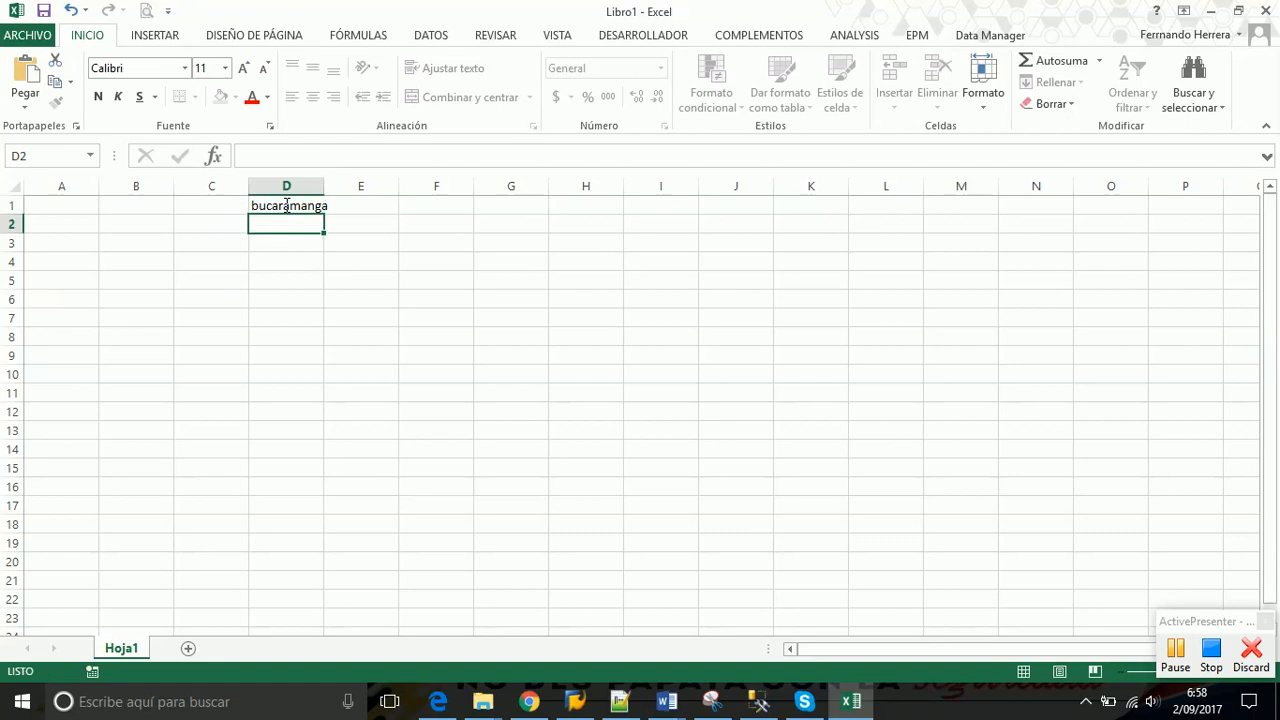
{"action": "type", "text": "cartagena"}
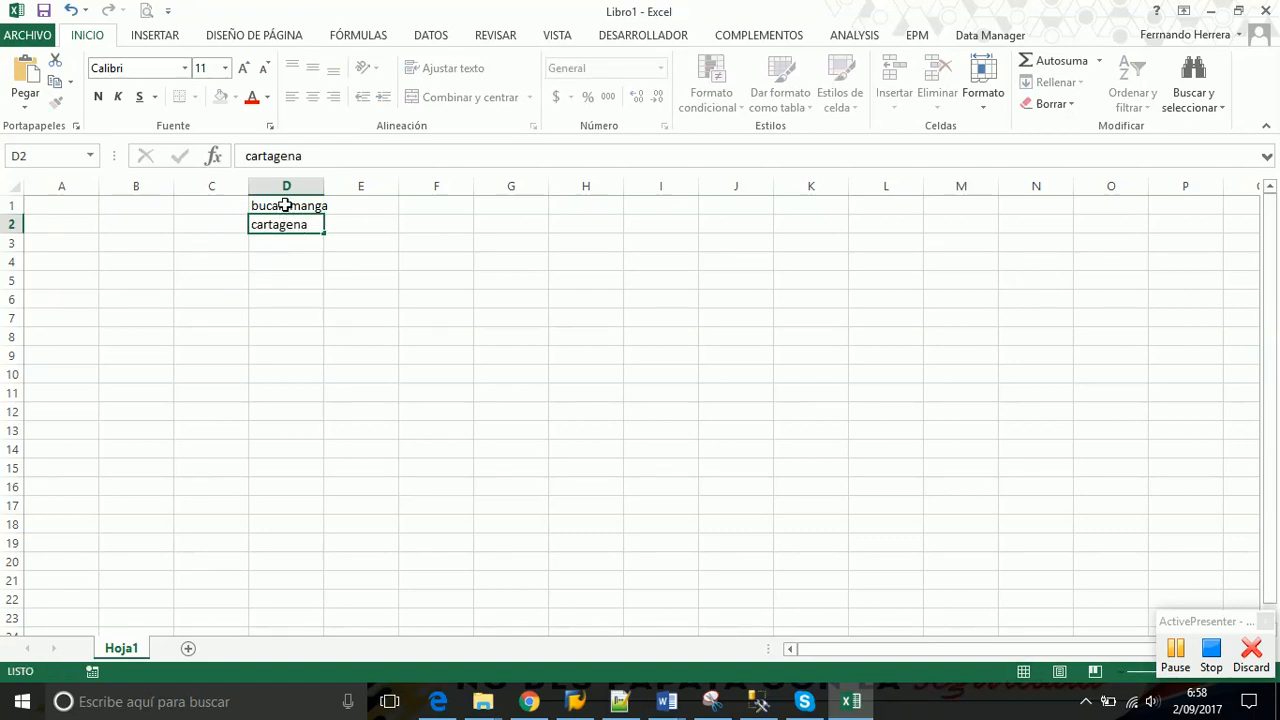
{"action": "key", "text": "Return"}
{"action": "type", "text": "medel"}
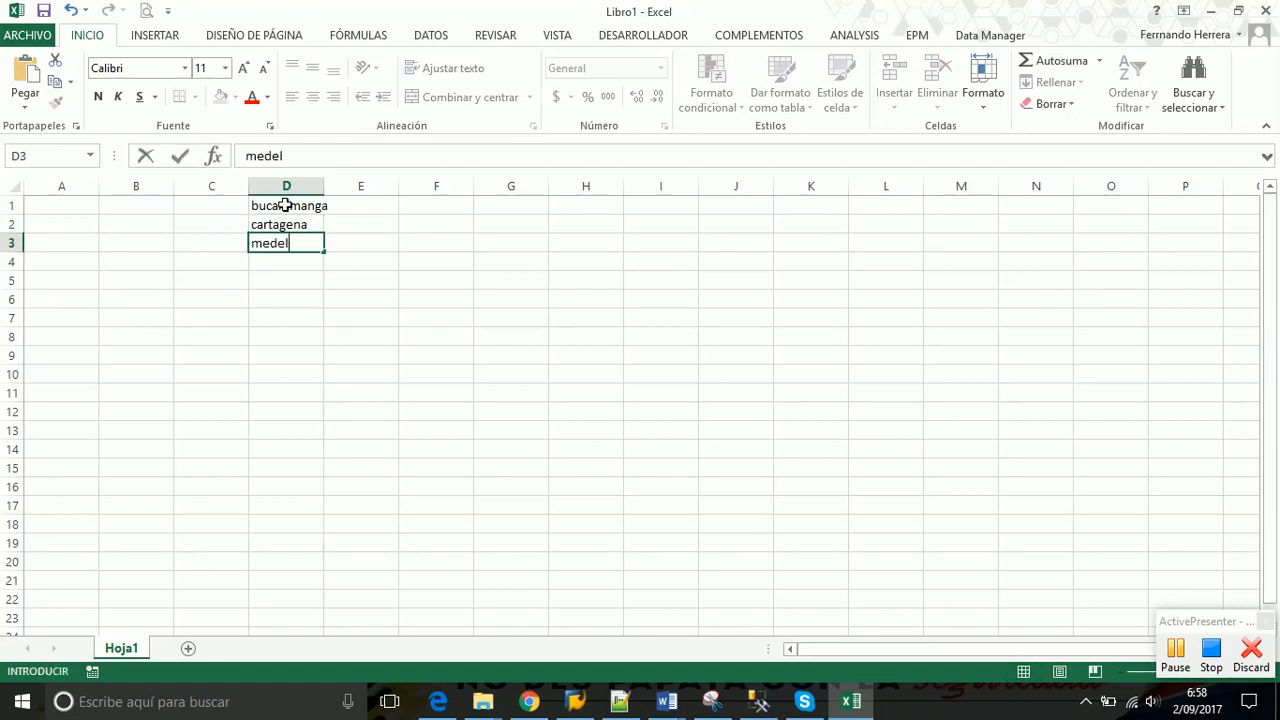
{"action": "type", "text": "lin"}
{"action": "key", "text": "Return"}
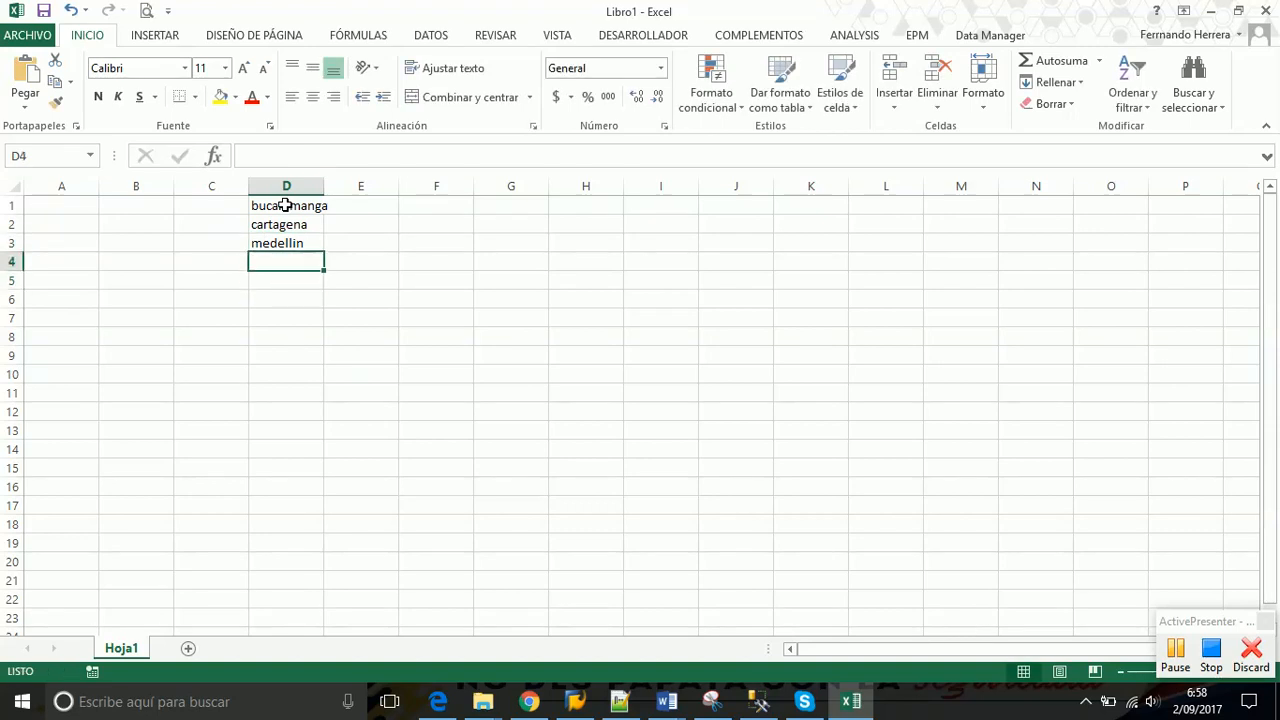
{"action": "type", "text": "bog"}
{"action": "key", "text": "BackSpace"}
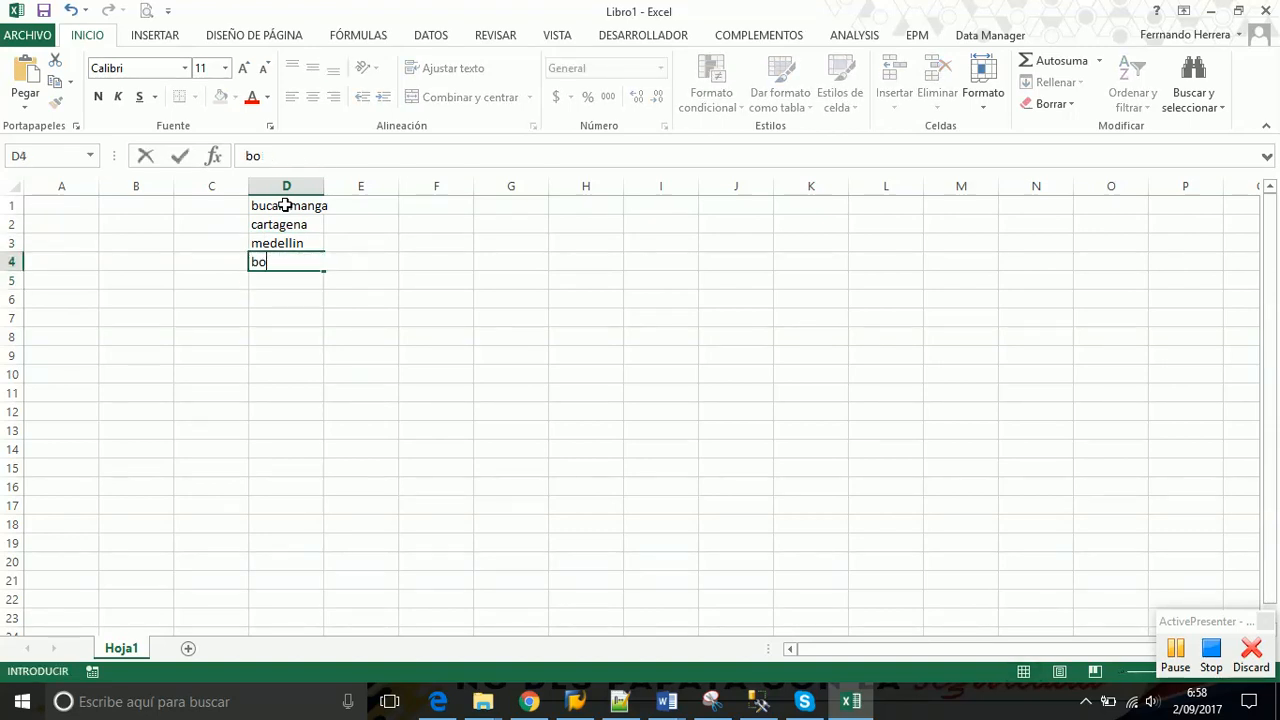
{"action": "type", "text": "gota"}
{"action": "key", "text": "Return"}
Autofit column D, add a Hoja2 sheet, and select the city list back on Hoja1
{"action": "key", "text": "Up"}
{"action": "key", "text": "Up"}
{"action": "key", "text": "Up"}
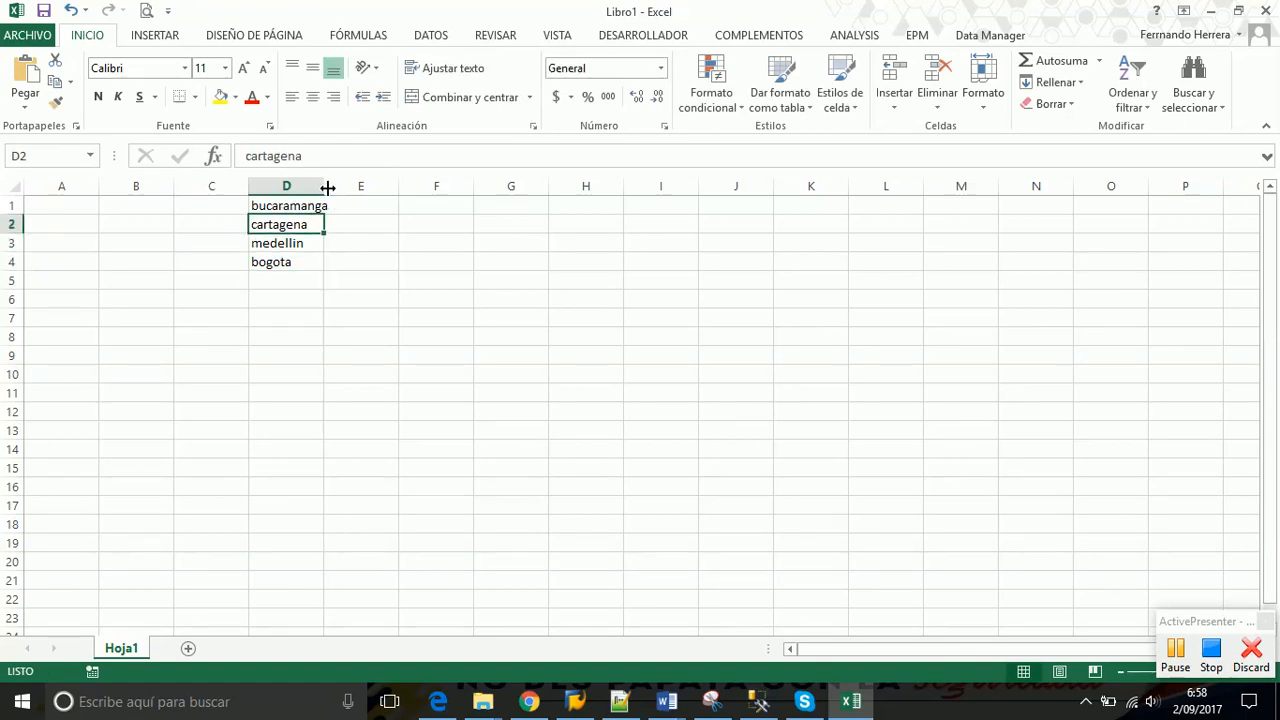
{"action": "double_click", "coordinate": [324, 186]}
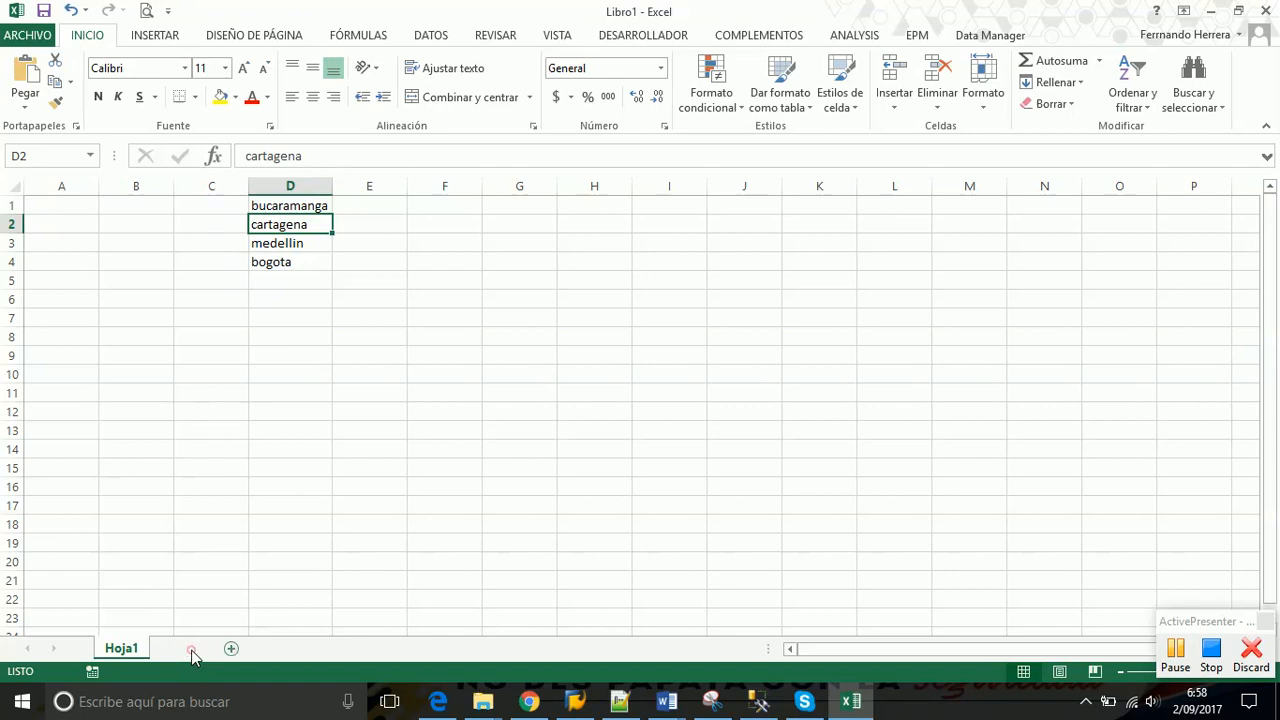
{"action": "left_click", "coordinate": [189, 649]}
{"action": "left_click", "coordinate": [124, 650]}
{"action": "left_click_drag", "start_coordinate": [291, 205], "coordinate": [286, 266]}
{"action": "key", "text": "ctrl+c"}
Clear D1:D5, paste the four city names back starting at D1, then go to Hoja2
{"action": "key", "text": "Delete"}
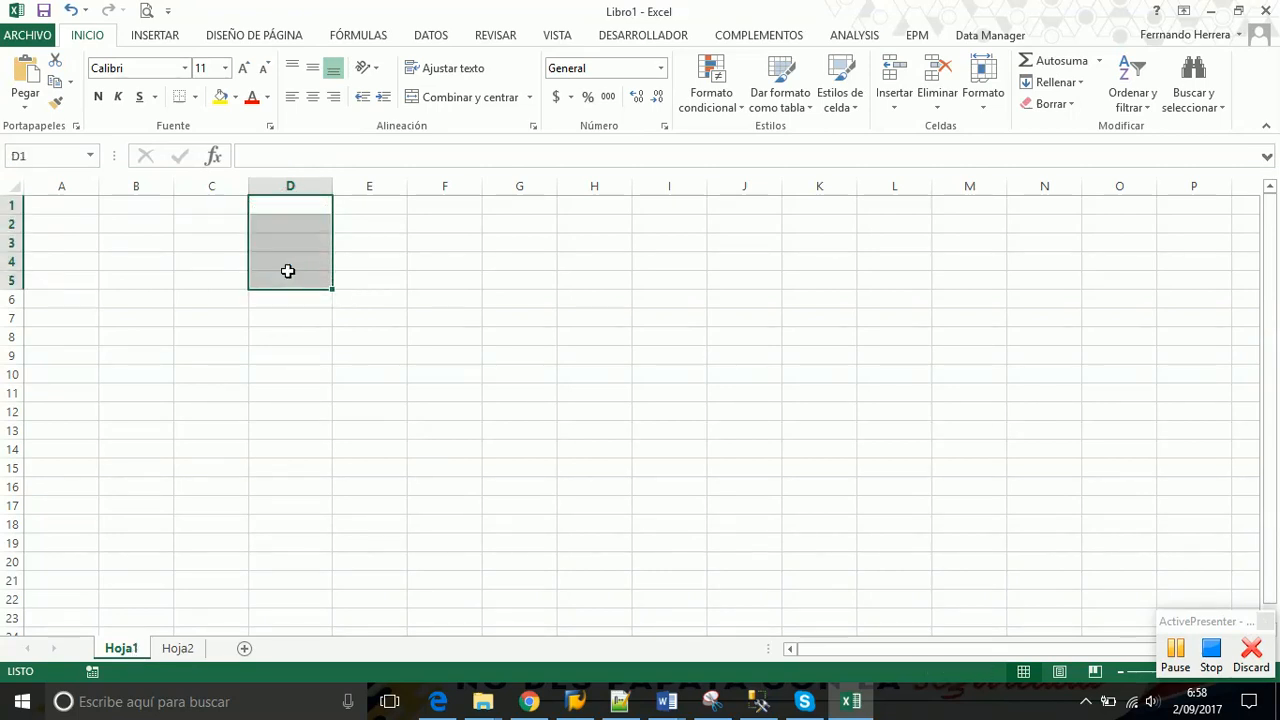
{"action": "key", "text": "ctrl+v"}
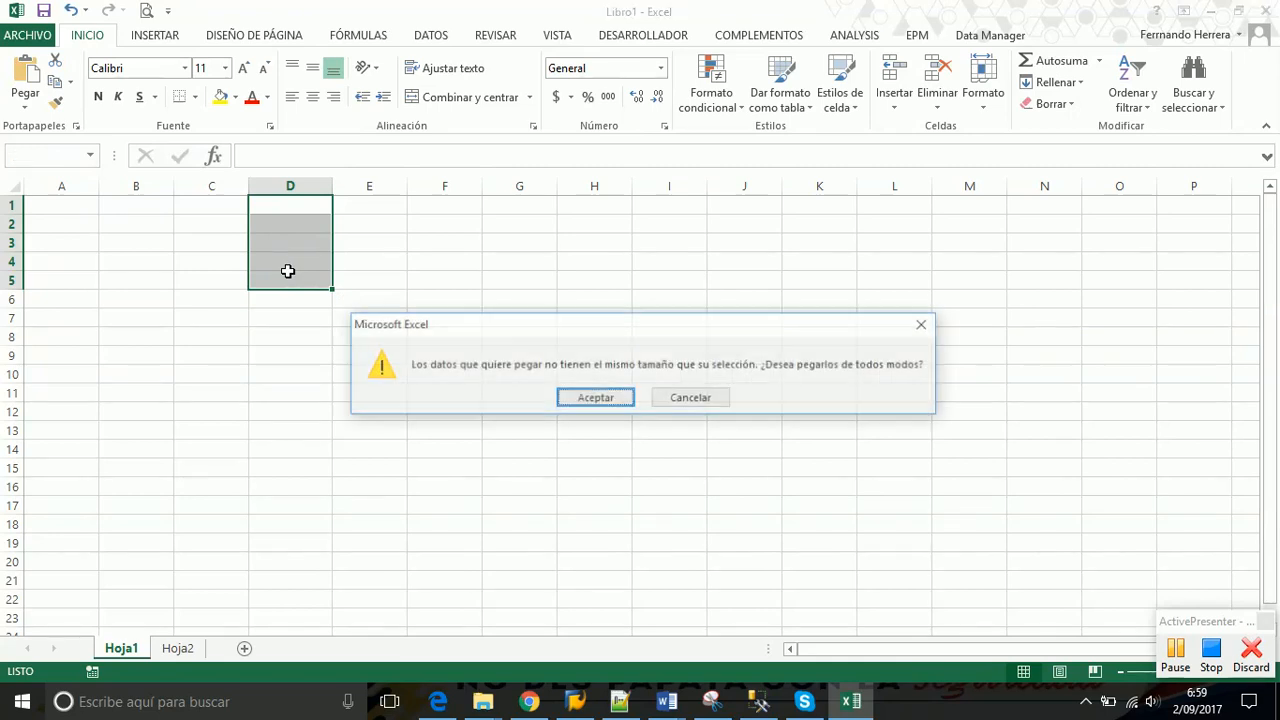
{"action": "left_click", "coordinate": [688, 399]}
{"action": "left_click", "coordinate": [283, 201]}
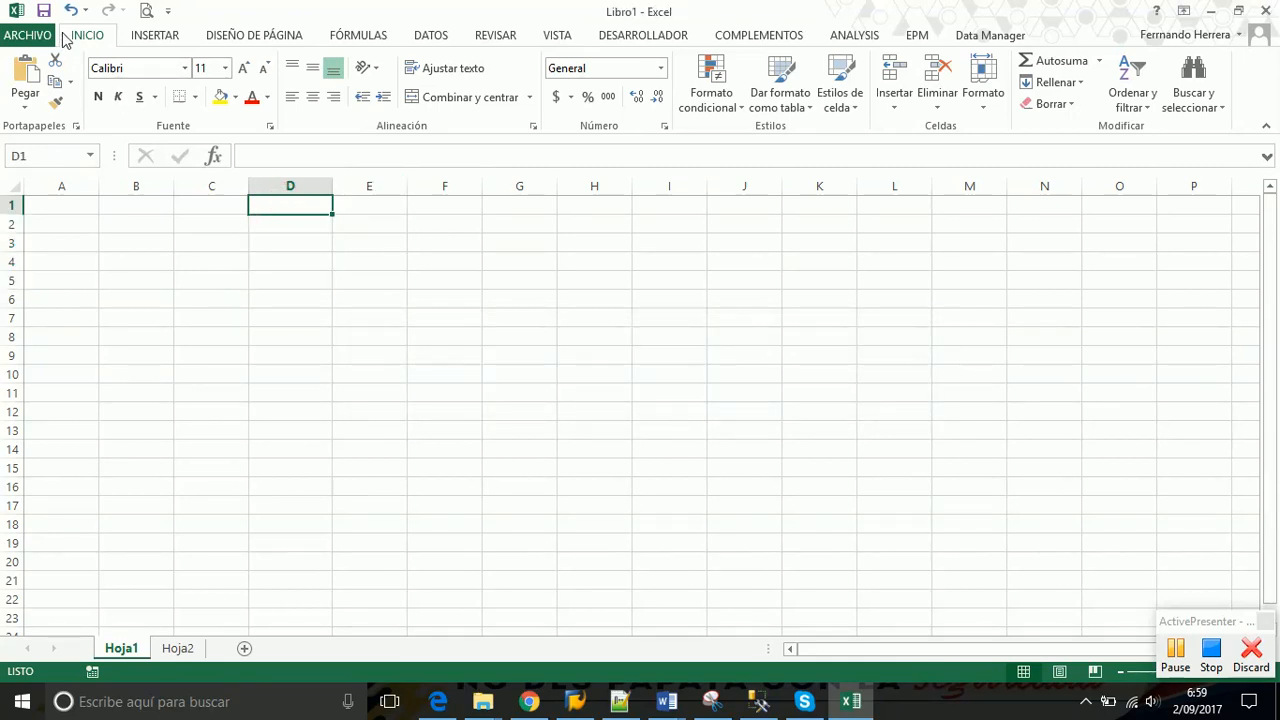
{"action": "key", "text": "ctrl+v"}
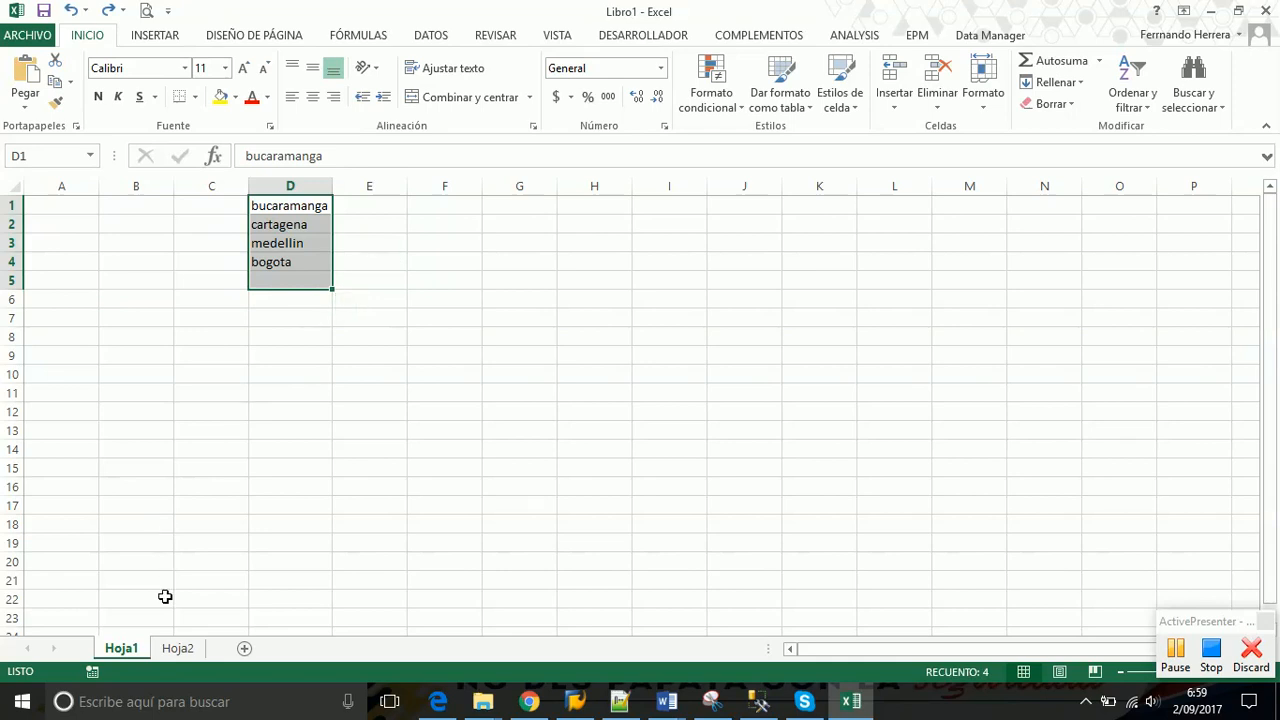
{"action": "left_click", "coordinate": [176, 648]}
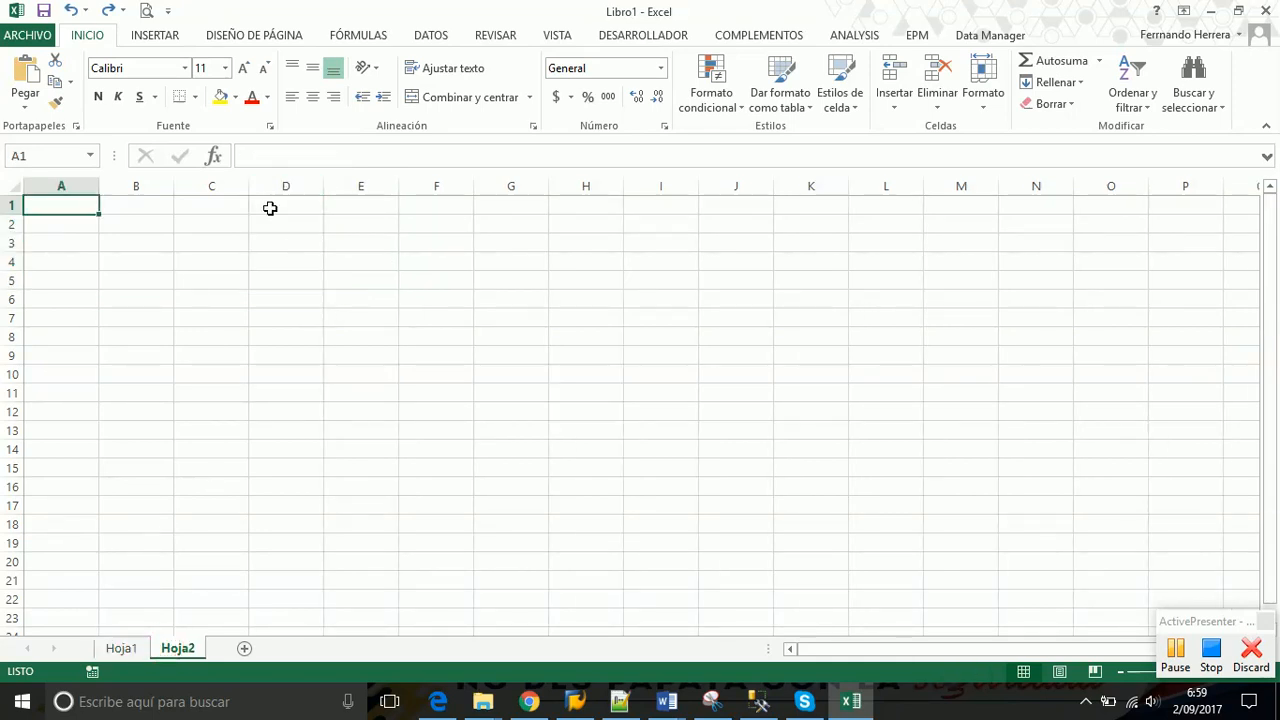
Enter the heading 'ciudades' in C1 of Hoja2 and select C2:C15 with the Datos tab showing
{"action": "left_click", "coordinate": [225, 210]}
{"action": "type", "text": "ci"}
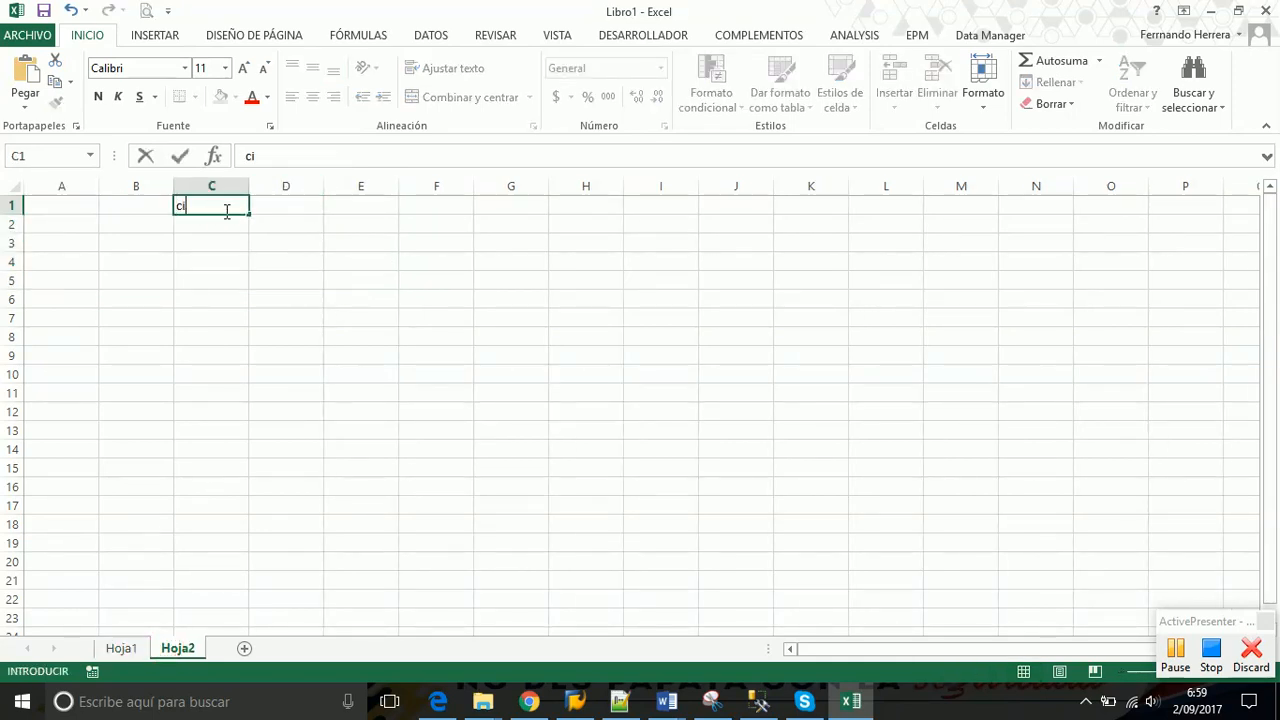
{"action": "type", "text": "udades"}
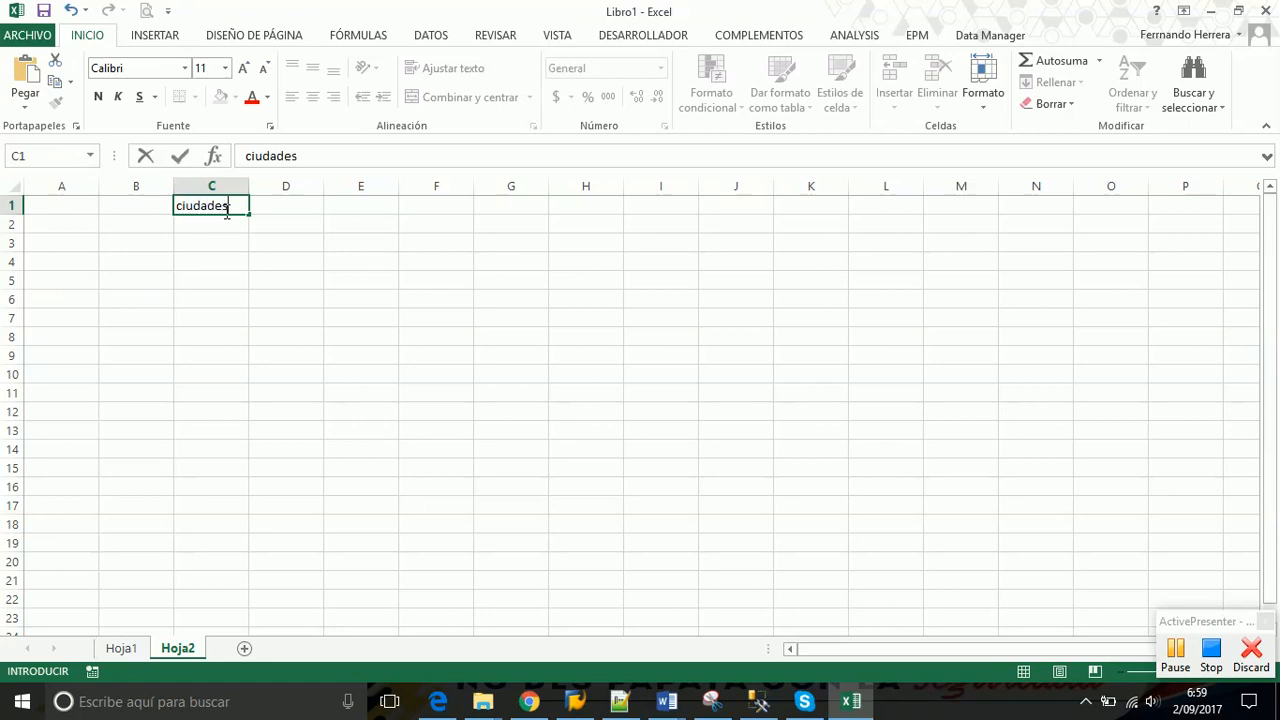
{"action": "key", "text": "Tab"}
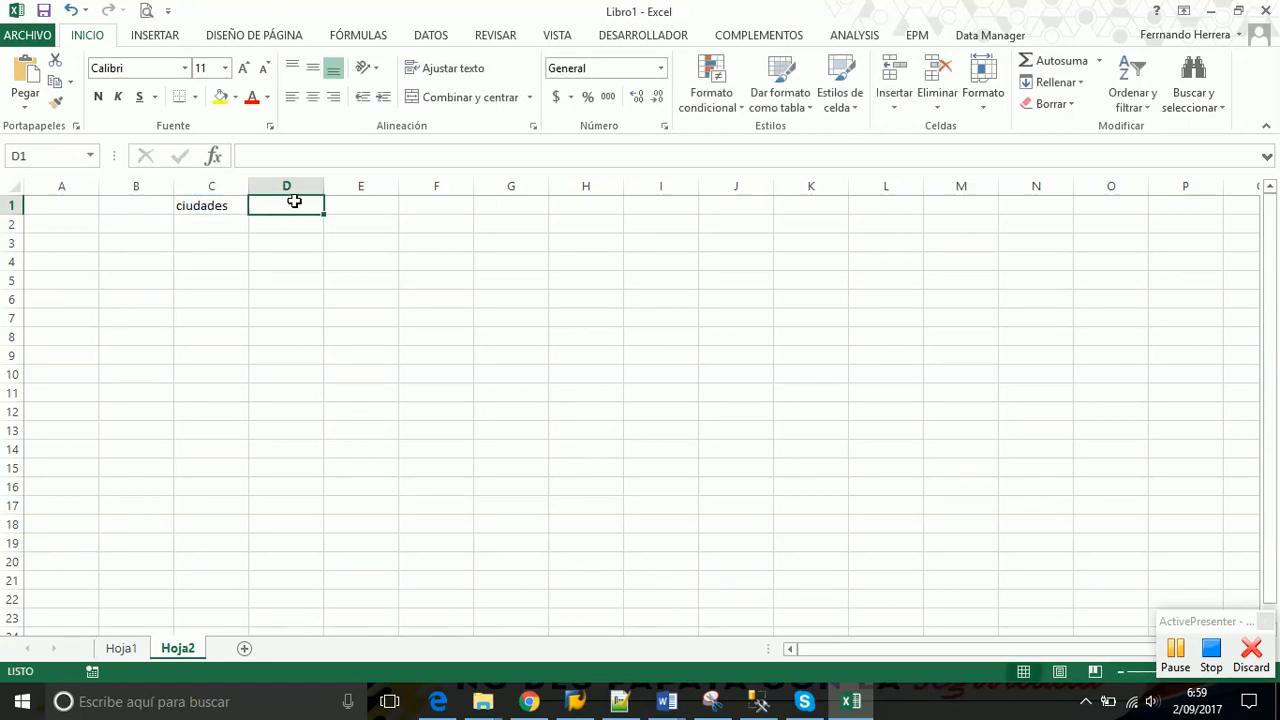
{"action": "left_click_drag", "start_coordinate": [226, 225], "coordinate": [222, 442]}
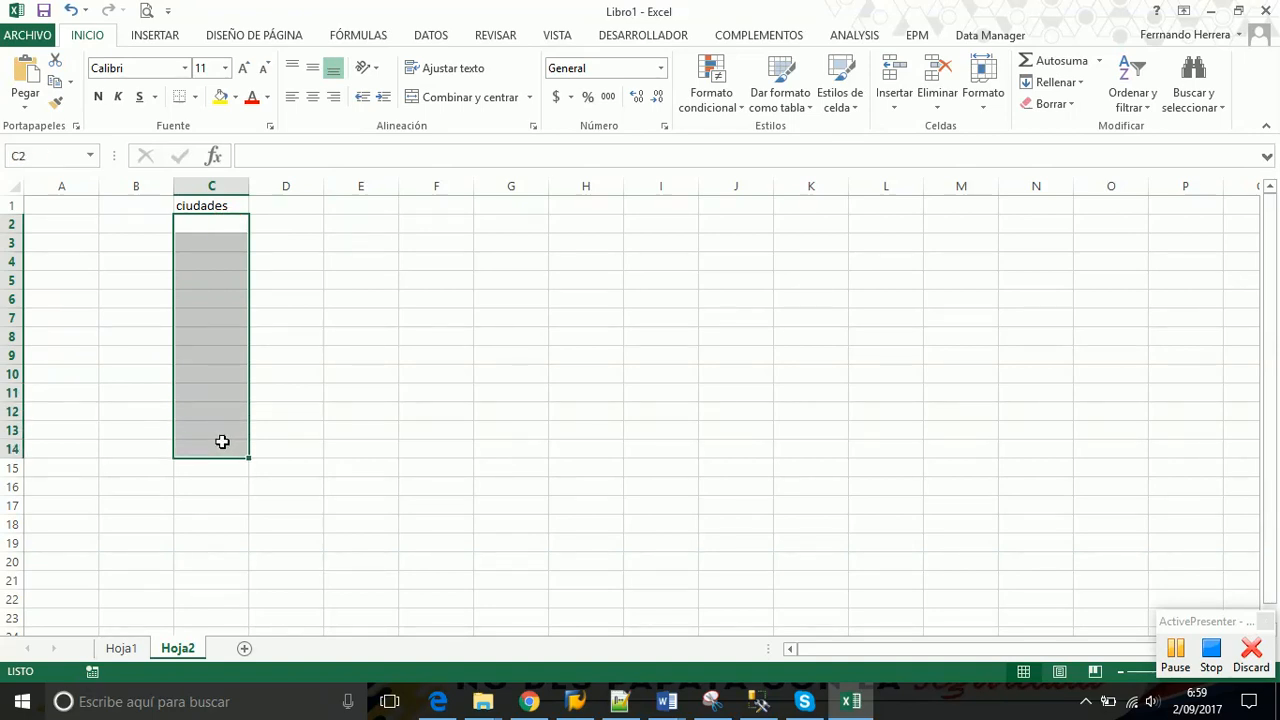
{"action": "left_click", "coordinate": [197, 225]}
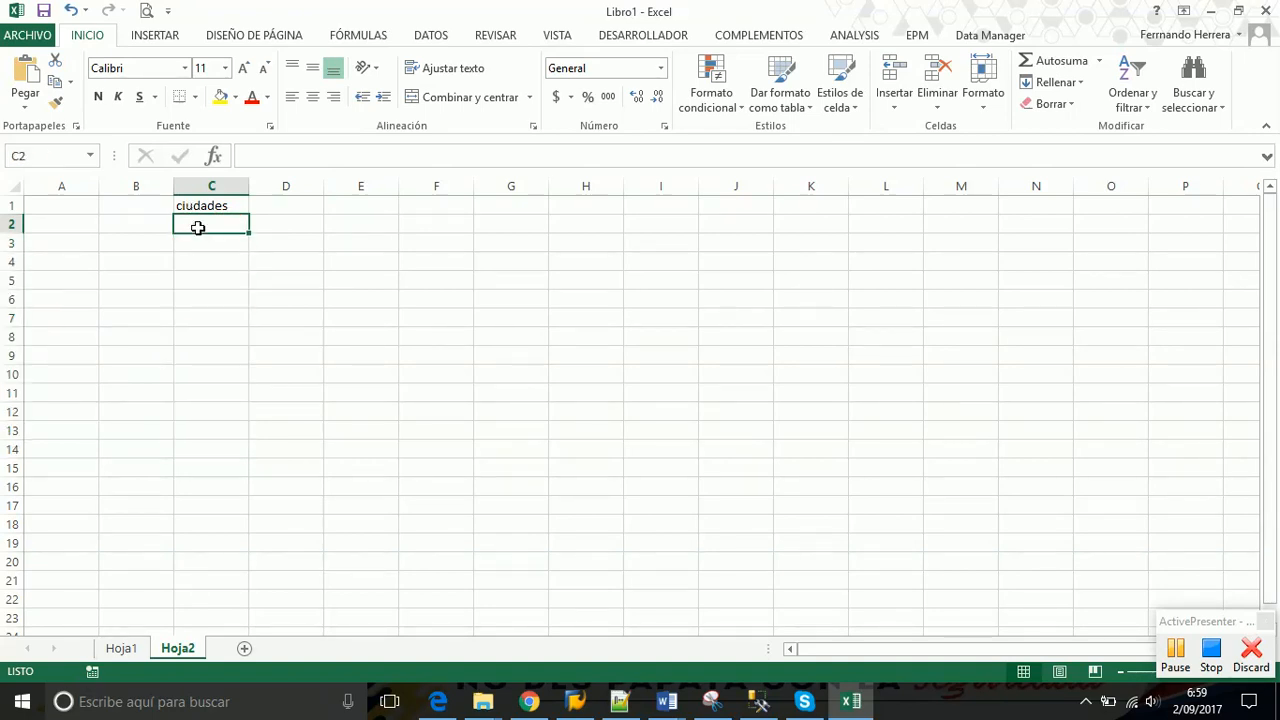
{"action": "left_click_drag", "start_coordinate": [211, 220], "coordinate": [216, 459]}
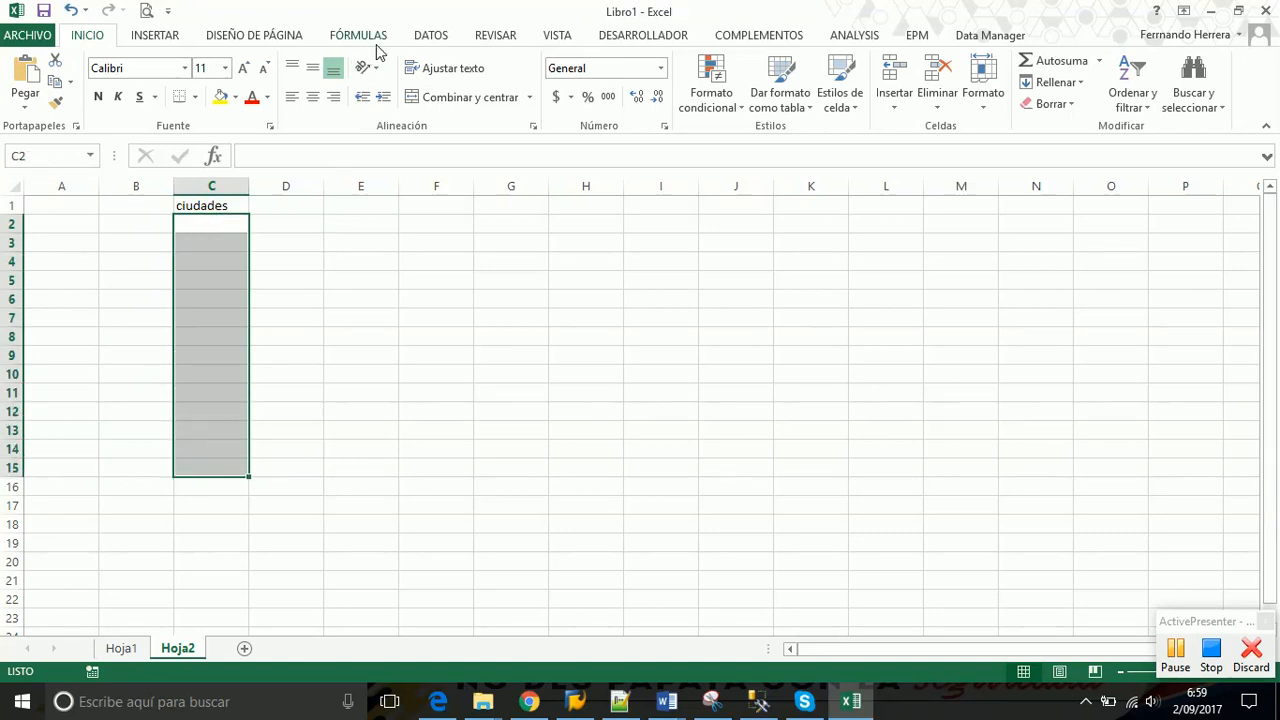
{"action": "left_click", "coordinate": [433, 36]}
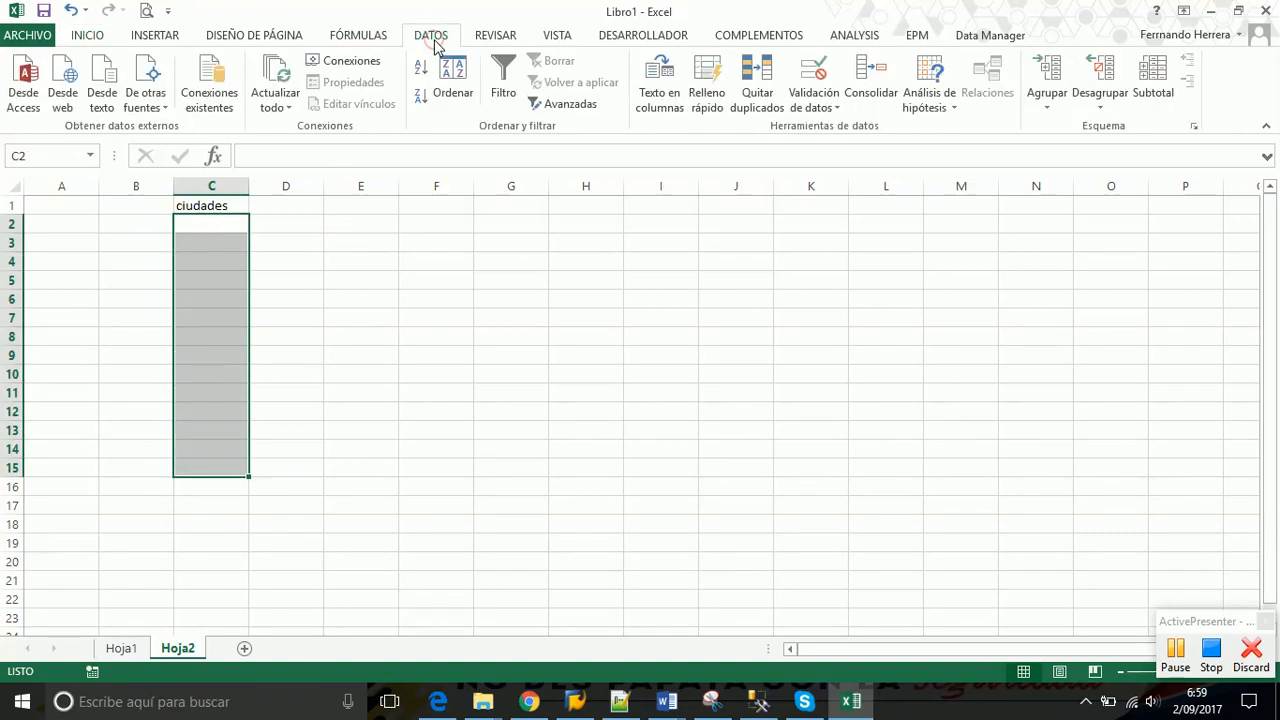
In Validación de datos, set Permitir to Lista with source =Hoja1!$D$1:$D$4
{"action": "left_click", "coordinate": [831, 105]}
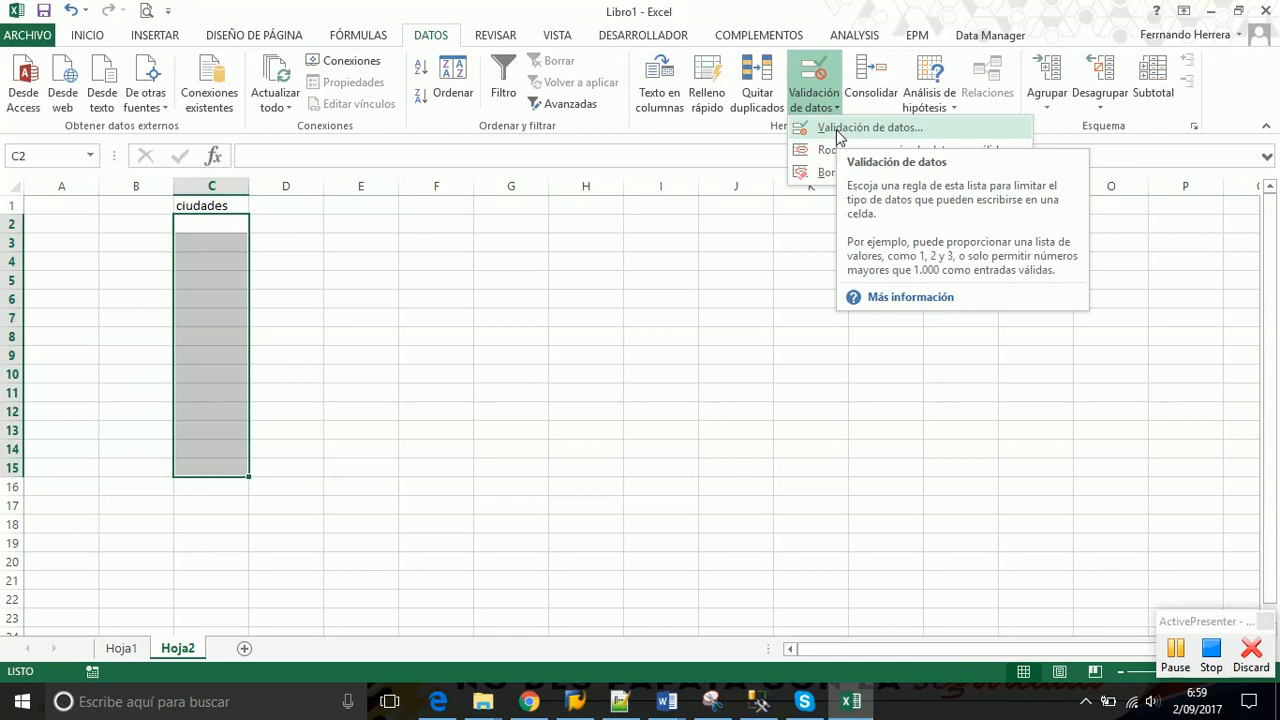
{"action": "left_click", "coordinate": [838, 135]}
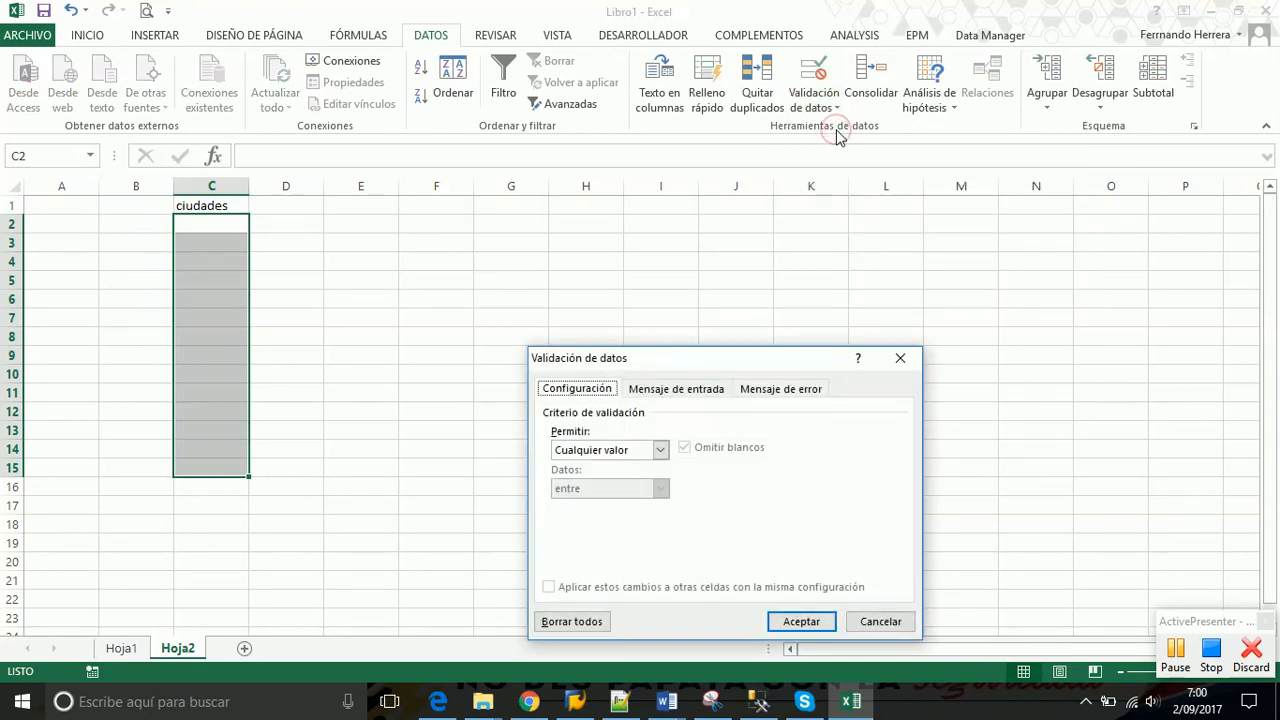
{"action": "left_click_drag", "start_coordinate": [793, 360], "coordinate": [791, 271]}
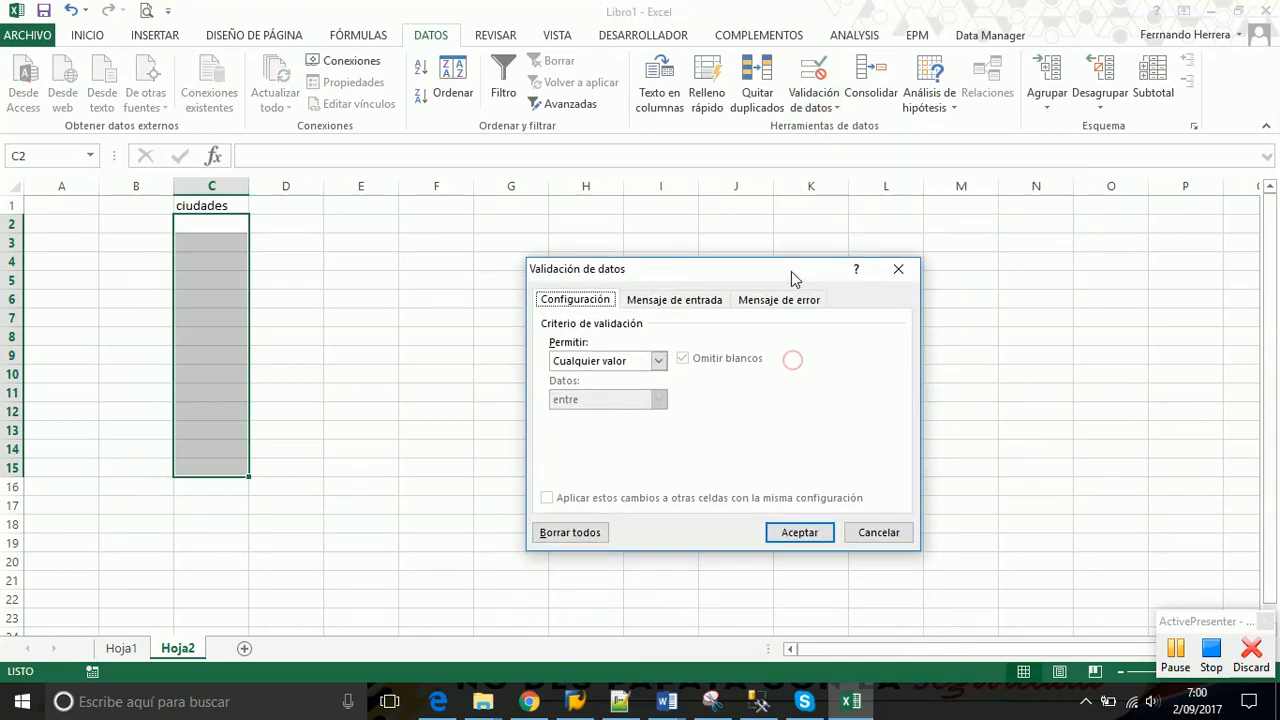
{"action": "left_click", "coordinate": [899, 270]}
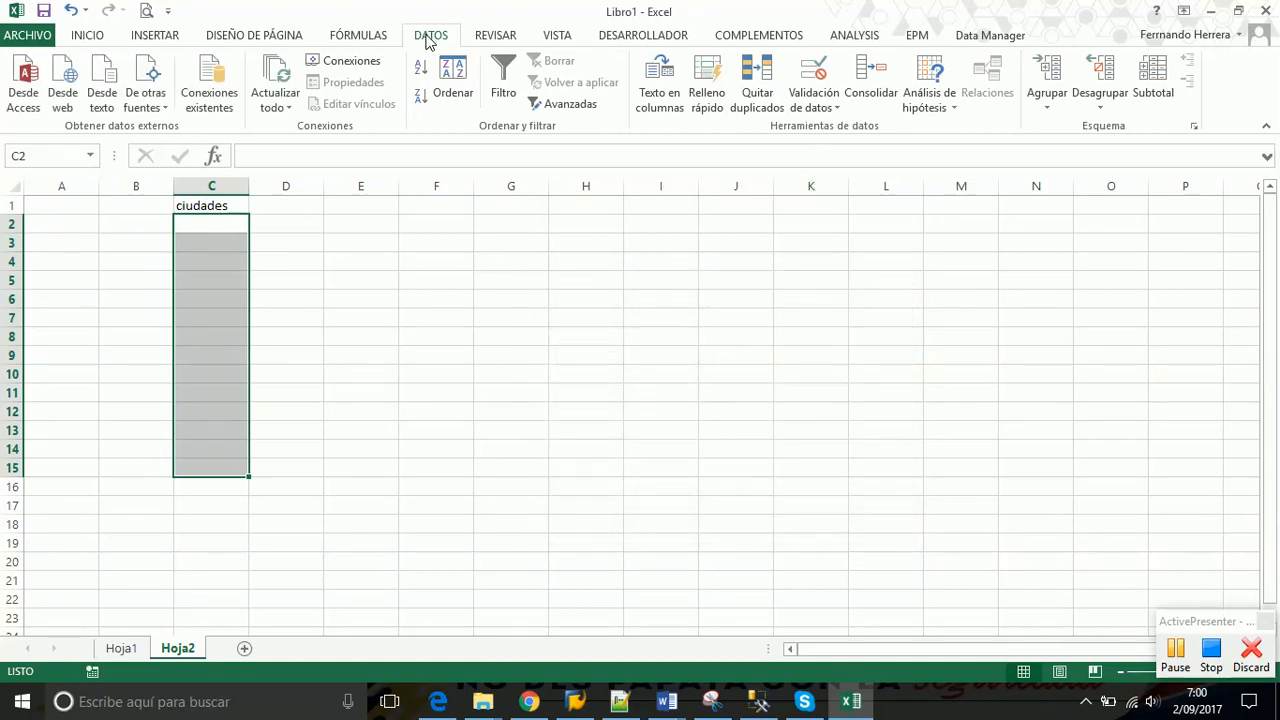
{"action": "left_click", "coordinate": [836, 108]}
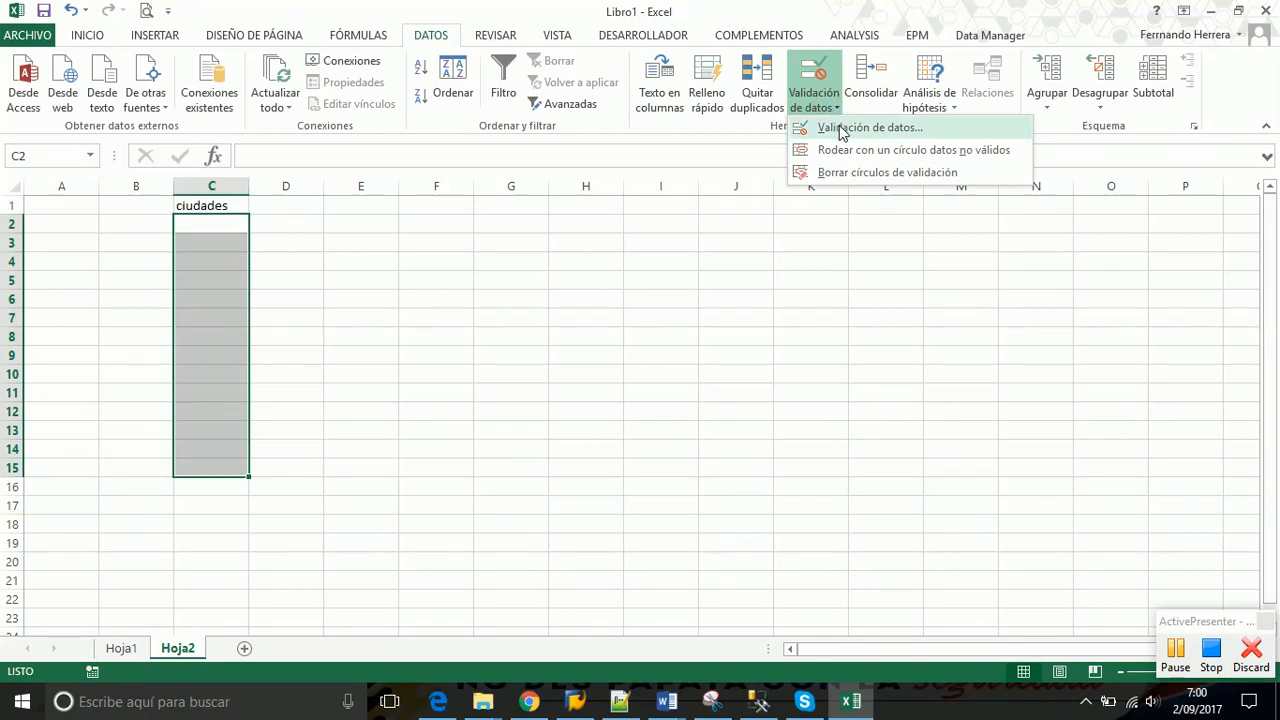
{"action": "left_click", "coordinate": [840, 130]}
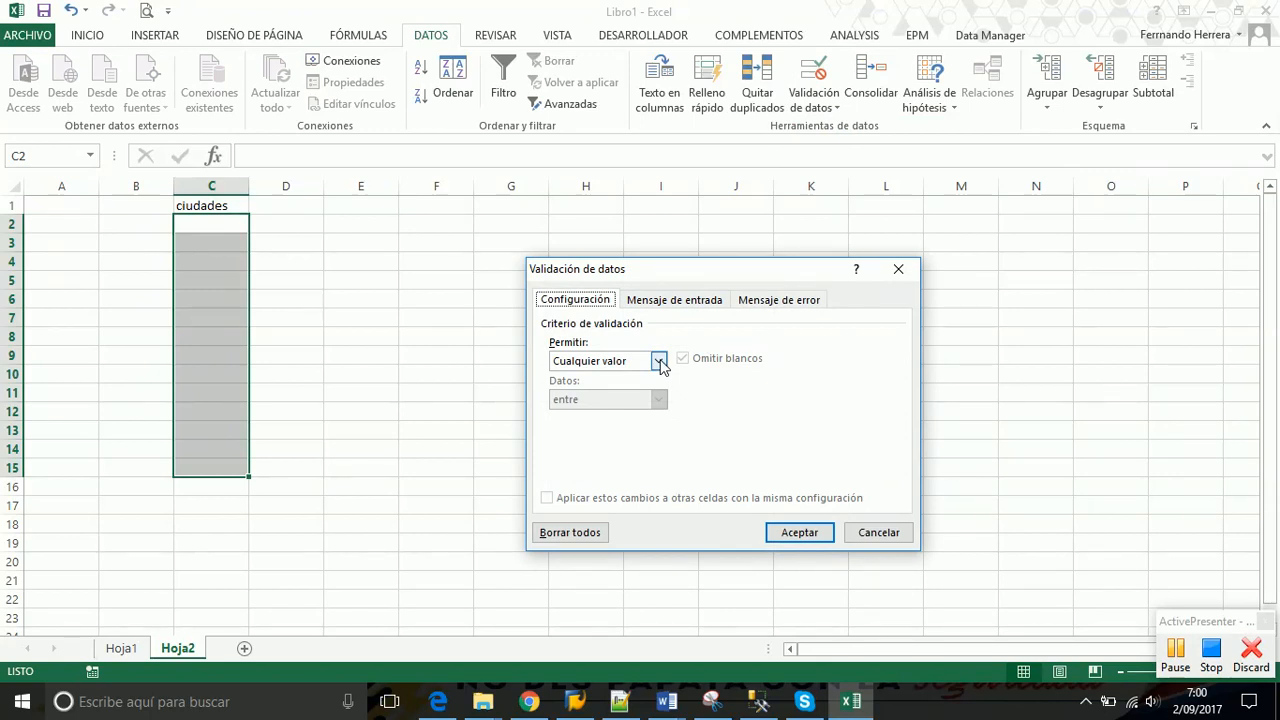
{"action": "left_click", "coordinate": [659, 362]}
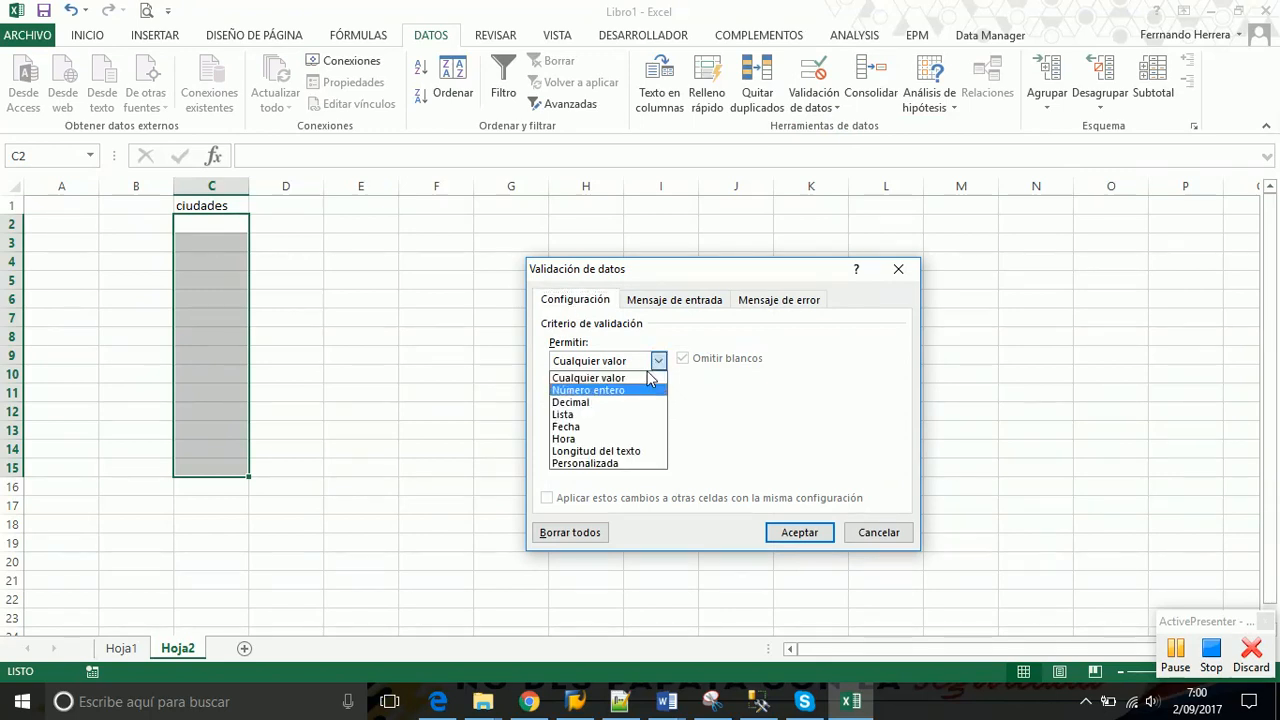
{"action": "left_click", "coordinate": [577, 414]}
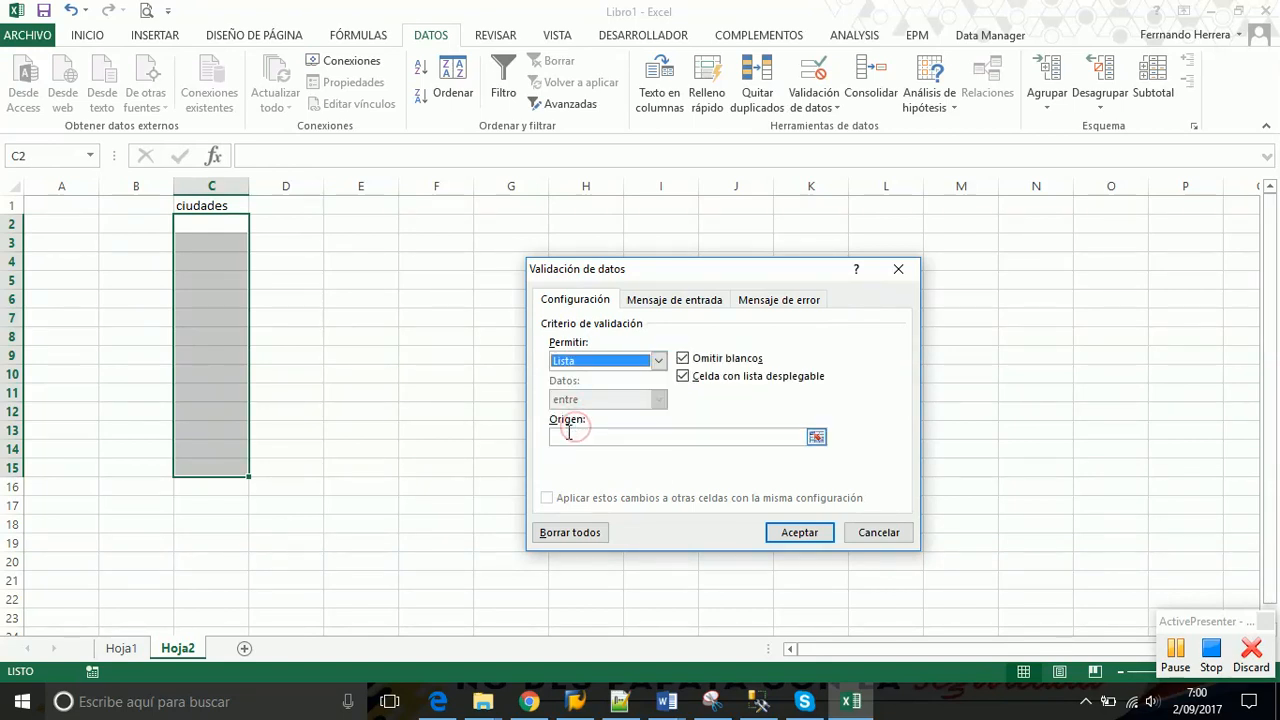
{"action": "left_click", "coordinate": [570, 436]}
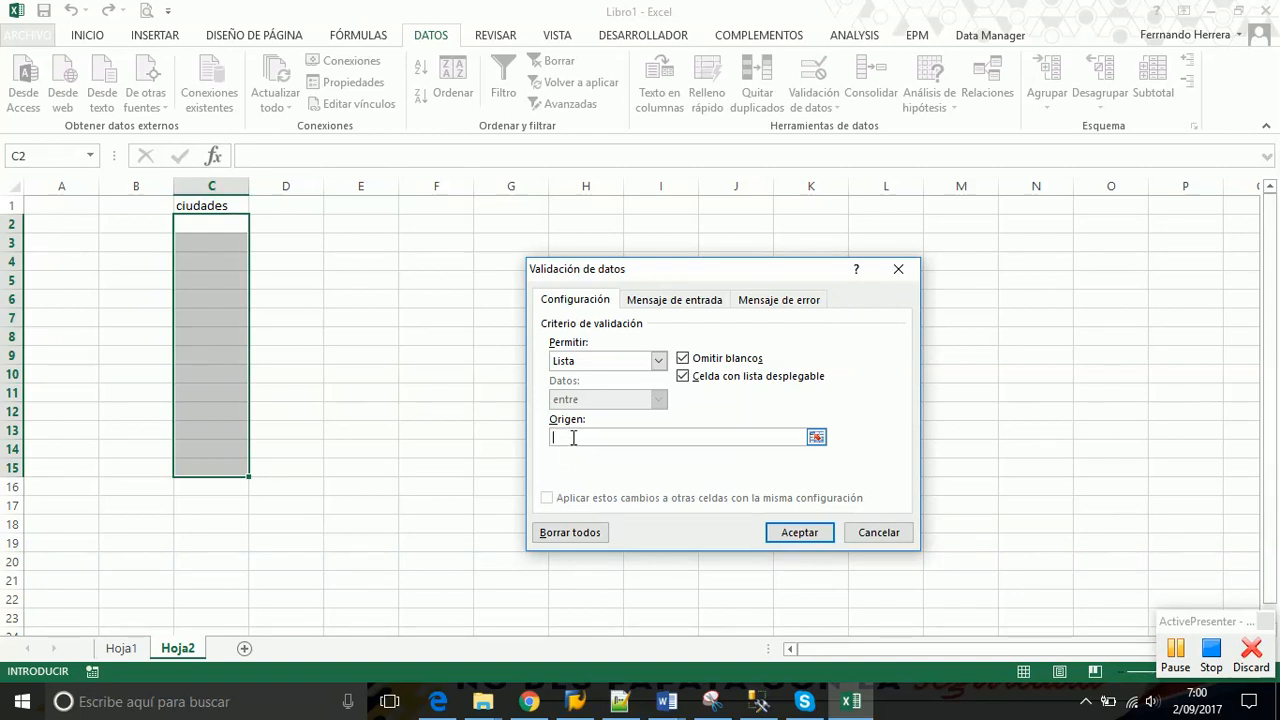
{"action": "left_click", "coordinate": [572, 436]}
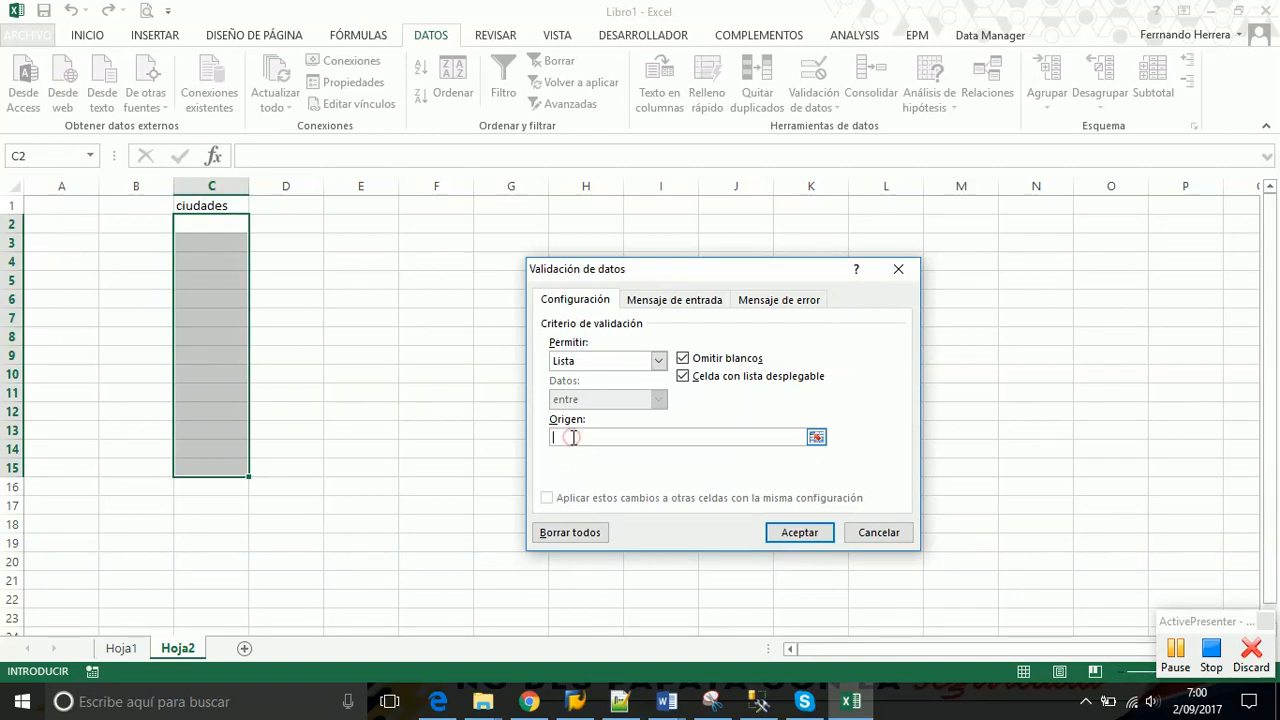
{"action": "left_click", "coordinate": [127, 651]}
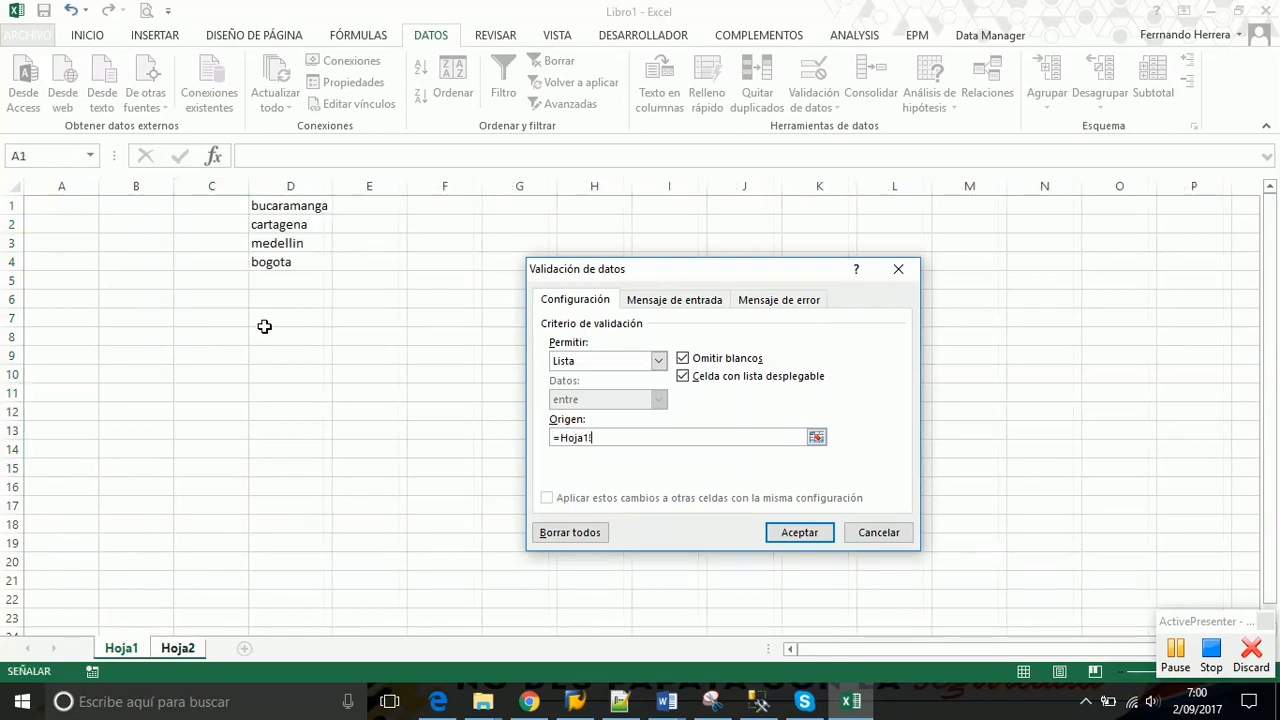
{"action": "left_click_drag", "start_coordinate": [300, 205], "coordinate": [300, 262]}
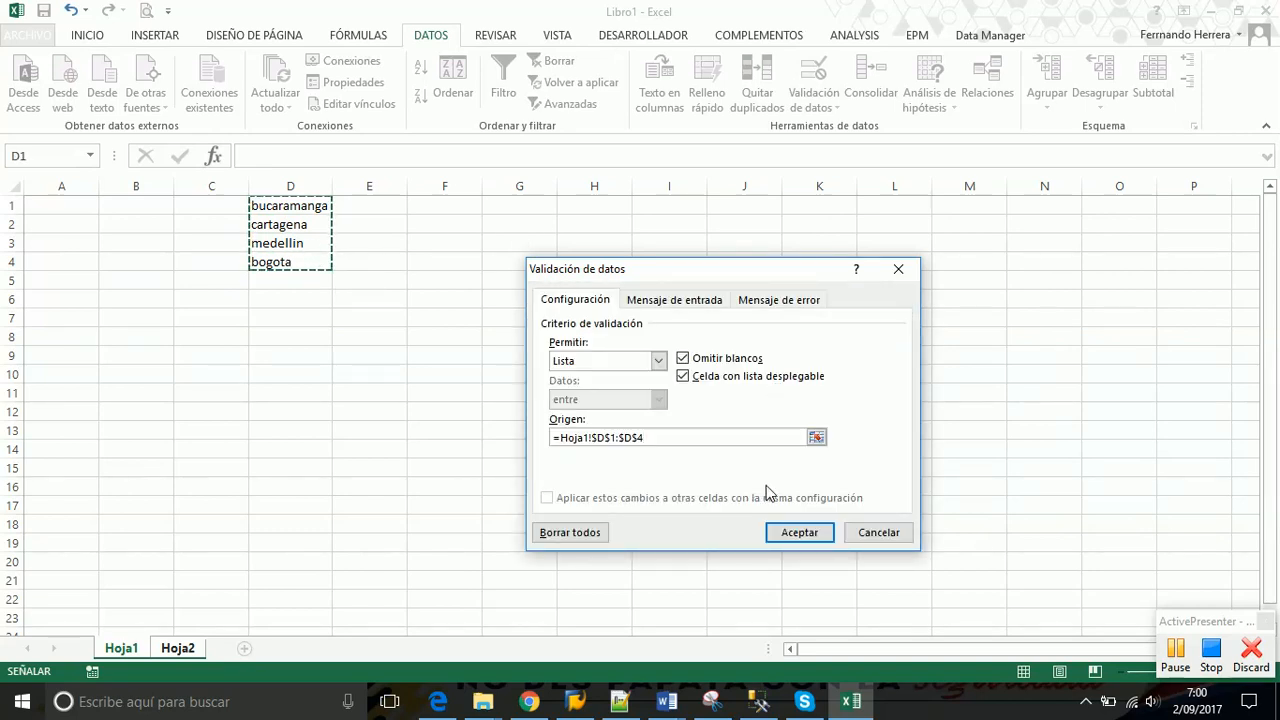
Apply the validation, pick bucaramanga, cartagena and medellin for C2:C4, and autofit column C
{"action": "left_click", "coordinate": [795, 533]}
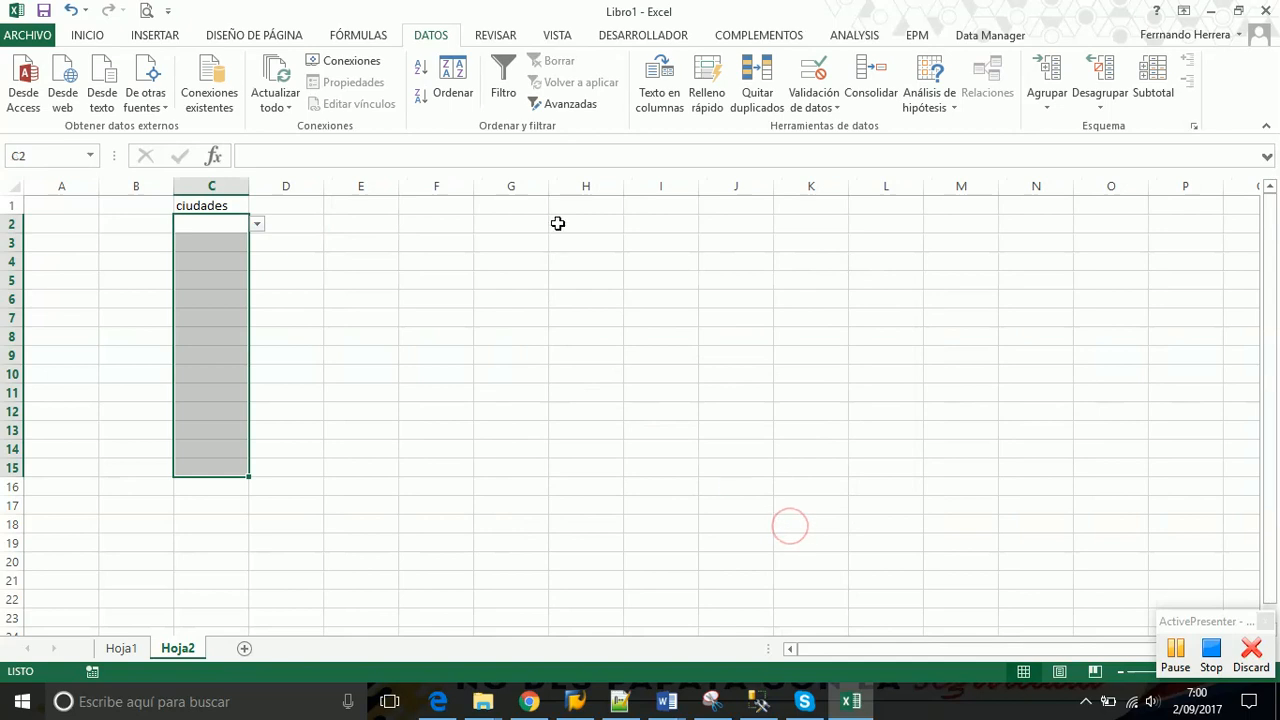
{"action": "left_click", "coordinate": [203, 228]}
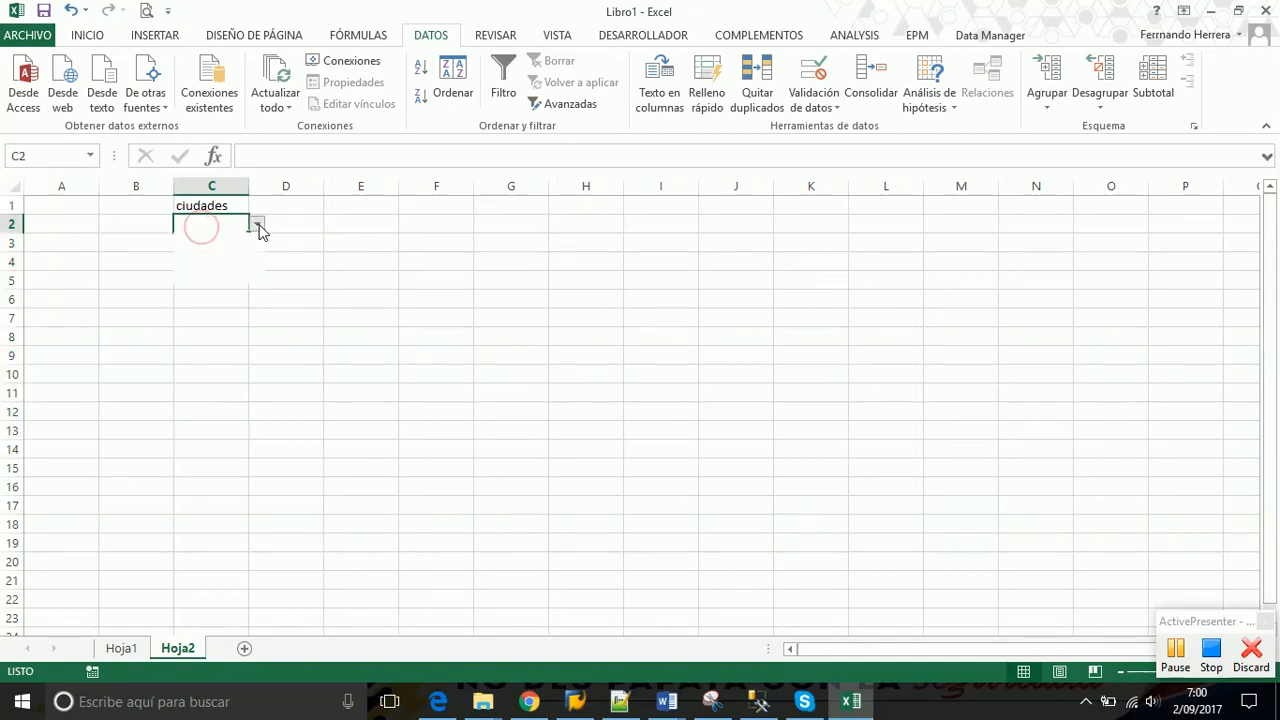
{"action": "left_click", "coordinate": [258, 225]}
{"action": "left_click", "coordinate": [240, 241]}
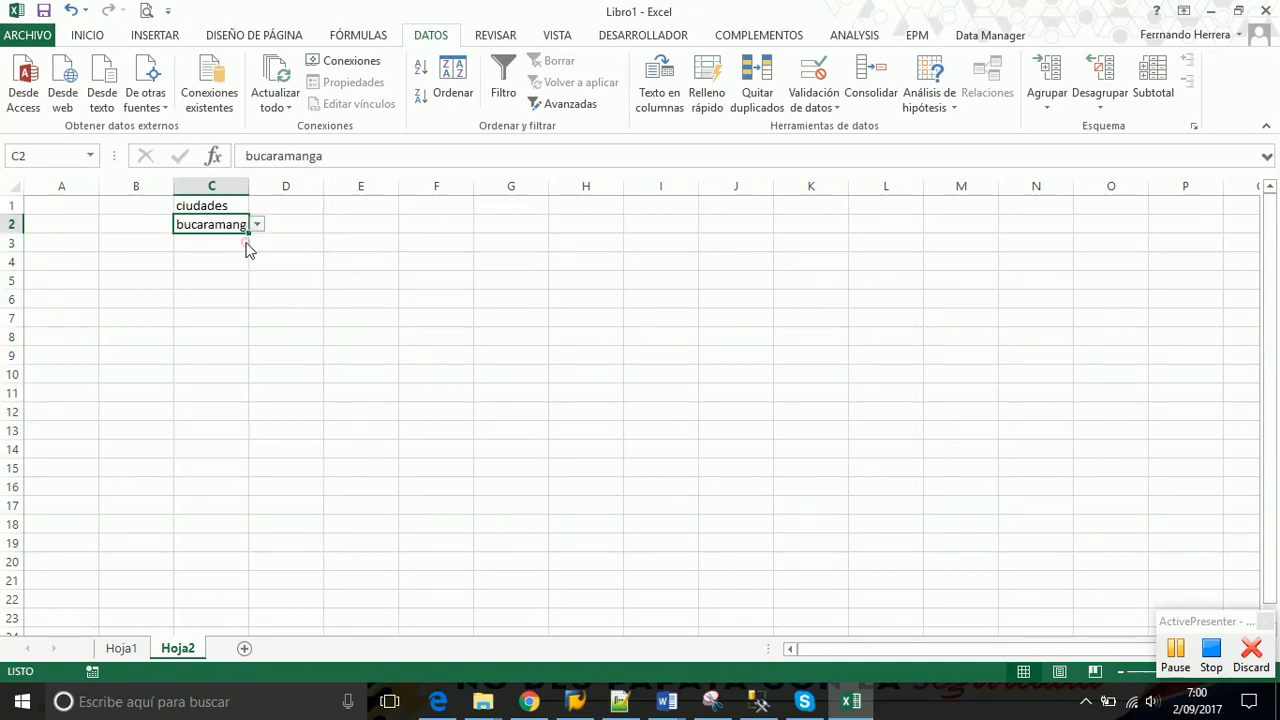
{"action": "left_click", "coordinate": [237, 243]}
{"action": "left_click", "coordinate": [257, 243]}
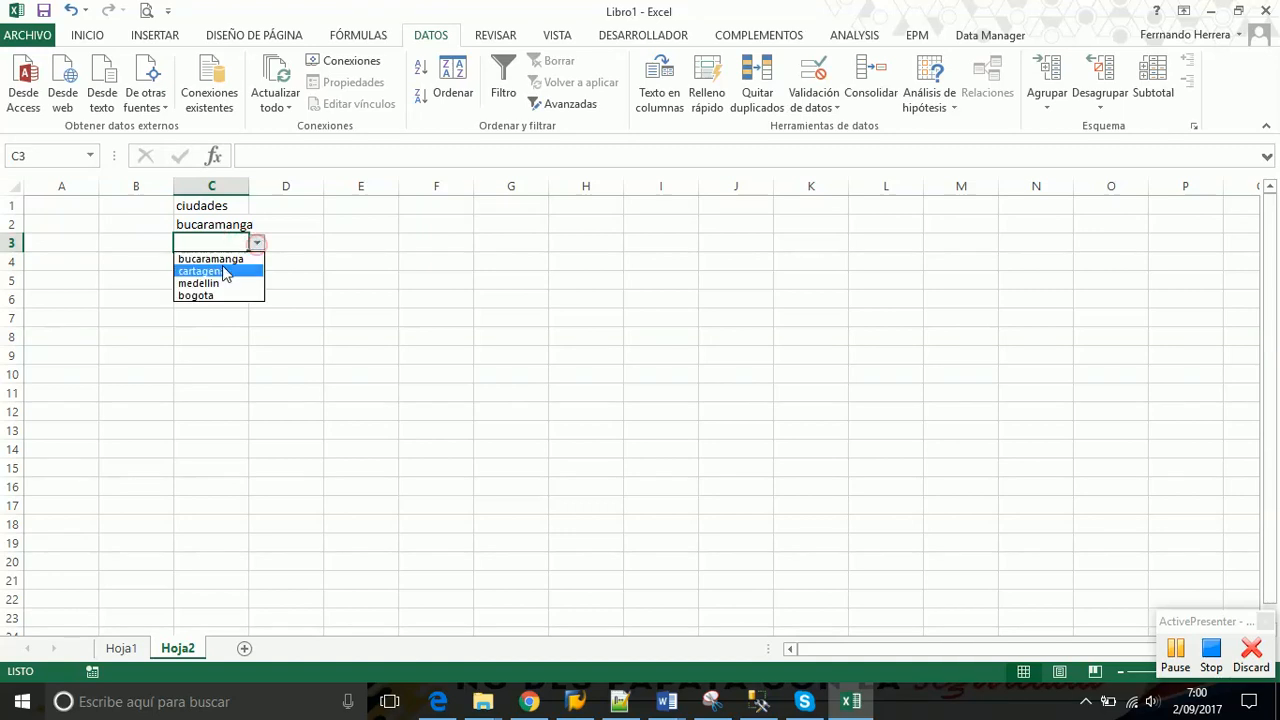
{"action": "left_click", "coordinate": [219, 271]}
{"action": "left_click", "coordinate": [240, 261]}
{"action": "left_click", "coordinate": [257, 261]}
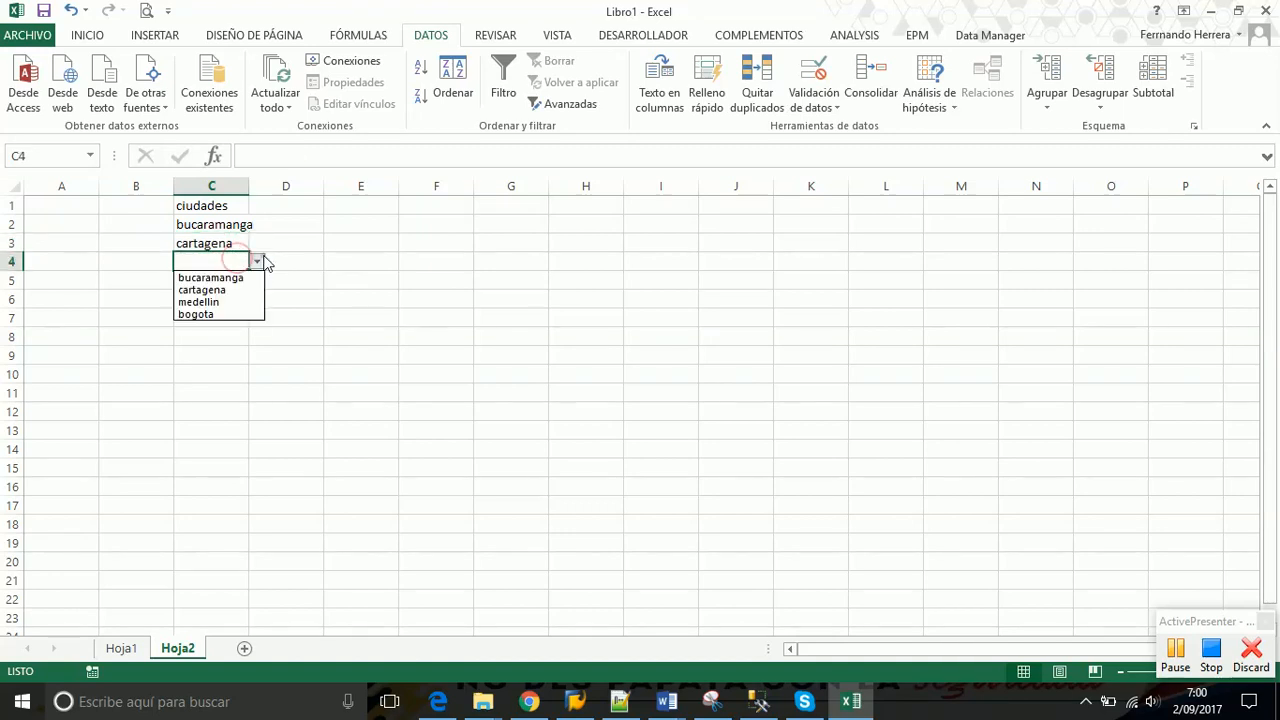
{"action": "left_click", "coordinate": [228, 311]}
{"action": "double_click", "coordinate": [250, 185]}
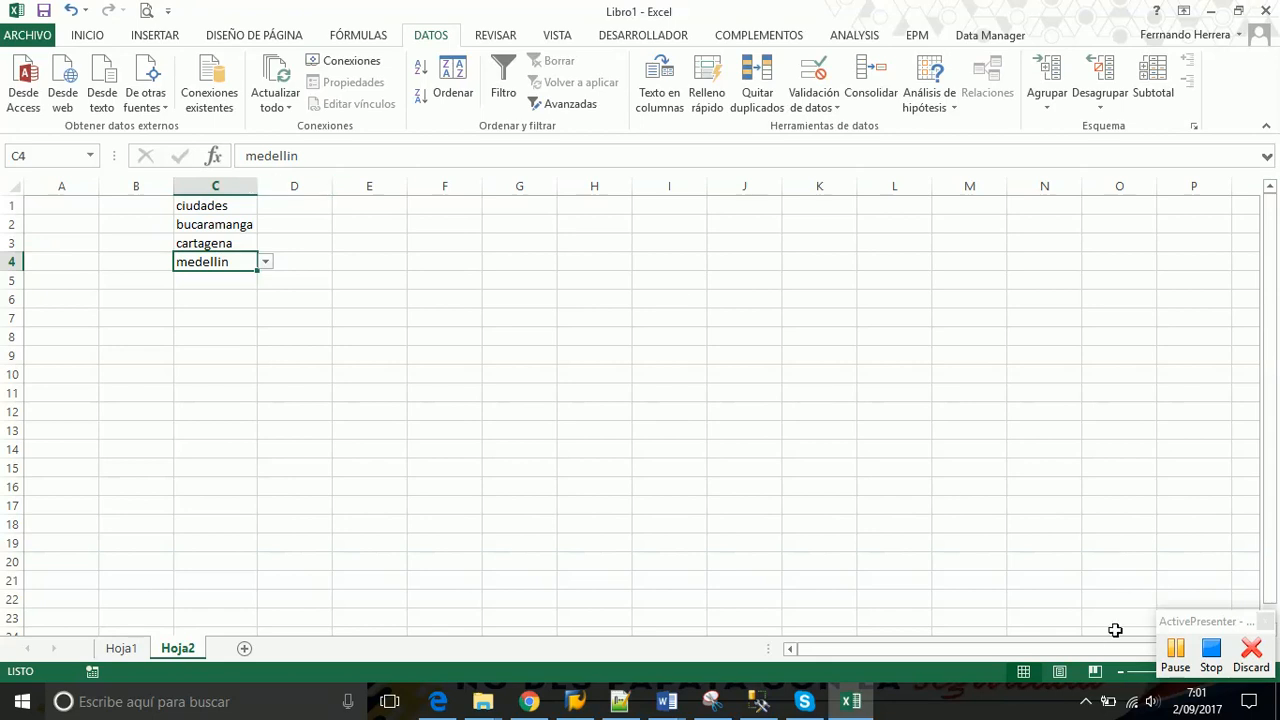
Click items in the screen's lower-right corner, then reselect cell C2 holding bucaramanga
{"action": "left_click", "coordinate": [1175, 650]}
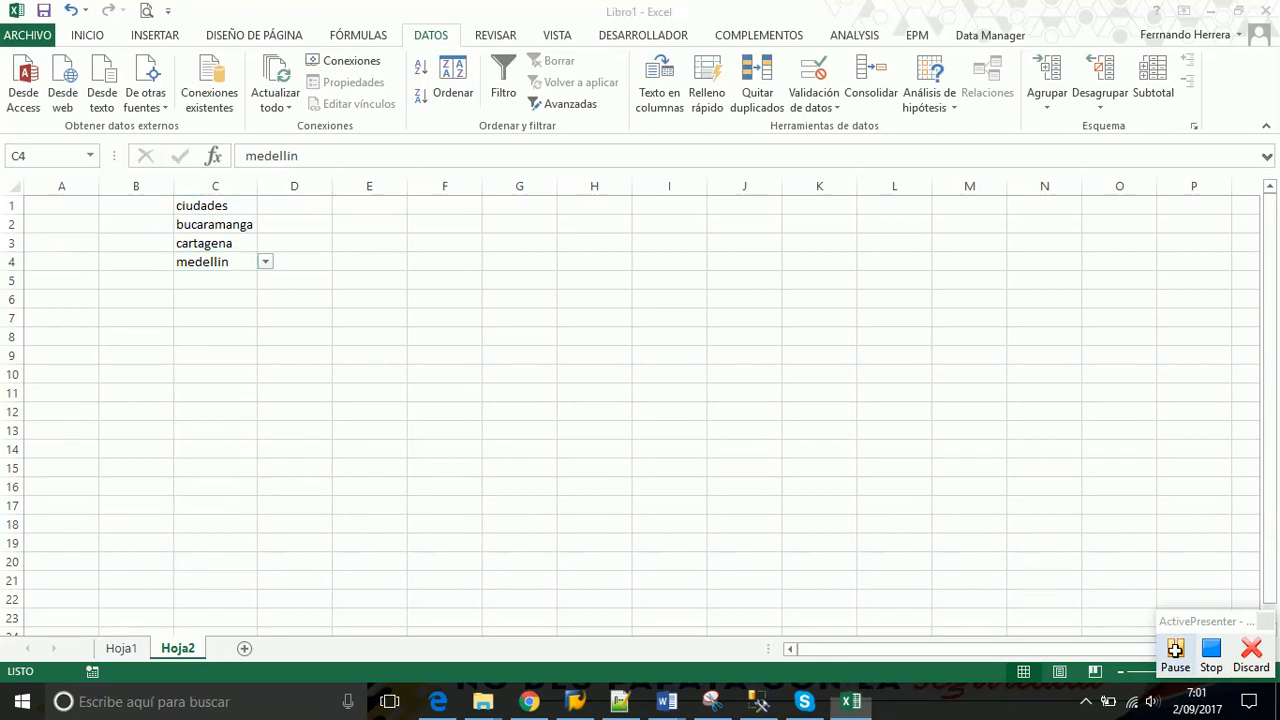
{"action": "left_click", "coordinate": [1175, 650]}
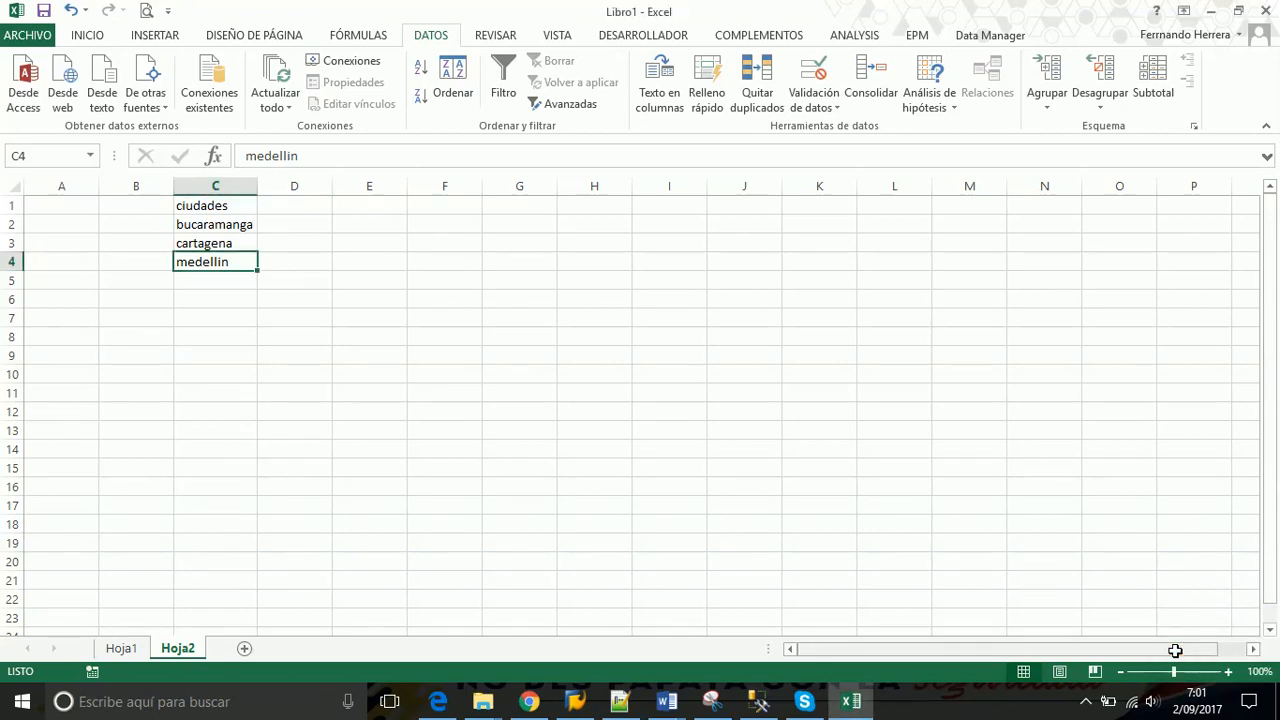
{"action": "left_click", "coordinate": [1087, 702]}
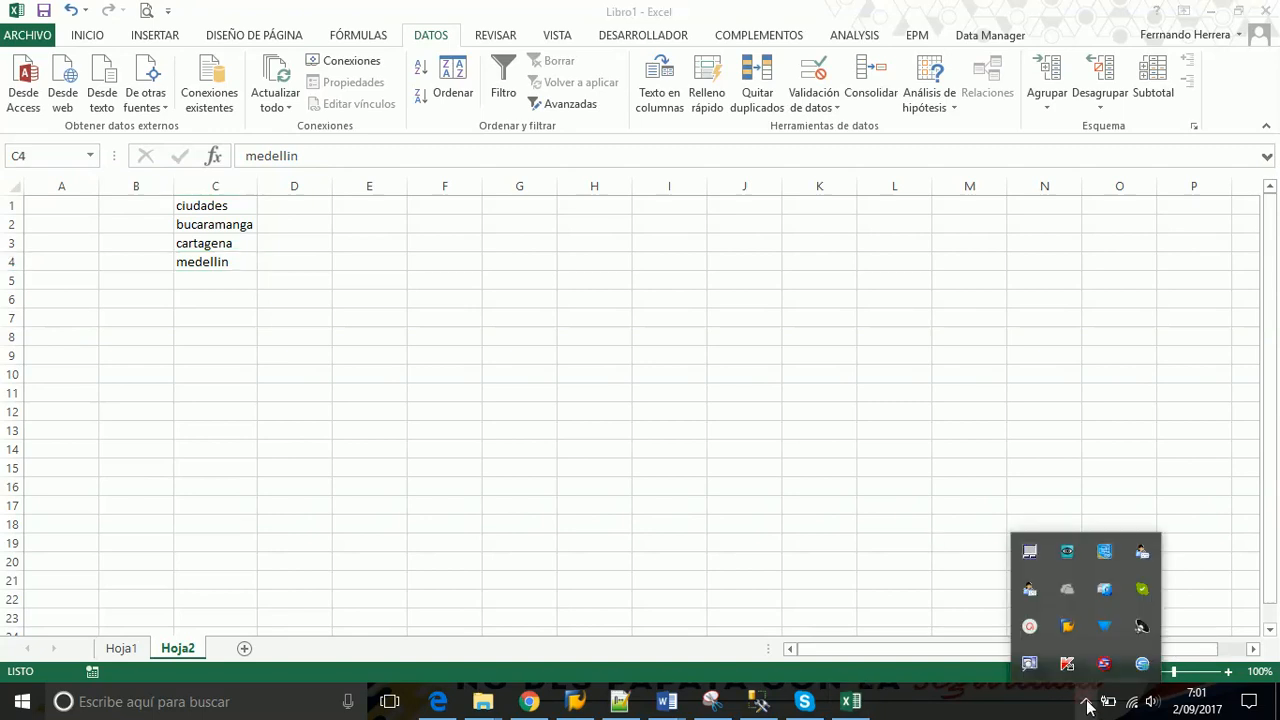
{"action": "left_click", "coordinate": [1024, 626]}
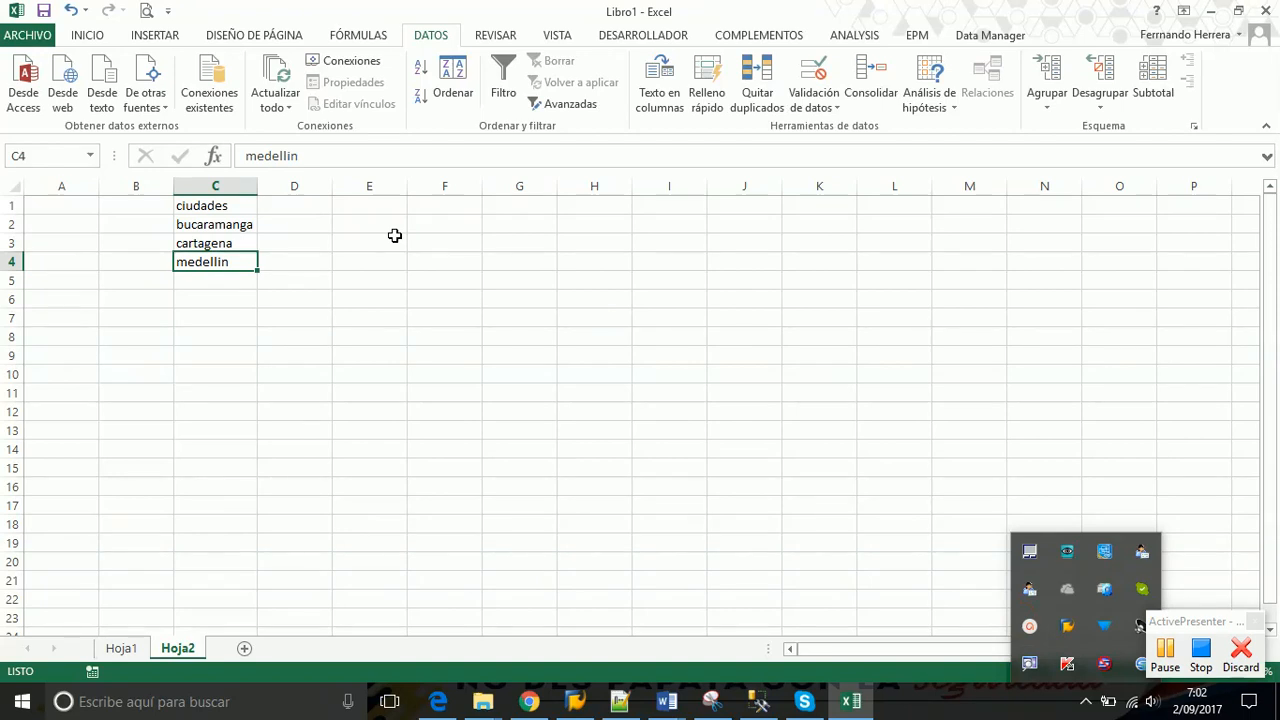
{"action": "left_click", "coordinate": [228, 225]}
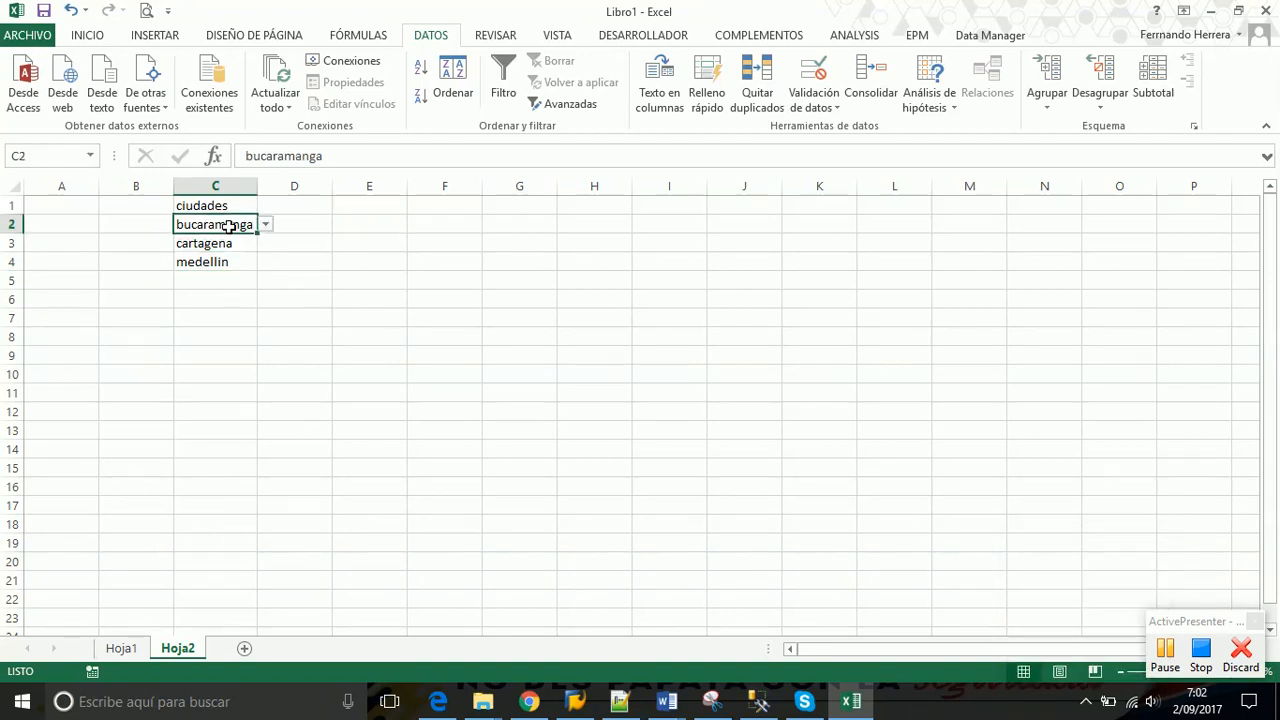
Review C2's validation source =Hoja1!$D$1:$D$4, close the dialog and return to Hoja1
{"action": "left_click", "coordinate": [812, 100]}
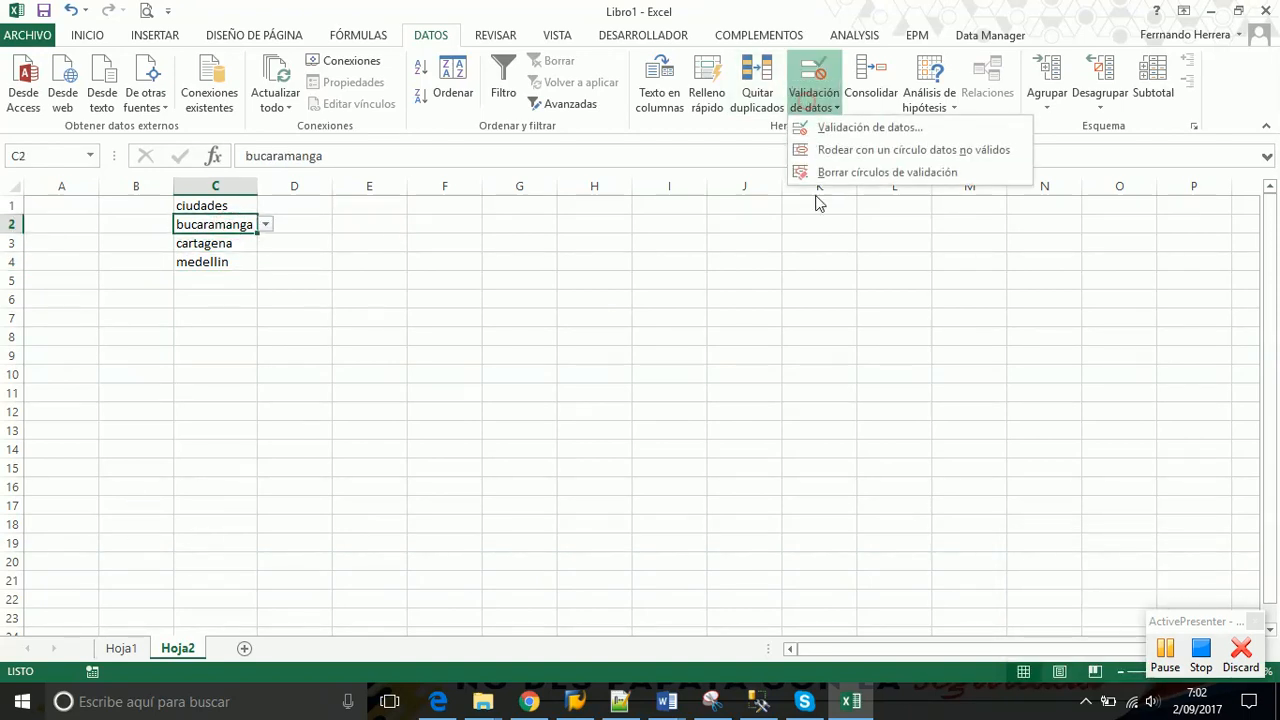
{"action": "left_click", "coordinate": [838, 130]}
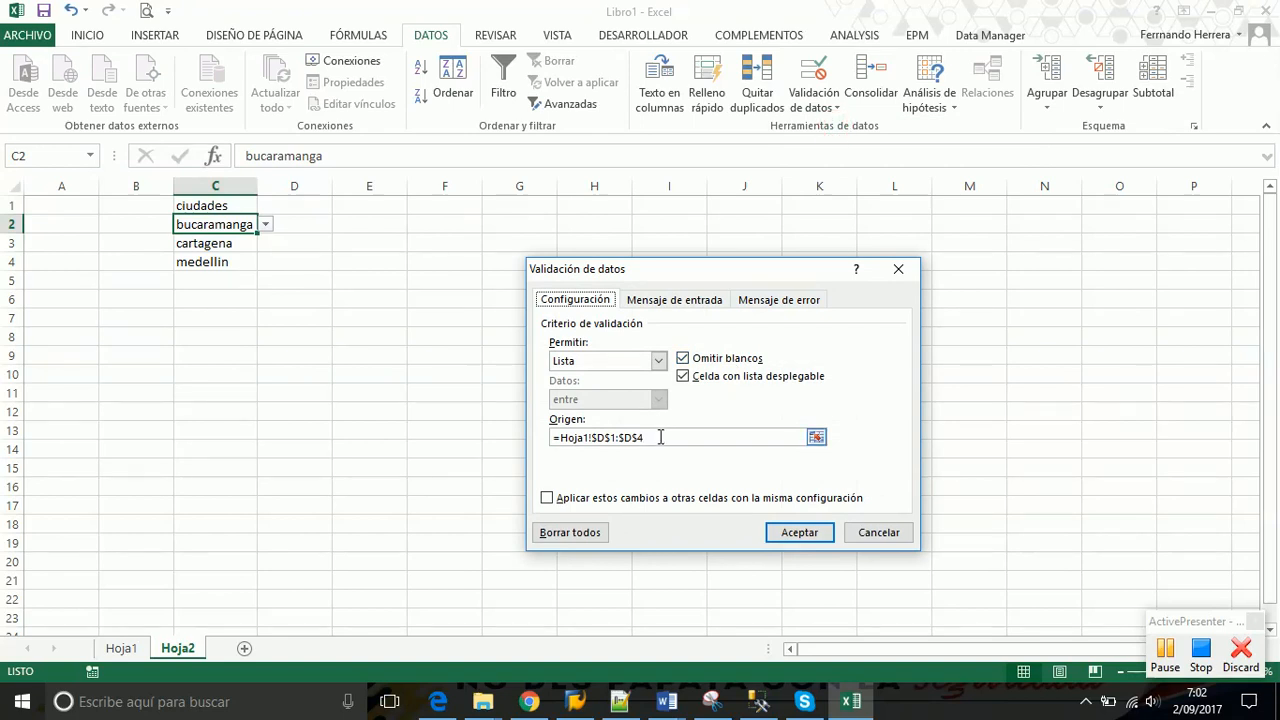
{"action": "left_click", "coordinate": [660, 437]}
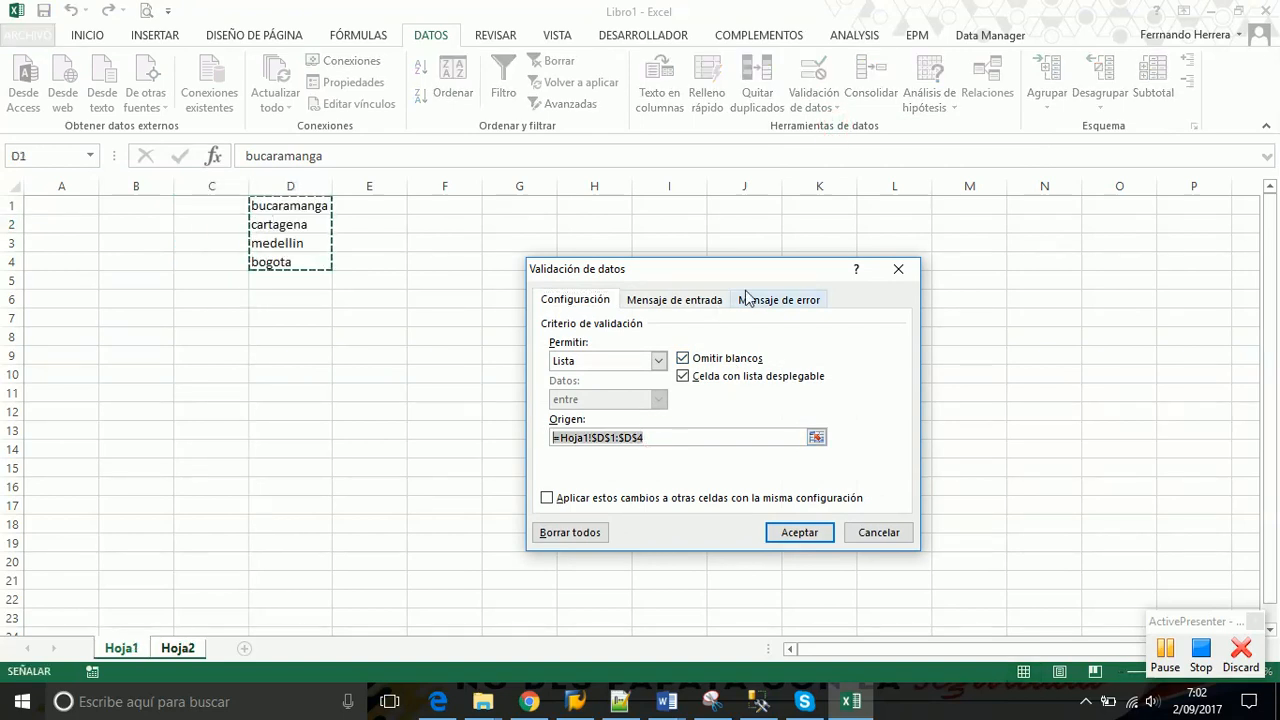
{"action": "left_click", "coordinate": [898, 269]}
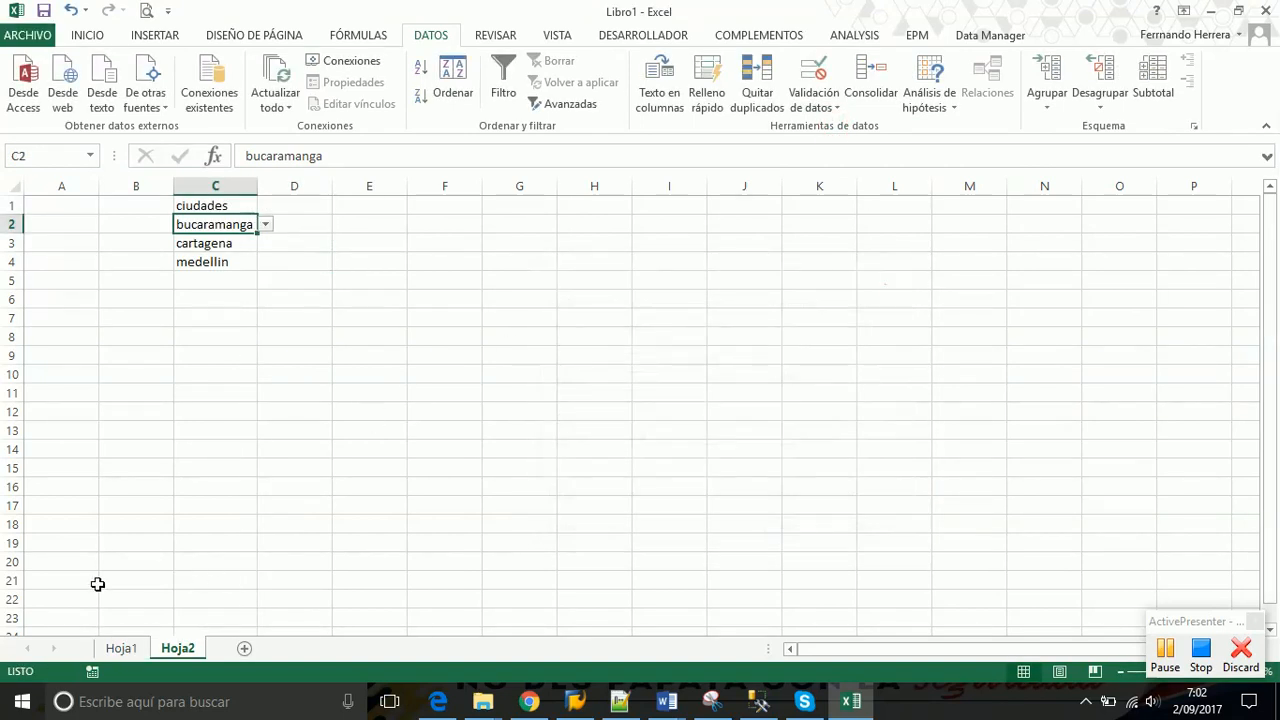
{"action": "left_click", "coordinate": [121, 648]}
{"action": "left_click", "coordinate": [262, 415]}
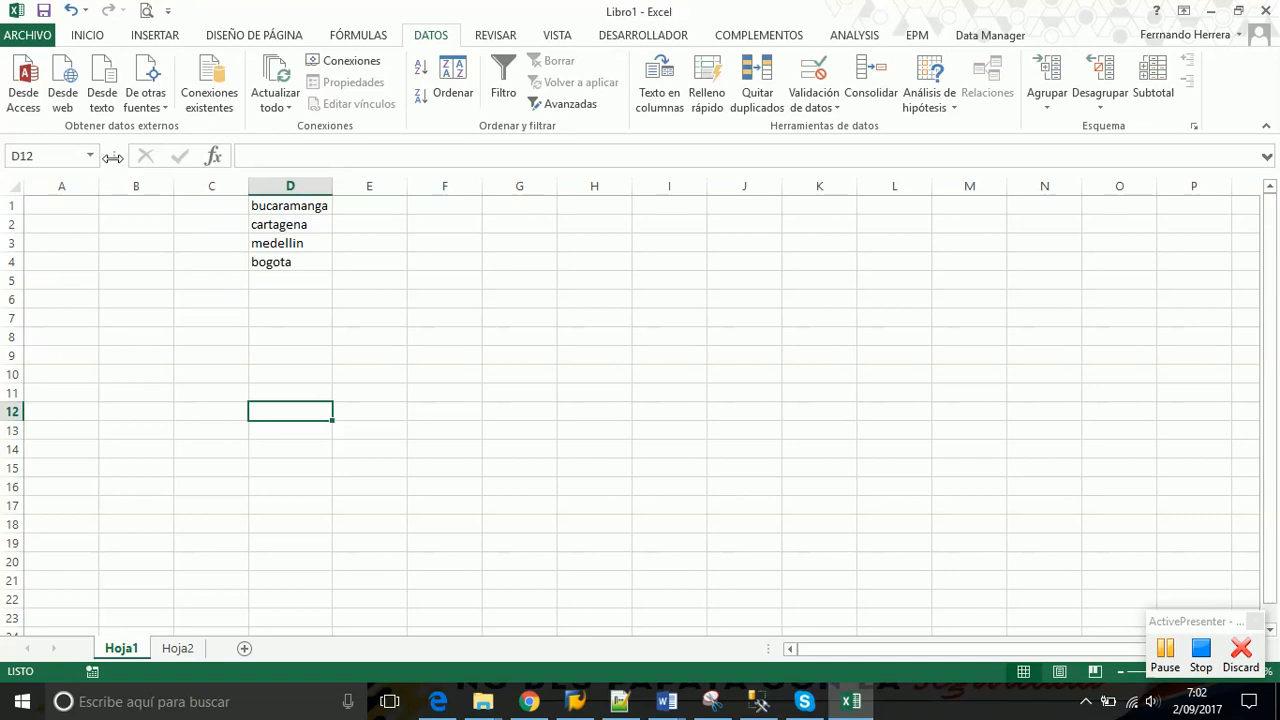
Widen the Name Box and jump to cell X1000000 by entering it there
{"action": "left_click_drag", "start_coordinate": [112, 157], "coordinate": [158, 160]}
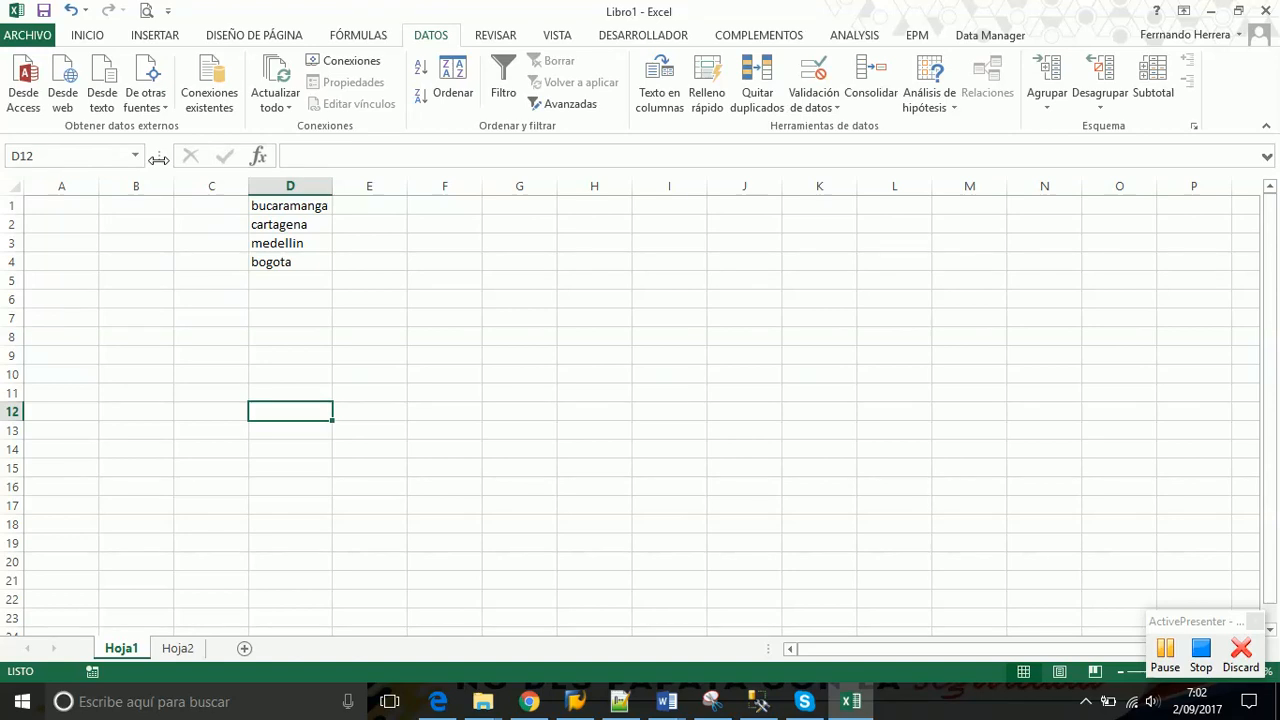
{"action": "left_click", "coordinate": [72, 152]}
{"action": "type", "text": "x1000000"}
{"action": "key", "text": "Return"}
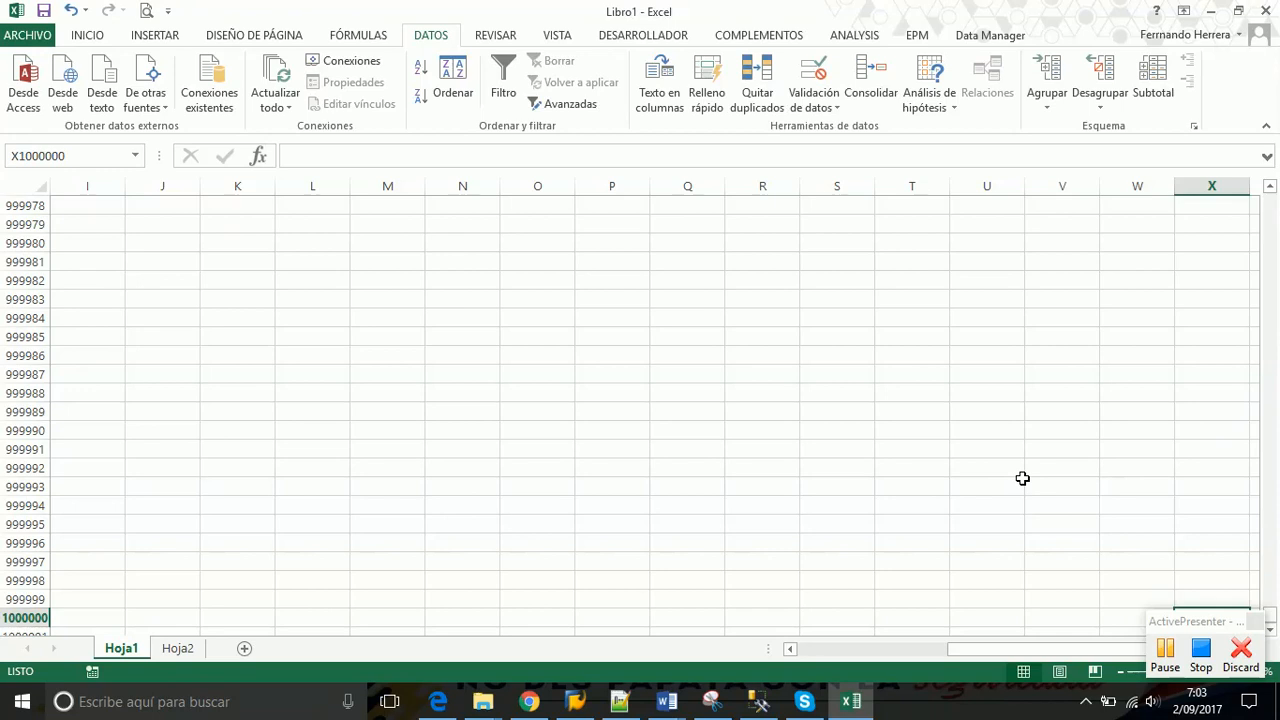
{"action": "left_click", "coordinate": [1270, 614]}
{"action": "left_click_drag", "start_coordinate": [1271, 614], "coordinate": [1272, 614]}
Return to cell A1 by entering a1 in the Name Box
{"action": "left_click", "coordinate": [79, 156]}
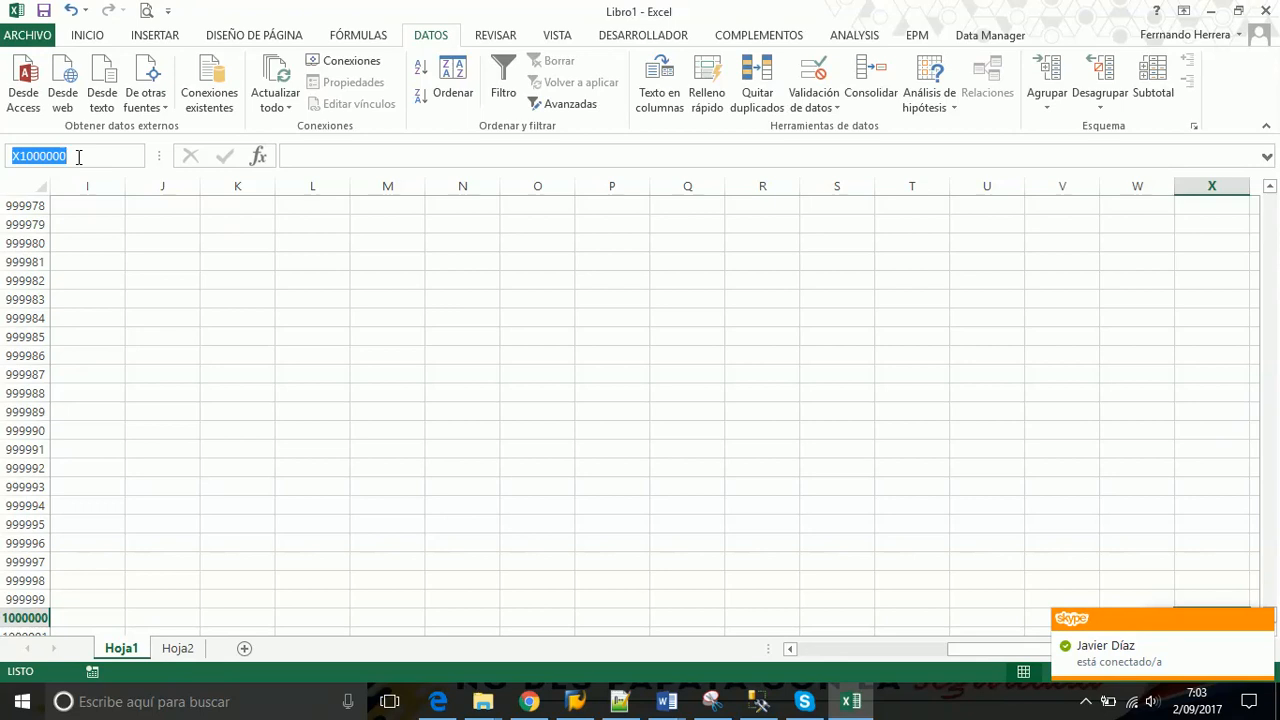
{"action": "type", "text": "a1"}
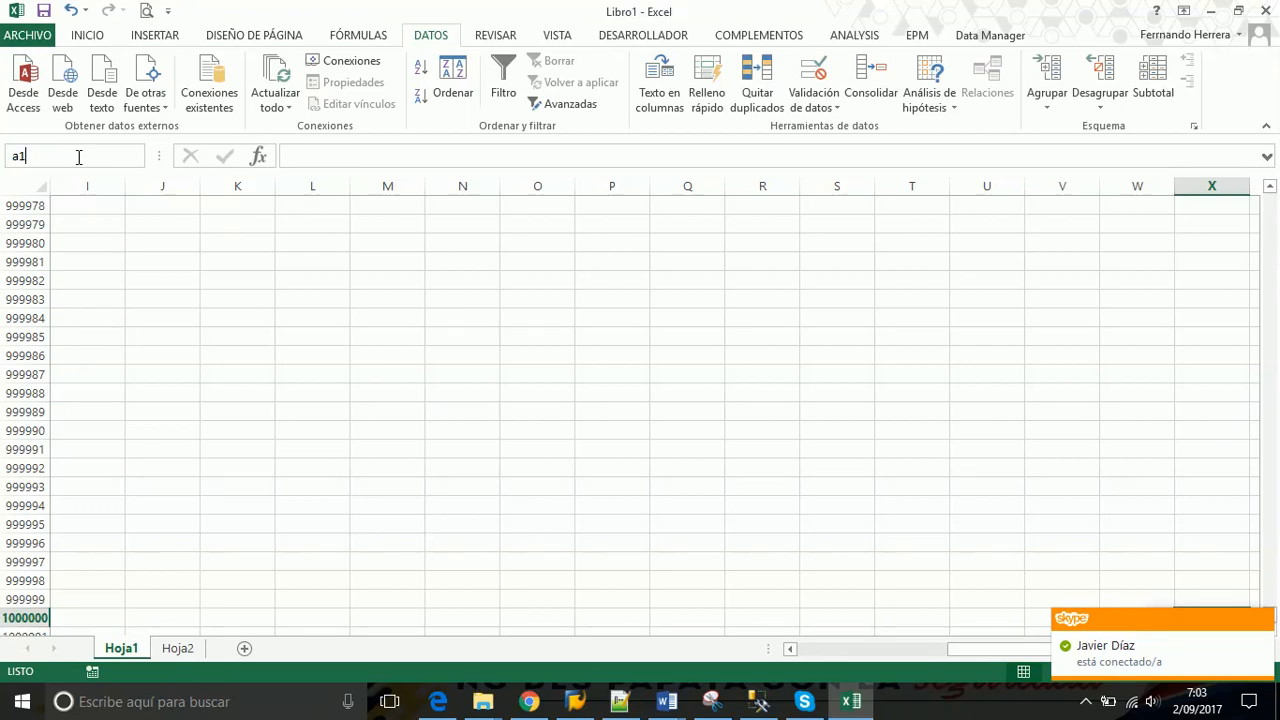
{"action": "key", "text": "Return"}
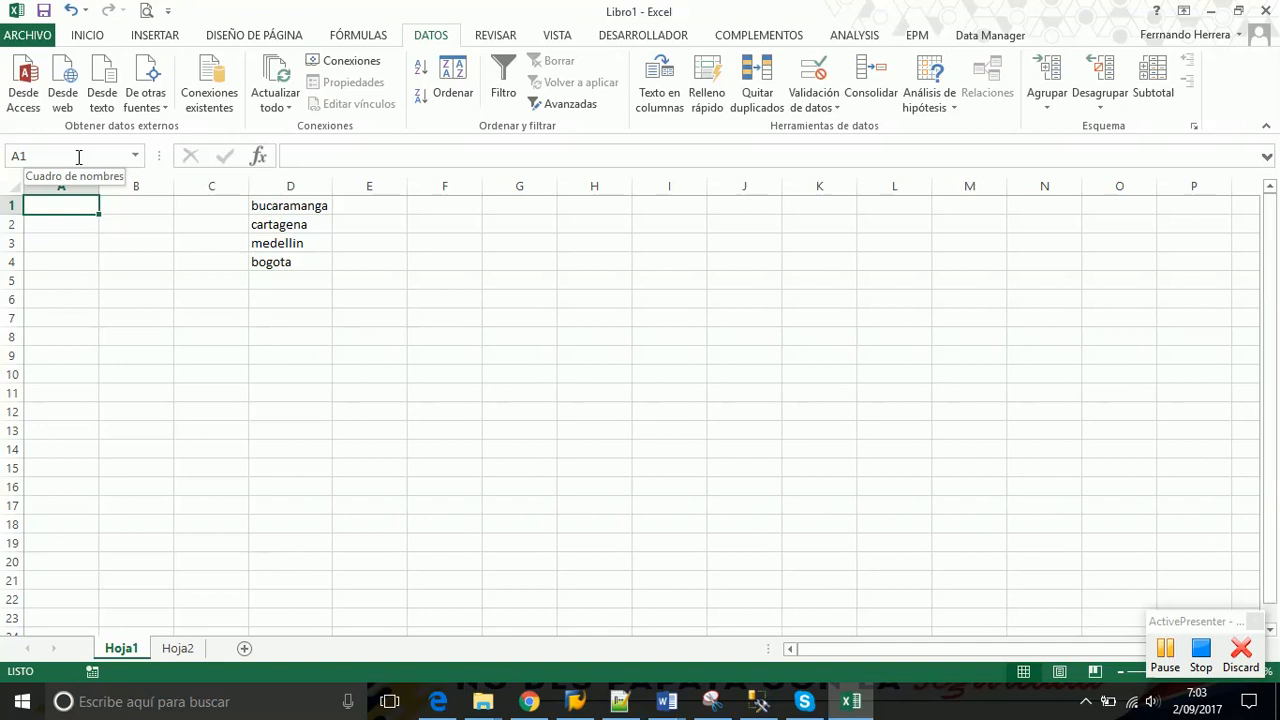
Name cell B6 'excel' through the Name Box and enter 3 in it
{"action": "left_click", "coordinate": [131, 297]}
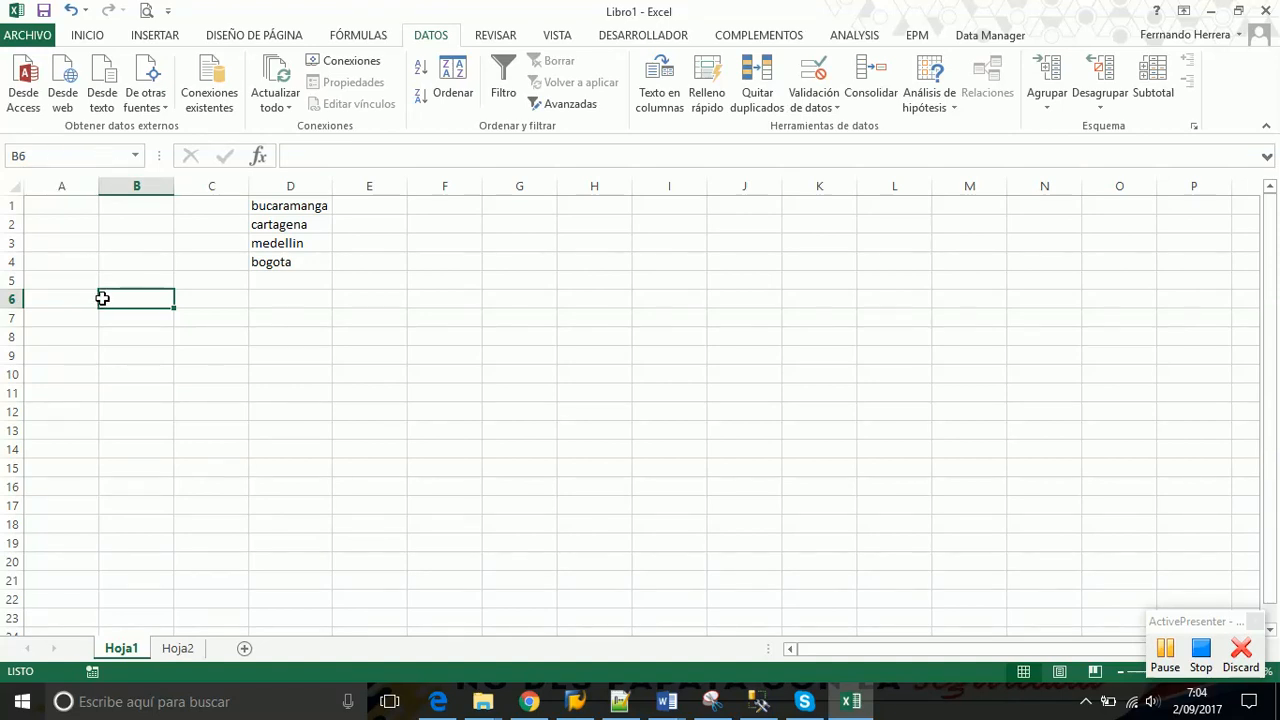
{"action": "left_click", "coordinate": [30, 156]}
{"action": "key", "text": "BackSpace"}
{"action": "type", "text": "excel"}
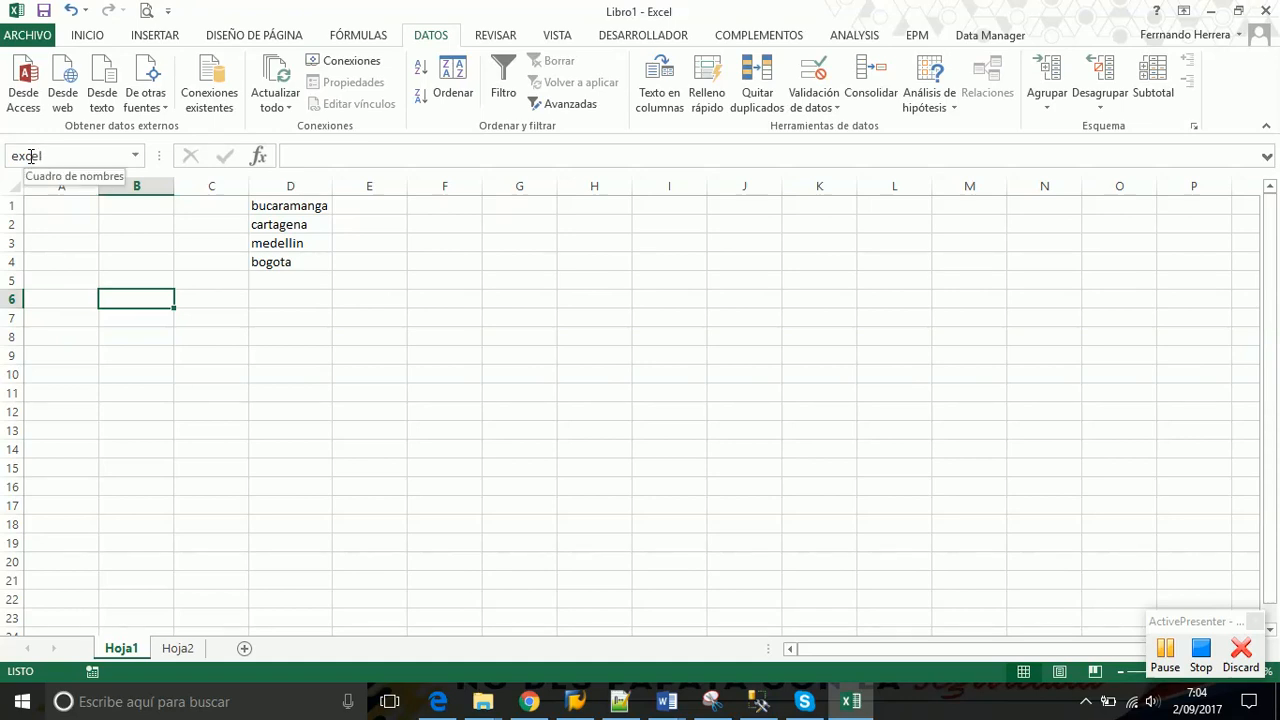
{"action": "left_click", "coordinate": [137, 316]}
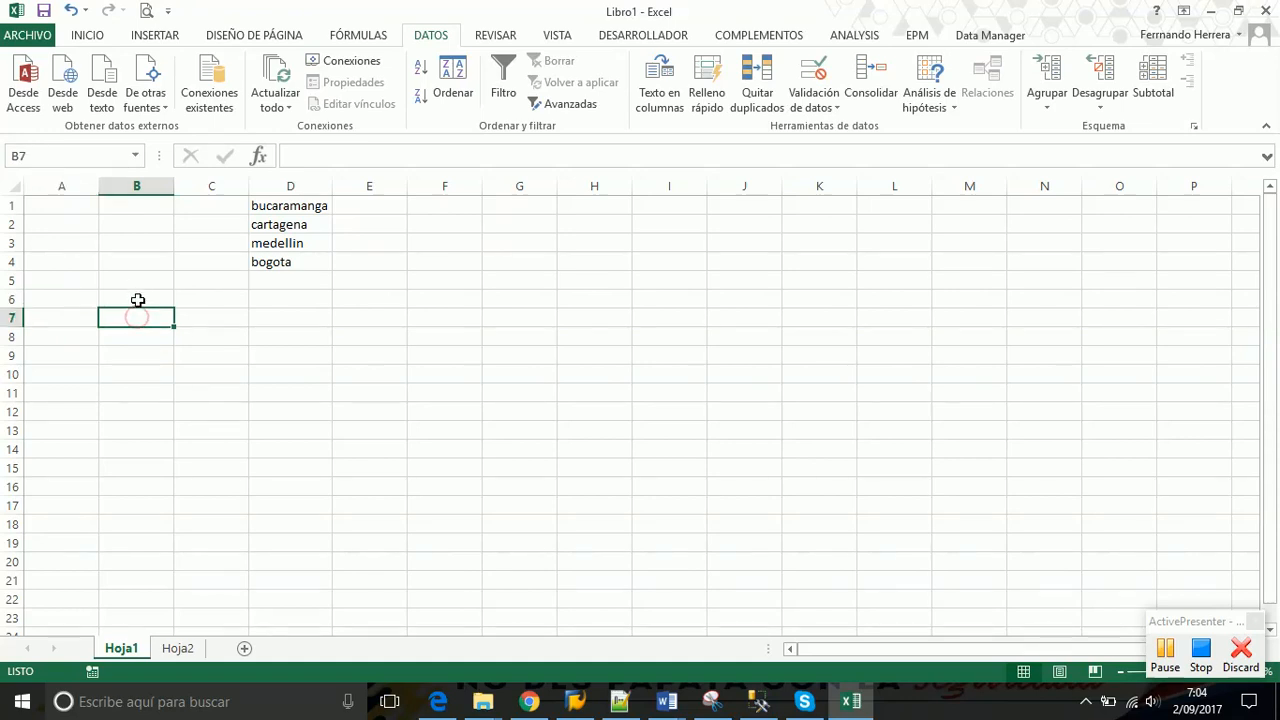
{"action": "left_click", "coordinate": [138, 300]}
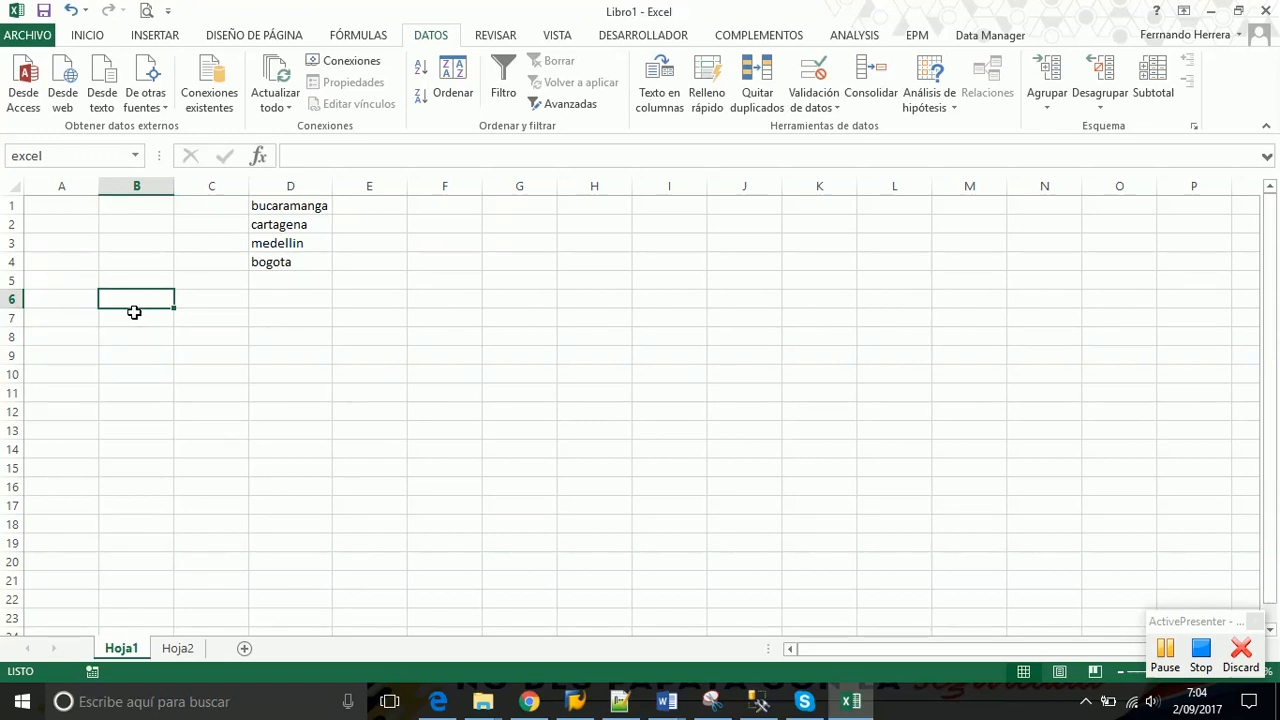
{"action": "type", "text": "3"}
{"action": "left_click", "coordinate": [131, 317]}
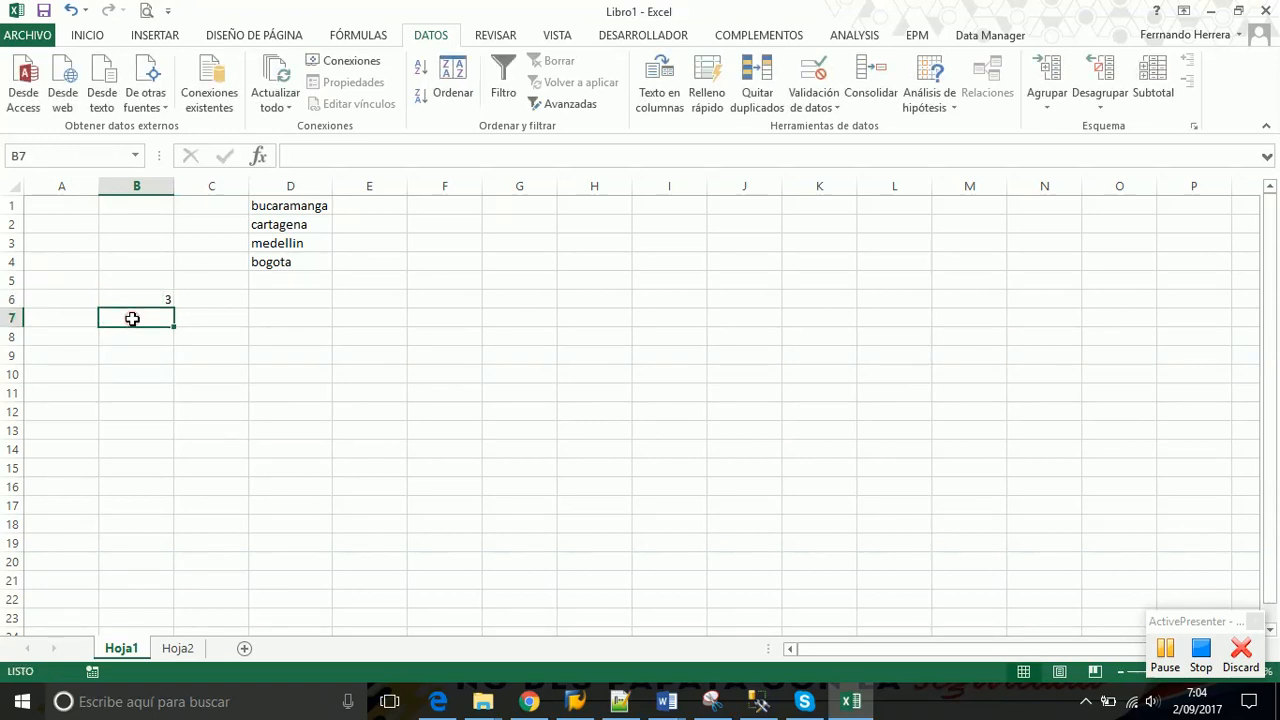
Enter the formula =excel+9 in B7 so it returns 12
{"action": "type", "text": "="}
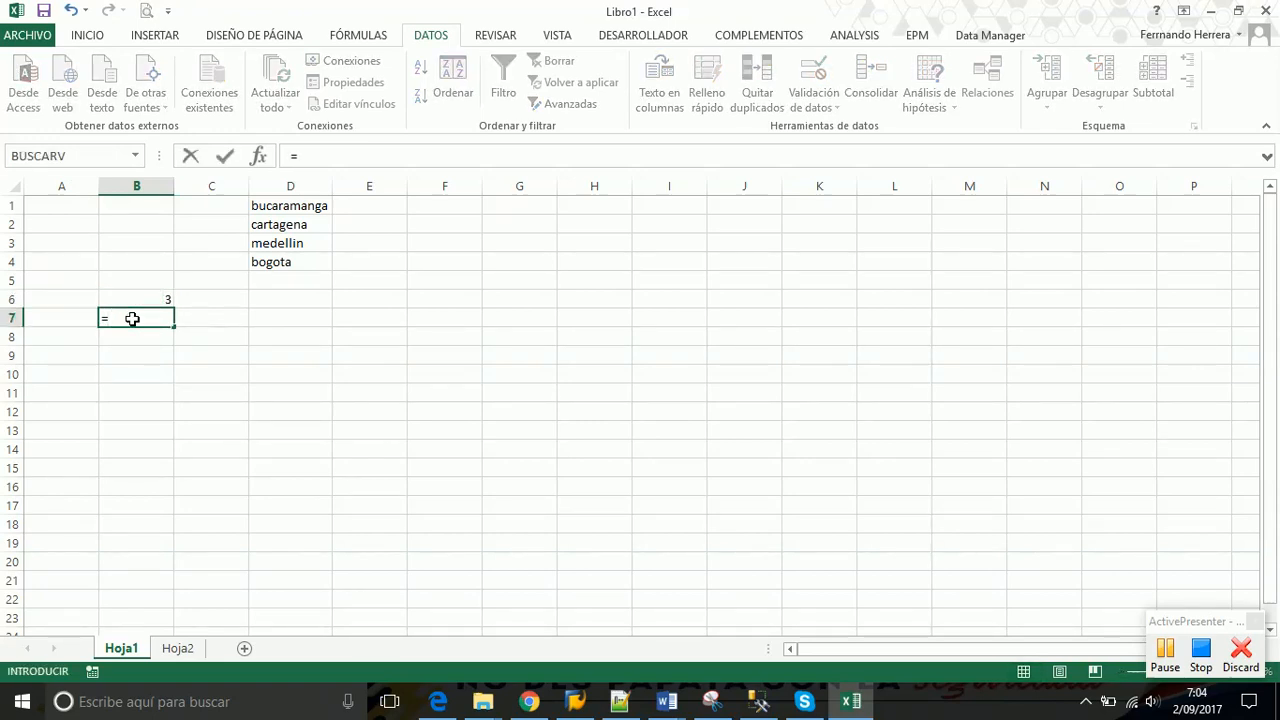
{"action": "left_click", "coordinate": [143, 298]}
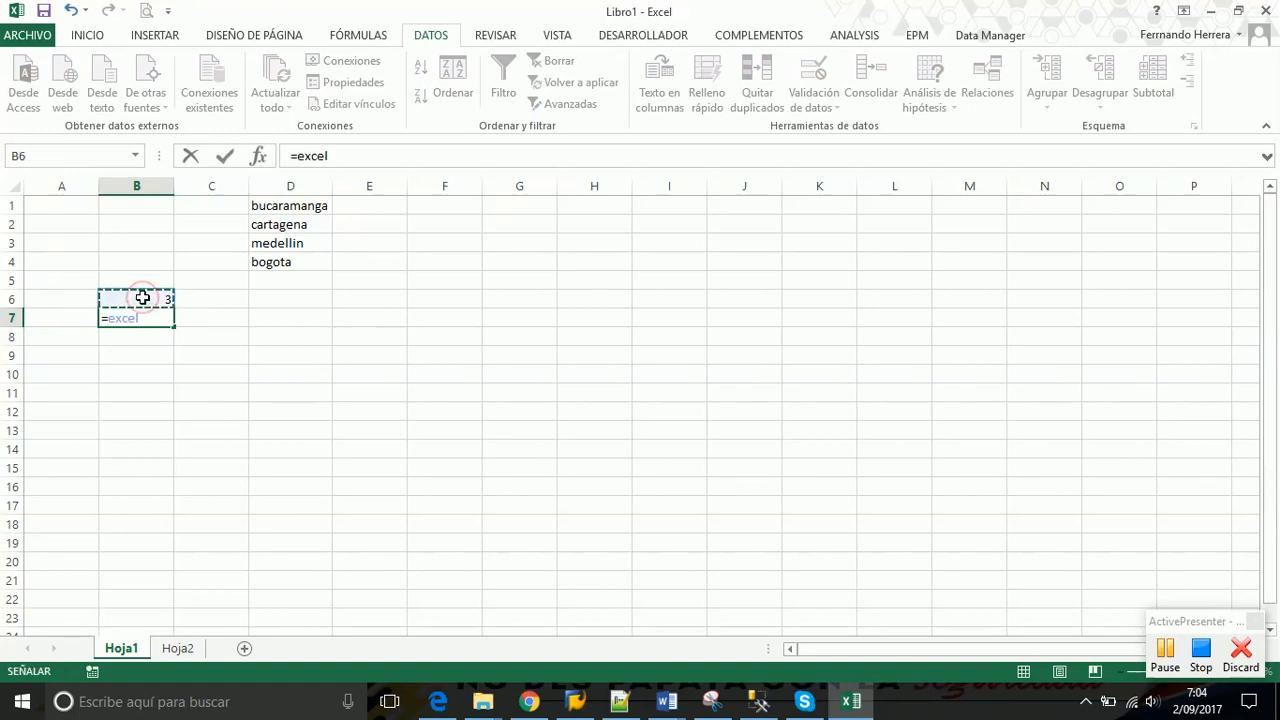
{"action": "type", "text": "+9"}
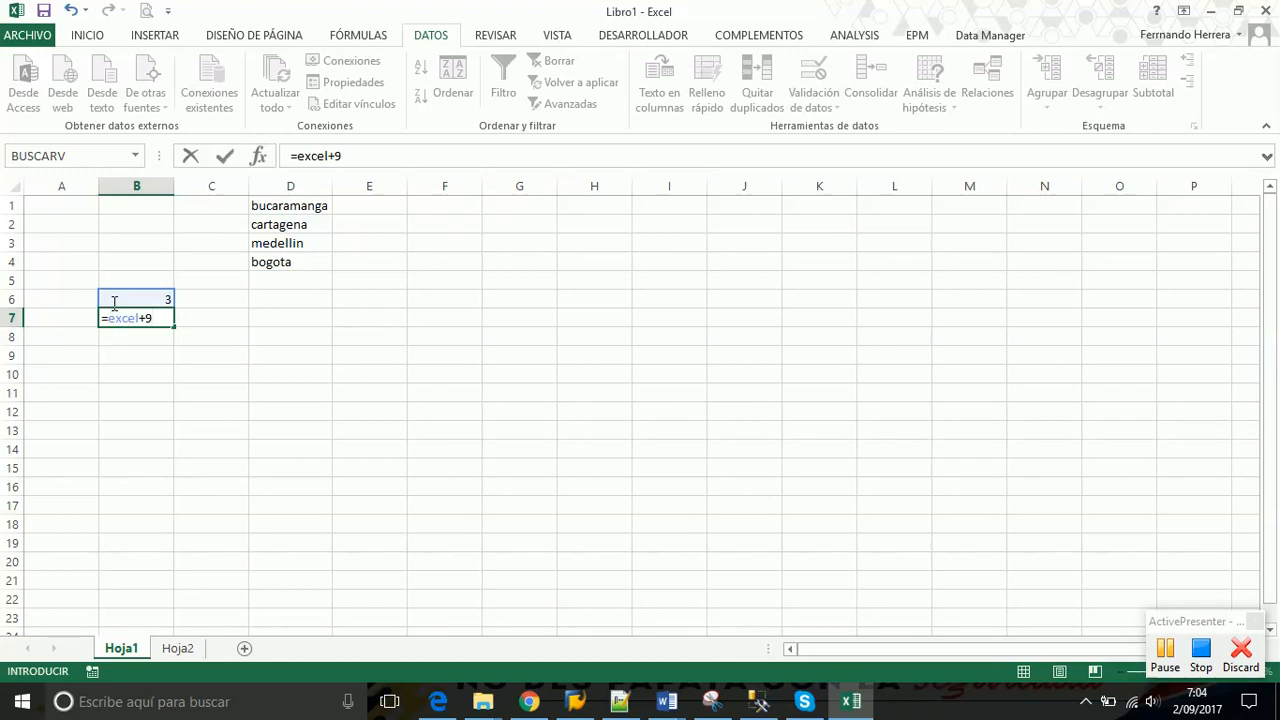
{"action": "left_click", "coordinate": [1160, 650]}
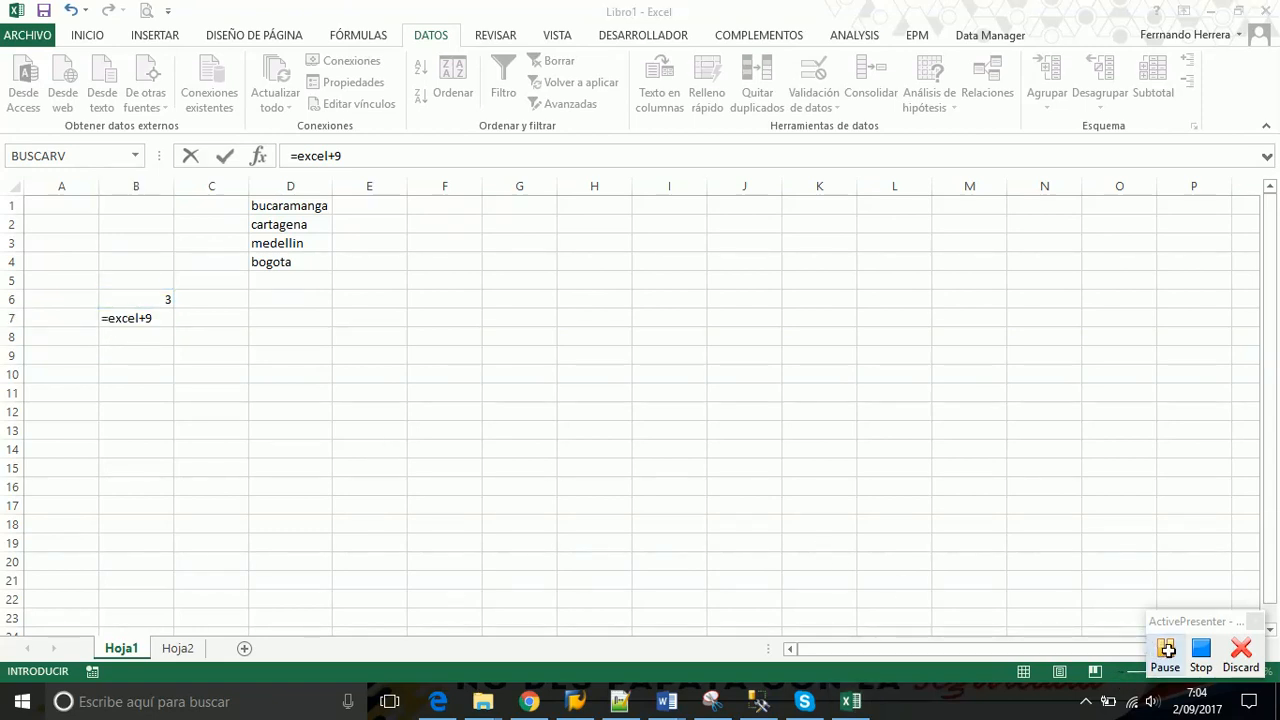
{"action": "left_click", "coordinate": [1160, 650]}
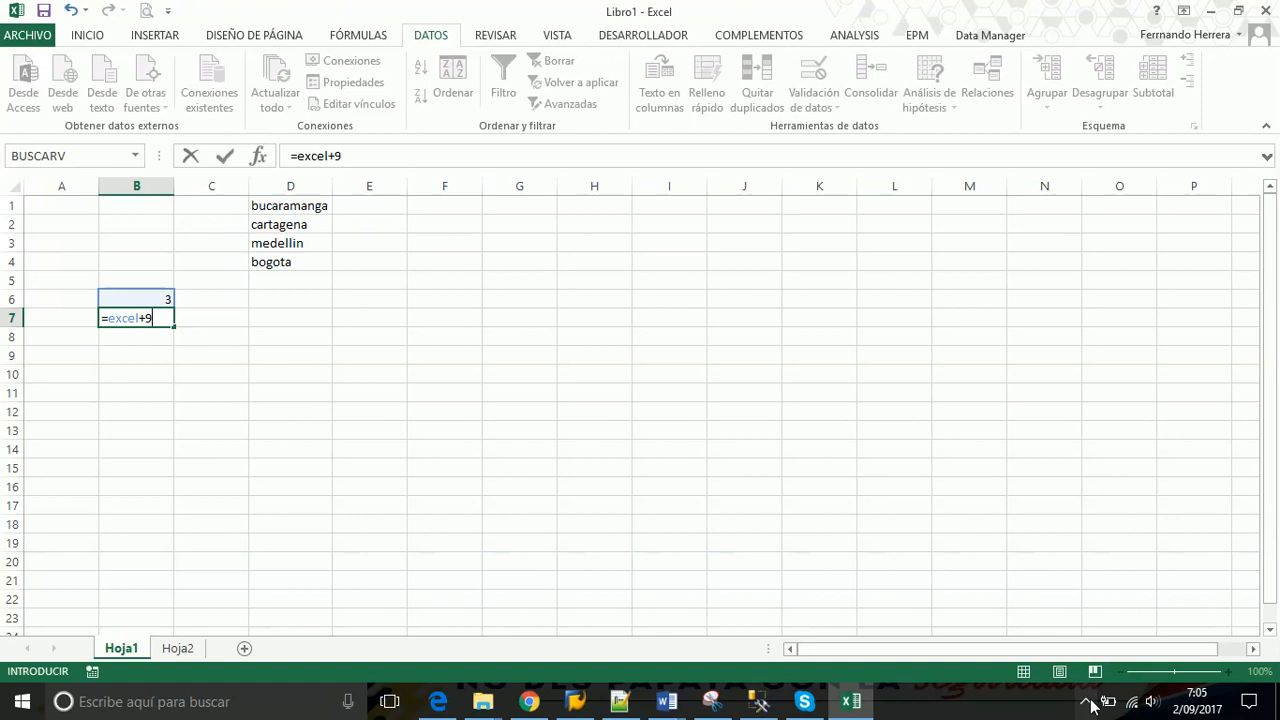
{"action": "left_click", "coordinate": [1087, 702]}
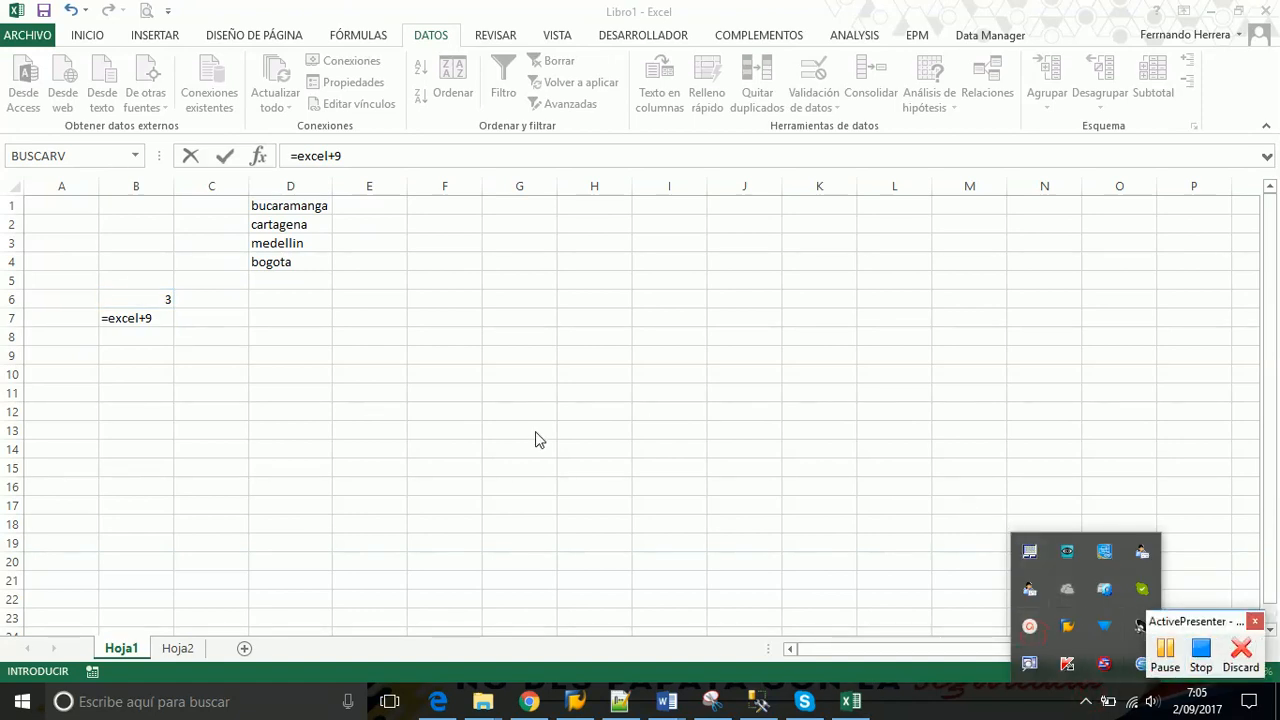
{"action": "left_click", "coordinate": [257, 330]}
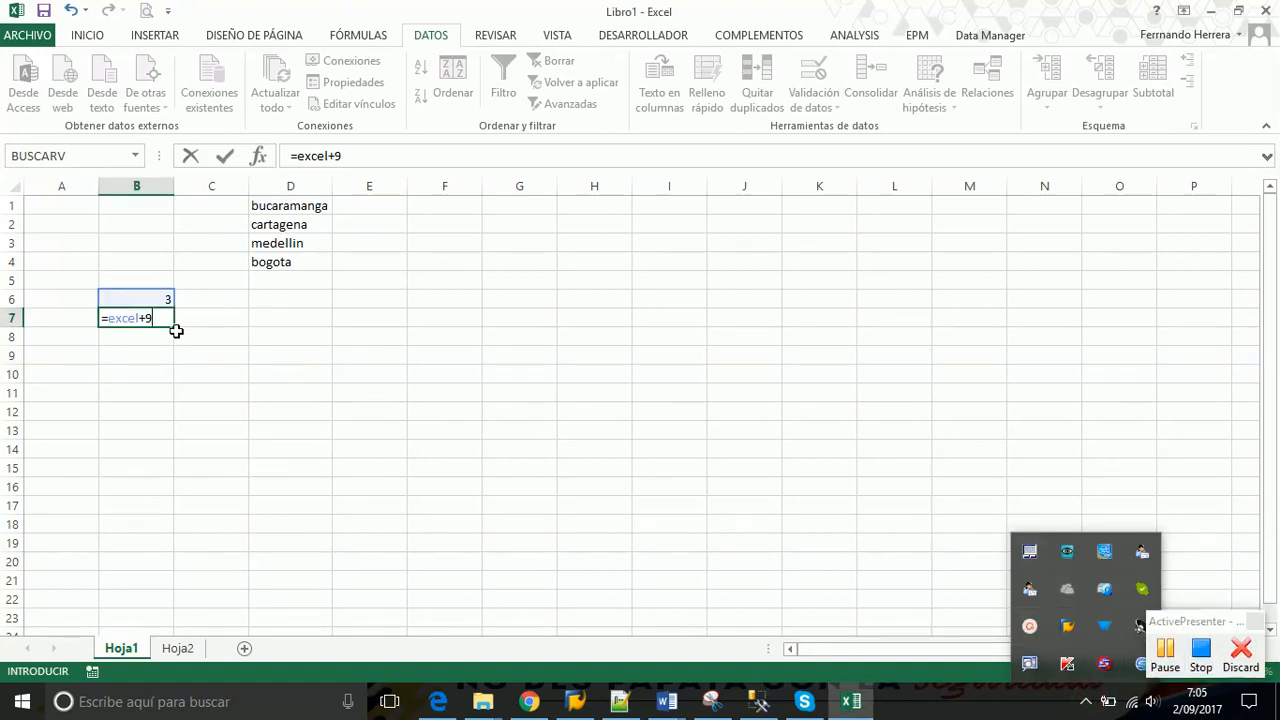
{"action": "key", "text": "ctrl+Return"}
{"action": "key", "text": "Return"}
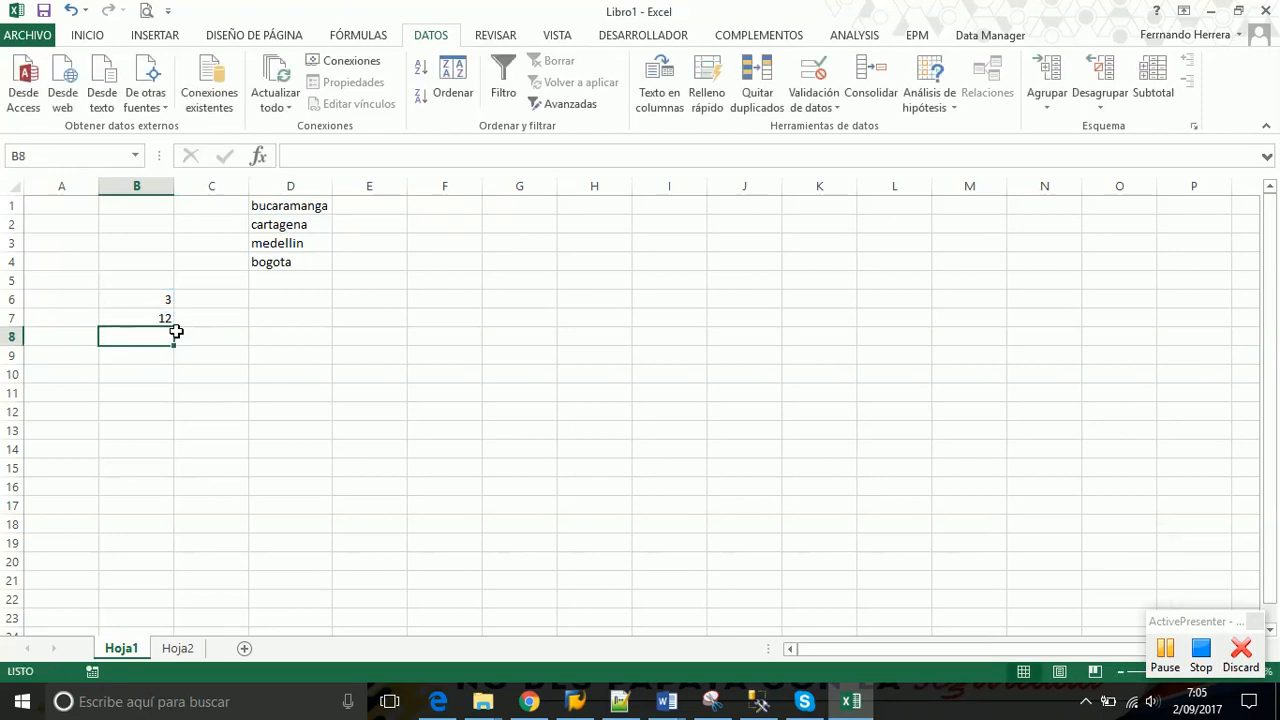
{"action": "left_click", "coordinate": [141, 317]}
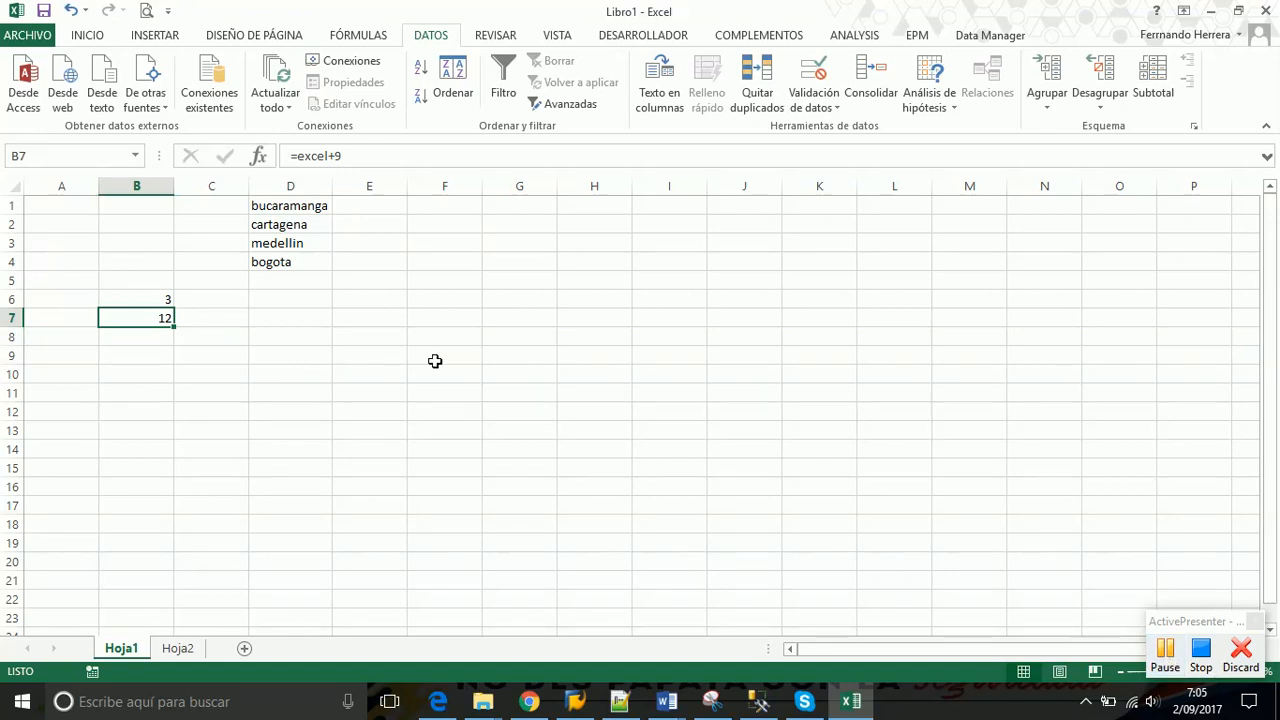
Check that B6 is named excel, then name the range D1:D4 'municipios' via the Name Box
{"action": "left_click", "coordinate": [223, 323]}
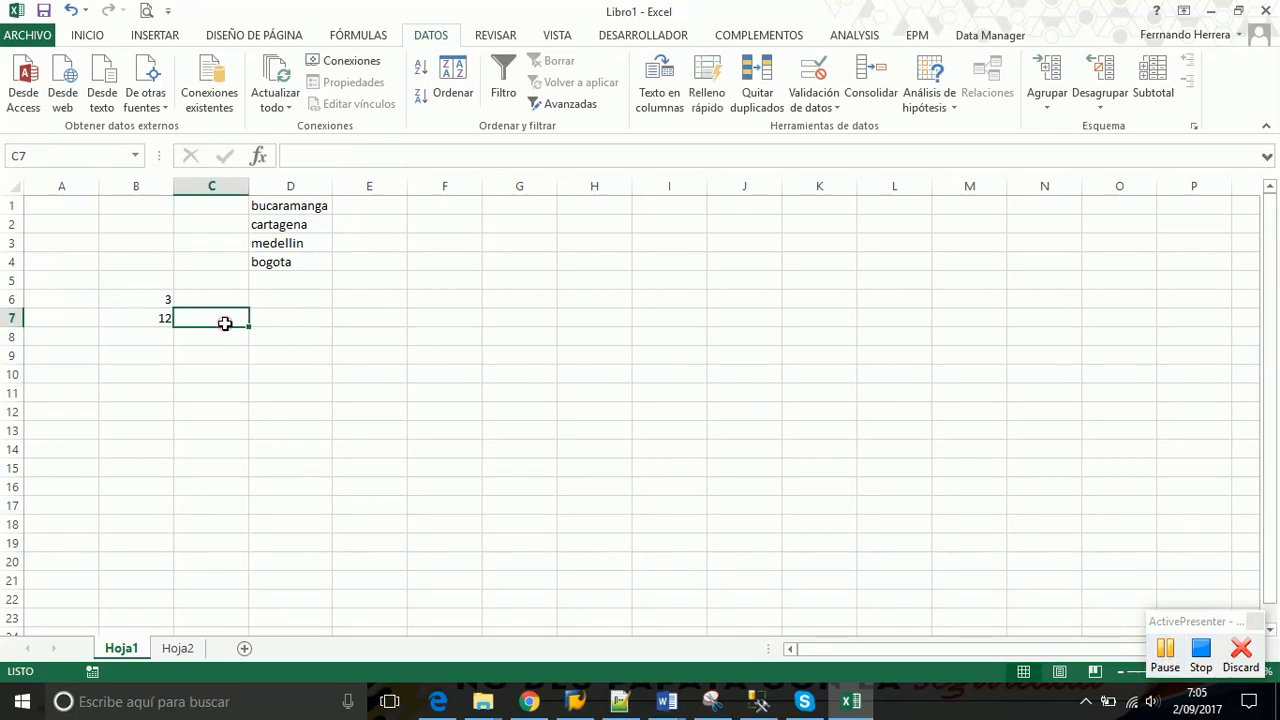
{"action": "left_click", "coordinate": [334, 313]}
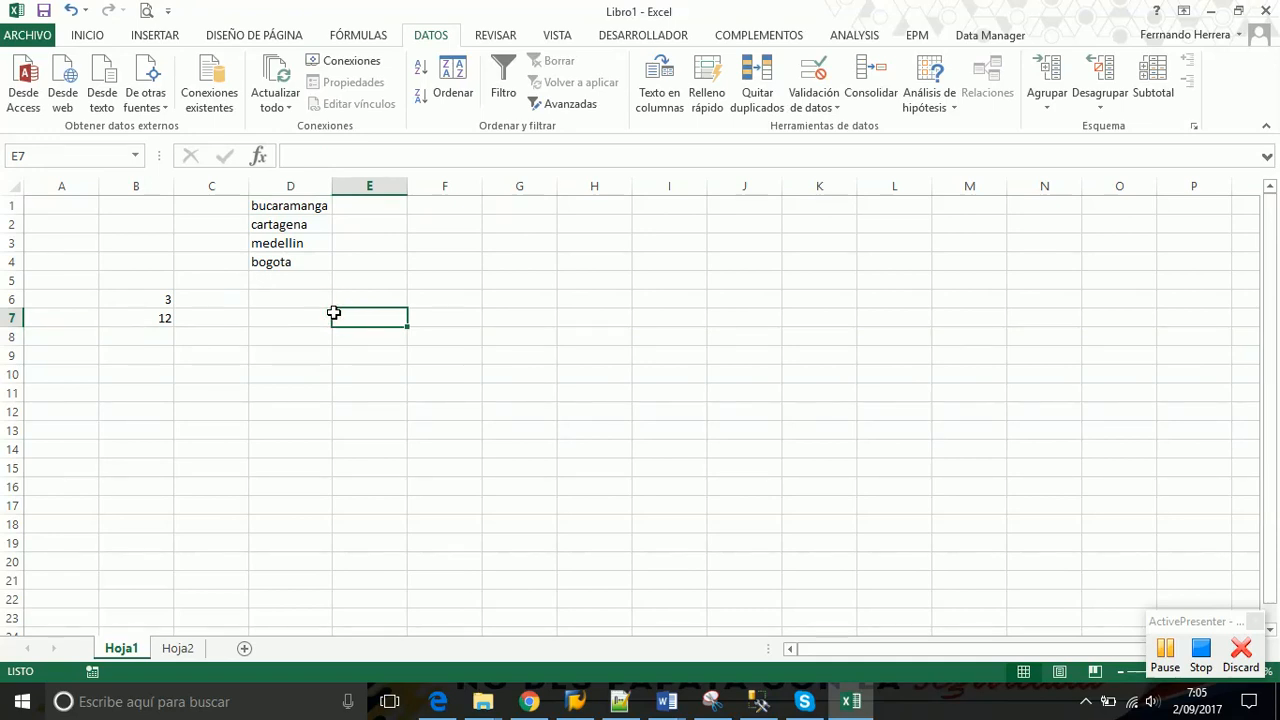
{"action": "left_click", "coordinate": [140, 300]}
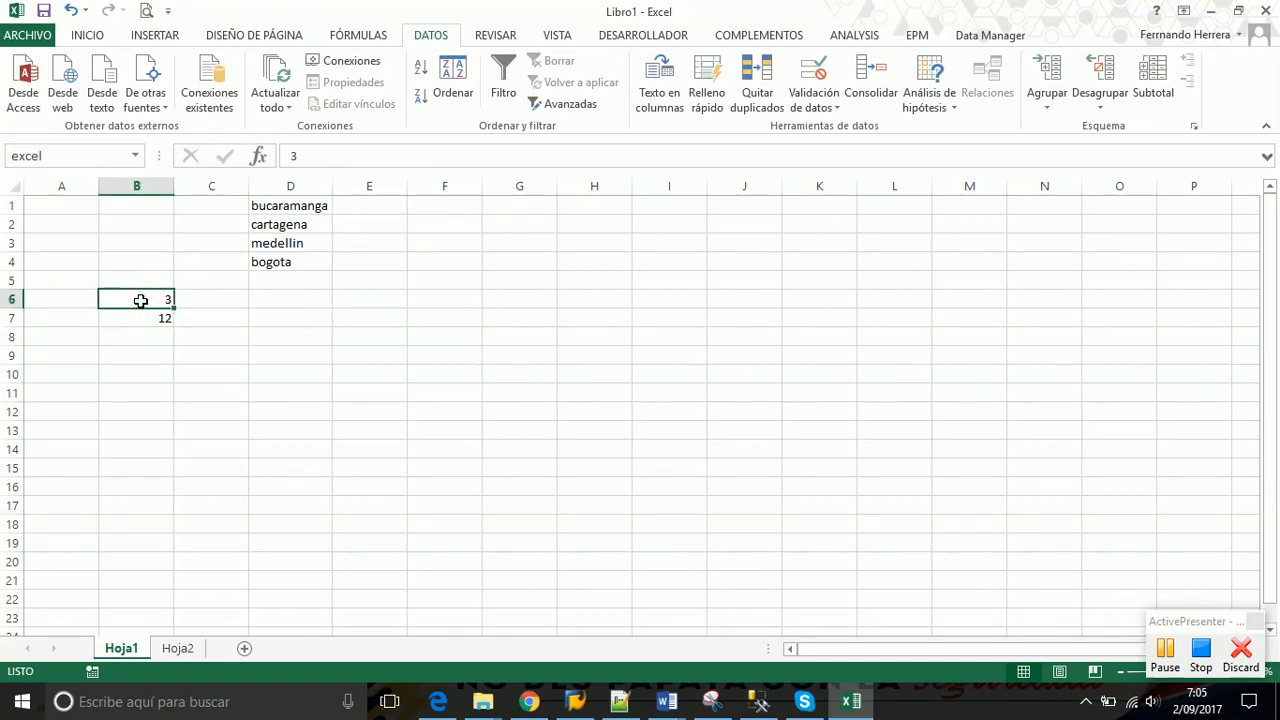
{"action": "left_click", "coordinate": [300, 206]}
{"action": "left_click_drag", "start_coordinate": [300, 207], "coordinate": [300, 260]}
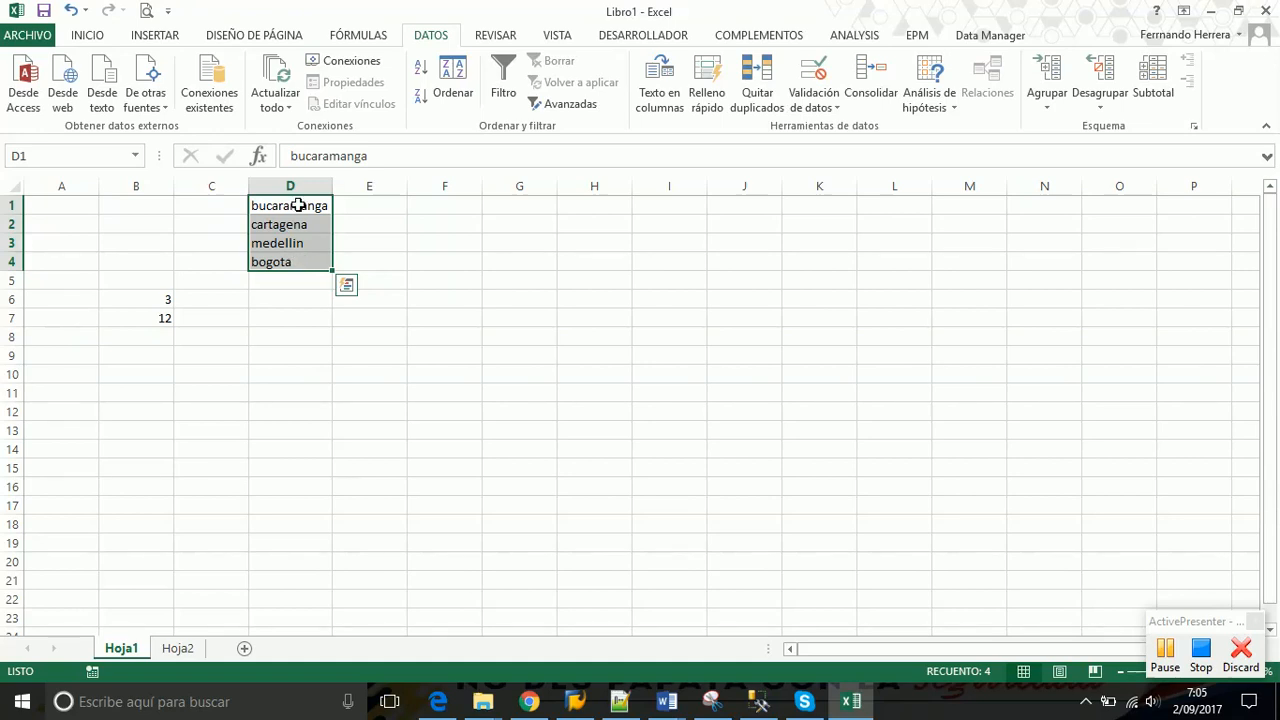
{"action": "left_click_drag", "start_coordinate": [300, 204], "coordinate": [298, 264]}
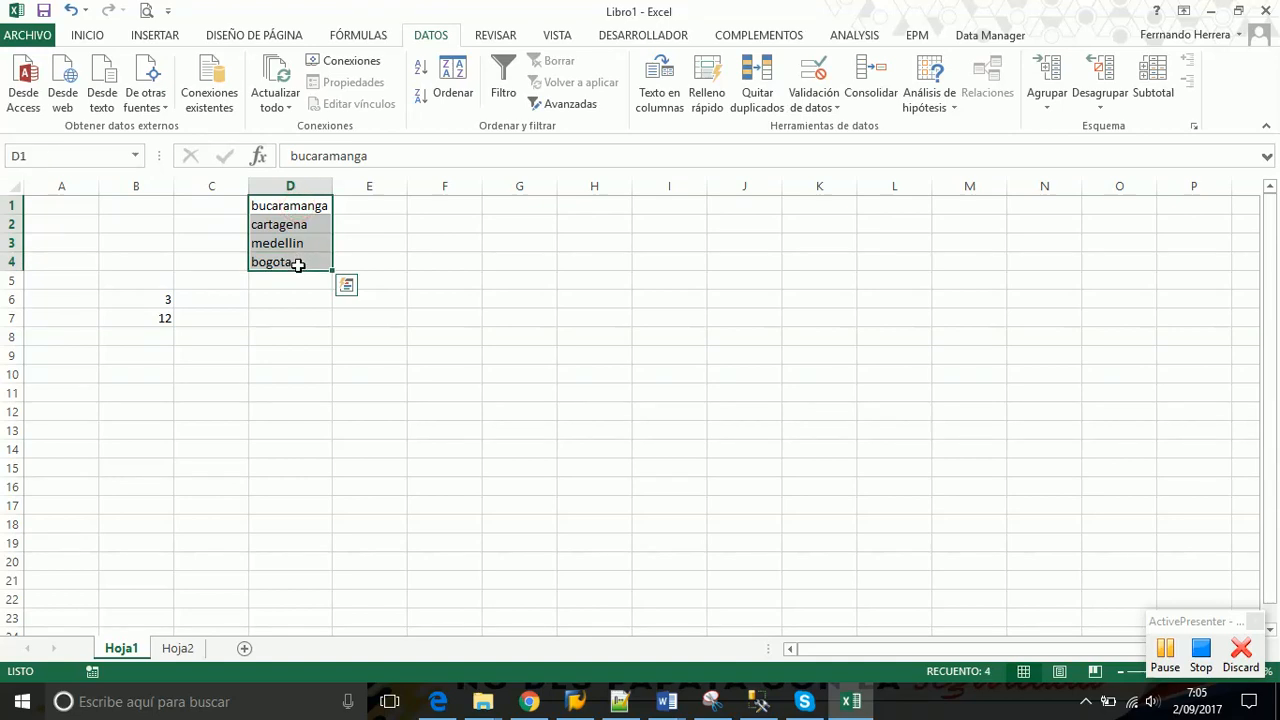
{"action": "left_click", "coordinate": [29, 156]}
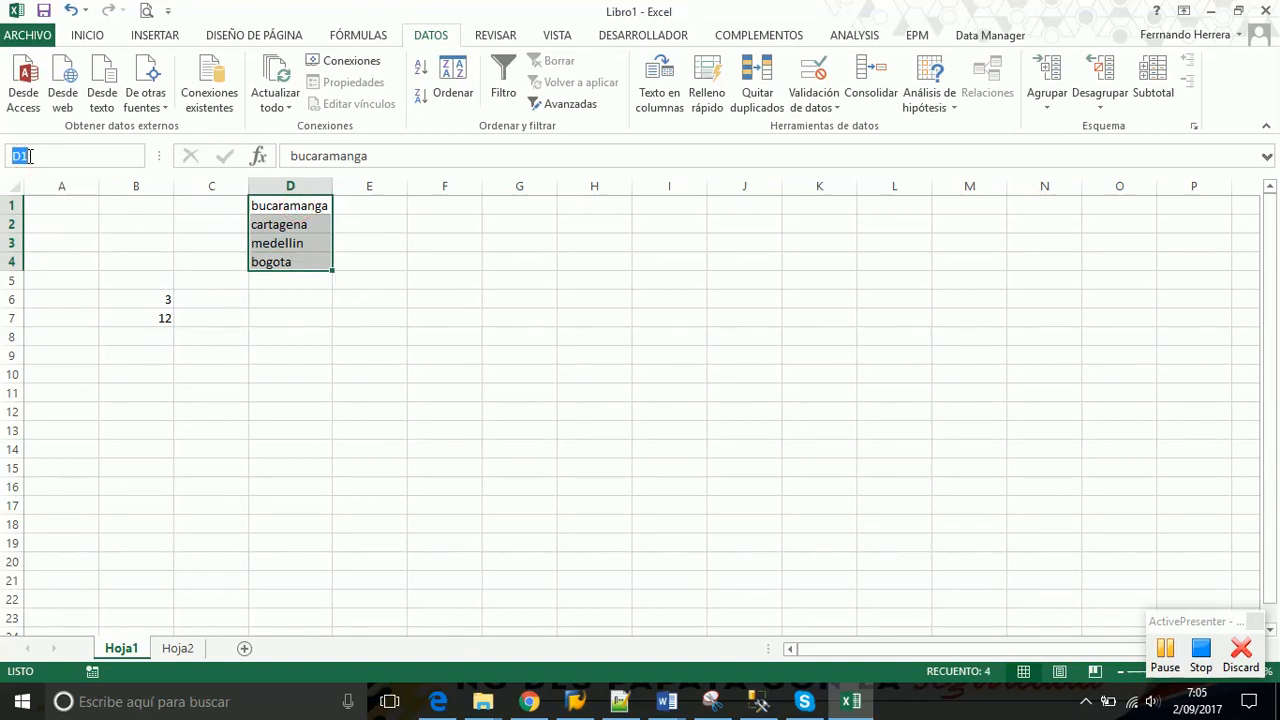
{"action": "type", "text": "municipios"}
{"action": "key", "text": "Return"}
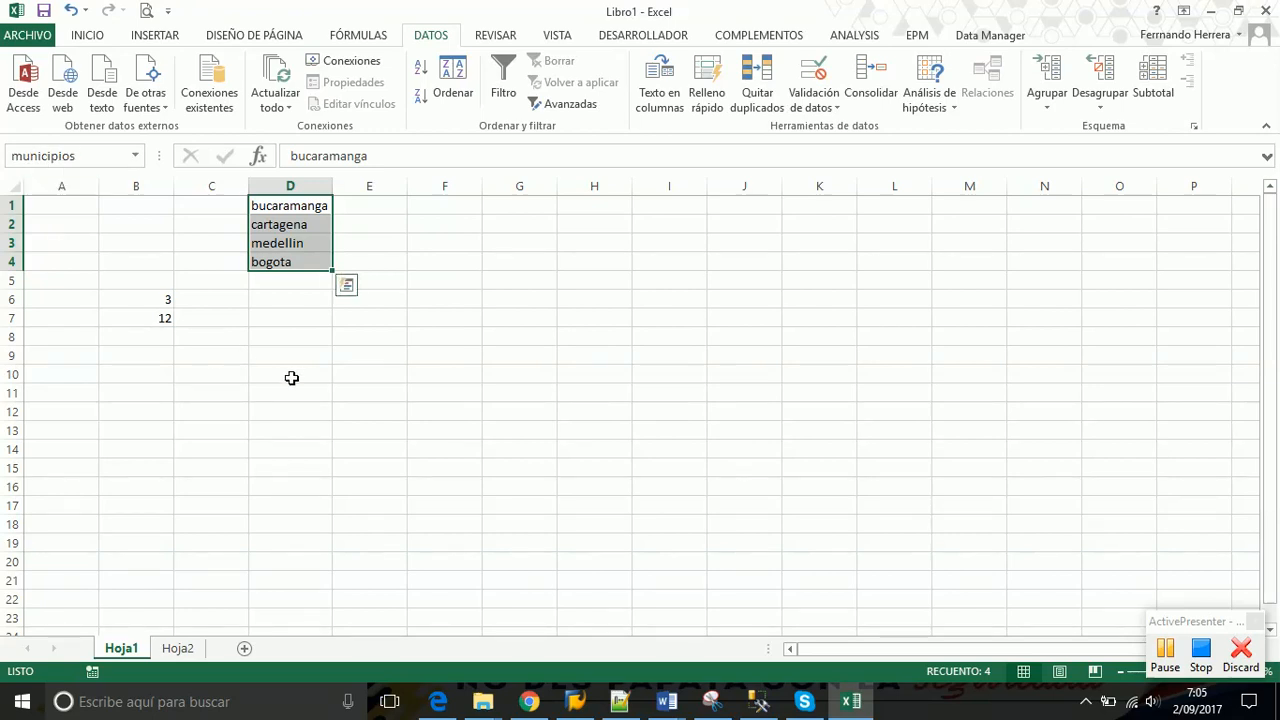
{"action": "left_click", "coordinate": [290, 375]}
{"action": "left_click_drag", "start_coordinate": [291, 205], "coordinate": [289, 263]}
{"action": "left_click_drag", "start_coordinate": [302, 206], "coordinate": [305, 262]}
{"action": "left_click_drag", "start_coordinate": [306, 205], "coordinate": [307, 244]}
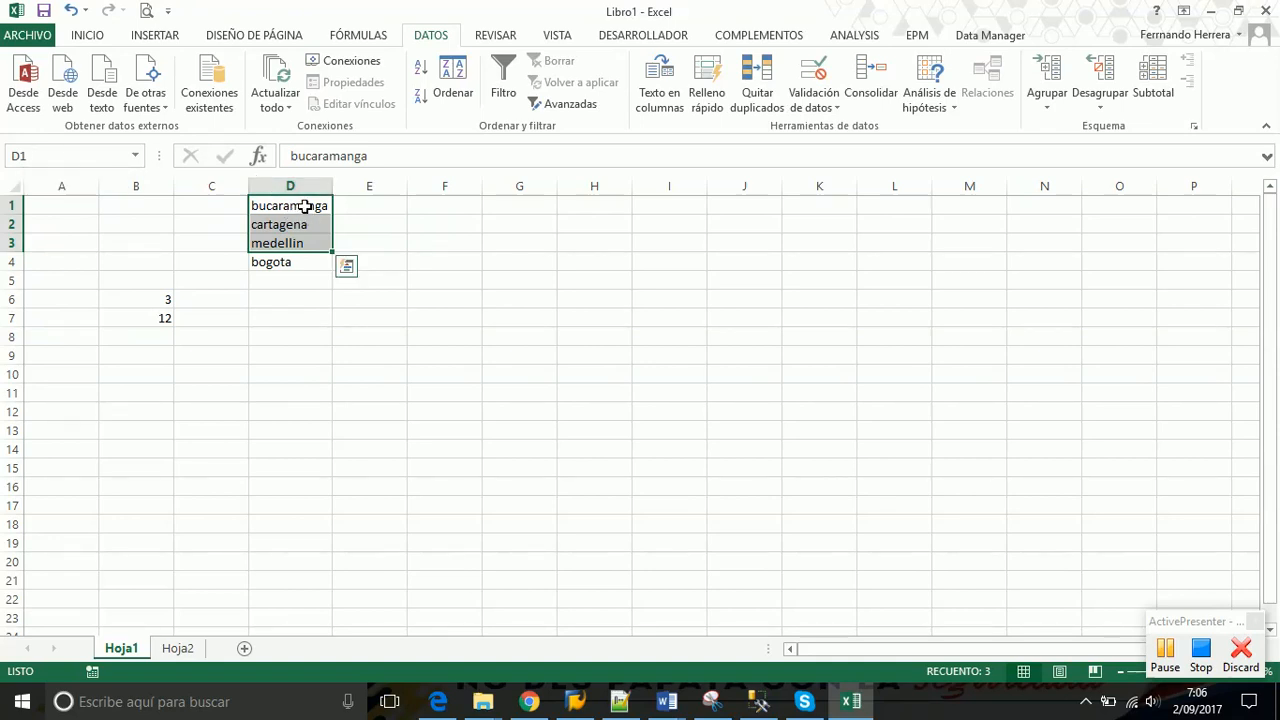
{"action": "left_click_drag", "start_coordinate": [305, 206], "coordinate": [305, 261]}
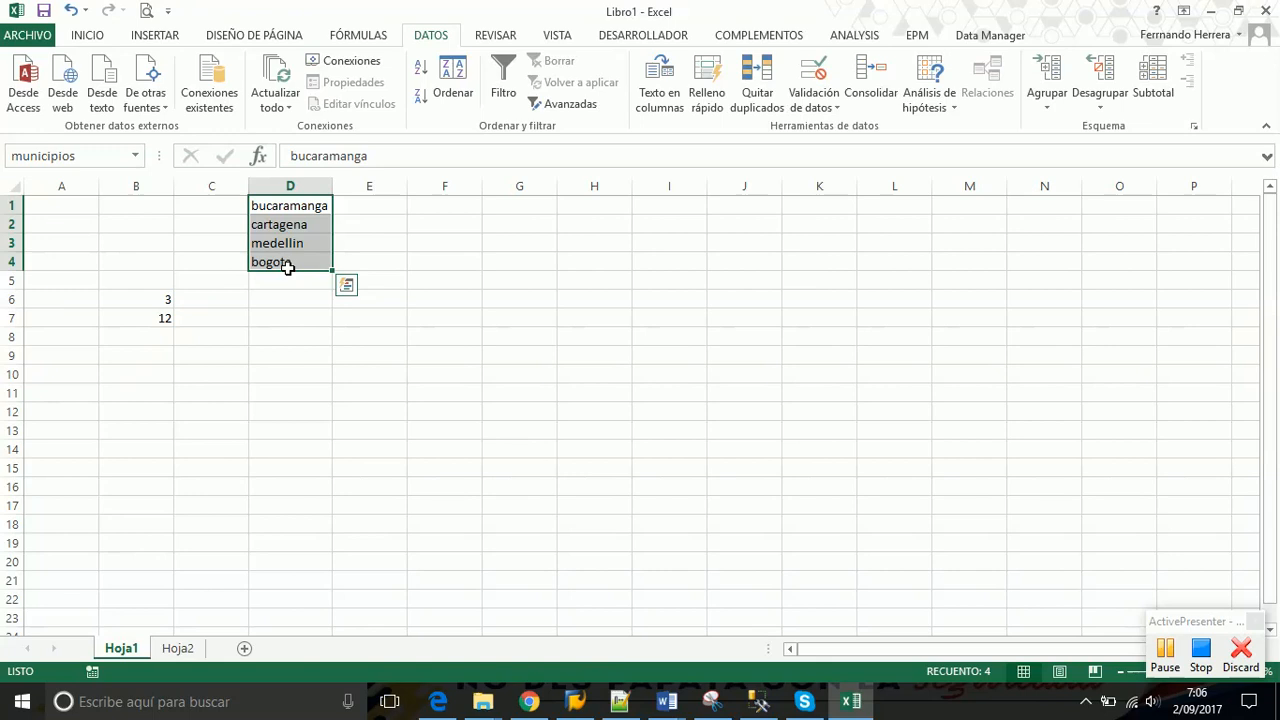
{"action": "left_click_drag", "start_coordinate": [297, 206], "coordinate": [301, 261]}
{"action": "left_click", "coordinate": [394, 228]}
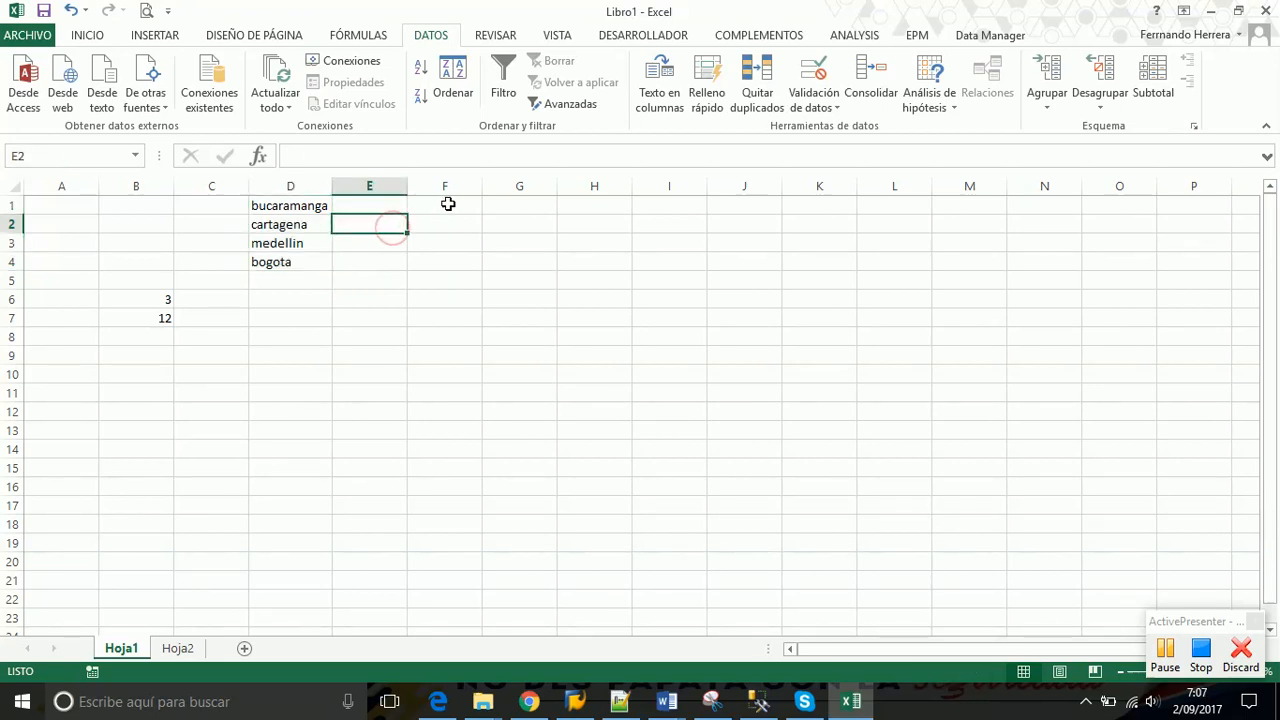
{"action": "left_click", "coordinate": [447, 203]}
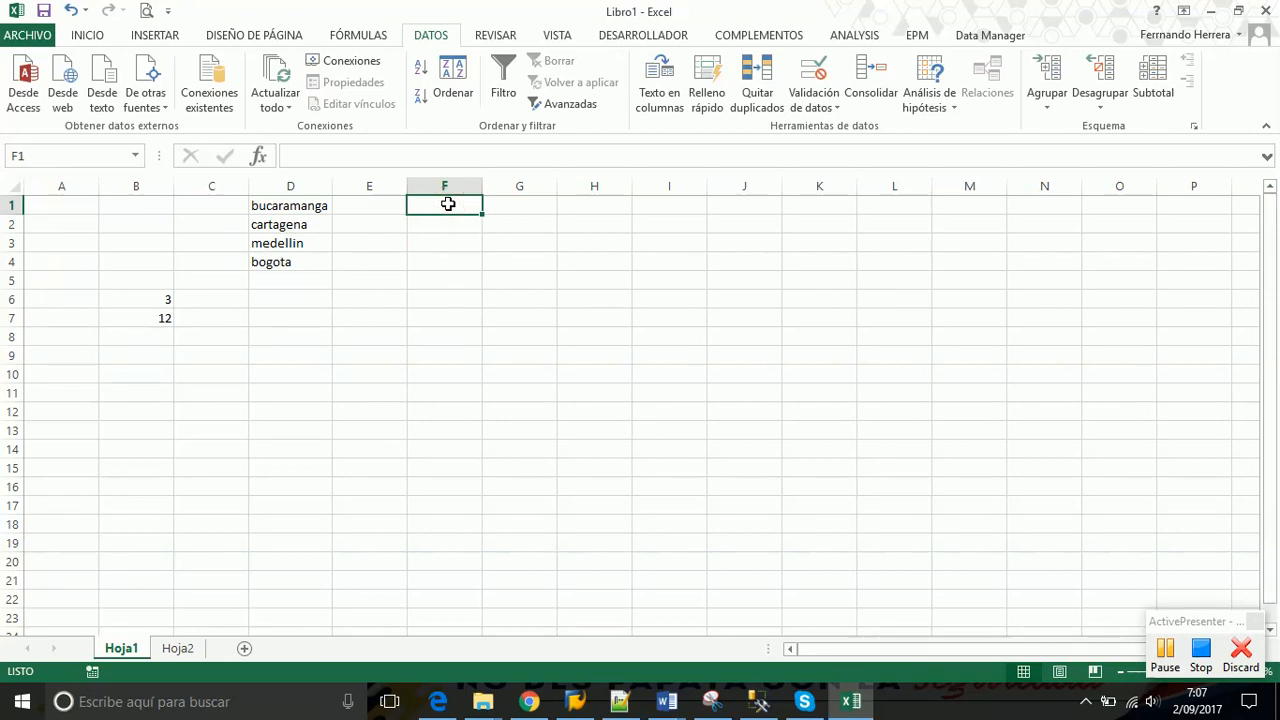
Enter the numbers 1, 2, 3, 4 and 5 down cells F1 to F5
{"action": "type", "text": "1"}
{"action": "key", "text": "Return"}
{"action": "type", "text": "2"}
{"action": "key", "text": "Return"}
{"action": "type", "text": "3"}
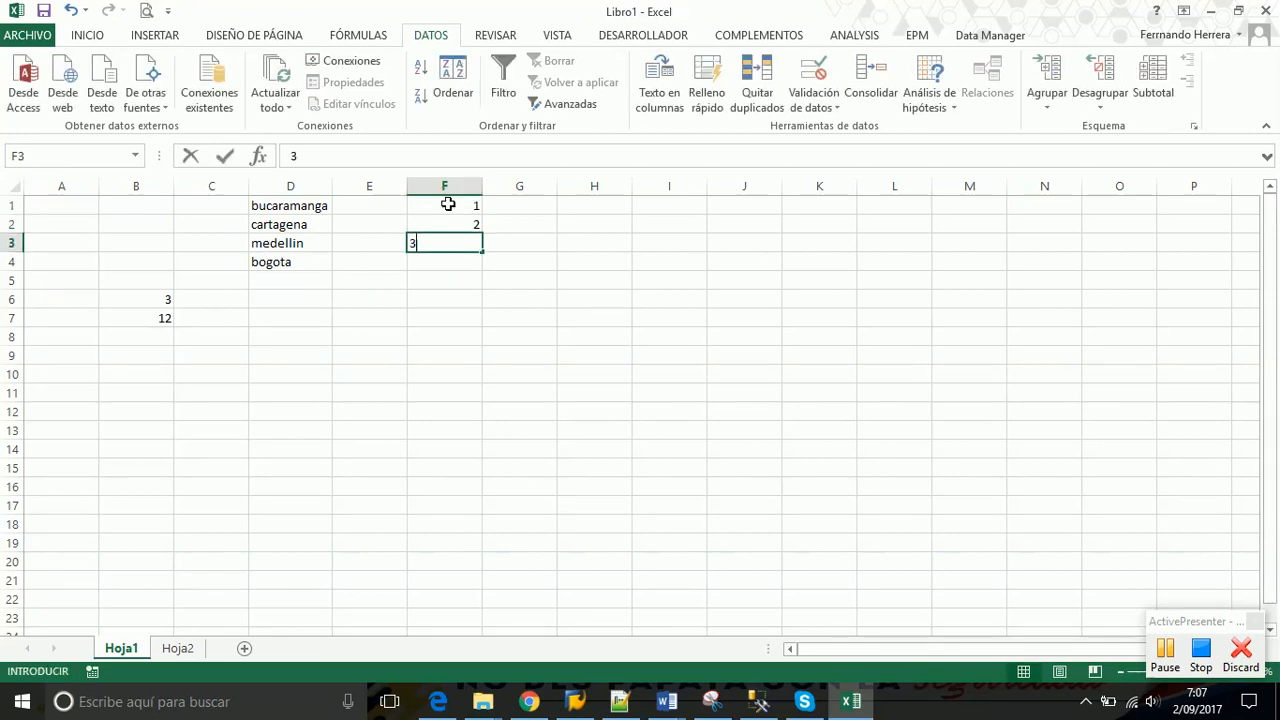
{"action": "key", "text": "Return"}
{"action": "type", "text": "4"}
{"action": "key", "text": "Return"}
{"action": "type", "text": "5"}
{"action": "key", "text": "Return"}
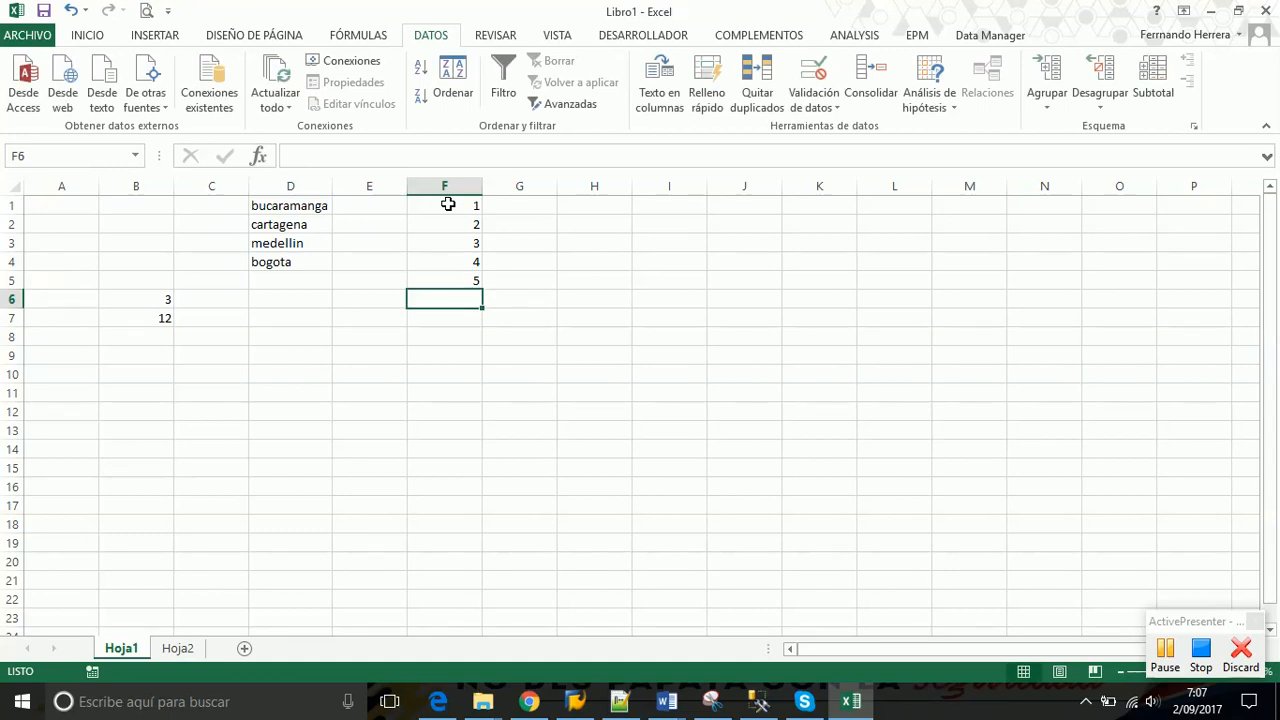
Select F1:F5 and start naming it 'numeros', then abandon it and reselect the range
{"action": "left_click_drag", "start_coordinate": [447, 204], "coordinate": [444, 282]}
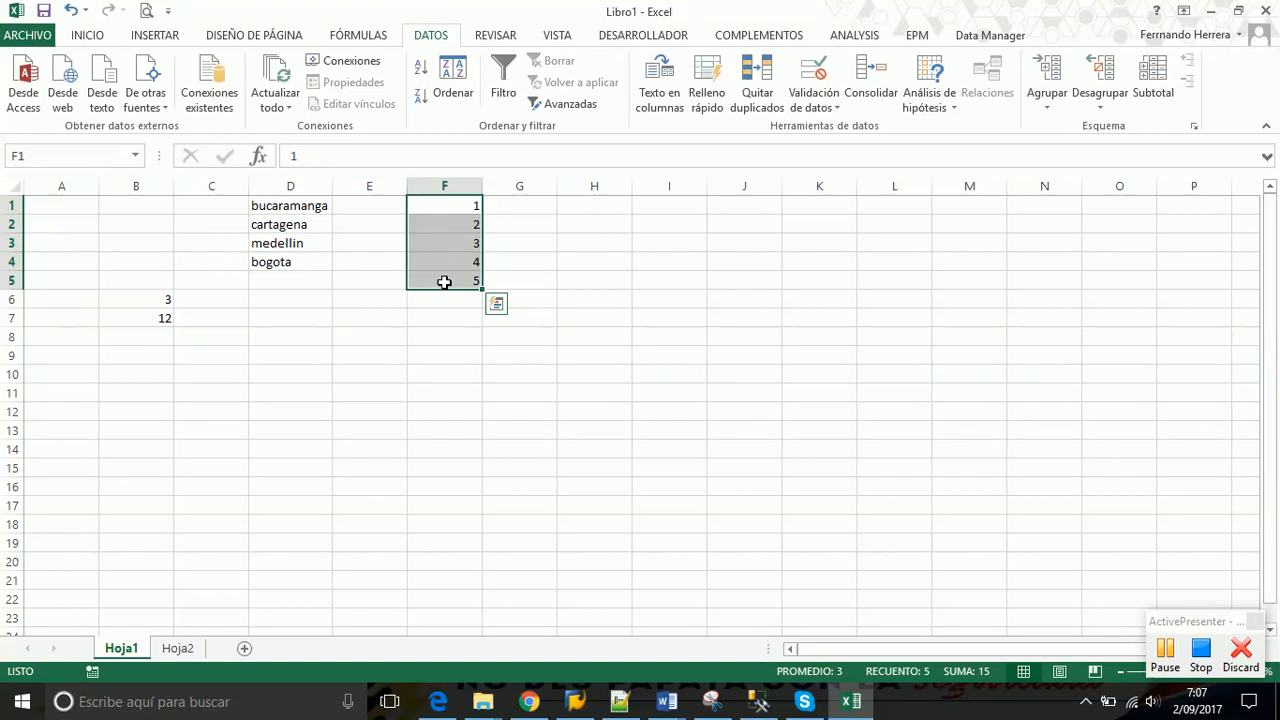
{"action": "left_click", "coordinate": [414, 312]}
{"action": "left_click", "coordinate": [455, 199]}
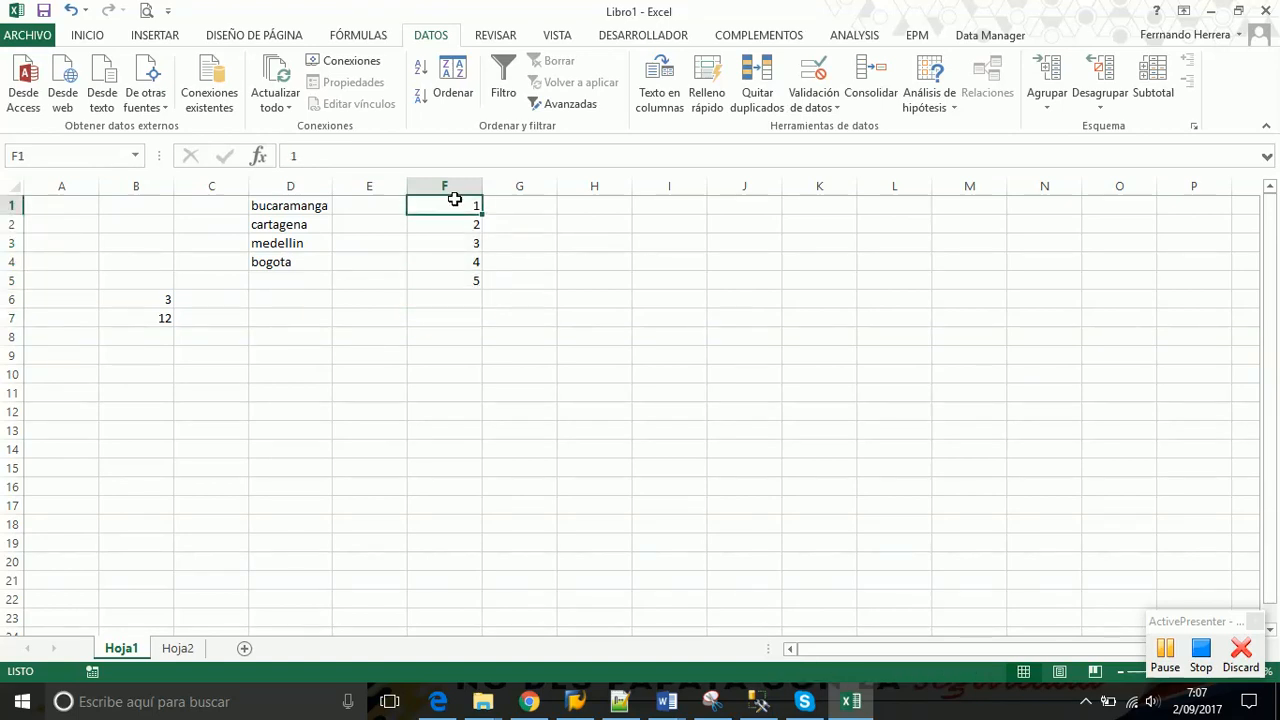
{"action": "left_click_drag", "start_coordinate": [455, 199], "coordinate": [455, 280]}
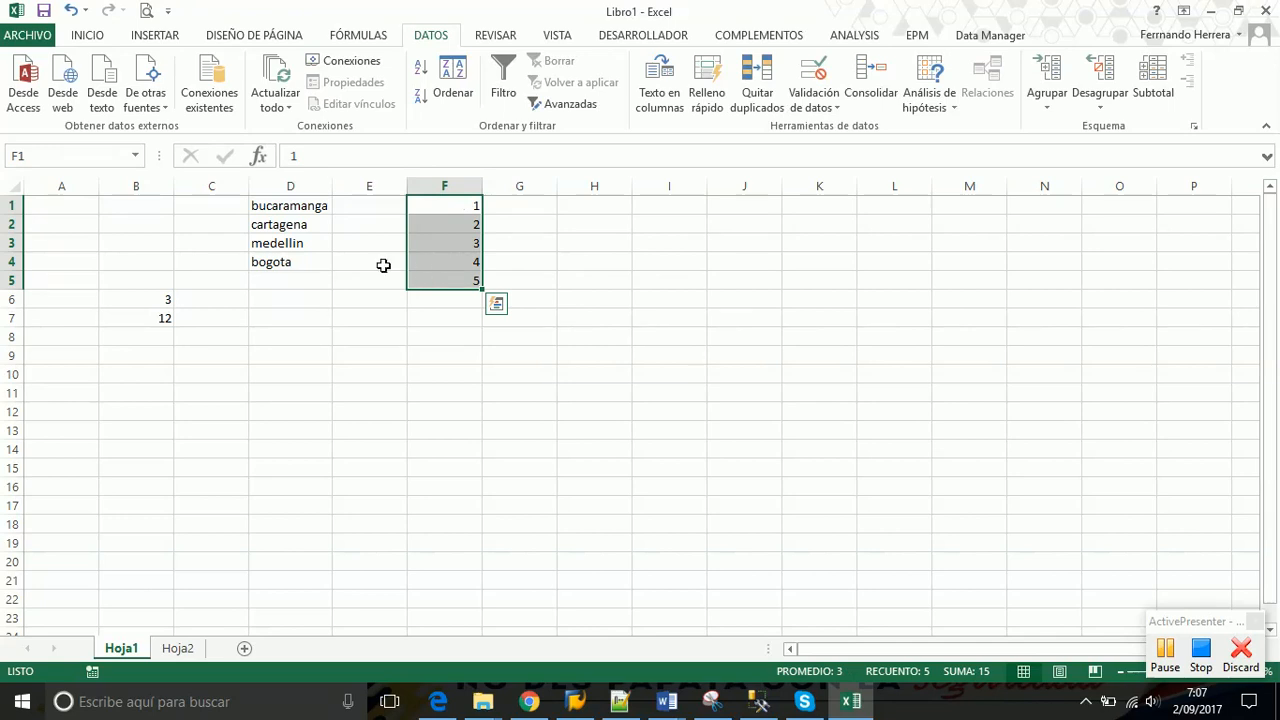
{"action": "left_click", "coordinate": [48, 156]}
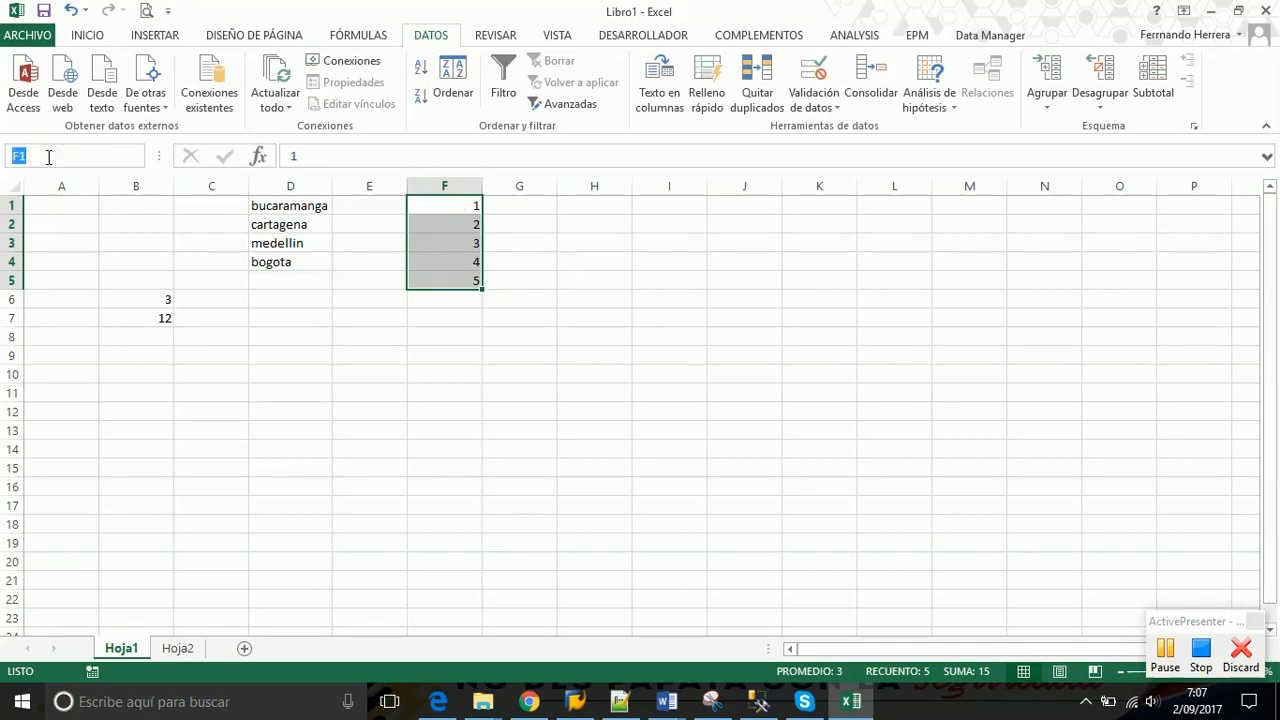
{"action": "type", "text": "numeros"}
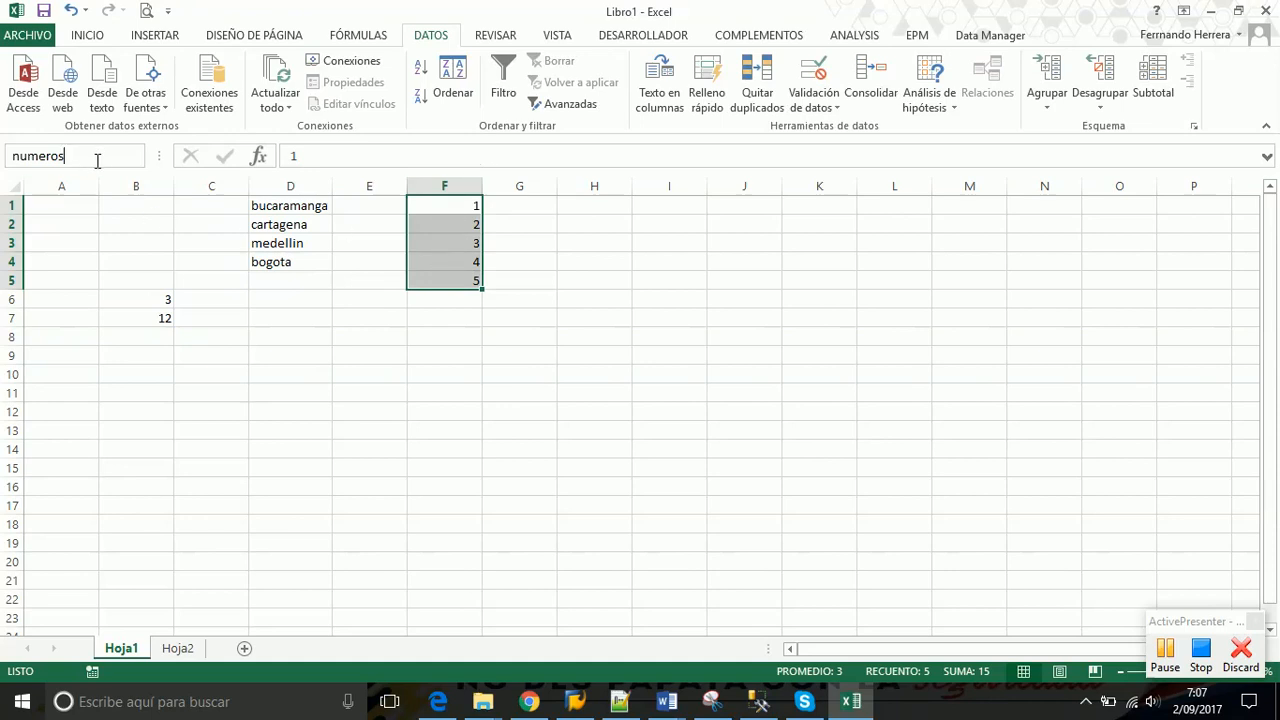
{"action": "left_click", "coordinate": [521, 260]}
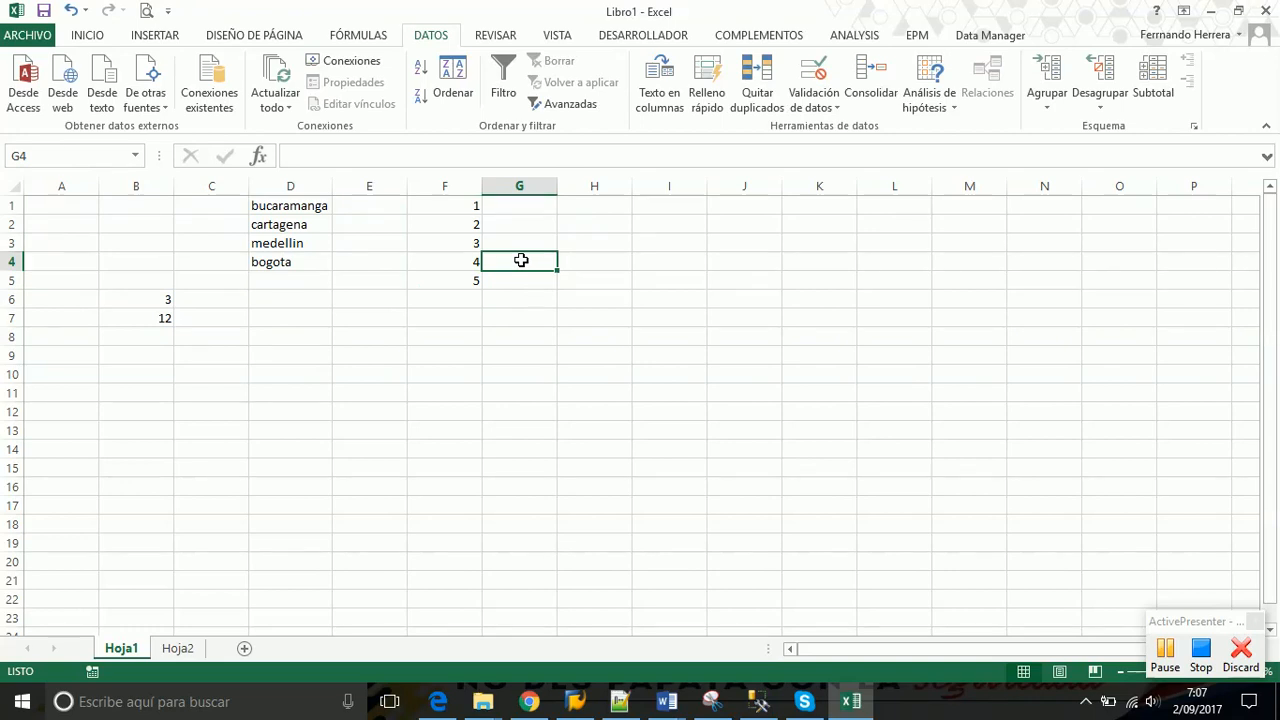
{"action": "left_click_drag", "start_coordinate": [463, 205], "coordinate": [459, 284]}
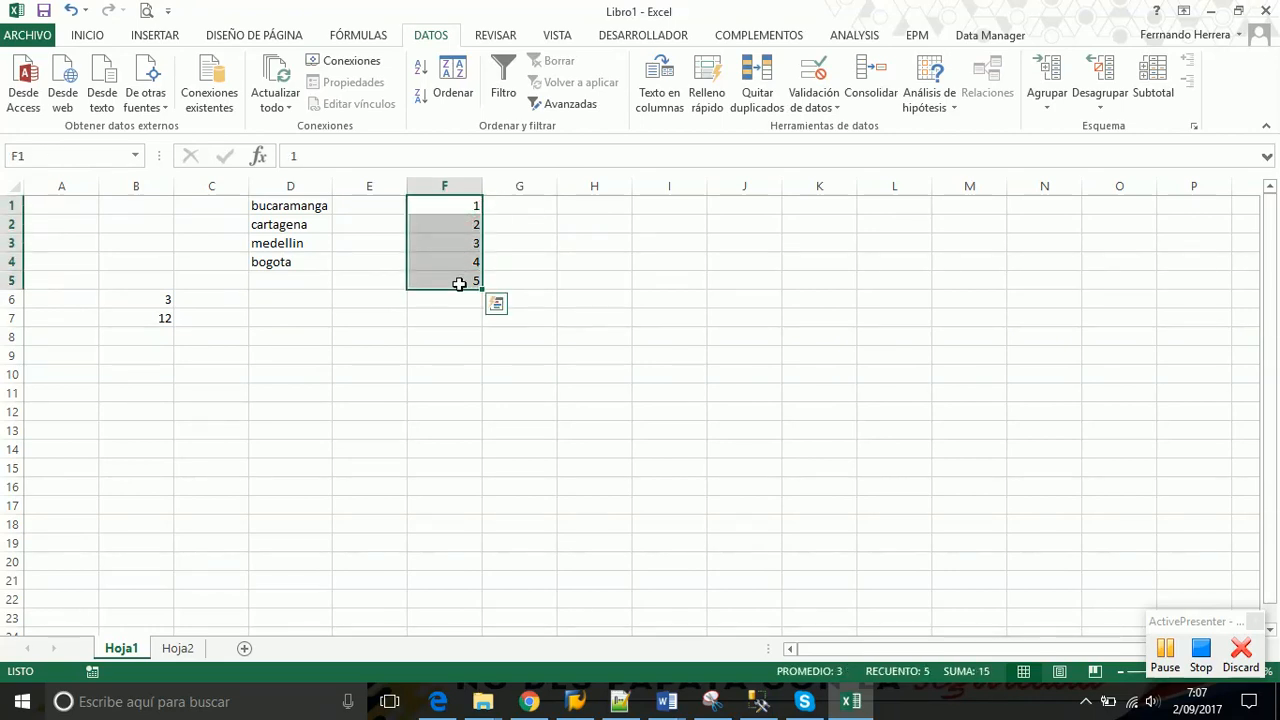
Name the selected range F1:F5 'numero' using the Name Box
{"action": "left_click", "coordinate": [40, 154]}
{"action": "type", "text": "numero"}
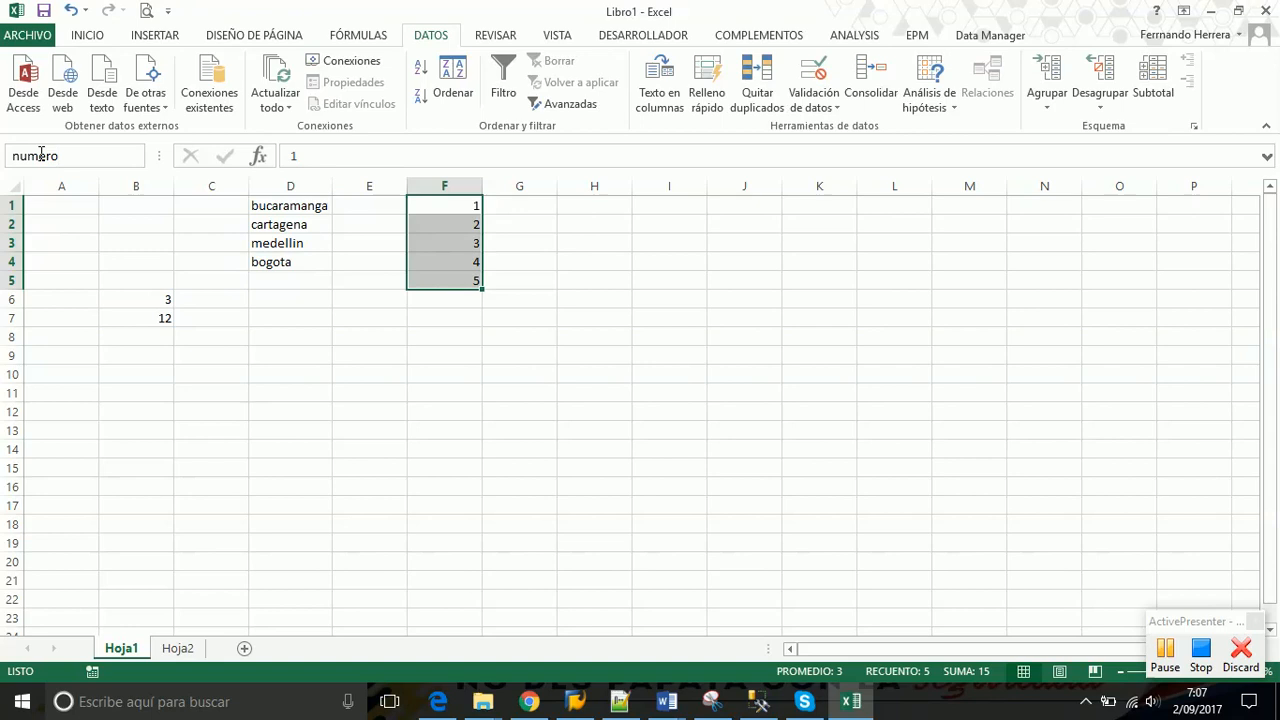
{"action": "key", "text": "Return"}
Reselect F1:F5, and briefly F1:F4, to verify the Name Box shows numero
{"action": "left_click", "coordinate": [441, 355]}
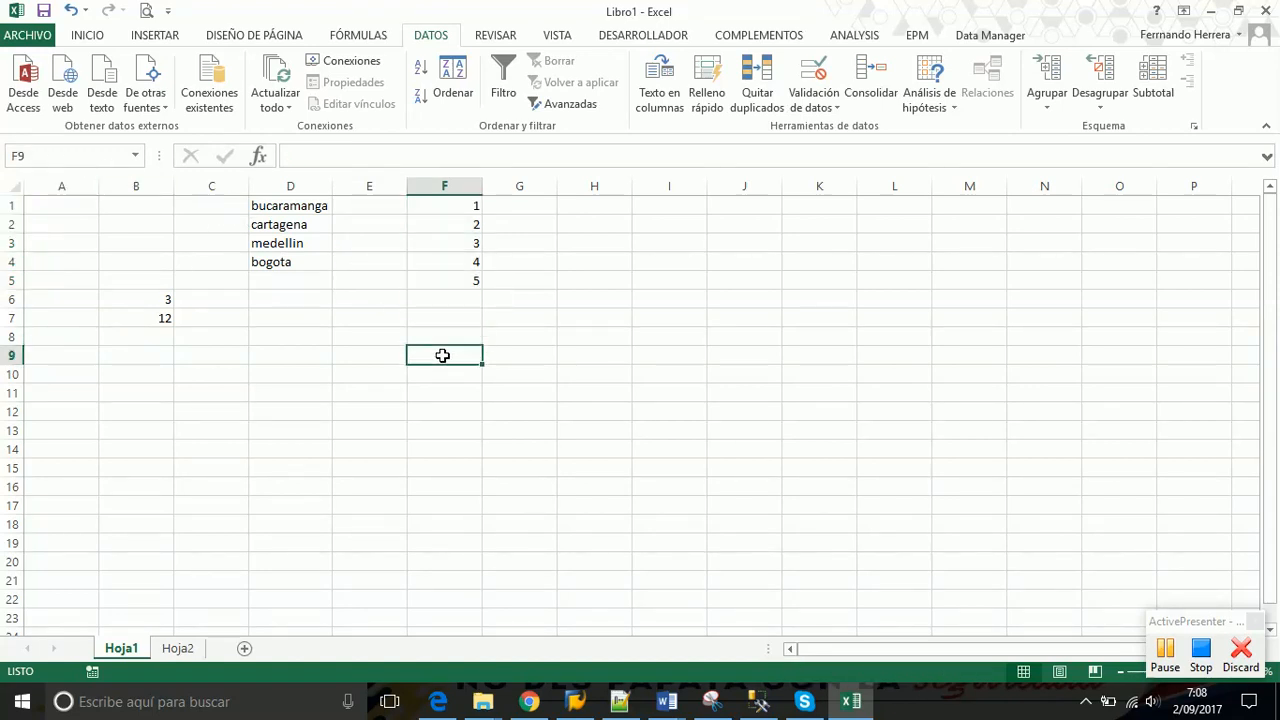
{"action": "left_click", "coordinate": [453, 207]}
{"action": "left_click_drag", "start_coordinate": [453, 207], "coordinate": [458, 284]}
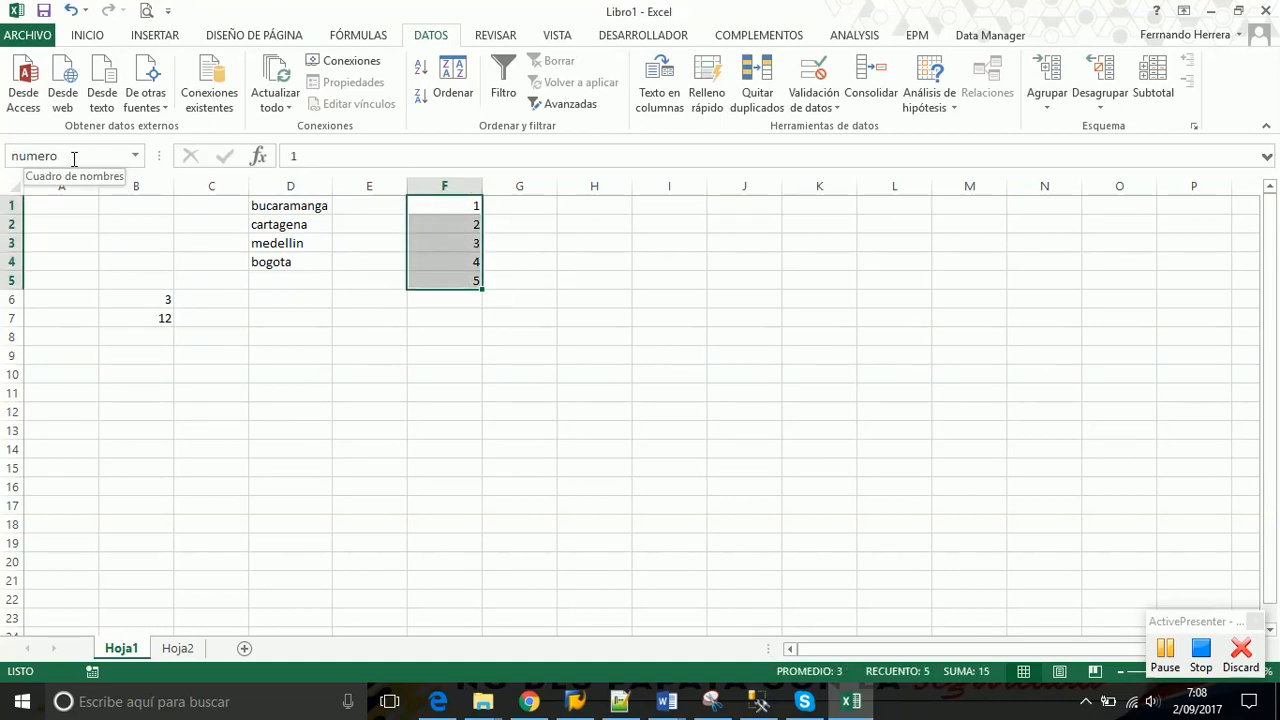
{"action": "left_click", "coordinate": [538, 239]}
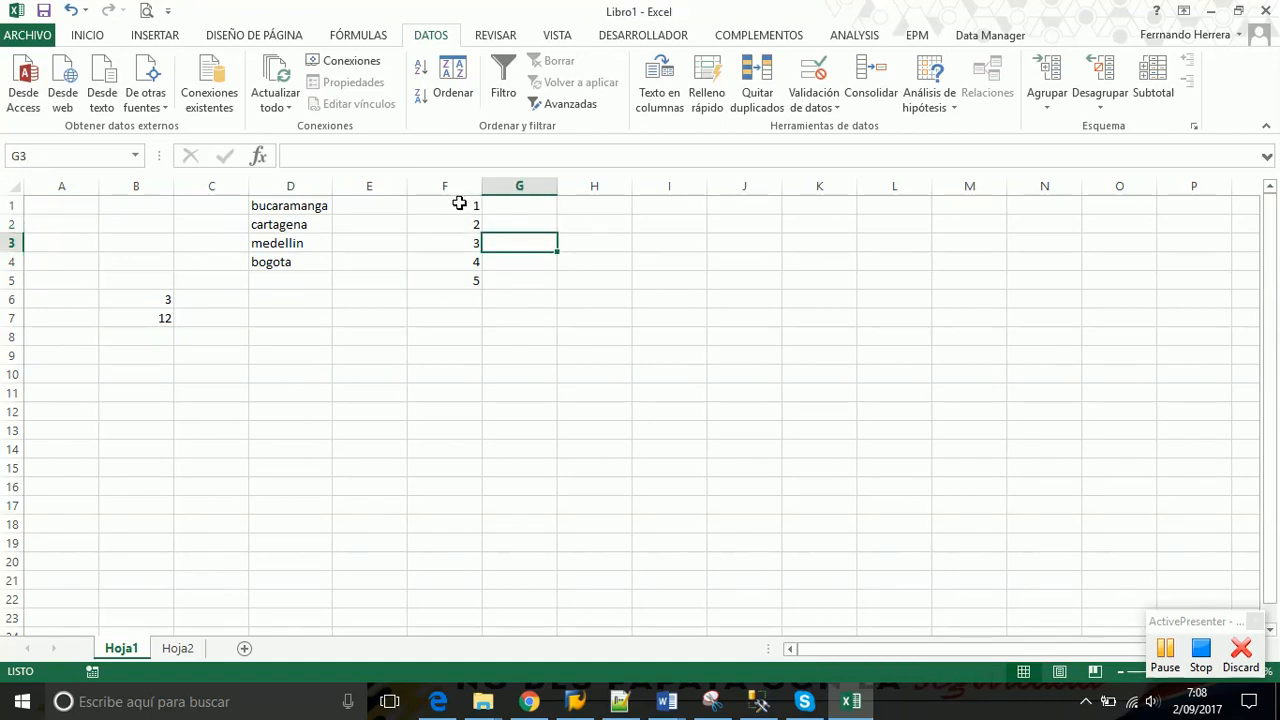
{"action": "left_click_drag", "start_coordinate": [458, 204], "coordinate": [464, 283]}
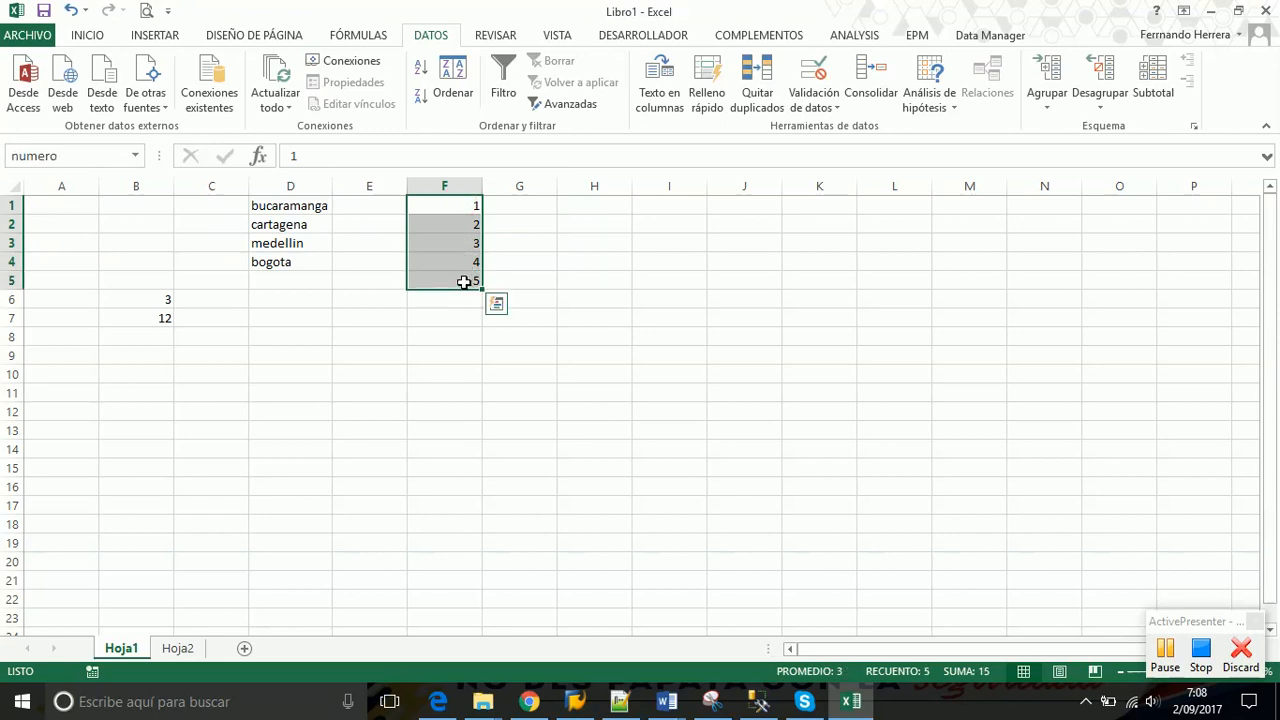
{"action": "mouse_move", "coordinate": [467, 270]}
{"action": "left_click_drag", "start_coordinate": [461, 204], "coordinate": [460, 260]}
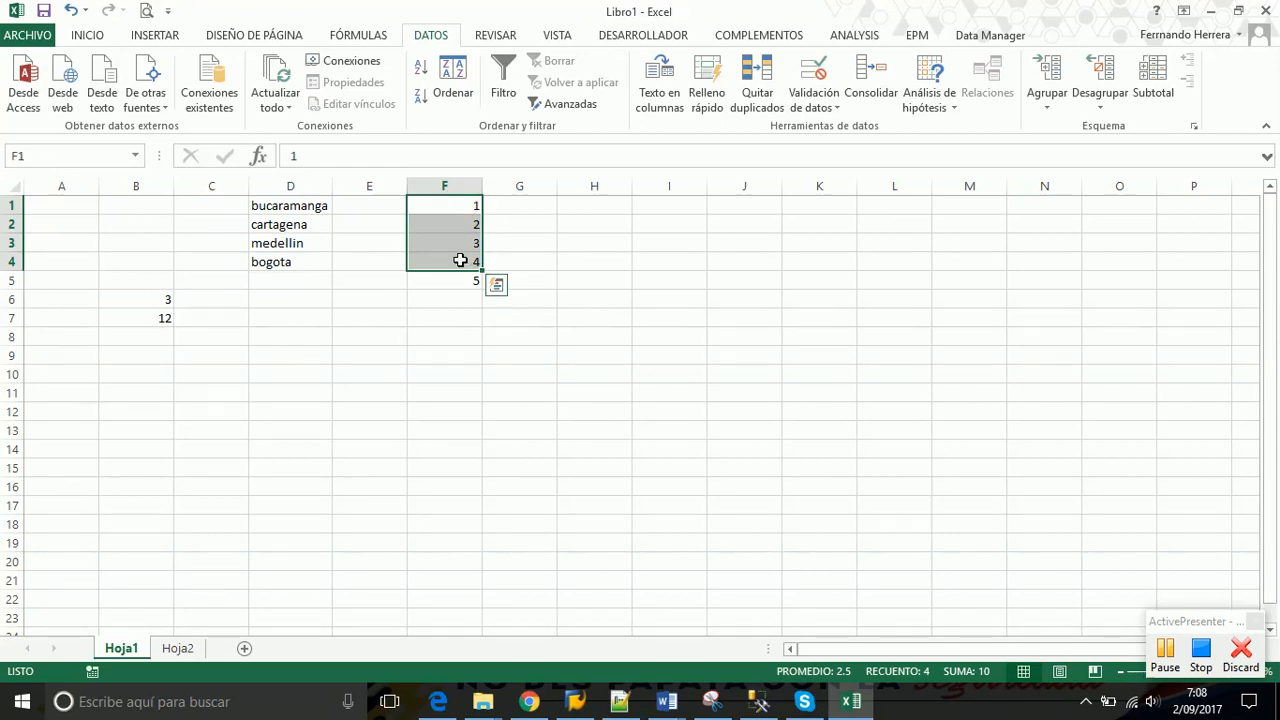
{"action": "left_click_drag", "start_coordinate": [451, 203], "coordinate": [451, 287]}
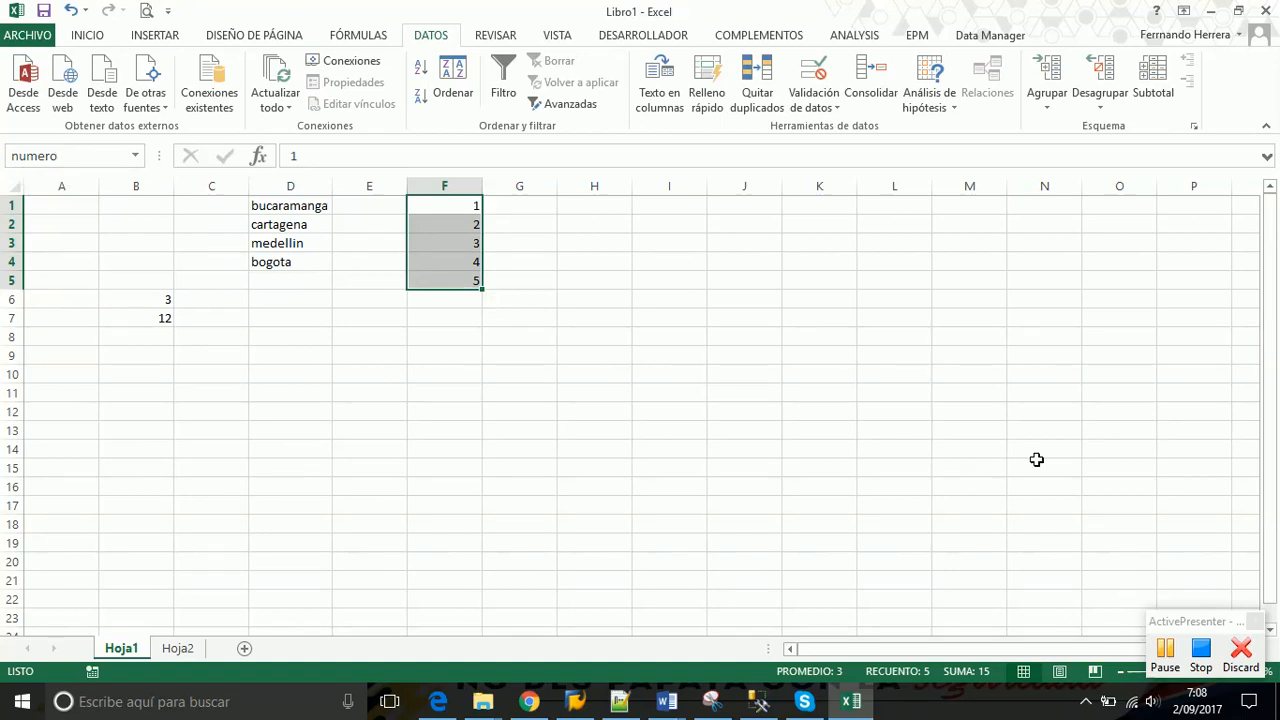
On Hoja2, enter 'ciudades nombre celdas' in F1 and autofit column F to it
{"action": "left_click", "coordinate": [177, 648]}
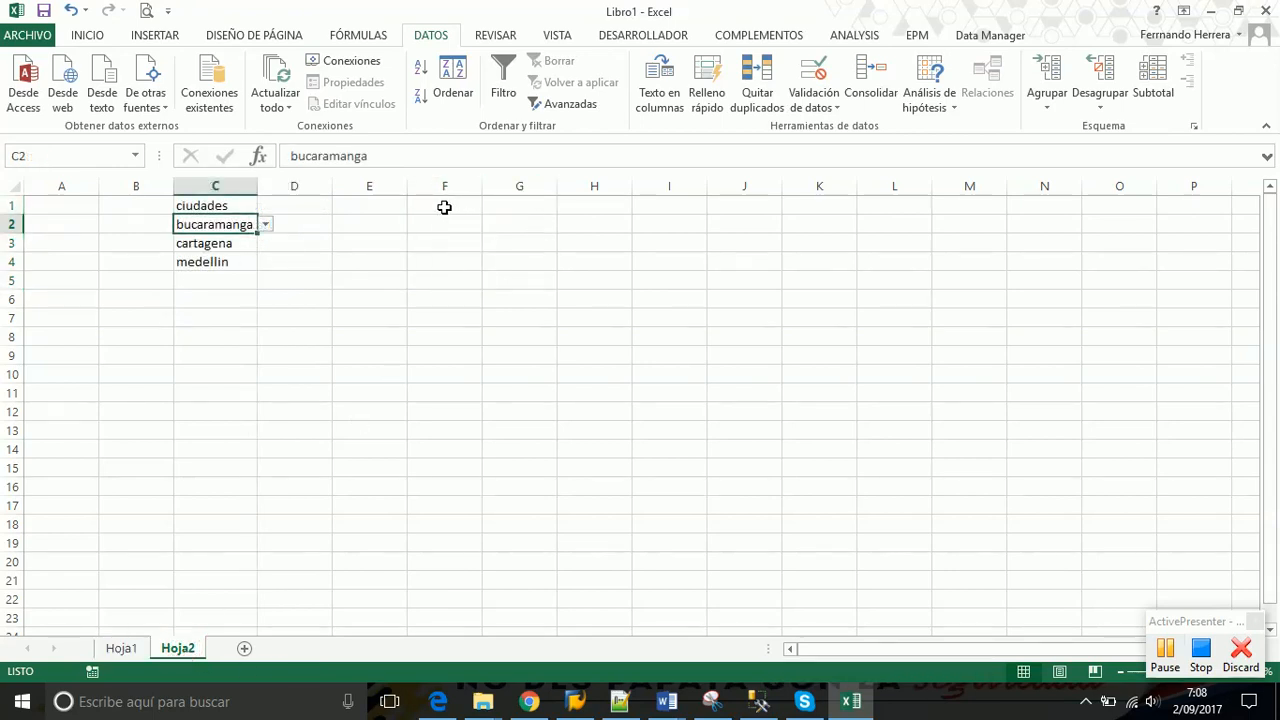
{"action": "left_click", "coordinate": [444, 207]}
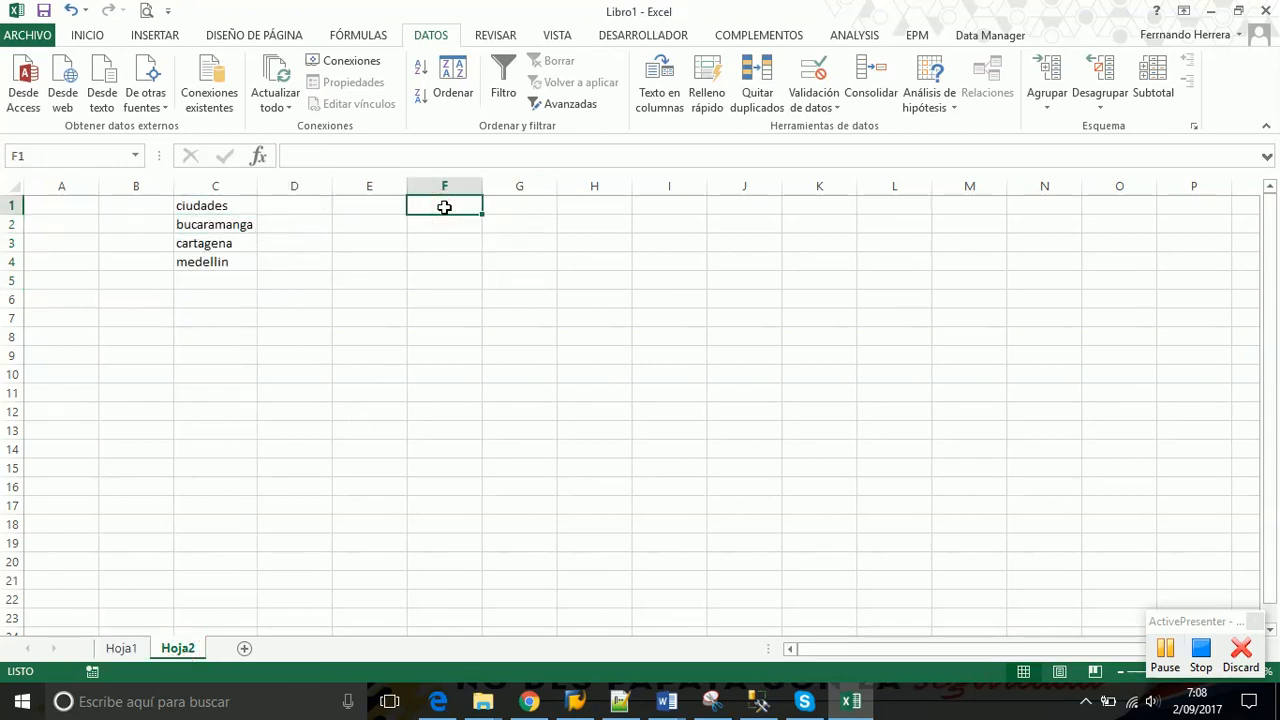
{"action": "type", "text": "ci"}
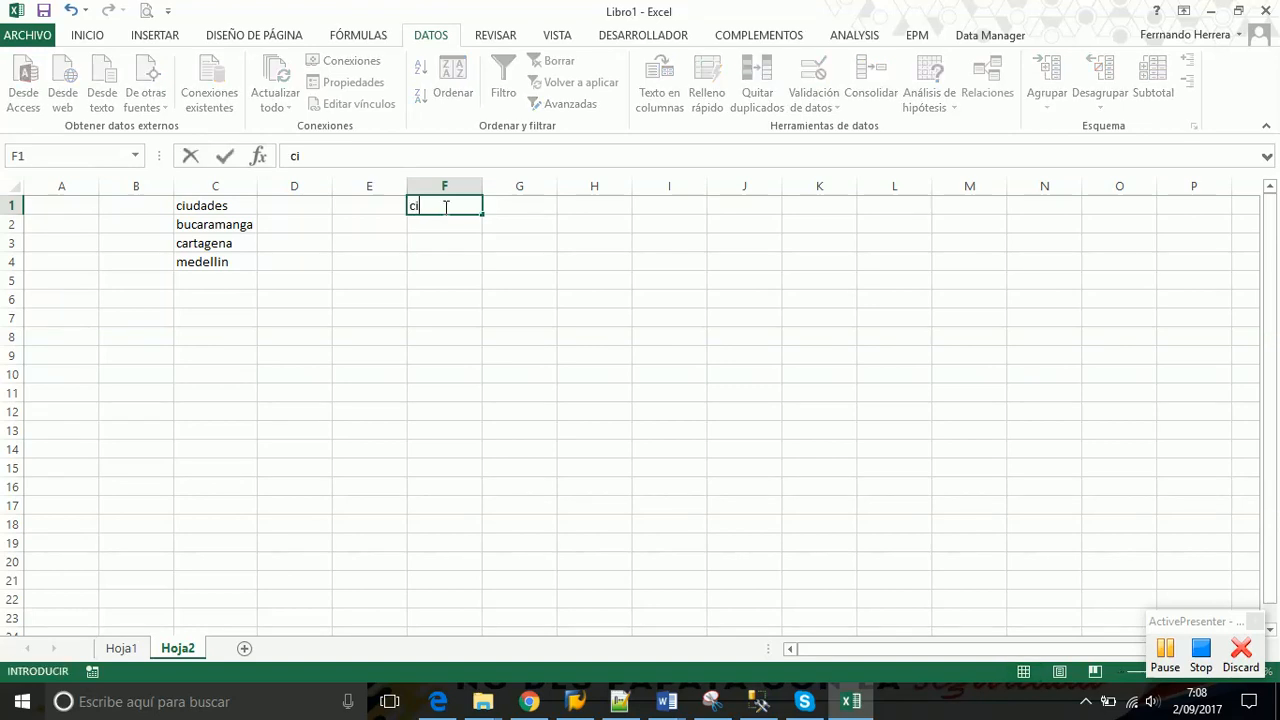
{"action": "type", "text": "udades nombre celdas"}
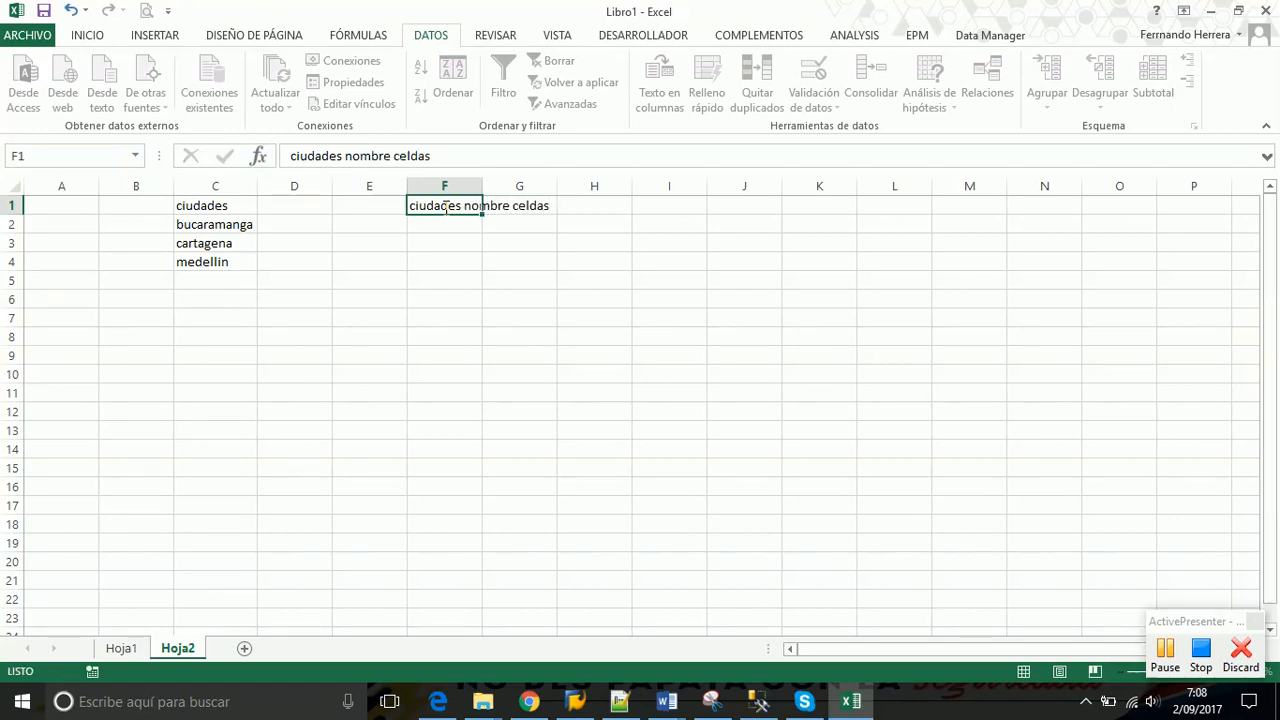
{"action": "key", "text": "Return"}
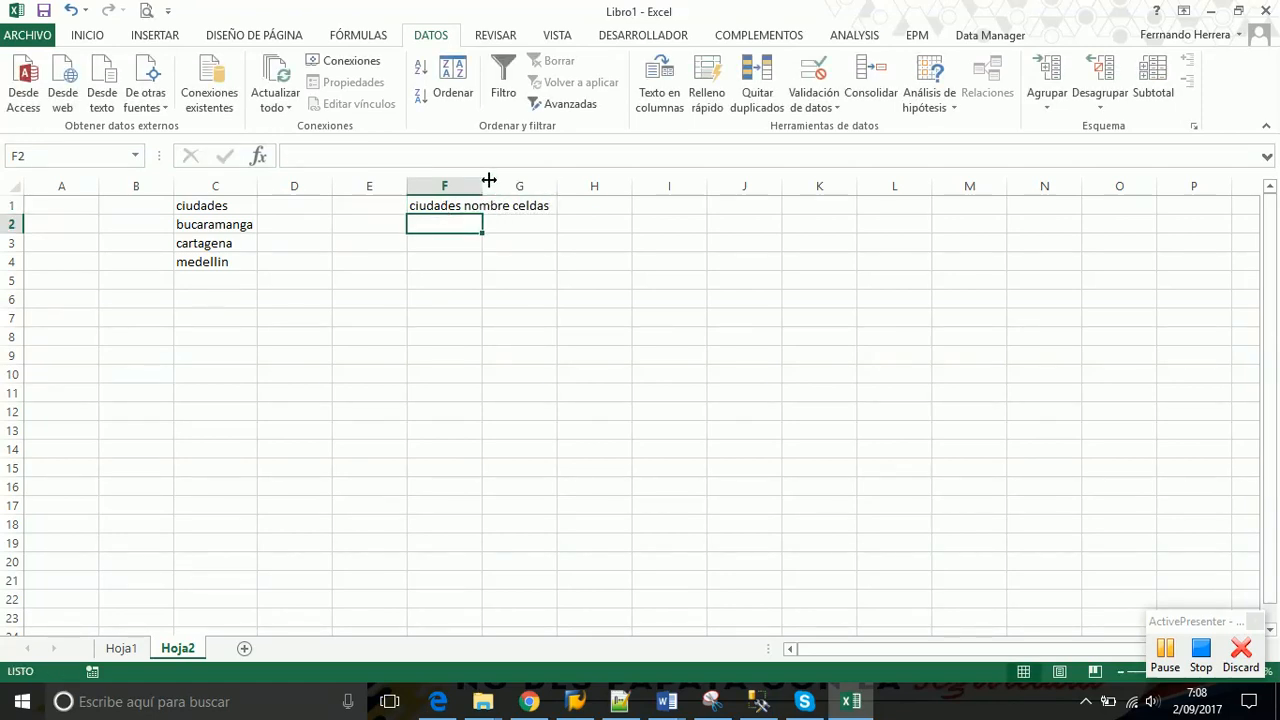
{"action": "double_click", "coordinate": [482, 184]}
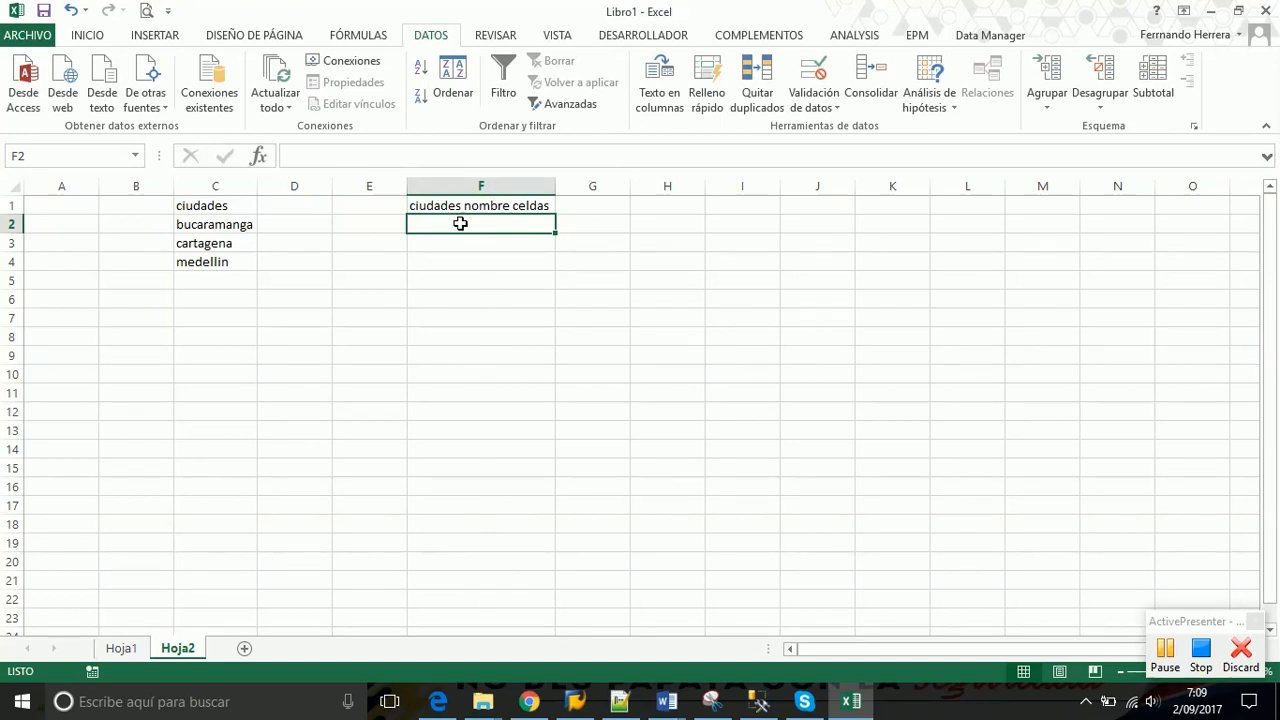
Check the municipios cities D1:D4 on Hoja1, then return to Hoja2
{"action": "left_click", "coordinate": [122, 652]}
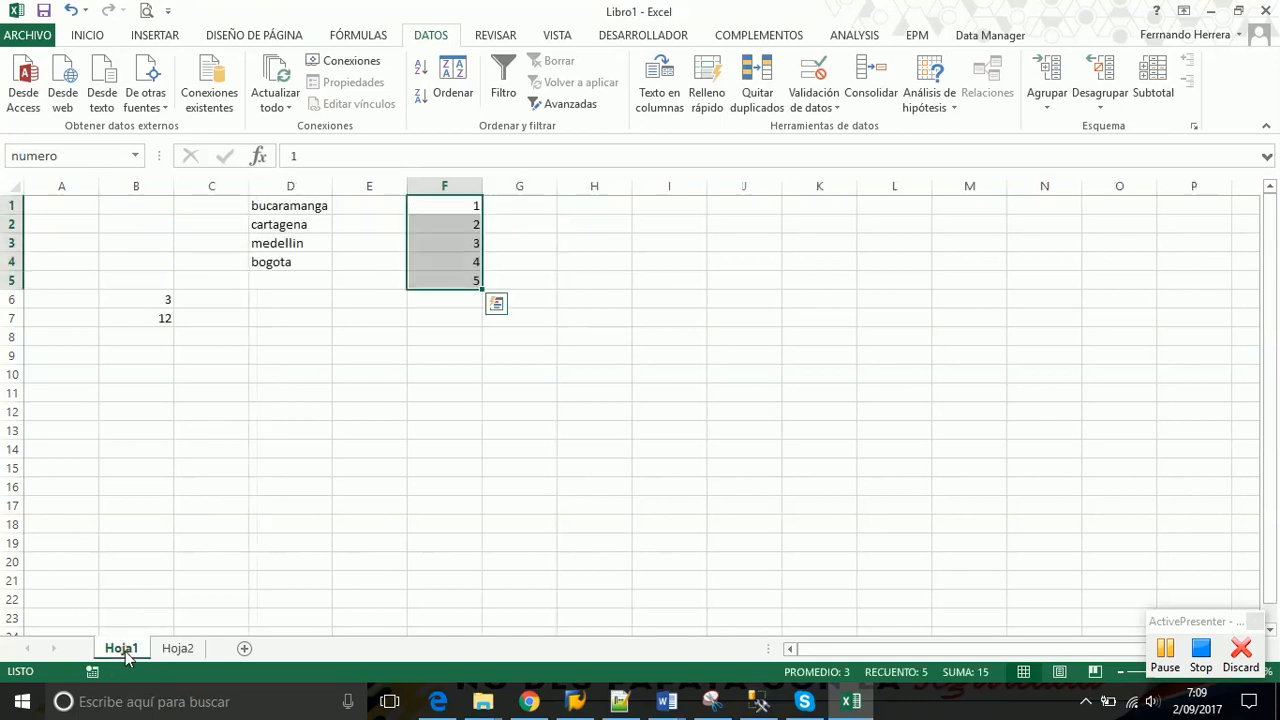
{"action": "left_click_drag", "start_coordinate": [294, 207], "coordinate": [290, 259]}
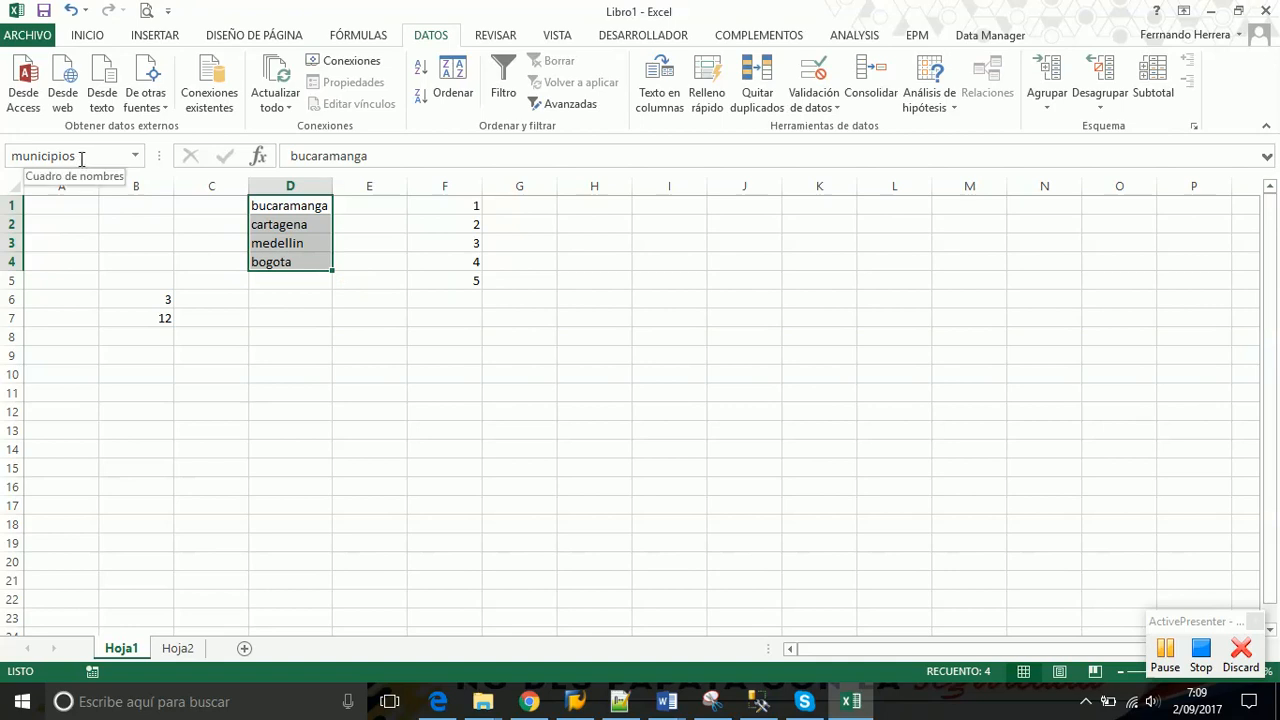
{"action": "left_click", "coordinate": [178, 648]}
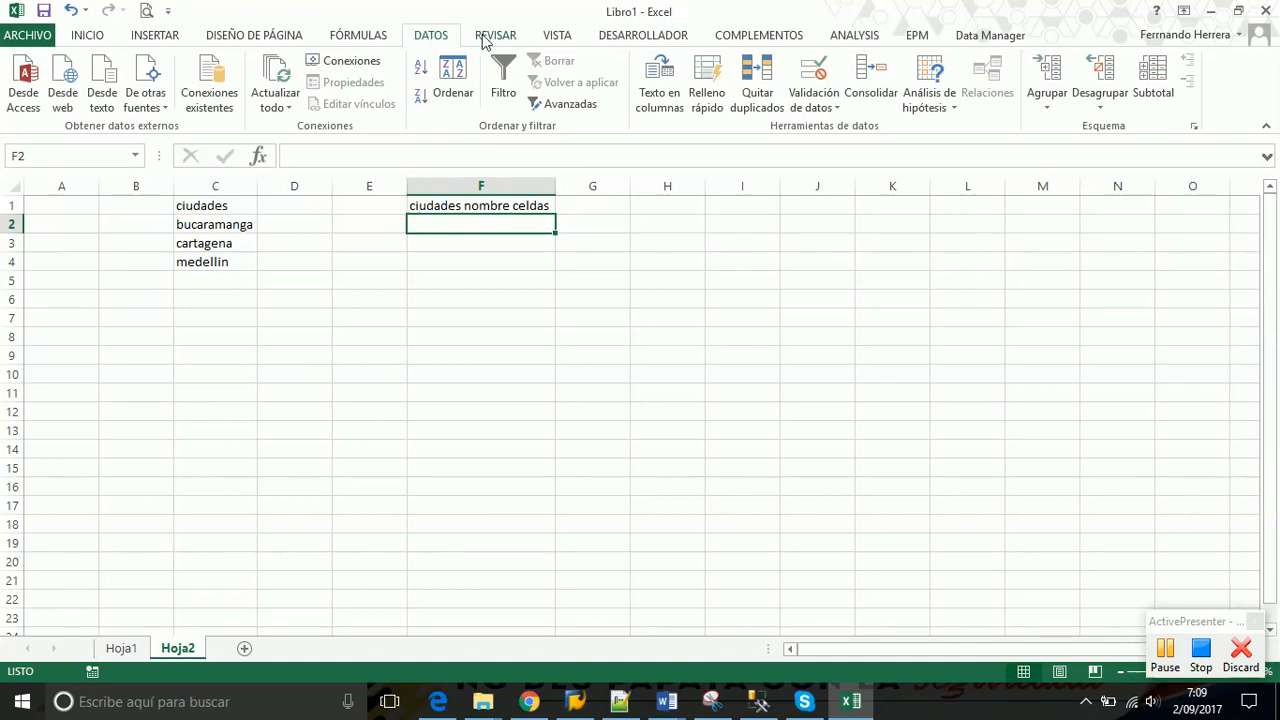
Give F2 a List data validation with source =municipios and open its dropdown
{"action": "left_click", "coordinate": [832, 110]}
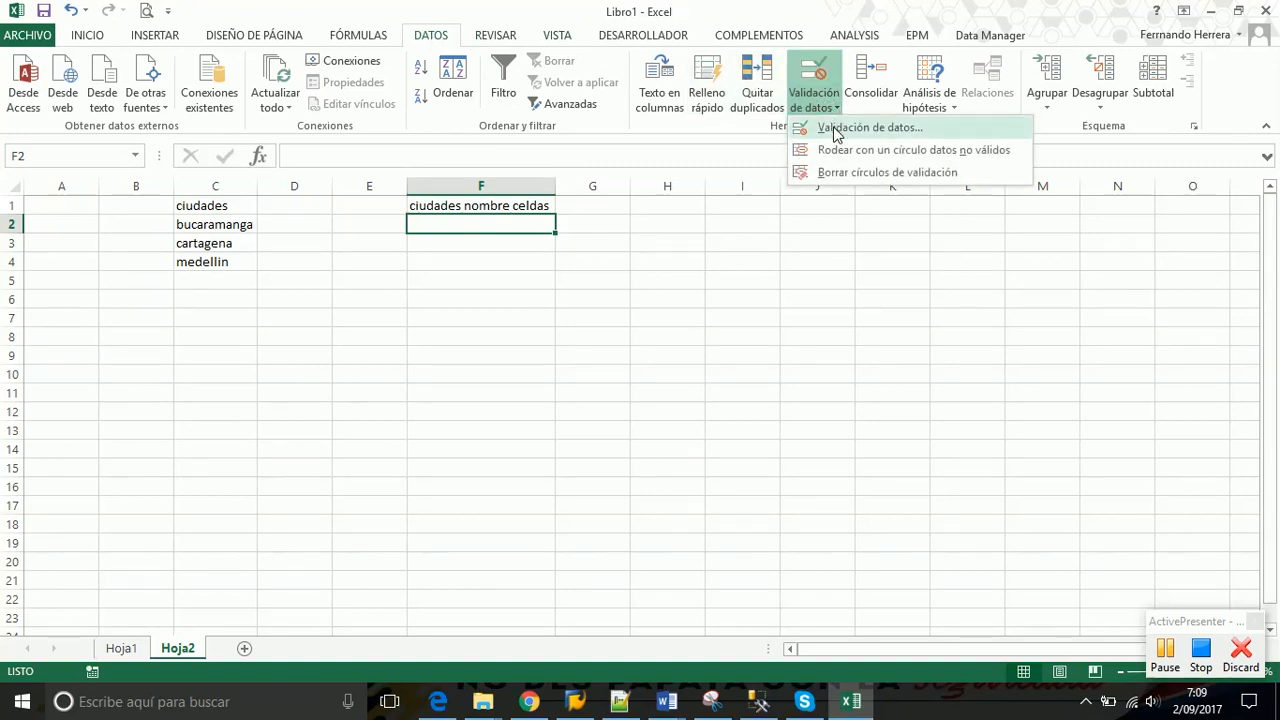
{"action": "left_click", "coordinate": [835, 129]}
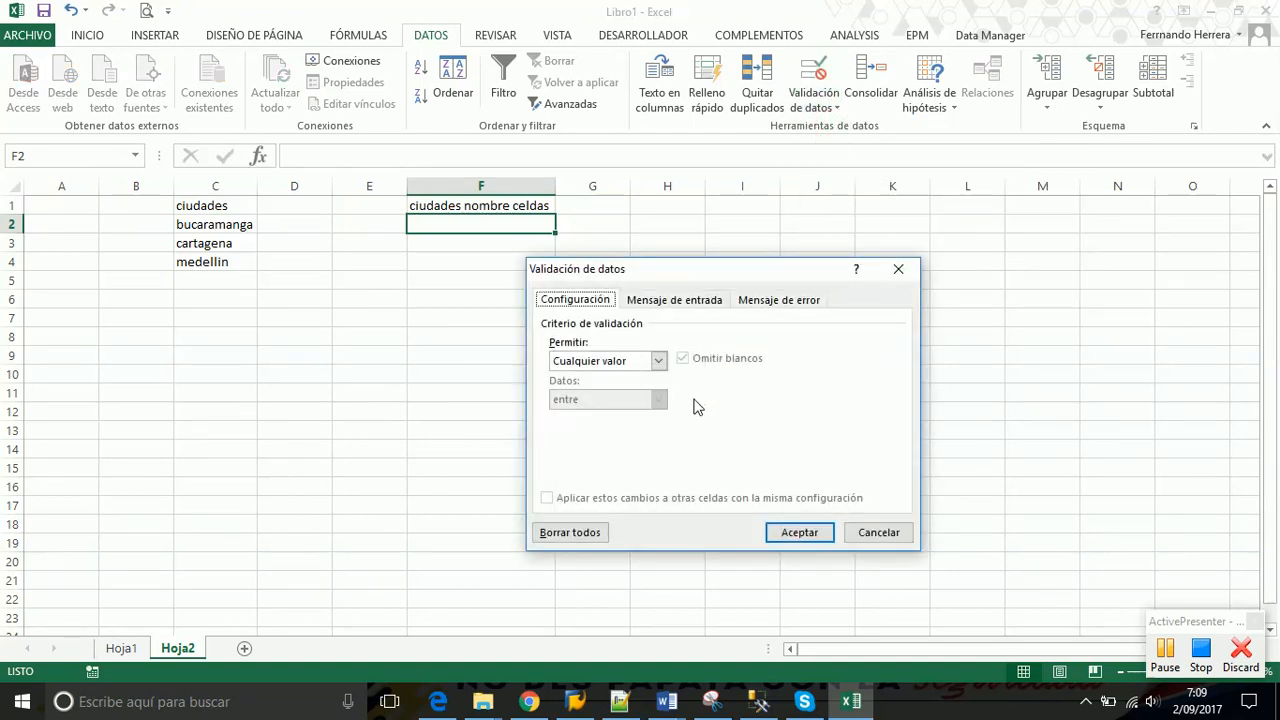
{"action": "left_click", "coordinate": [658, 360]}
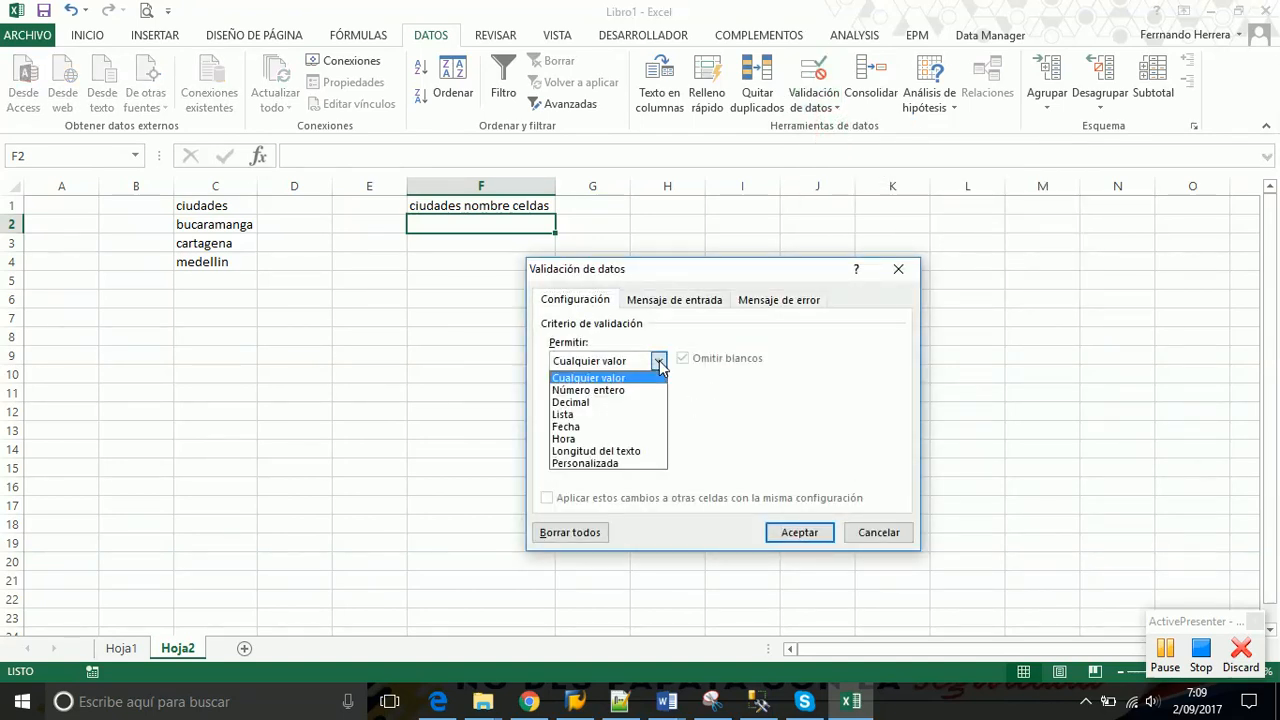
{"action": "left_click", "coordinate": [591, 414]}
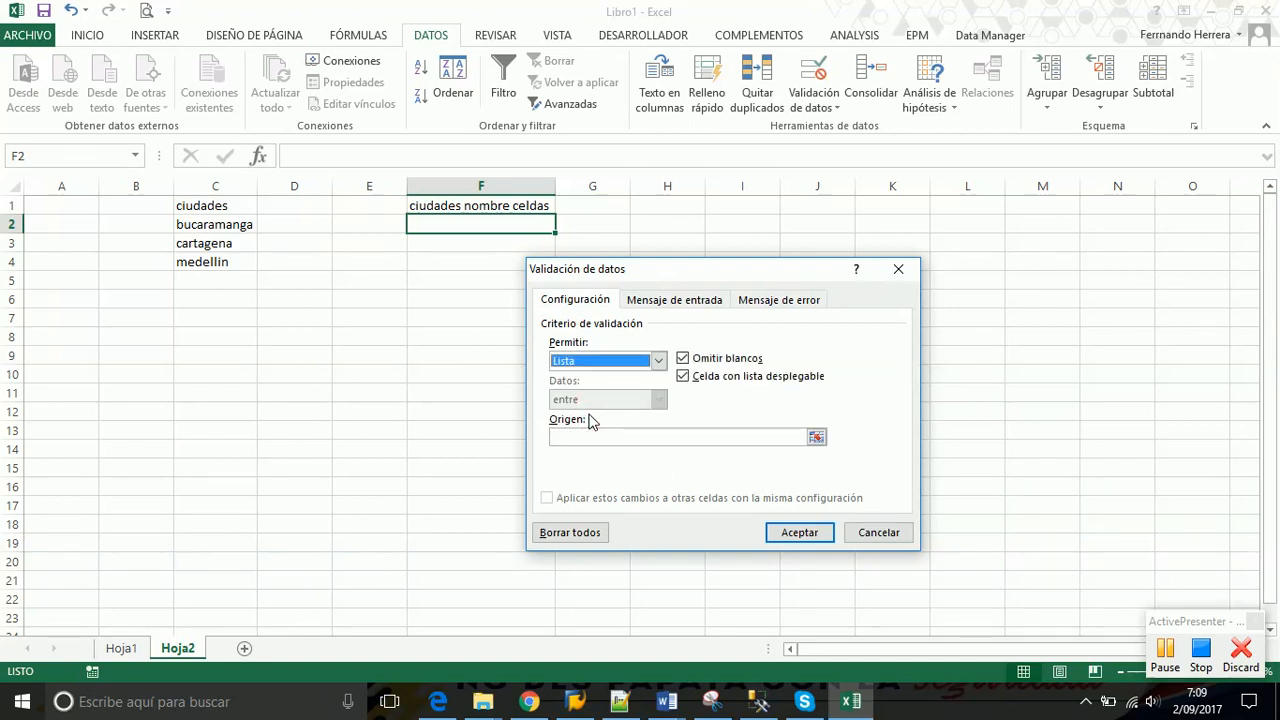
{"action": "left_click", "coordinate": [591, 438]}
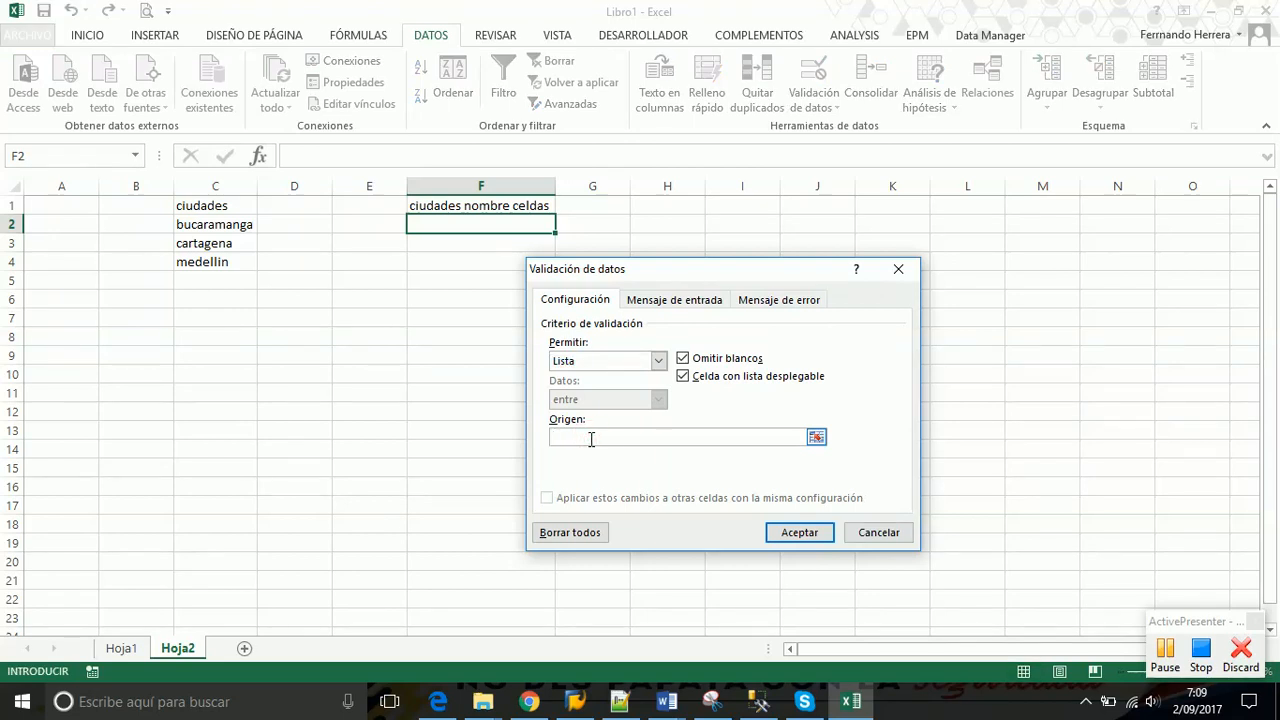
{"action": "type", "text": "="}
{"action": "type", "text": "municipios"}
{"action": "left_click", "coordinate": [792, 537]}
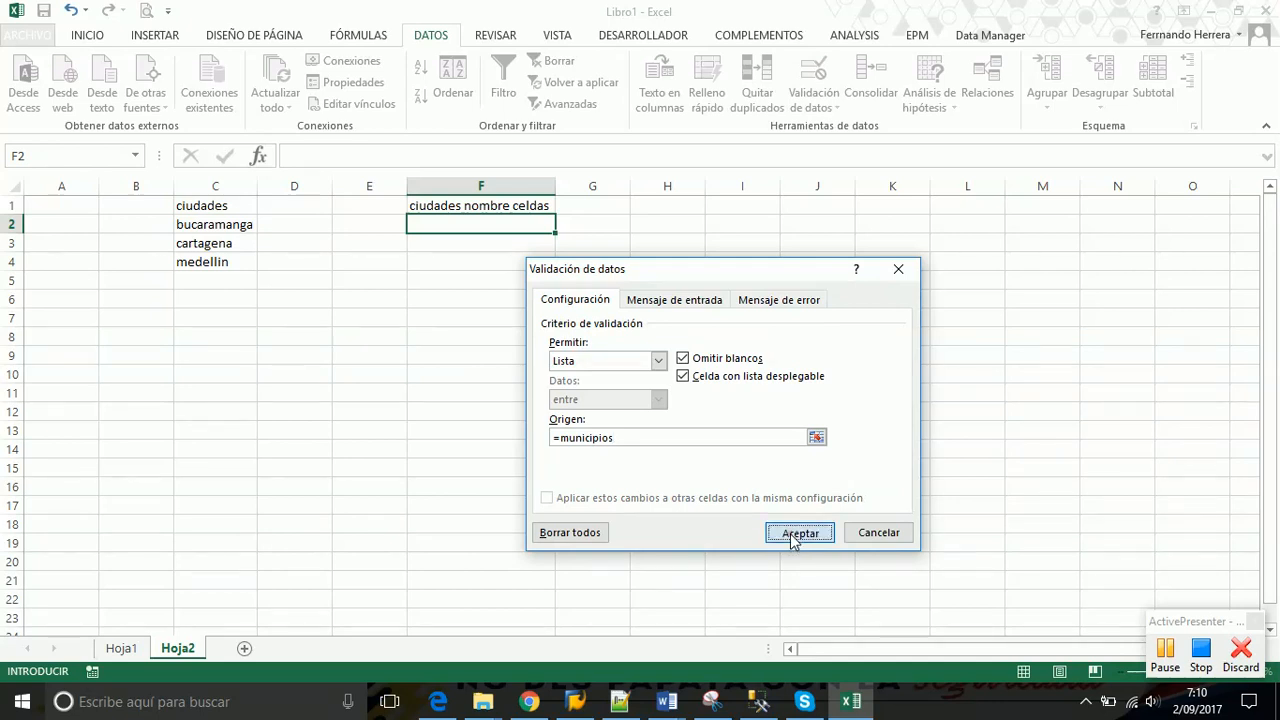
{"action": "left_click", "coordinate": [564, 224]}
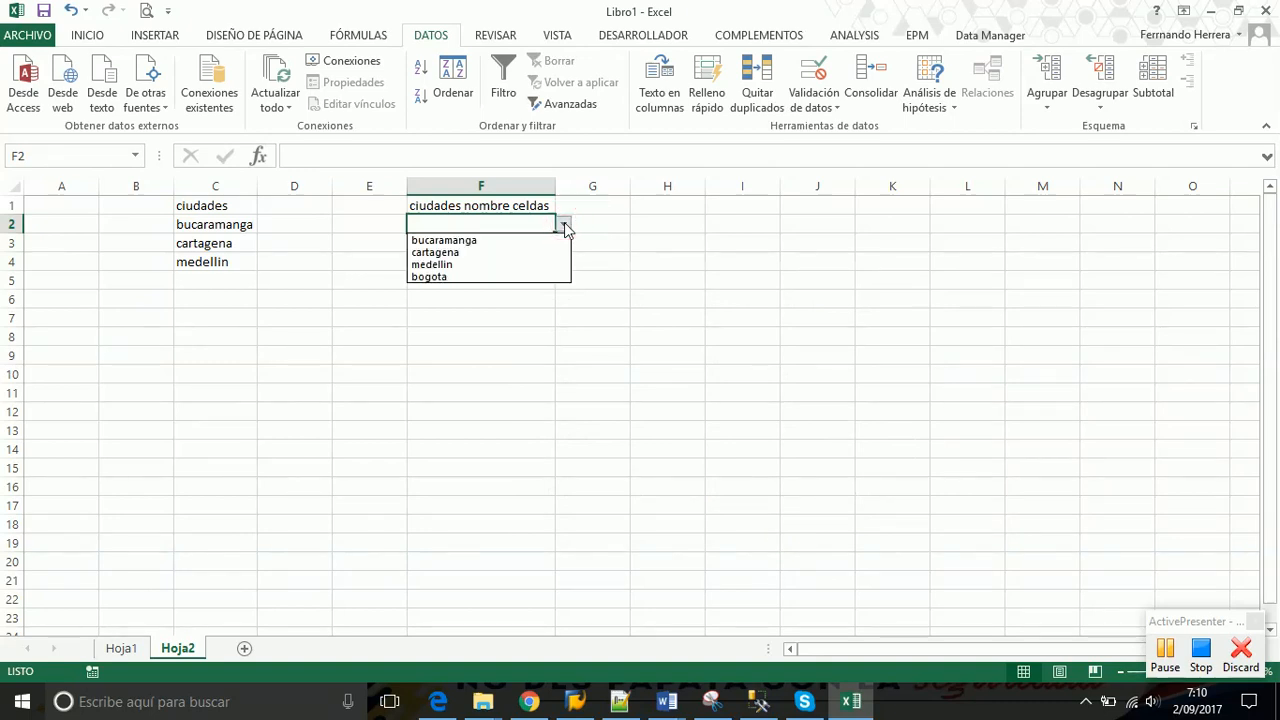
Choose bucaramanga, then cartagena, from F2's city dropdown
{"action": "left_click", "coordinate": [480, 241]}
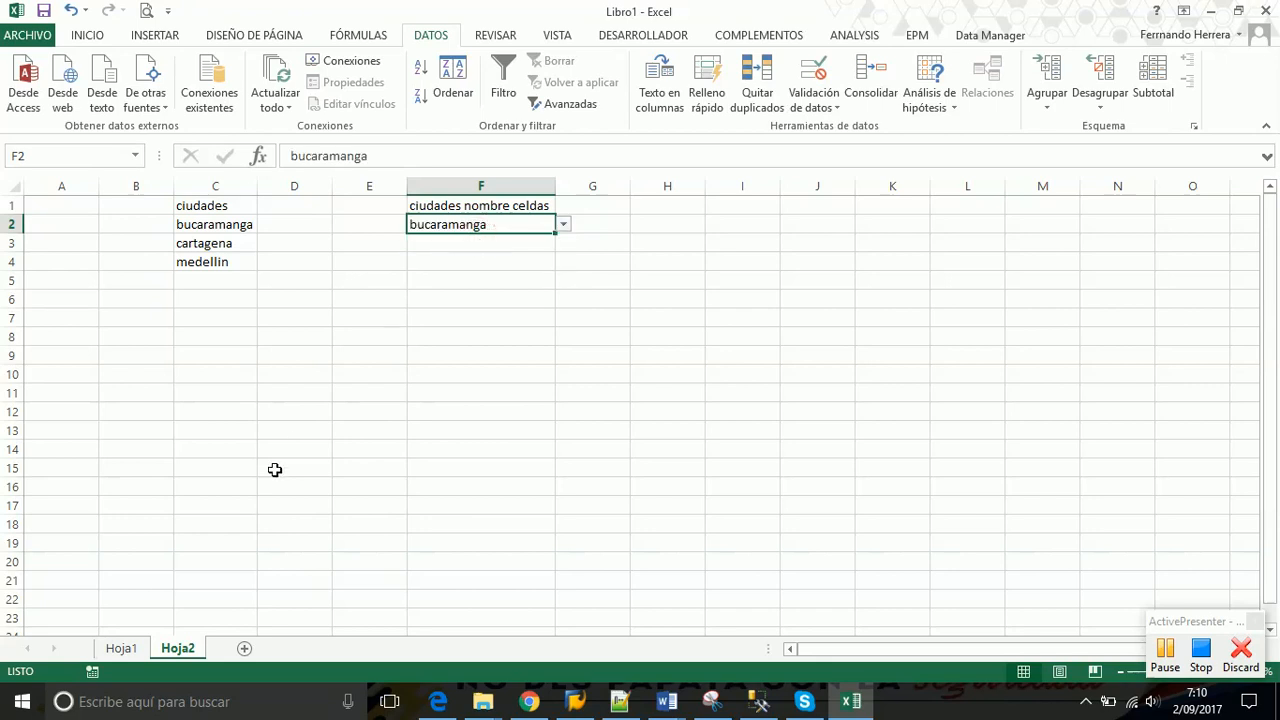
{"action": "left_click", "coordinate": [564, 225]}
{"action": "left_click", "coordinate": [469, 253]}
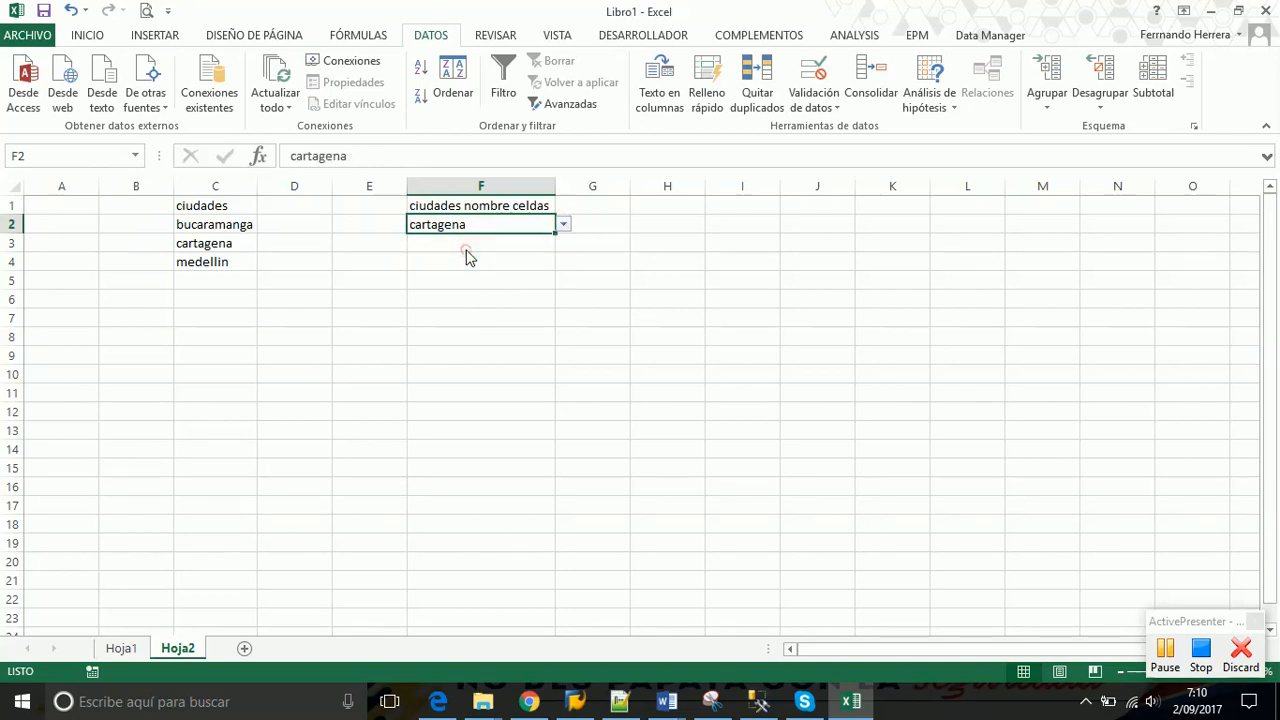
Recheck F2's city list without changing it, then select D5 on Hoja1
{"action": "left_click", "coordinate": [115, 649]}
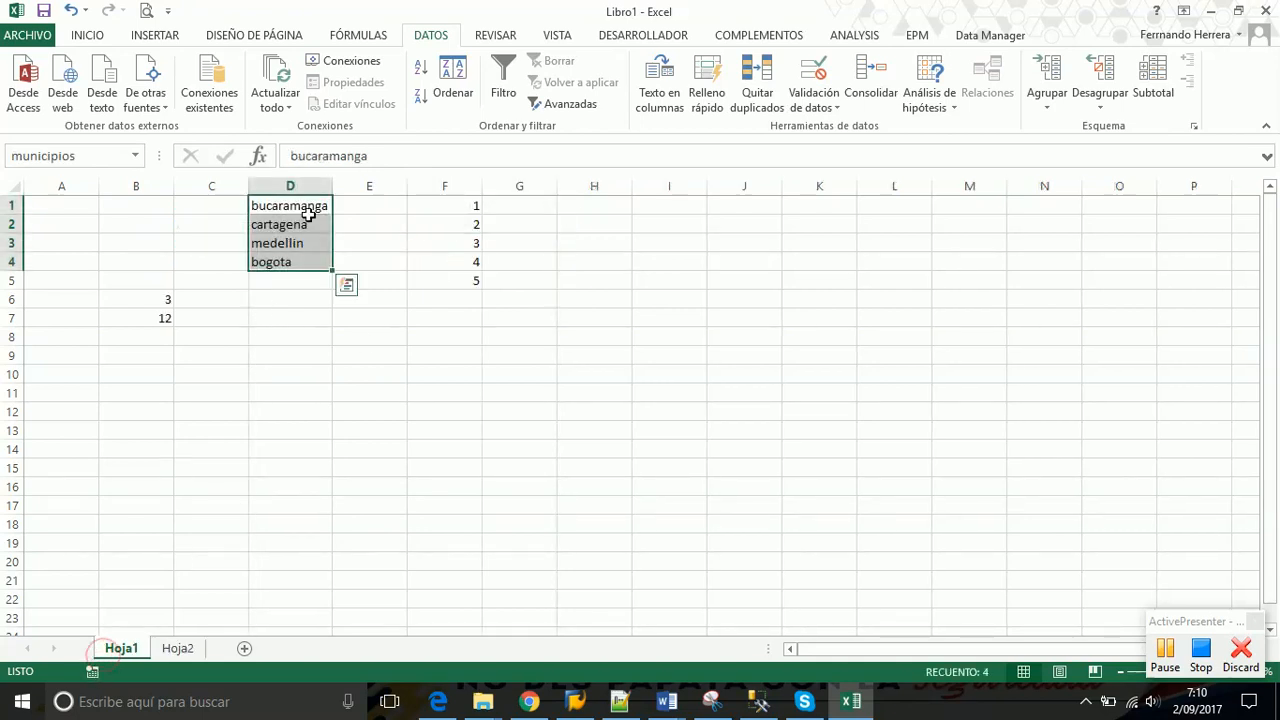
{"action": "left_click", "coordinate": [177, 649]}
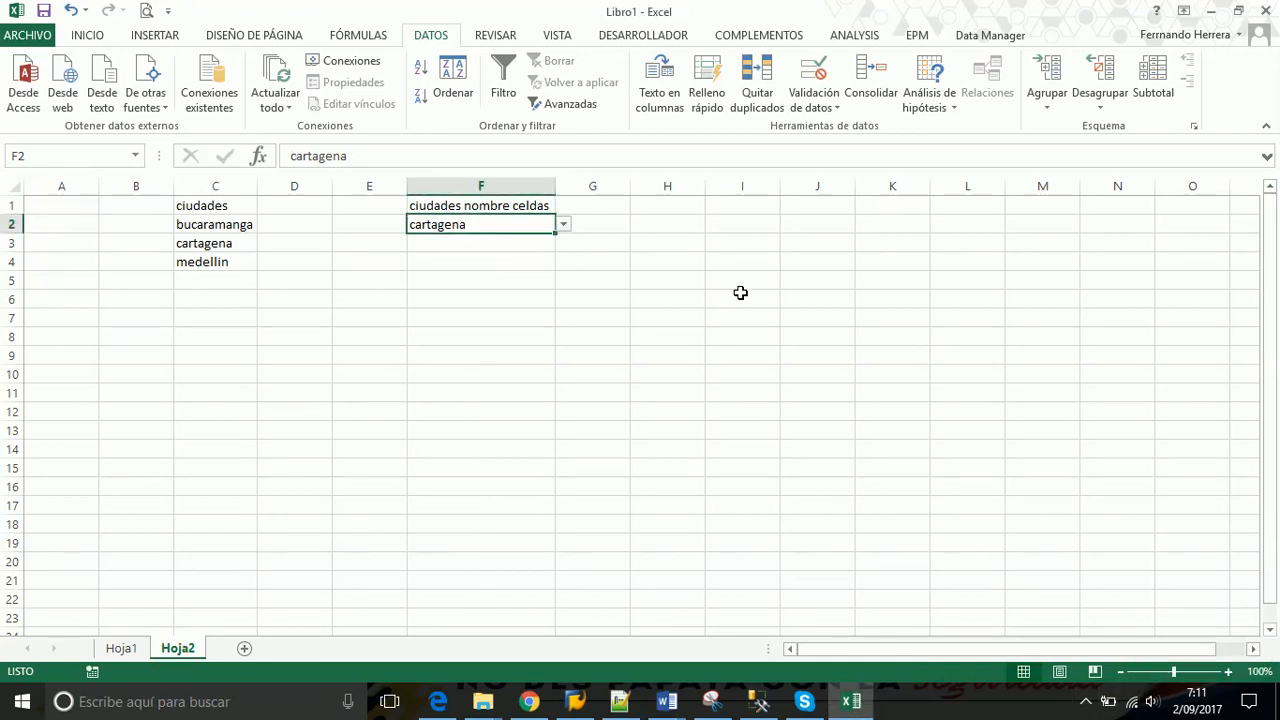
{"action": "left_click", "coordinate": [566, 228]}
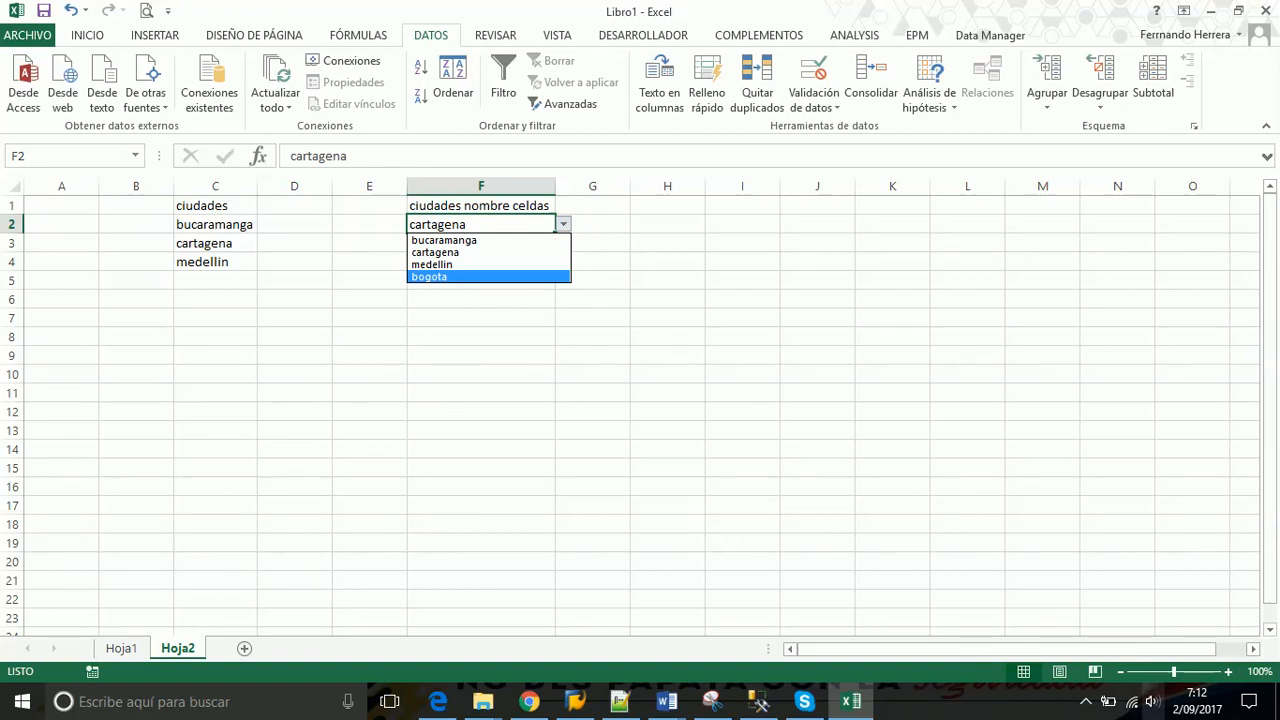
{"action": "left_click", "coordinate": [1086, 702]}
{"action": "left_click", "coordinate": [1030, 662]}
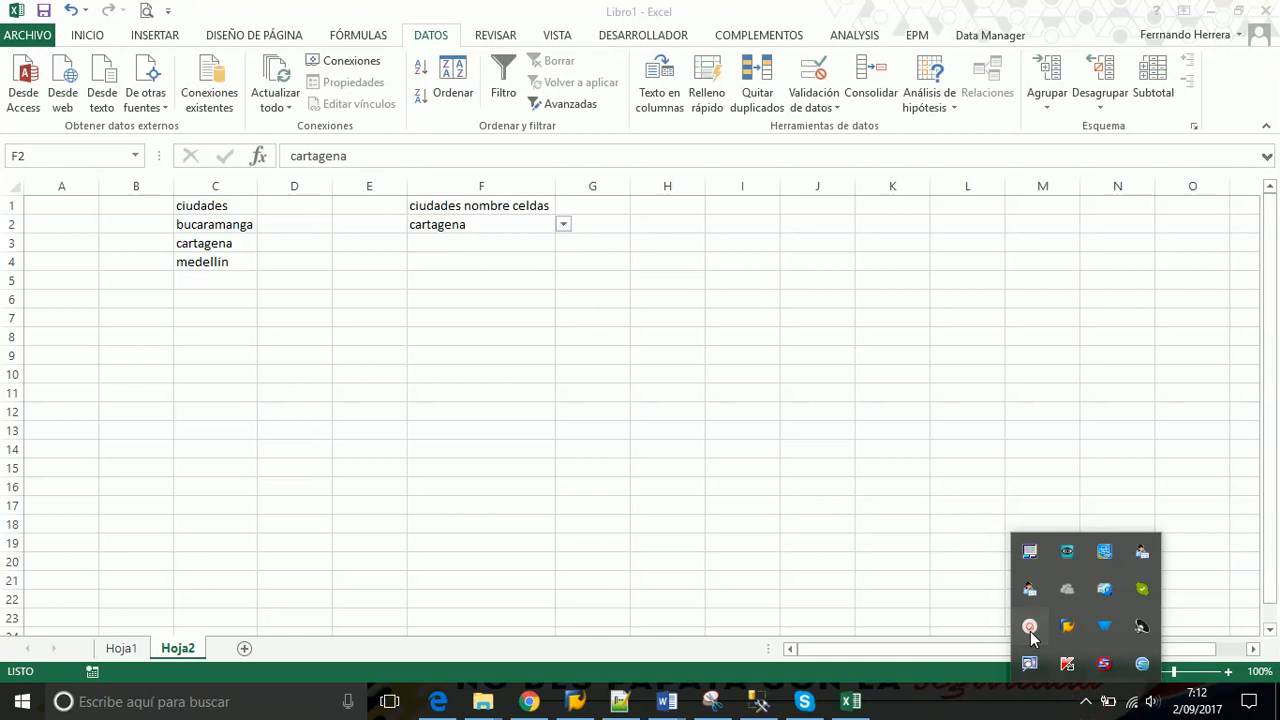
{"action": "left_click", "coordinate": [886, 449]}
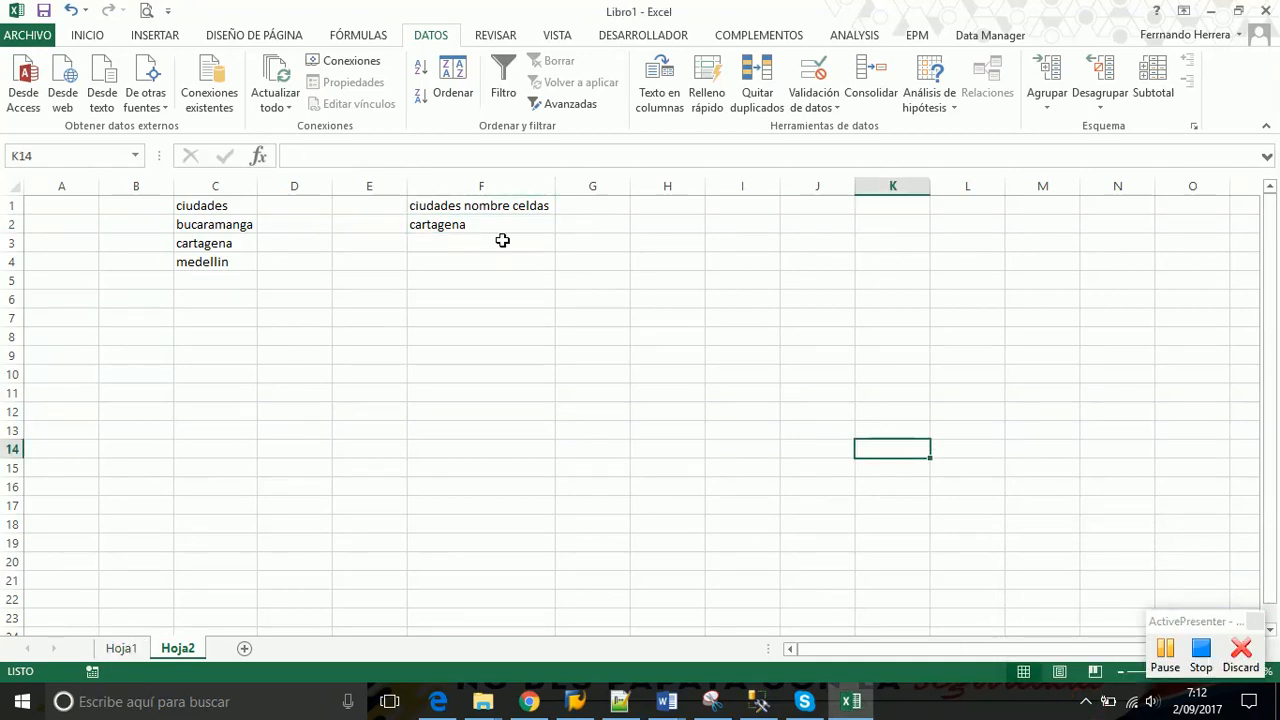
{"action": "left_click", "coordinate": [463, 232]}
{"action": "left_click", "coordinate": [564, 226]}
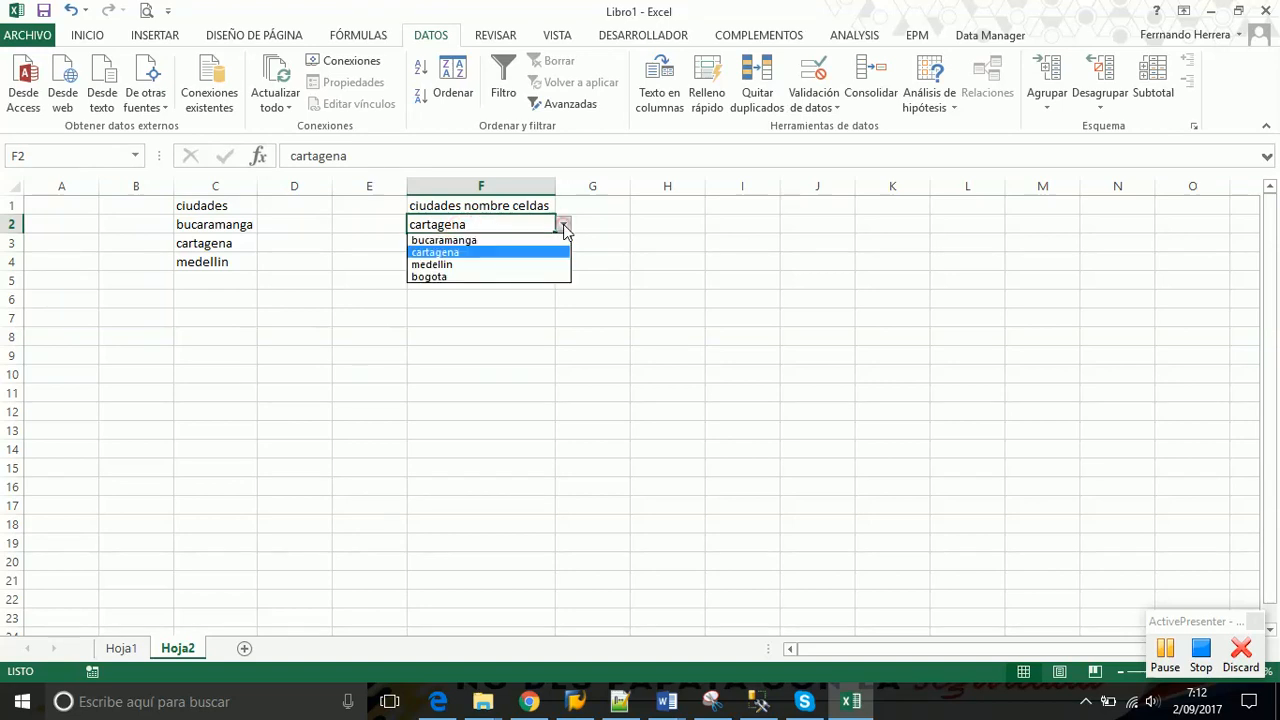
{"action": "key", "text": "Escape"}
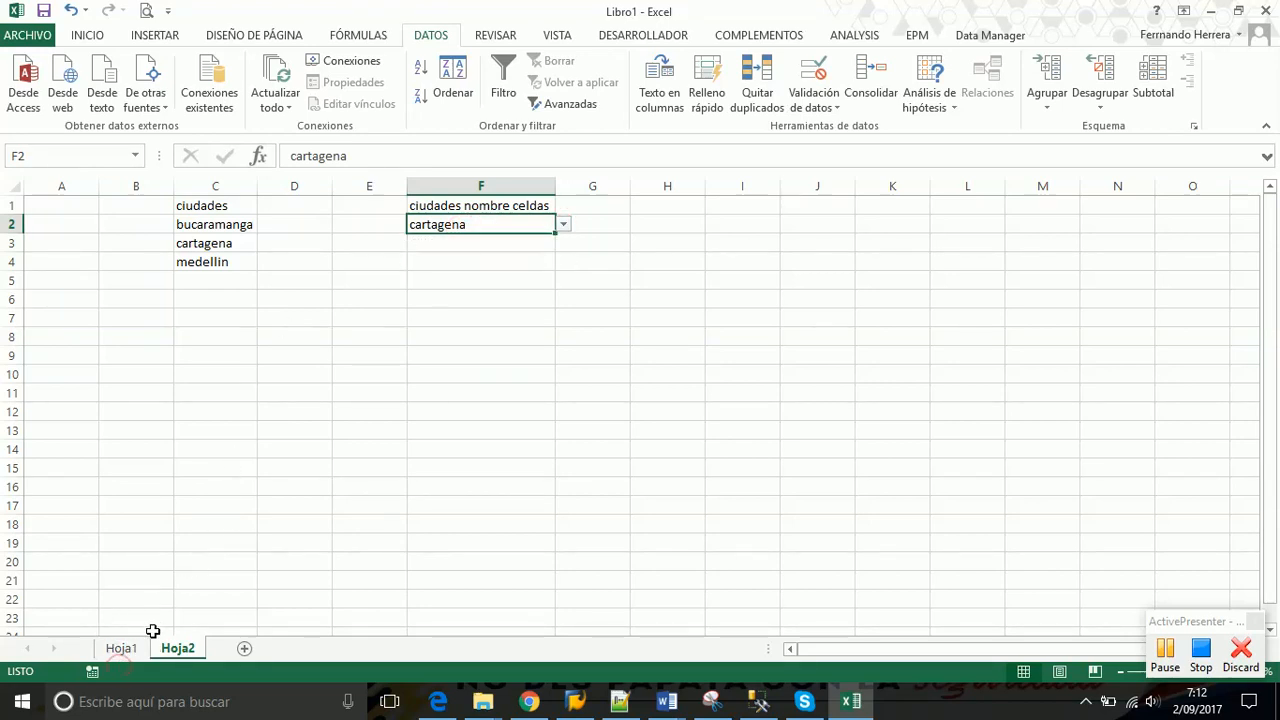
{"action": "left_click", "coordinate": [122, 649]}
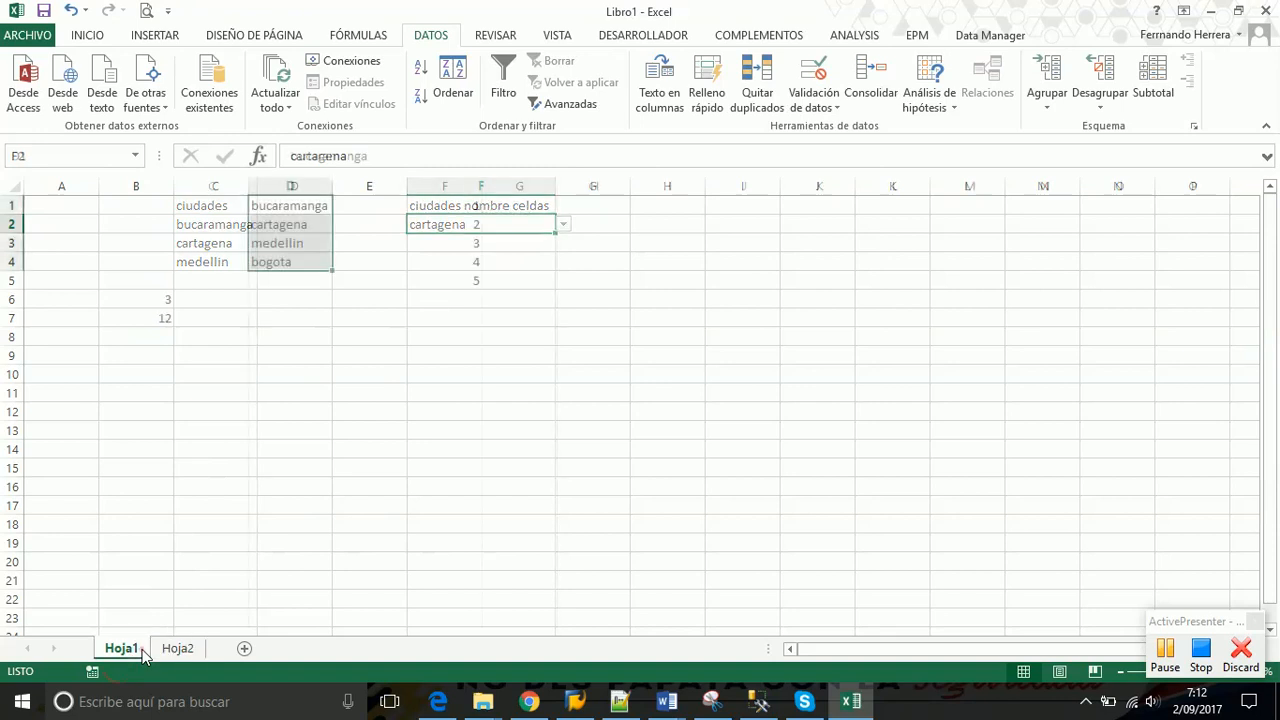
{"action": "left_click", "coordinate": [294, 281]}
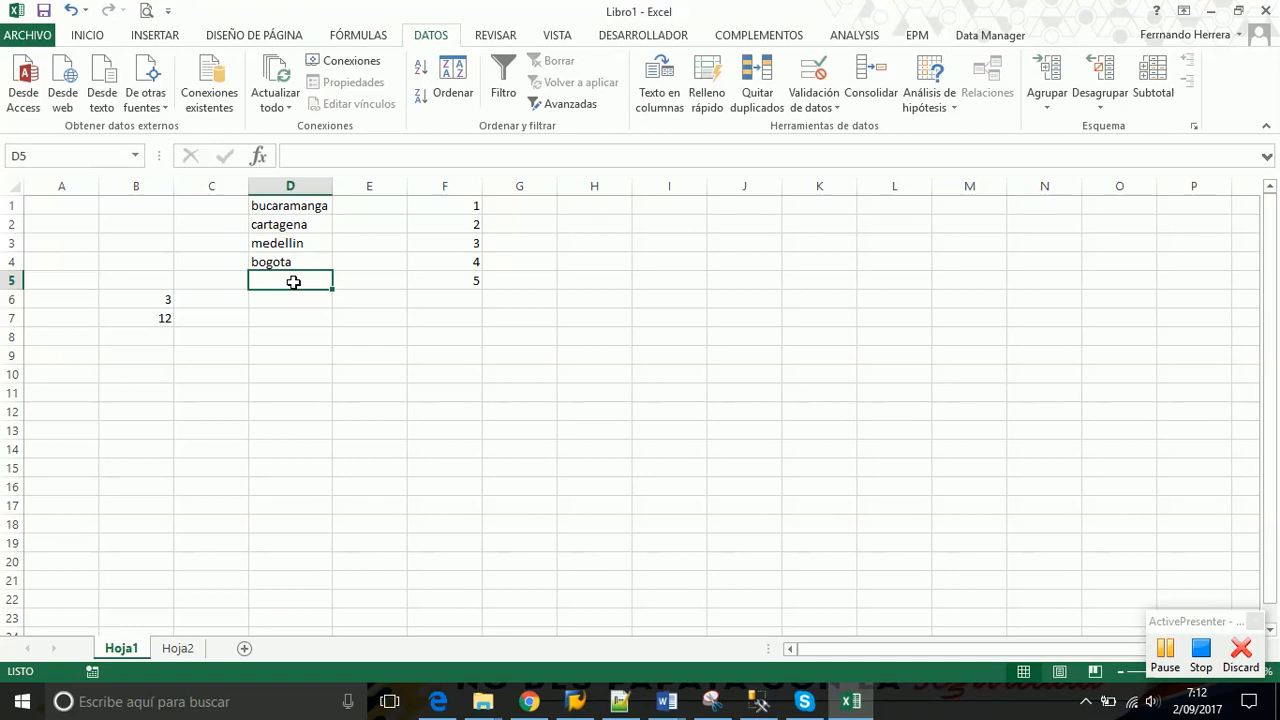
Type Montería in D5 and Cali in D6 on Hoja1
{"action": "type", "text": "Mo"}
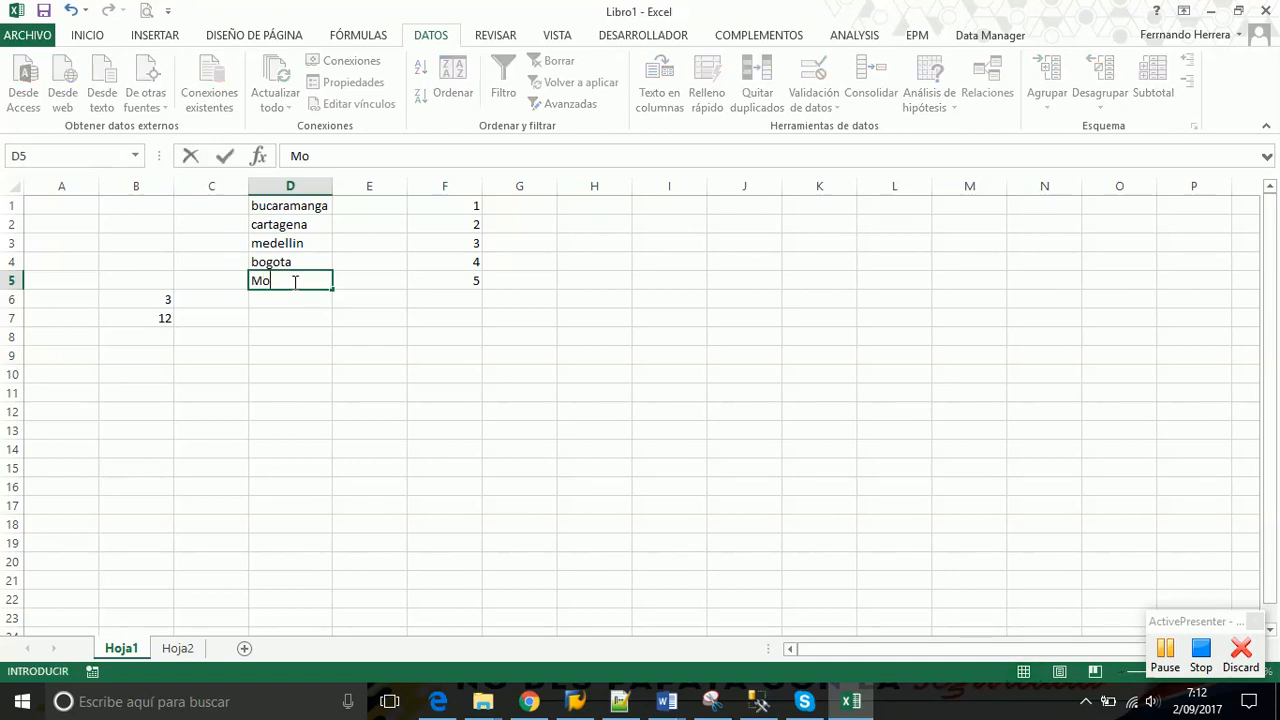
{"action": "type", "text": "ntería"}
{"action": "key", "text": "Return"}
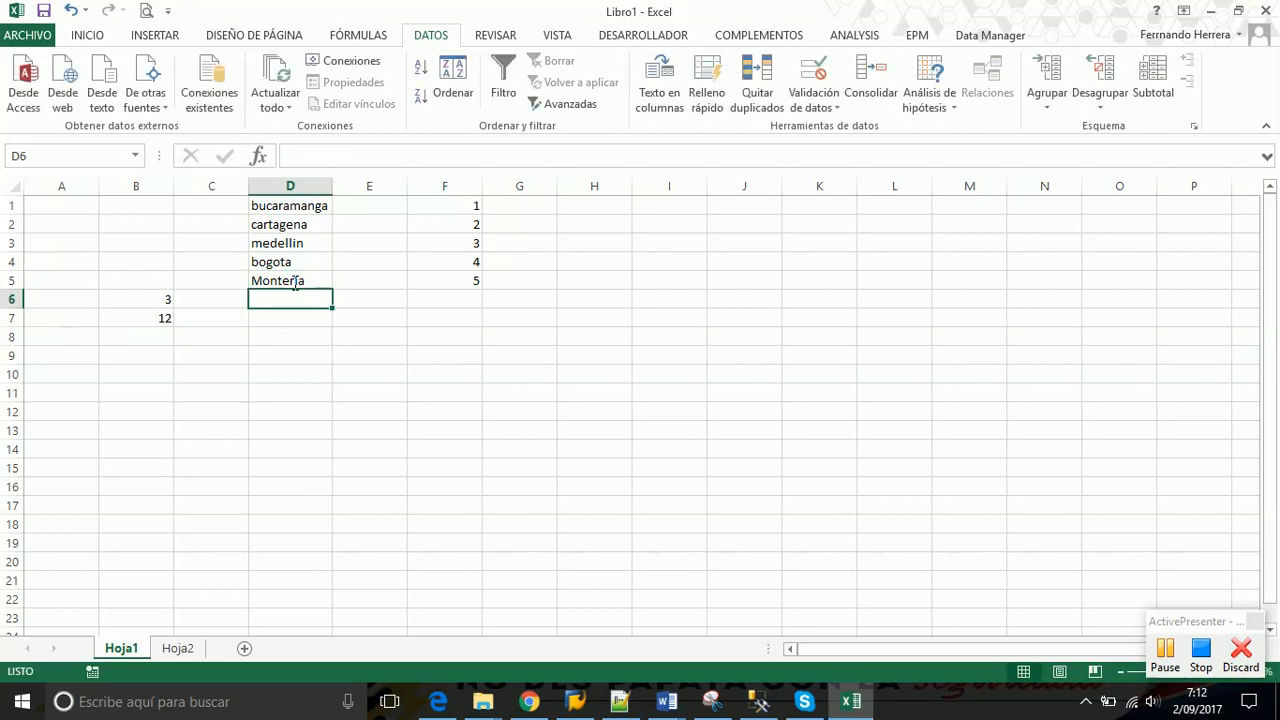
{"action": "type", "text": "Cali"}
{"action": "key", "text": "Return"}
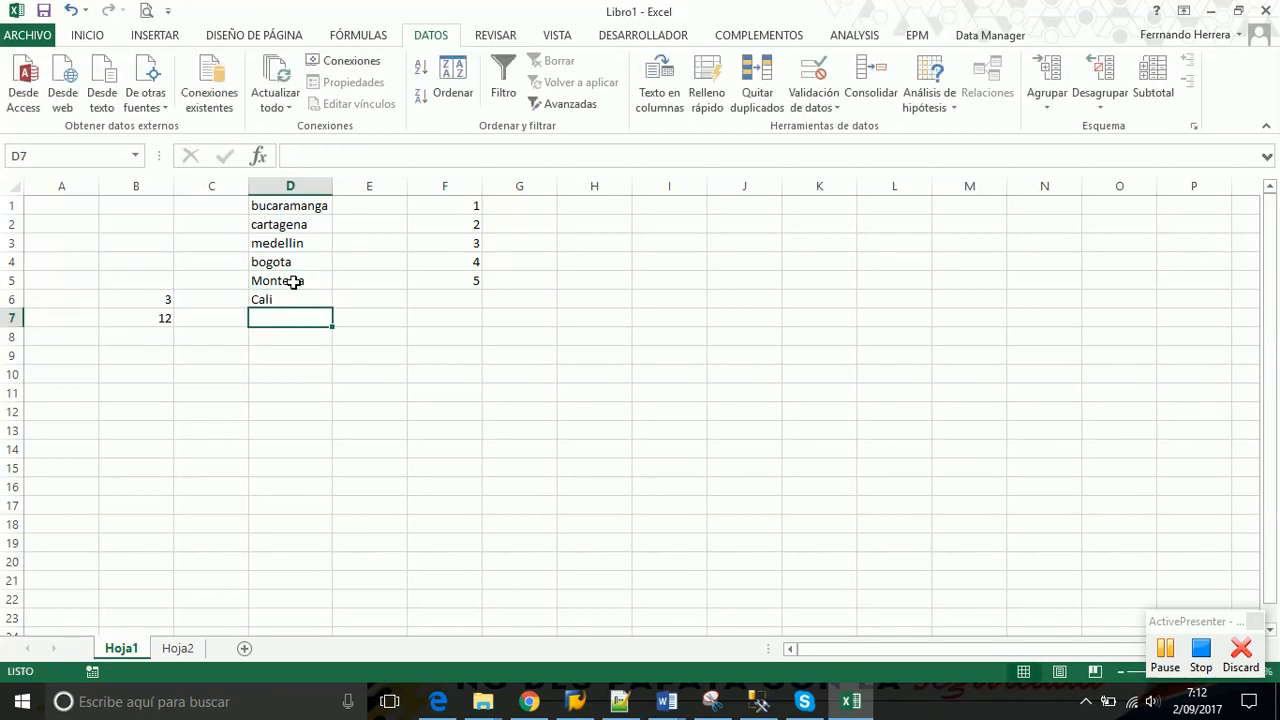
Open F2's dropdown on Hoja2 to look for the new cities, then return to Hoja1
{"action": "left_click", "coordinate": [172, 649]}
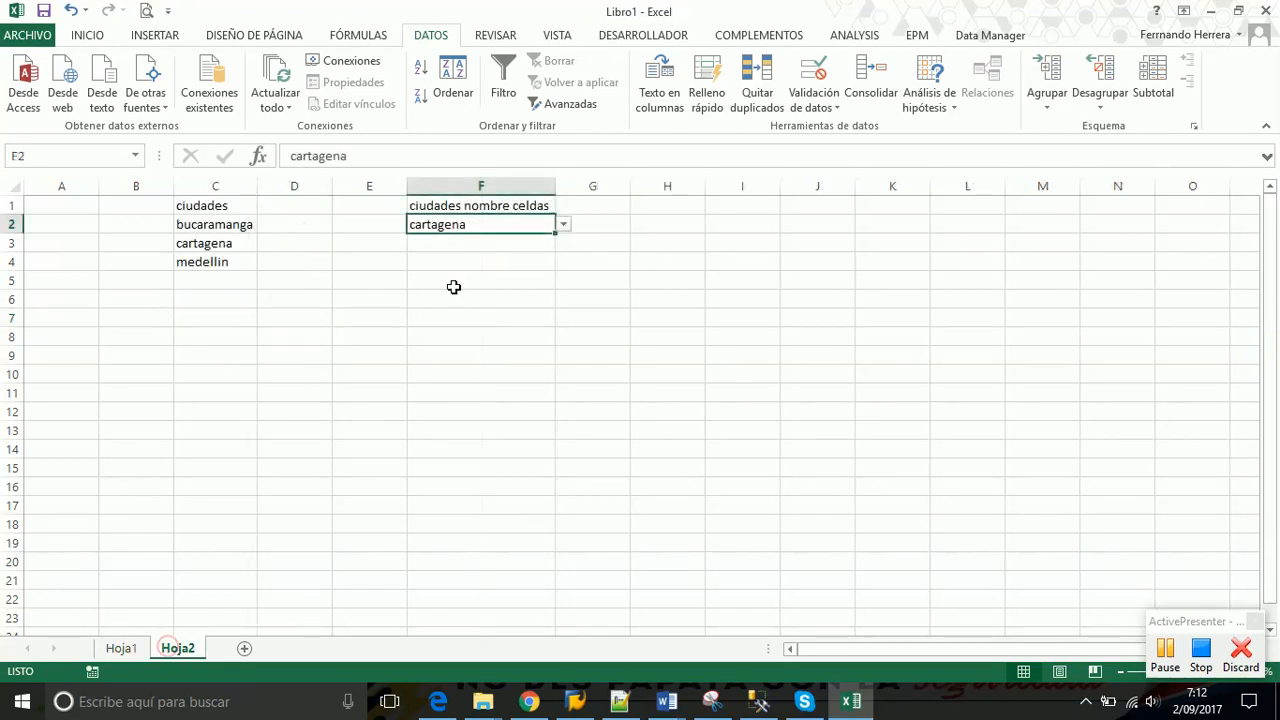
{"action": "left_click", "coordinate": [562, 225]}
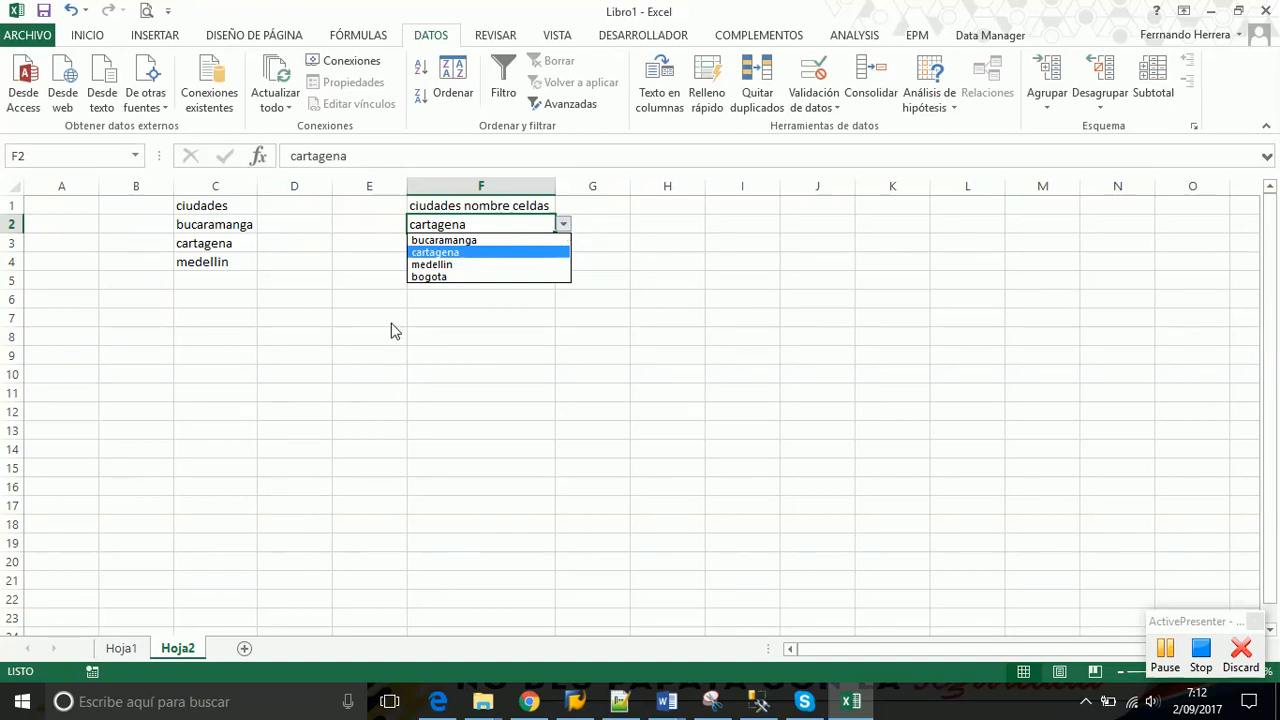
{"action": "left_click", "coordinate": [122, 652]}
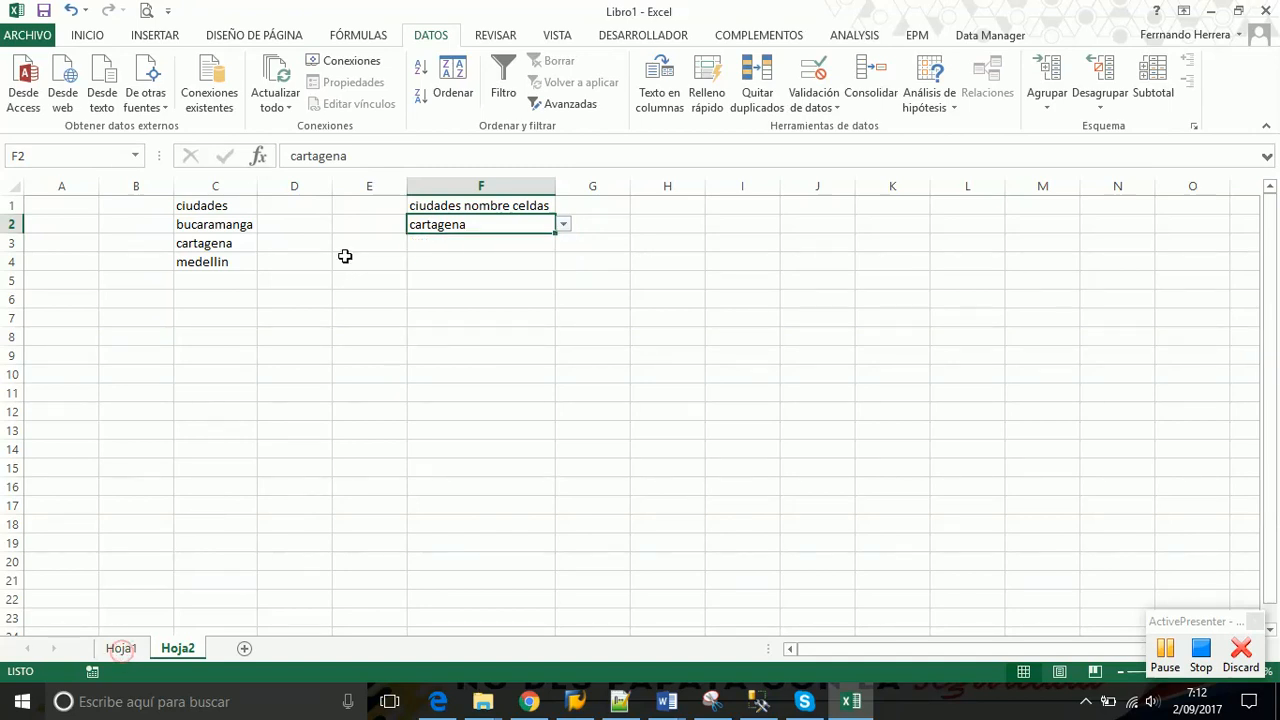
{"action": "left_click", "coordinate": [122, 652]}
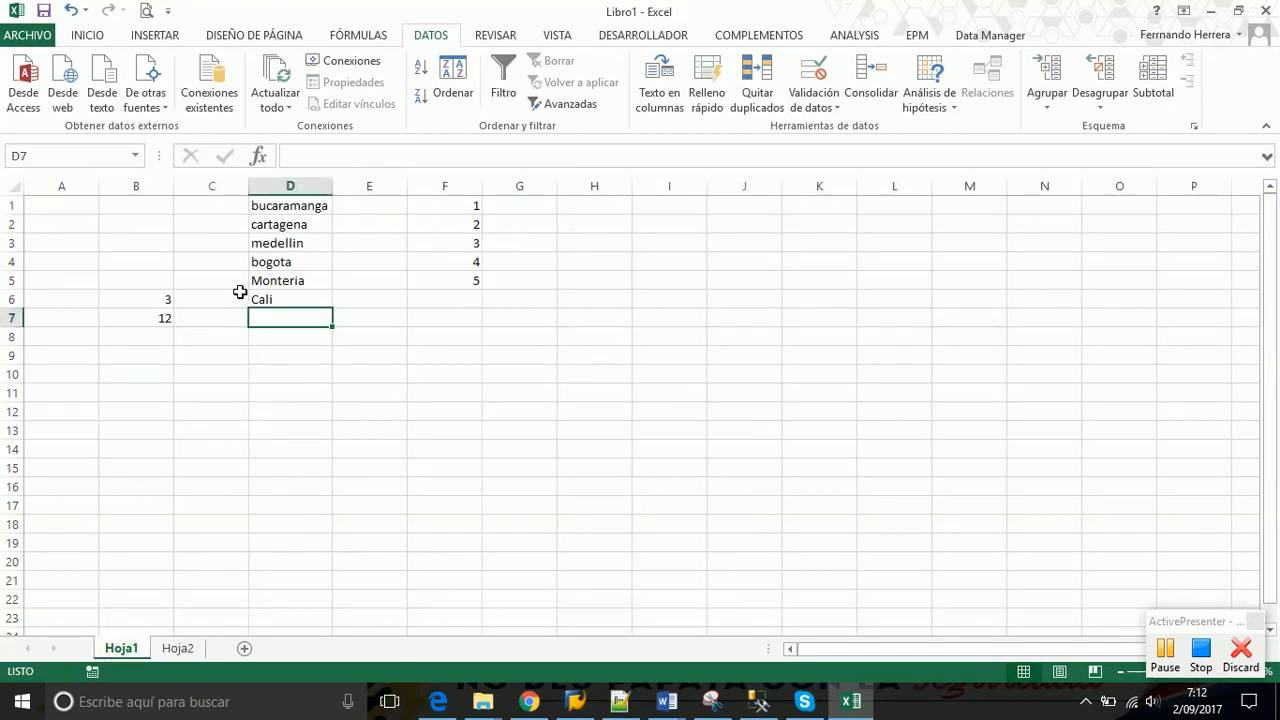
Select D1:D4, then D5:D6, to see municipios covers only the first four cities
{"action": "left_click_drag", "start_coordinate": [292, 205], "coordinate": [273, 300]}
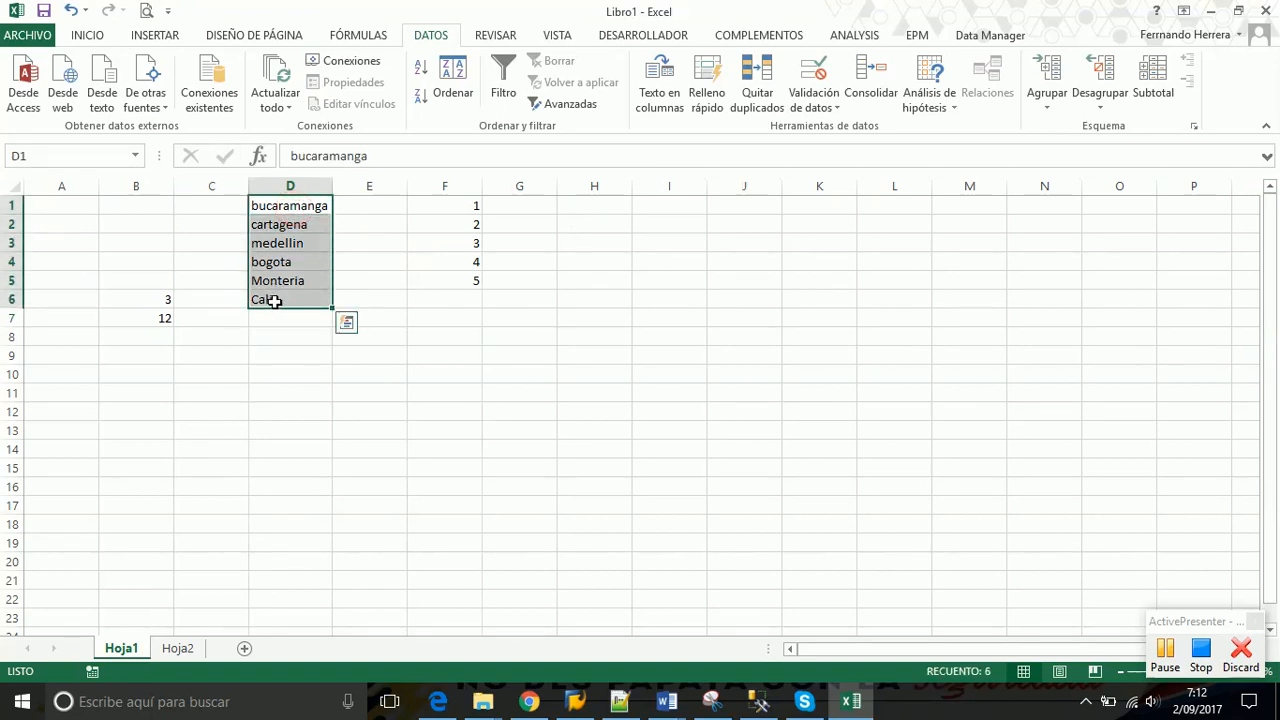
{"action": "left_click", "coordinate": [292, 262]}
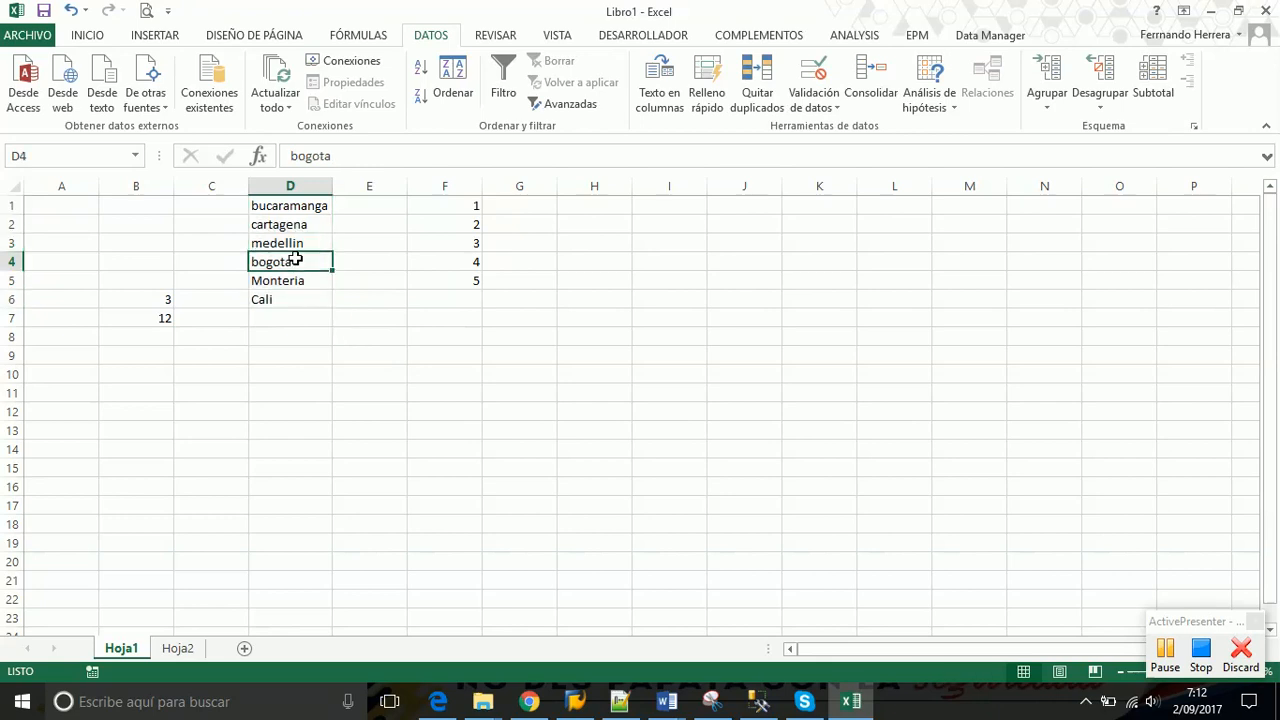
{"action": "left_click_drag", "start_coordinate": [290, 205], "coordinate": [288, 260]}
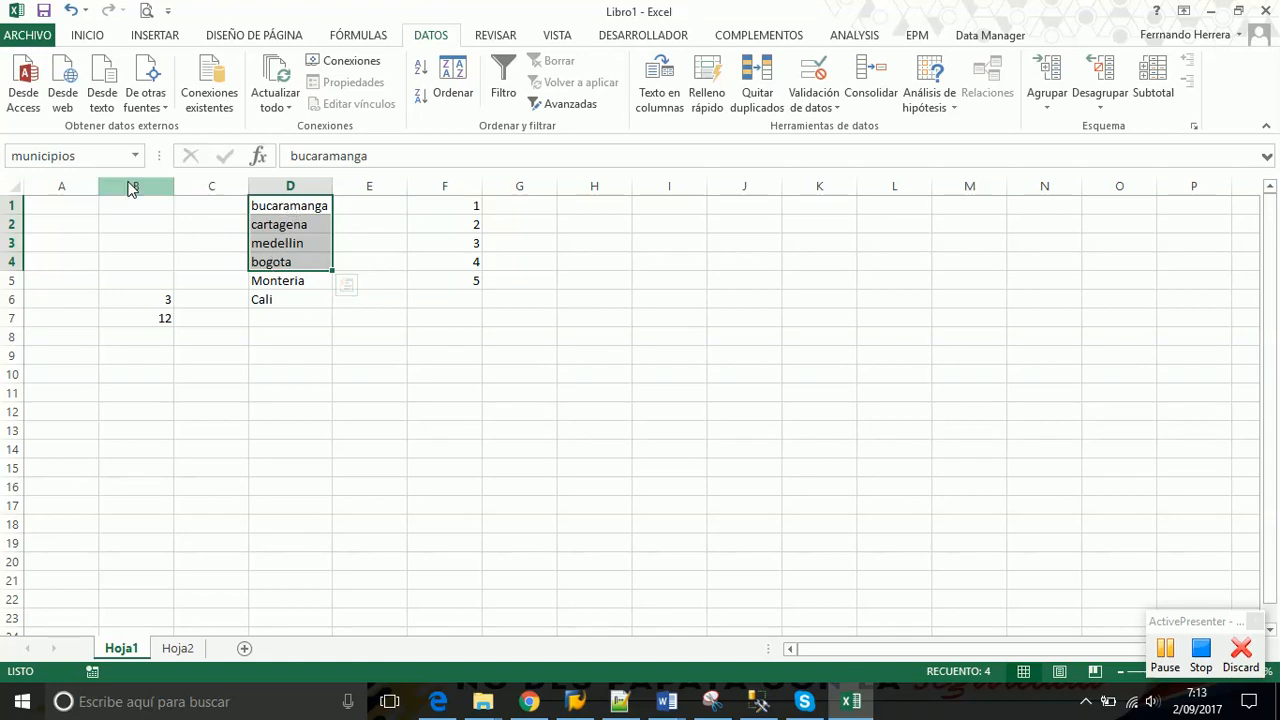
{"action": "left_click", "coordinate": [292, 226]}
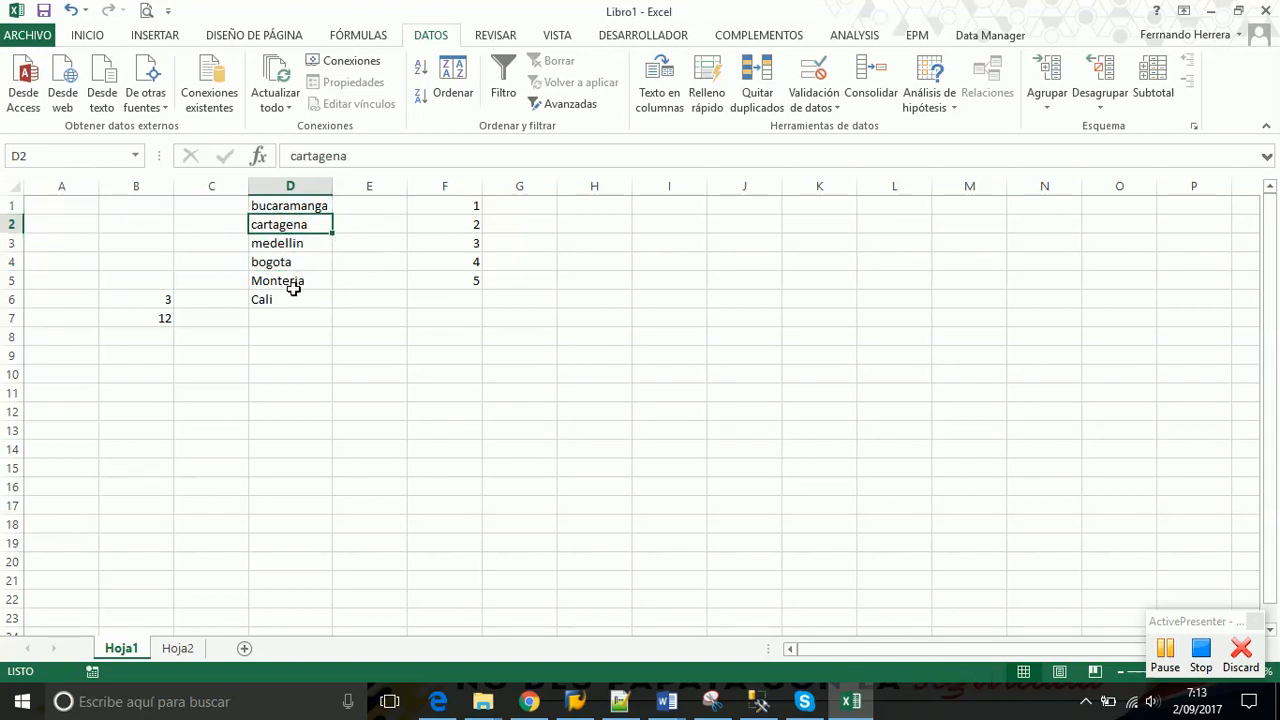
{"action": "left_click_drag", "start_coordinate": [289, 282], "coordinate": [285, 301]}
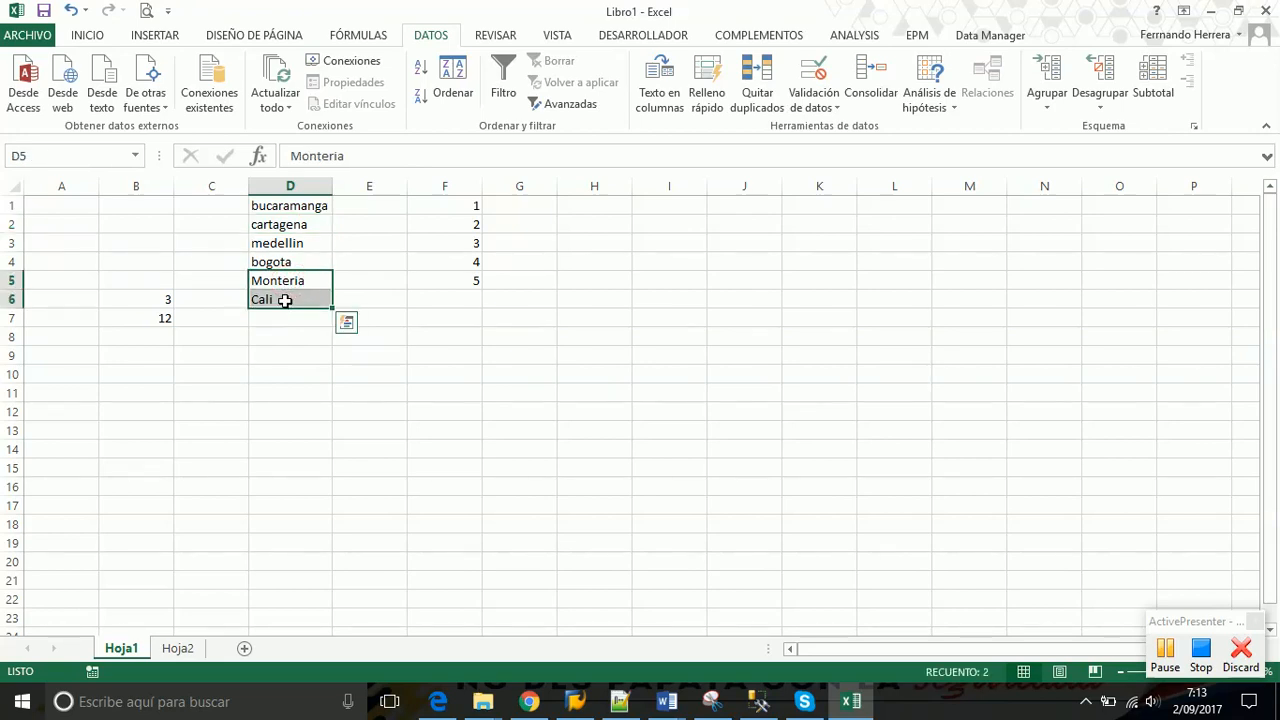
{"action": "left_click", "coordinate": [354, 35]}
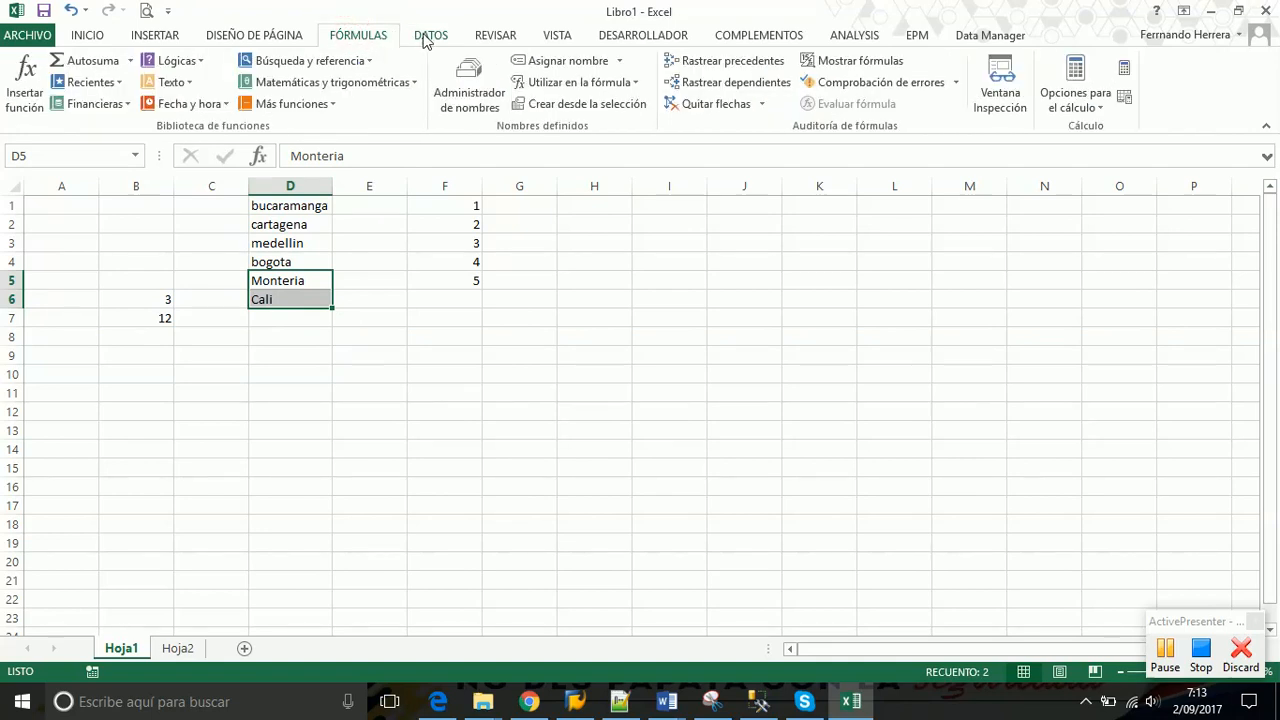
In the Name Manager, check that numero refers to F1:F5 and municipios to D1:D4
{"action": "left_click", "coordinate": [463, 80]}
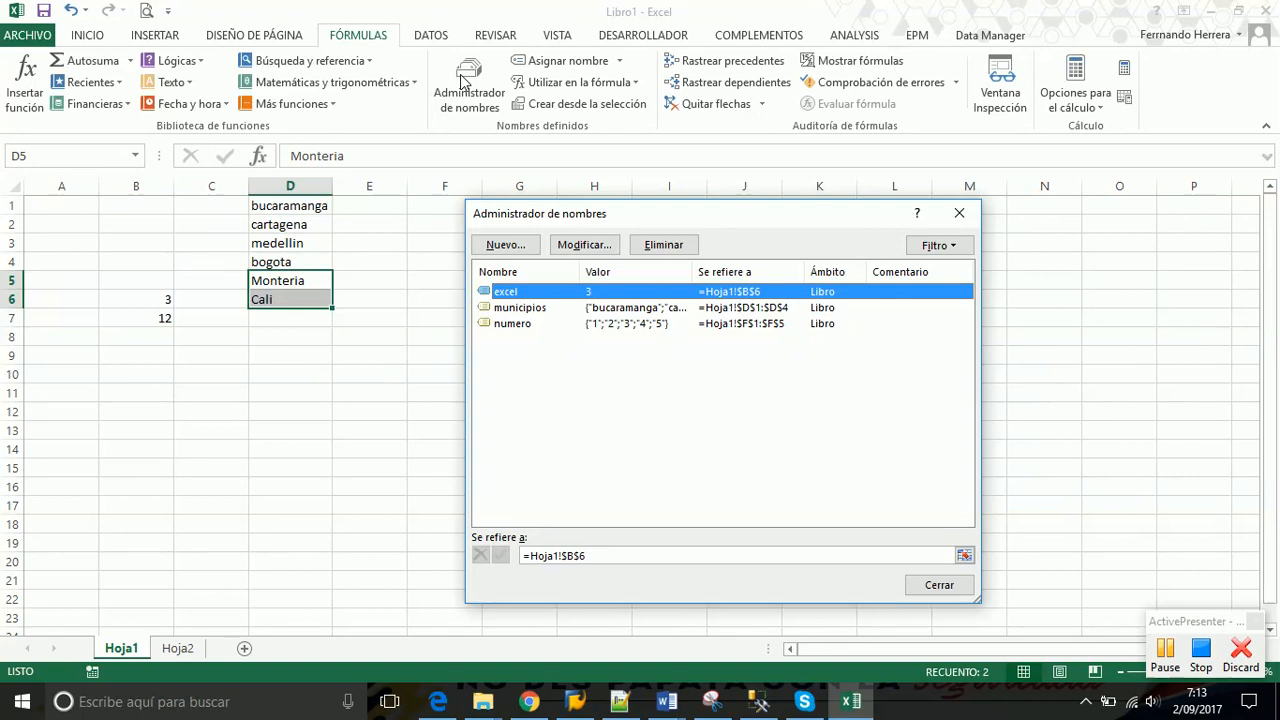
{"action": "left_click", "coordinate": [959, 213]}
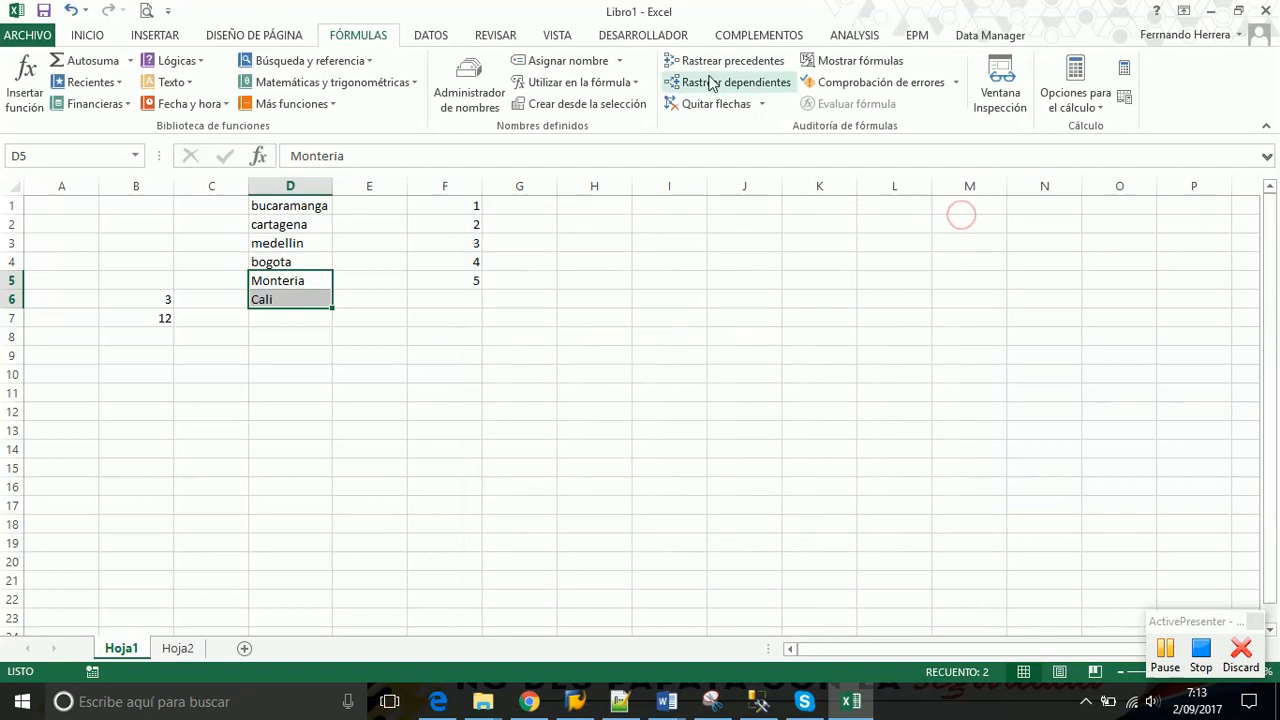
{"action": "left_click", "coordinate": [357, 39]}
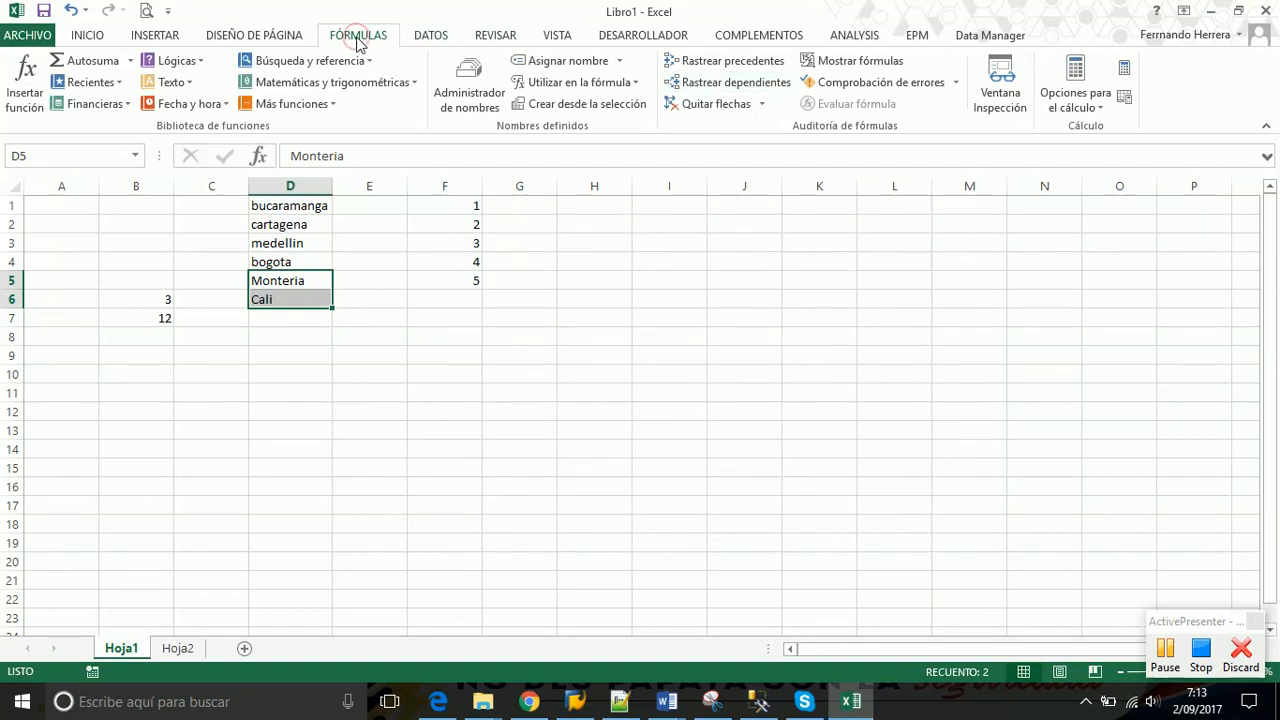
{"action": "left_click", "coordinate": [478, 107]}
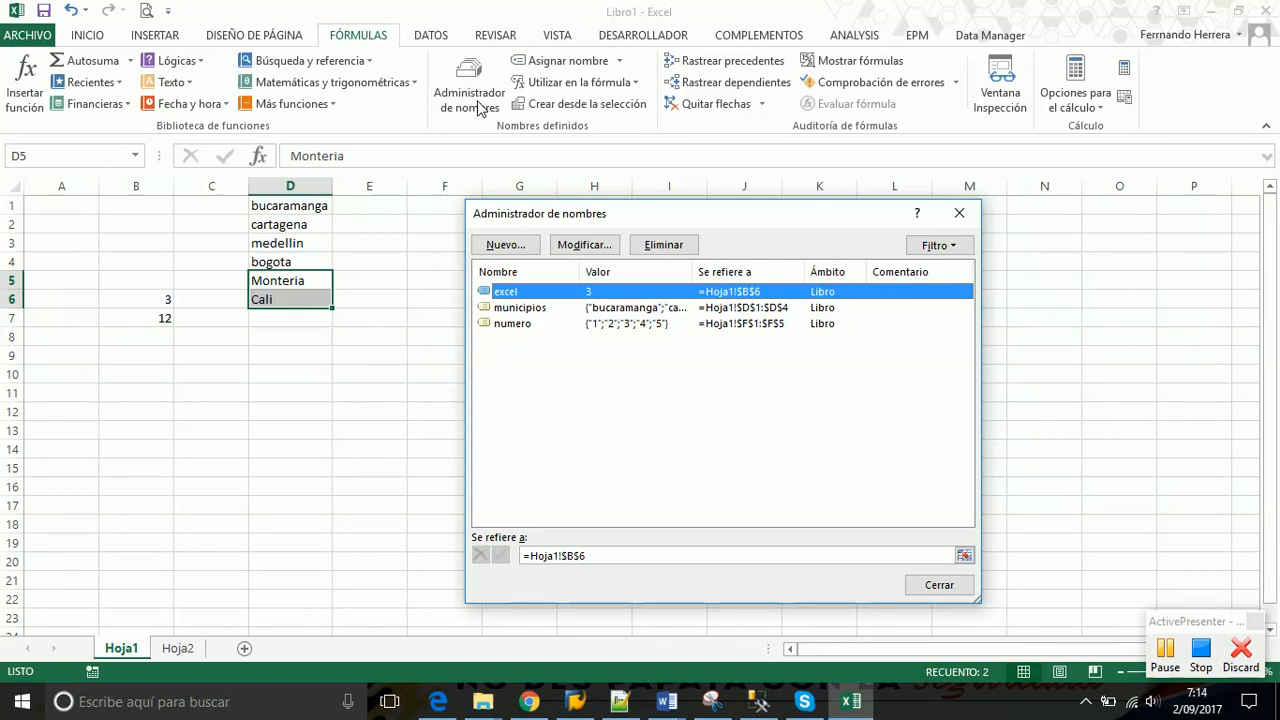
{"action": "left_click", "coordinate": [515, 325]}
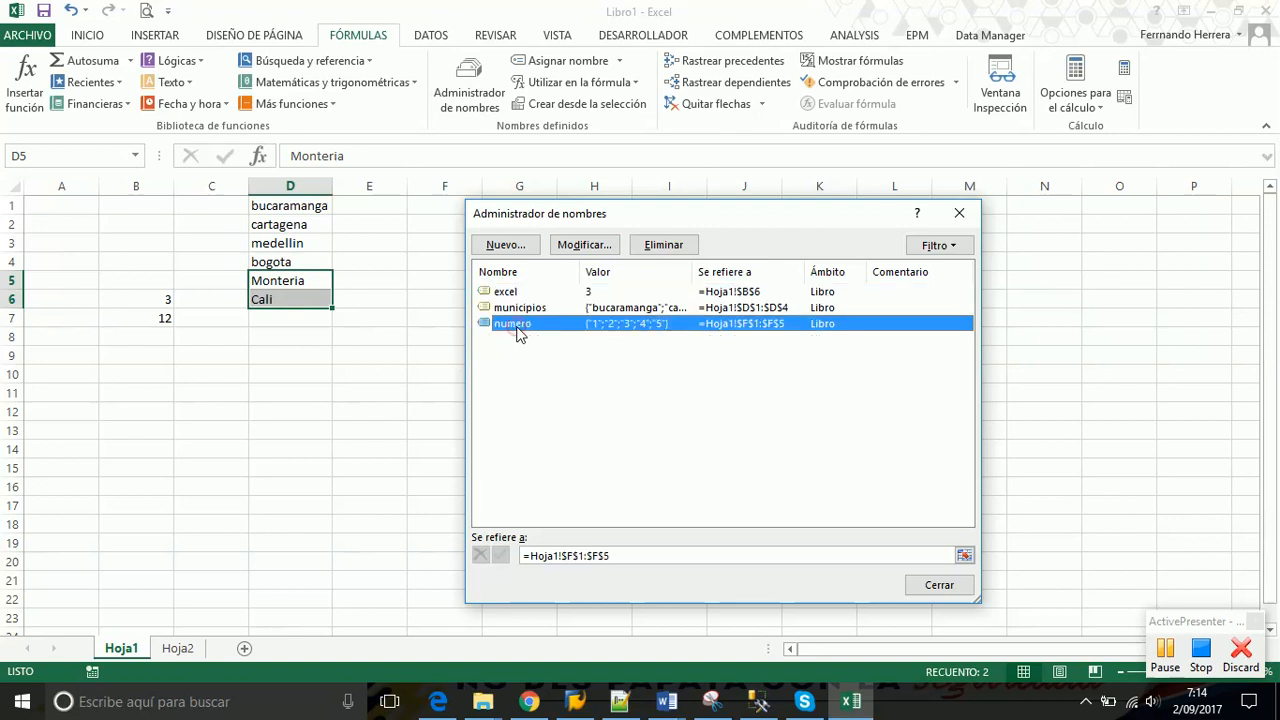
{"action": "left_click", "coordinate": [524, 309]}
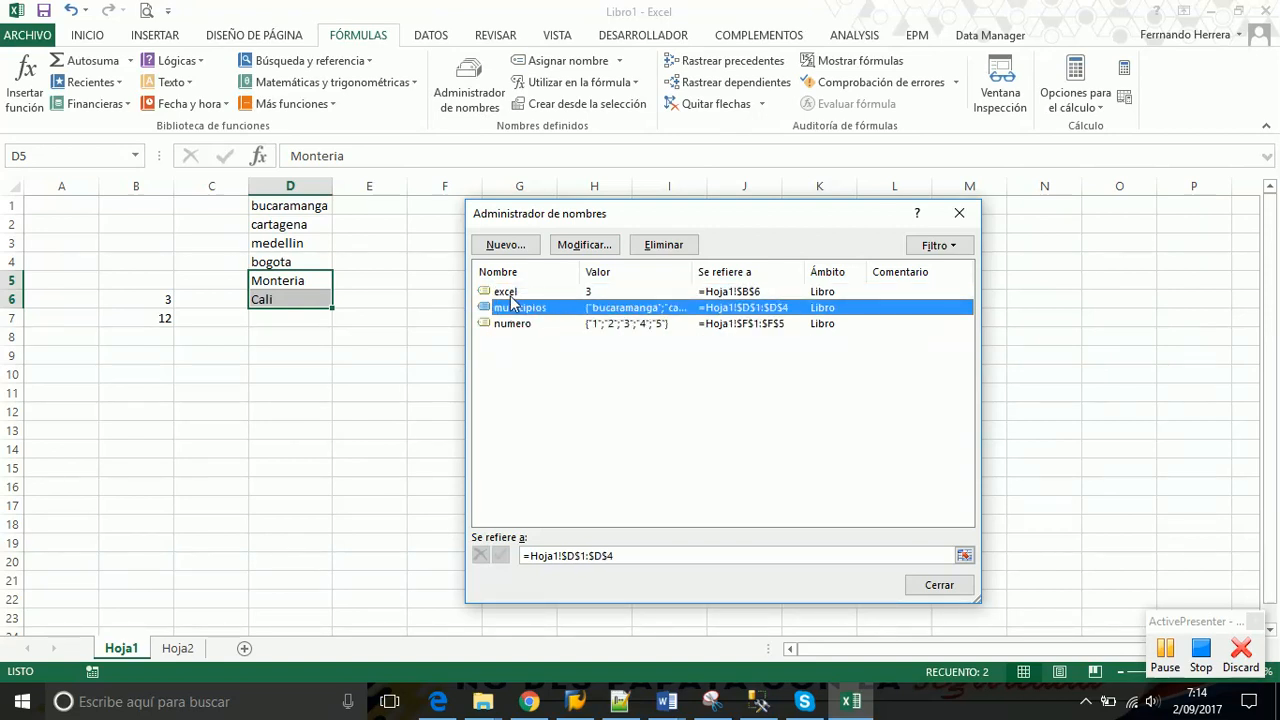
{"action": "left_click", "coordinate": [508, 292]}
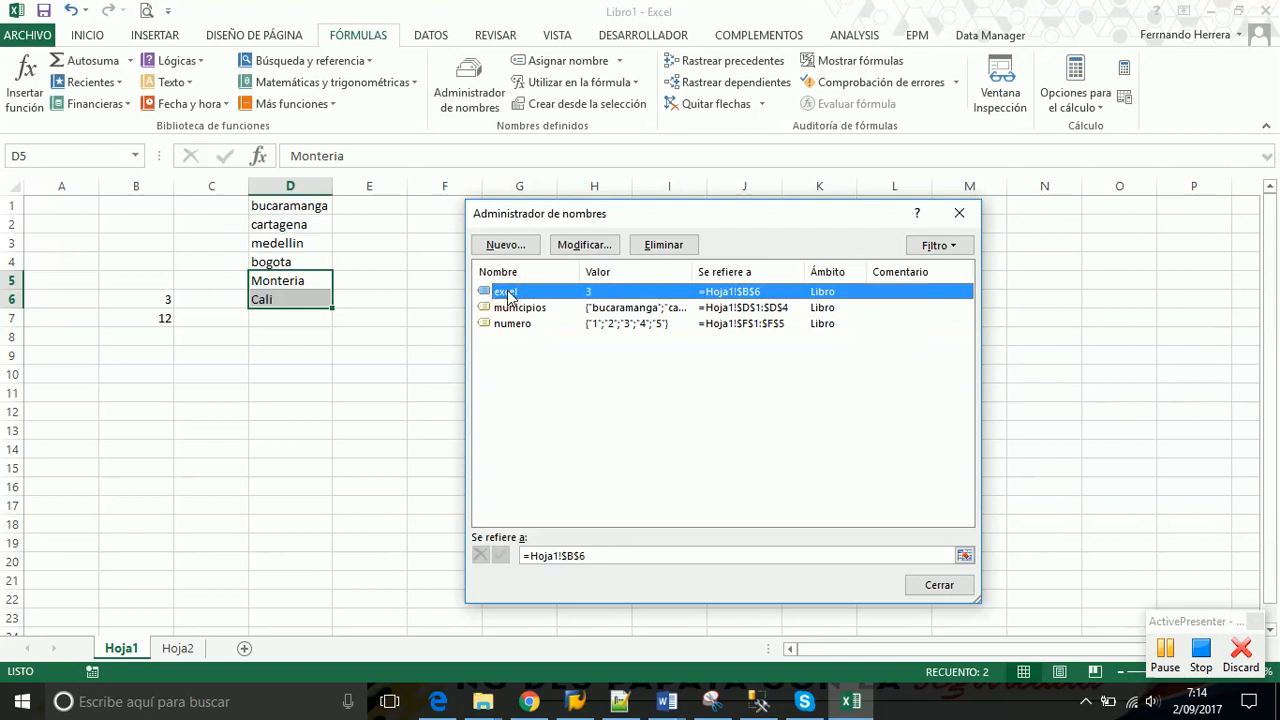
{"action": "left_click", "coordinate": [517, 308]}
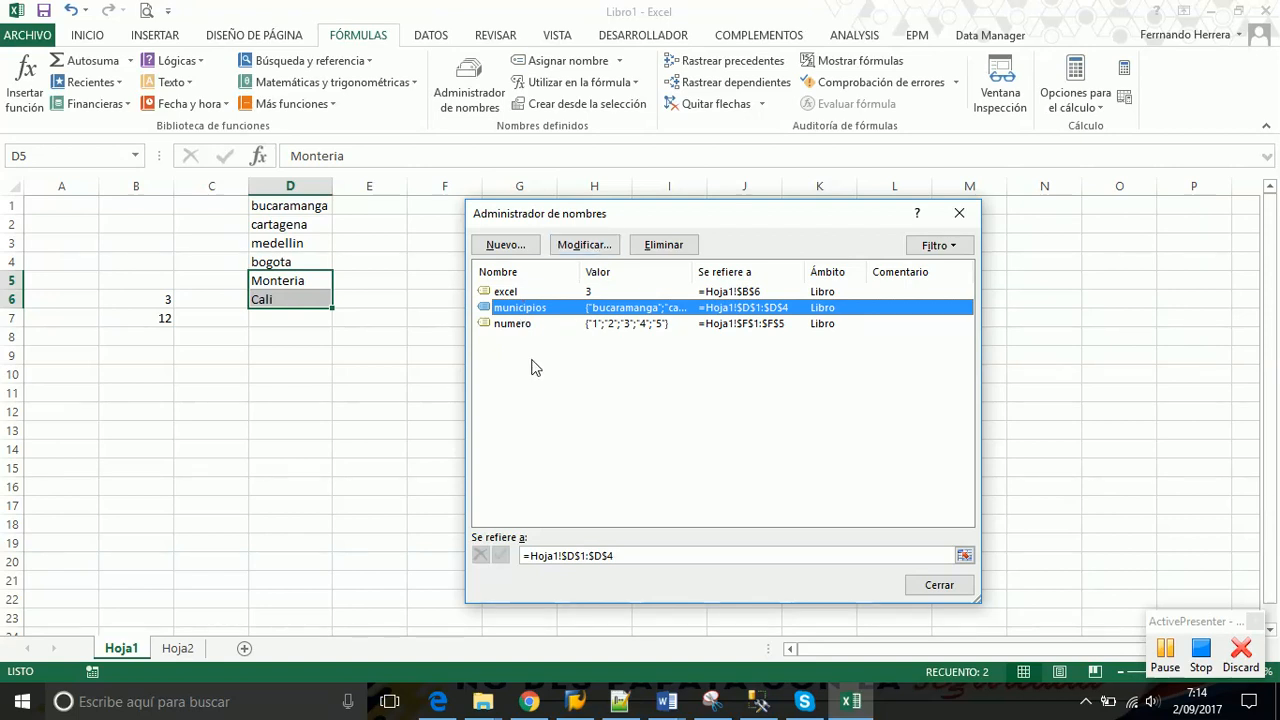
Edit municipios and replace its reference with D1:D6 on Hoja1
{"action": "left_click", "coordinate": [588, 246]}
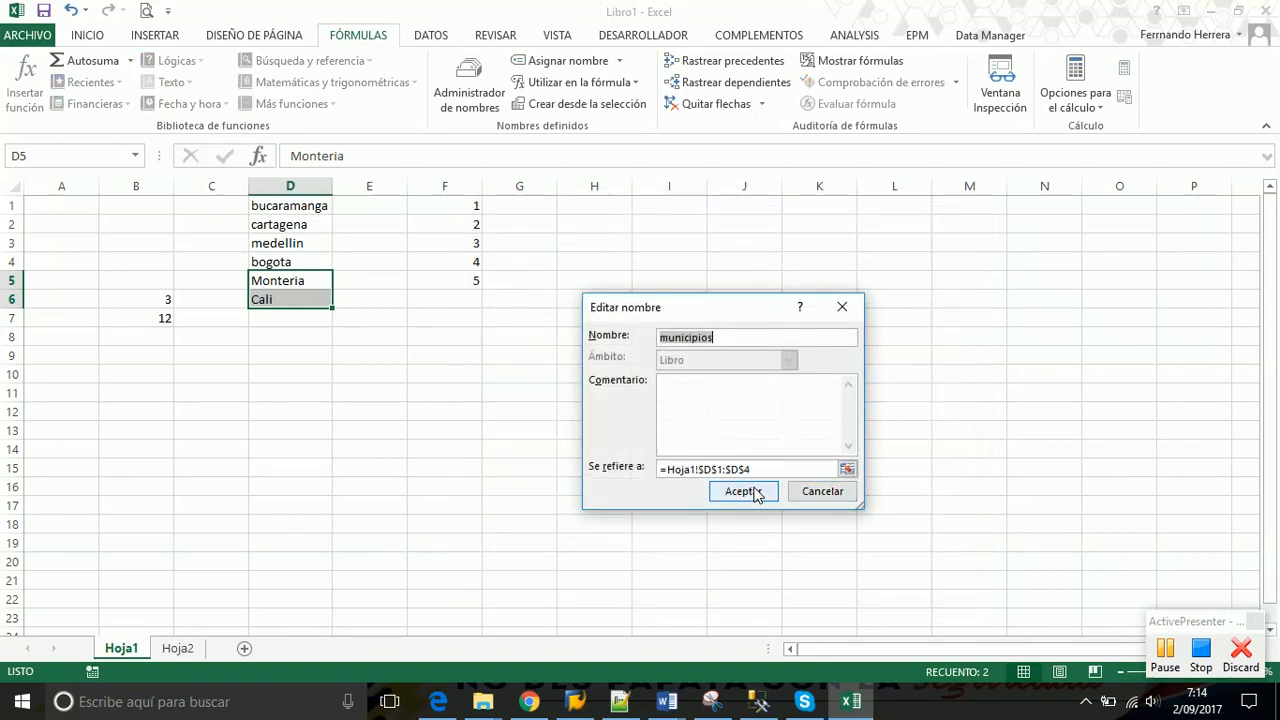
{"action": "left_click", "coordinate": [771, 469]}
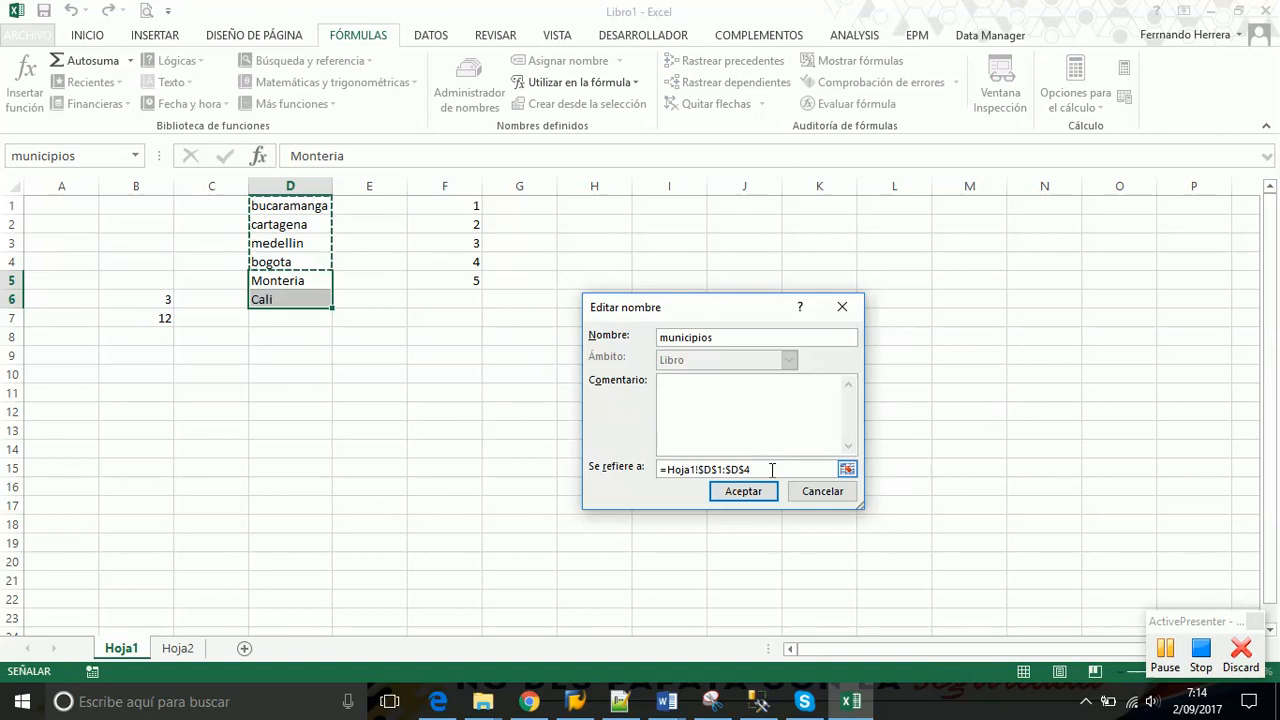
{"action": "left_click", "coordinate": [771, 469]}
{"action": "double_click", "coordinate": [771, 469]}
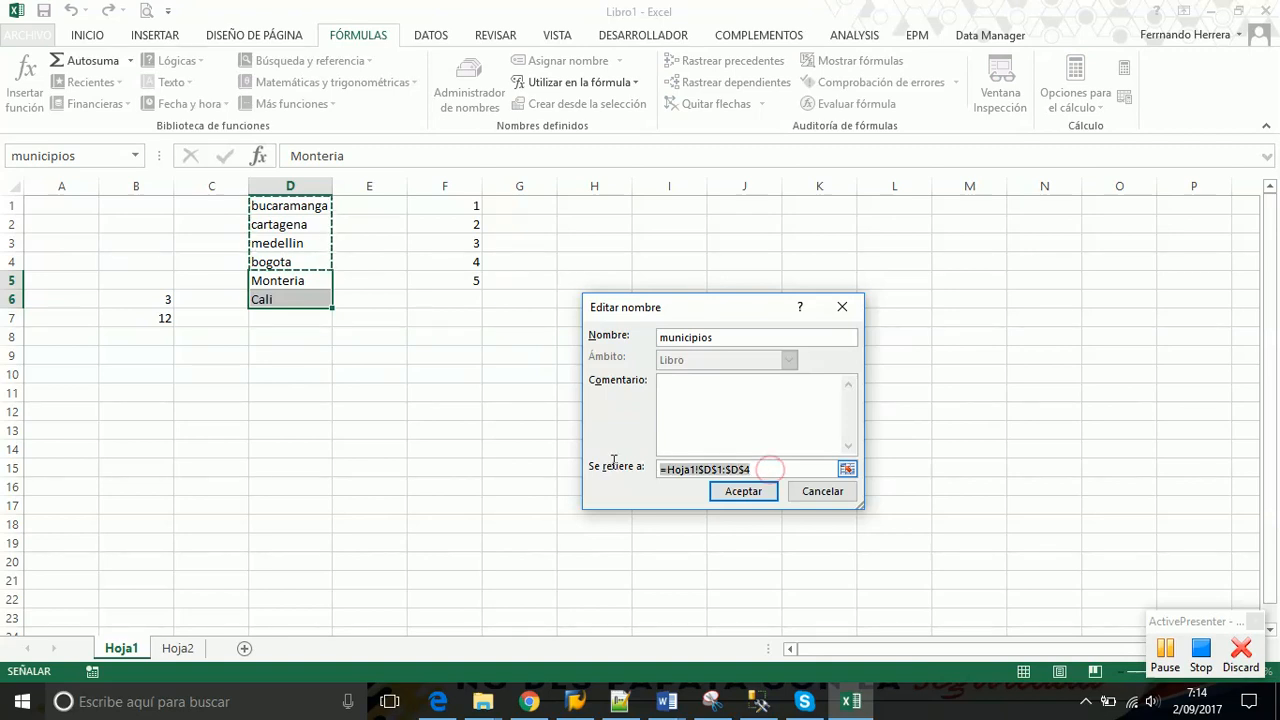
{"action": "key", "text": "BackSpace"}
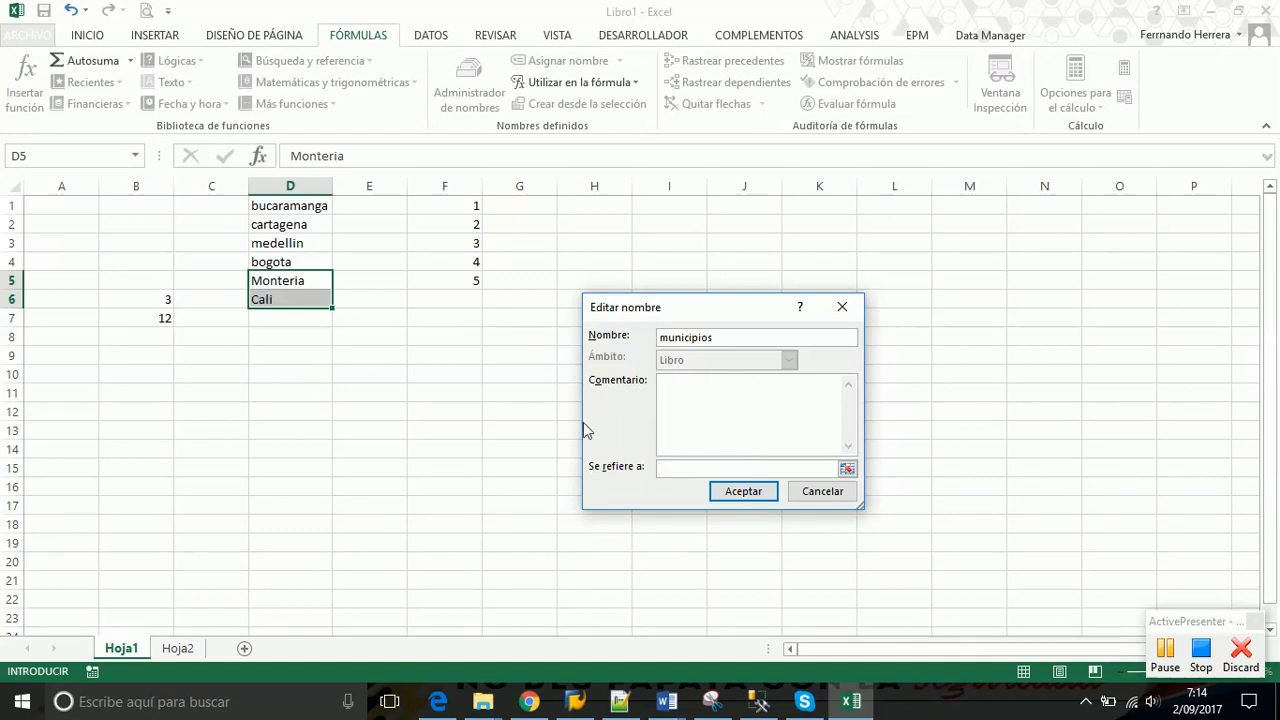
{"action": "left_click_drag", "start_coordinate": [297, 202], "coordinate": [296, 300]}
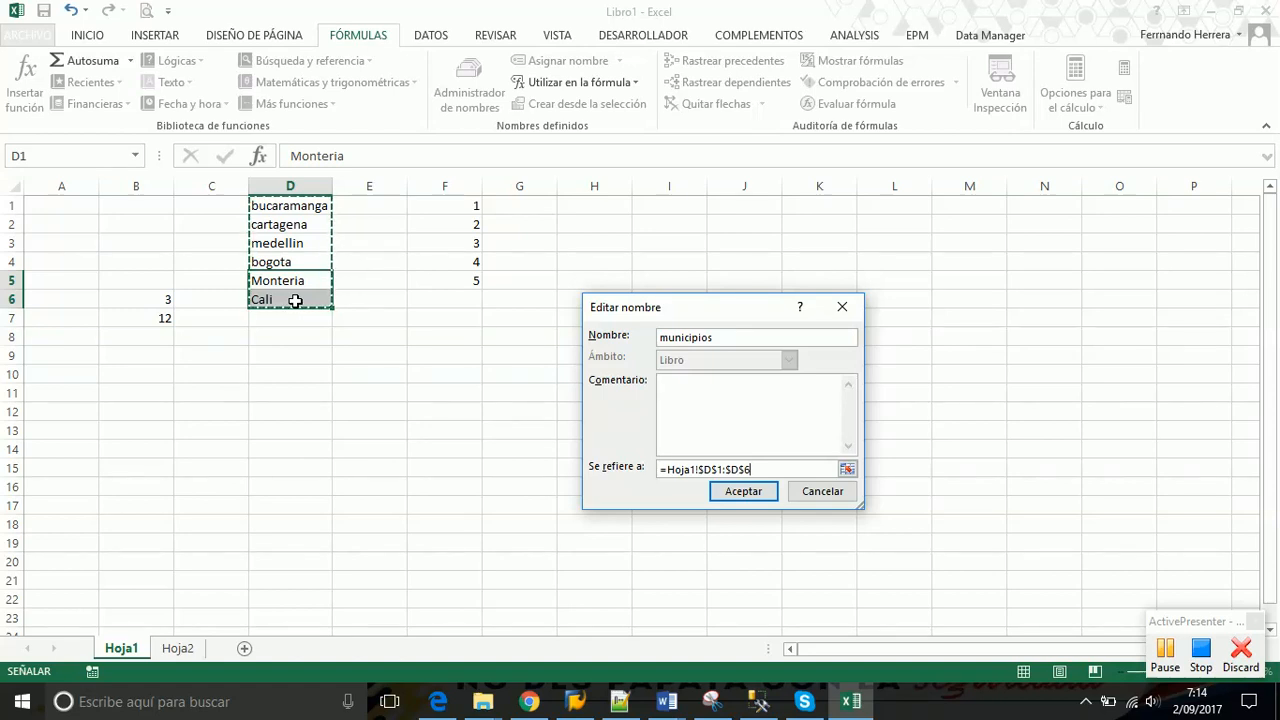
{"action": "left_click", "coordinate": [743, 491]}
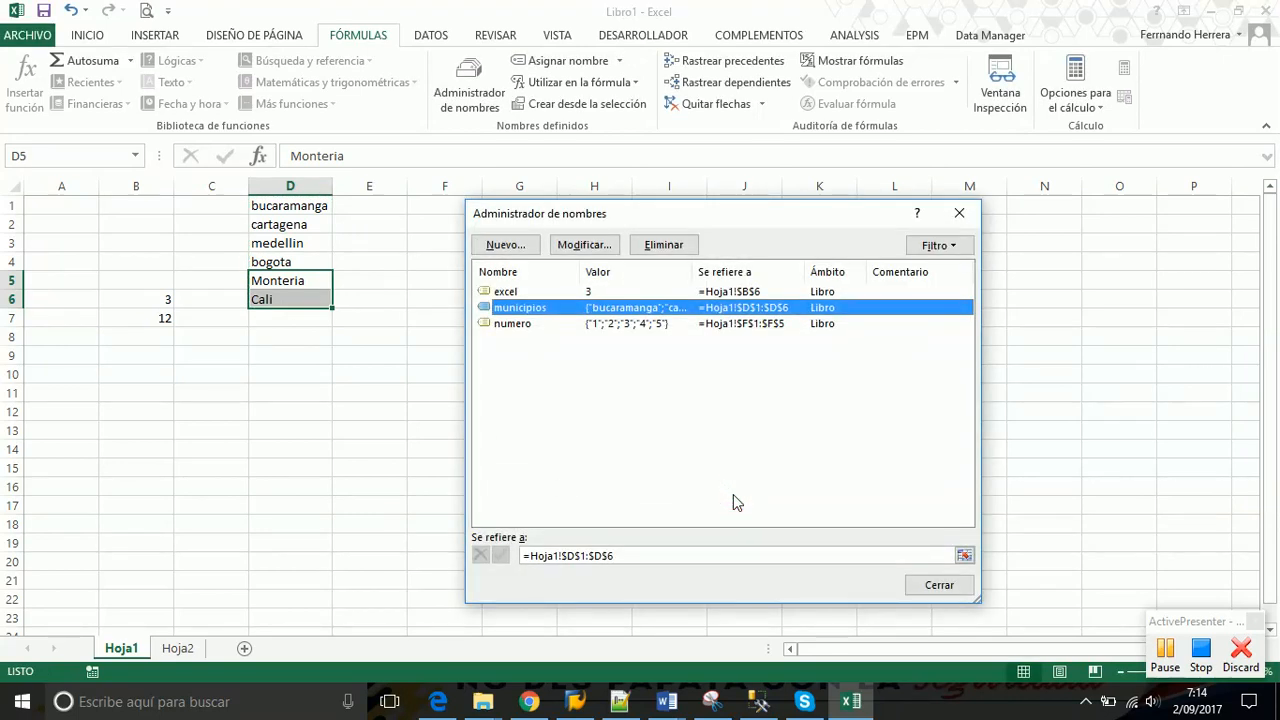
Reopen municipios and reapply the D1:D6 reference, confirming the change
{"action": "left_click", "coordinate": [521, 325]}
{"action": "left_click", "coordinate": [519, 309]}
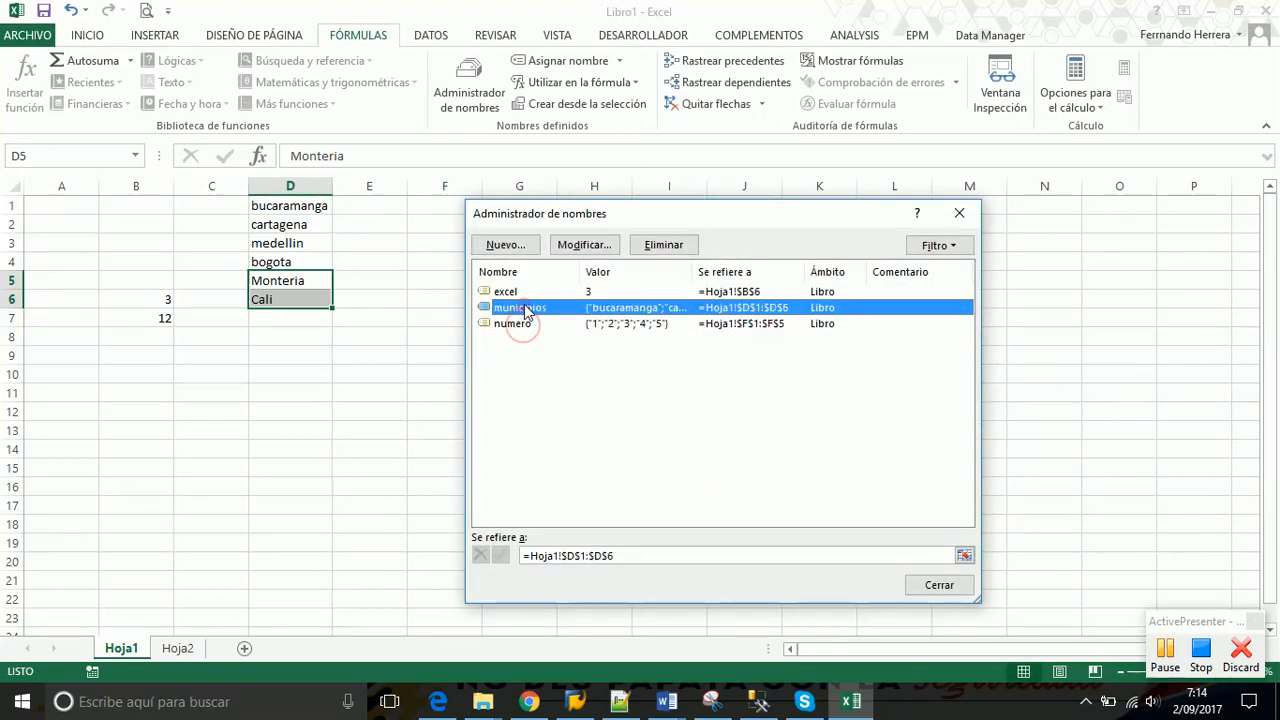
{"action": "left_click", "coordinate": [585, 245]}
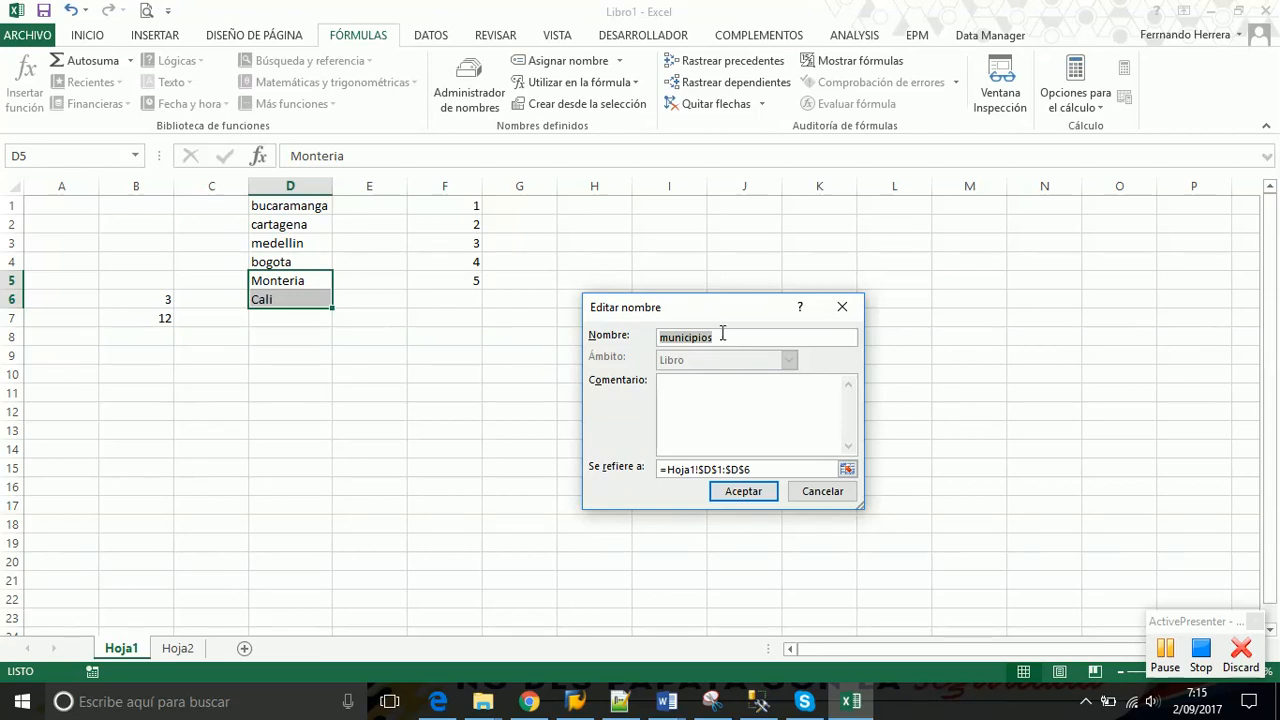
{"action": "left_click", "coordinate": [722, 334]}
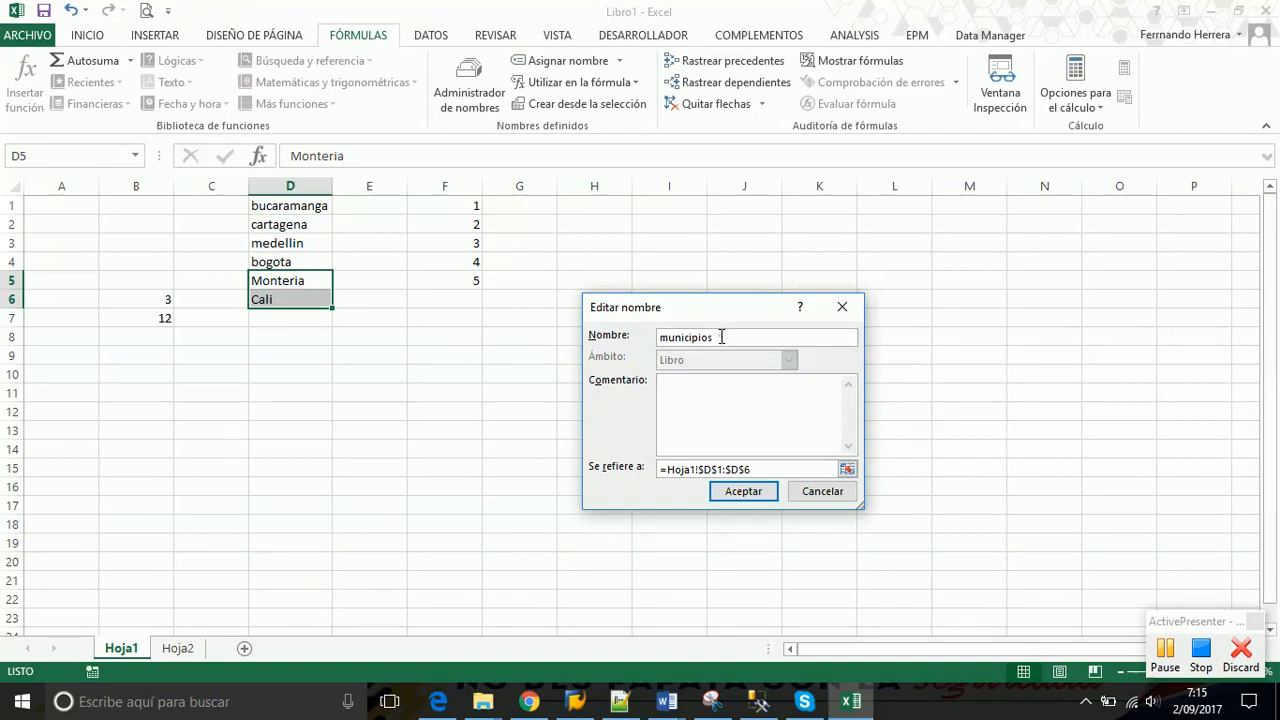
{"action": "double_click", "coordinate": [722, 337]}
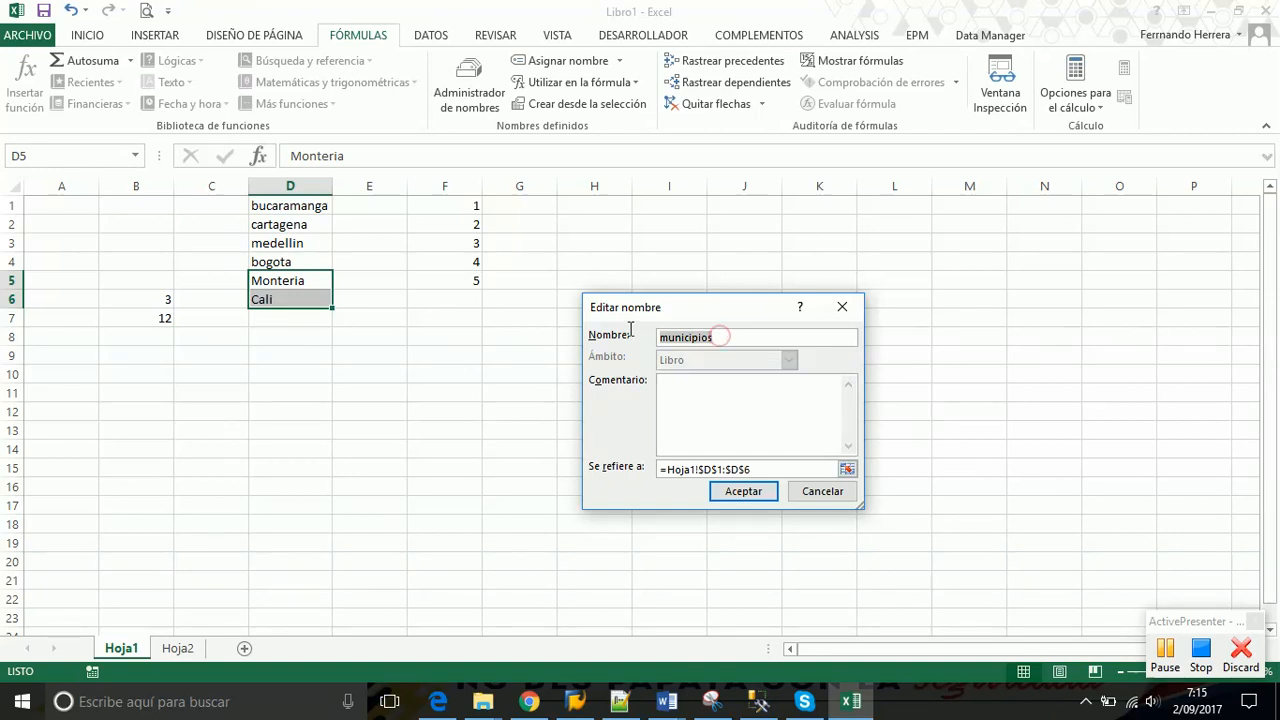
{"action": "left_click", "coordinate": [774, 466]}
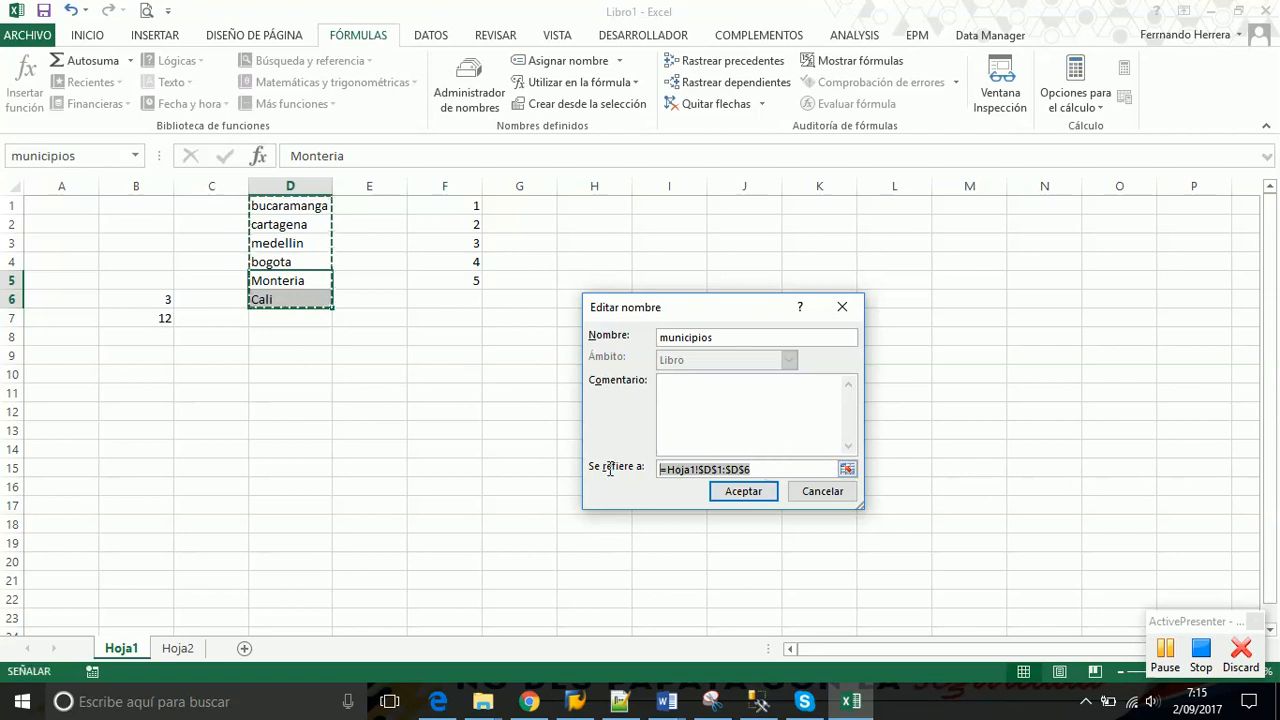
{"action": "key", "text": "BackSpace"}
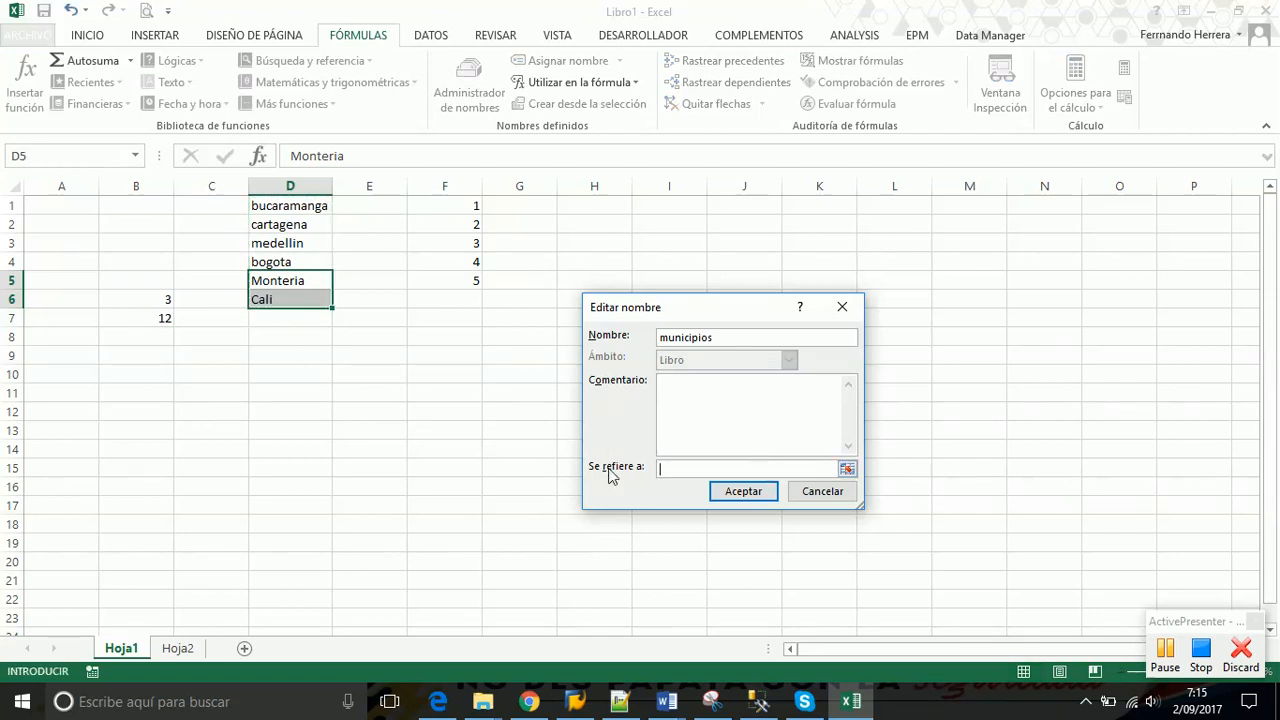
{"action": "left_click_drag", "start_coordinate": [290, 206], "coordinate": [272, 300]}
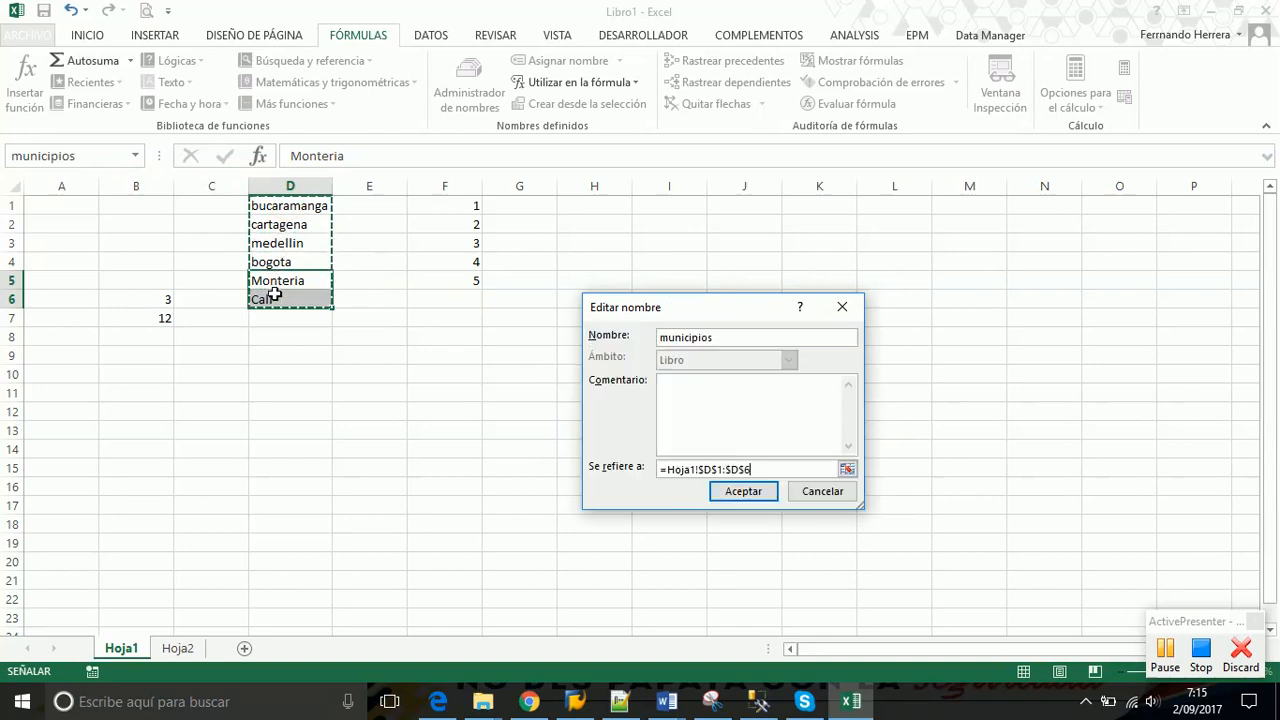
{"action": "left_click", "coordinate": [738, 495]}
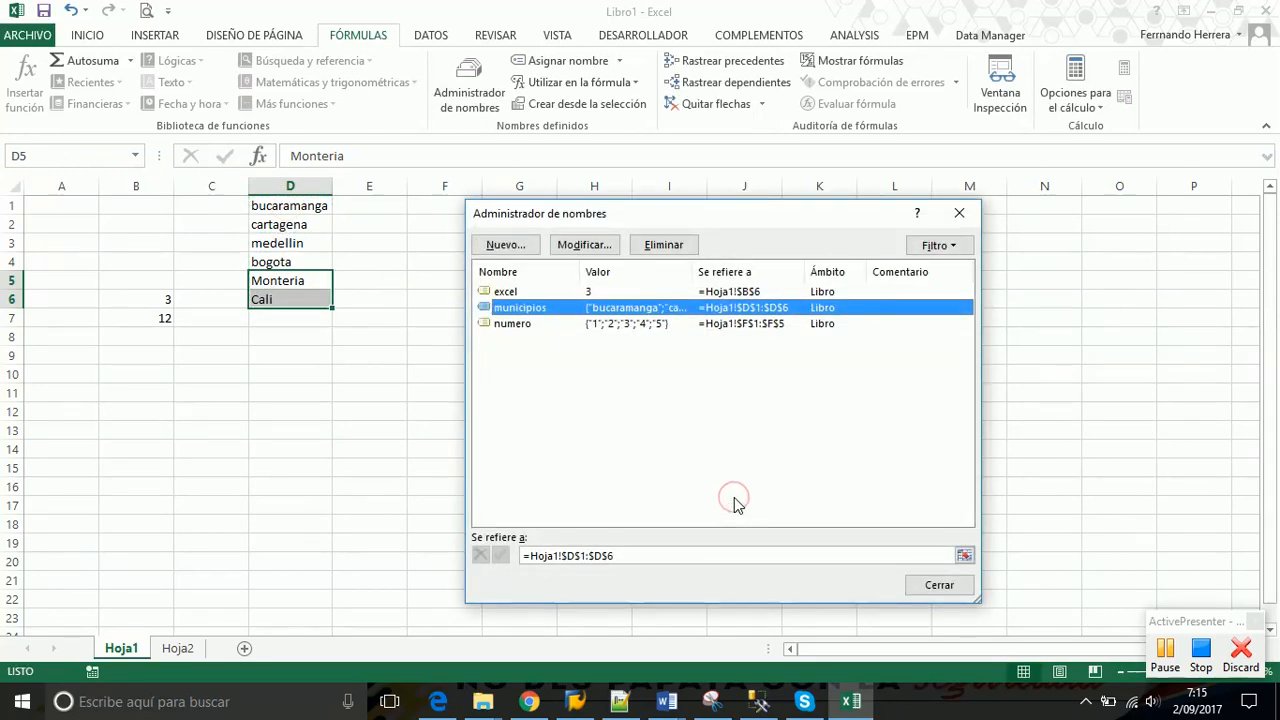
Close the Name Manager and select D1:D6 so the Name Box shows municipios
{"action": "left_click", "coordinate": [927, 591]}
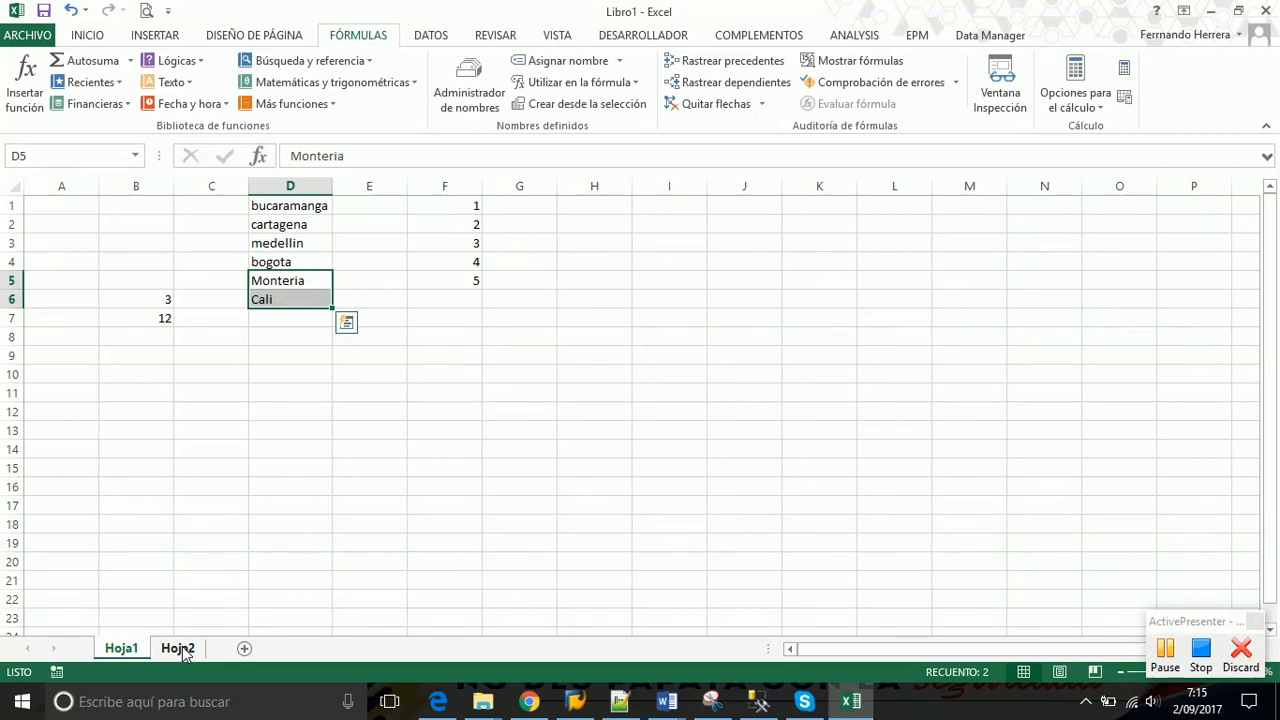
{"action": "left_click", "coordinate": [288, 281]}
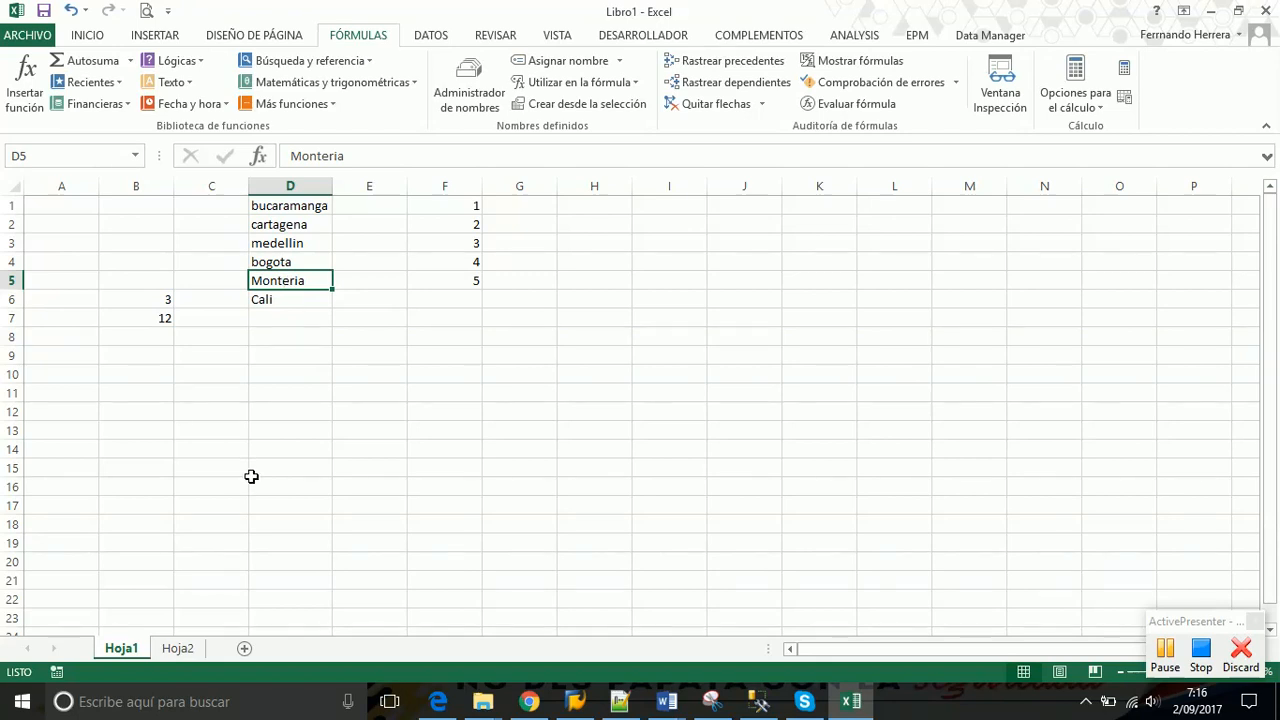
{"action": "left_click_drag", "start_coordinate": [288, 207], "coordinate": [289, 299]}
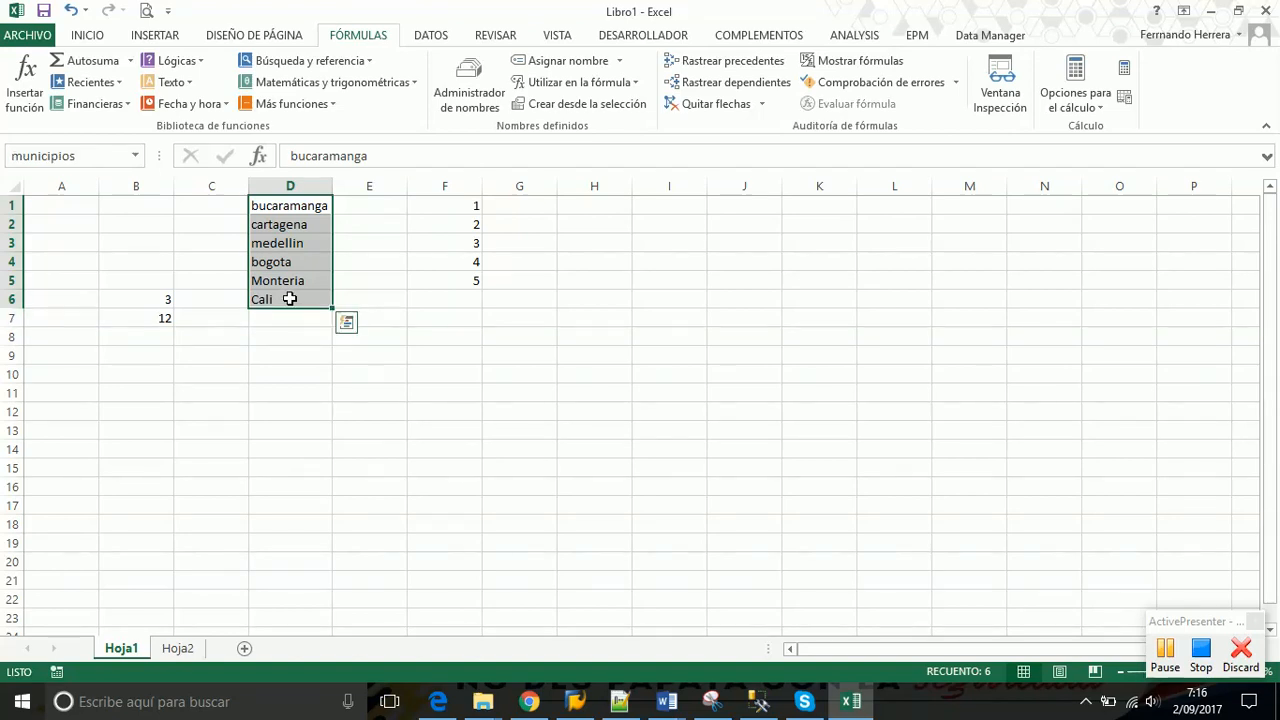
{"action": "left_click", "coordinate": [294, 209]}
{"action": "left_click_drag", "start_coordinate": [294, 210], "coordinate": [282, 300]}
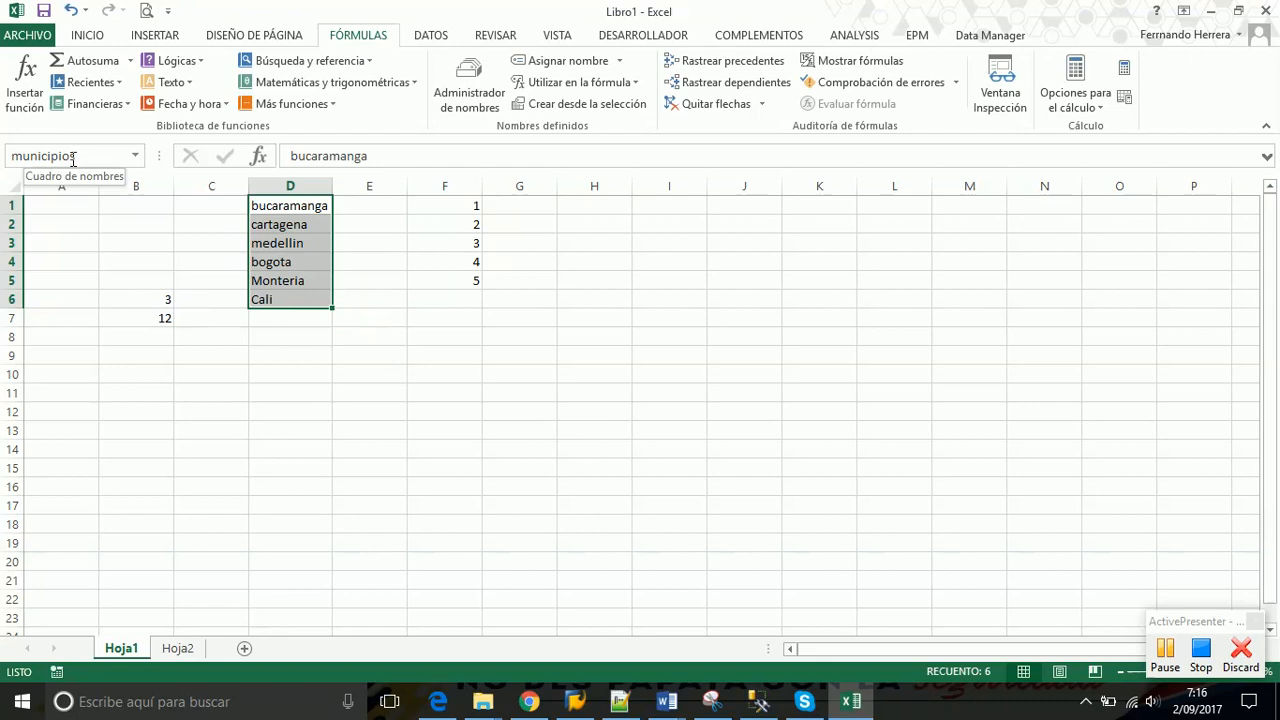
On Hoja2, inspect F2's city dropdown and clear Cartagena from F2
{"action": "left_click", "coordinate": [175, 650]}
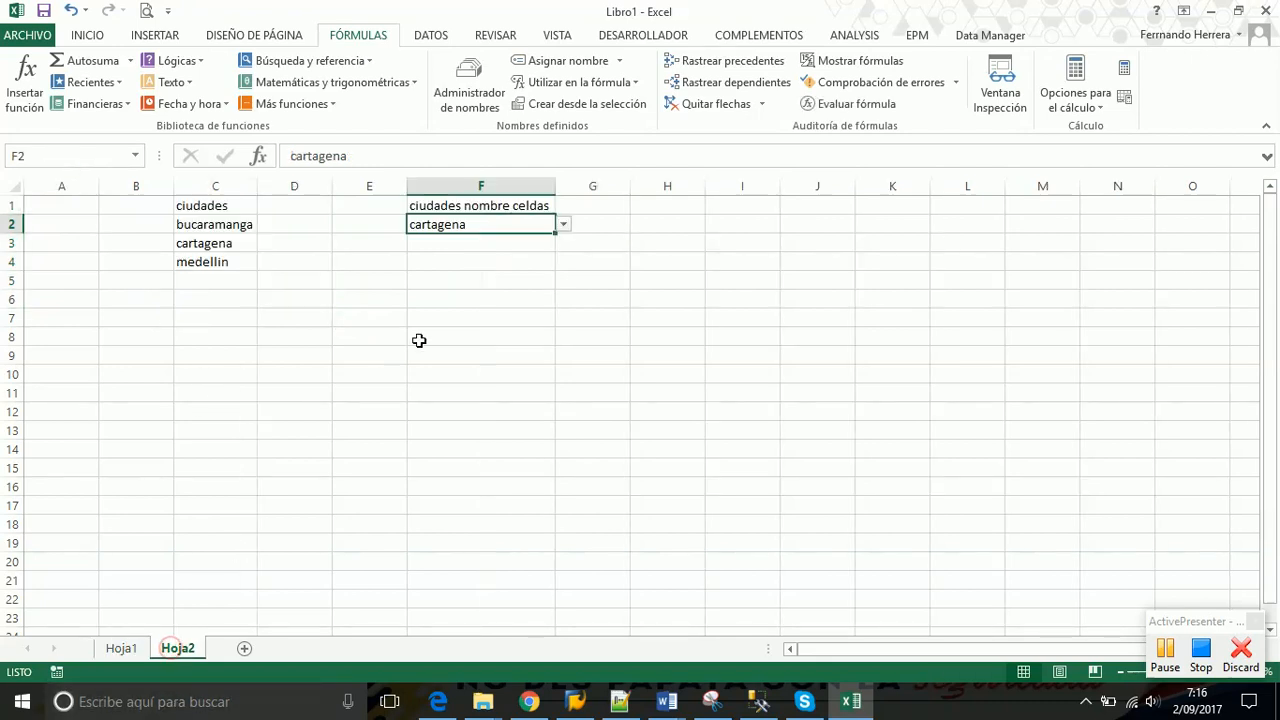
{"action": "left_click", "coordinate": [503, 260]}
{"action": "left_click", "coordinate": [549, 224]}
{"action": "left_click", "coordinate": [564, 224]}
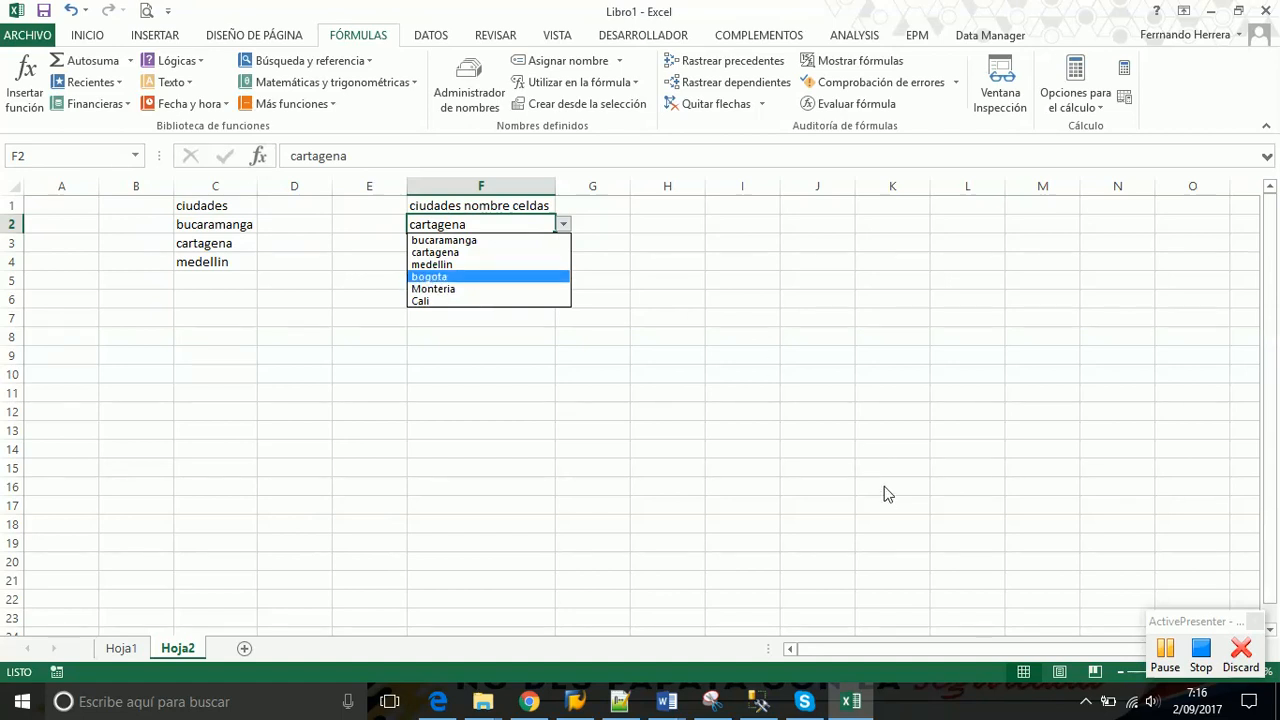
{"action": "left_click", "coordinate": [678, 236]}
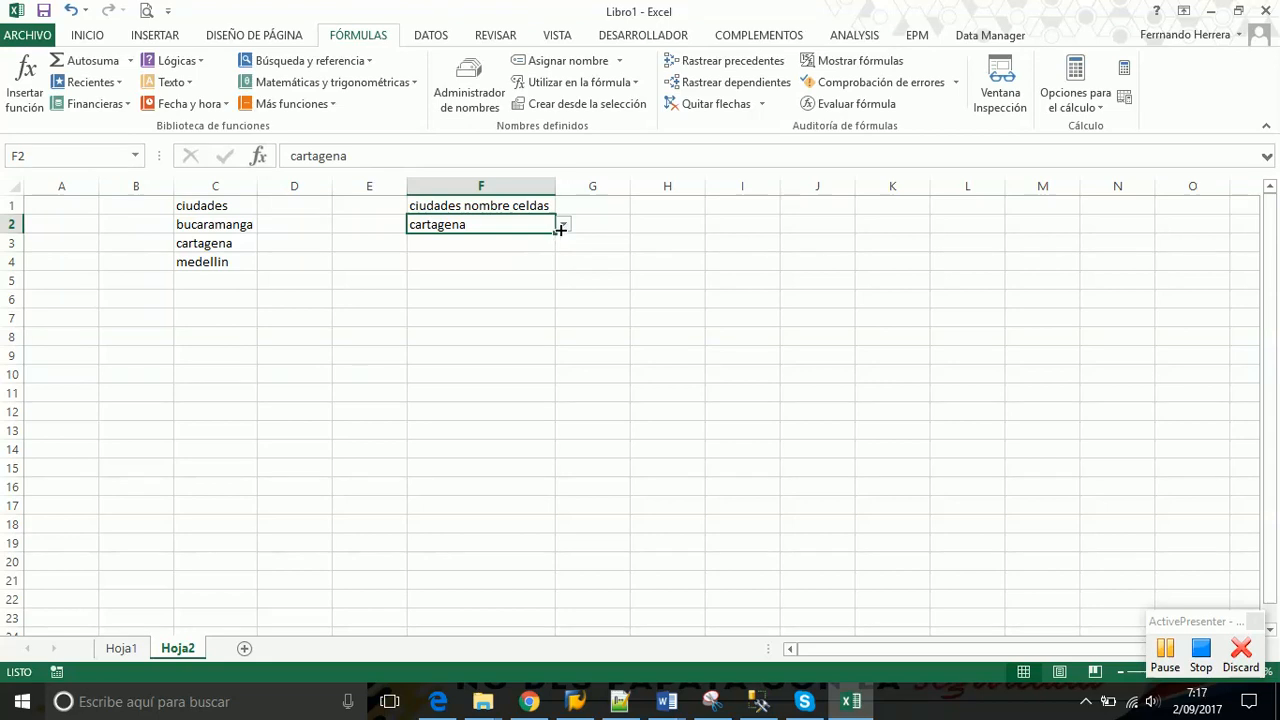
{"action": "key", "text": "Delete"}
Copy F2's city dropdown down column F, check F3's list, and return to Hoja1
{"action": "left_click_drag", "start_coordinate": [553, 231], "coordinate": [545, 380]}
{"action": "left_click", "coordinate": [520, 245]}
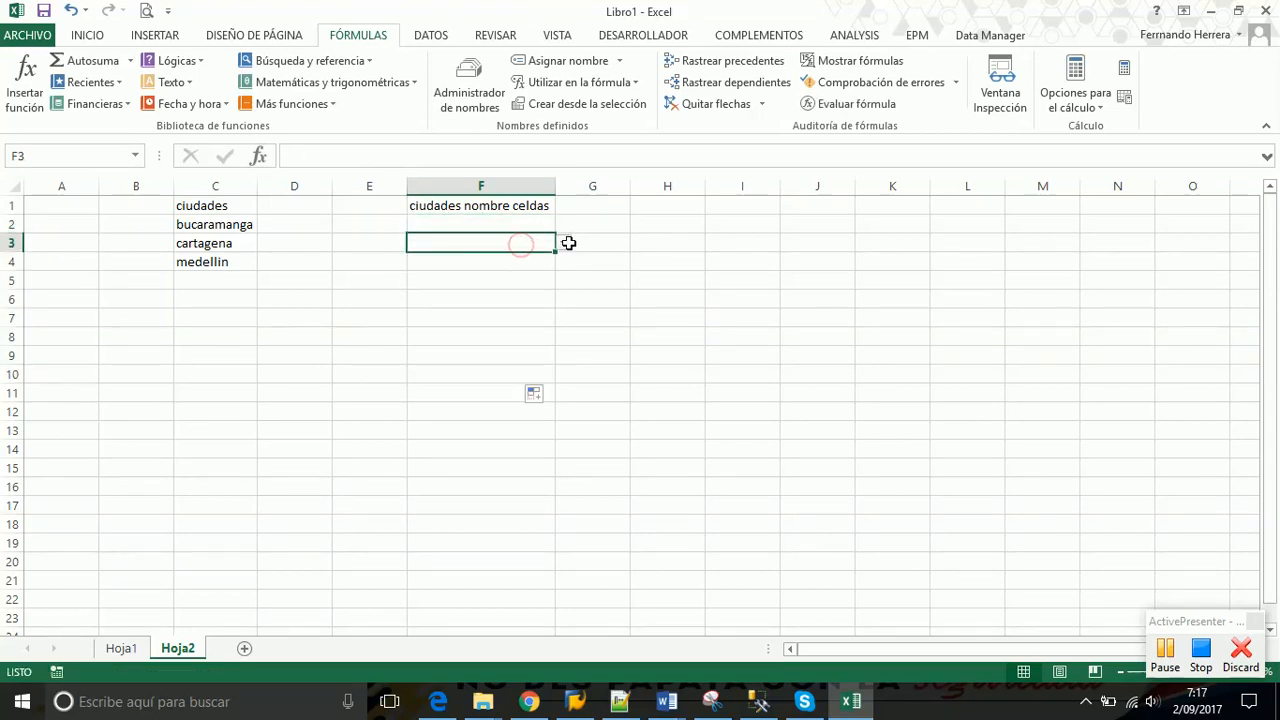
{"action": "left_click", "coordinate": [565, 243]}
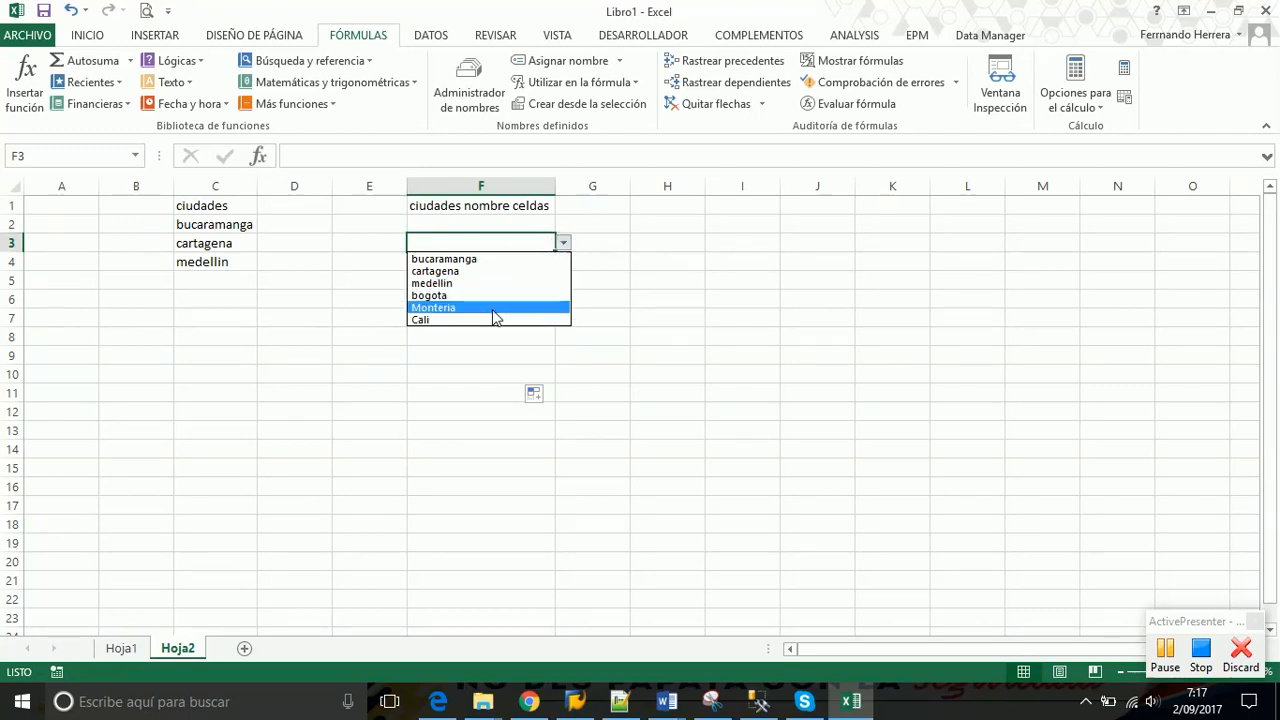
{"action": "left_click", "coordinate": [661, 284]}
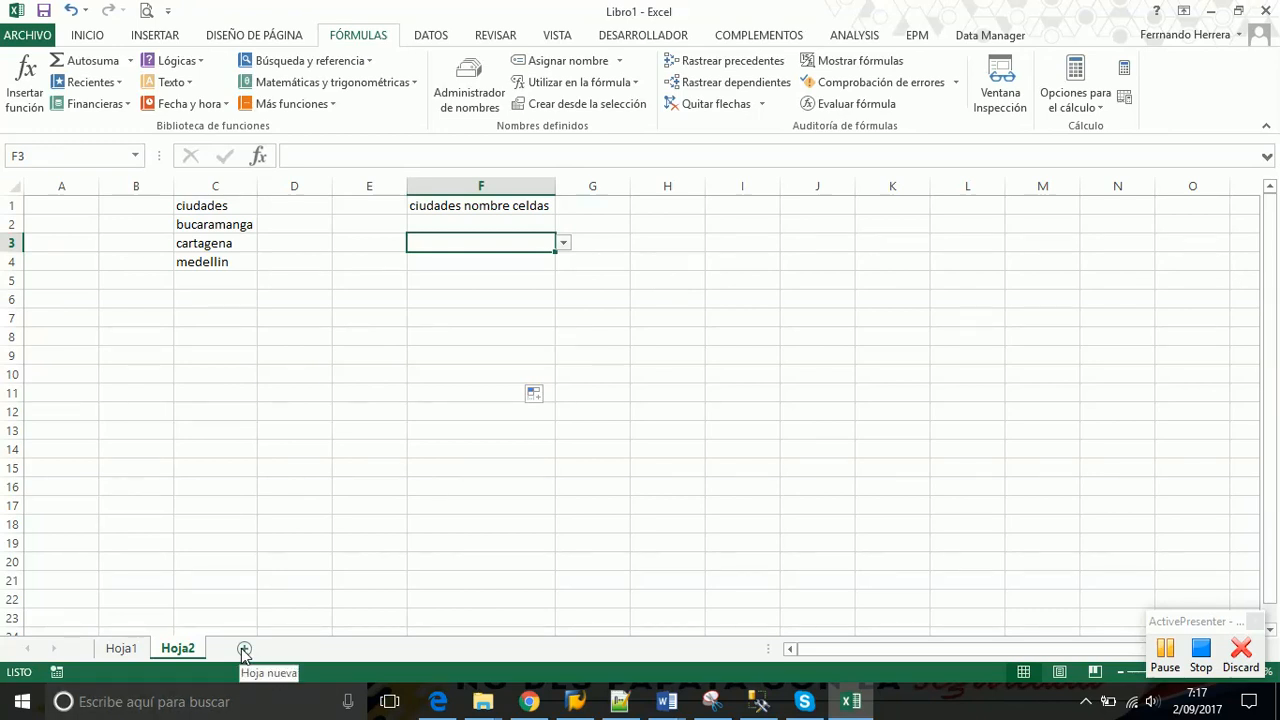
{"action": "left_click", "coordinate": [121, 648]}
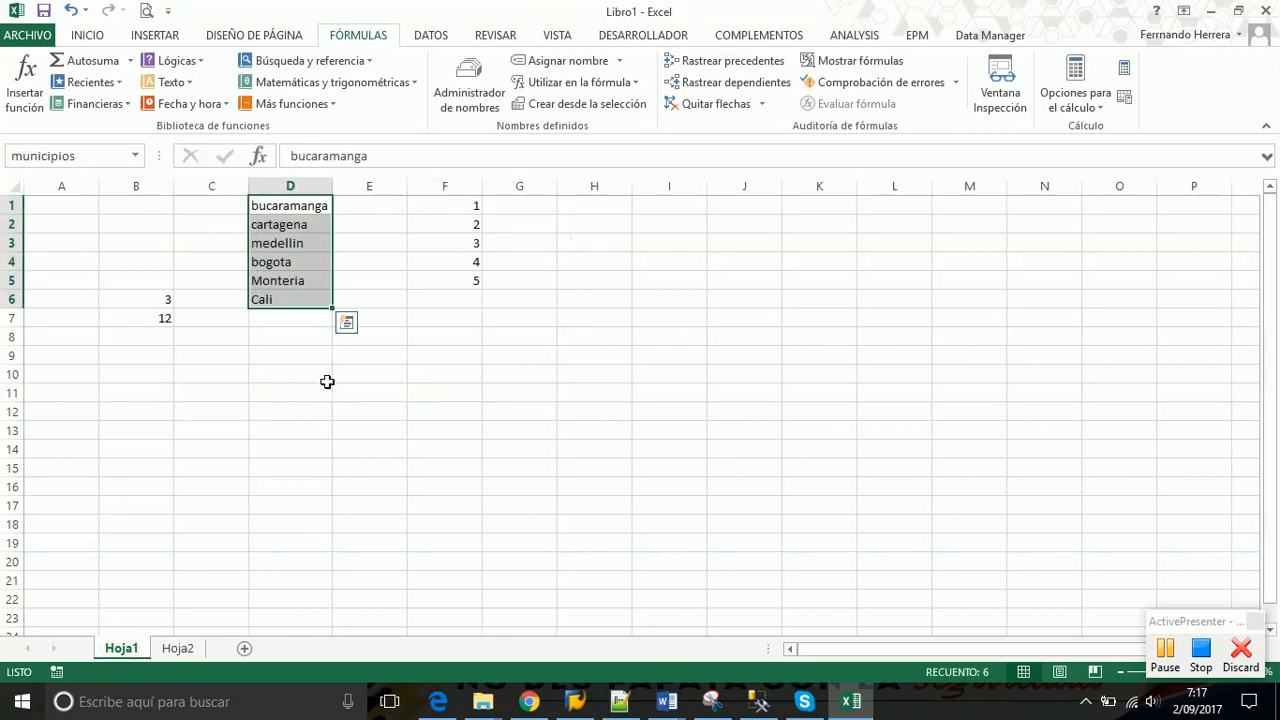
Enter the heading Departamentos in B10 and autofit column B to it
{"action": "left_click", "coordinate": [130, 372]}
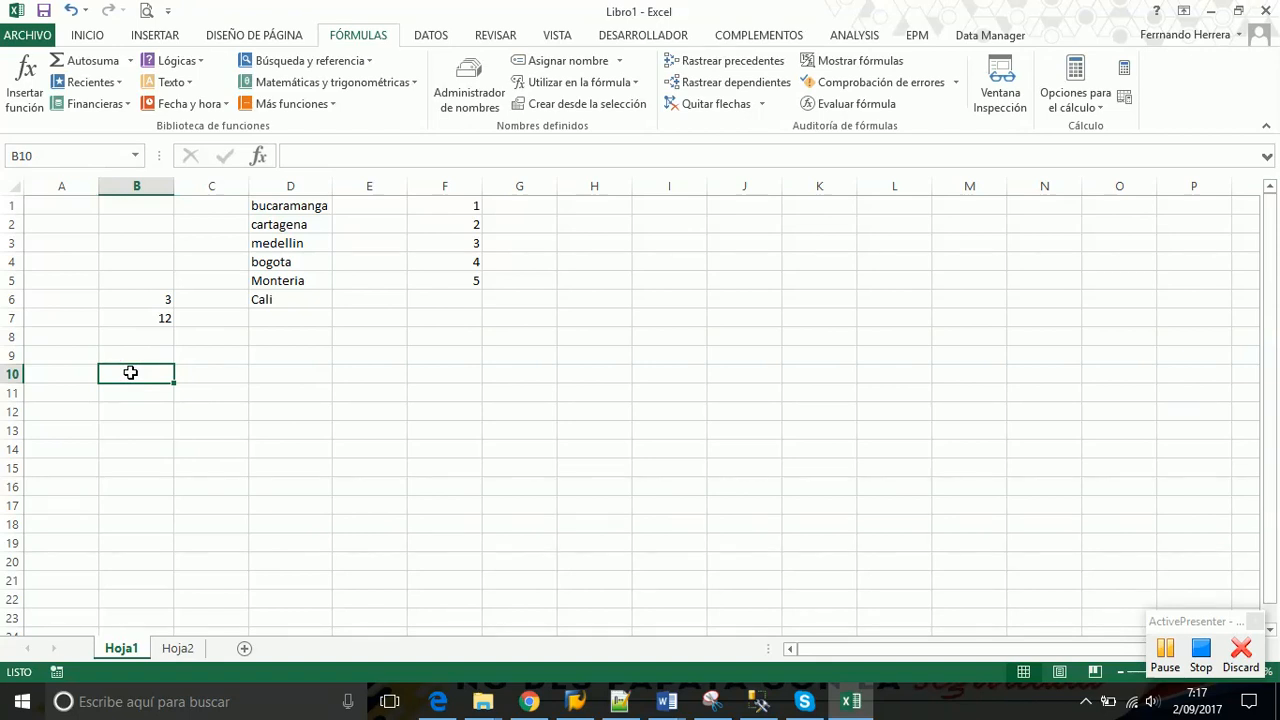
{"action": "type", "text": "Depar"}
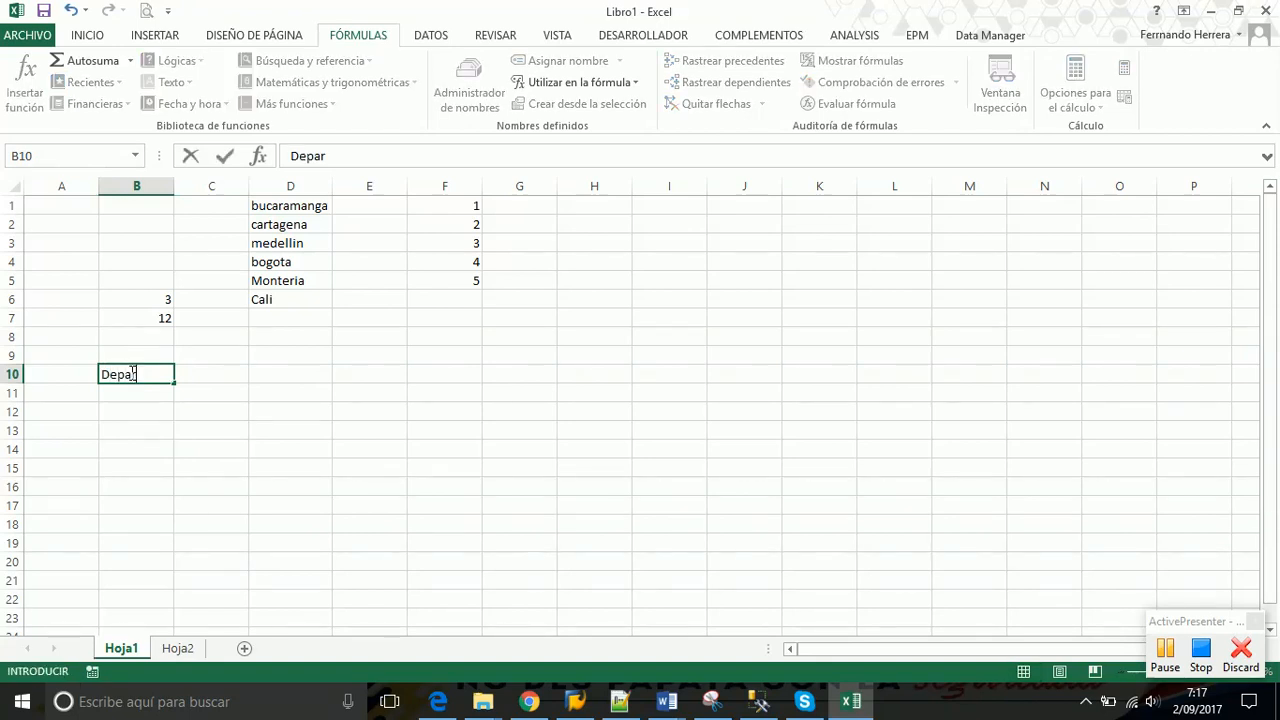
{"action": "type", "text": "tamentos"}
{"action": "key", "text": "Return"}
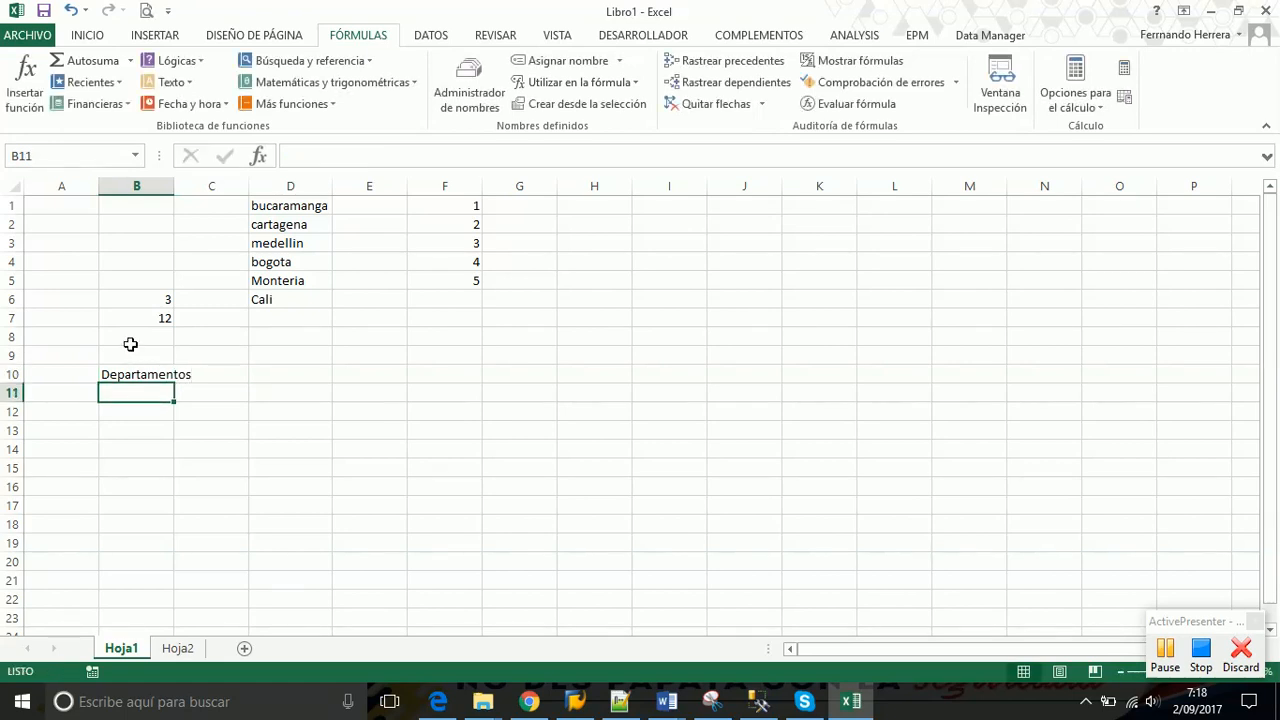
{"action": "double_click", "coordinate": [173, 185]}
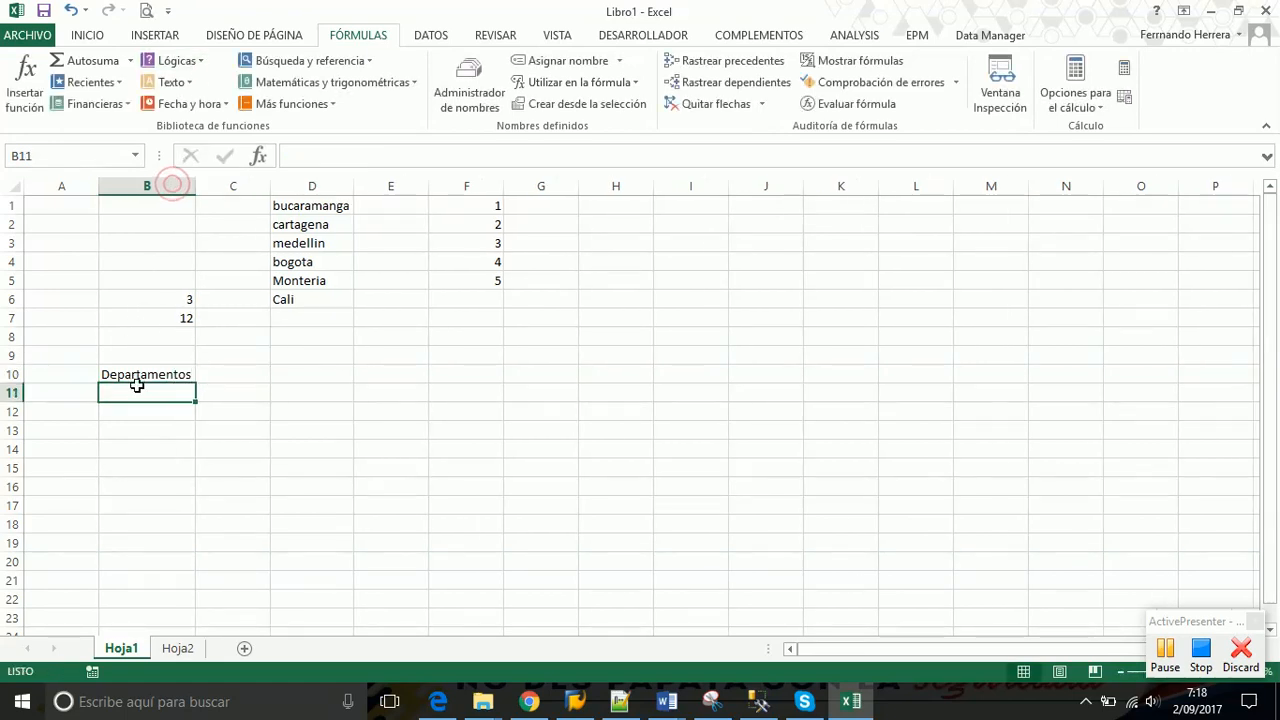
List Bolivar, Santander and Antioquia beneath the heading in B11:B13
{"action": "type", "text": "B"}
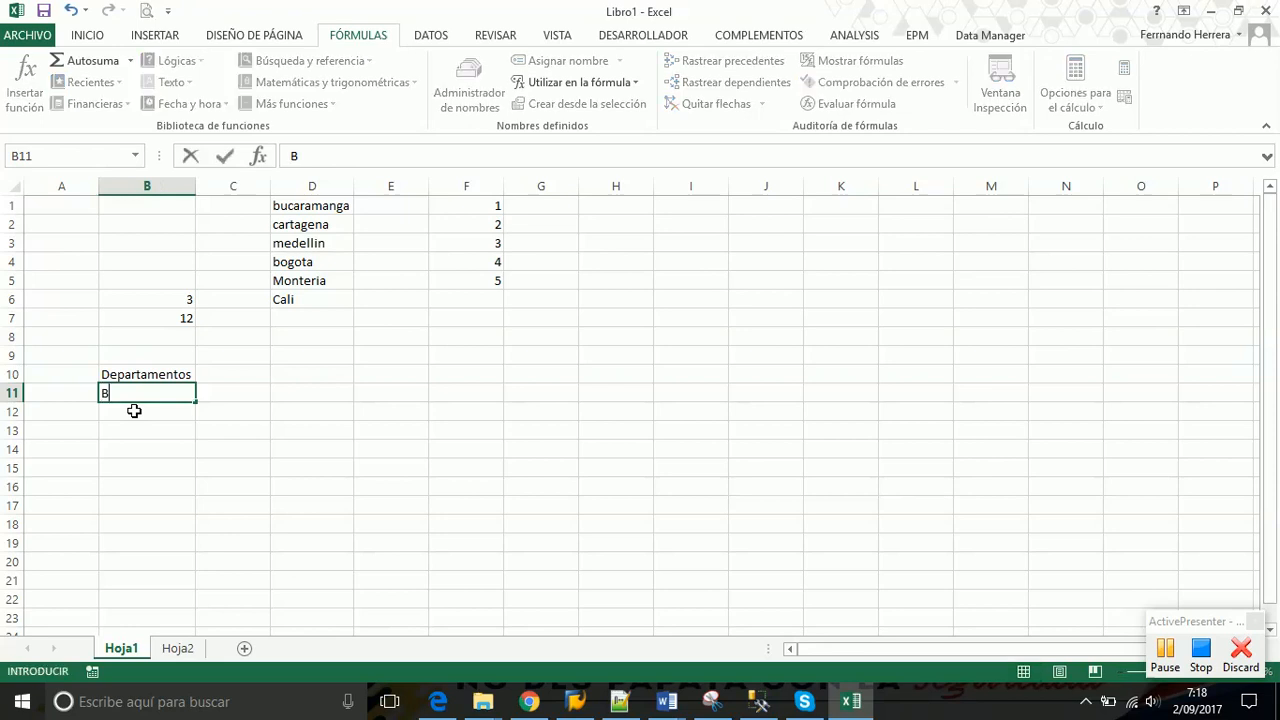
{"action": "type", "text": "olivar"}
{"action": "key", "text": "Return"}
{"action": "type", "text": "Santa"}
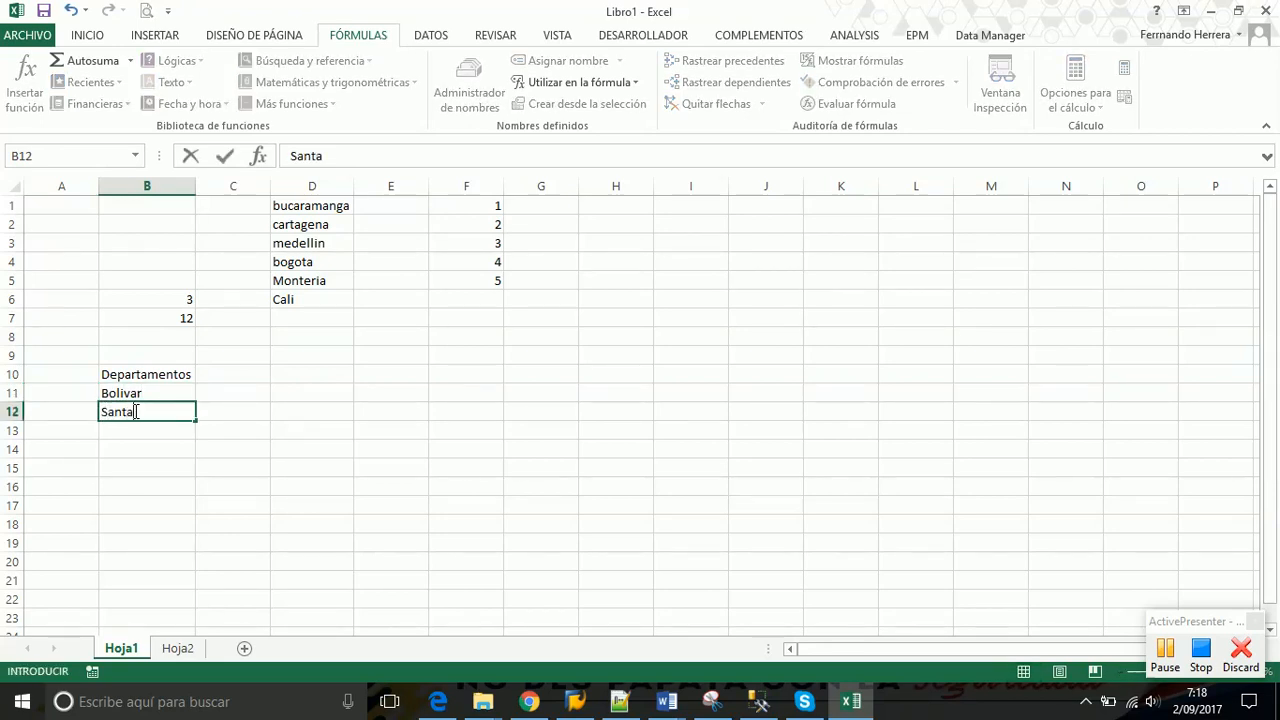
{"action": "type", "text": "nder"}
{"action": "key", "text": "Return"}
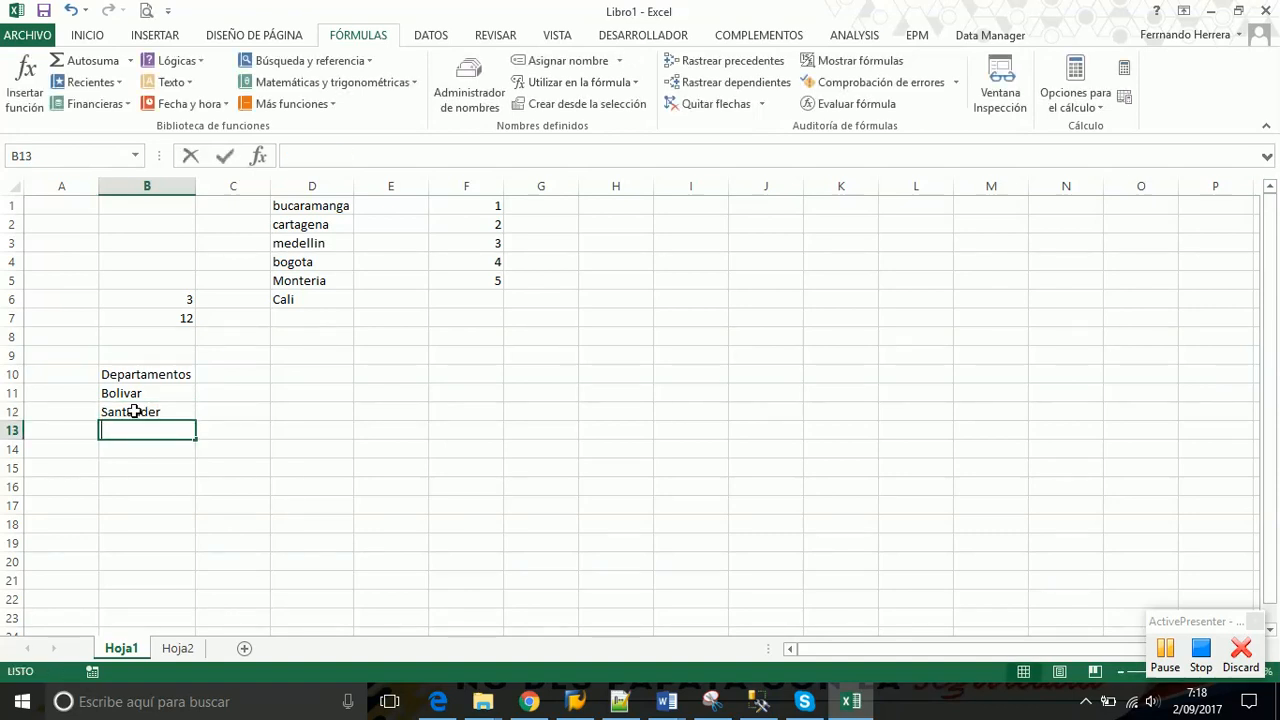
{"action": "type", "text": "Antioquia"}
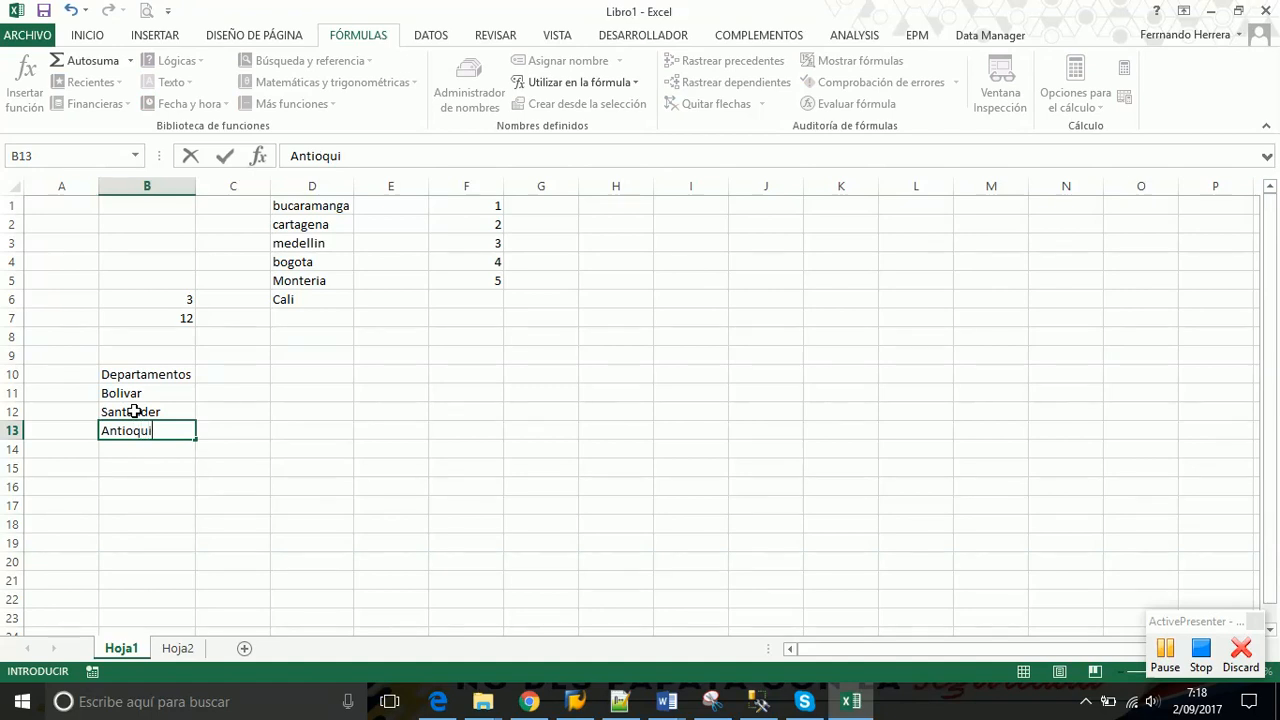
{"action": "key", "text": "Return"}
{"action": "key", "text": "Right"}
{"action": "key", "text": "Left"}
{"action": "key", "text": "Left"}
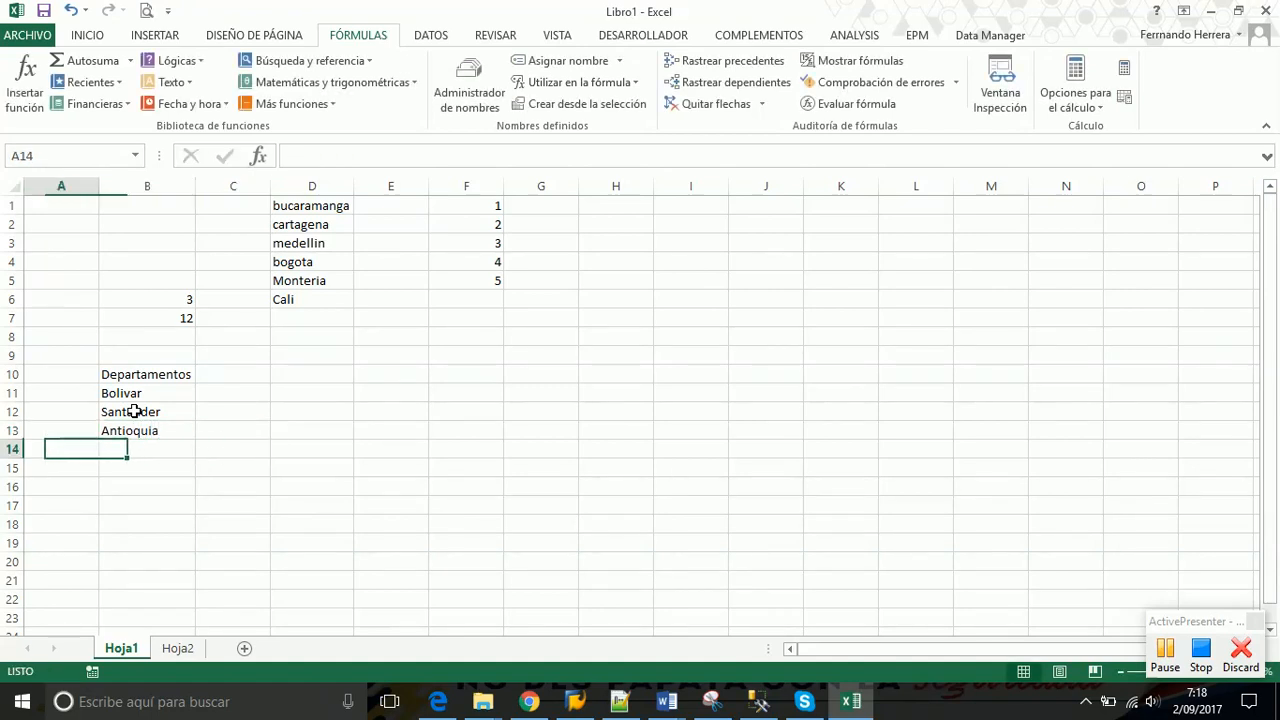
{"action": "key", "text": "Down"}
{"action": "key", "text": "Down"}
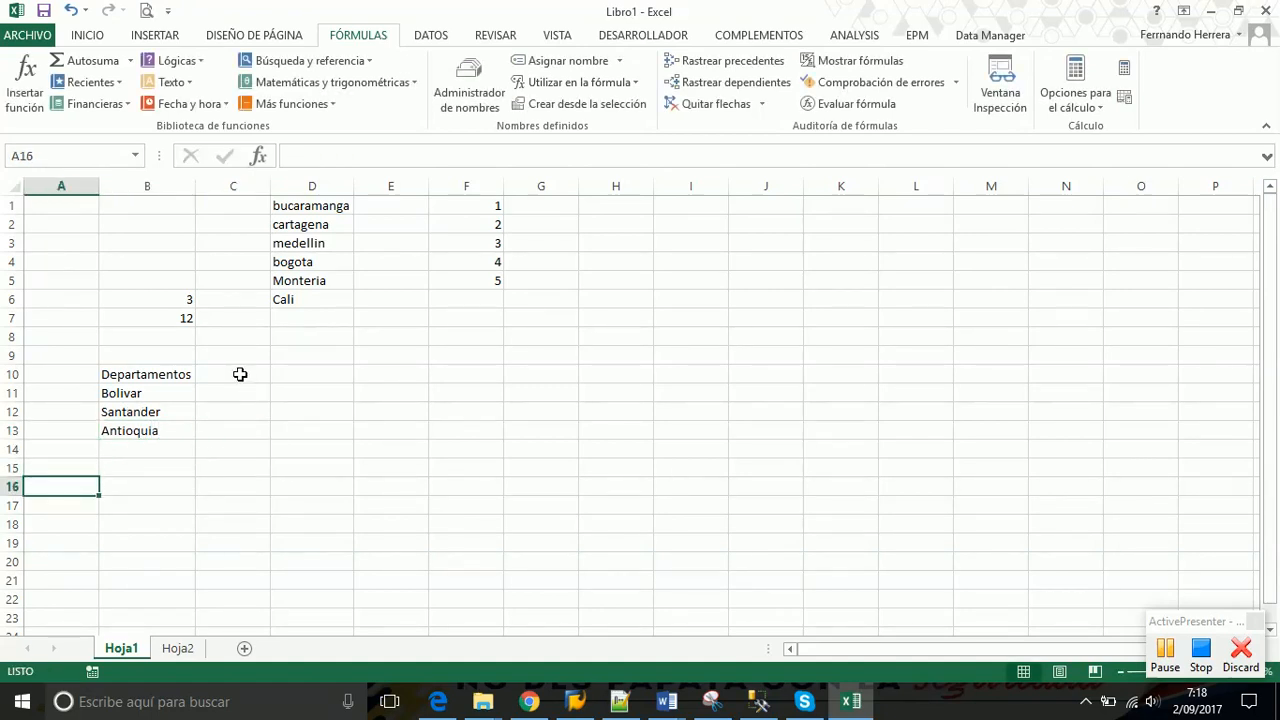
{"action": "left_click", "coordinate": [240, 374]}
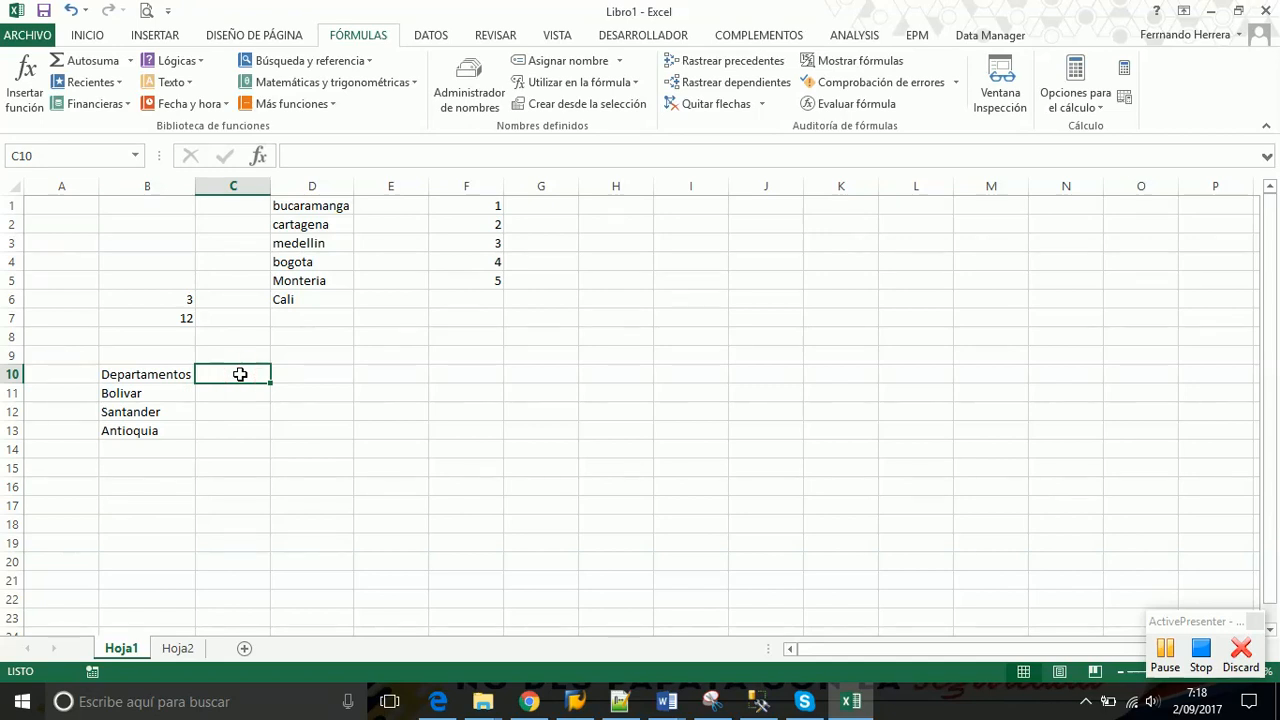
Copy B11:B13 and paste it transposed into C10:E10 as Bolivar, Santander, Antioquia headings
{"action": "left_click_drag", "start_coordinate": [152, 395], "coordinate": [150, 431]}
{"action": "key", "text": "ctrl+c"}
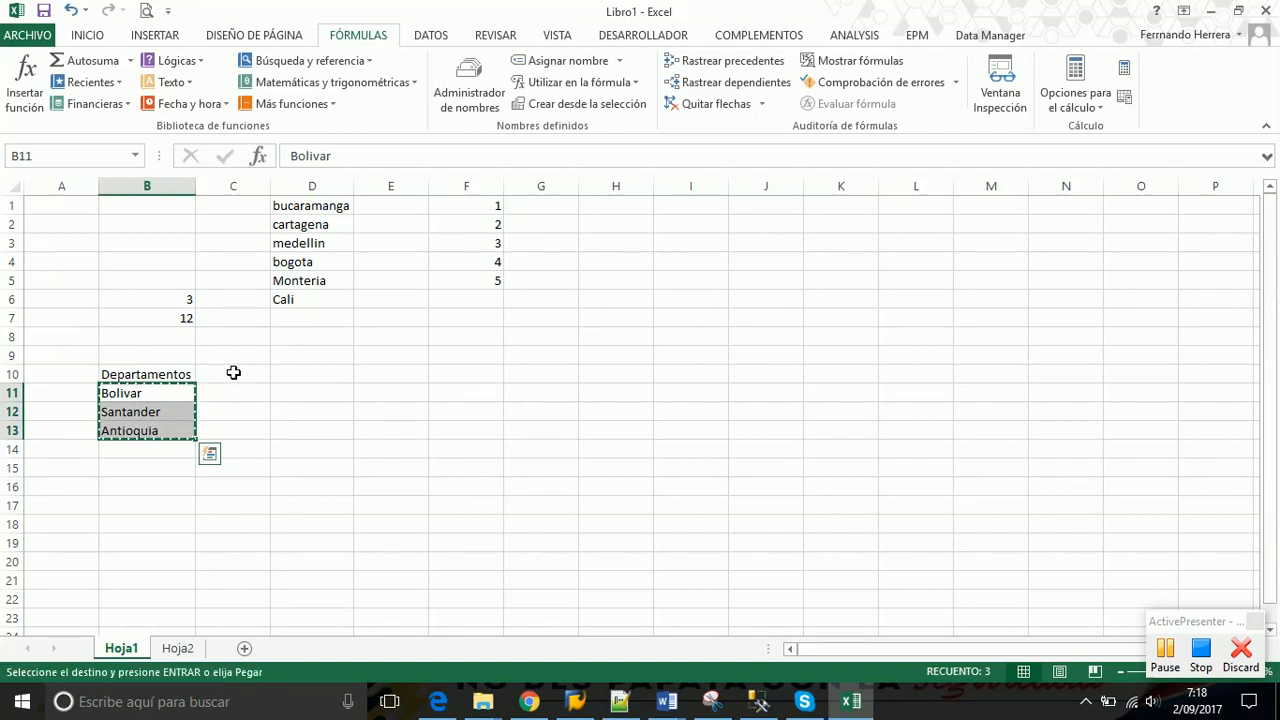
{"action": "left_click", "coordinate": [240, 374]}
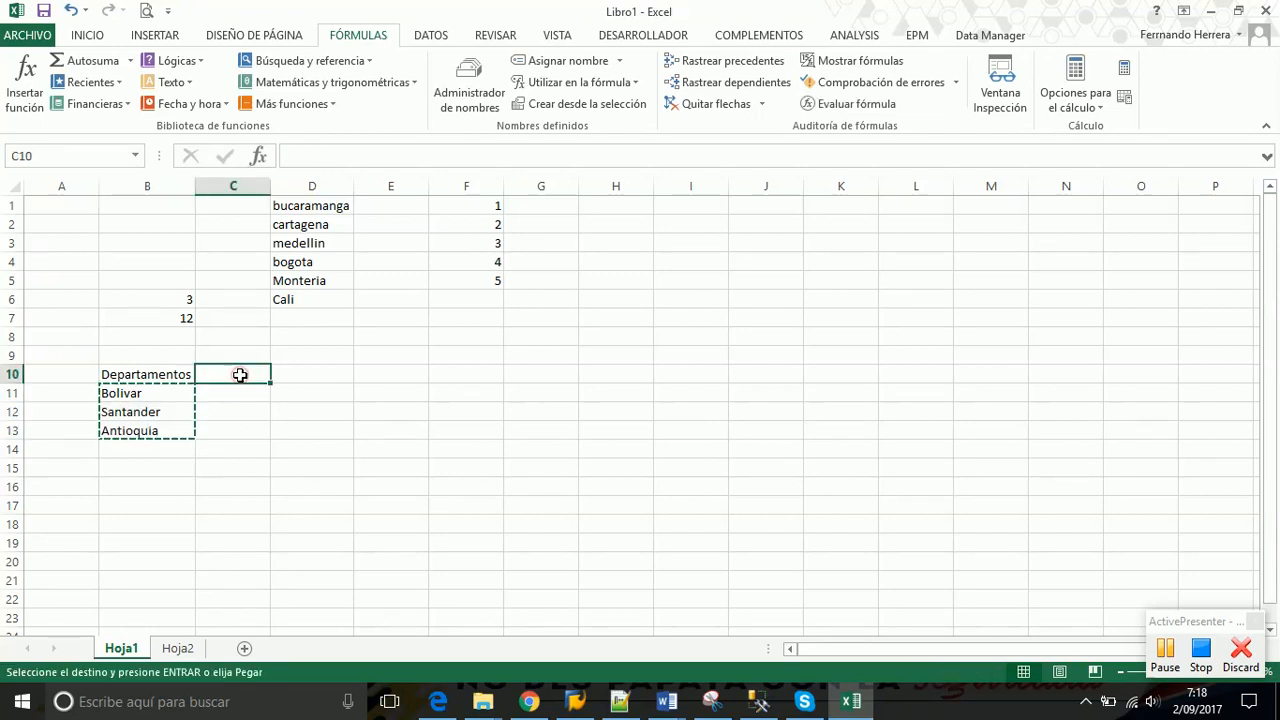
{"action": "left_click", "coordinate": [88, 35]}
{"action": "left_click", "coordinate": [25, 108]}
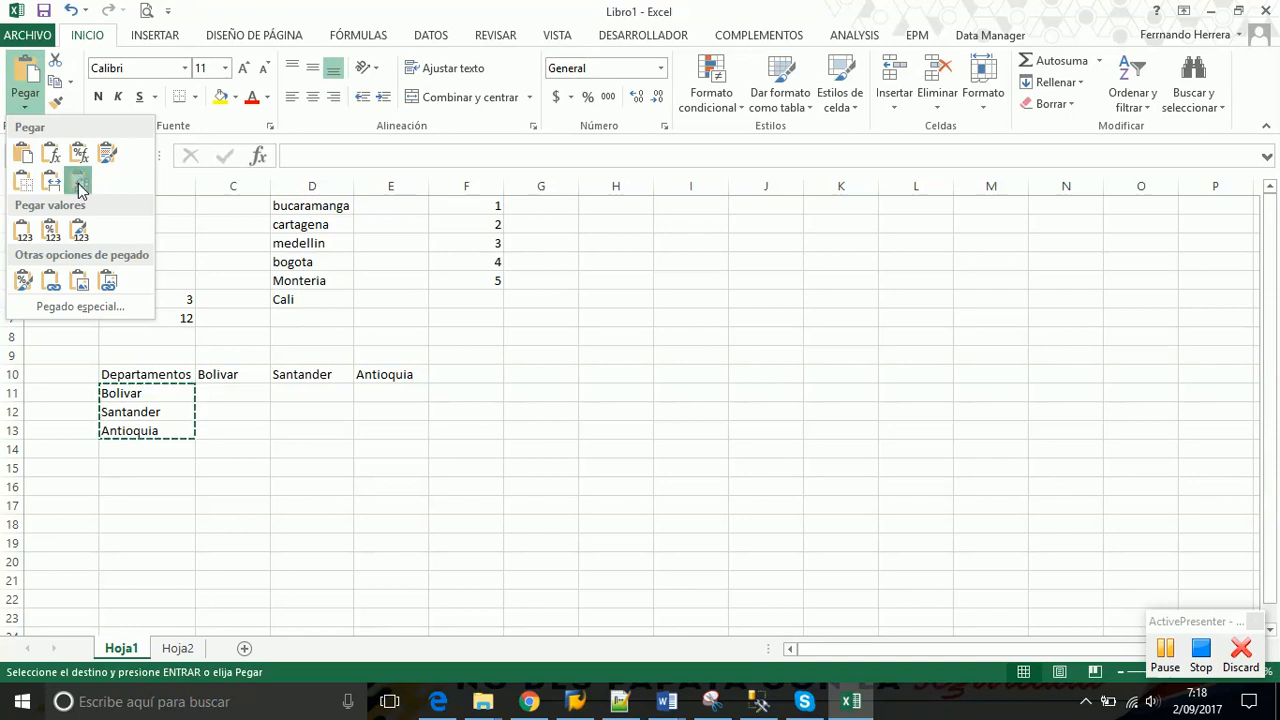
{"action": "left_click", "coordinate": [80, 186]}
{"action": "key", "text": "Escape"}
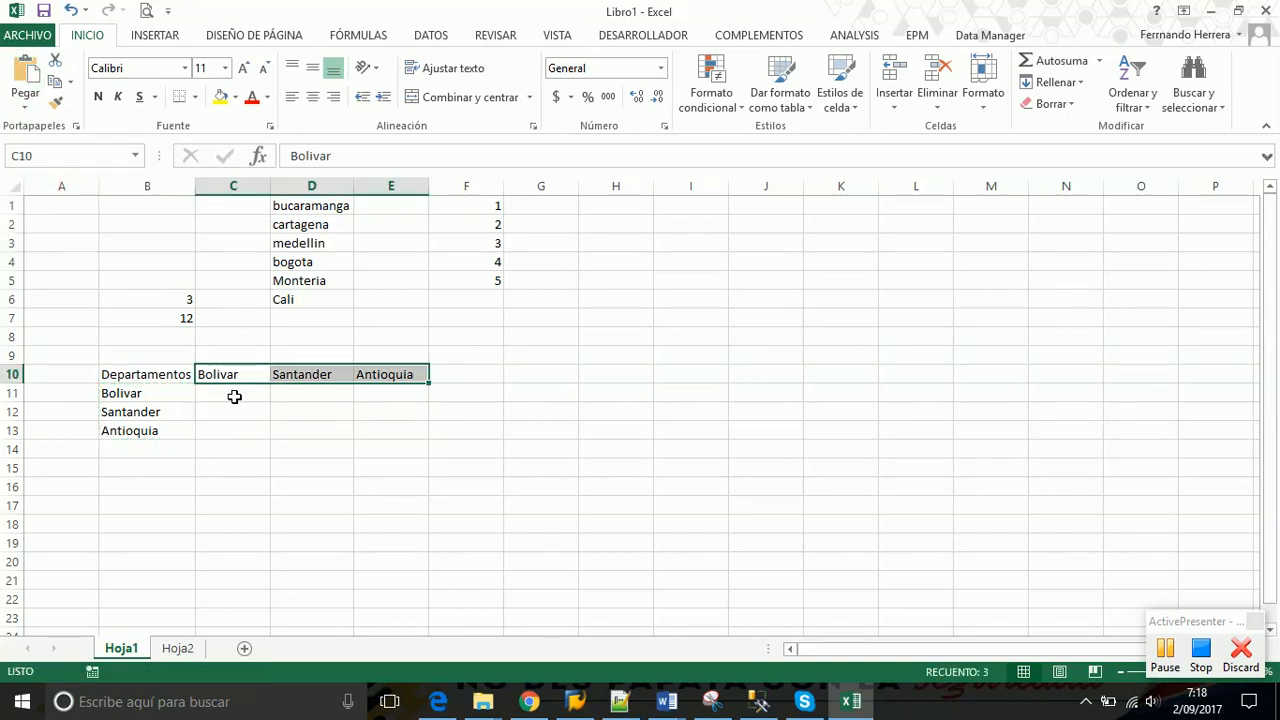
{"action": "left_click", "coordinate": [234, 393]}
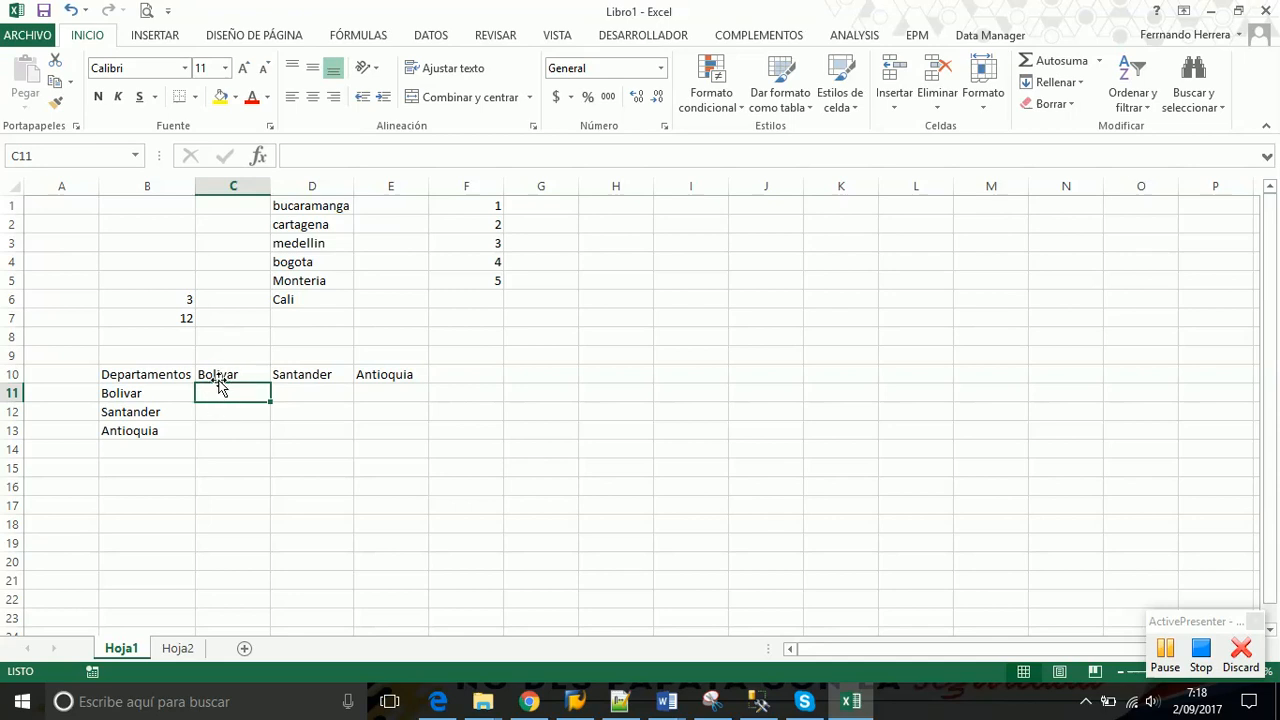
Check the pasted headings Bolivar, Santander and Antioquia in C10:E10
{"action": "left_click", "coordinate": [216, 376]}
{"action": "left_click", "coordinate": [300, 376]}
{"action": "left_click", "coordinate": [388, 378]}
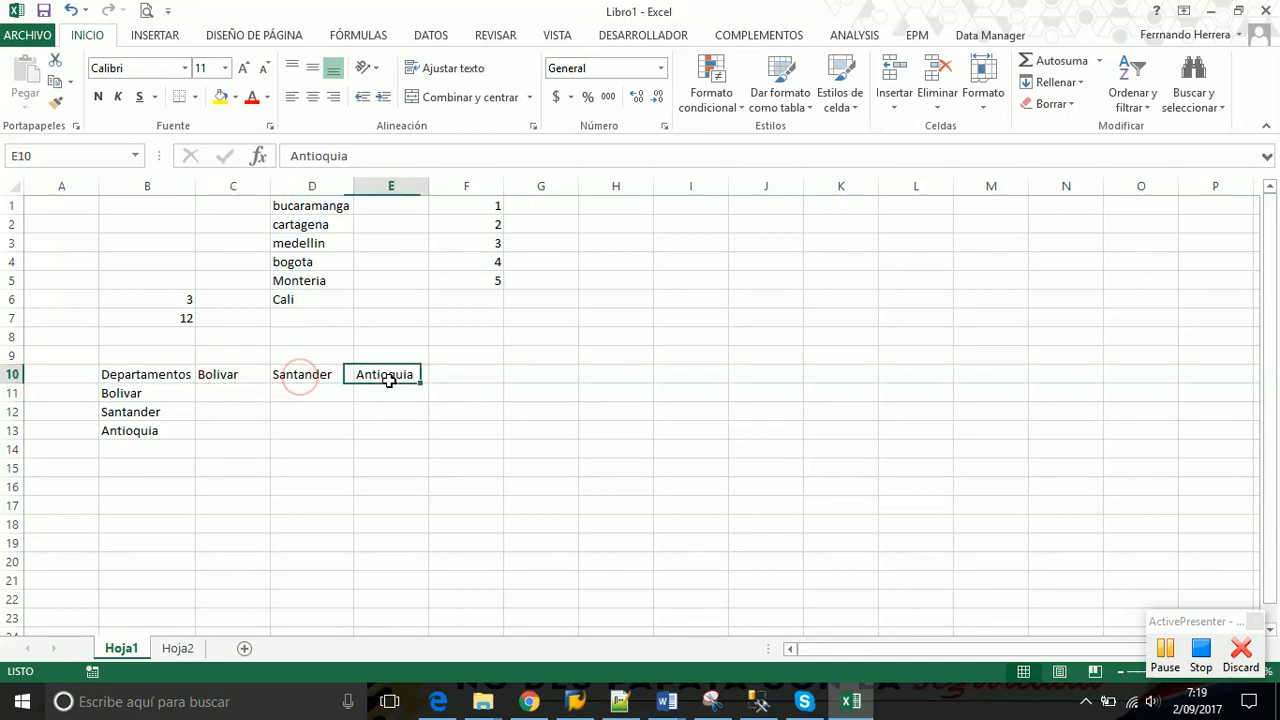
{"action": "left_click", "coordinate": [233, 375]}
{"action": "left_click", "coordinate": [227, 395]}
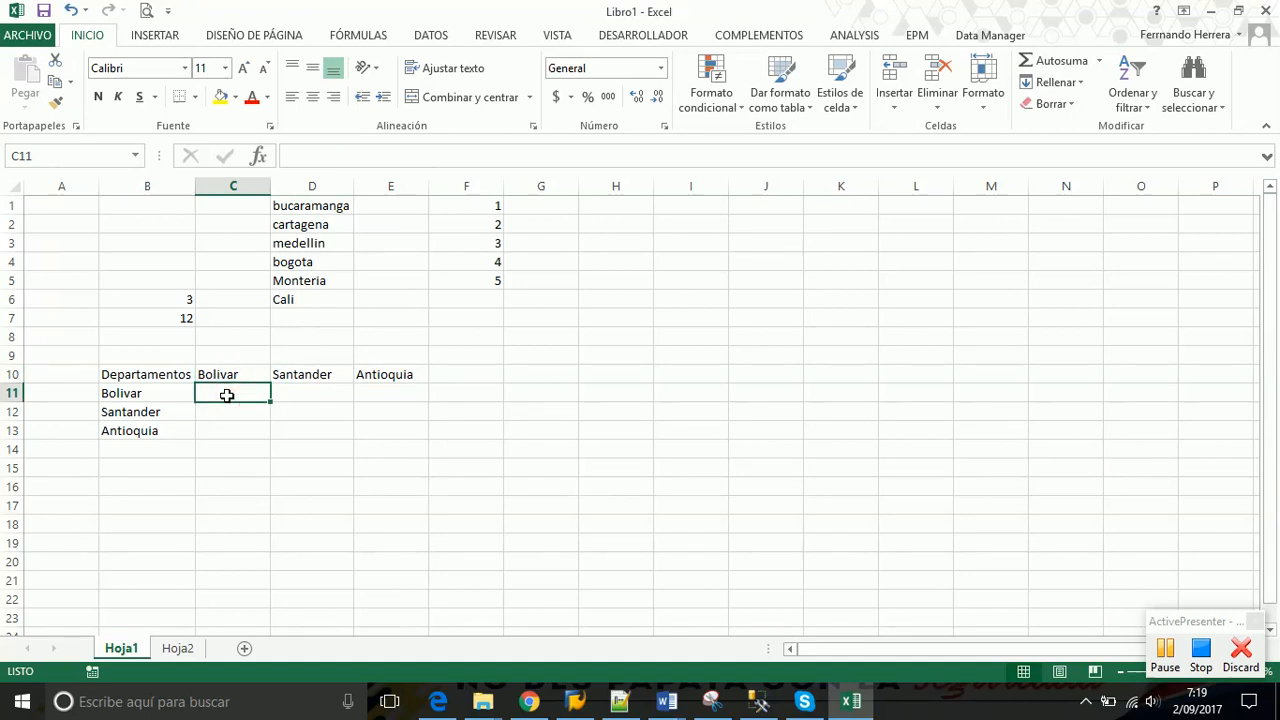
Enter Achi, Cartagena, Turbaco, Arjona and Carmen de Bolivar in C11:C15 and autofit column C
{"action": "type", "text": "Achi"}
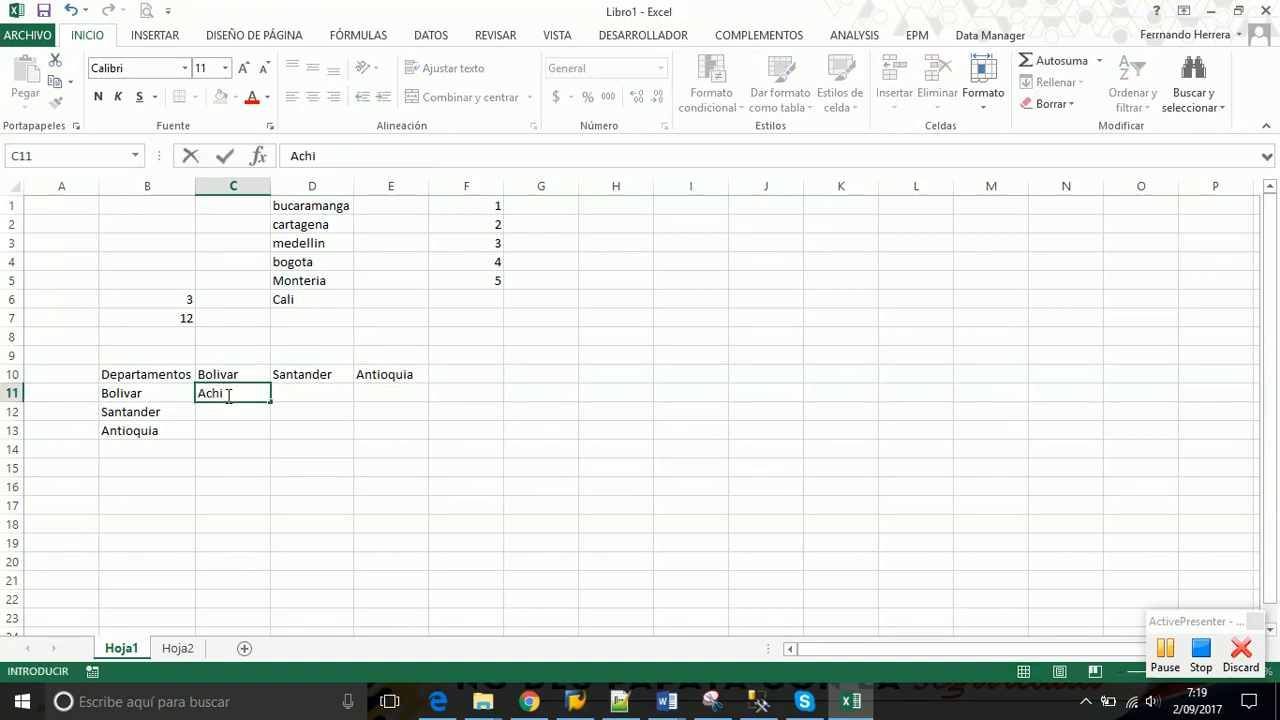
{"action": "key", "text": "Return"}
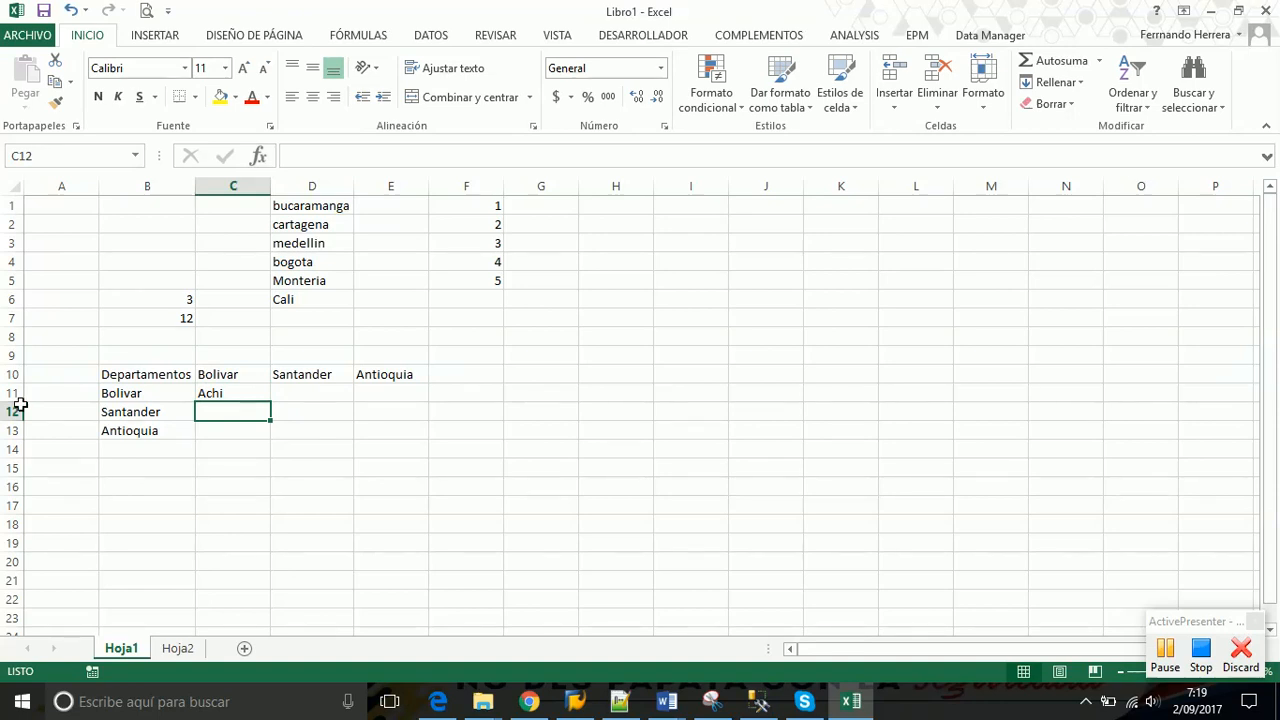
{"action": "type", "text": "Cartagena"}
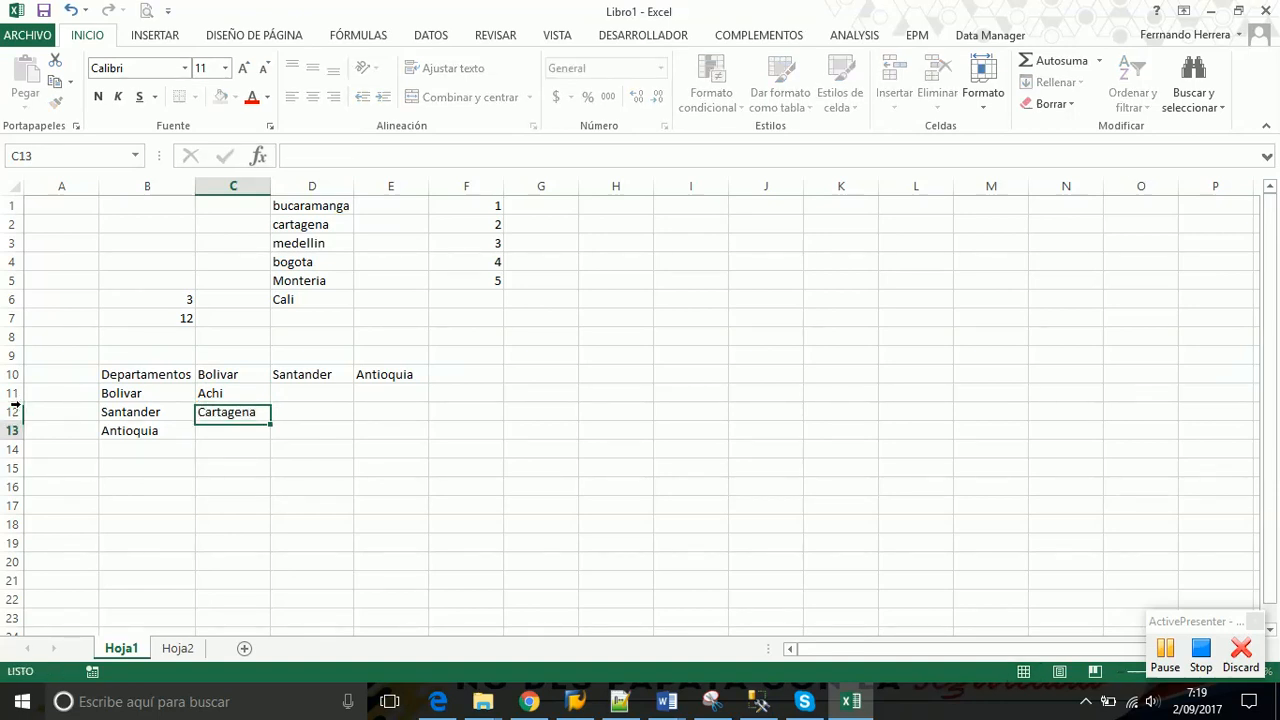
{"action": "key", "text": "Return"}
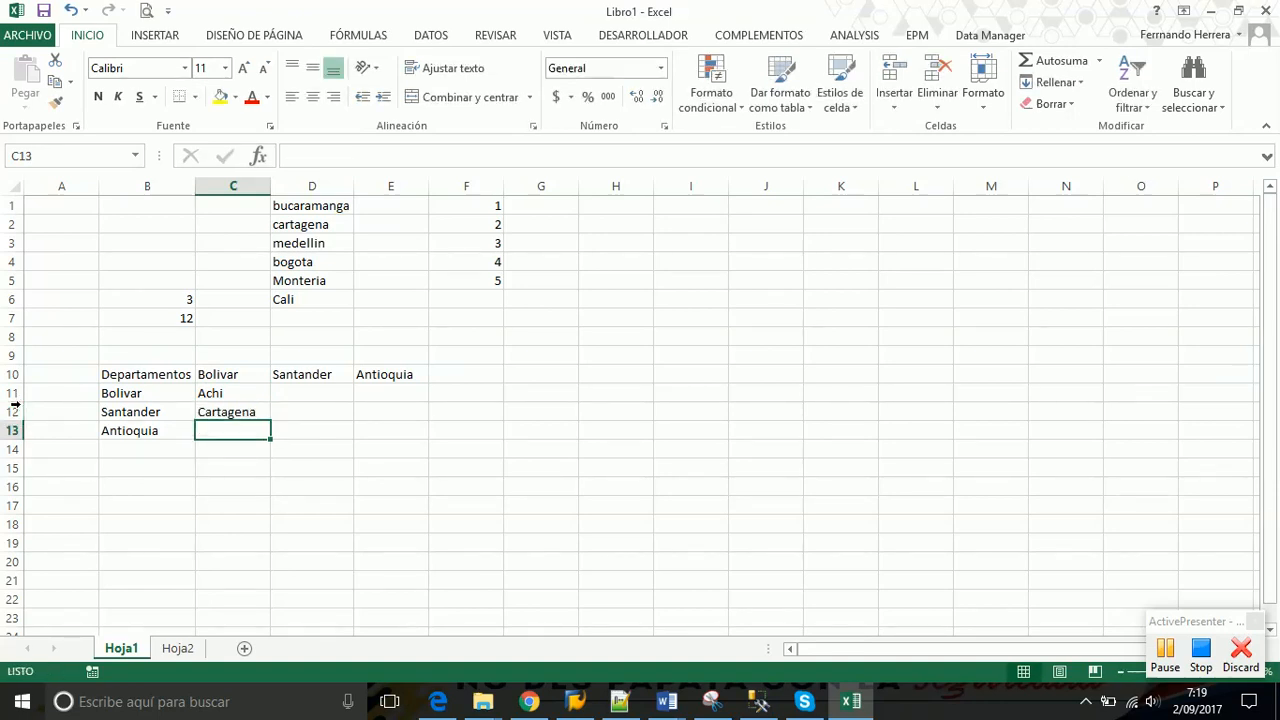
{"action": "type", "text": "Turbaco"}
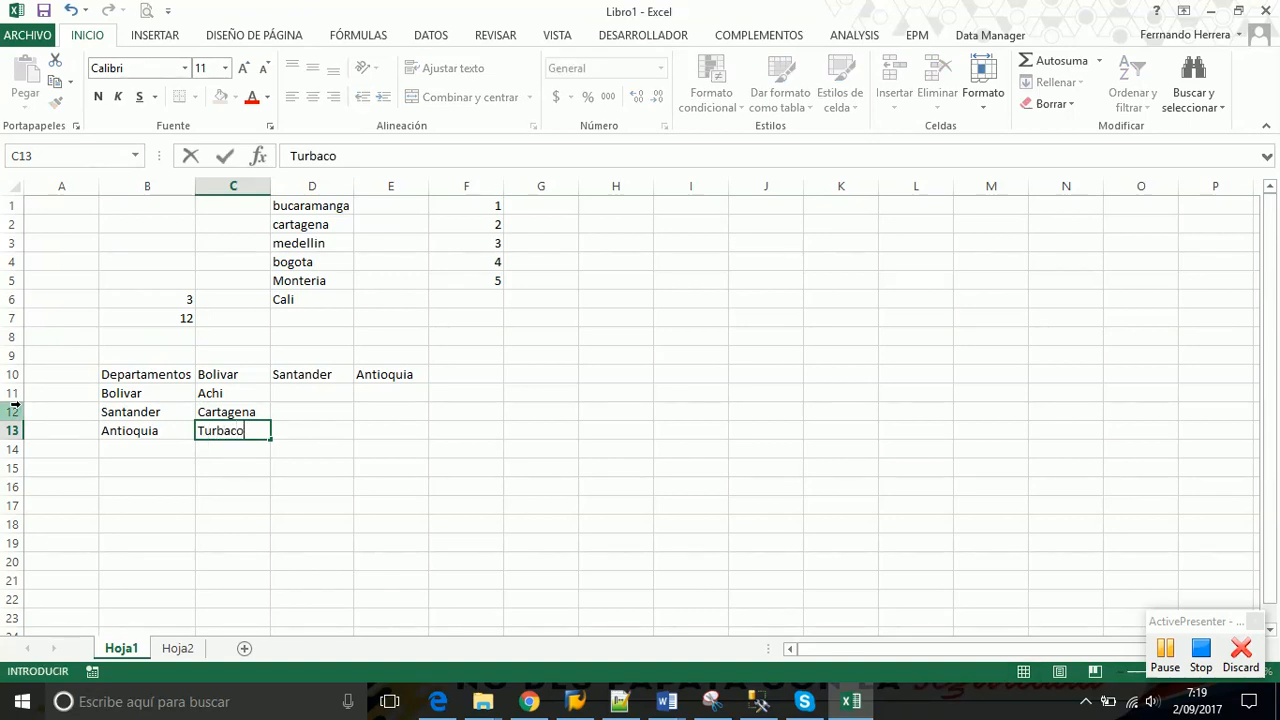
{"action": "key", "text": "Return"}
{"action": "type", "text": "Aj"}
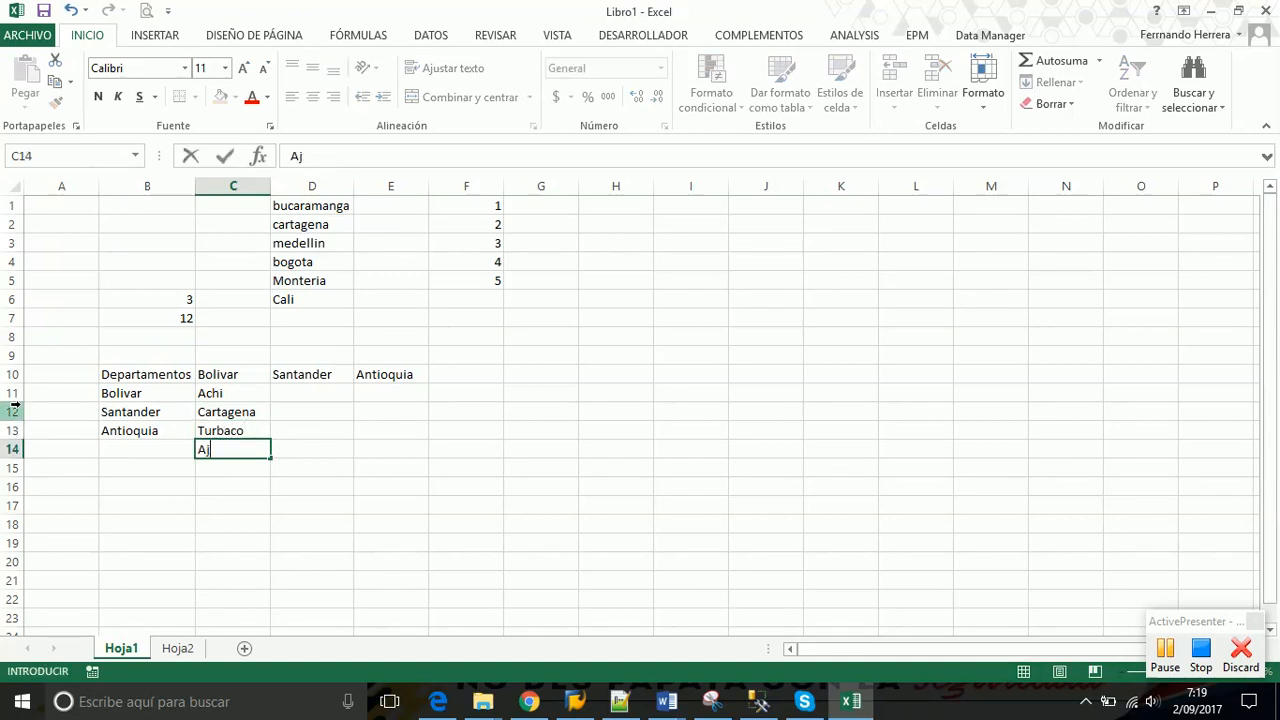
{"action": "type", "text": "jona"}
{"action": "key", "text": "Return"}
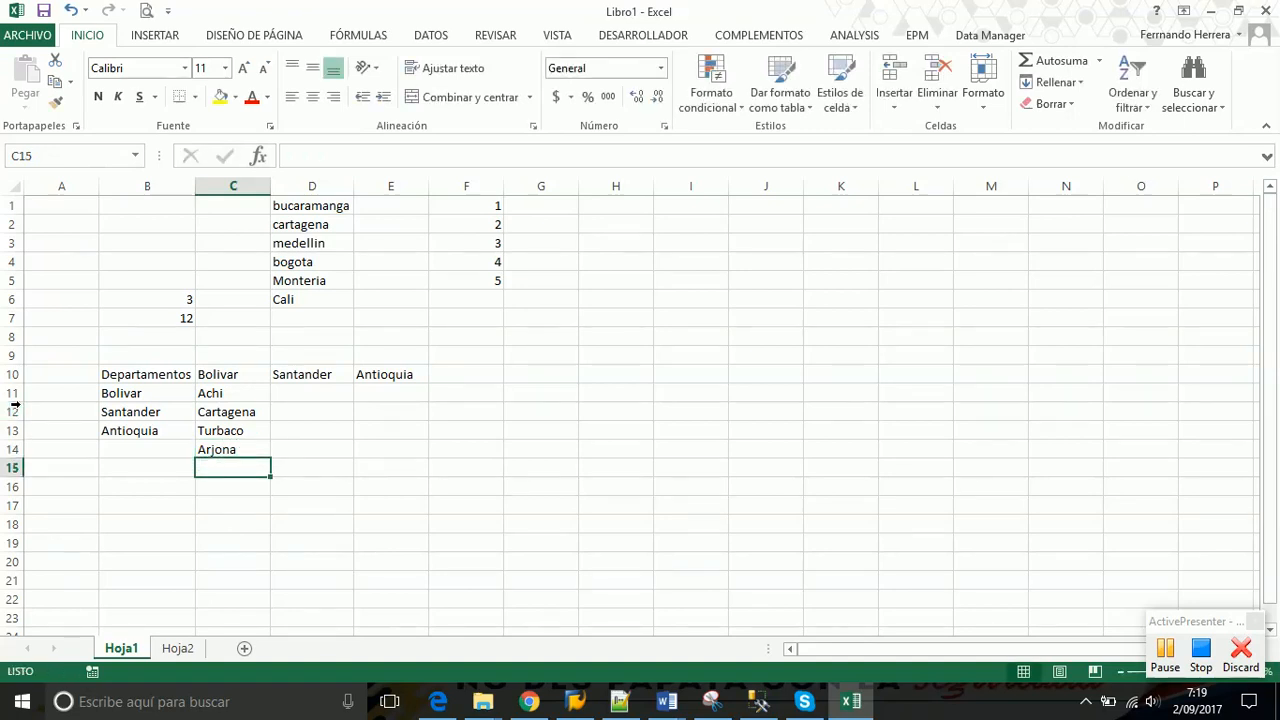
{"action": "type", "text": "Carmen de"}
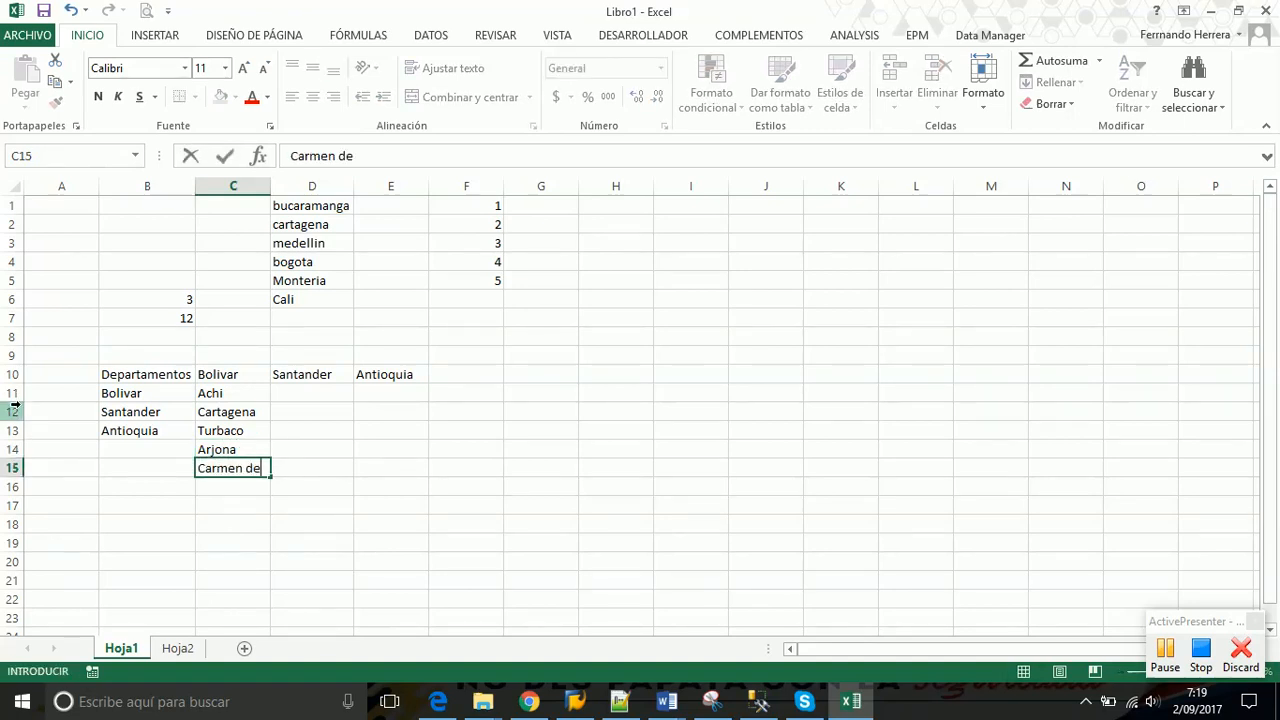
{"action": "type", "text": " Bolivaer"}
{"action": "type", "text": "r"}
{"action": "key", "text": "Return"}
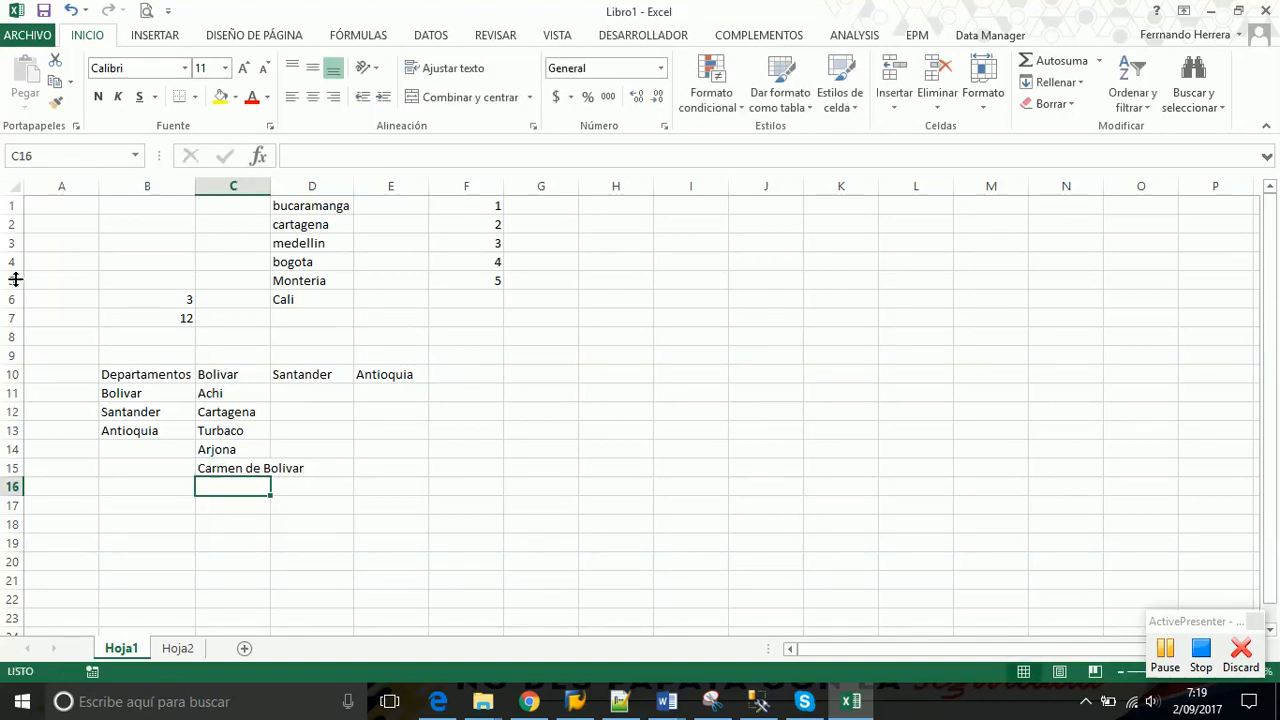
{"action": "double_click", "coordinate": [275, 180]}
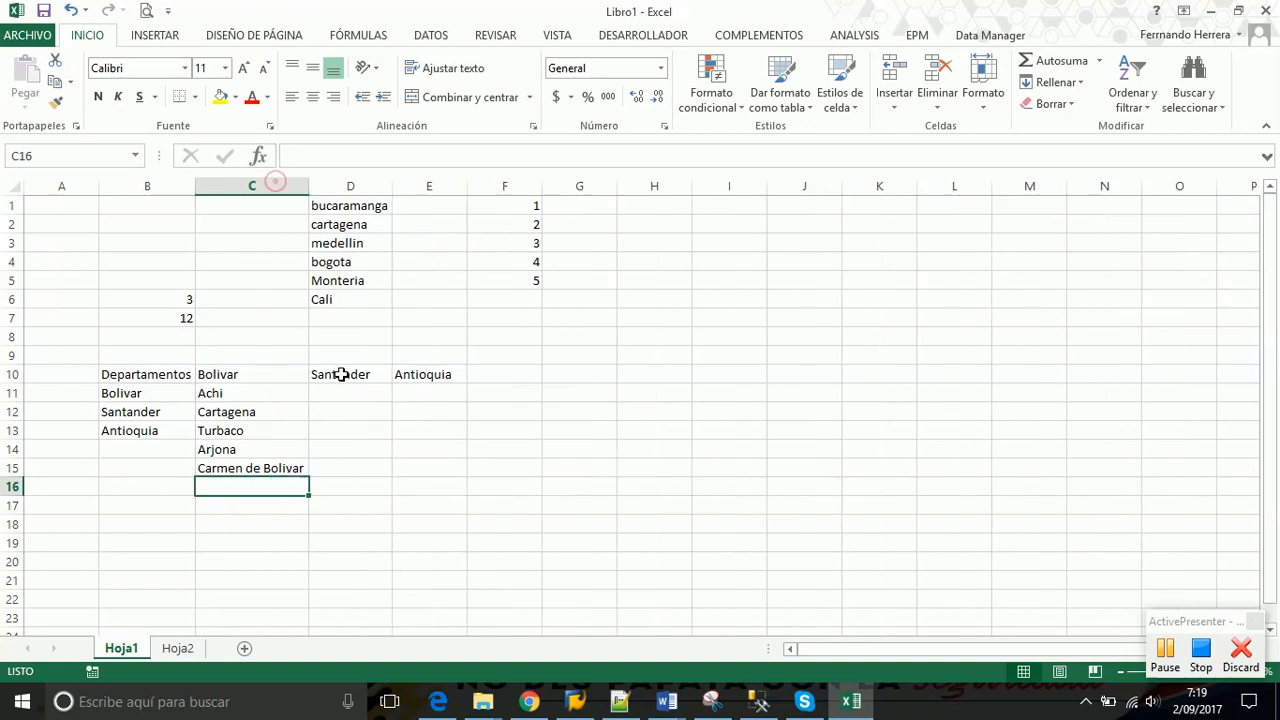
Enter Bucaramanga, Rio Negro and Florida Blanca in D11:D13
{"action": "left_click", "coordinate": [347, 394]}
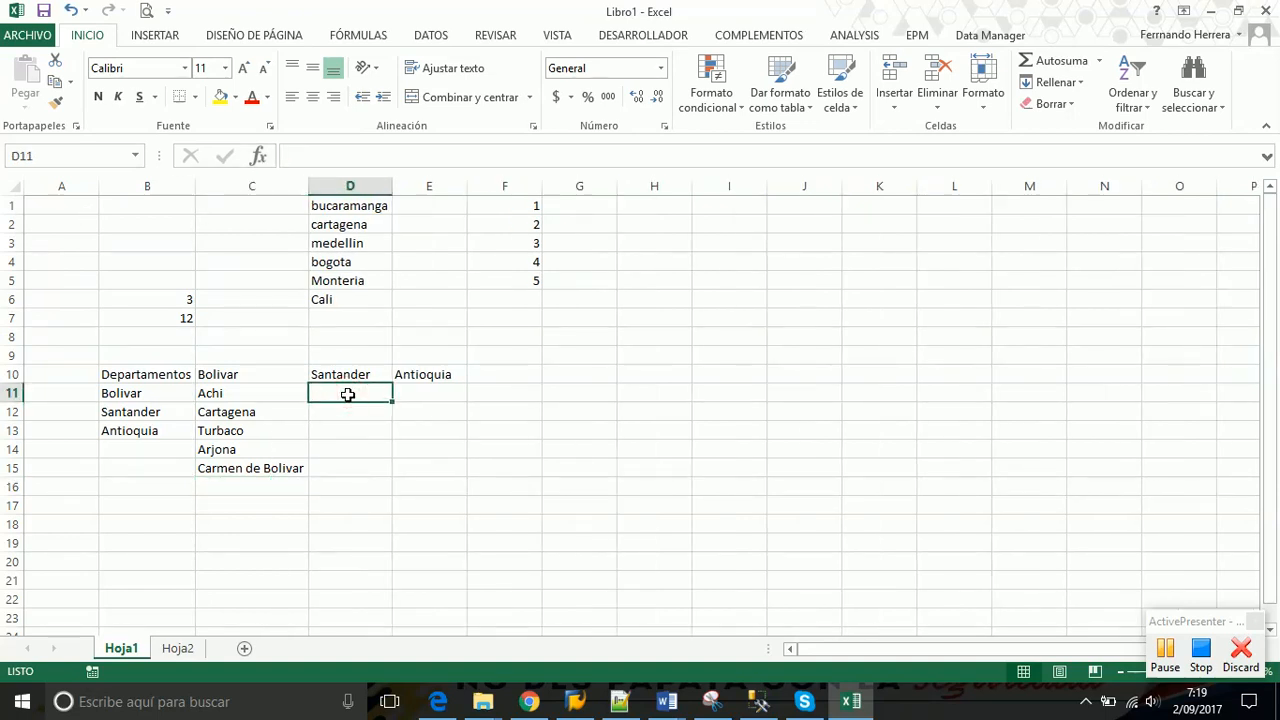
{"action": "type", "text": "Bucar"}
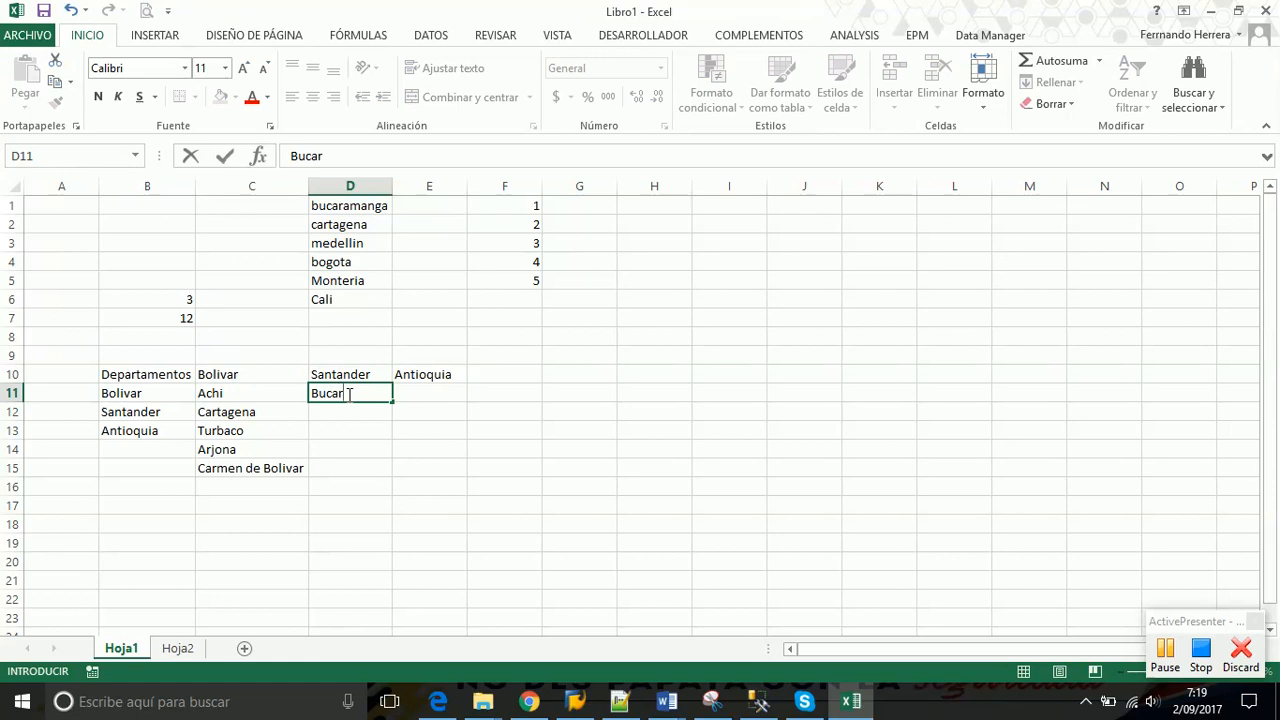
{"action": "type", "text": "amanga"}
{"action": "key", "text": "Return"}
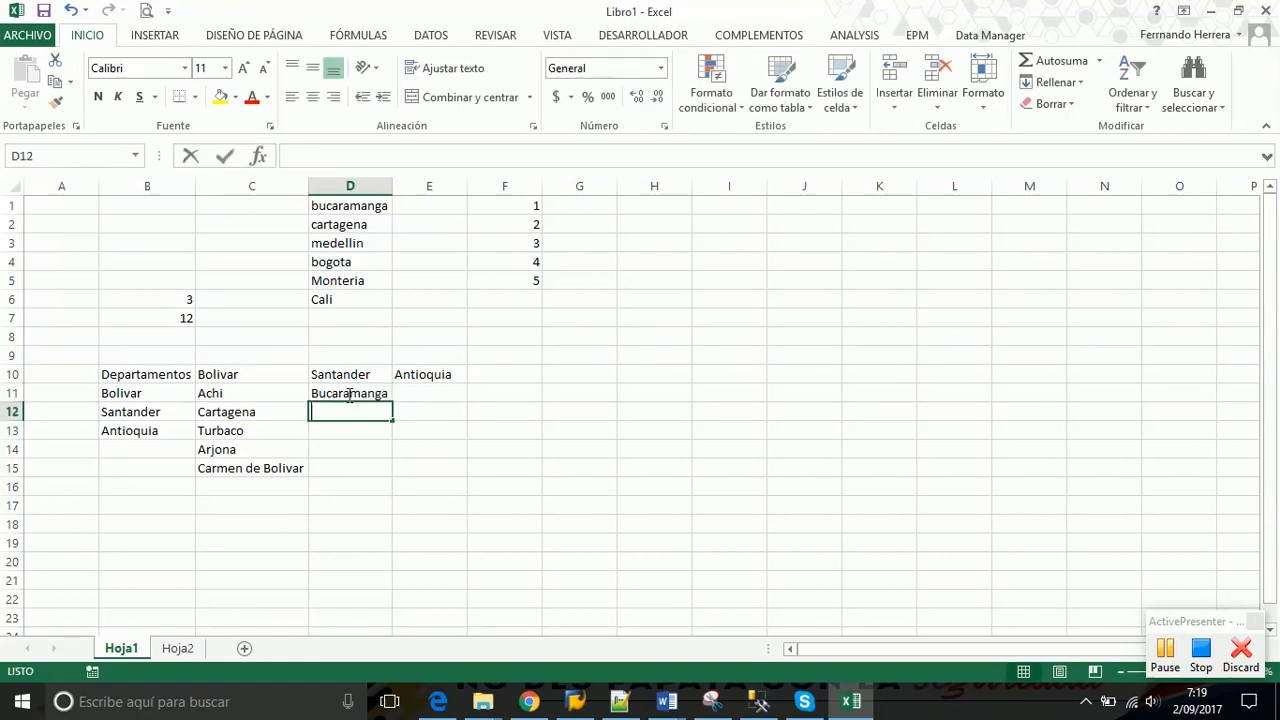
{"action": "type", "text": "Rio N"}
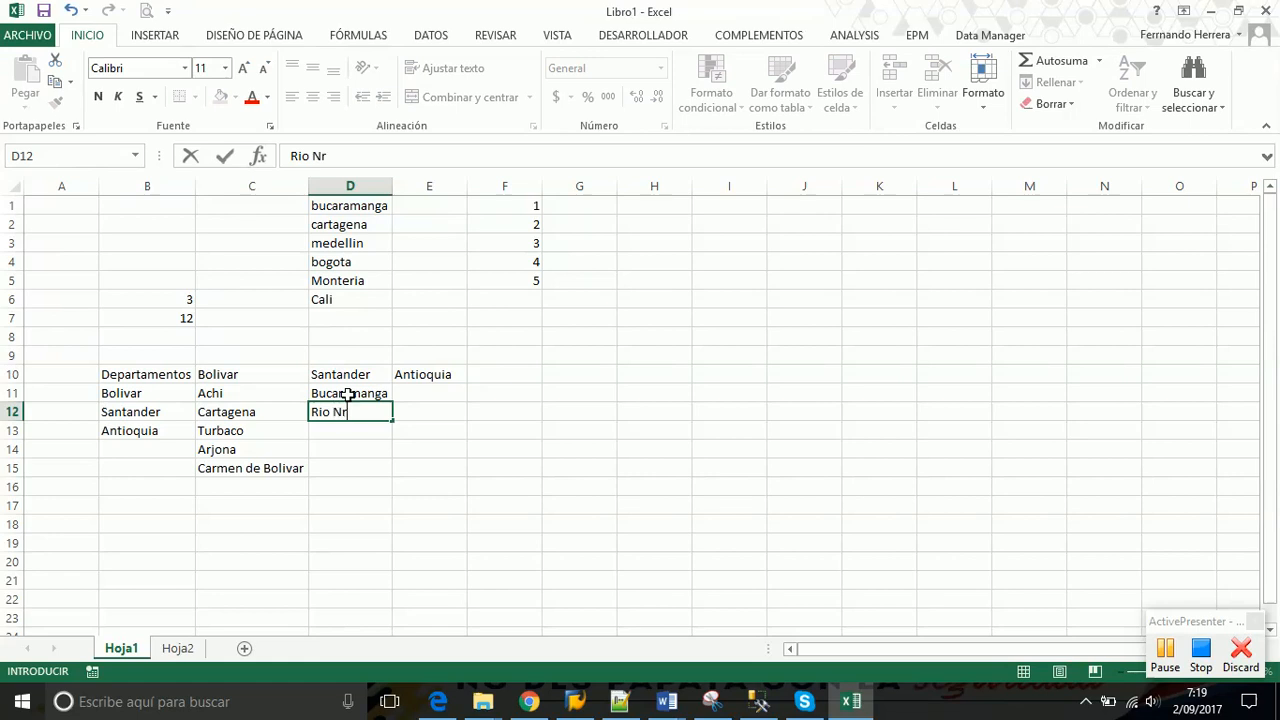
{"action": "type", "text": "egro"}
{"action": "key", "text": "Return"}
{"action": "type", "text": "Flo"}
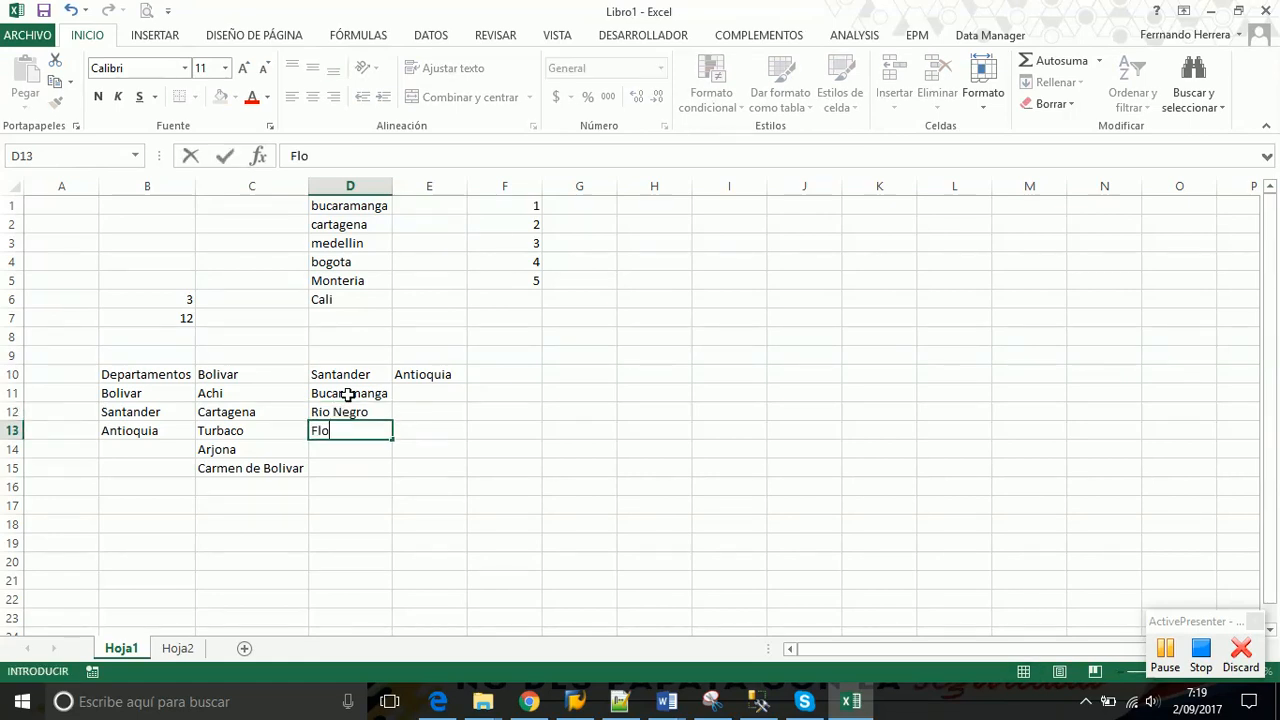
{"action": "type", "text": "rida Blanca"}
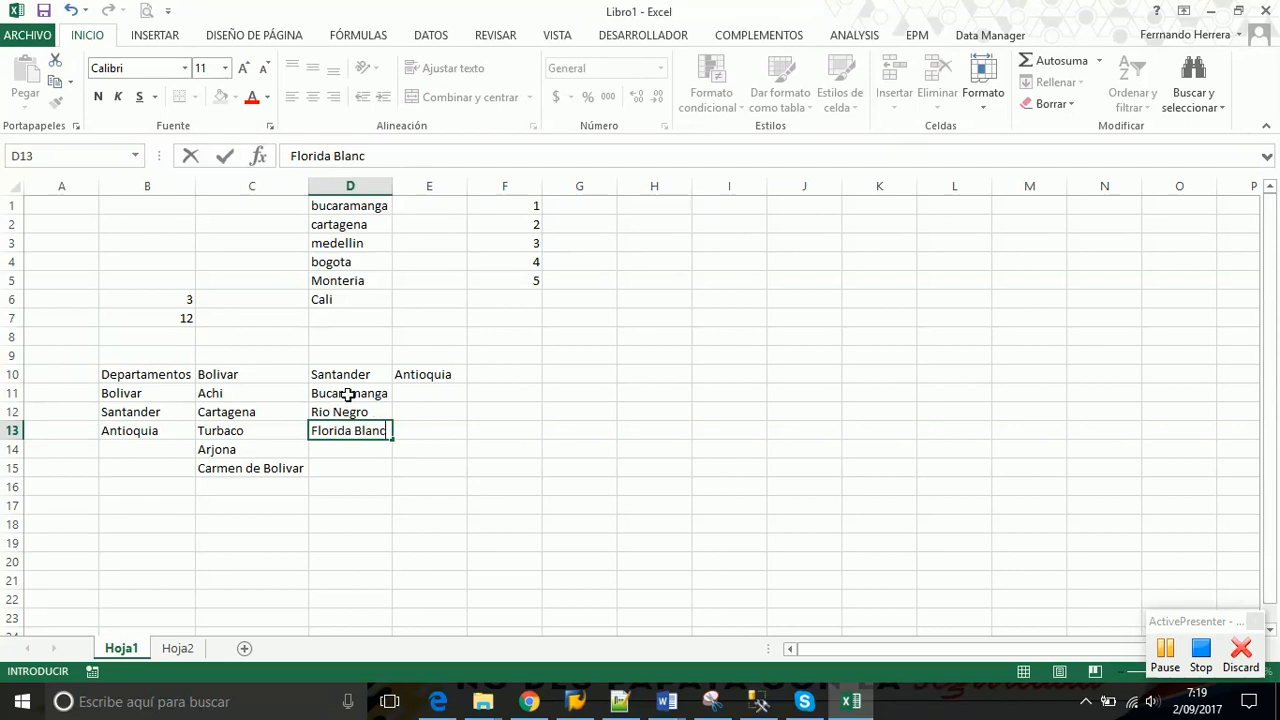
{"action": "key", "text": "Return"}
Add Piedecuesta, Sangil and Socorro in D14:D16
{"action": "type", "text": "Piede"}
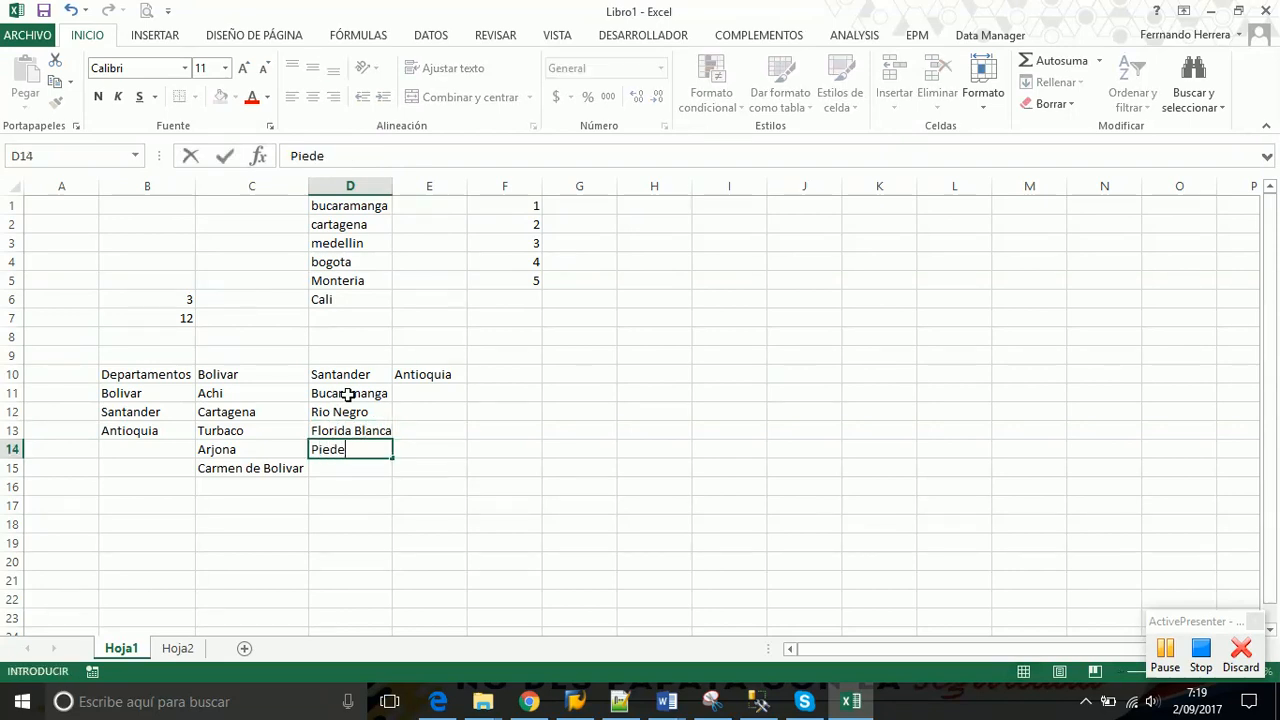
{"action": "type", "text": "cuesta"}
{"action": "key", "text": "Return"}
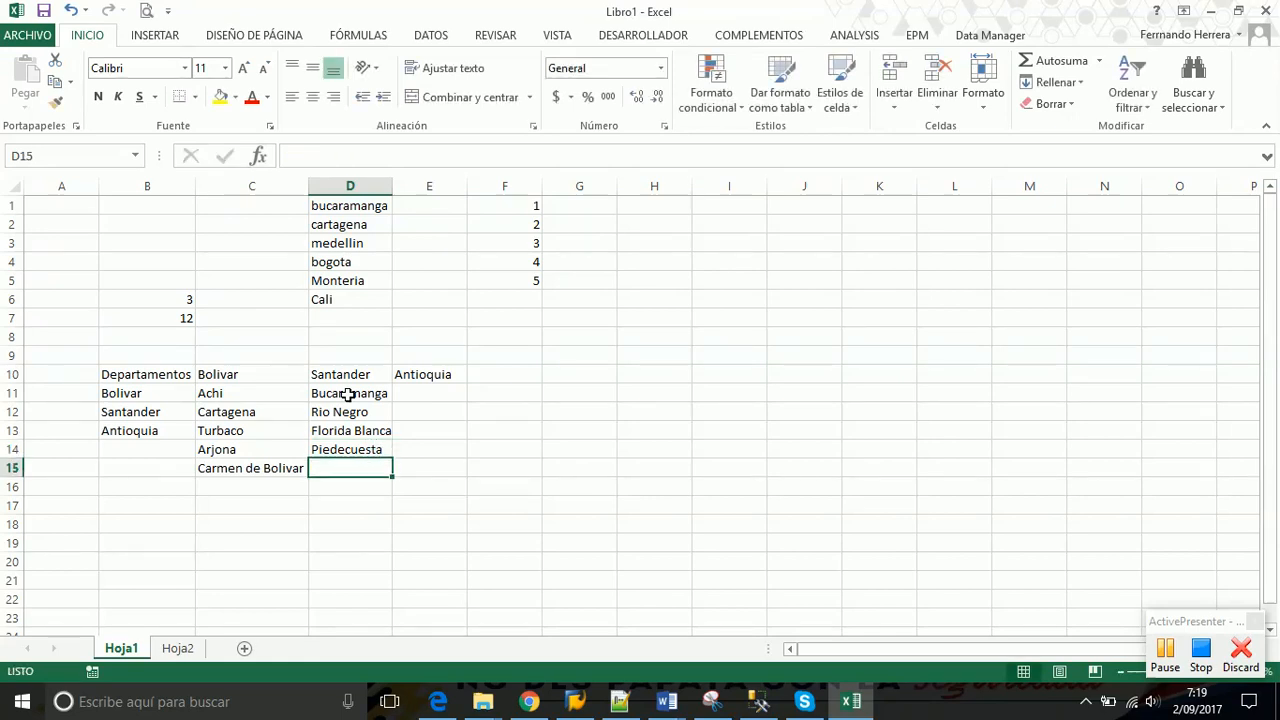
{"action": "type", "text": "Sangil"}
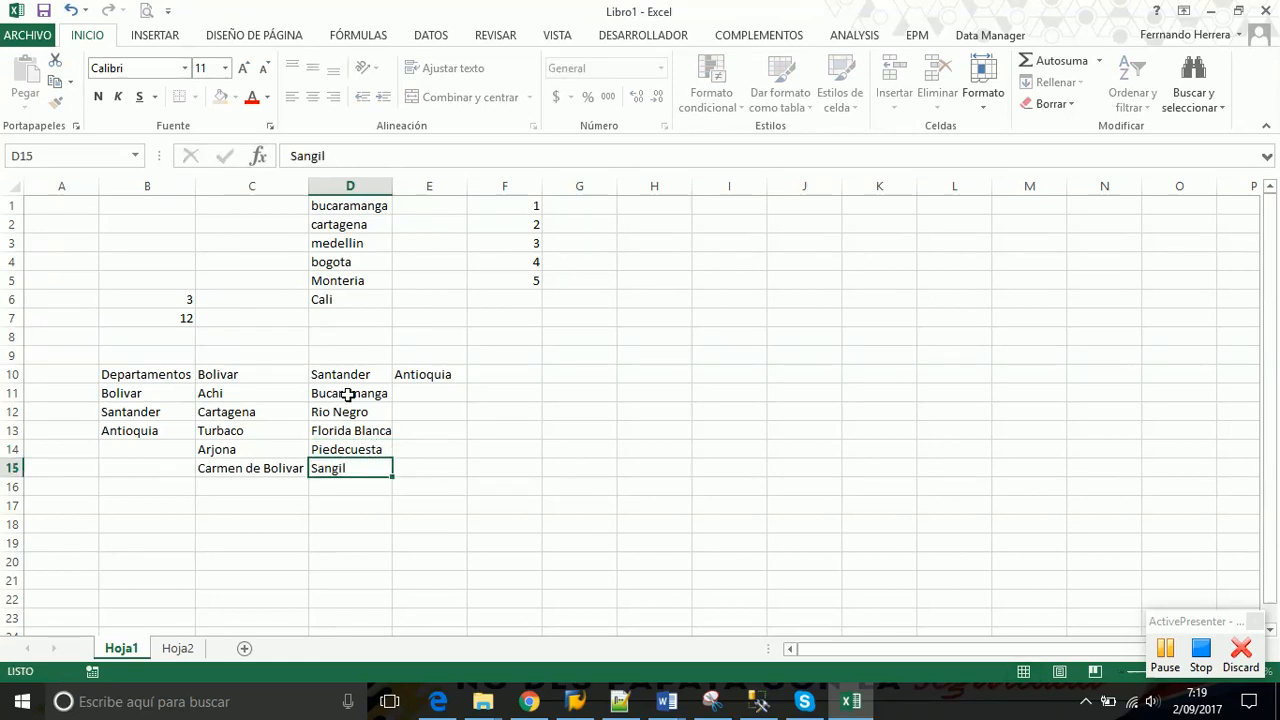
{"action": "key", "text": "Return"}
{"action": "type", "text": "Socio"}
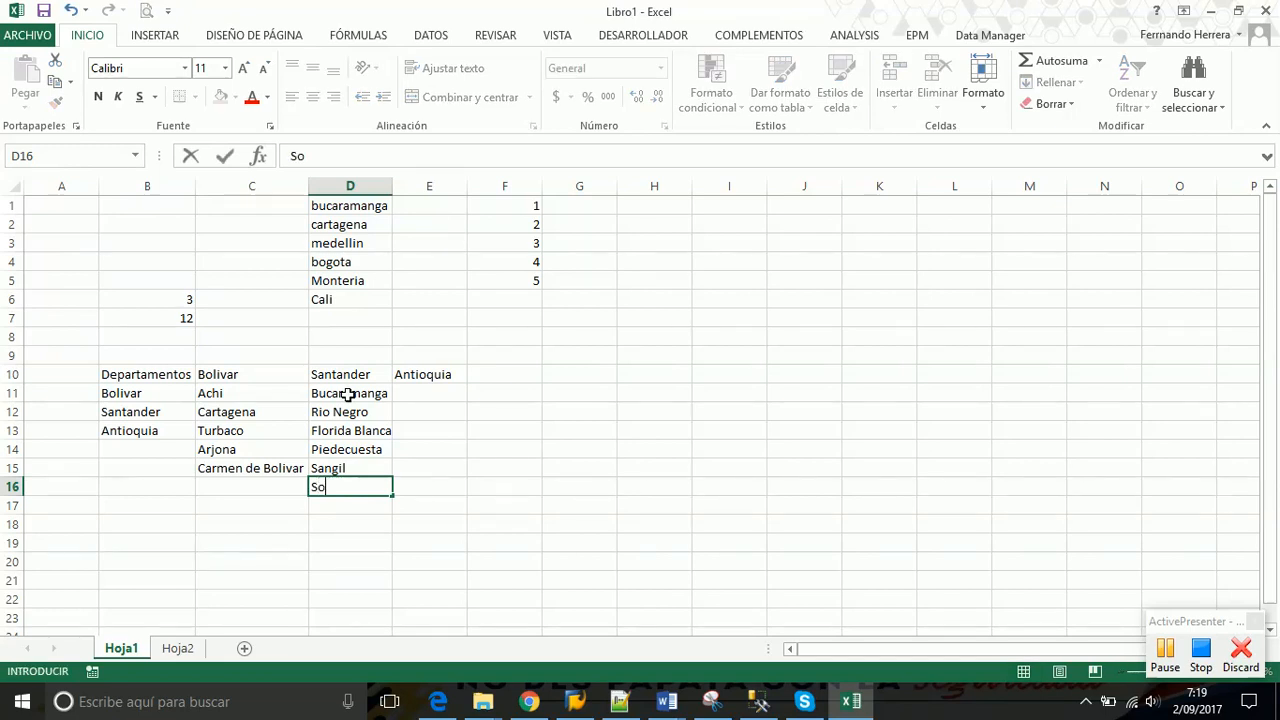
{"action": "key", "text": "BackSpace"}
{"action": "key", "text": "BackSpace"}
{"action": "type", "text": "orro"}
{"action": "key", "text": "Return"}
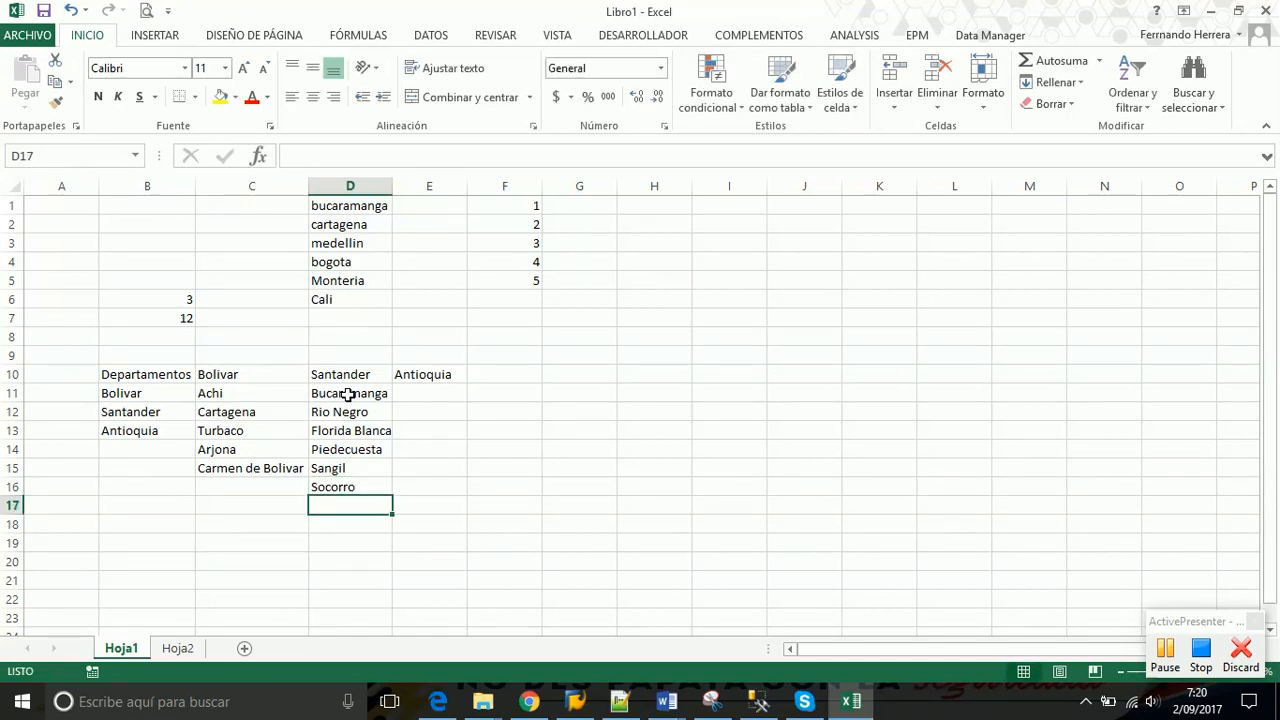
{"action": "key", "text": "Up"}
{"action": "key", "text": "Up"}
{"action": "key", "text": "Up"}
{"action": "key", "text": "Up"}
{"action": "key", "text": "Up"}
{"action": "key", "text": "Up"}
Enter Santa rosa de ossos and Madellin in E11:E12, autofitting column E
{"action": "key", "text": "Right"}
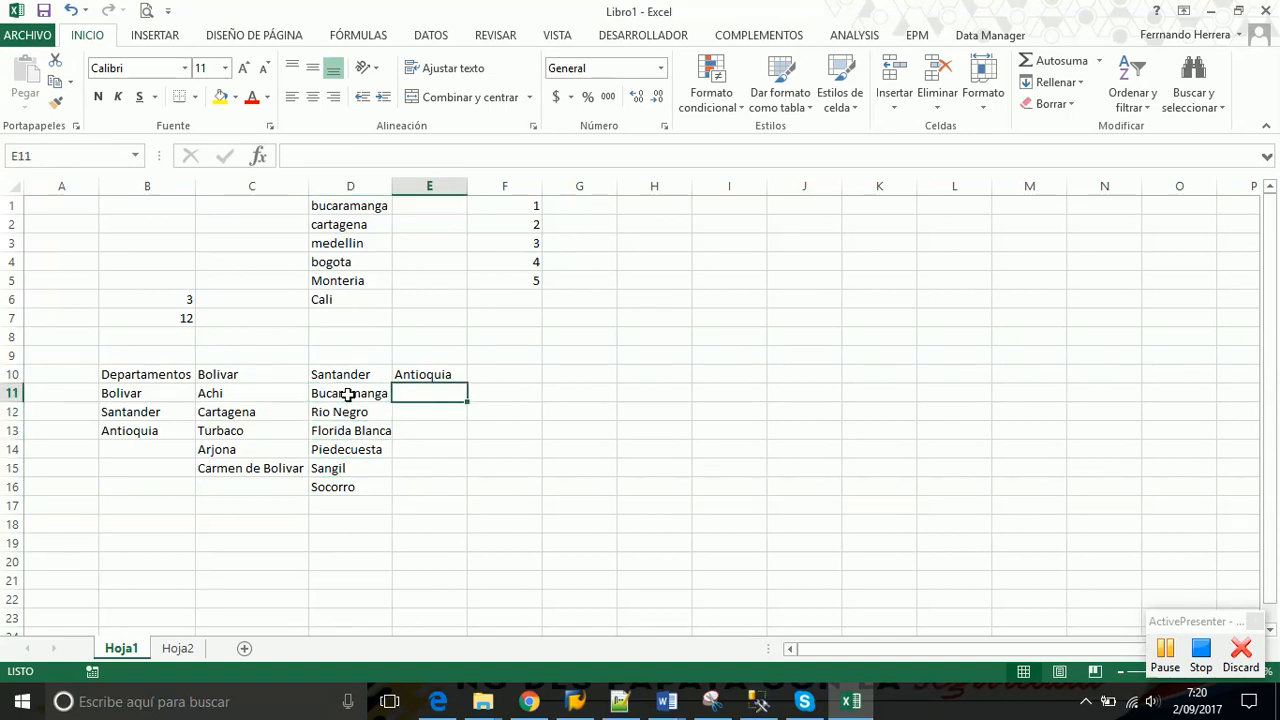
{"action": "type", "text": "Santo"}
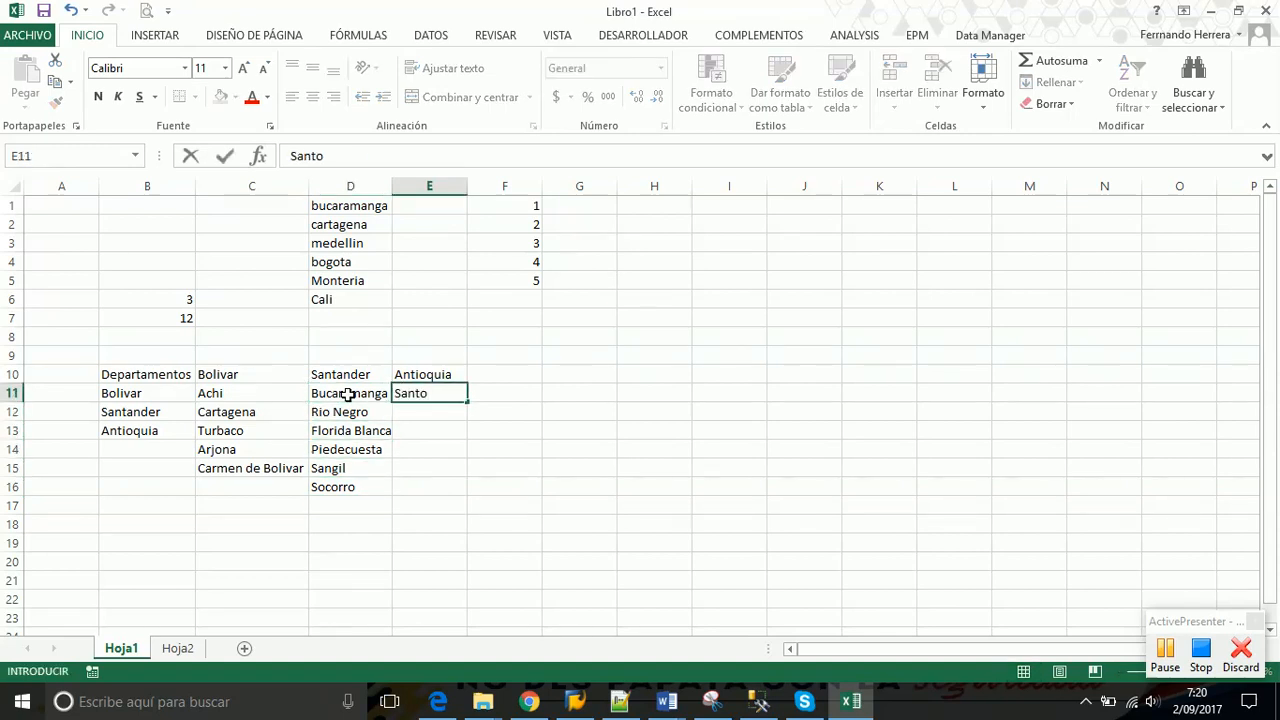
{"action": "key", "text": "BackSpace"}
{"action": "type", "text": "a rosa de os"}
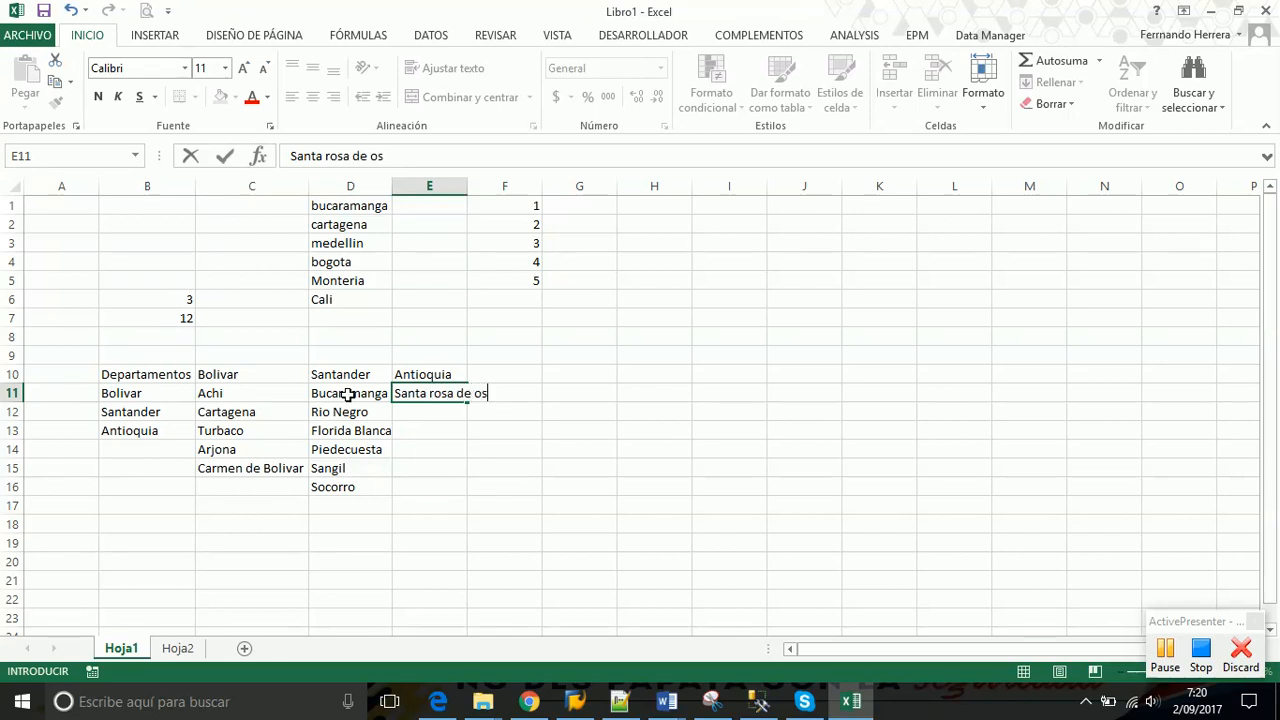
{"action": "type", "text": "sos"}
{"action": "key", "text": "Return"}
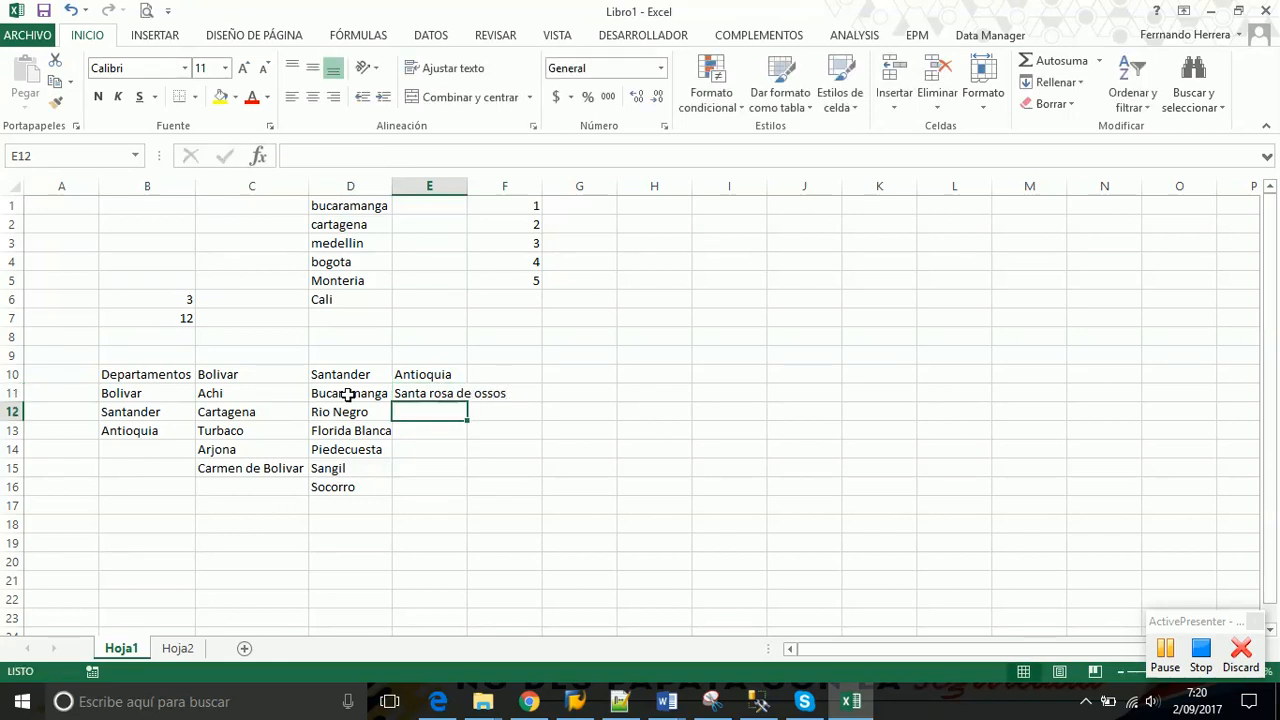
{"action": "left_click_drag", "start_coordinate": [466, 185], "coordinate": [466, 185]}
{"action": "double_click", "coordinate": [466, 185]}
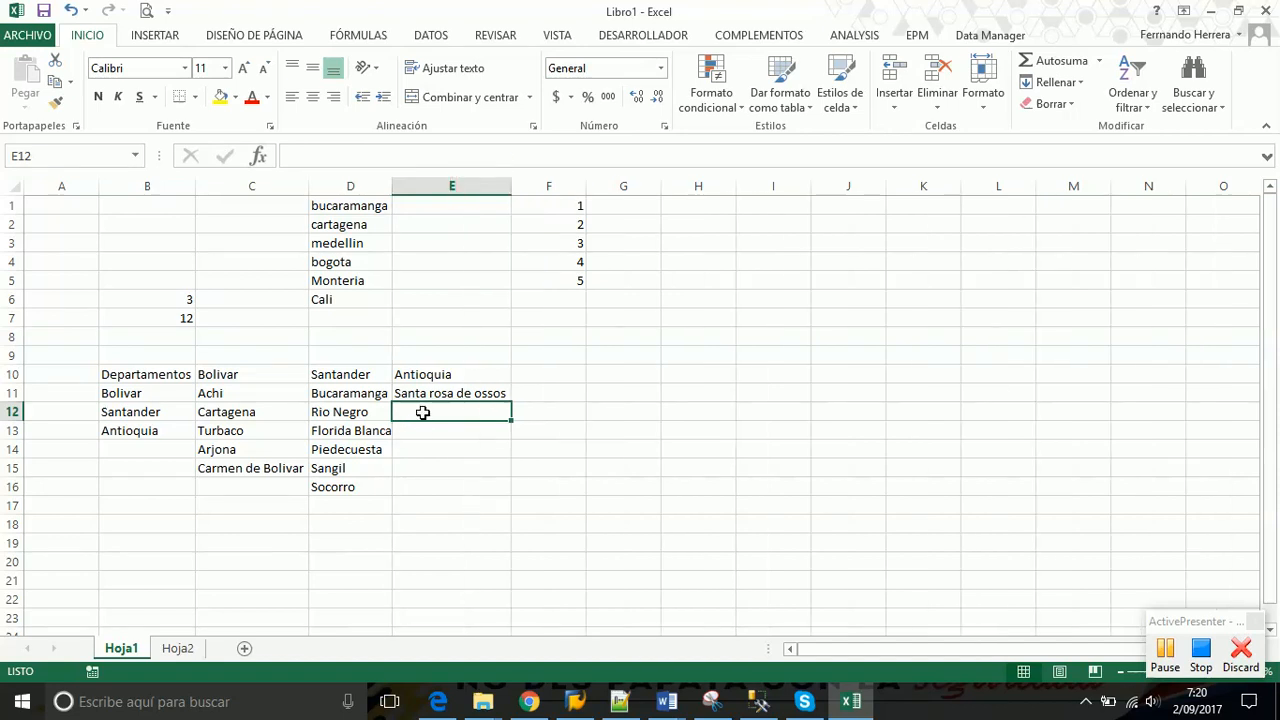
{"action": "type", "text": "Madellin"}
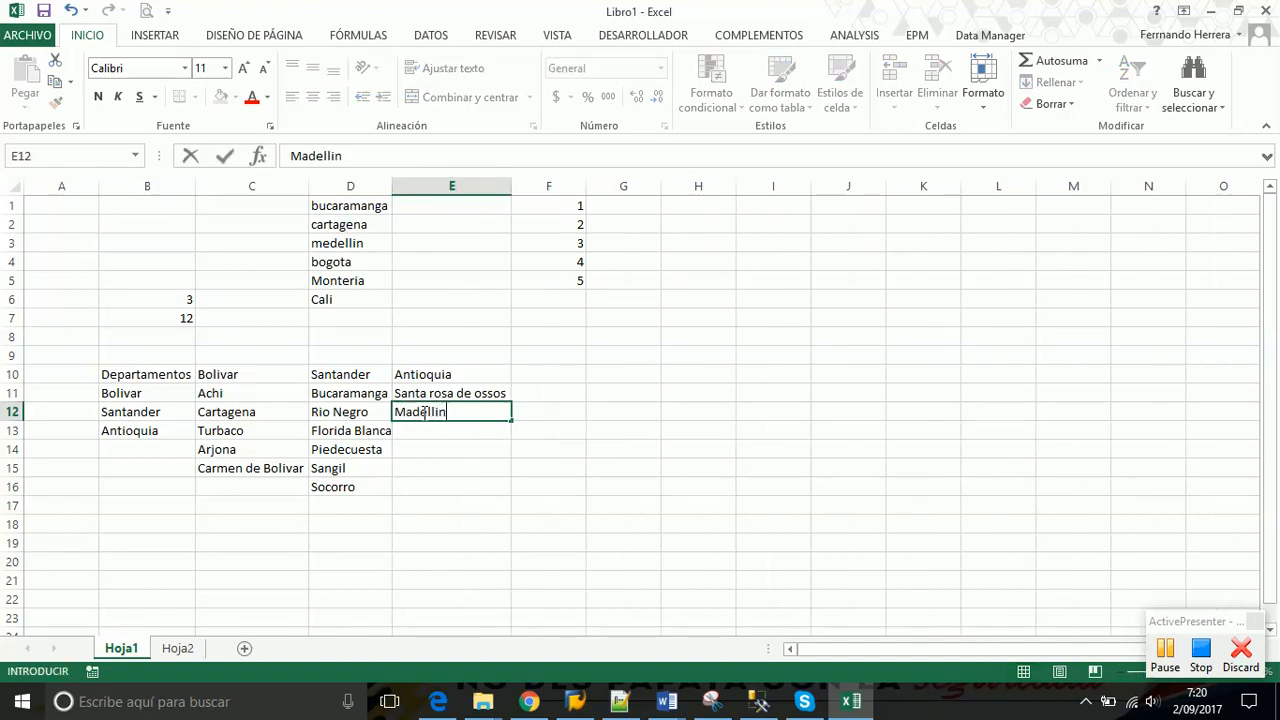
{"action": "key", "text": "Return"}
Add San pedro de los milagros, Taraza, Envigado and Itagui in E13:E16
{"action": "type", "text": "S"}
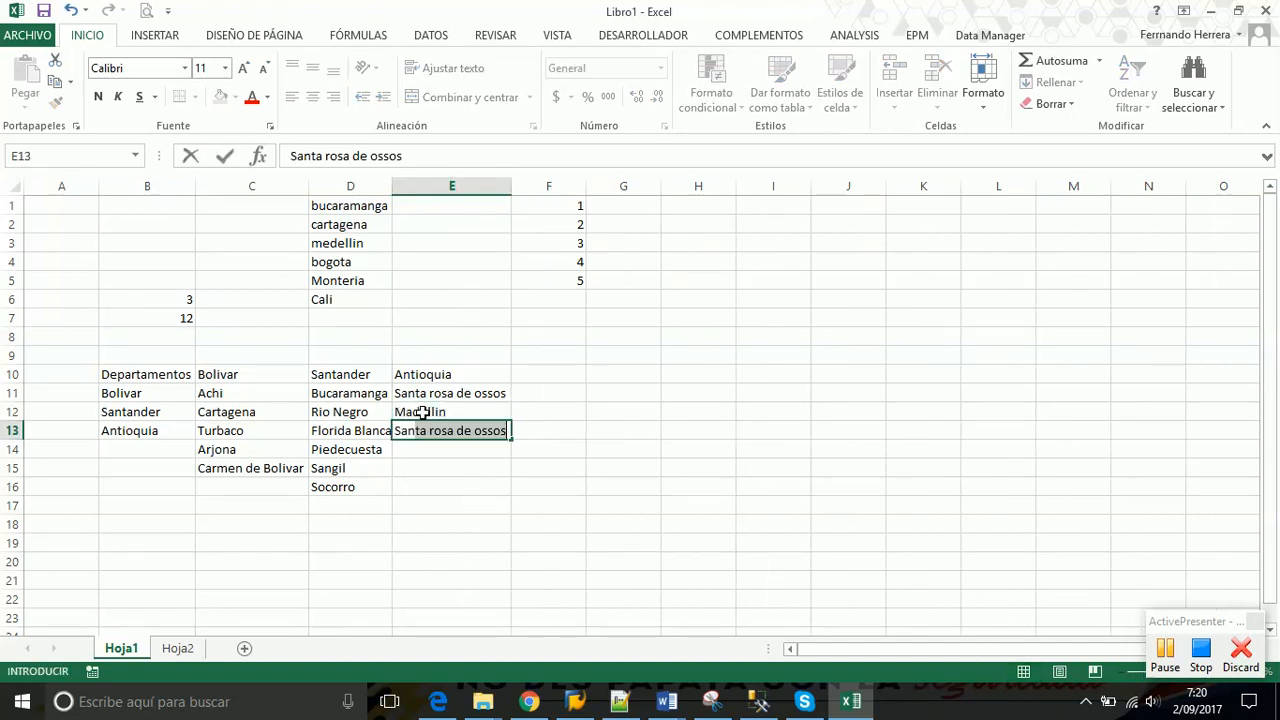
{"action": "type", "text": "an pedro de "}
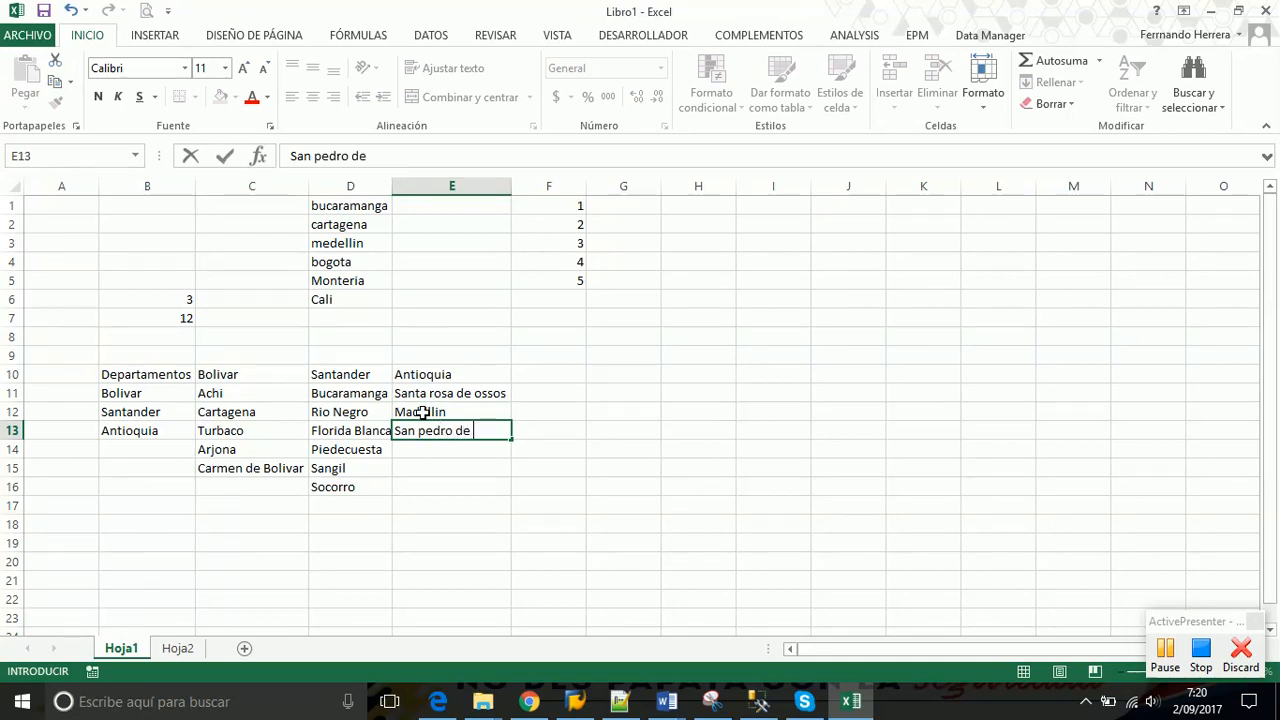
{"action": "type", "text": "los milagros"}
{"action": "key", "text": "Return"}
{"action": "type", "text": "Taraza"}
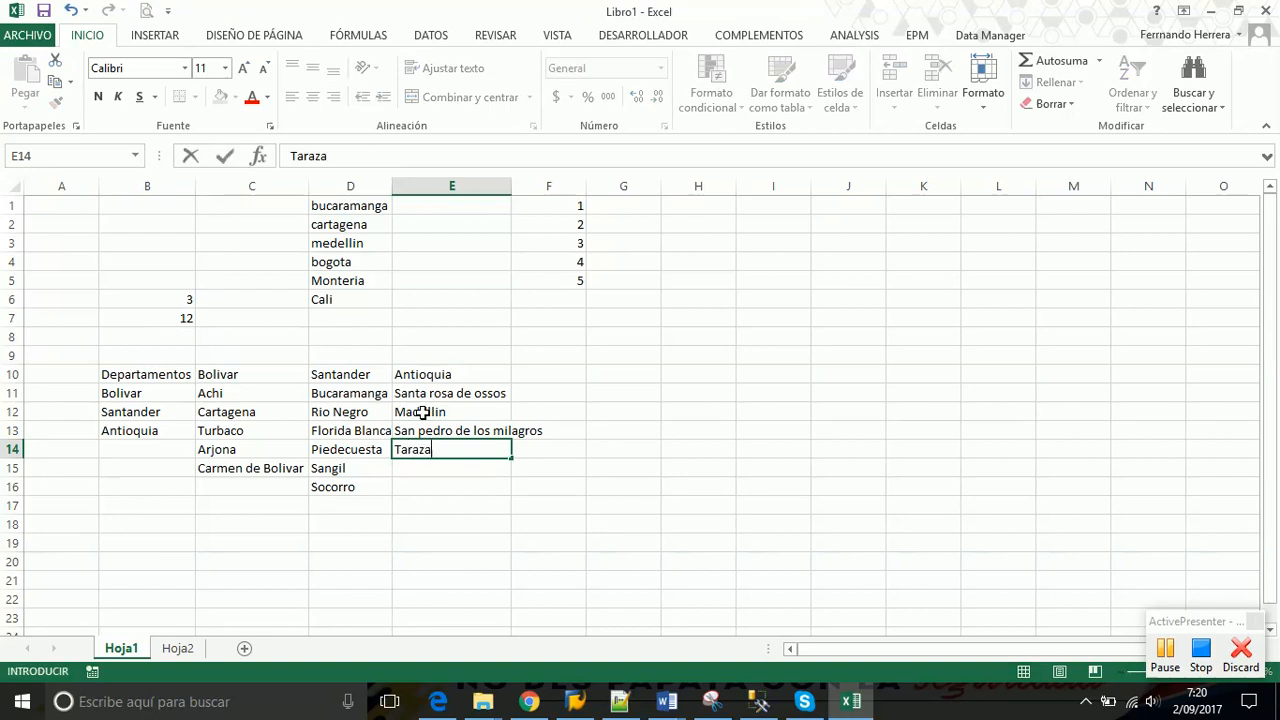
{"action": "key", "text": "Return"}
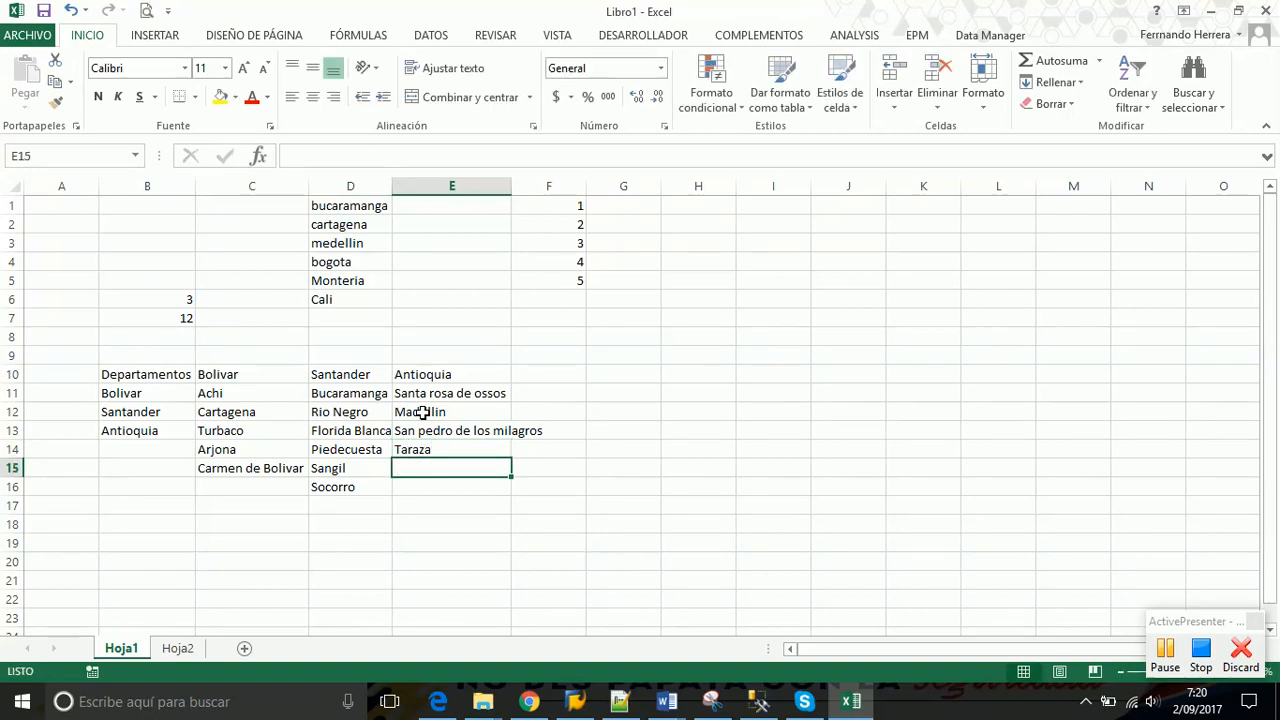
{"action": "type", "text": "Envigado"}
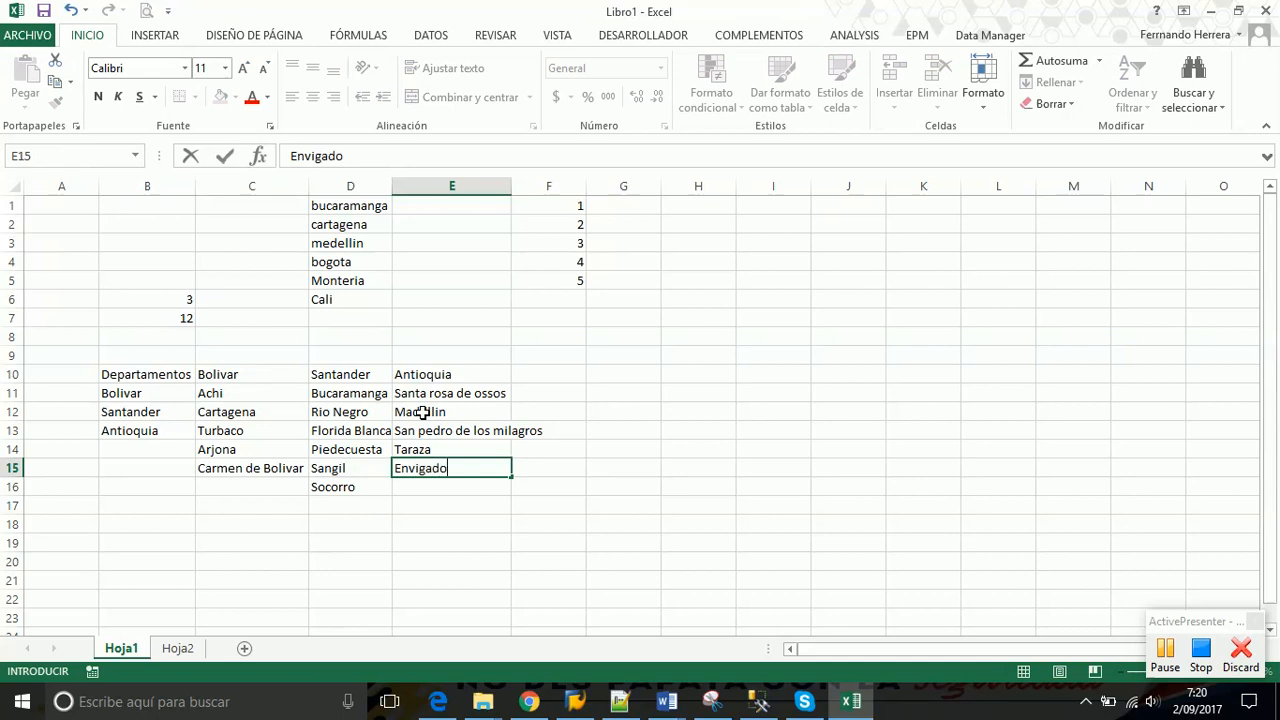
{"action": "key", "text": "Return"}
{"action": "type", "text": "Itagui"}
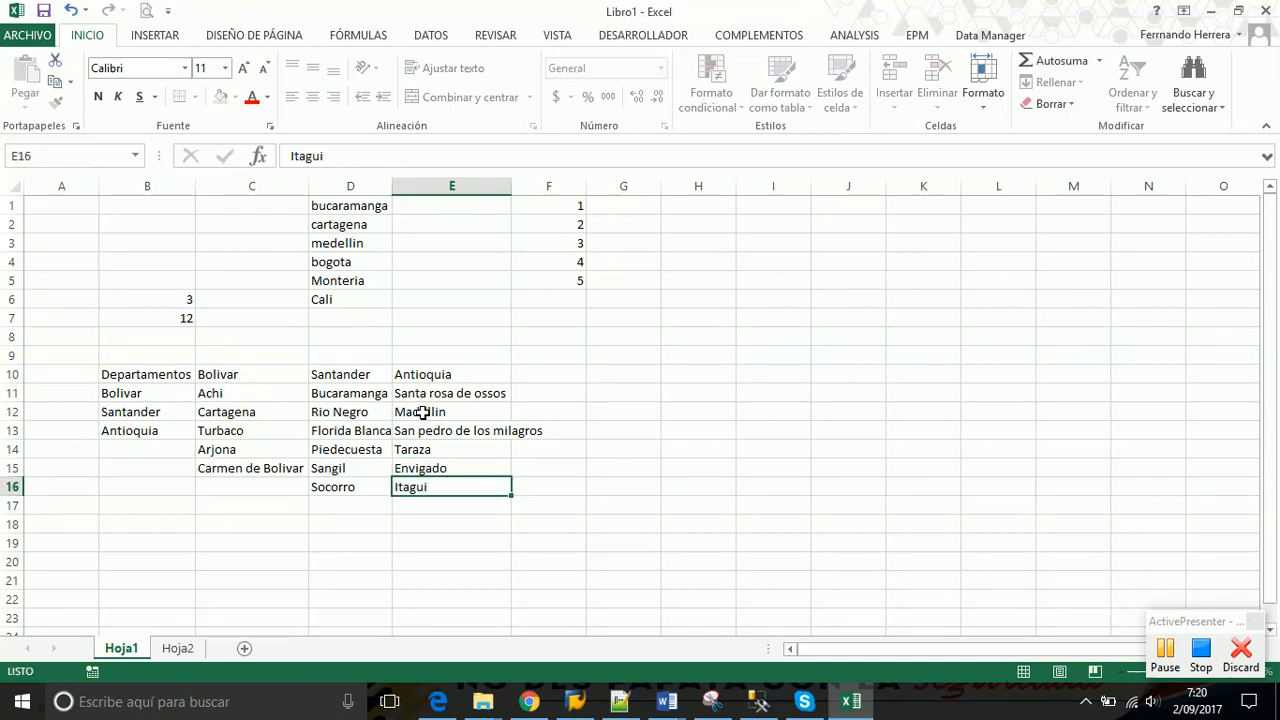
{"action": "key", "text": "Return"}
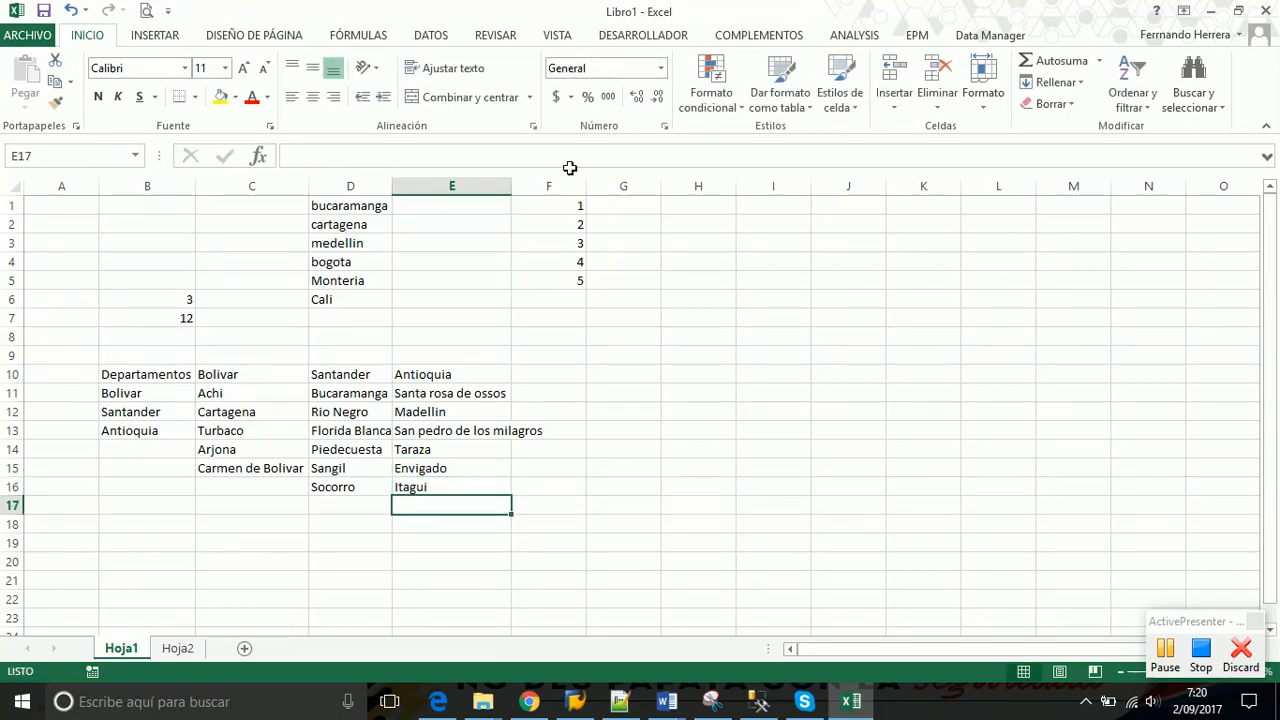
Autofit column E and select each list with its heading, Departamentos through Antioquia
{"action": "double_click", "coordinate": [512, 187]}
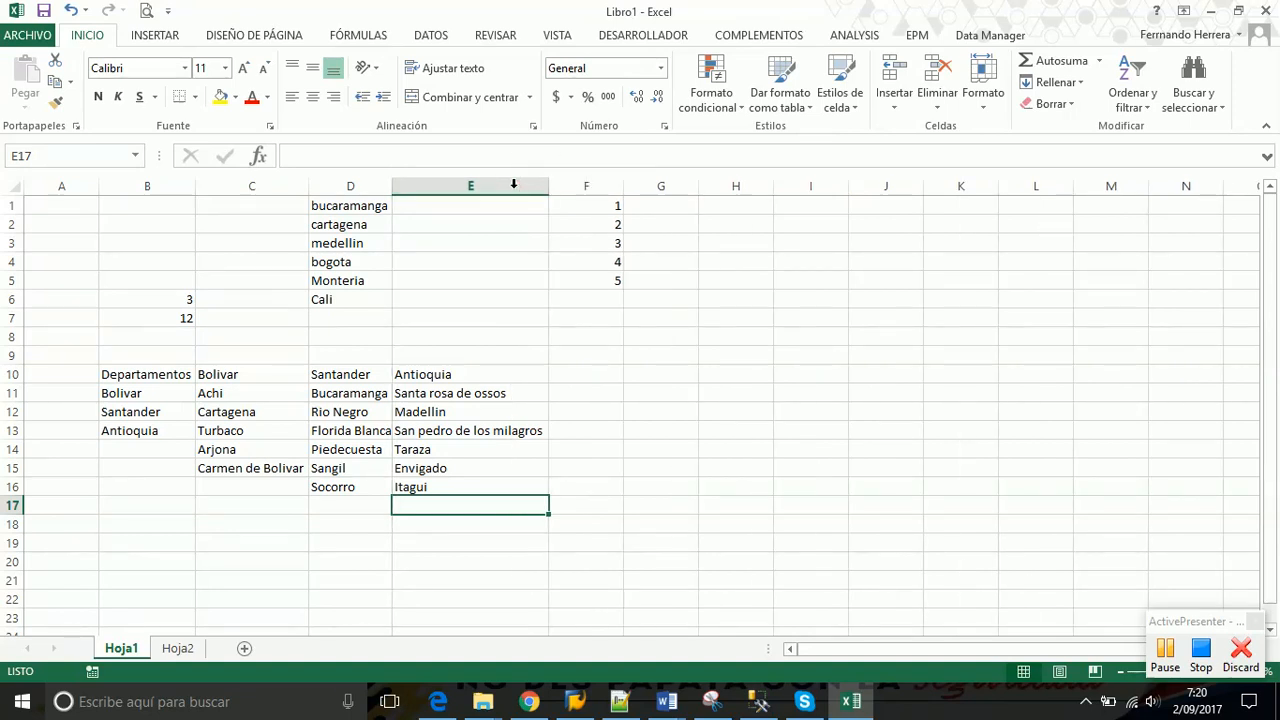
{"action": "left_click_drag", "start_coordinate": [120, 374], "coordinate": [128, 431]}
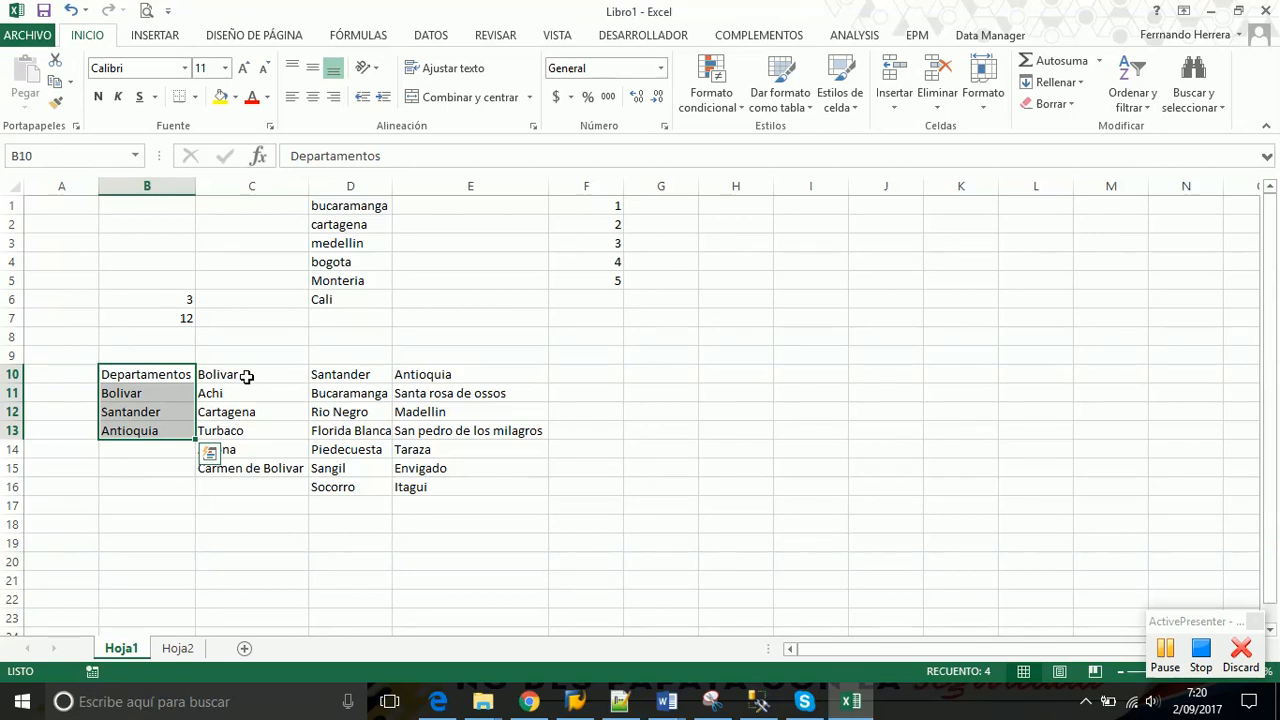
{"action": "left_click_drag", "start_coordinate": [246, 375], "coordinate": [247, 467]}
{"action": "left_click_drag", "start_coordinate": [258, 374], "coordinate": [251, 467]}
{"action": "left_click_drag", "start_coordinate": [357, 376], "coordinate": [352, 484]}
{"action": "left_click_drag", "start_coordinate": [440, 375], "coordinate": [434, 490]}
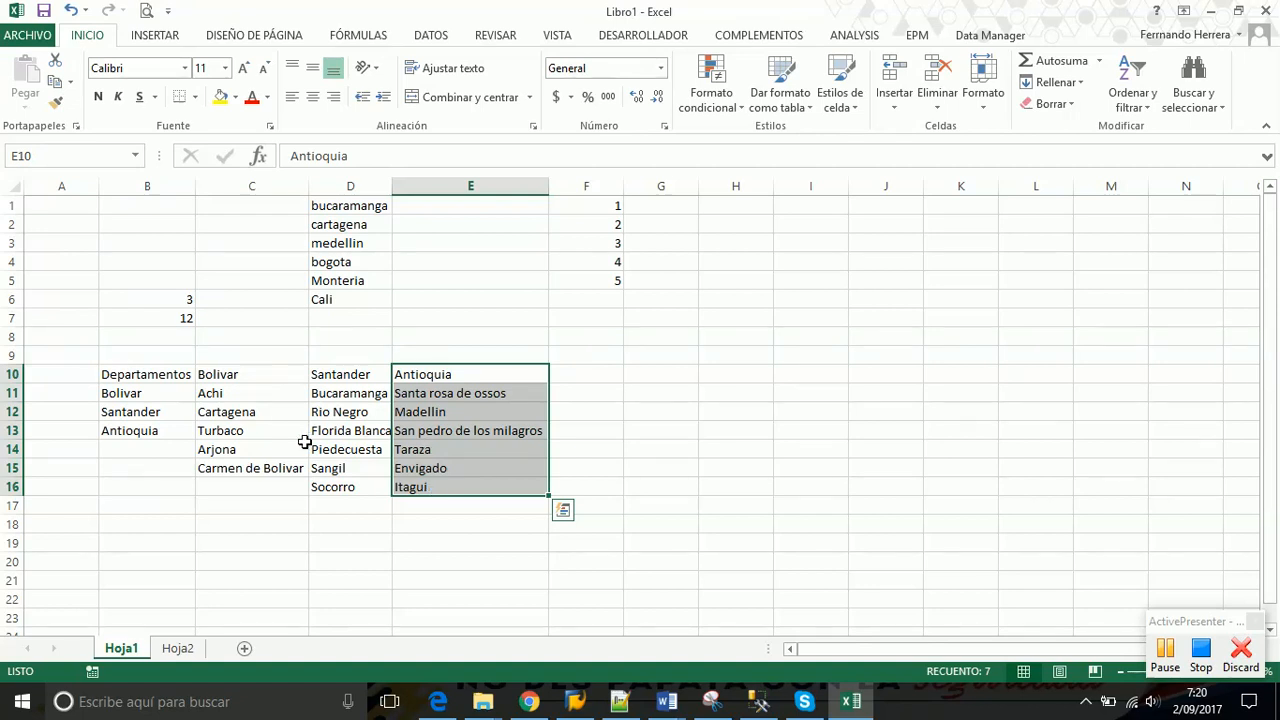
Select each list without its heading: B11:B13, C11:C15, D11:D16 and E11:E16
{"action": "left_click", "coordinate": [143, 393]}
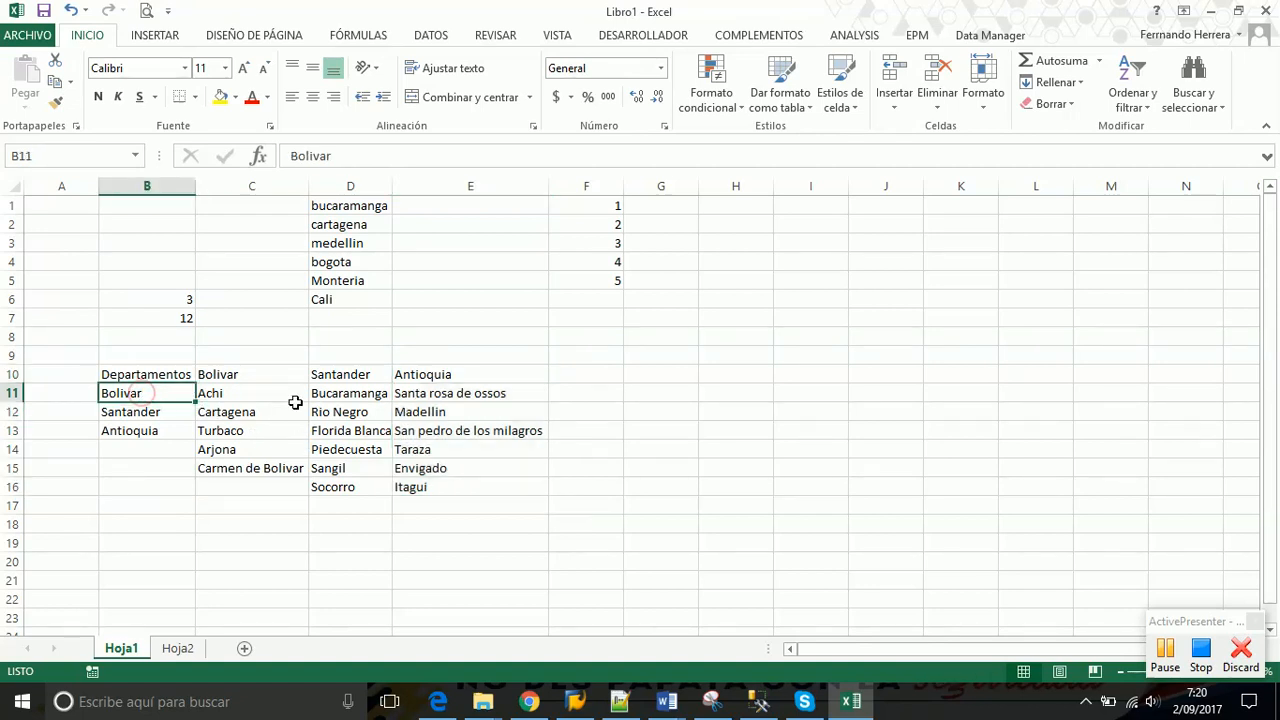
{"action": "left_click_drag", "start_coordinate": [142, 393], "coordinate": [142, 423]}
{"action": "left_click_drag", "start_coordinate": [240, 394], "coordinate": [222, 468]}
{"action": "left_click_drag", "start_coordinate": [356, 397], "coordinate": [357, 488]}
{"action": "left_click_drag", "start_coordinate": [437, 397], "coordinate": [435, 482]}
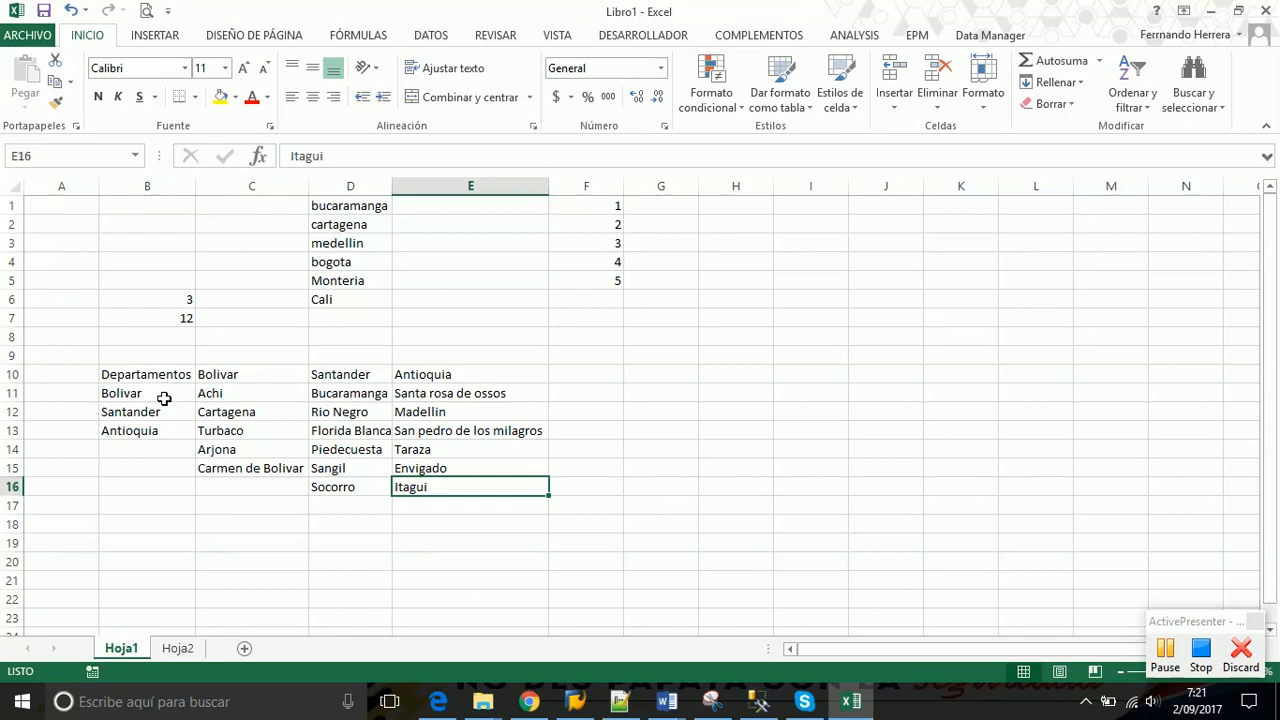
Settle on B11:B13, the three department names, as the selection to name
{"action": "left_click_drag", "start_coordinate": [155, 399], "coordinate": [150, 430]}
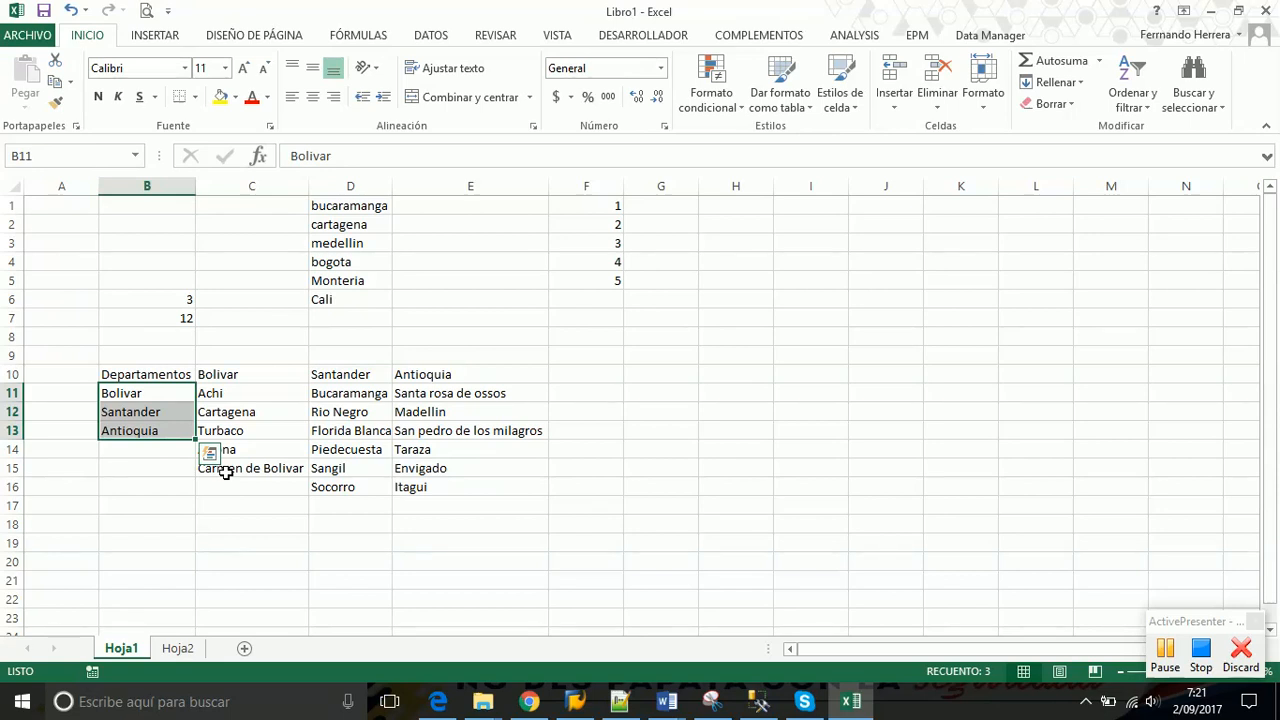
{"action": "left_click", "coordinate": [141, 385]}
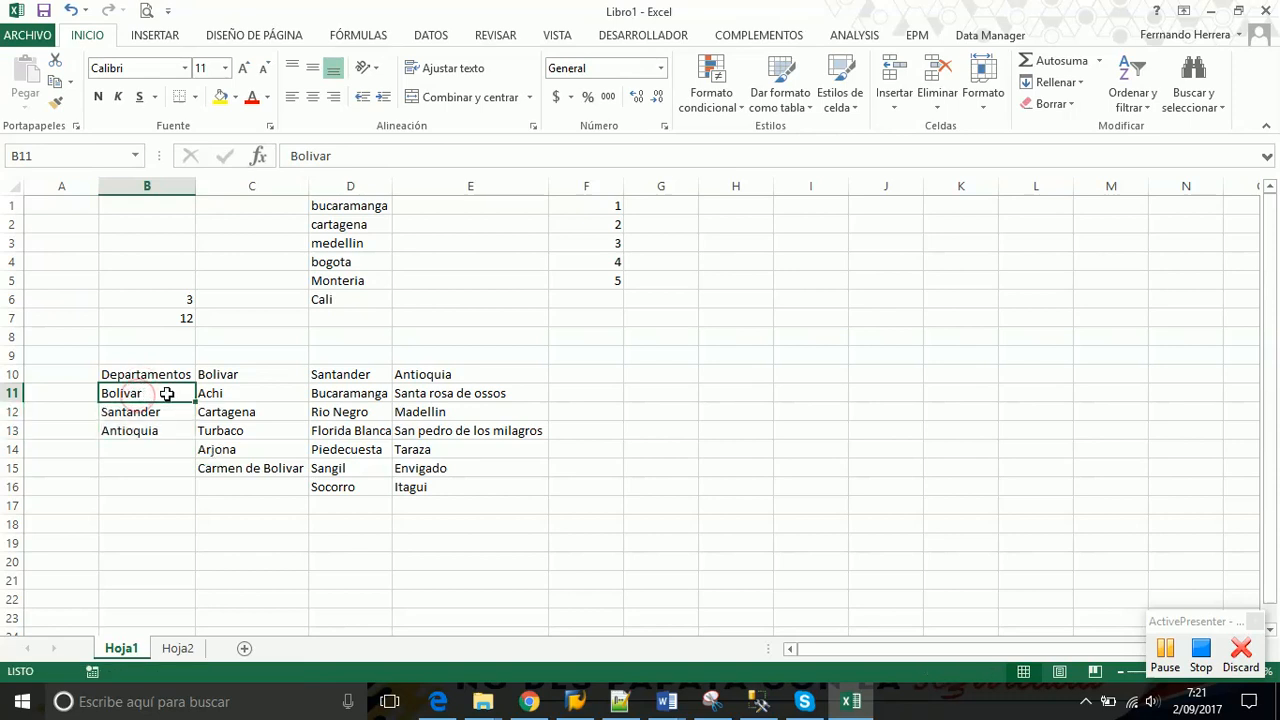
{"action": "left_click_drag", "start_coordinate": [166, 393], "coordinate": [166, 427]}
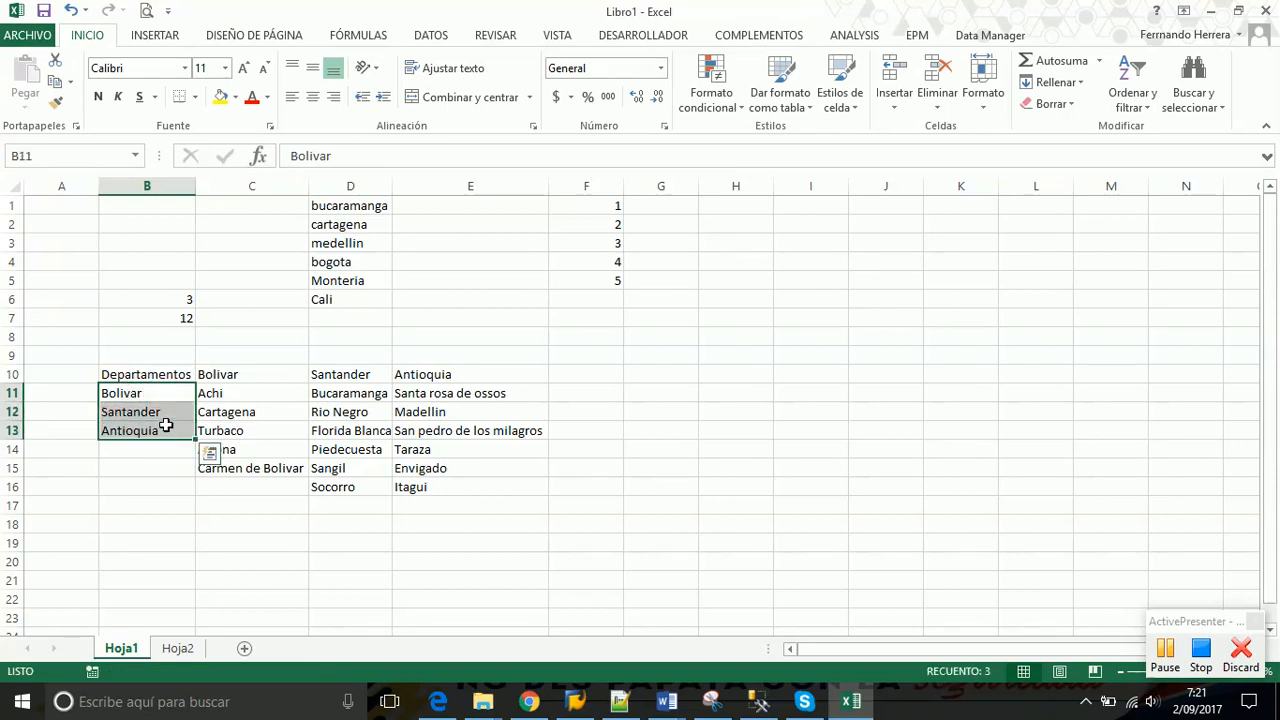
{"action": "left_click", "coordinate": [155, 374]}
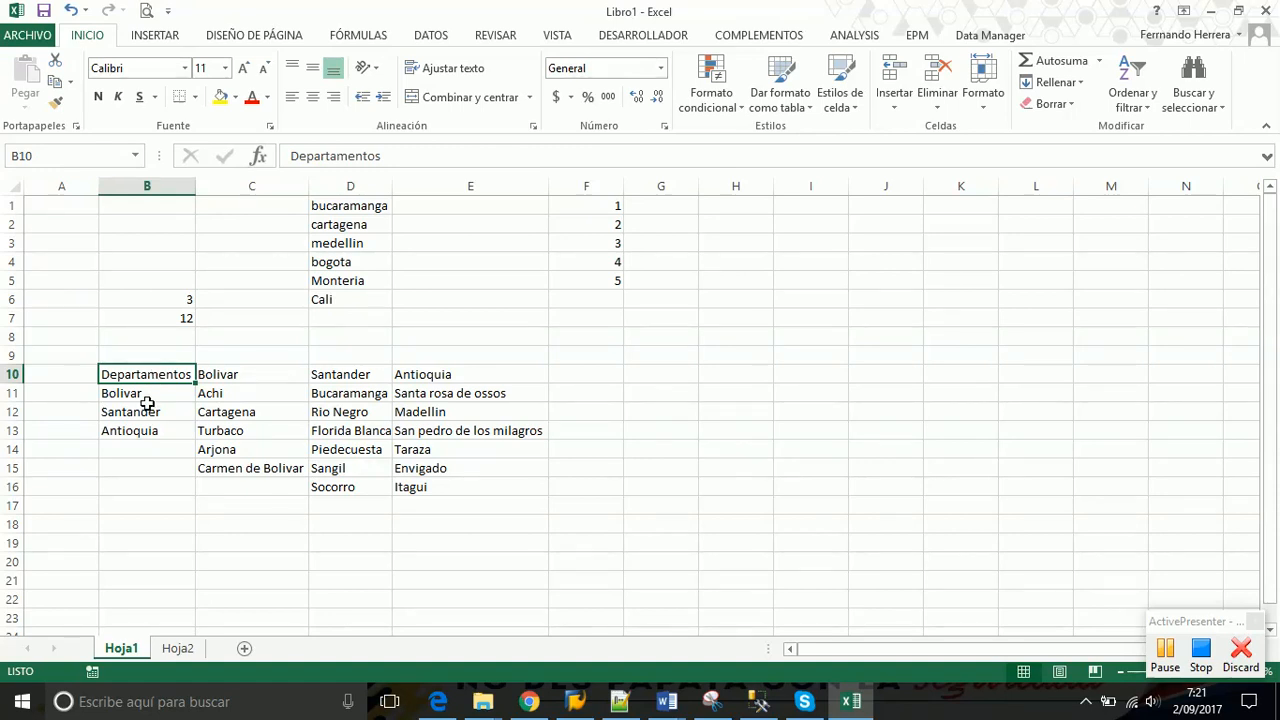
{"action": "left_click", "coordinate": [145, 393]}
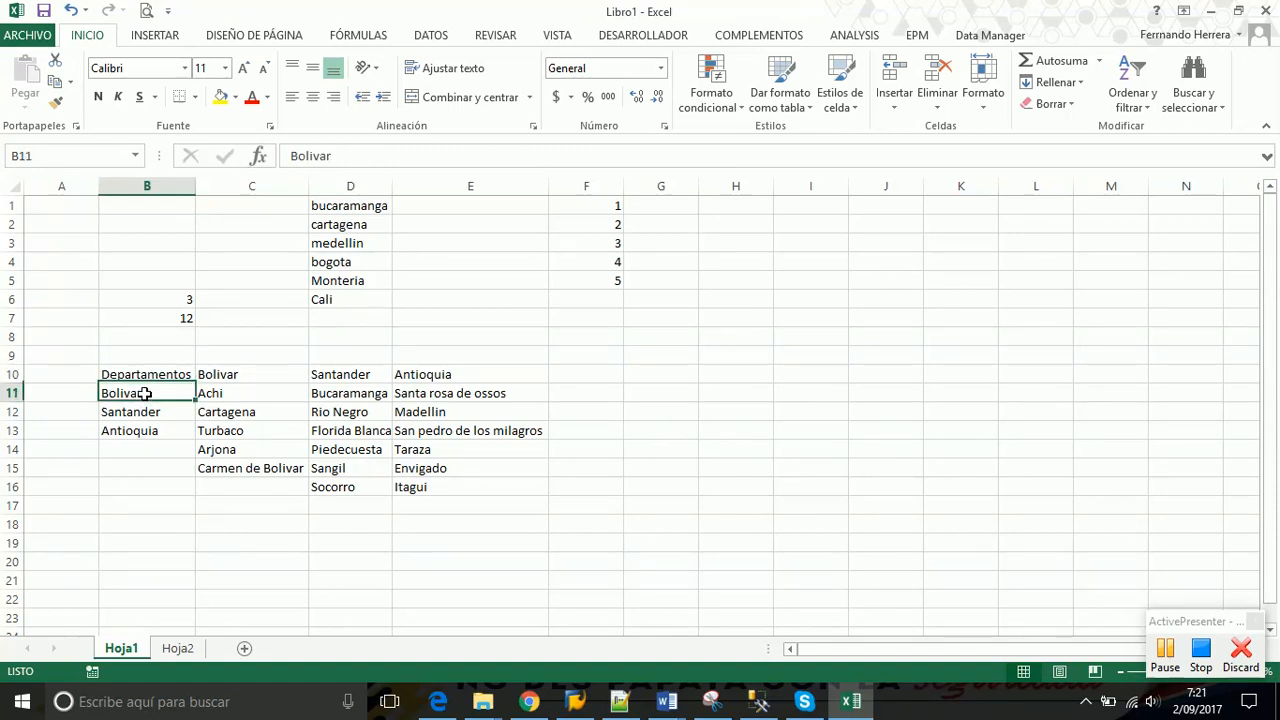
{"action": "left_click_drag", "start_coordinate": [145, 393], "coordinate": [144, 428]}
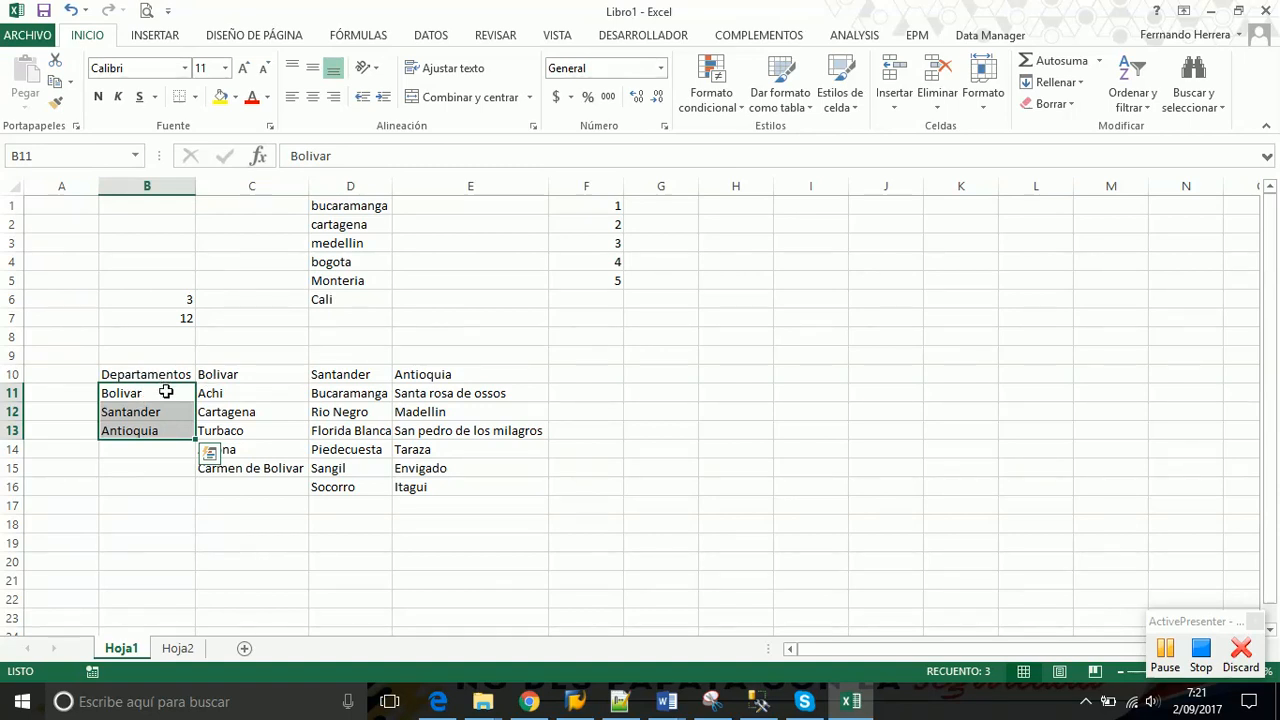
{"action": "left_click_drag", "start_coordinate": [150, 394], "coordinate": [150, 430]}
Name B11:B13 Departamentos in the Name Box, then select the municipalities C11:C15
{"action": "left_click", "coordinate": [36, 155]}
{"action": "type", "text": "De"}
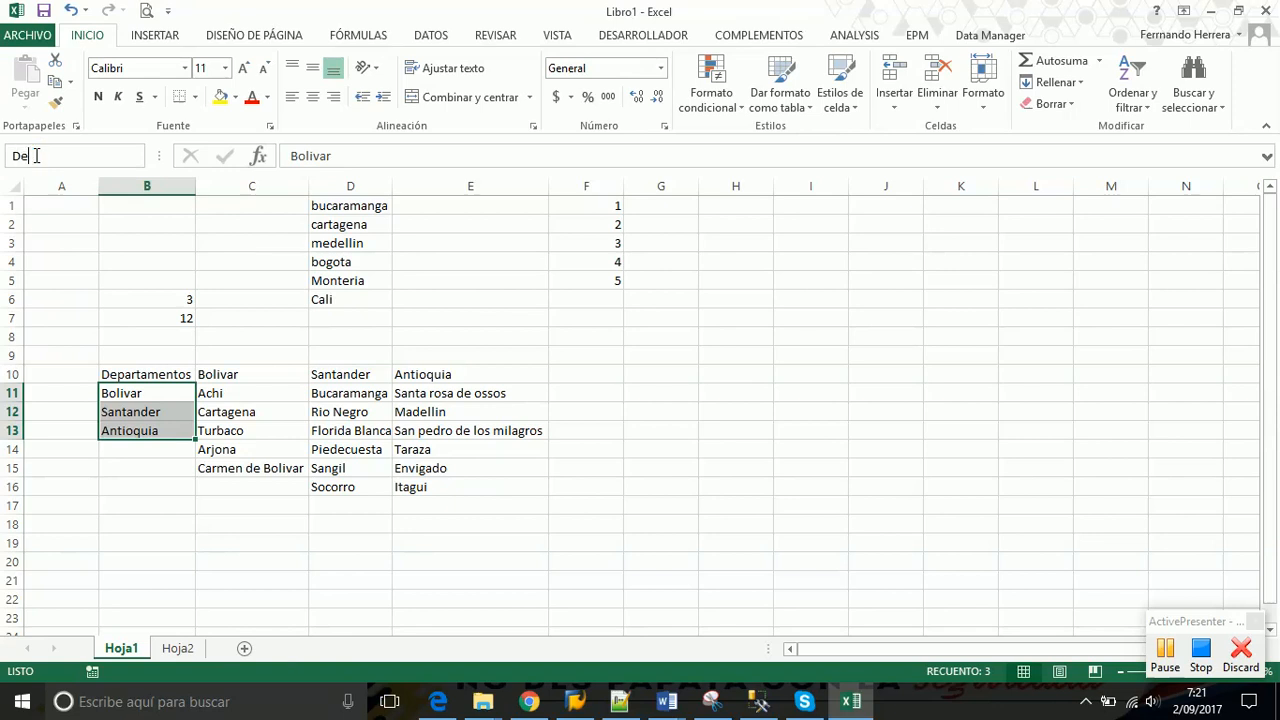
{"action": "type", "text": "partamentos"}
{"action": "key", "text": "Return"}
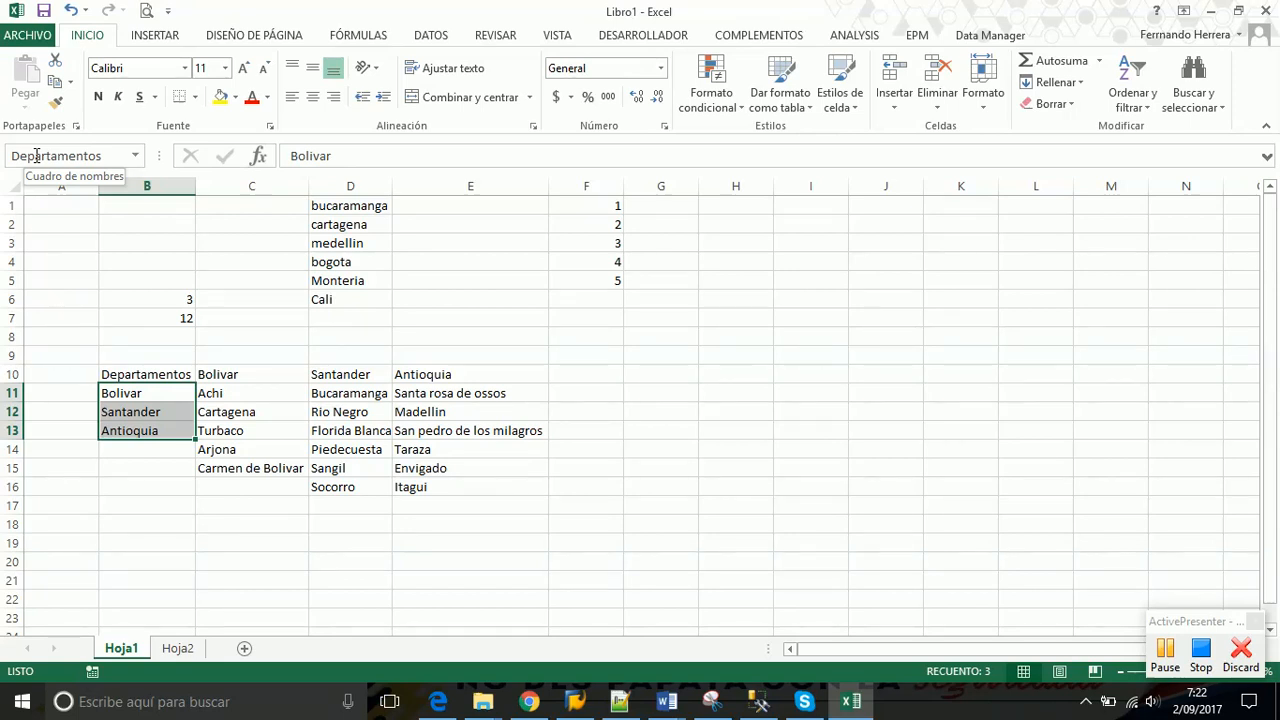
{"action": "left_click_drag", "start_coordinate": [249, 394], "coordinate": [242, 467]}
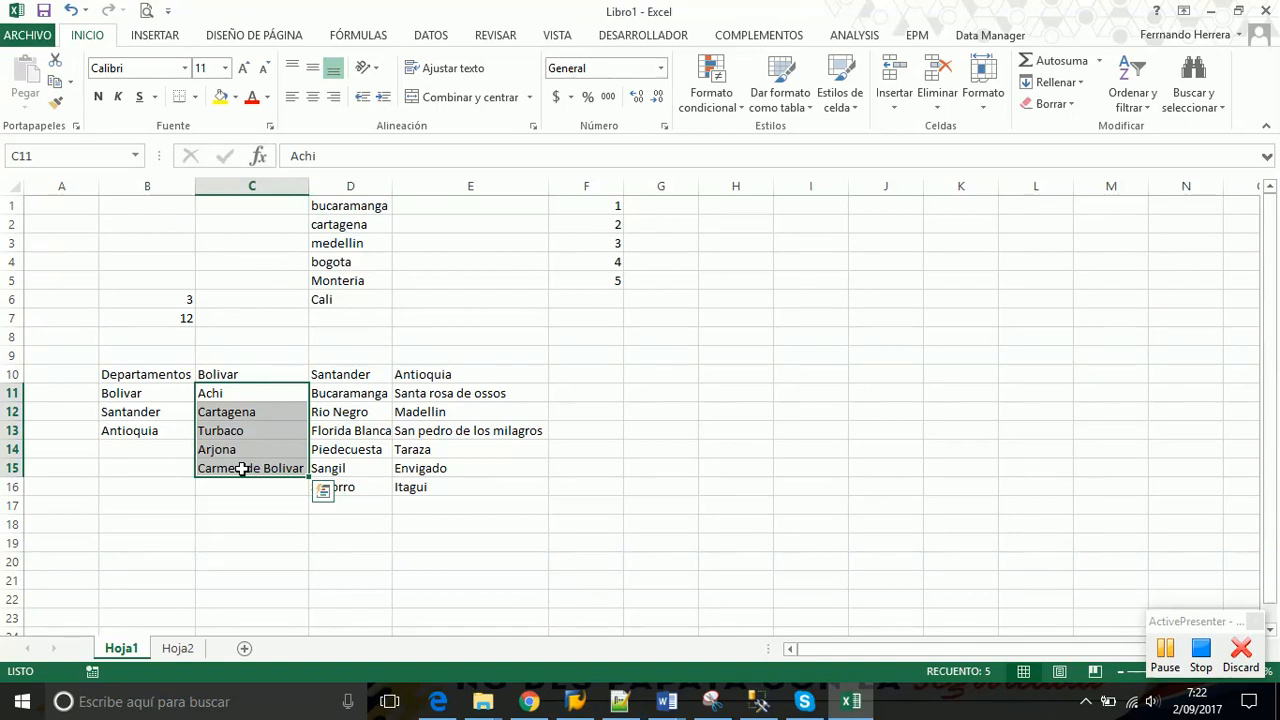
{"action": "left_click_drag", "start_coordinate": [235, 392], "coordinate": [227, 472]}
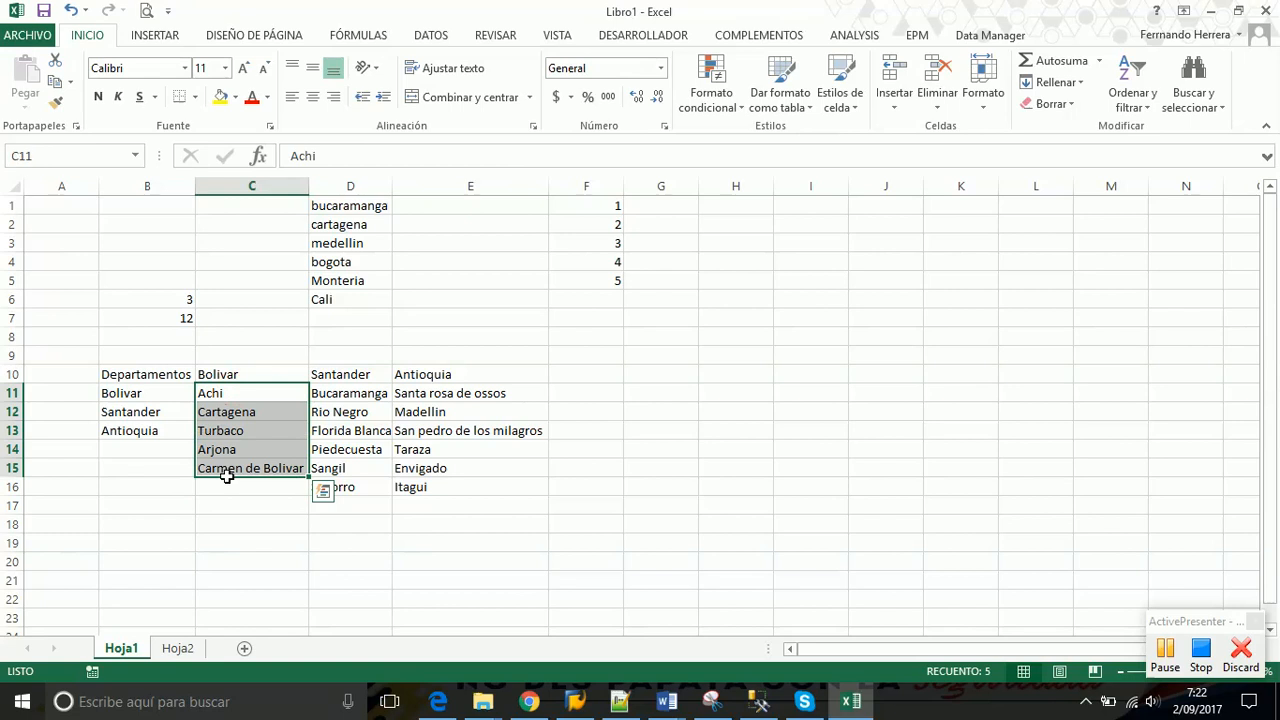
{"action": "left_click", "coordinate": [129, 393]}
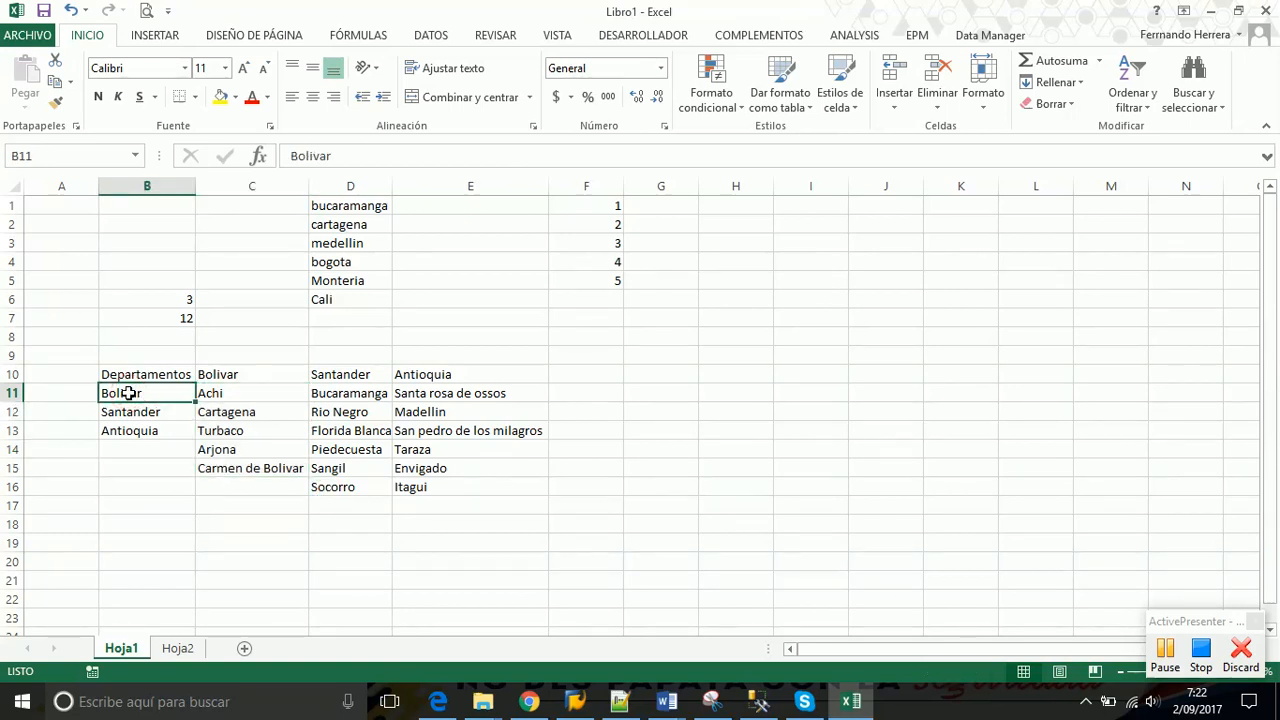
{"action": "left_click", "coordinate": [252, 372]}
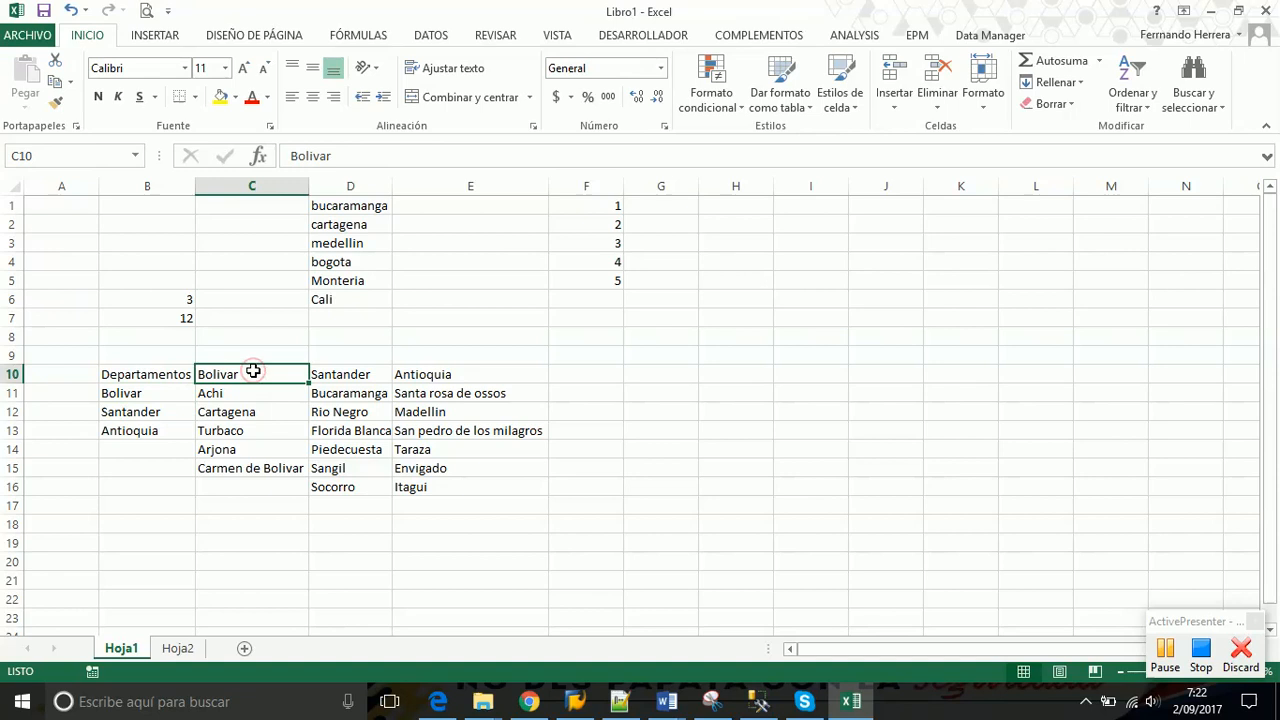
{"action": "left_click_drag", "start_coordinate": [240, 397], "coordinate": [236, 468]}
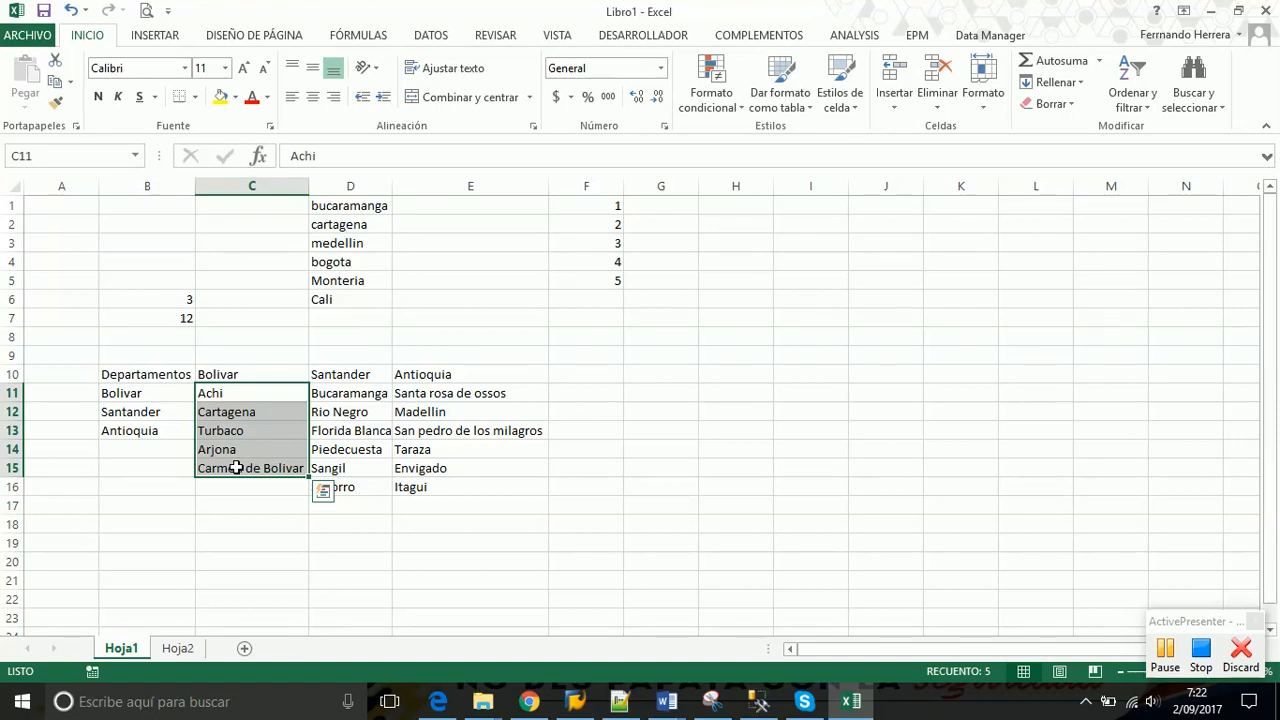
{"action": "left_click", "coordinate": [127, 392]}
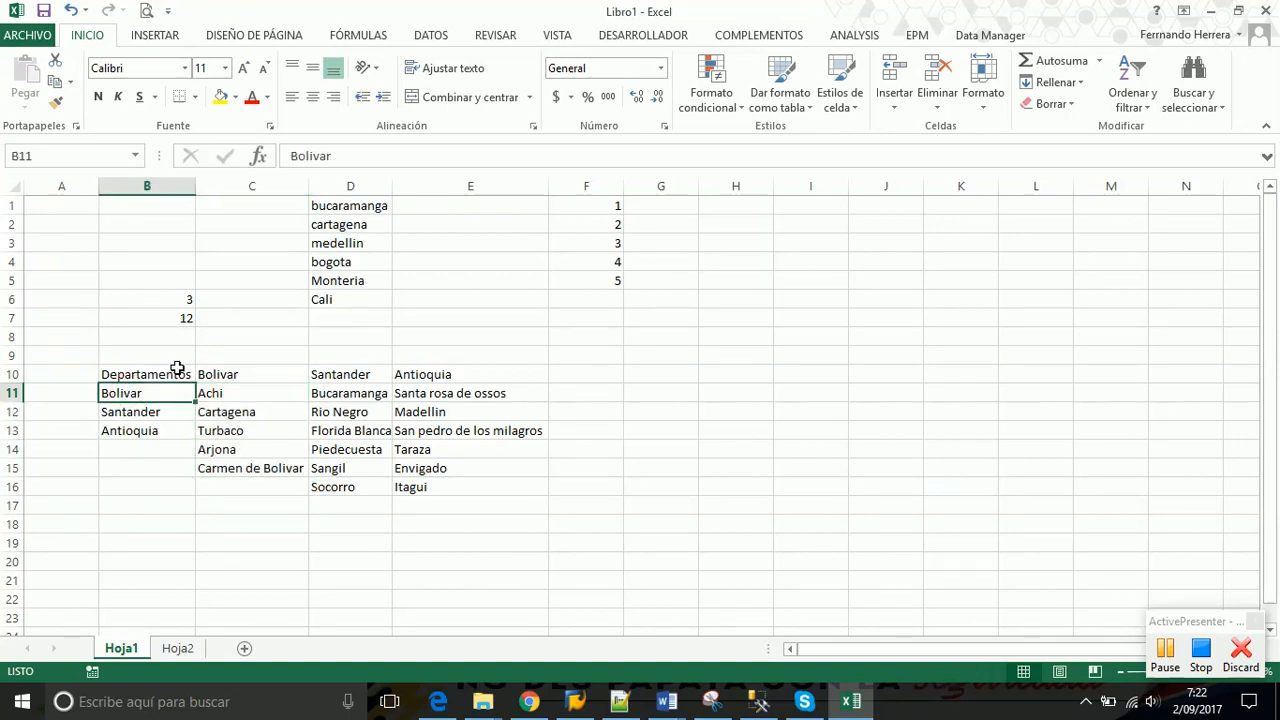
{"action": "left_click", "coordinate": [240, 374]}
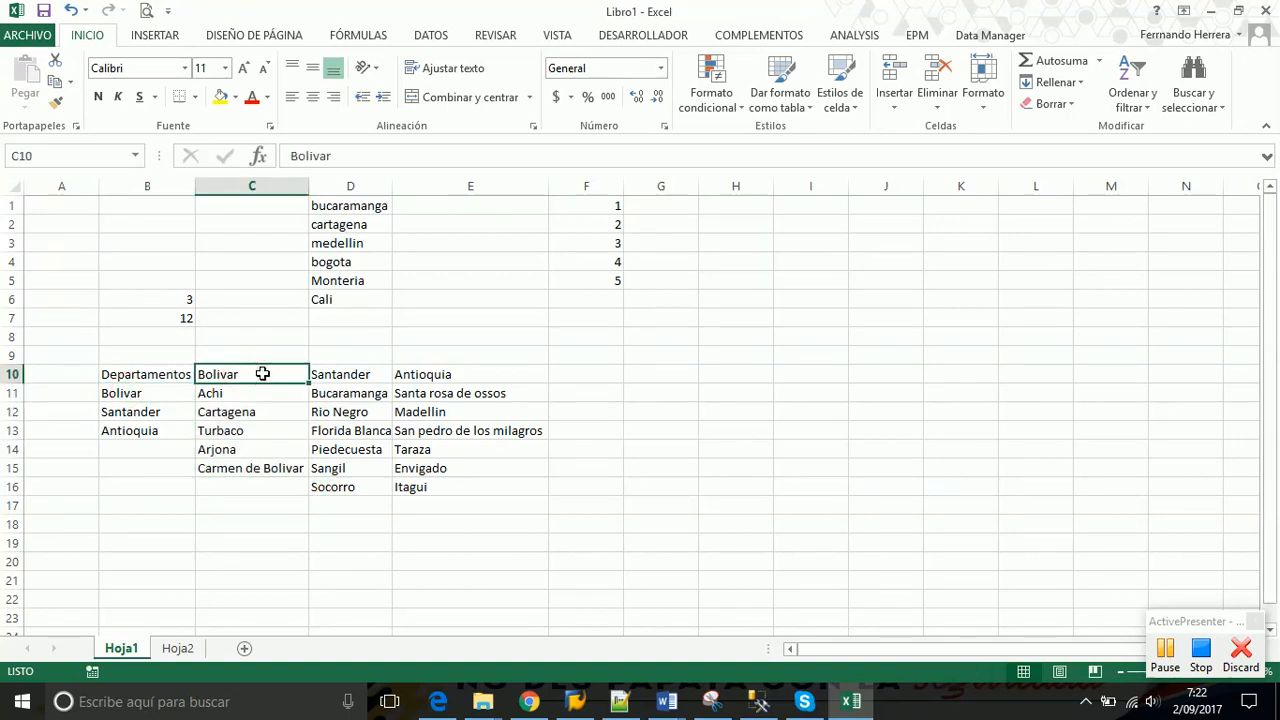
{"action": "double_click", "coordinate": [259, 374]}
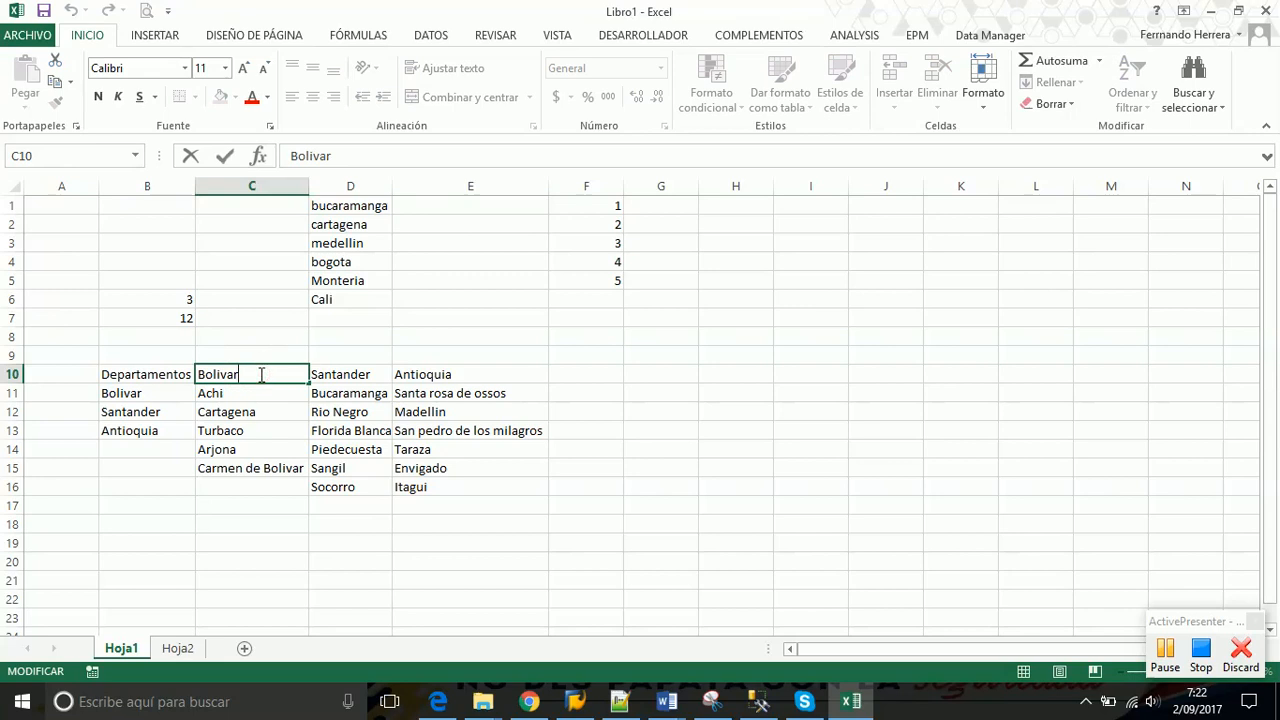
{"action": "type", "text": "a"}
{"action": "key", "text": "Return"}
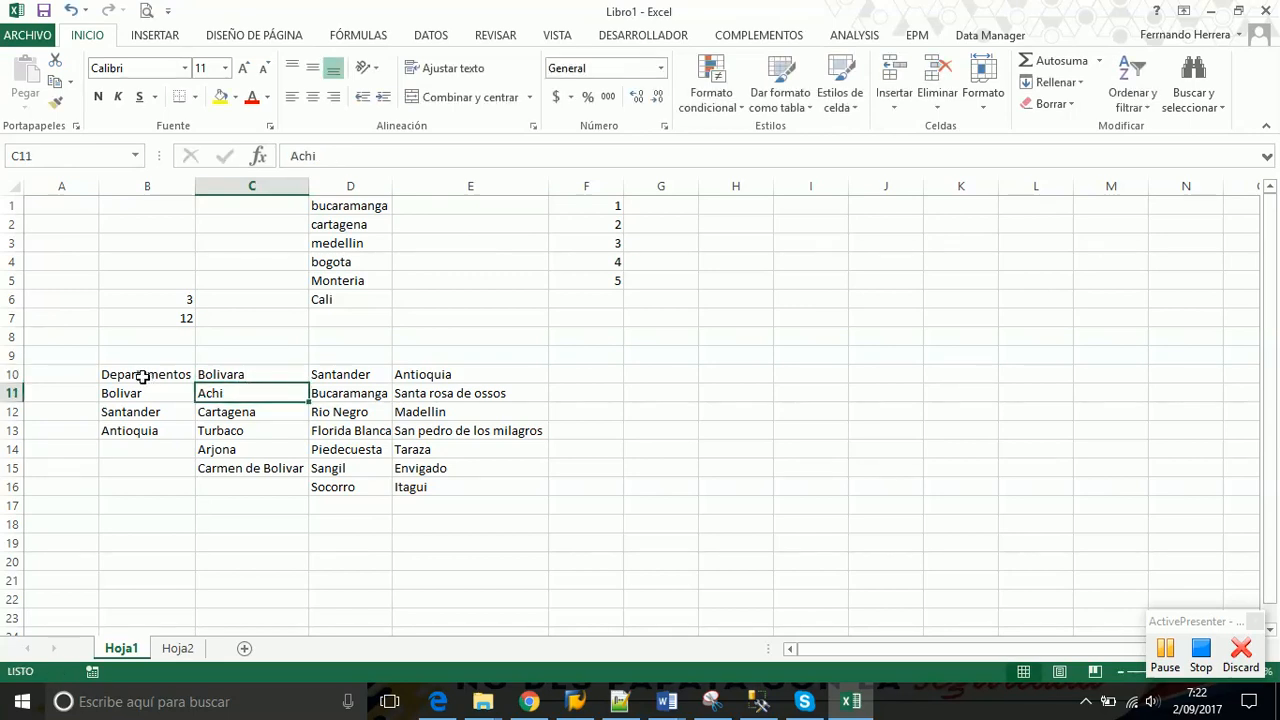
{"action": "left_click", "coordinate": [140, 392]}
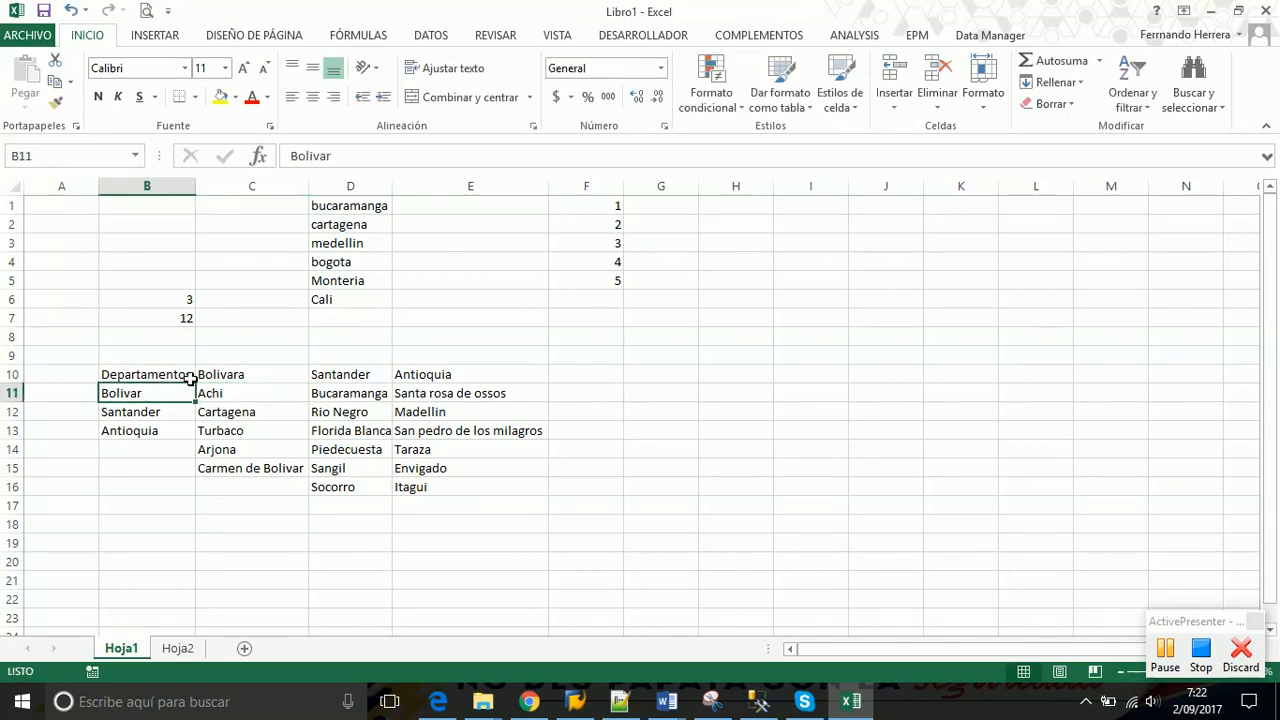
{"action": "left_click", "coordinate": [249, 374]}
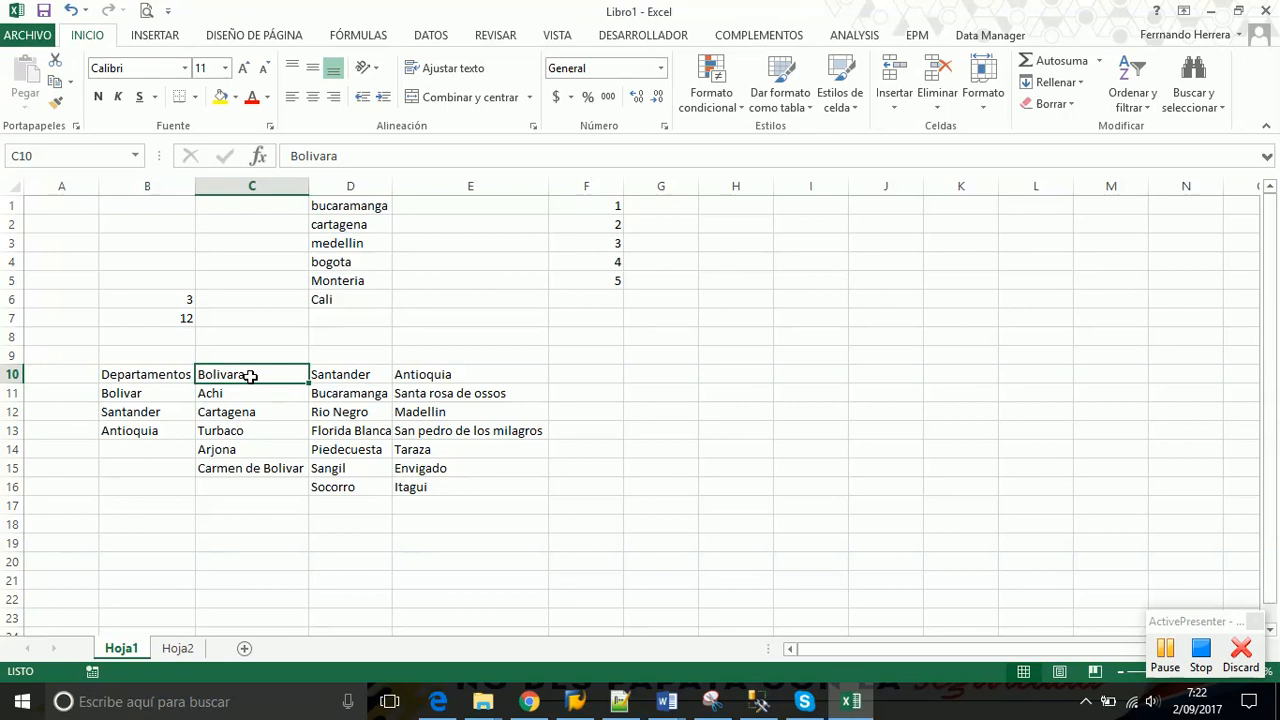
{"action": "double_click", "coordinate": [262, 374]}
{"action": "key", "text": "BackSpace"}
{"action": "key", "text": "Return"}
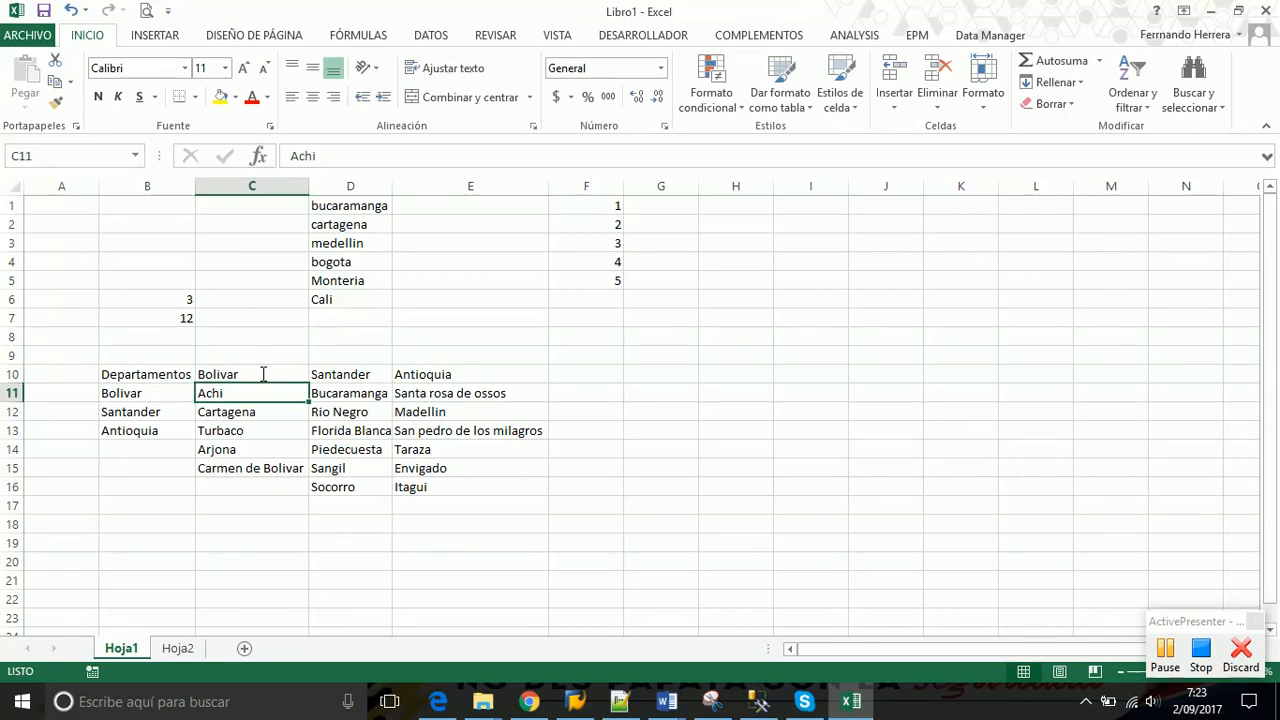
{"action": "left_click", "coordinate": [155, 394]}
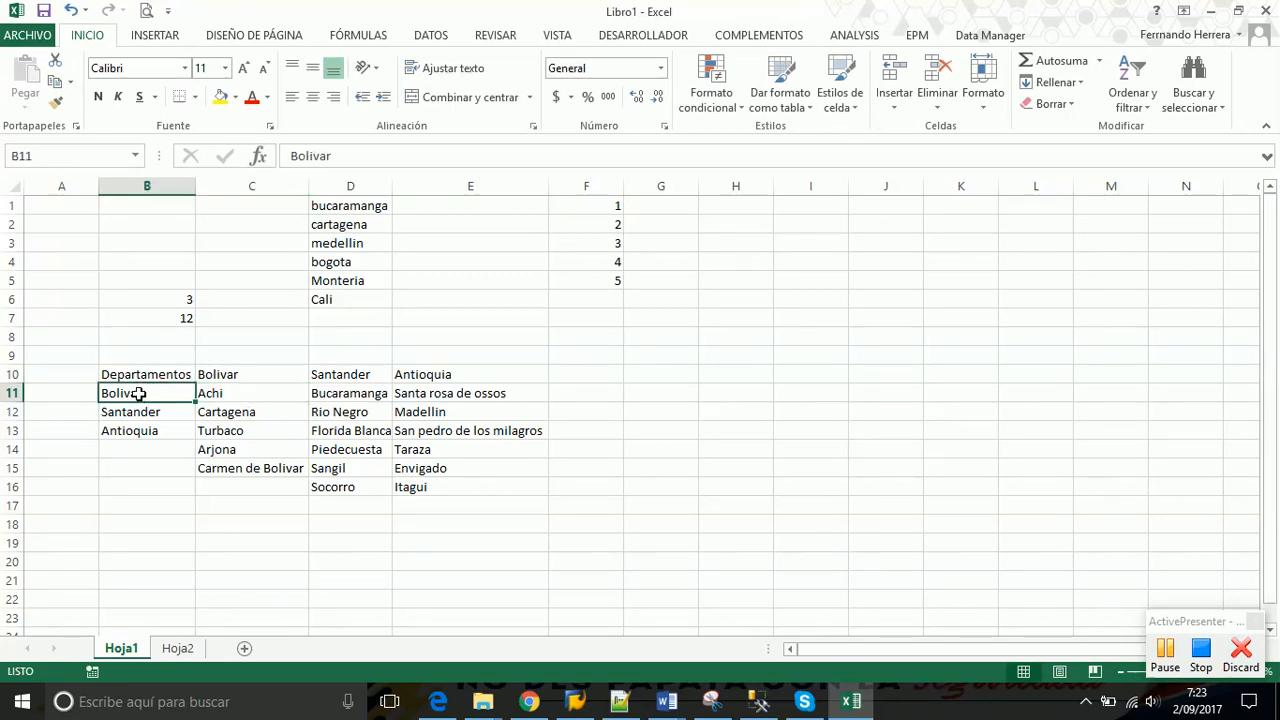
{"action": "left_click", "coordinate": [229, 374]}
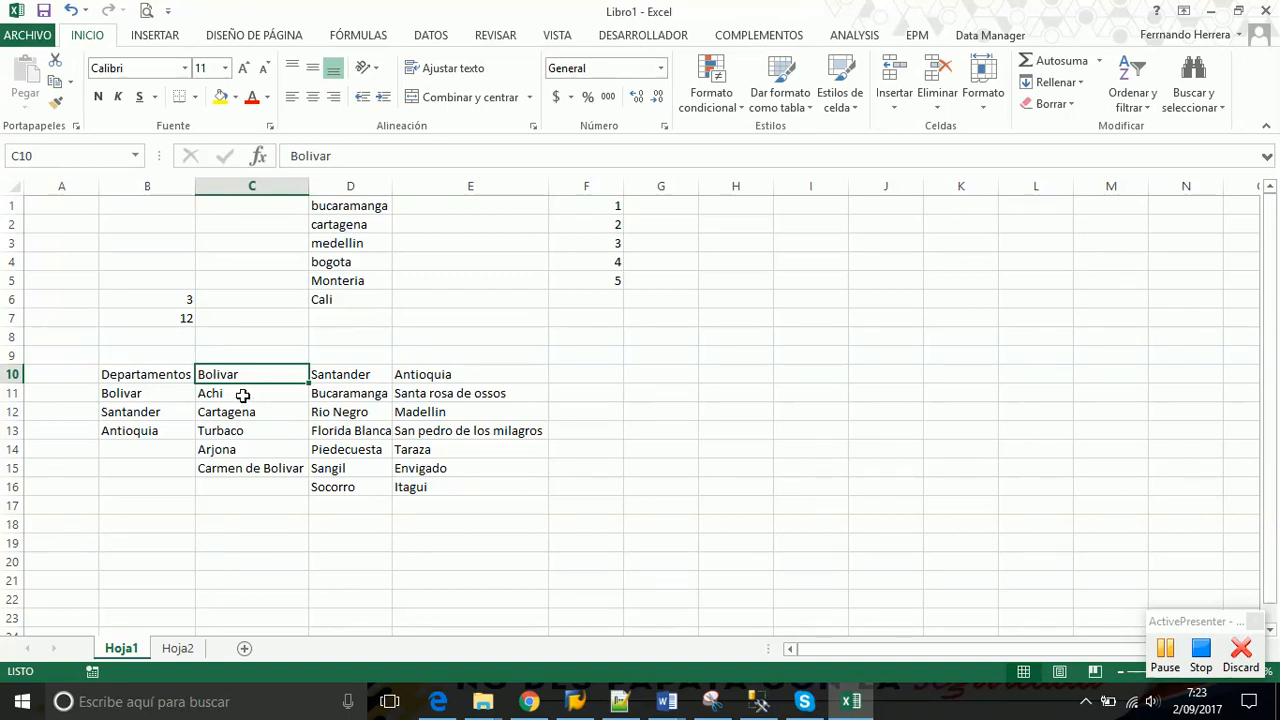
{"action": "left_click", "coordinate": [170, 390]}
{"action": "left_click_drag", "start_coordinate": [218, 395], "coordinate": [228, 460]}
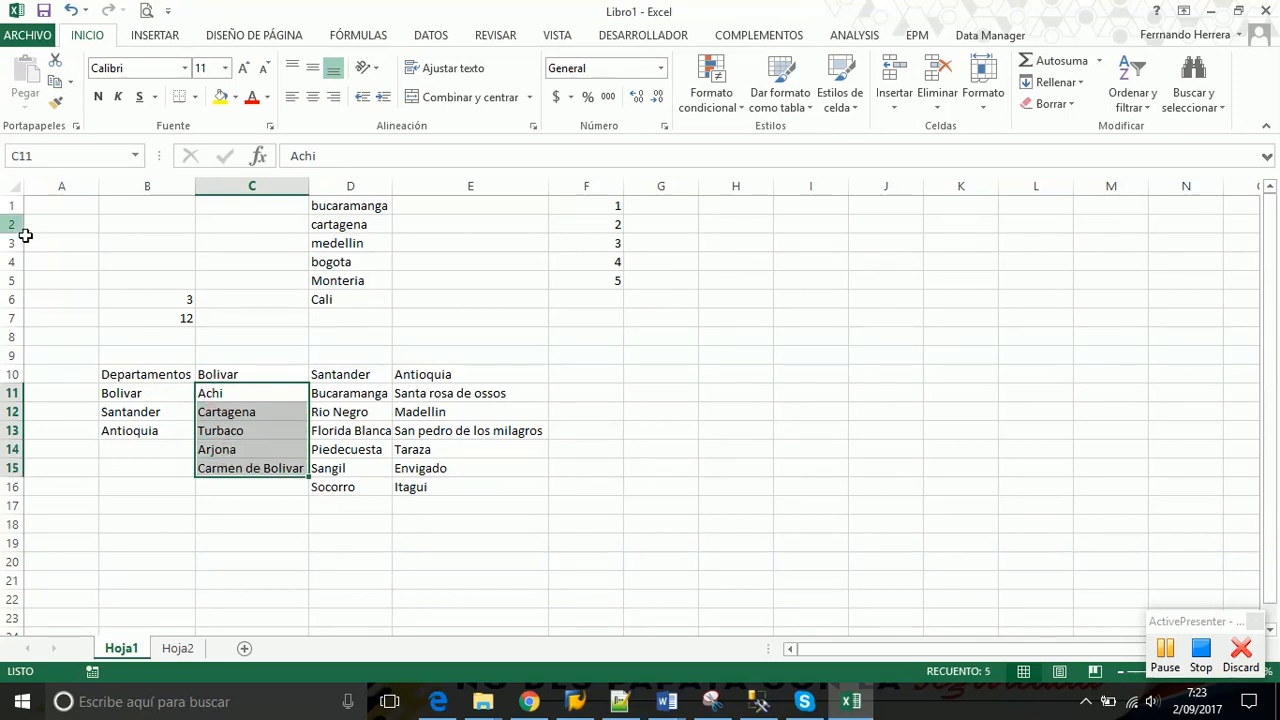
{"action": "left_click", "coordinate": [40, 158]}
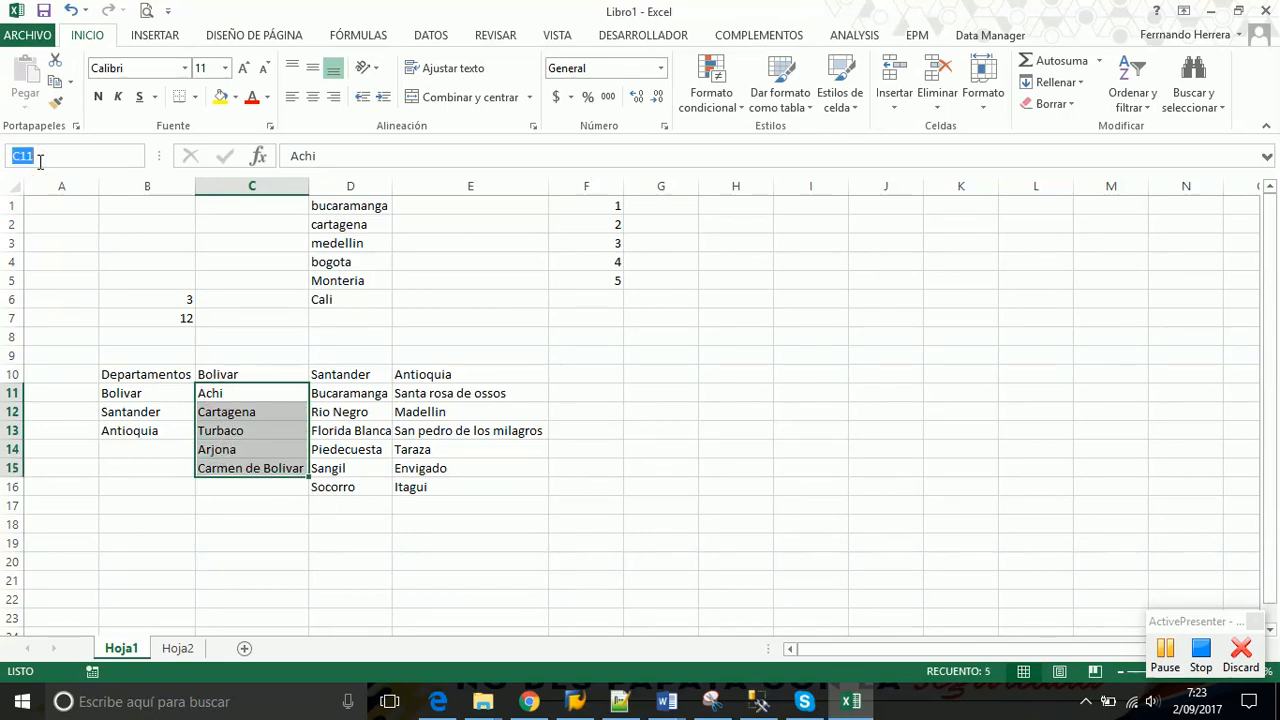
Type Bolivar into the Name Box for the selected C11:C15 range
{"action": "type", "text": "Bolivar"}
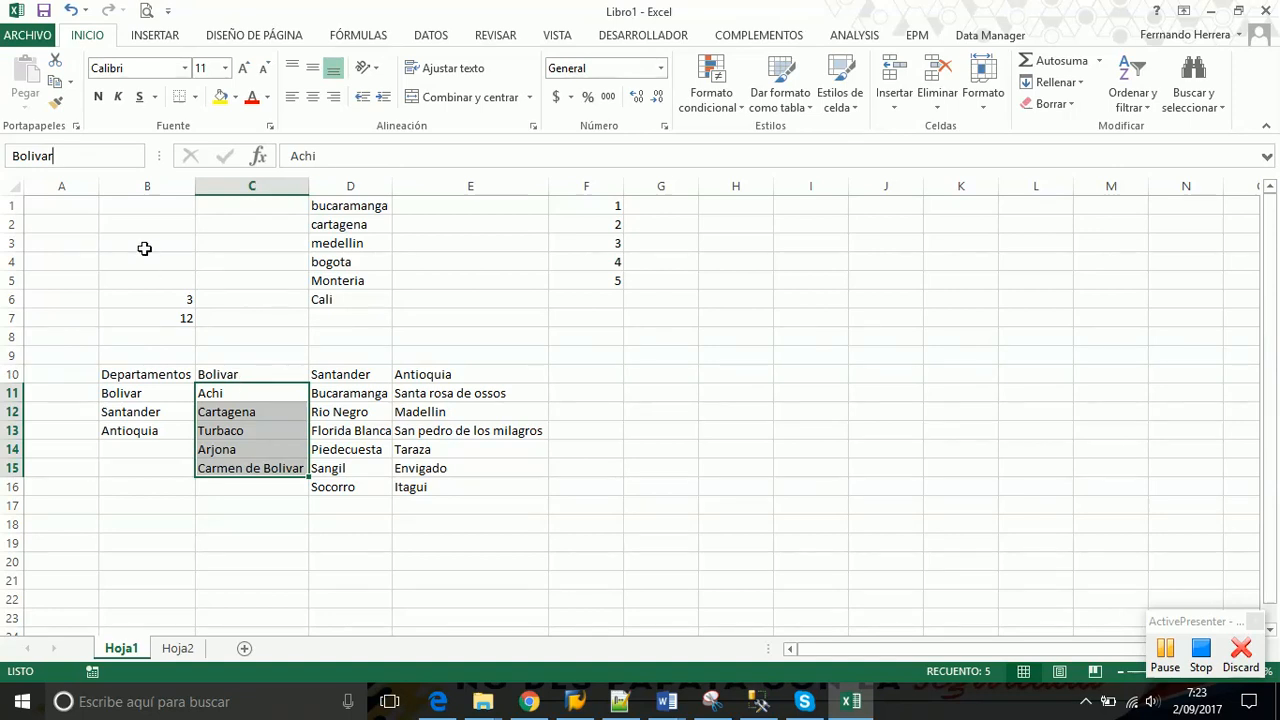
Confirm the Bolivar name on C11:C15, then select the Santander cities in D11:D16
{"action": "left_click", "coordinate": [106, 156]}
{"action": "key", "text": "Return"}
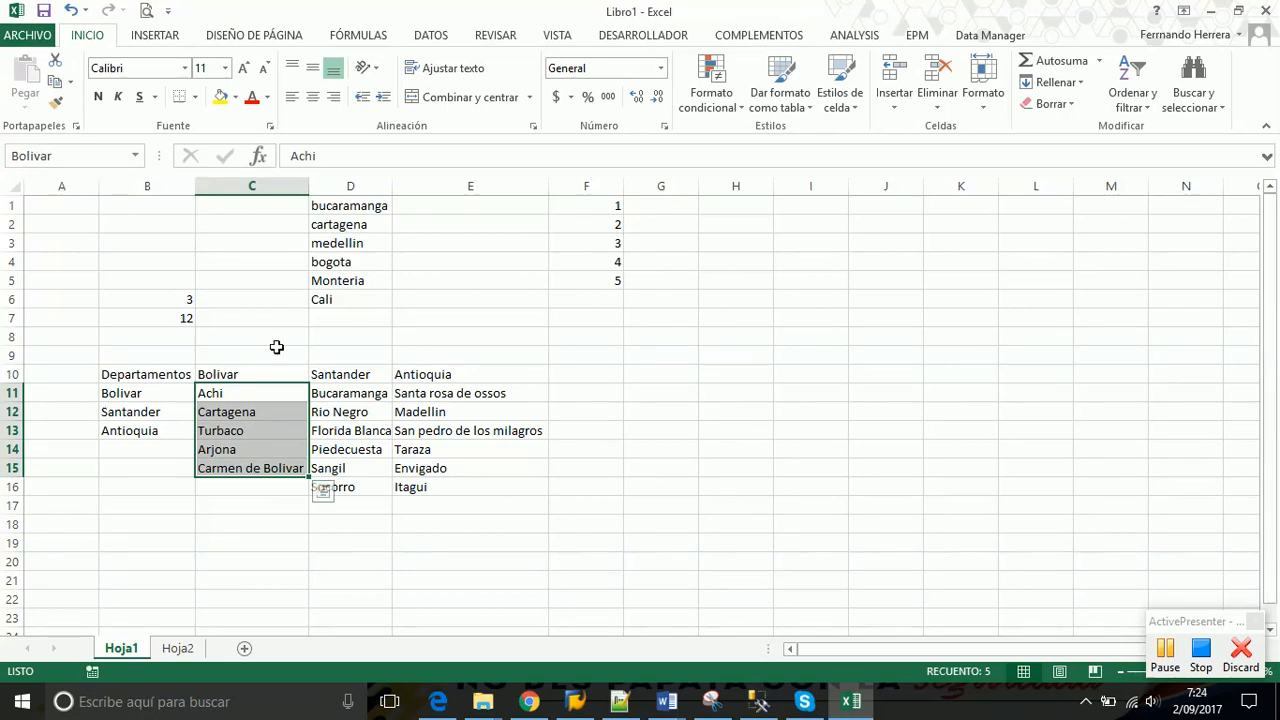
{"action": "left_click_drag", "start_coordinate": [246, 392], "coordinate": [234, 473]}
{"action": "left_click_drag", "start_coordinate": [368, 395], "coordinate": [367, 481]}
Name the range D11:D16 Santander in the Name Box
{"action": "left_click", "coordinate": [46, 162]}
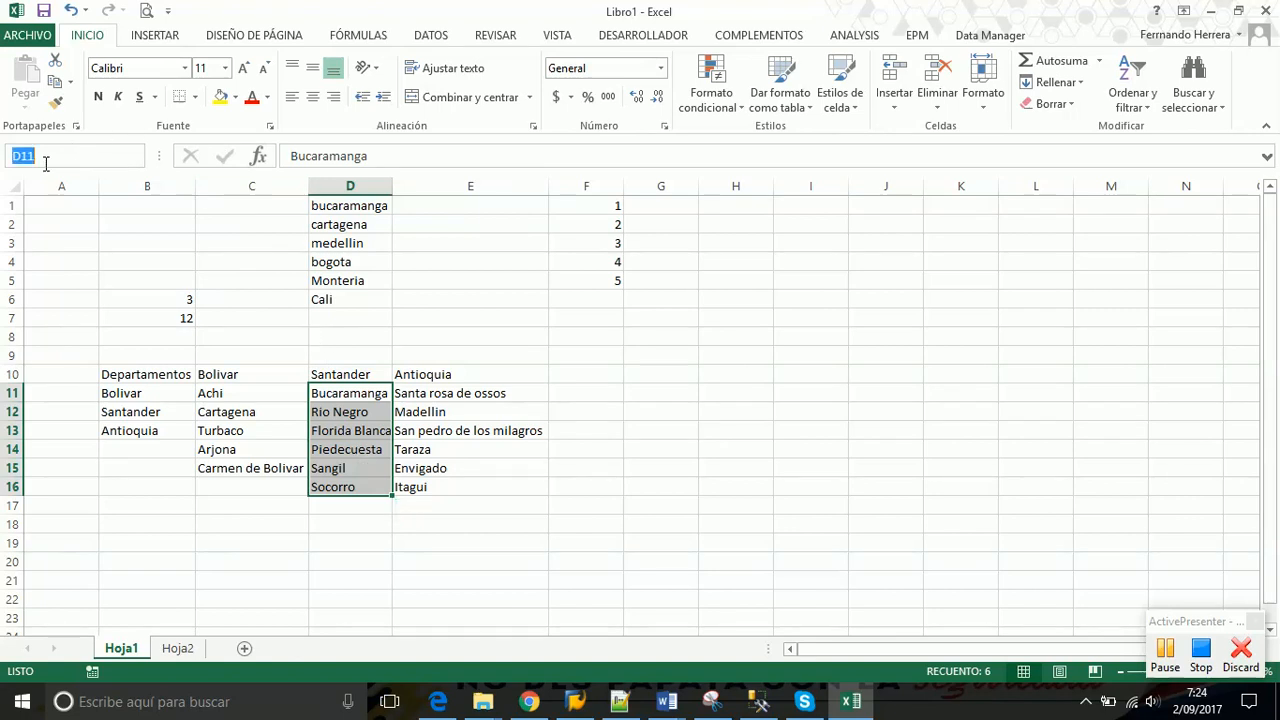
{"action": "type", "text": "Santander"}
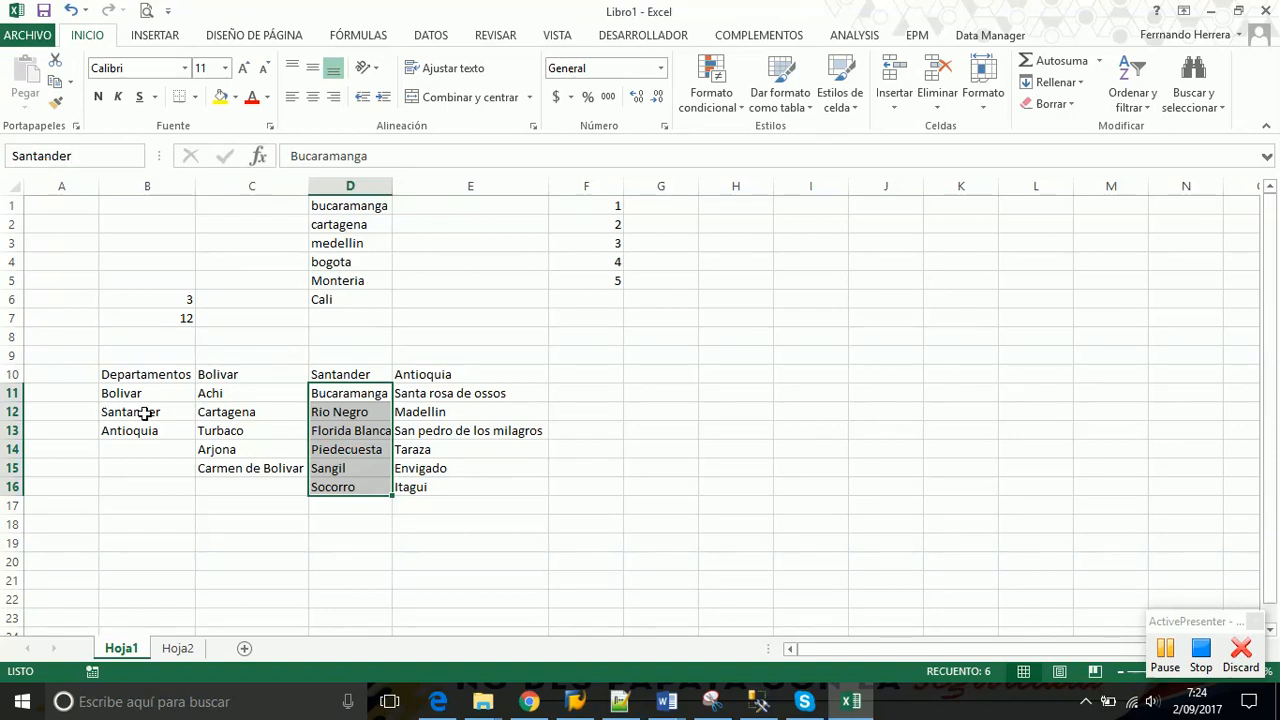
{"action": "key", "text": "Return"}
{"action": "key", "text": "Return"}
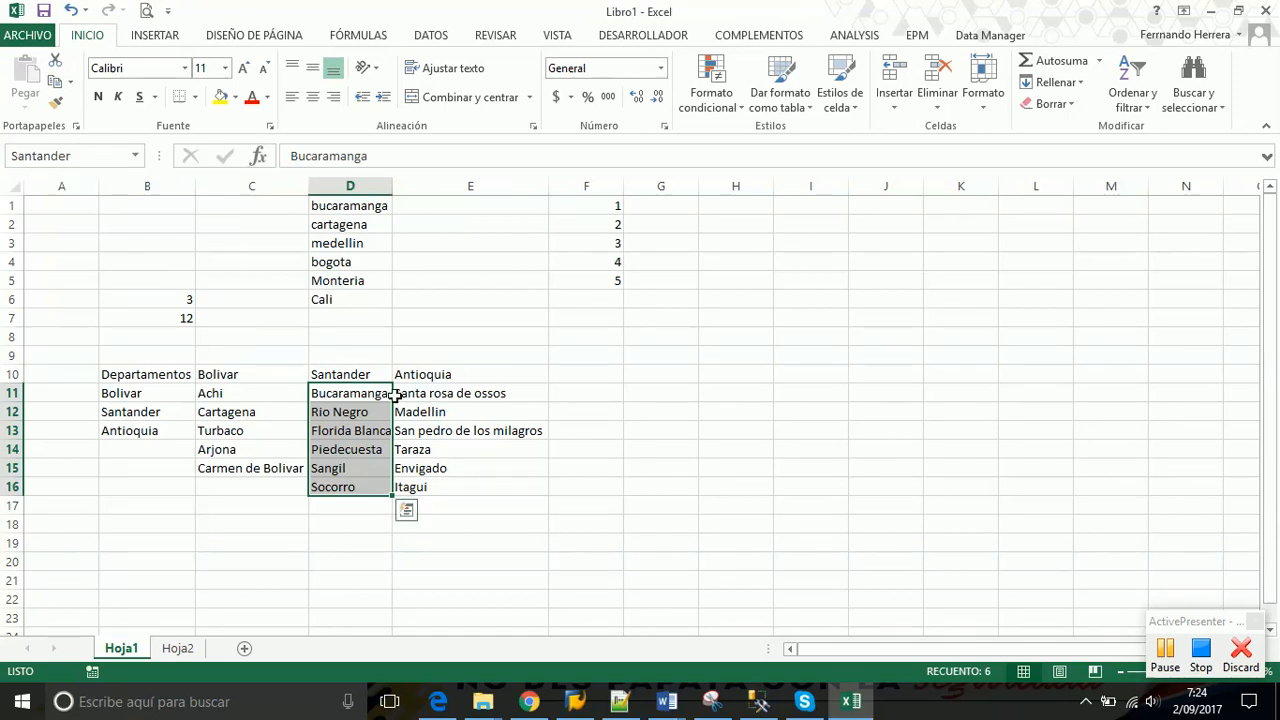
Select E11:E16 and enter Antioquia as its range name
{"action": "left_click_drag", "start_coordinate": [420, 393], "coordinate": [417, 488]}
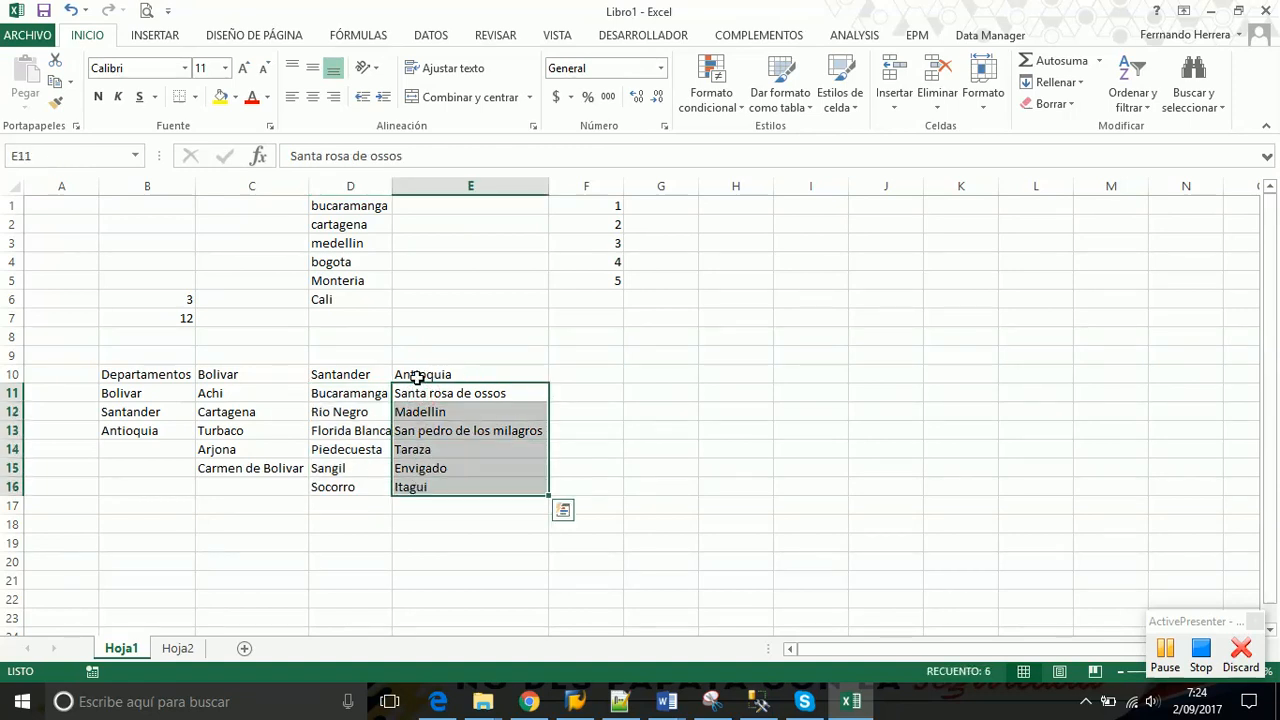
{"action": "left_click", "coordinate": [47, 155]}
{"action": "type", "text": "A"}
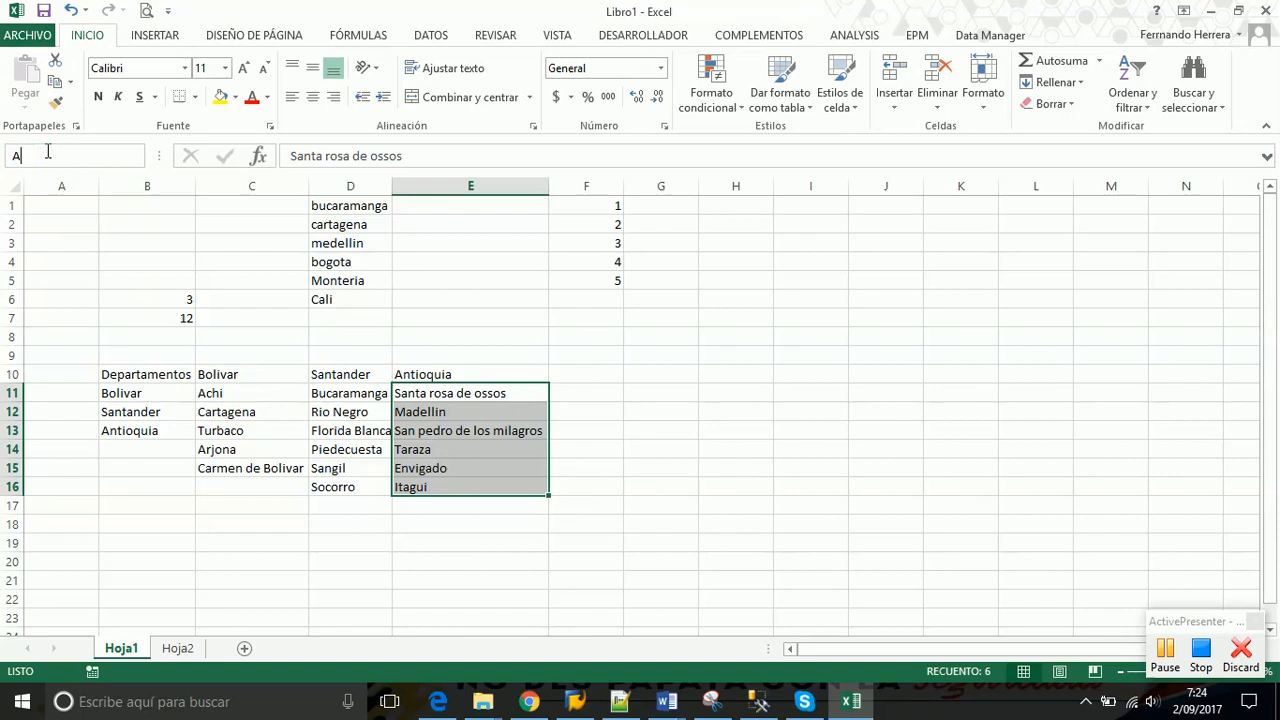
{"action": "type", "text": "ntioquia"}
{"action": "key", "text": "Return"}
{"action": "left_click", "coordinate": [148, 404]}
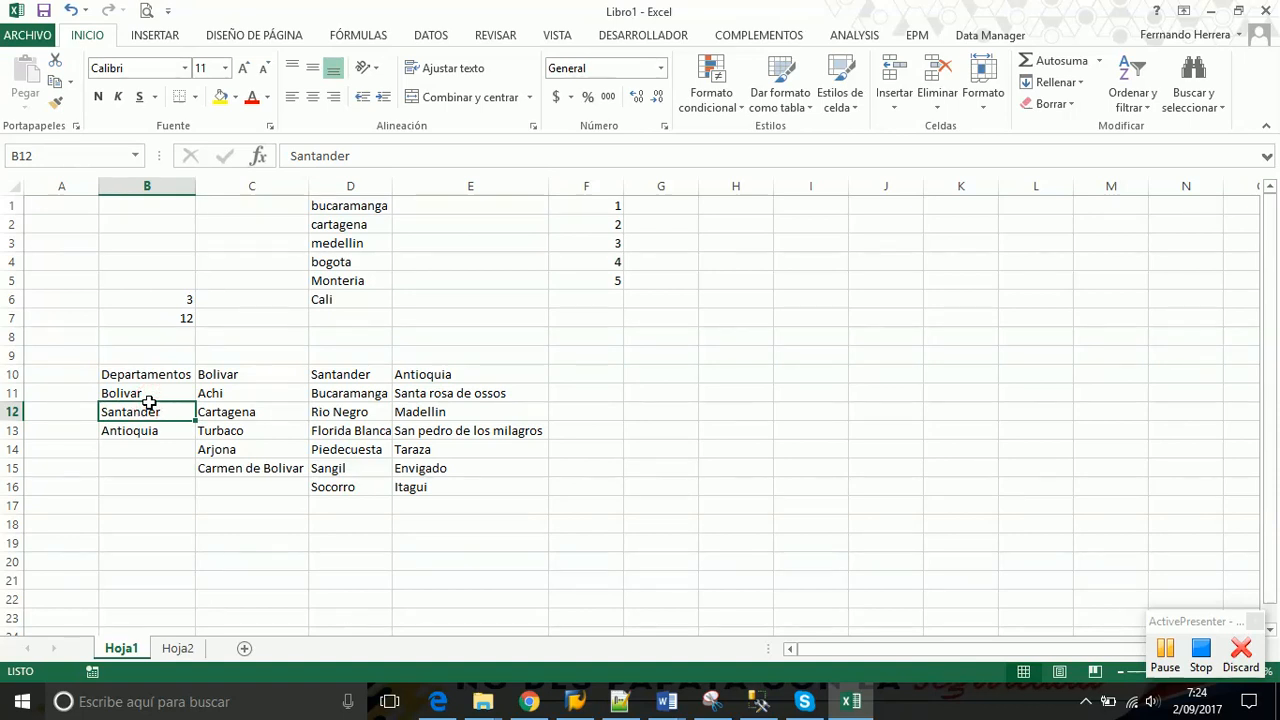
{"action": "left_click_drag", "start_coordinate": [151, 391], "coordinate": [151, 425]}
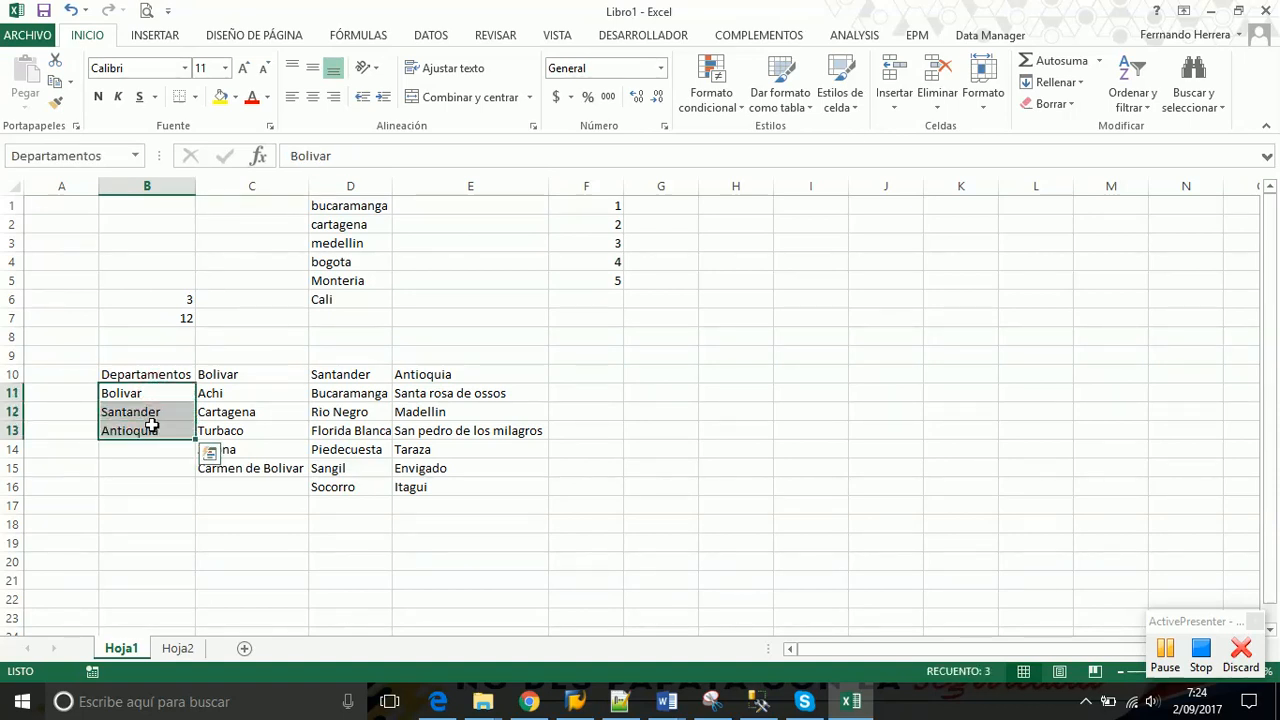
{"action": "left_click_drag", "start_coordinate": [240, 391], "coordinate": [236, 463]}
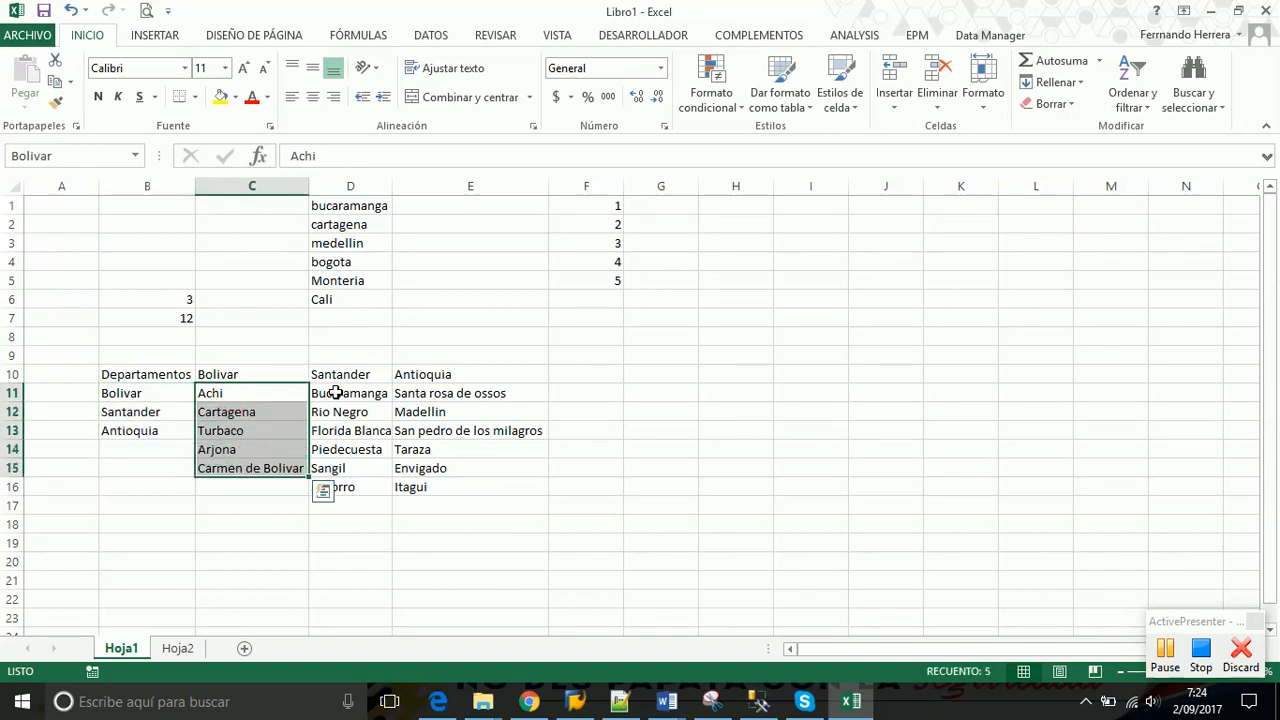
{"action": "left_click_drag", "start_coordinate": [336, 395], "coordinate": [334, 486]}
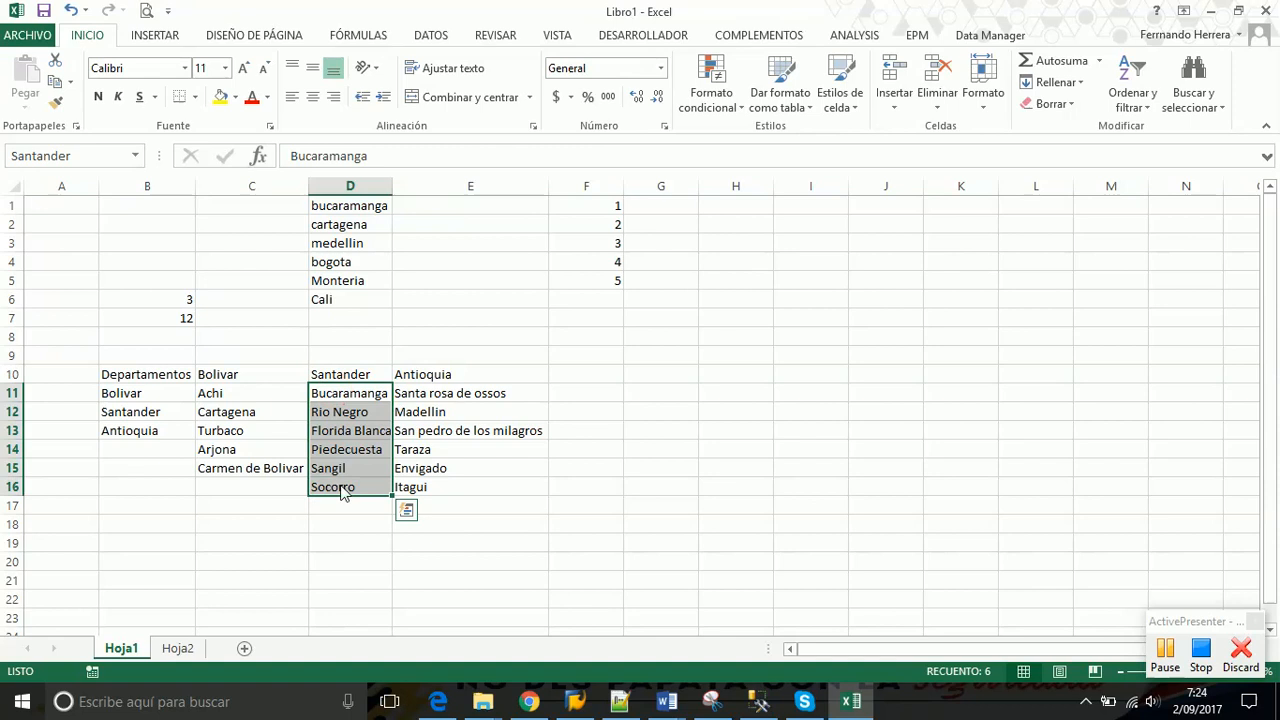
{"action": "left_click_drag", "start_coordinate": [436, 395], "coordinate": [428, 485]}
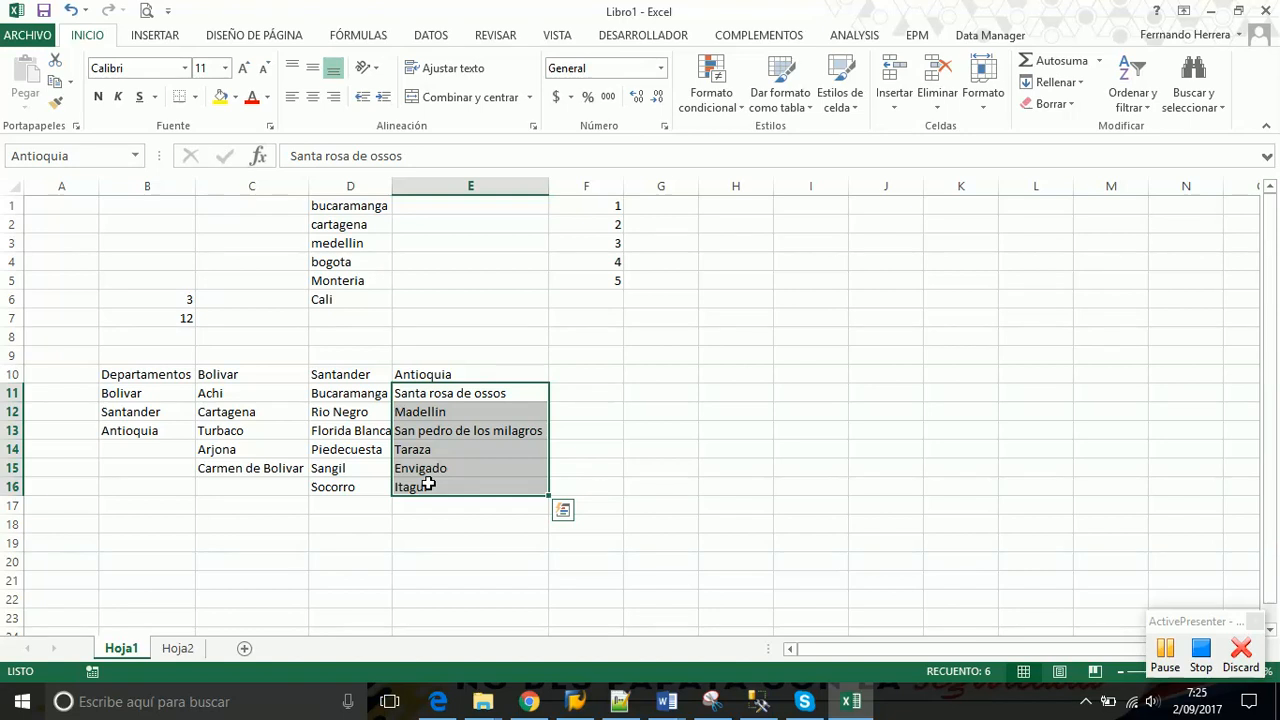
{"action": "left_click", "coordinate": [178, 650]}
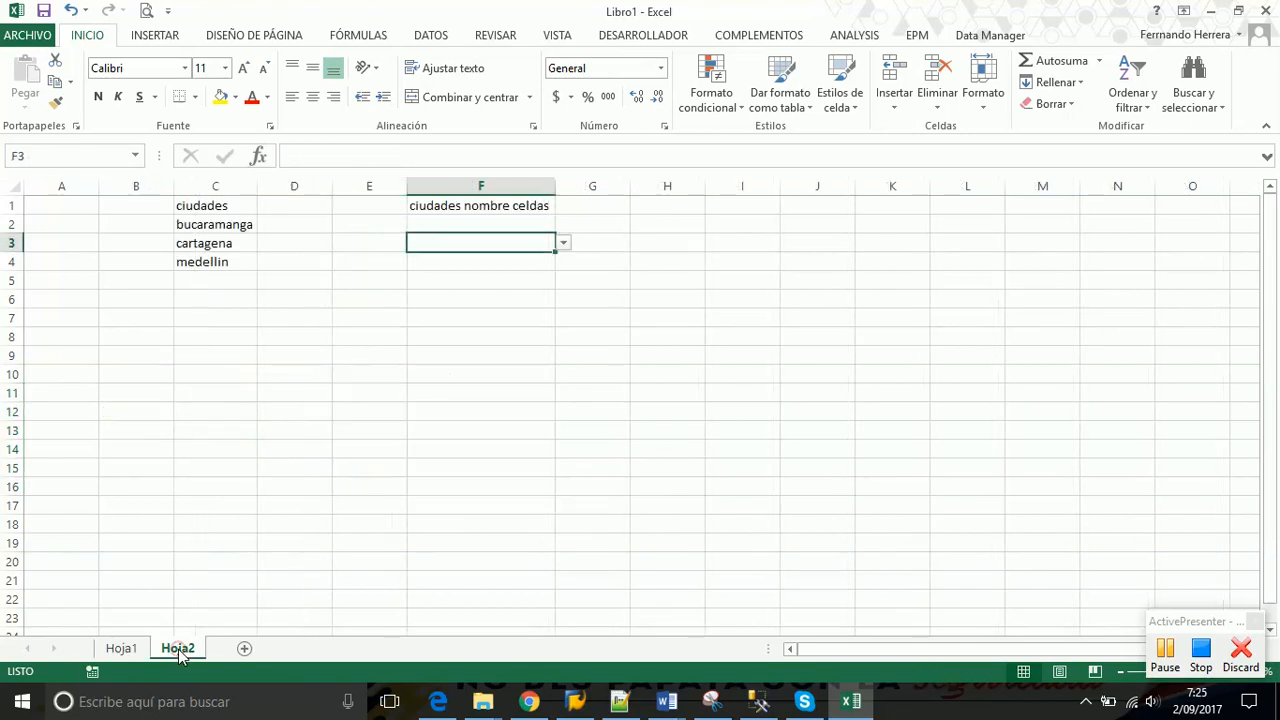
{"action": "left_click", "coordinate": [677, 287]}
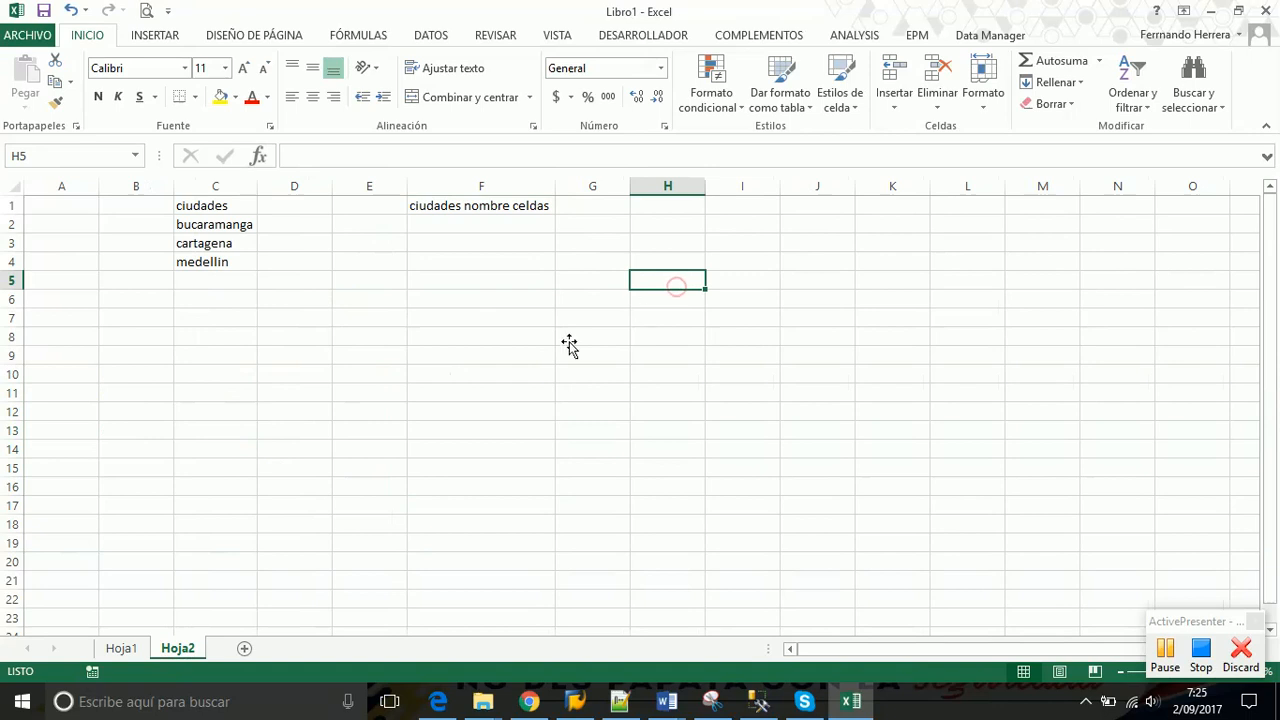
{"action": "left_click", "coordinate": [133, 650]}
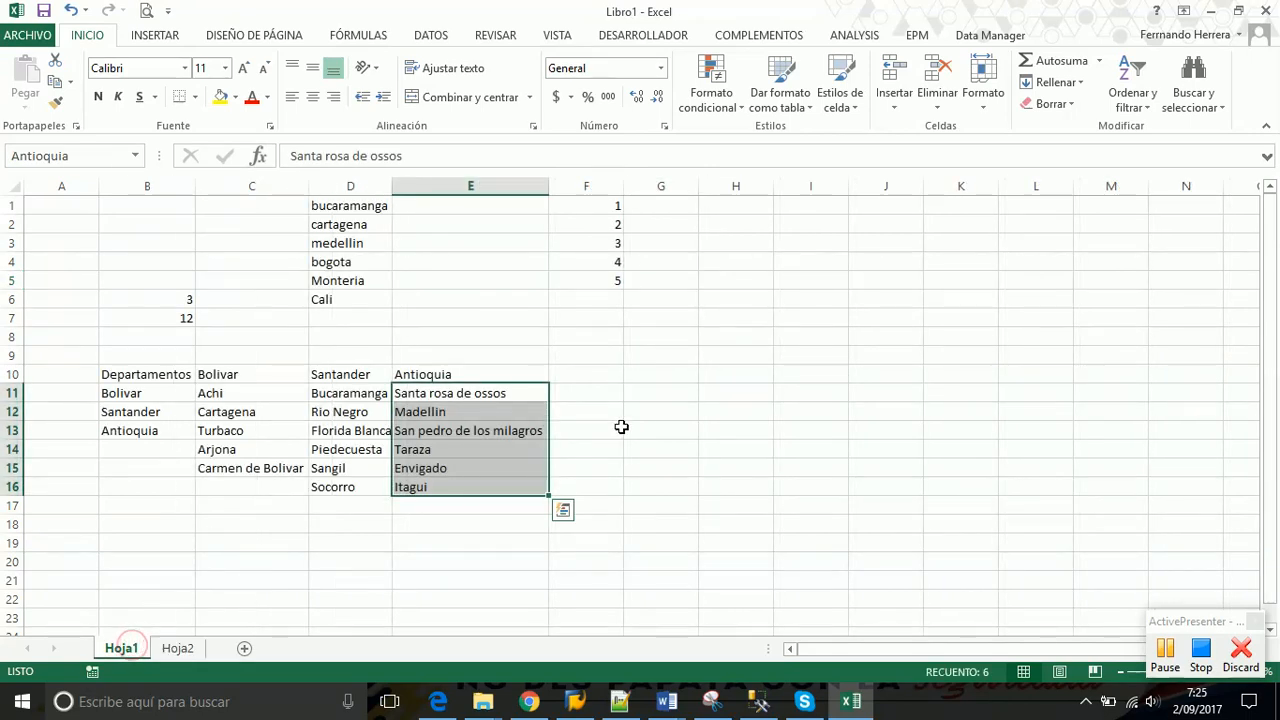
{"action": "left_click", "coordinate": [740, 372]}
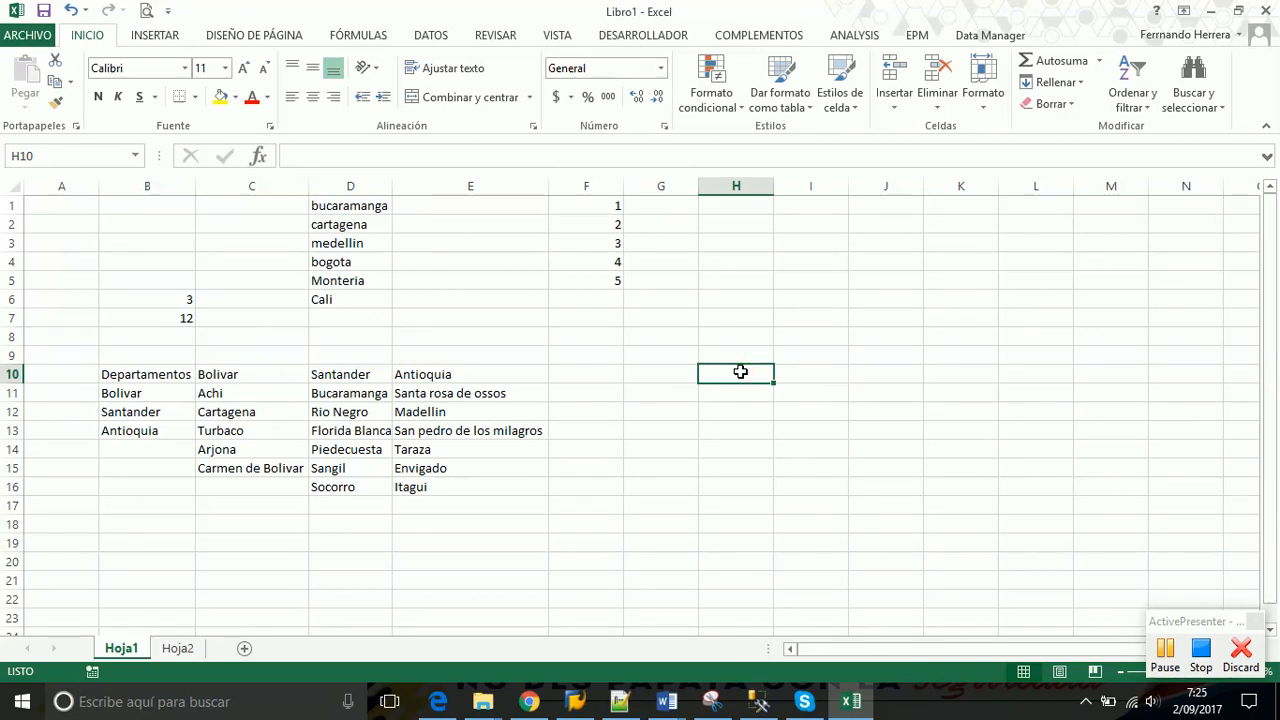
Label H10 'Departamento' and H11 'cuidad', autofitting column H to the text
{"action": "type", "text": "Depa"}
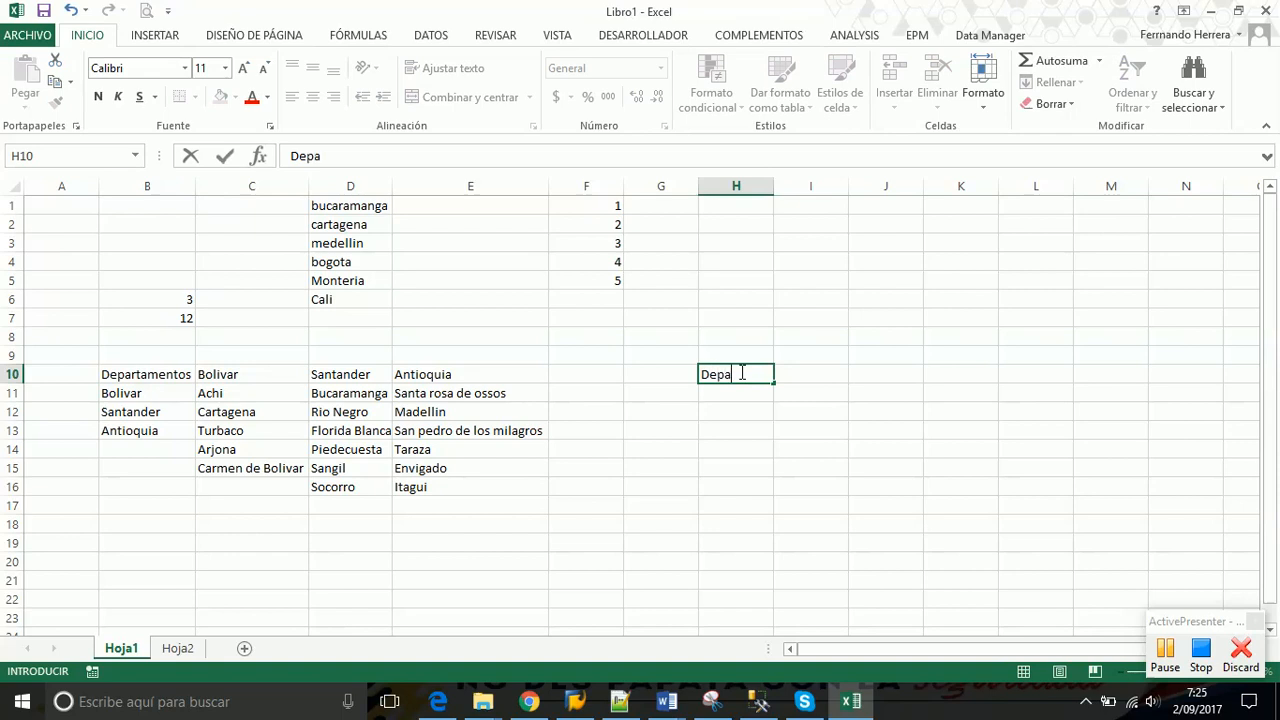
{"action": "type", "text": "rtamento"}
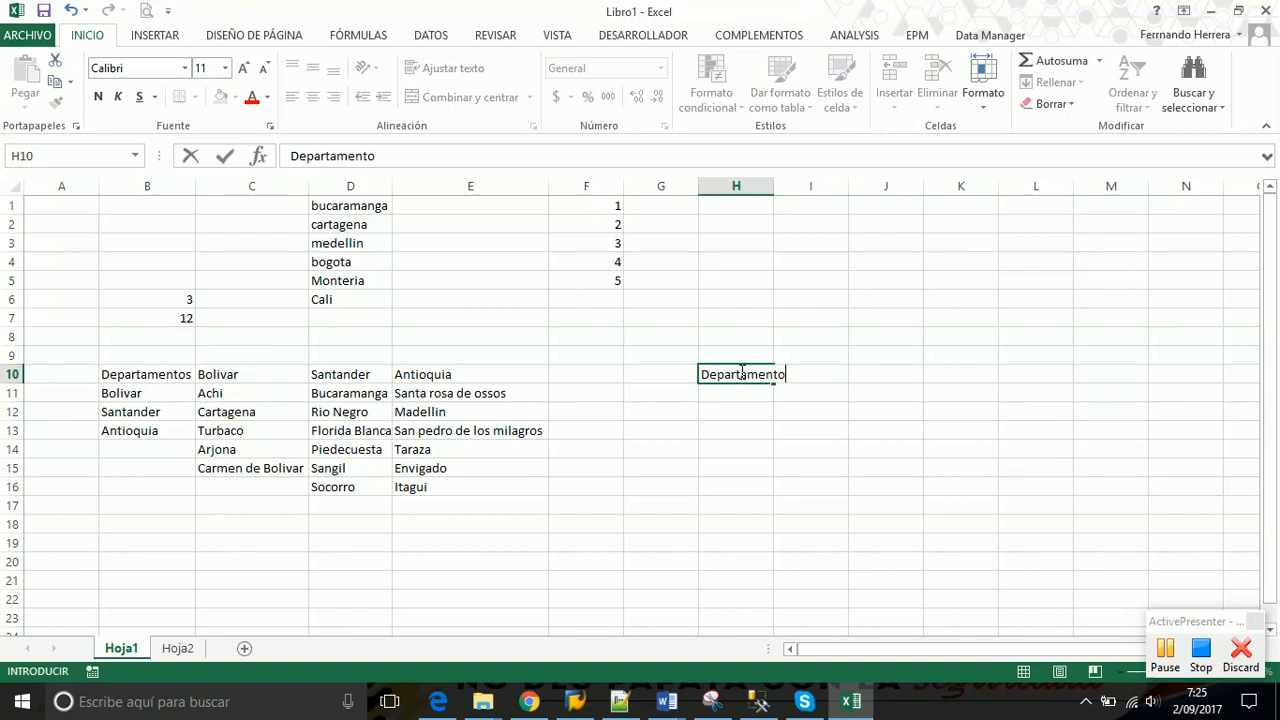
{"action": "key", "text": "Return"}
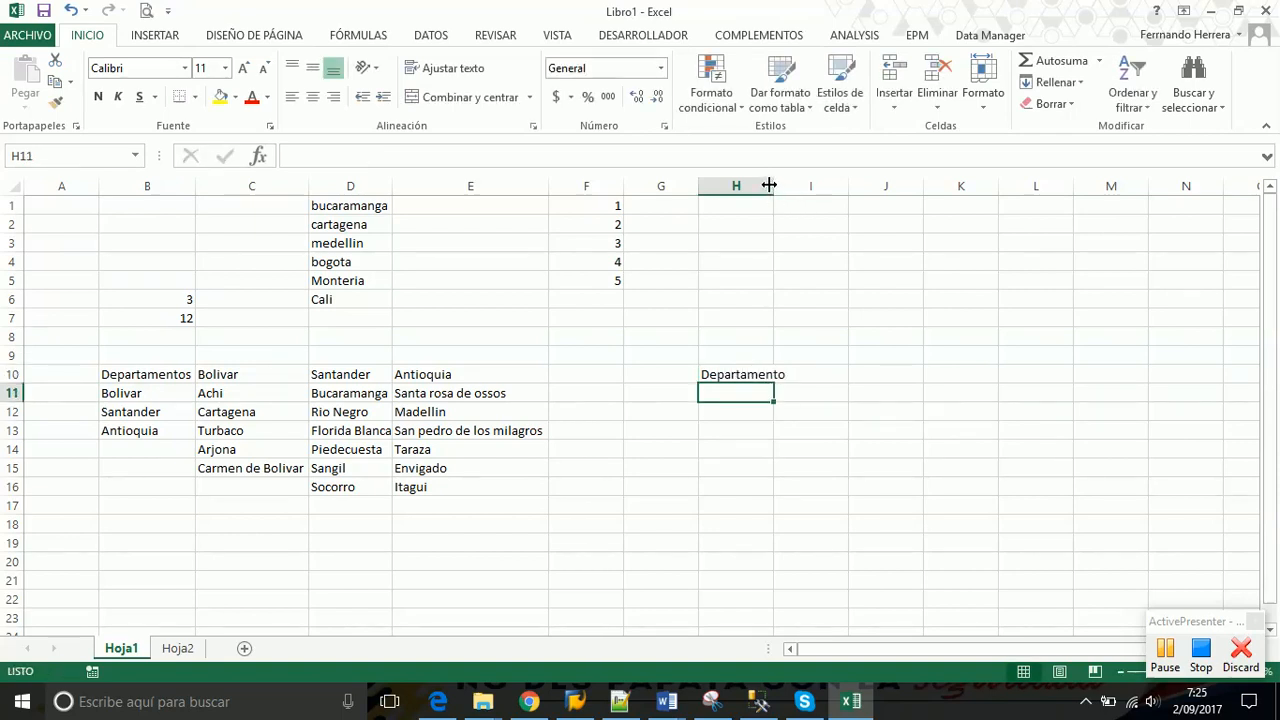
{"action": "double_click", "coordinate": [773, 186]}
{"action": "type", "text": "c"}
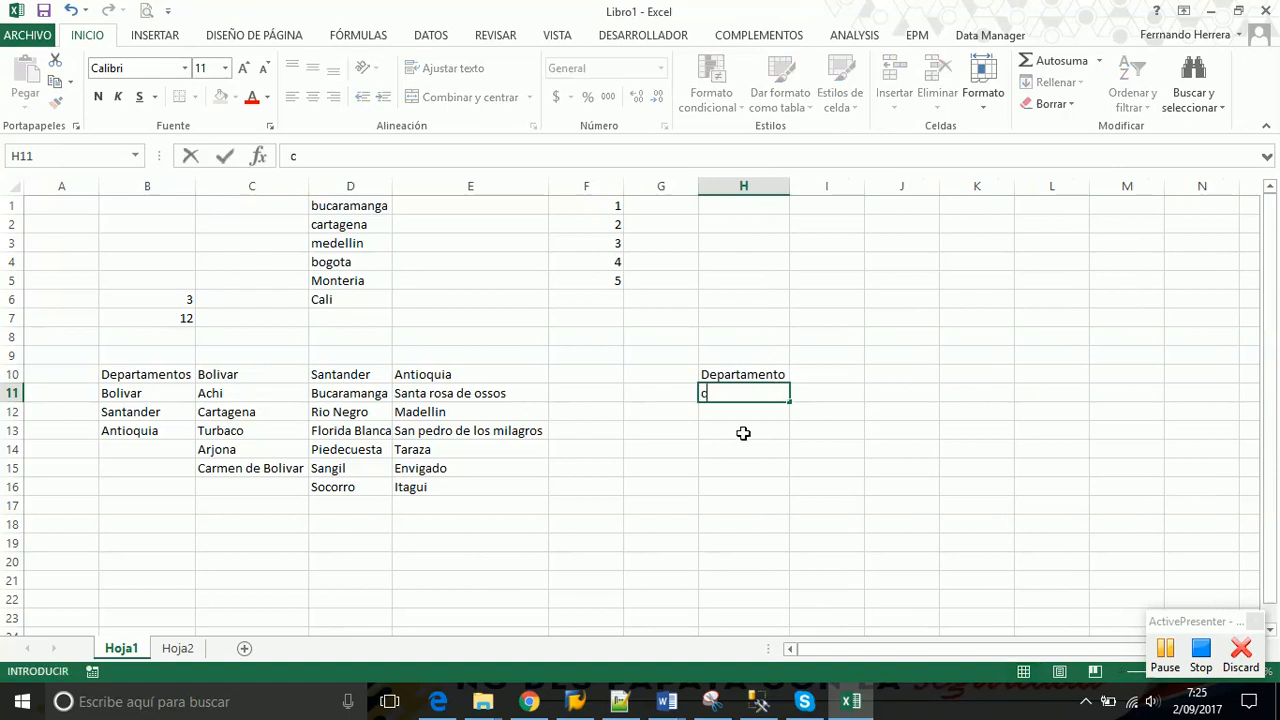
{"action": "type", "text": "uidad"}
{"action": "key", "text": "Return"}
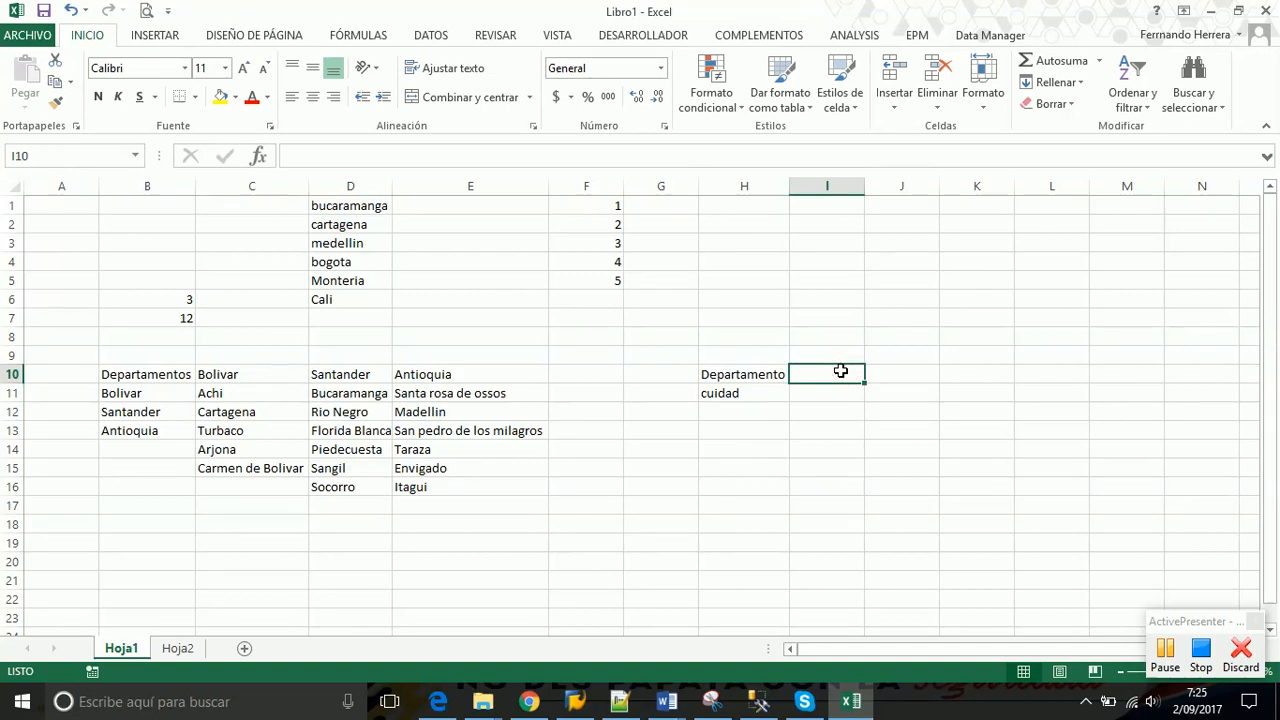
{"action": "left_click", "coordinate": [431, 40]}
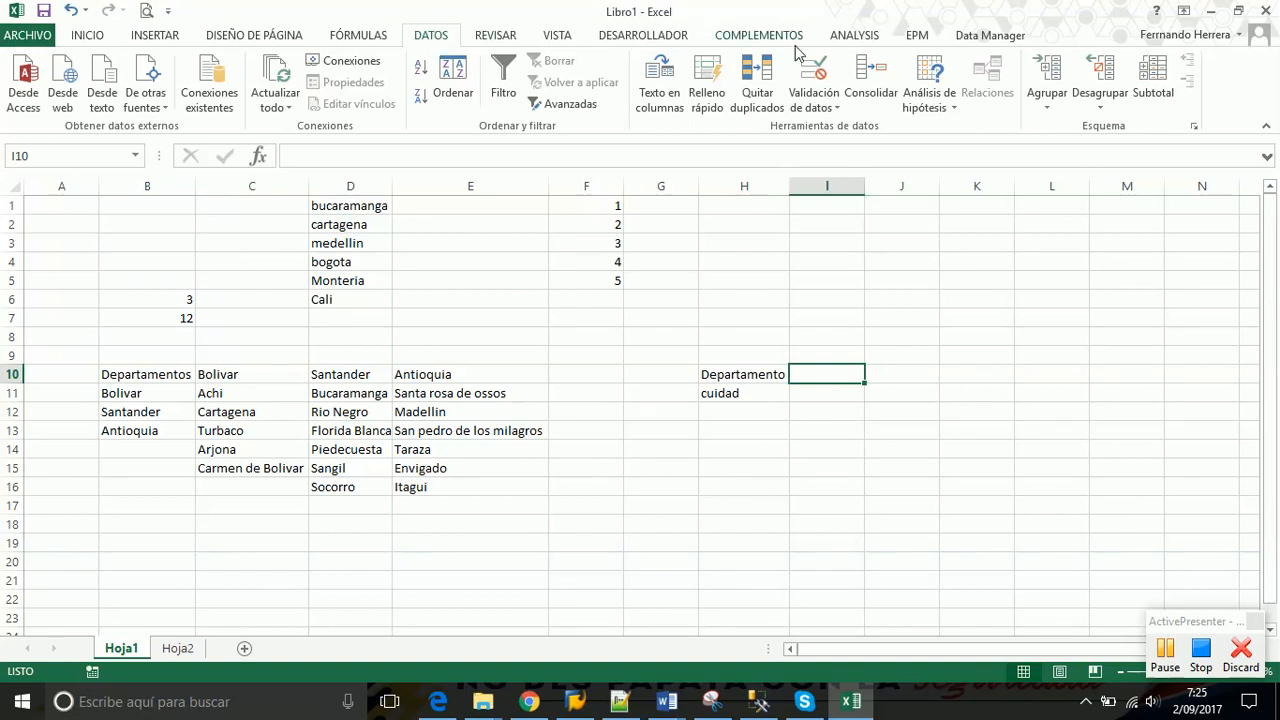
Give I10 a Lista data validation with source =Departamentos
{"action": "left_click", "coordinate": [826, 106]}
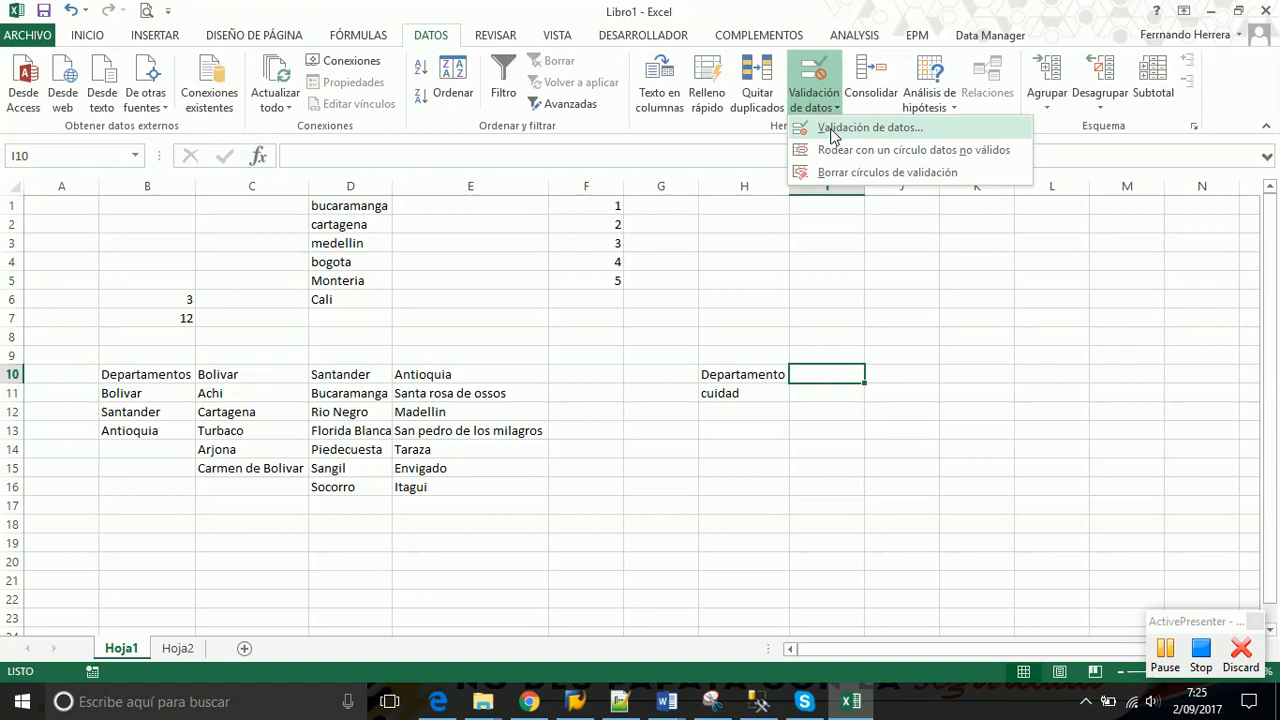
{"action": "left_click", "coordinate": [833, 132]}
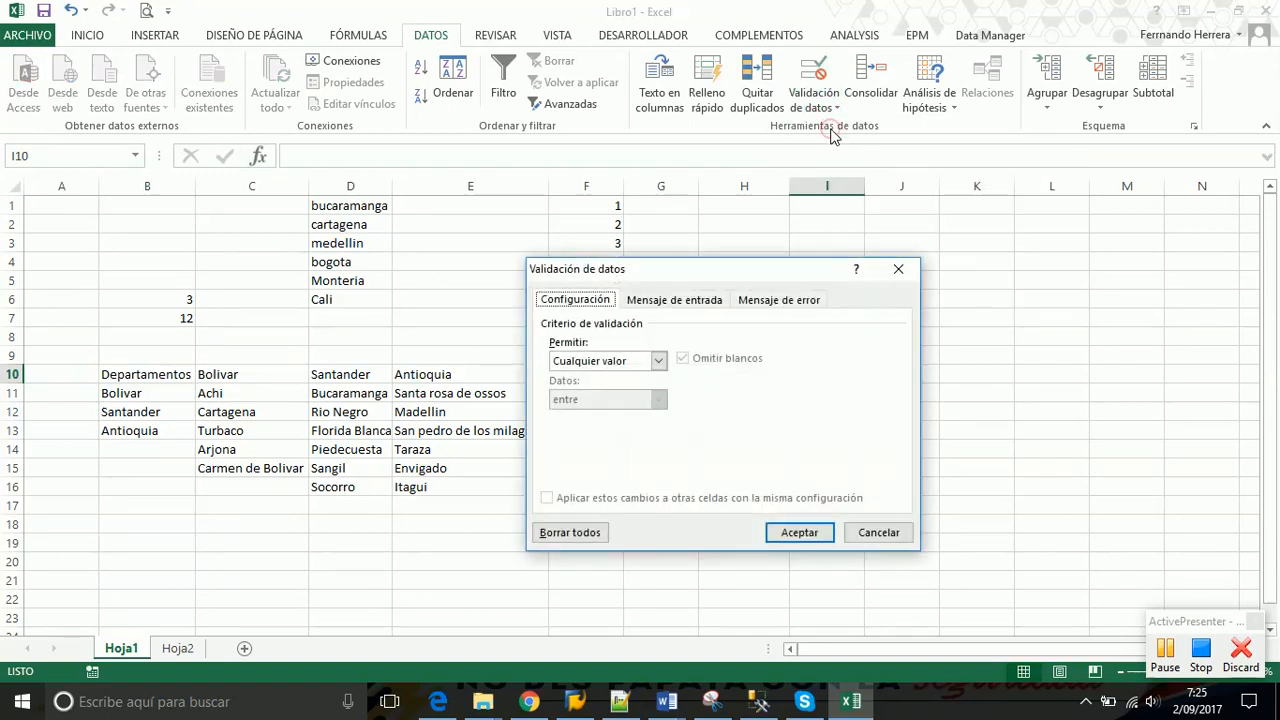
{"action": "left_click", "coordinate": [658, 361]}
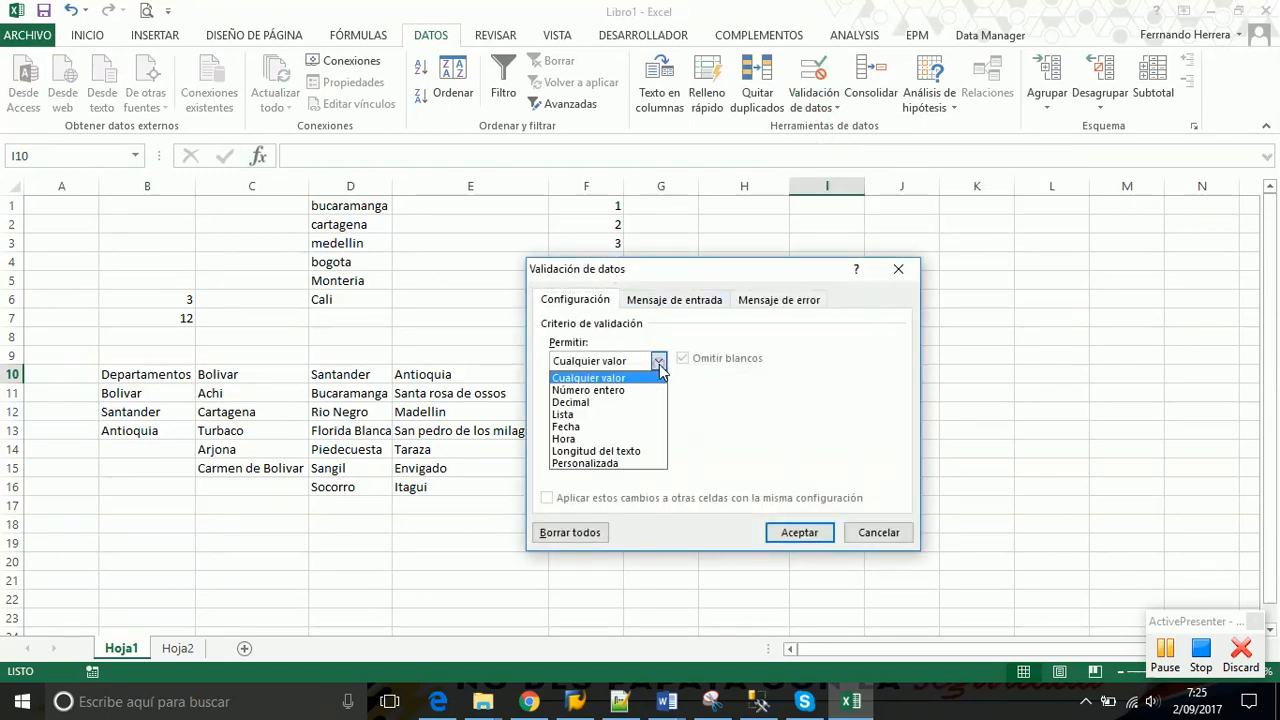
{"action": "left_click", "coordinate": [614, 415]}
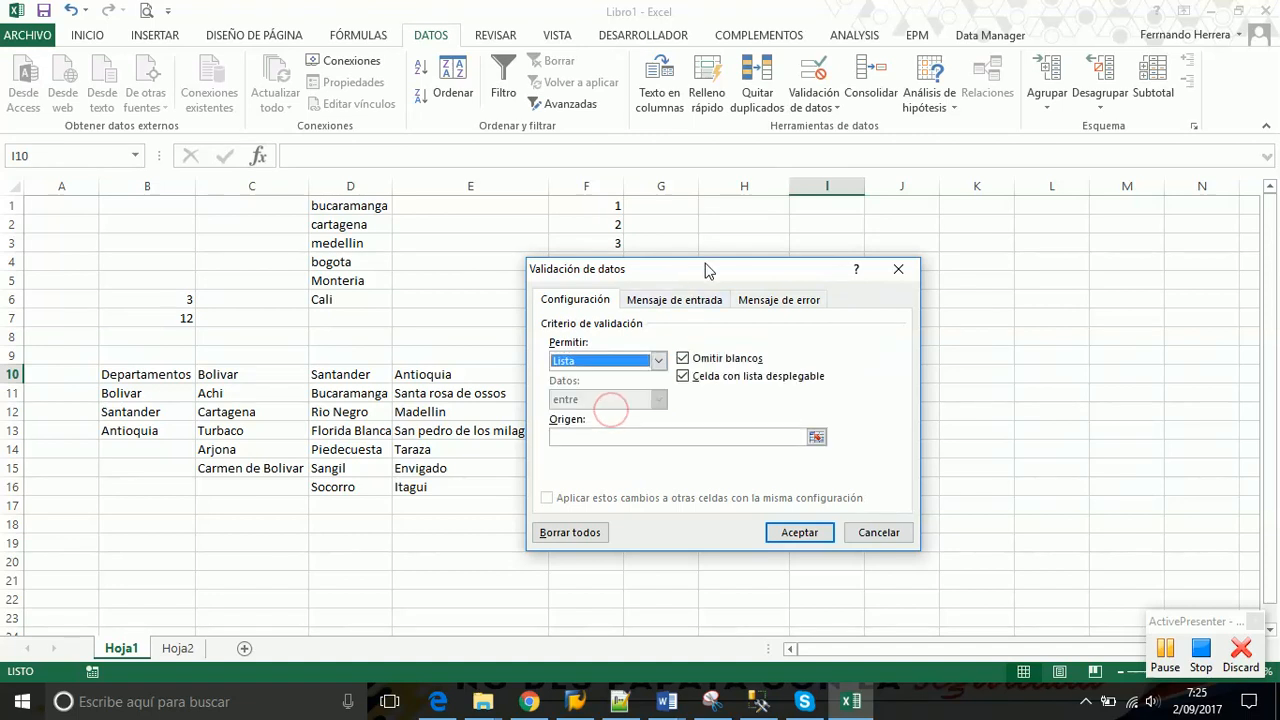
{"action": "left_click_drag", "start_coordinate": [704, 266], "coordinate": [787, 92]}
{"action": "left_click", "coordinate": [690, 258]}
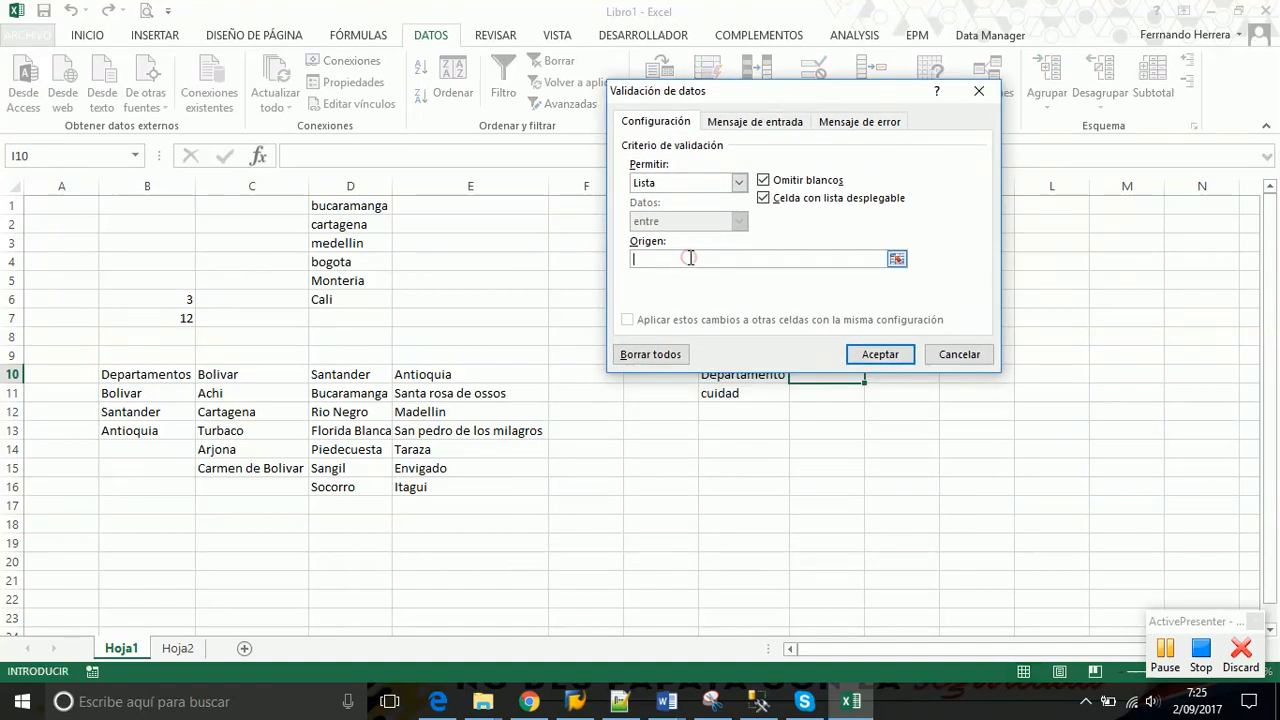
{"action": "type", "text": "="}
{"action": "type", "text": "Departamentos"}
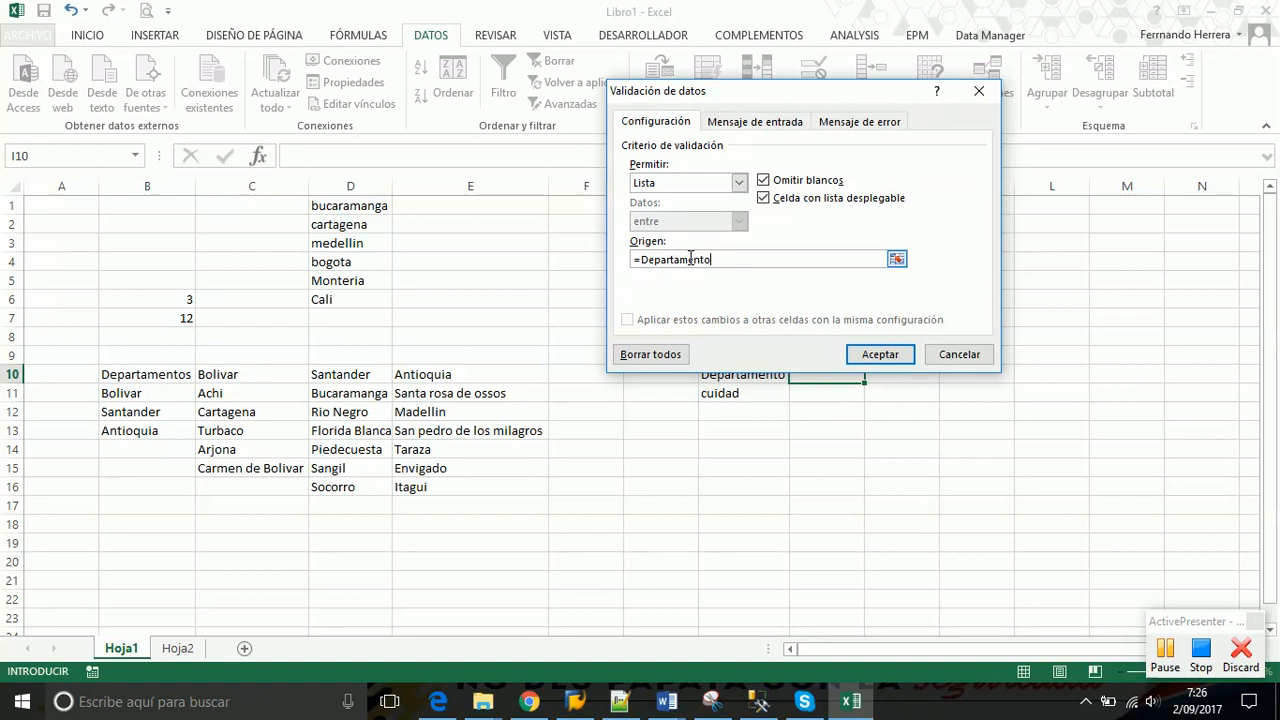
{"action": "left_click", "coordinate": [873, 357]}
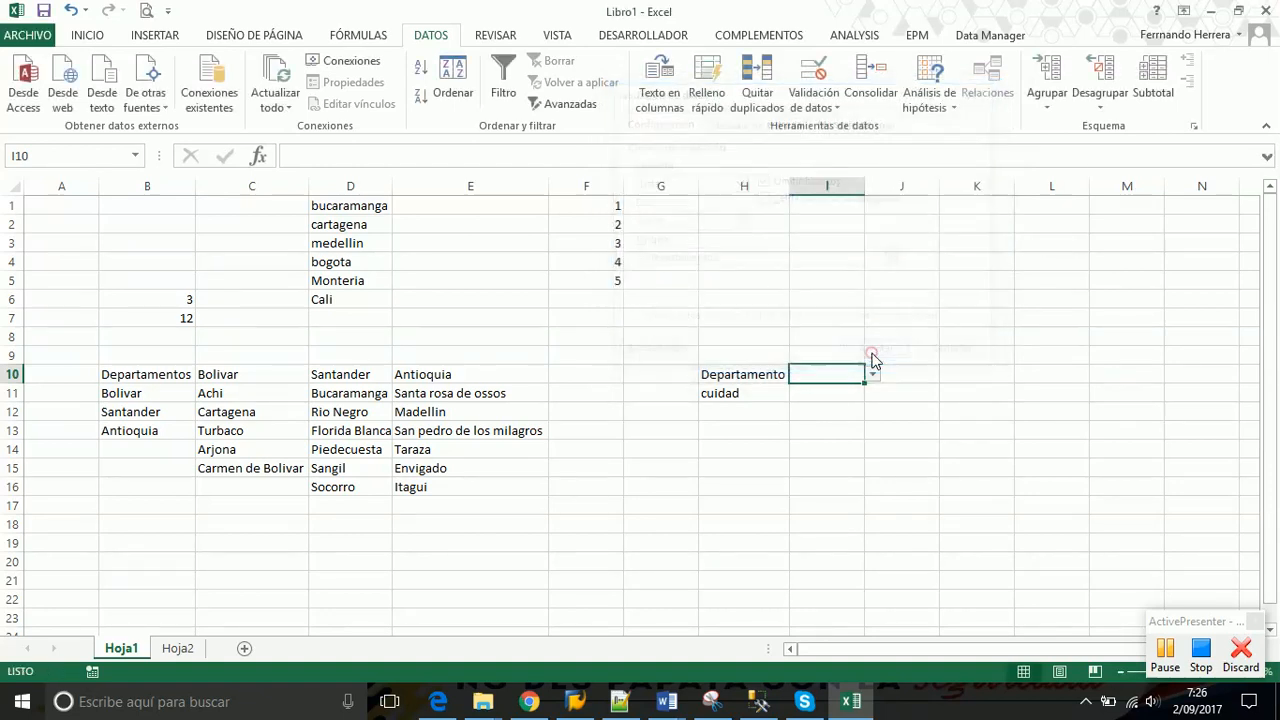
{"action": "left_click", "coordinate": [872, 374]}
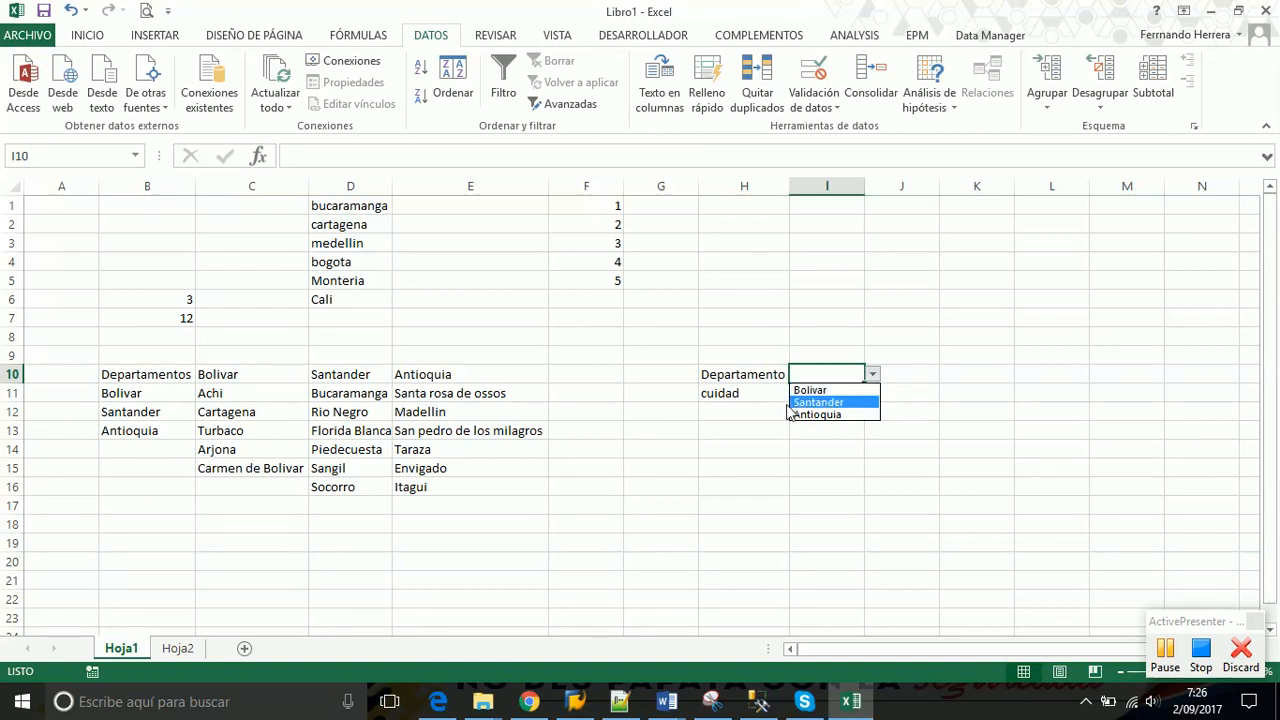
{"action": "left_click", "coordinate": [212, 458]}
{"action": "left_click_drag", "start_coordinate": [137, 397], "coordinate": [143, 436]}
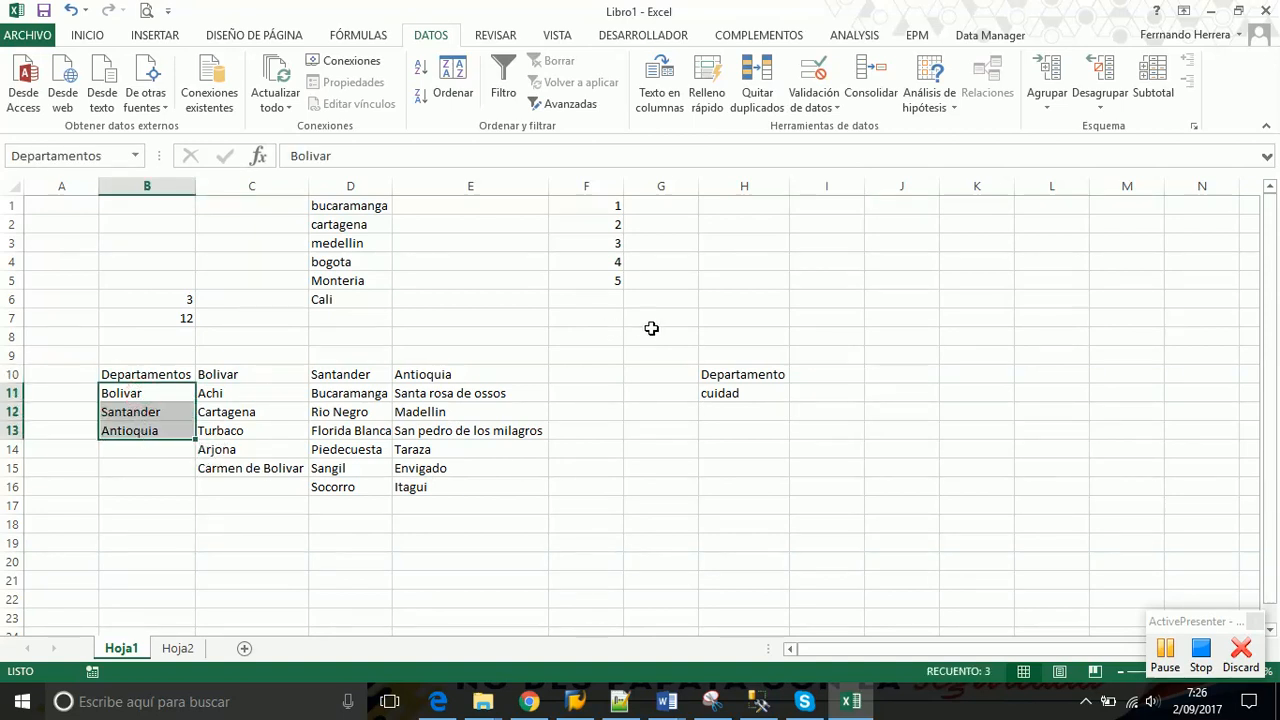
{"action": "left_click", "coordinate": [848, 378]}
{"action": "left_click", "coordinate": [873, 376]}
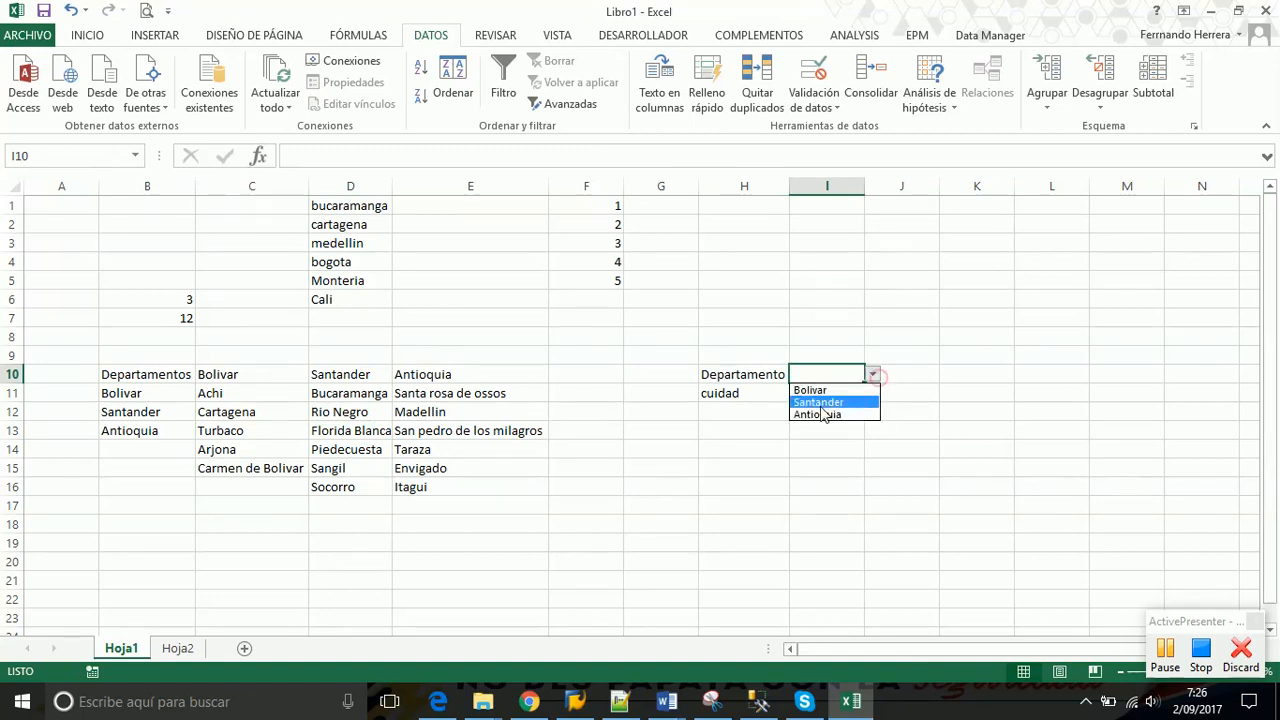
{"action": "left_click", "coordinate": [806, 387]}
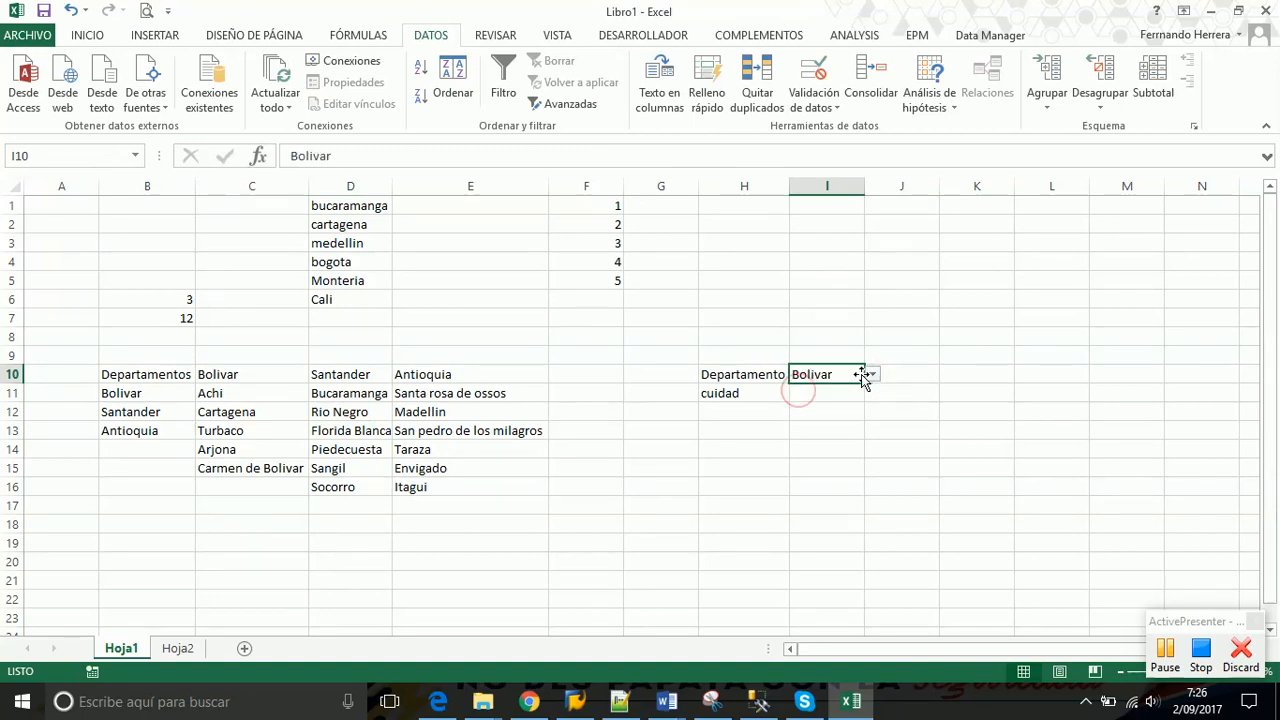
{"action": "key", "text": "Delete"}
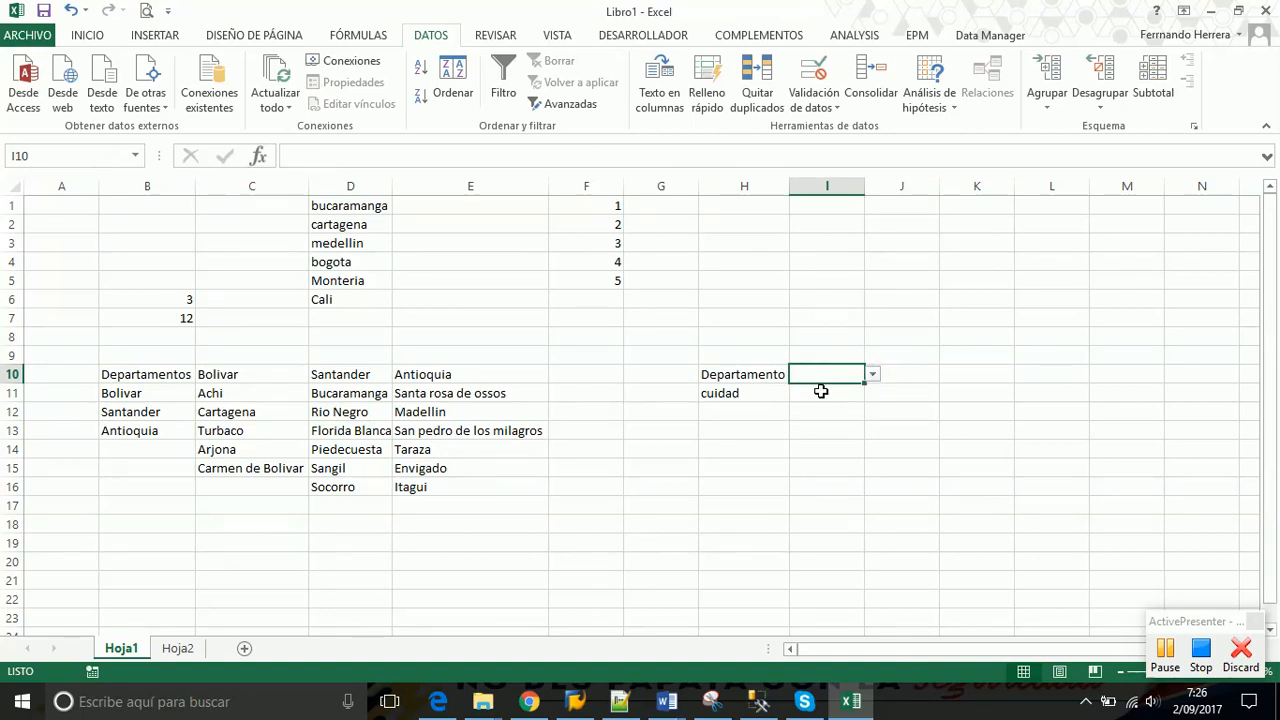
{"action": "left_click", "coordinate": [808, 395]}
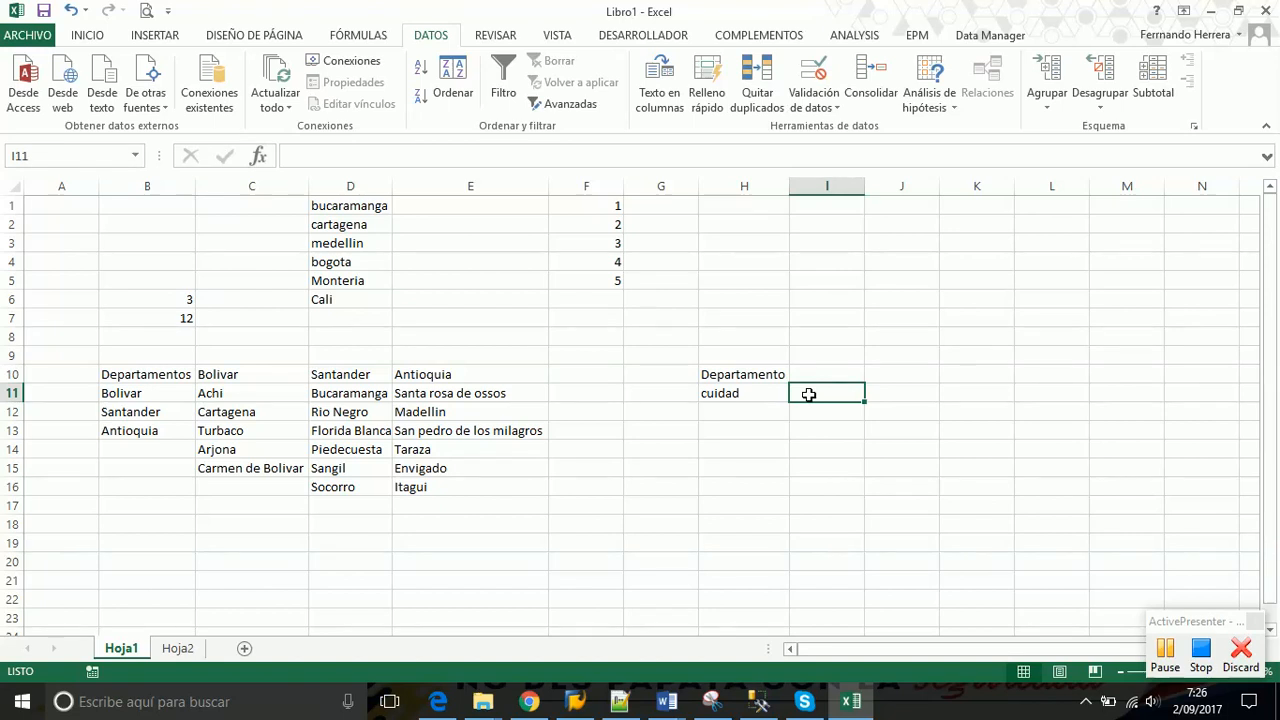
{"action": "left_click", "coordinate": [831, 372]}
{"action": "left_click", "coordinate": [872, 376]}
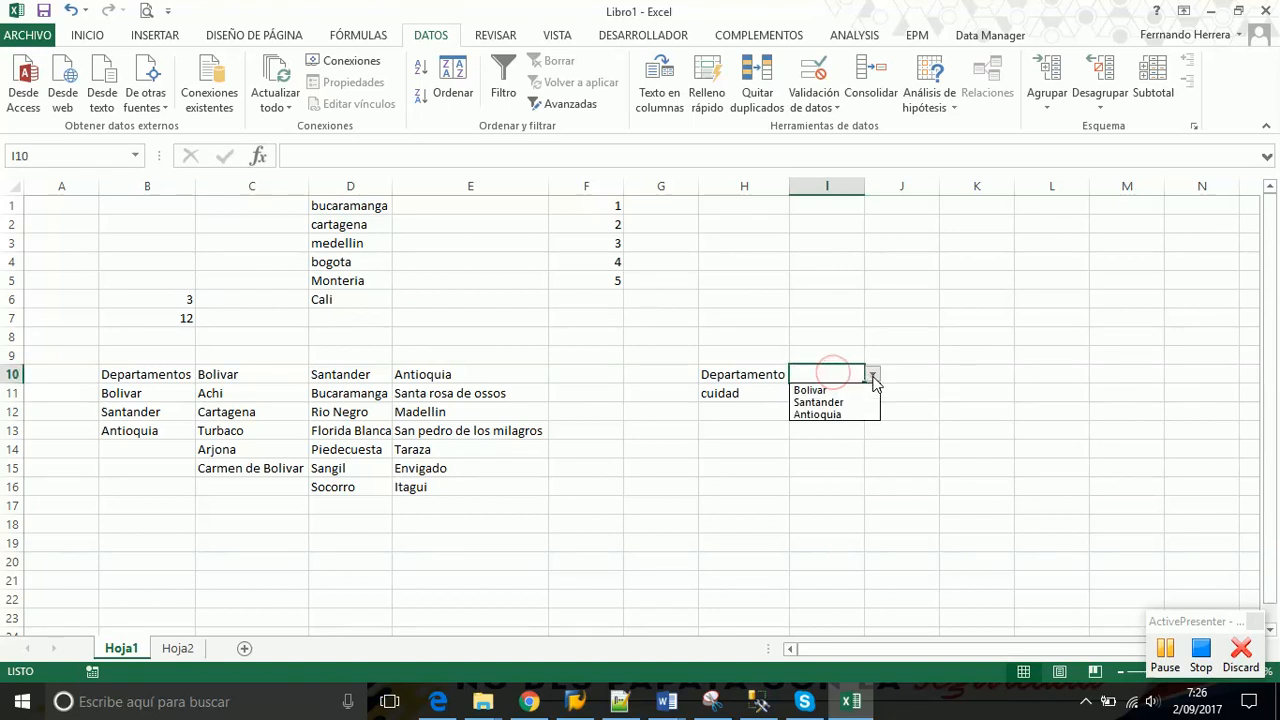
{"action": "left_click", "coordinate": [825, 404]}
{"action": "left_click", "coordinate": [826, 397]}
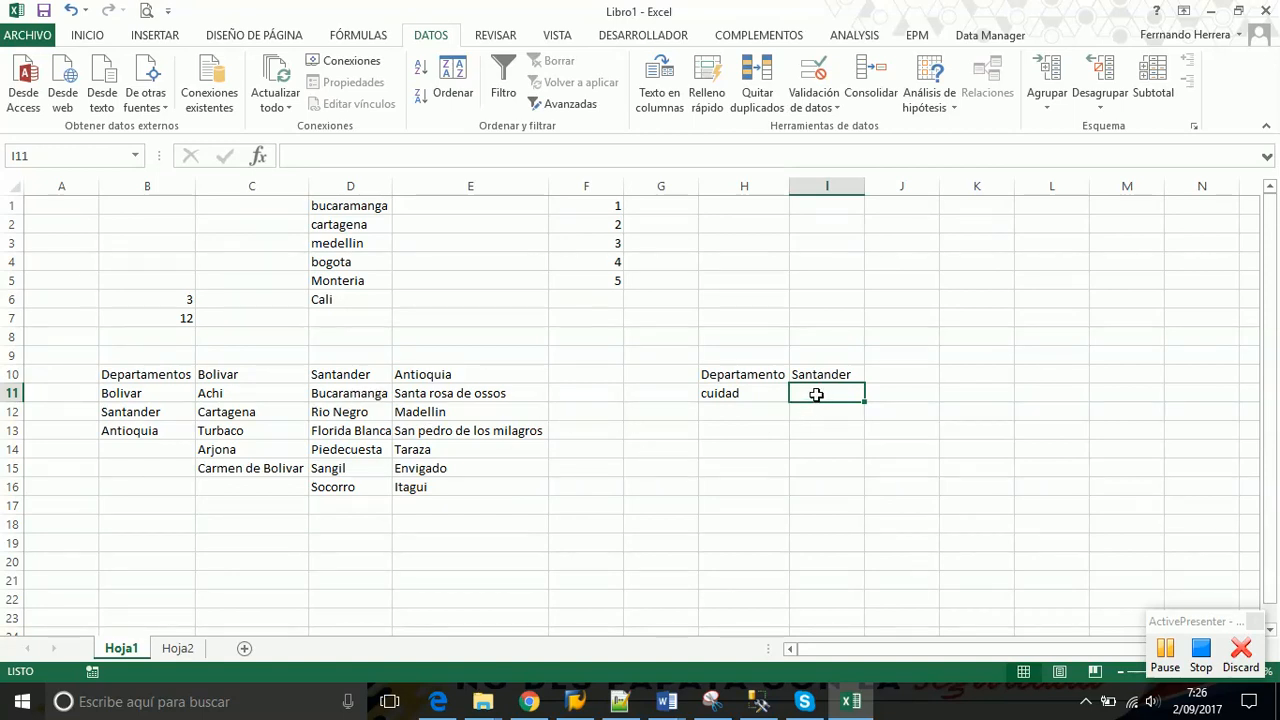
{"action": "left_click_drag", "start_coordinate": [350, 399], "coordinate": [347, 487]}
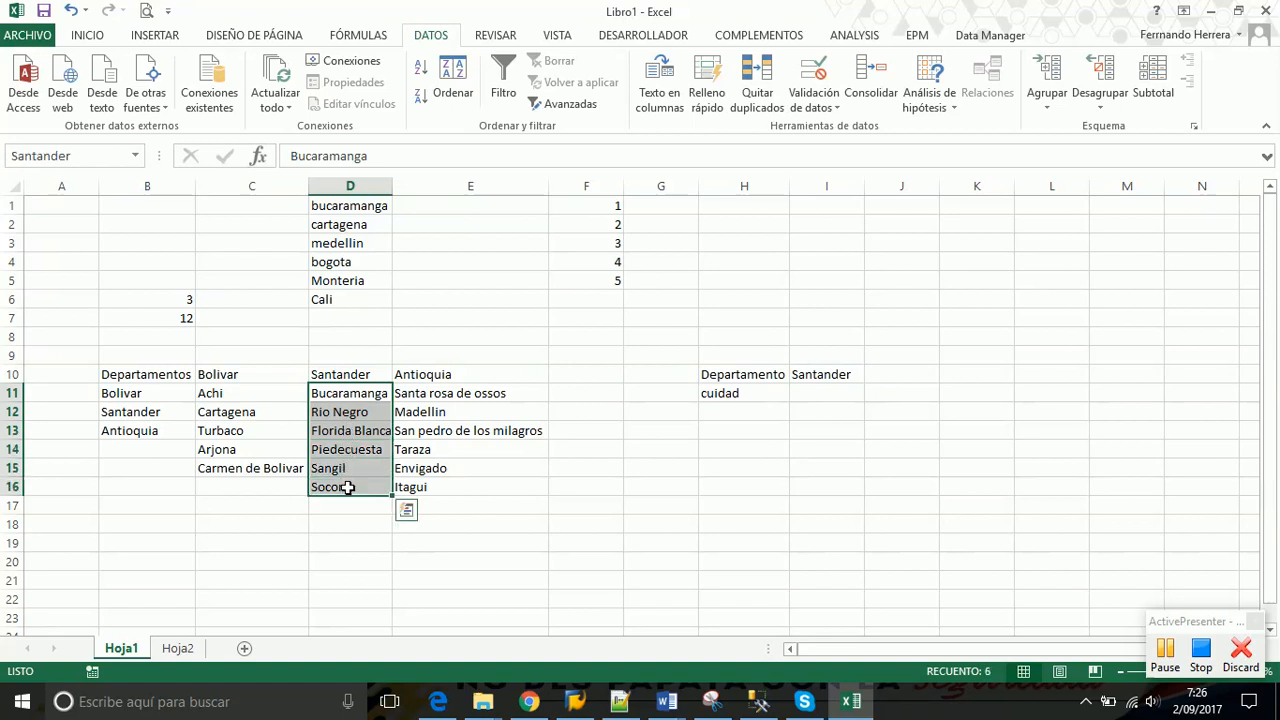
{"action": "left_click", "coordinate": [826, 396]}
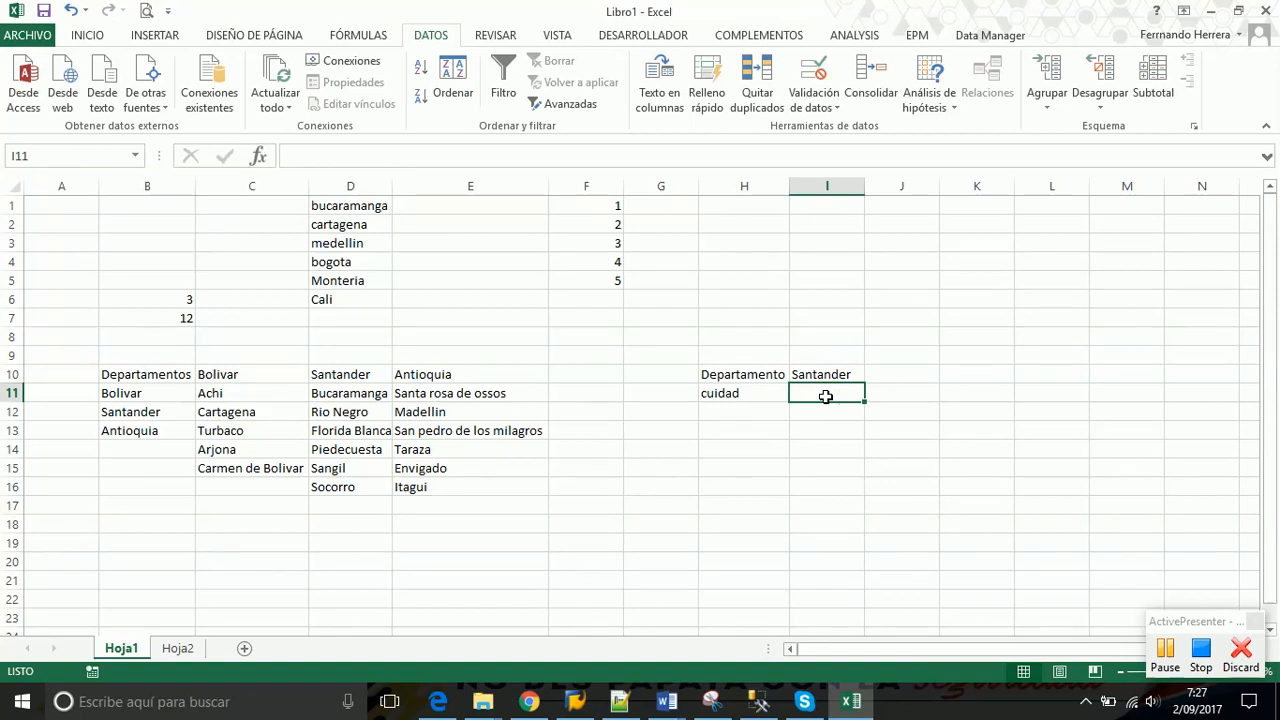
{"action": "left_click", "coordinate": [837, 373]}
{"action": "key", "text": "Delete"}
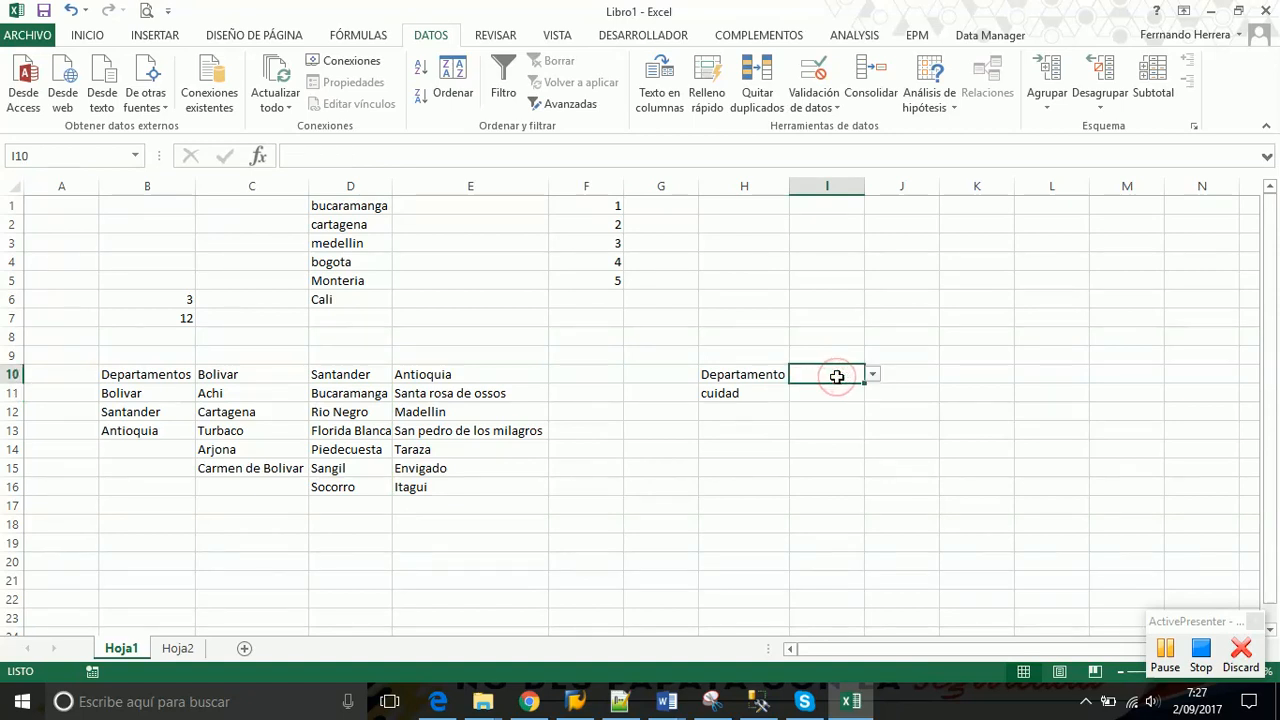
{"action": "left_click", "coordinate": [820, 391]}
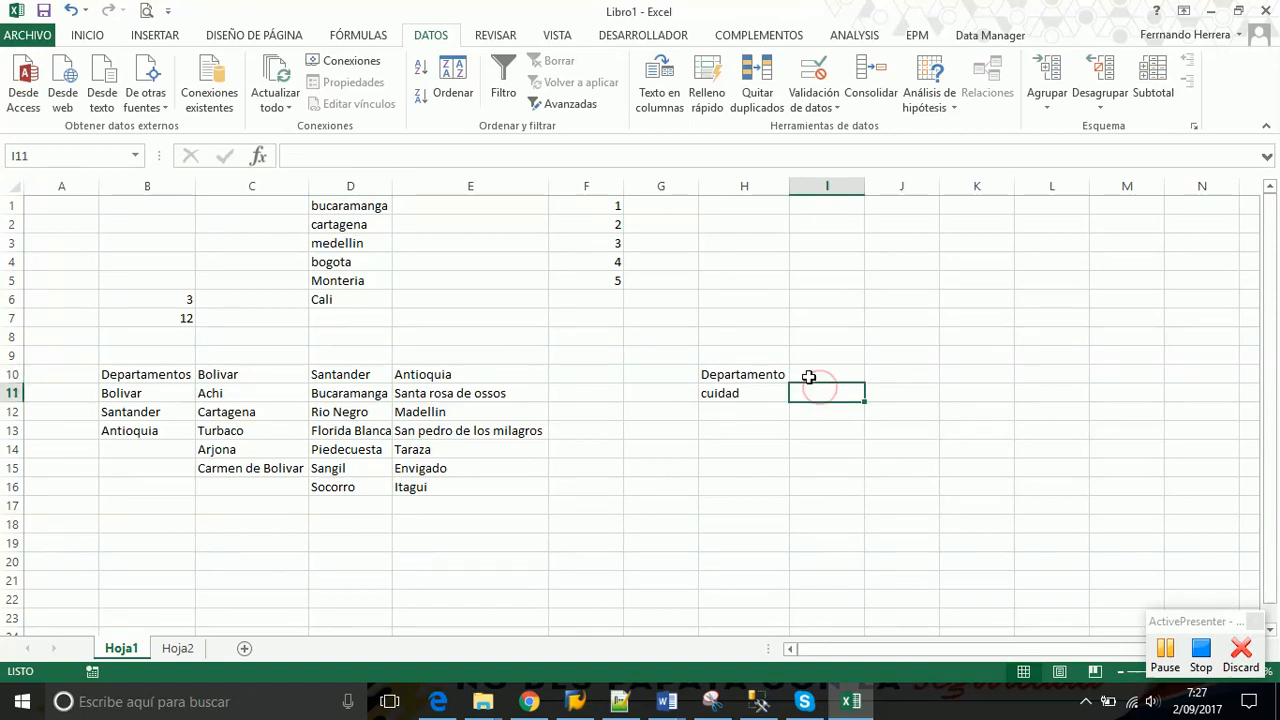
Set I11's validation to Lista and begin the source =indirecto( referencing I10
{"action": "left_click", "coordinate": [829, 110]}
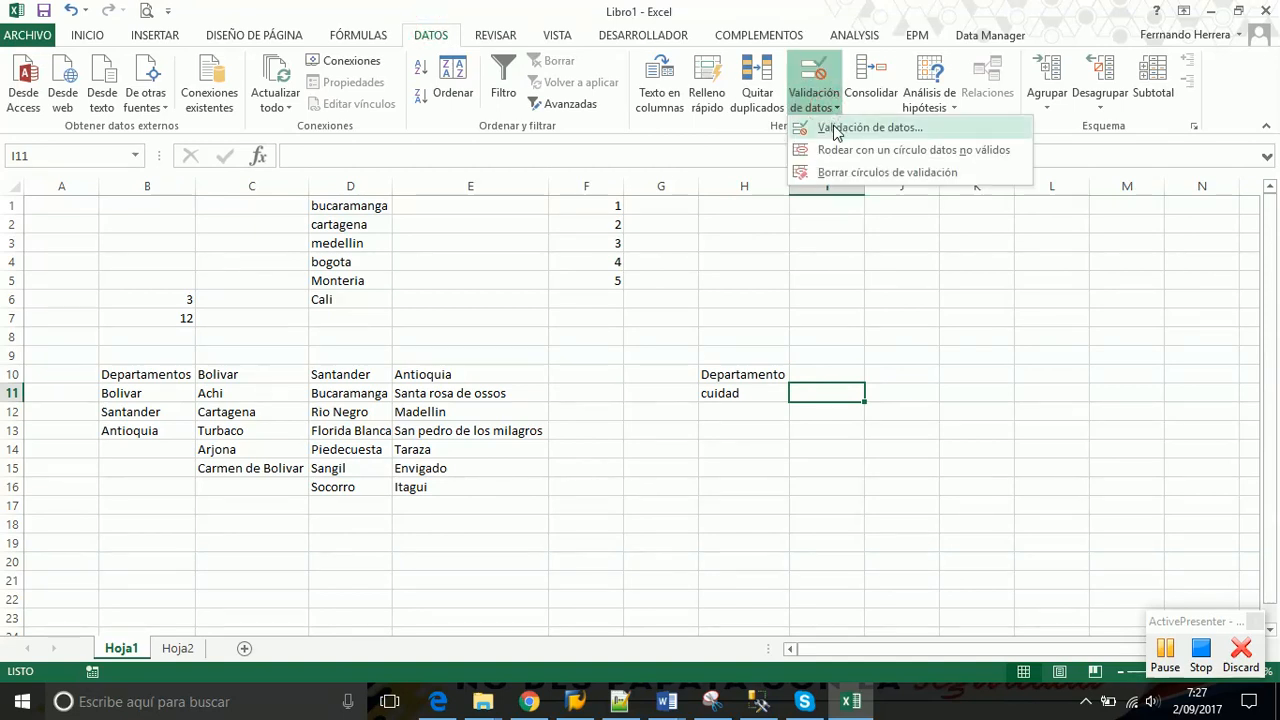
{"action": "left_click", "coordinate": [836, 128]}
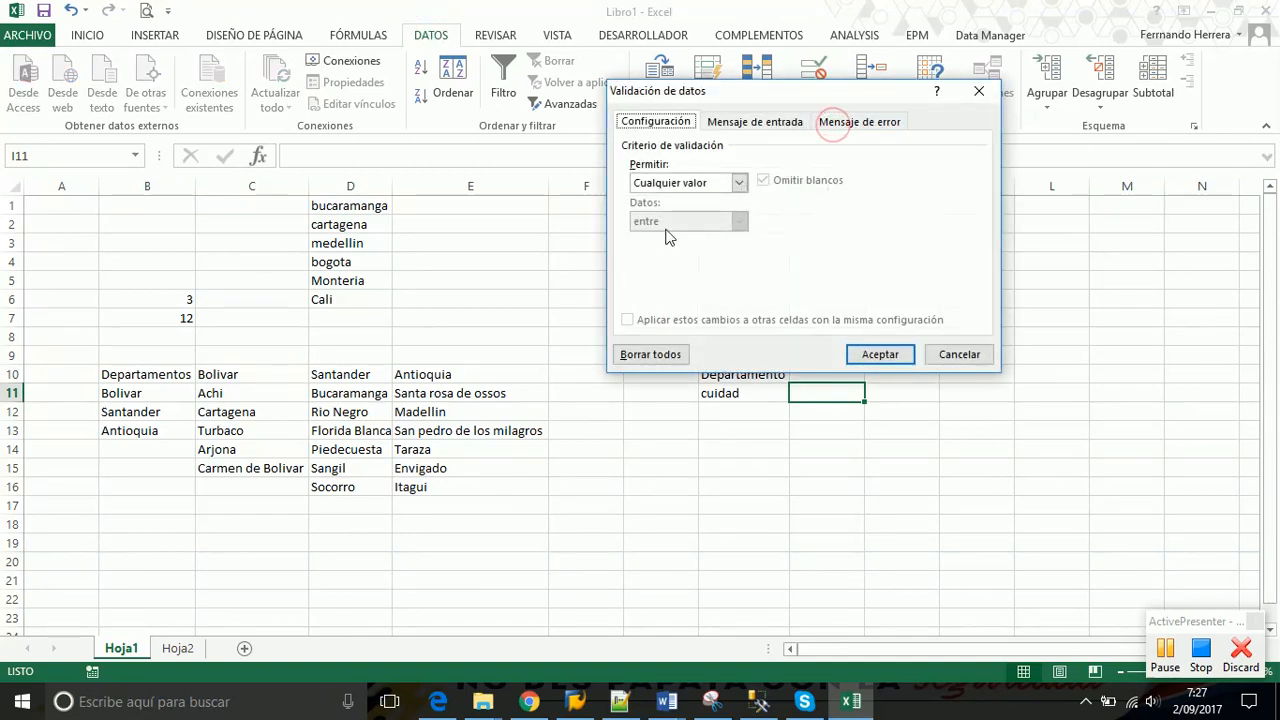
{"action": "left_click", "coordinate": [739, 183]}
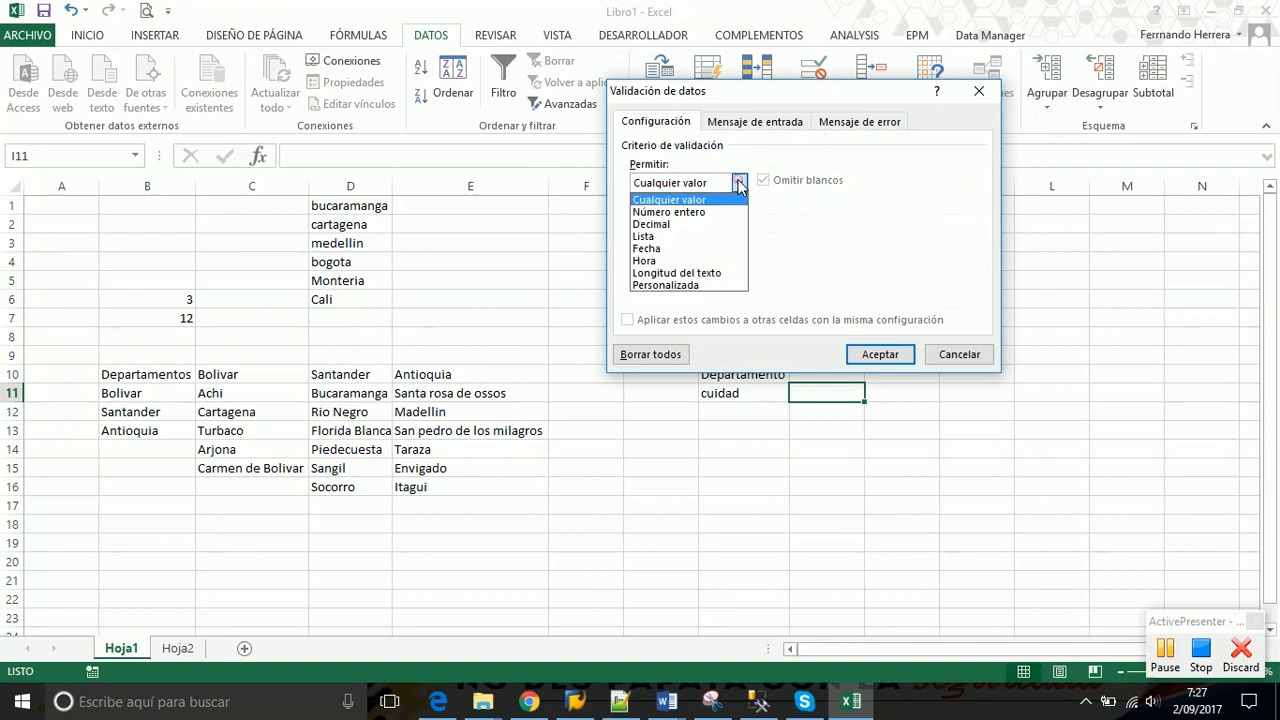
{"action": "left_click", "coordinate": [659, 237]}
{"action": "left_click", "coordinate": [653, 258]}
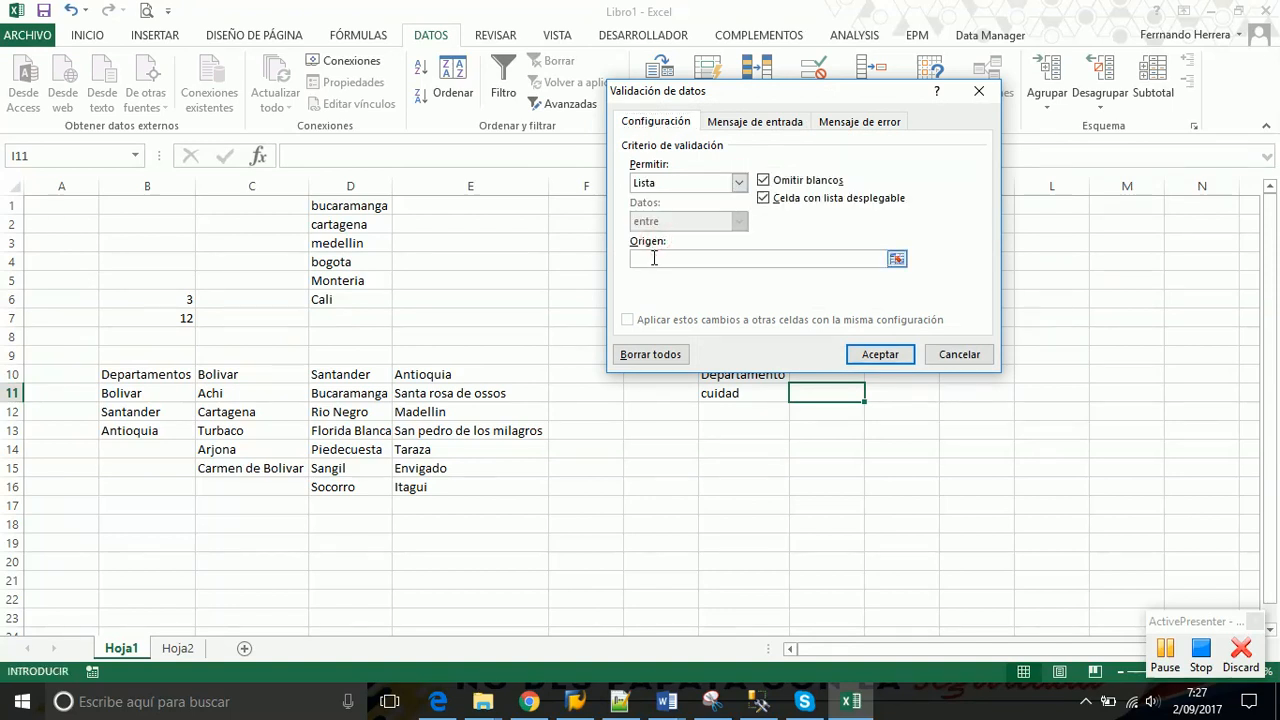
{"action": "type", "text": "="}
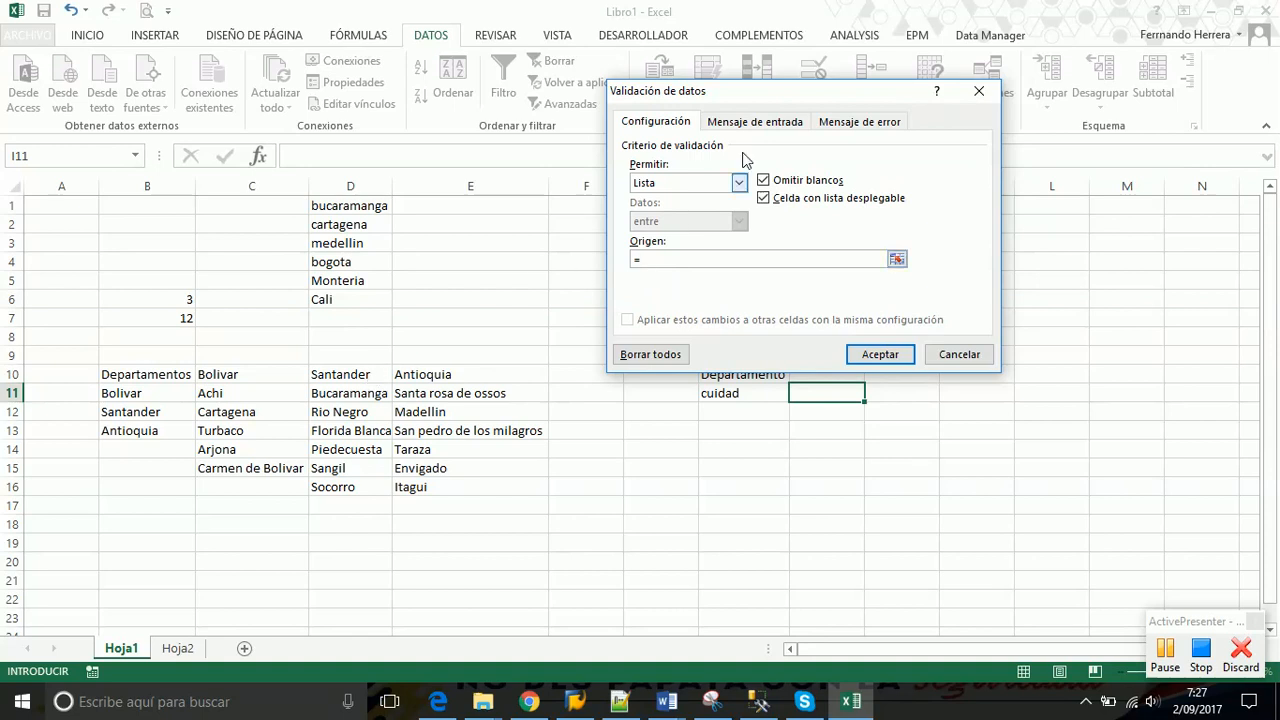
{"action": "left_click_drag", "start_coordinate": [804, 90], "coordinate": [666, 37]}
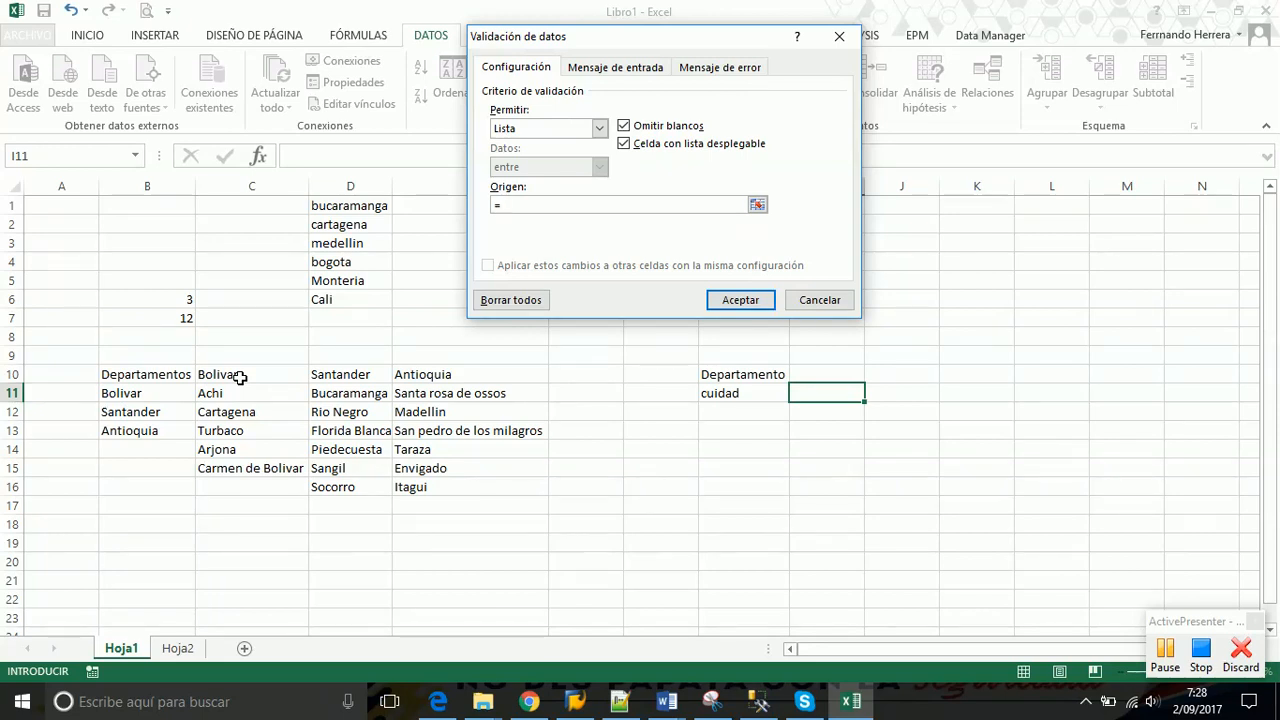
{"action": "type", "text": "indirecto"}
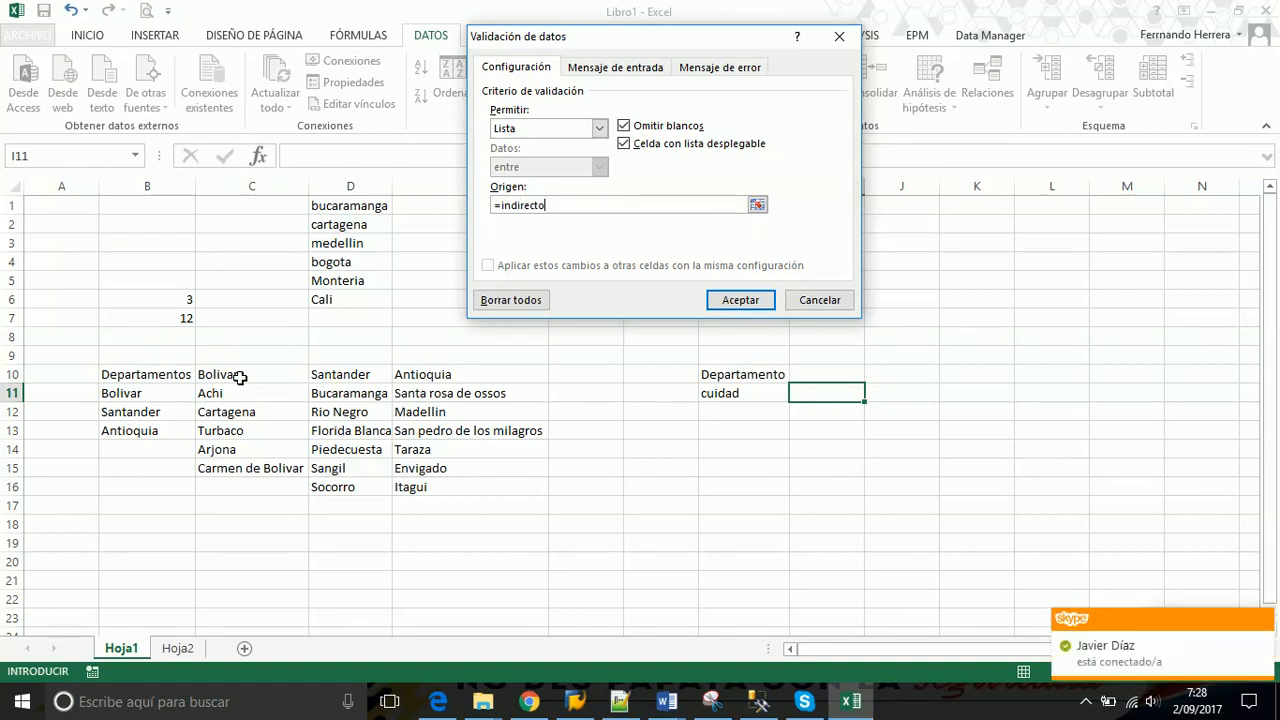
{"action": "type", "text": "("}
{"action": "left_click", "coordinate": [823, 372]}
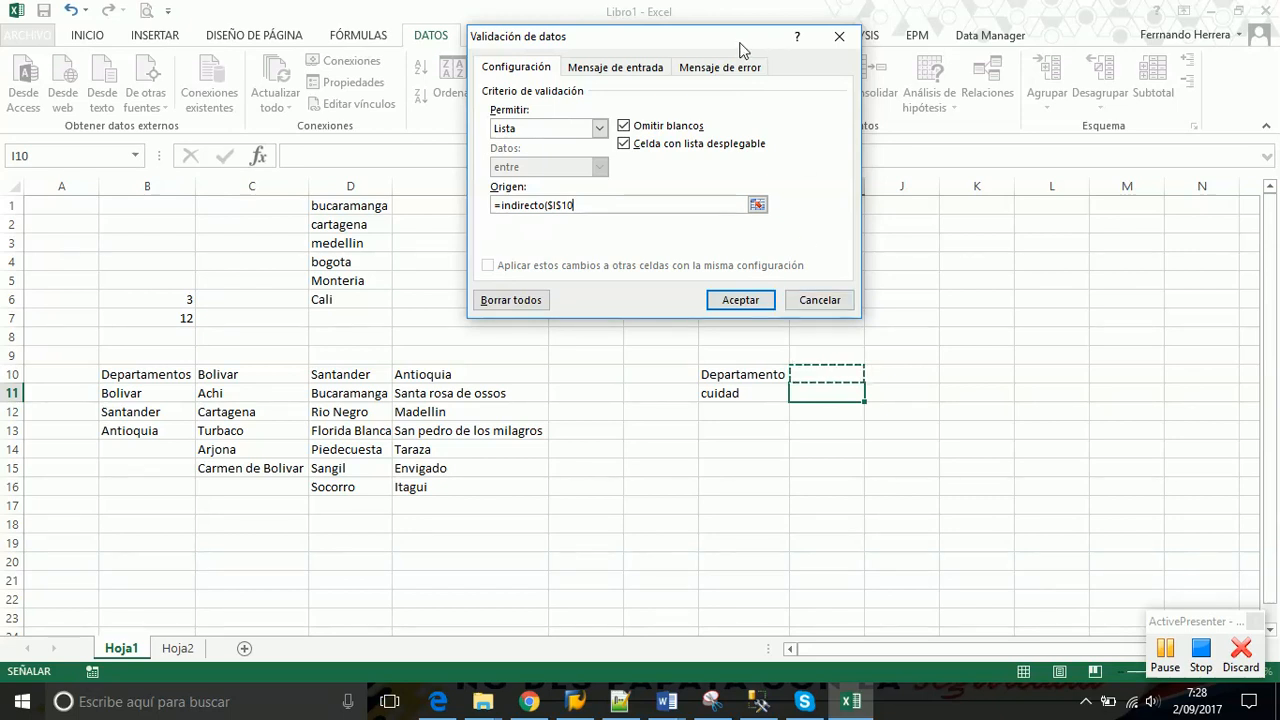
Complete the source as =indirecto($I$10), confirm, and accept the error warning
{"action": "left_click_drag", "start_coordinate": [741, 50], "coordinate": [1250, 313]}
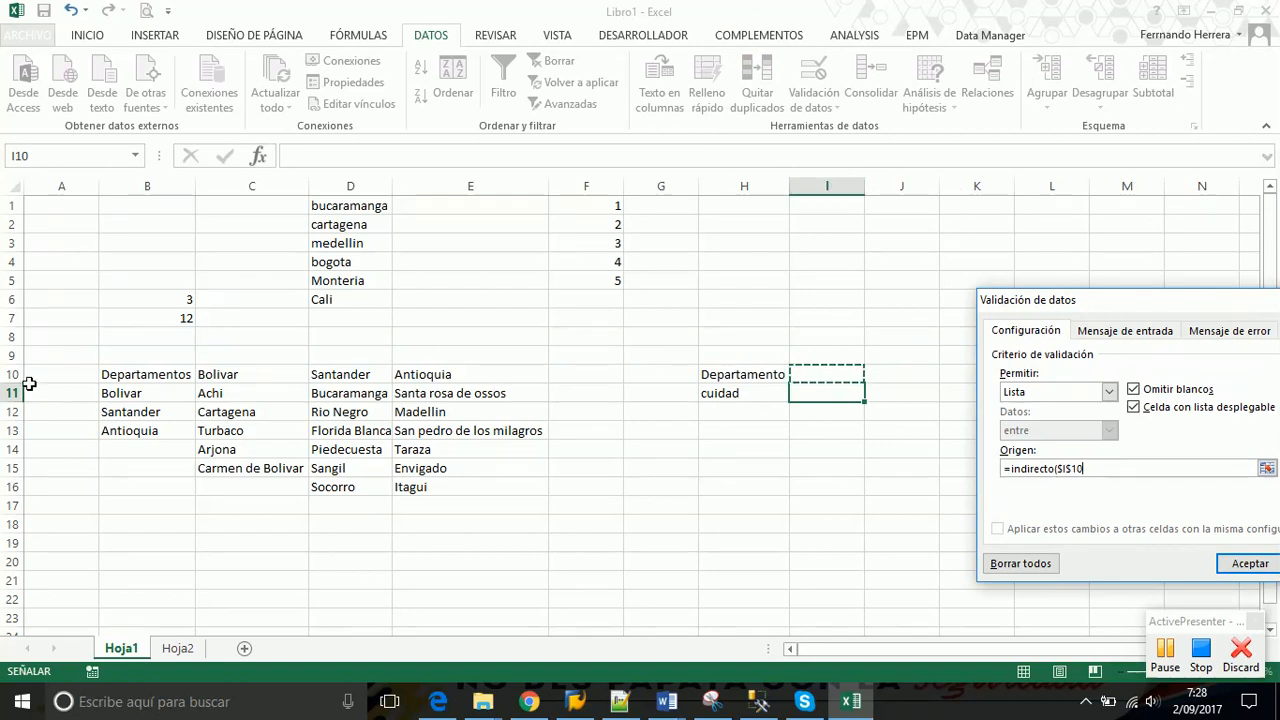
{"action": "left_click_drag", "start_coordinate": [1072, 306], "coordinate": [886, 115]}
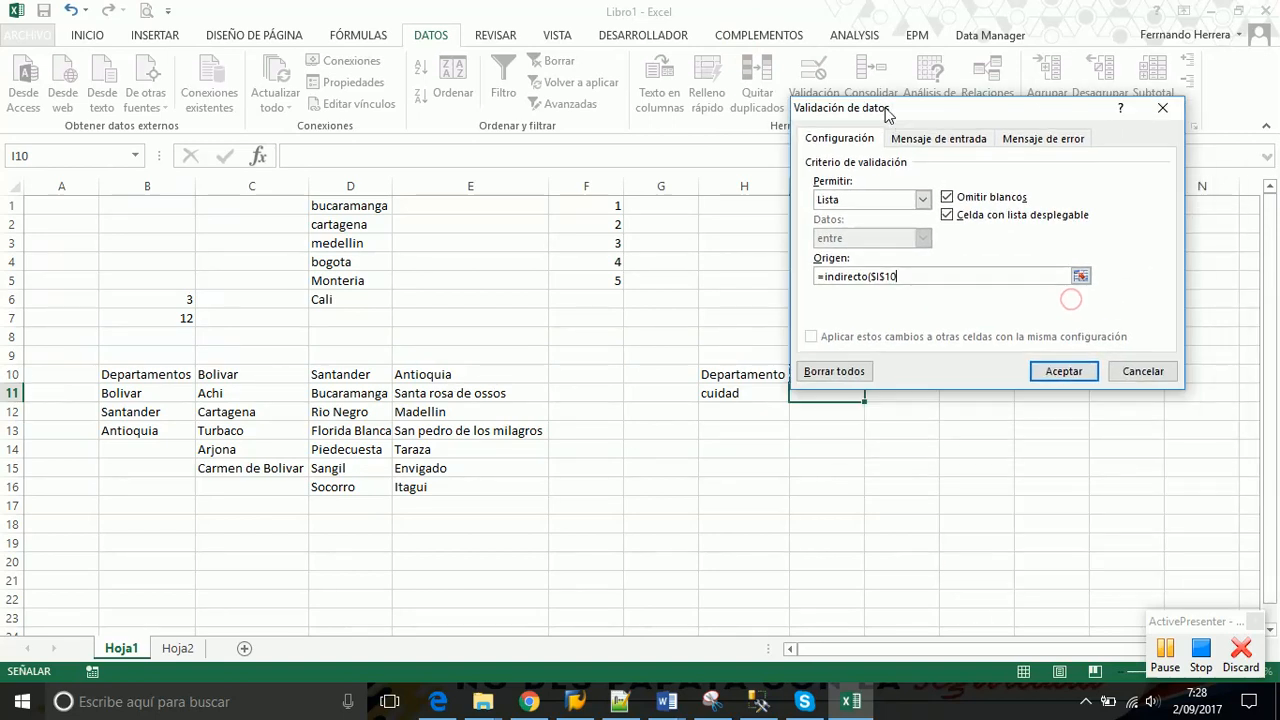
{"action": "type", "text": ")"}
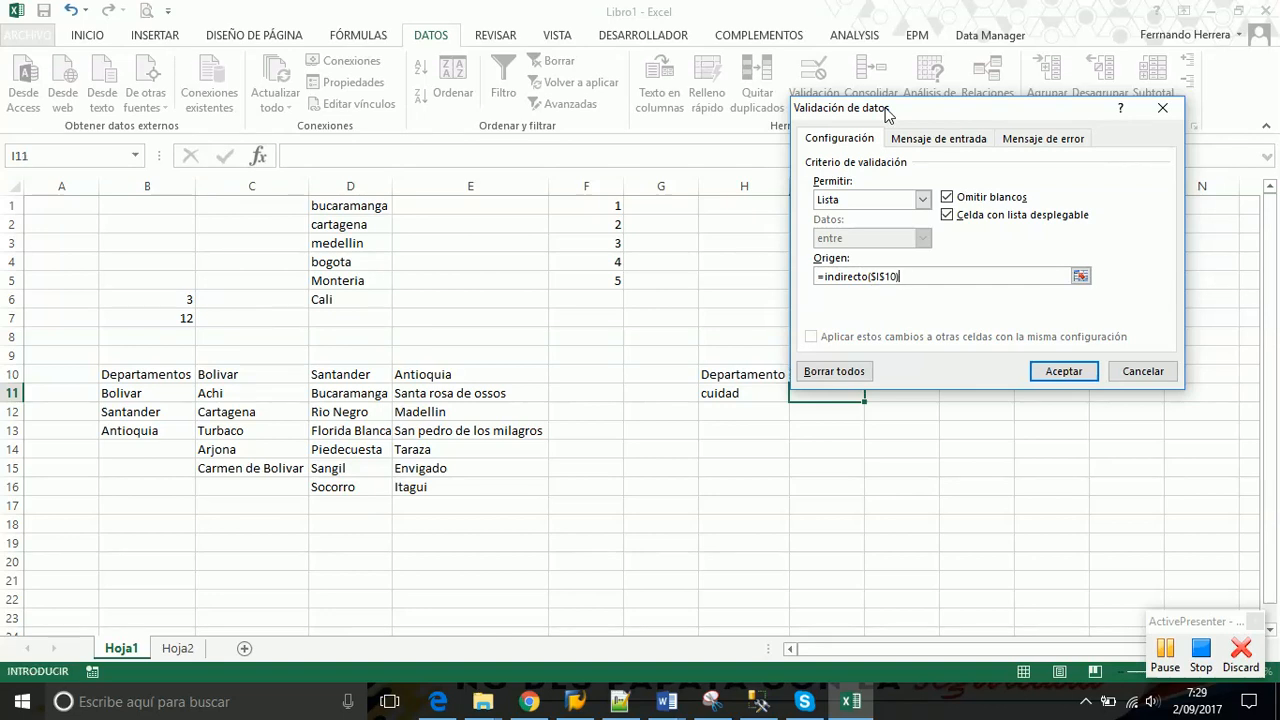
{"action": "left_click_drag", "start_coordinate": [899, 113], "coordinate": [394, 49]}
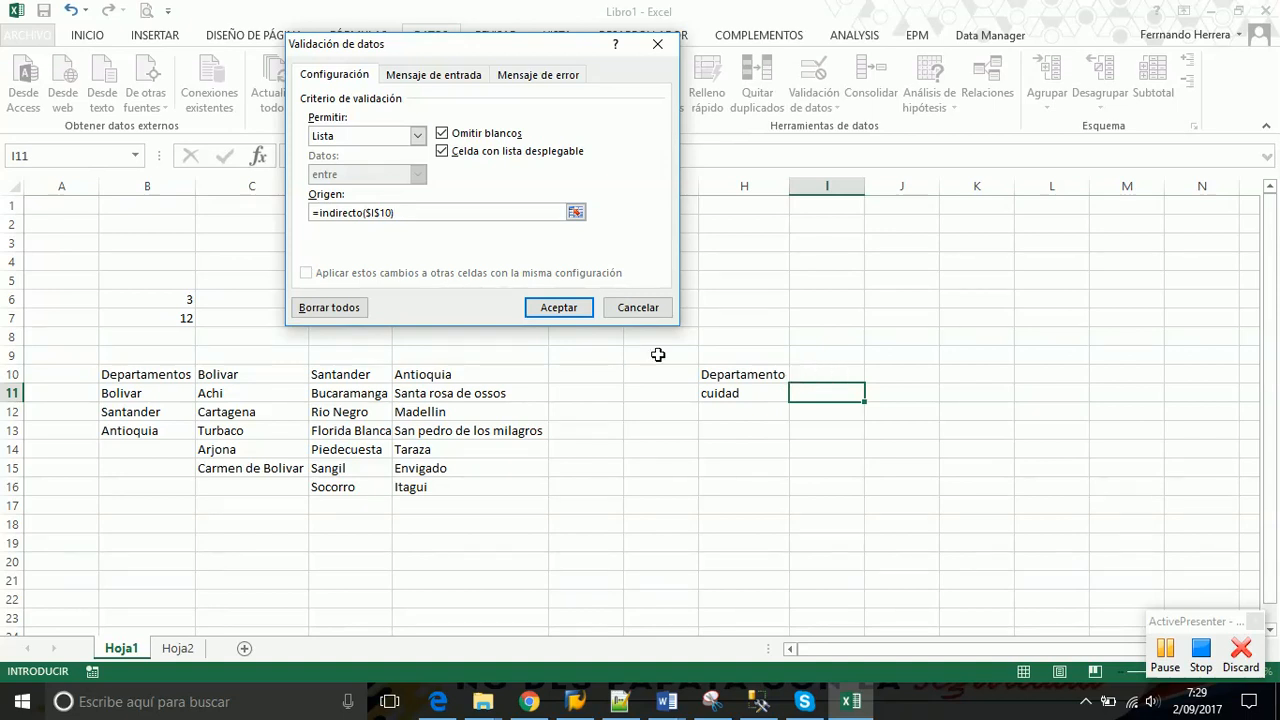
{"action": "left_click", "coordinate": [557, 312]}
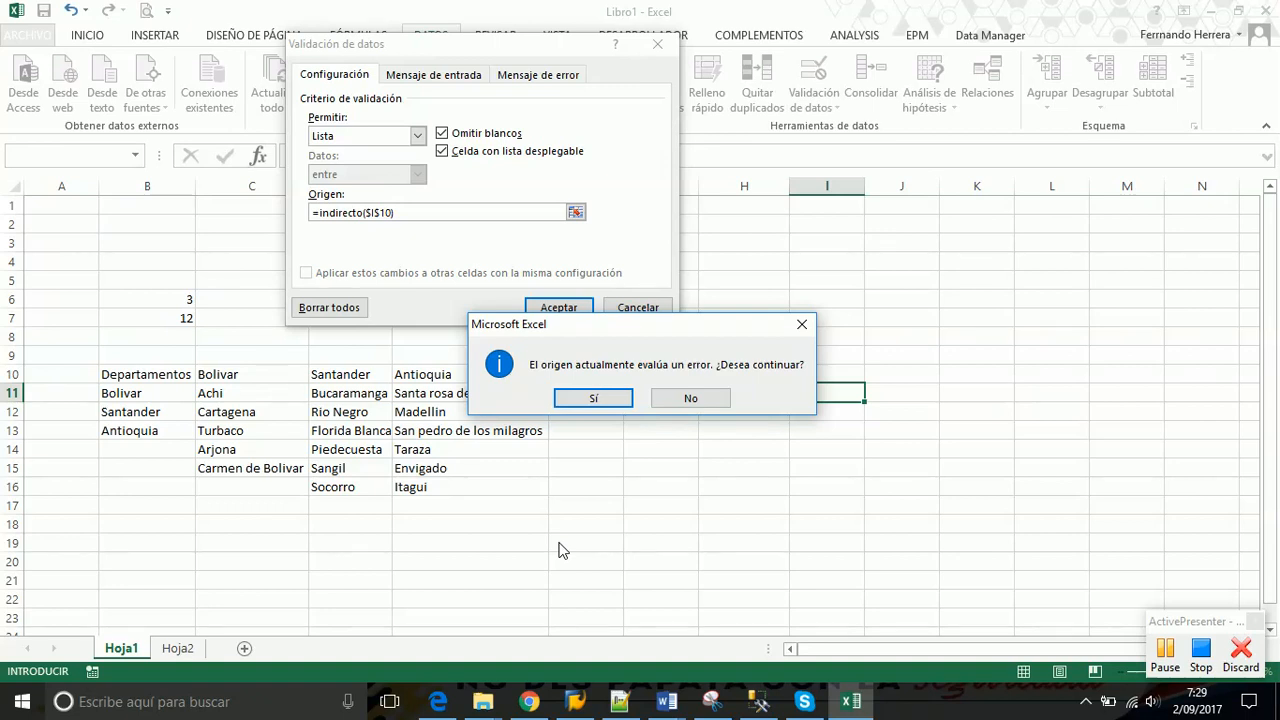
{"action": "left_click_drag", "start_coordinate": [654, 322], "coordinate": [509, 212]}
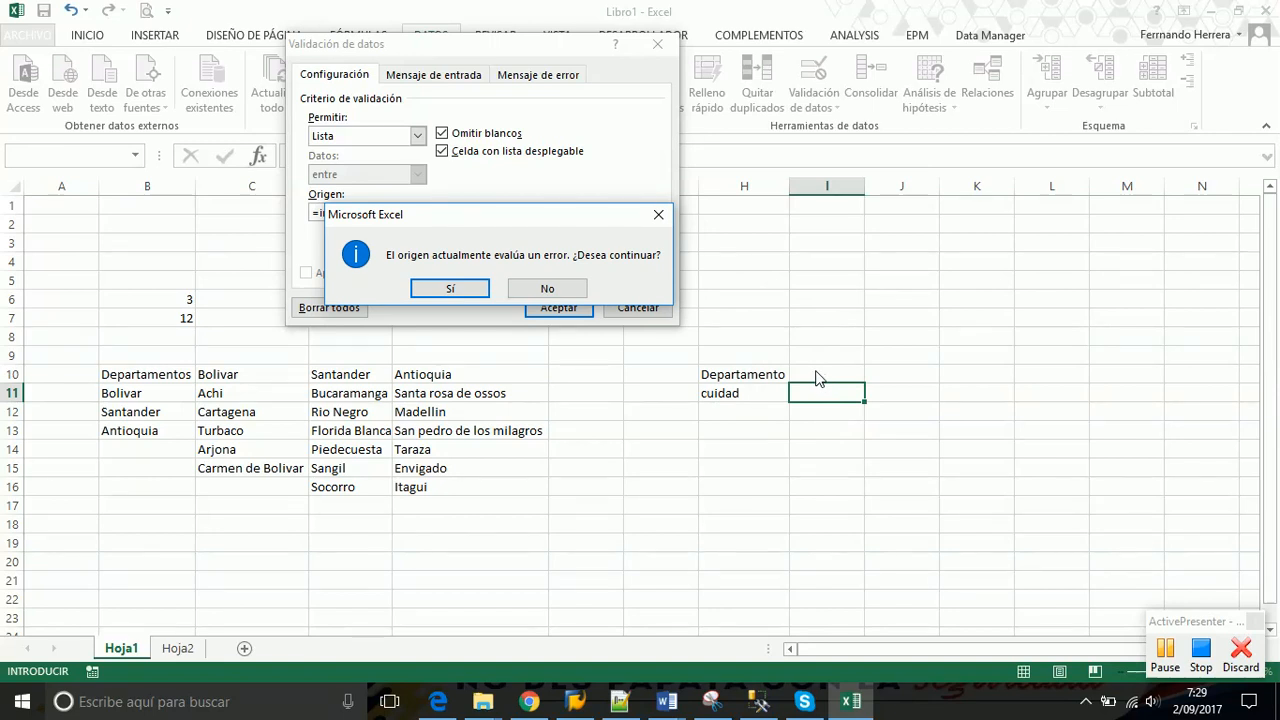
{"action": "left_click", "coordinate": [425, 289]}
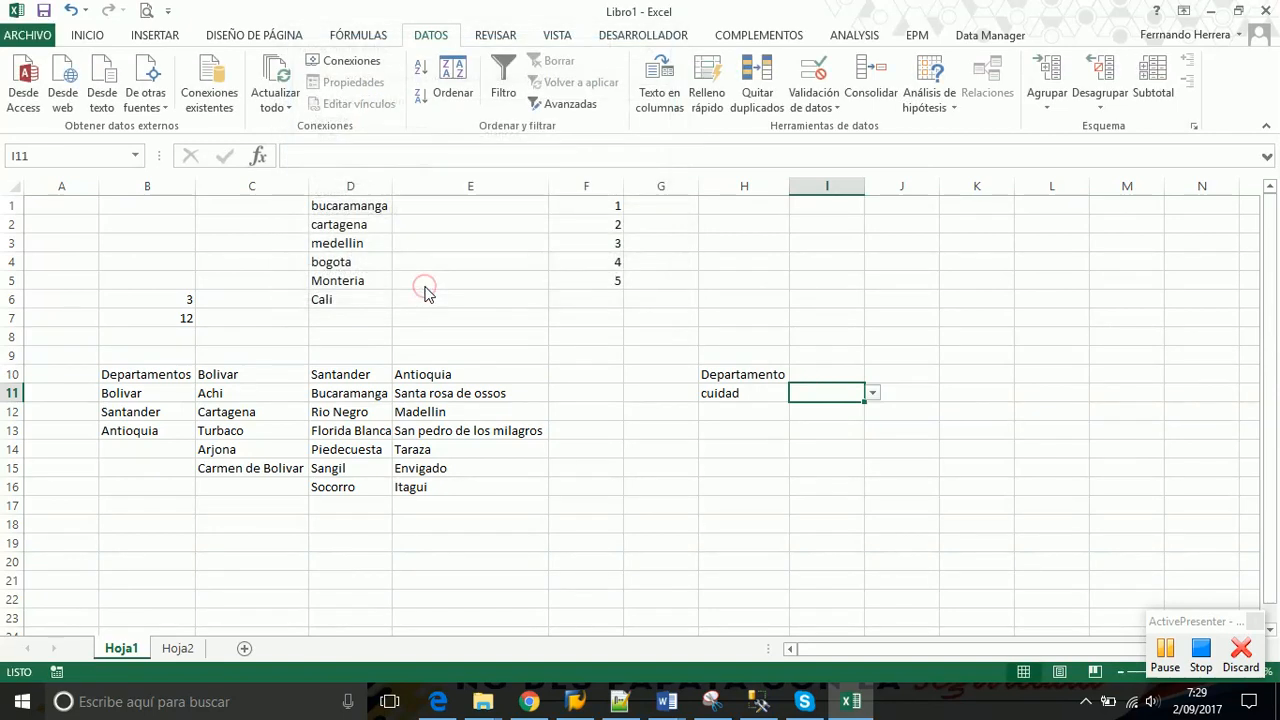
Choose Santander in I10 and check the Santander cities offered in I11
{"action": "left_click", "coordinate": [828, 373]}
{"action": "left_click", "coordinate": [872, 374]}
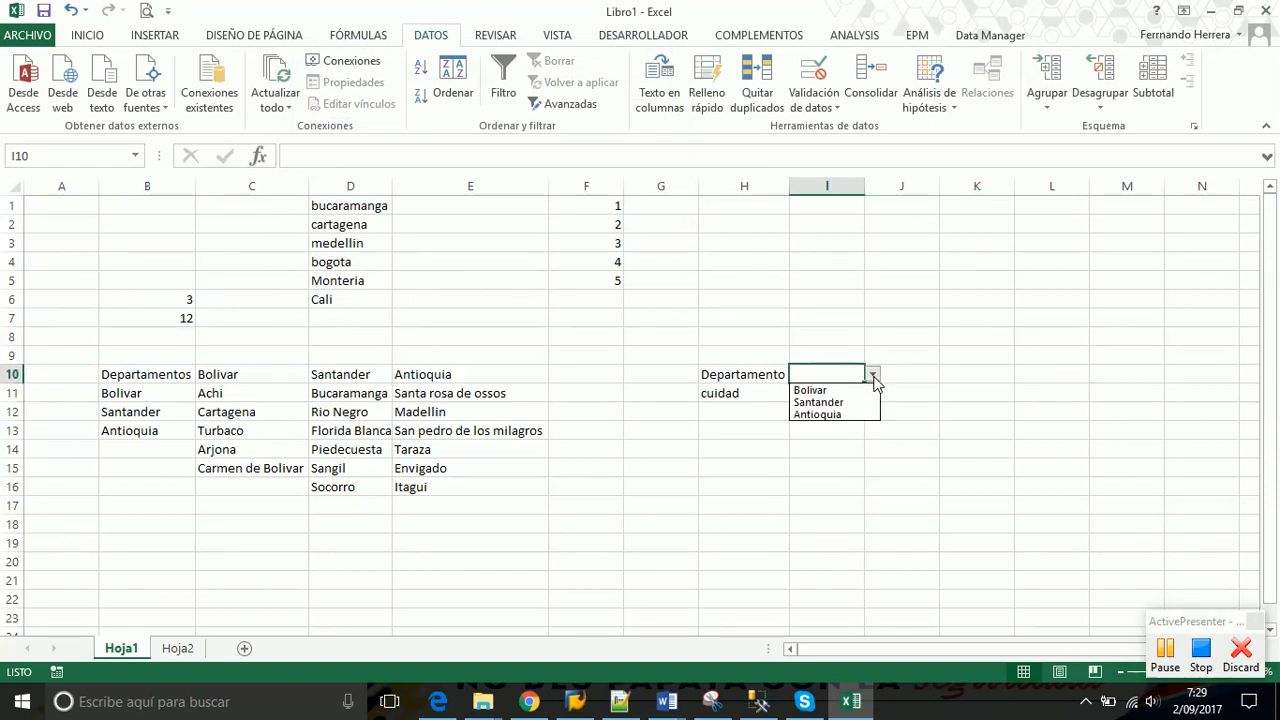
{"action": "left_click", "coordinate": [833, 405]}
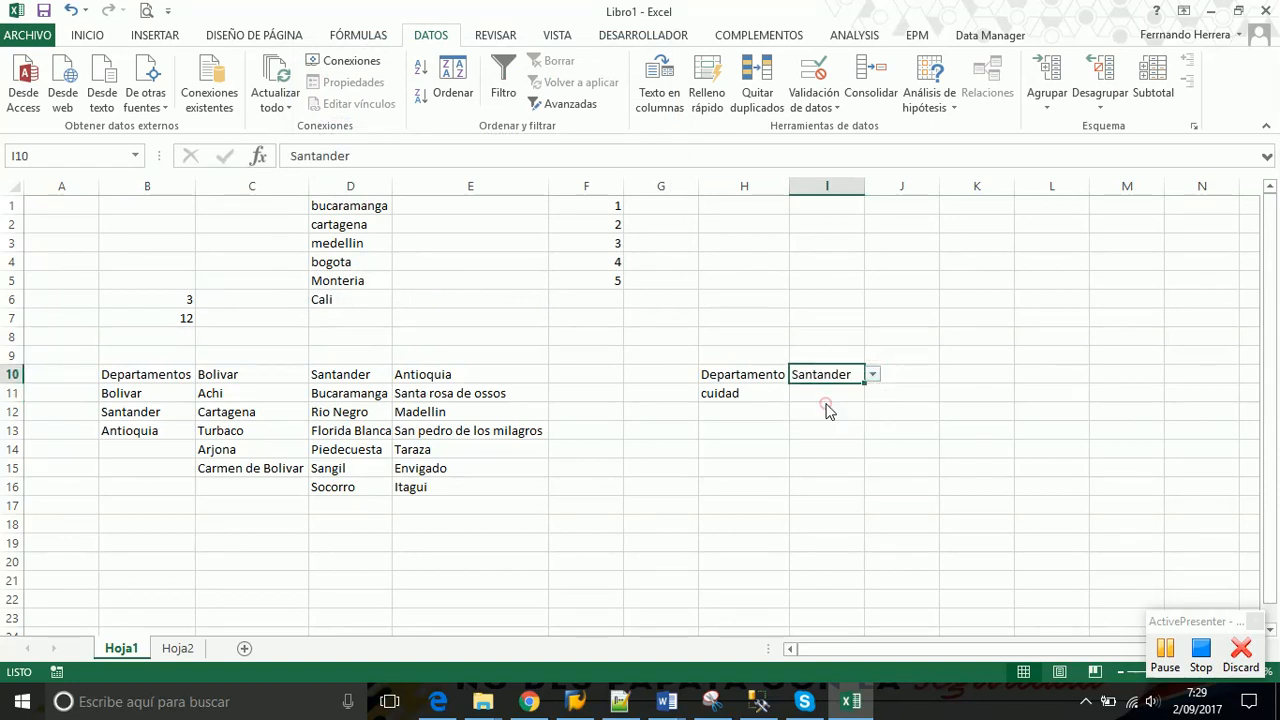
{"action": "left_click", "coordinate": [834, 395]}
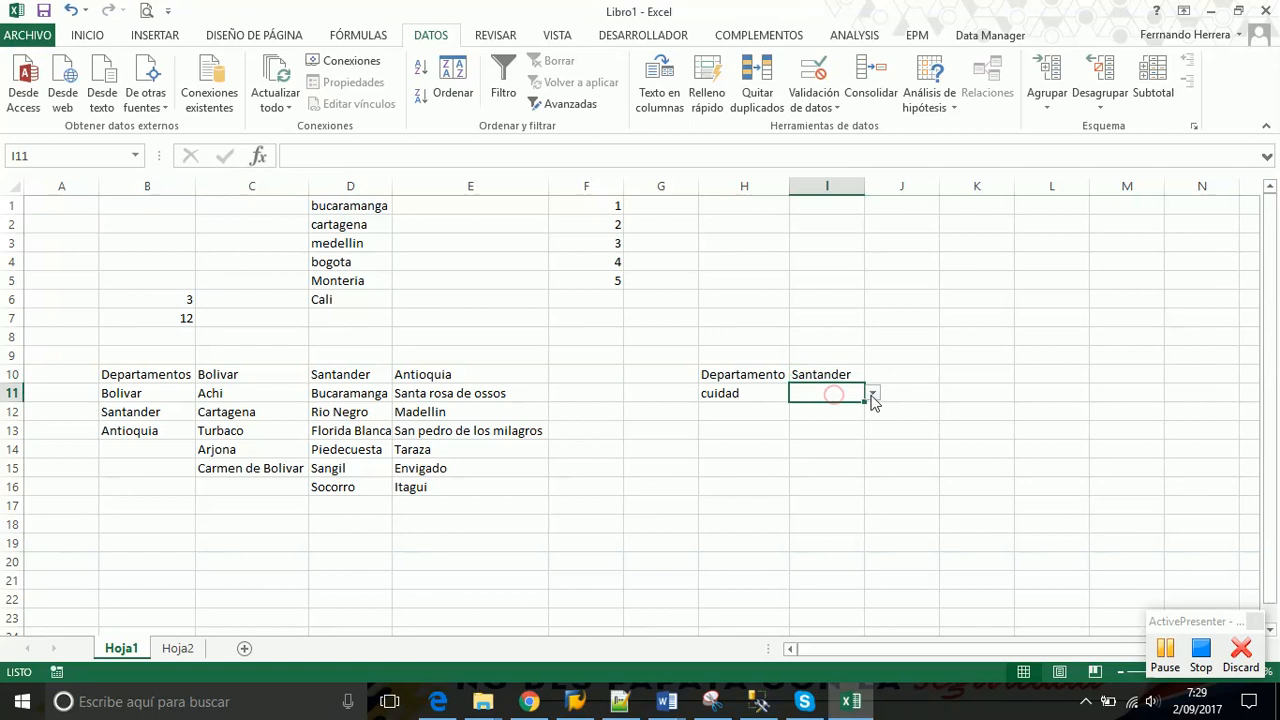
{"action": "left_click", "coordinate": [873, 395]}
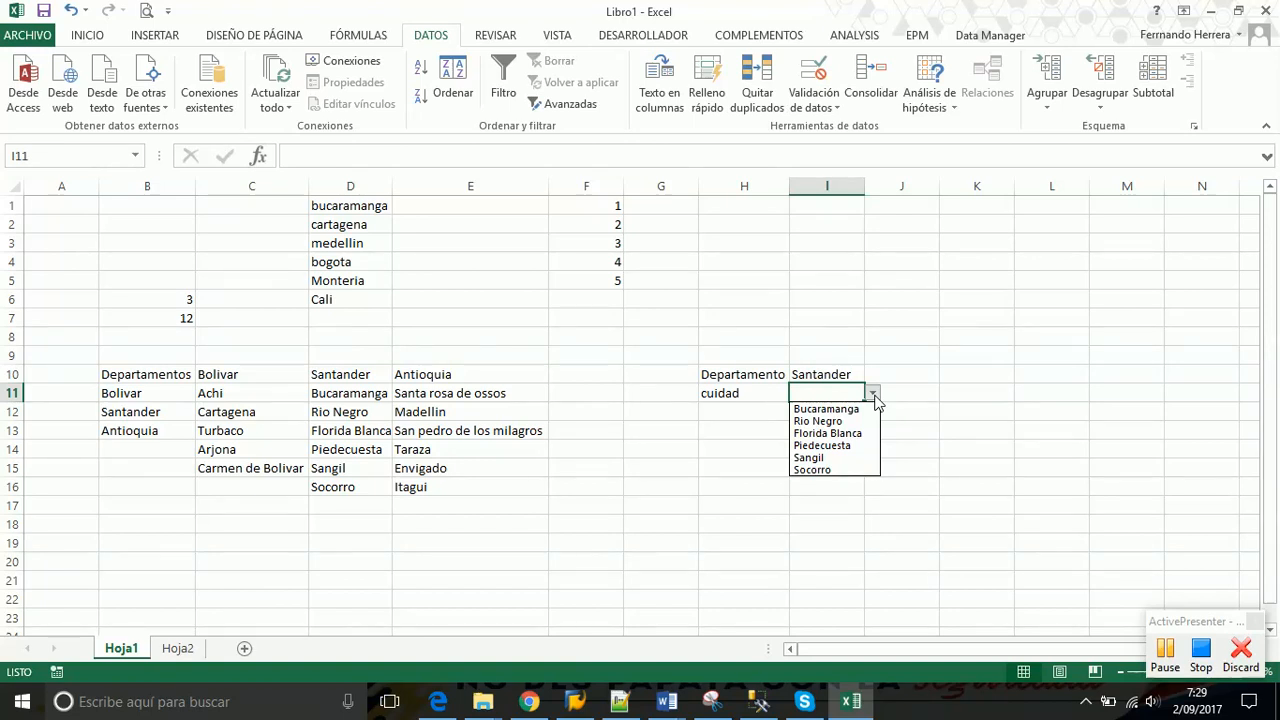
{"action": "left_click", "coordinate": [842, 363]}
Switch I10 to Antioquia and view the Antioquia cities in I11's list
{"action": "left_click", "coordinate": [838, 375]}
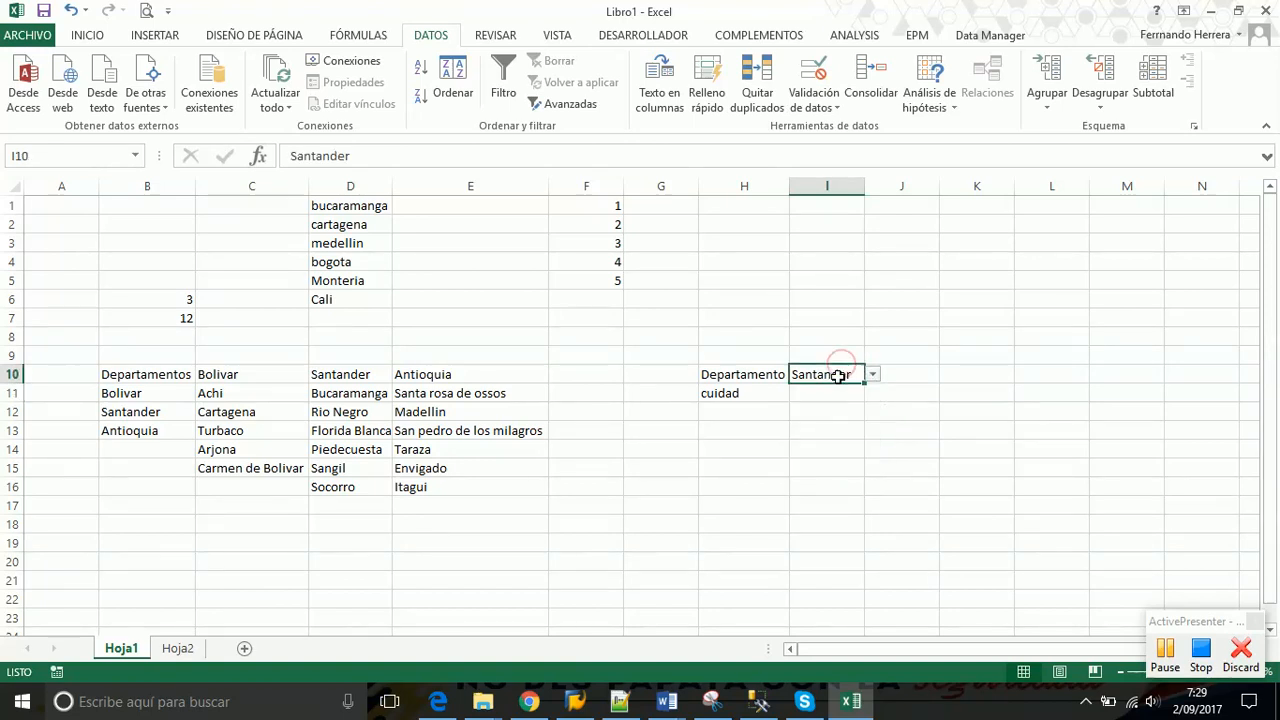
{"action": "left_click", "coordinate": [872, 374]}
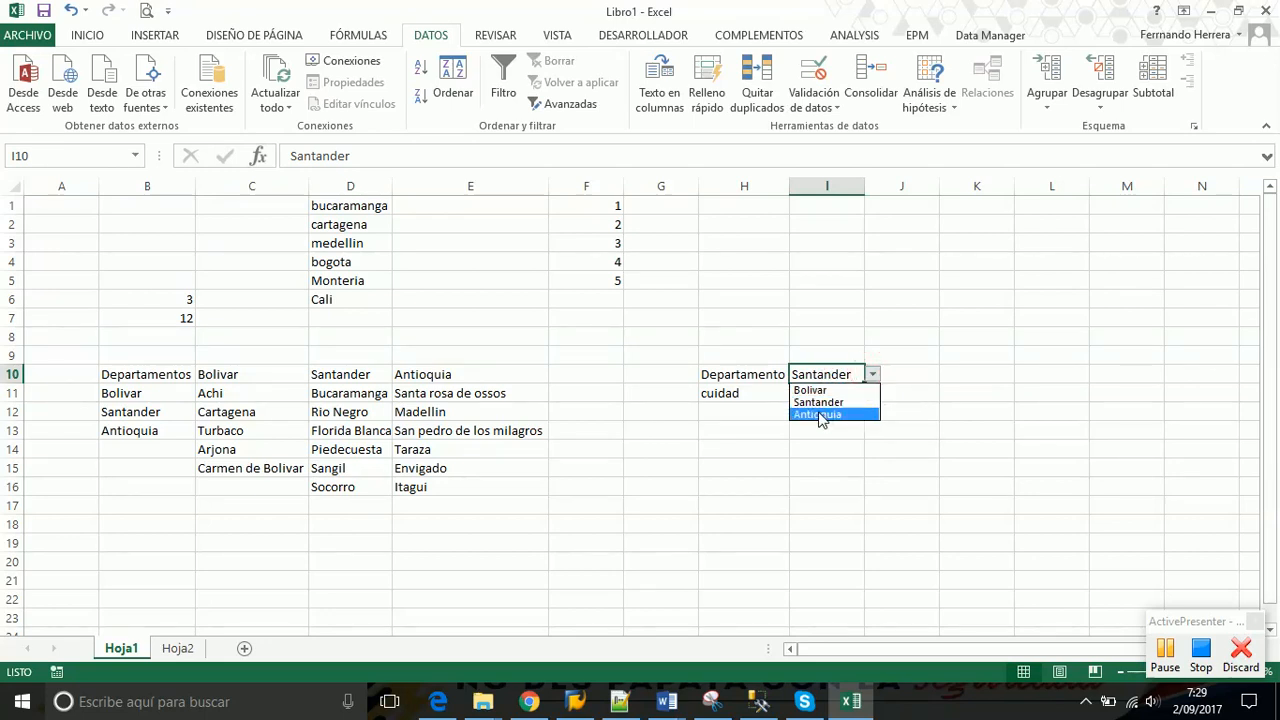
{"action": "left_click", "coordinate": [818, 415]}
{"action": "left_click", "coordinate": [832, 393]}
{"action": "left_click", "coordinate": [872, 393]}
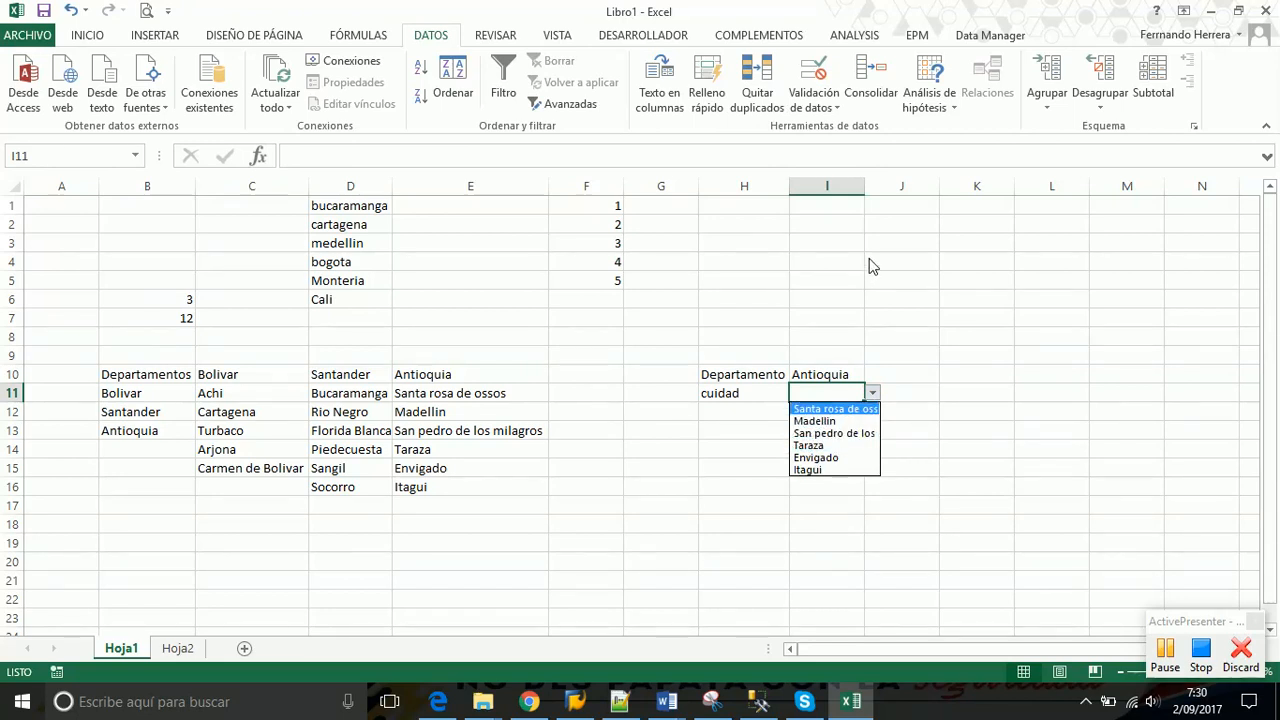
{"action": "left_click", "coordinate": [834, 349]}
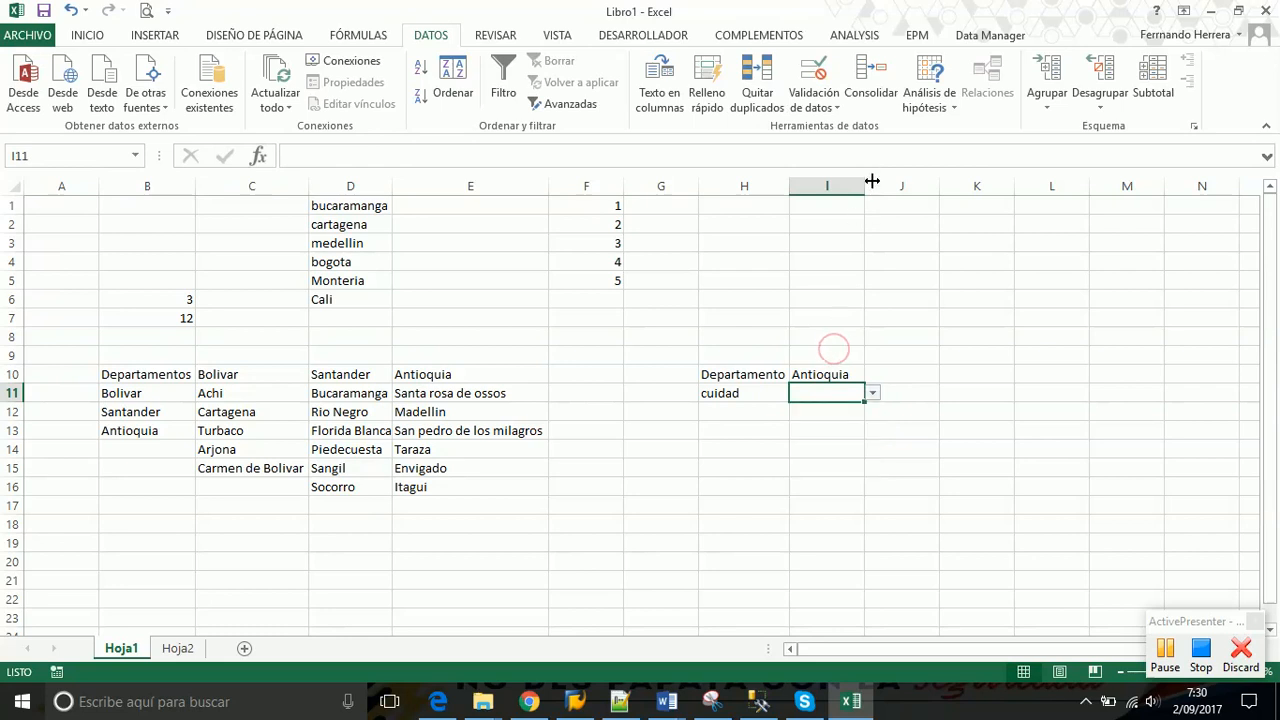
Widen column I so the long city names fit
{"action": "left_click_drag", "start_coordinate": [872, 181], "coordinate": [933, 185]}
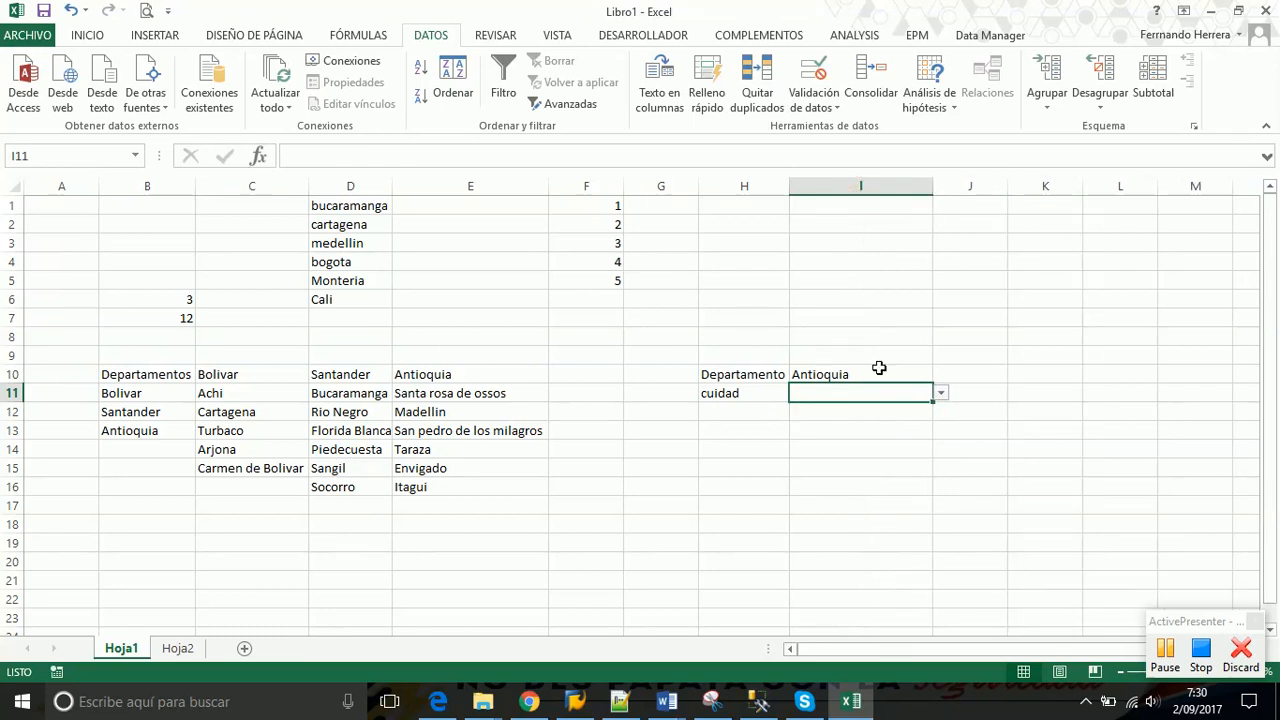
{"action": "left_click", "coordinate": [943, 398]}
{"action": "left_click", "coordinate": [875, 373]}
Set the department in I10 to Bolivar
{"action": "left_click", "coordinate": [860, 374]}
{"action": "left_click", "coordinate": [941, 374]}
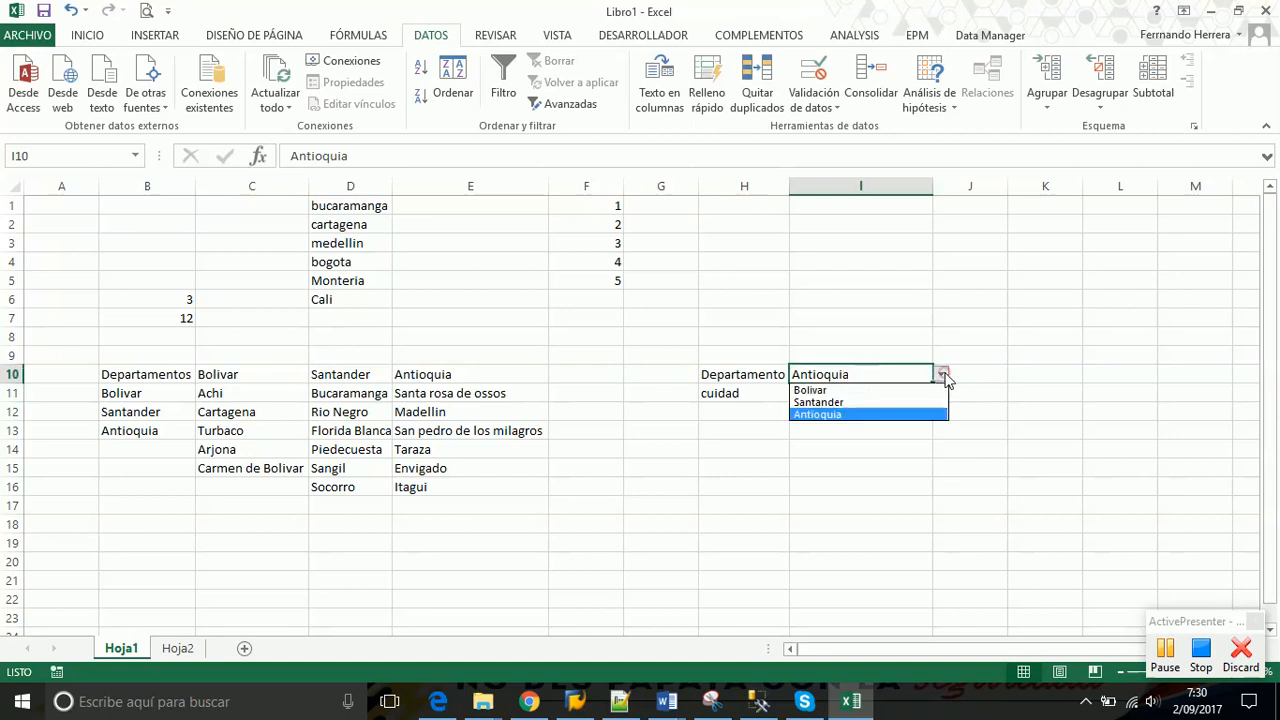
{"action": "left_click", "coordinate": [830, 390]}
{"action": "key", "text": "Return"}
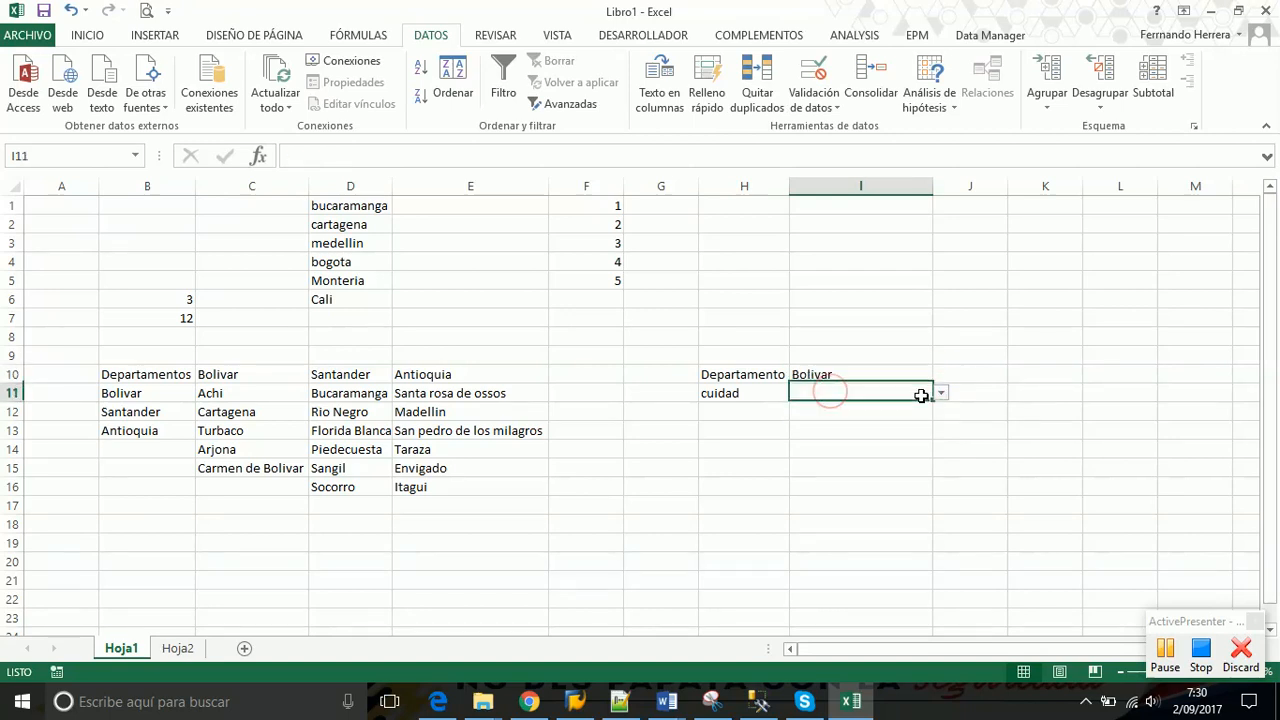
{"action": "left_click", "coordinate": [941, 394]}
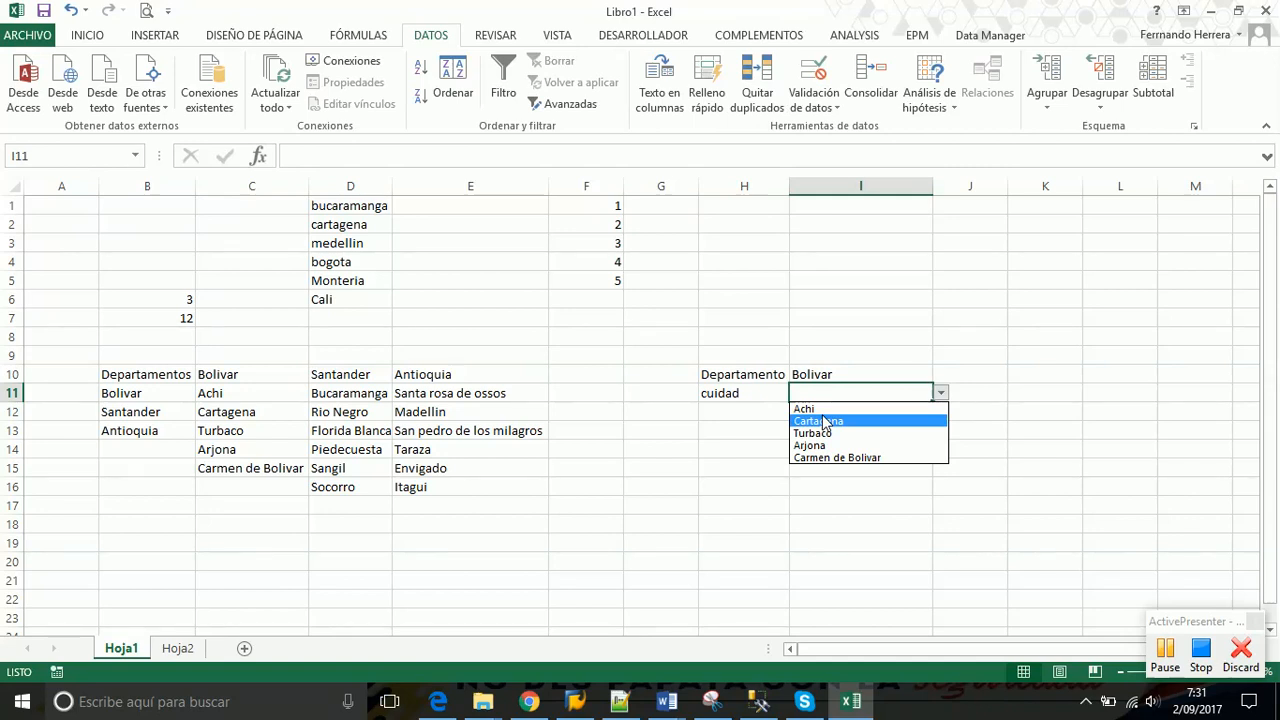
{"action": "left_click", "coordinate": [1165, 655]}
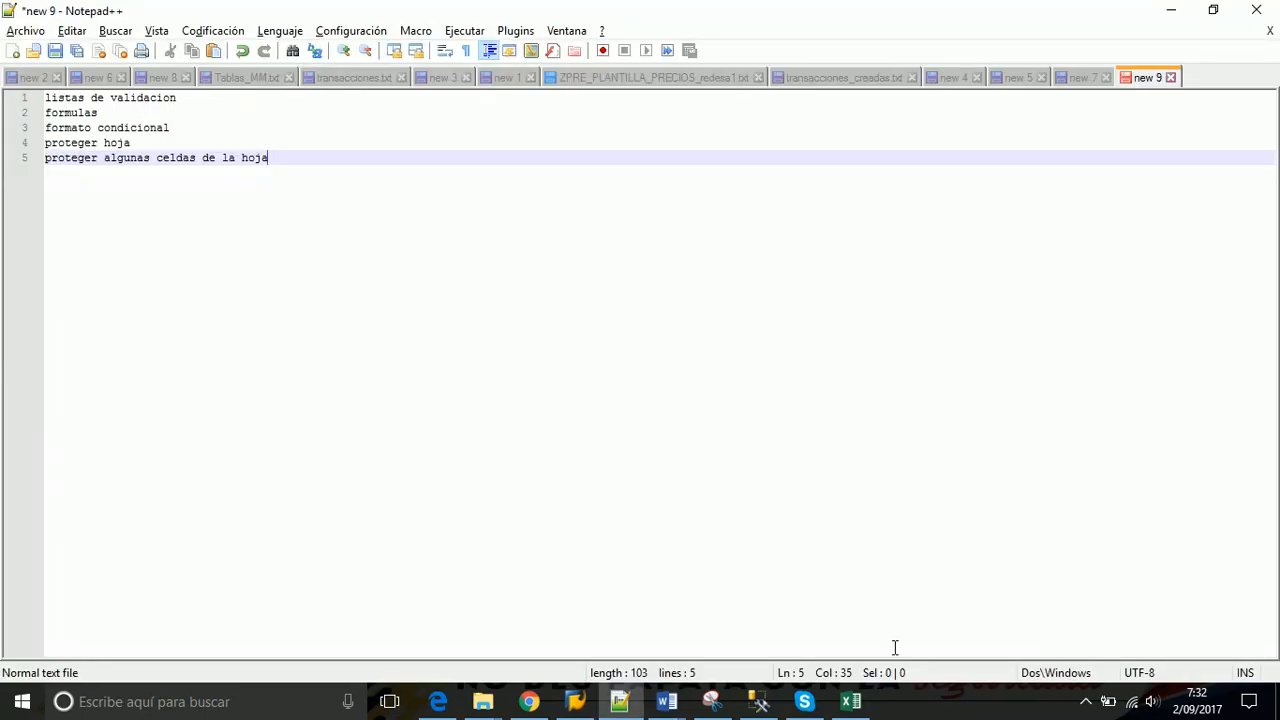
{"action": "left_click", "coordinate": [851, 701]}
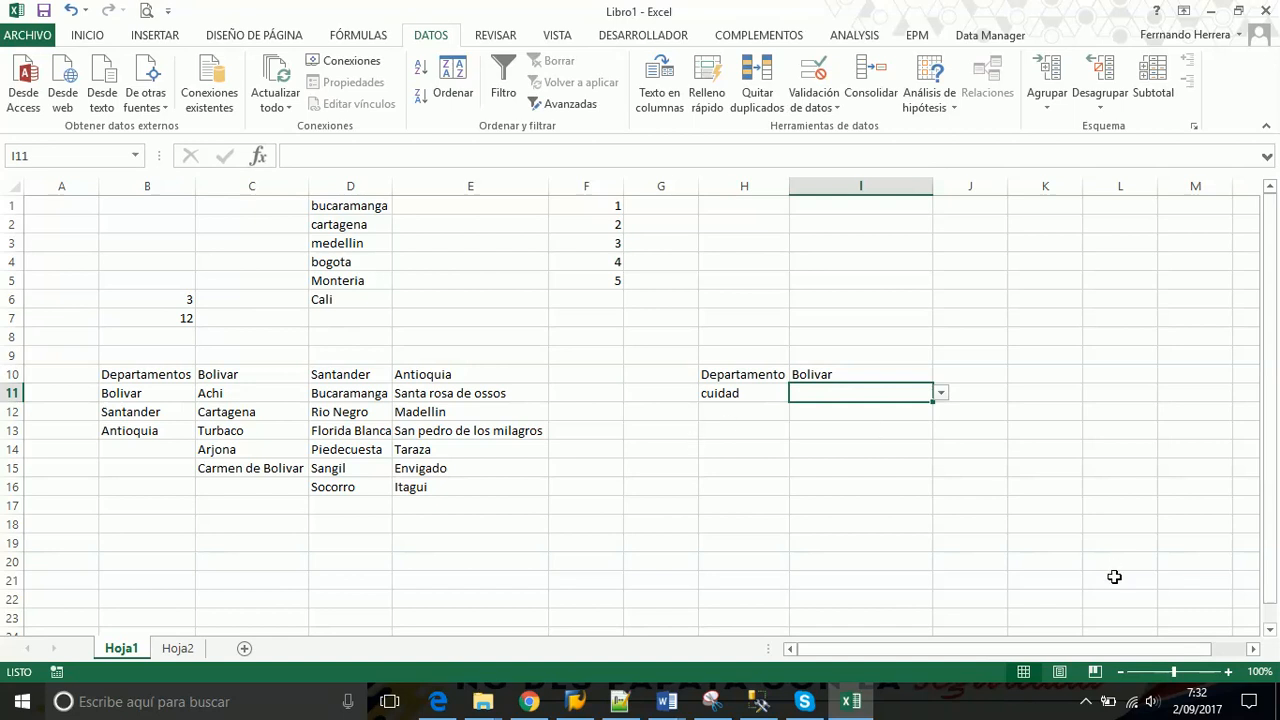
{"action": "left_click", "coordinate": [1086, 701]}
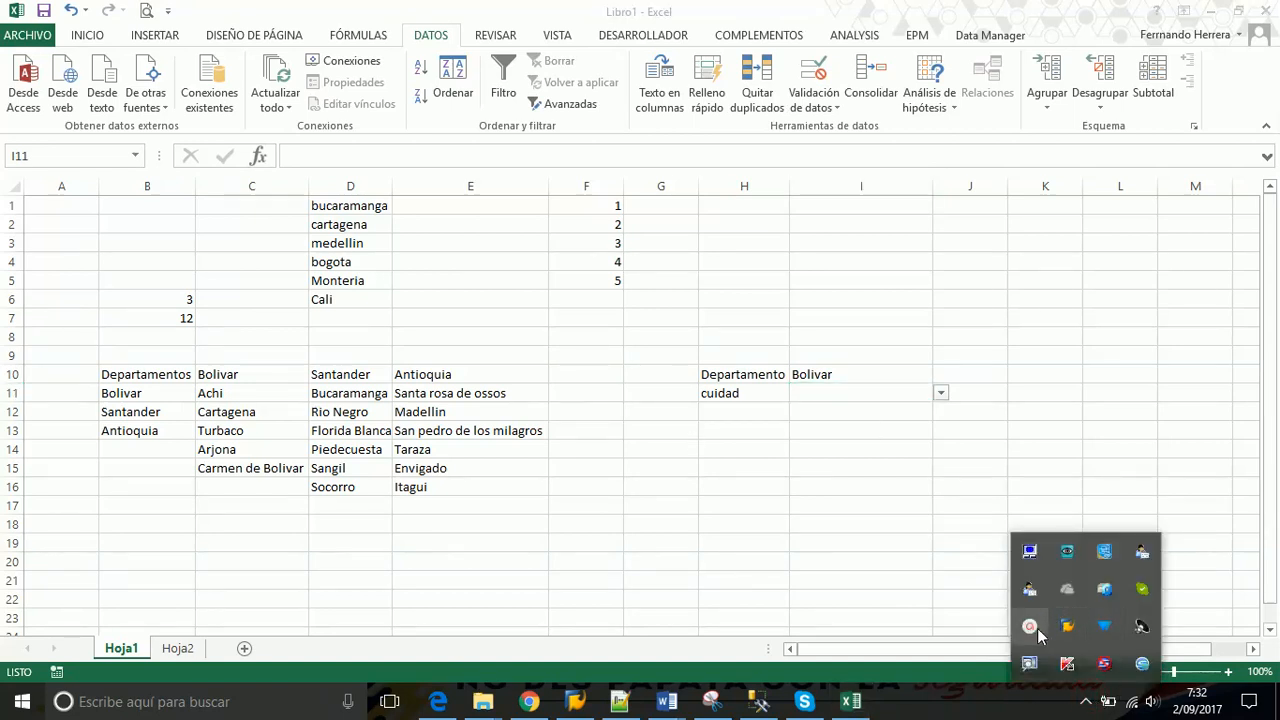
{"action": "left_click", "coordinate": [1029, 626]}
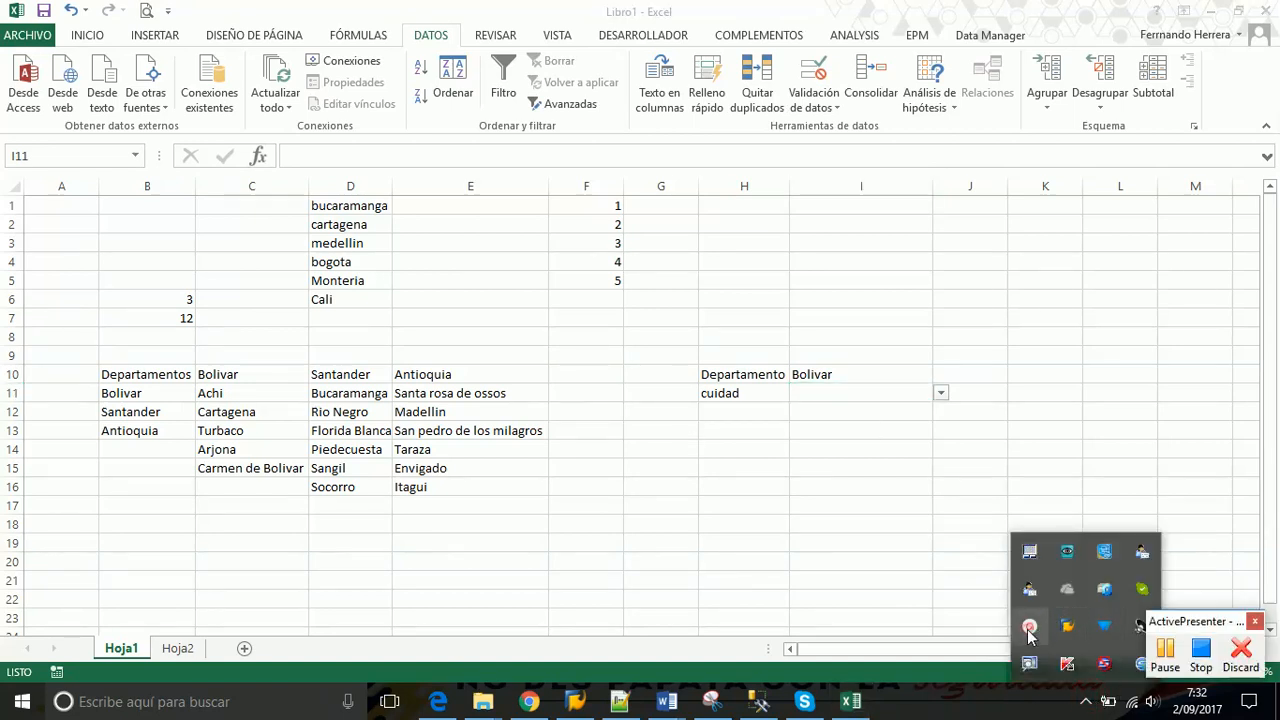
{"action": "left_click", "coordinate": [830, 645]}
{"action": "left_click", "coordinate": [1090, 426]}
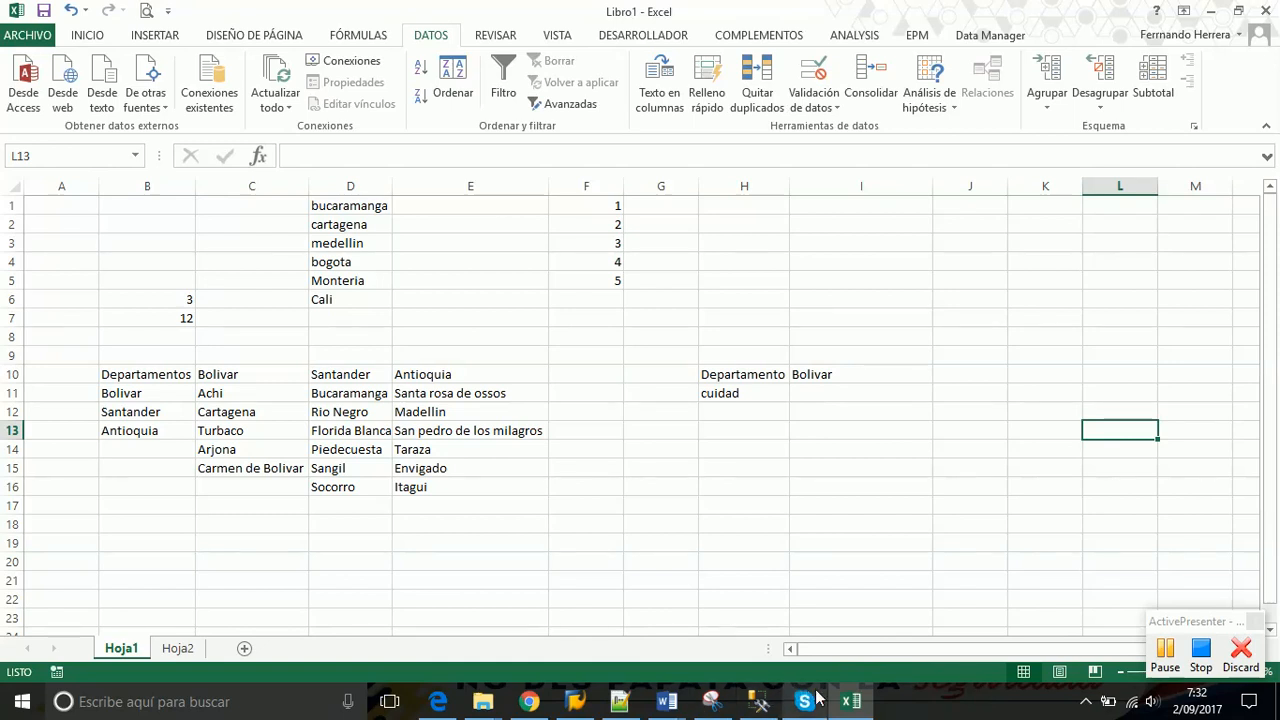
{"action": "mouse_move", "coordinate": [826, 700]}
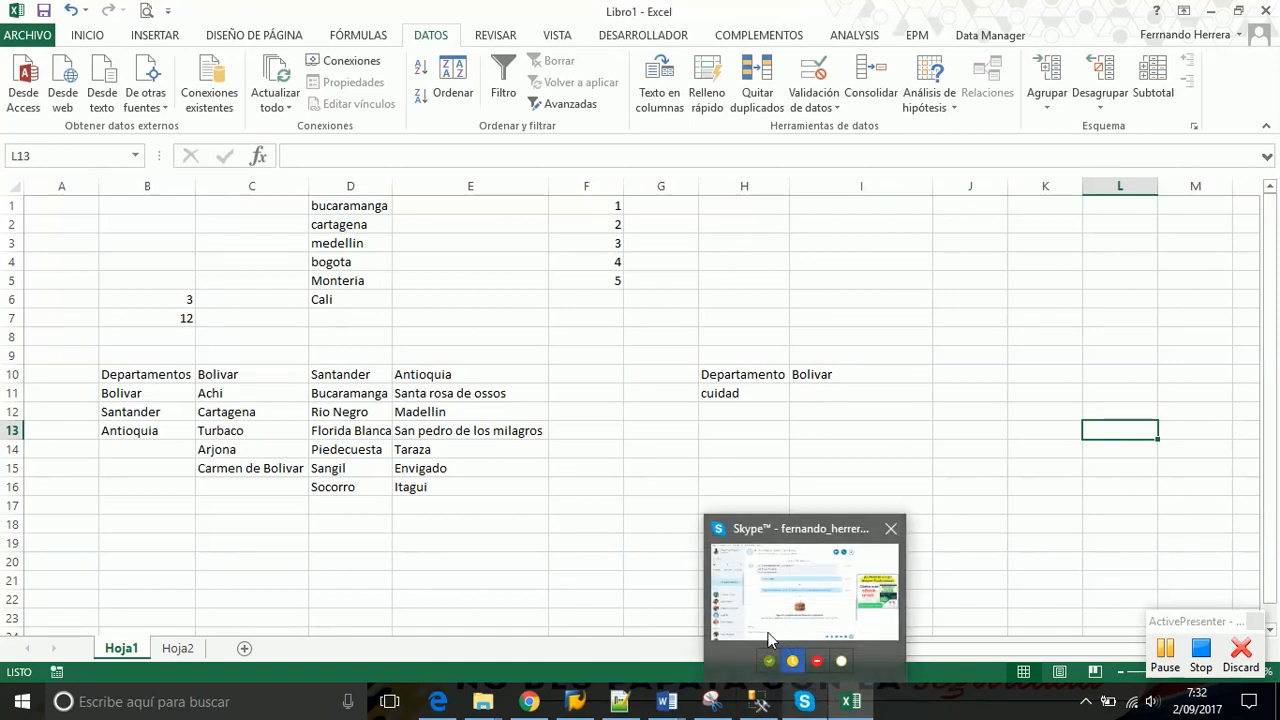
{"action": "left_click", "coordinate": [815, 372]}
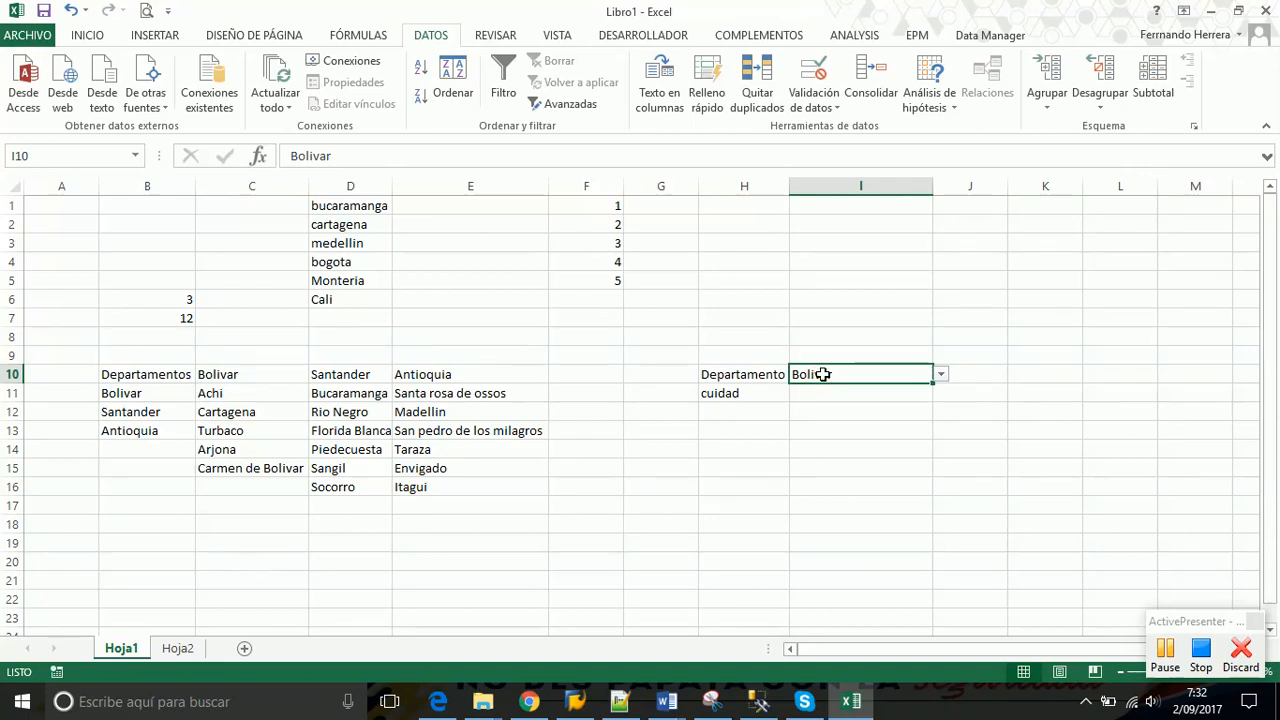
Remove the = from I10's list source and see it offer only 'Departamentos'
{"action": "left_click", "coordinate": [836, 106]}
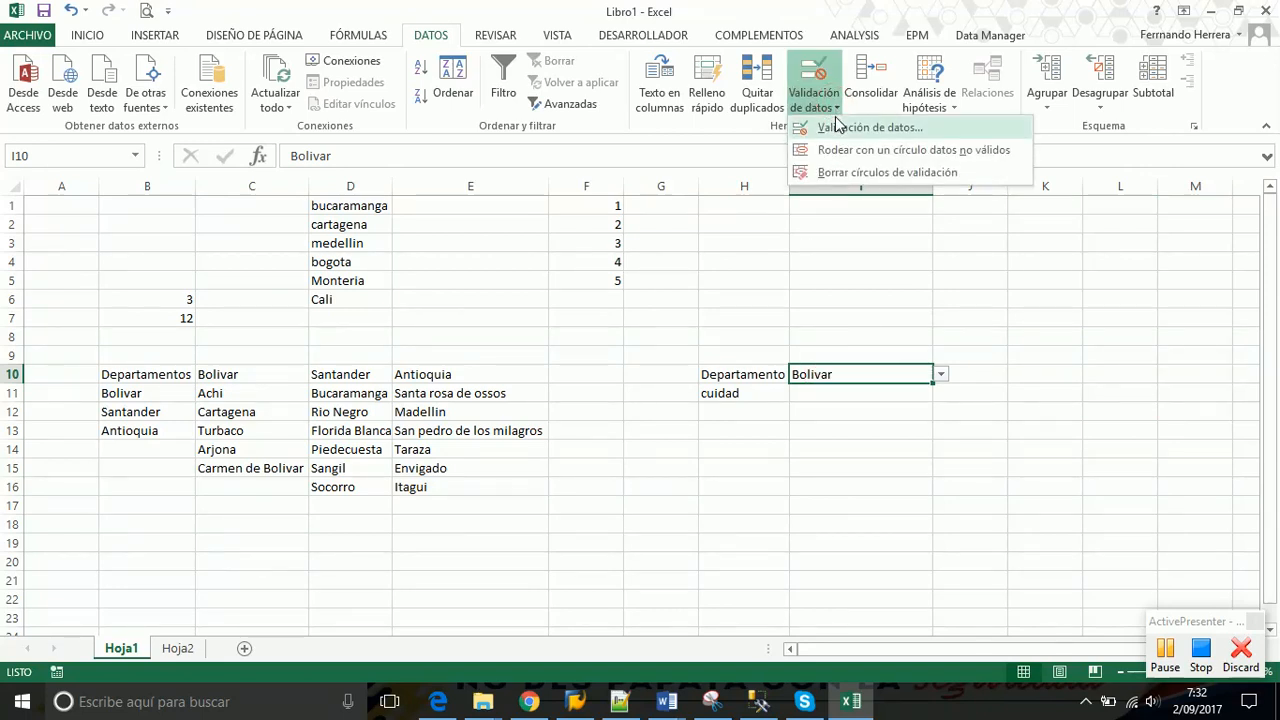
{"action": "left_click", "coordinate": [838, 130]}
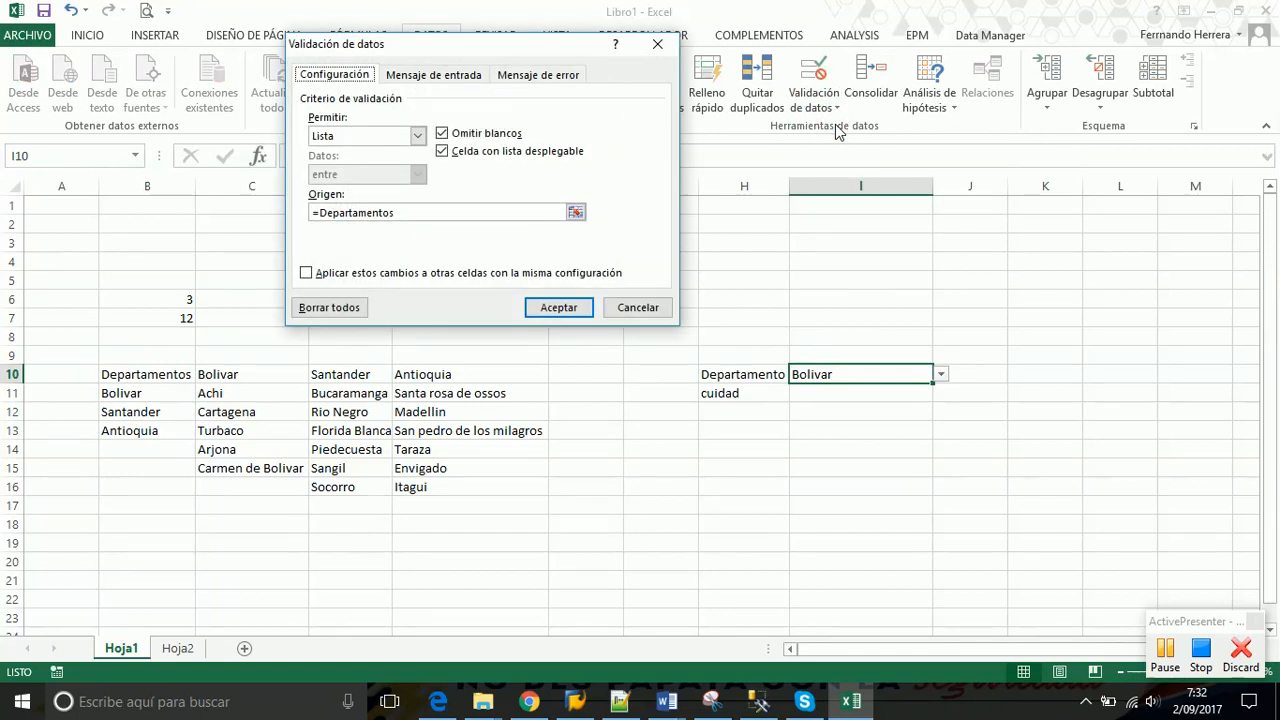
{"action": "left_click_drag", "start_coordinate": [441, 38], "coordinate": [598, 84]}
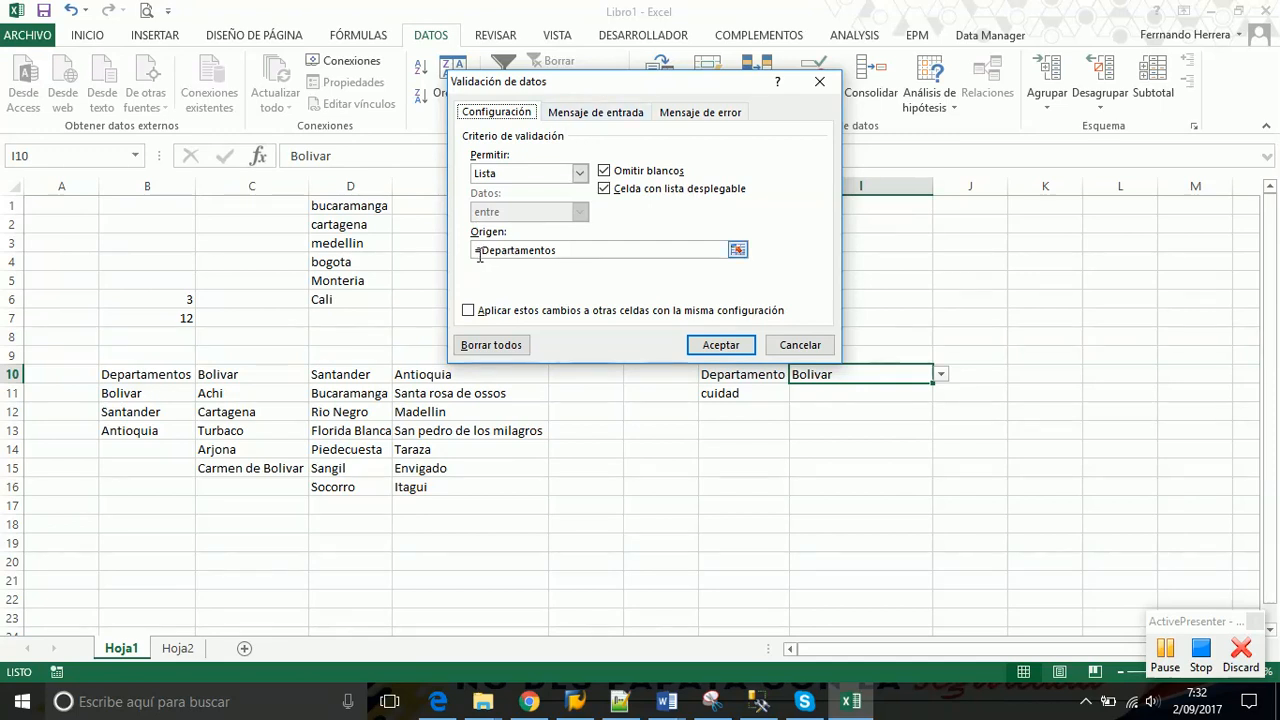
{"action": "left_click", "coordinate": [477, 253]}
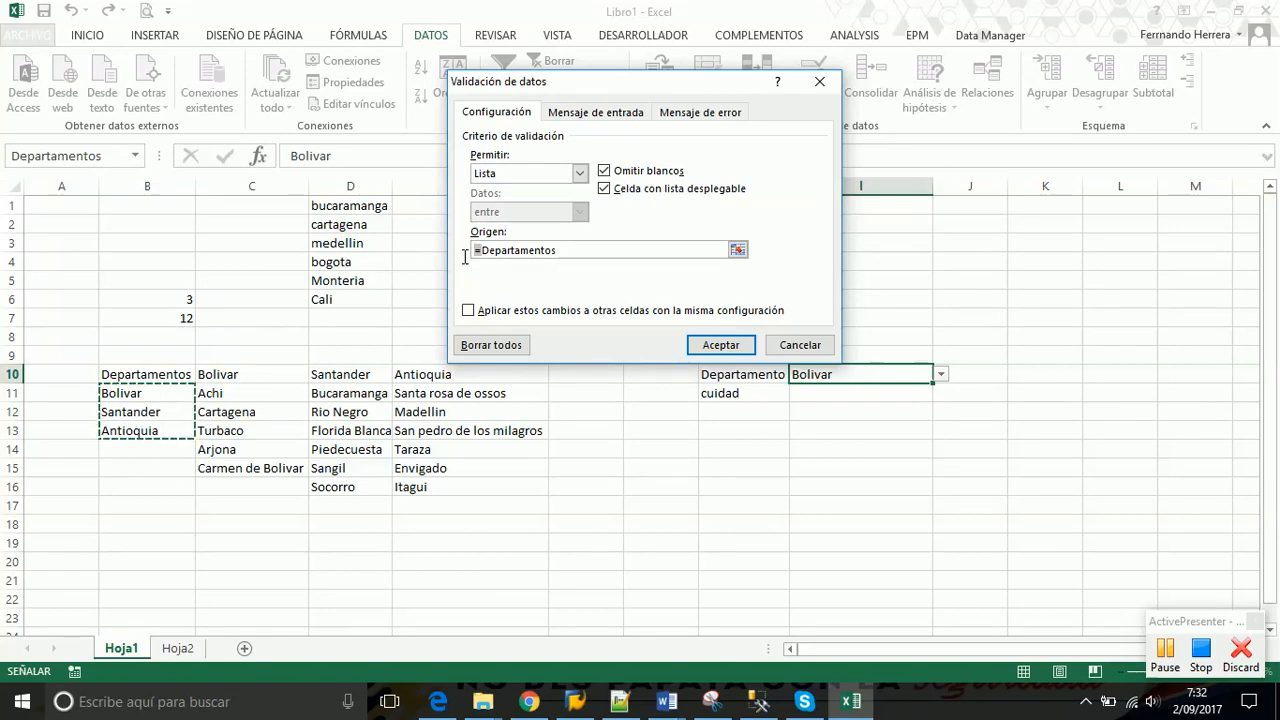
{"action": "key", "text": "Delete"}
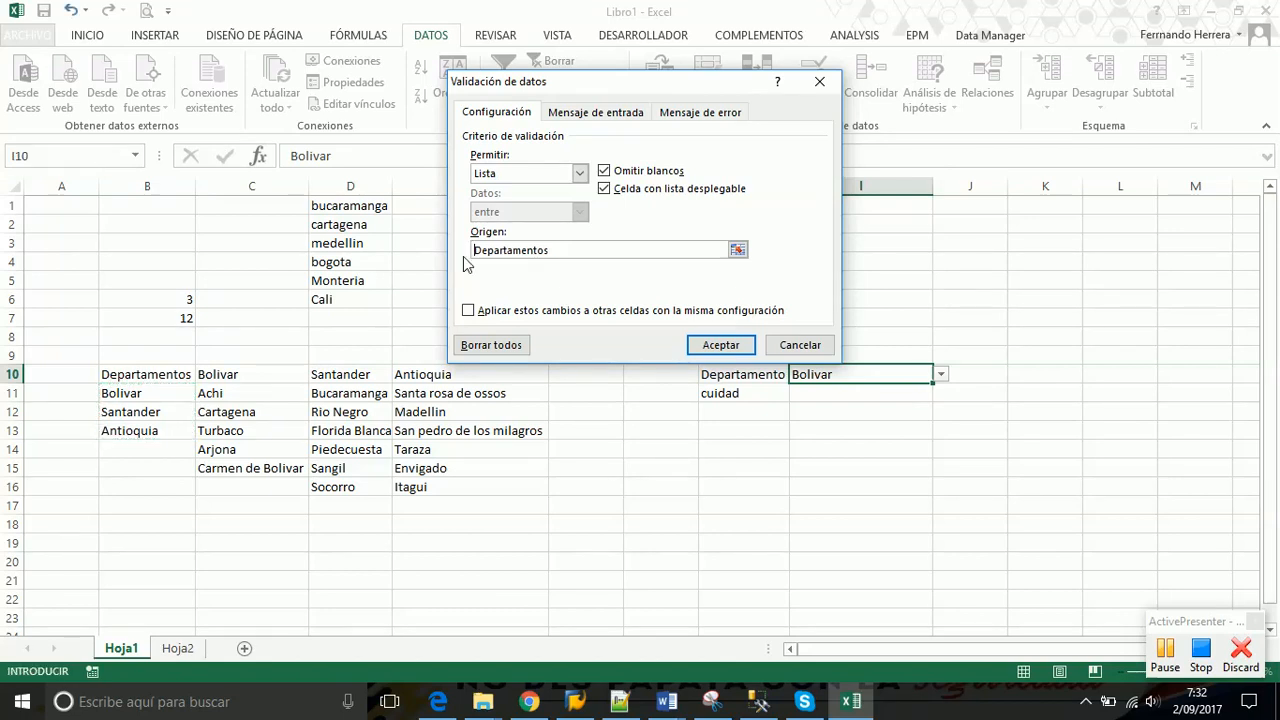
{"action": "left_click", "coordinate": [716, 346]}
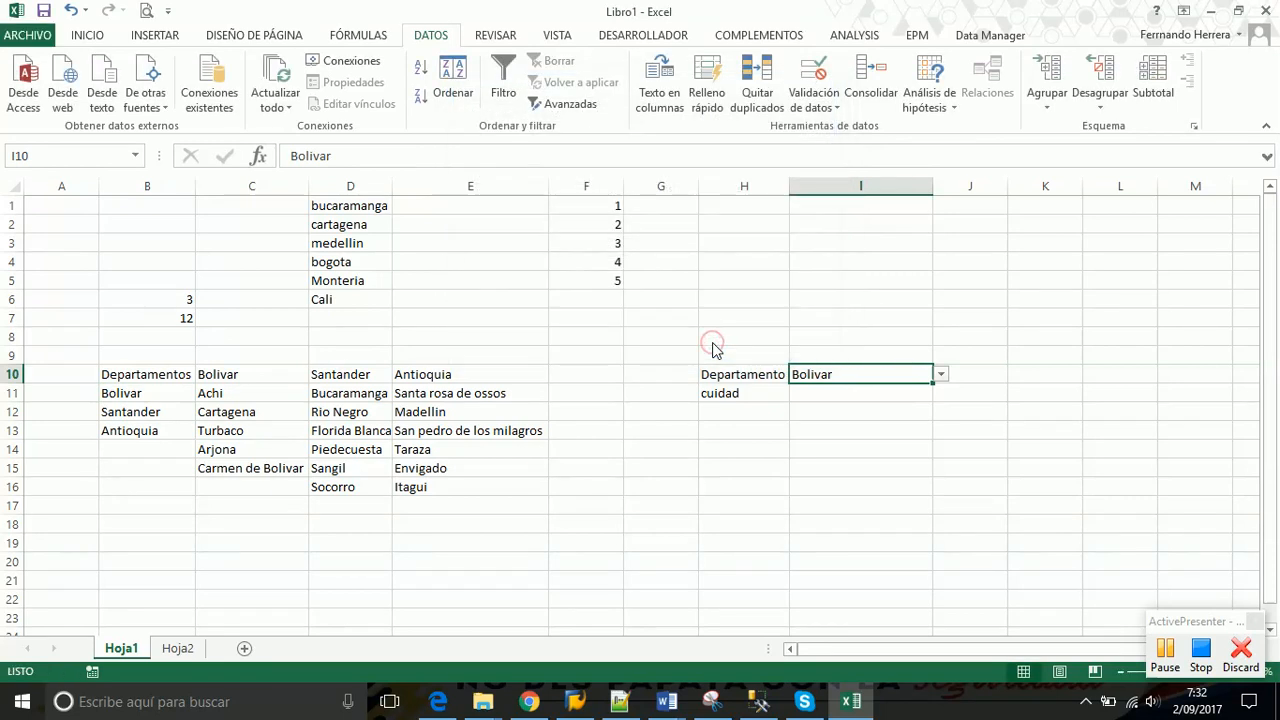
{"action": "left_click", "coordinate": [941, 373]}
{"action": "left_click", "coordinate": [885, 392]}
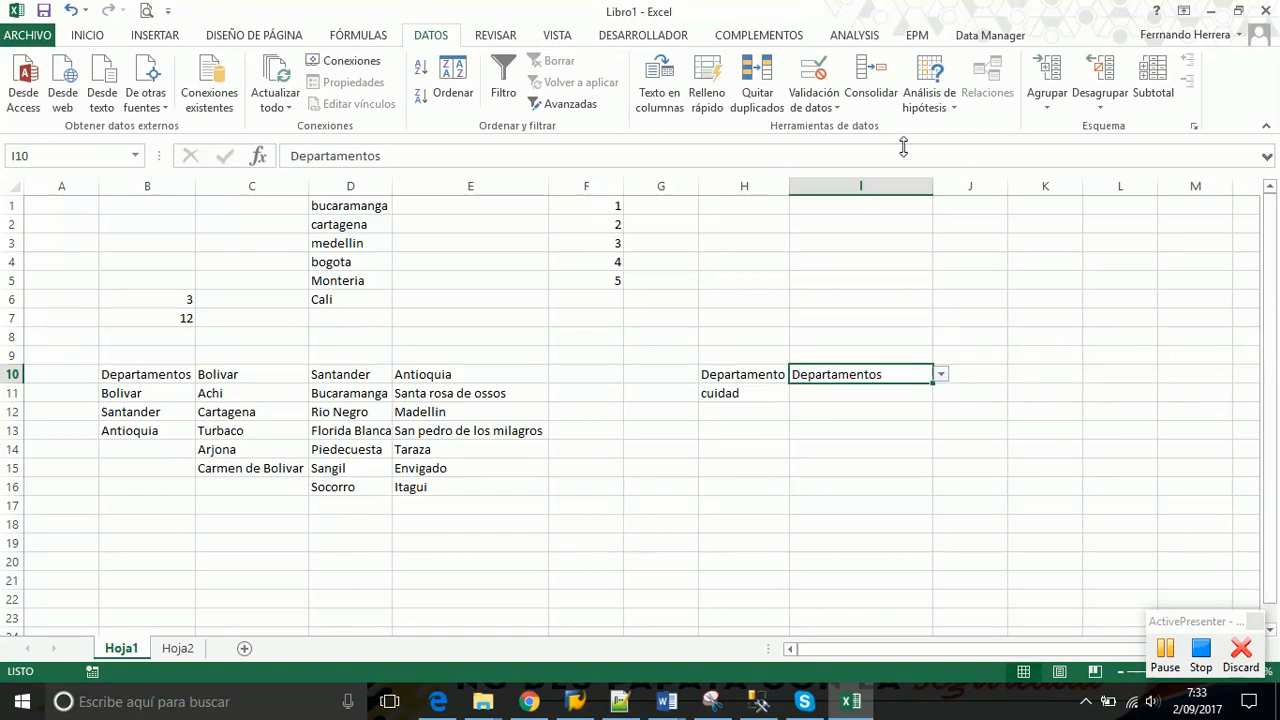
Restore the =Departamentos source in I10 and pick Bolivar again
{"action": "left_click", "coordinate": [837, 107]}
{"action": "left_click", "coordinate": [836, 128]}
{"action": "left_click", "coordinate": [476, 250]}
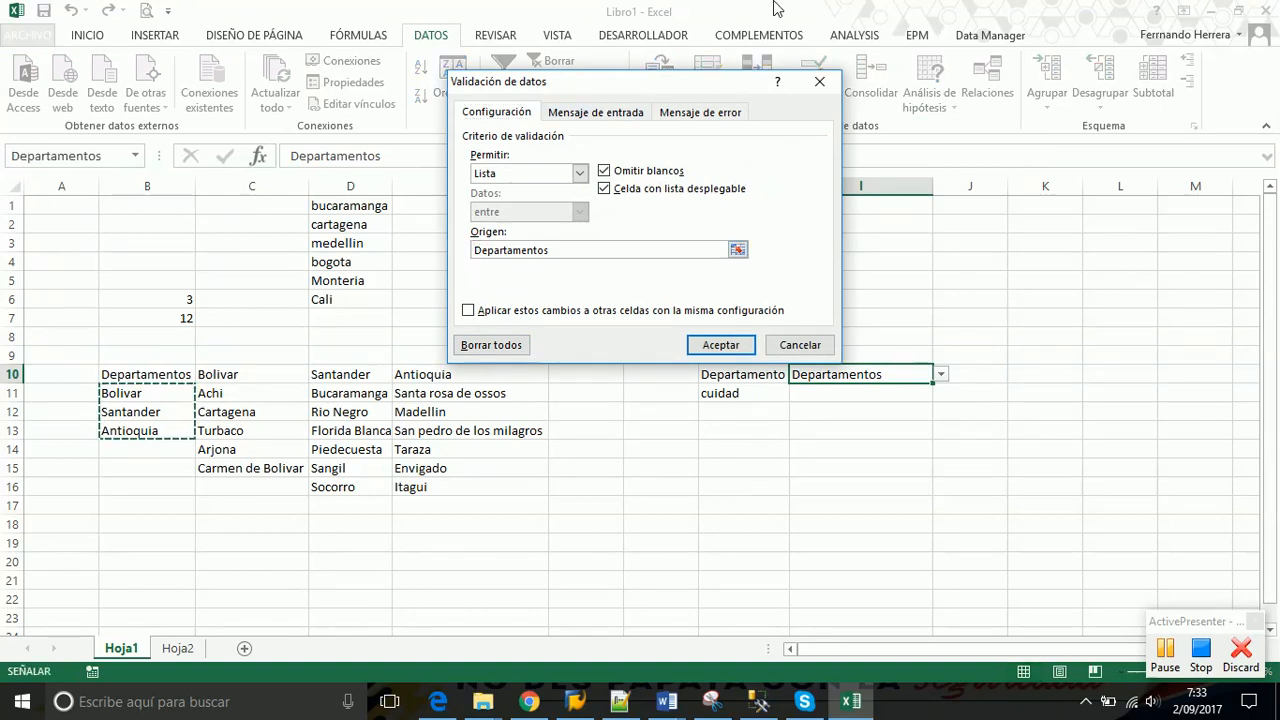
{"action": "type", "text": "="}
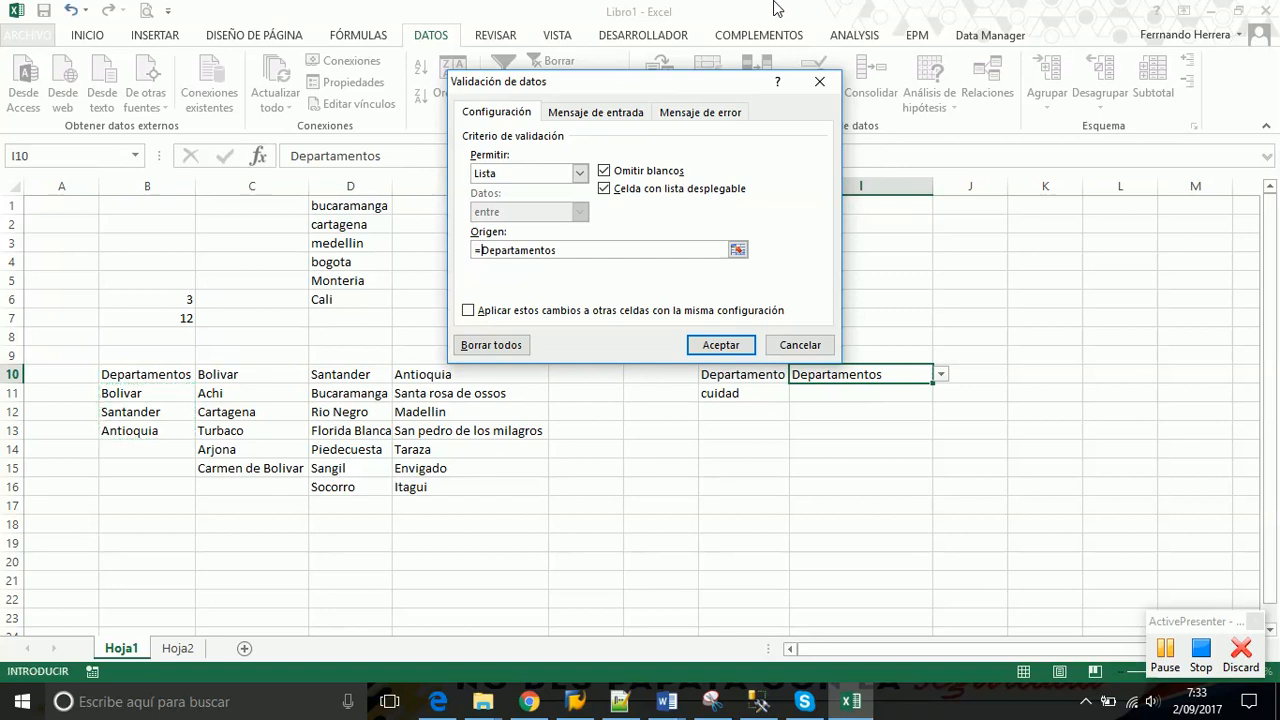
{"action": "left_click", "coordinate": [712, 345]}
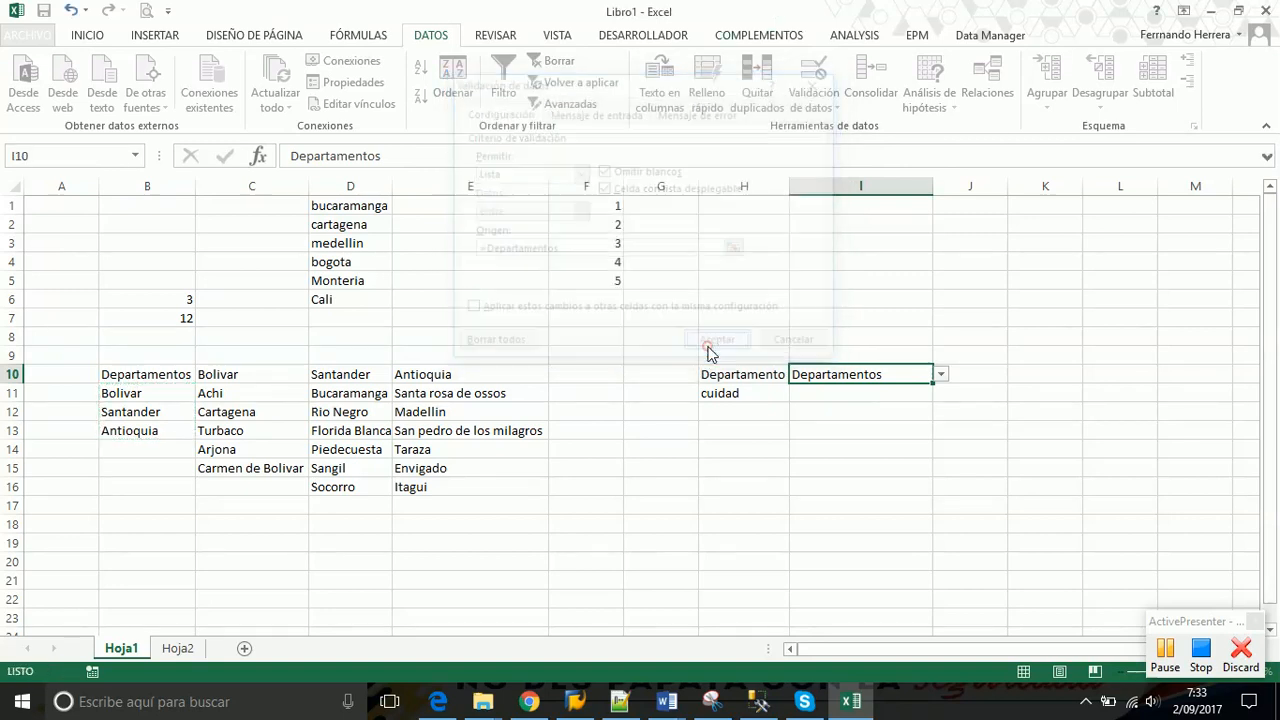
{"action": "left_click", "coordinate": [940, 374]}
{"action": "left_click", "coordinate": [862, 391]}
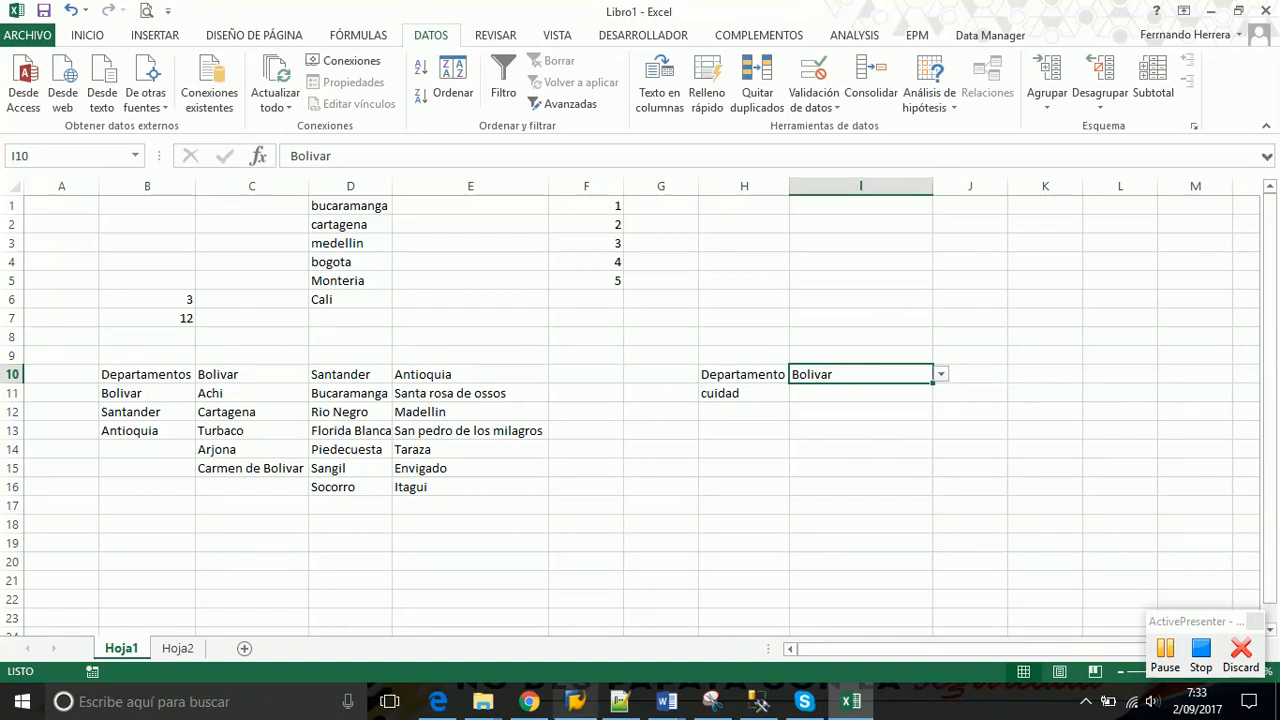
{"action": "left_click", "coordinate": [607, 705]}
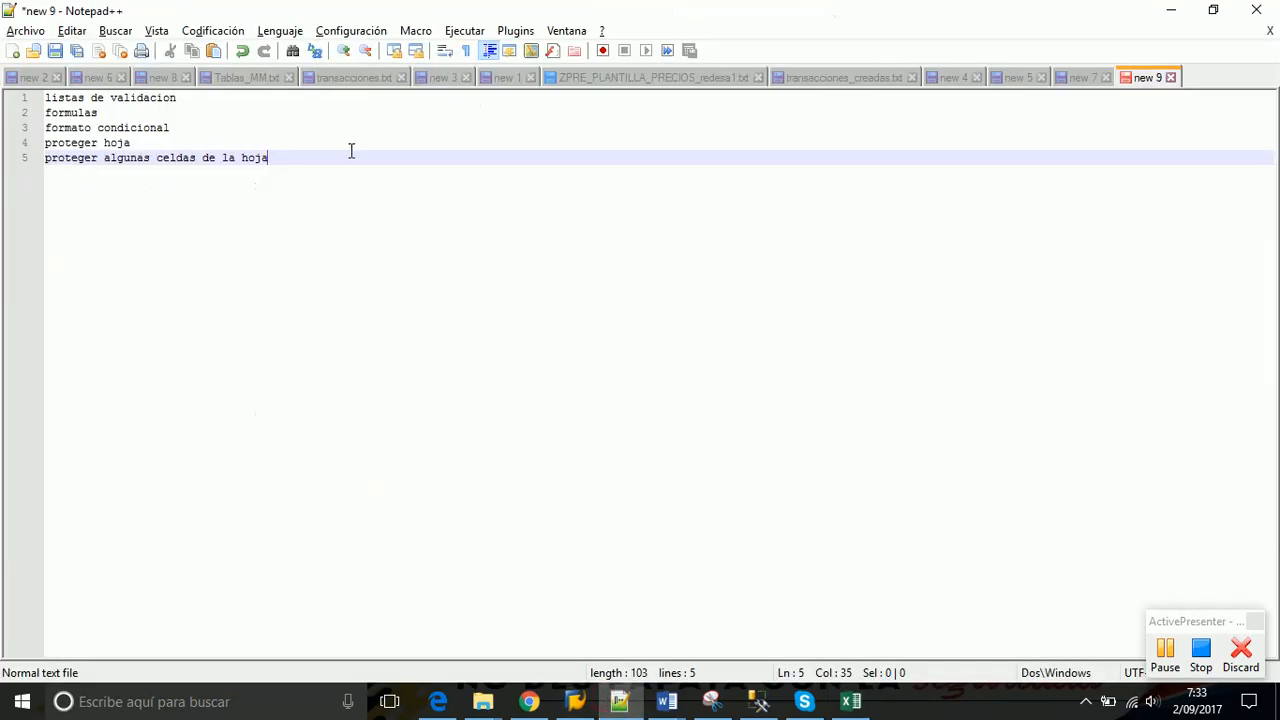
Add a second 'formulas' heading and an indented '=' on line 9 beneath it
{"action": "key", "text": "Return"}
{"action": "key", "text": "Return"}
{"action": "type", "text": "for"}
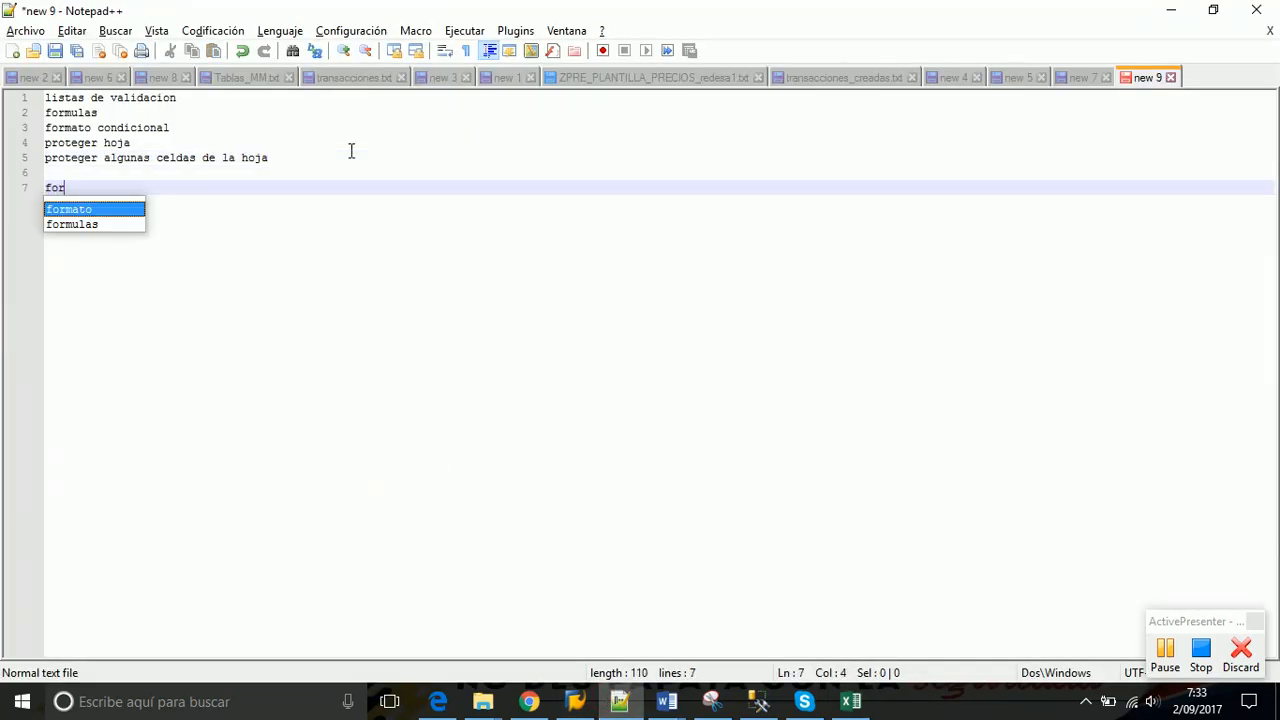
{"action": "type", "text": "mulas"}
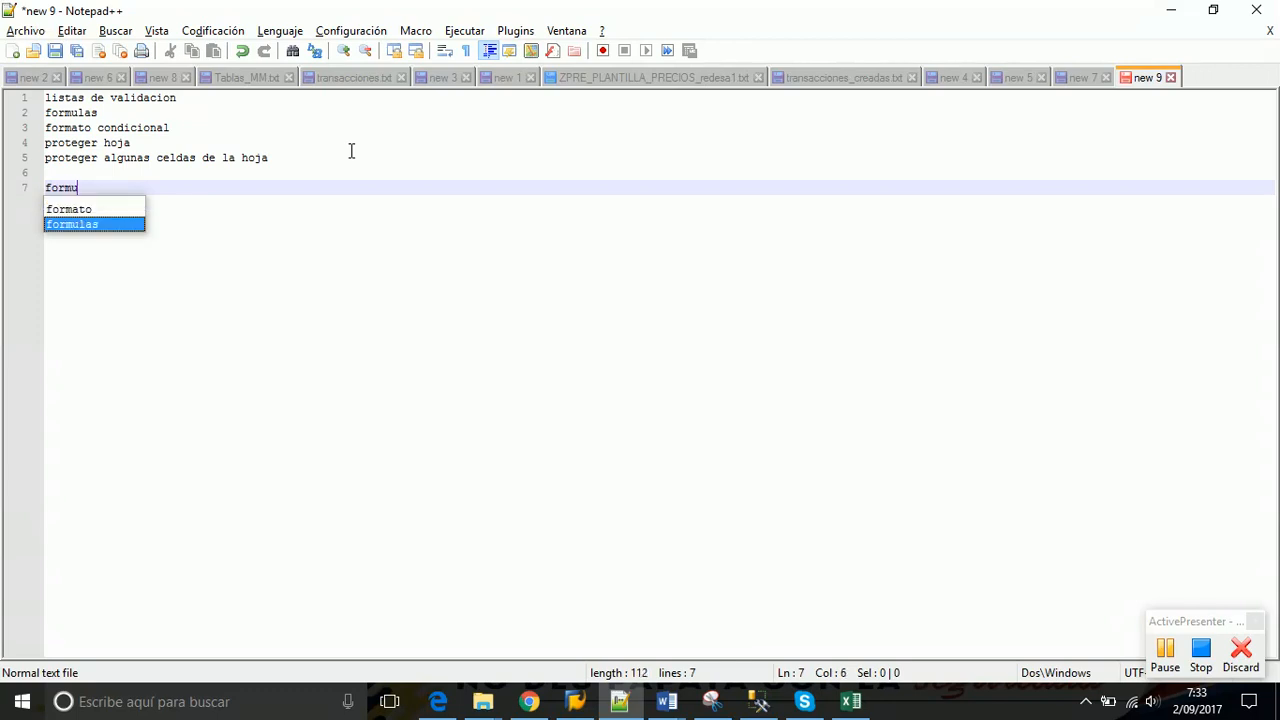
{"action": "key", "text": "Return"}
{"action": "key", "text": "Return"}
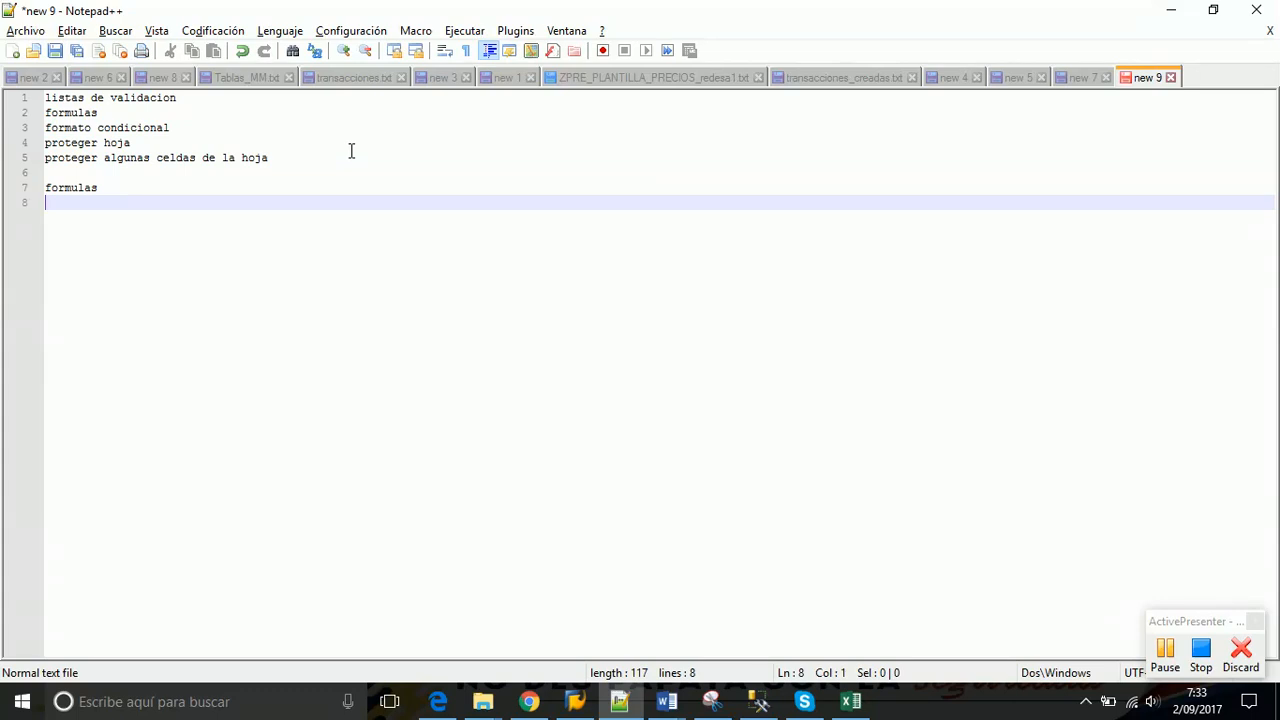
{"action": "key", "text": "Return"}
{"action": "key", "text": "Return"}
{"action": "key", "text": "Return"}
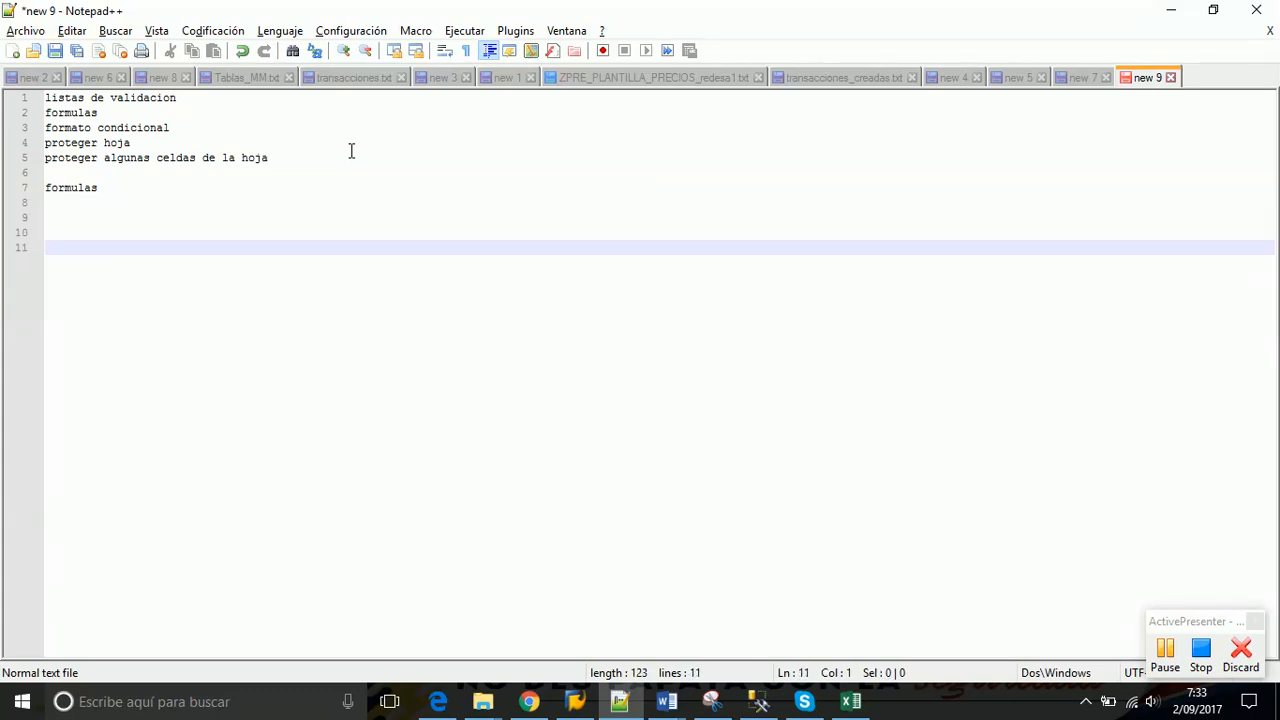
{"action": "key", "text": "BackSpace"}
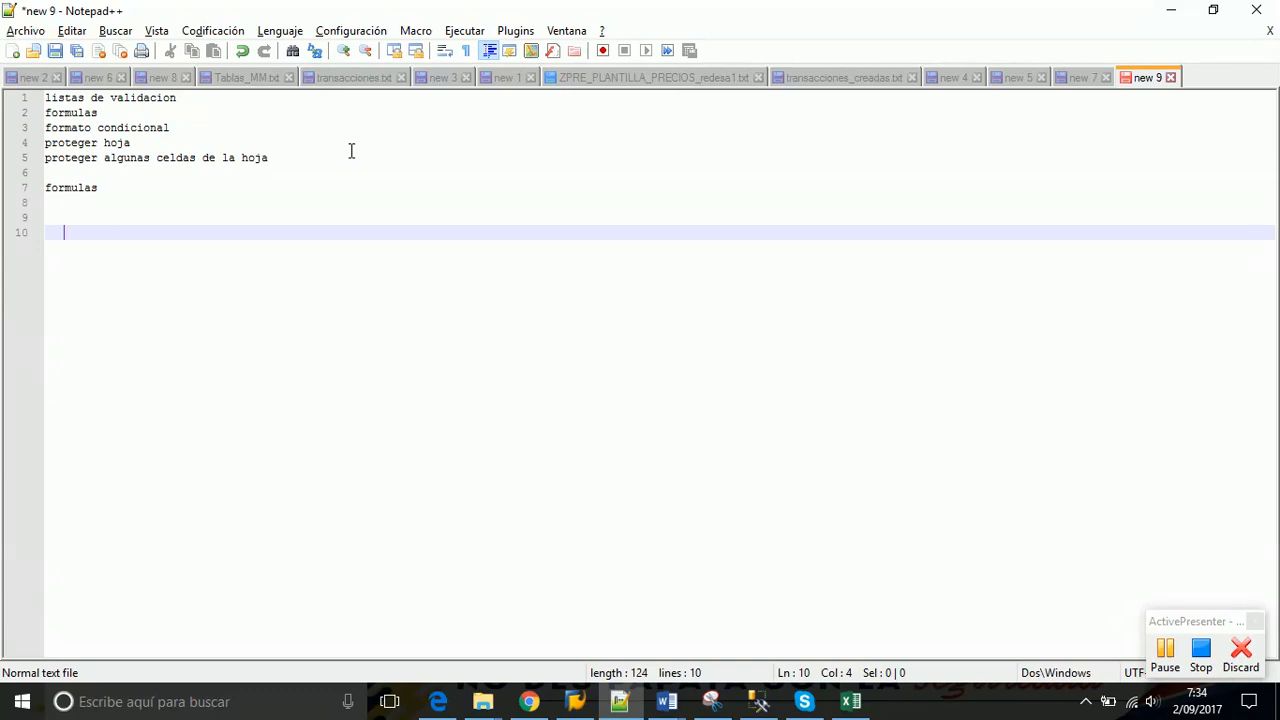
{"action": "key", "text": "Up"}
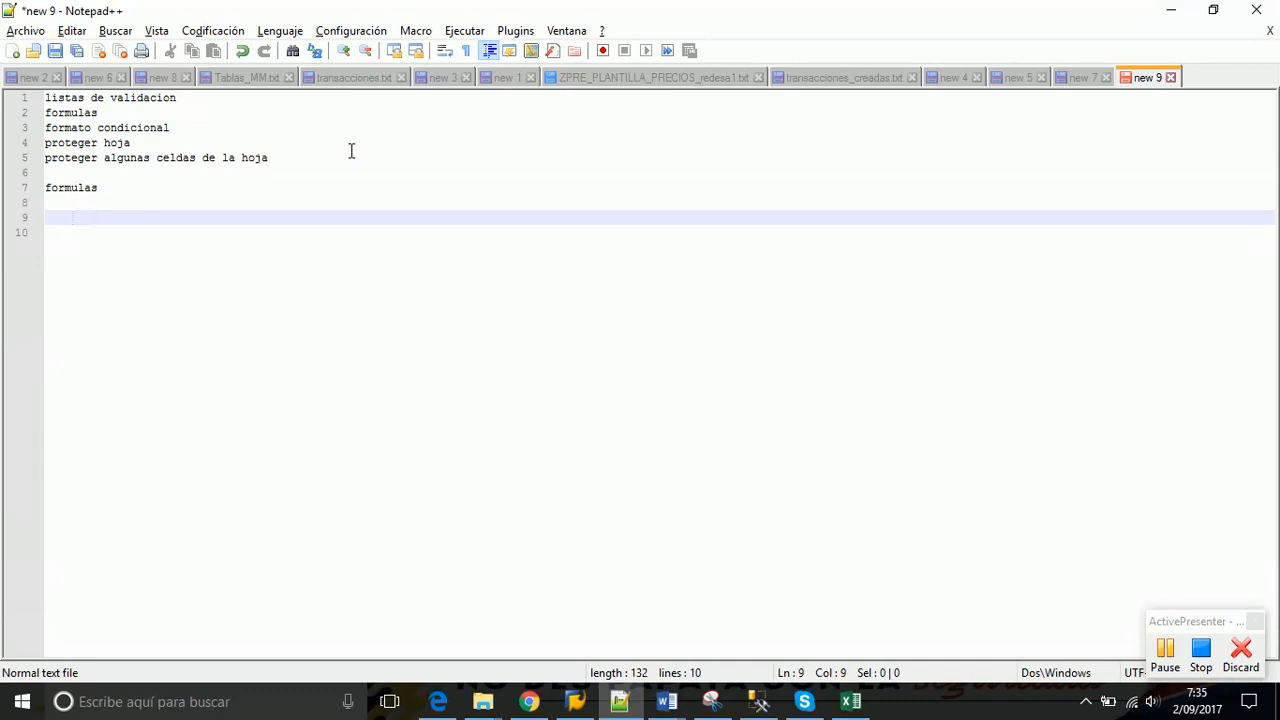
{"action": "type", "text": "="}
Tile Notepad++ right and Excel left, add sheet Hoja3, and select B3
{"action": "left_click_drag", "start_coordinate": [646, 17], "coordinate": [1279, 140]}
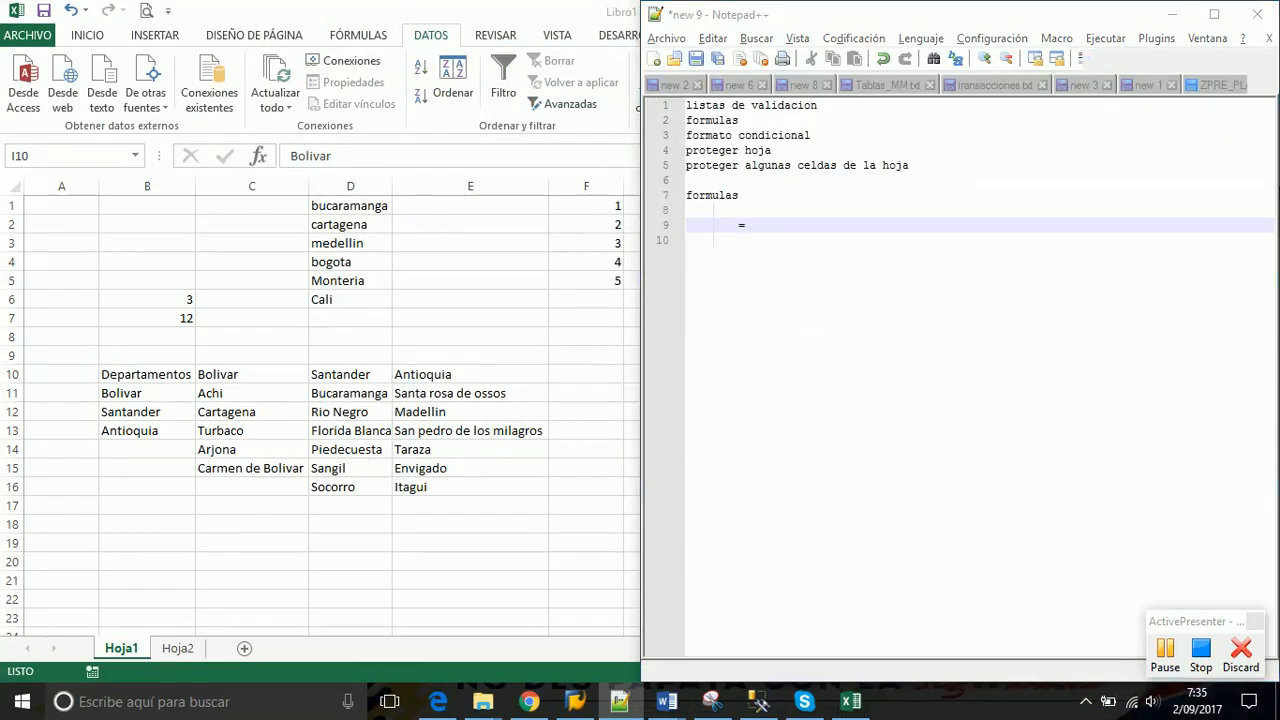
{"action": "left_click", "coordinate": [76, 136]}
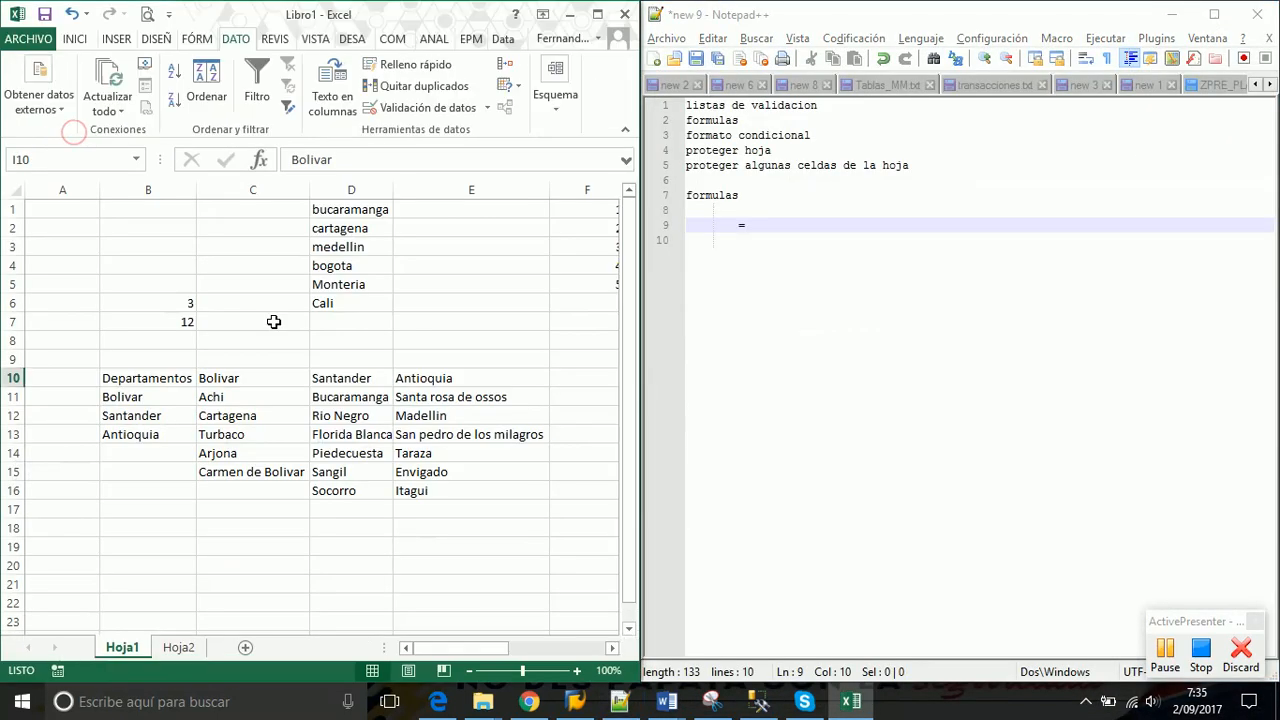
{"action": "left_click", "coordinate": [245, 647]}
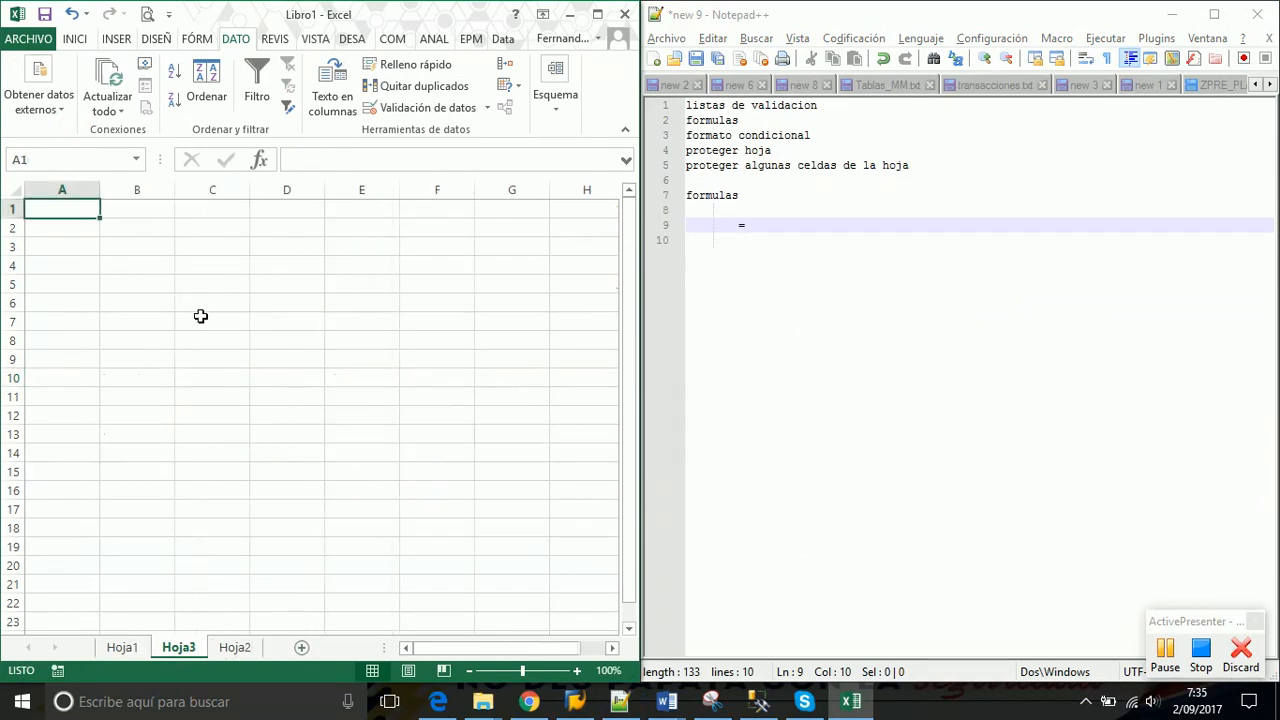
{"action": "left_click", "coordinate": [139, 248]}
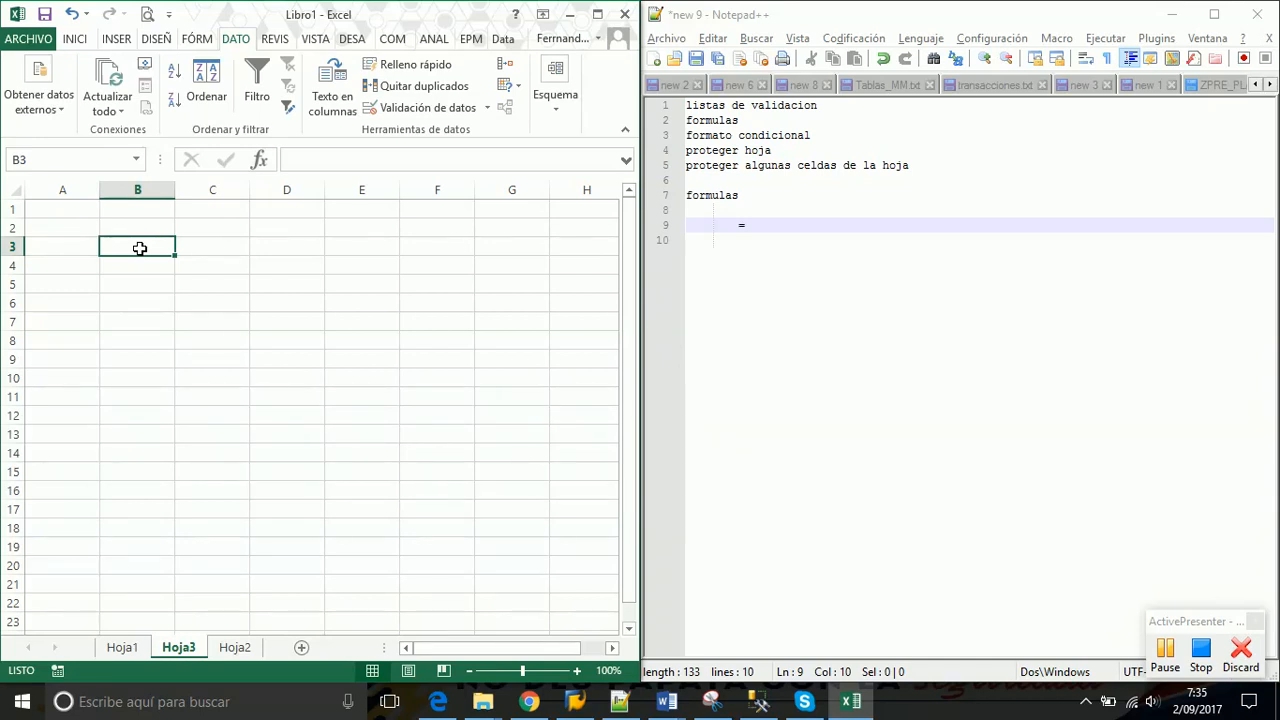
{"action": "left_click", "coordinate": [770, 227]}
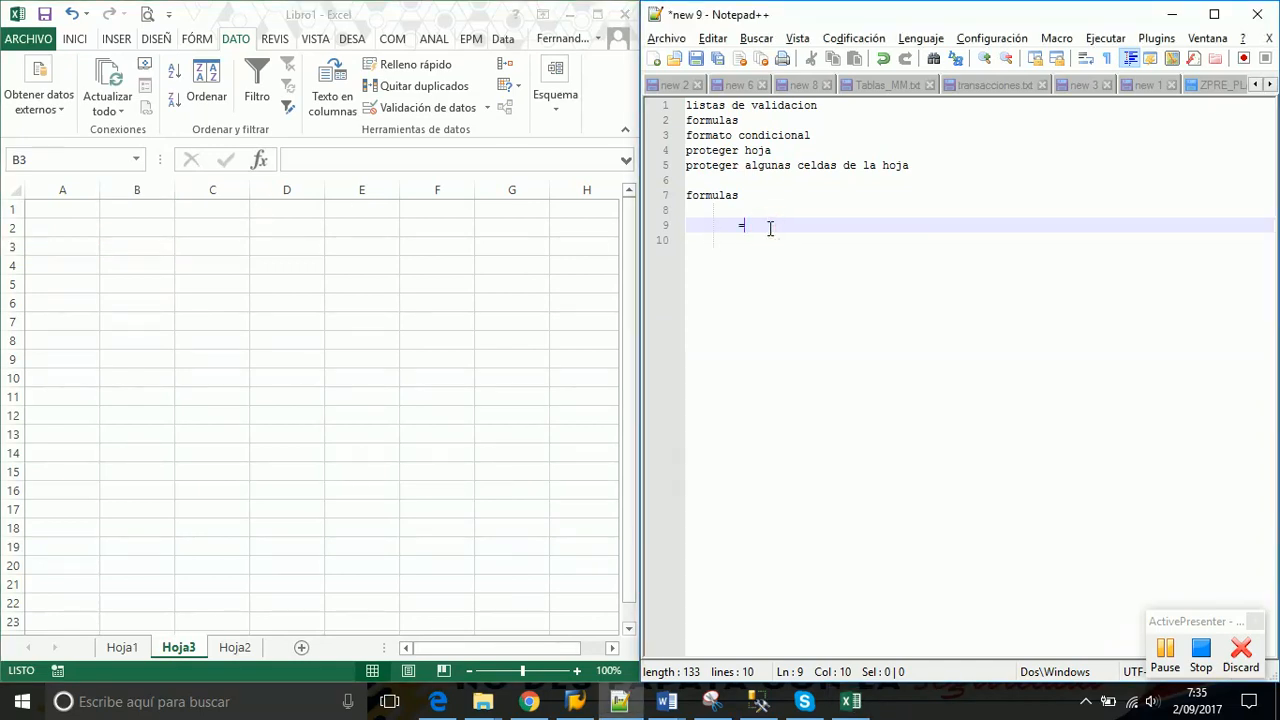
Write the operator lines '= a1', '+ o' and '* 5' under the formulas heading
{"action": "key", "text": "Return"}
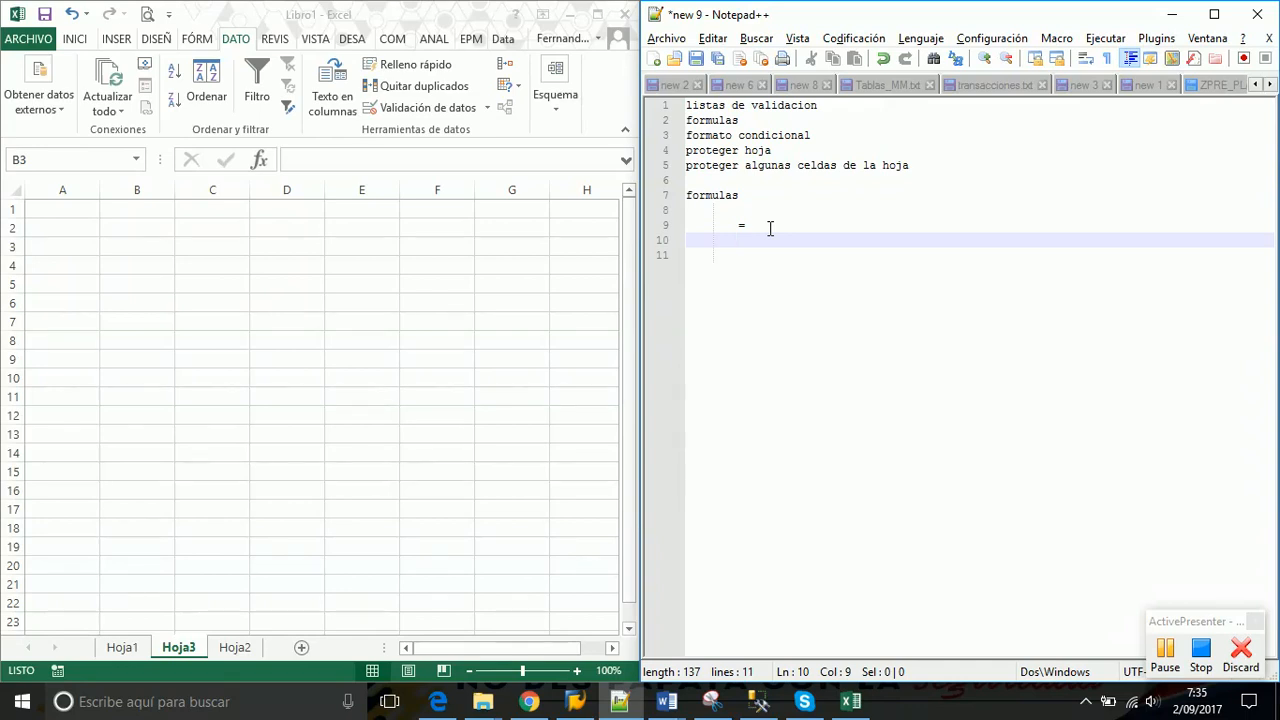
{"action": "type", "text": "+"}
{"action": "key", "text": "Return"}
{"action": "type", "text": "*"}
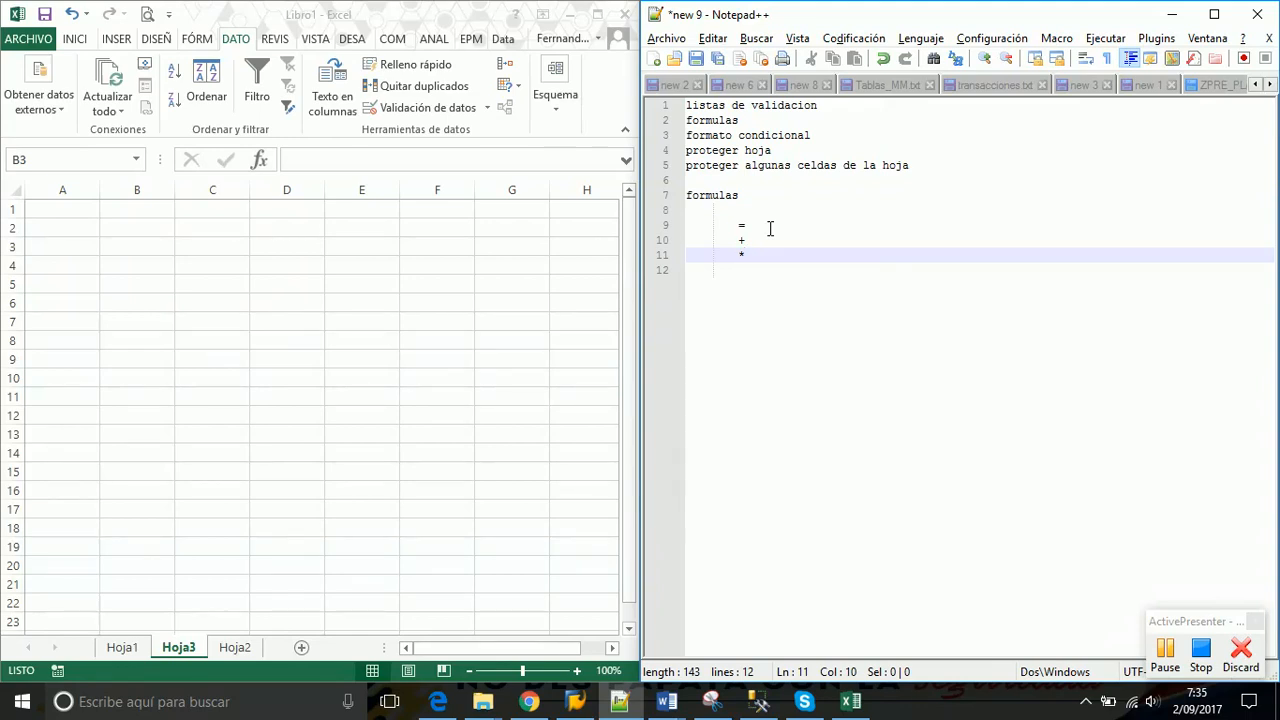
{"action": "key", "text": "Up"}
{"action": "key", "text": "Up"}
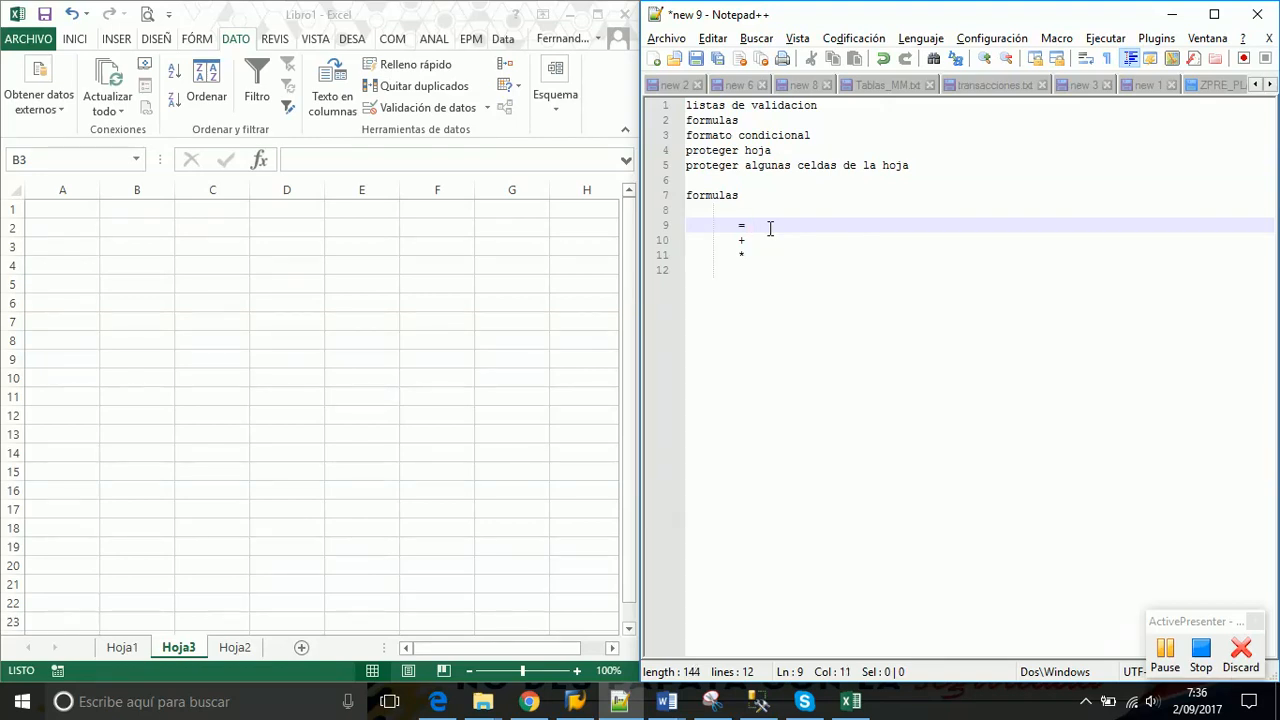
{"action": "type", "text": "a1"}
{"action": "key", "text": "Return"}
{"action": "key", "text": "BackSpace"}
{"action": "key", "text": "BackSpace"}
{"action": "key", "text": "BackSpace"}
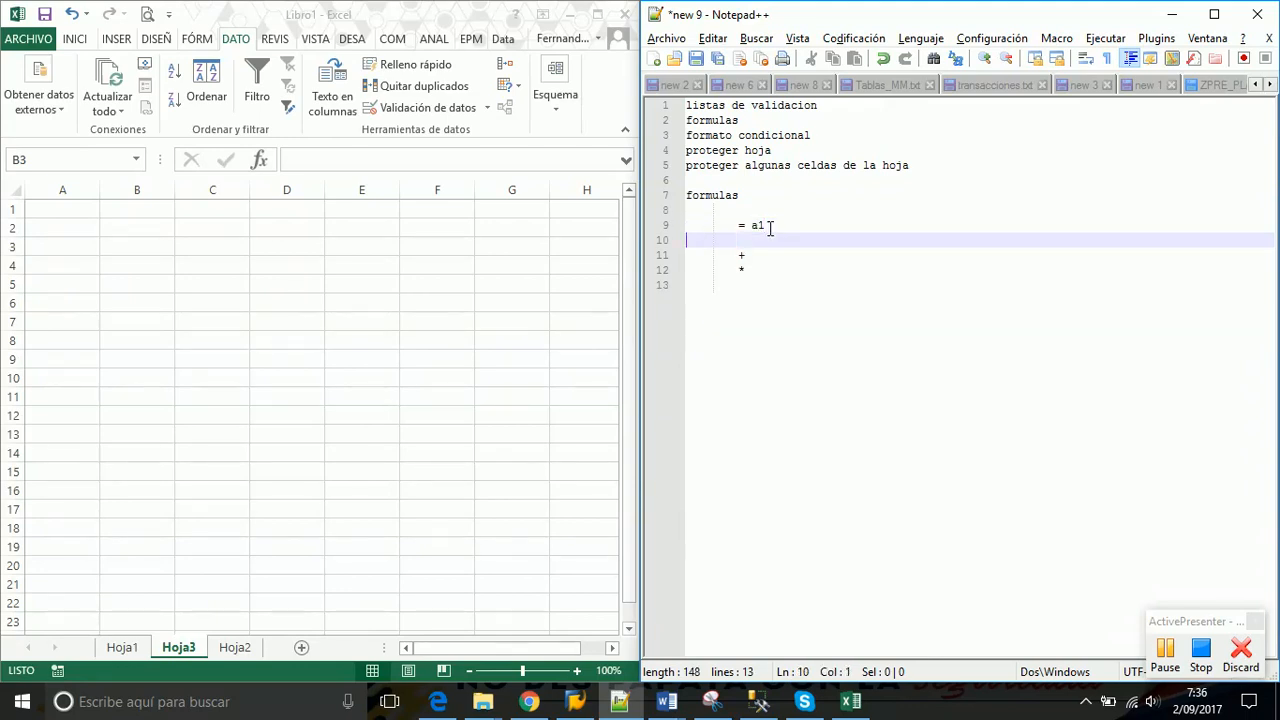
{"action": "key", "text": "Down"}
{"action": "type", "text": "o"}
{"action": "key", "text": "Down"}
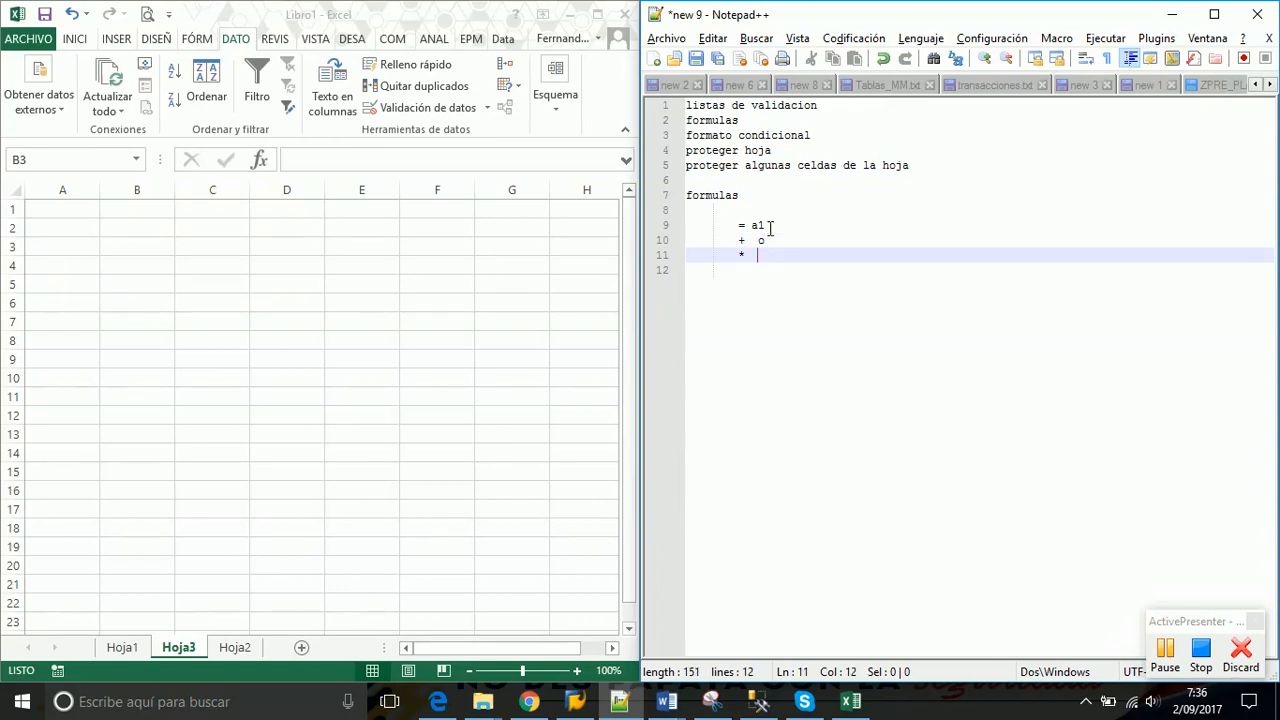
{"action": "type", "text": "5"}
Add the definition 'referencia: el llamado de una celda en una formula o funcion de excel'
{"action": "left_click_drag", "start_coordinate": [768, 227], "coordinate": [752, 255]}
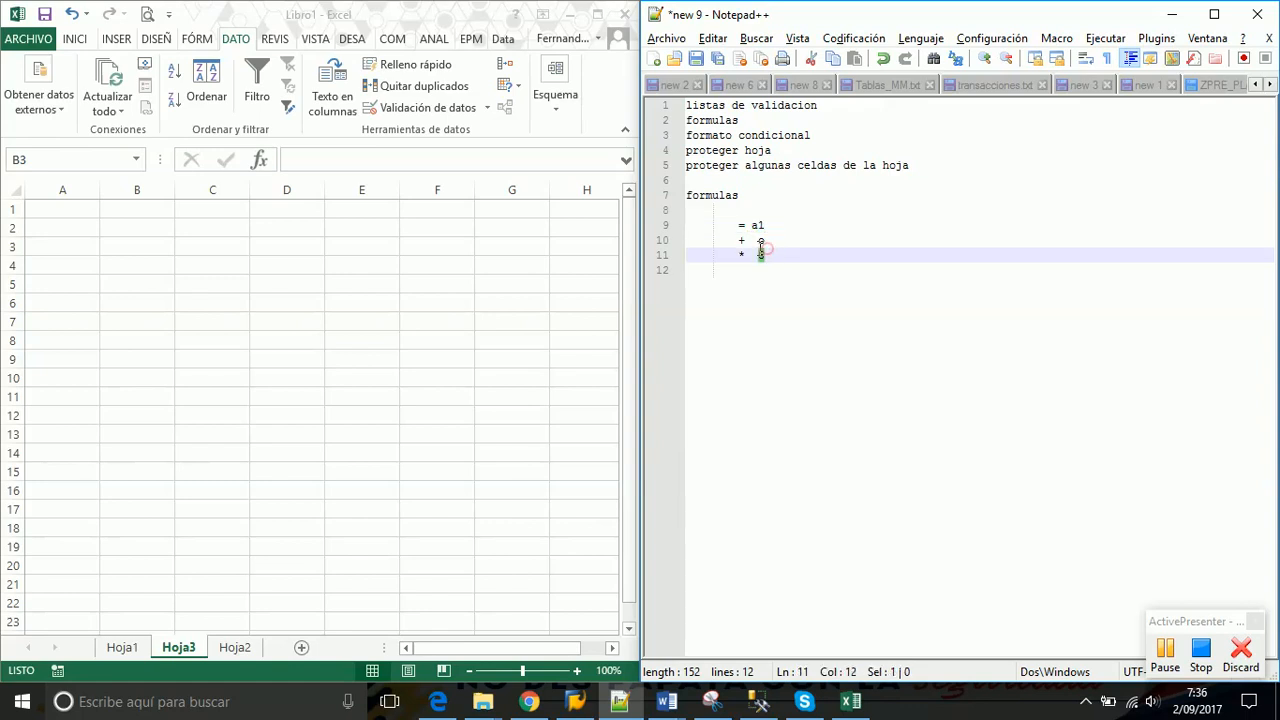
{"action": "left_click", "coordinate": [712, 306]}
{"action": "key", "text": "Return"}
{"action": "key", "text": "Return"}
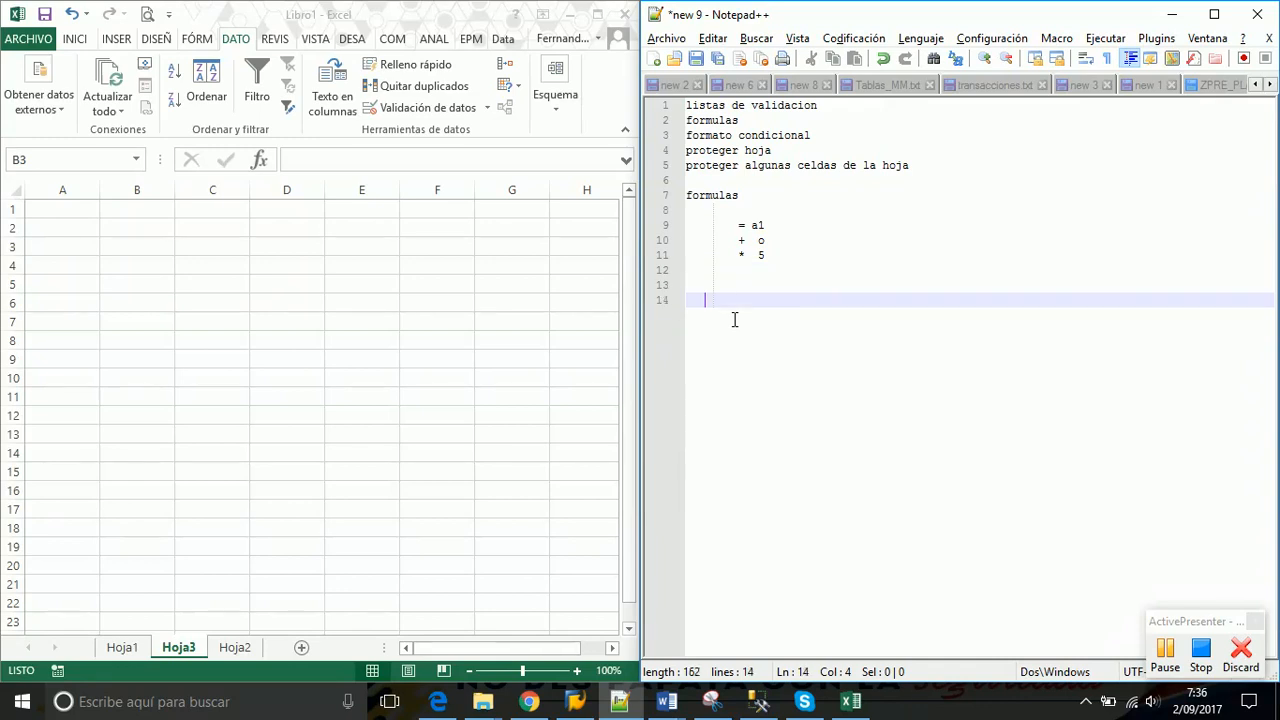
{"action": "type", "text": "referencia: el "}
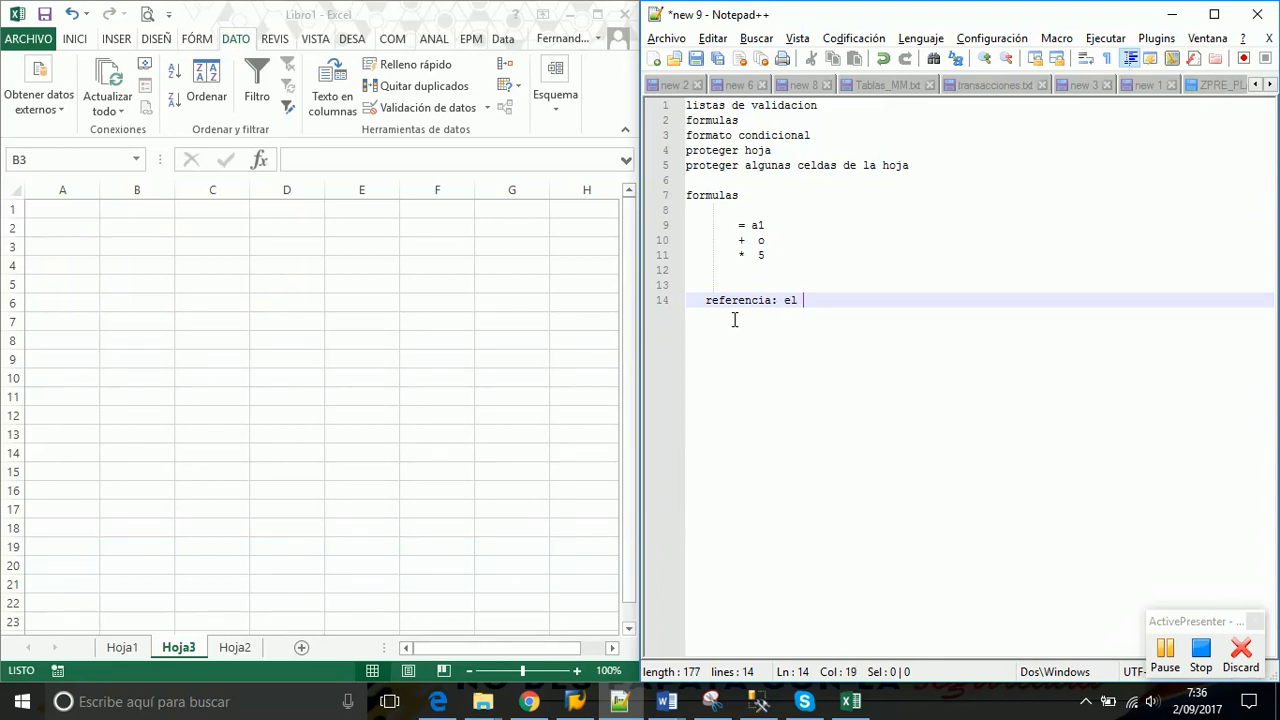
{"action": "type", "text": "llamado de una c"}
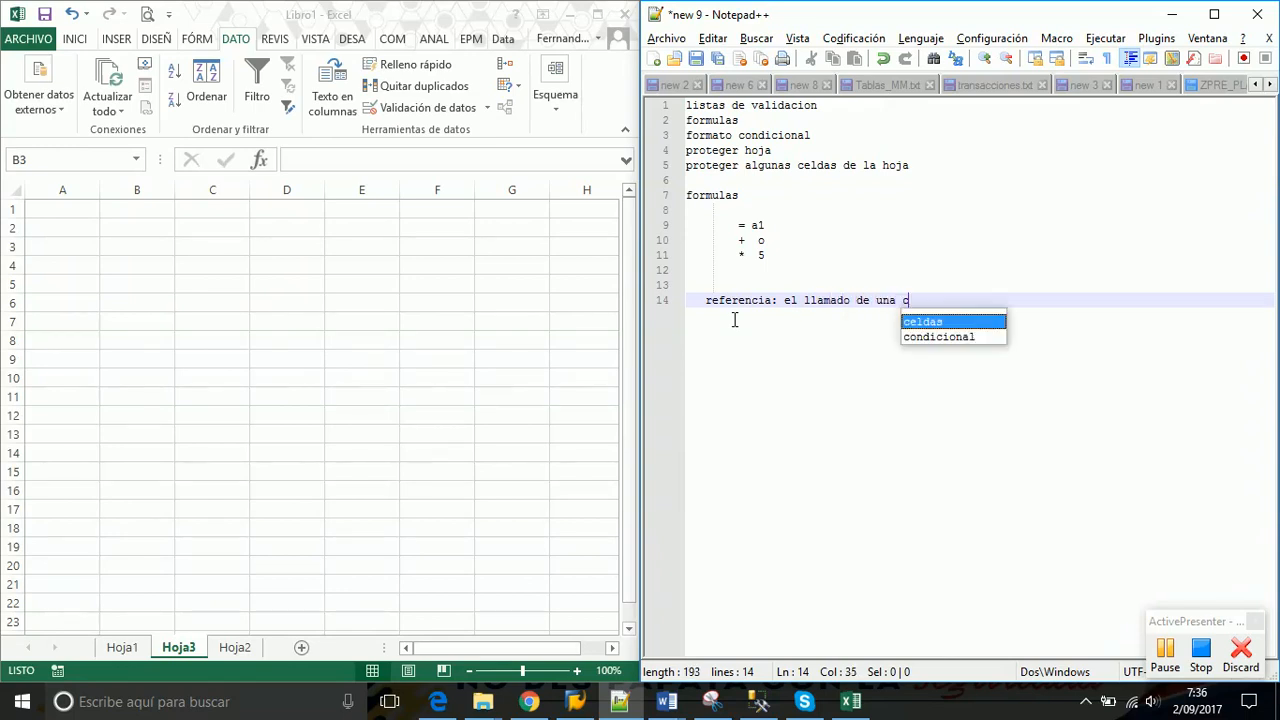
{"action": "type", "text": "elda en "}
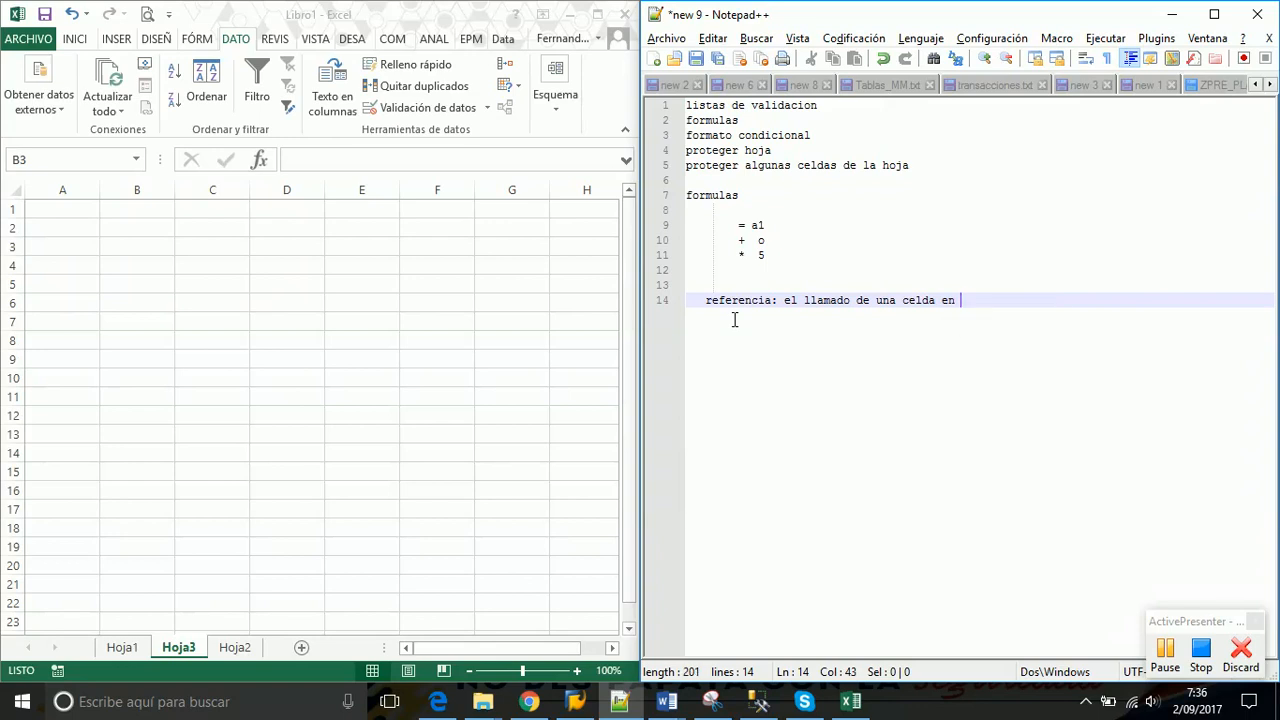
{"action": "type", "text": "una formula"}
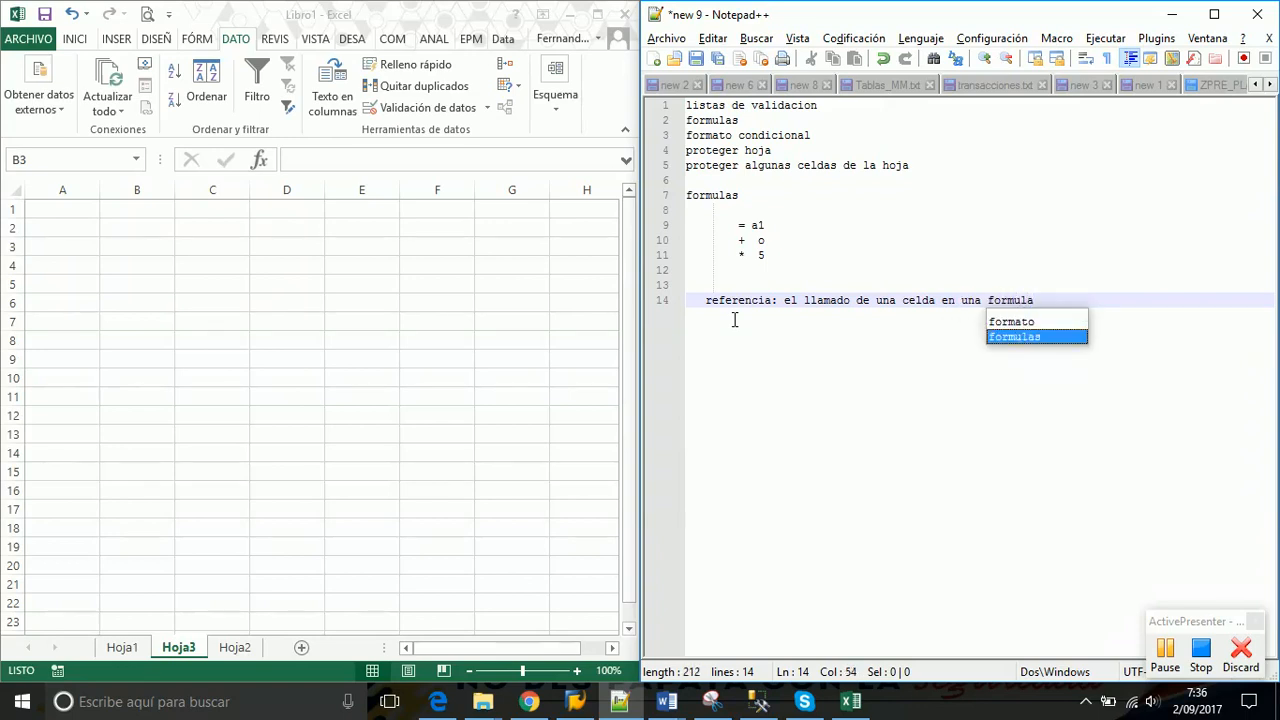
{"action": "type", "text": " o funcion de excel"}
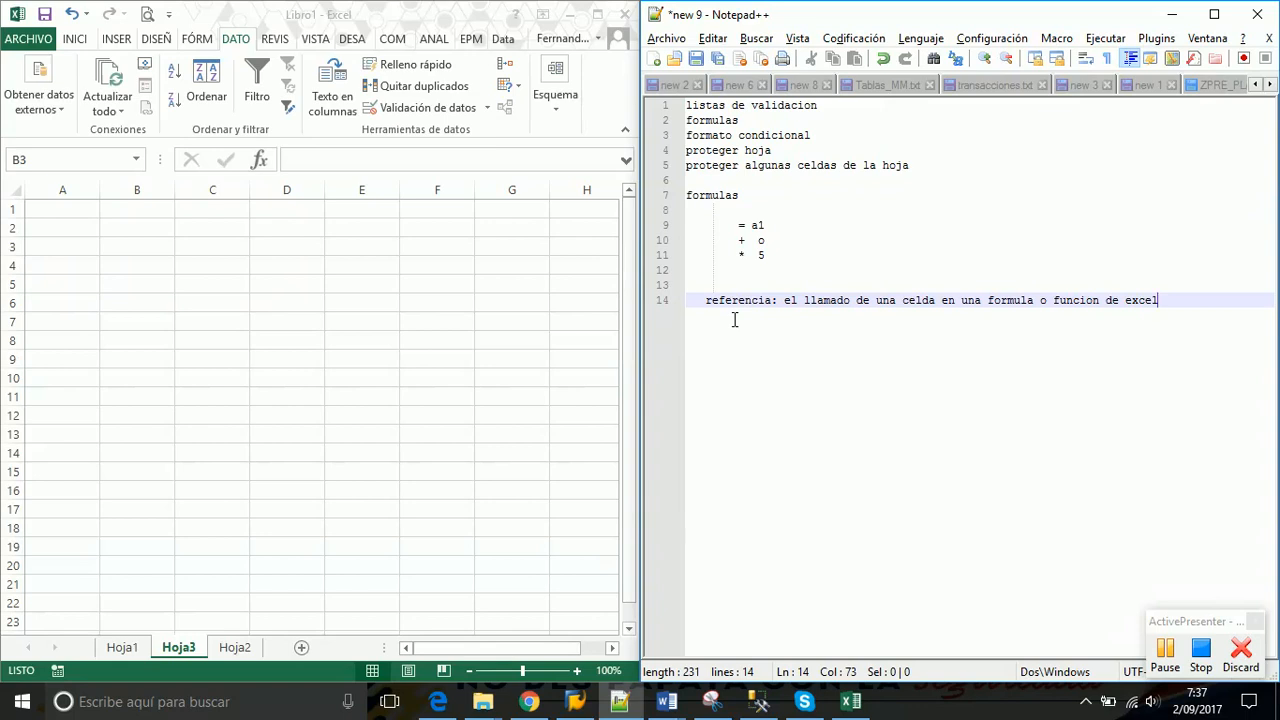
Add the line 'constante: es una vlor que no varia' below the referencia definition
{"action": "key", "text": "Return"}
{"action": "type", "text": "constante"}
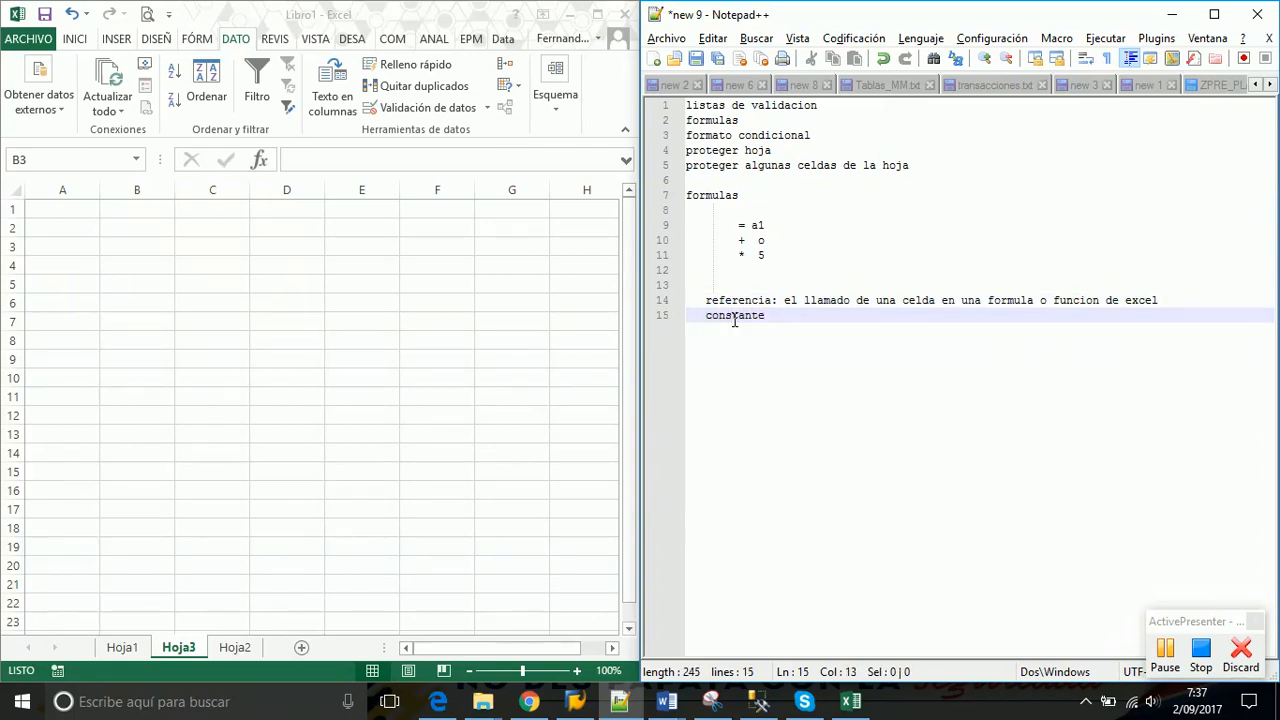
{"action": "type", "text": ": es una vlor que no vari"}
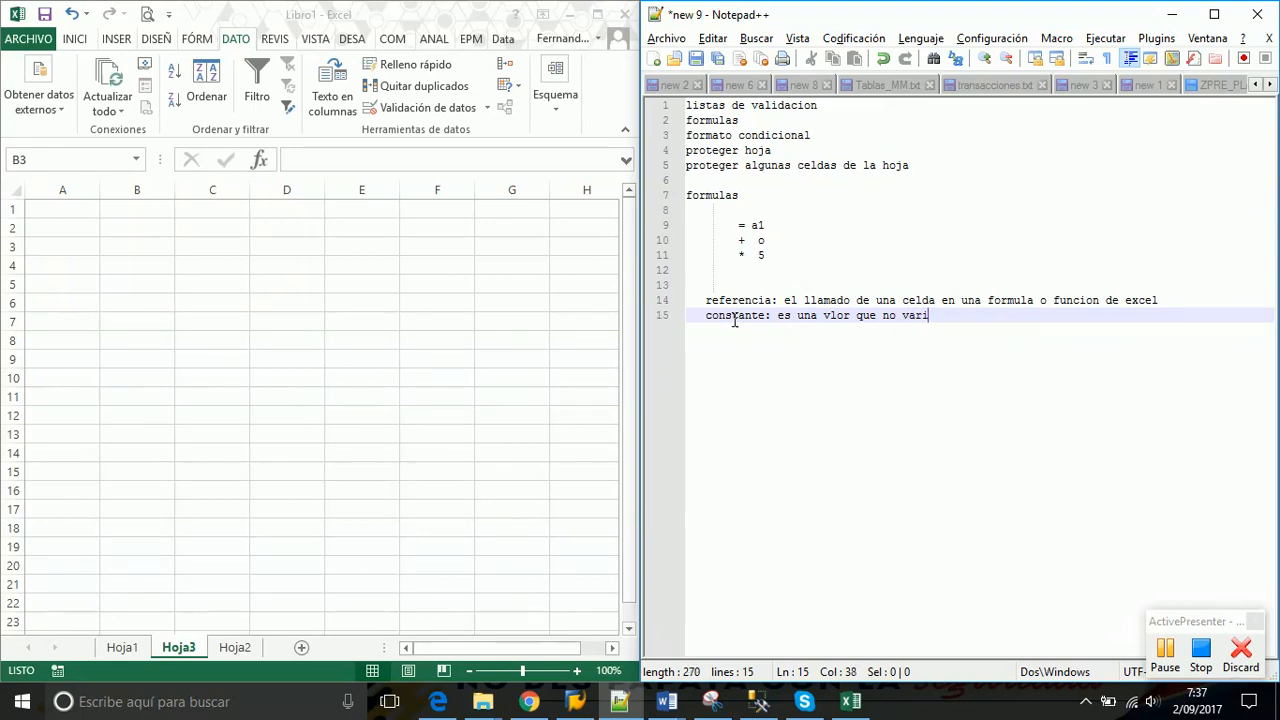
{"action": "type", "text": "a"}
Correct the lowercase a1 on line 9 to A1
{"action": "double_click", "coordinate": [760, 256]}
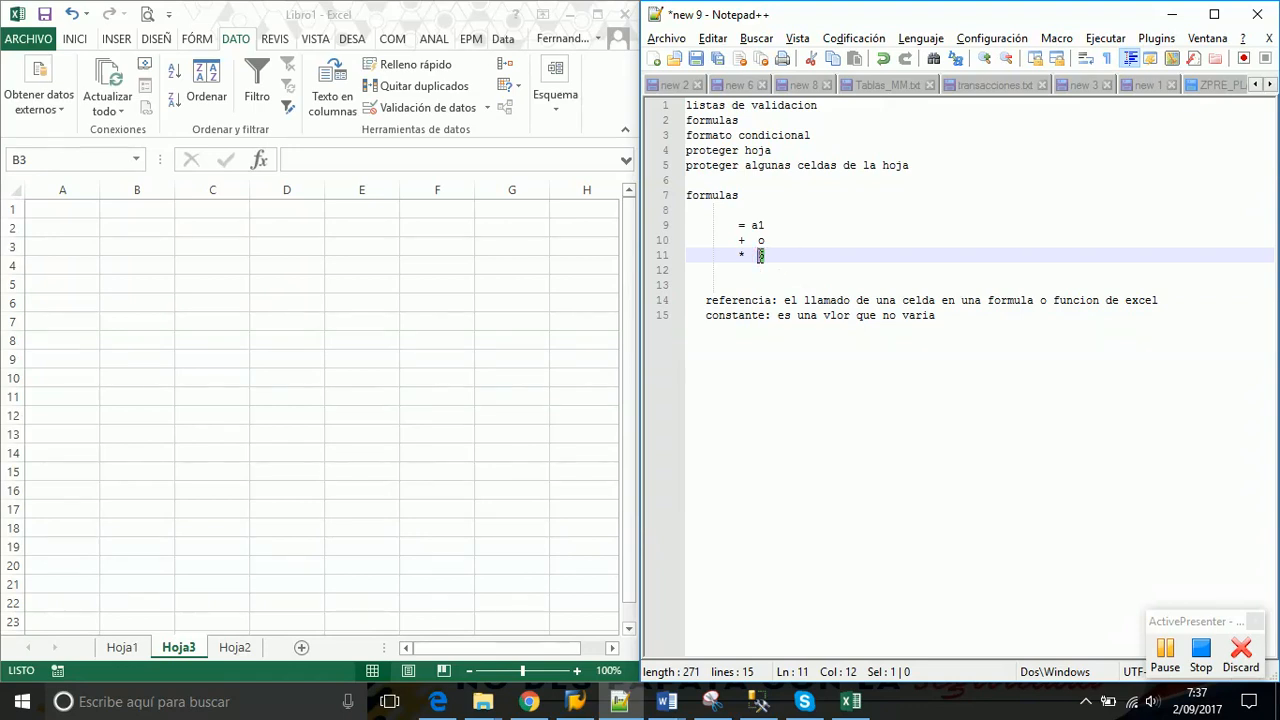
{"action": "double_click", "coordinate": [756, 225]}
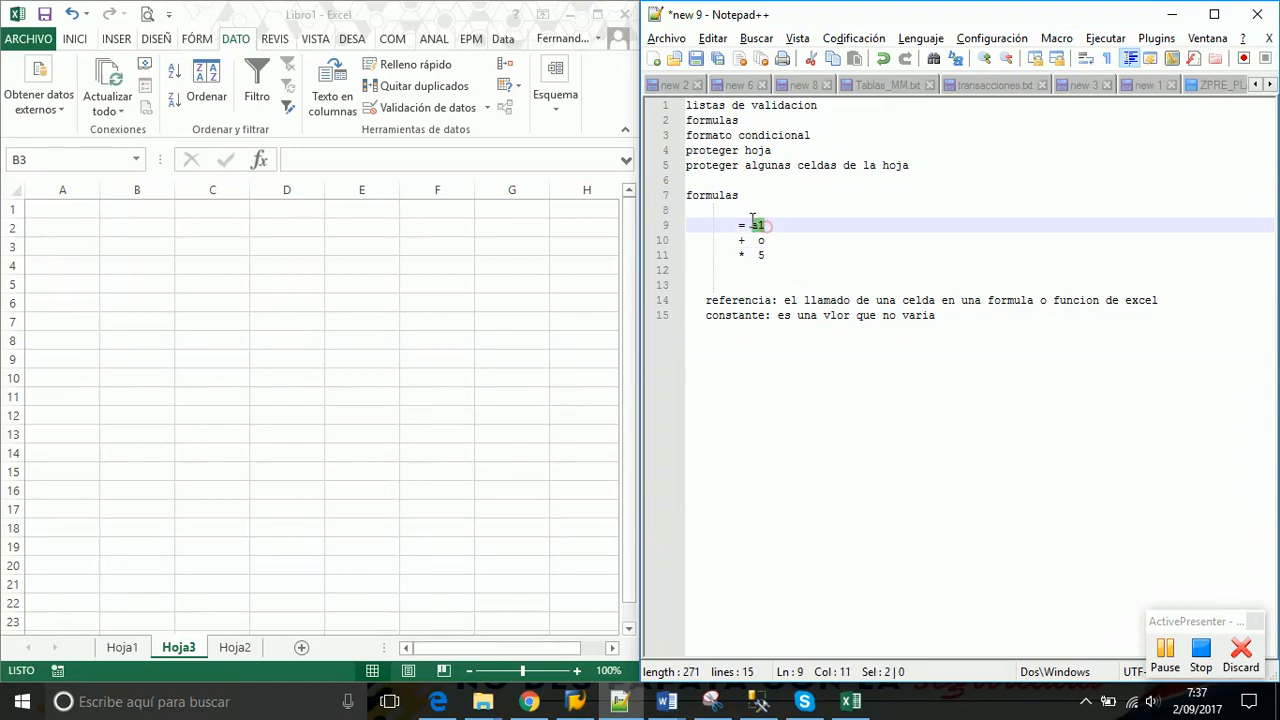
{"action": "left_click", "coordinate": [757, 225]}
{"action": "key", "text": "BackSpace"}
{"action": "type", "text": "A"}
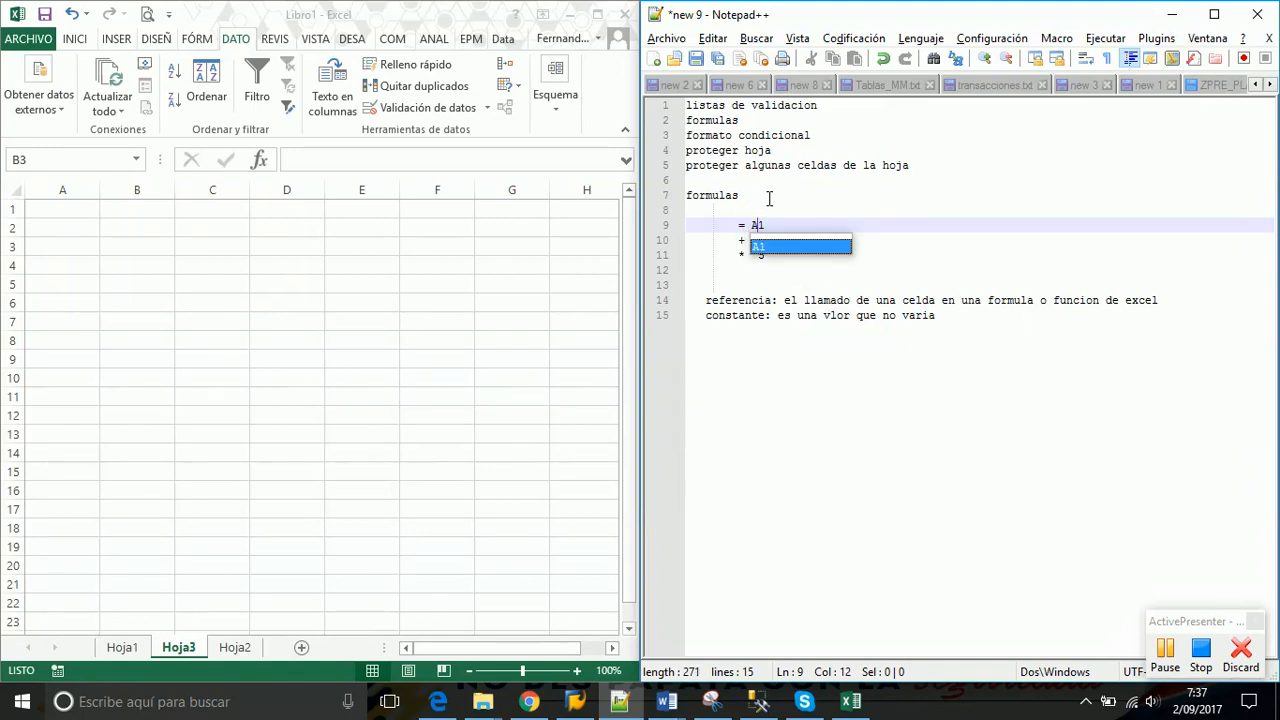
{"action": "left_click", "coordinate": [806, 196]}
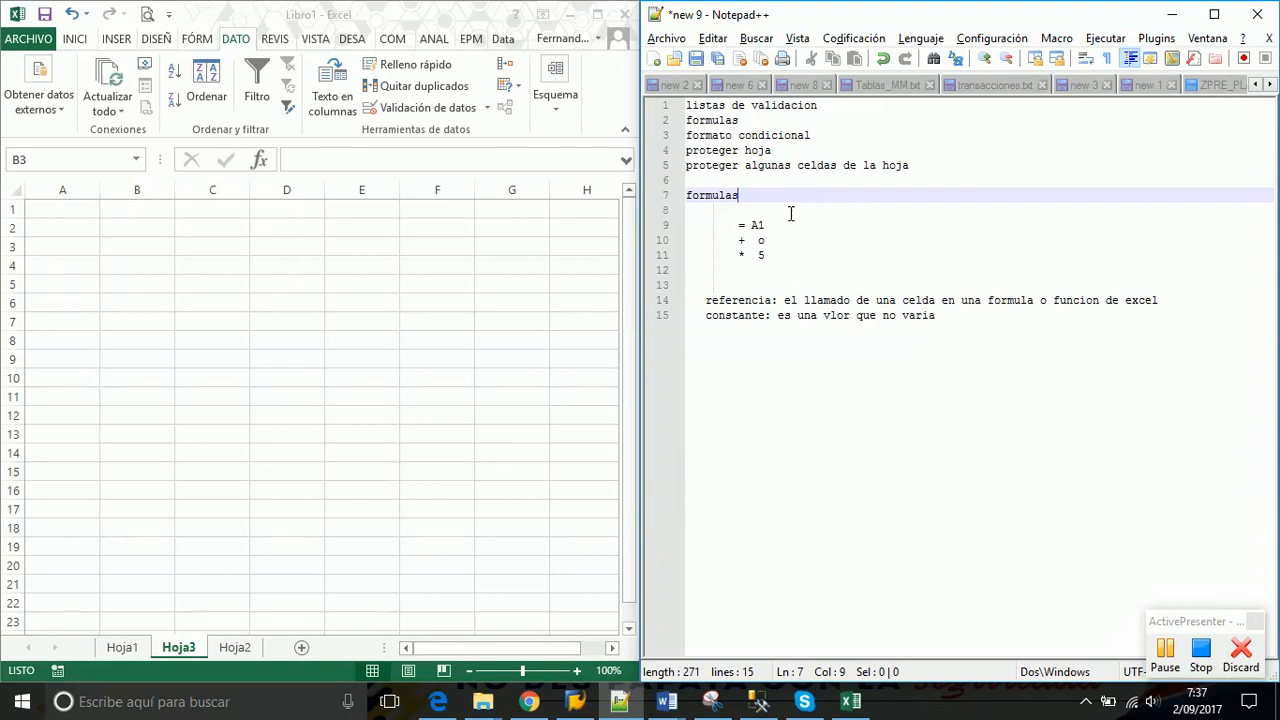
Add the operator signs -, * and / to the lines below the formula
{"action": "left_click", "coordinate": [777, 226]}
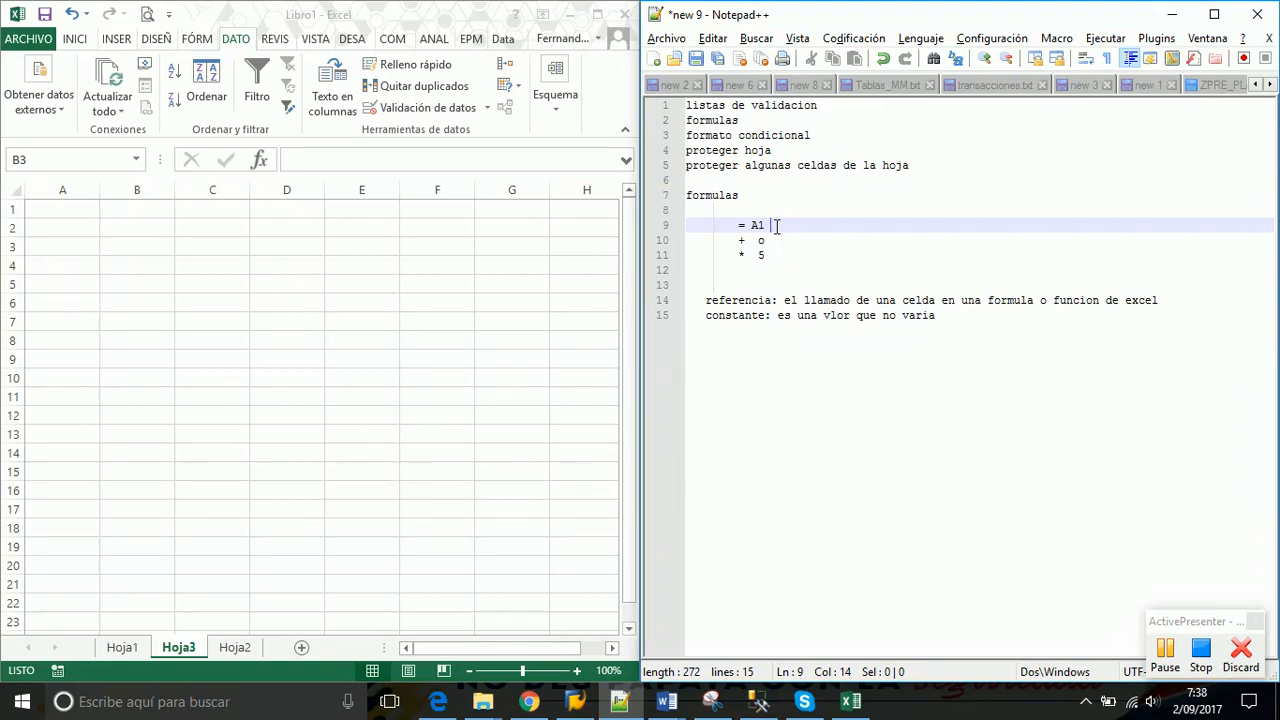
{"action": "key", "text": "Down"}
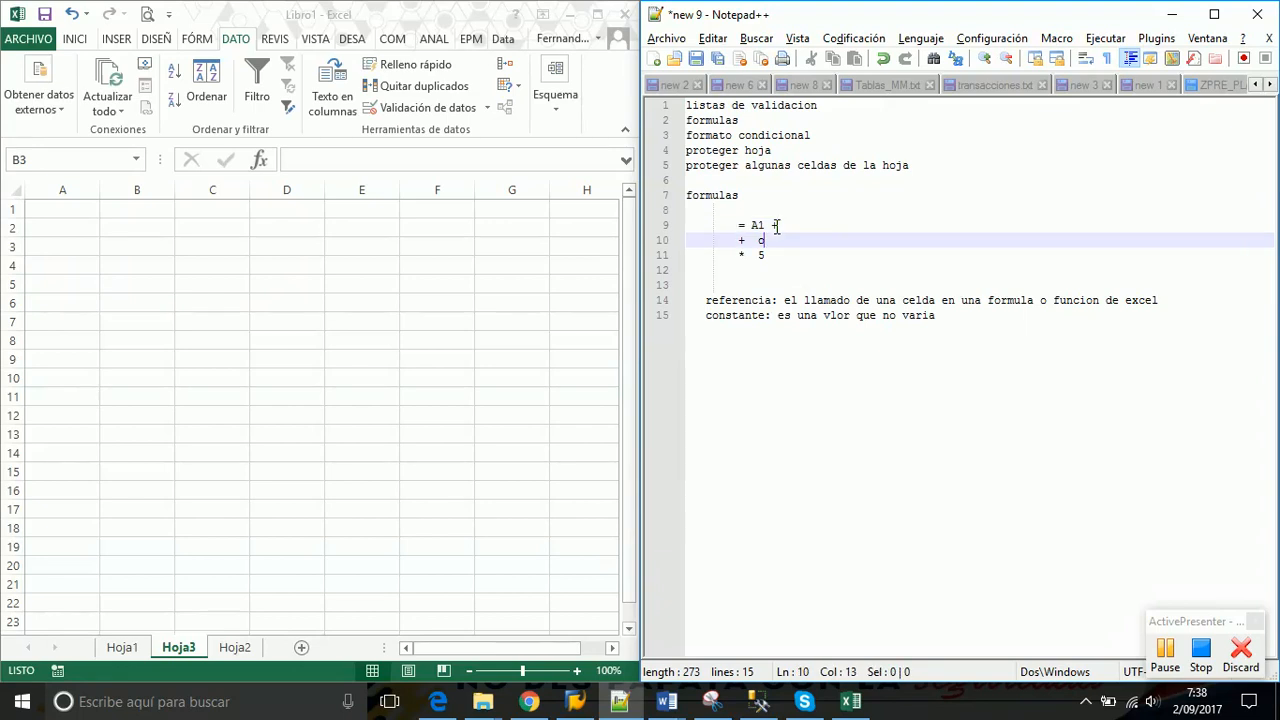
{"action": "type", "text": "-"}
{"action": "key", "text": "Down"}
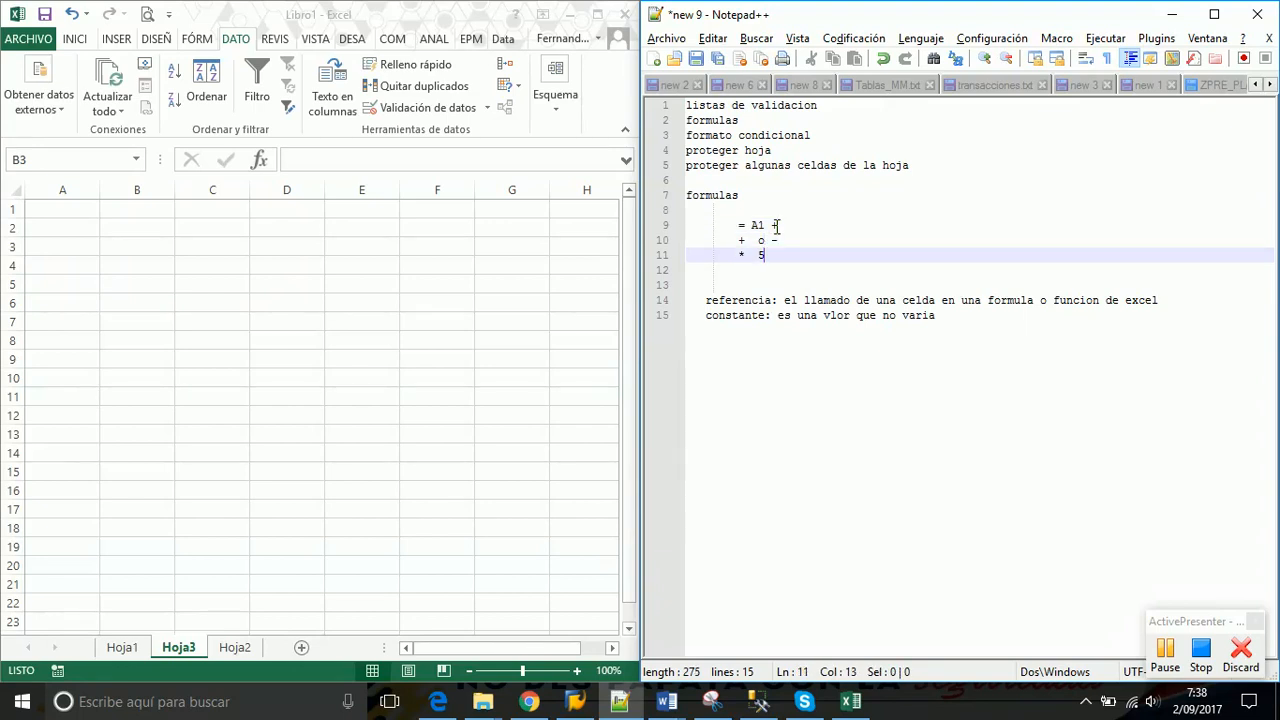
{"action": "type", "text": "*"}
{"action": "key", "text": "Down"}
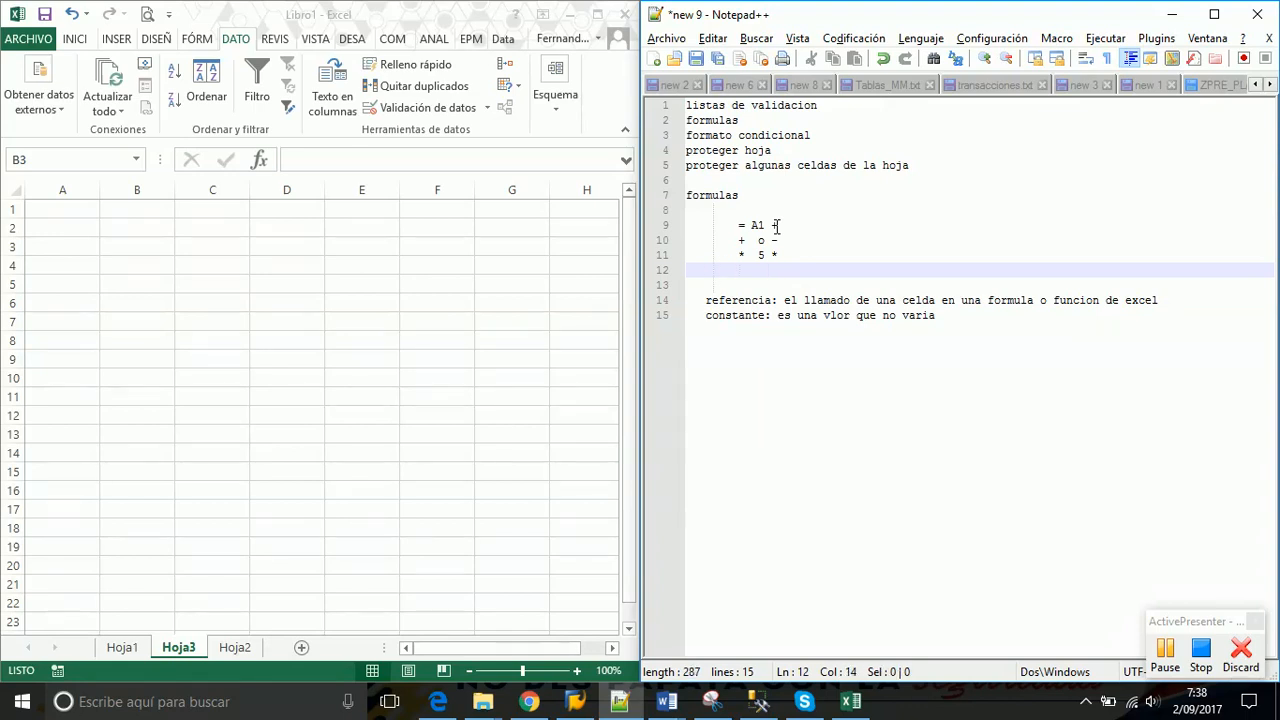
{"action": "type", "text": "/"}
Extend line 9 to = A1 + A2 and add 0 and 6 to the operator lines
{"action": "left_click", "coordinate": [790, 222]}
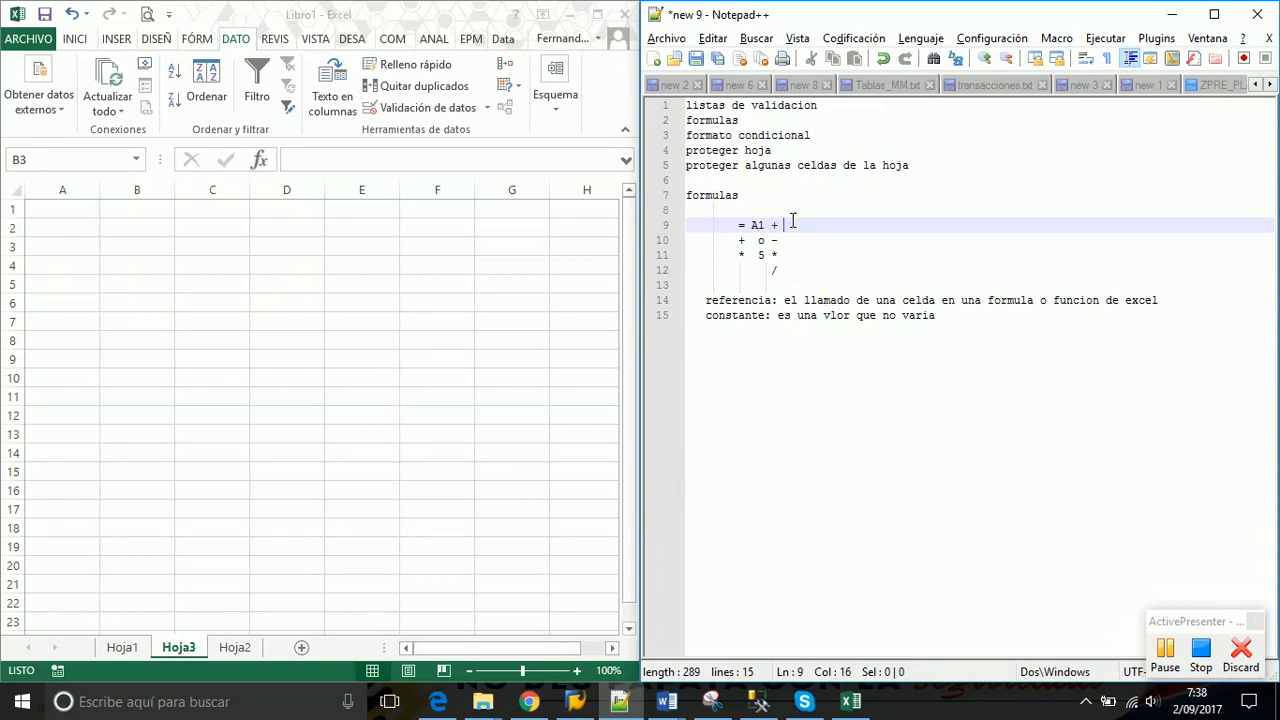
{"action": "type", "text": "A2"}
{"action": "key", "text": "Down"}
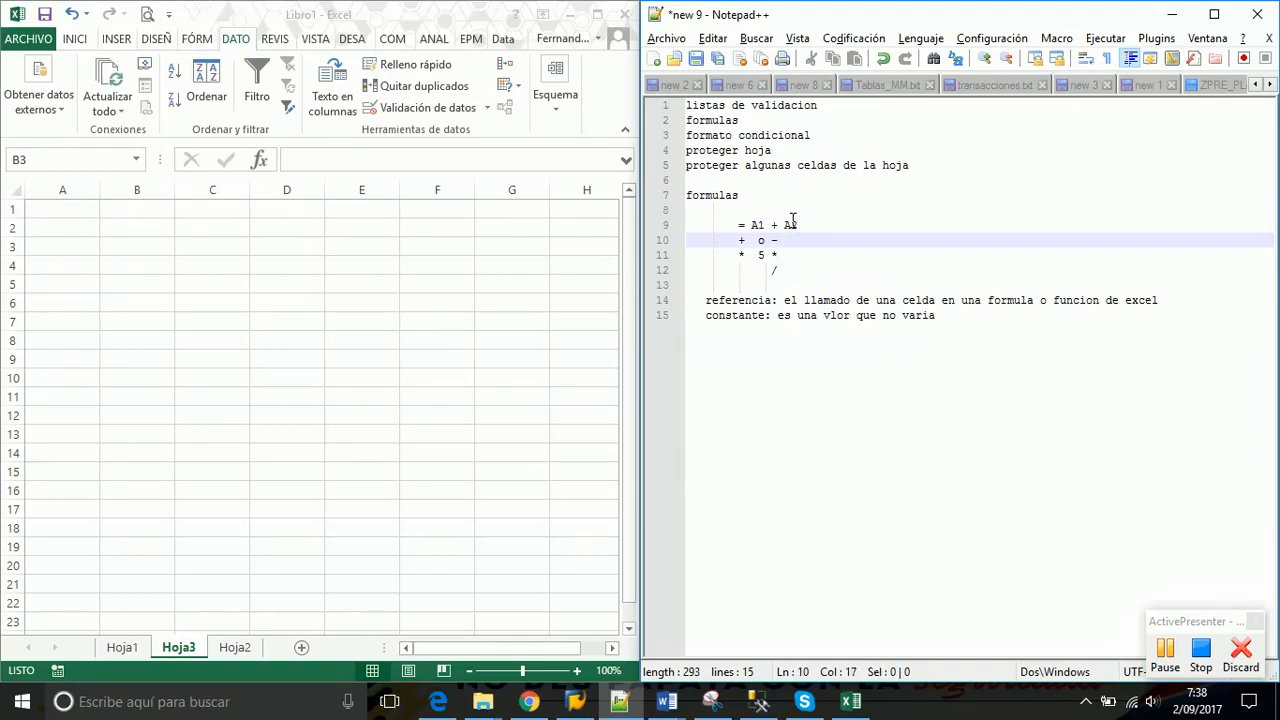
{"action": "type", "text": "0"}
{"action": "key", "text": "Down"}
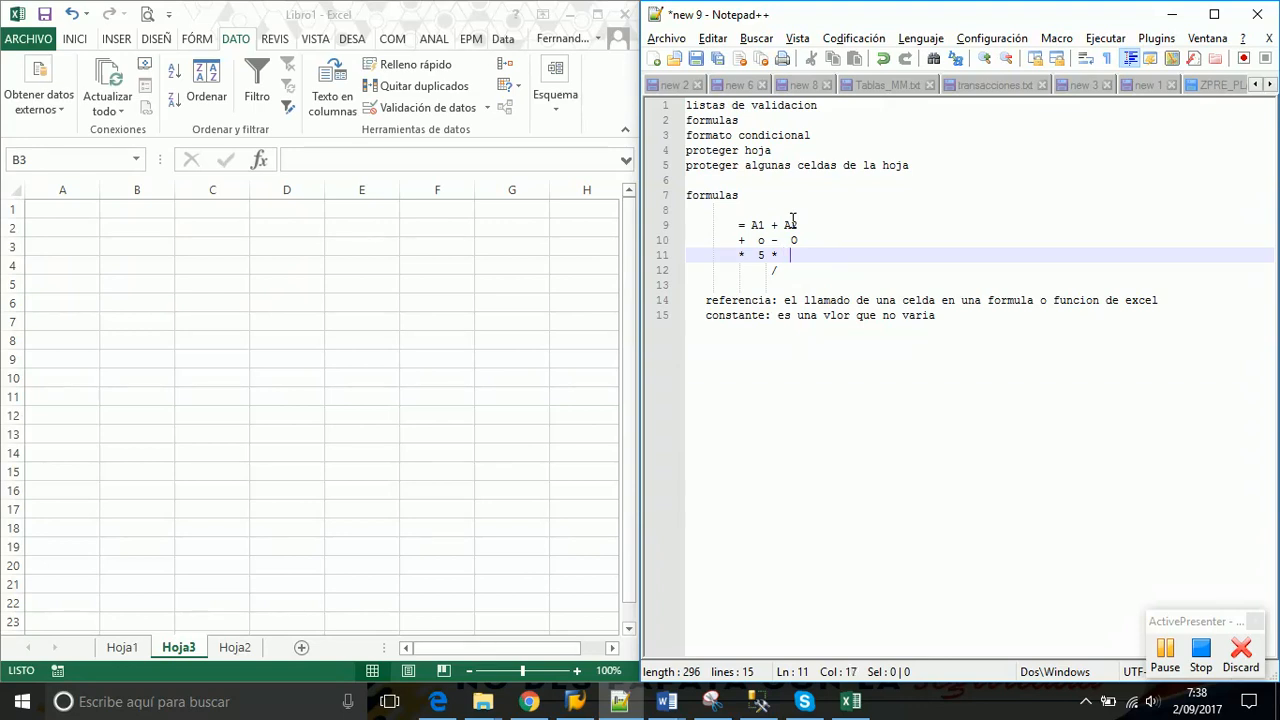
{"action": "type", "text": "6"}
{"action": "key", "text": "Down"}
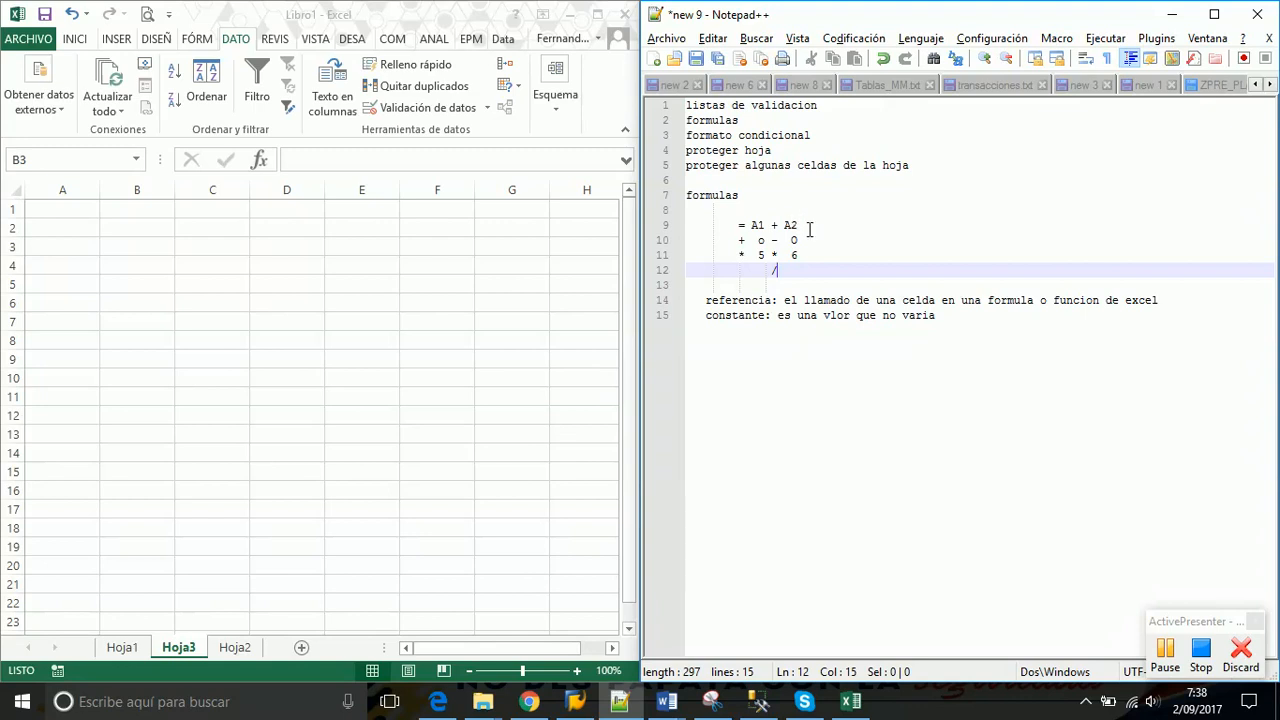
Append + A3 so line 9 reads = A1 + A2 + A3, then highlight the formula
{"action": "left_click_drag", "start_coordinate": [806, 226], "coordinate": [740, 225]}
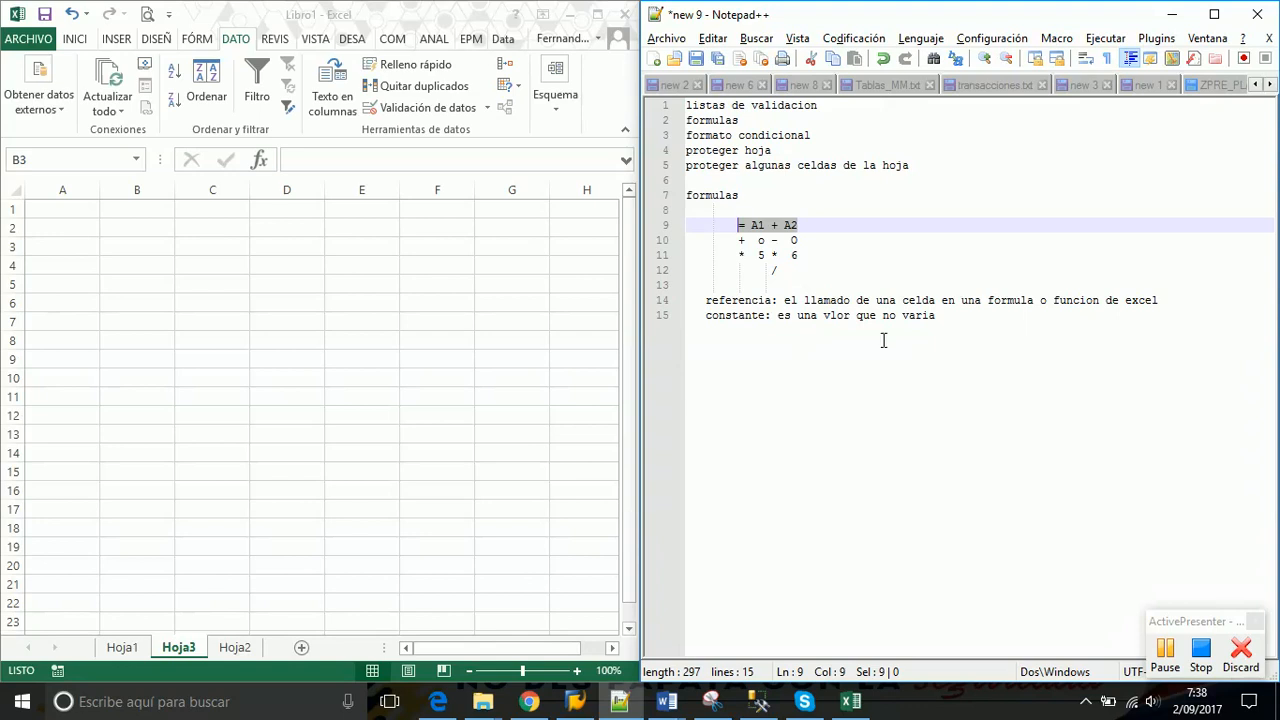
{"action": "left_click", "coordinate": [808, 224]}
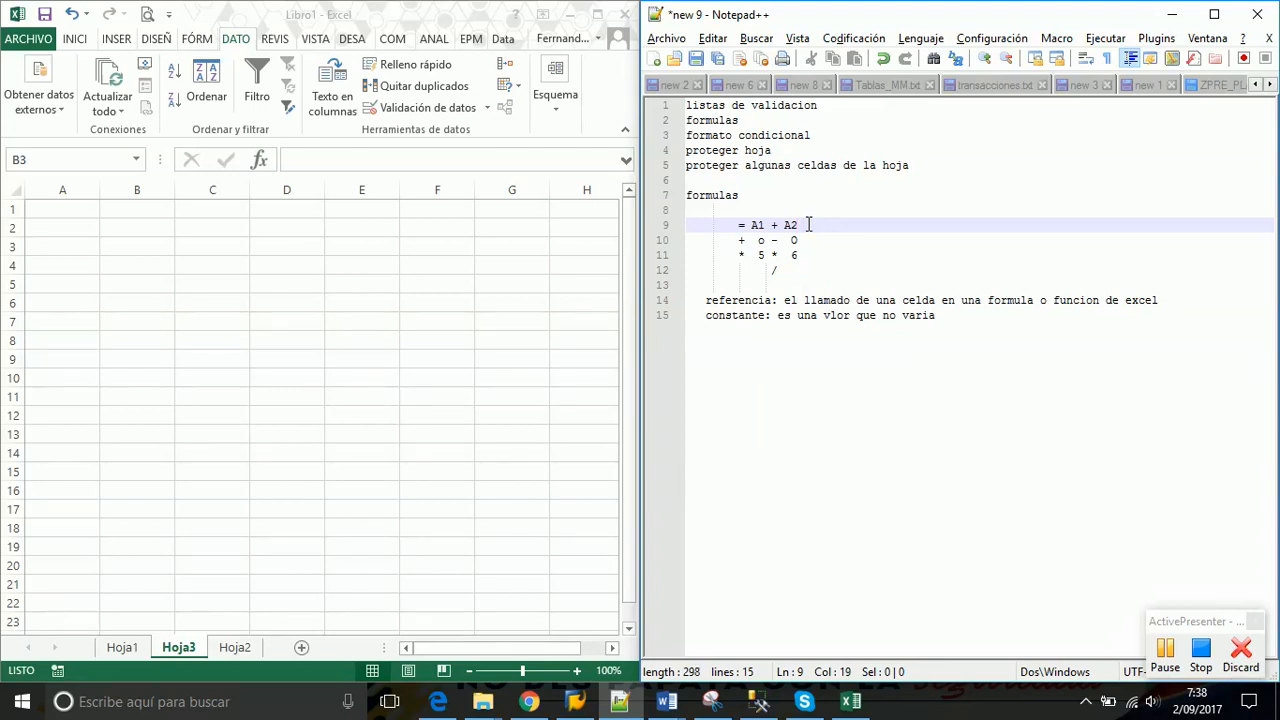
{"action": "type", "text": "+ A3"}
{"action": "left_click", "coordinate": [851, 380]}
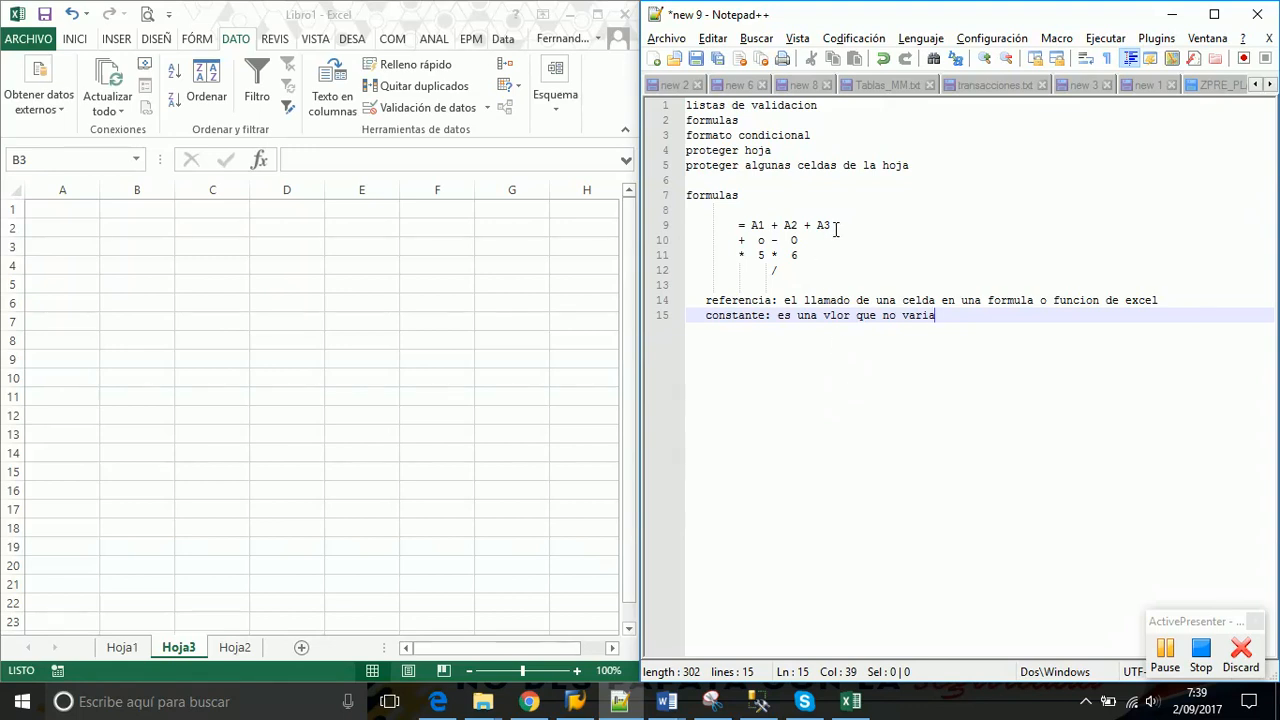
{"action": "left_click_drag", "start_coordinate": [830, 225], "coordinate": [736, 226]}
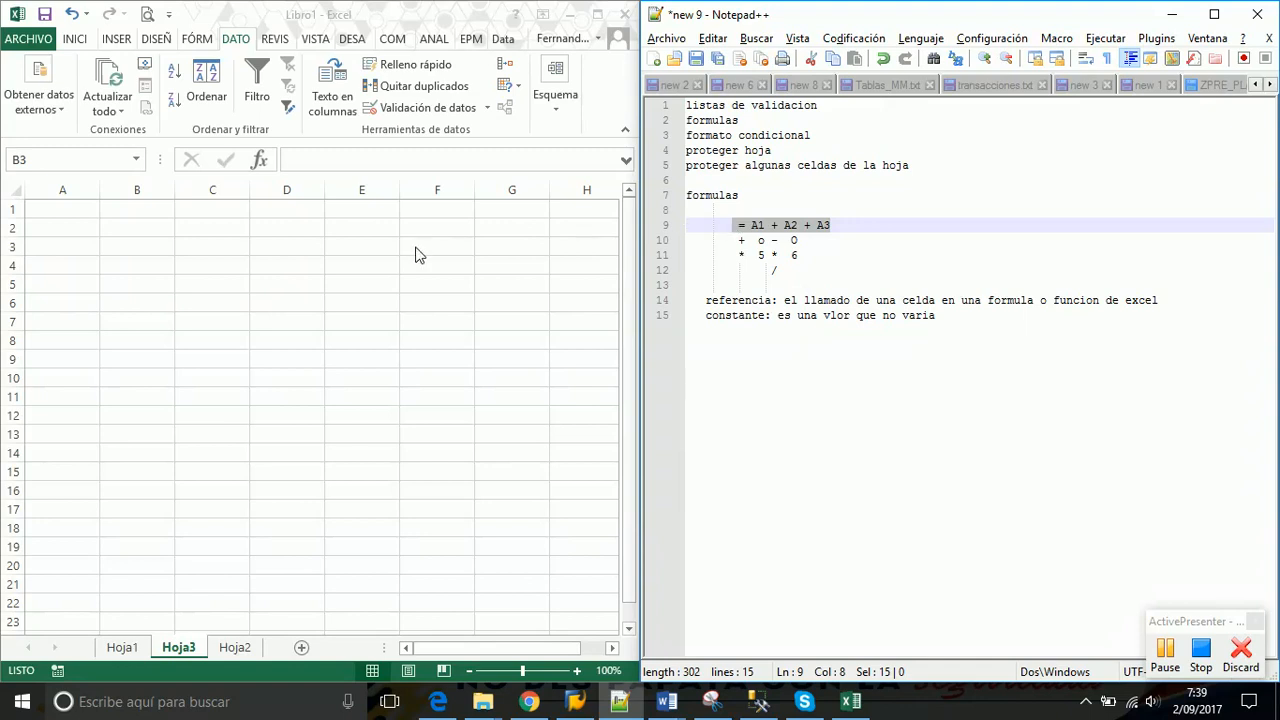
{"action": "left_click", "coordinate": [200, 250]}
Label cell C3 with the text A1+A2
{"action": "left_click", "coordinate": [196, 246]}
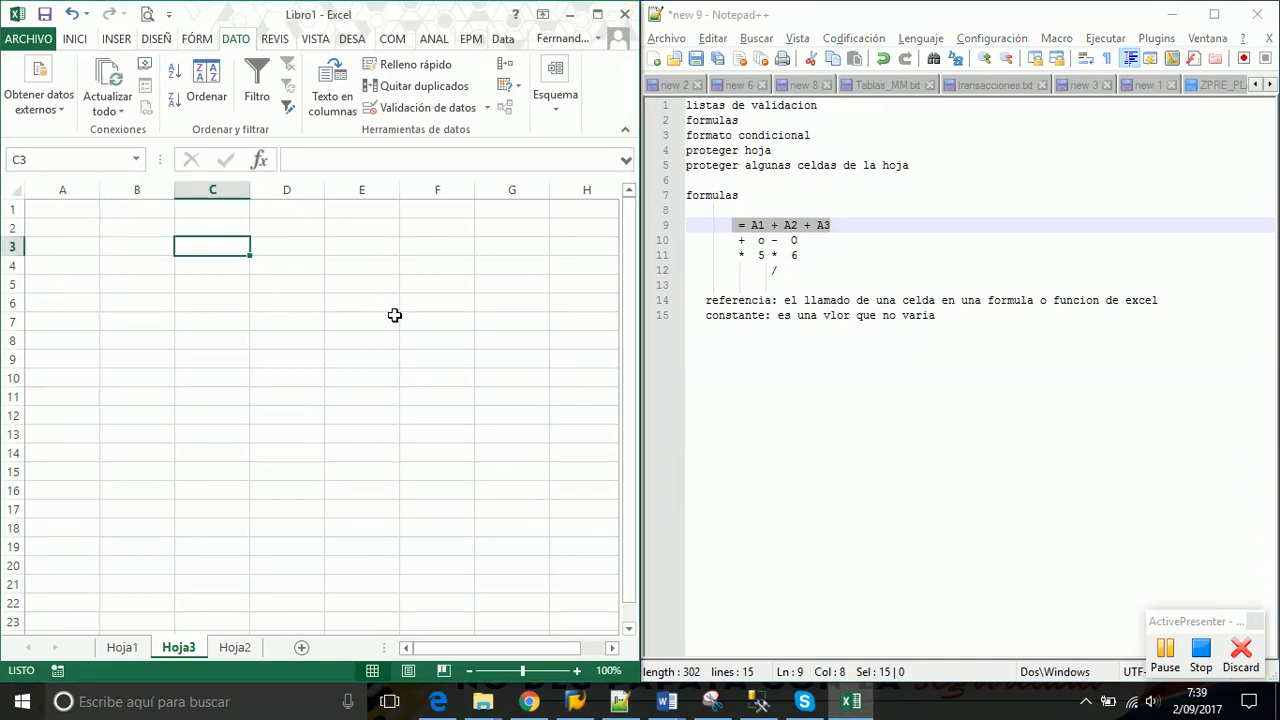
{"action": "type", "text": "A1+A2"}
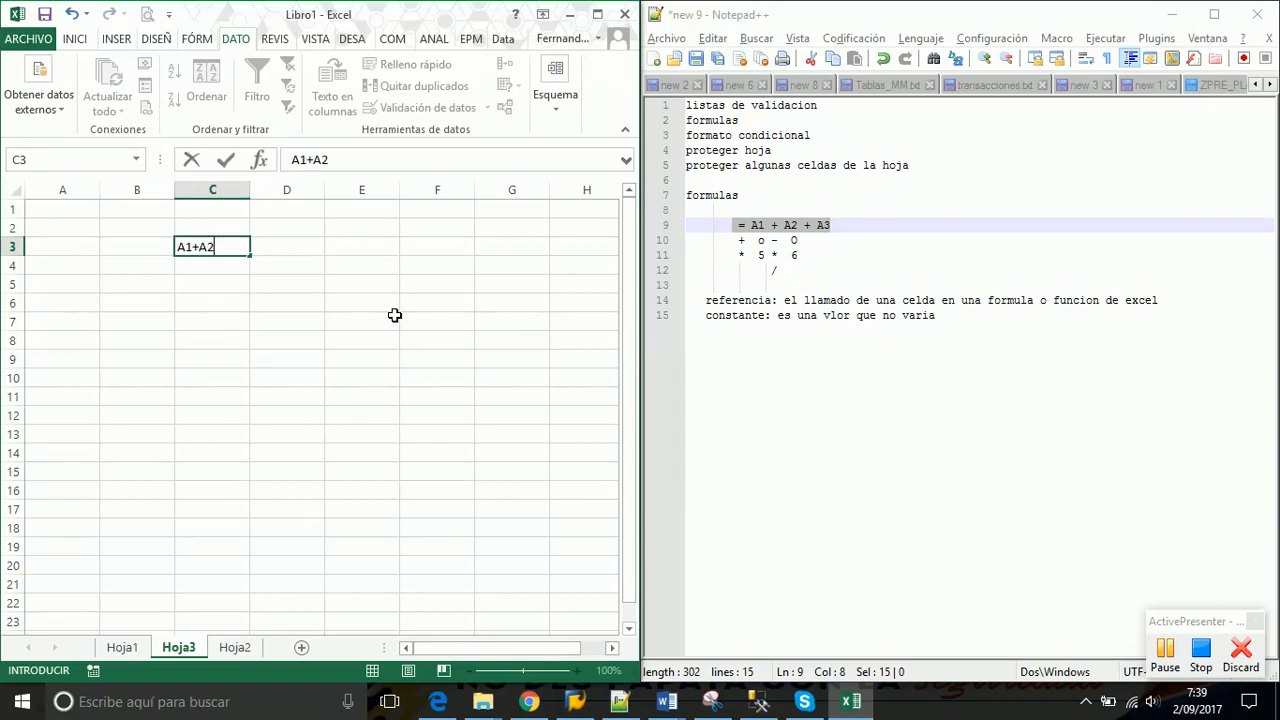
{"action": "key", "text": "ctrl+Return"}
{"action": "key", "text": "Return"}
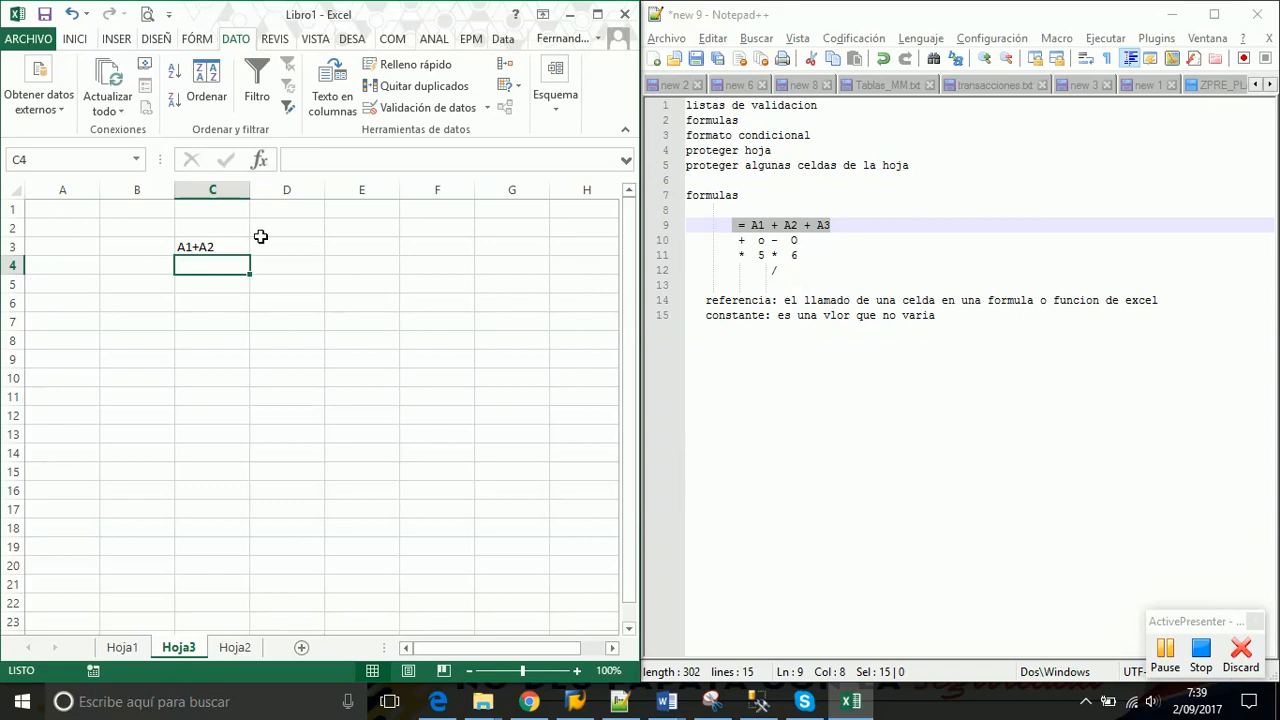
Enter 3 in A1 and 4 in A2
{"action": "left_click", "coordinate": [54, 208]}
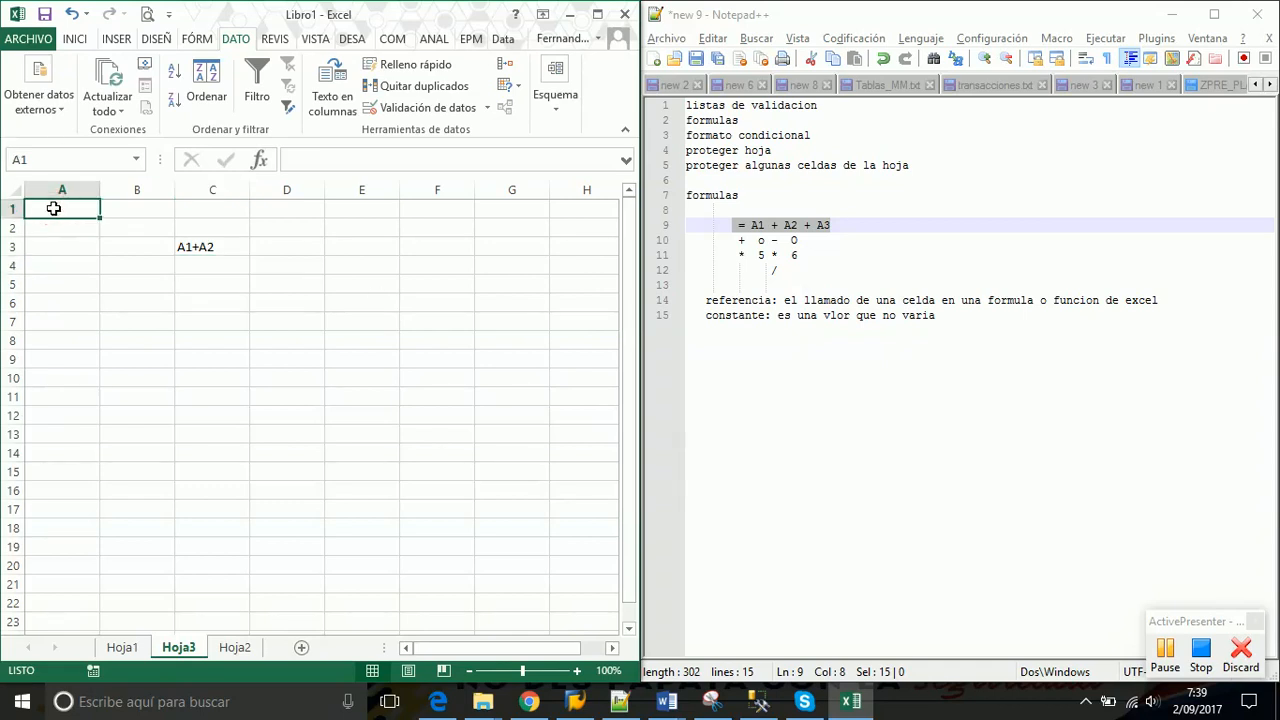
{"action": "type", "text": "3"}
{"action": "key", "text": "Return"}
{"action": "type", "text": "4"}
{"action": "key", "text": "Return"}
{"action": "key", "text": "Right"}
Enter =A1+A2 in C4 so it shows 7
{"action": "key", "text": "Down"}
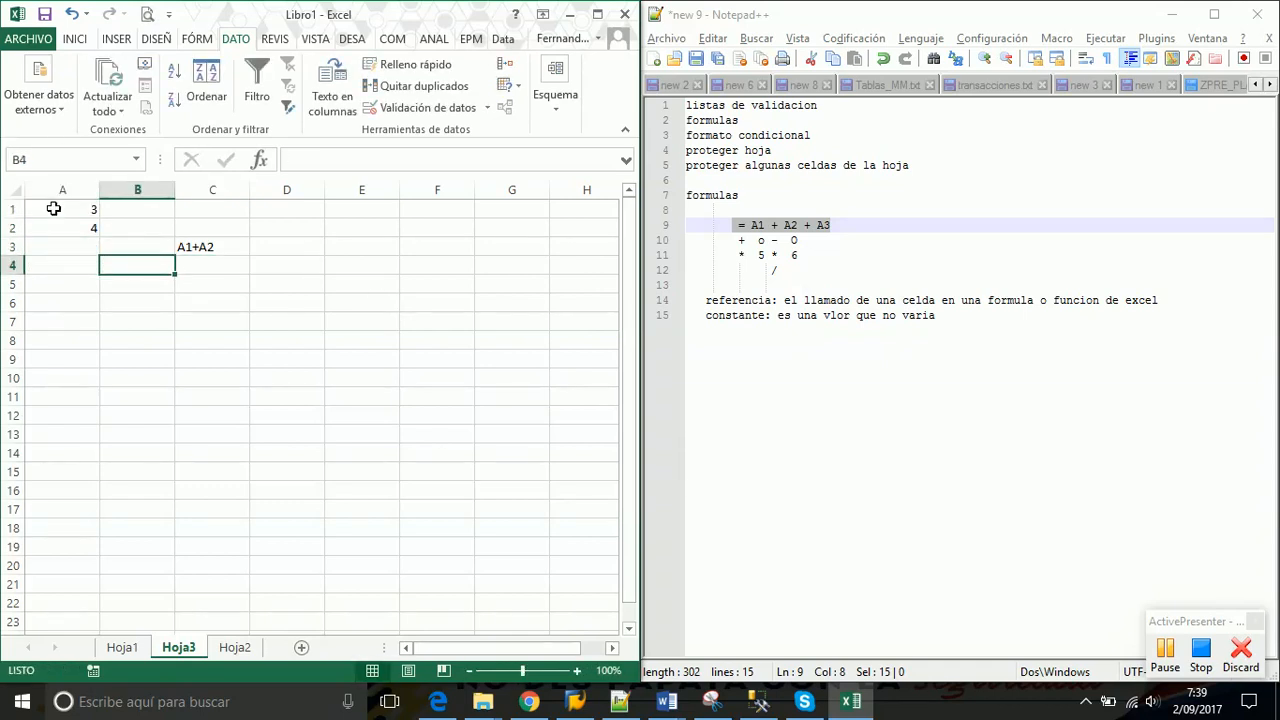
{"action": "key", "text": "Right"}
{"action": "type", "text": "="}
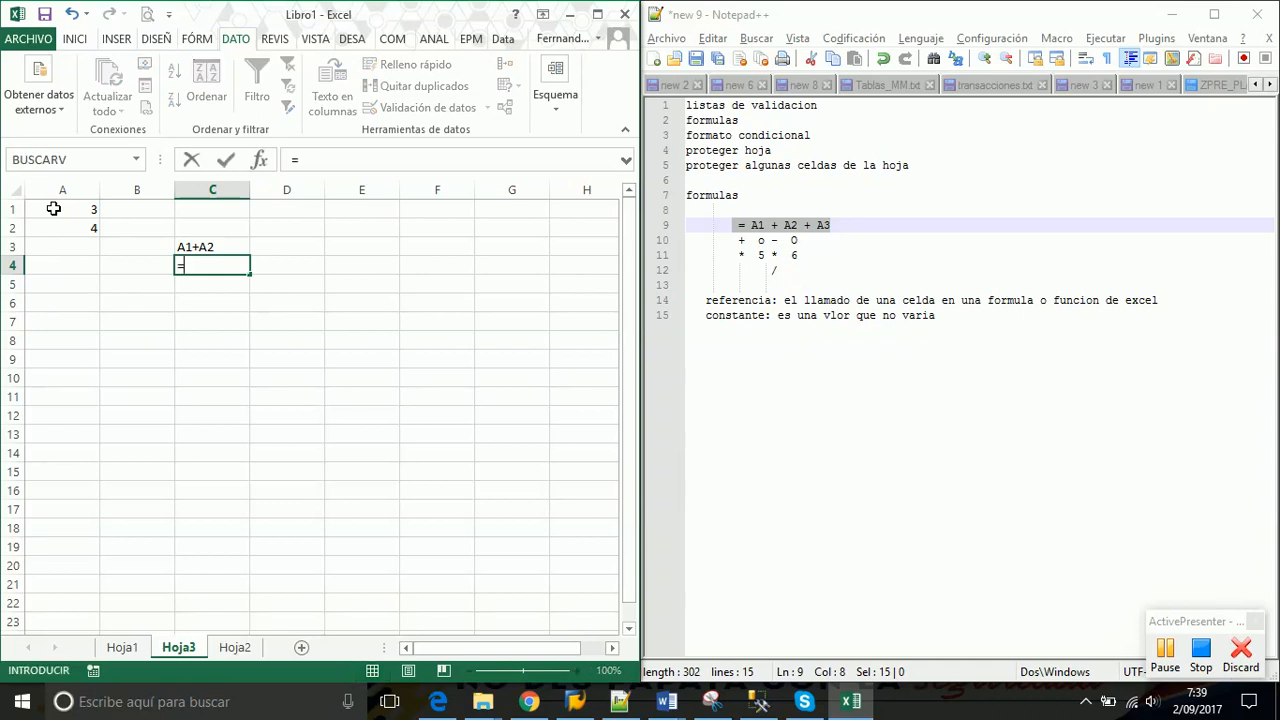
{"action": "type", "text": "A1"}
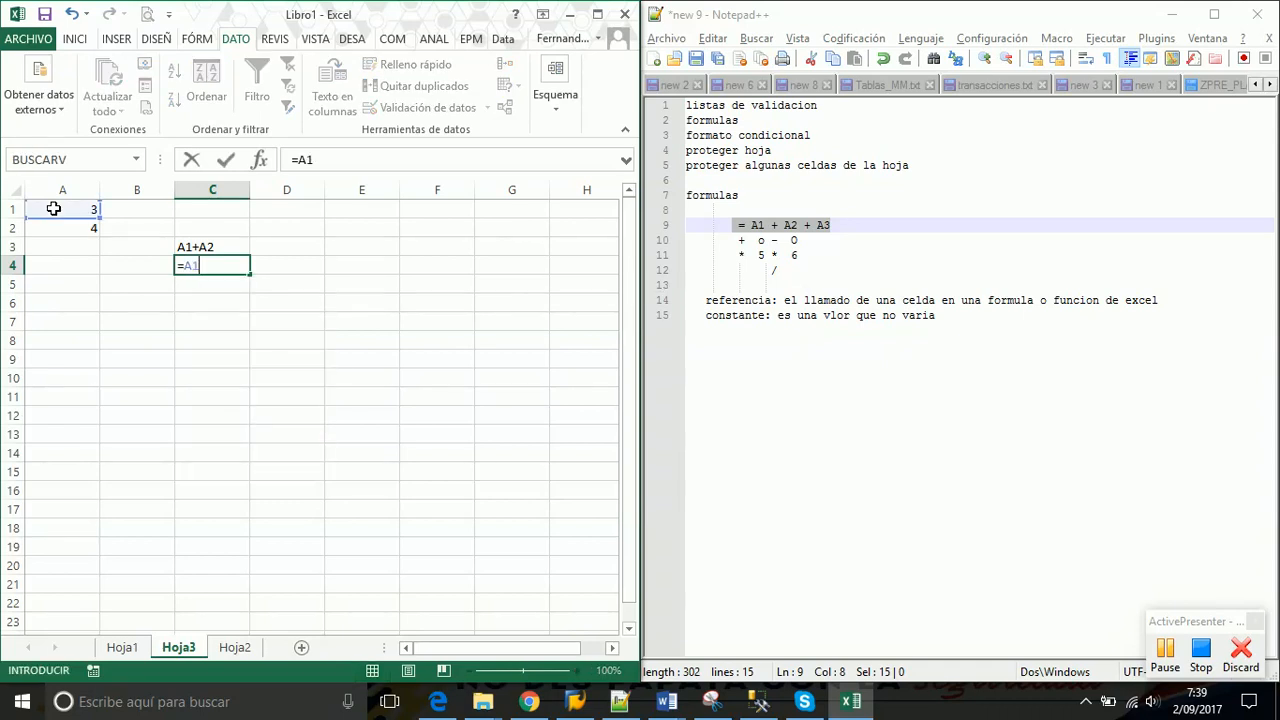
{"action": "type", "text": "+A2"}
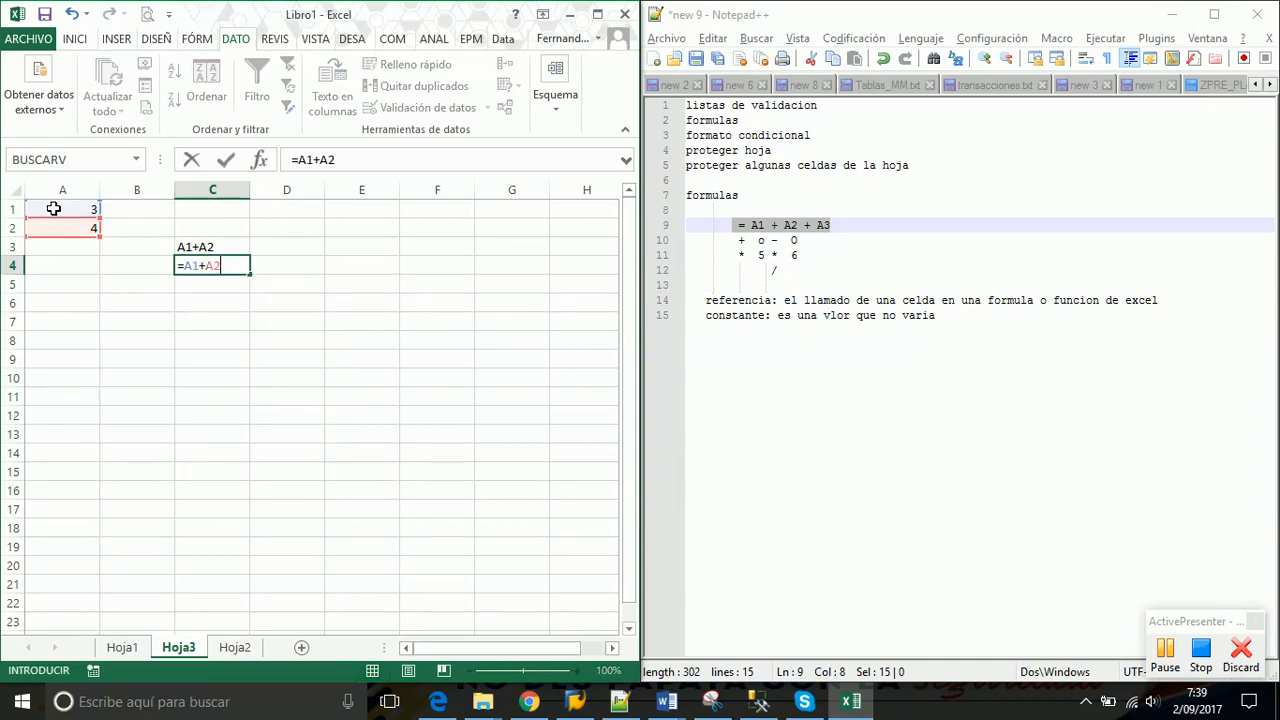
{"action": "key", "text": "Return"}
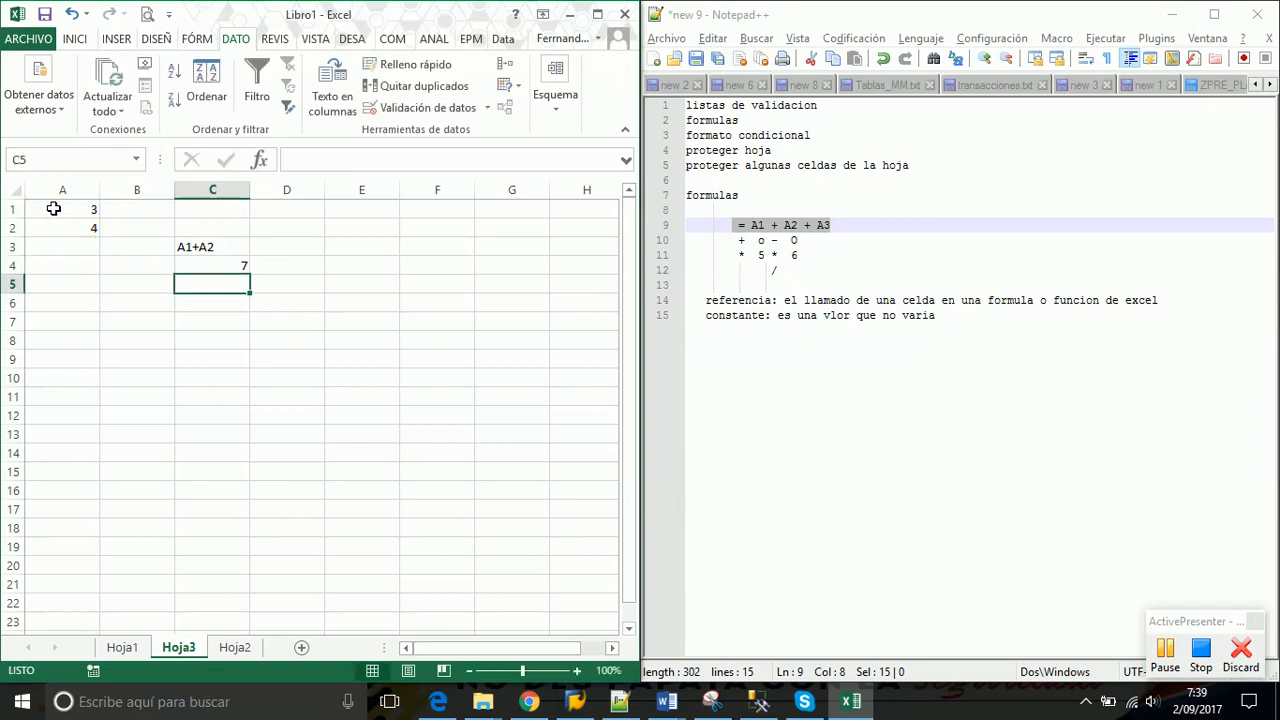
{"action": "key", "text": "Up"}
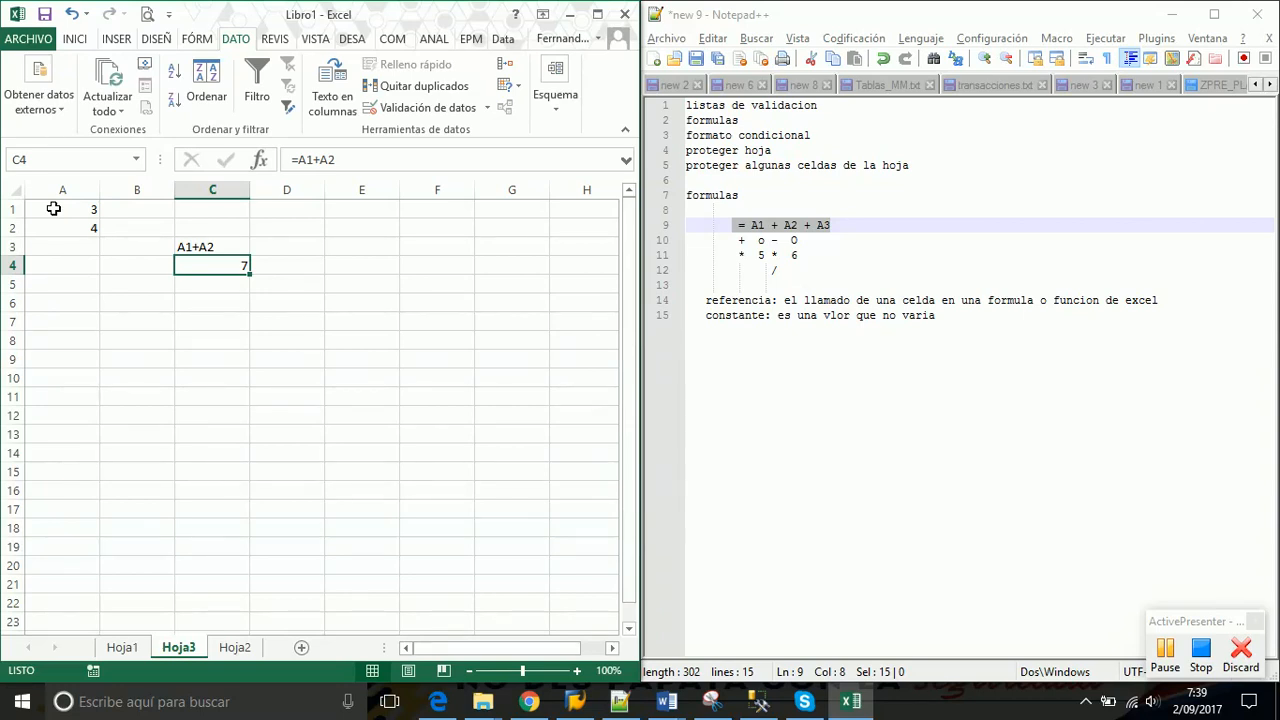
{"action": "left_click", "coordinate": [944, 318]}
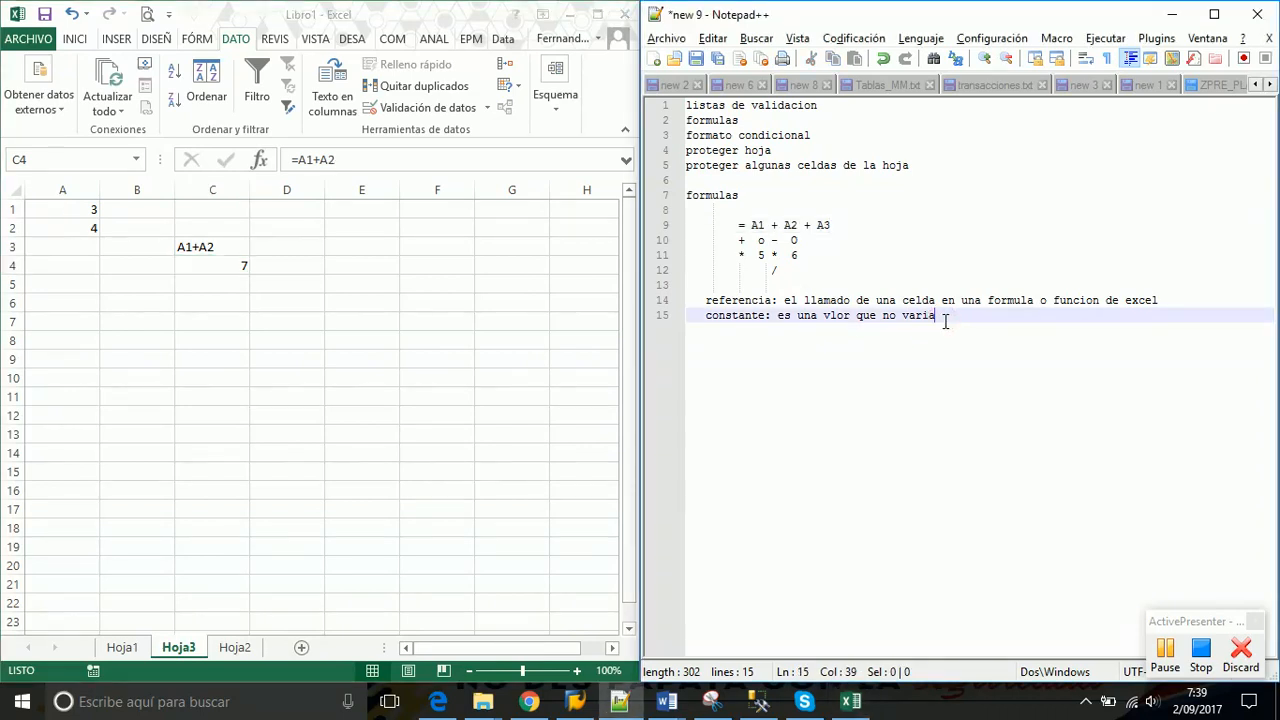
Type the expression 3+4*7/9+10 and start a list below it with '1. /'
{"action": "key", "text": "Return"}
{"action": "key", "text": "Return"}
{"action": "key", "text": "Return"}
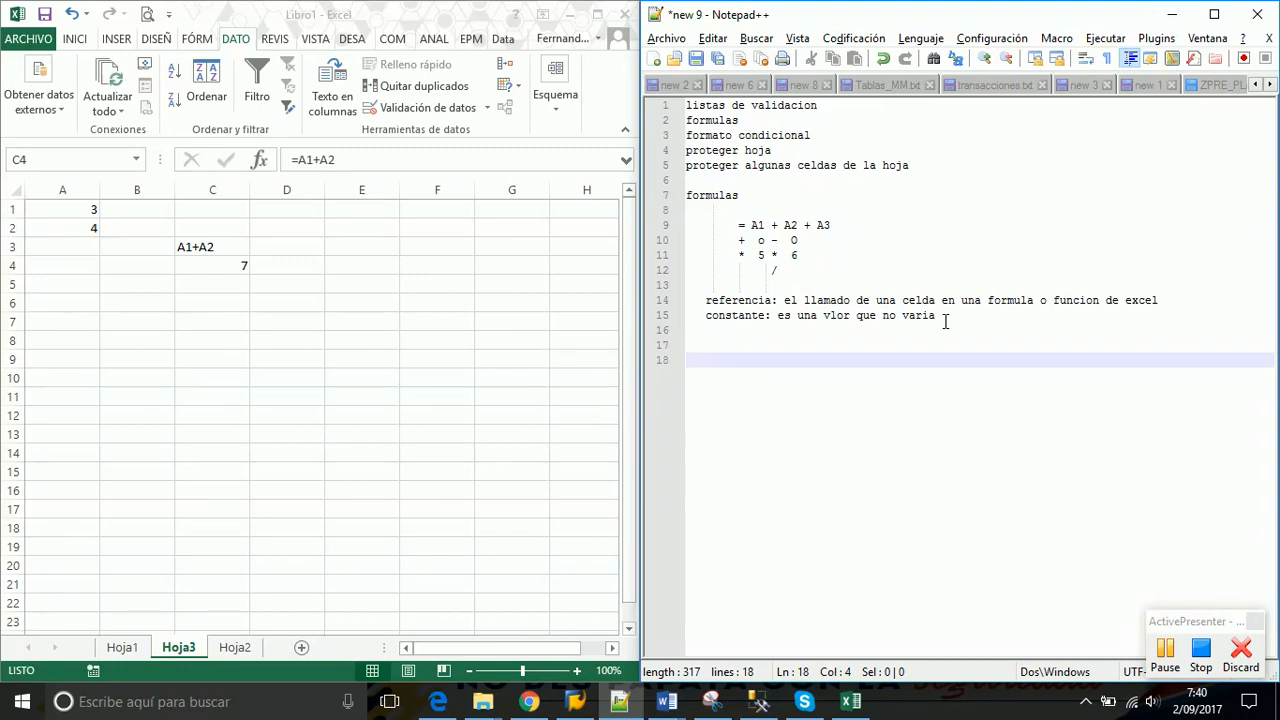
{"action": "type", "text": "3+4*7/9+10"}
{"action": "key", "text": "Return"}
{"action": "key", "text": "Return"}
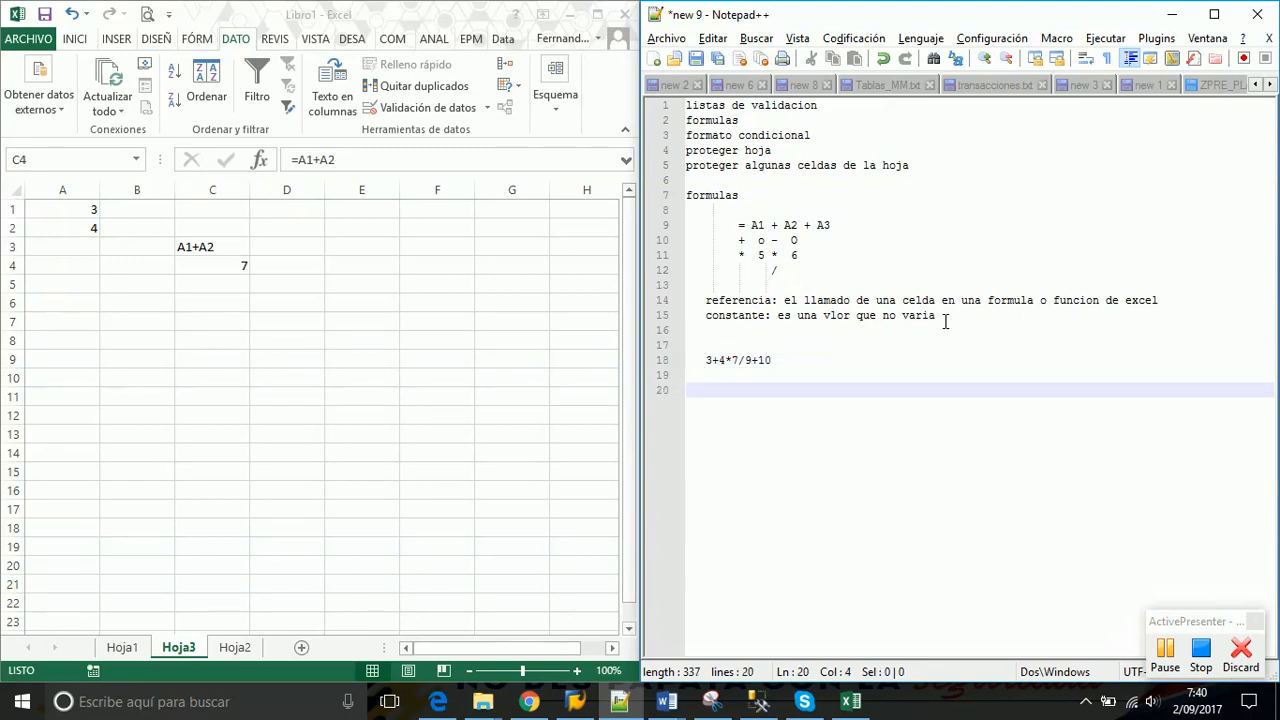
{"action": "type", "text": "1. /"}
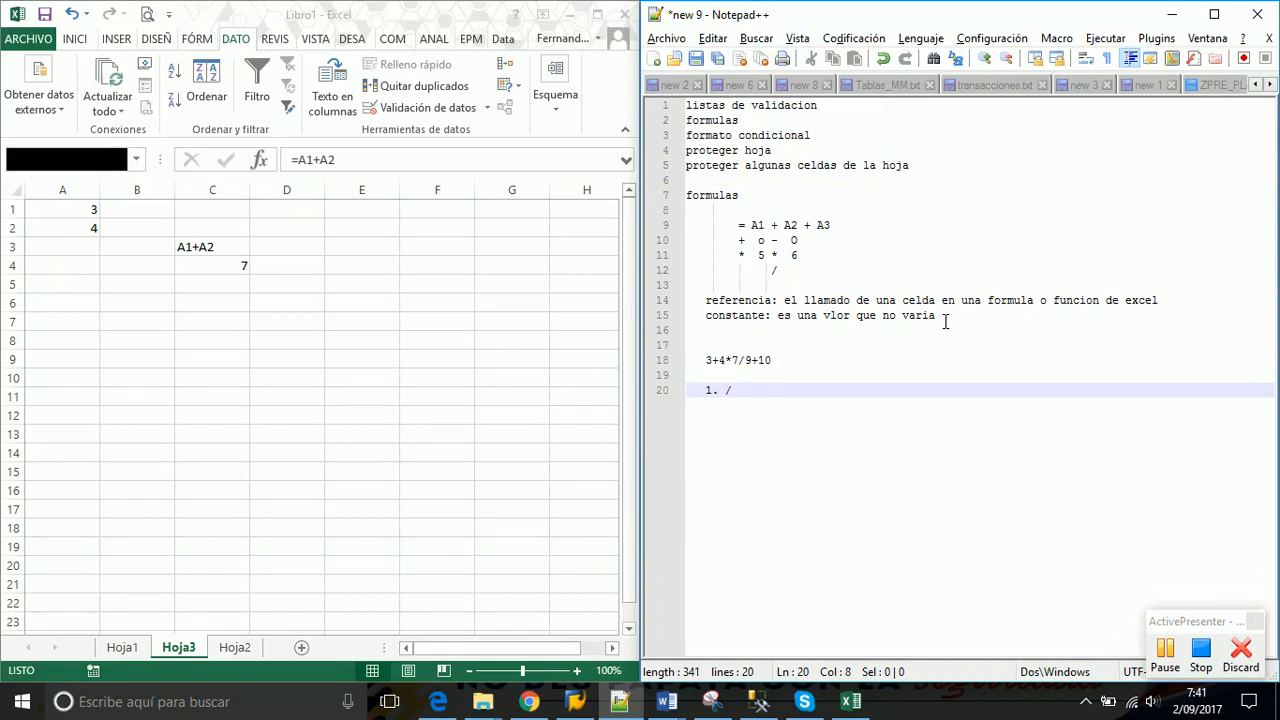
Add '2. *' and '3. + Y -' to the operator-order list after pointing out the division sign
{"action": "left_click_drag", "start_coordinate": [790, 360], "coordinate": [707, 360]}
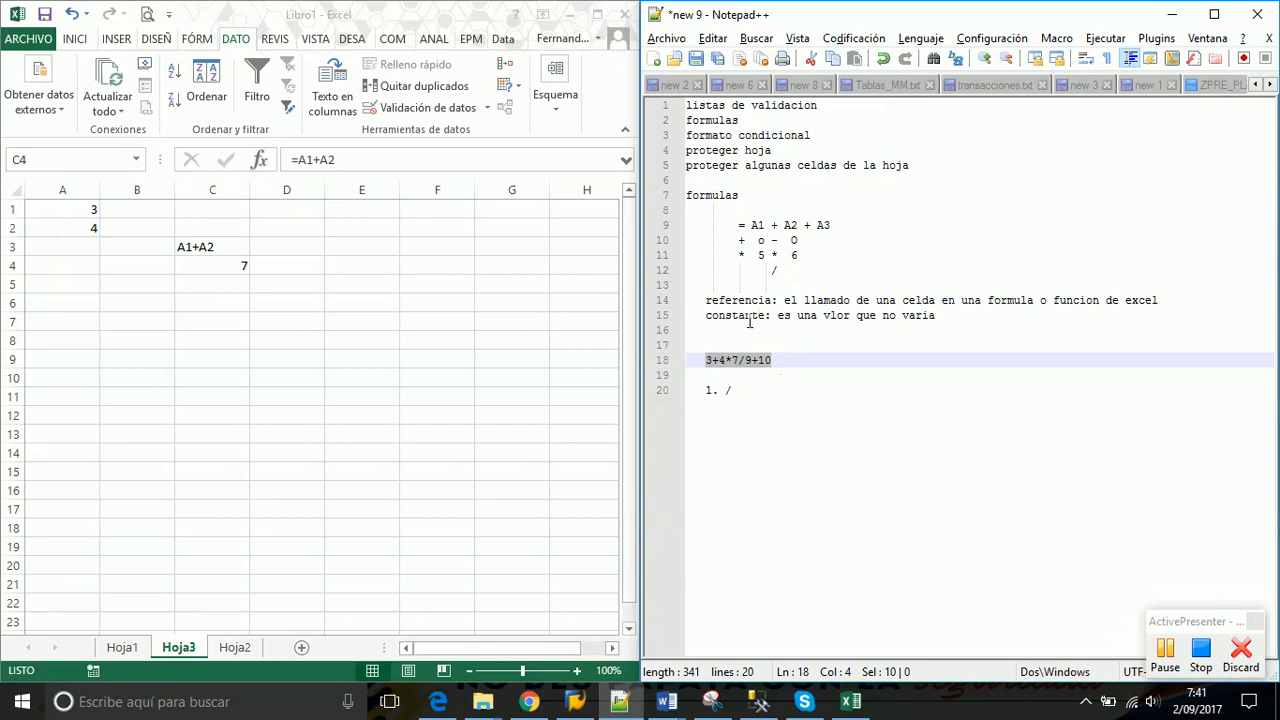
{"action": "left_click", "coordinate": [745, 349]}
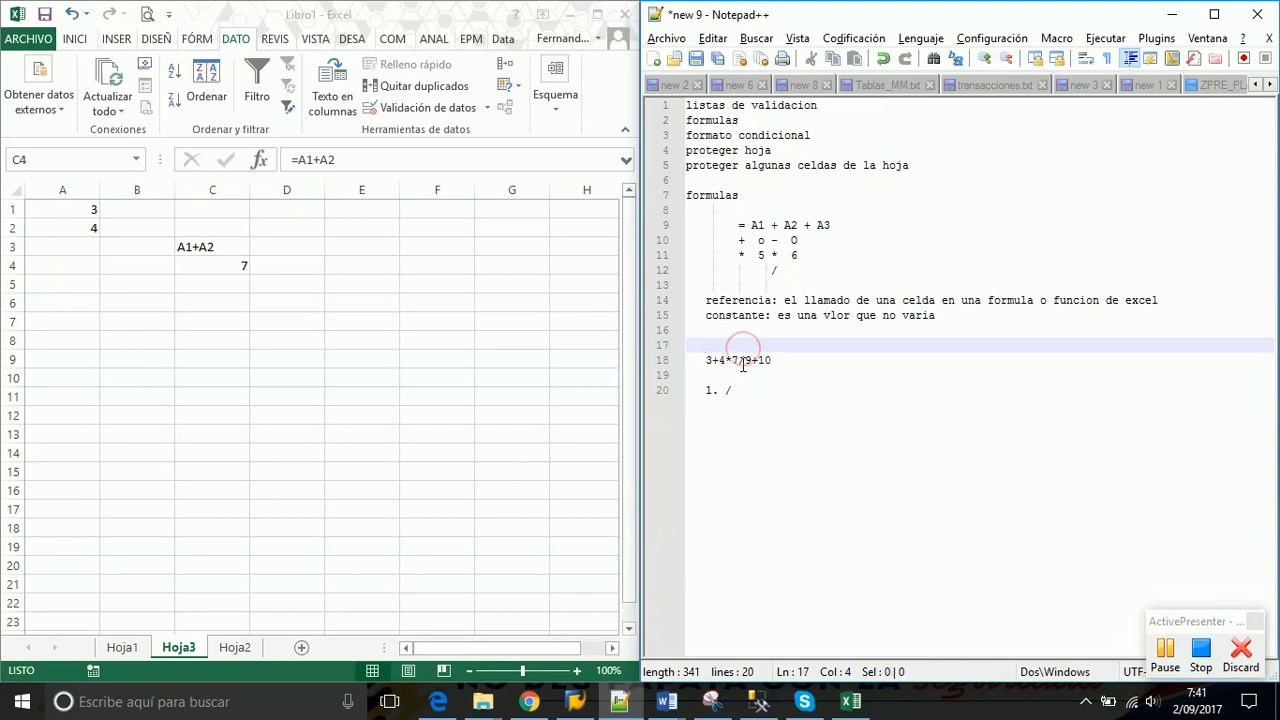
{"action": "left_click_drag", "start_coordinate": [739, 360], "coordinate": [745, 362]}
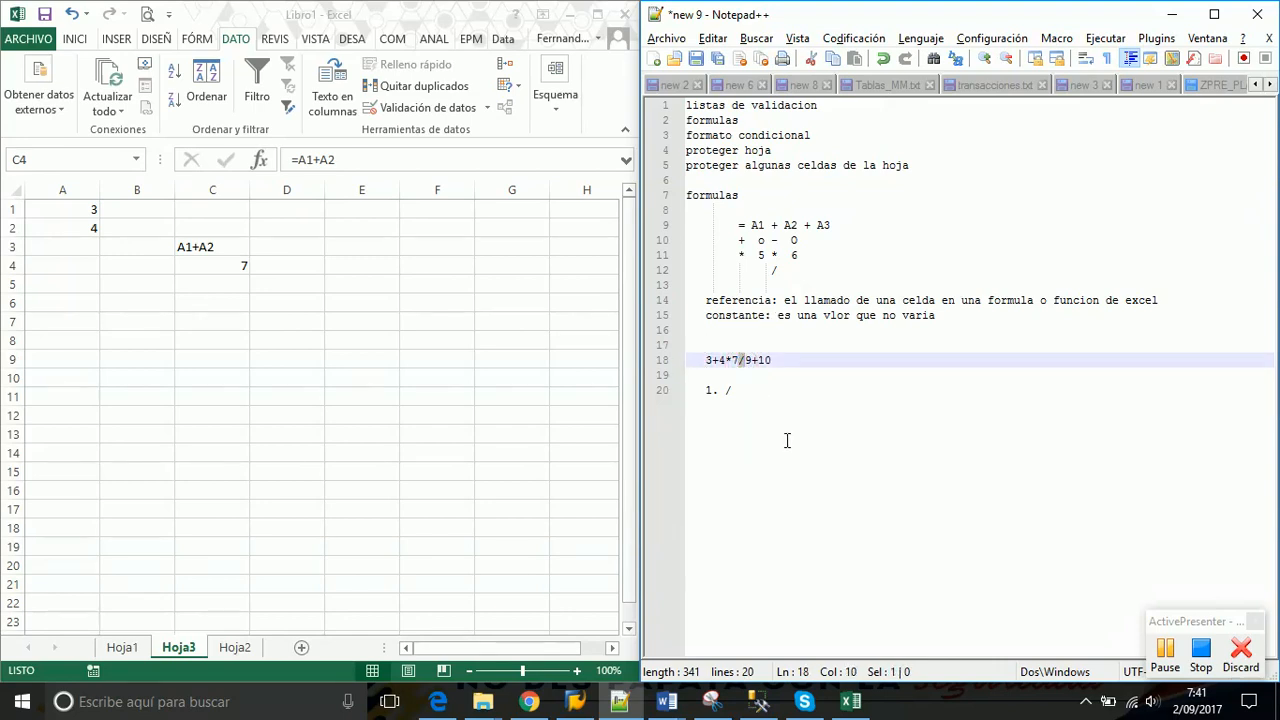
{"action": "left_click", "coordinate": [747, 395]}
{"action": "key", "text": "Return"}
{"action": "type", "text": "2"}
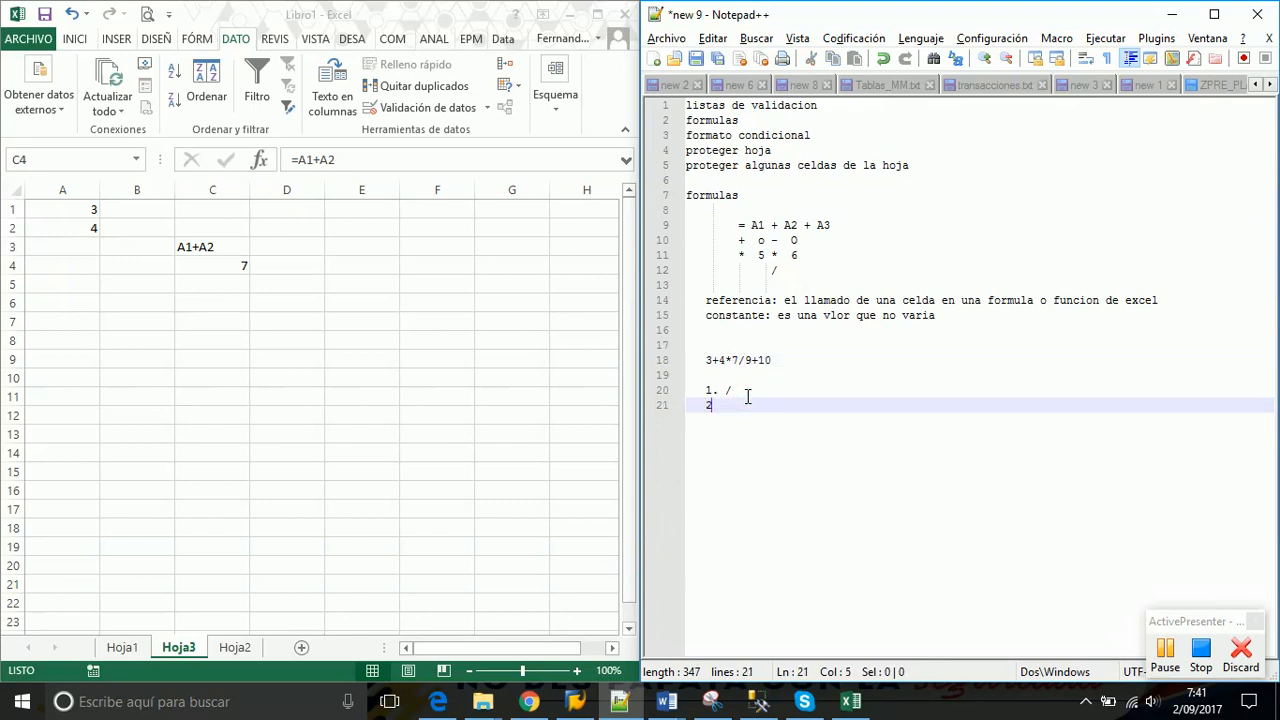
{"action": "type", "text": ". *"}
{"action": "key", "text": "Return"}
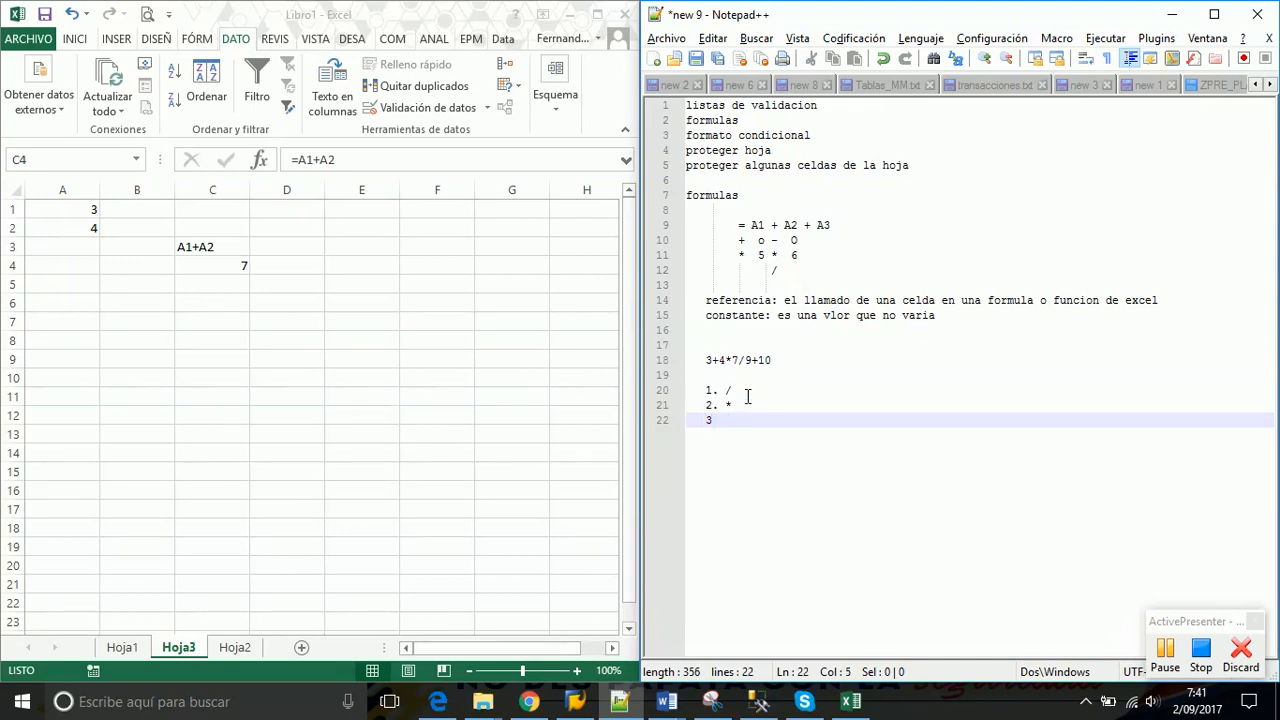
{"action": "type", "text": "3. + Y -"}
Highlight the 3+4*7/9 and 4*7/9 parts of the expression to explain evaluation order
{"action": "left_click_drag", "start_coordinate": [704, 360], "coordinate": [757, 366]}
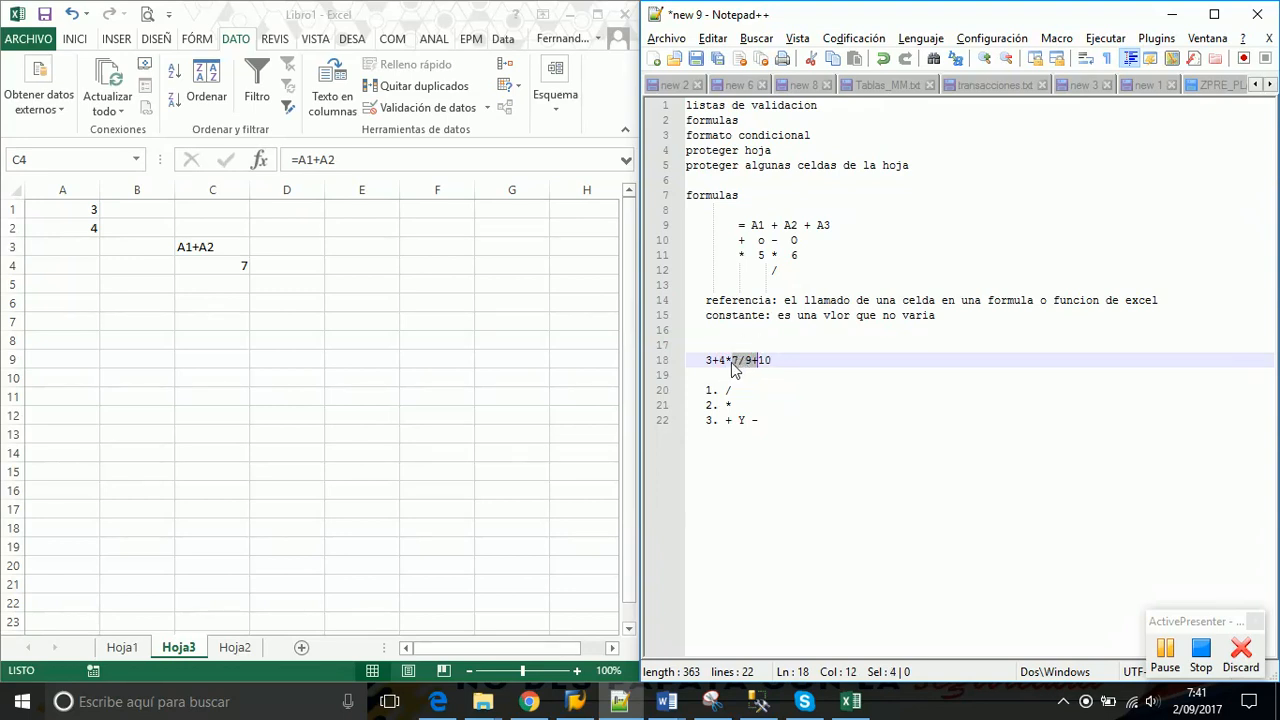
{"action": "left_click", "coordinate": [721, 364]}
{"action": "left_click_drag", "start_coordinate": [721, 364], "coordinate": [756, 368]}
{"action": "left_click", "coordinate": [732, 372]}
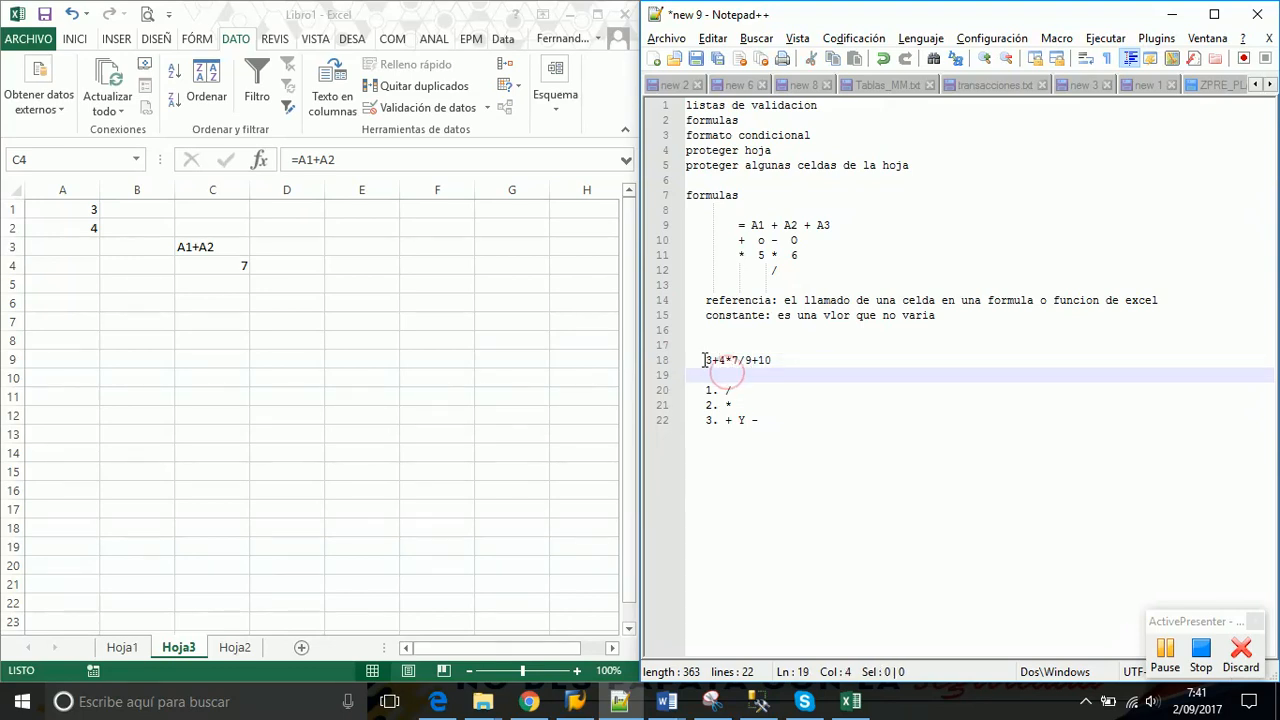
{"action": "left_click_drag", "start_coordinate": [706, 360], "coordinate": [786, 357]}
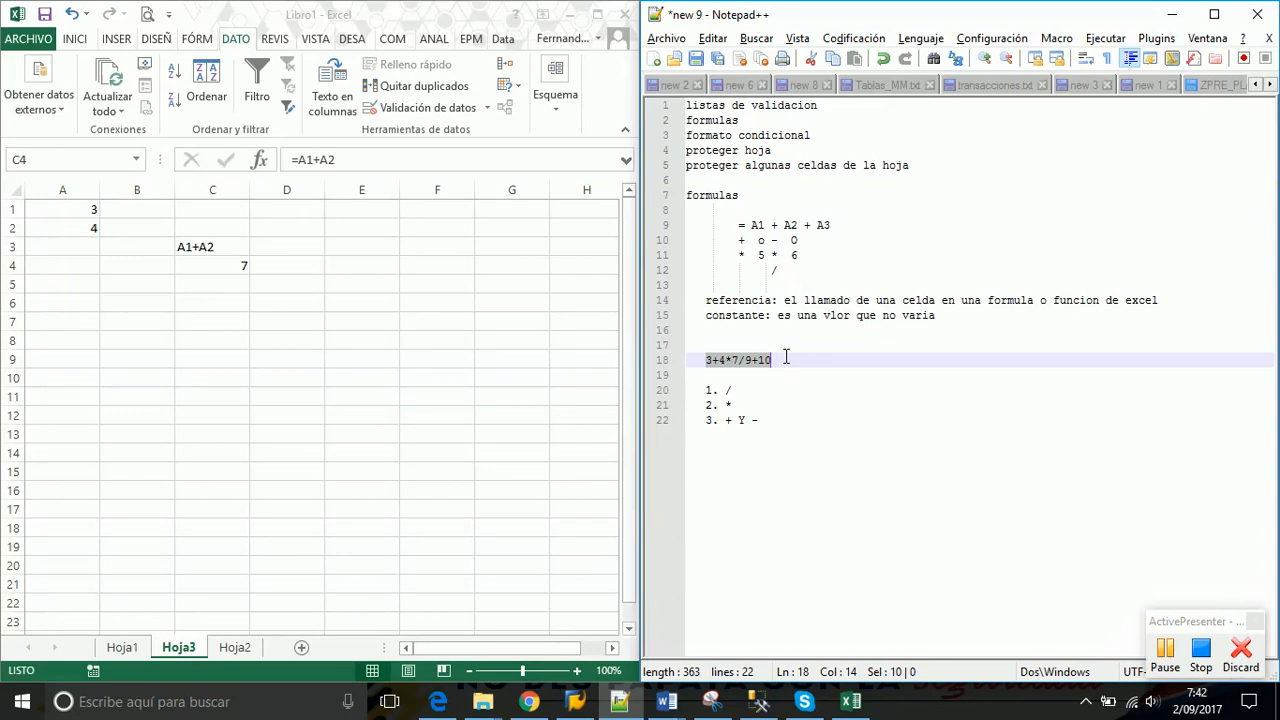
Add a line under the list and highlight the 3+4 and multiplication parts of line 18
{"action": "left_click", "coordinate": [780, 418]}
{"action": "key", "text": "Return"}
{"action": "key", "text": "Return"}
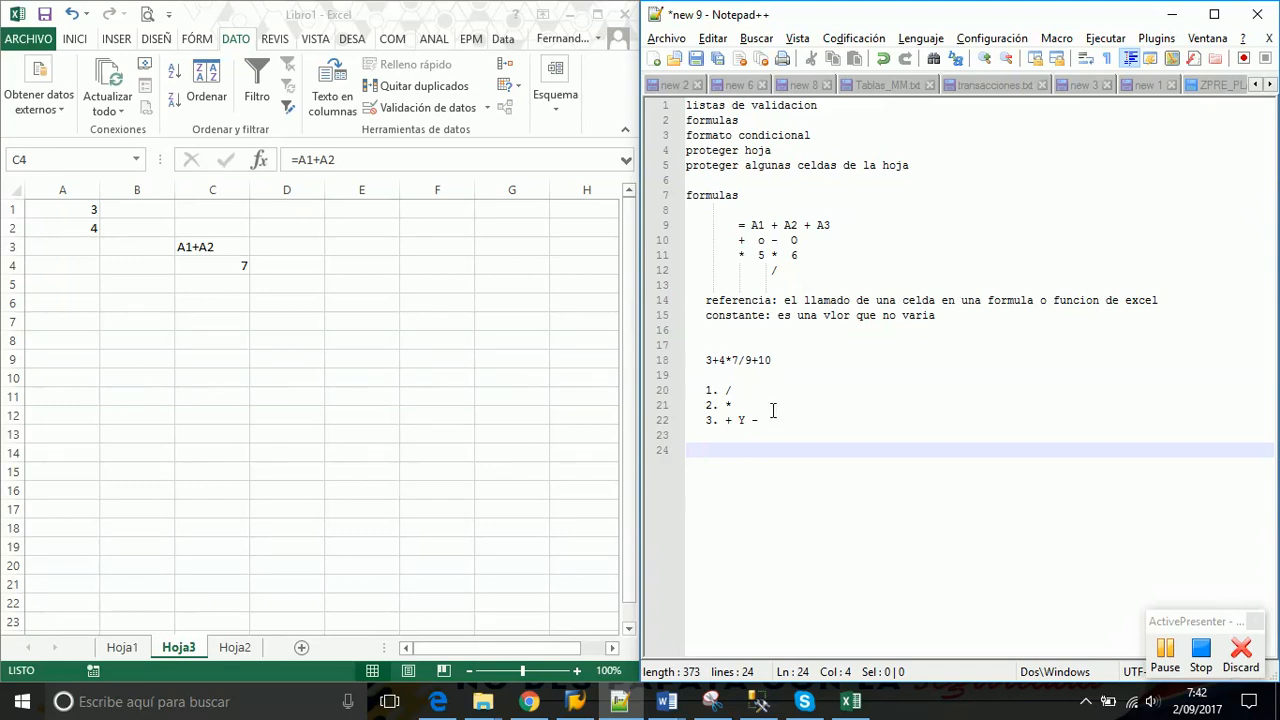
{"action": "left_click", "coordinate": [703, 360]}
{"action": "left_click_drag", "start_coordinate": [703, 360], "coordinate": [724, 365]}
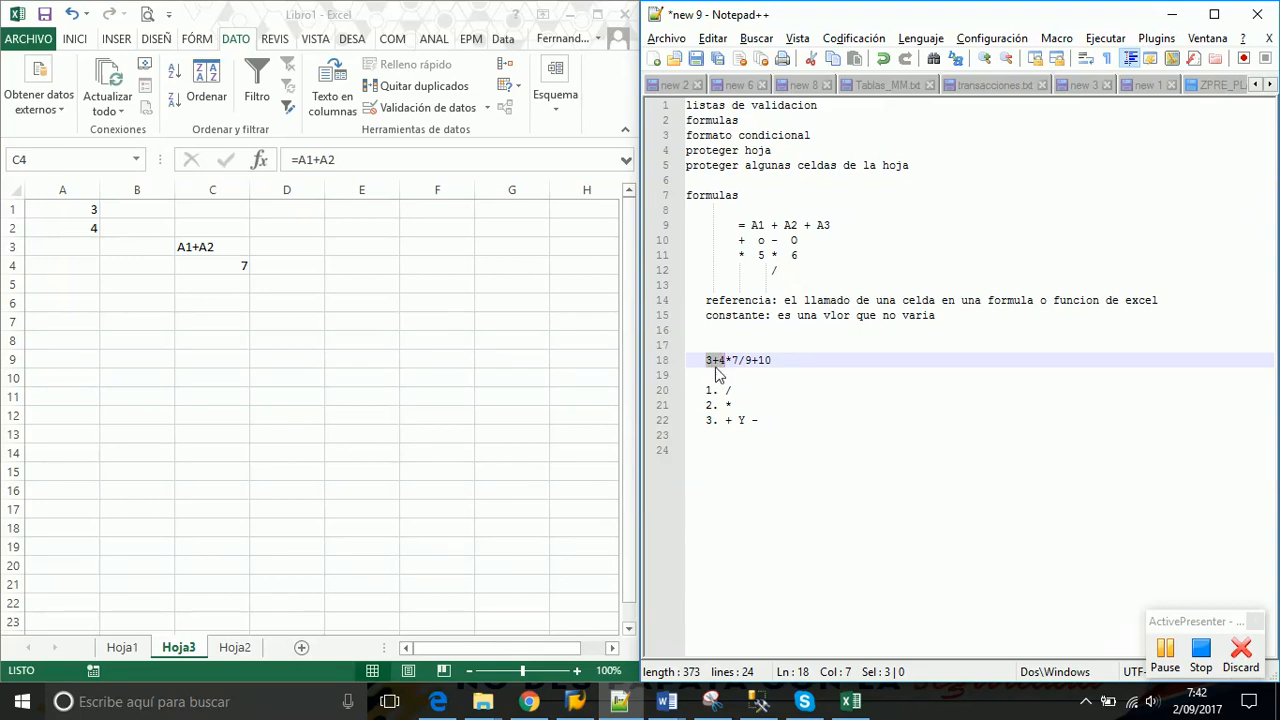
{"action": "left_click_drag", "start_coordinate": [727, 360], "coordinate": [762, 361]}
{"action": "left_click", "coordinate": [763, 361]}
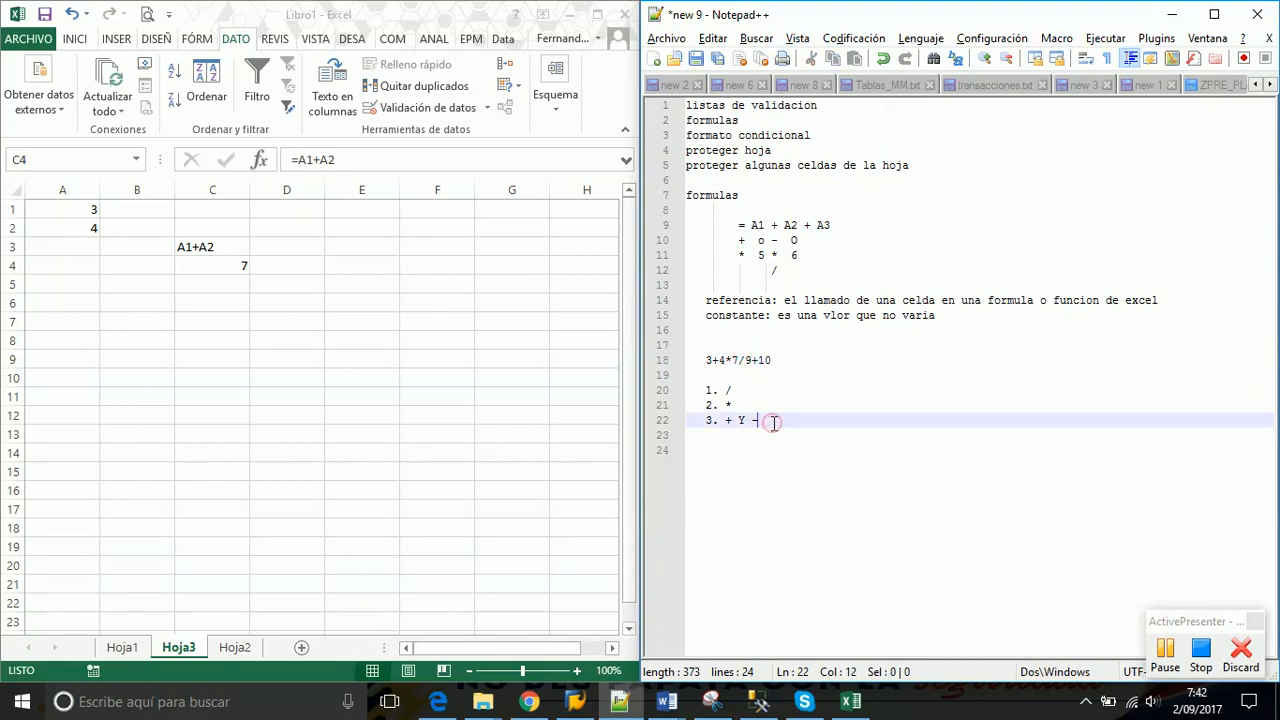
Type the bracketed expression (((3+4)*7)/9)+10 on line 24
{"action": "key", "text": "Return"}
{"action": "key", "text": "Return"}
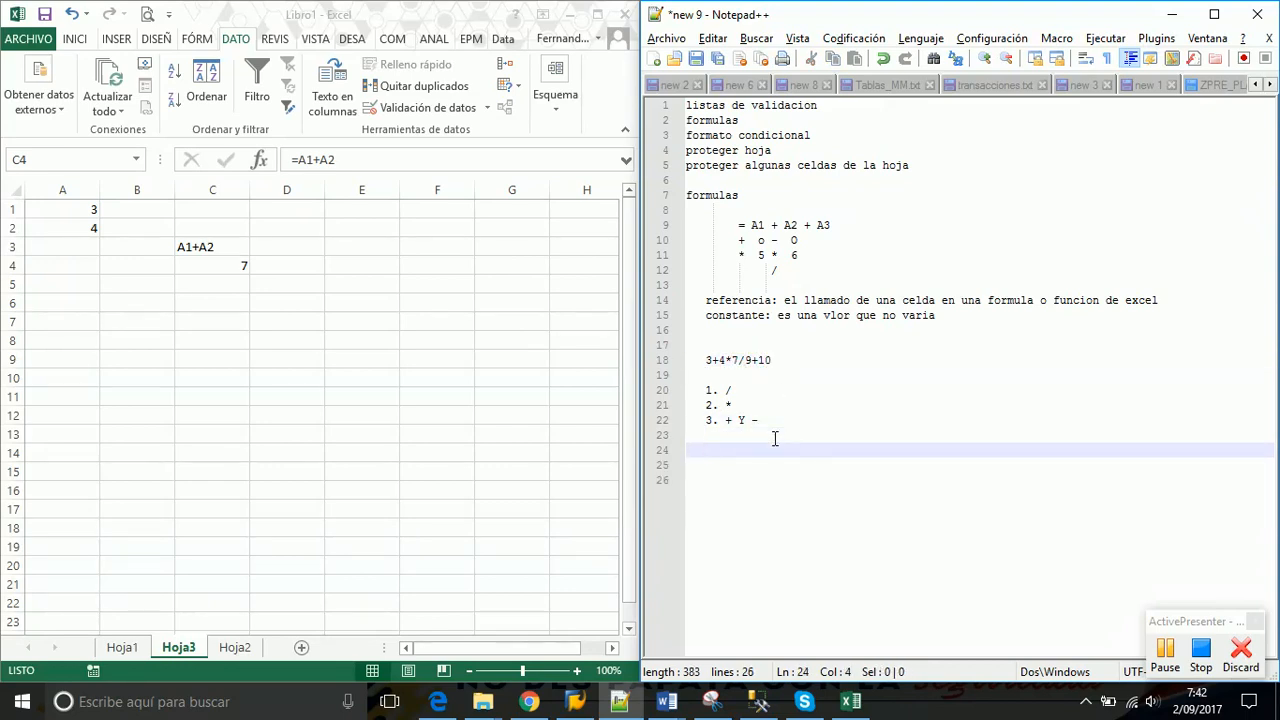
{"action": "type", "text": "(3+4)*7"}
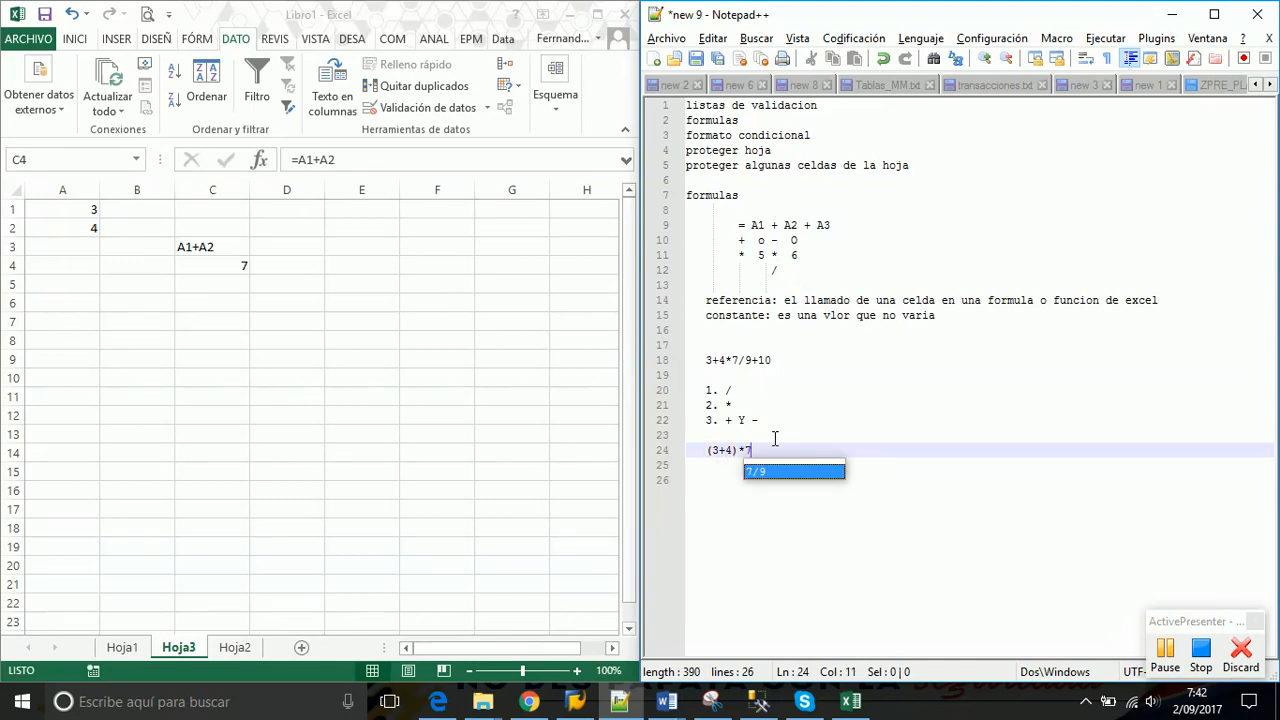
{"action": "type", "text": ")"}
{"action": "key", "text": "Home"}
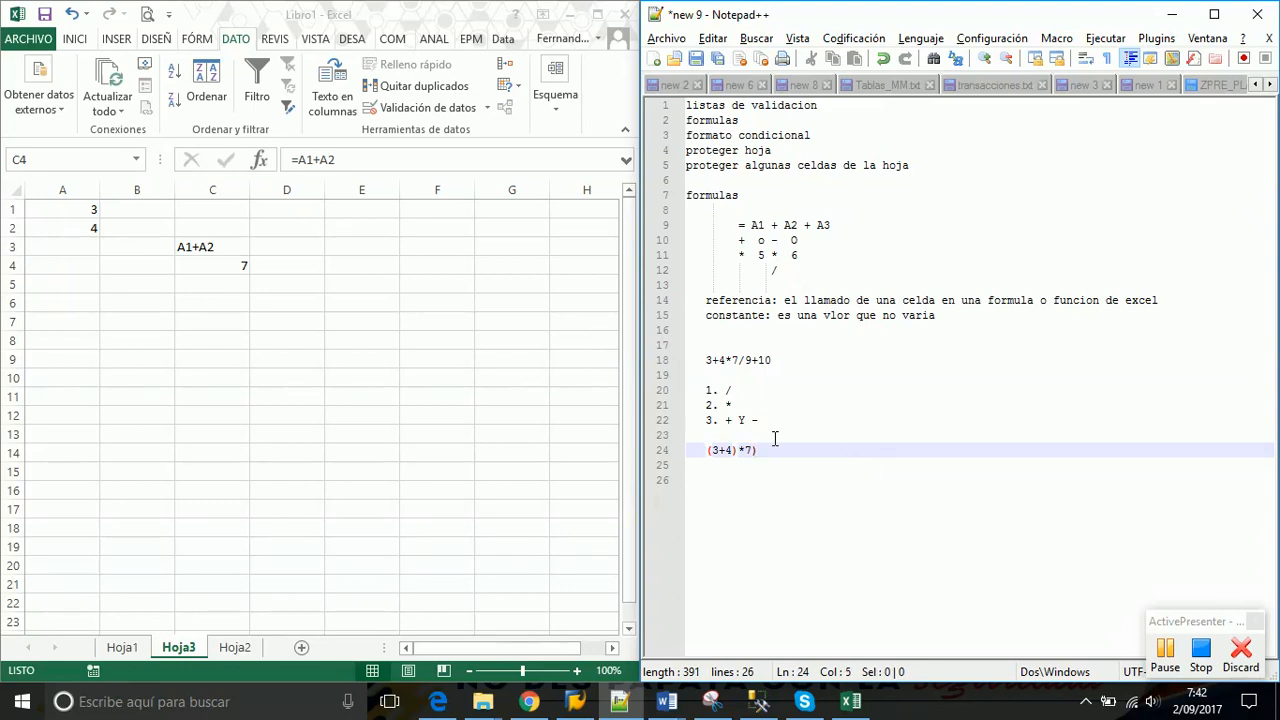
{"action": "type", "text": "("}
{"action": "key", "text": "End"}
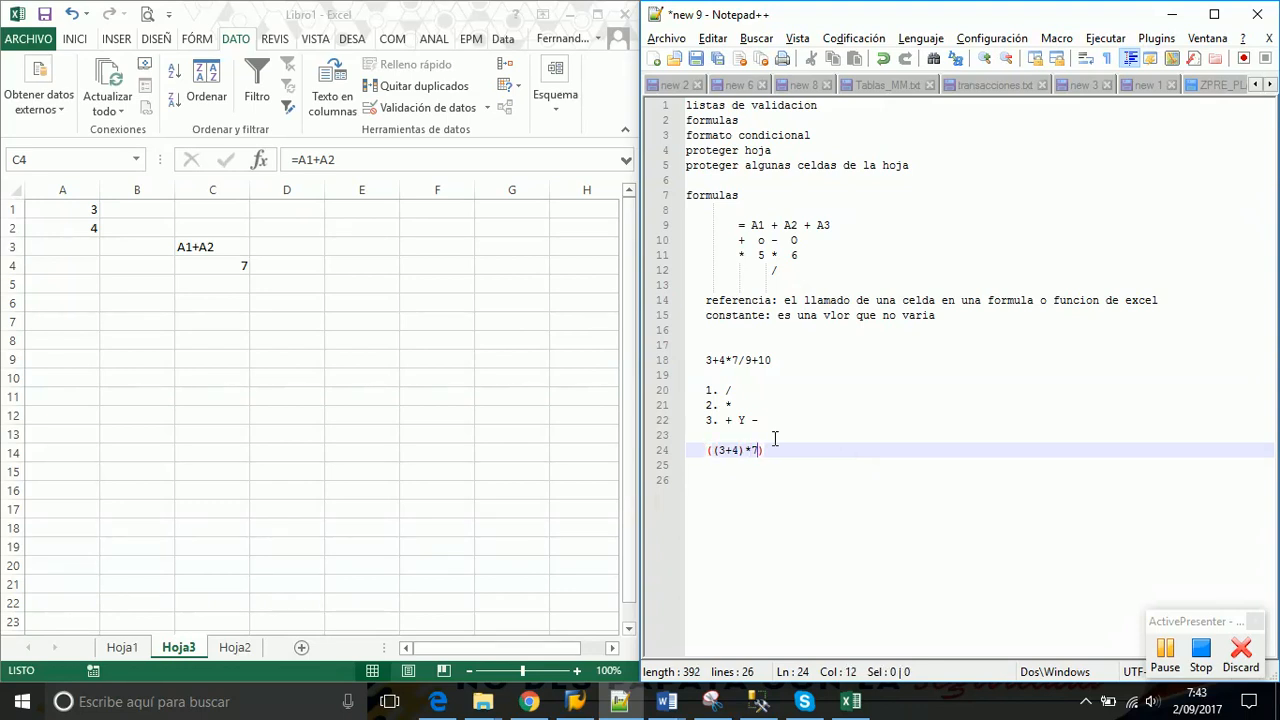
{"action": "type", "text": "/9)"}
{"action": "key", "text": "Home"}
{"action": "type", "text": "("}
{"action": "left_click", "coordinate": [775, 440]}
{"action": "key", "text": "End"}
{"action": "type", "text": "+10"}
{"action": "left_click", "coordinate": [915, 441]}
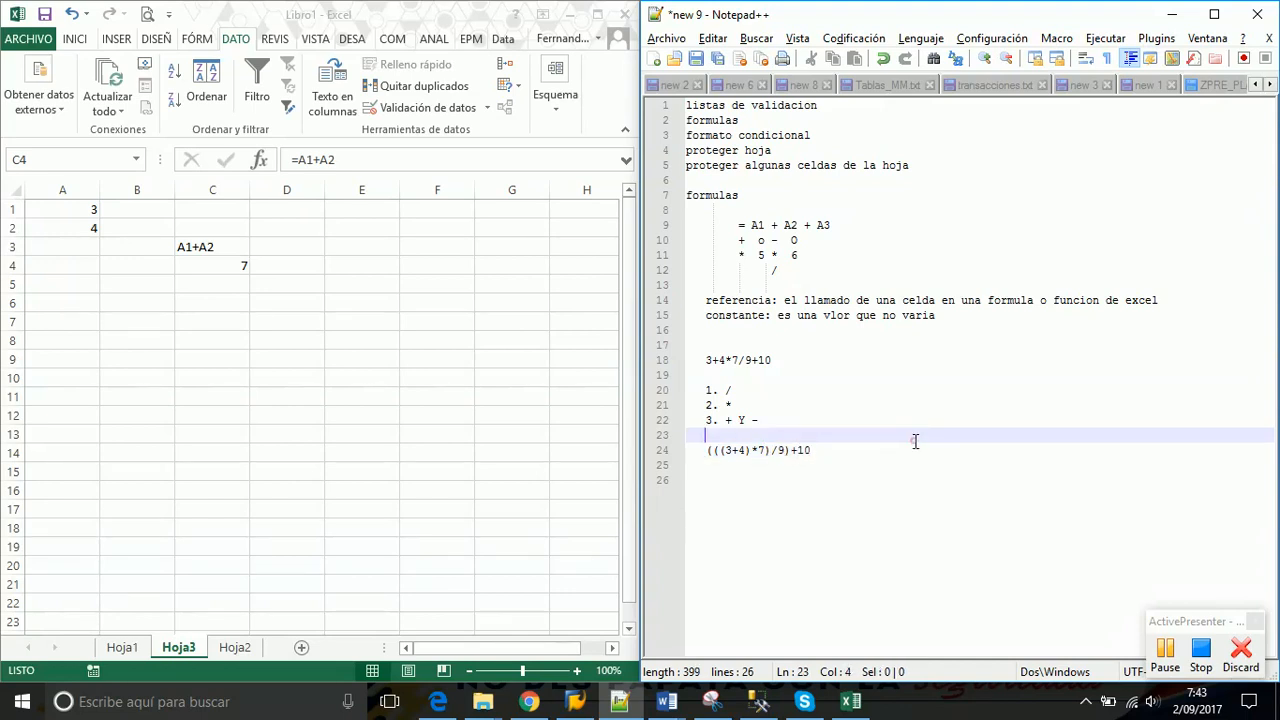
Highlight the operator-order list and the bracketed expression to compare them
{"action": "left_click", "coordinate": [747, 476]}
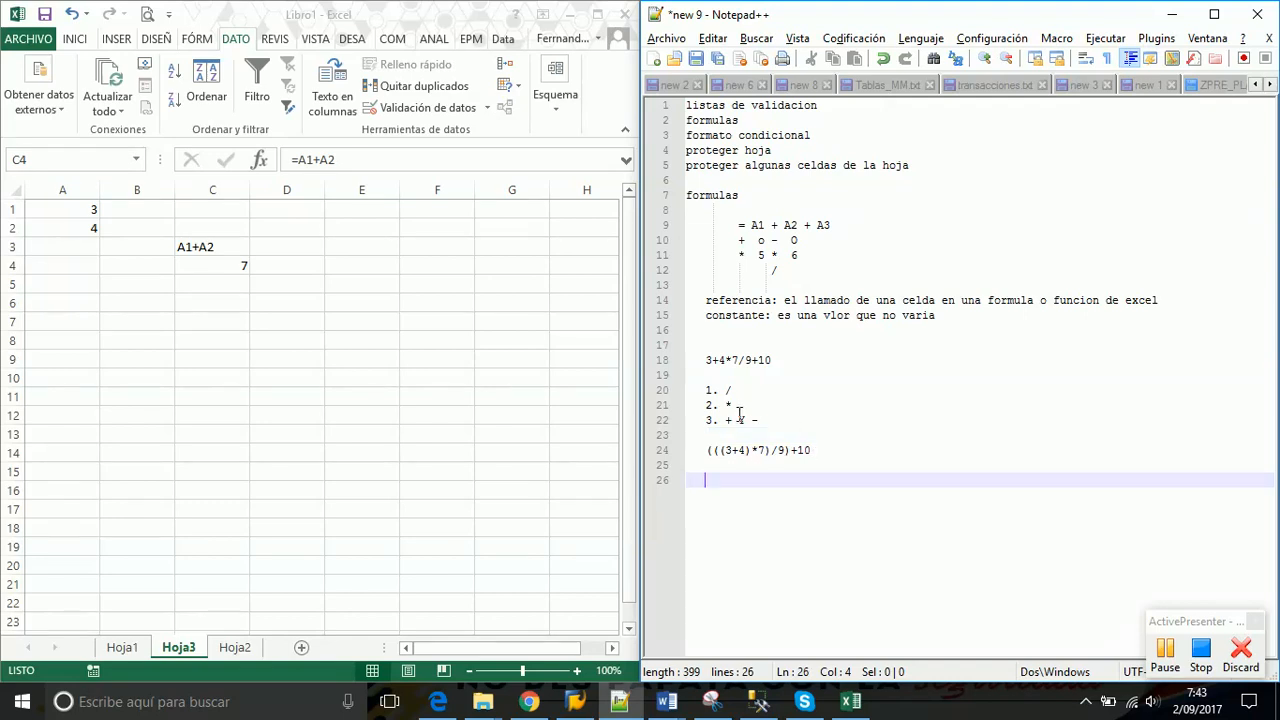
{"action": "left_click_drag", "start_coordinate": [760, 420], "coordinate": [700, 392]}
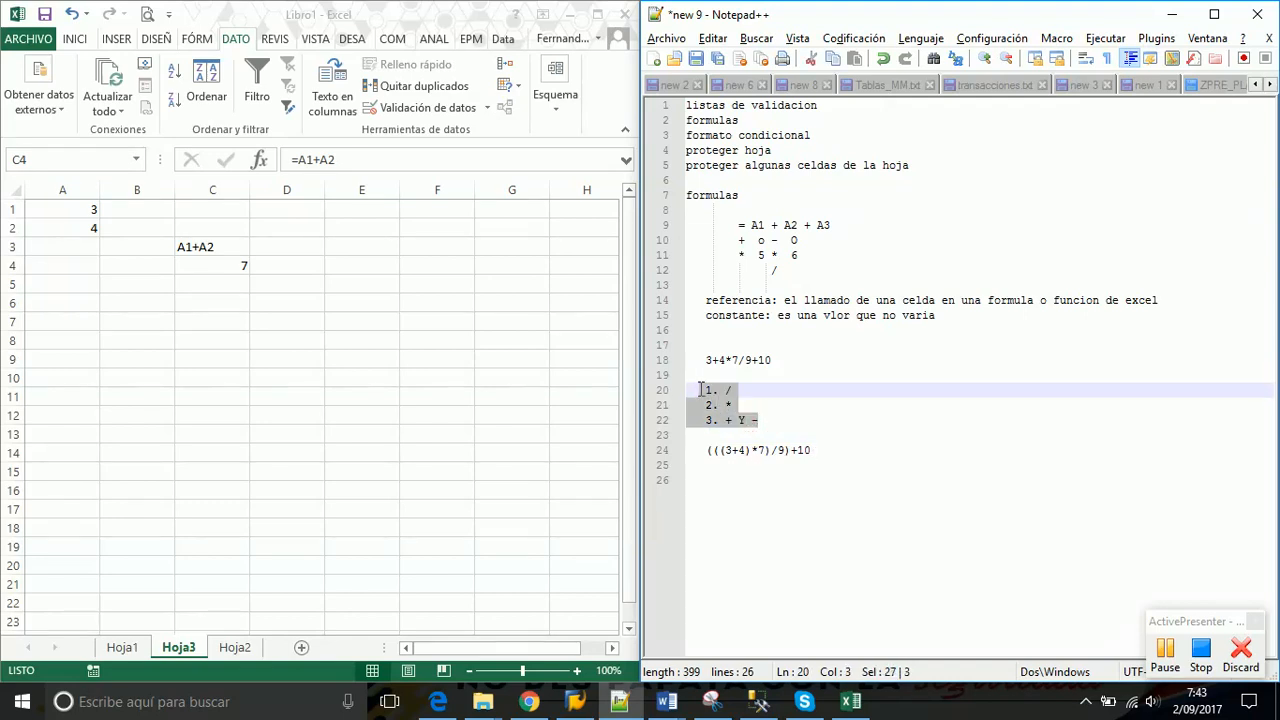
{"action": "left_click", "coordinate": [736, 464]}
{"action": "left_click_drag", "start_coordinate": [725, 451], "coordinate": [791, 456]}
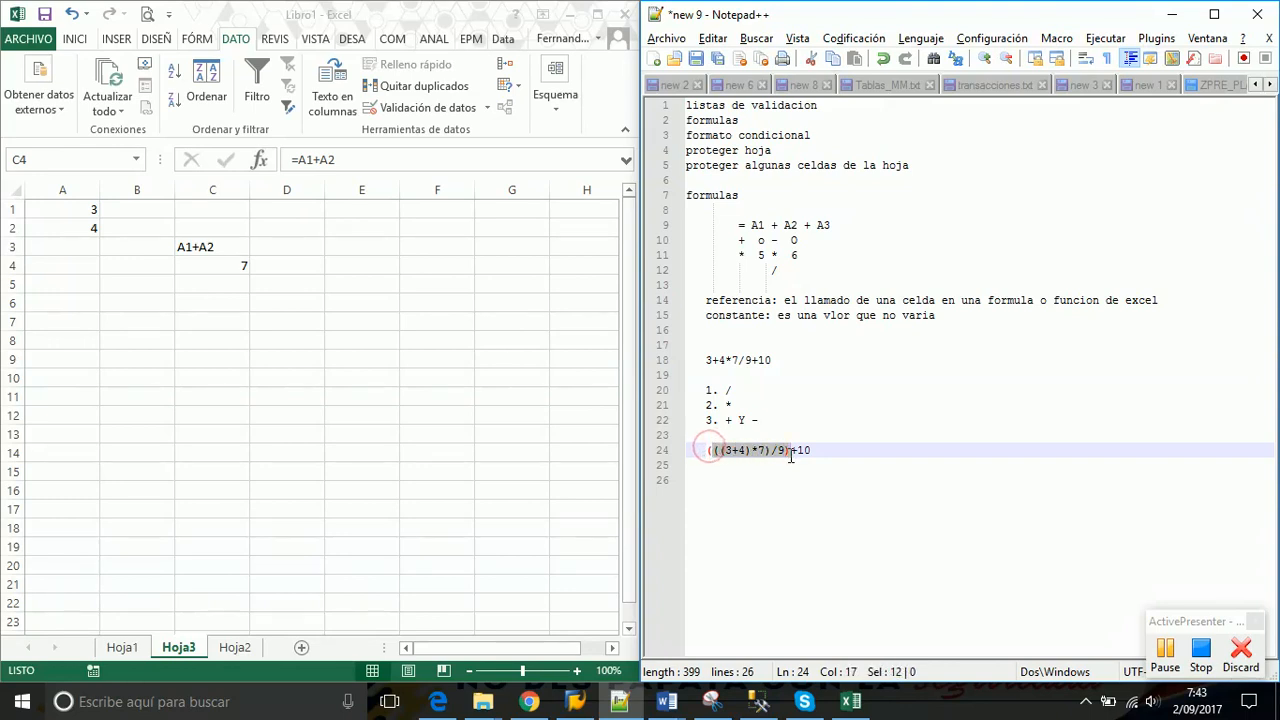
{"action": "left_click", "coordinate": [811, 485]}
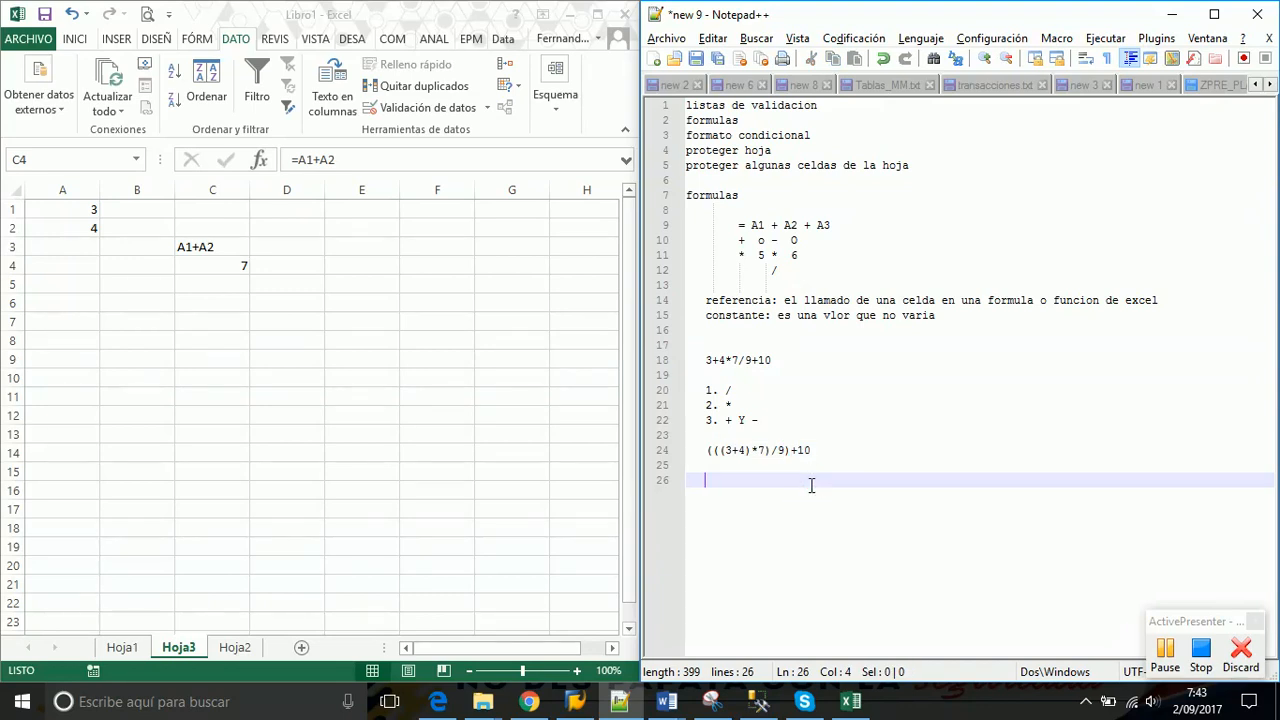
{"action": "left_click_drag", "start_coordinate": [818, 451], "coordinate": [706, 452]}
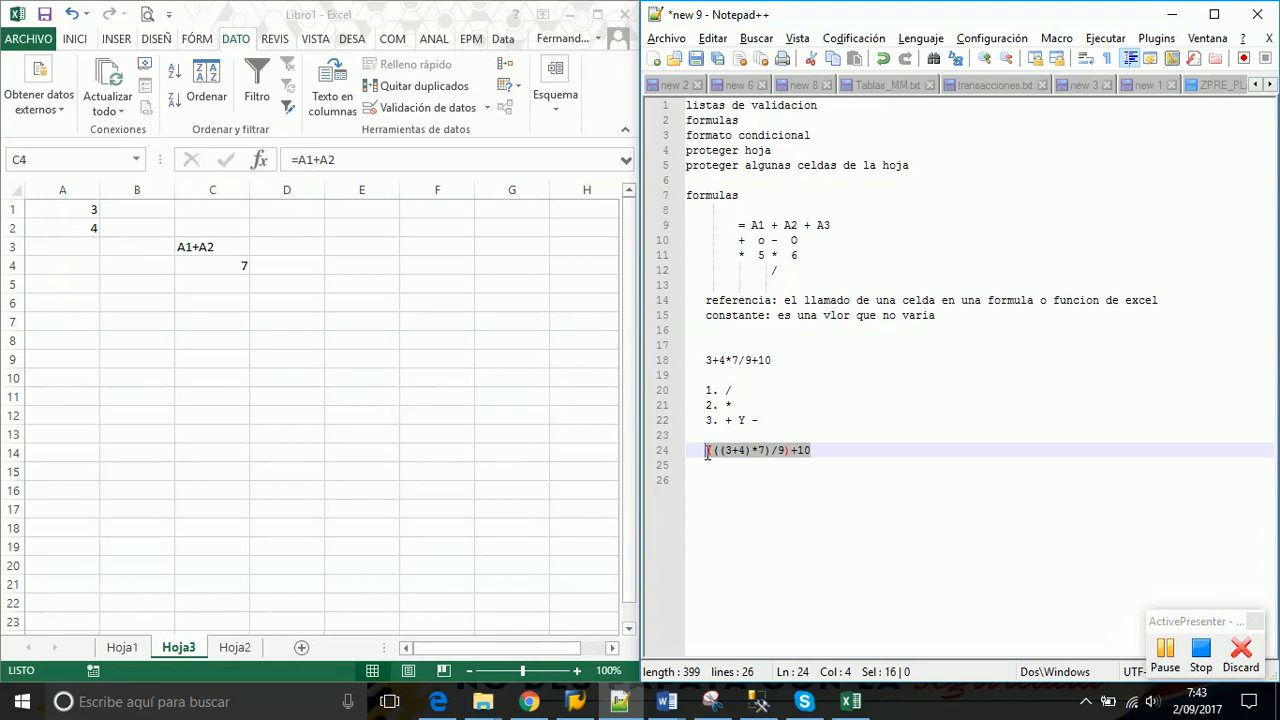
{"action": "left_click", "coordinate": [833, 450]}
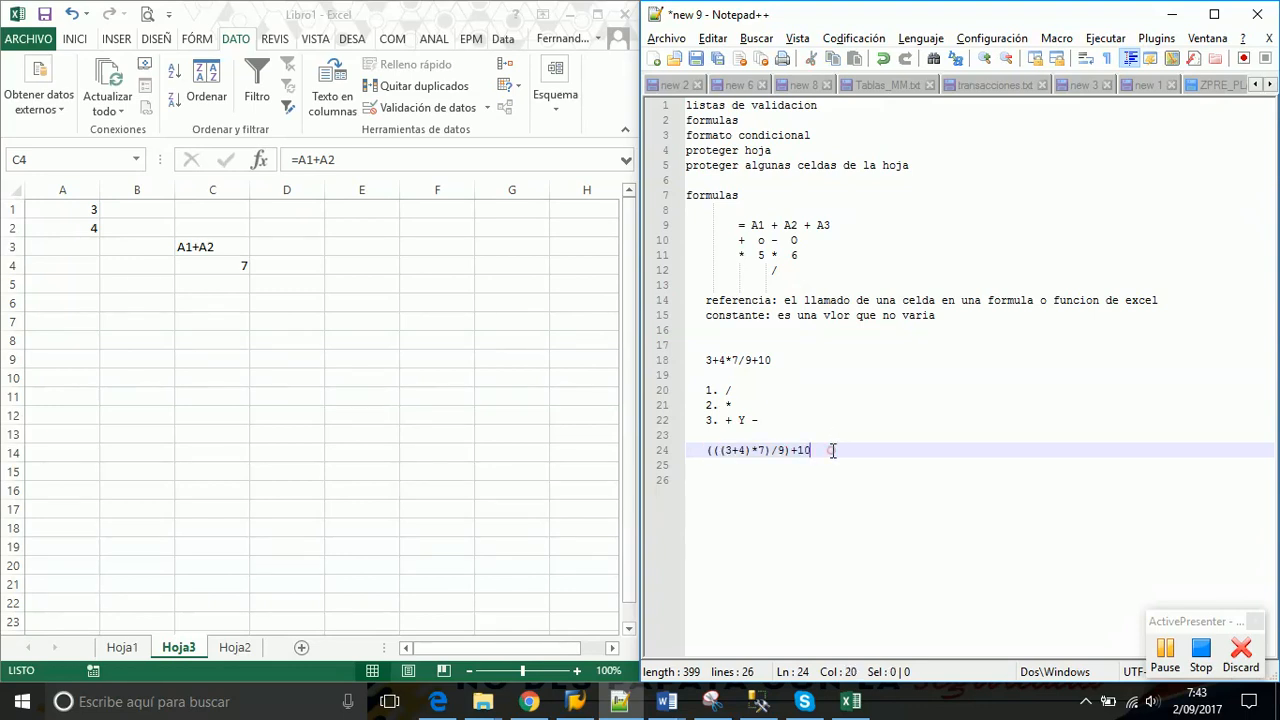
Write the heading PROMEDIO with (SUMATORIA)/CONTIDAD beneath it, fixing the misspelled word
{"action": "key", "text": "Return"}
{"action": "key", "text": "Return"}
{"action": "type", "text": "PROMEDIO"}
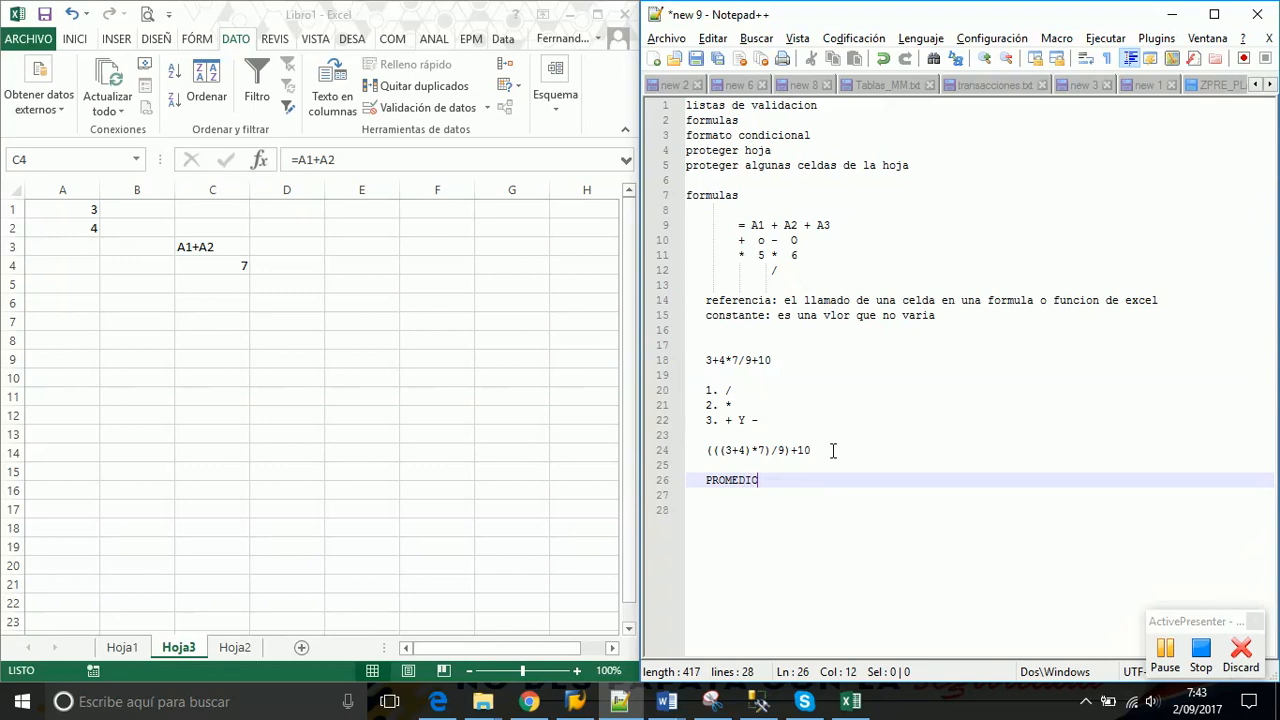
{"action": "key", "text": "Return"}
{"action": "key", "text": "Return"}
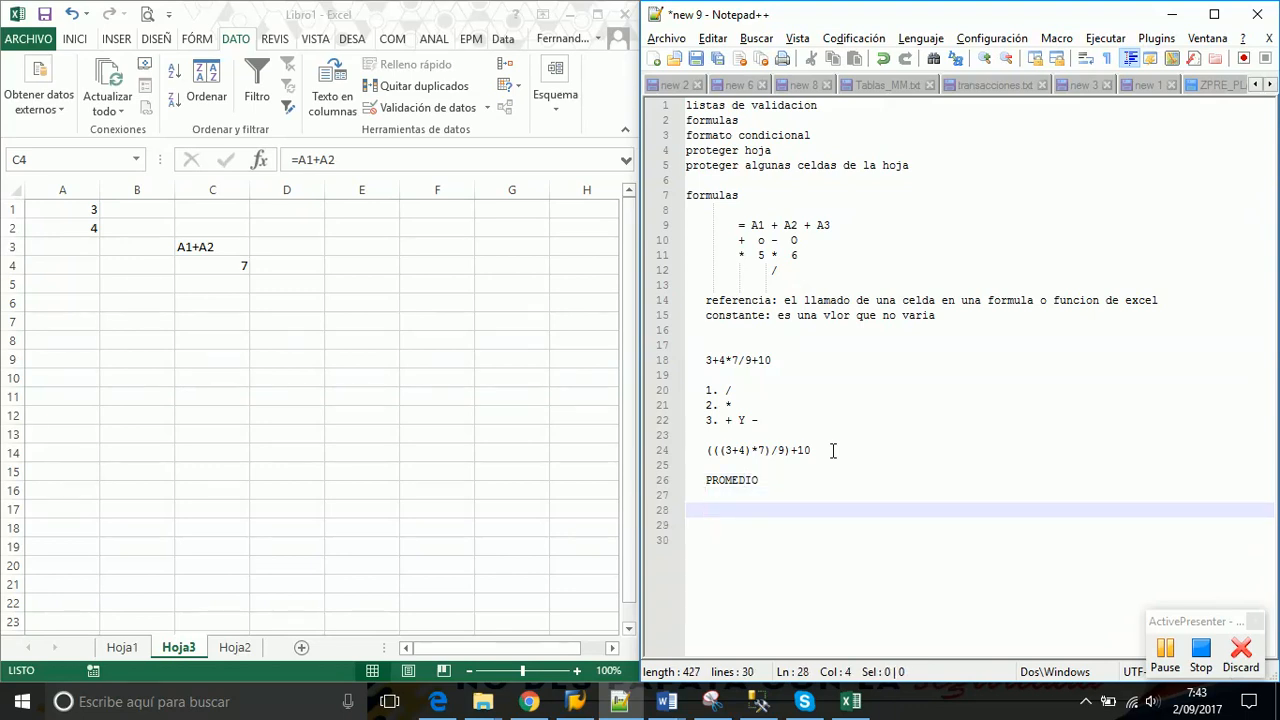
{"action": "type", "text": "(SUMATORI"}
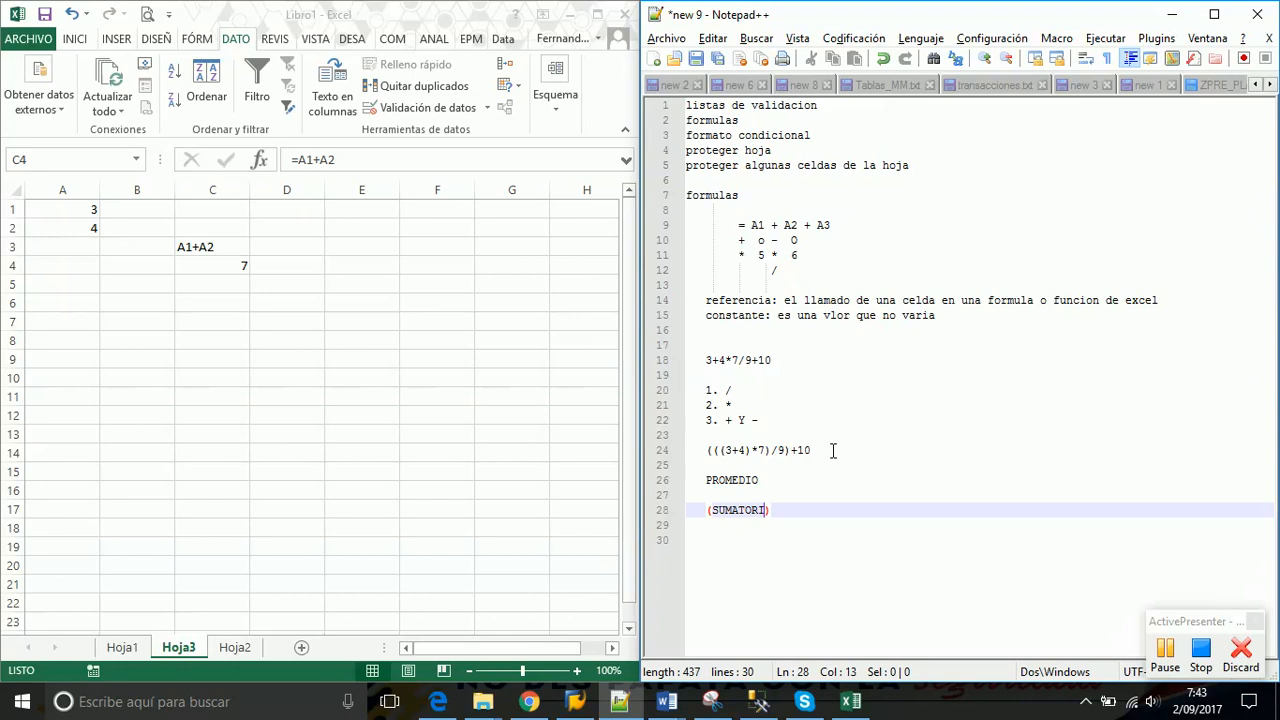
{"action": "type", "text": "A"}
{"action": "type", "text": "/CONT"}
{"action": "key", "text": "BackSpace"}
{"action": "key", "text": "BackSpace"}
{"action": "key", "text": "BackSpace"}
{"action": "type", "text": "ONTDAD"}
{"action": "key", "text": "Left"}
{"action": "key", "text": "Left"}
{"action": "key", "text": "Left"}
{"action": "type", "text": "I"}
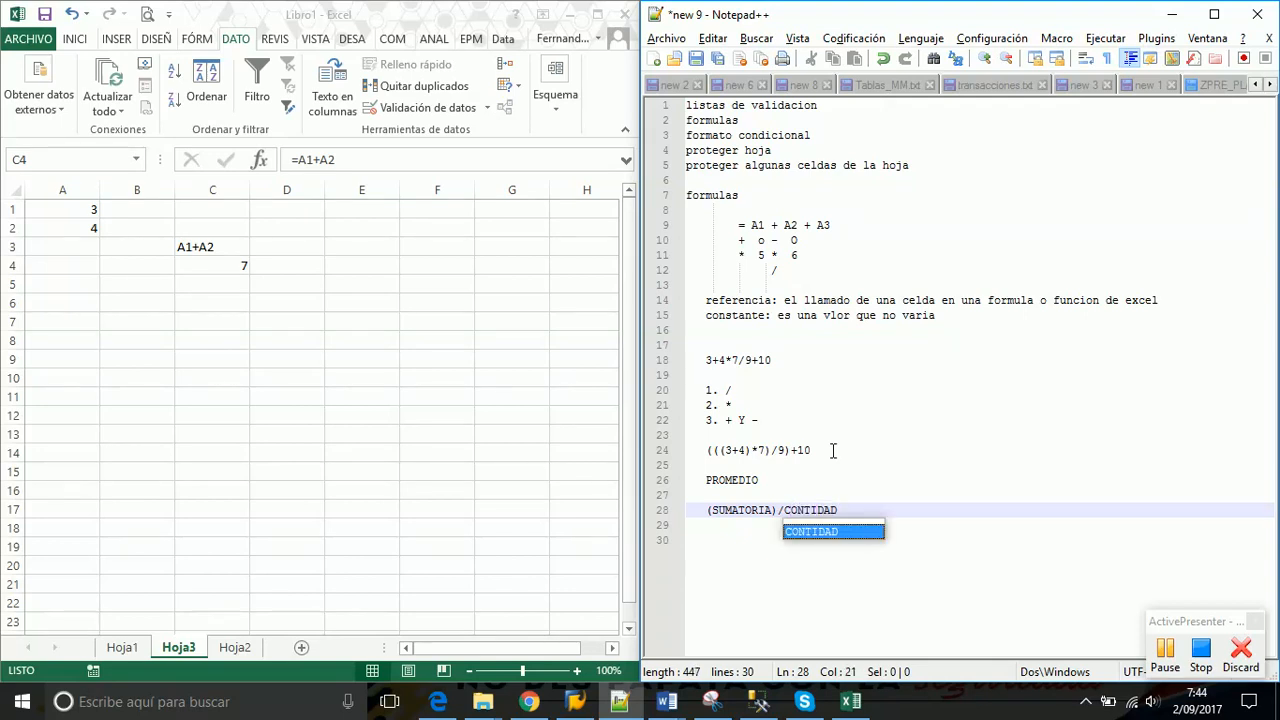
{"action": "key", "text": "Left"}
{"action": "key", "text": "Left"}
{"action": "key", "text": "Left"}
{"action": "key", "text": "Left"}
{"action": "key", "text": "Left"}
{"action": "key", "text": "Left"}
{"action": "key", "text": "Left"}
{"action": "key", "text": "Left"}
{"action": "key", "text": "Left"}
{"action": "key", "text": "Left"}
{"action": "key", "text": "Left"}
{"action": "key", "text": "Left"}
{"action": "key", "text": "Left"}
{"action": "key", "text": "Left"}
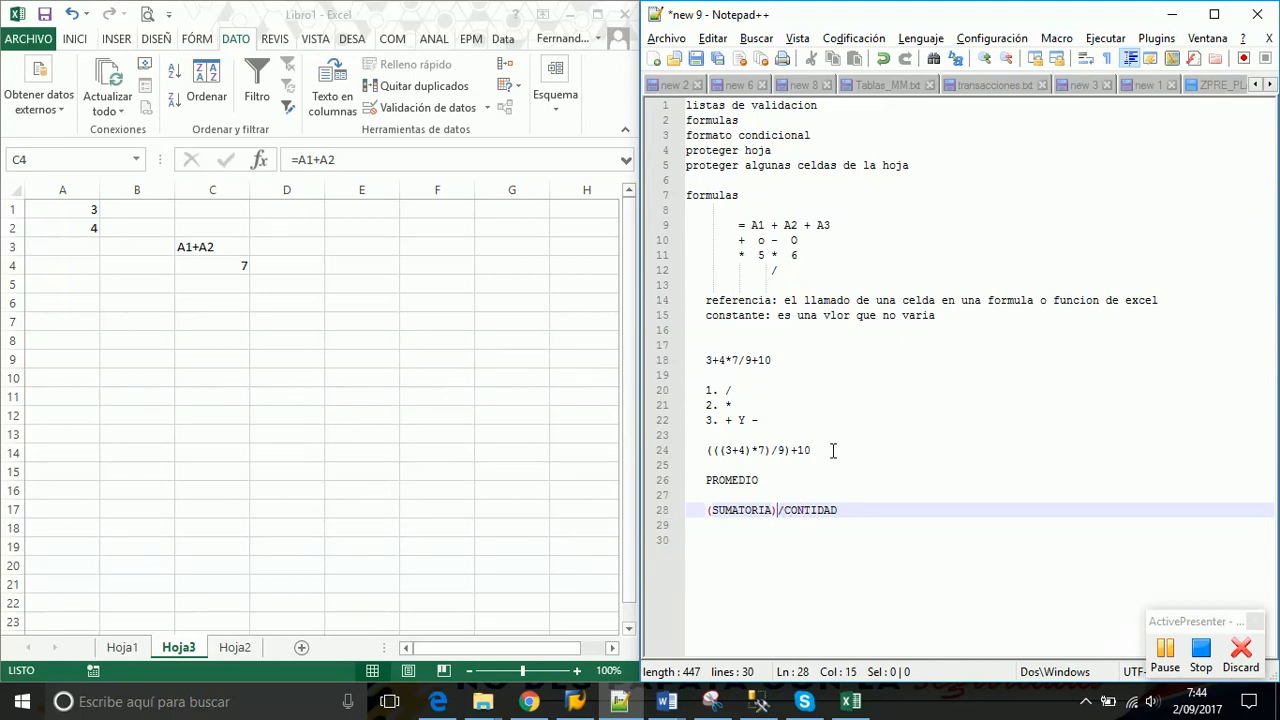
{"action": "key", "text": "Right"}
{"action": "key", "text": "Right"}
{"action": "key", "text": "Right"}
{"action": "key", "text": "Right"}
{"action": "key", "text": "Right"}
{"action": "key", "text": "Right"}
{"action": "key", "text": "Right"}
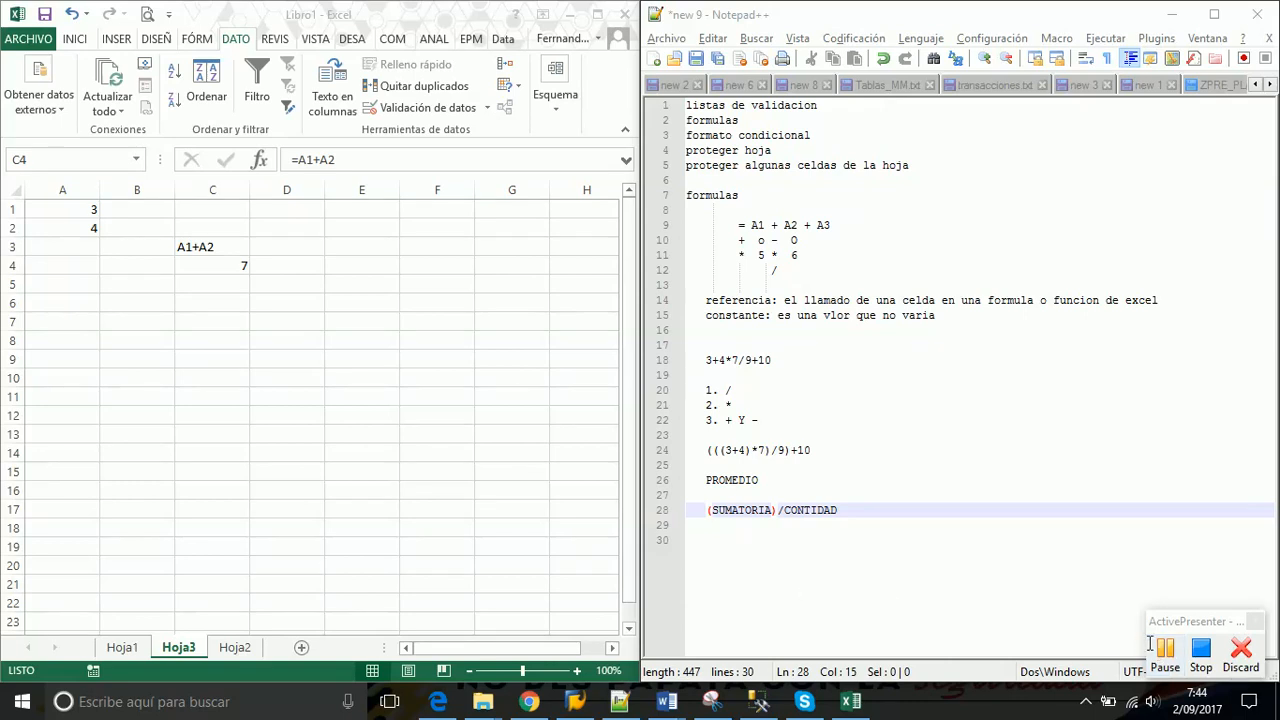
Compare the noted expressions with C7 (=3+4*7/9+10, 16.1111111) and C8 (=(((3+4)*7)/9)+10, 15.4444444)
{"action": "left_click", "coordinate": [1165, 650]}
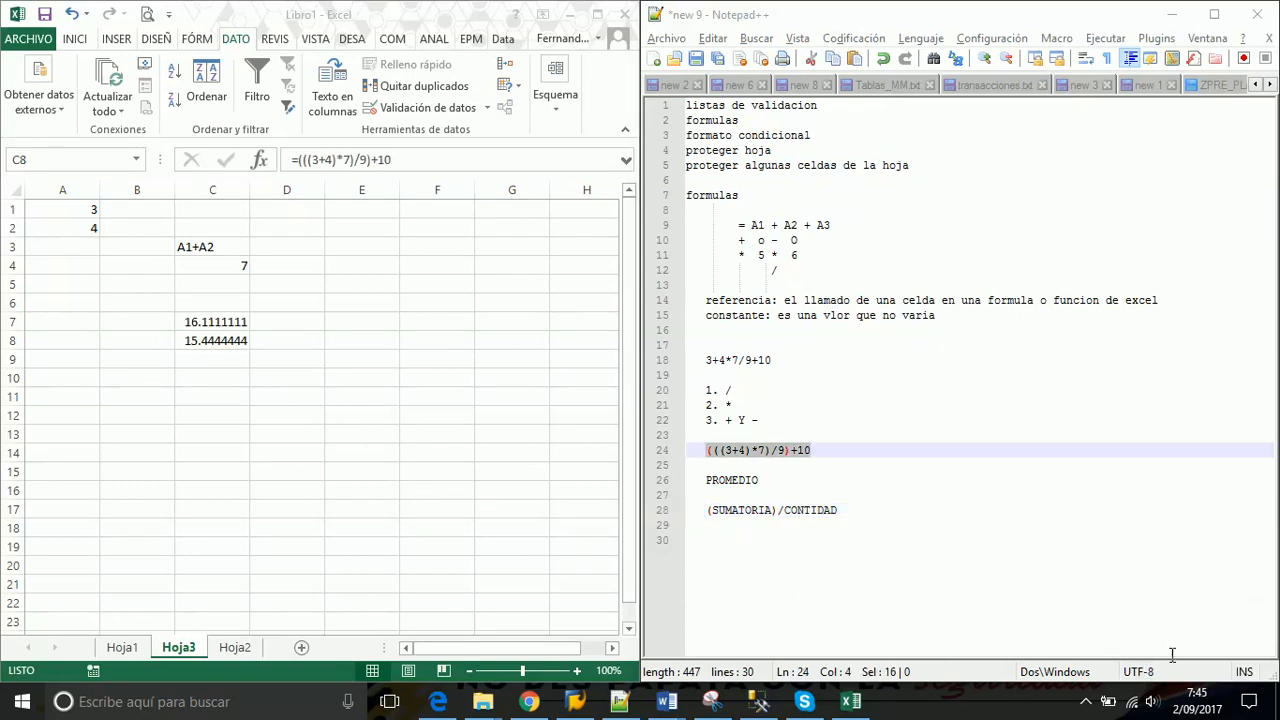
{"action": "left_click", "coordinate": [1086, 701]}
{"action": "left_click", "coordinate": [1030, 627]}
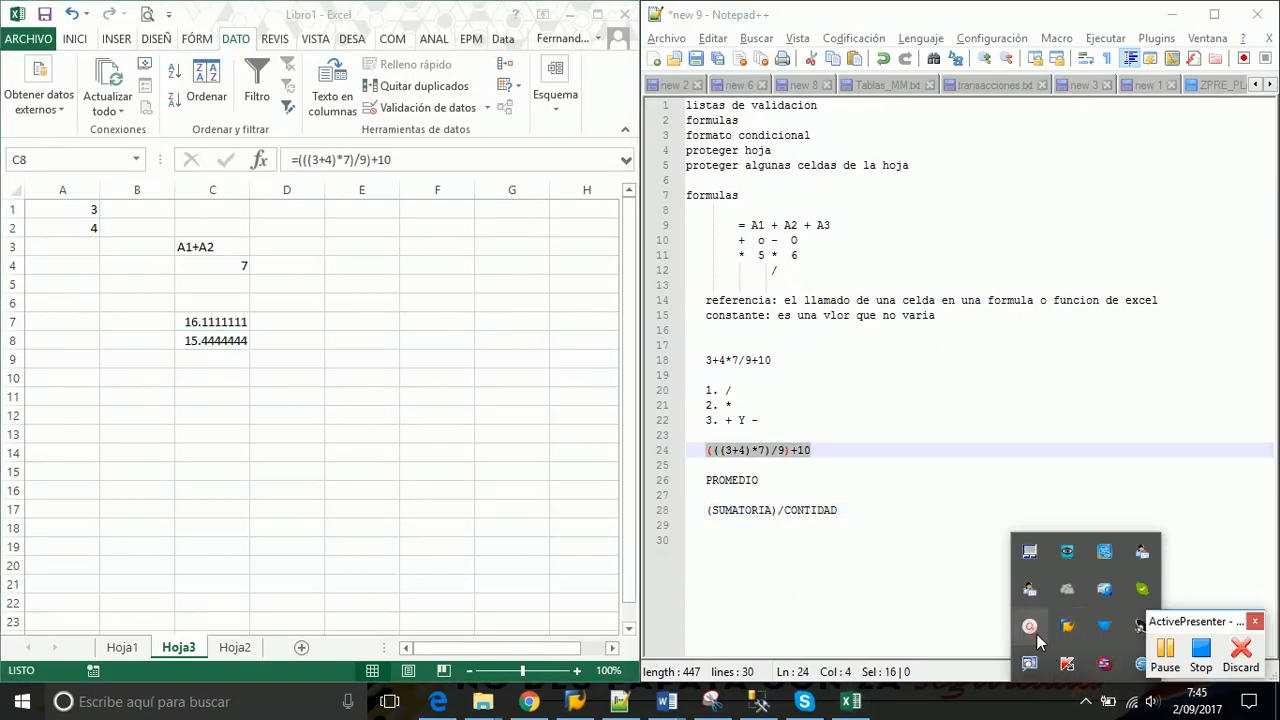
{"action": "left_click", "coordinate": [844, 523]}
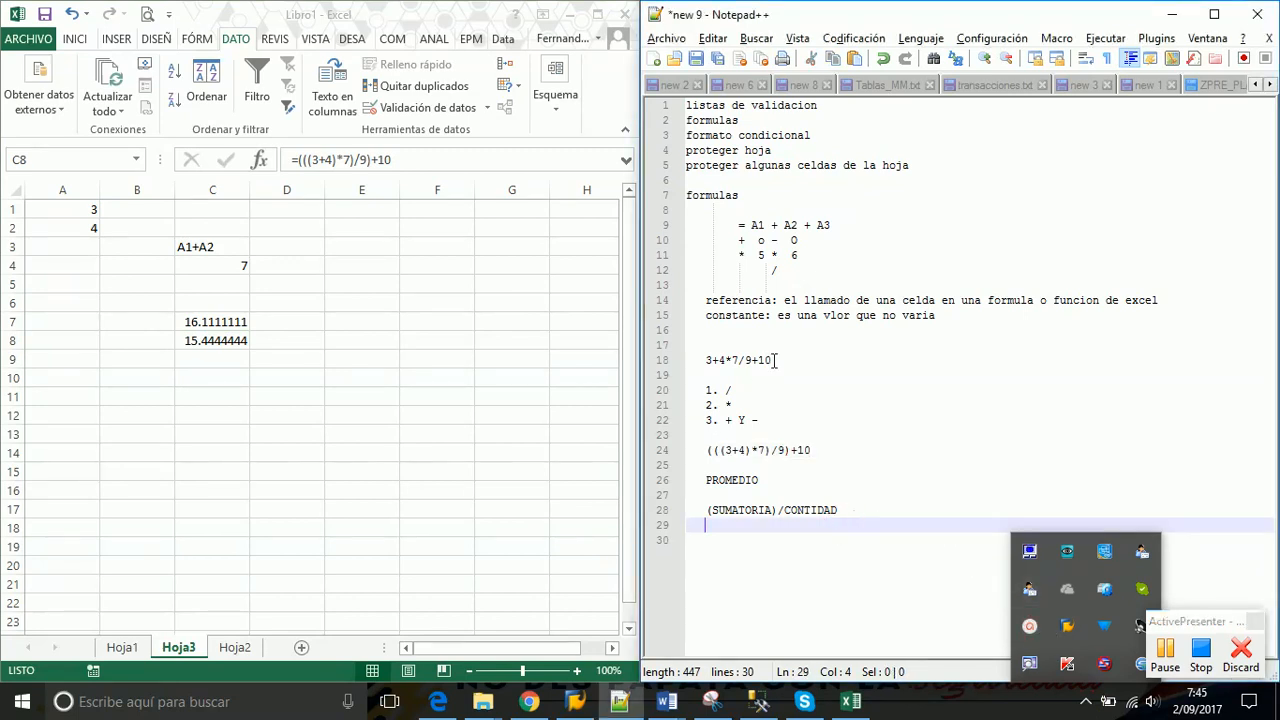
{"action": "left_click_drag", "start_coordinate": [772, 360], "coordinate": [701, 360]}
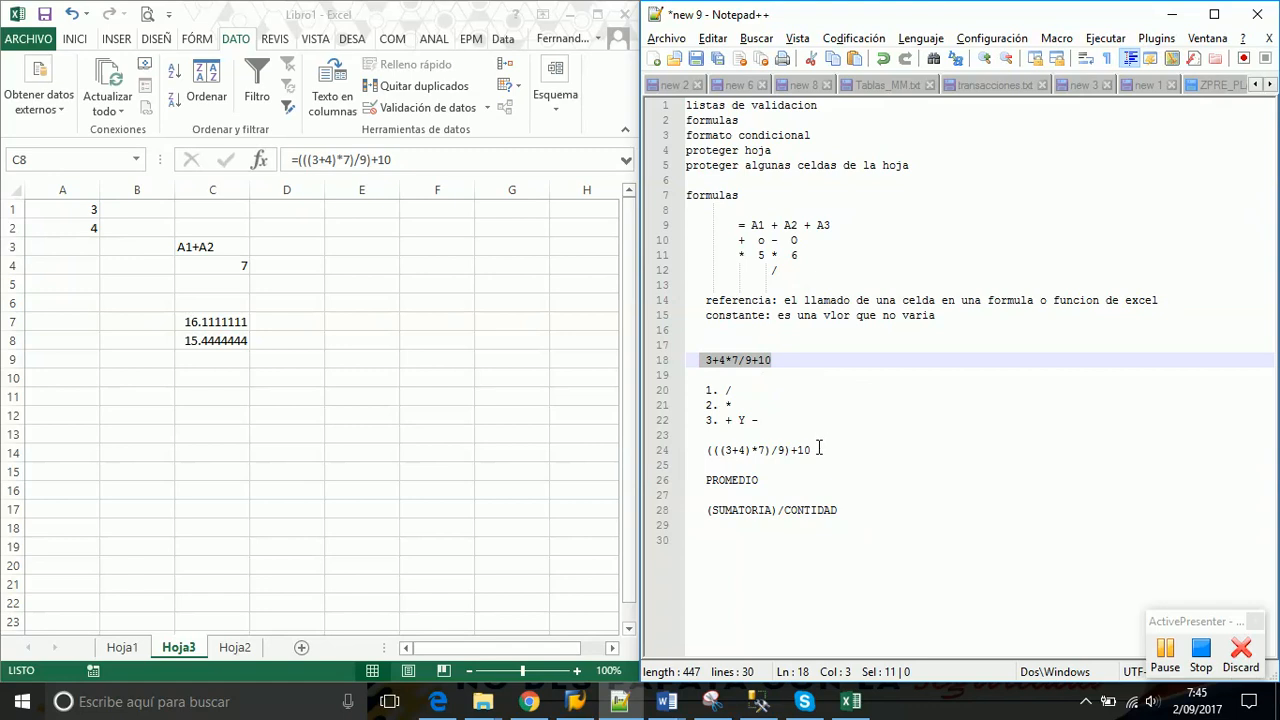
{"action": "left_click_drag", "start_coordinate": [818, 450], "coordinate": [708, 452]}
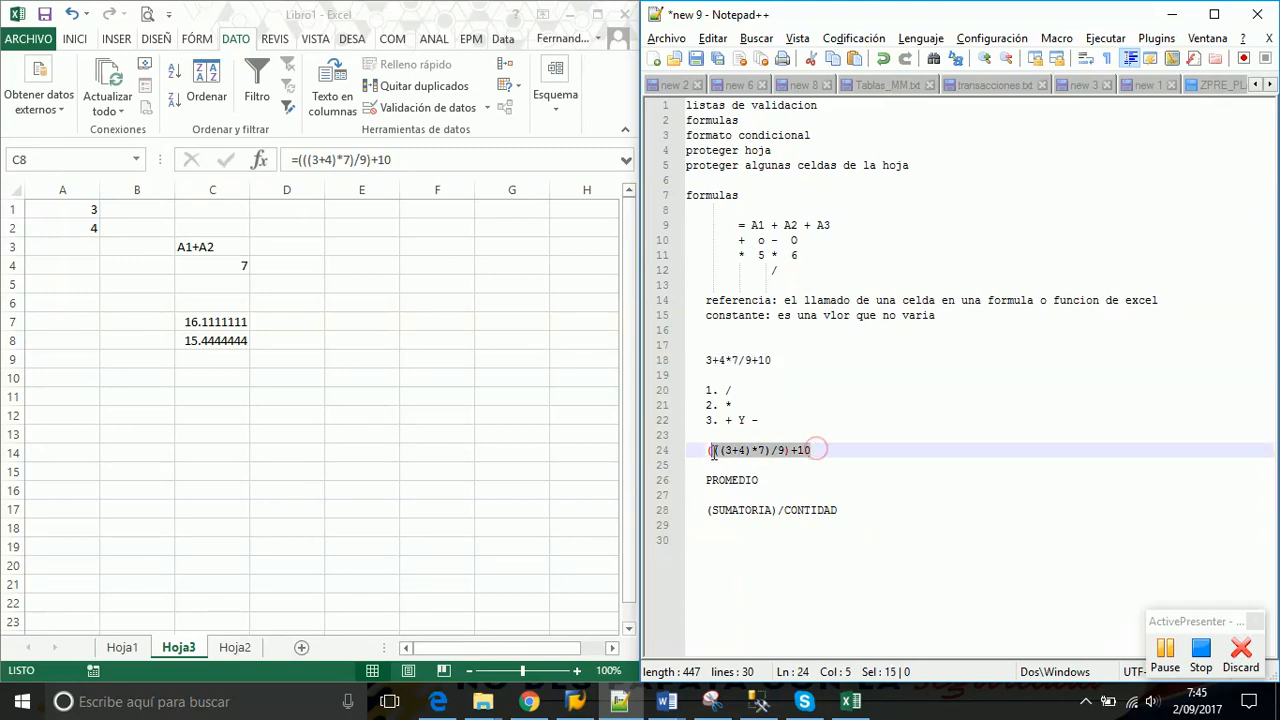
{"action": "left_click", "coordinate": [194, 323]}
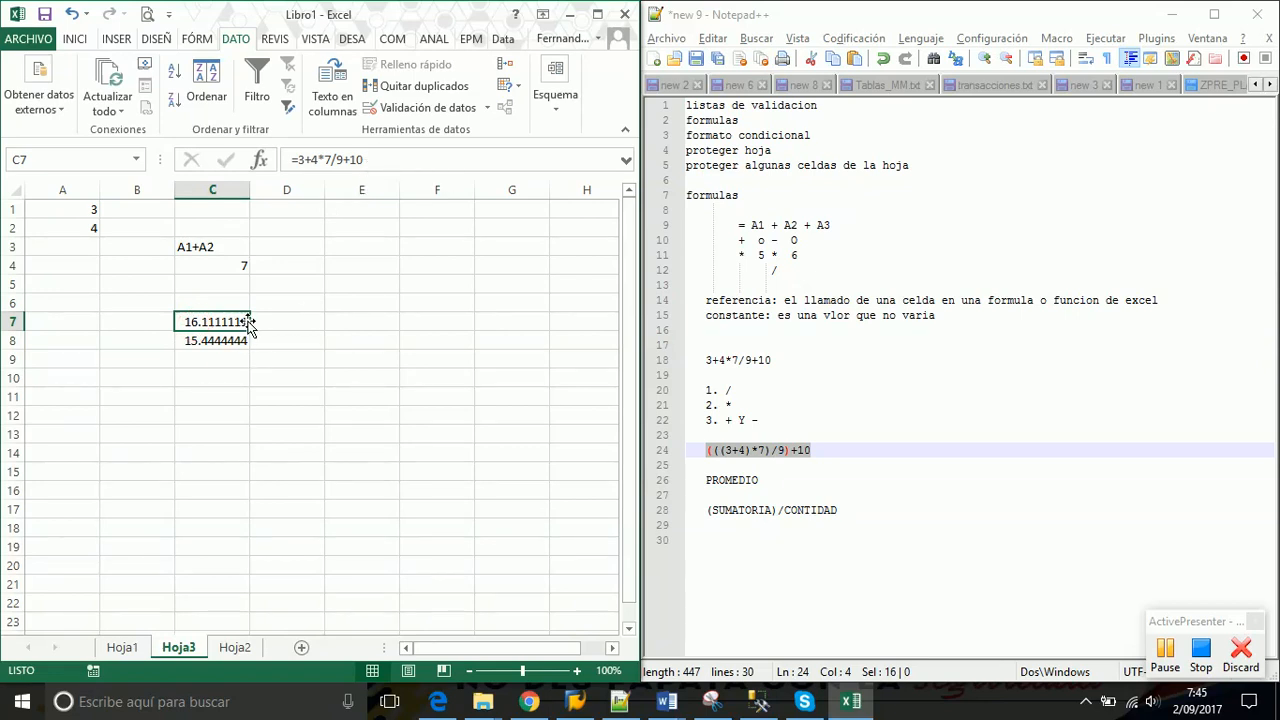
{"action": "left_click", "coordinate": [215, 341]}
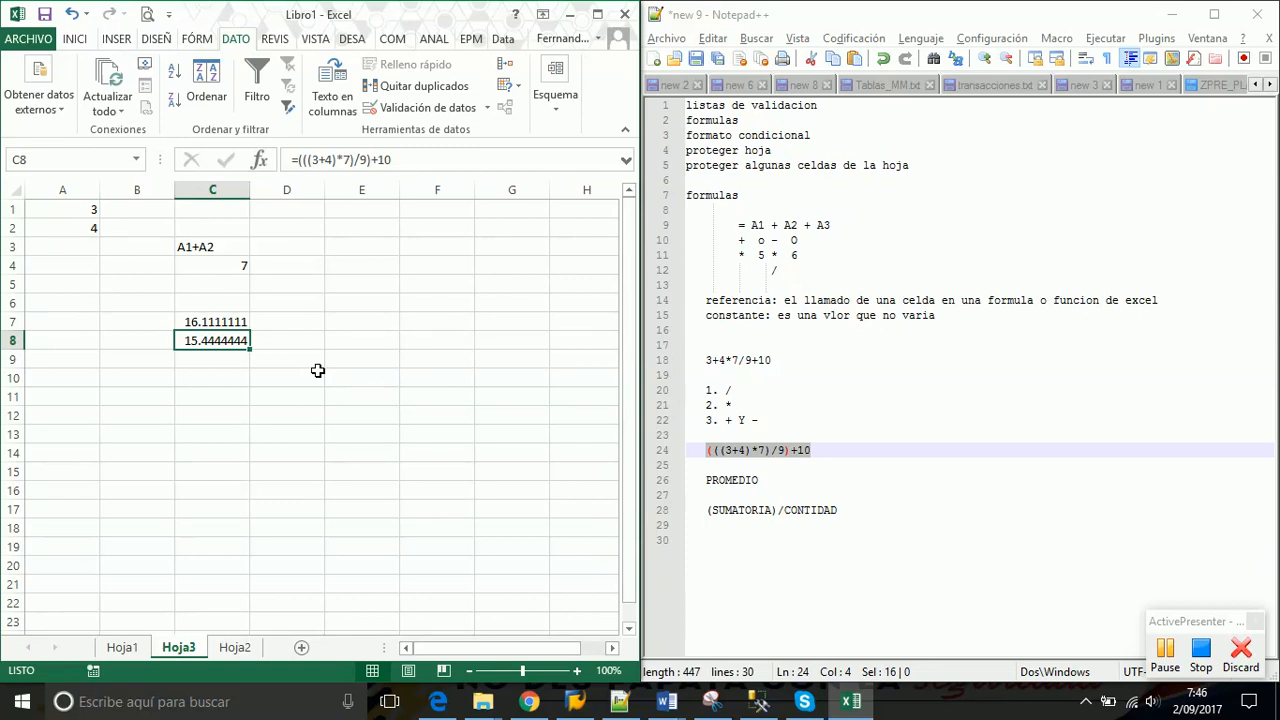
Highlight 3+4*7/9+10, the operator precedence list and (((3+4)*7)/9)+10 in the notes
{"action": "double_click", "coordinate": [772, 358]}
{"action": "triple_click", "coordinate": [772, 358]}
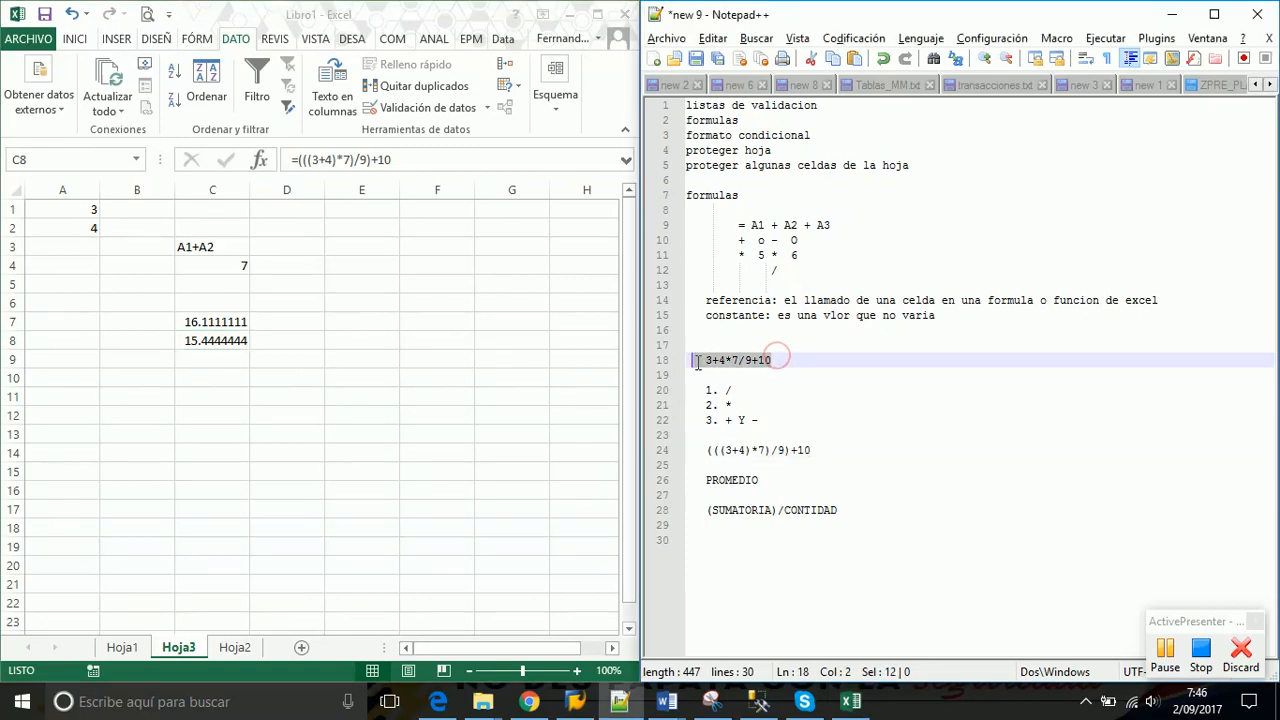
{"action": "left_click", "coordinate": [772, 420]}
{"action": "left_click_drag", "start_coordinate": [772, 420], "coordinate": [698, 390]}
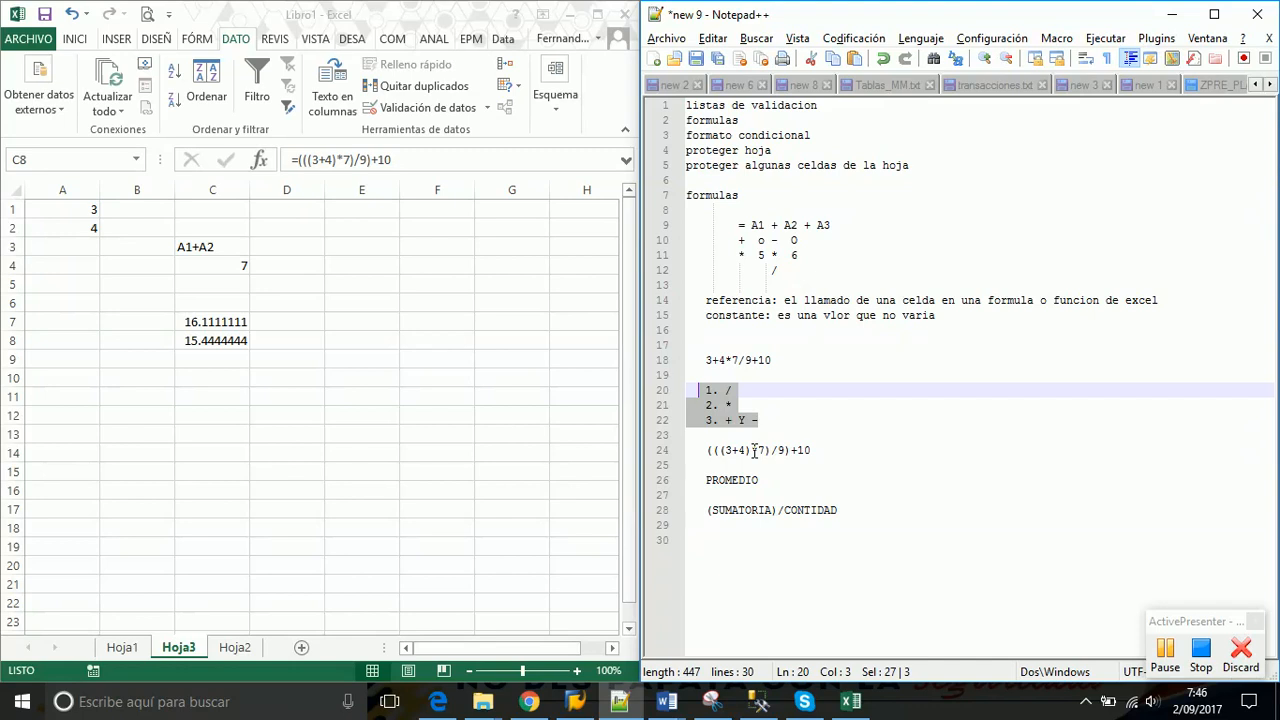
{"action": "left_click", "coordinate": [734, 378]}
{"action": "left_click", "coordinate": [735, 389]}
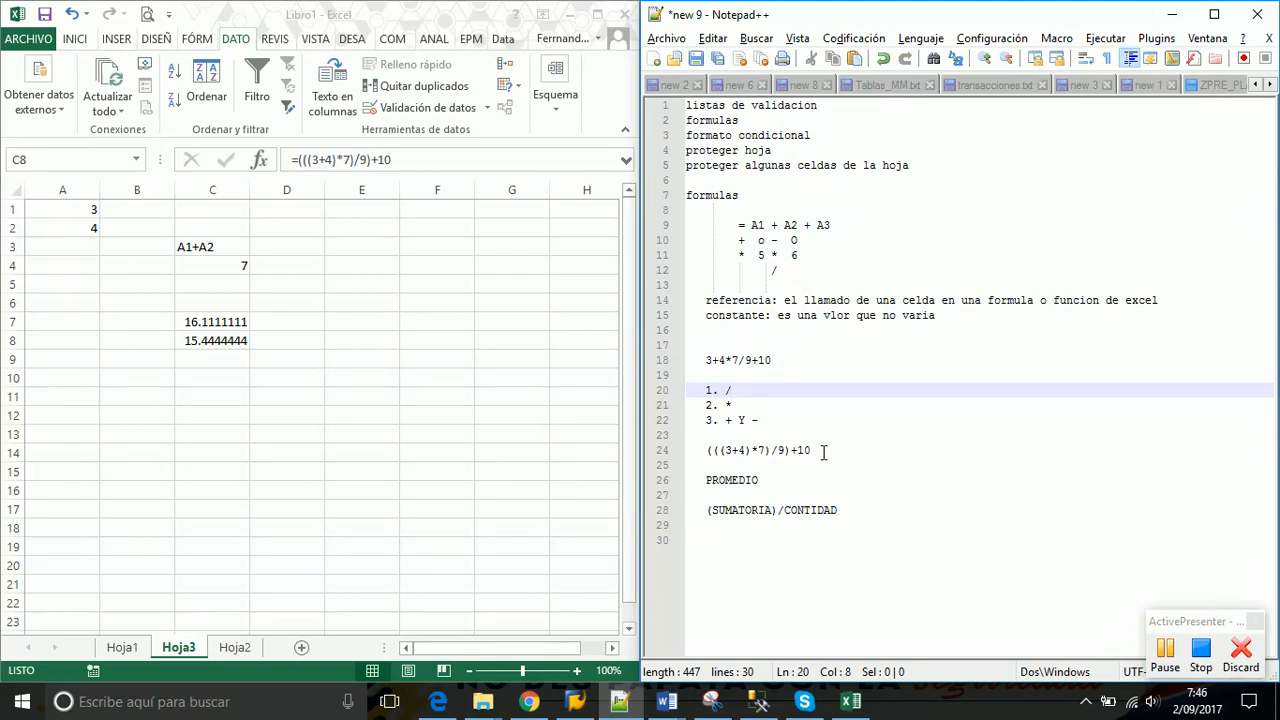
{"action": "left_click_drag", "start_coordinate": [823, 452], "coordinate": [707, 458]}
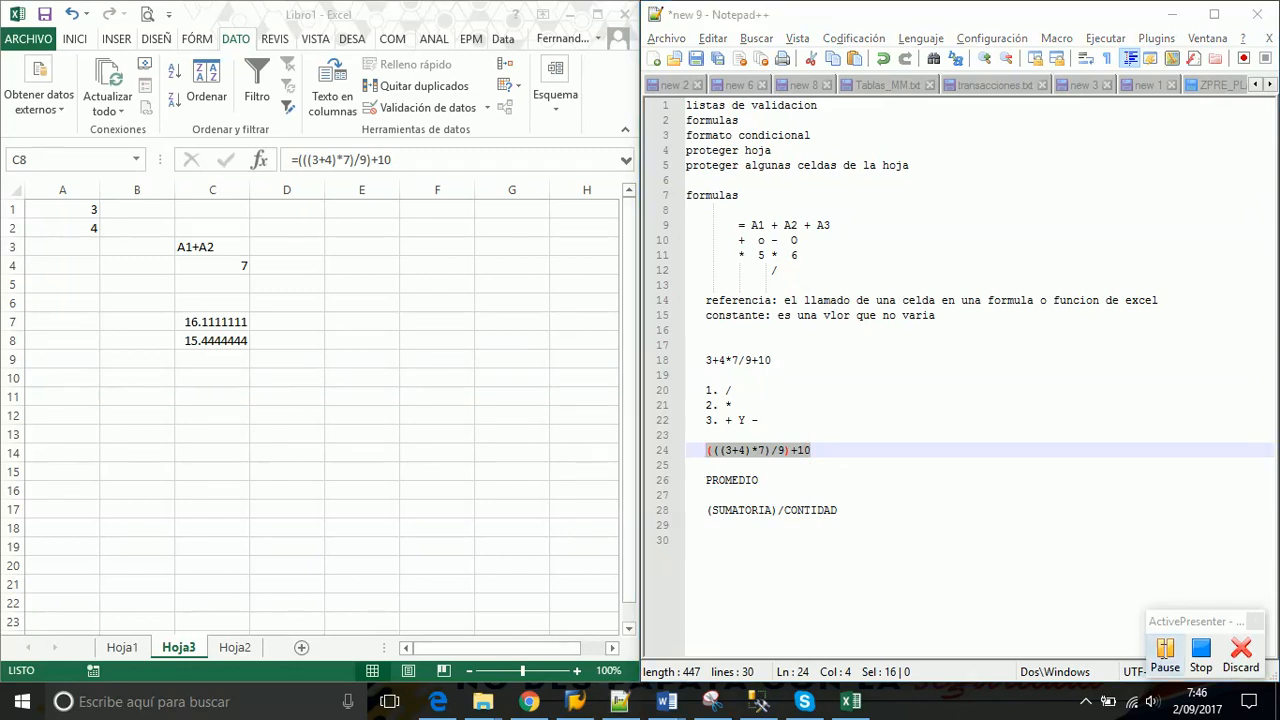
{"action": "left_click", "coordinate": [1165, 648]}
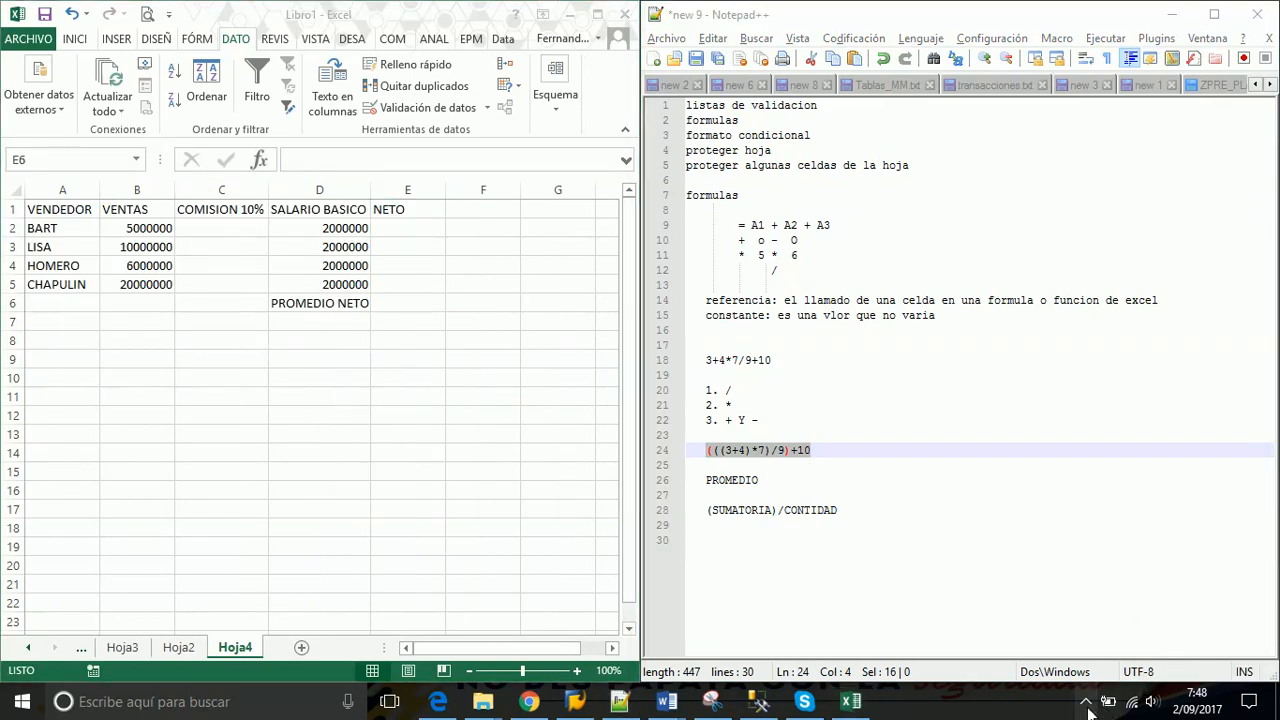
{"action": "left_click", "coordinate": [1087, 704]}
{"action": "mouse_move", "coordinate": [1035, 635]}
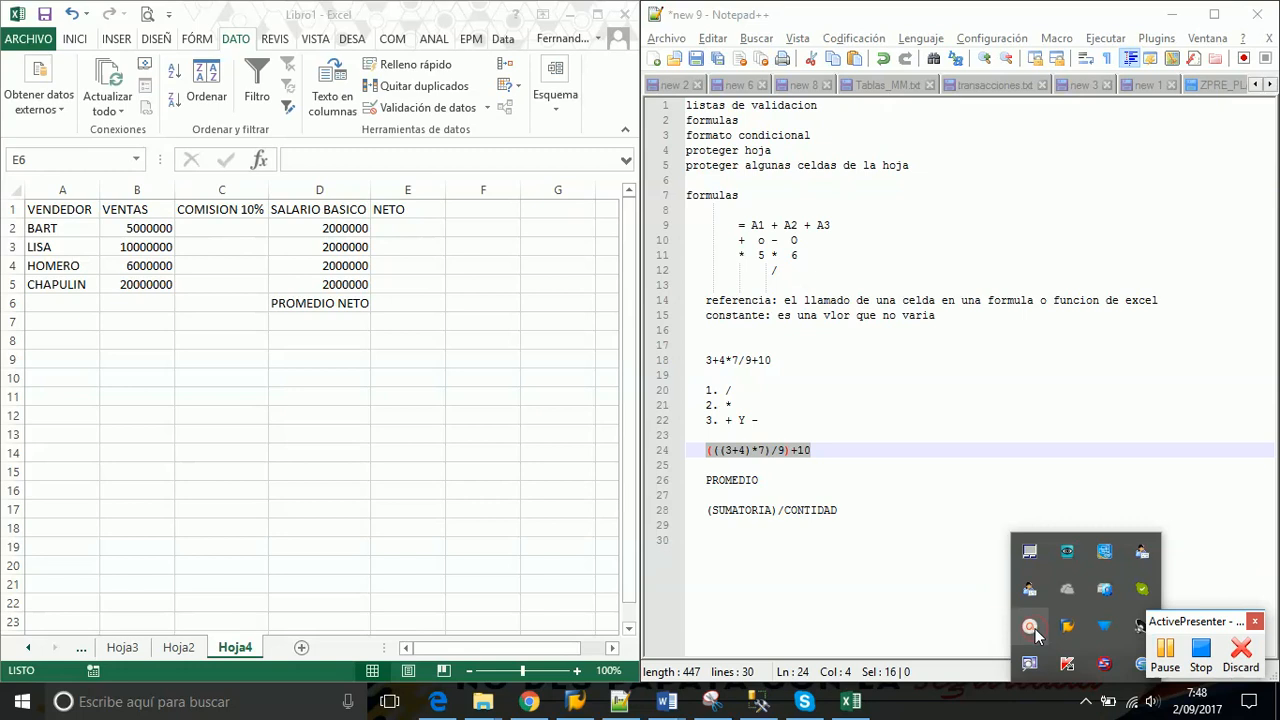
{"action": "left_click", "coordinate": [726, 575]}
{"action": "left_click", "coordinate": [340, 322]}
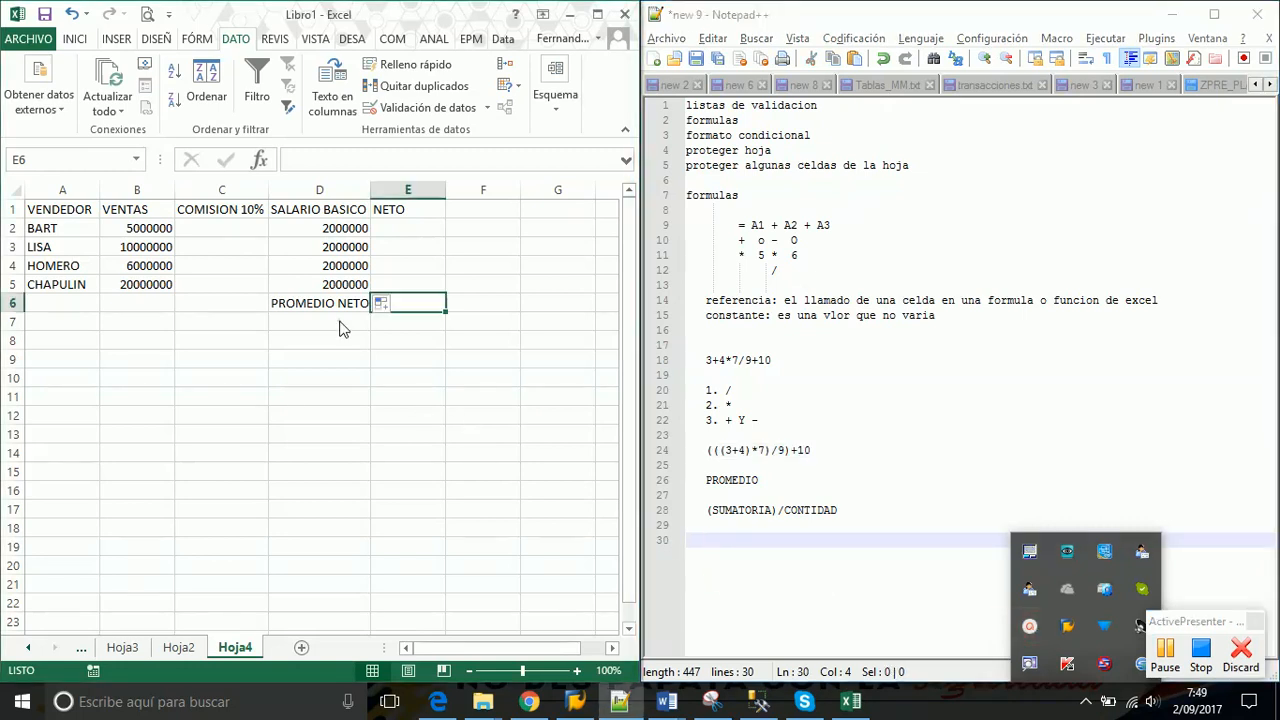
{"action": "left_click", "coordinate": [216, 233]}
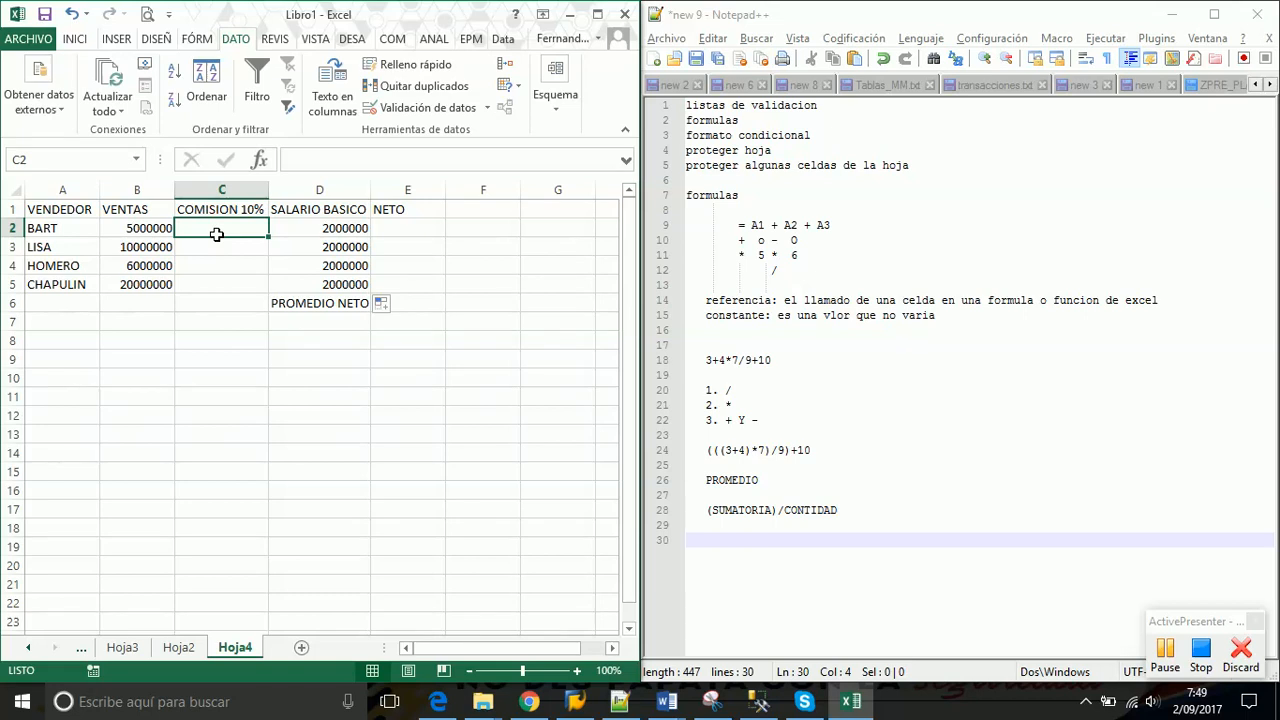
{"action": "left_click", "coordinate": [143, 228]}
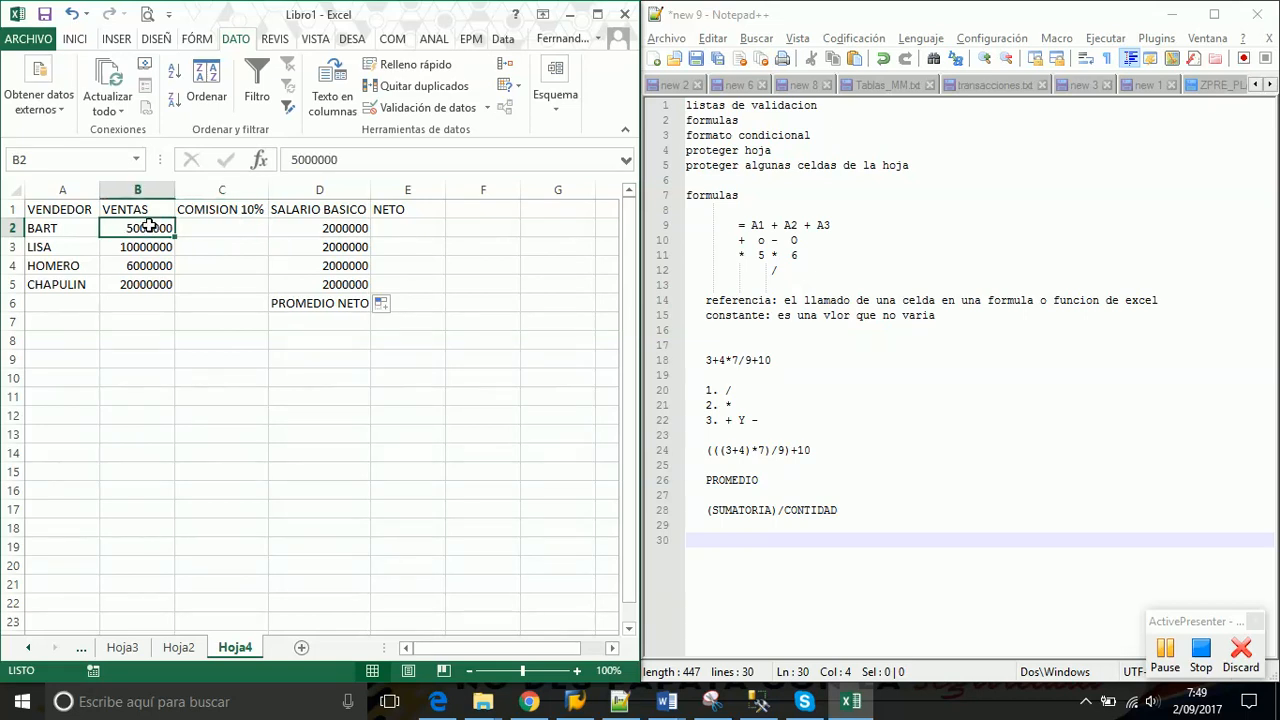
{"action": "left_click_drag", "start_coordinate": [141, 229], "coordinate": [137, 280]}
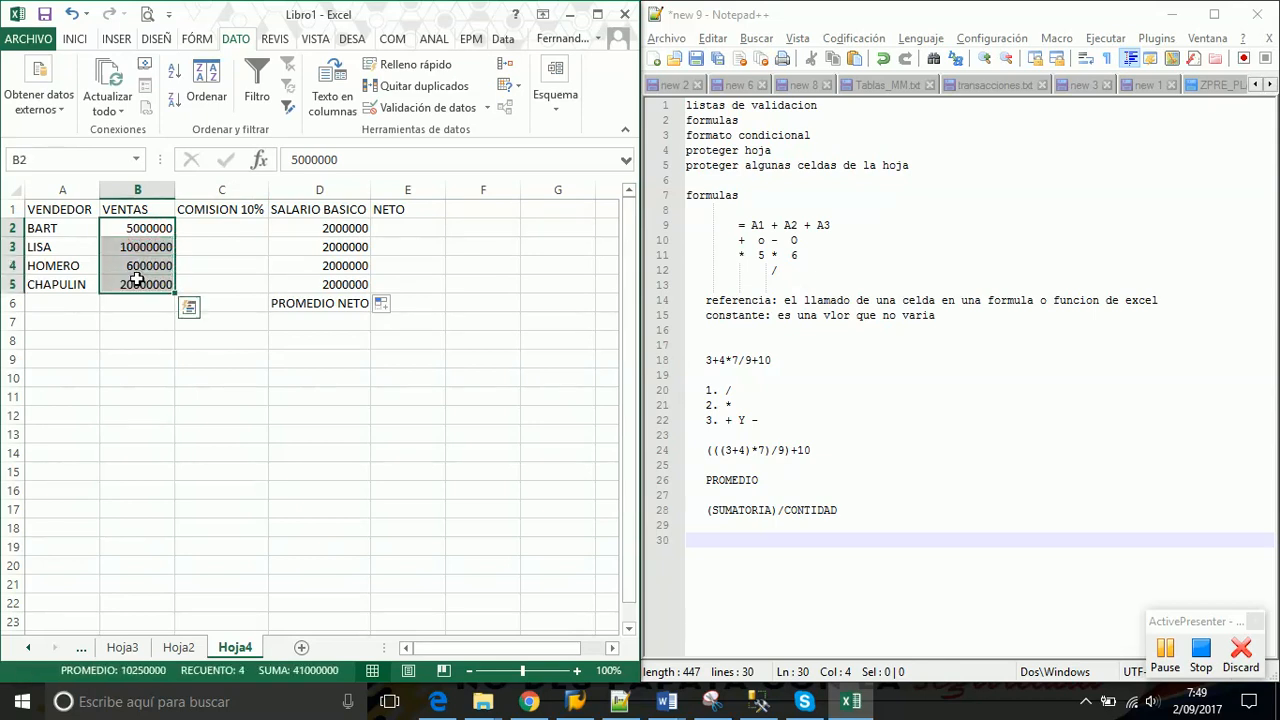
{"action": "left_click", "coordinate": [241, 229]}
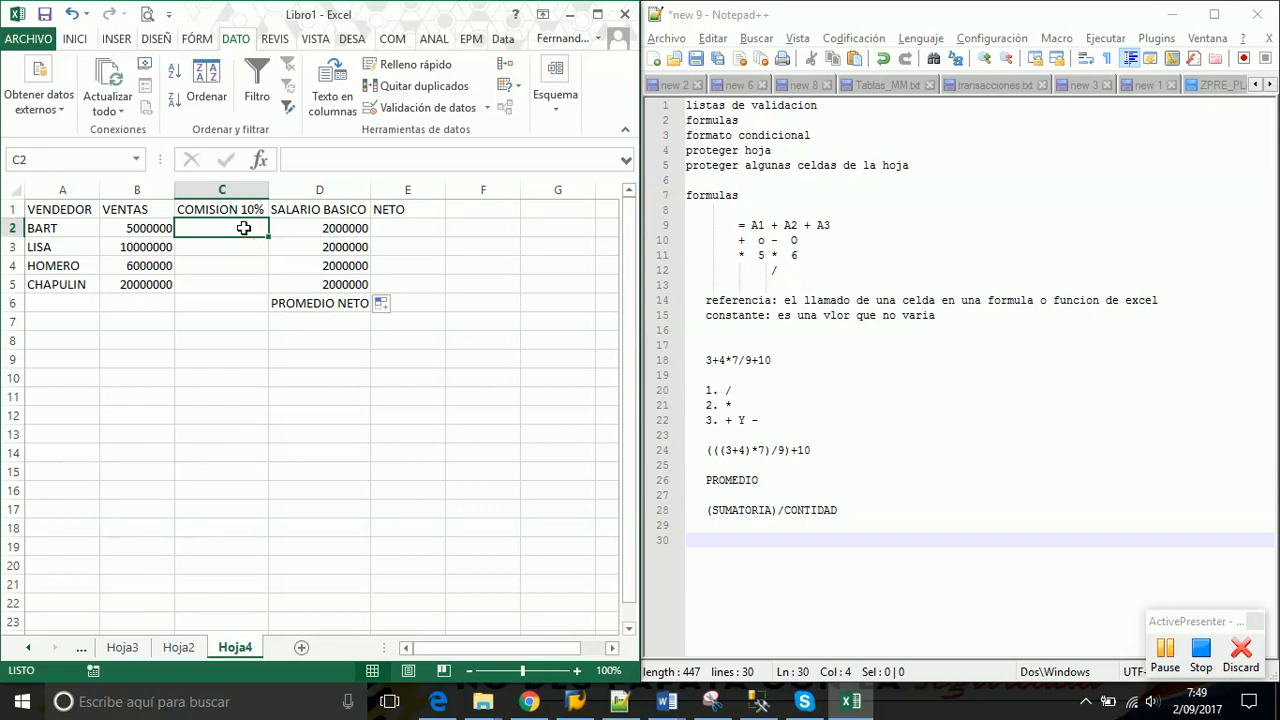
{"action": "left_click", "coordinate": [131, 230]}
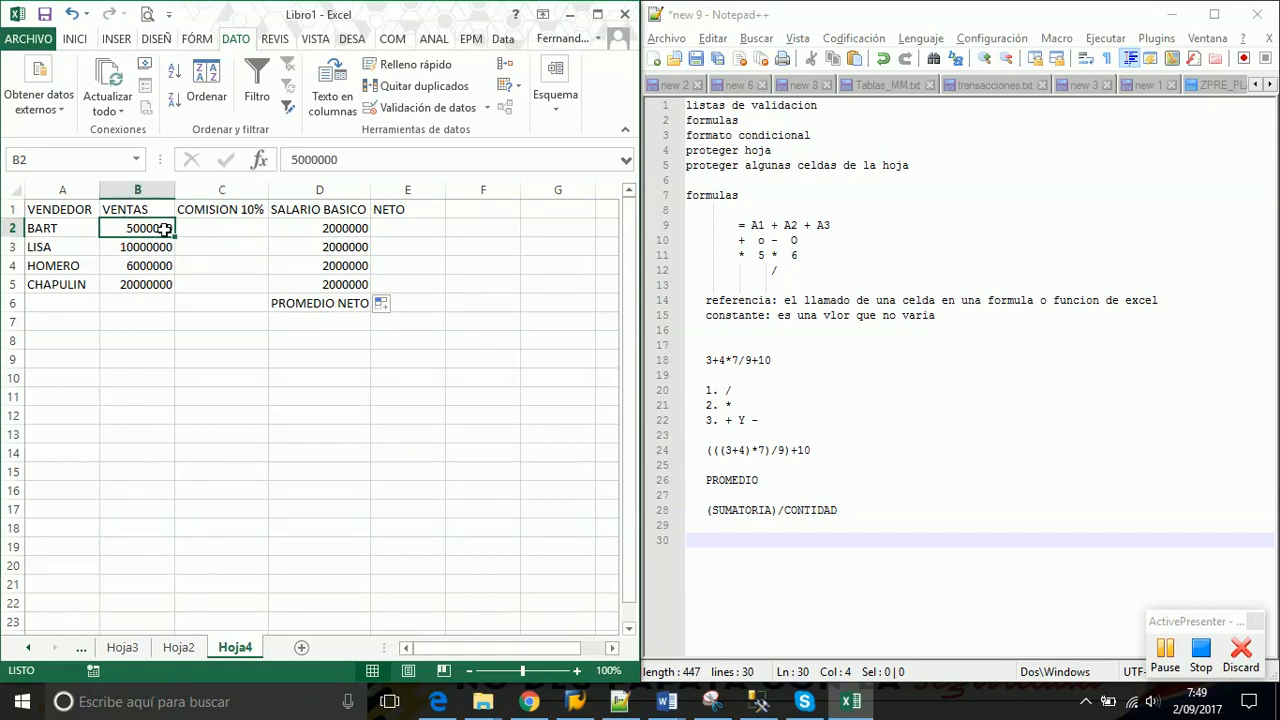
{"action": "left_click_drag", "start_coordinate": [327, 228], "coordinate": [325, 284]}
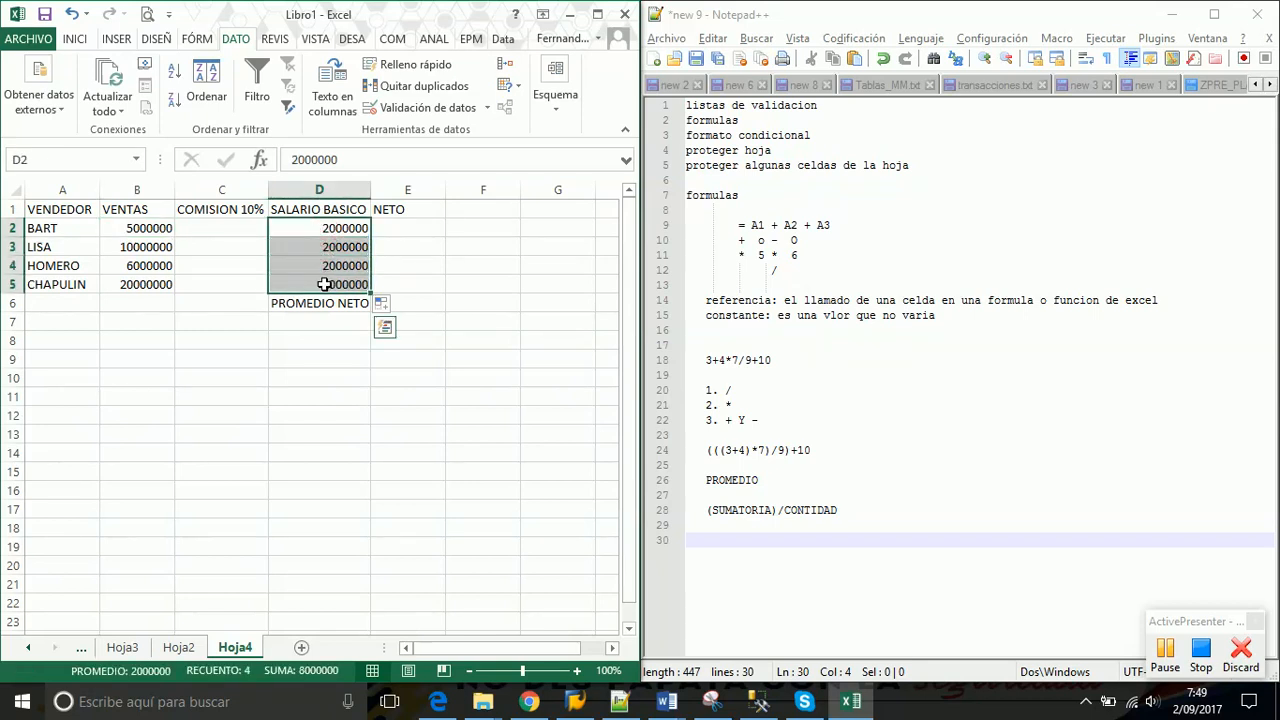
{"action": "left_click", "coordinate": [203, 230]}
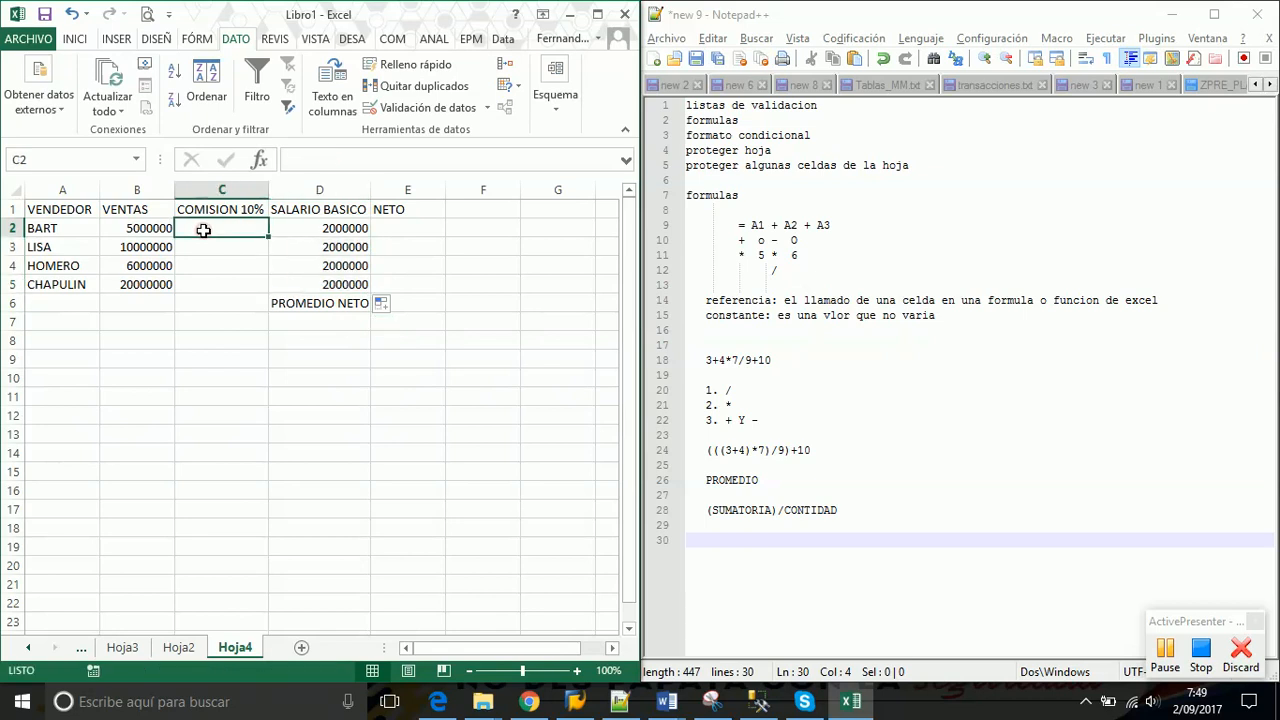
{"action": "left_click", "coordinate": [410, 227]}
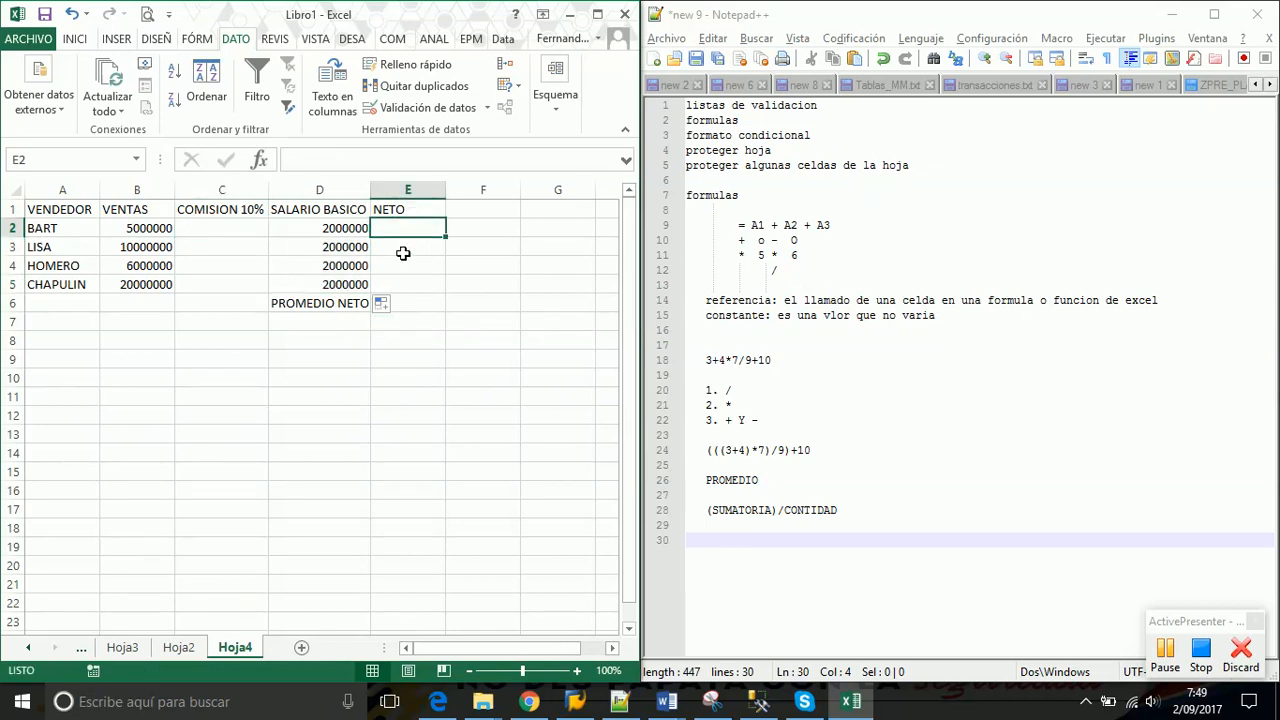
{"action": "left_click", "coordinate": [405, 297]}
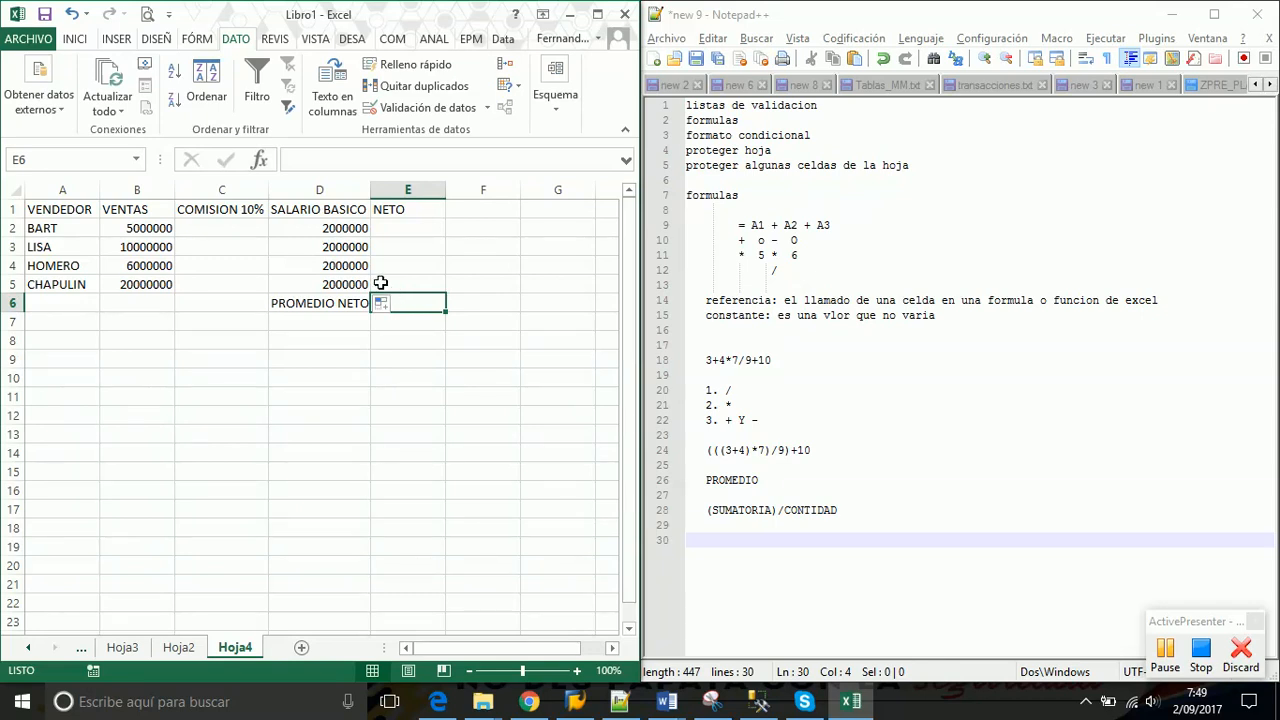
{"action": "left_click", "coordinate": [151, 228]}
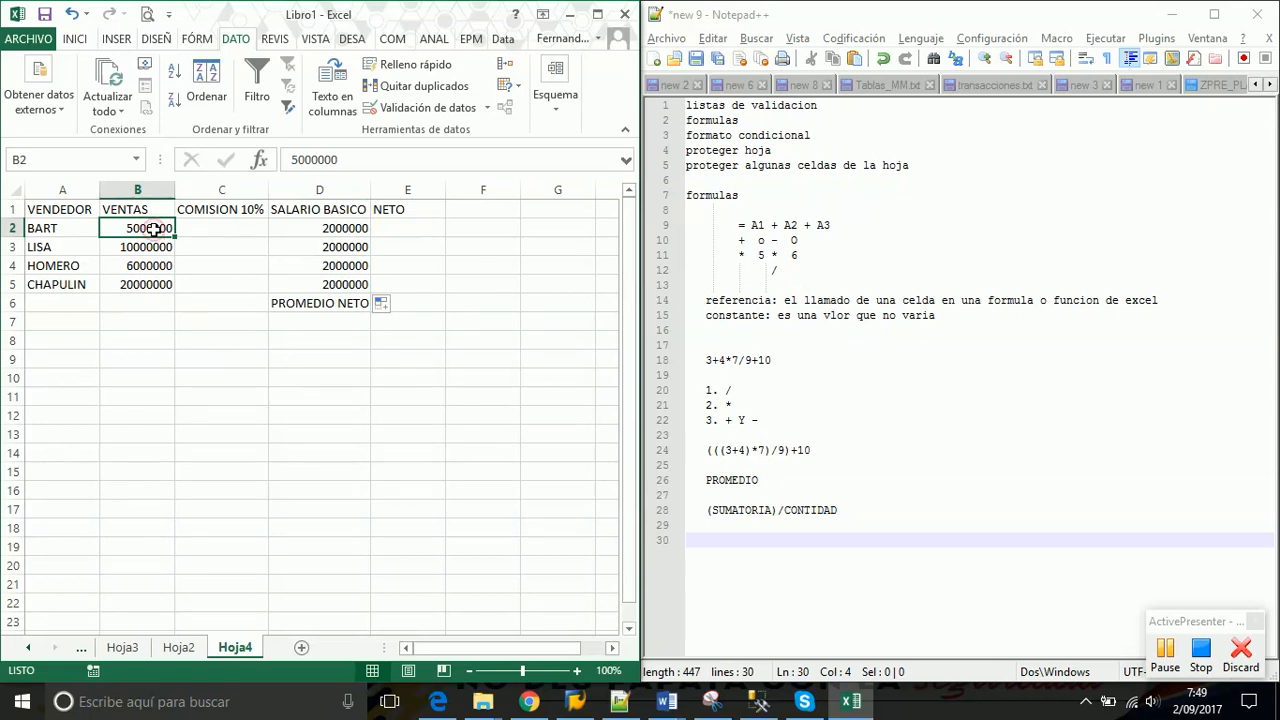
{"action": "left_click_drag", "start_coordinate": [152, 229], "coordinate": [150, 285]}
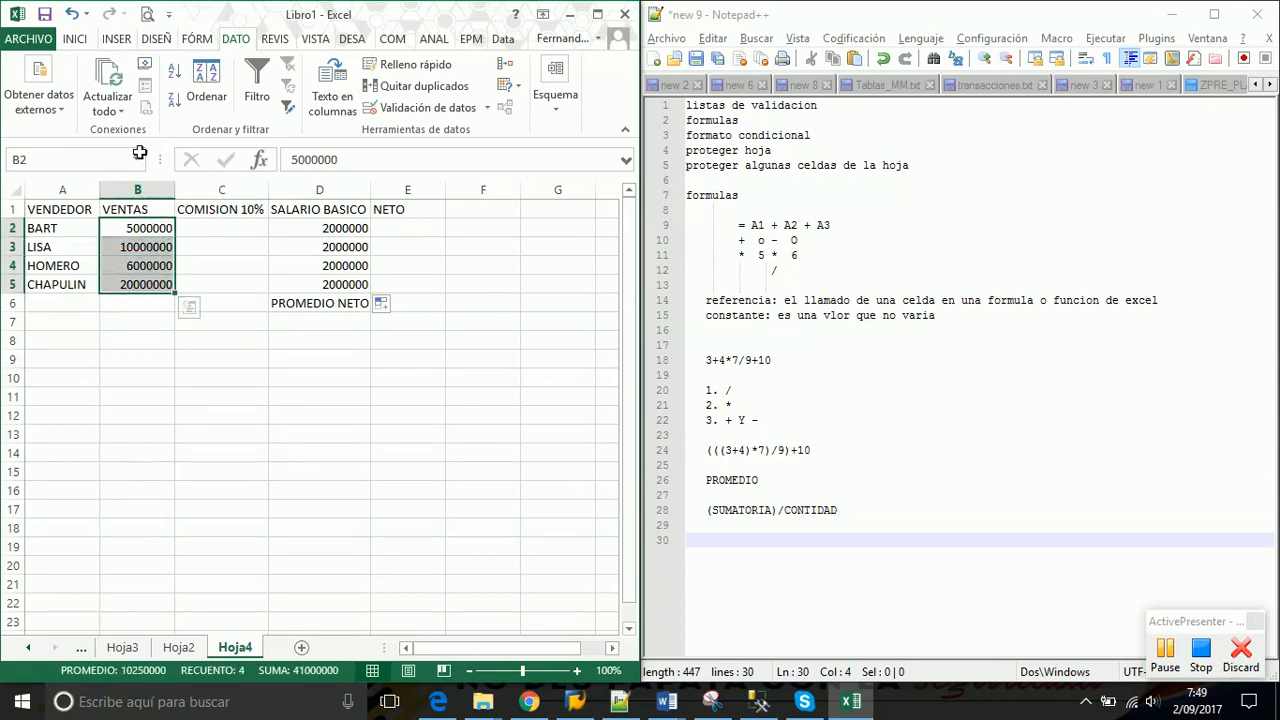
Apply the Colombian peso accounting format to the VENTAS and SALARIO BASICO amounts
{"action": "left_click", "coordinate": [75, 42]}
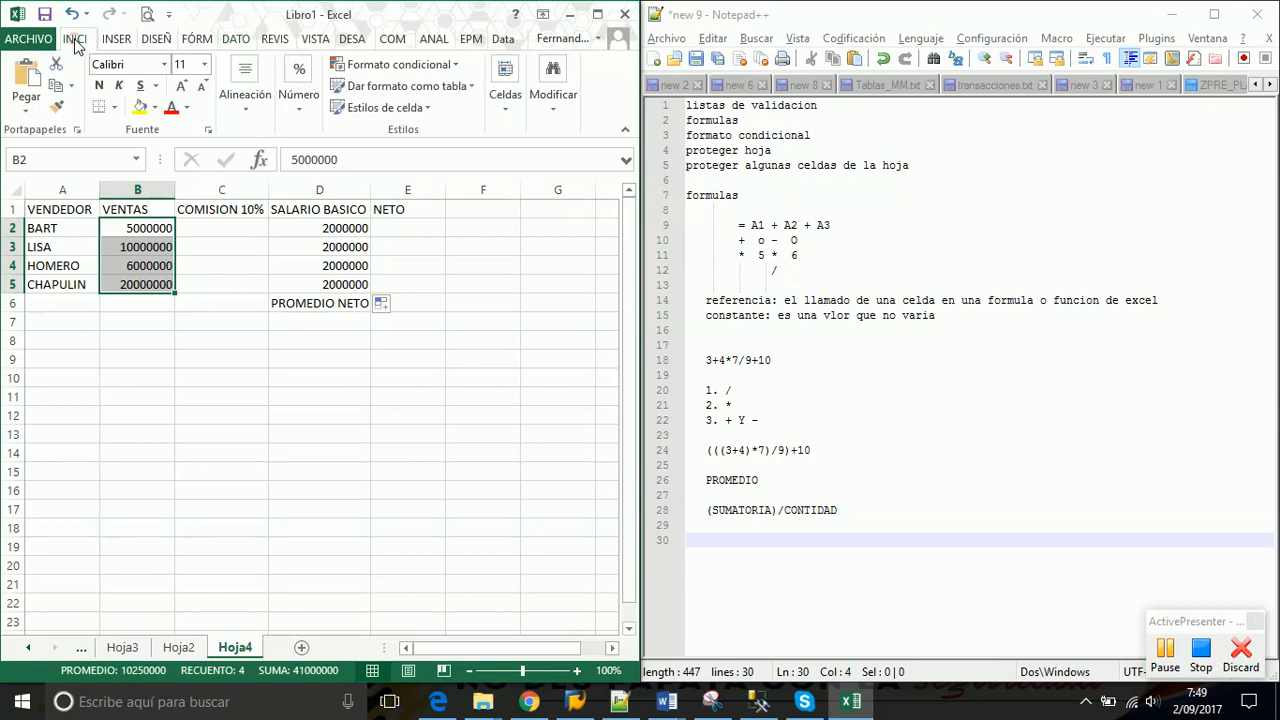
{"action": "left_click", "coordinate": [304, 115]}
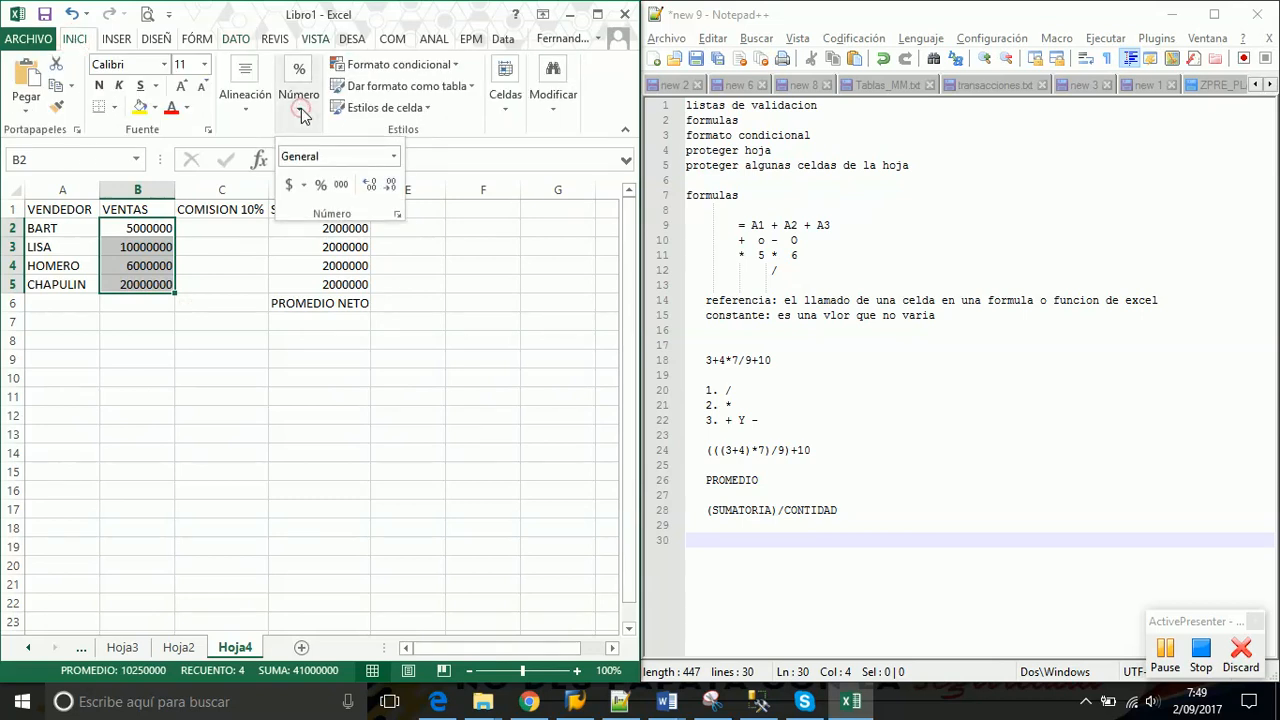
{"action": "left_click", "coordinate": [304, 186]}
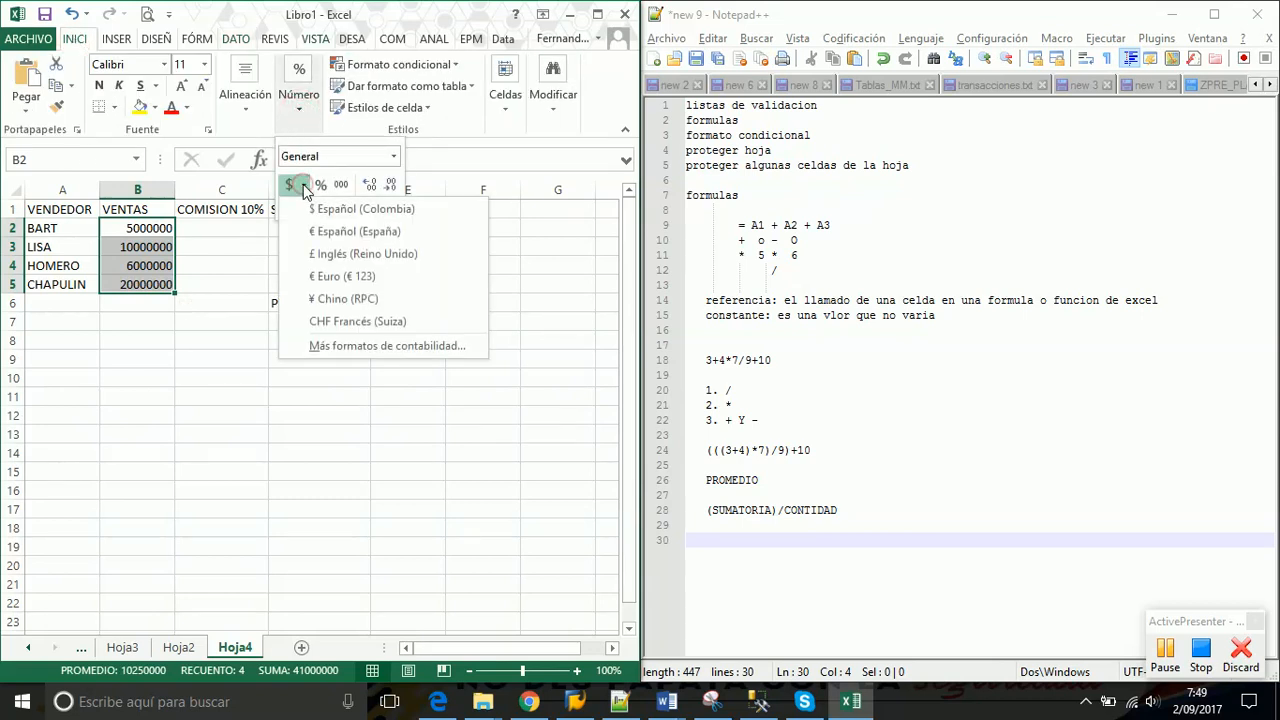
{"action": "left_click", "coordinate": [326, 208]}
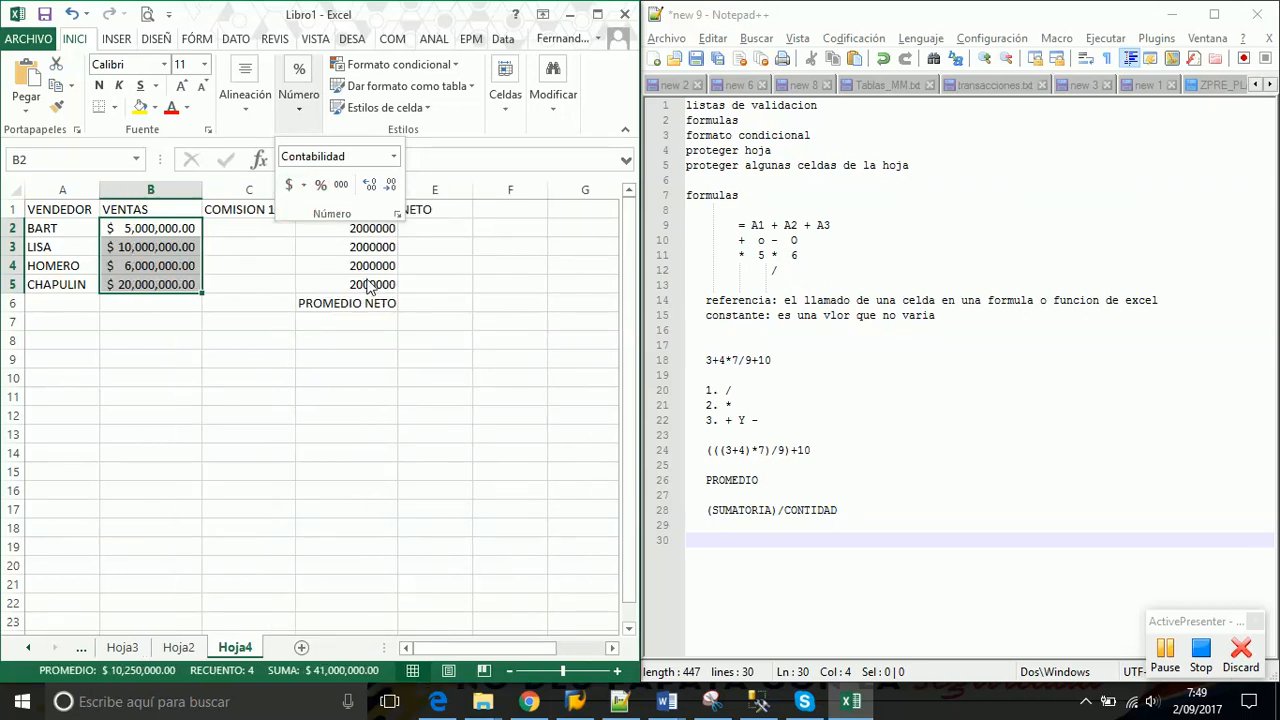
{"action": "left_click", "coordinate": [360, 237]}
{"action": "left_click_drag", "start_coordinate": [355, 229], "coordinate": [353, 284]}
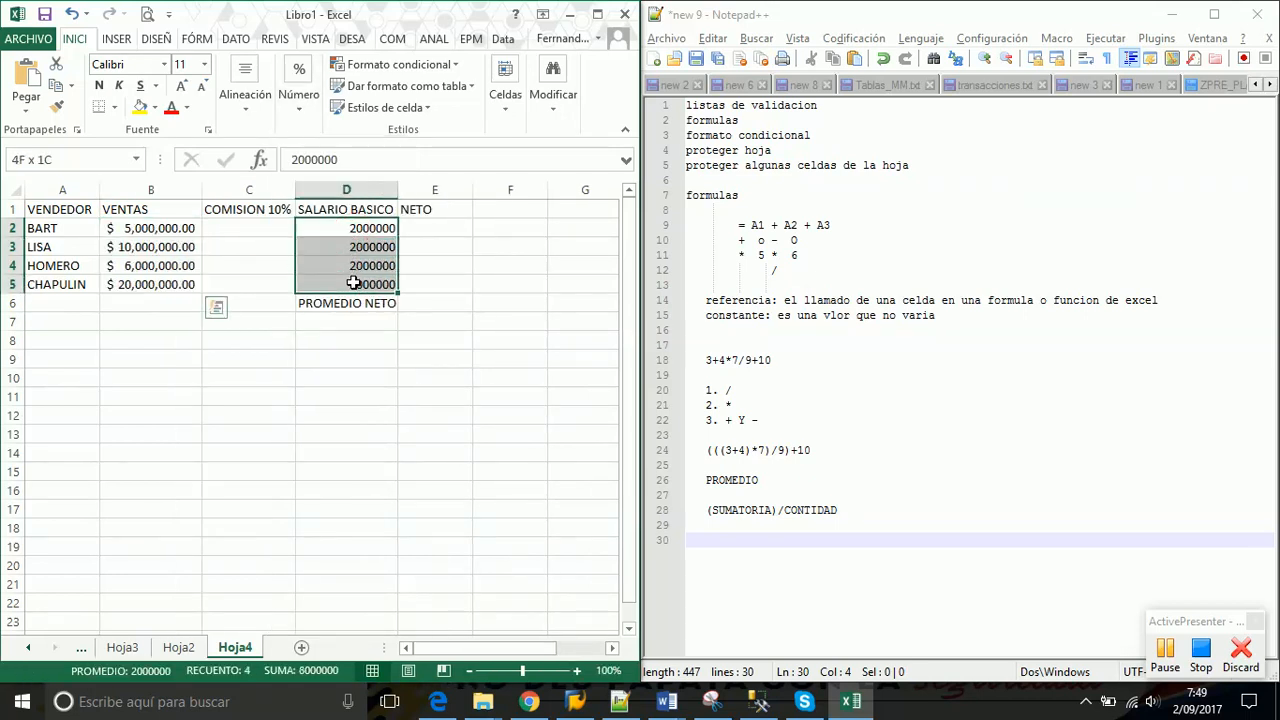
{"action": "left_click", "coordinate": [298, 112]}
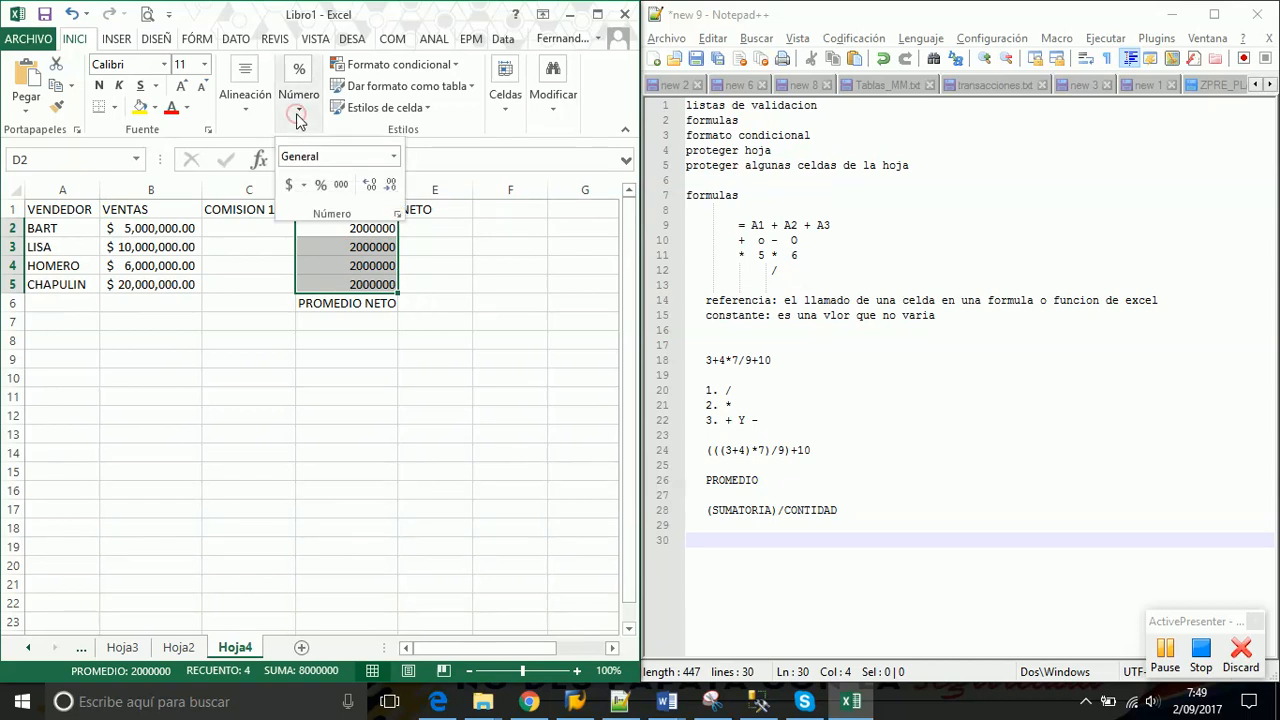
{"action": "left_click", "coordinate": [303, 184]}
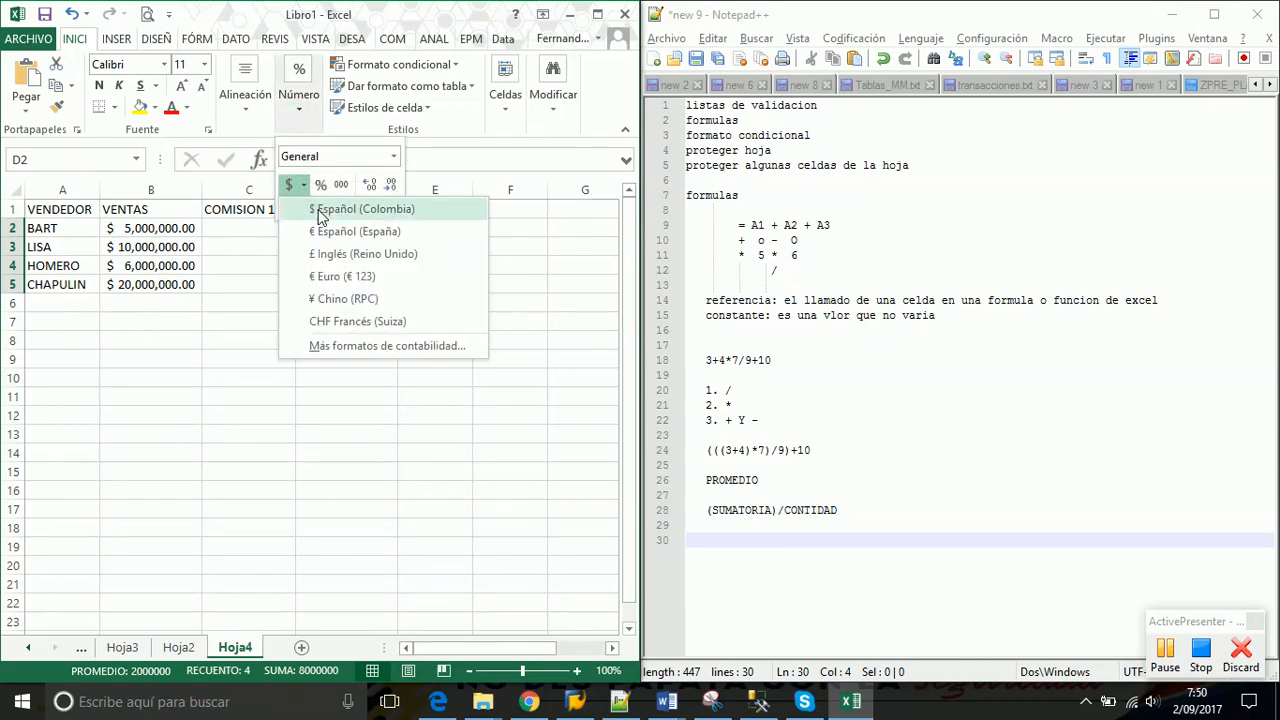
{"action": "left_click", "coordinate": [320, 212]}
{"action": "left_click", "coordinate": [289, 312]}
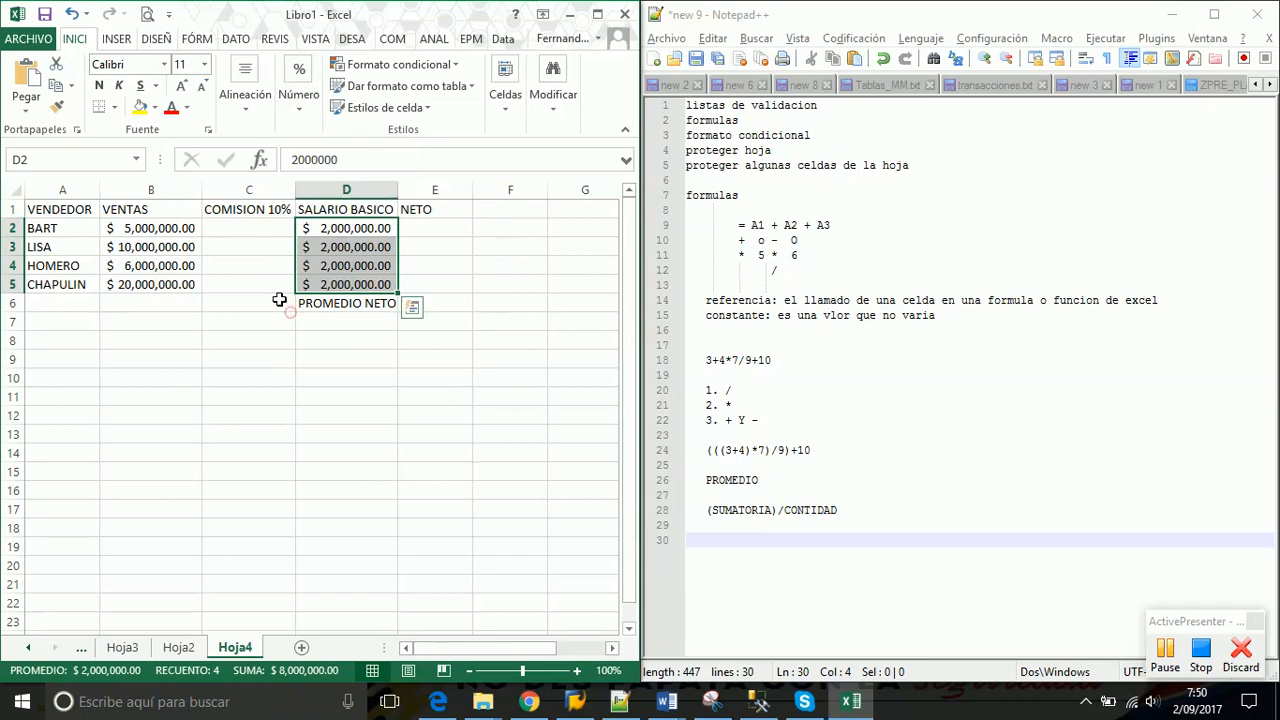
Remove all decimal places from the VENTAS amounts in B2:B5
{"action": "left_click", "coordinate": [177, 227]}
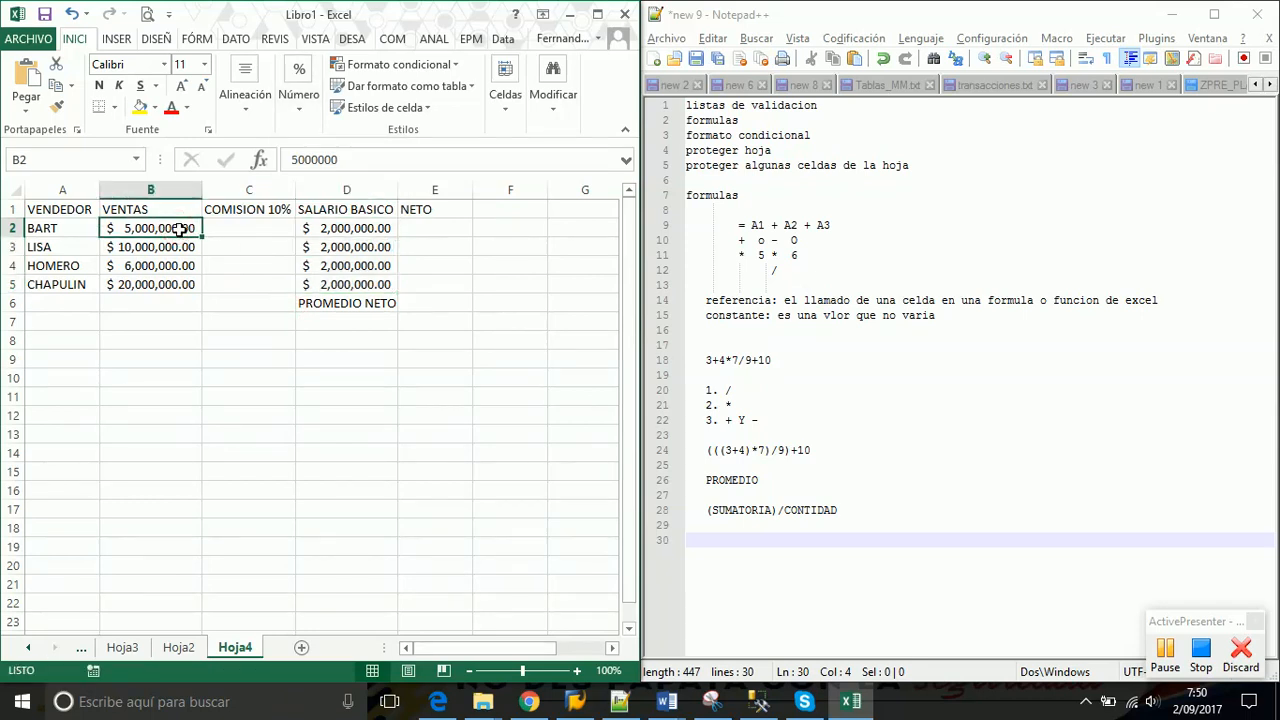
{"action": "left_click_drag", "start_coordinate": [179, 229], "coordinate": [174, 282]}
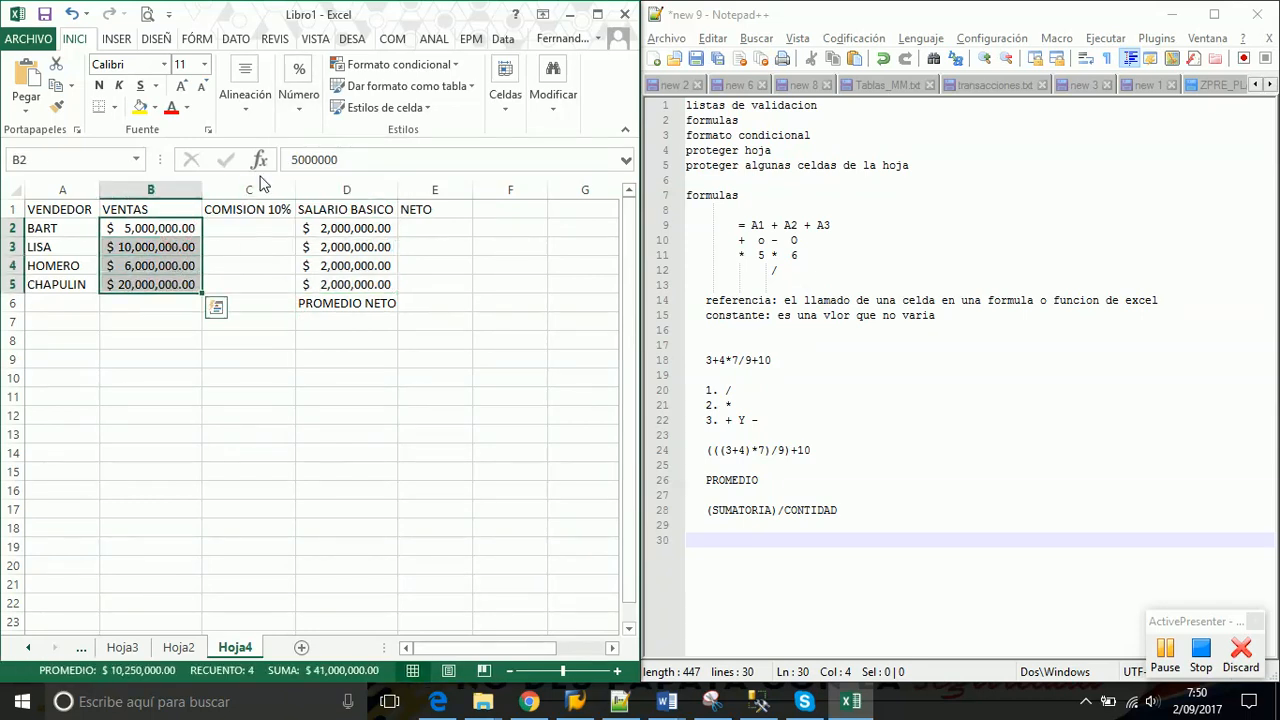
{"action": "left_click", "coordinate": [304, 118]}
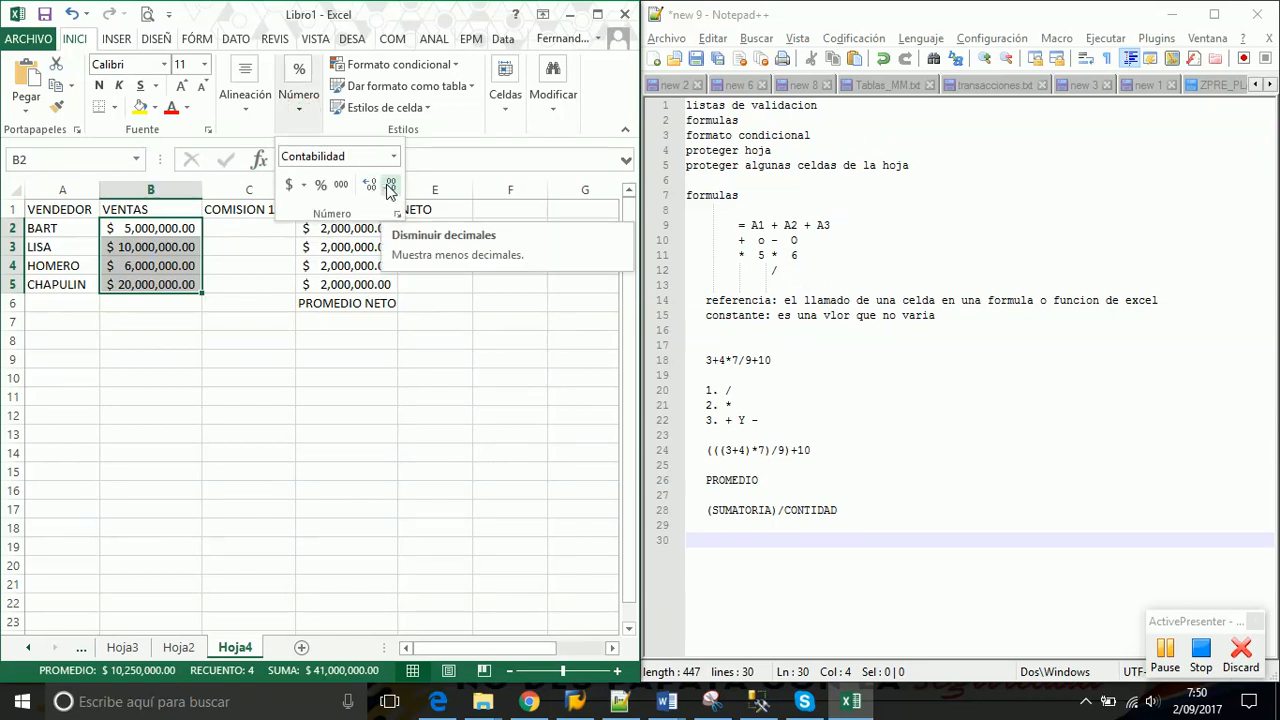
{"action": "left_click", "coordinate": [390, 186]}
{"action": "left_click", "coordinate": [390, 186]}
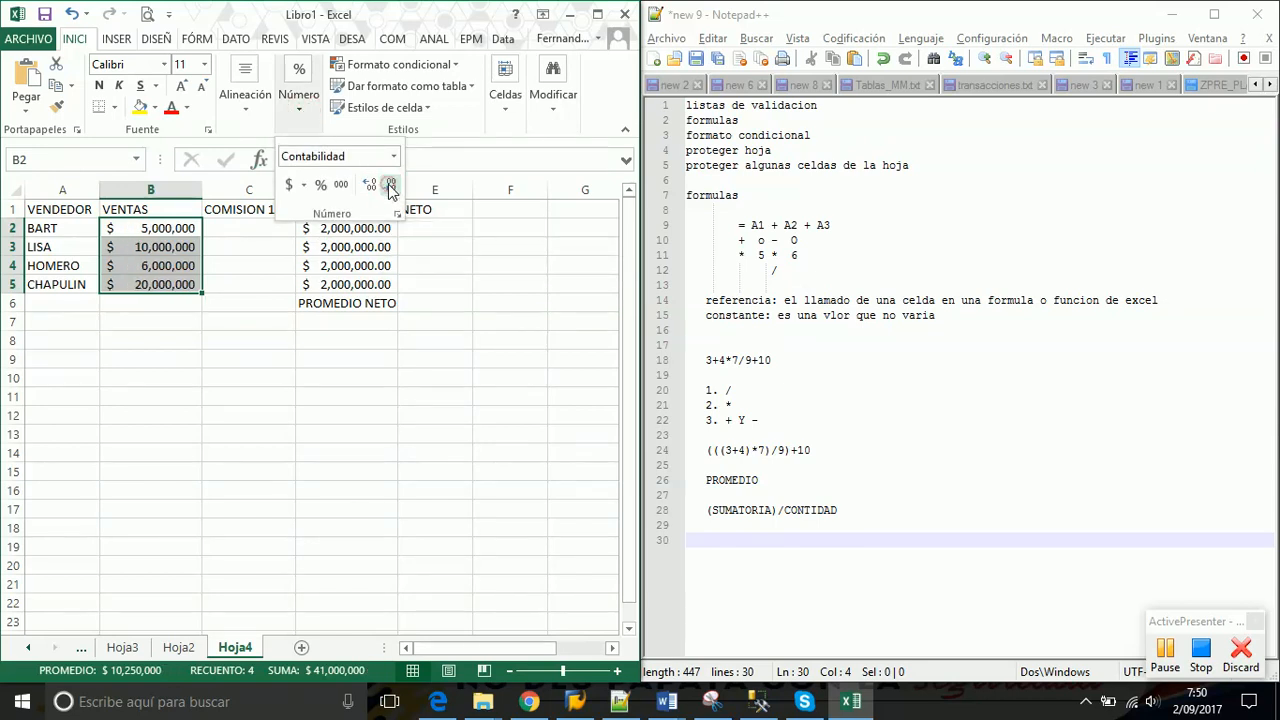
{"action": "left_click", "coordinate": [373, 186]}
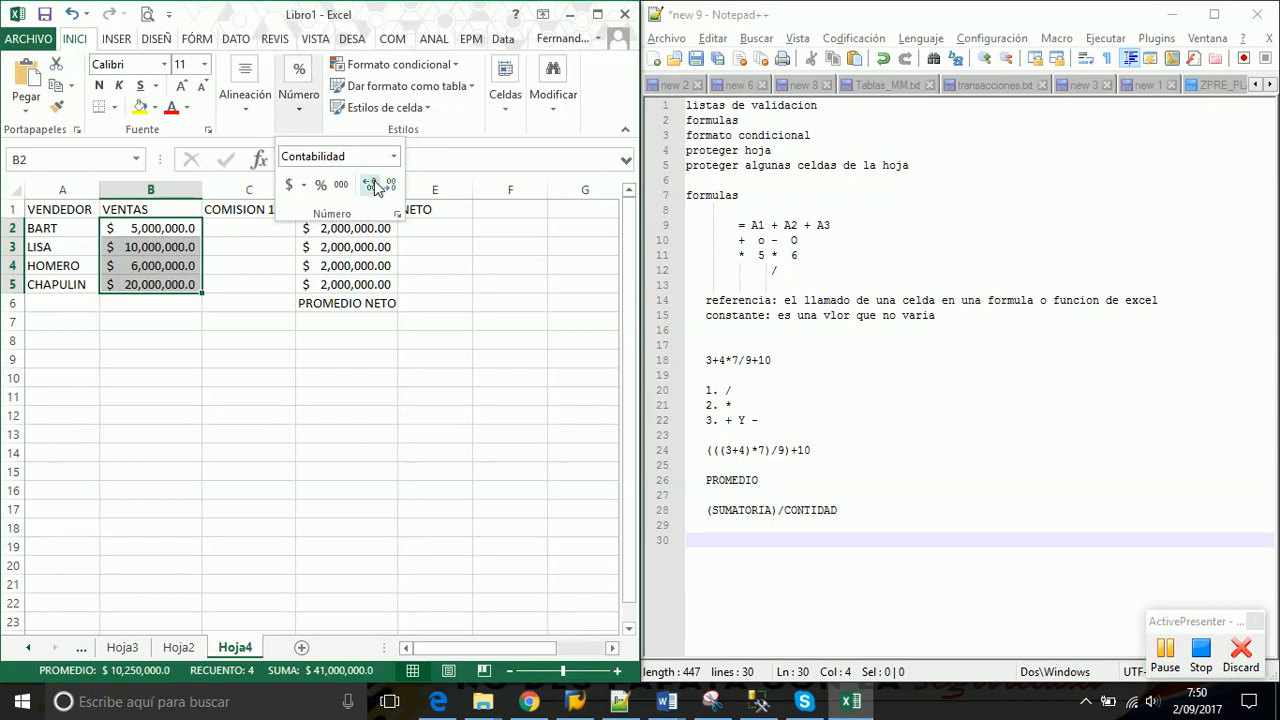
{"action": "left_click", "coordinate": [373, 186]}
{"action": "left_click", "coordinate": [374, 187]}
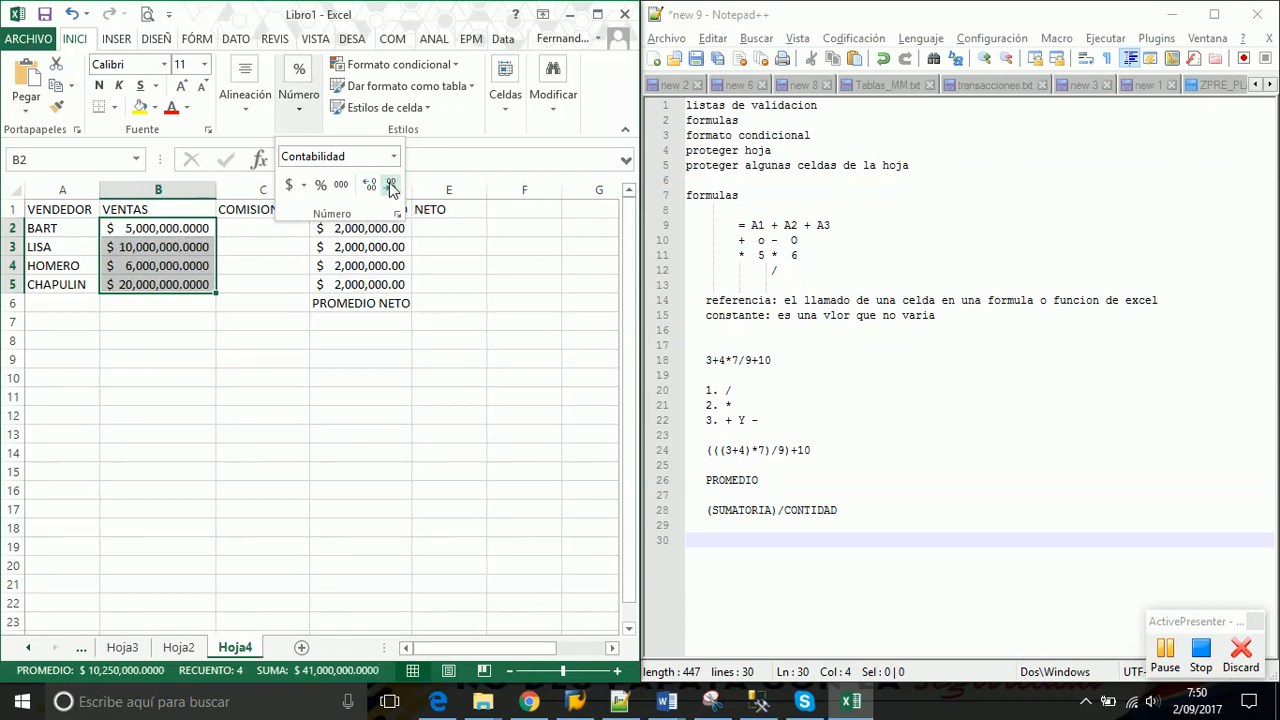
{"action": "left_click", "coordinate": [390, 186]}
{"action": "left_click", "coordinate": [390, 186]}
{"action": "left_click", "coordinate": [390, 186]}
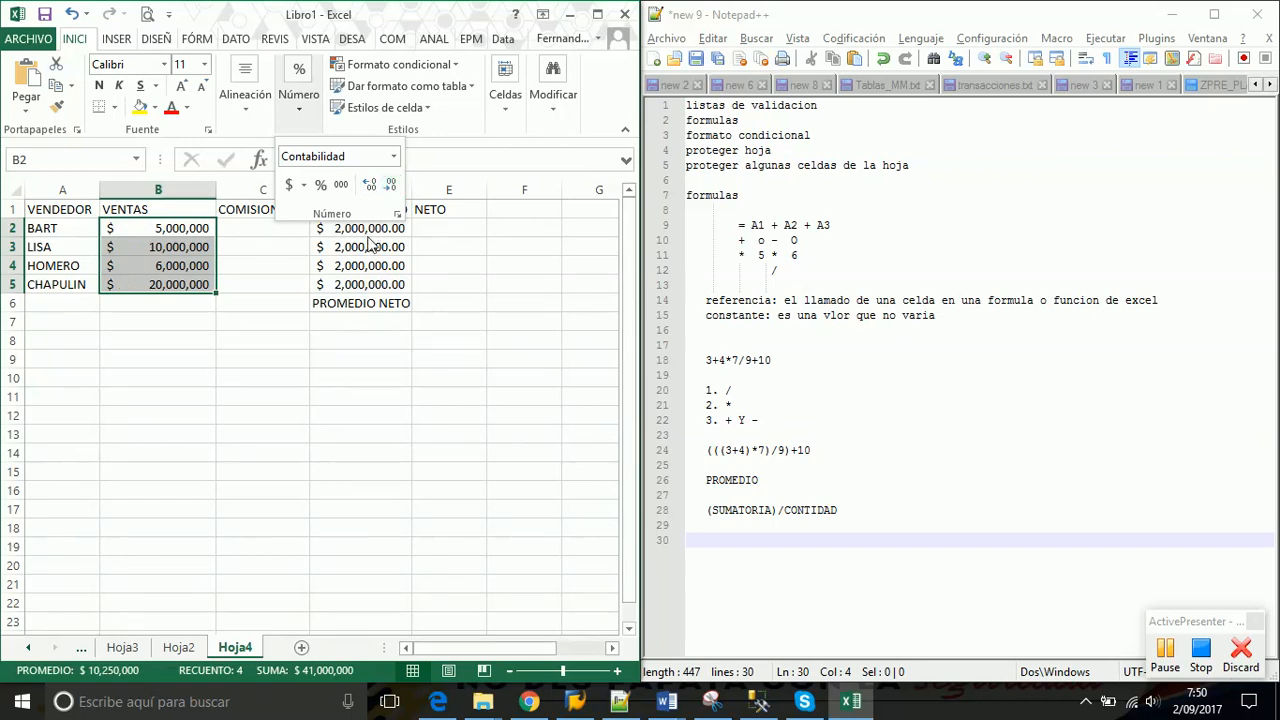
Remove all decimal places from the SALARIO BASICO amounts in D2:D5
{"action": "left_click_drag", "start_coordinate": [368, 228], "coordinate": [364, 284]}
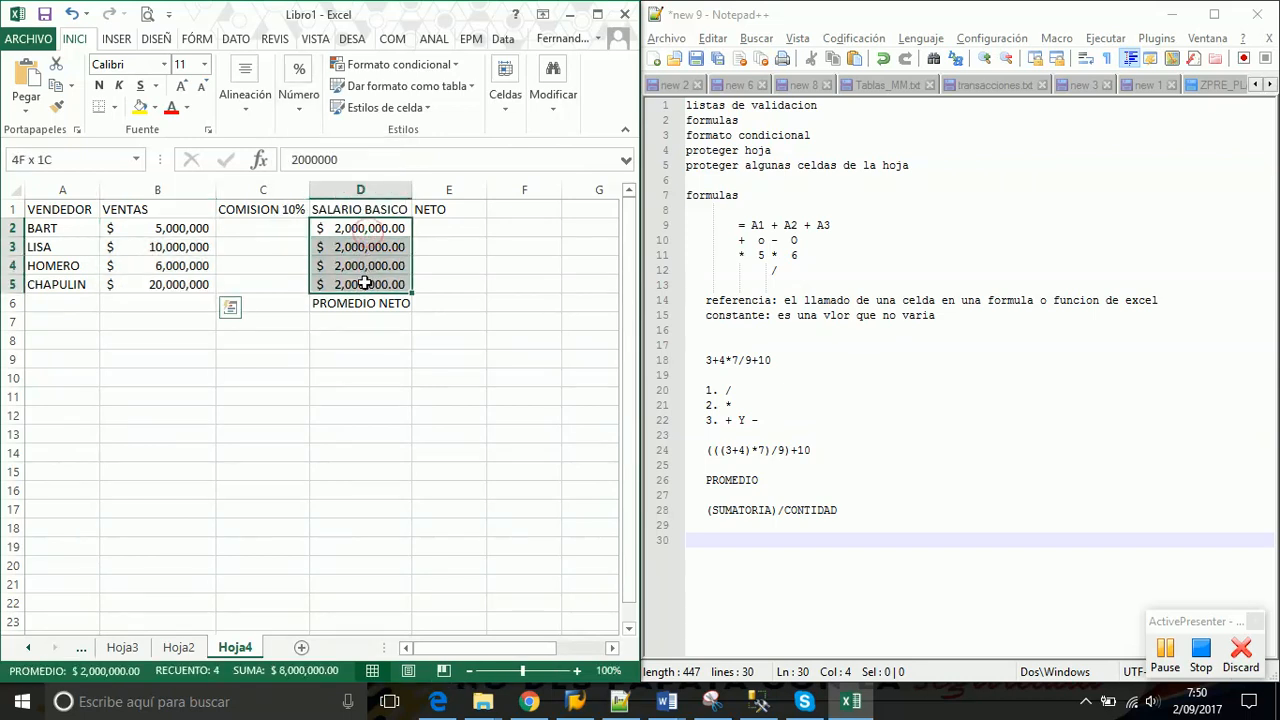
{"action": "left_click", "coordinate": [300, 105]}
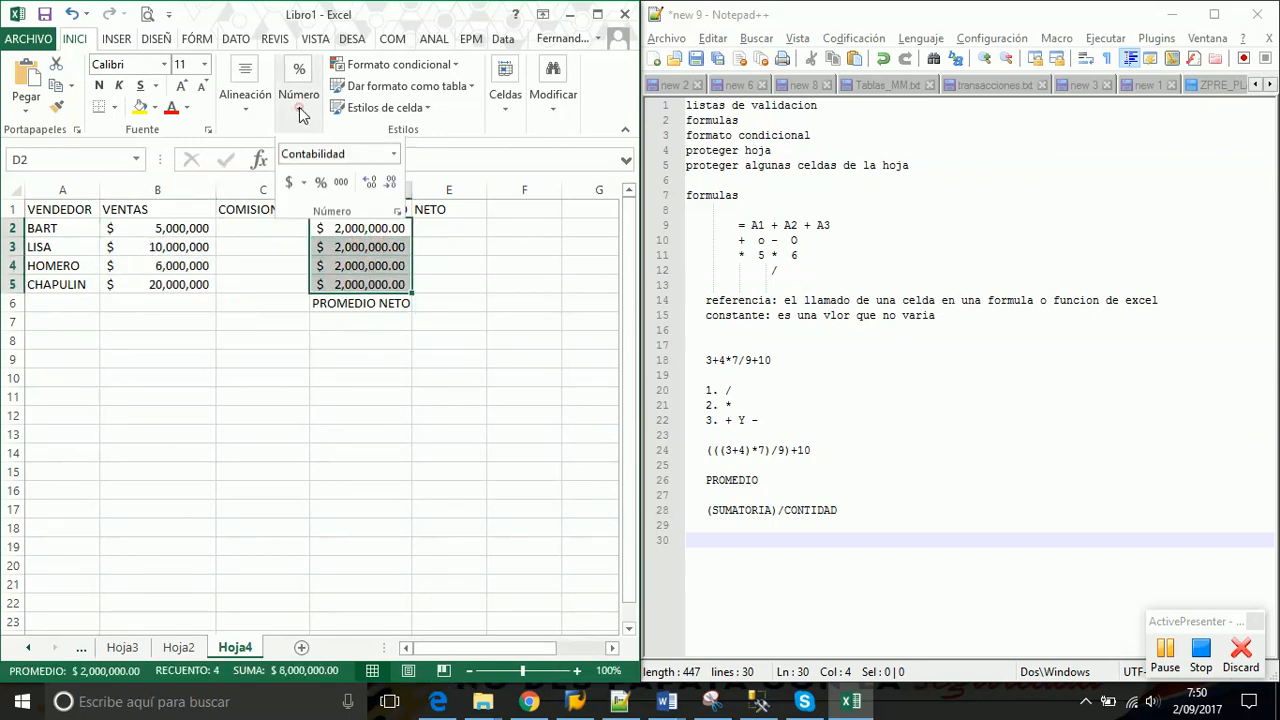
{"action": "left_click", "coordinate": [390, 186]}
{"action": "left_click", "coordinate": [390, 186]}
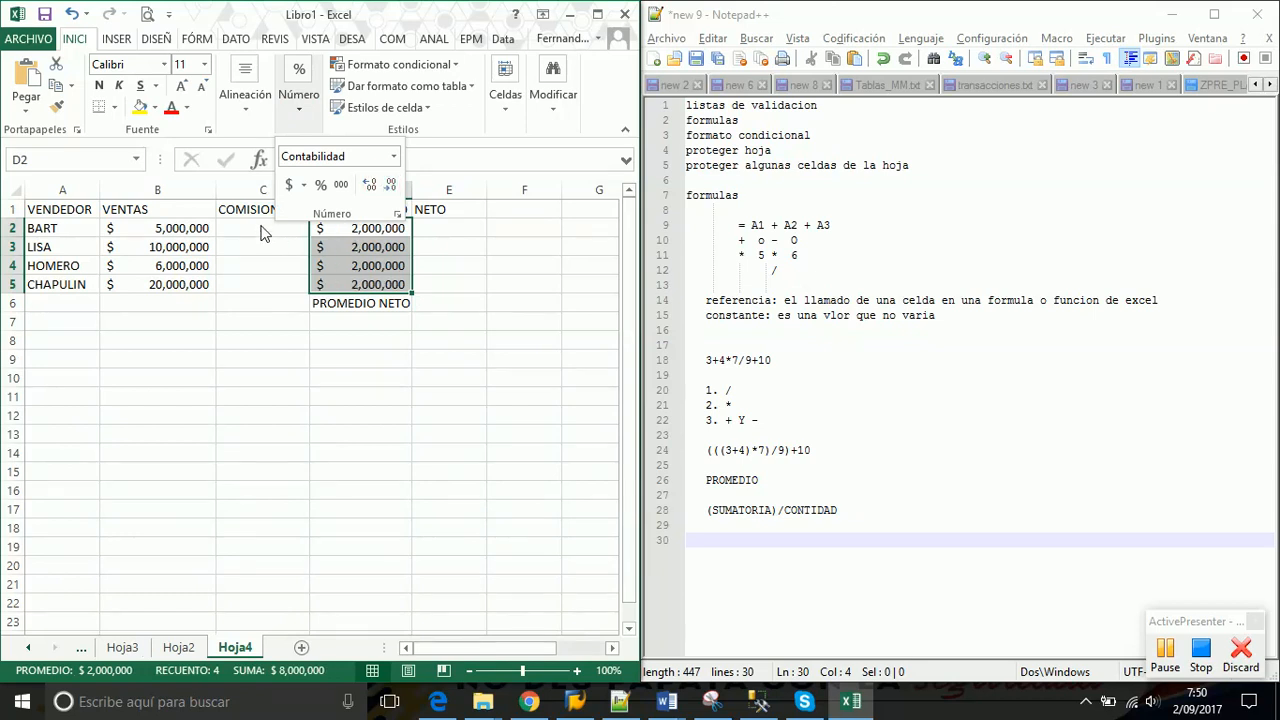
{"action": "left_click", "coordinate": [232, 236]}
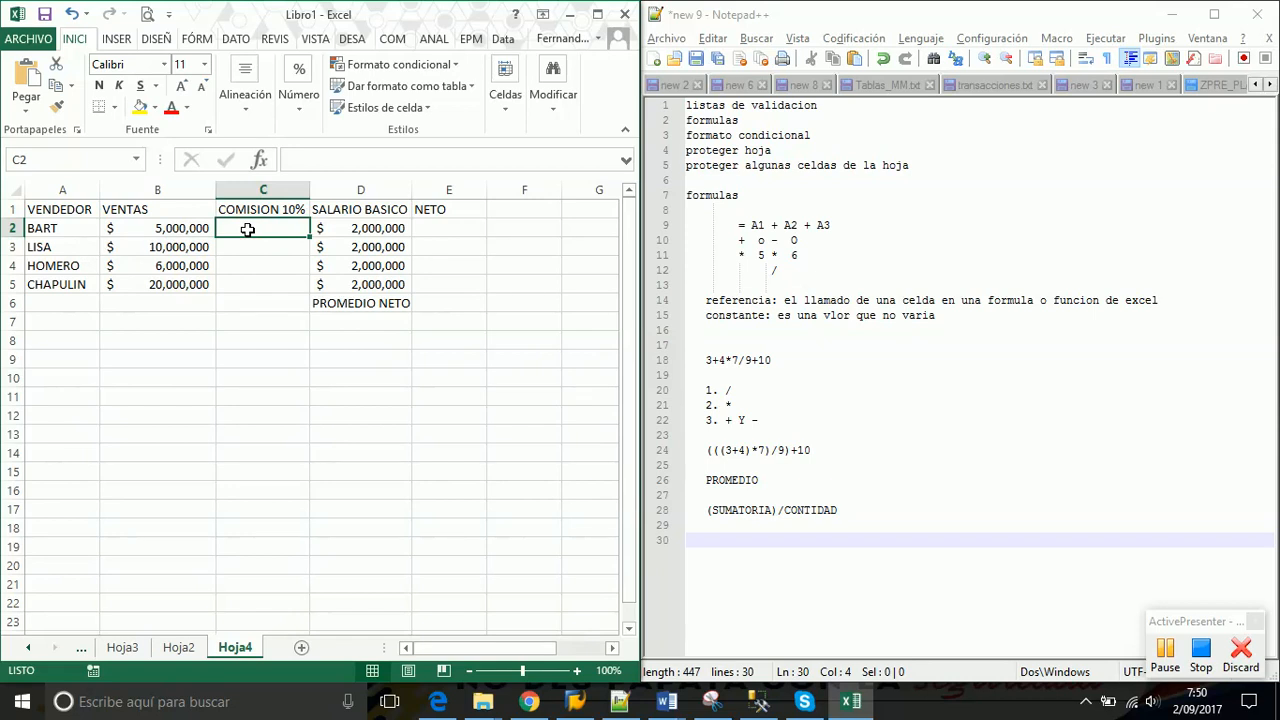
Enter the commission formula =B2*10% in C2
{"action": "type", "text": "="}
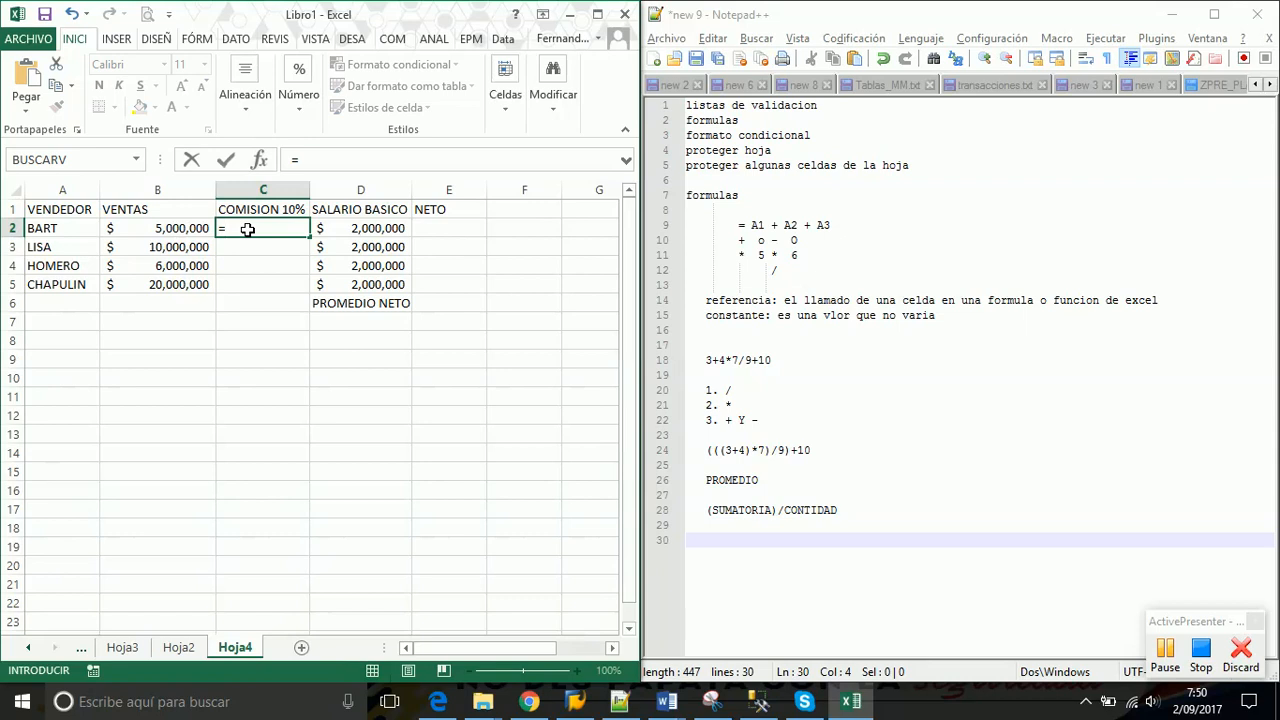
{"action": "left_click", "coordinate": [152, 226]}
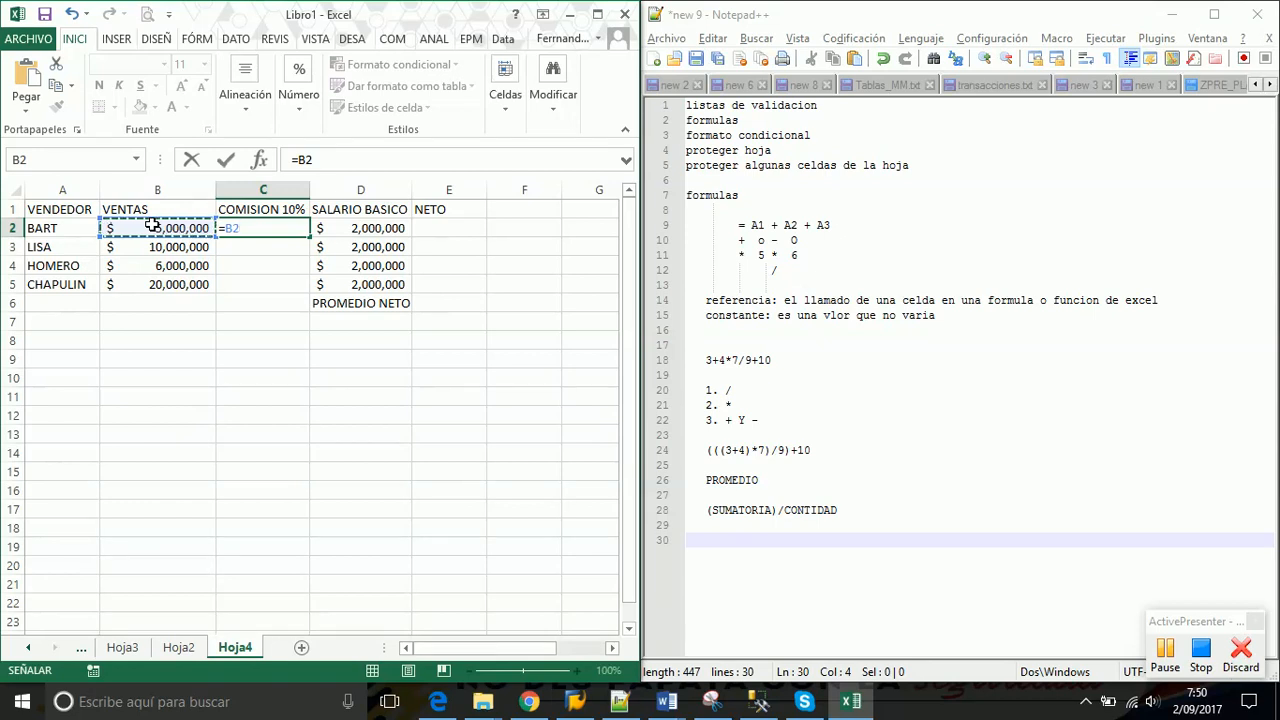
{"action": "type", "text": "*"}
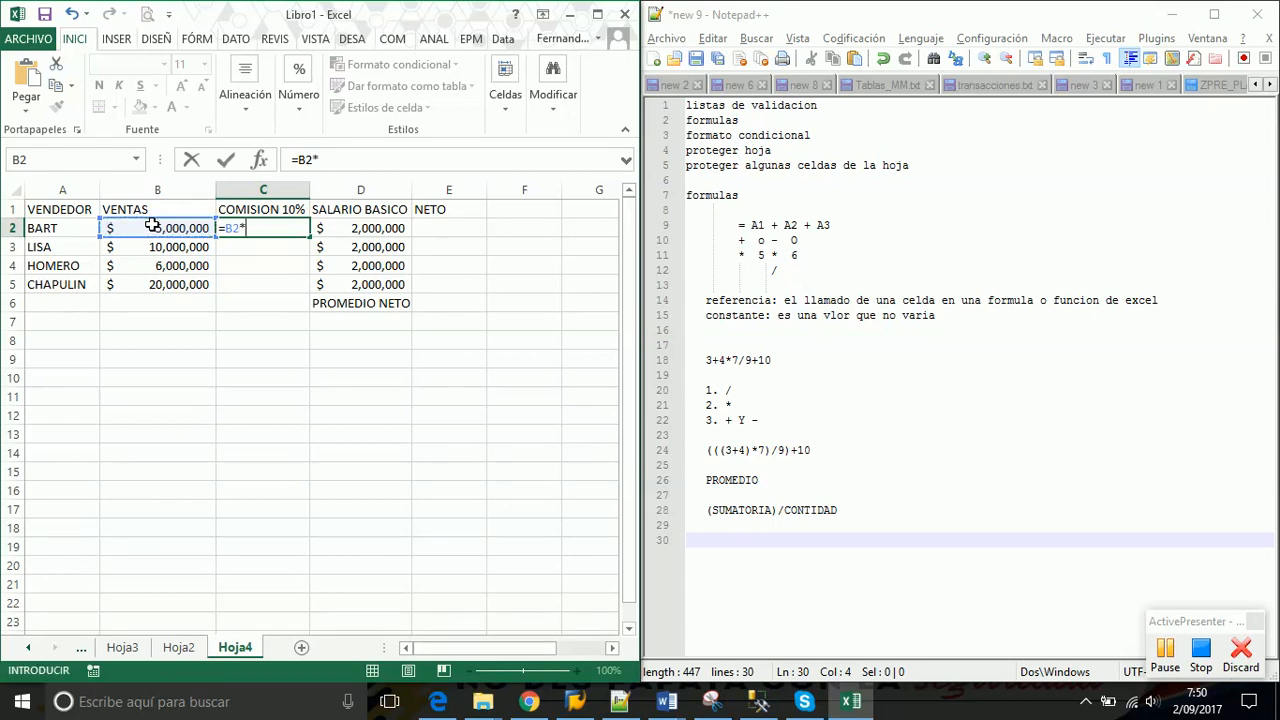
{"action": "type", "text": "10%"}
{"action": "left_click_drag", "start_coordinate": [279, 228], "coordinate": [248, 227]}
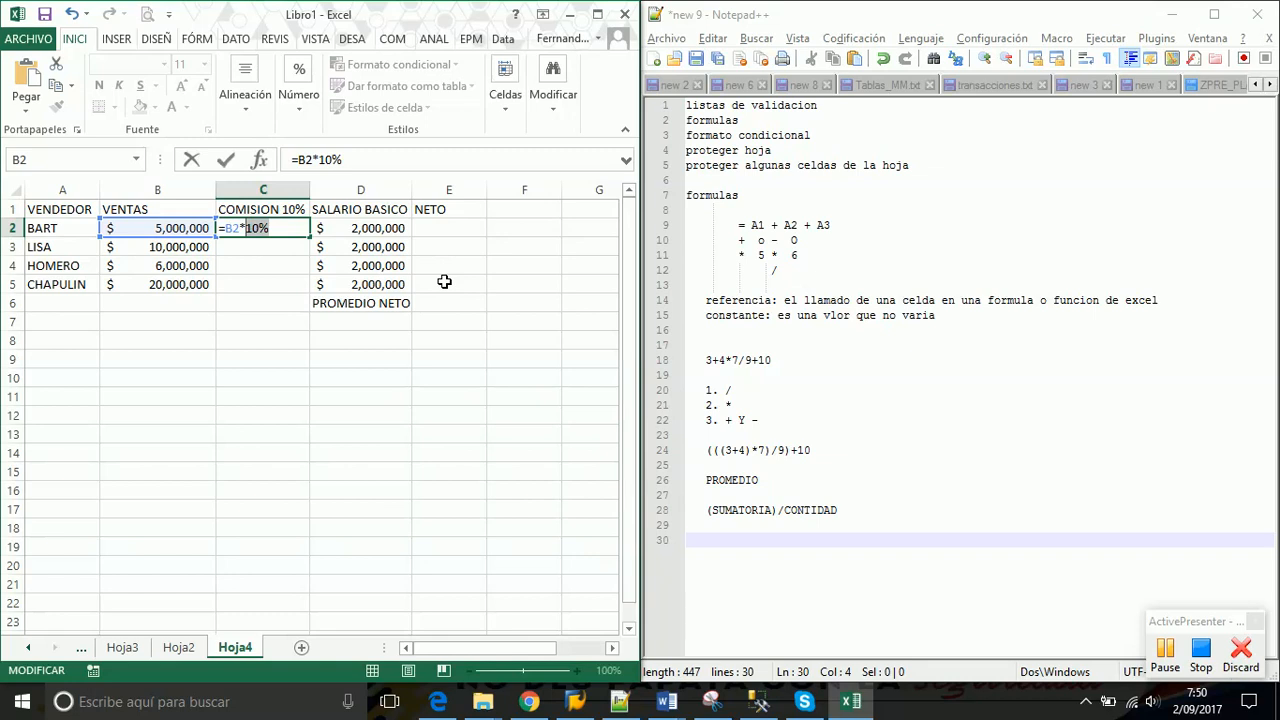
{"action": "key", "text": "Return"}
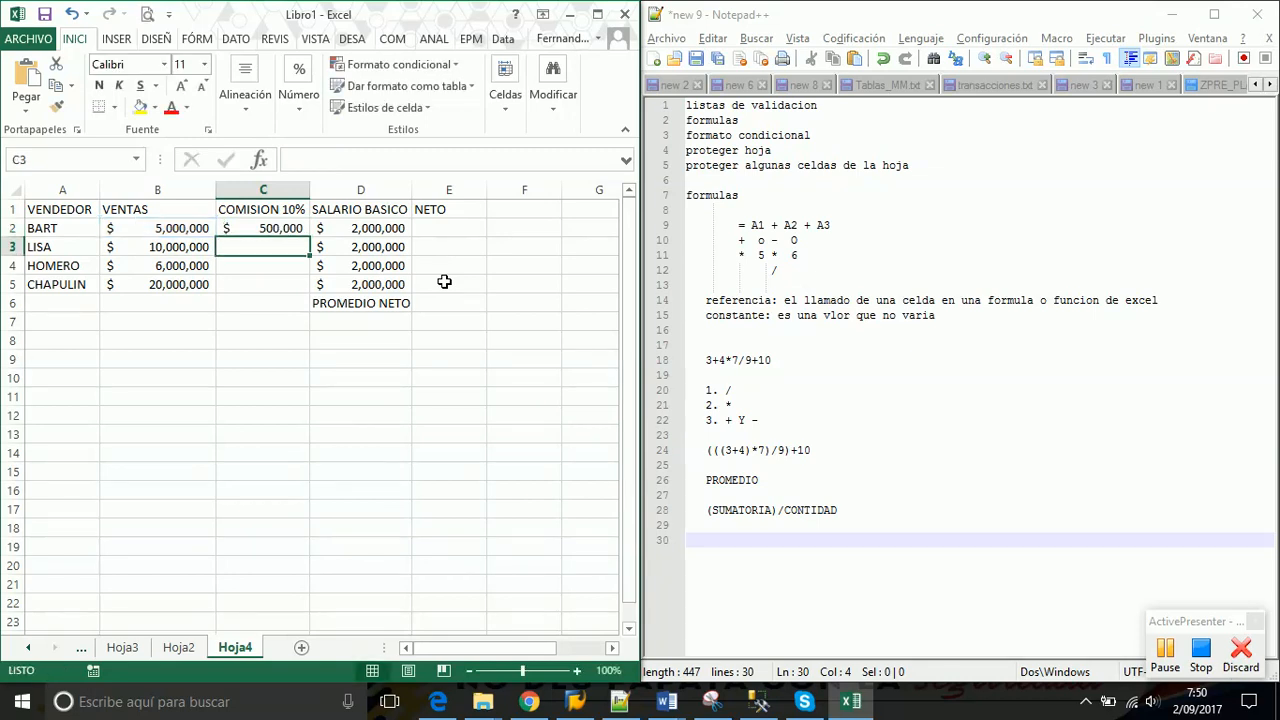
{"action": "left_click", "coordinate": [264, 226]}
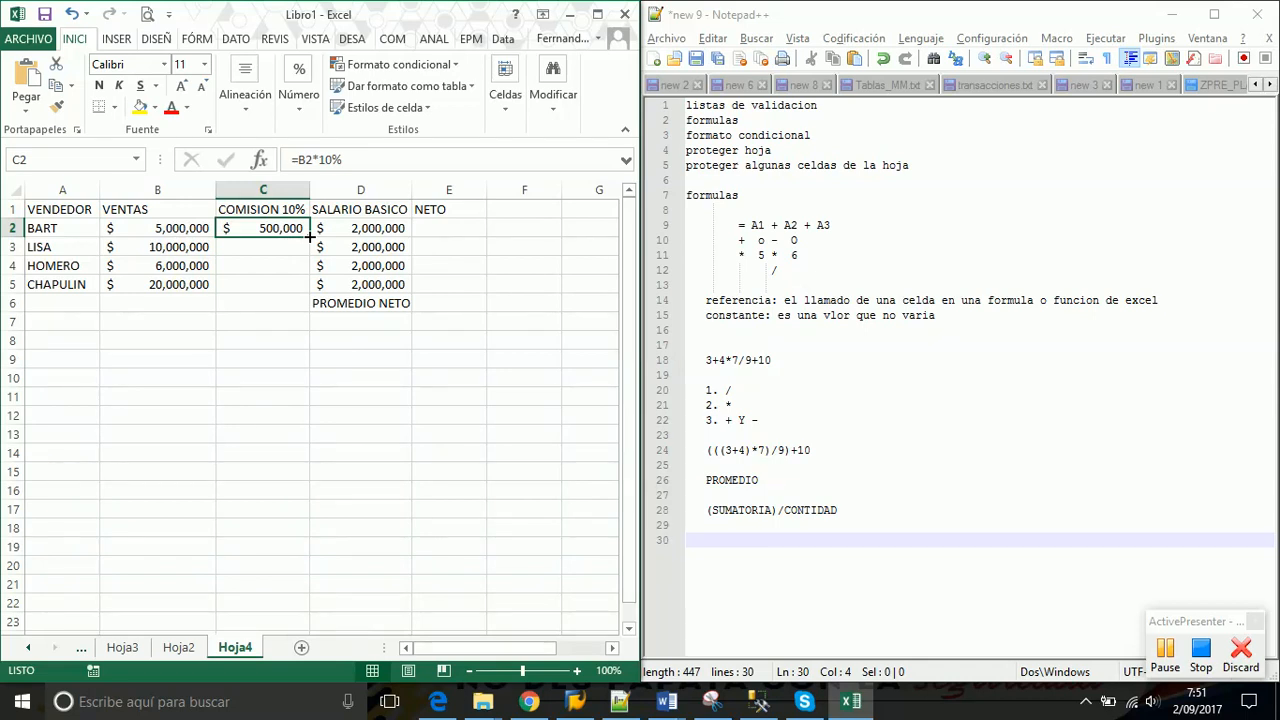
Fill the commission formula down to C5 and clear the extra result in C6
{"action": "left_click_drag", "start_coordinate": [310, 237], "coordinate": [306, 288]}
{"action": "key", "text": "ctrl+z"}
{"action": "left_click_drag", "start_coordinate": [168, 230], "coordinate": [171, 283]}
{"action": "left_click", "coordinate": [262, 228]}
{"action": "double_click", "coordinate": [309, 237]}
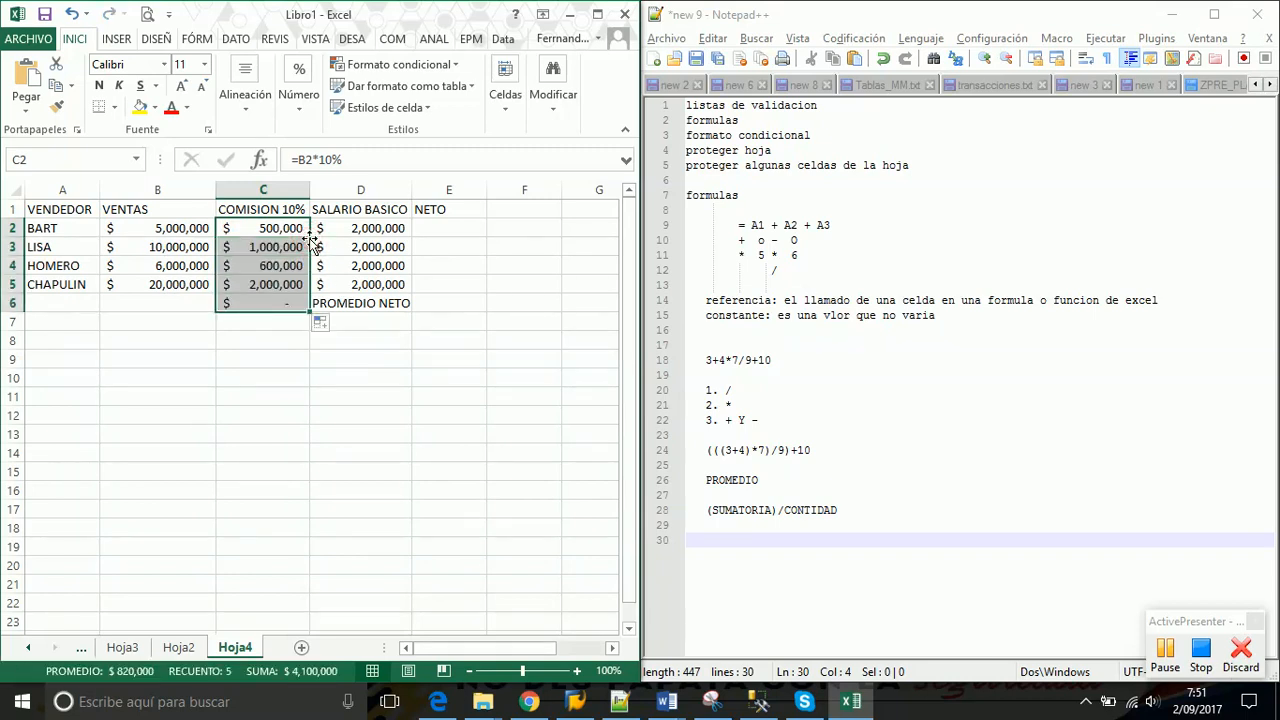
{"action": "left_click", "coordinate": [268, 303]}
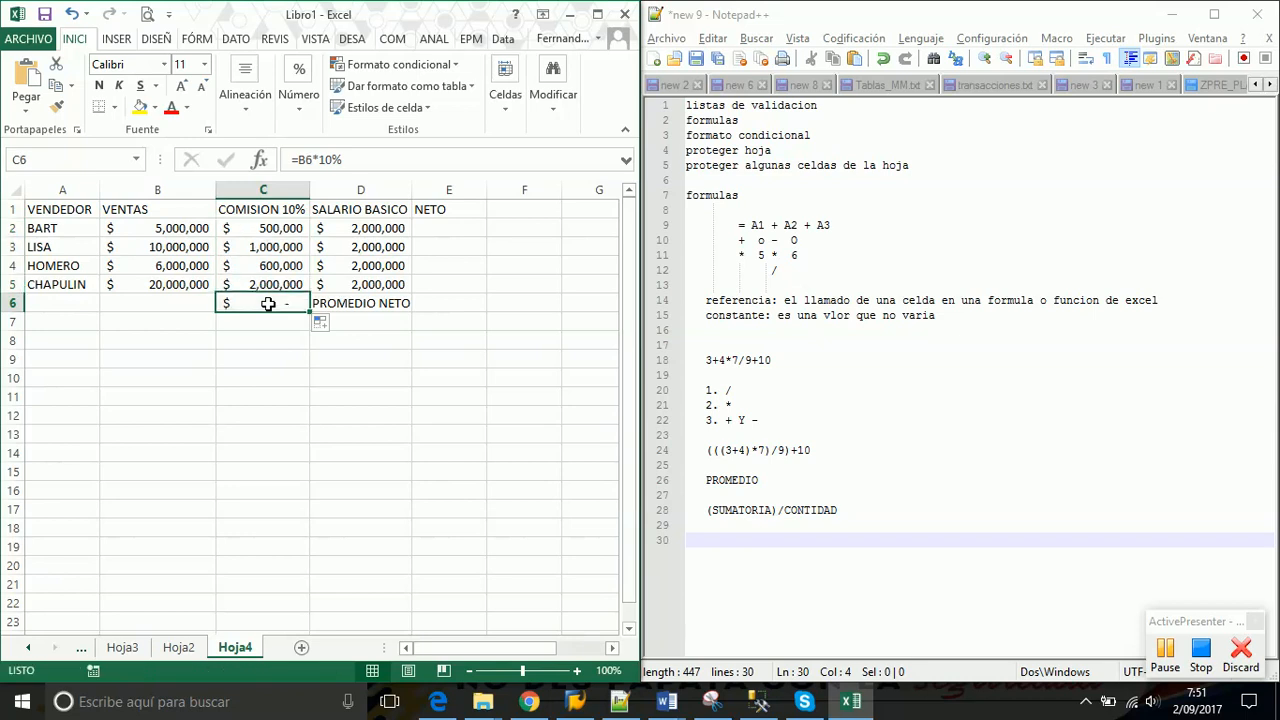
{"action": "key", "text": "Delete"}
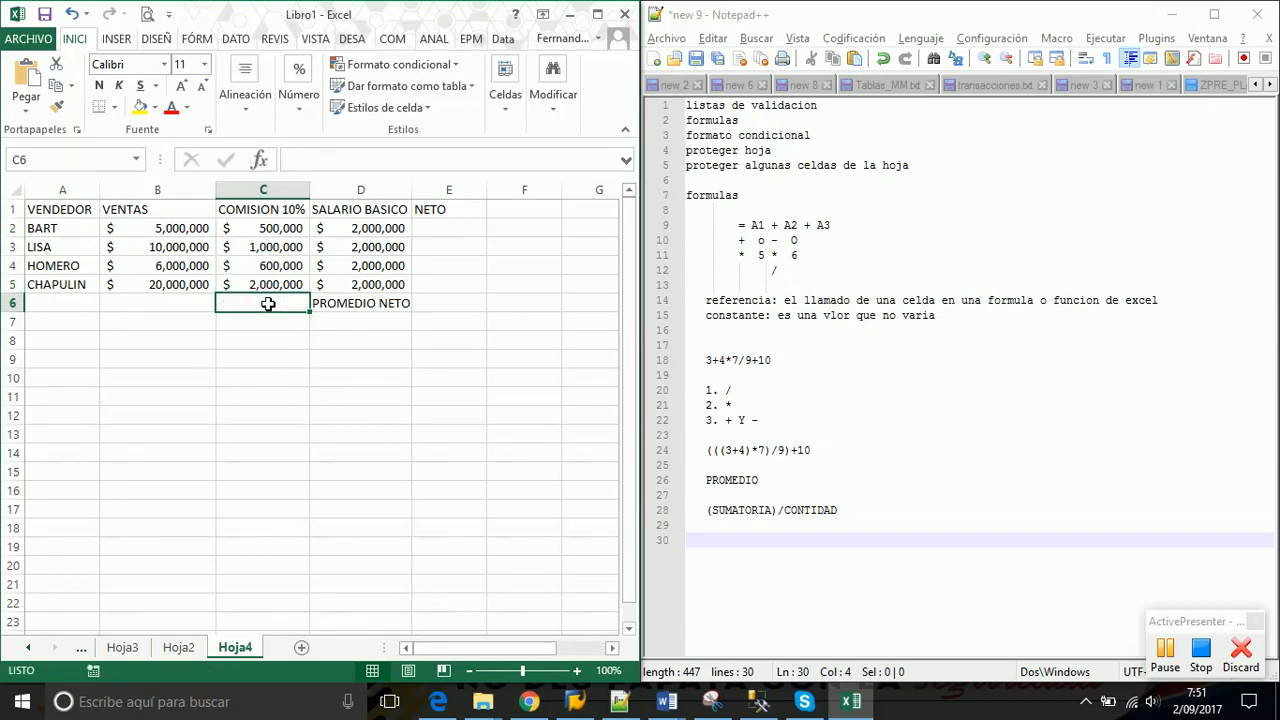
{"action": "left_click", "coordinate": [288, 247]}
Enter the NETO formula =D2+C2 in E2
{"action": "left_click", "coordinate": [433, 231]}
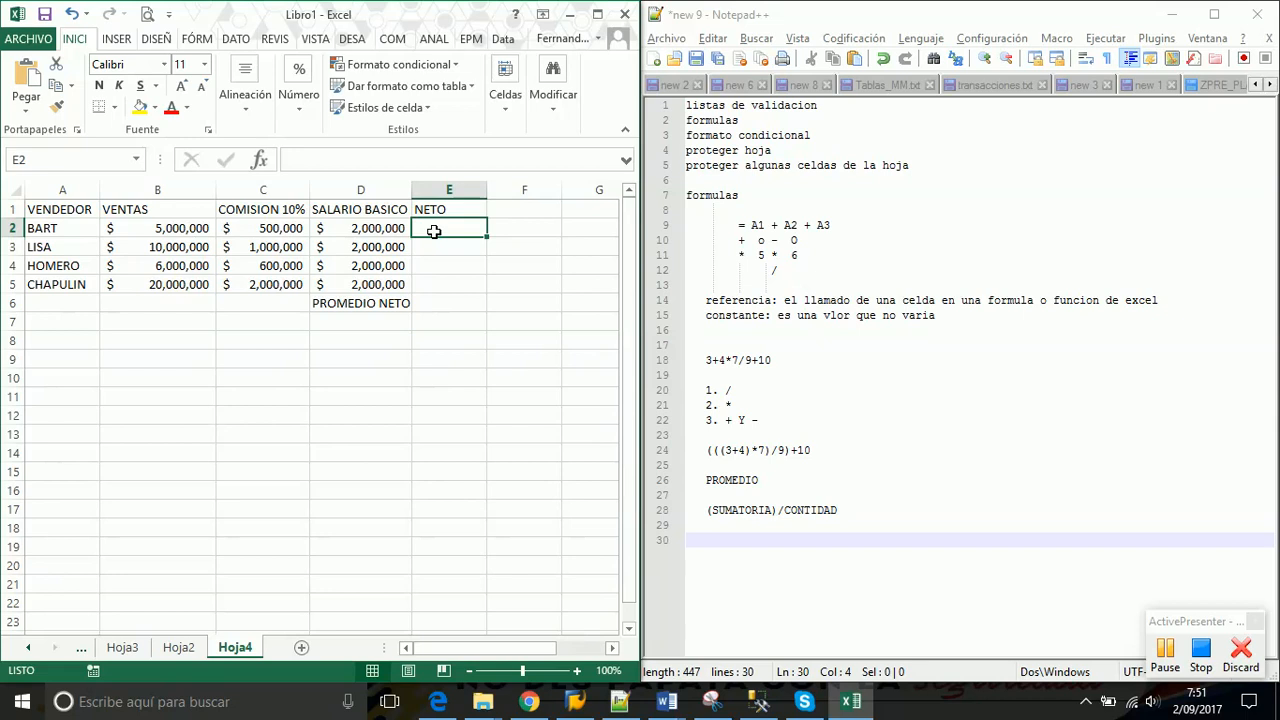
{"action": "type", "text": "="}
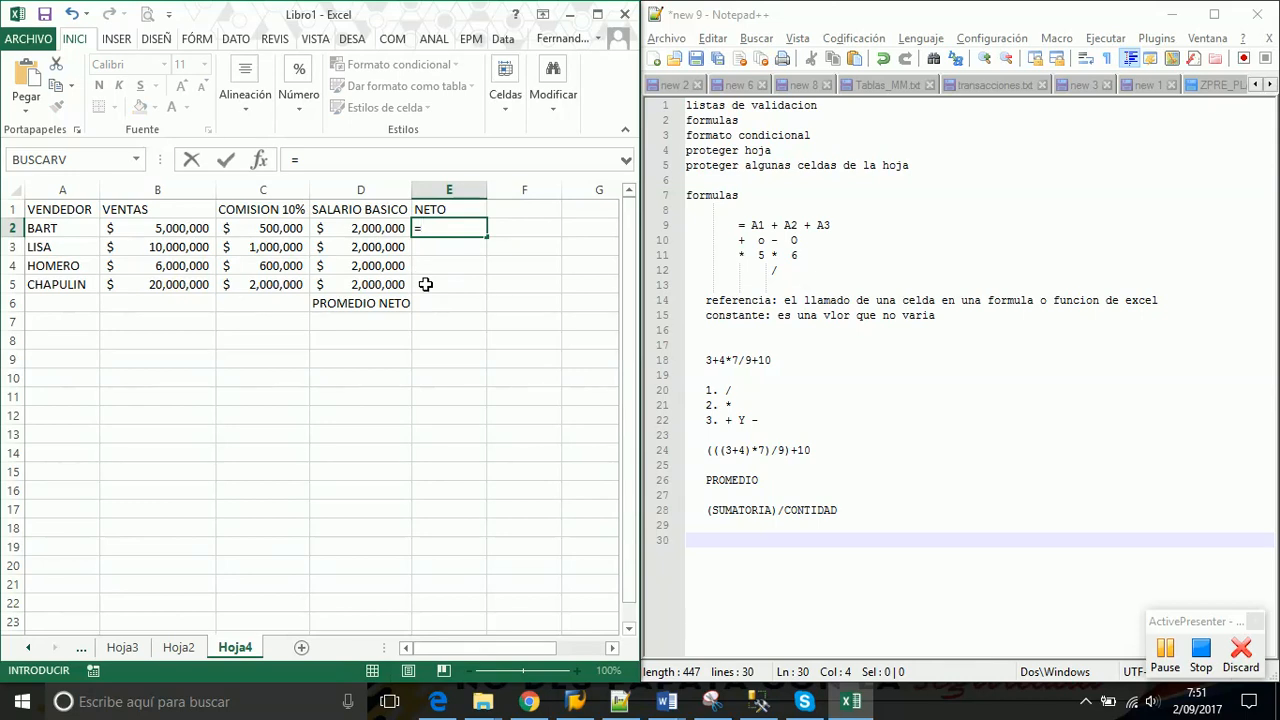
{"action": "left_click", "coordinate": [348, 230]}
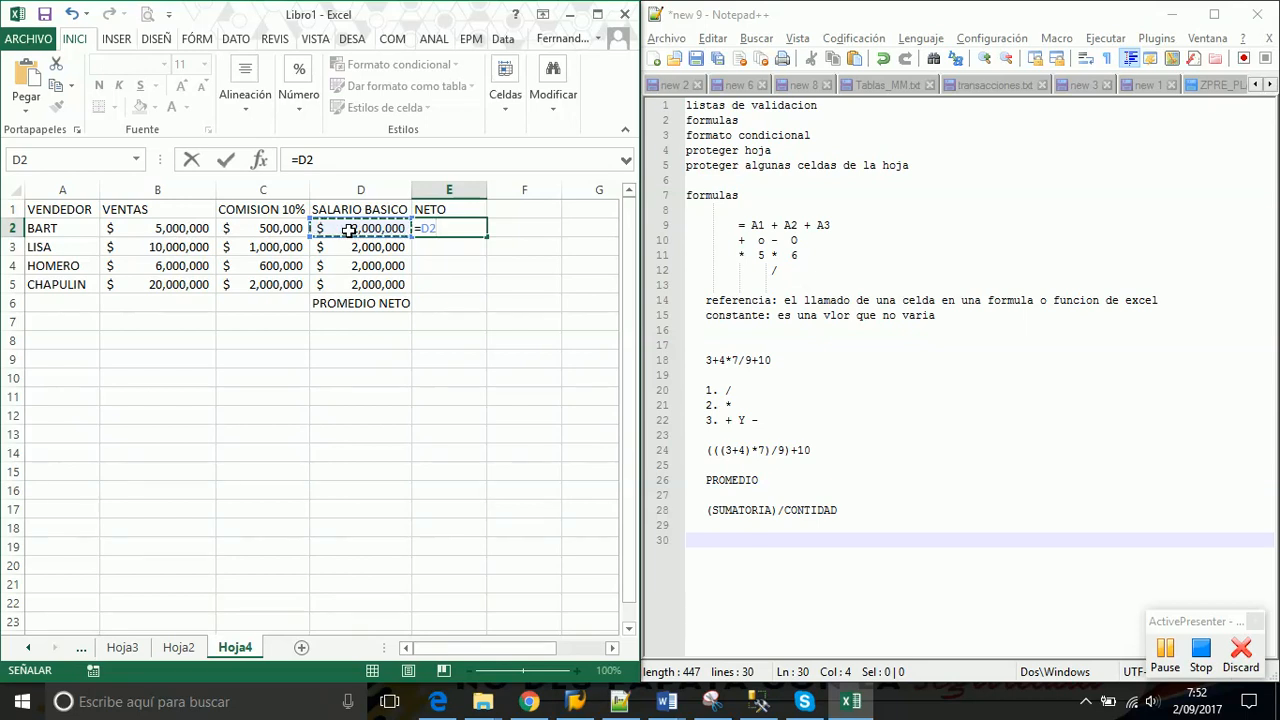
{"action": "type", "text": "+"}
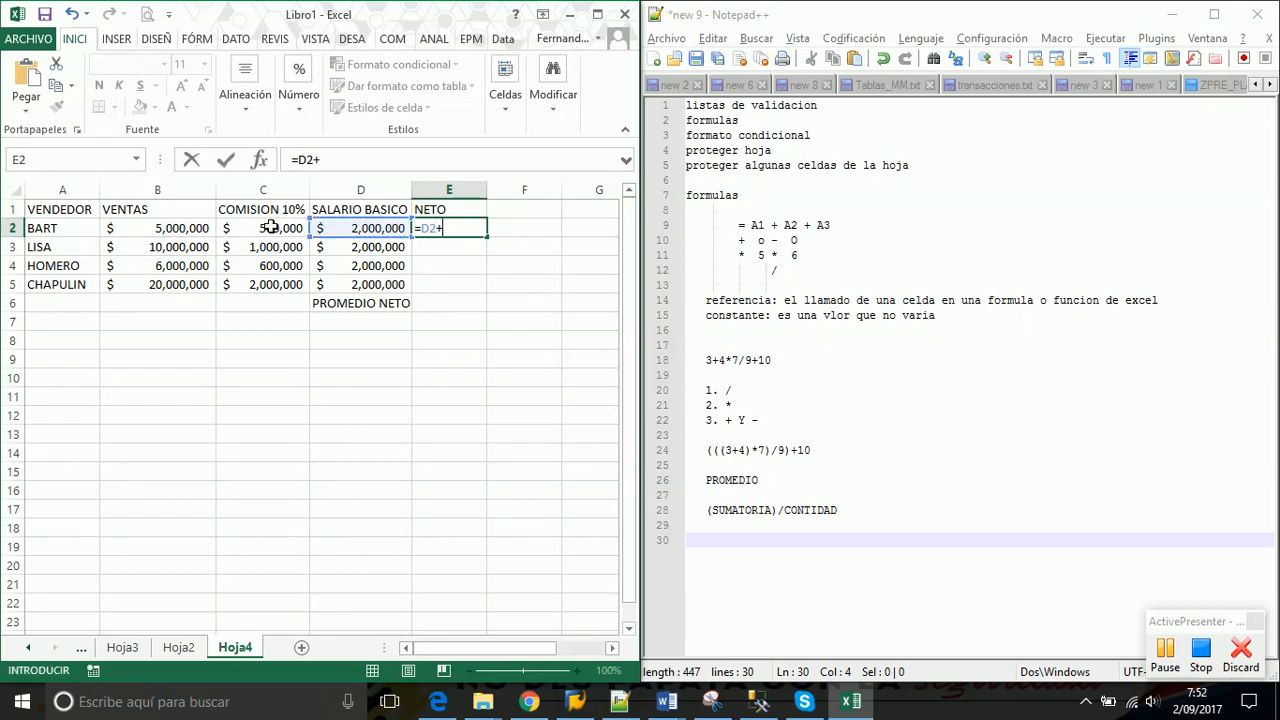
{"action": "left_click", "coordinate": [270, 228]}
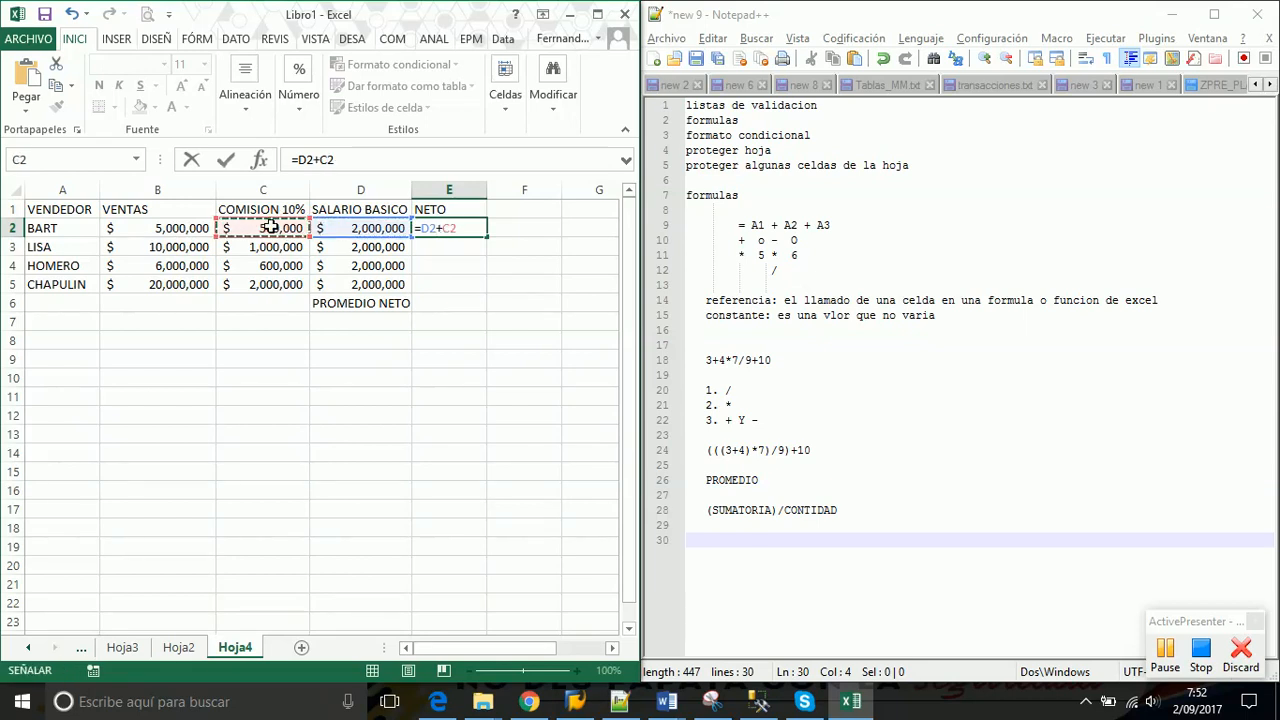
{"action": "key", "text": "Return"}
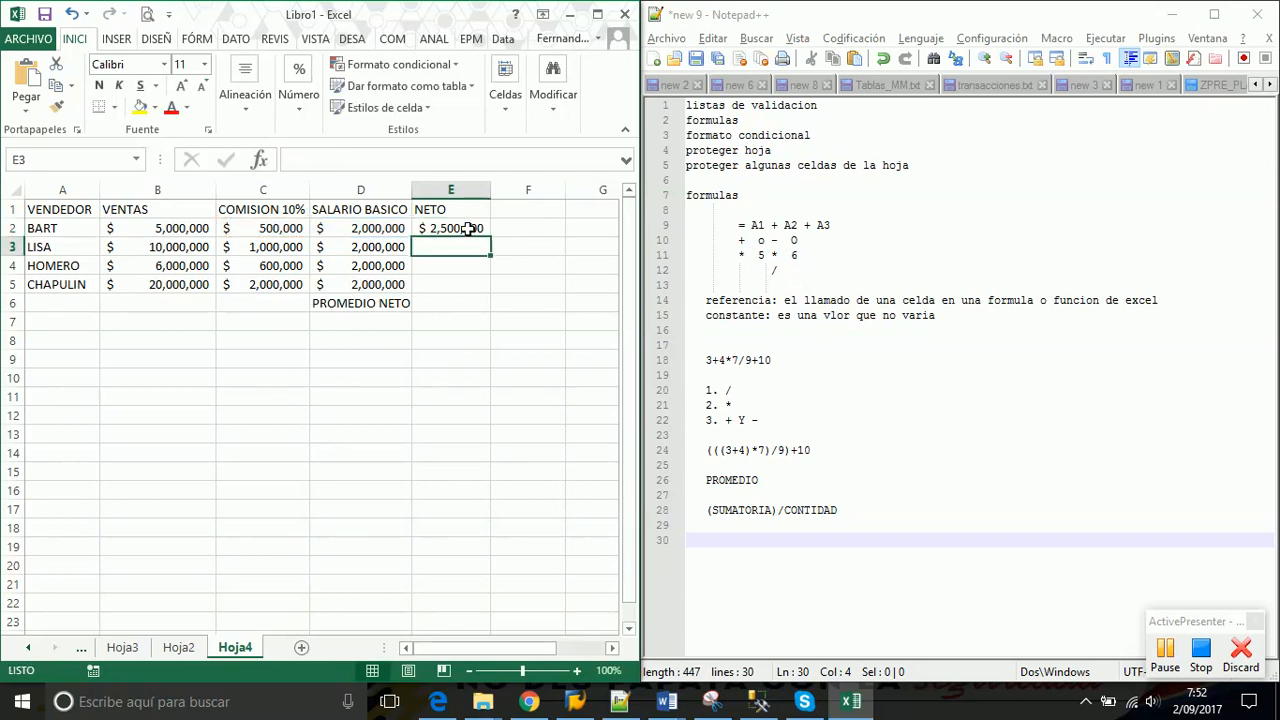
{"action": "left_click", "coordinate": [468, 229]}
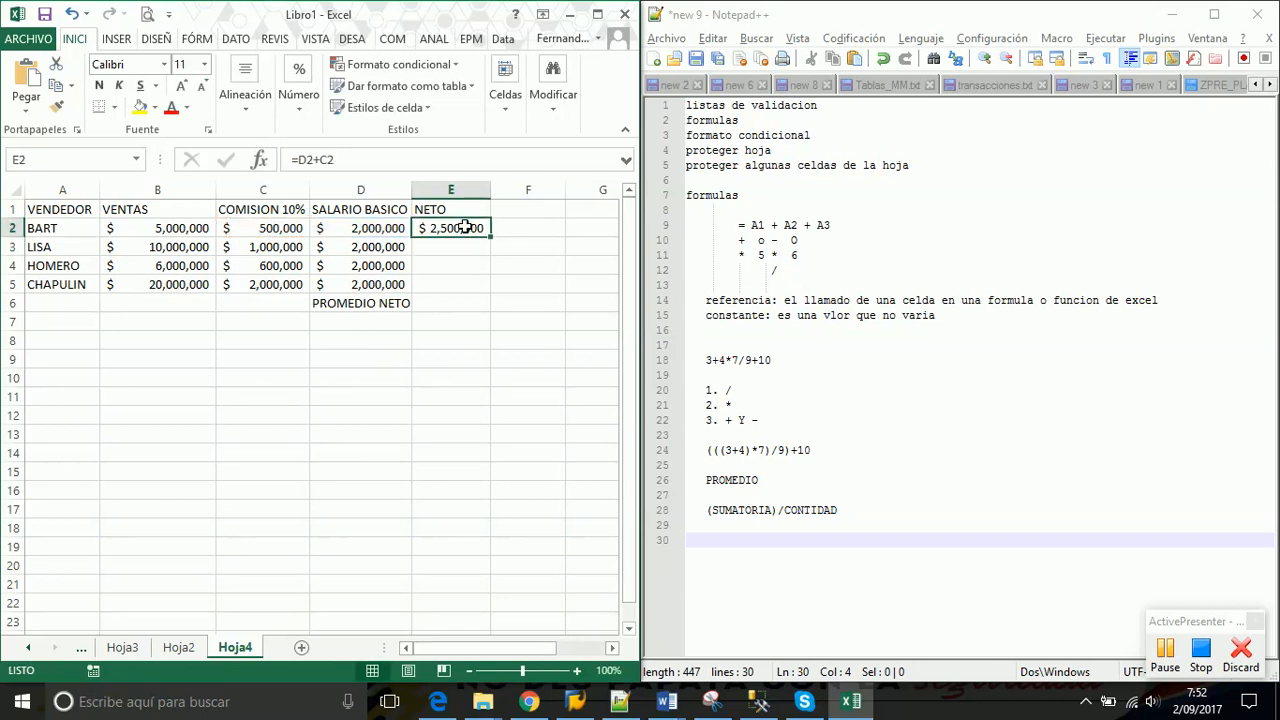
Copy the NETO formula down to E5 only, undoing the fill that gave #¡VALOR! in E6
{"action": "left_click", "coordinate": [437, 303]}
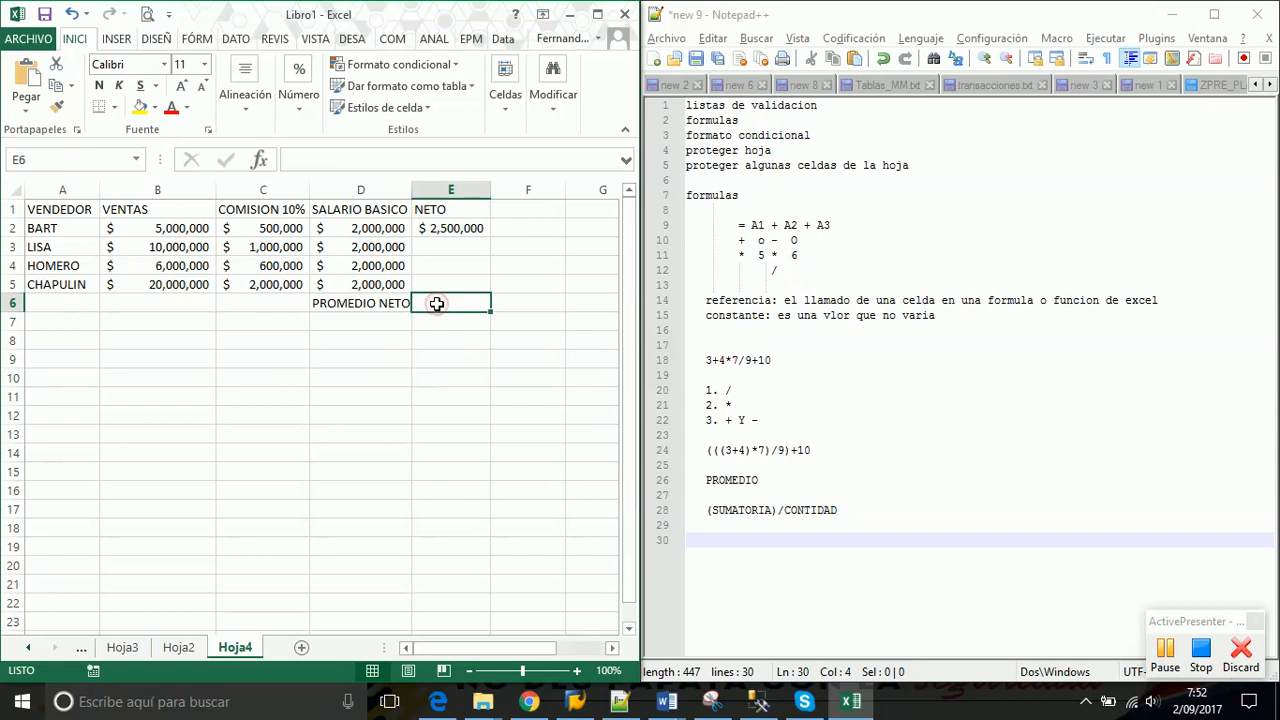
{"action": "left_click", "coordinate": [482, 228]}
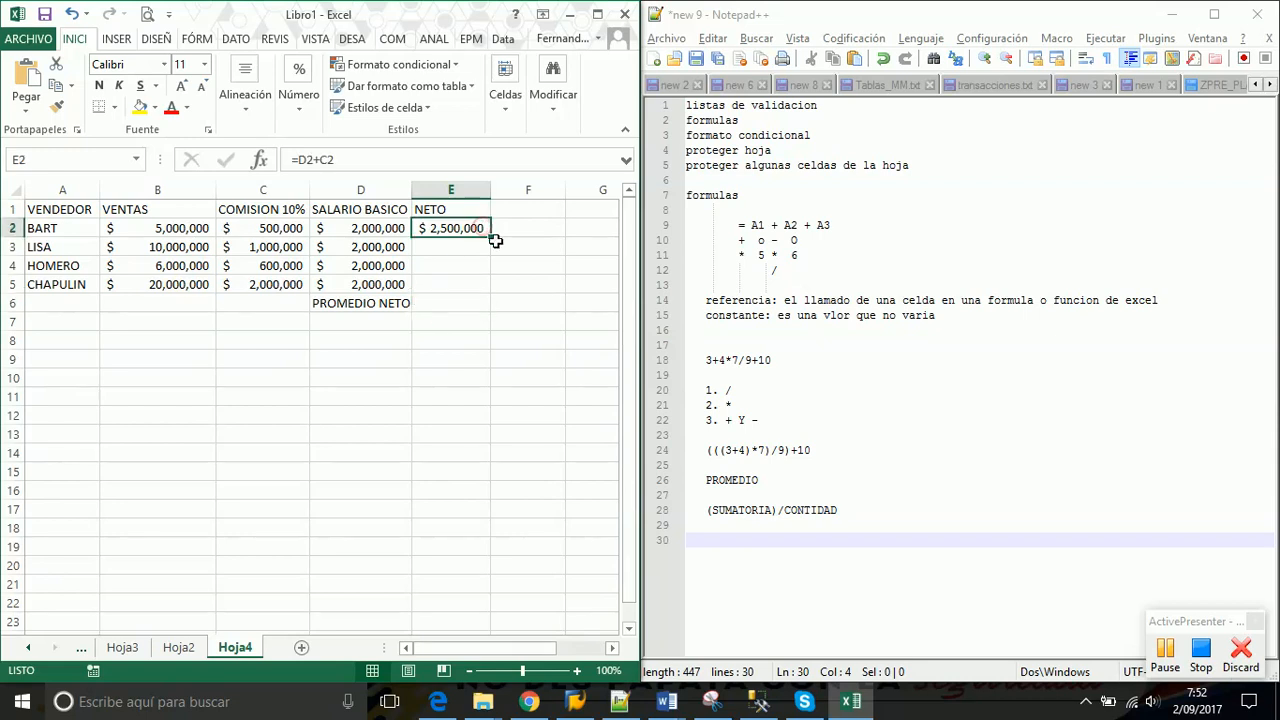
{"action": "double_click", "coordinate": [491, 237]}
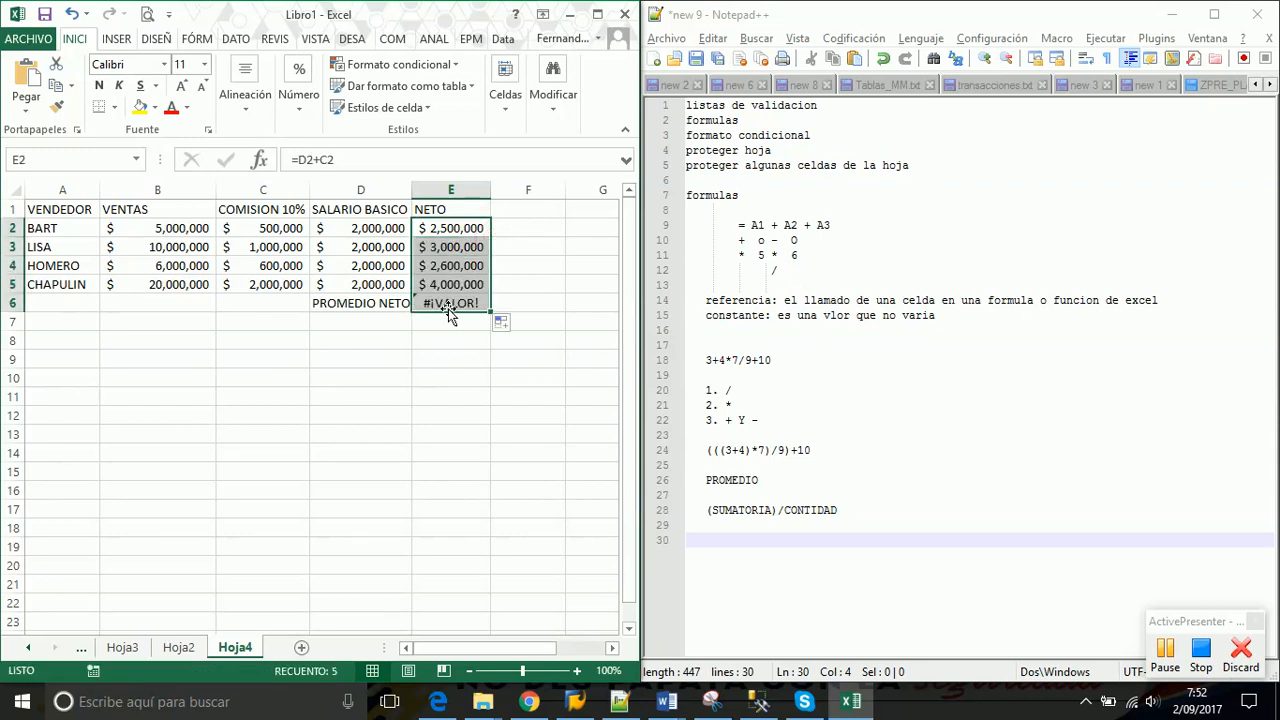
{"action": "left_click", "coordinate": [449, 305]}
{"action": "key", "text": "ctrl+z"}
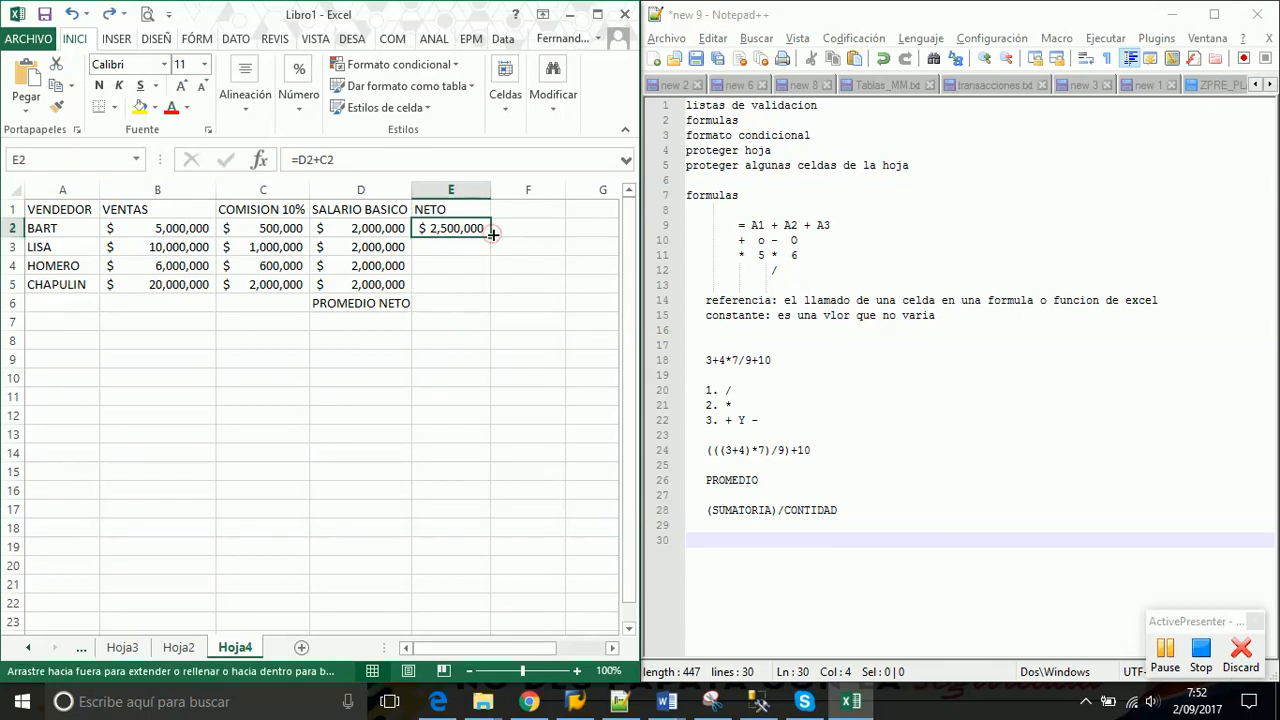
{"action": "left_click_drag", "start_coordinate": [491, 236], "coordinate": [480, 287]}
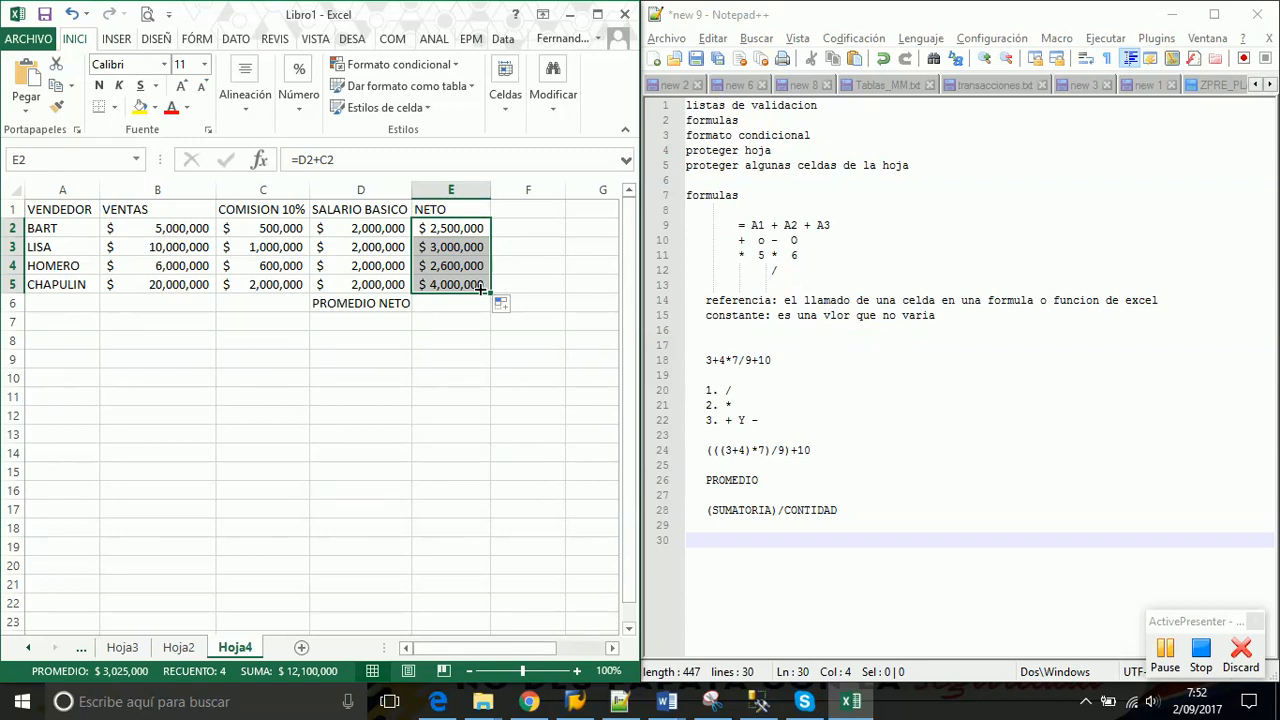
{"action": "left_click", "coordinate": [441, 304]}
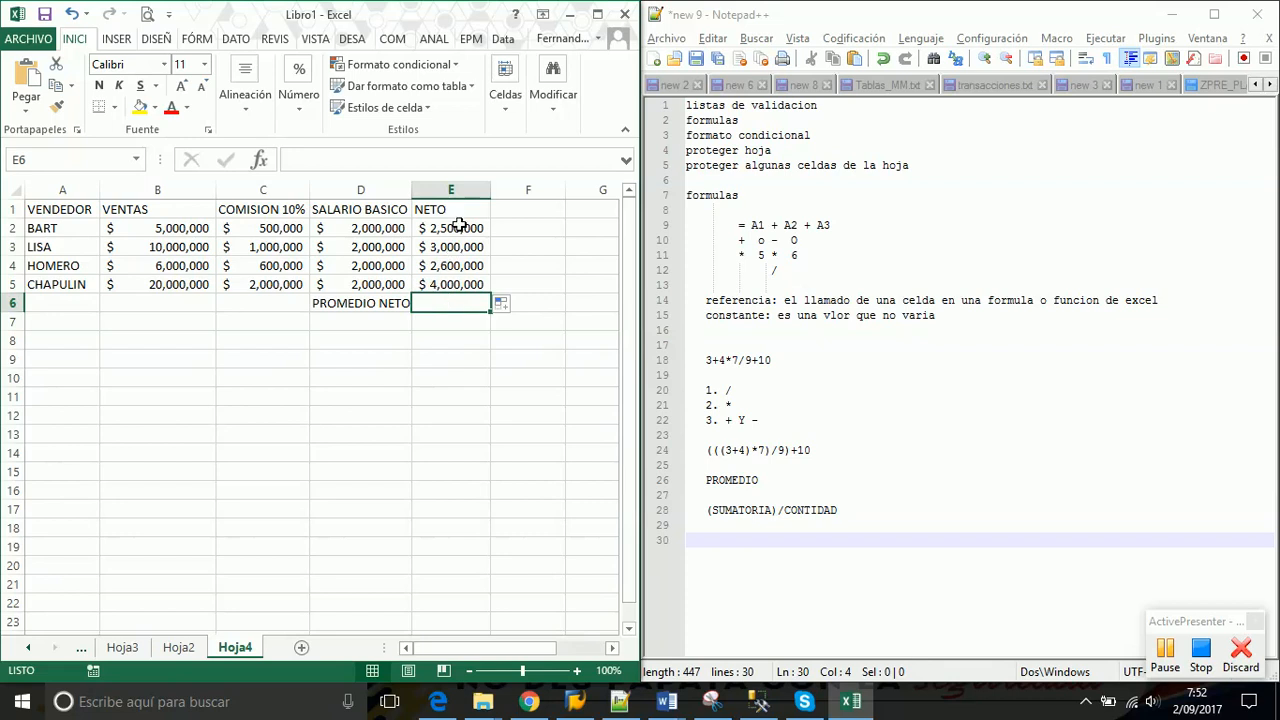
{"action": "left_click_drag", "start_coordinate": [458, 222], "coordinate": [451, 281]}
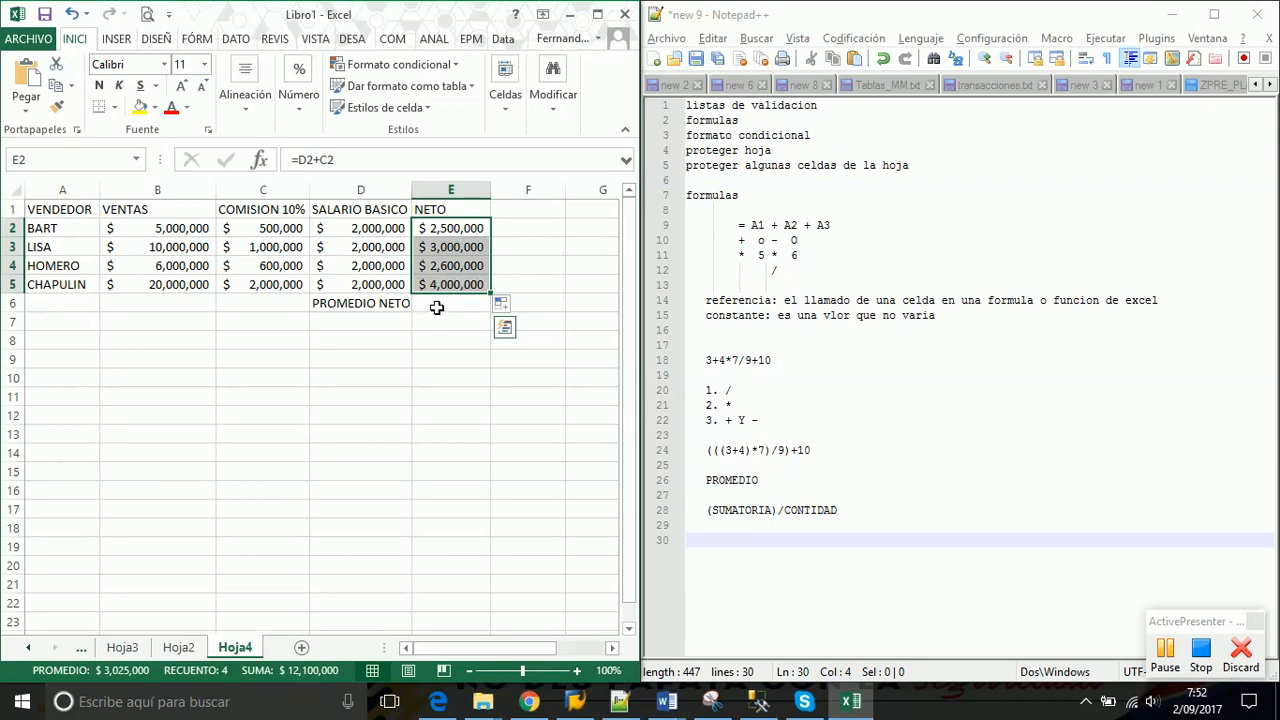
{"action": "left_click", "coordinate": [437, 302]}
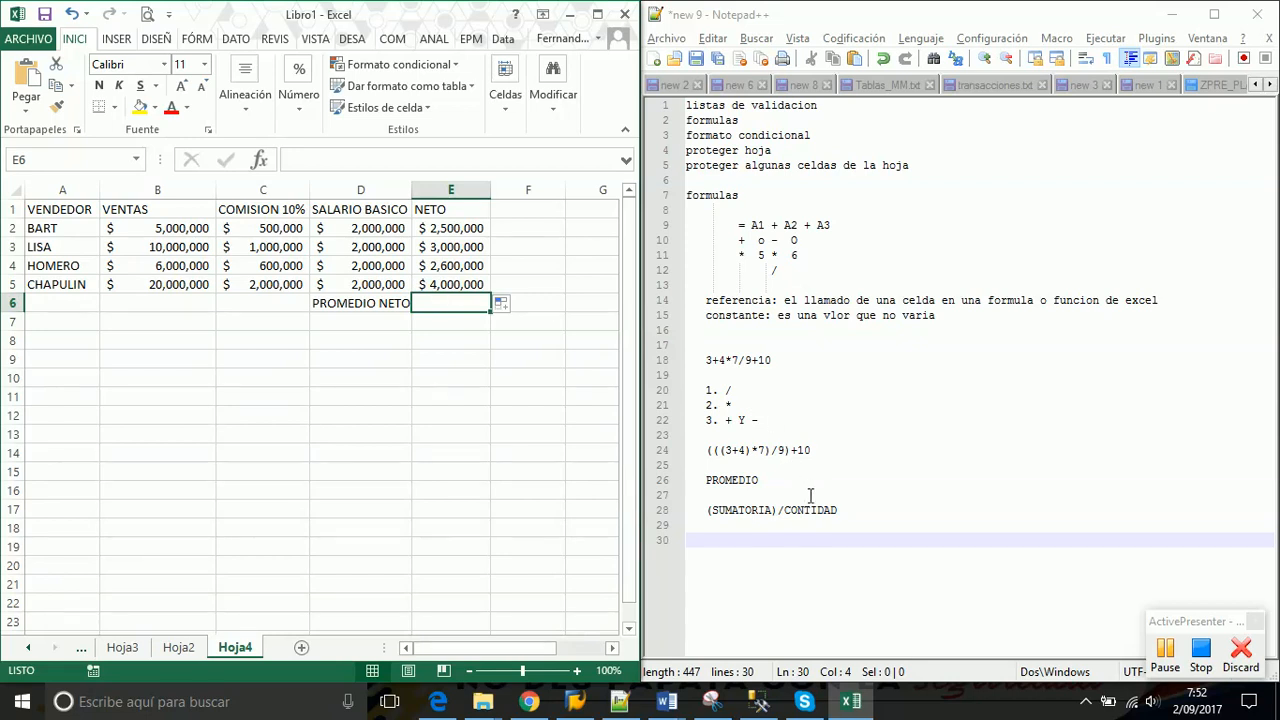
Fix CONTIDAD to CANTIDAD on line 28 of the notes
{"action": "left_click", "coordinate": [764, 480]}
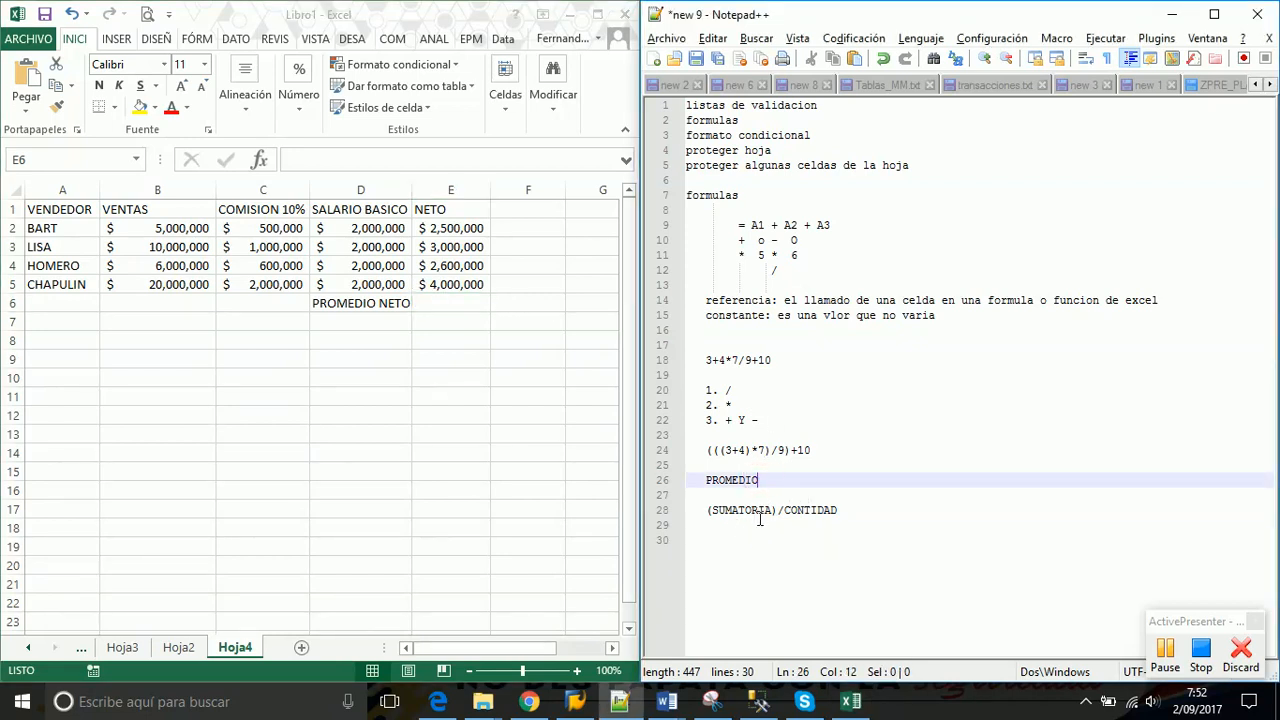
{"action": "left_click", "coordinate": [773, 510]}
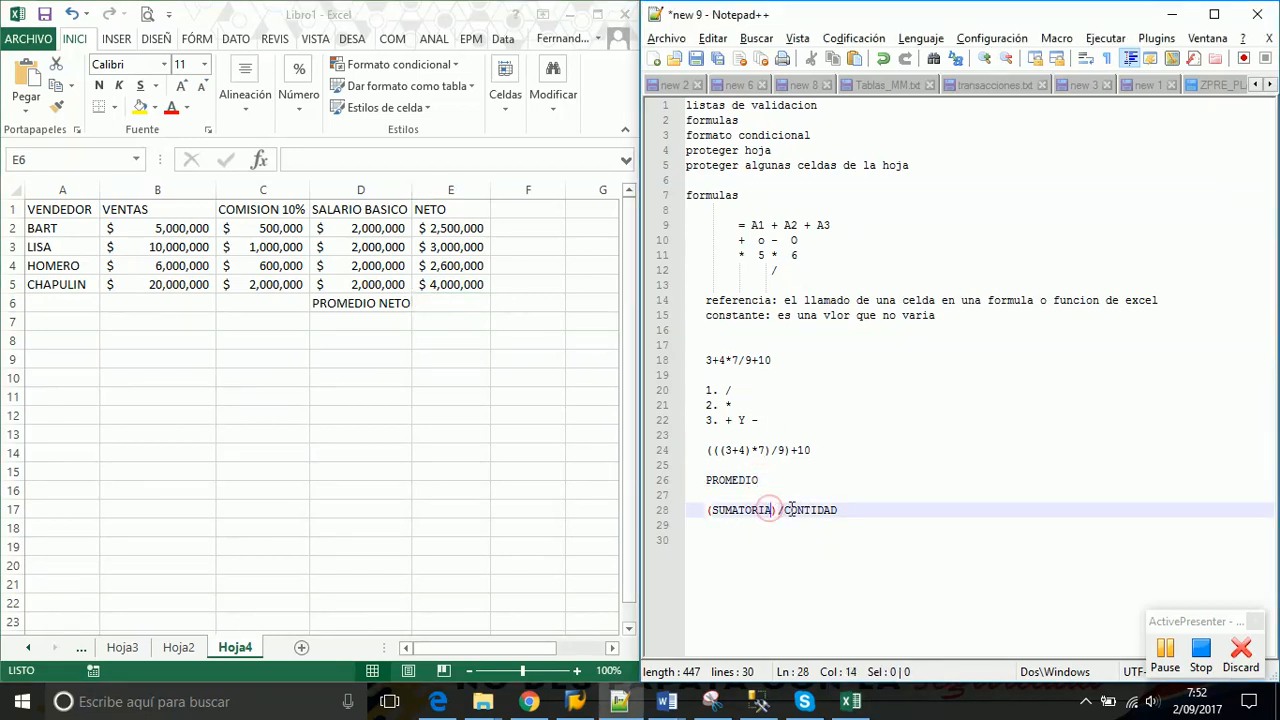
{"action": "left_click", "coordinate": [799, 510]}
{"action": "key", "text": "BackSpace"}
{"action": "type", "text": "A"}
{"action": "left_click", "coordinate": [879, 420]}
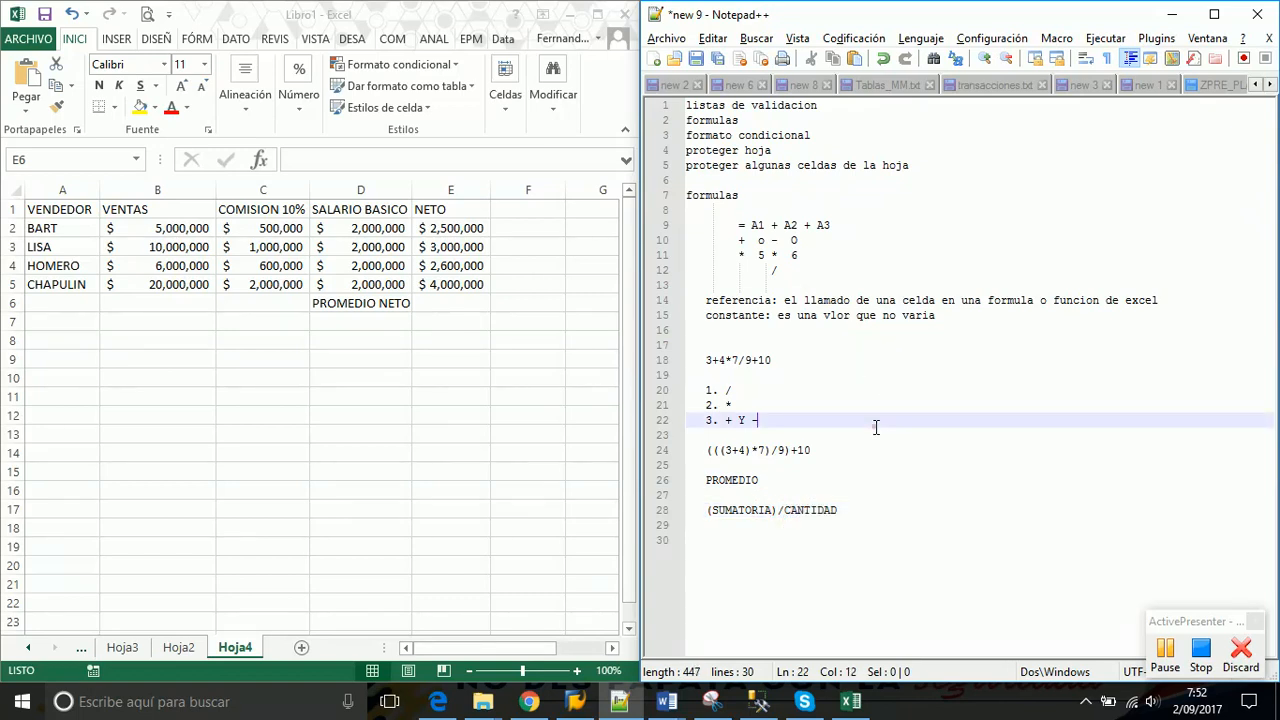
{"action": "left_click", "coordinate": [462, 302]}
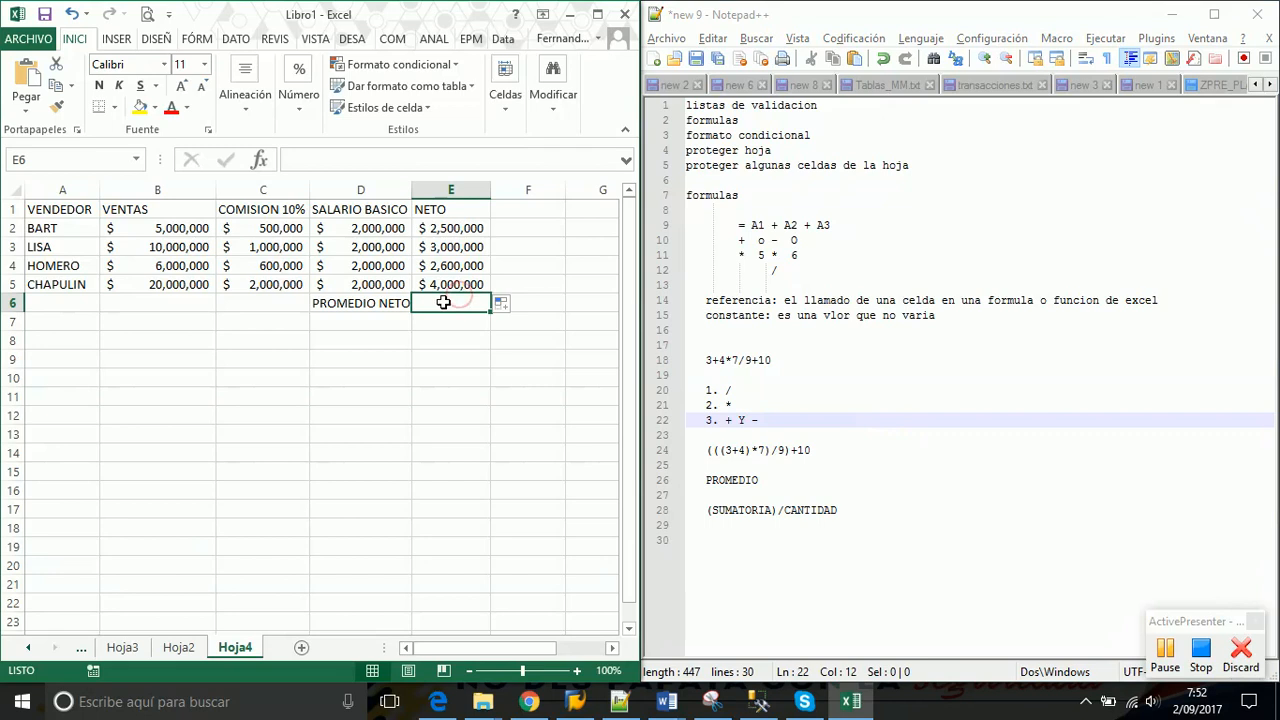
Enter =(E2+E3+E4+E5)/4 in E6, giving an average NETO of $ 3,025,000
{"action": "type", "text": "="}
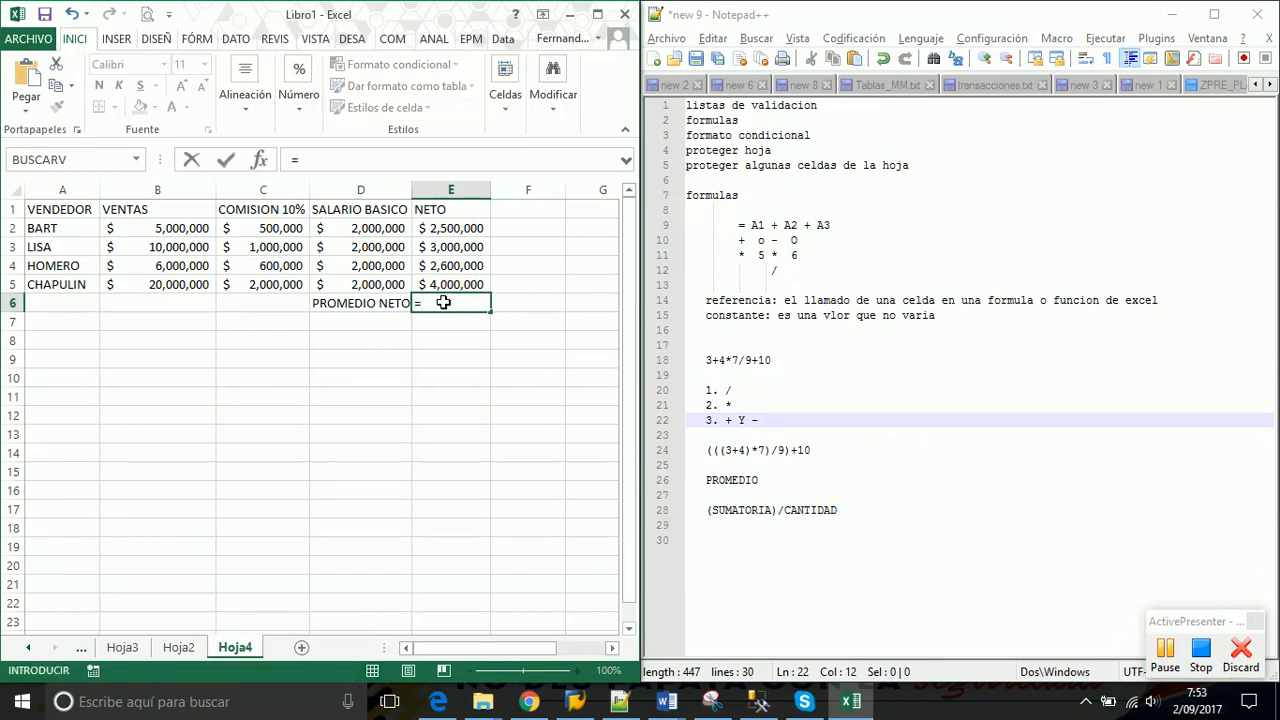
{"action": "type", "text": "("}
{"action": "left_click", "coordinate": [448, 229]}
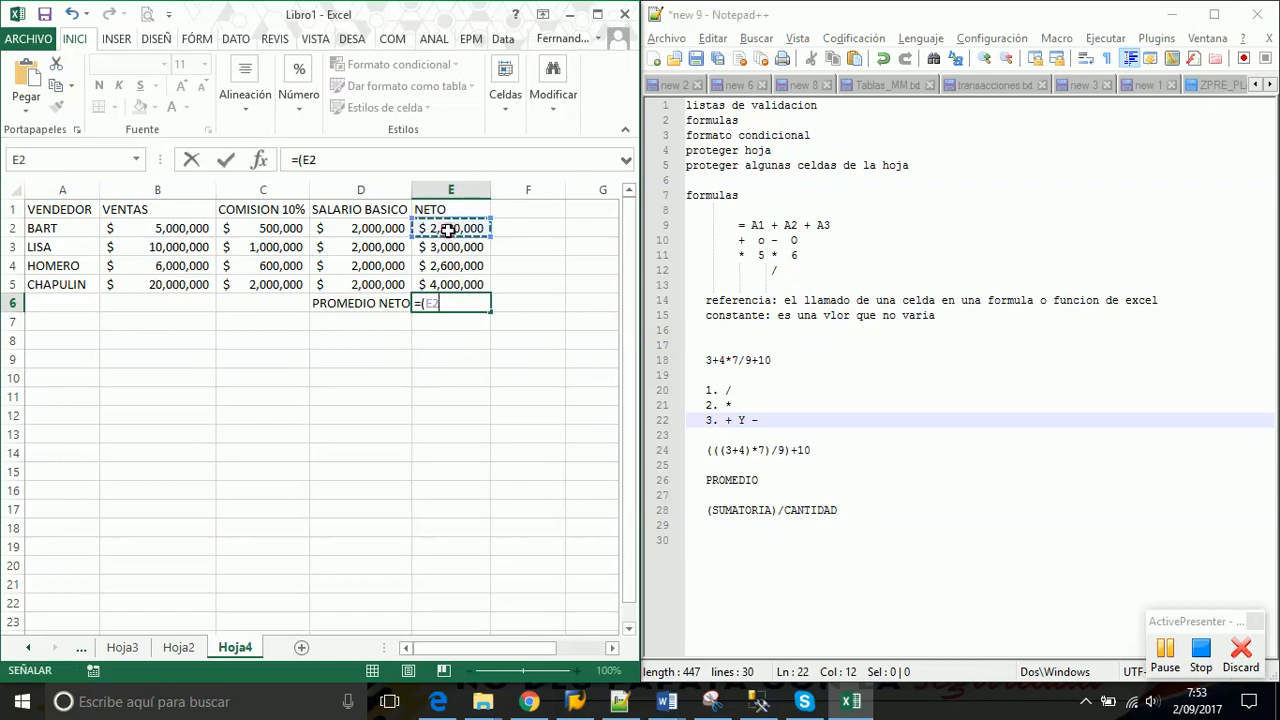
{"action": "type", "text": "+"}
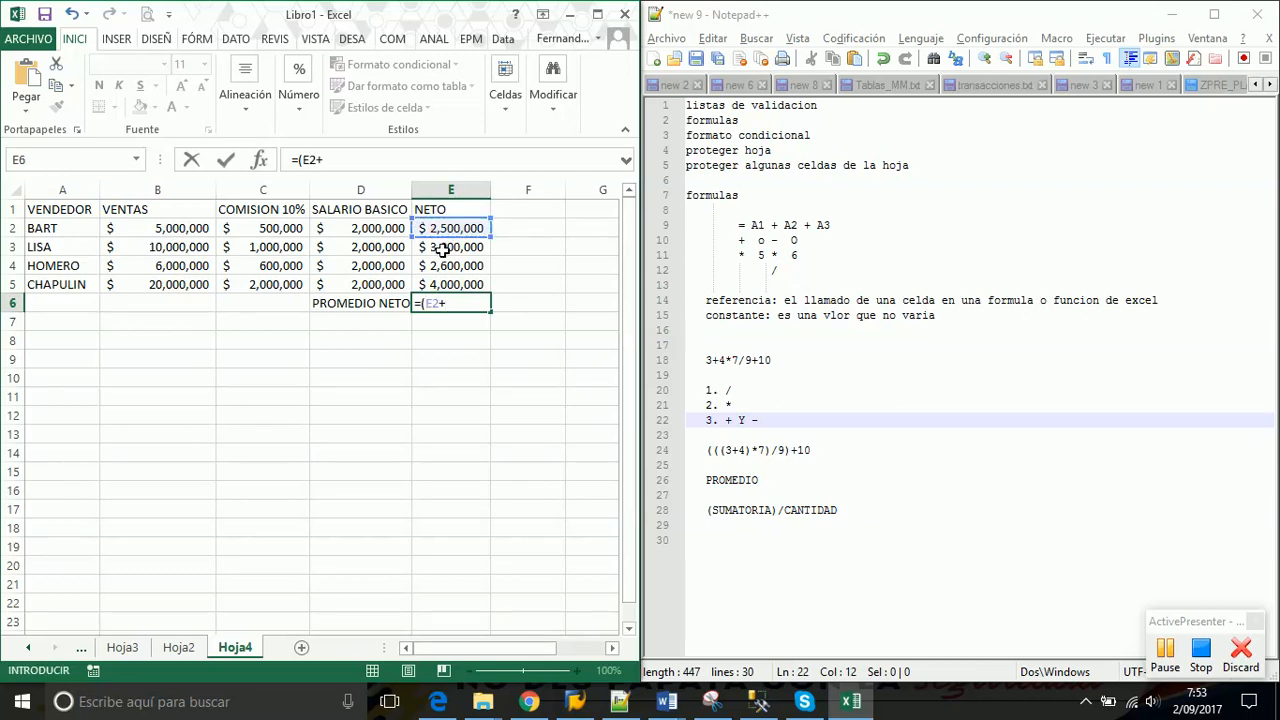
{"action": "left_click", "coordinate": [442, 249]}
{"action": "type", "text": "+"}
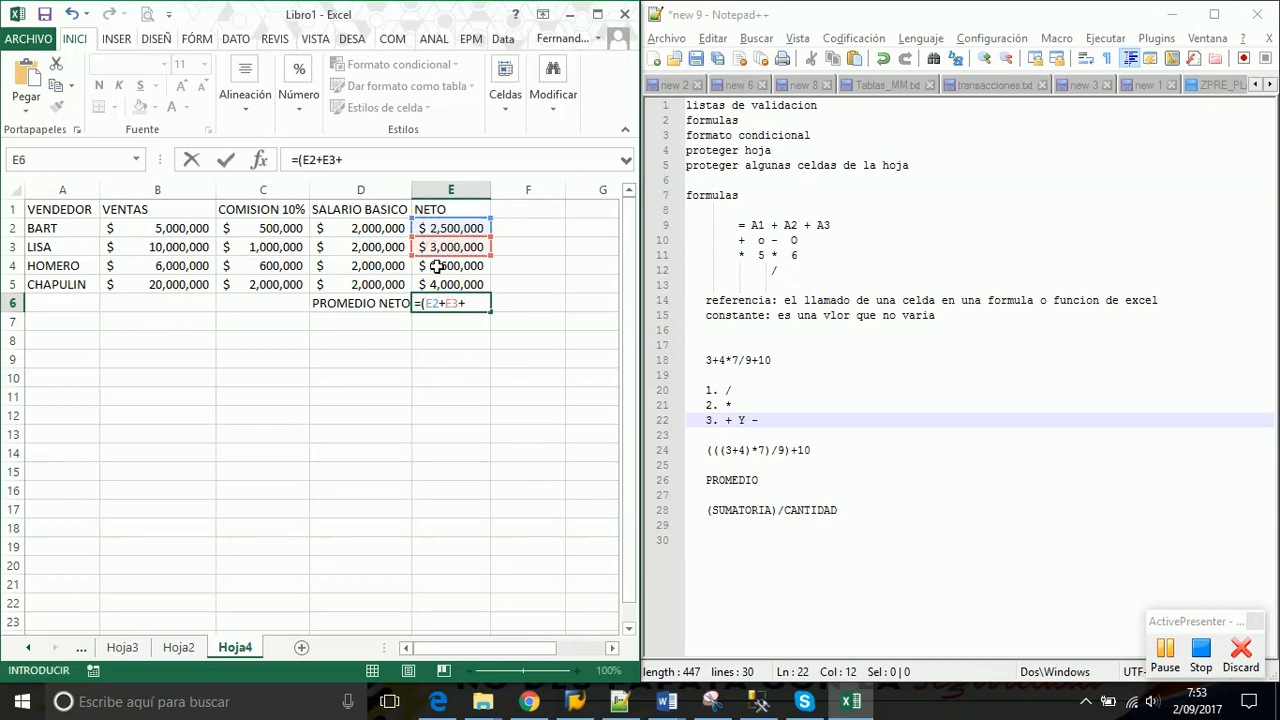
{"action": "left_click", "coordinate": [430, 264]}
{"action": "type", "text": "+"}
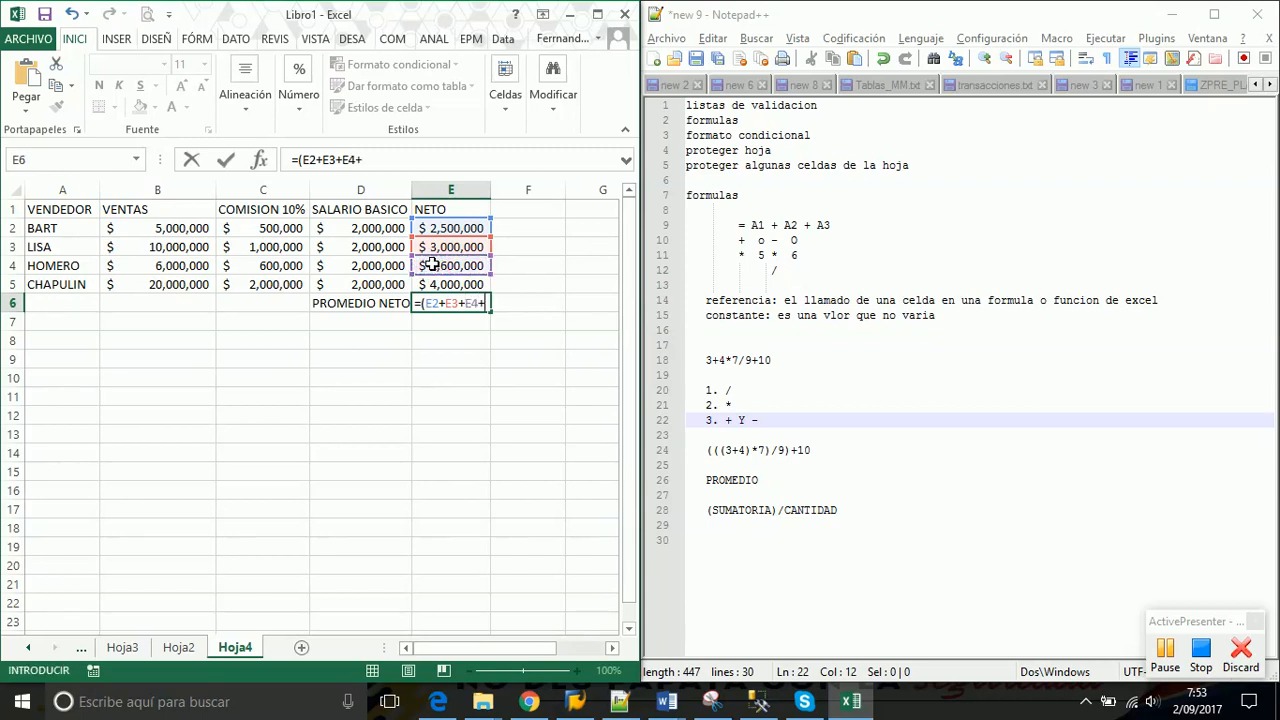
{"action": "left_click", "coordinate": [436, 286]}
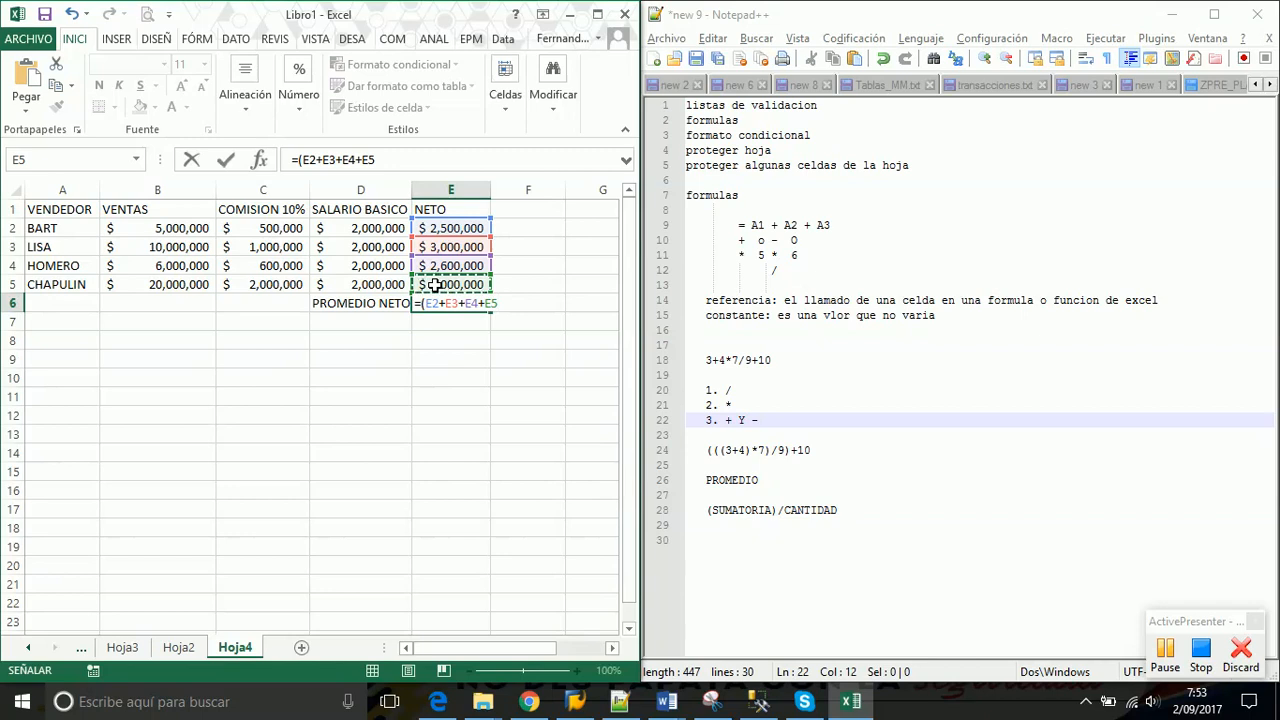
{"action": "type", "text": ")/"}
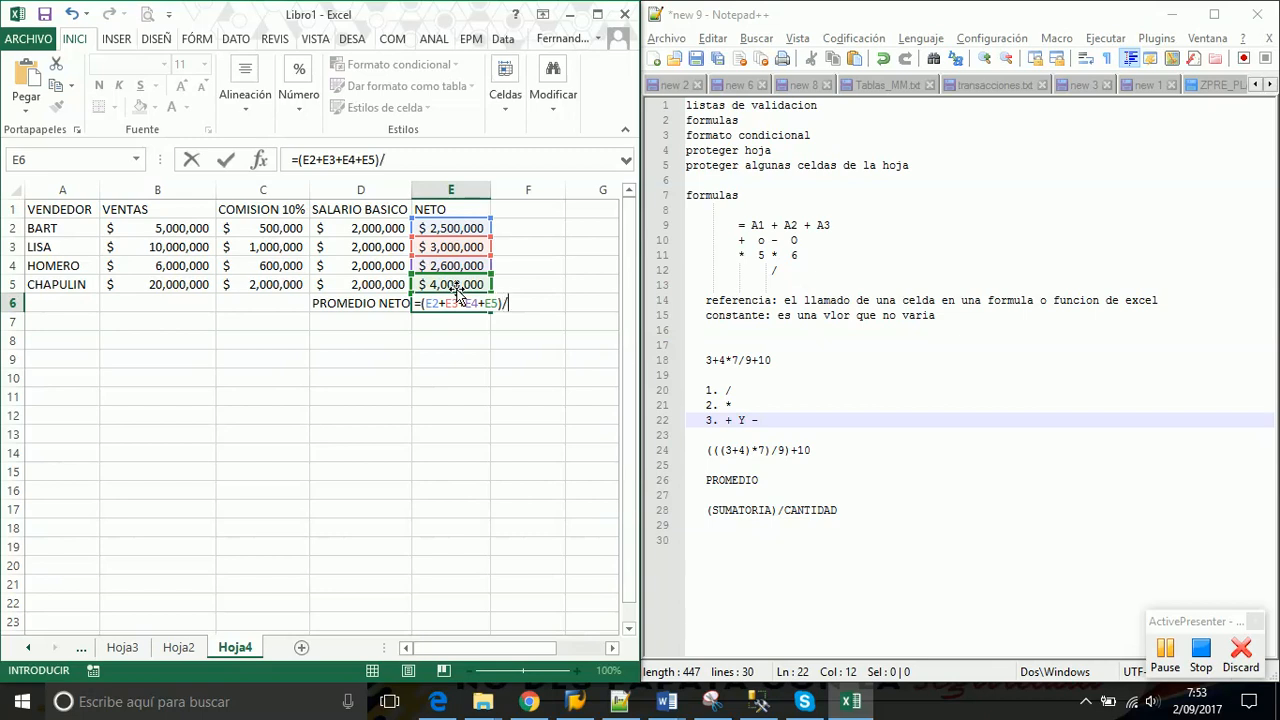
{"action": "type", "text": "4"}
{"action": "key", "text": "Return"}
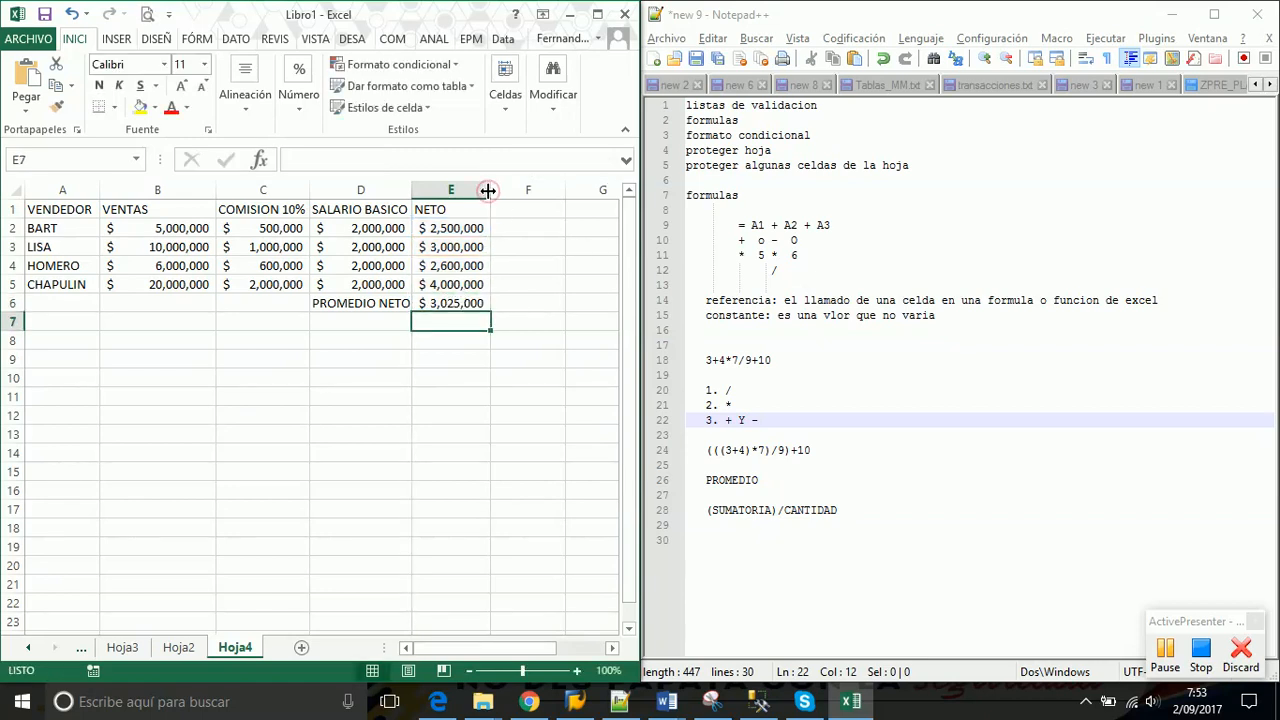
{"action": "left_click", "coordinate": [437, 303]}
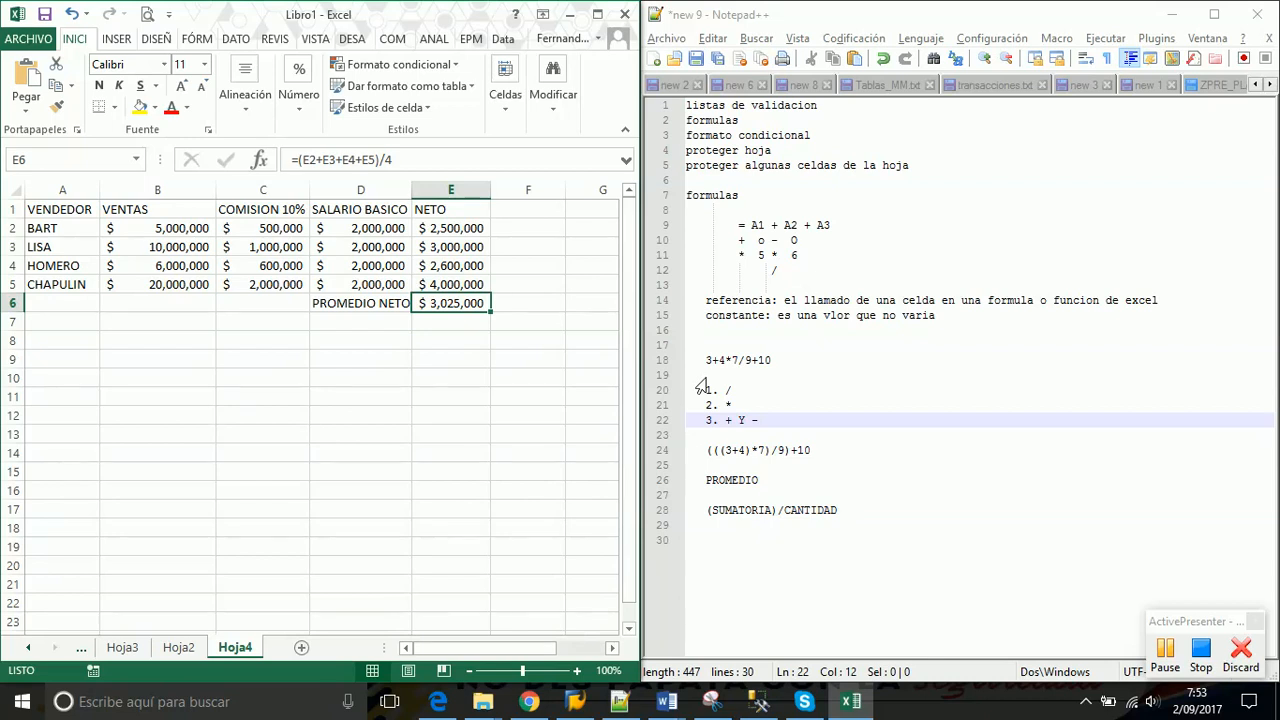
{"action": "left_click", "coordinate": [262, 225]}
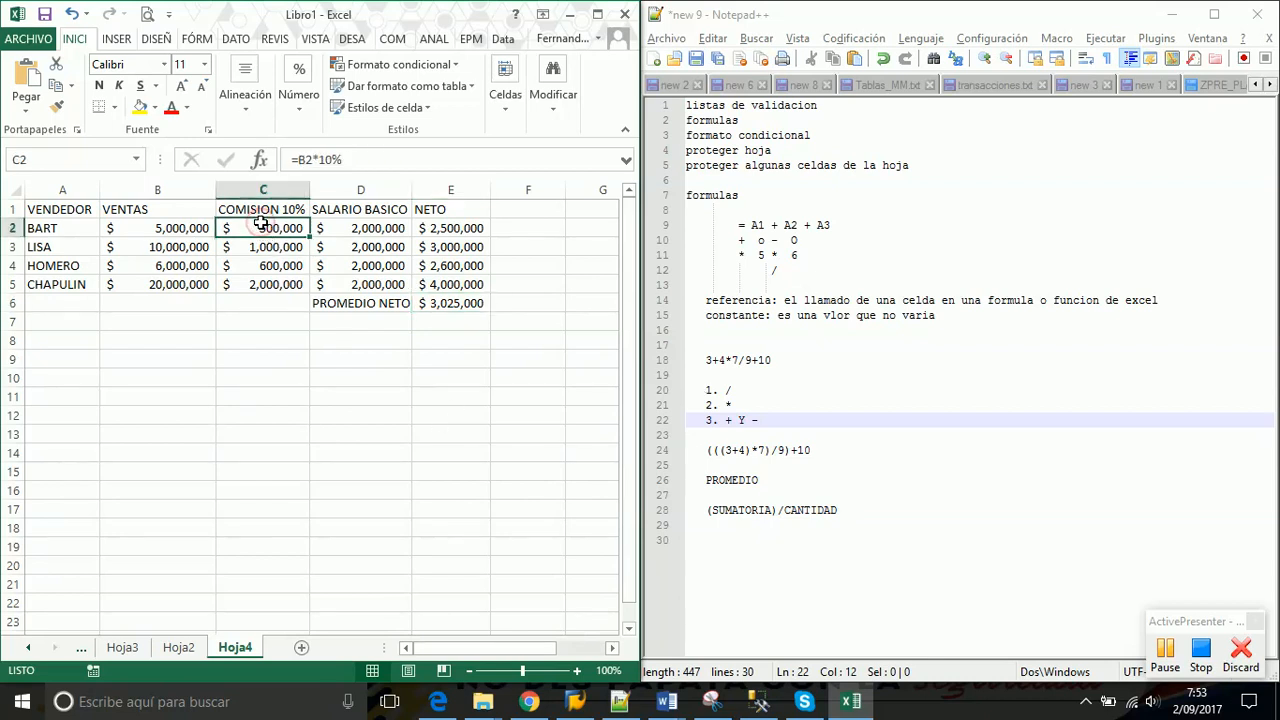
{"action": "left_click", "coordinate": [452, 230]}
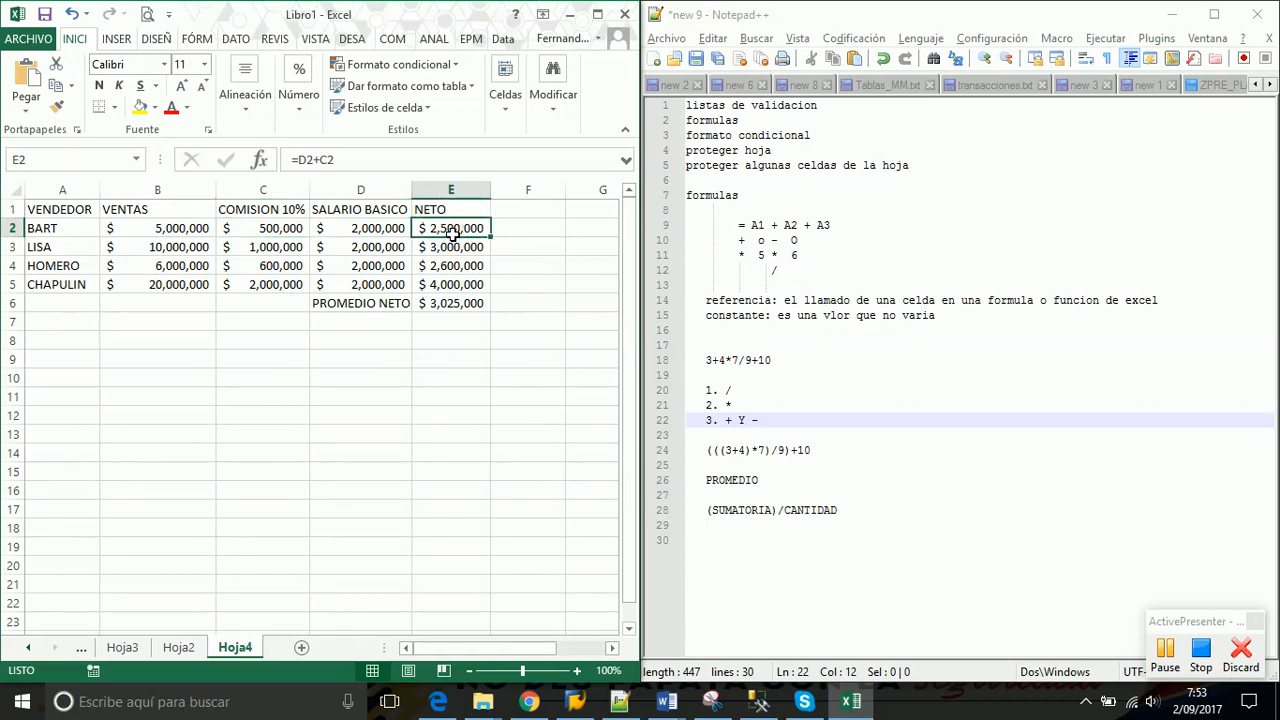
{"action": "left_click", "coordinate": [451, 316]}
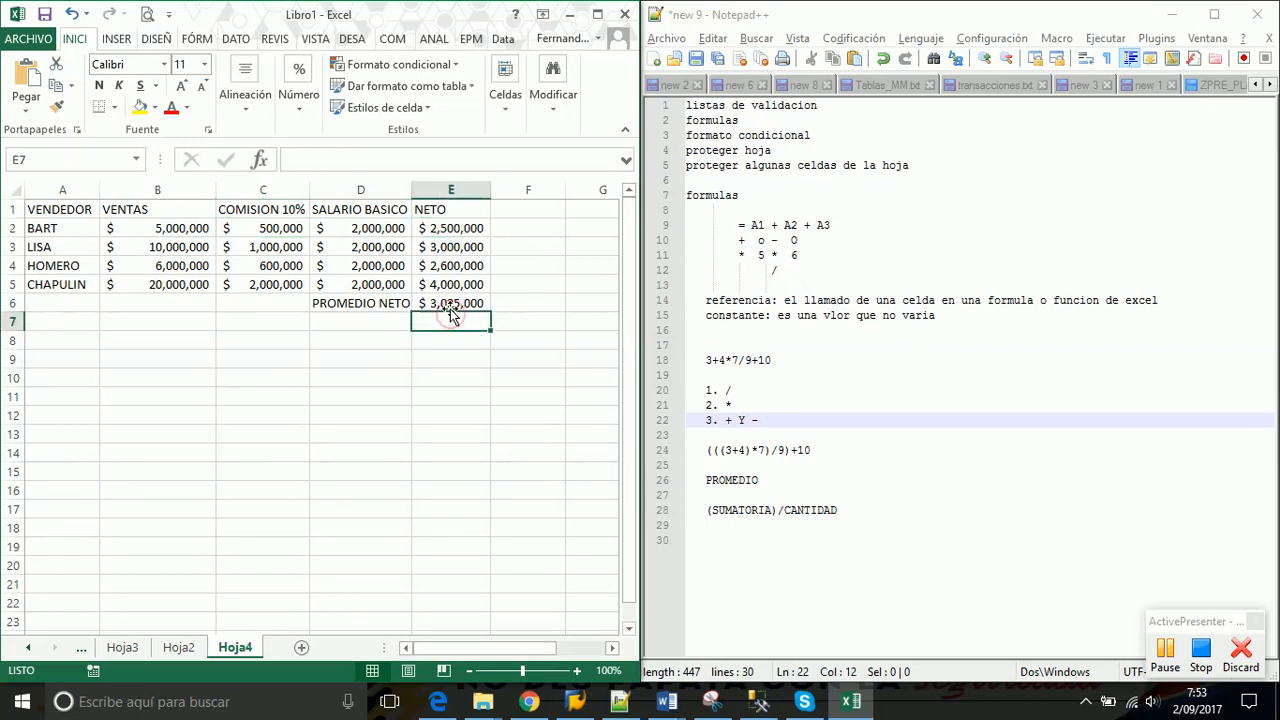
{"action": "left_click", "coordinate": [449, 305]}
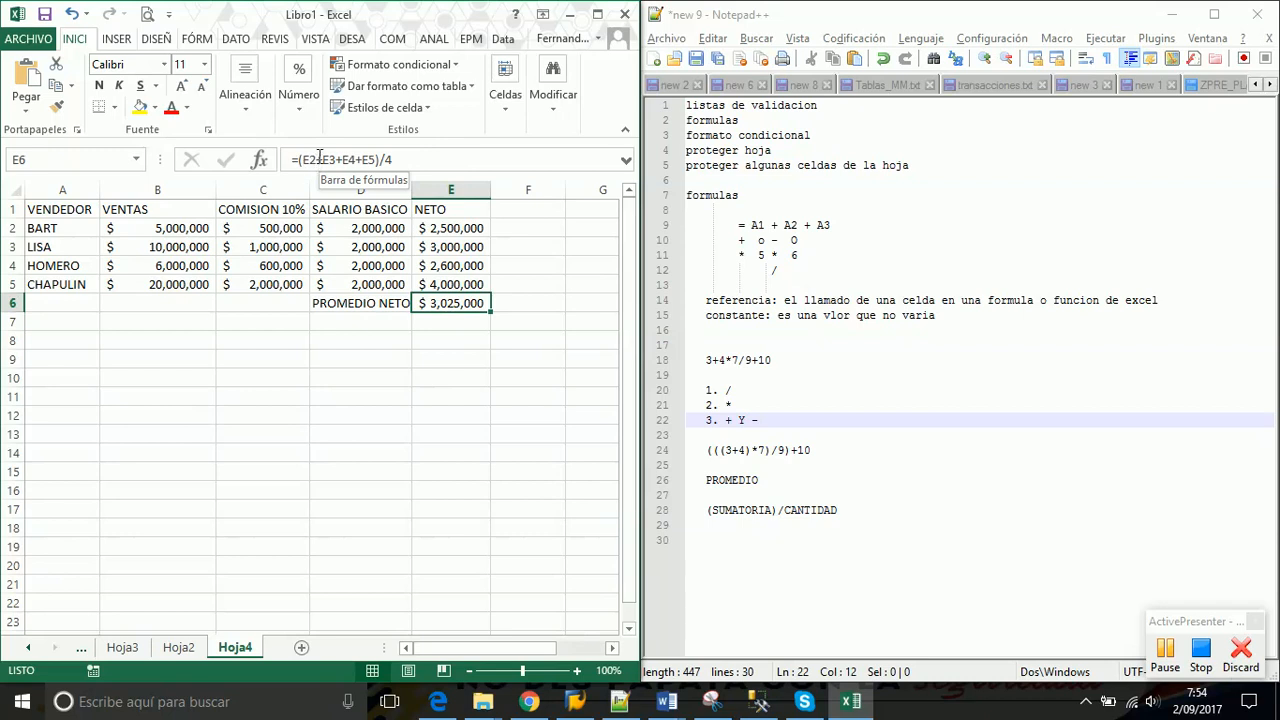
{"action": "left_click", "coordinate": [409, 158]}
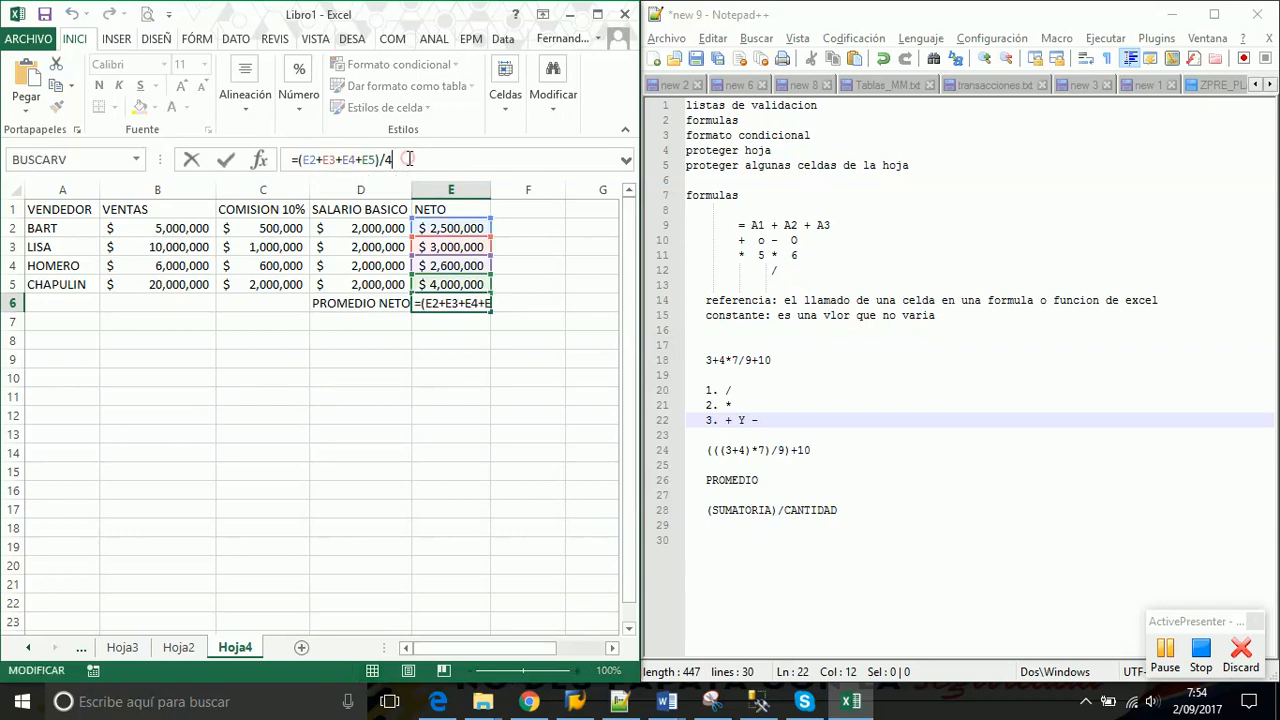
{"action": "key", "text": "BackSpace"}
{"action": "key", "text": "BackSpace"}
{"action": "key", "text": "BackSpace"}
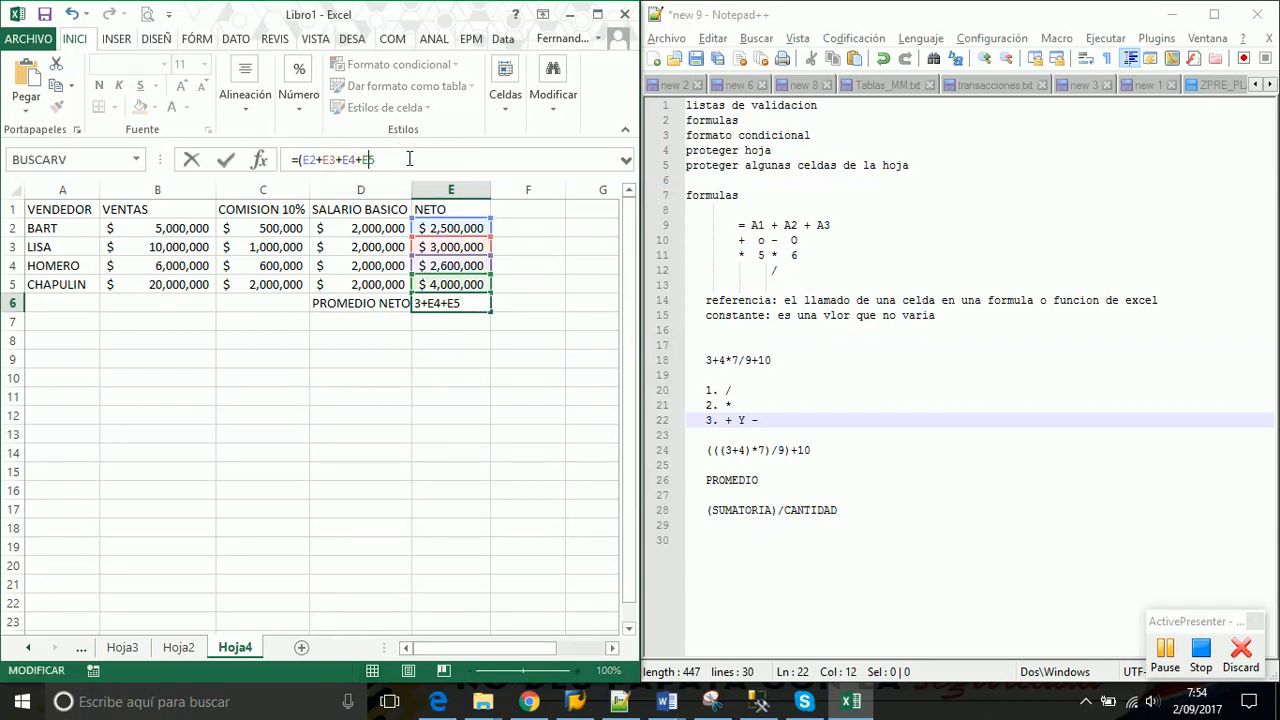
{"action": "key", "text": "Left"}
{"action": "key", "text": "Left"}
{"action": "key", "text": "Left"}
{"action": "key", "text": "Left"}
{"action": "key", "text": "Left"}
{"action": "key", "text": "Left"}
{"action": "key", "text": "Left"}
{"action": "key", "text": "Left"}
{"action": "key", "text": "BackSpace"}
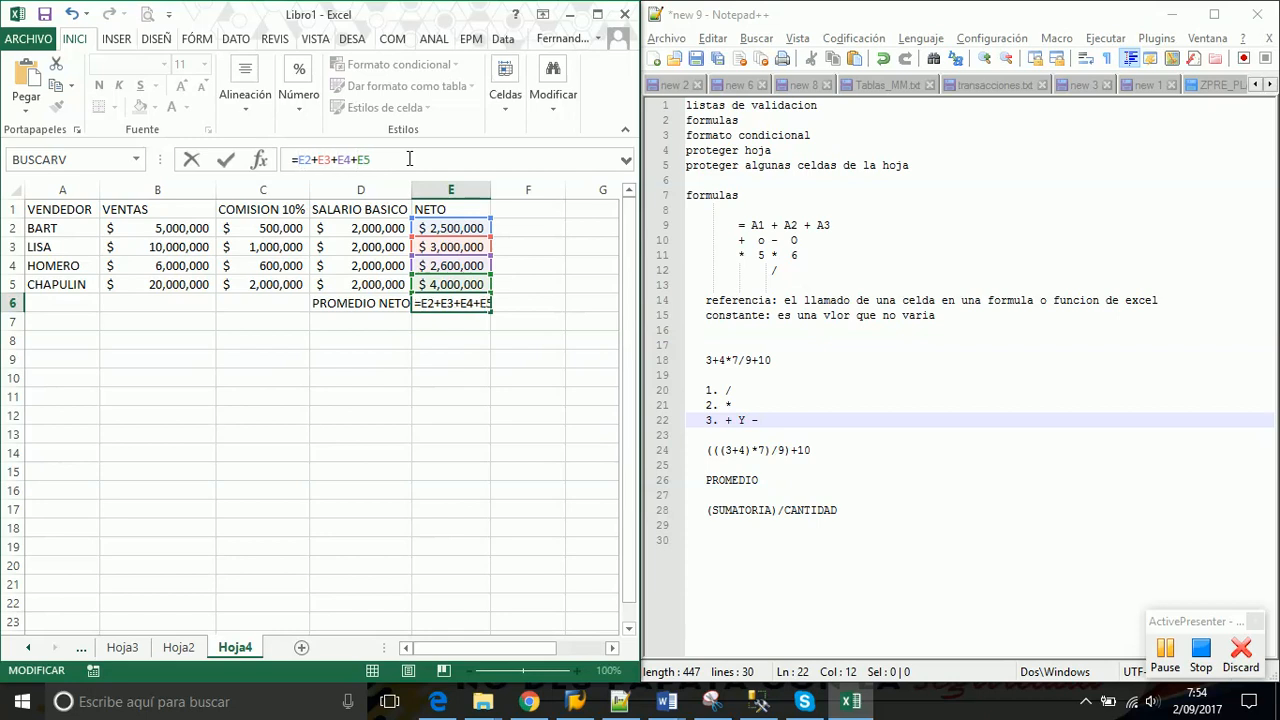
{"action": "left_click", "coordinate": [312, 160]}
{"action": "key", "text": "Return"}
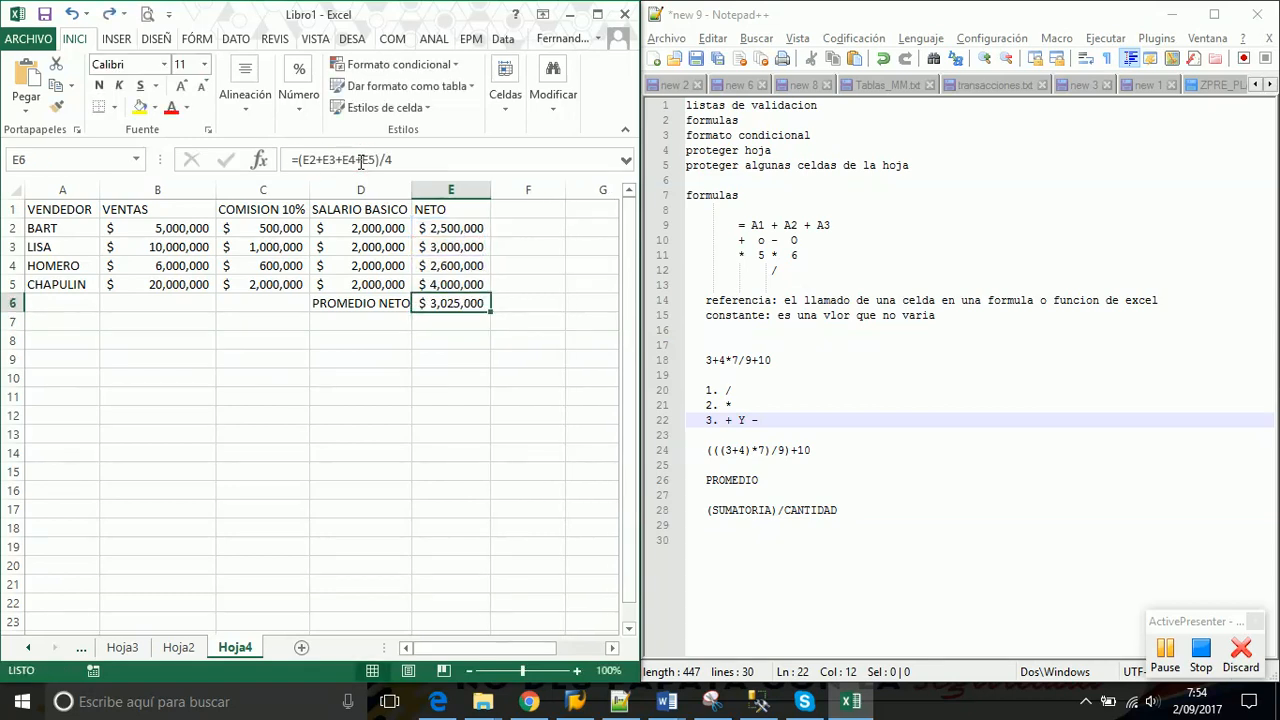
{"action": "left_click", "coordinate": [447, 231]}
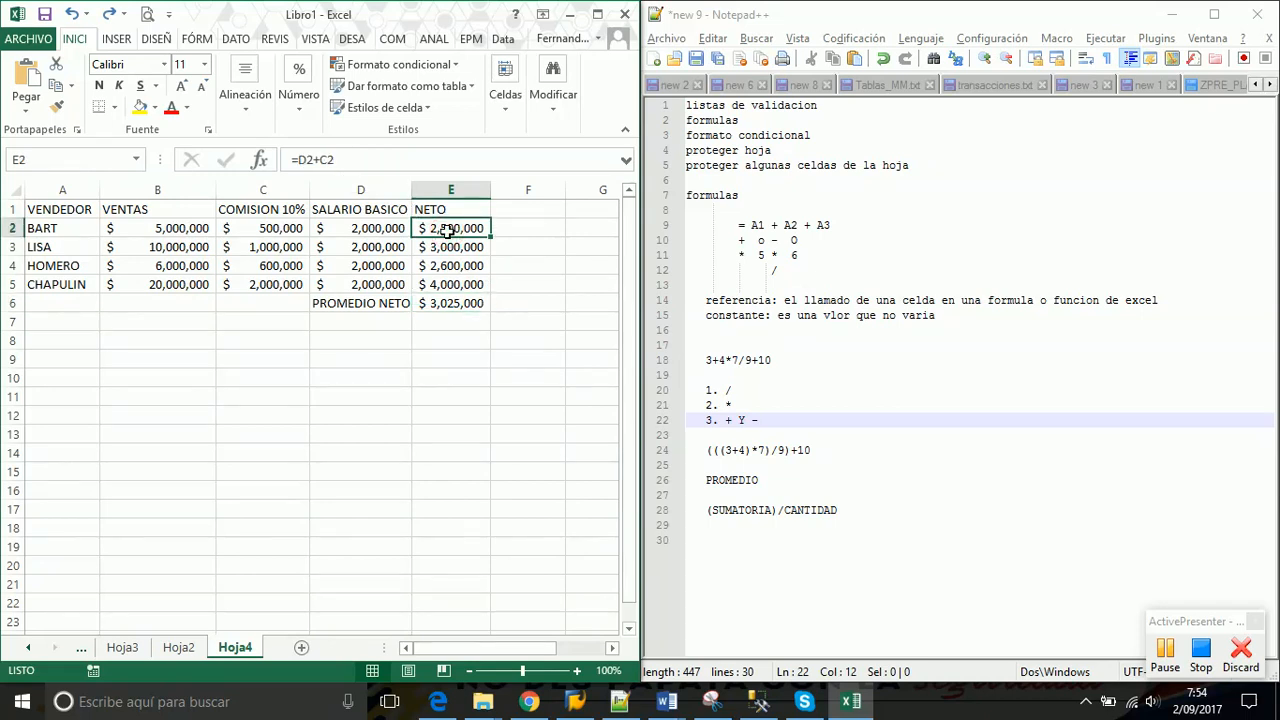
{"action": "left_click", "coordinate": [303, 160]}
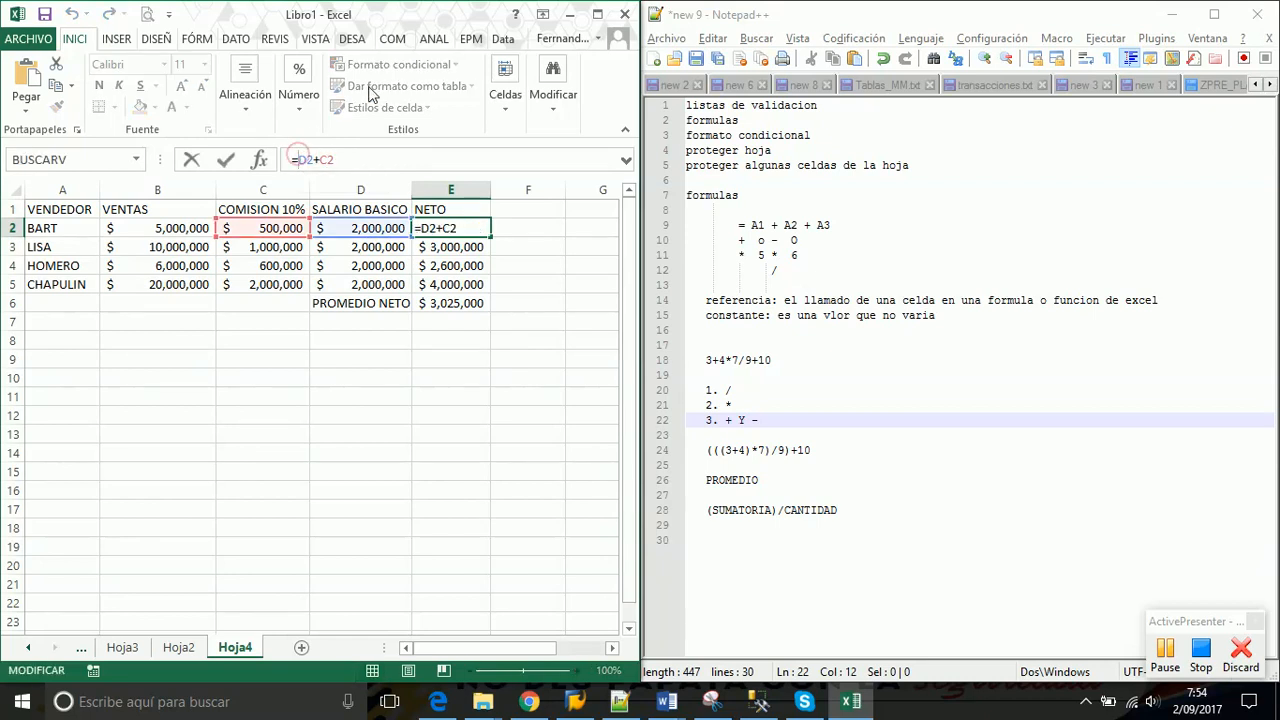
{"action": "type", "text": "("}
{"action": "key", "text": "End"}
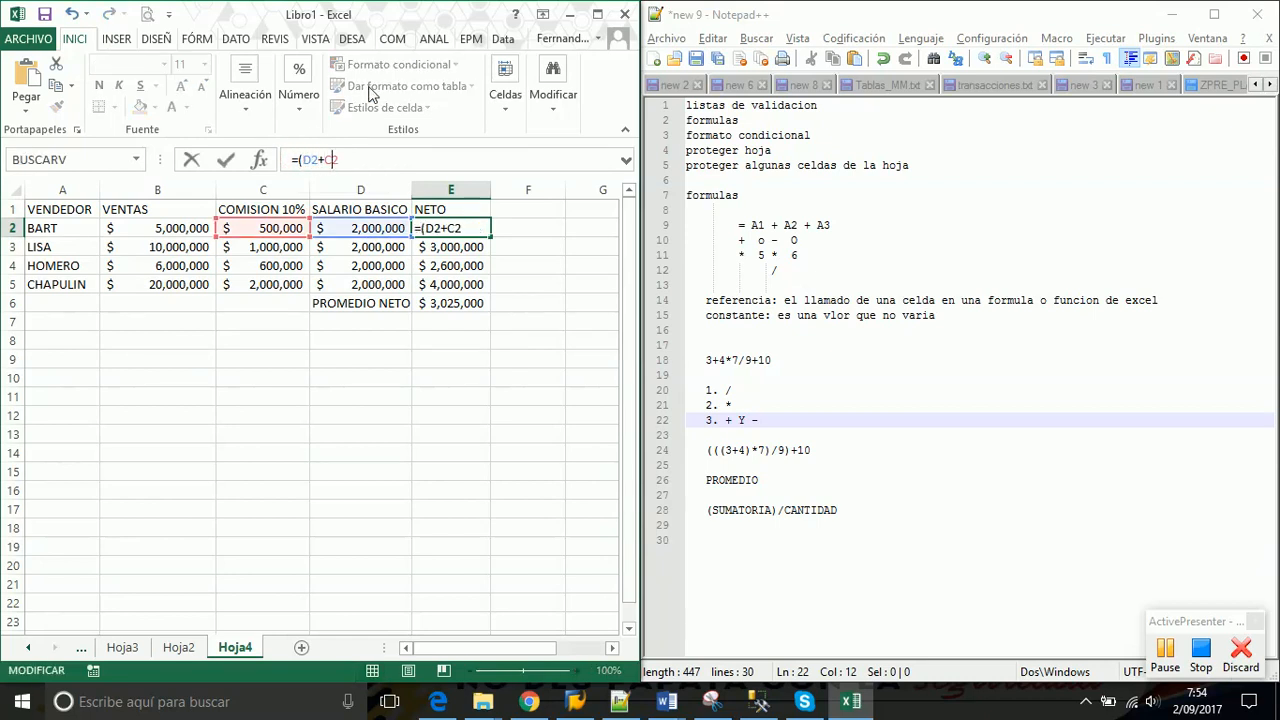
{"action": "type", "text": ")"}
{"action": "key", "text": "Return"}
{"action": "key", "text": "Up"}
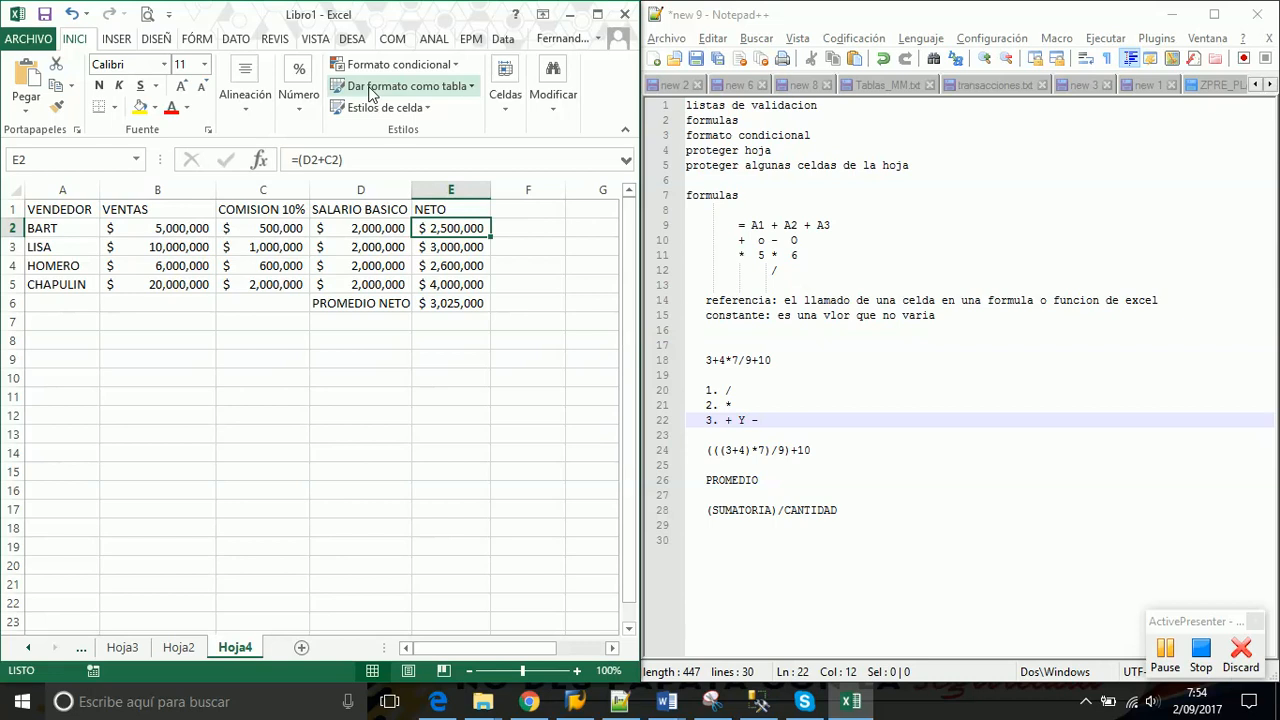
{"action": "left_click", "coordinate": [353, 157]}
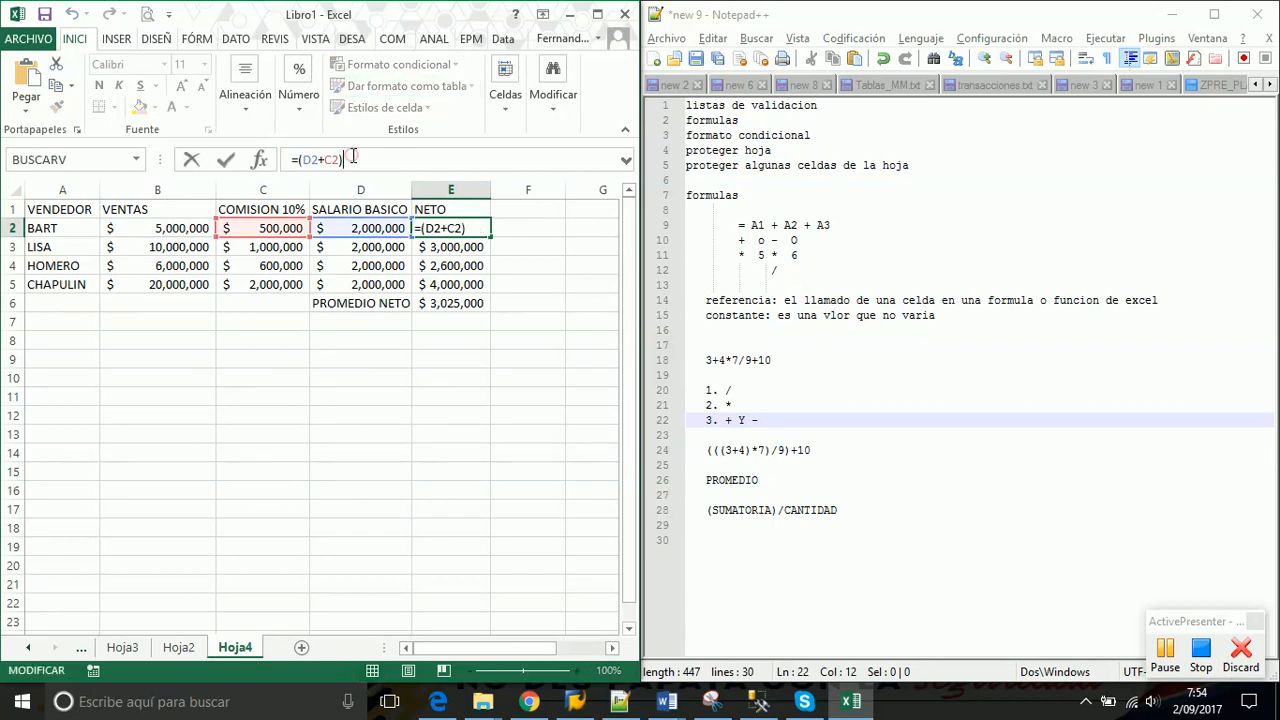
{"action": "key", "text": "BackSpace"}
{"action": "key", "text": "BackSpace"}
{"action": "key", "text": "Return"}
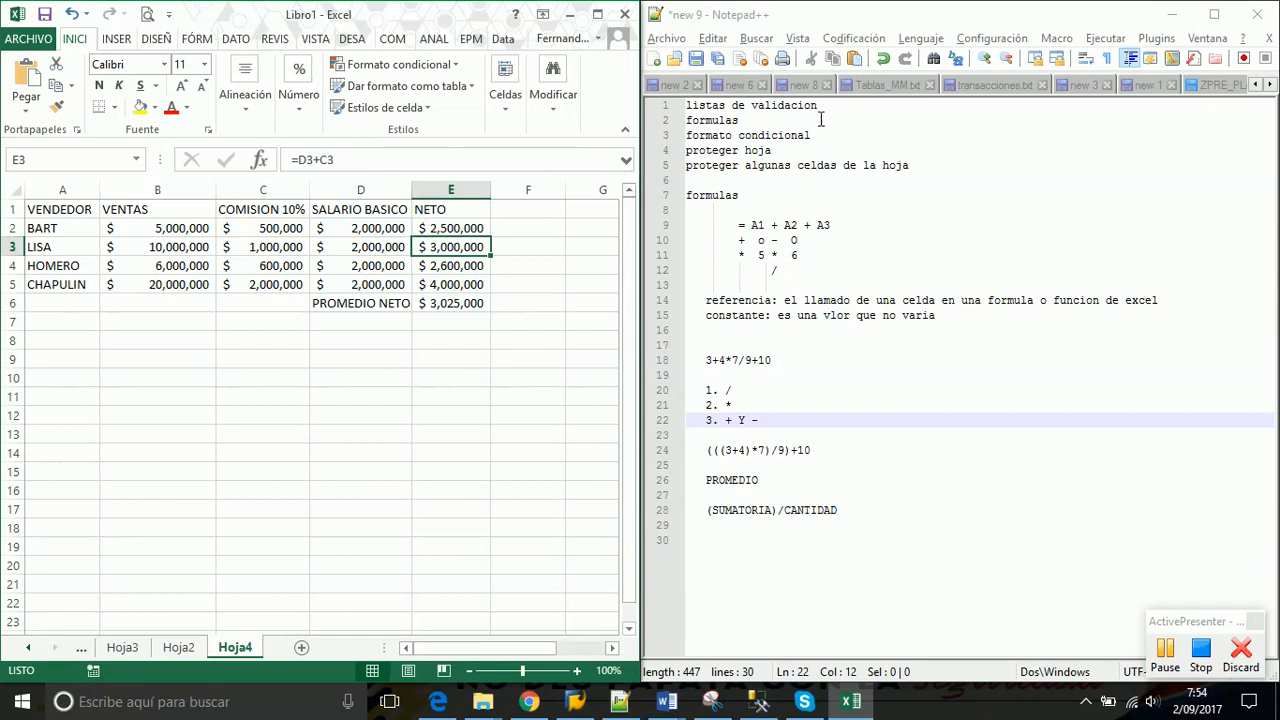
Mark the listas de validacion and formulas lines in the notes with OK
{"action": "left_click", "coordinate": [834, 106]}
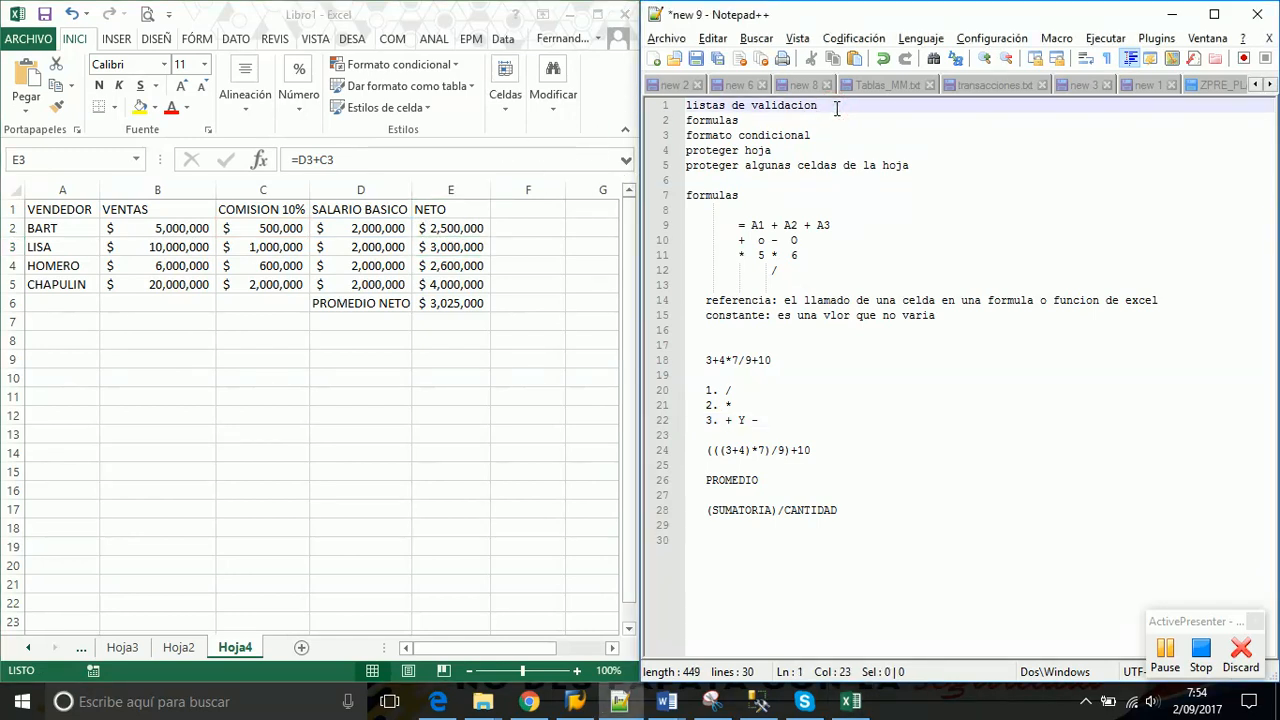
{"action": "type", "text": "OK"}
{"action": "key", "text": "Down"}
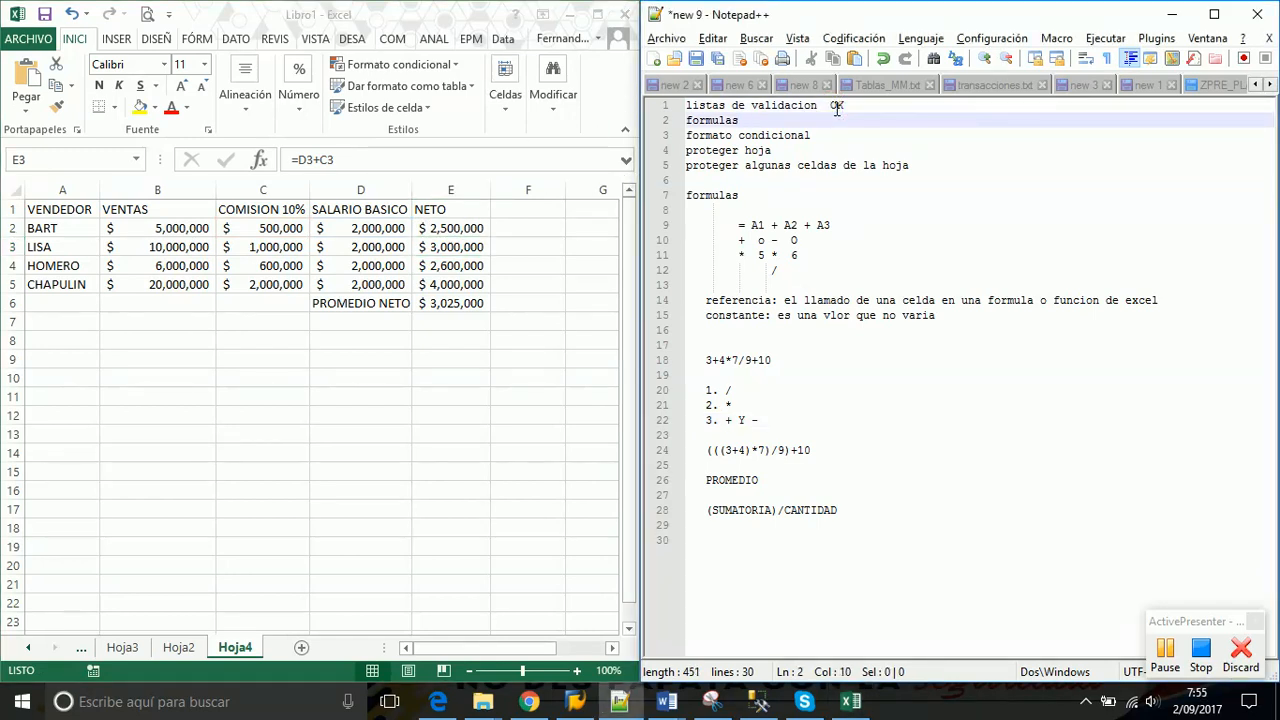
{"action": "type", "text": "OK"}
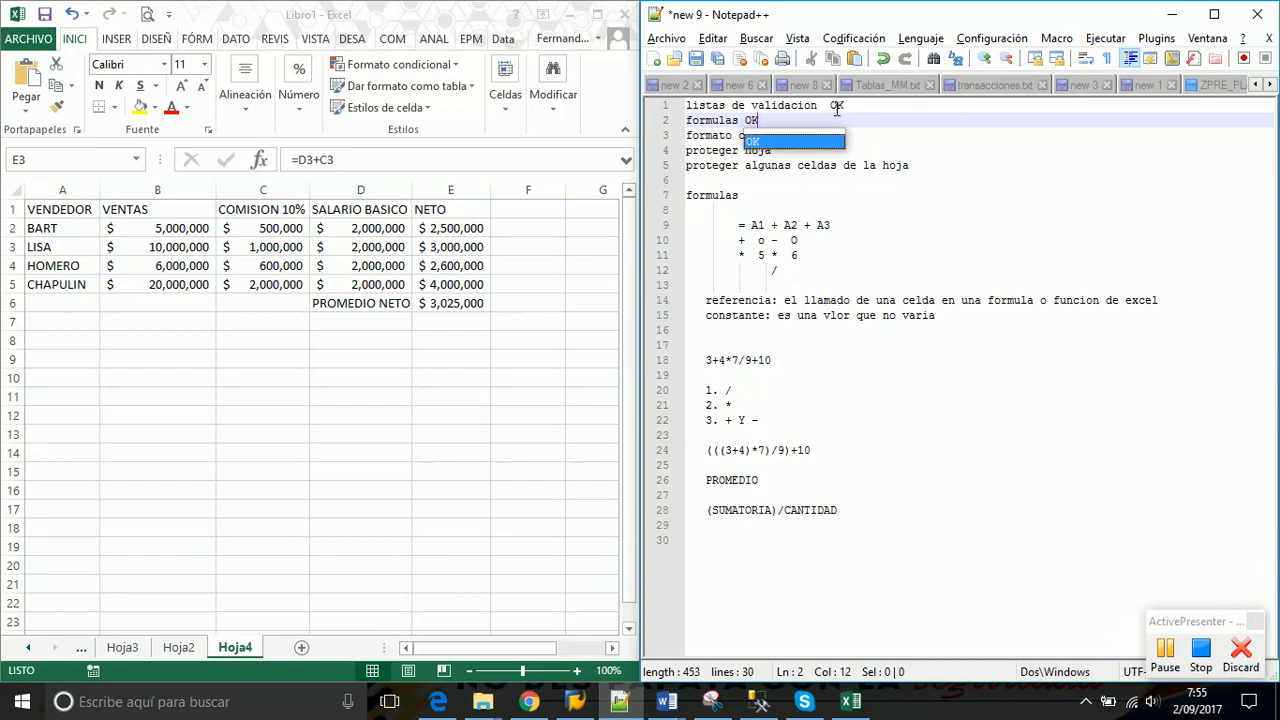
{"action": "key", "text": "Escape"}
Go to the end of the formato condicional line in the notes
{"action": "key", "text": "Down"}
{"action": "key", "text": "Right"}
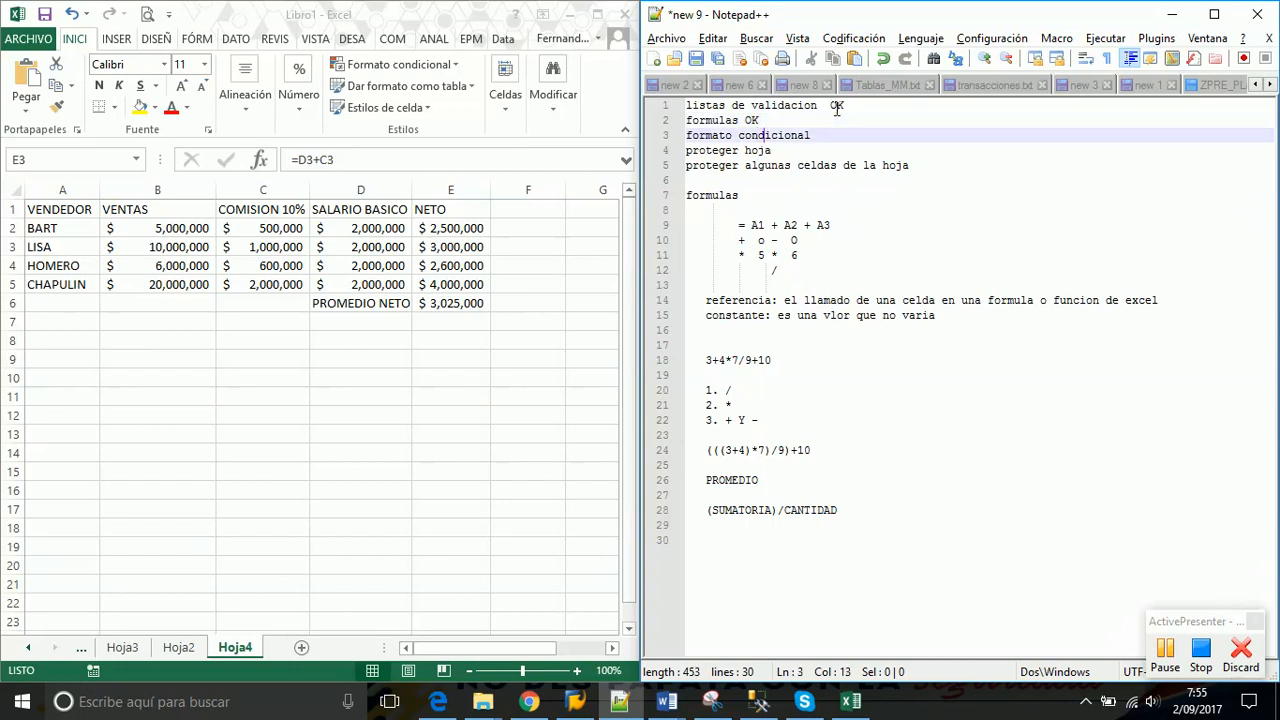
{"action": "key", "text": "Right"}
{"action": "key", "text": "Right"}
{"action": "key", "text": "Right"}
{"action": "key", "text": "Right"}
{"action": "key", "text": "Right"}
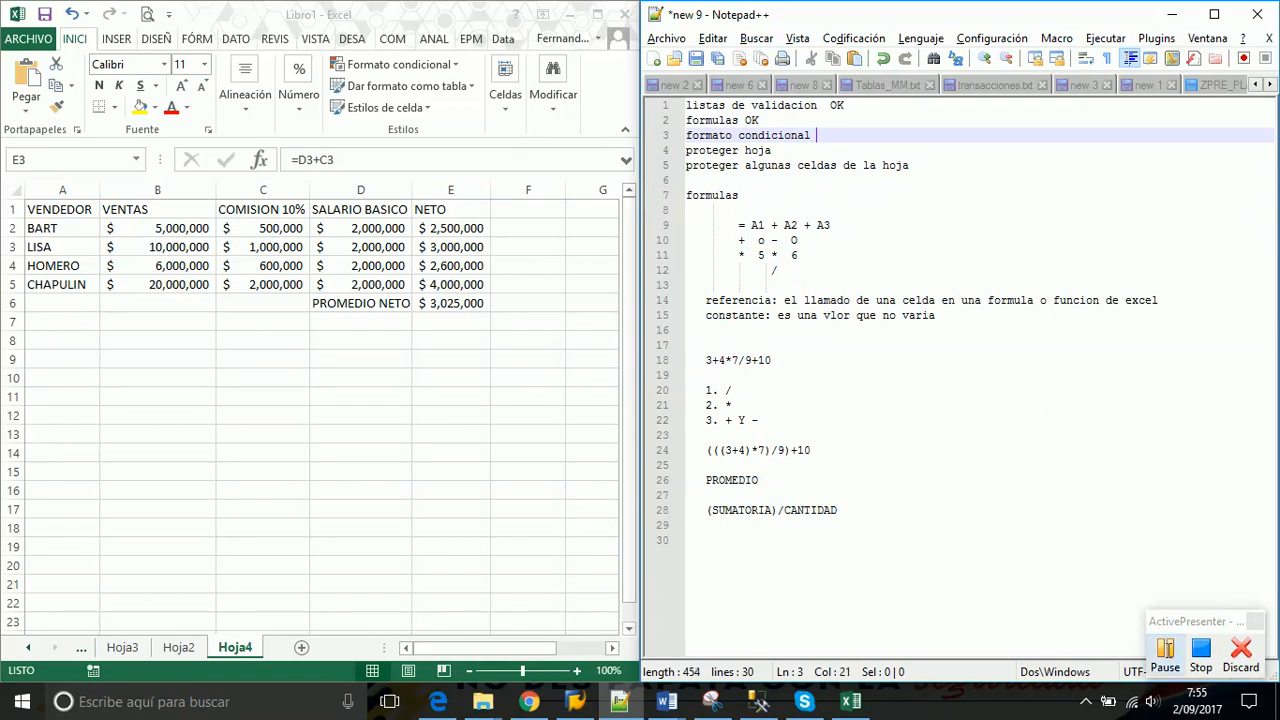
{"action": "left_click", "coordinate": [1165, 652]}
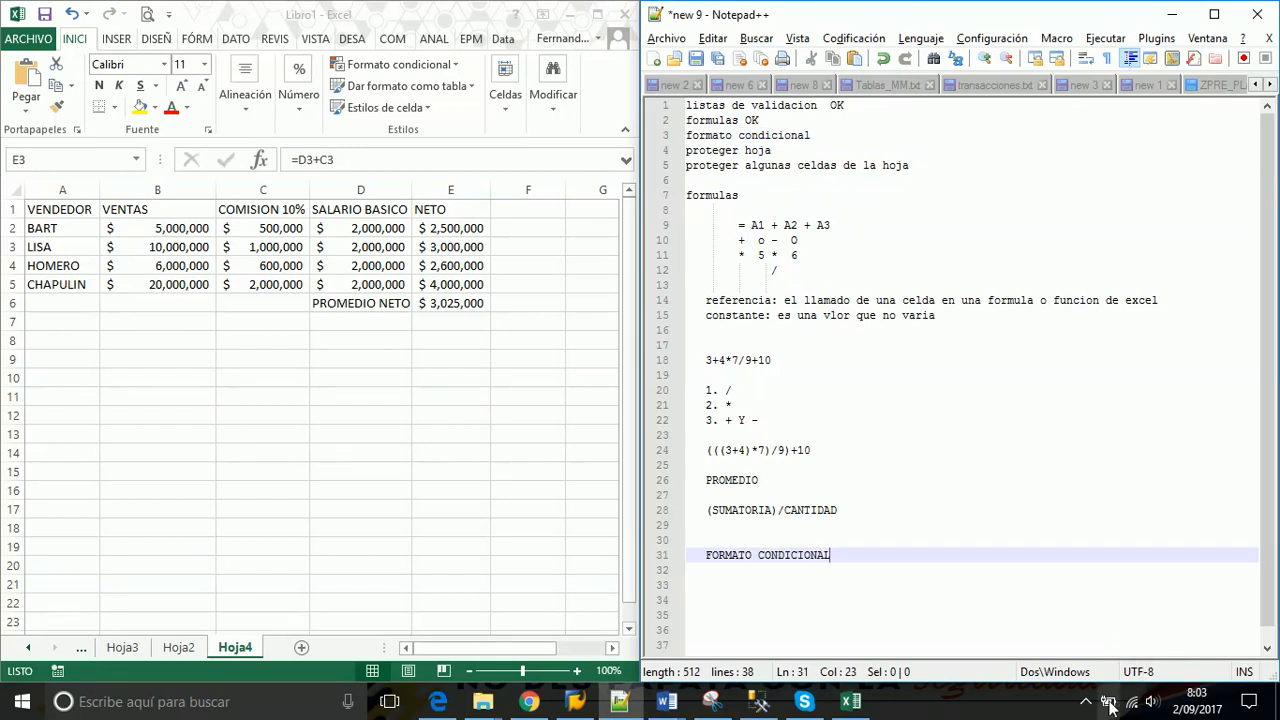
{"action": "left_click", "coordinate": [1031, 628]}
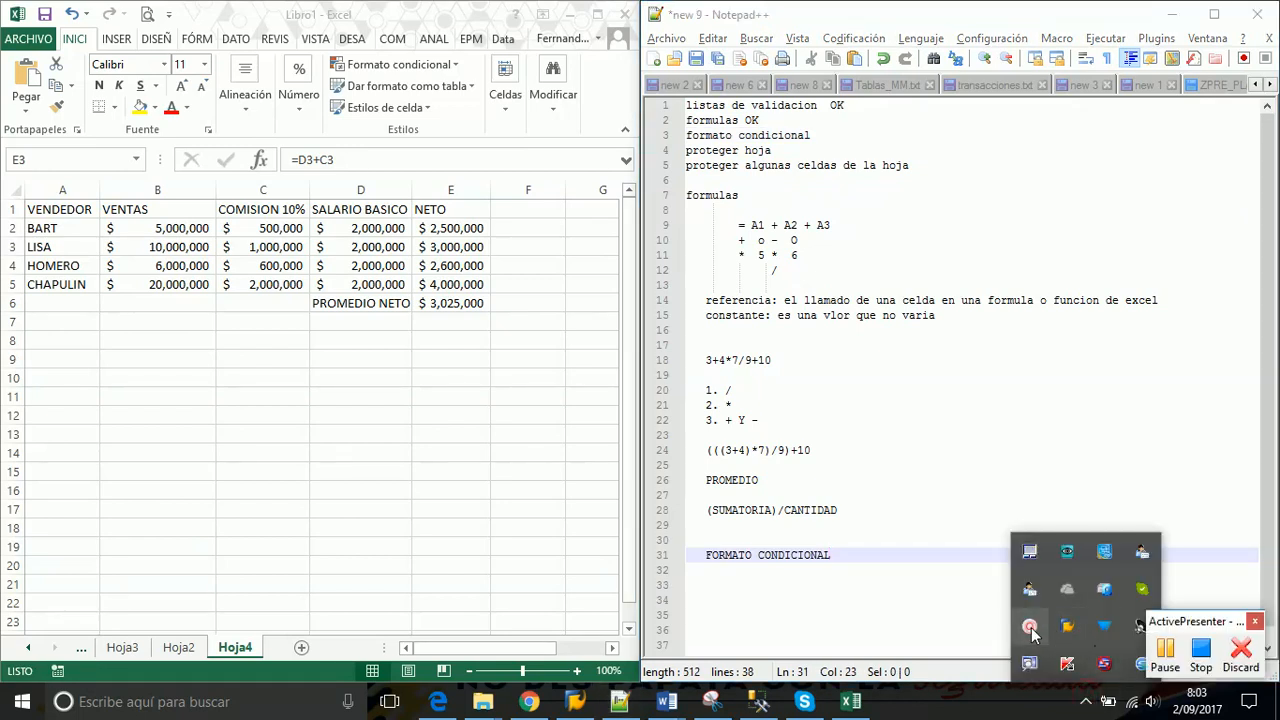
{"action": "left_click", "coordinate": [934, 420]}
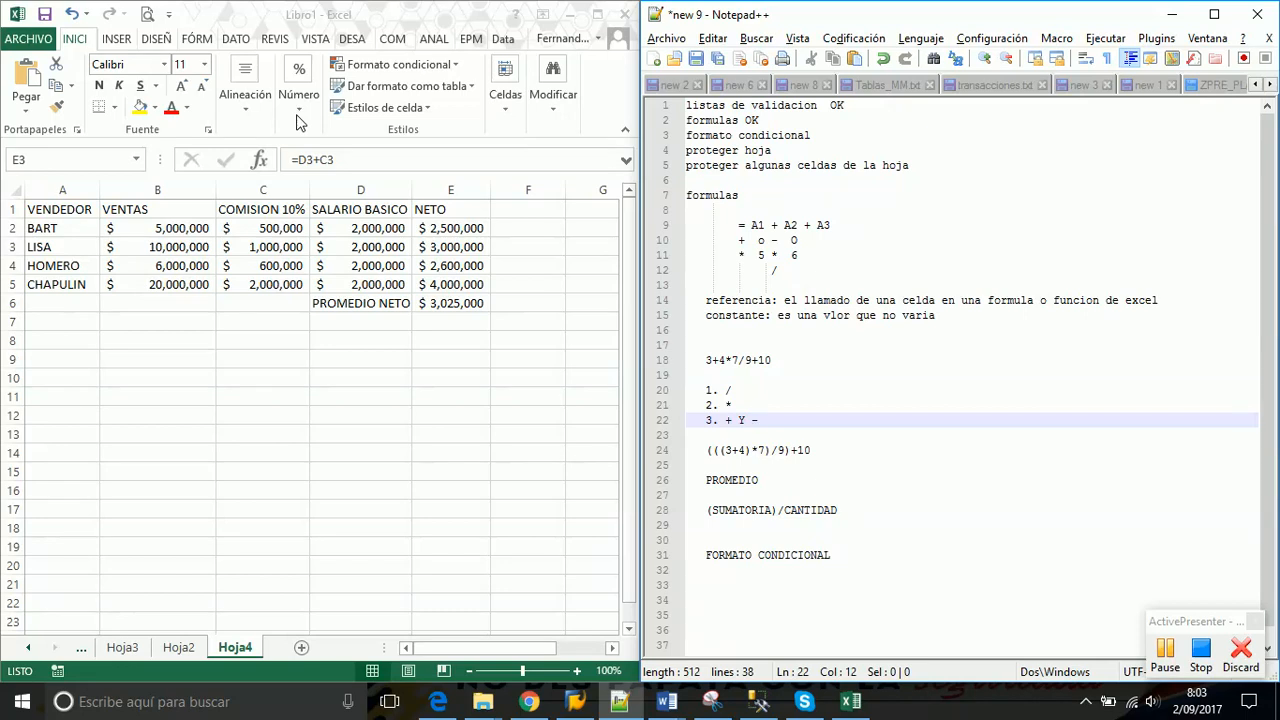
{"action": "left_click", "coordinate": [453, 66]}
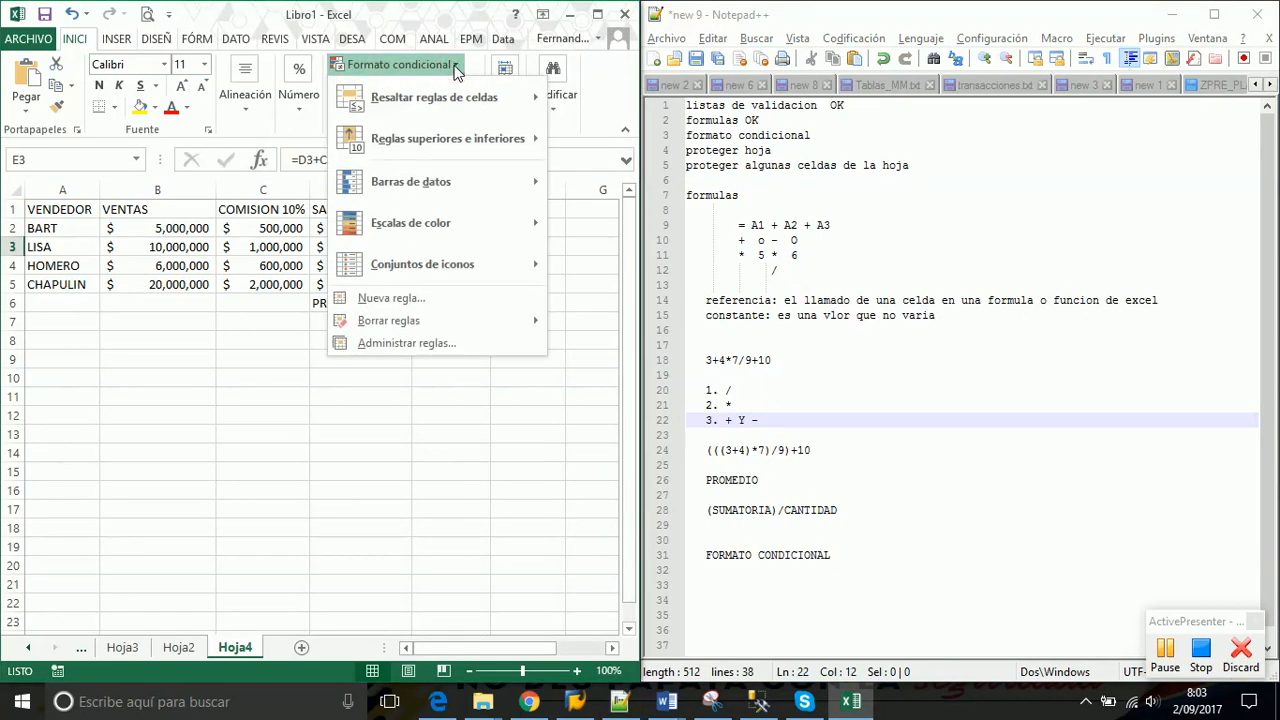
{"action": "mouse_move", "coordinate": [455, 102]}
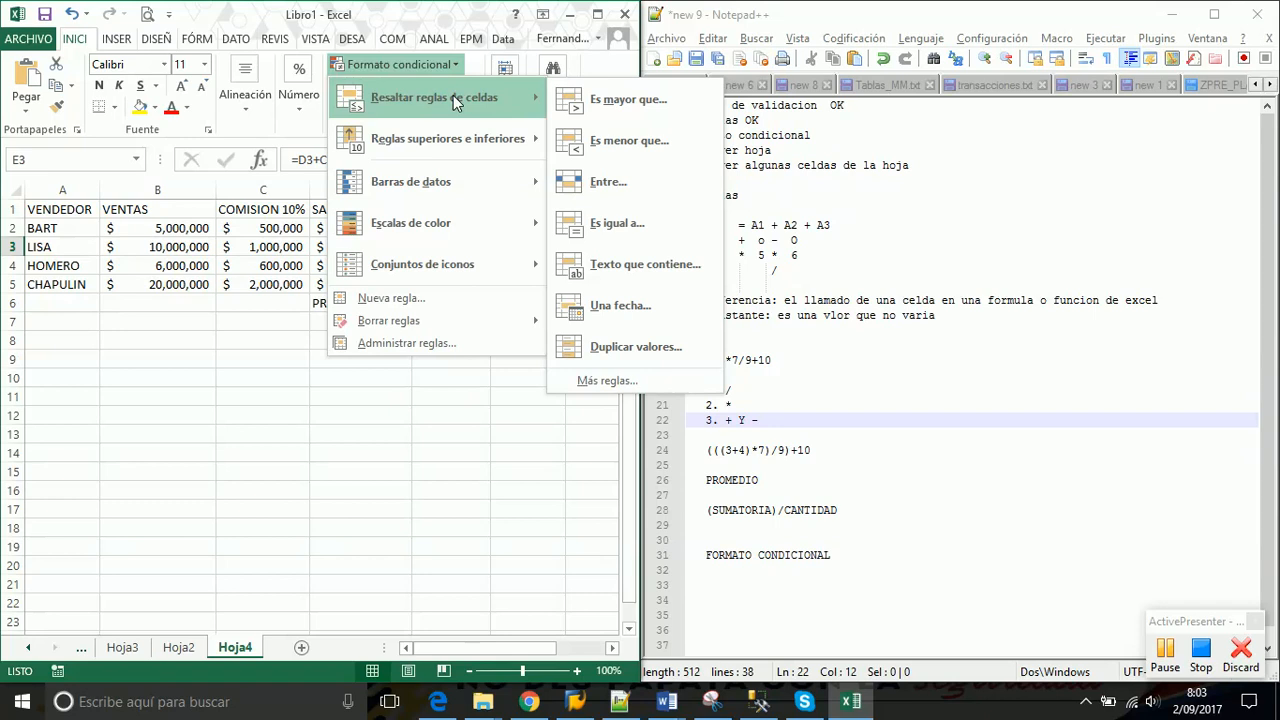
{"action": "mouse_move", "coordinate": [462, 193]}
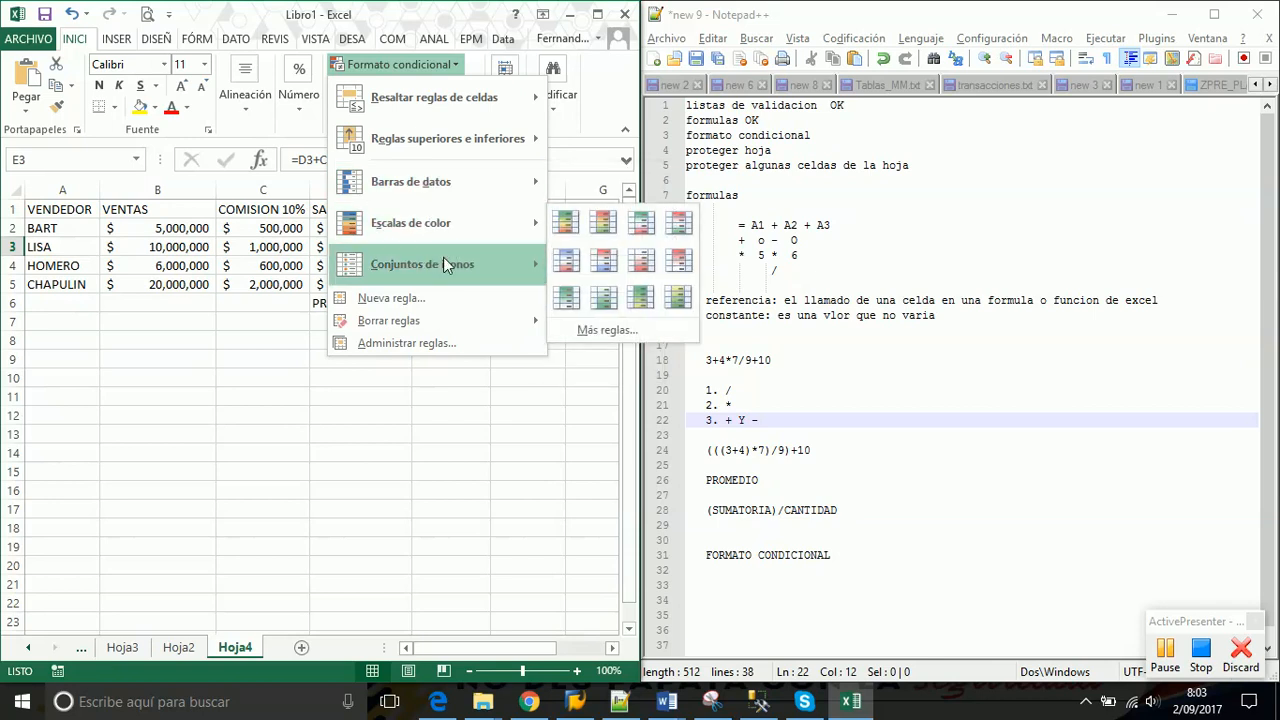
{"action": "mouse_move", "coordinate": [443, 270]}
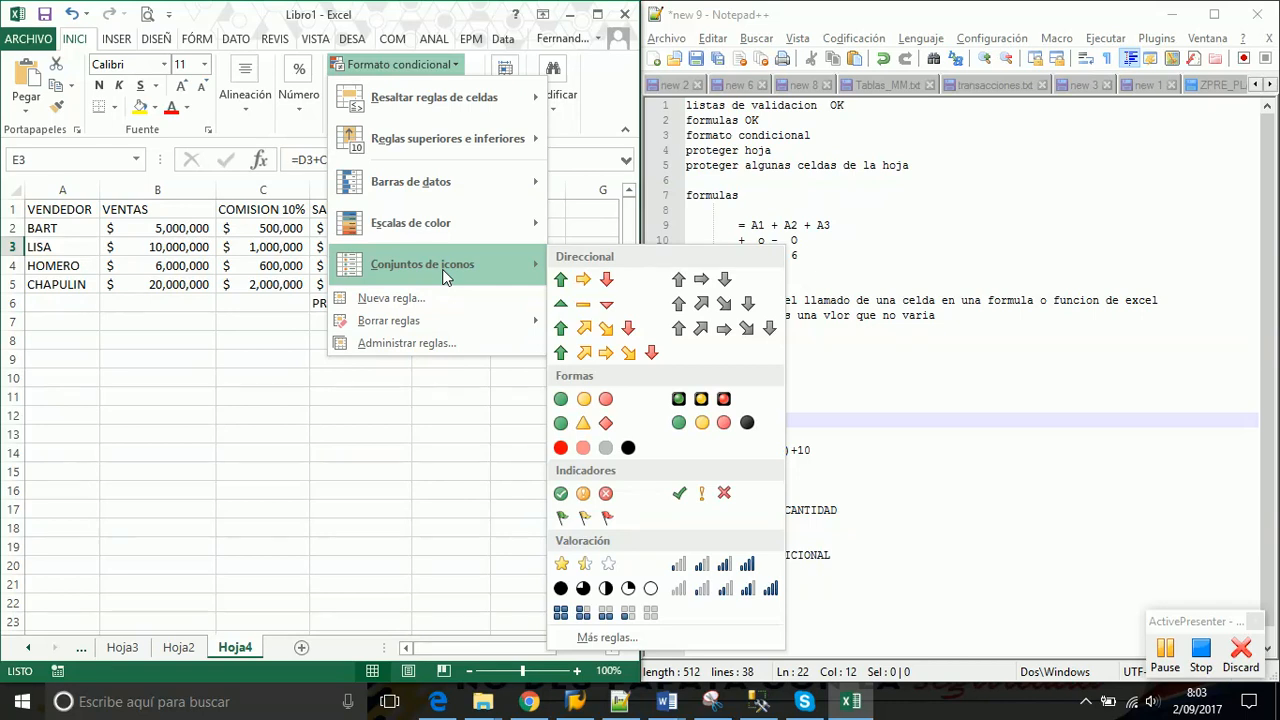
{"action": "left_click", "coordinate": [936, 585]}
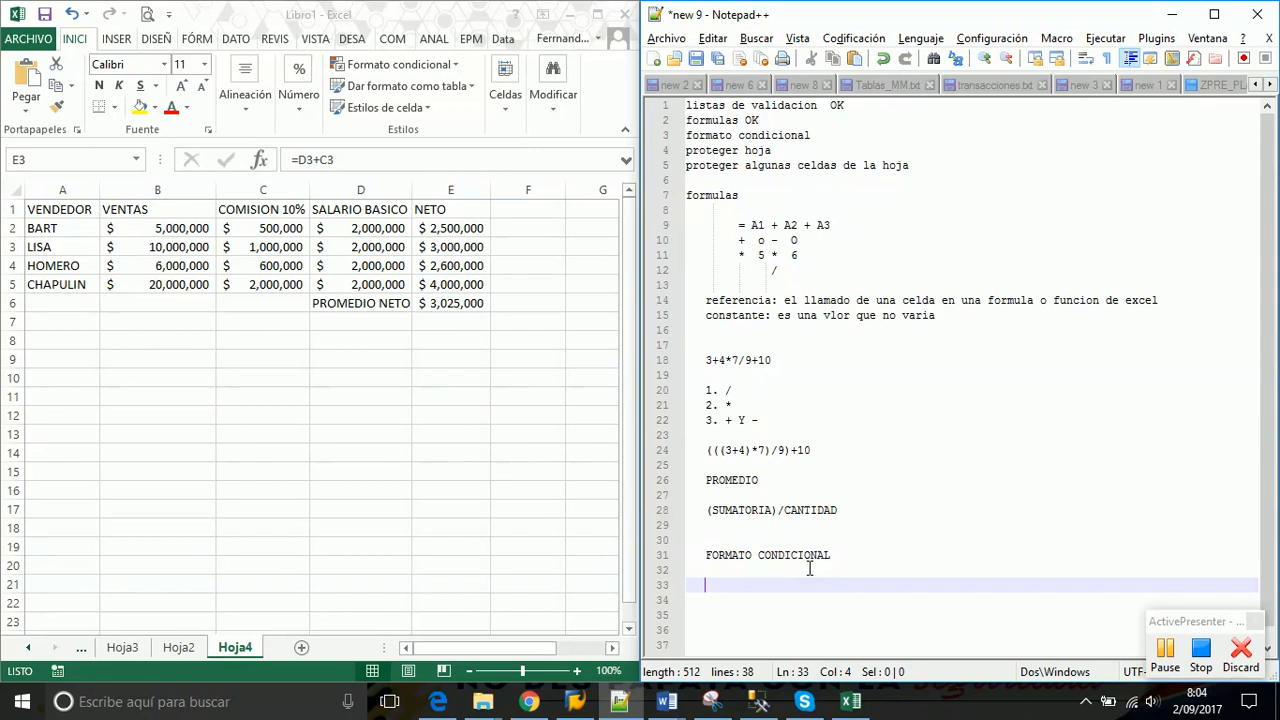
Write '1. NETO <=2000000 ROJO' on line 33 after checking the NETO value in E2
{"action": "left_click", "coordinate": [810, 569]}
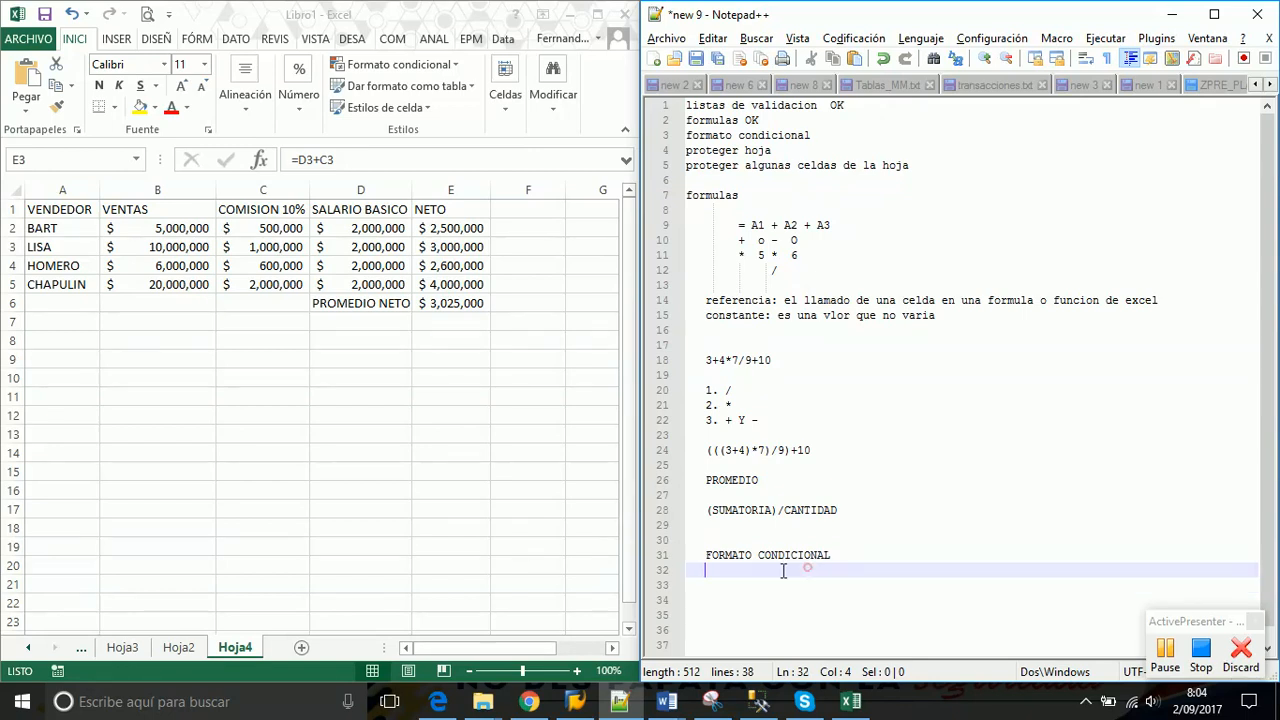
{"action": "left_click", "coordinate": [447, 231]}
{"action": "left_click", "coordinate": [448, 228]}
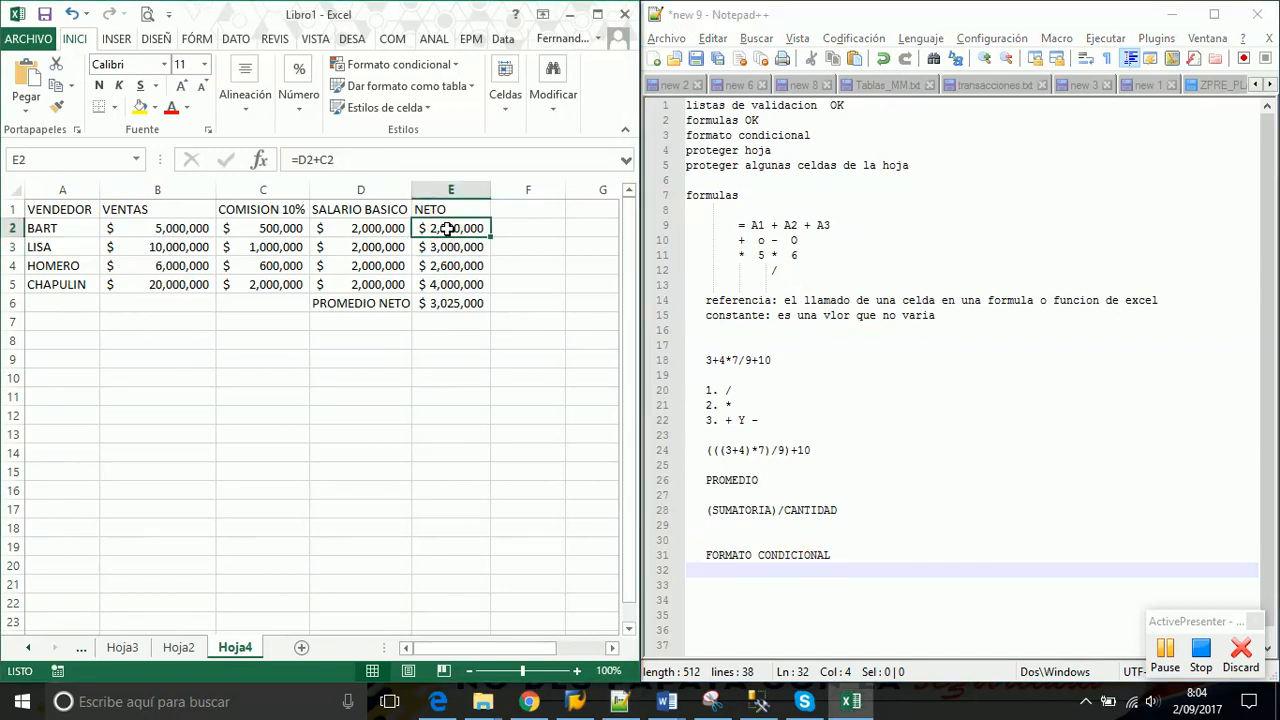
{"action": "left_click", "coordinate": [725, 581]}
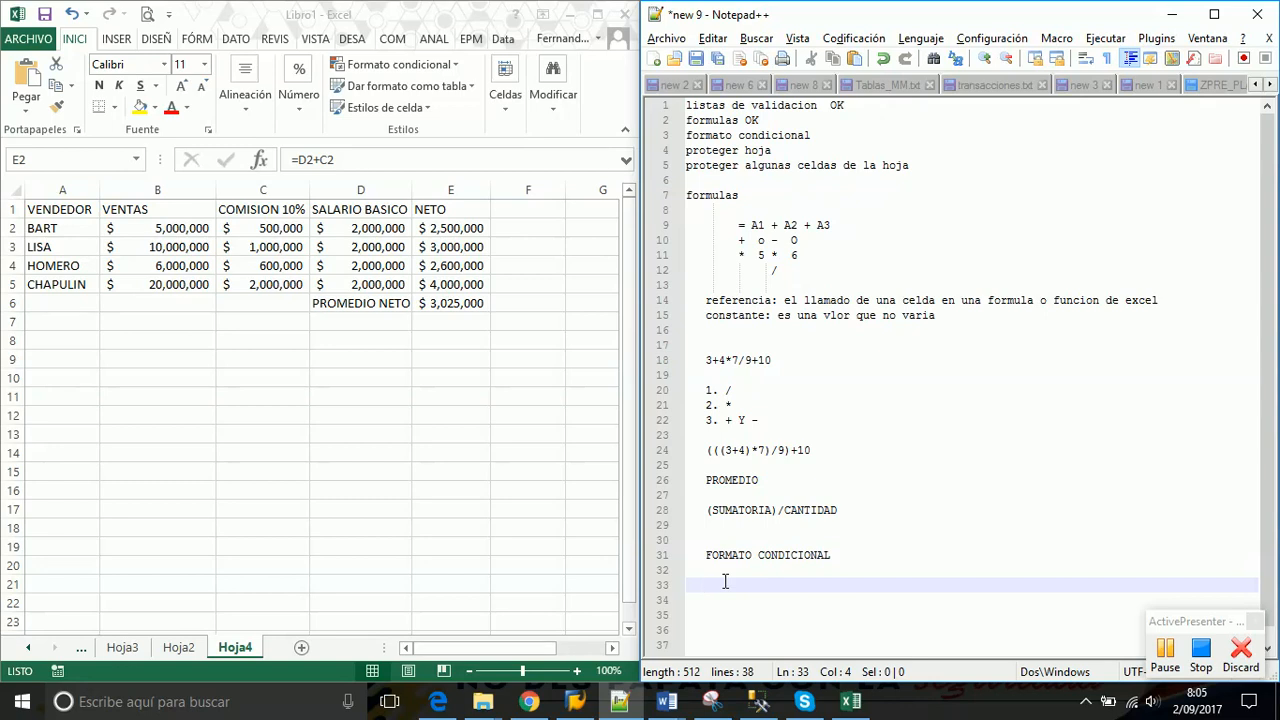
{"action": "type", "text": "1. NETO <=2000000 ROJO"}
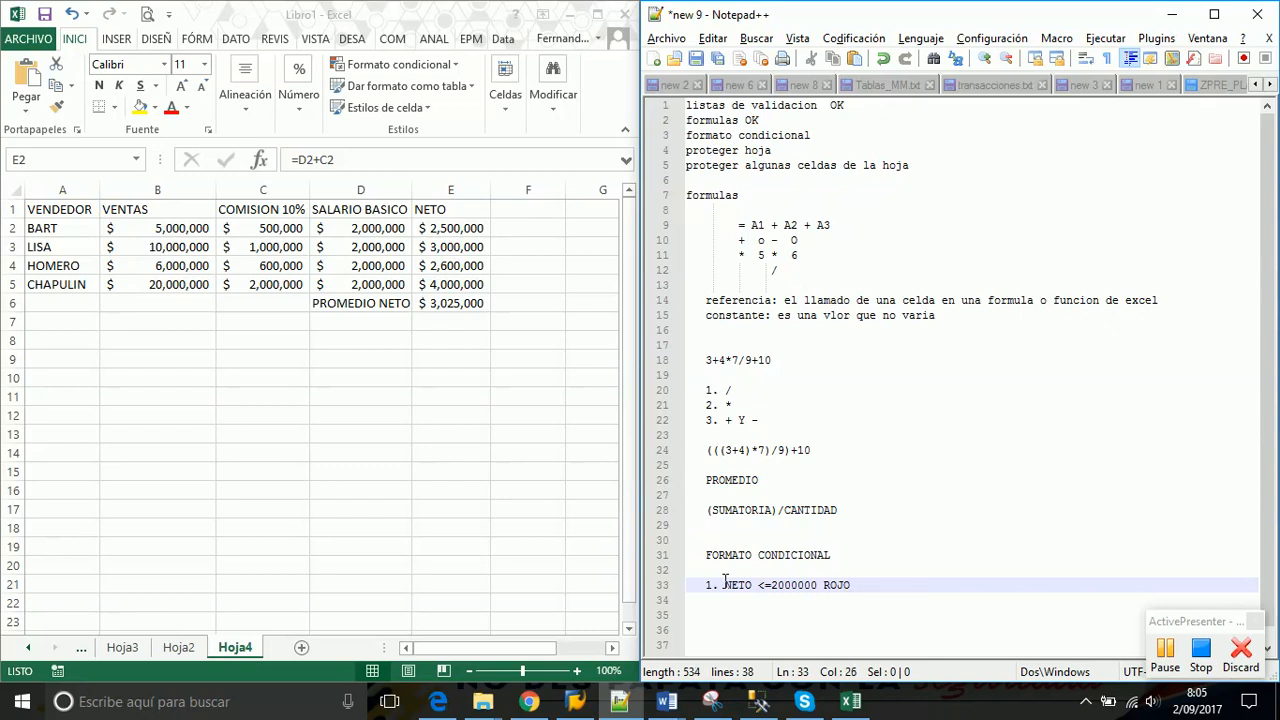
{"action": "key", "text": "Return"}
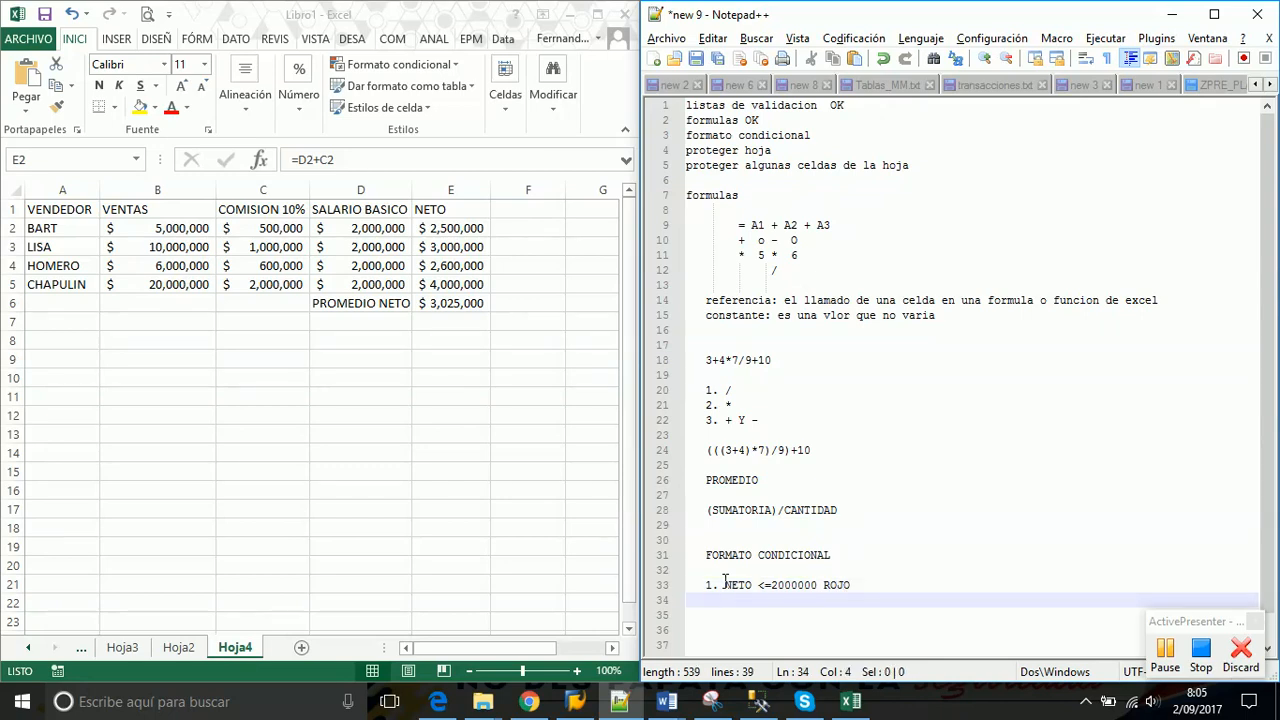
Write '2. NETO >2000000 Y NETO <= 3500000 AMARILLO' and '3. NETO >3500000 VERDE'
{"action": "type", "text": "2"}
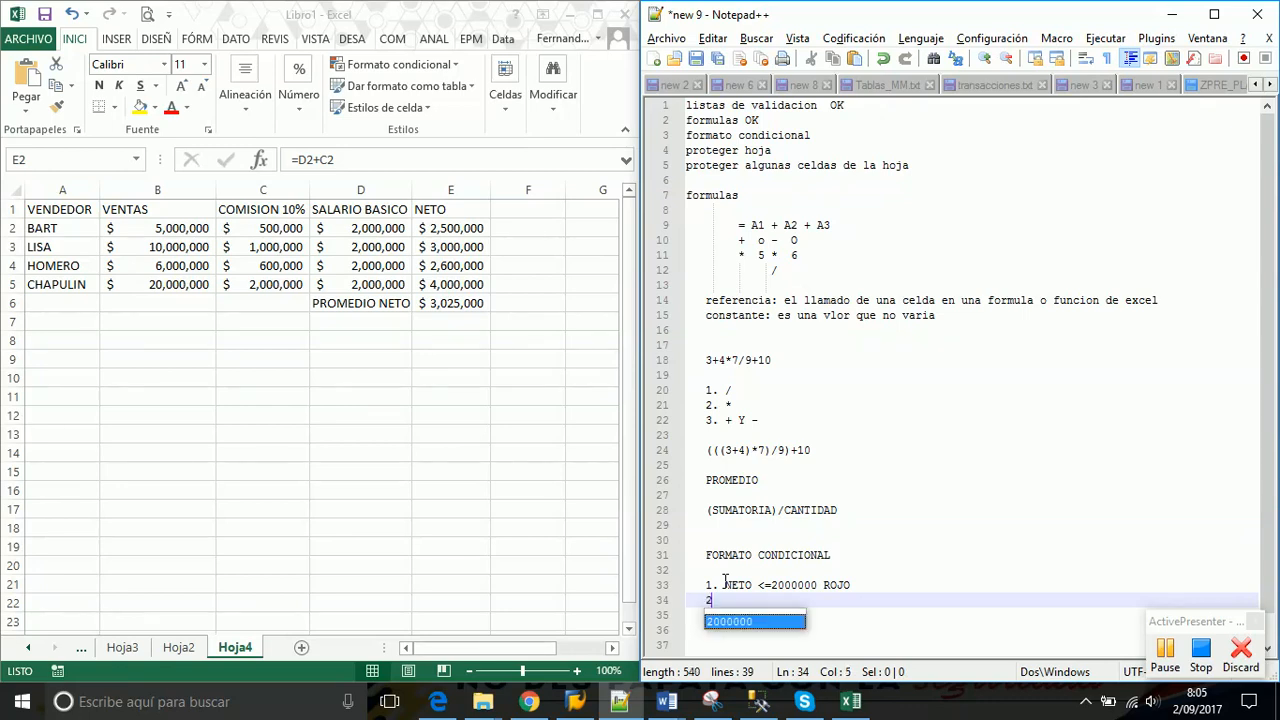
{"action": "type", "text": ". NETO"}
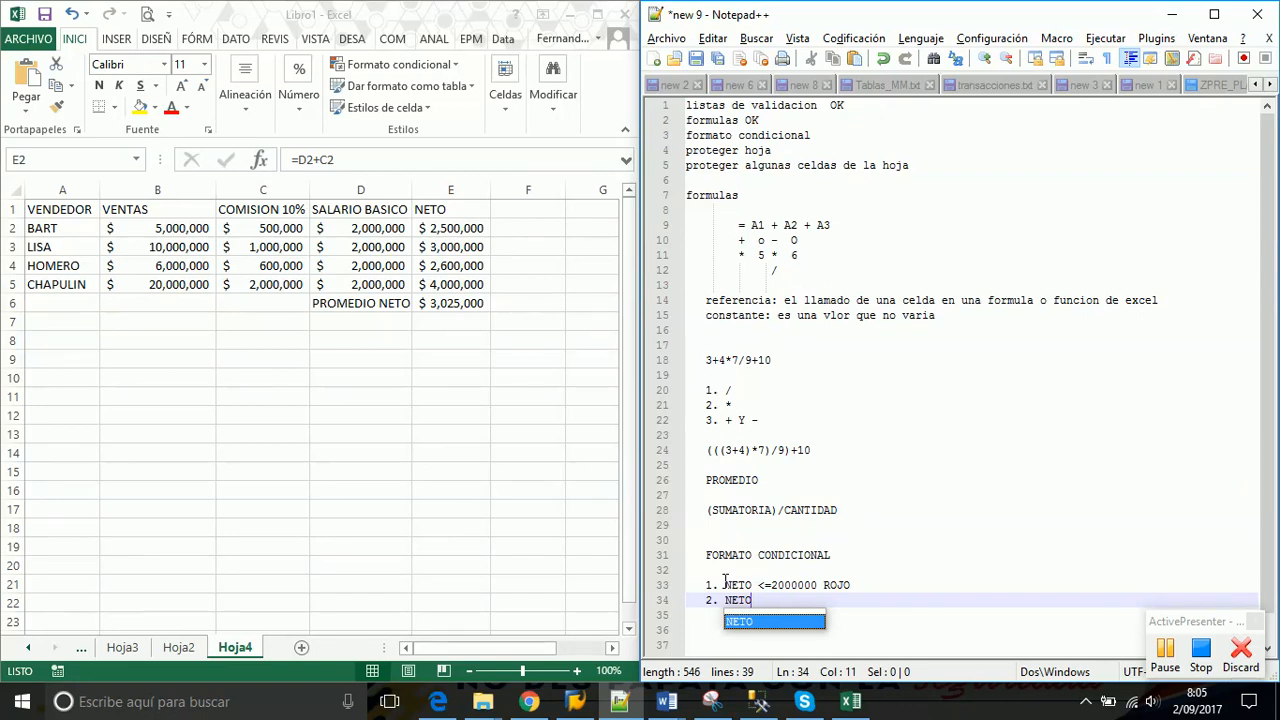
{"action": "type", "text": " >"}
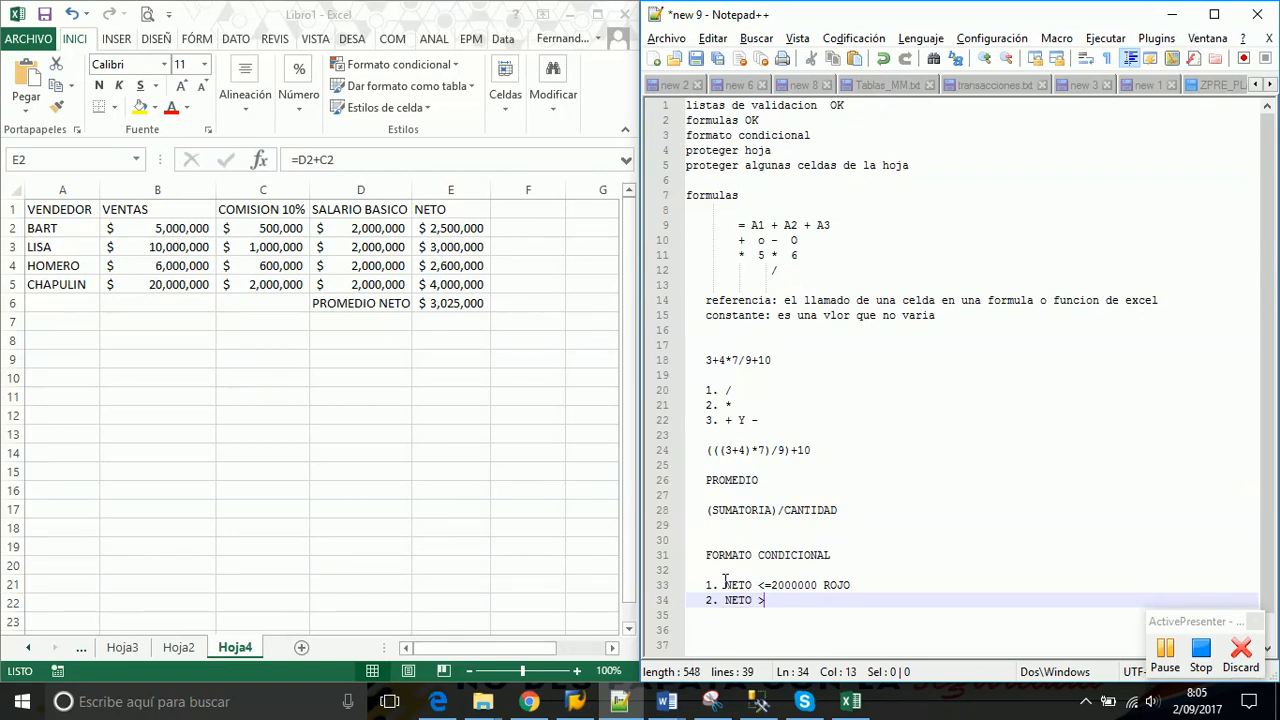
{"action": "type", "text": "20000"}
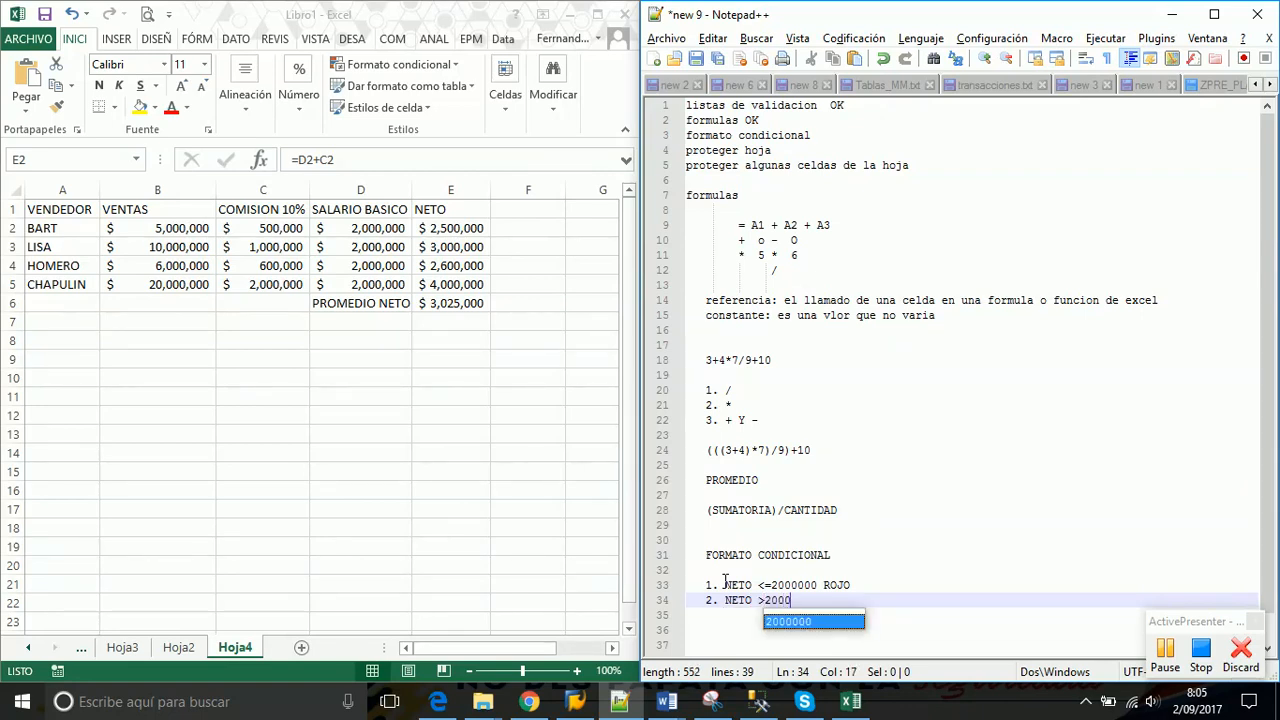
{"action": "type", "text": "000 Y "}
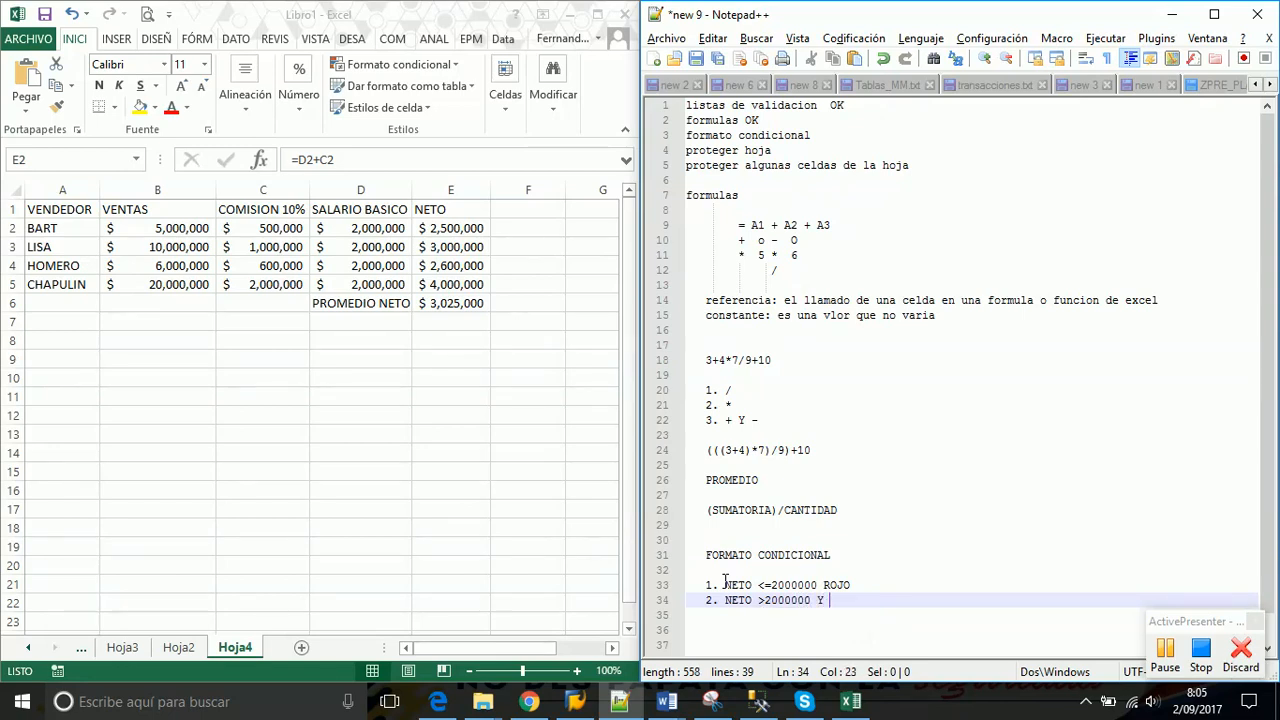
{"action": "type", "text": "NETO <= 3500000 AMARILLO"}
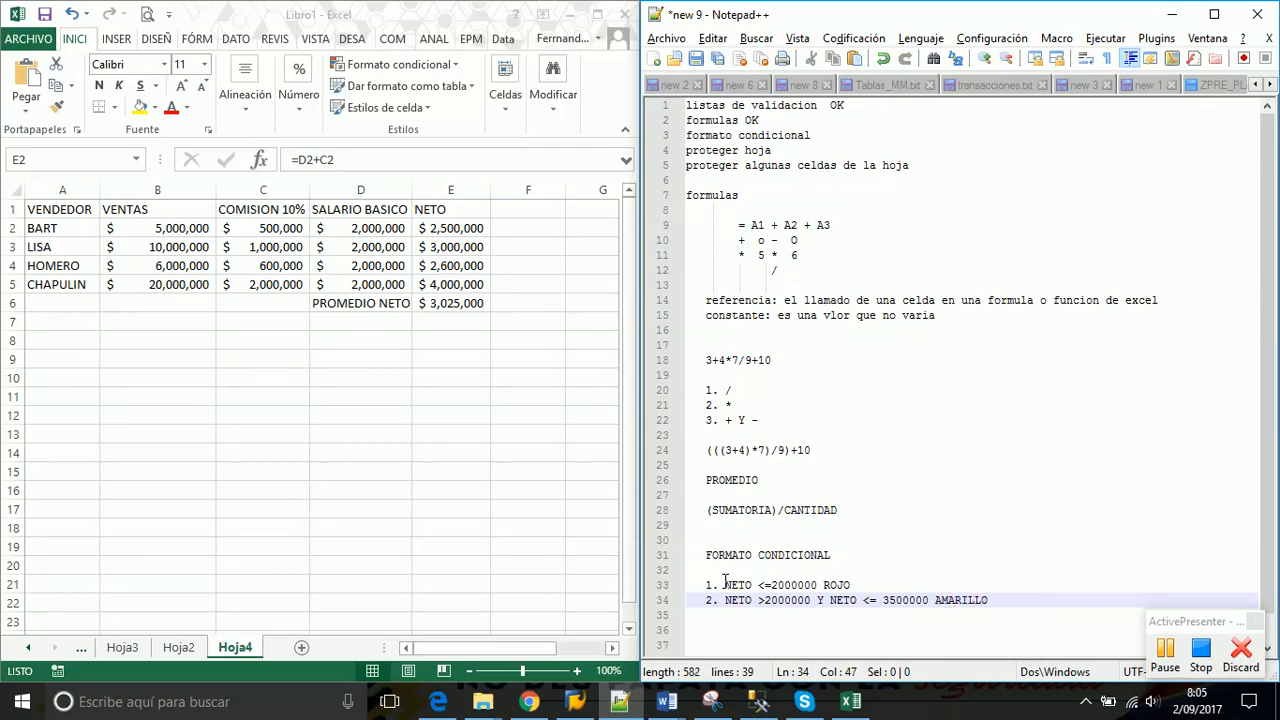
{"action": "key", "text": "Return"}
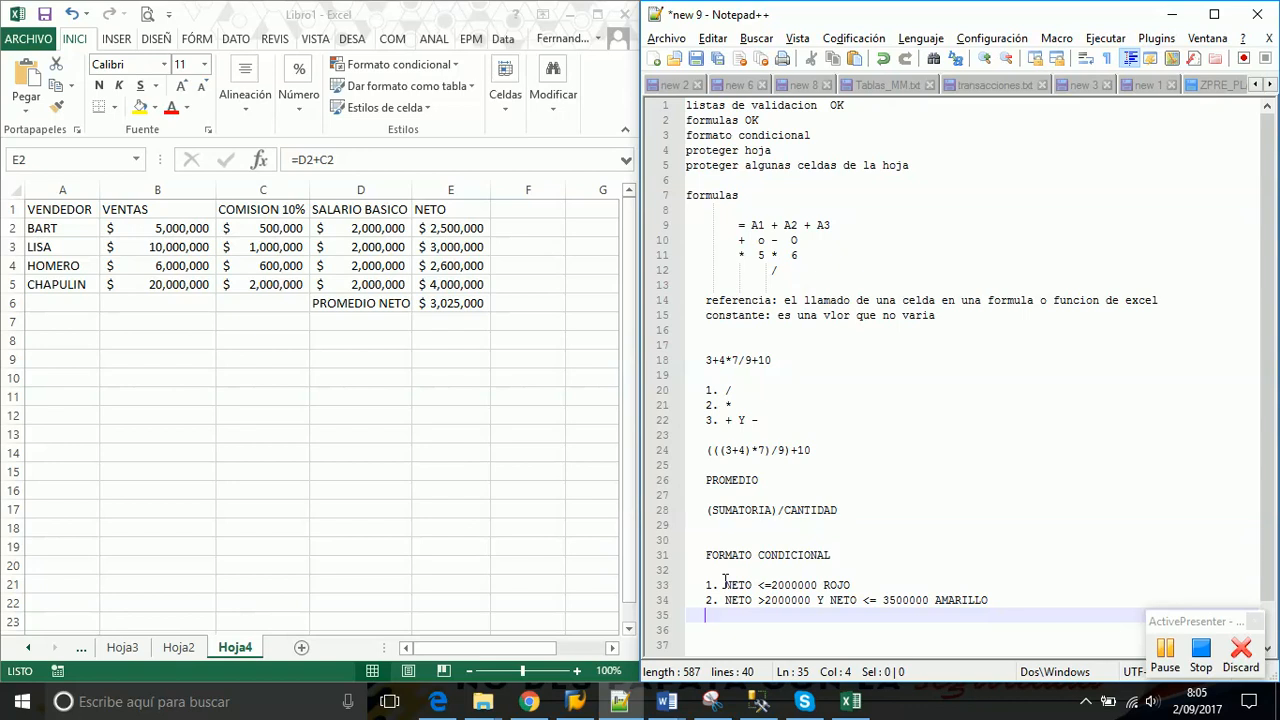
{"action": "type", "text": "3. NETO >"}
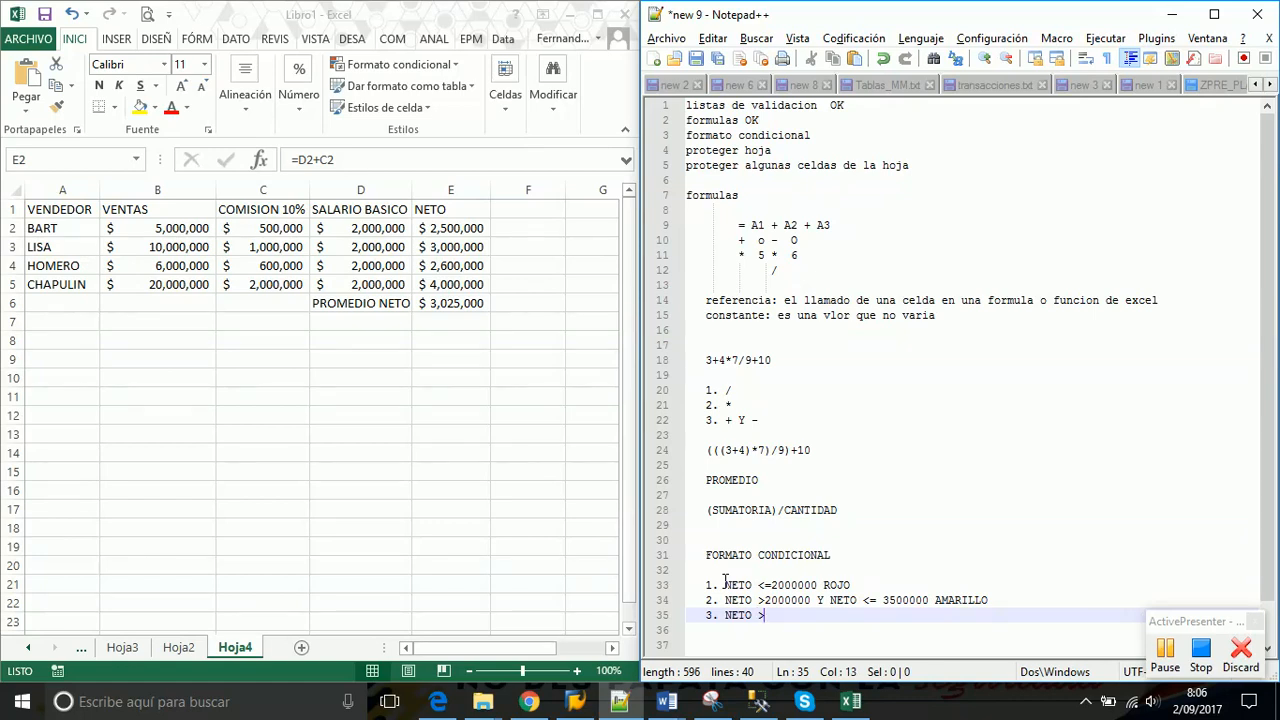
{"action": "type", "text": "35"}
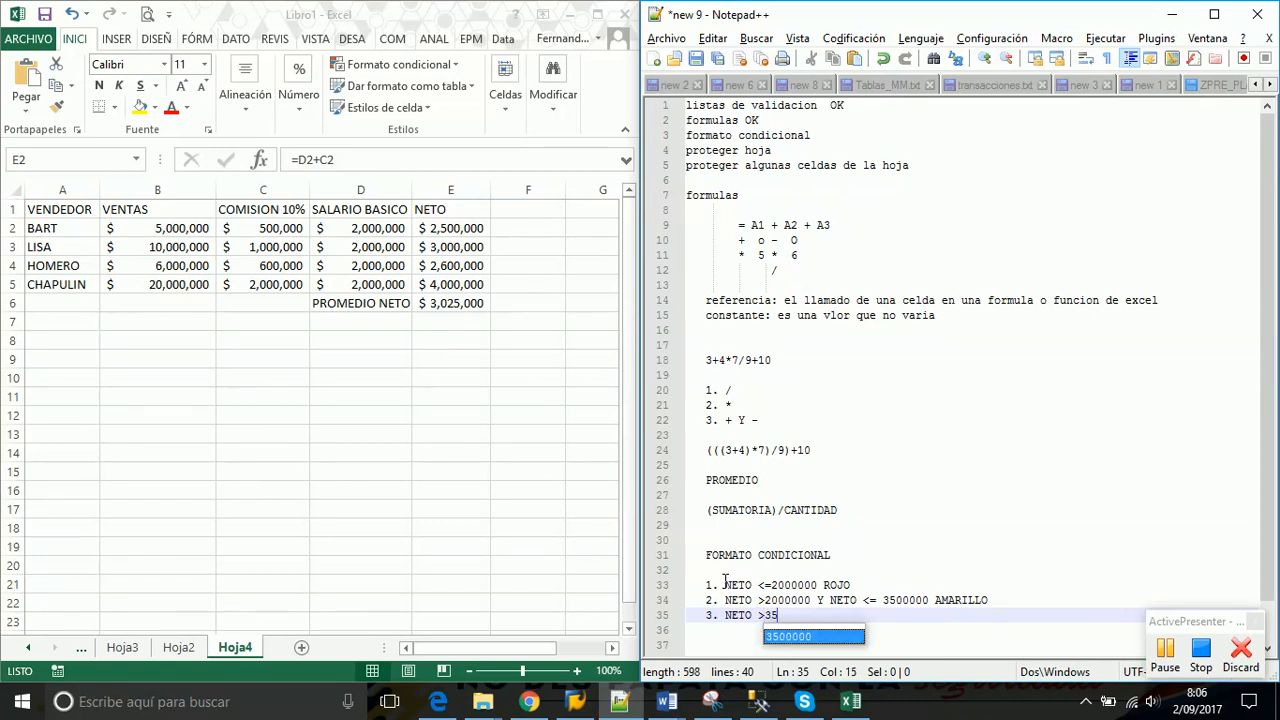
{"action": "type", "text": "00000 "}
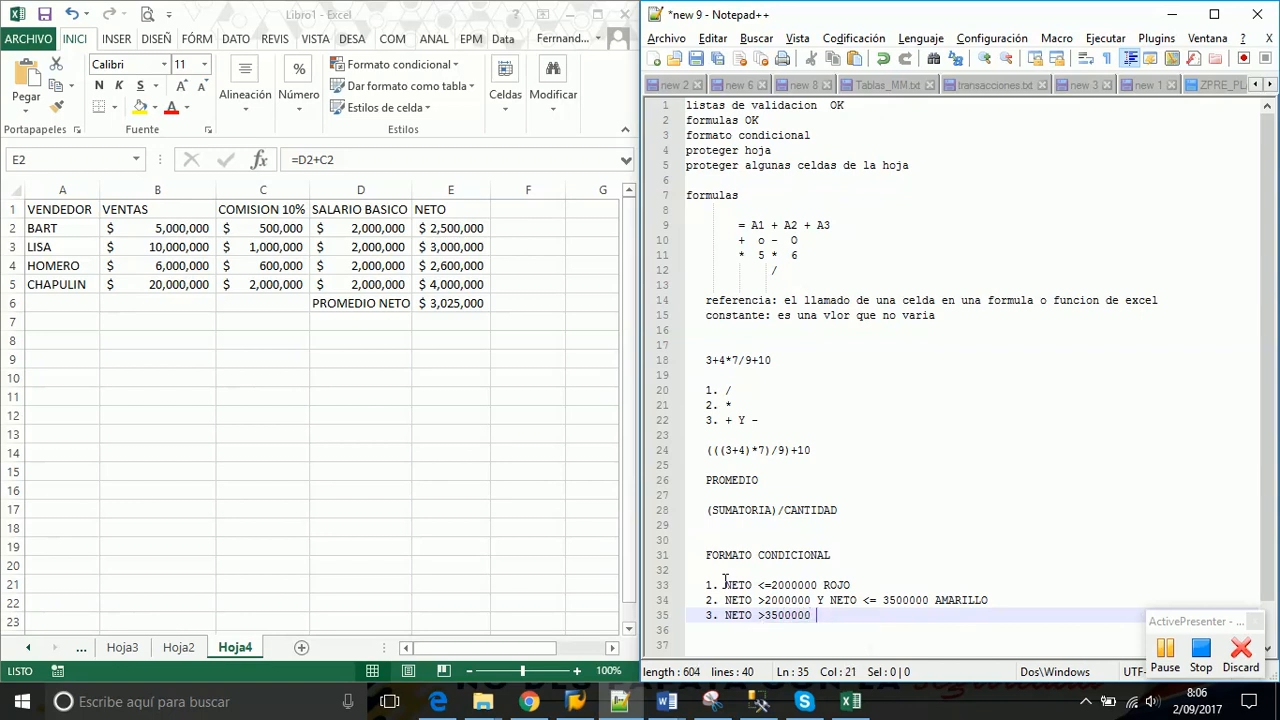
{"action": "type", "text": "VERDE"}
{"action": "left_click", "coordinate": [925, 624]}
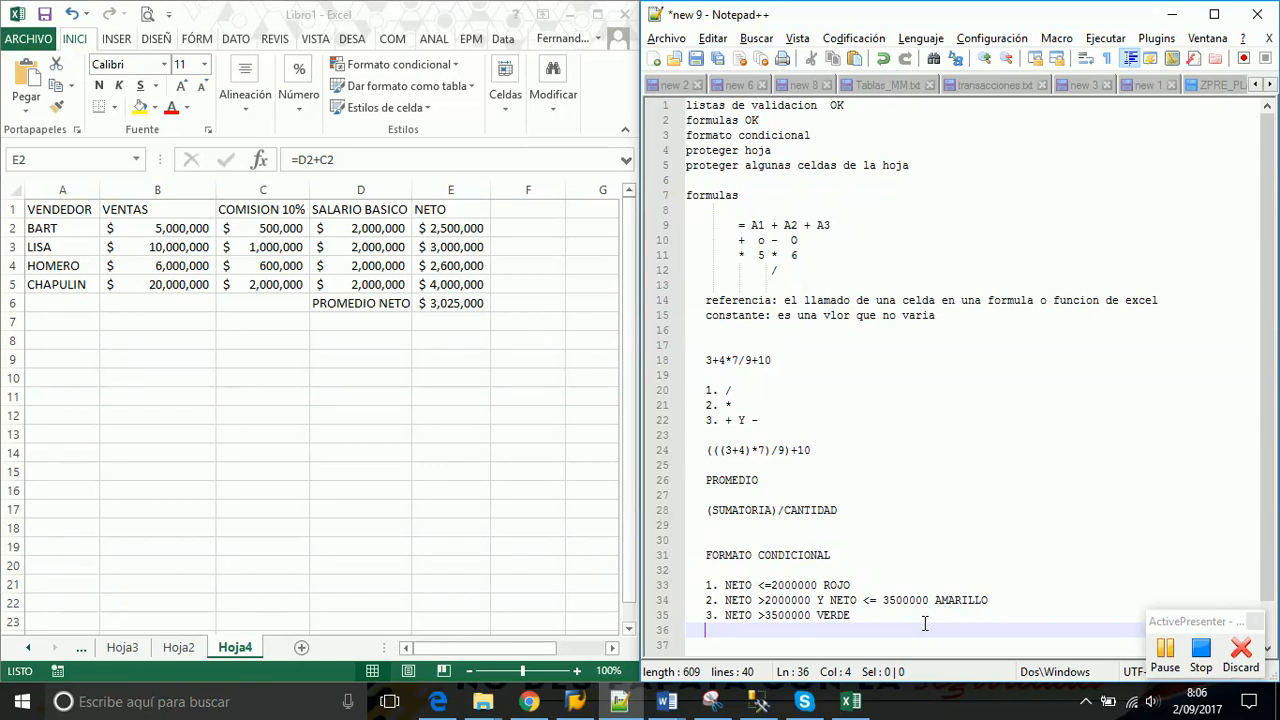
Mark the NETO <=2000000 ROJO rule in the notes, then select E2:E6 in Excel
{"action": "left_click", "coordinate": [468, 229]}
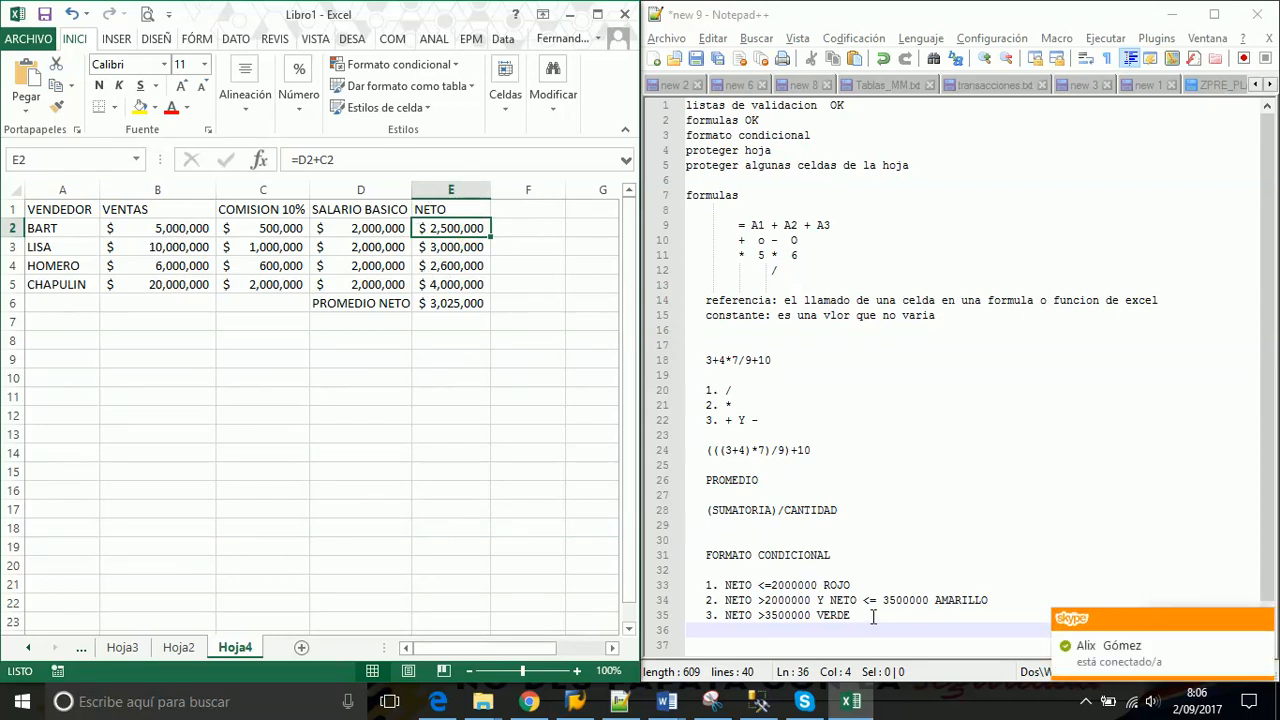
{"action": "left_click_drag", "start_coordinate": [877, 617], "coordinate": [700, 585]}
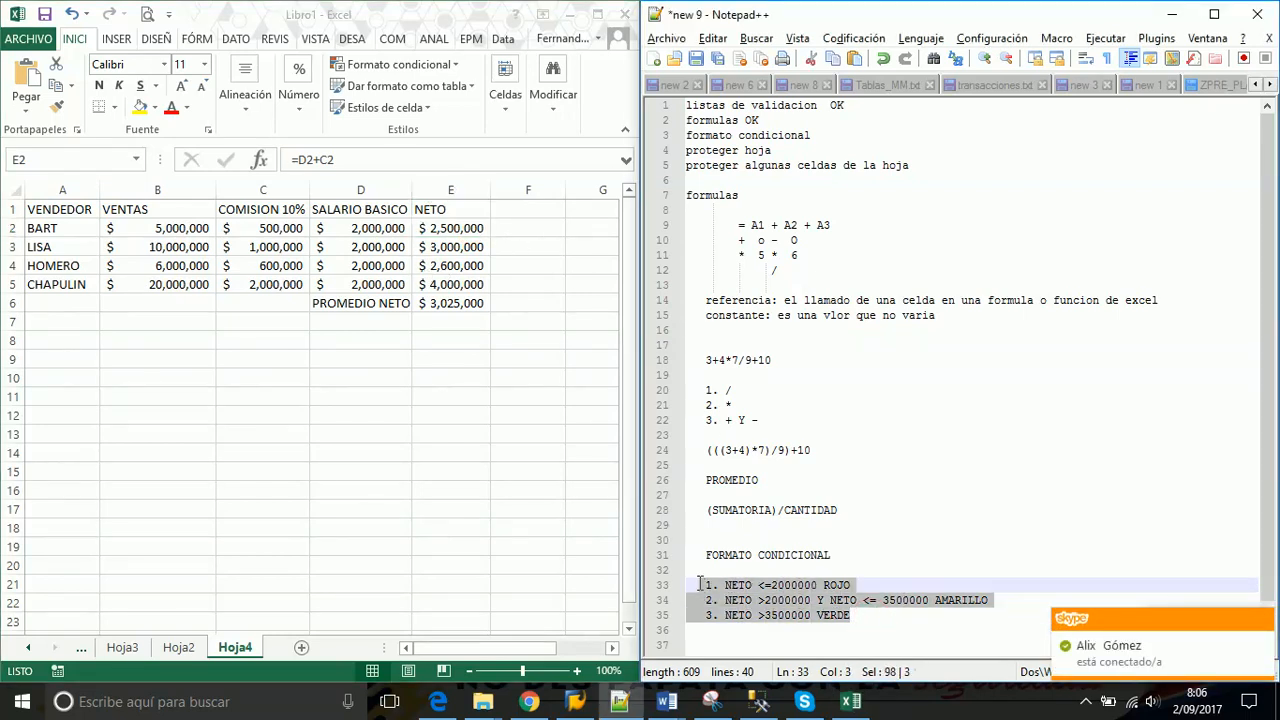
{"action": "left_click", "coordinate": [866, 585]}
{"action": "left_click_drag", "start_coordinate": [866, 585], "coordinate": [704, 590]}
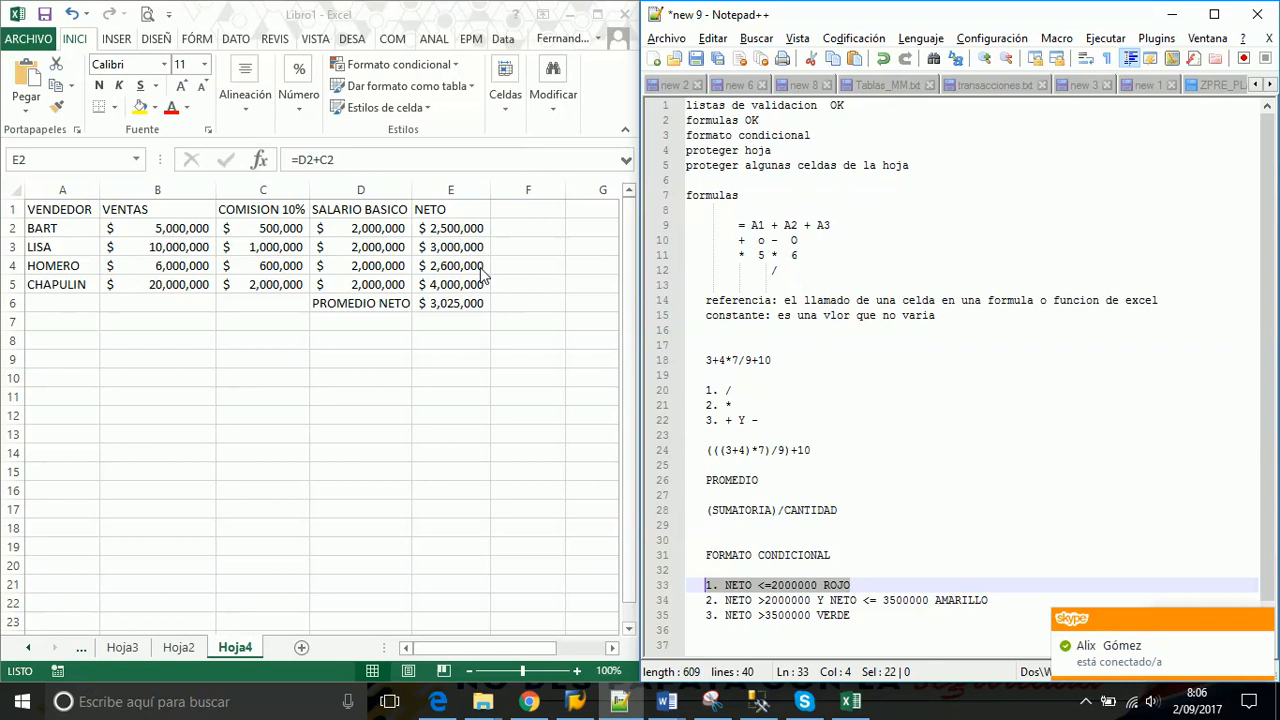
{"action": "left_click", "coordinate": [452, 229]}
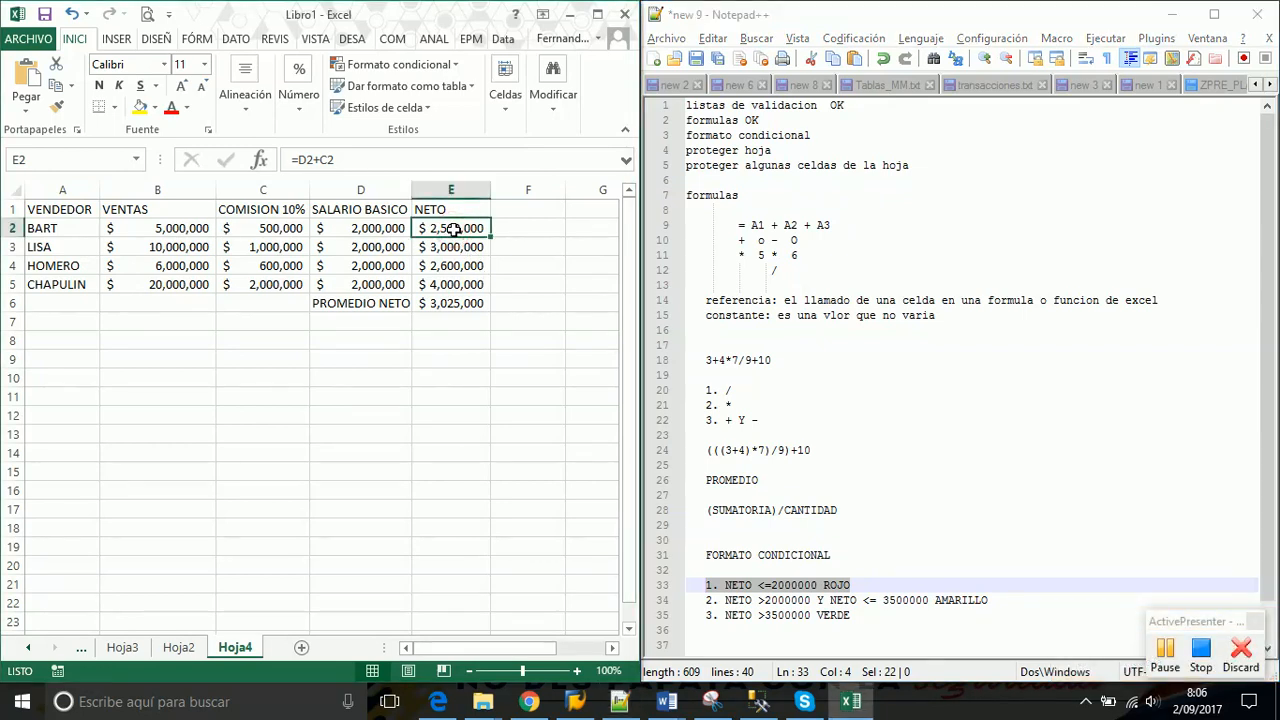
{"action": "left_click_drag", "start_coordinate": [452, 229], "coordinate": [458, 300]}
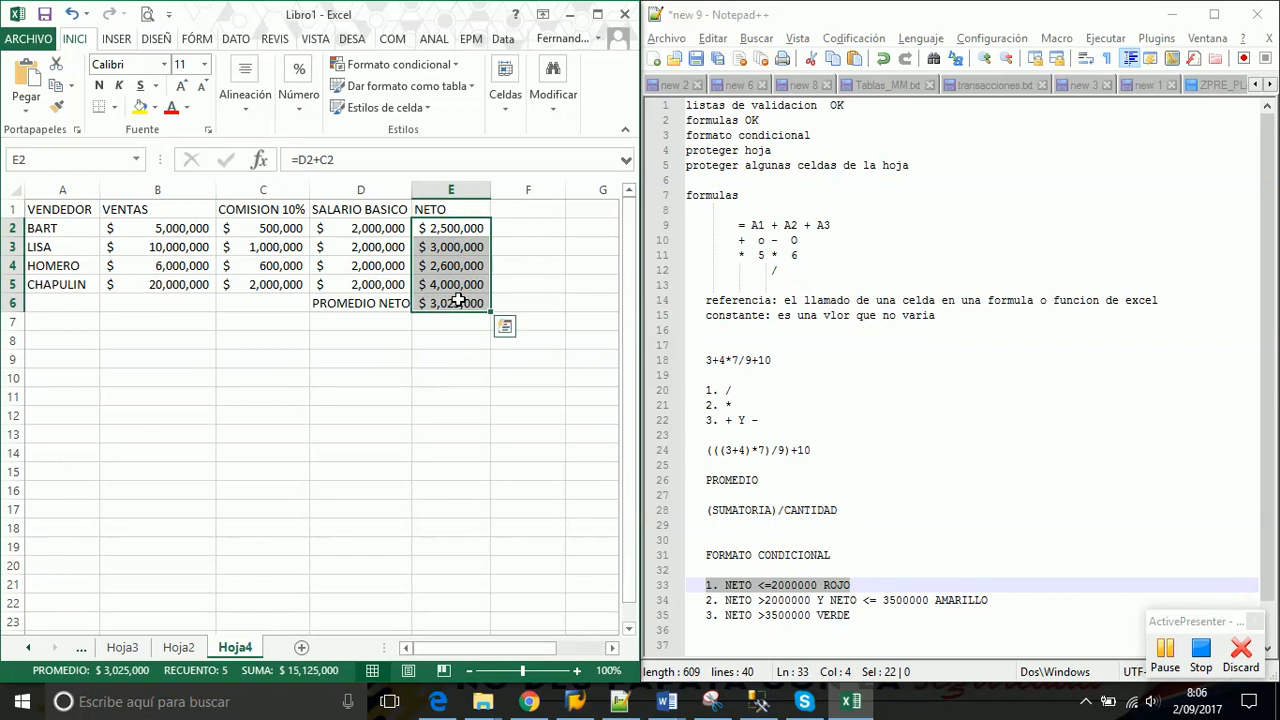
{"action": "left_click_drag", "start_coordinate": [450, 226], "coordinate": [454, 305]}
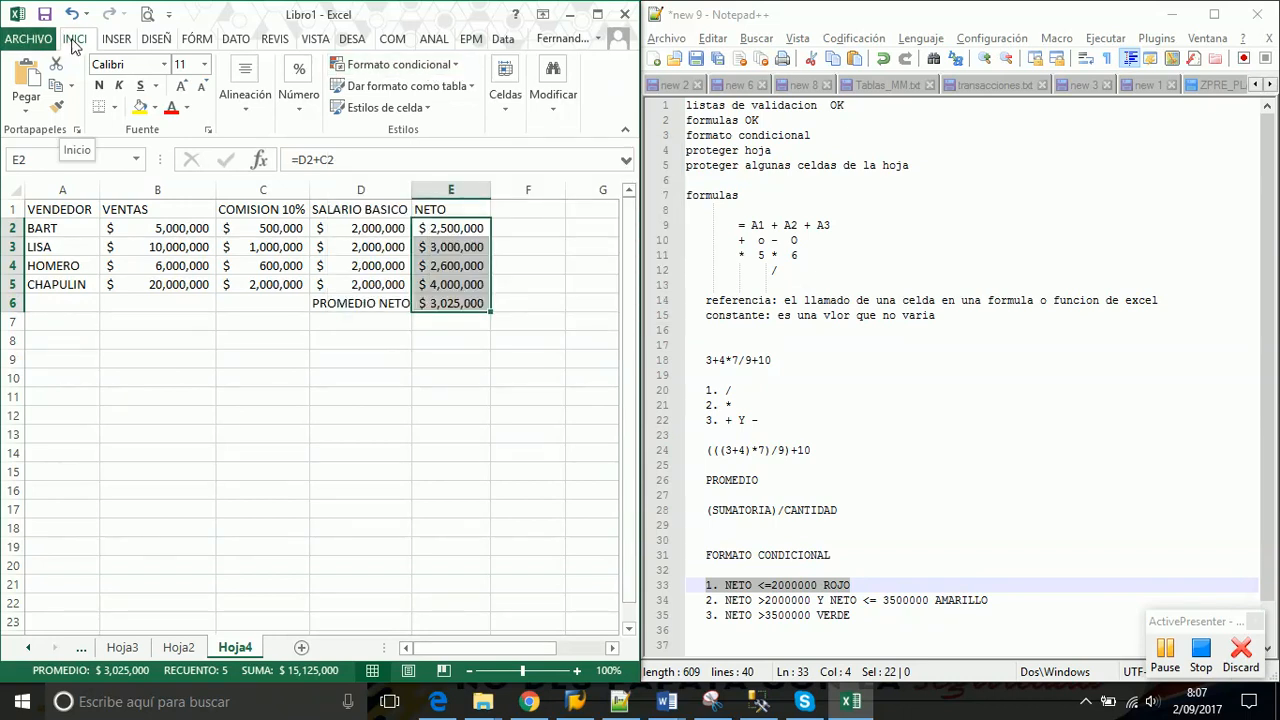
Check the first NETO rule's <= condition in the notes, select E2:E6, and open Formato condicional
{"action": "left_click", "coordinate": [455, 65]}
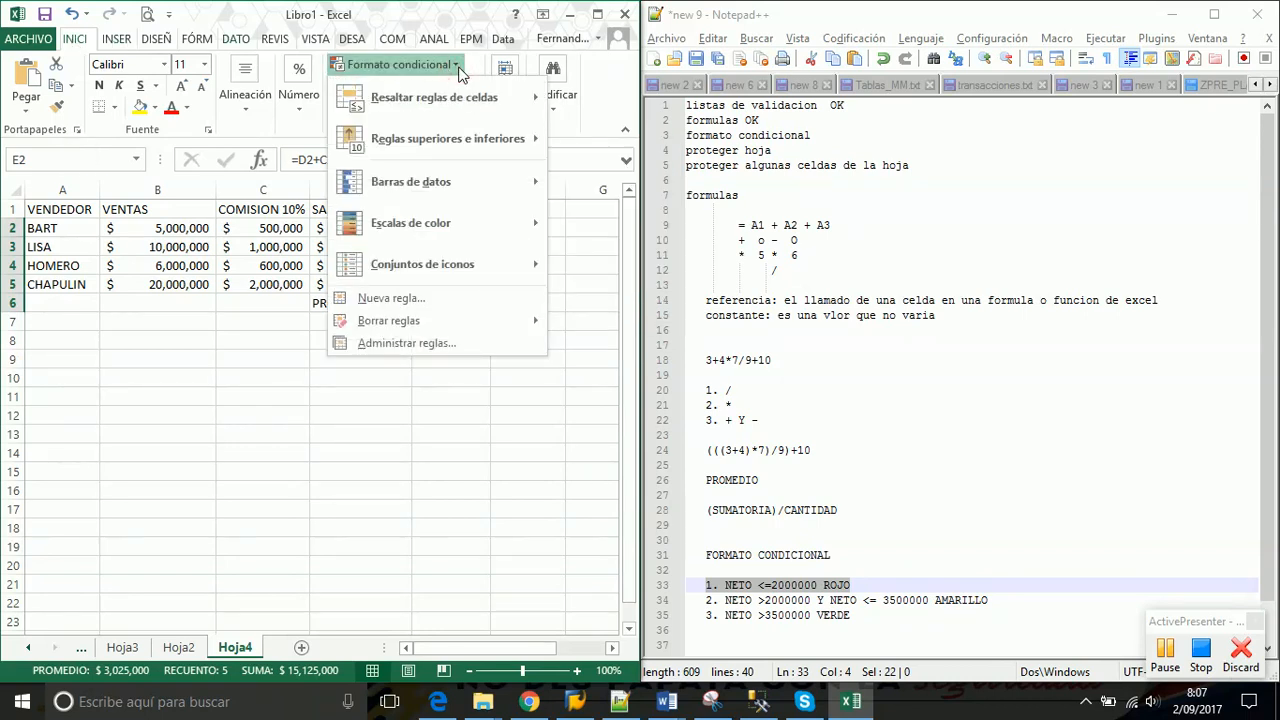
{"action": "mouse_move", "coordinate": [455, 105]}
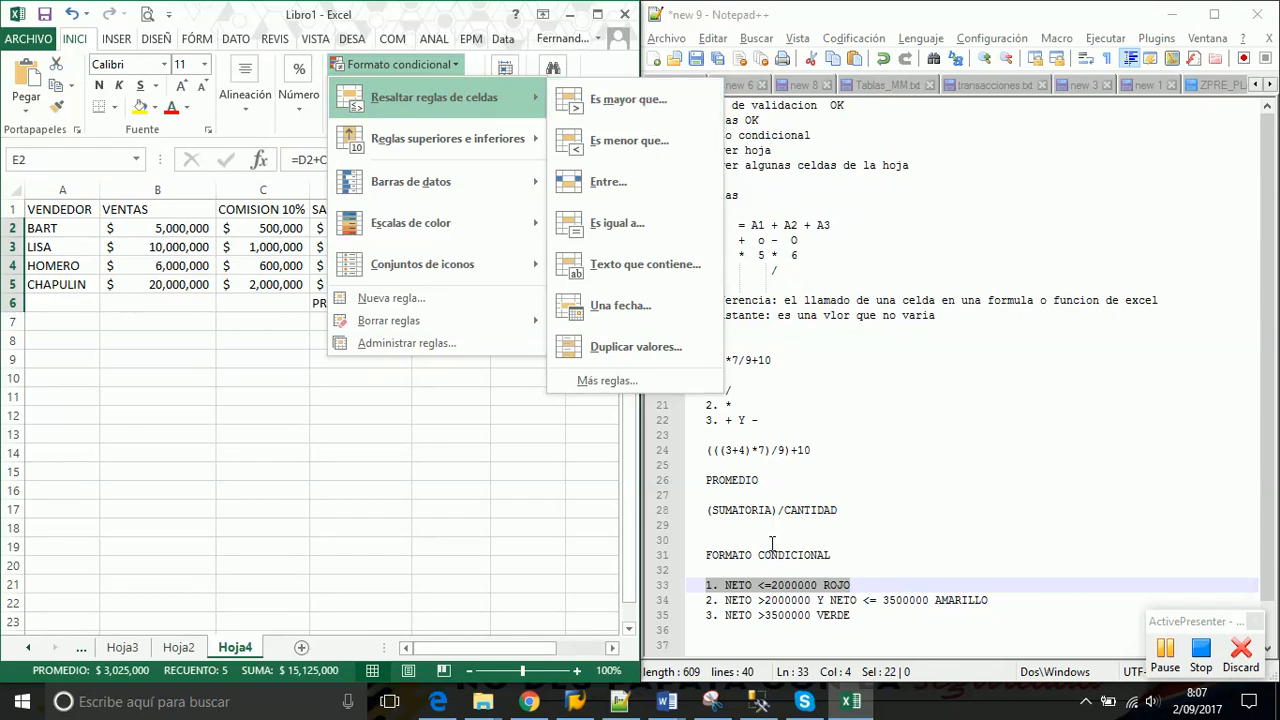
{"action": "left_click", "coordinate": [773, 612]}
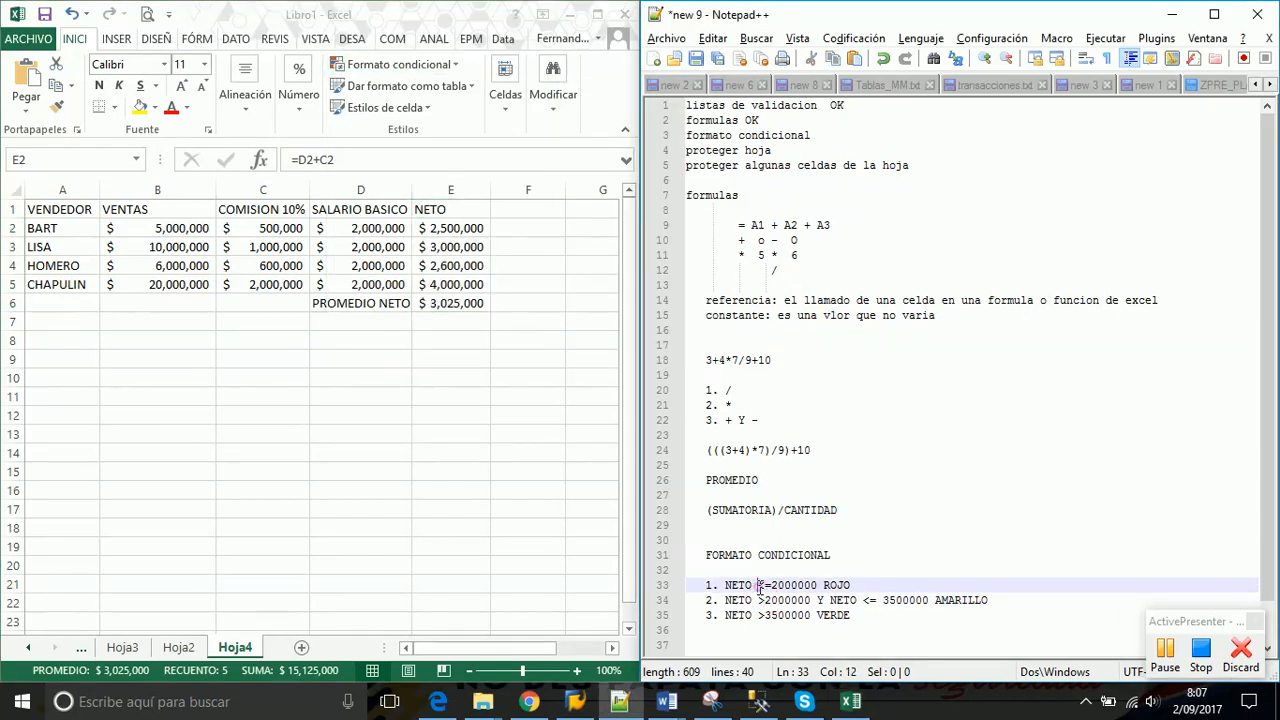
{"action": "left_click_drag", "start_coordinate": [758, 586], "coordinate": [770, 587]}
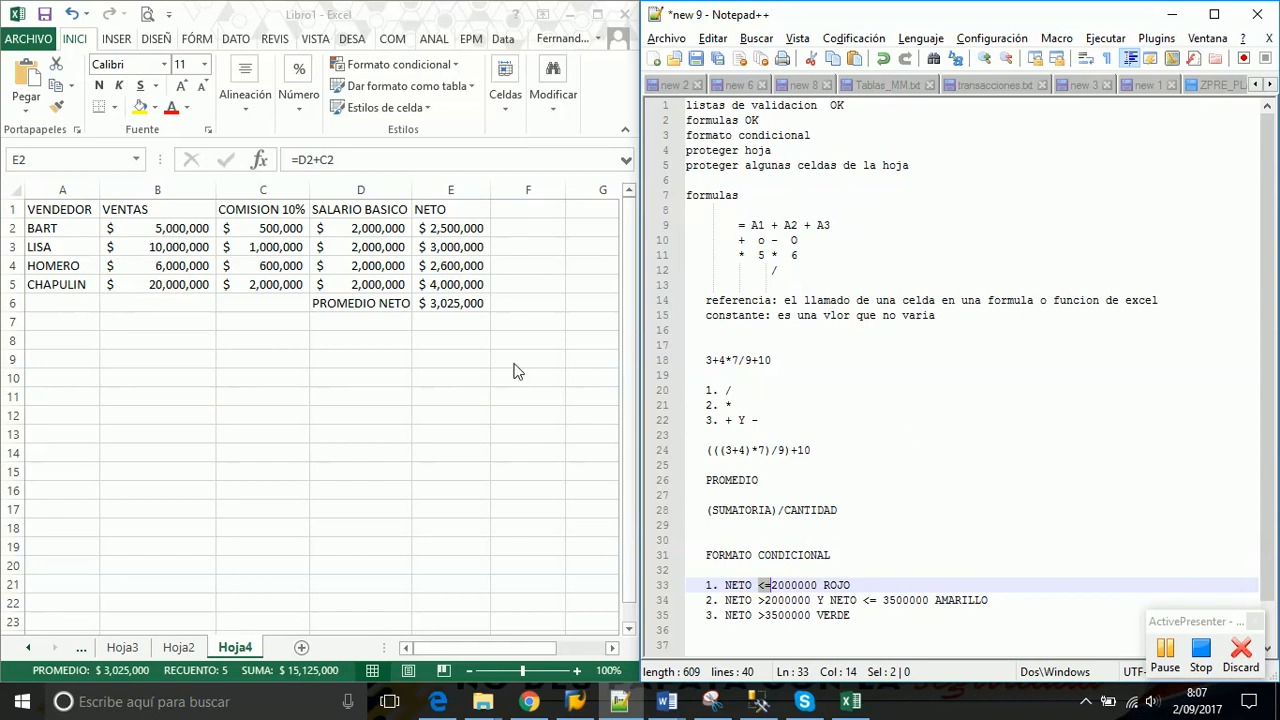
{"action": "left_click", "coordinate": [451, 232]}
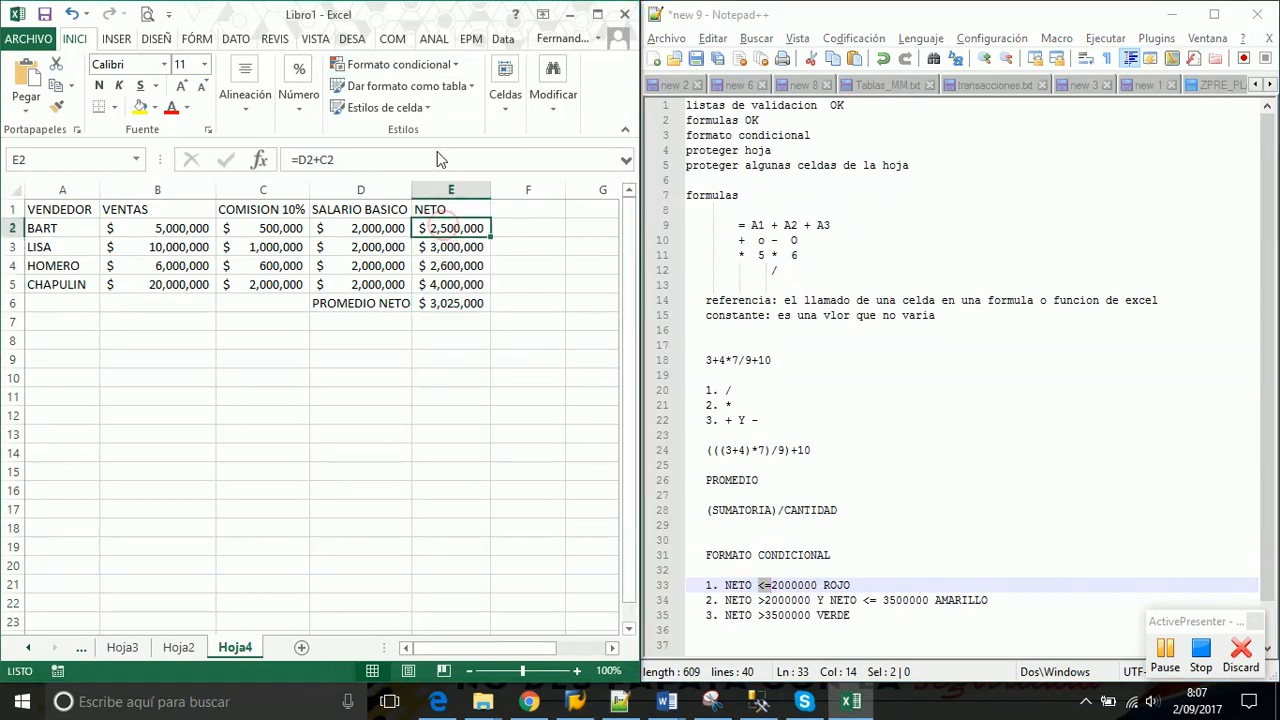
{"action": "left_click_drag", "start_coordinate": [454, 228], "coordinate": [451, 303]}
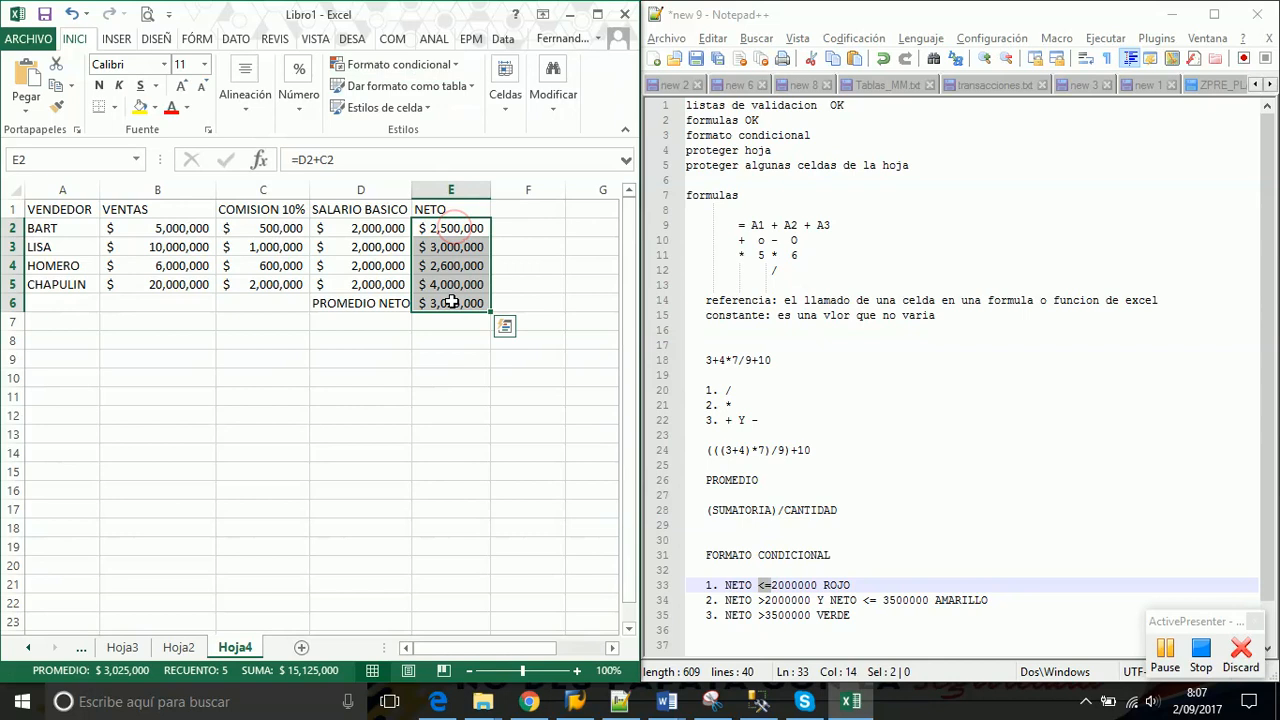
{"action": "left_click", "coordinate": [452, 66]}
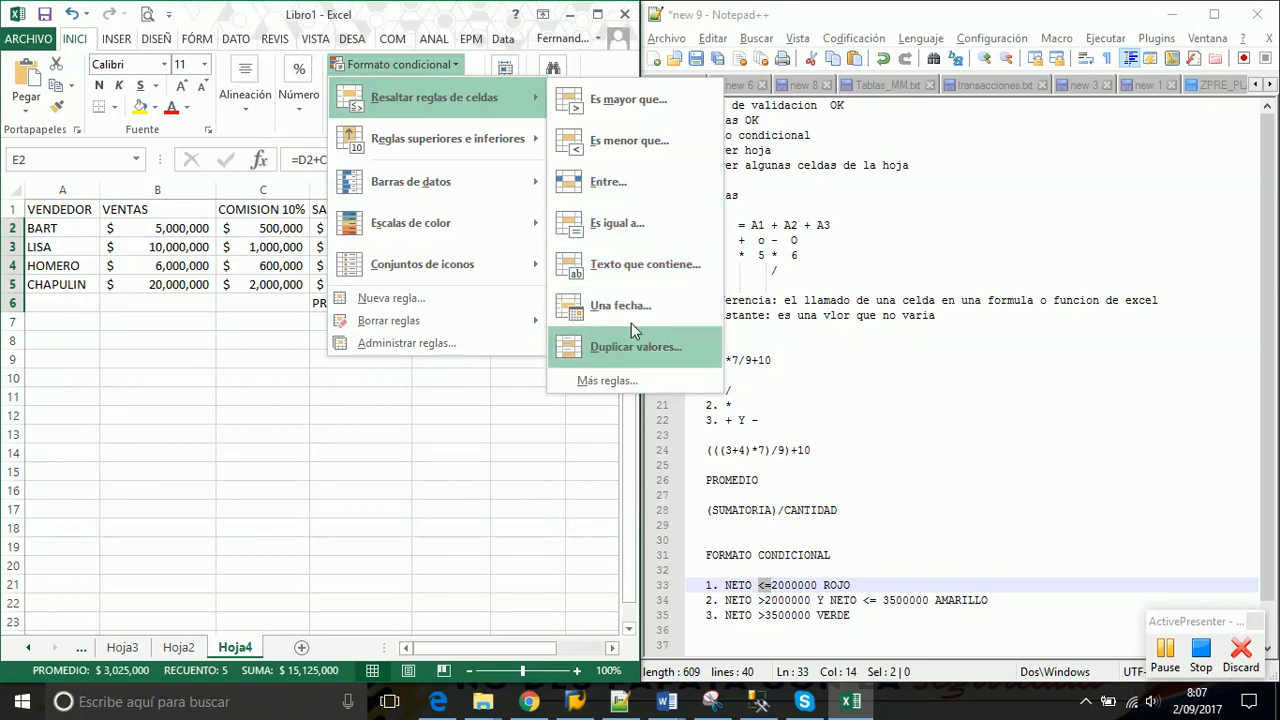
Create a new NETO rule testing cell value 'menor o igual que' 2000000, then open Formato..
{"action": "left_click", "coordinate": [607, 381]}
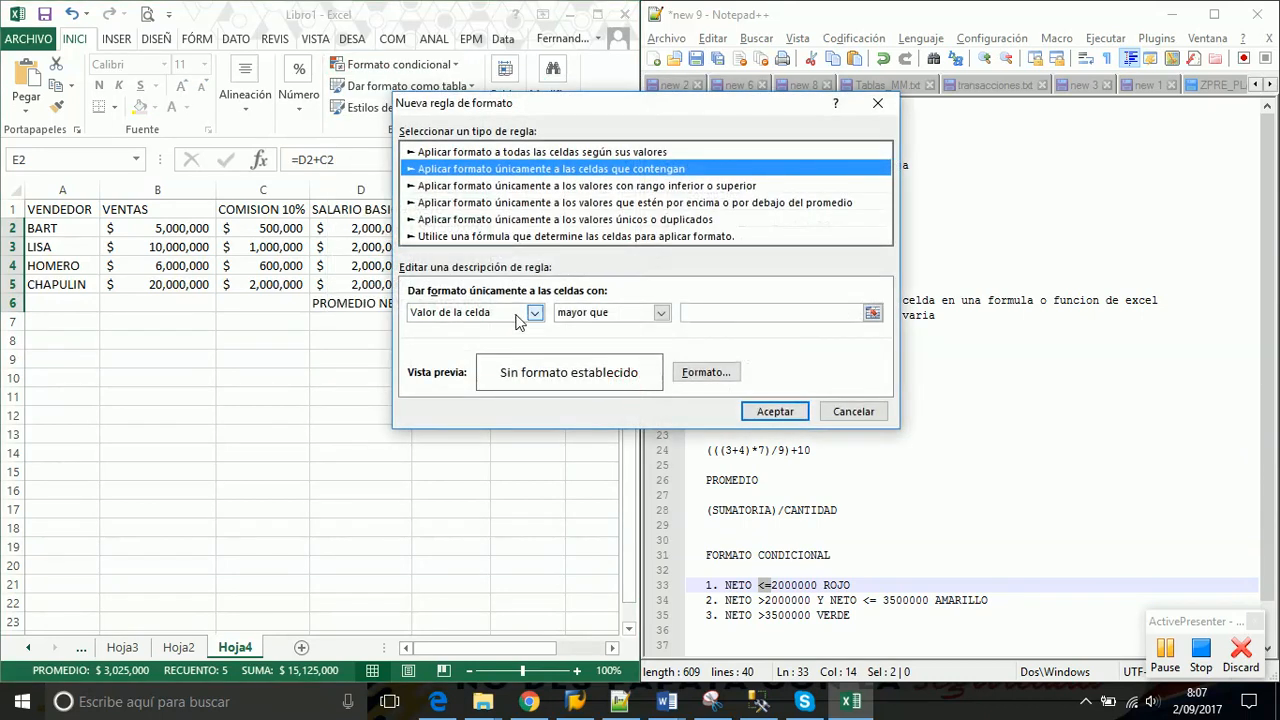
{"action": "left_click", "coordinate": [661, 313]}
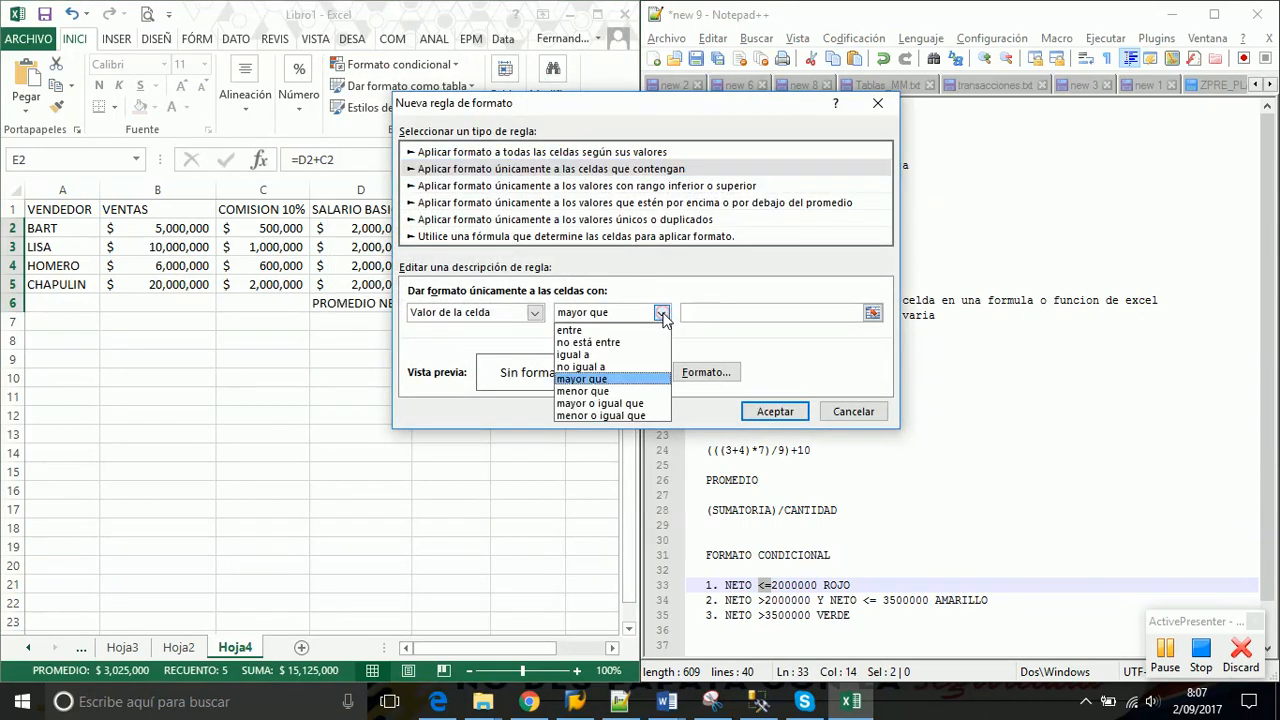
{"action": "left_click", "coordinate": [683, 106]}
{"action": "left_click_drag", "start_coordinate": [557, 115], "coordinate": [315, 36]}
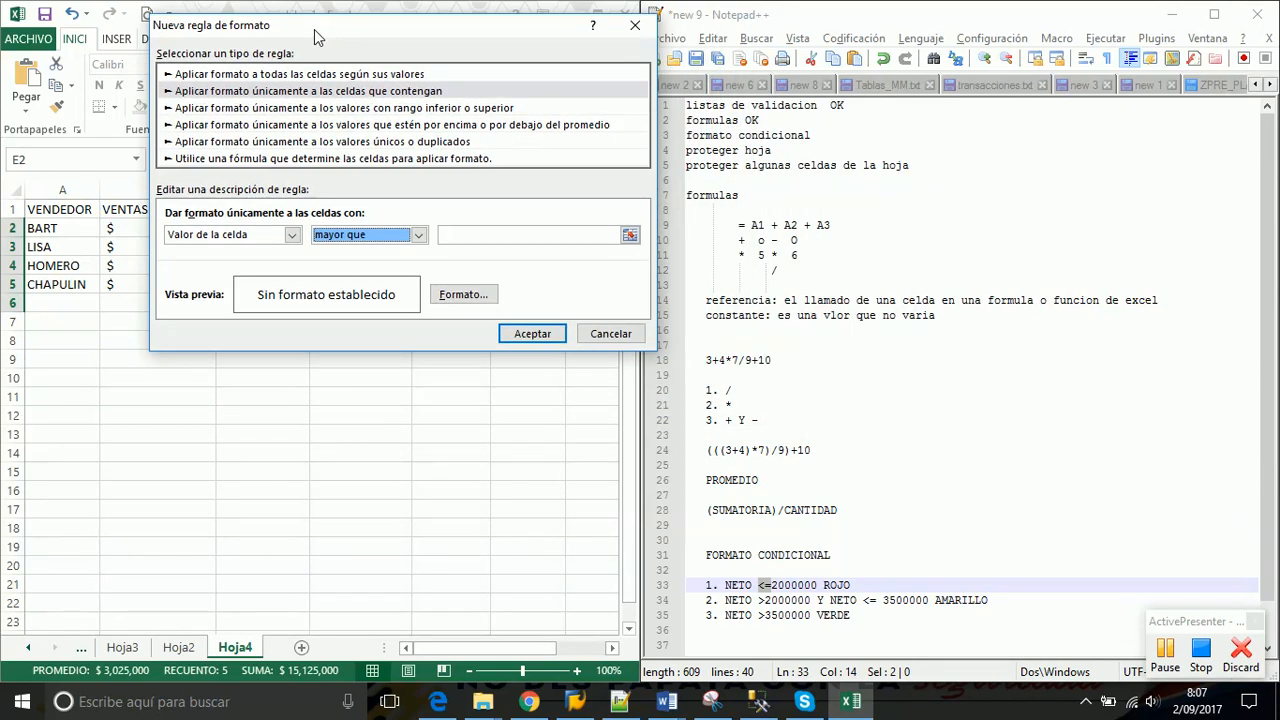
{"action": "left_click", "coordinate": [419, 235]}
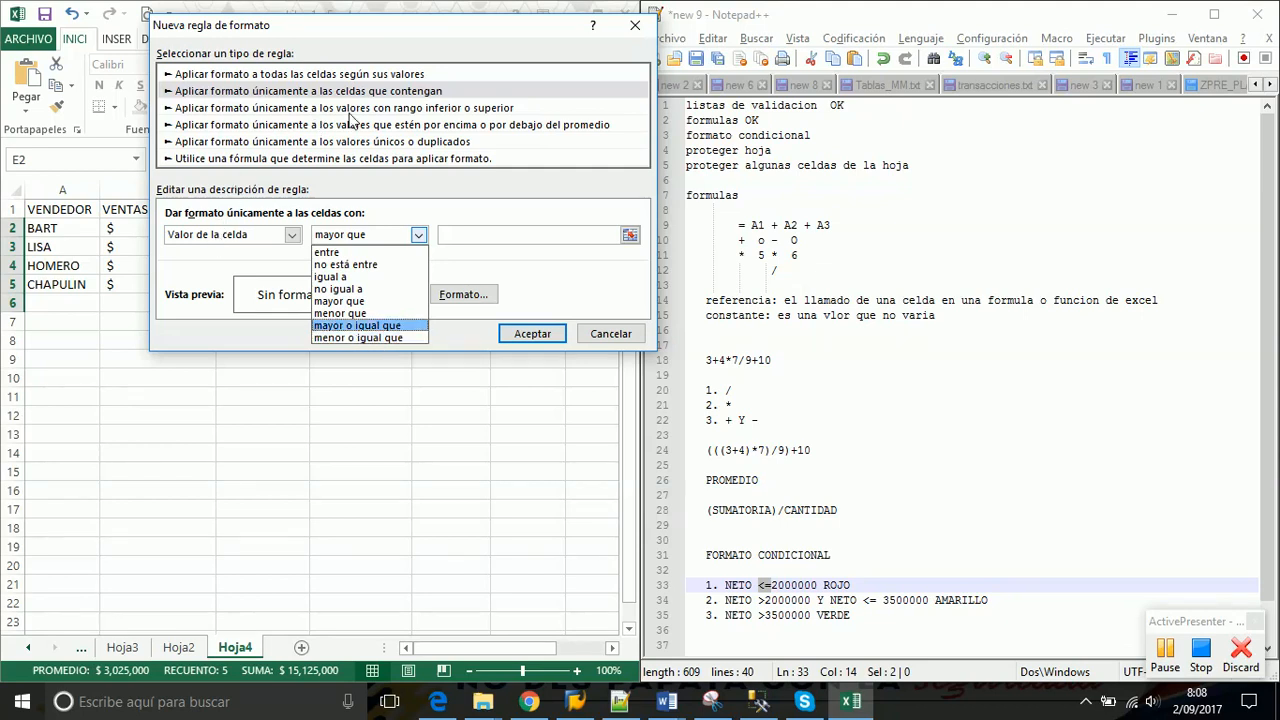
{"action": "left_click", "coordinate": [418, 236]}
{"action": "left_click", "coordinate": [418, 236]}
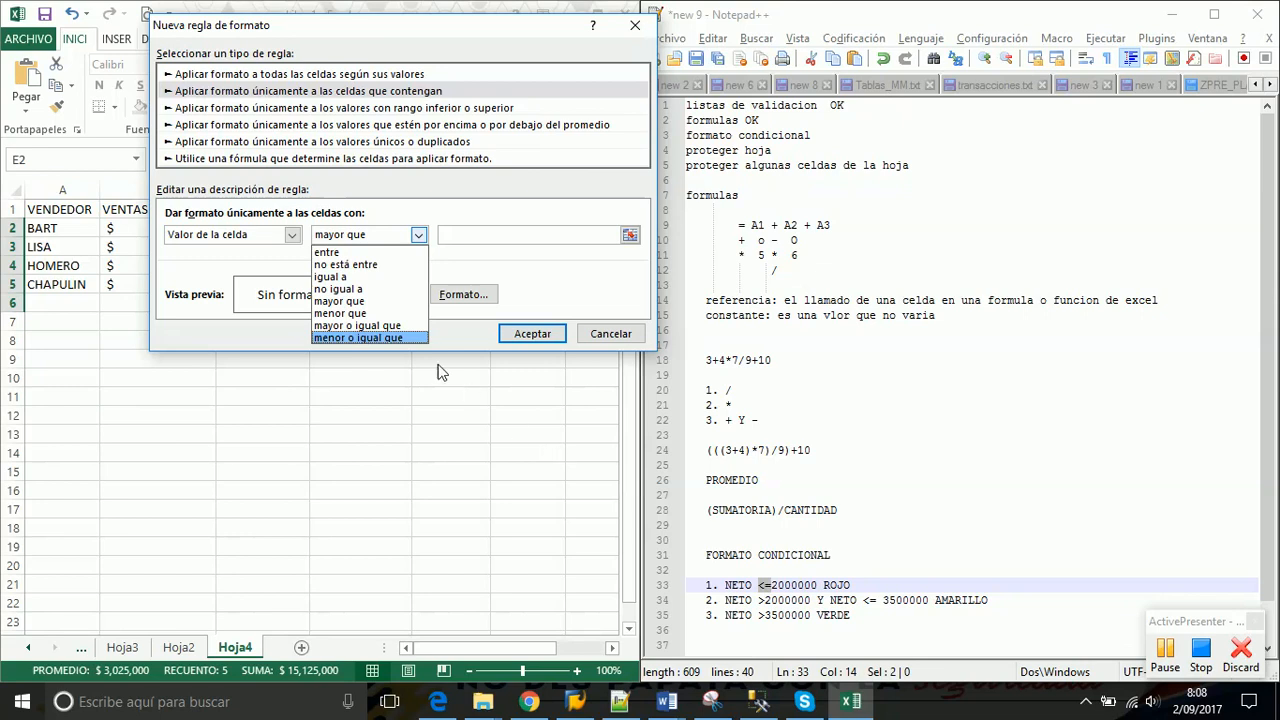
{"action": "left_click", "coordinate": [381, 339]}
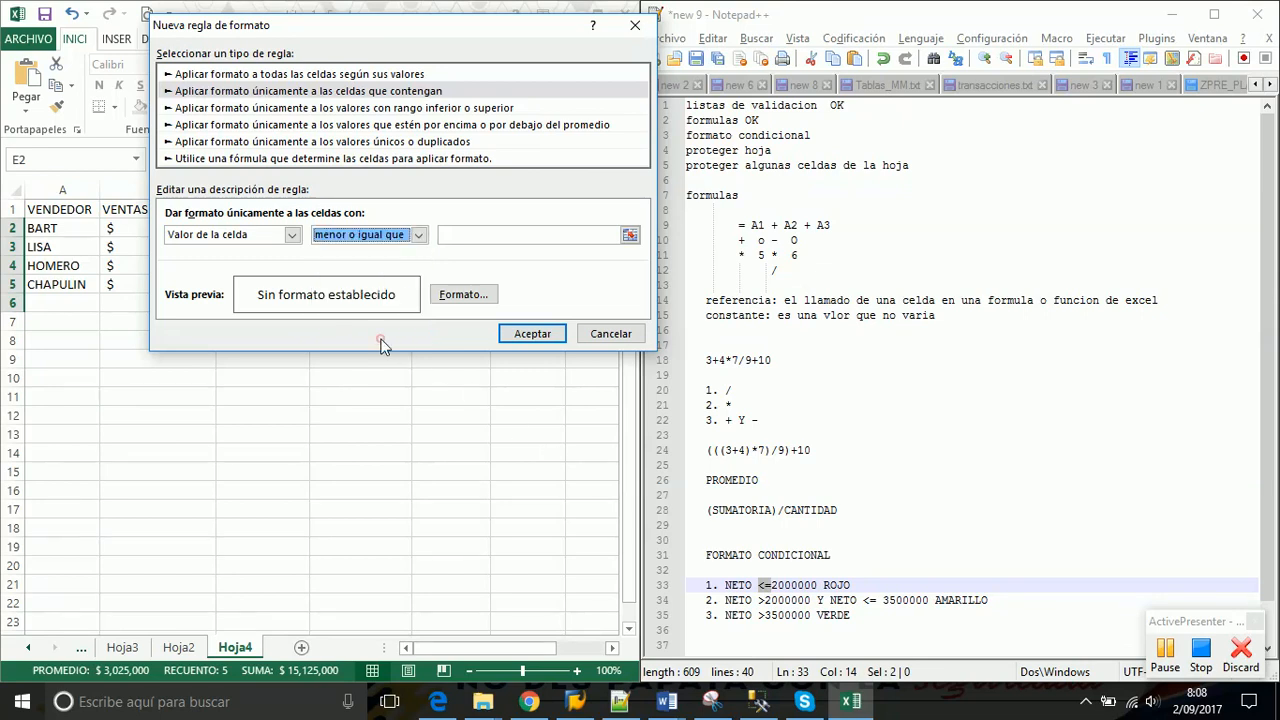
{"action": "left_click", "coordinate": [504, 235]}
{"action": "type", "text": "200000"}
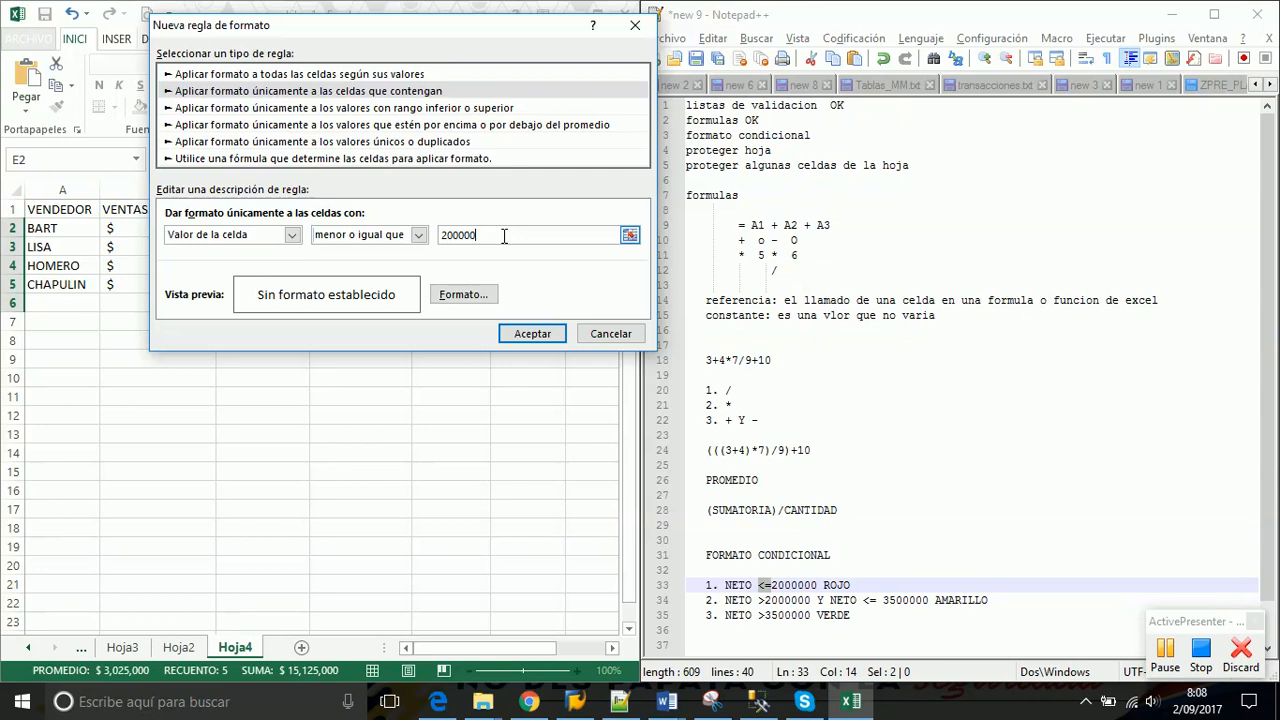
{"action": "type", "text": "0"}
{"action": "left_click", "coordinate": [463, 296]}
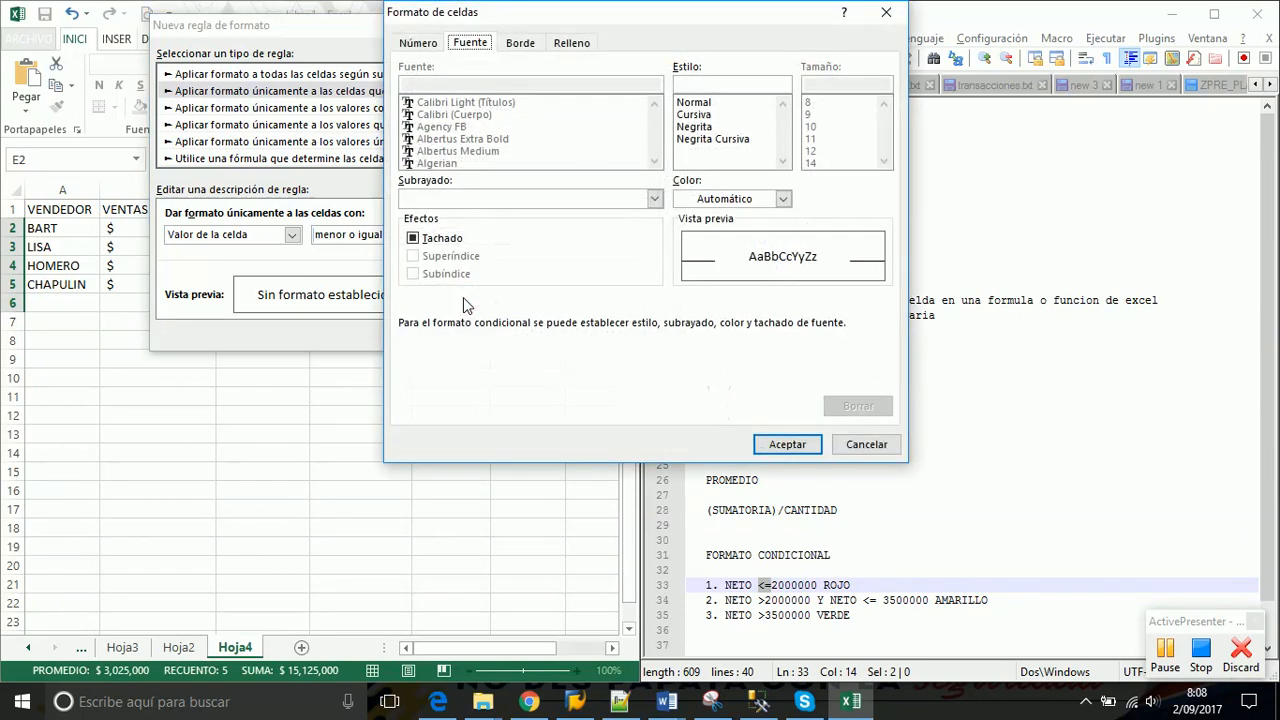
Give the rule's cell format a red fill on the Relleno tab
{"action": "left_click_drag", "start_coordinate": [618, 14], "coordinate": [335, 92]}
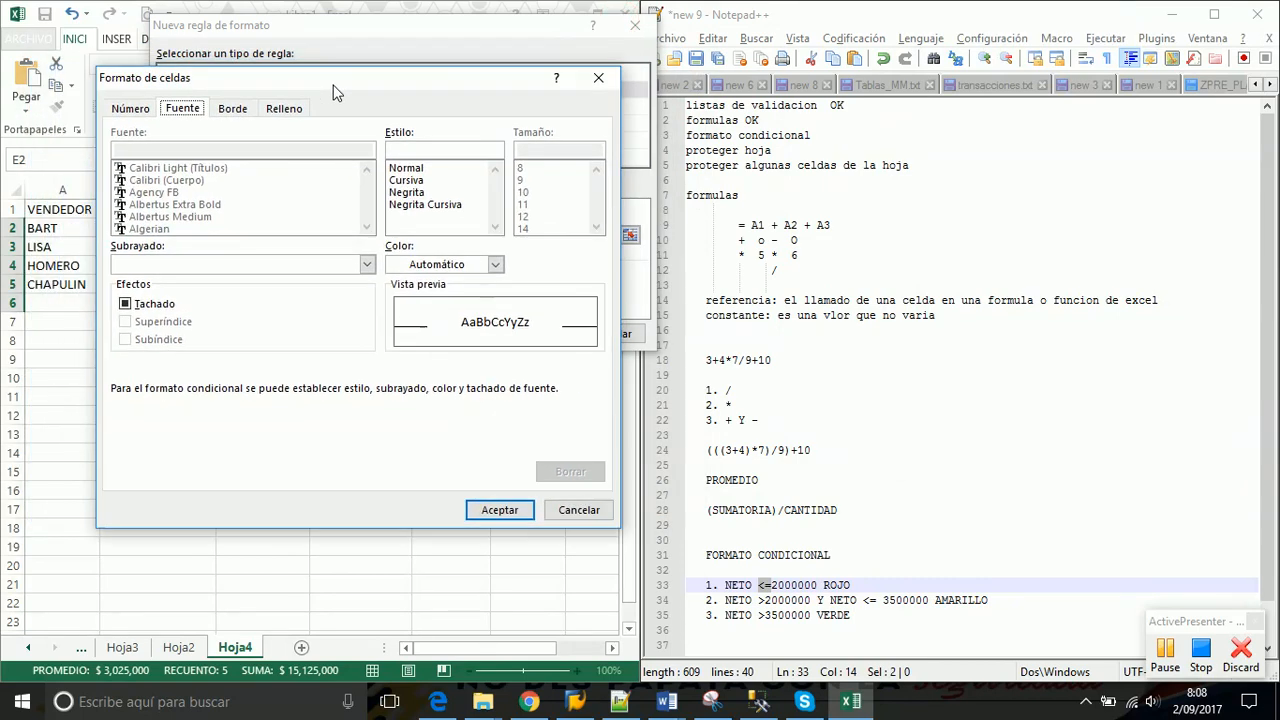
{"action": "left_click", "coordinate": [130, 109]}
{"action": "left_click", "coordinate": [182, 109]}
{"action": "left_click", "coordinate": [494, 264]}
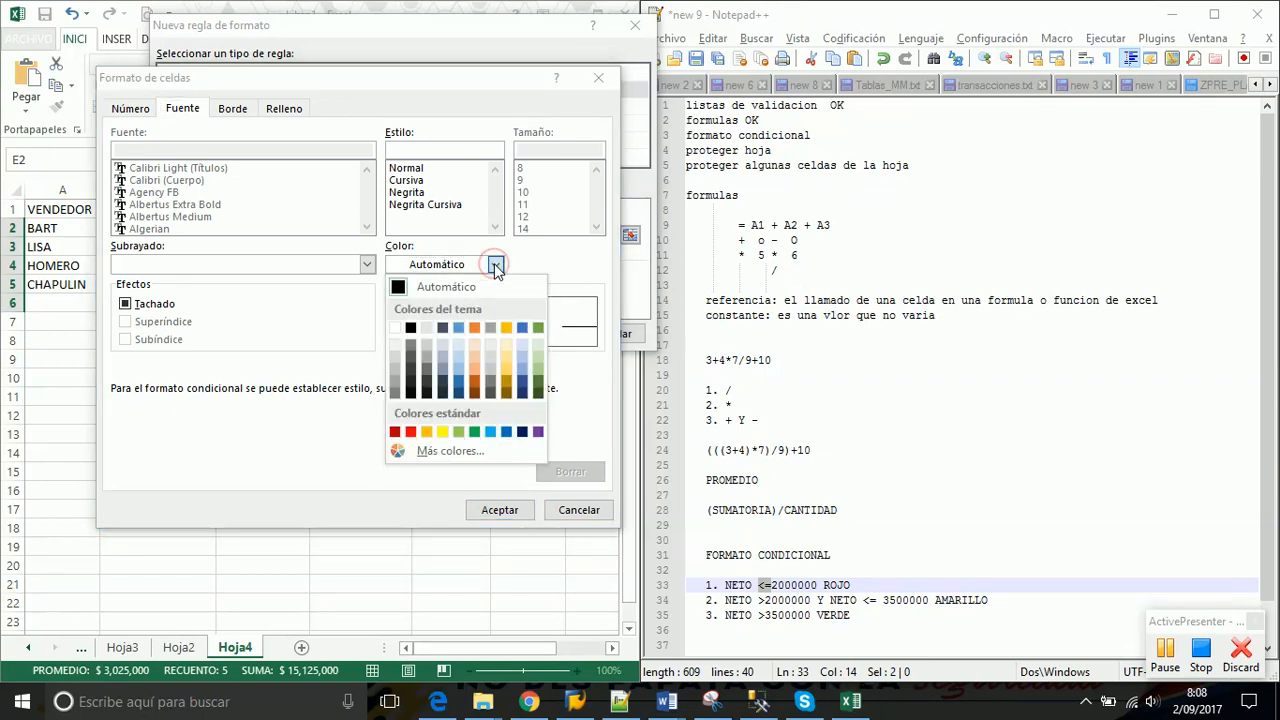
{"action": "left_click", "coordinate": [494, 264]}
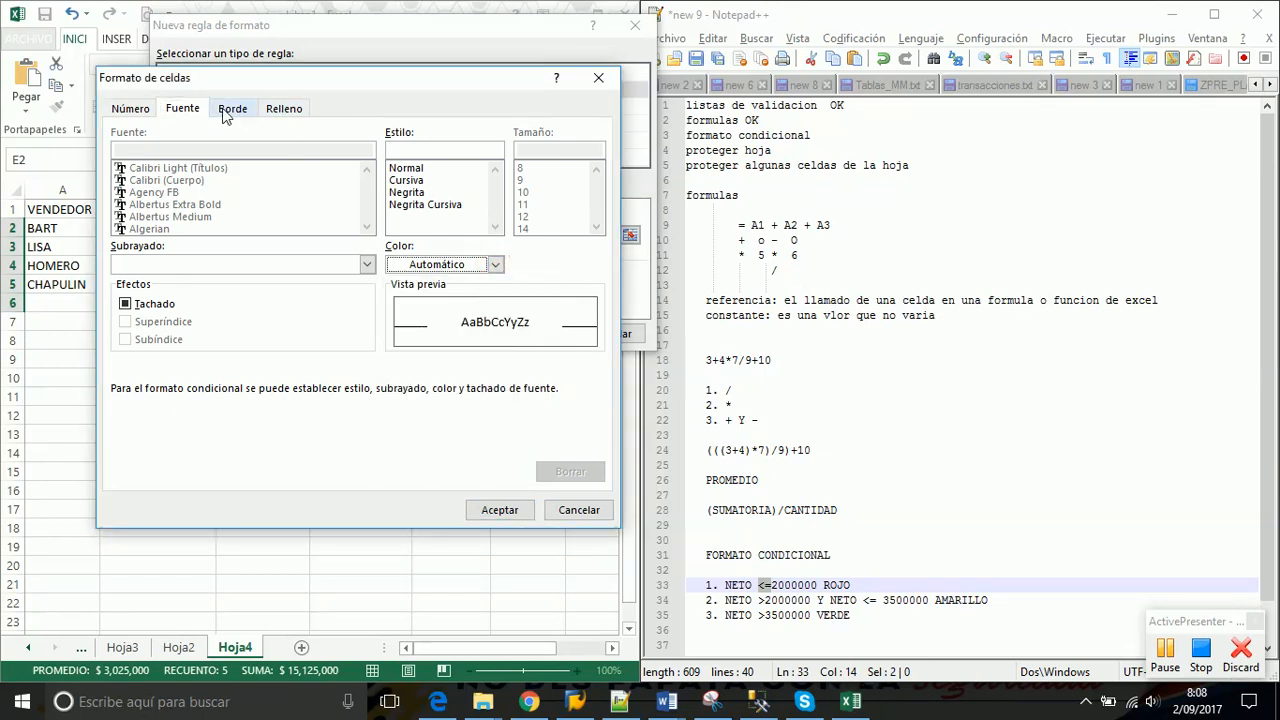
{"action": "left_click", "coordinate": [270, 112]}
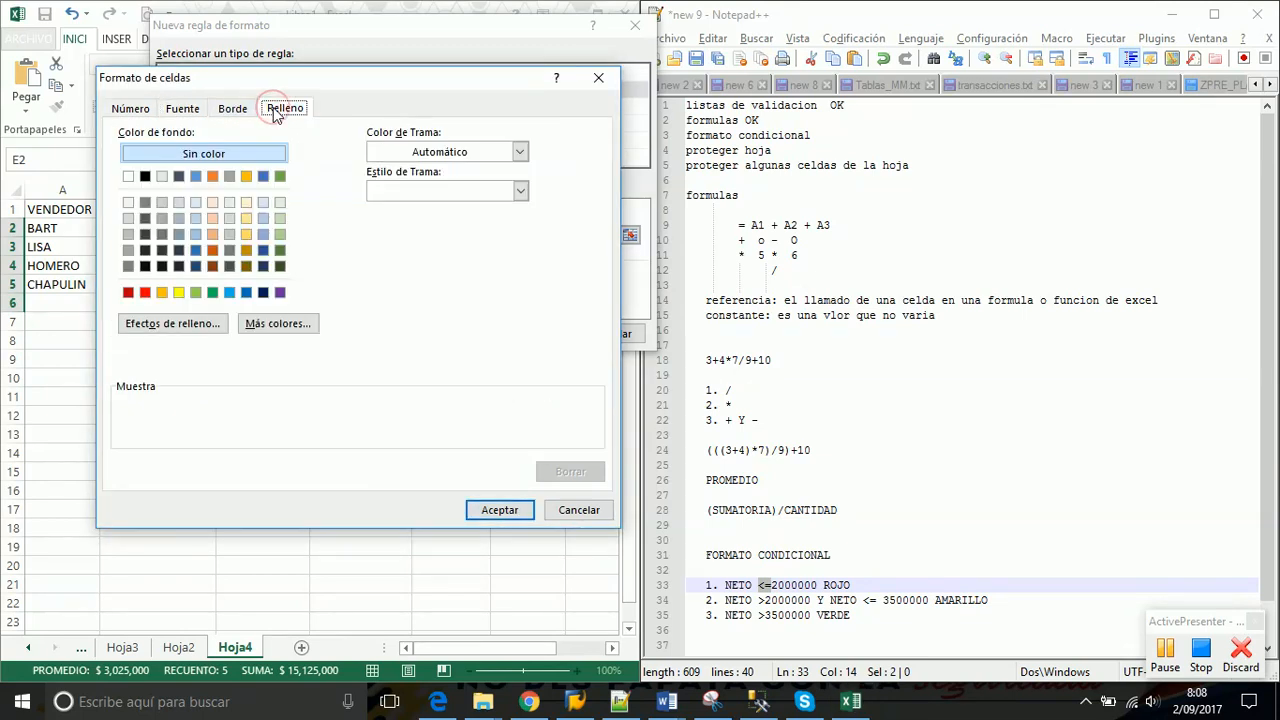
{"action": "left_click", "coordinate": [145, 293]}
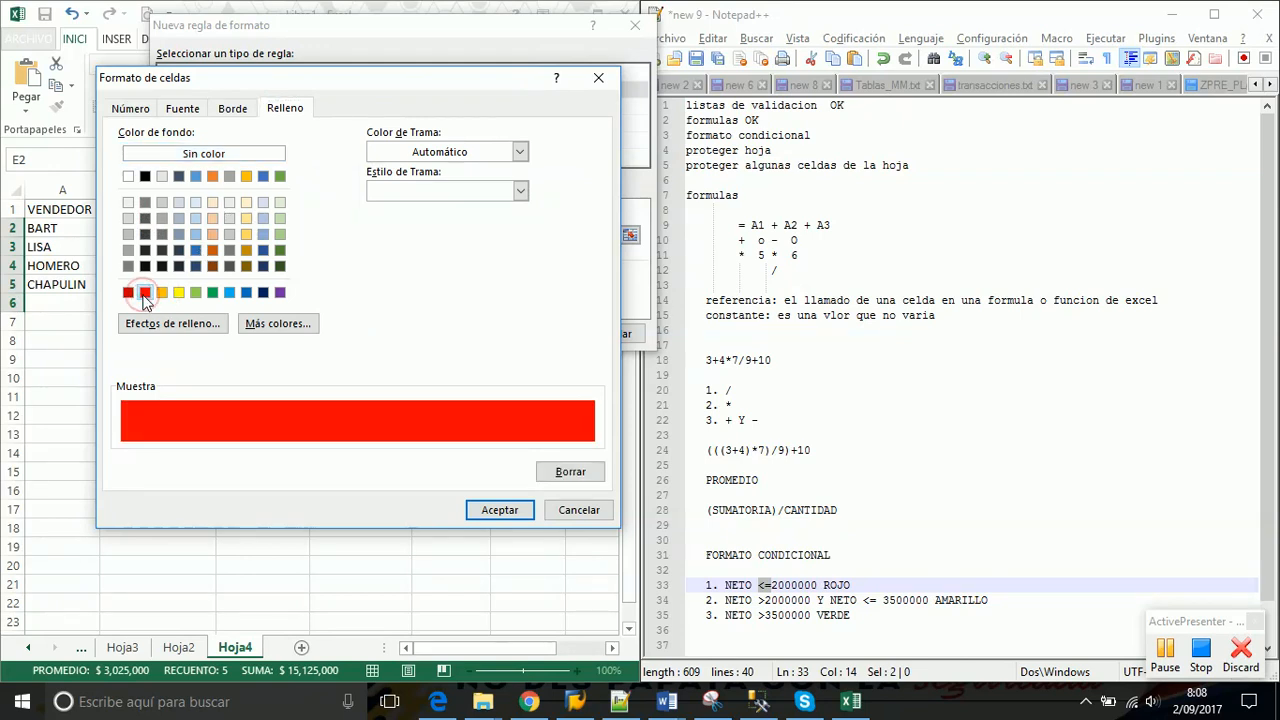
Set the rule's font colour to white and confirm the format
{"action": "left_click", "coordinate": [182, 108]}
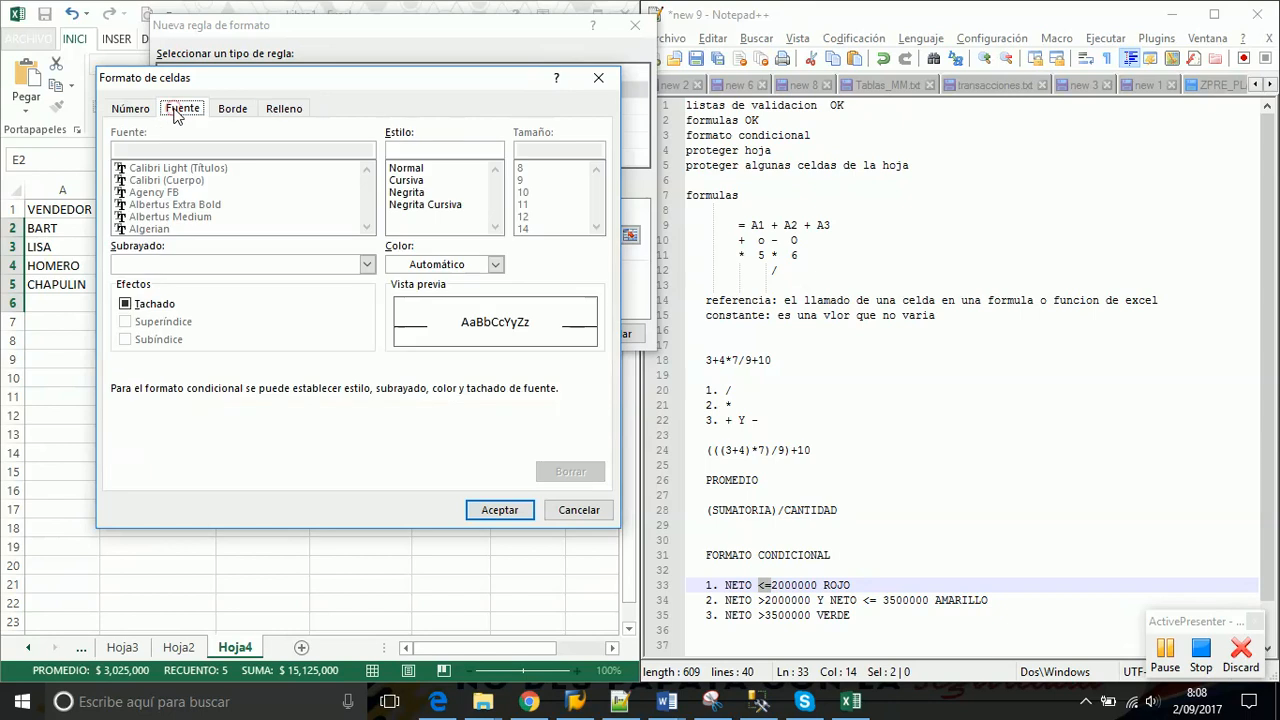
{"action": "left_click", "coordinate": [494, 266]}
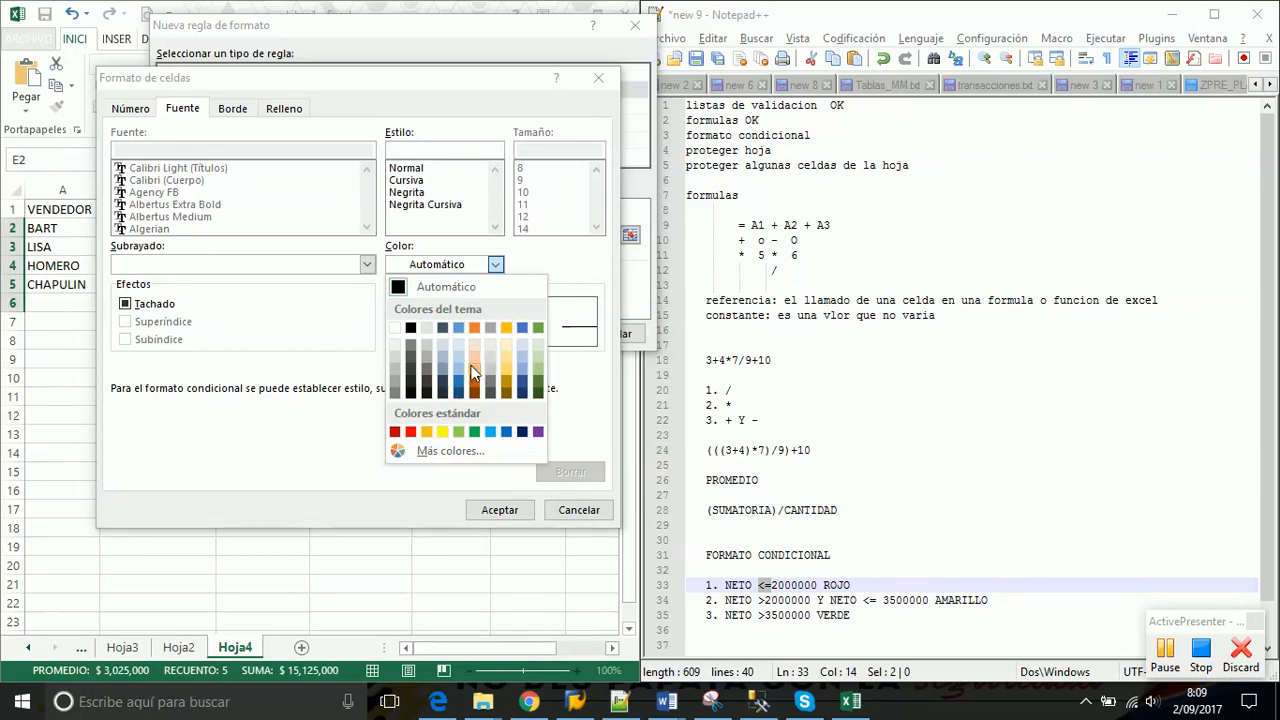
{"action": "left_click", "coordinate": [475, 366]}
{"action": "left_click", "coordinate": [496, 266]}
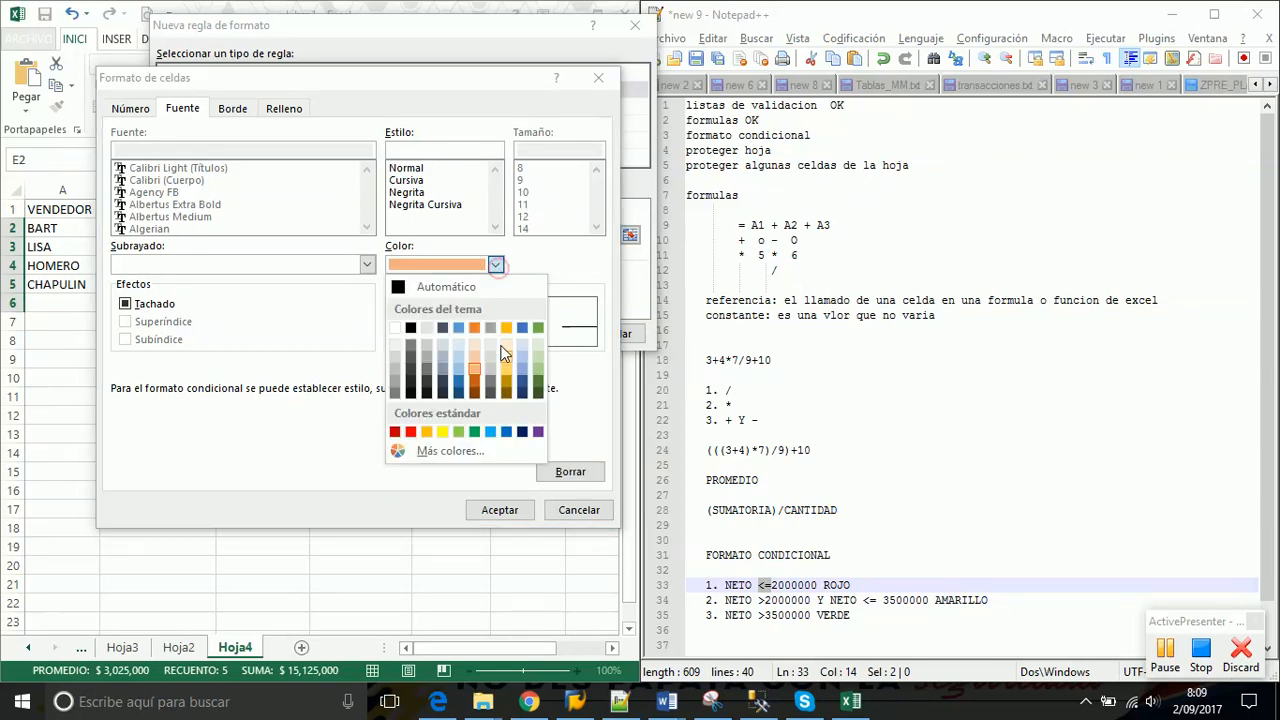
{"action": "left_click", "coordinate": [395, 328]}
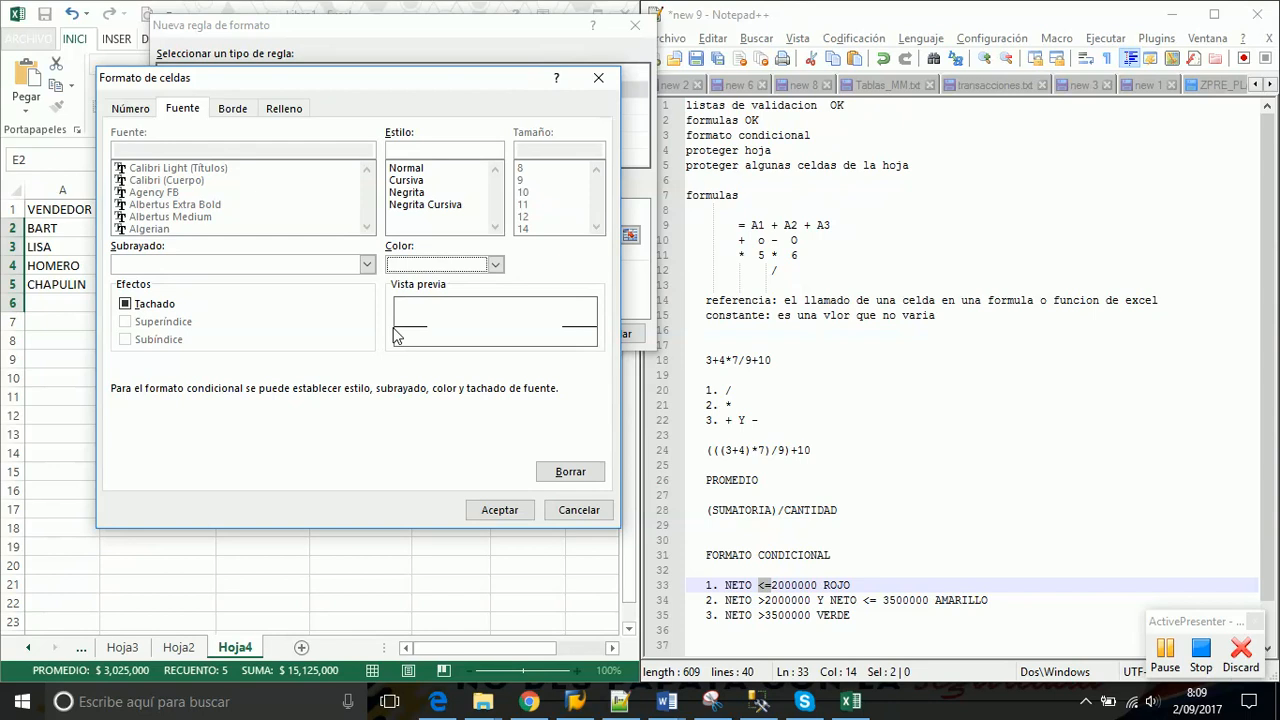
{"action": "left_click", "coordinate": [499, 510]}
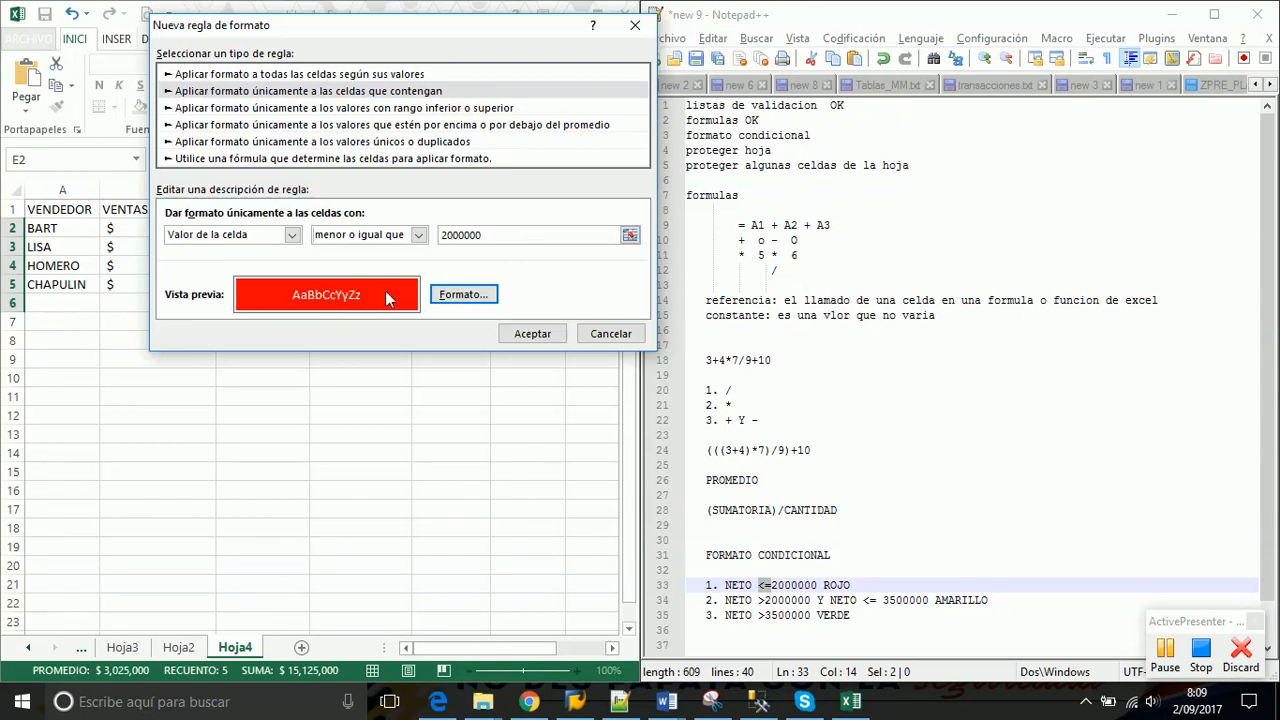
Apply the red rule, then test it by clearing C2 and restoring 500,000 with Ctrl+Z
{"action": "left_click", "coordinate": [530, 334]}
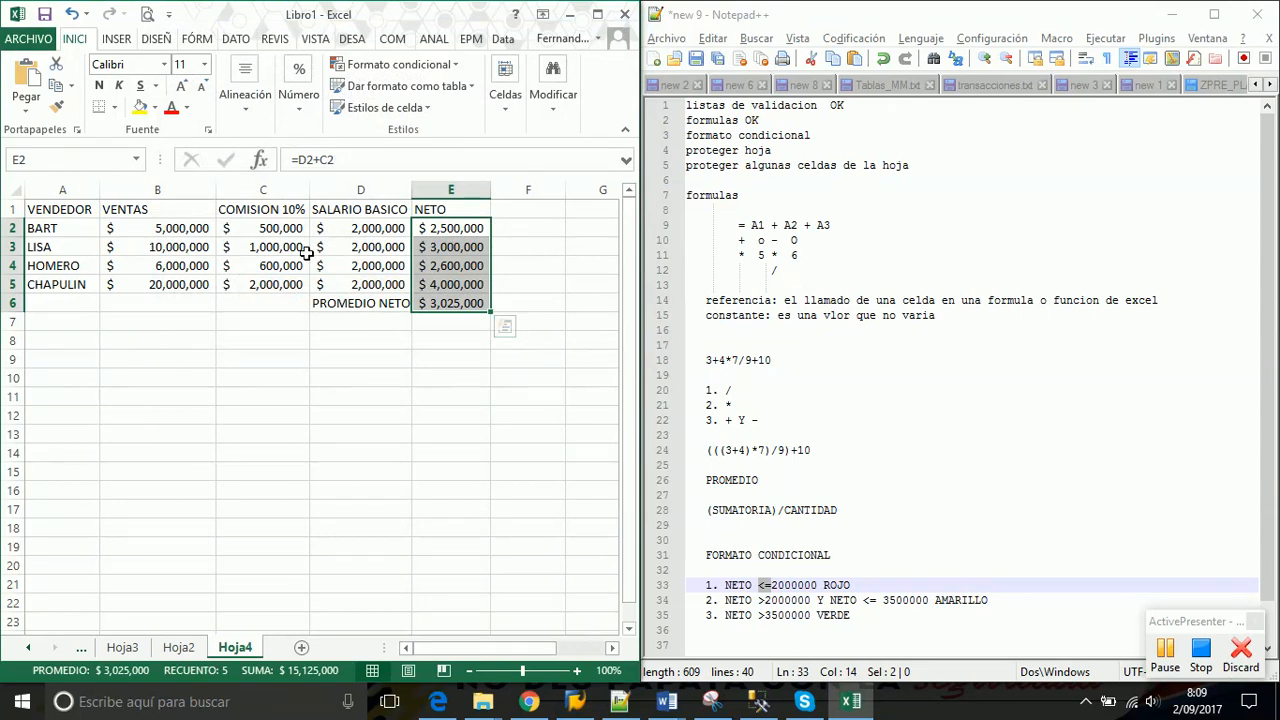
{"action": "left_click", "coordinate": [272, 229]}
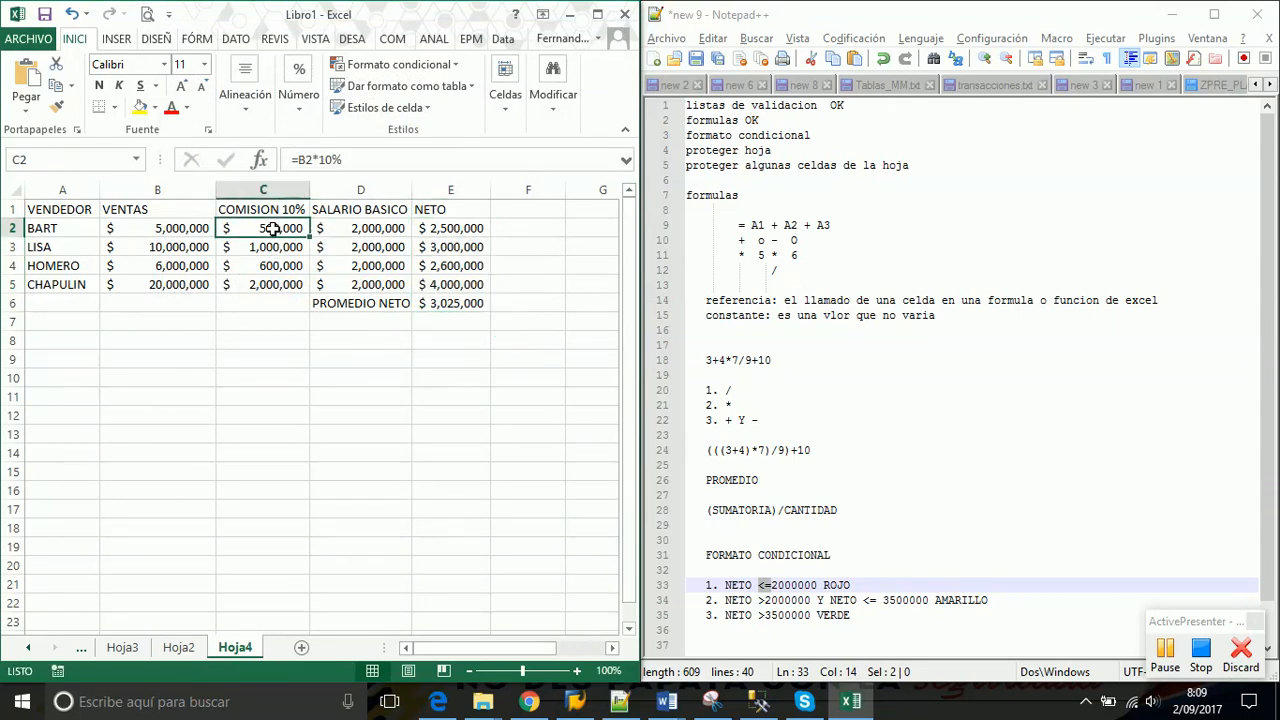
{"action": "key", "text": "Delete"}
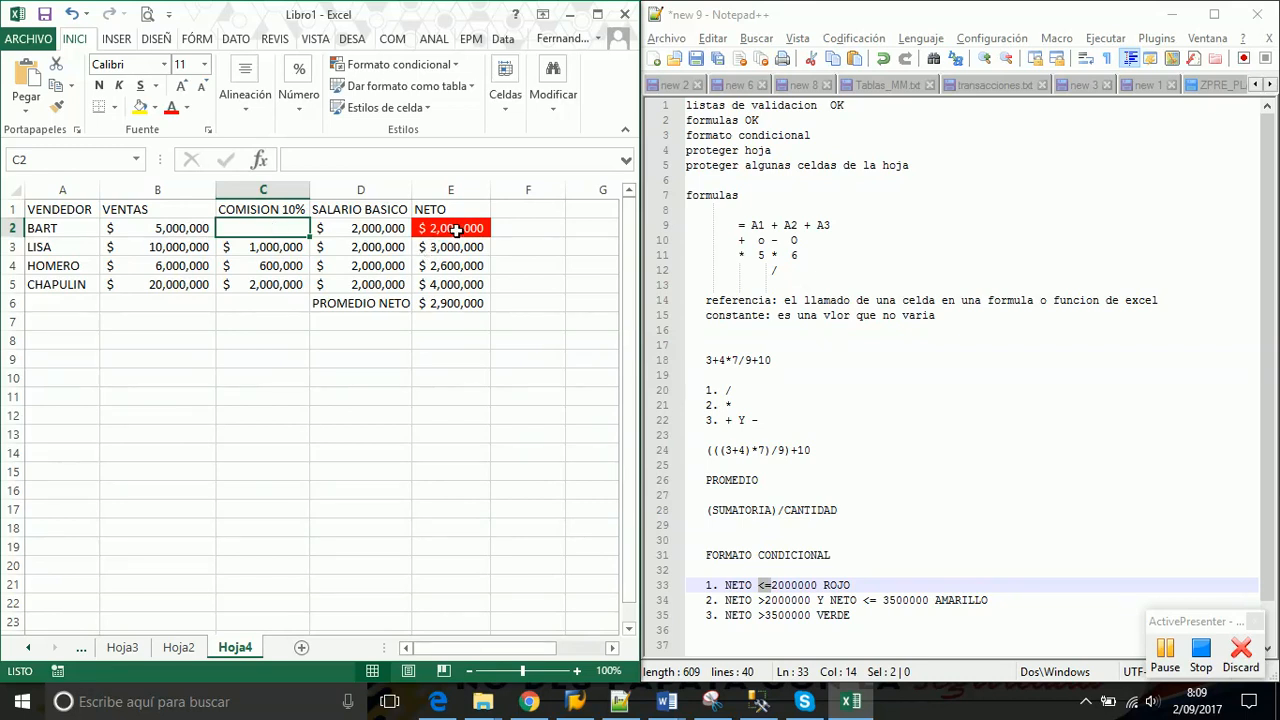
{"action": "left_click_drag", "start_coordinate": [452, 232], "coordinate": [460, 285]}
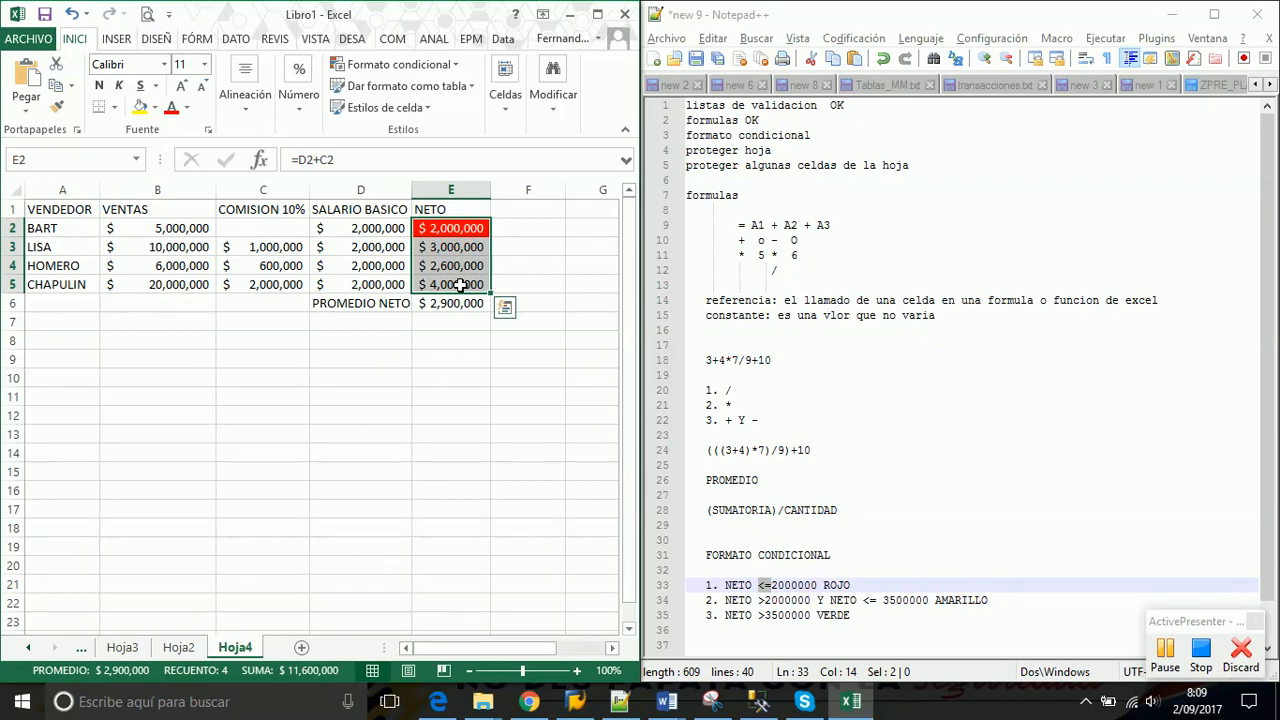
{"action": "key", "text": "Left"}
{"action": "key", "text": "Left"}
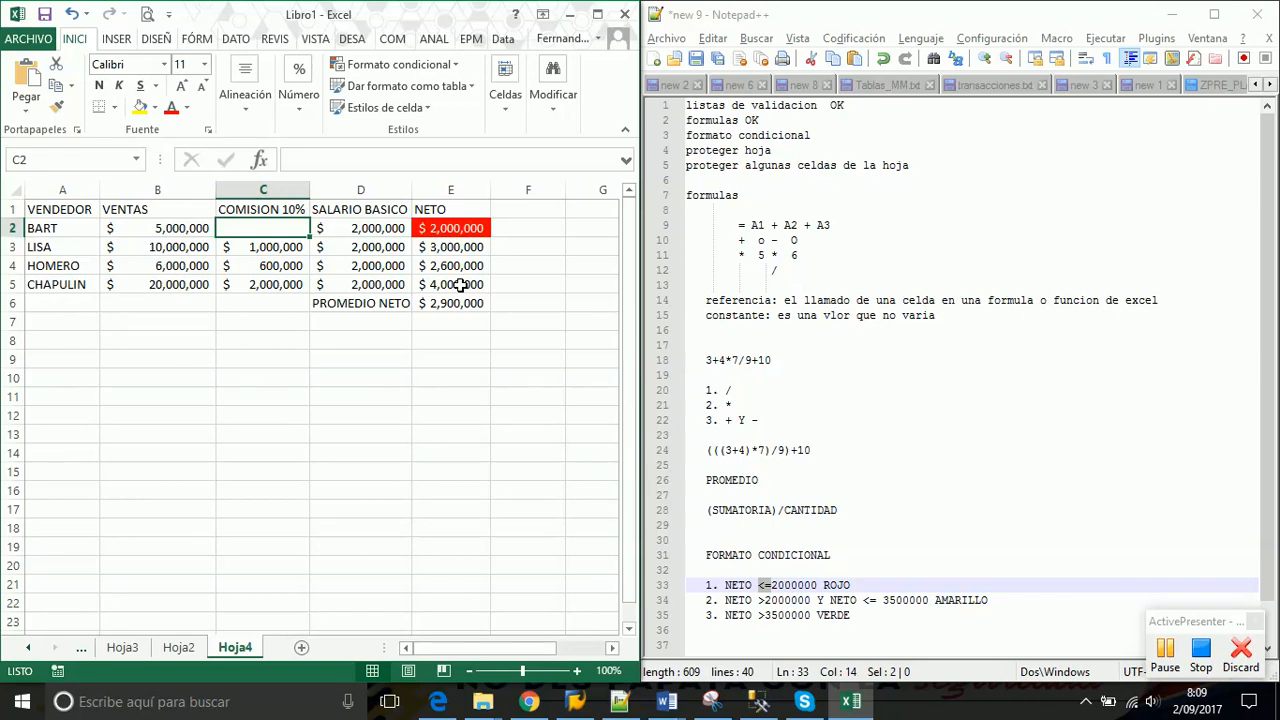
{"action": "key", "text": "ctrl+z"}
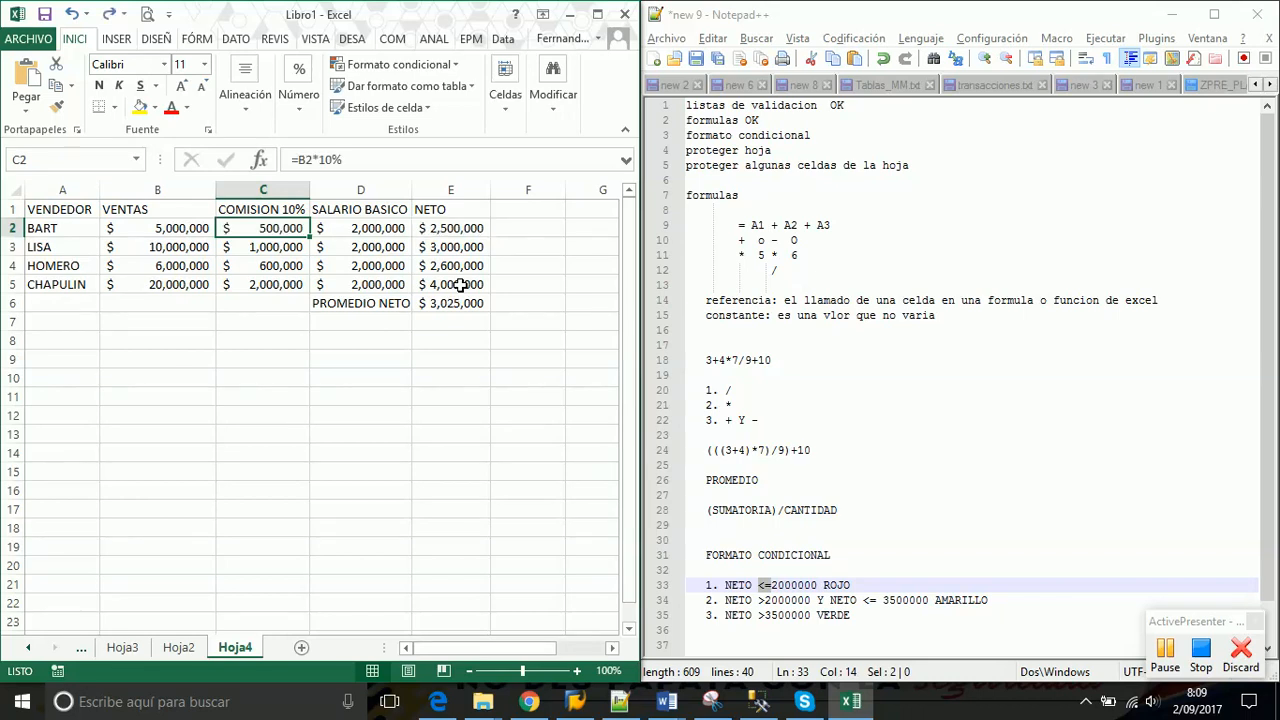
{"action": "left_click", "coordinate": [473, 224]}
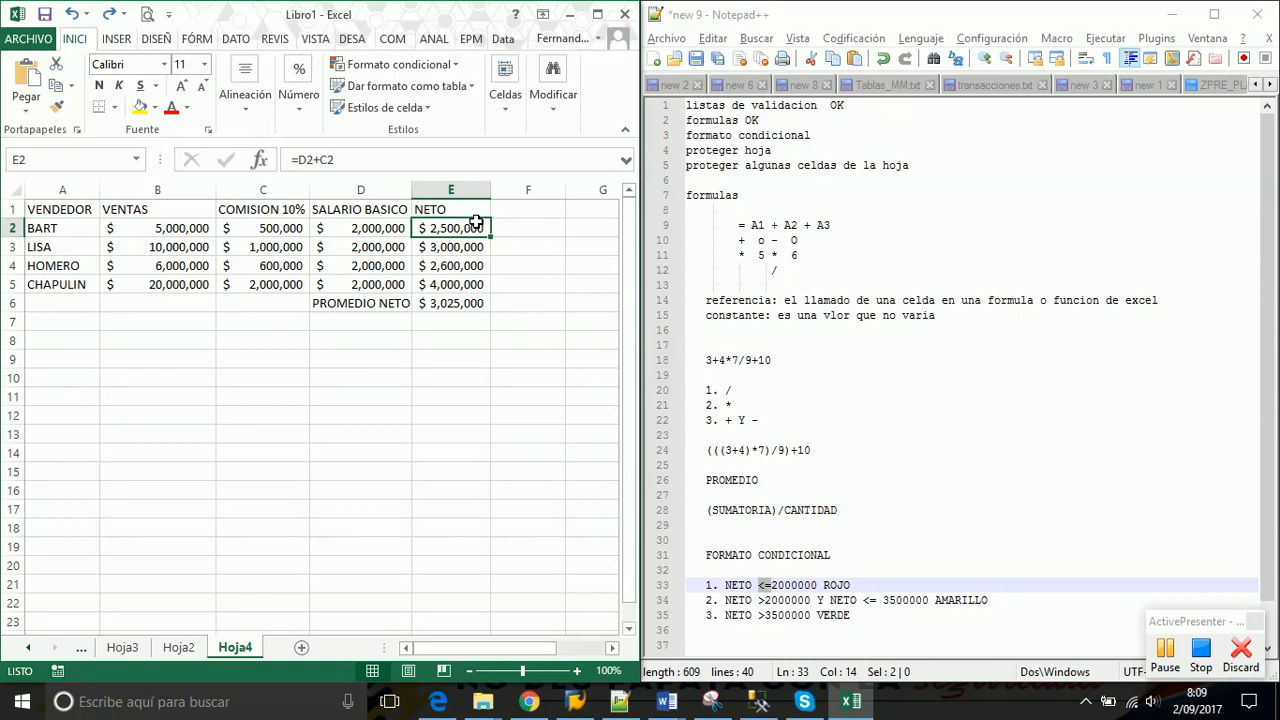
{"action": "left_click", "coordinate": [262, 229]}
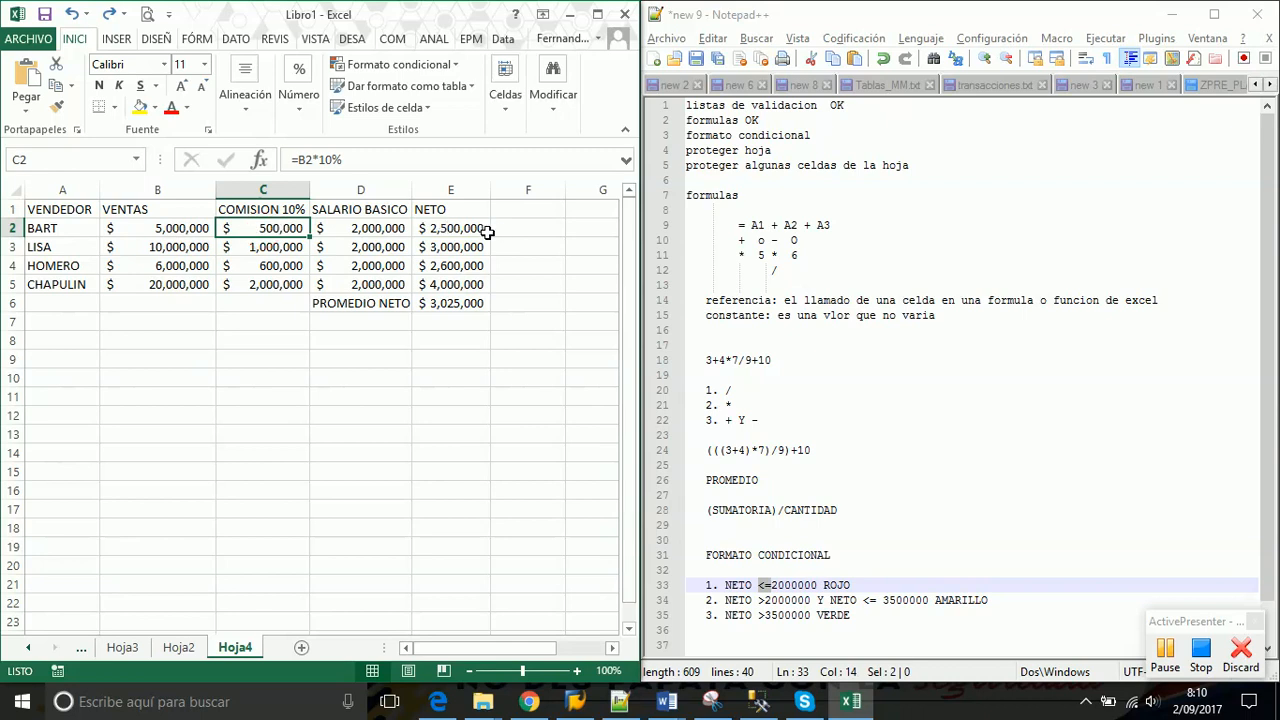
{"action": "key", "text": "Delete"}
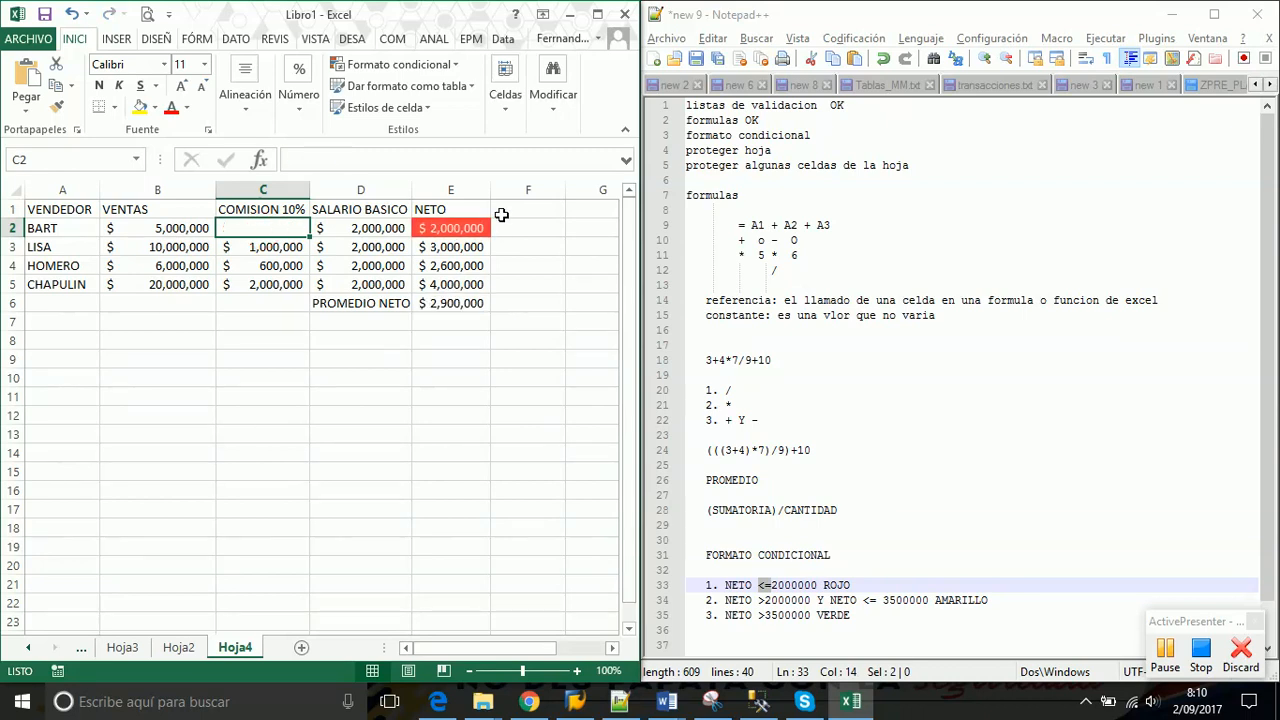
{"action": "left_click", "coordinate": [457, 229]}
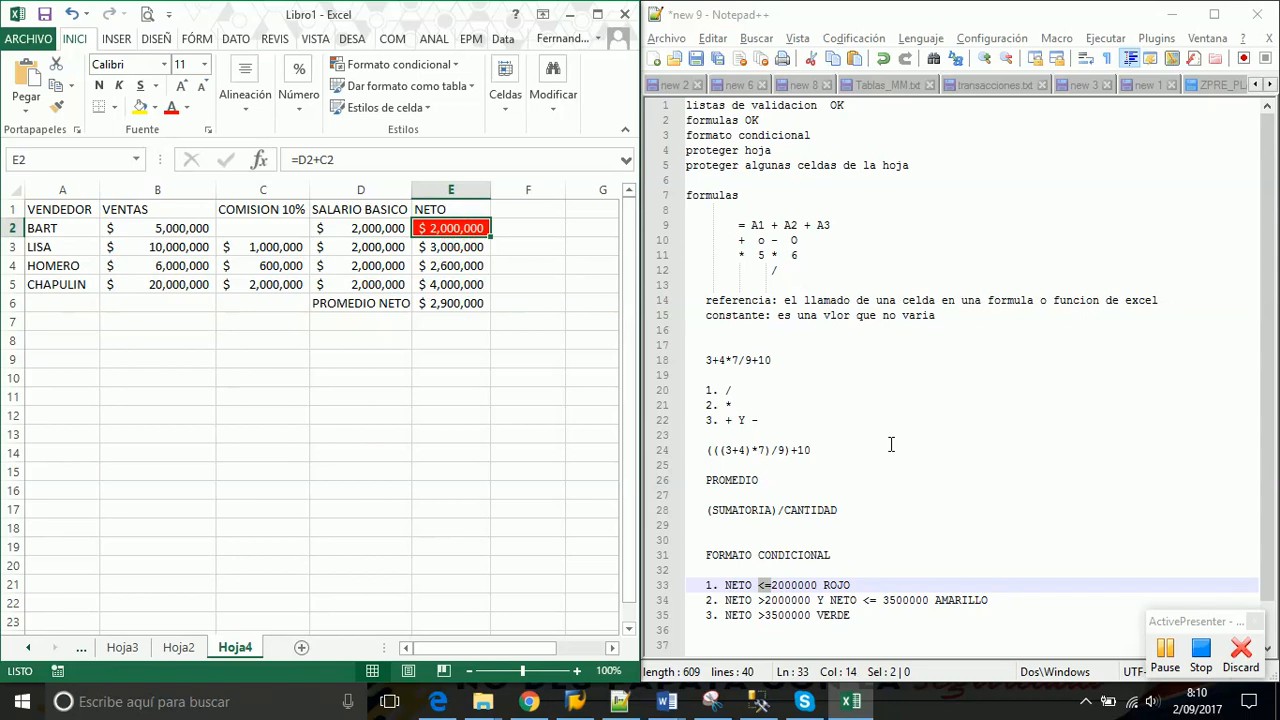
{"action": "key", "text": "ctrl+z"}
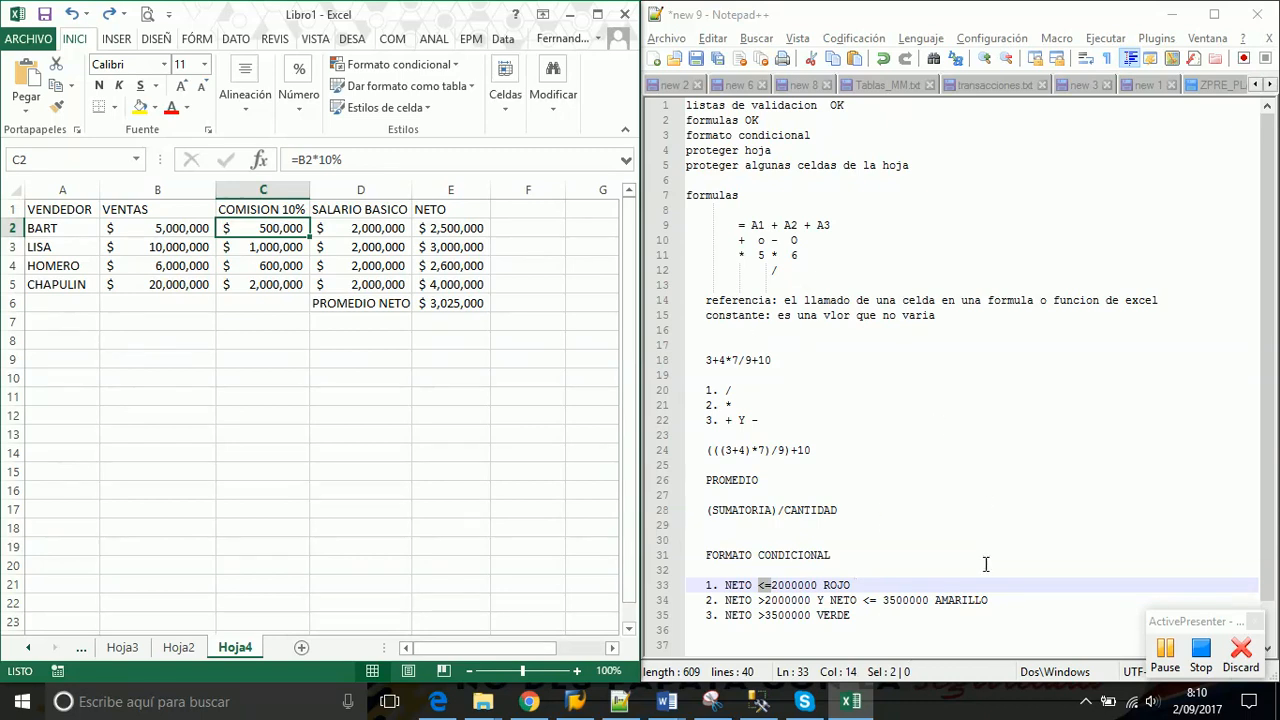
Mark the second NETO condition in the notes and select E2:E6
{"action": "left_click_drag", "start_coordinate": [990, 600], "coordinate": [699, 600]}
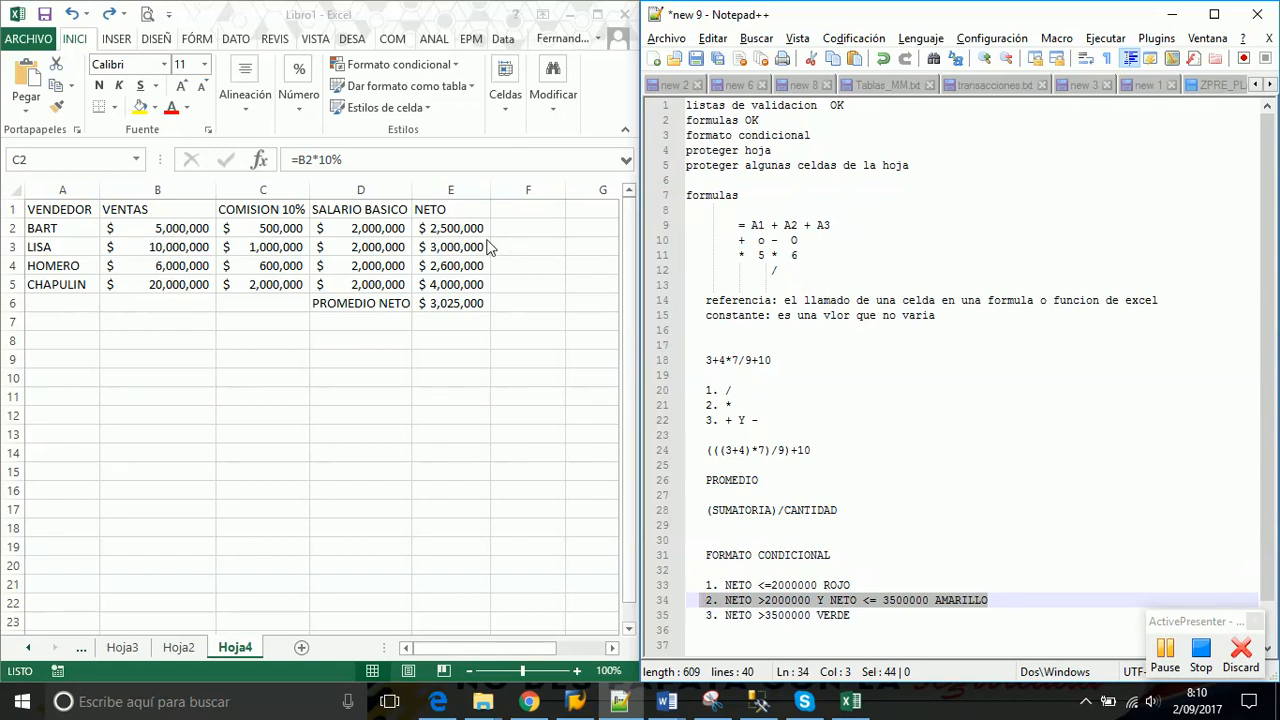
{"action": "left_click", "coordinate": [448, 228]}
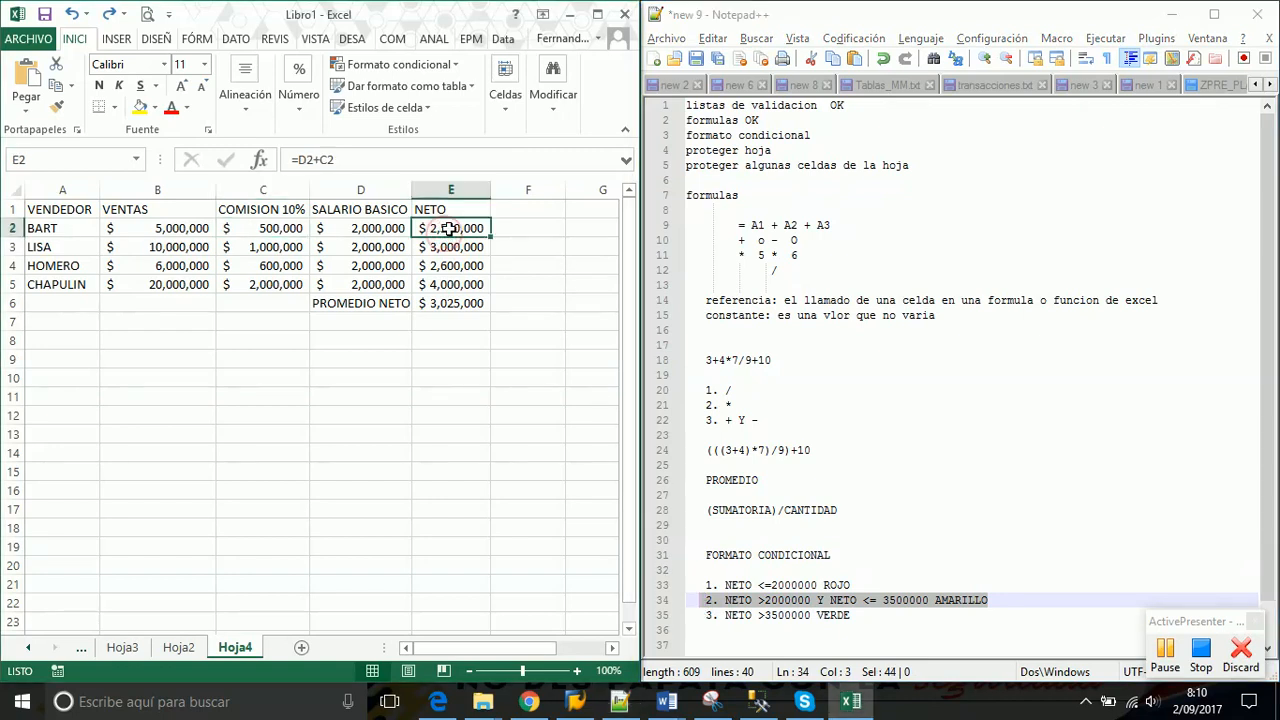
{"action": "left_click_drag", "start_coordinate": [448, 228], "coordinate": [448, 303]}
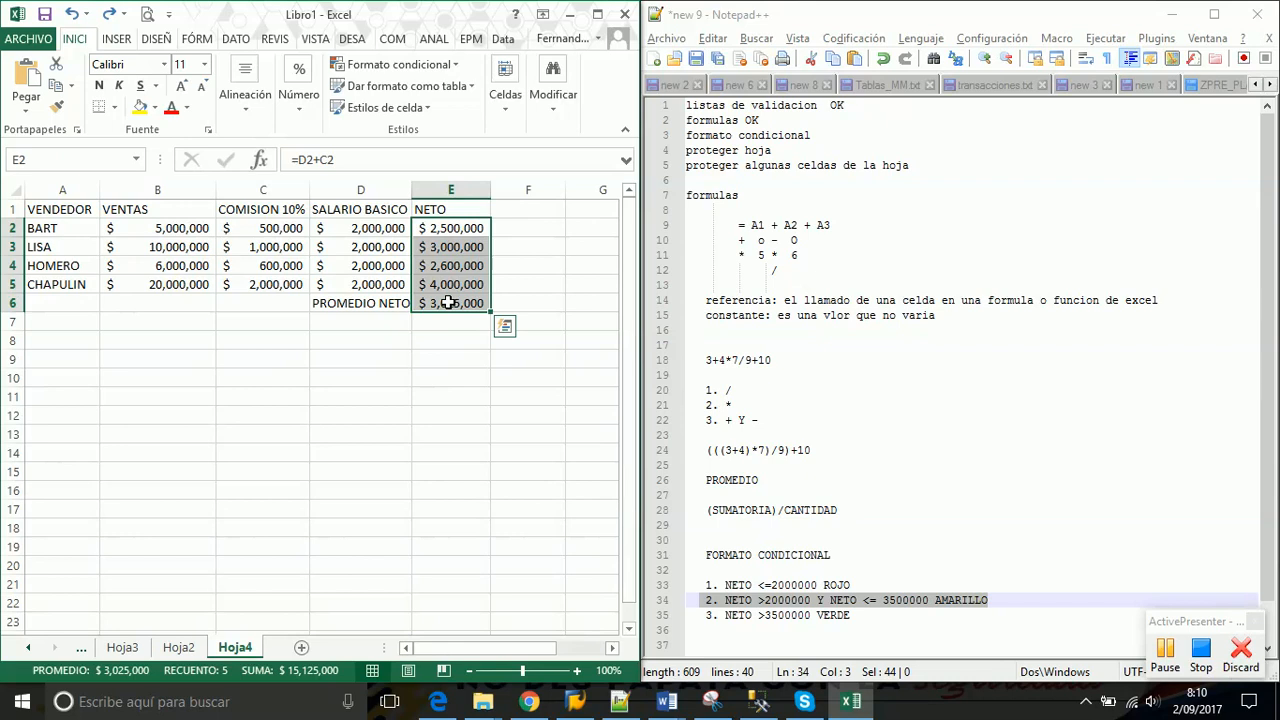
Open the Resaltar reglas de celdas 'Entre...' rule for the selected NETO cells
{"action": "left_click", "coordinate": [455, 65]}
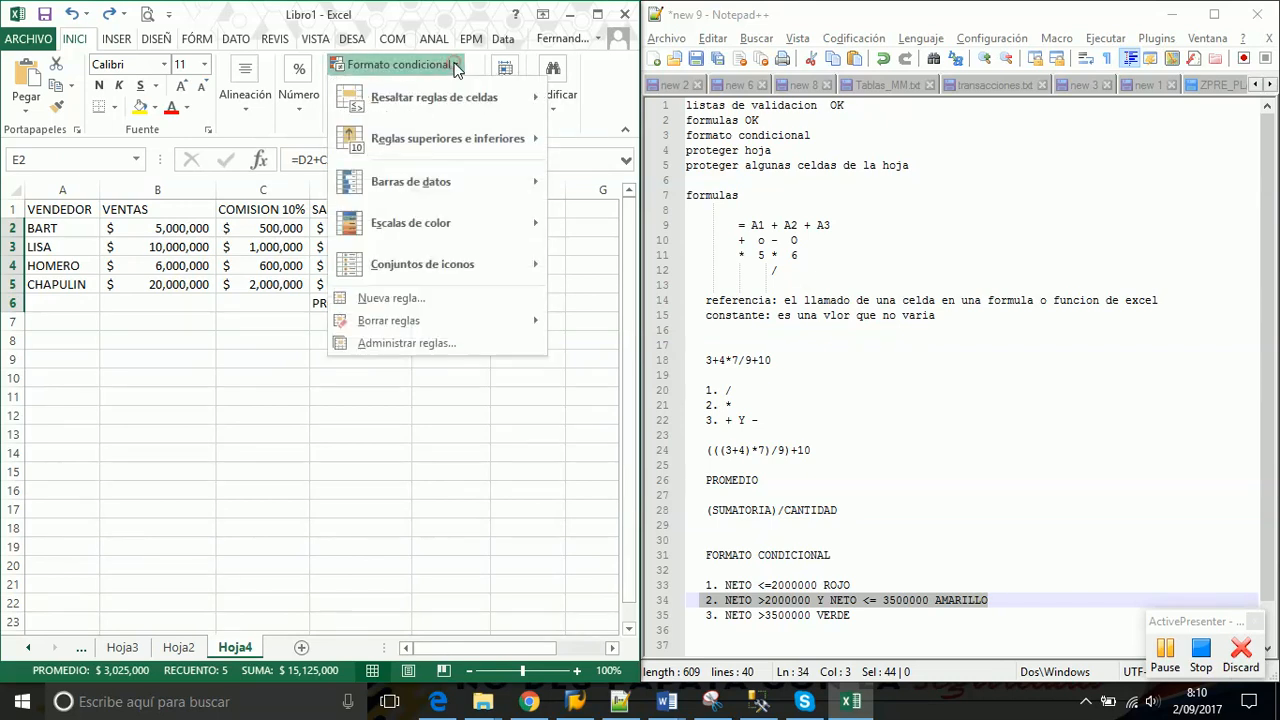
{"action": "mouse_move", "coordinate": [458, 107]}
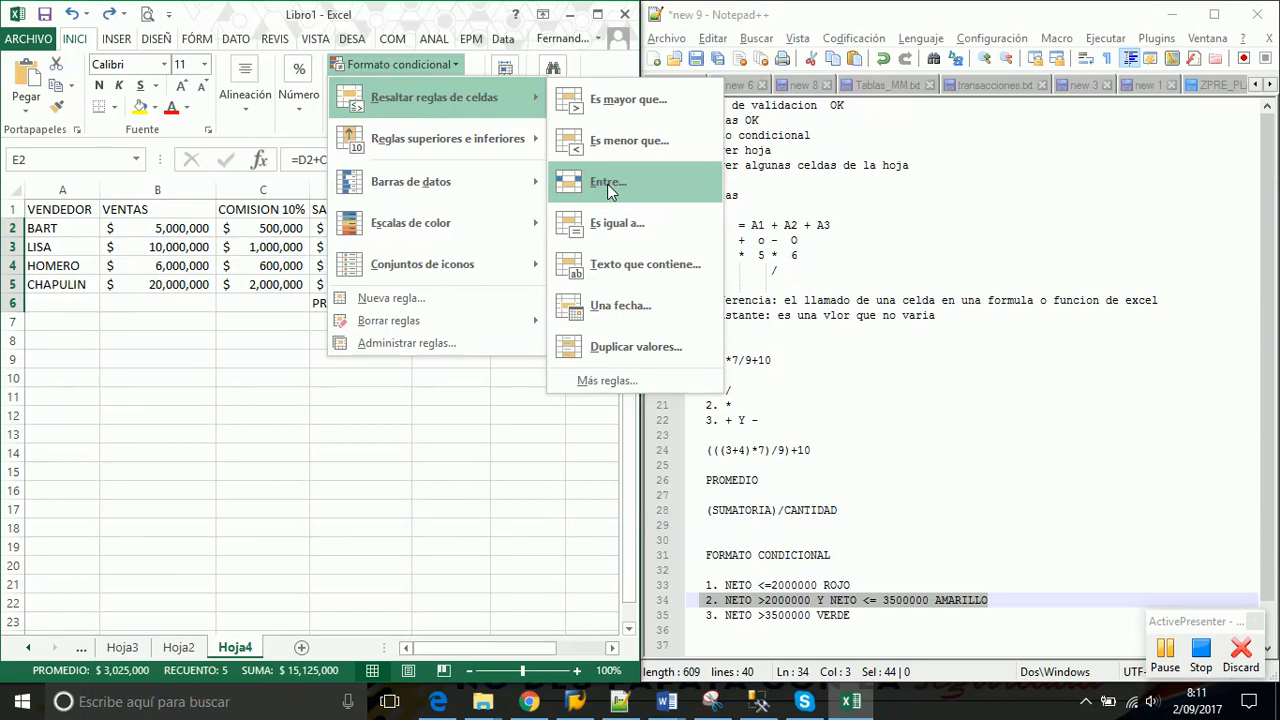
{"action": "left_click", "coordinate": [610, 186]}
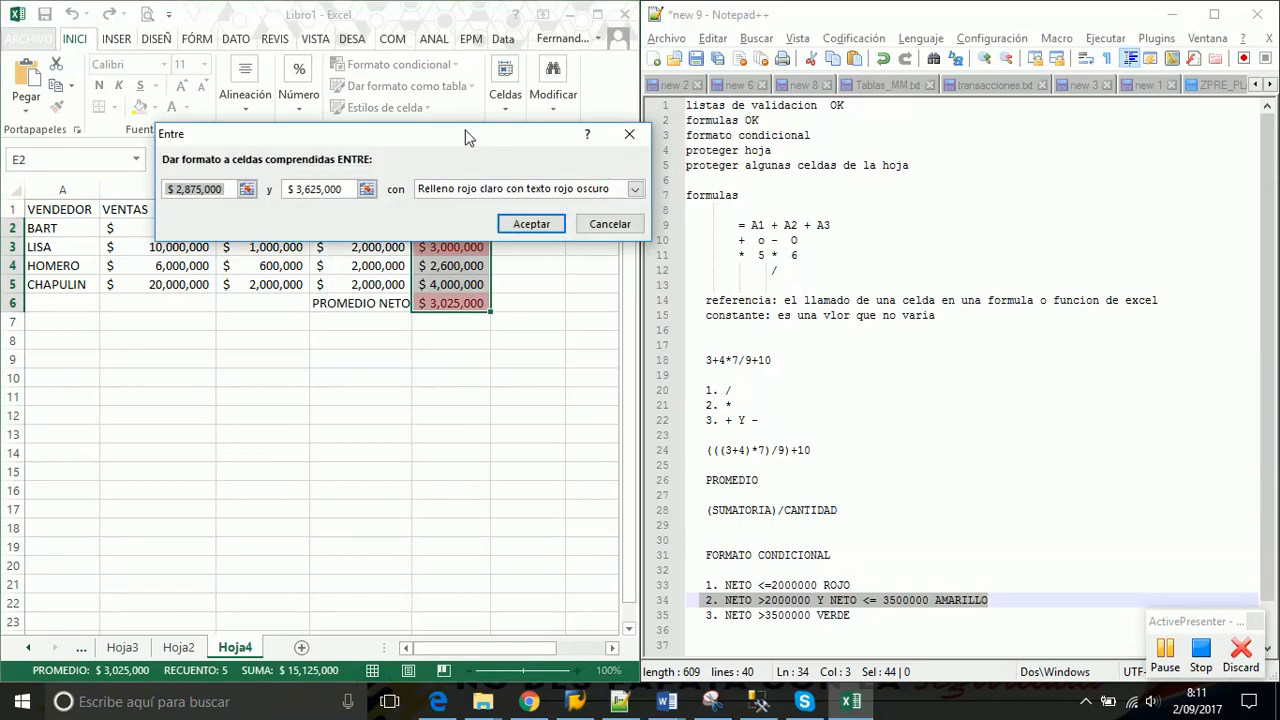
Enter 2000001 as the lower bound and 3500000 as the upper bound
{"action": "left_click_drag", "start_coordinate": [452, 132], "coordinate": [506, 47]}
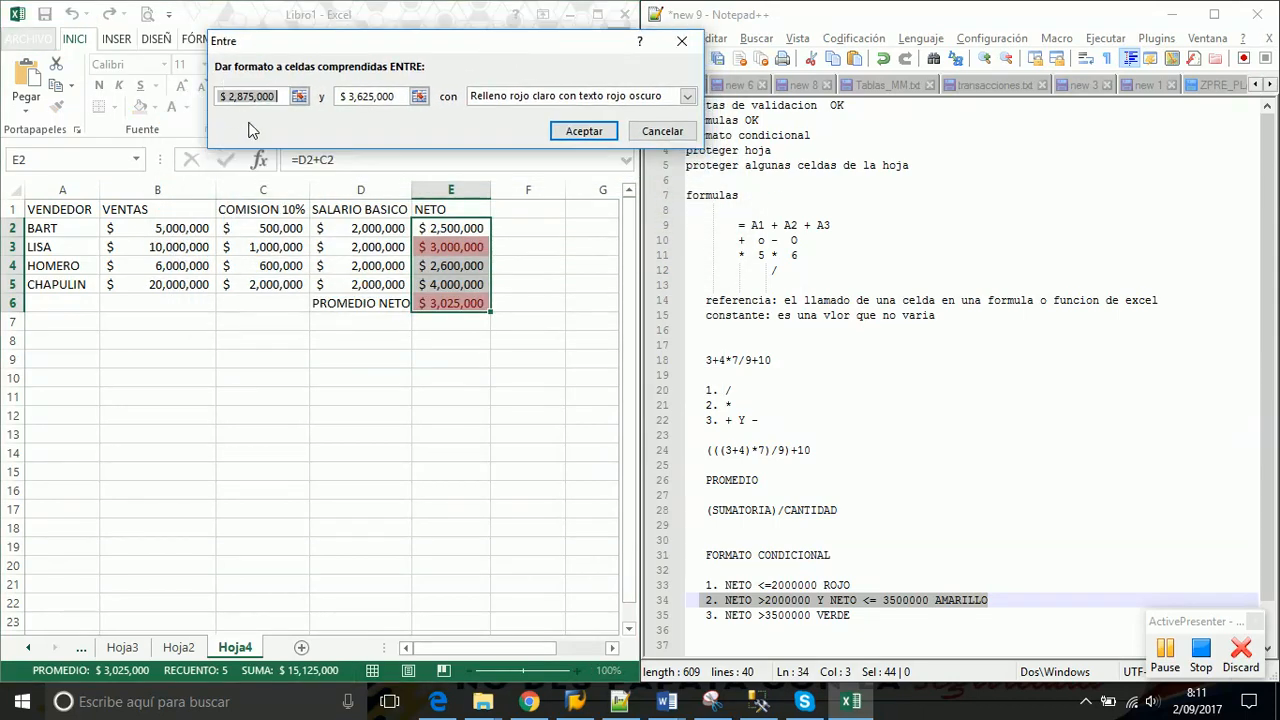
{"action": "type", "text": "2"}
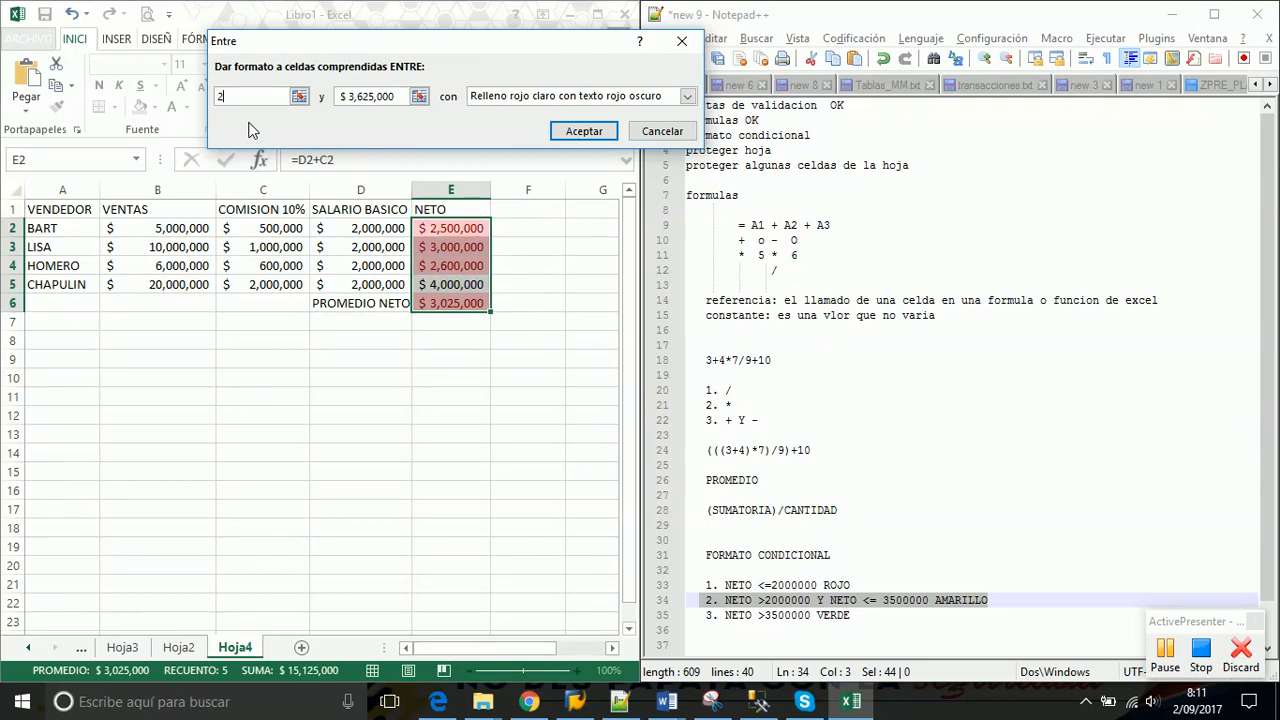
{"action": "type", "text": "000001"}
{"action": "key", "text": "Left"}
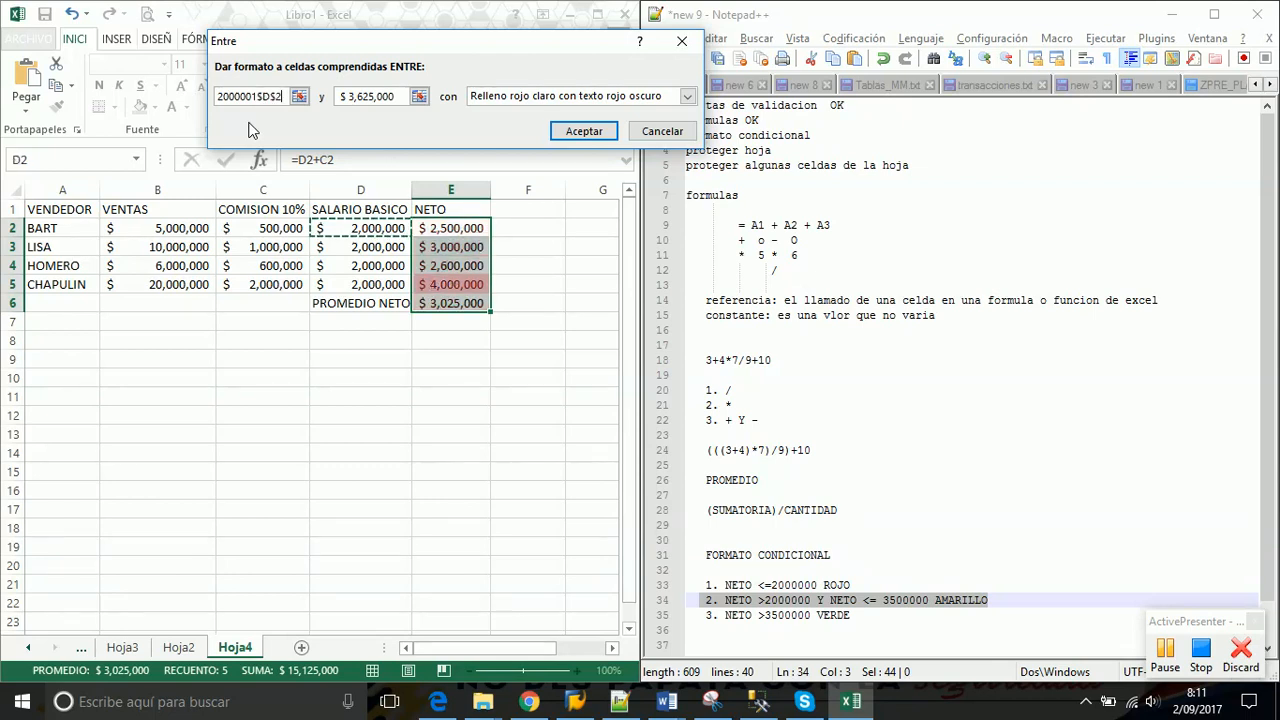
{"action": "key", "text": "BackSpace"}
{"action": "key", "text": "BackSpace"}
{"action": "key", "text": "BackSpace"}
{"action": "key", "text": "BackSpace"}
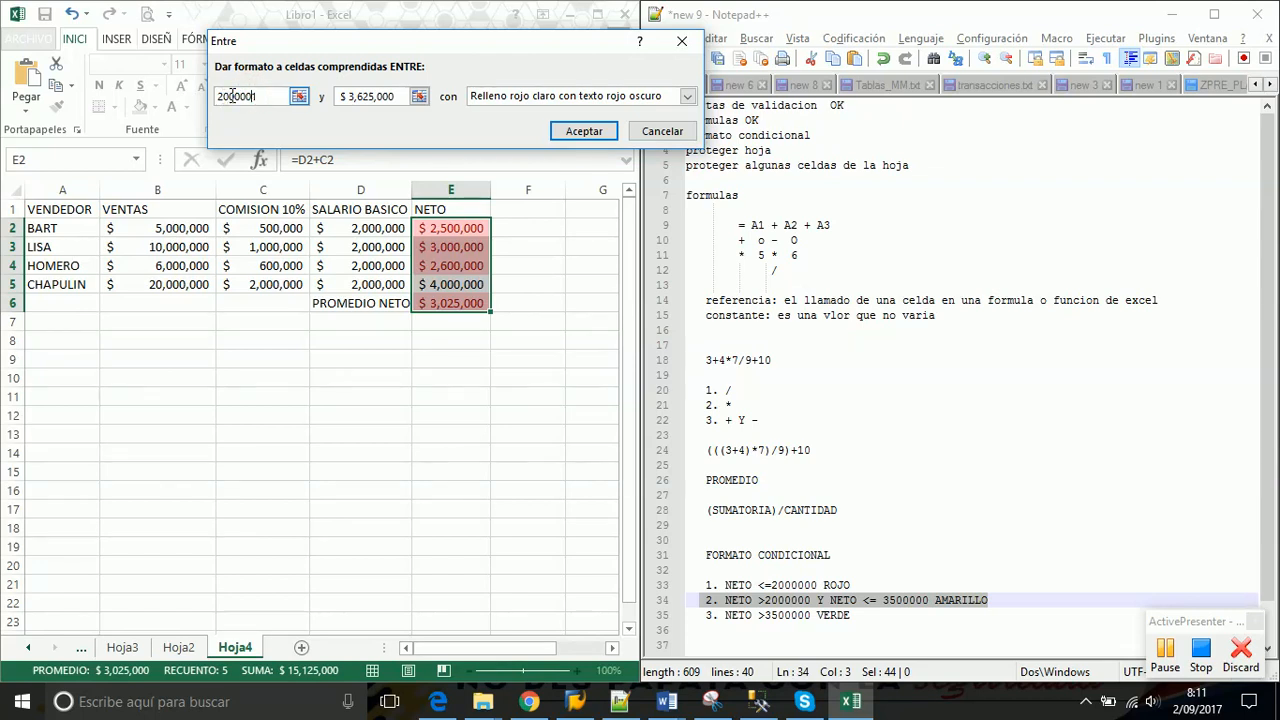
{"action": "left_click", "coordinate": [255, 96]}
{"action": "key", "text": "BackSpace"}
{"action": "type", "text": "1"}
{"action": "left_click", "coordinate": [398, 100]}
{"action": "key", "text": "BackSpace"}
{"action": "key", "text": "BackSpace"}
{"action": "key", "text": "BackSpace"}
{"action": "key", "text": "BackSpace"}
{"action": "key", "text": "BackSpace"}
{"action": "key", "text": "BackSpace"}
{"action": "key", "text": "BackSpace"}
{"action": "key", "text": "BackSpace"}
{"action": "key", "text": "BackSpace"}
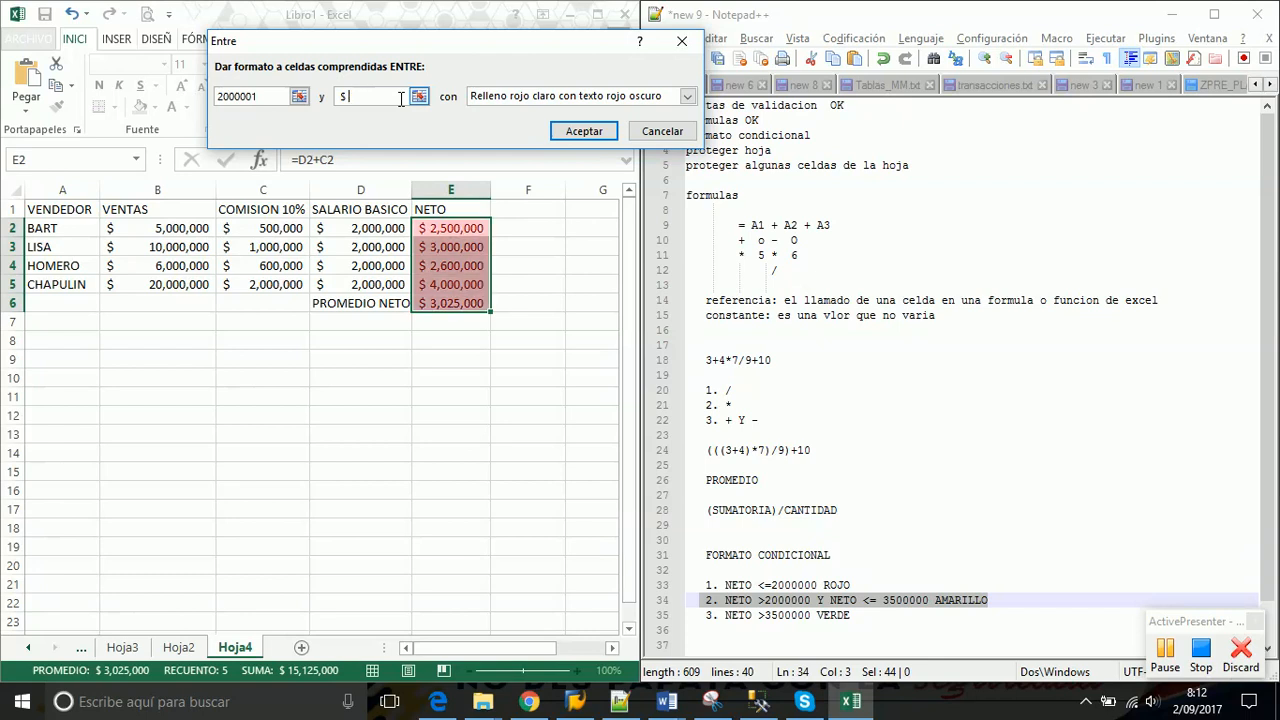
{"action": "key", "text": "BackSpace"}
{"action": "type", "text": "35"}
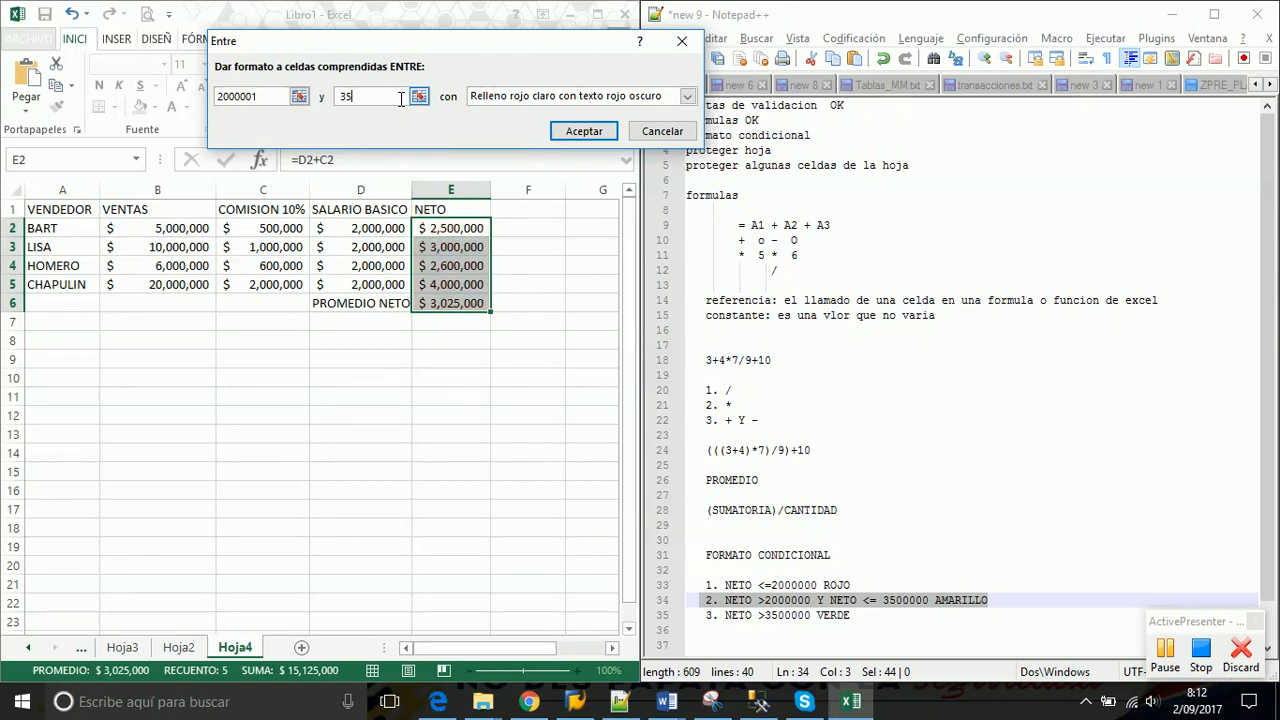
{"action": "type", "text": "00000"}
Apply 'Relleno amarillo con texto amarillo oscuro' to the between rule and deselect to view it
{"action": "left_click", "coordinate": [687, 96]}
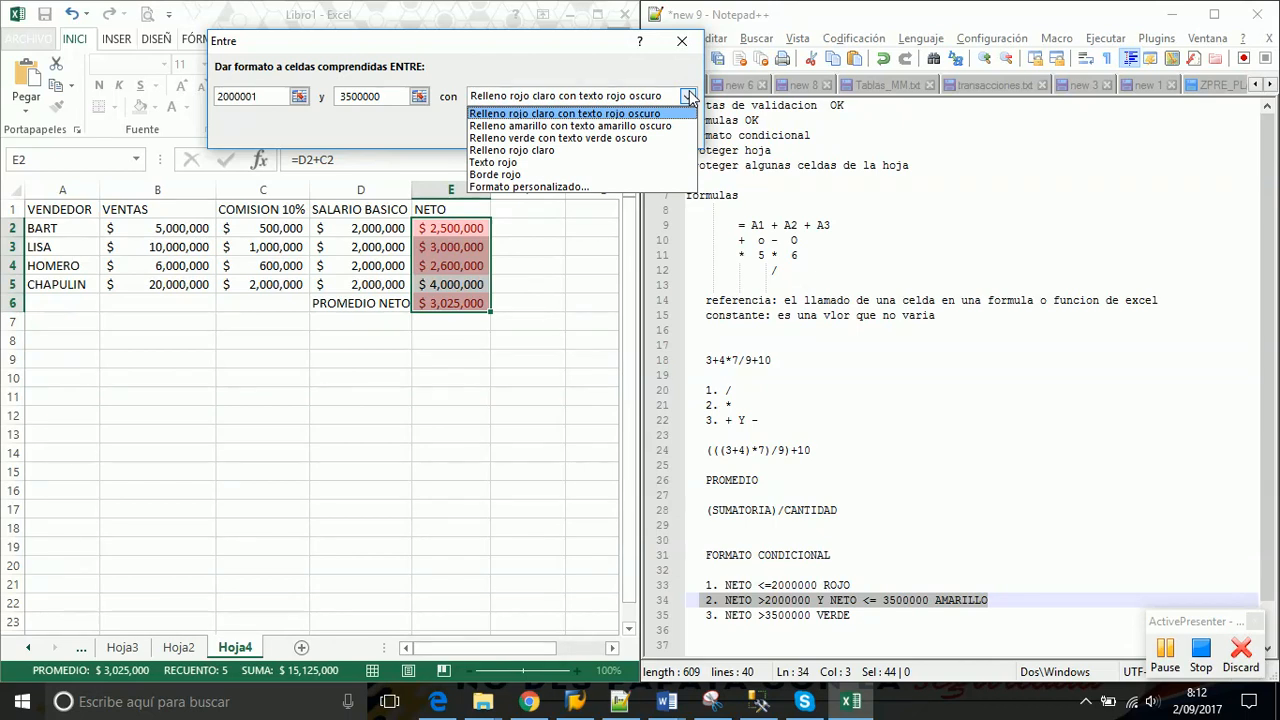
{"action": "left_click", "coordinate": [610, 126]}
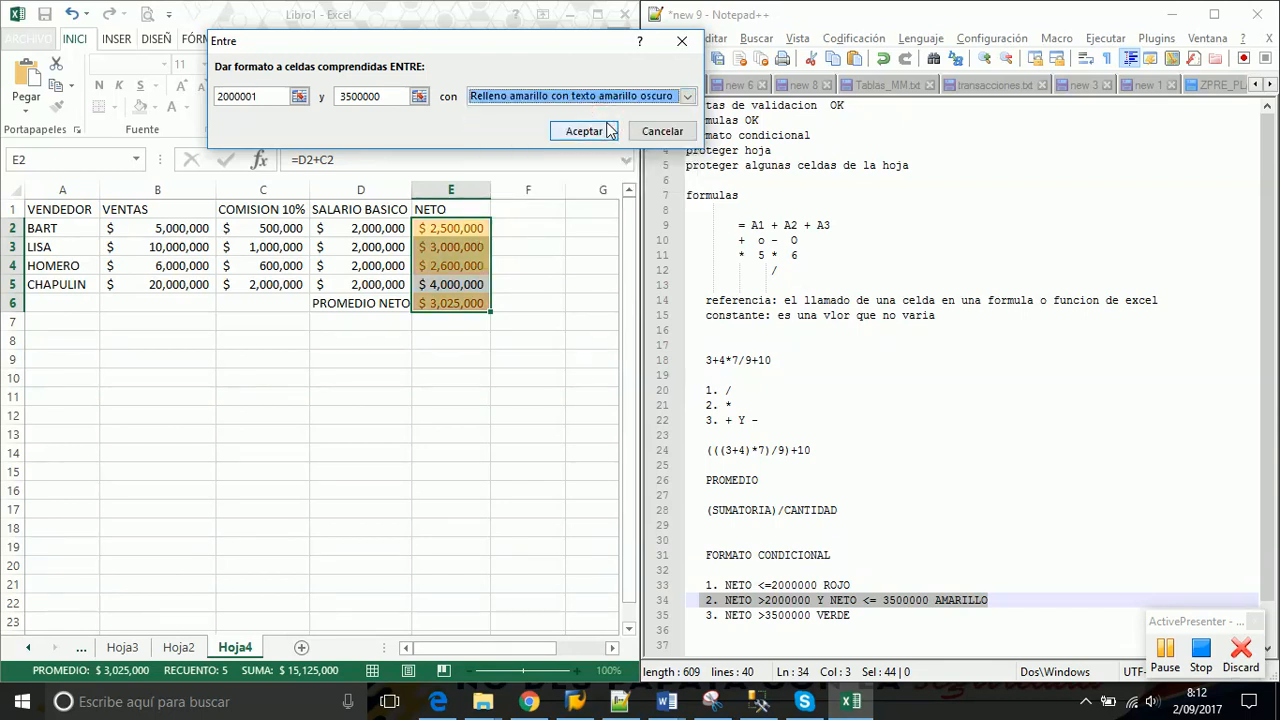
{"action": "left_click", "coordinate": [688, 97]}
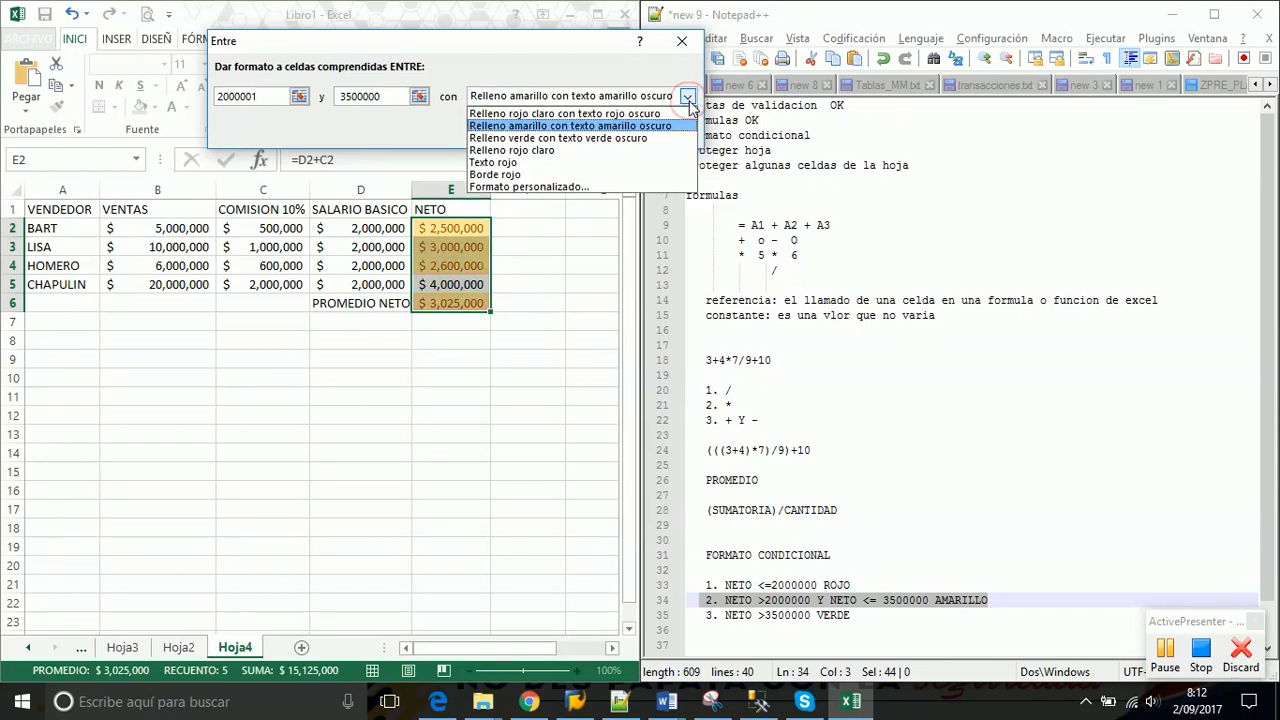
{"action": "left_click", "coordinate": [570, 188]}
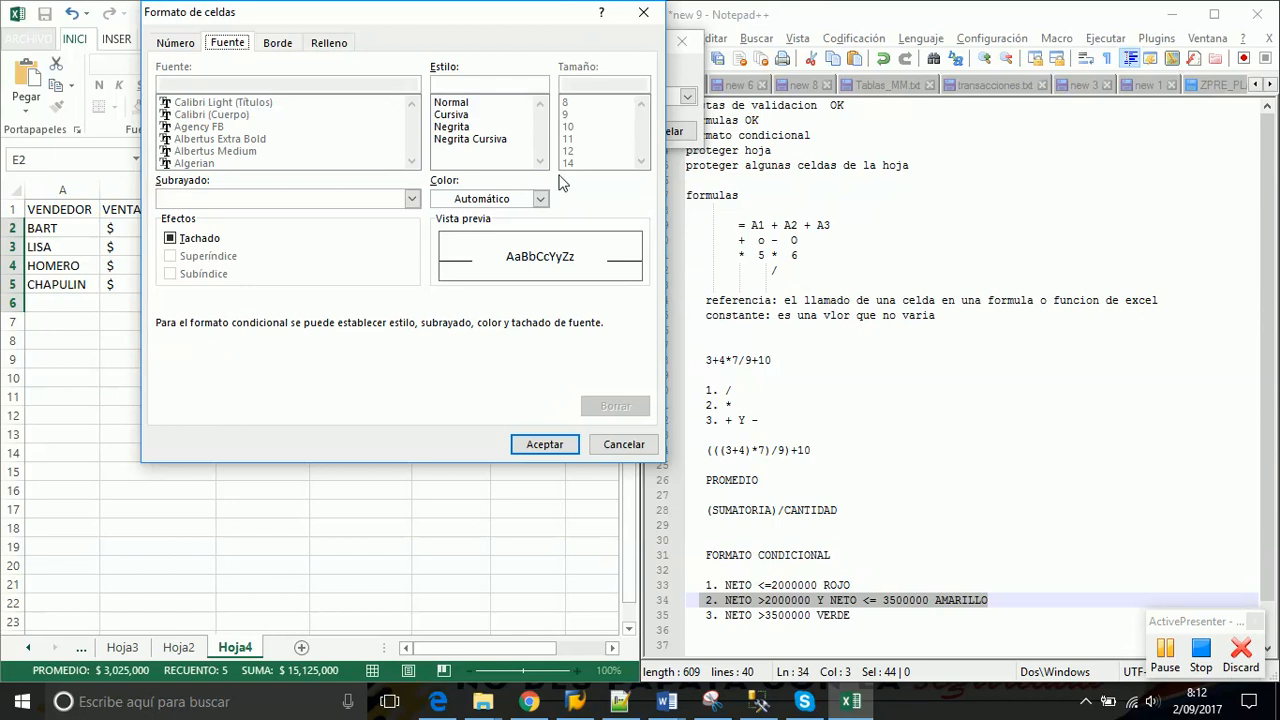
{"action": "left_click", "coordinate": [643, 12]}
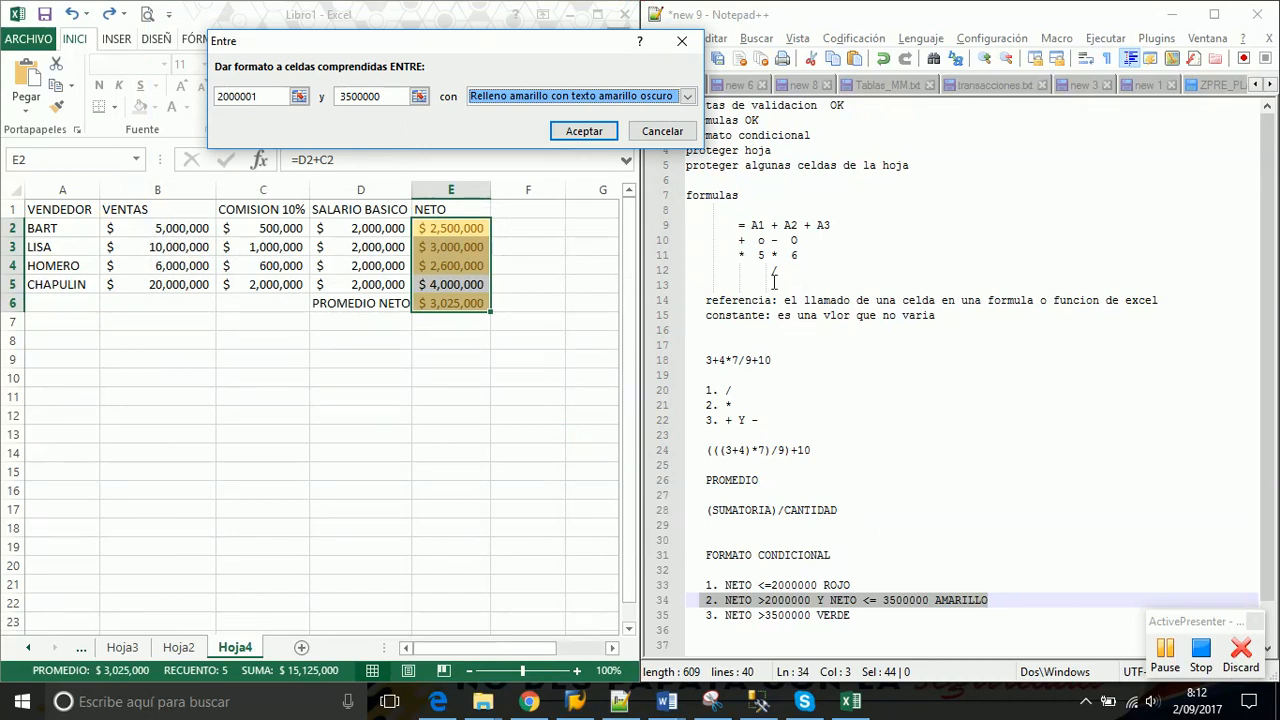
{"action": "left_click", "coordinate": [687, 96]}
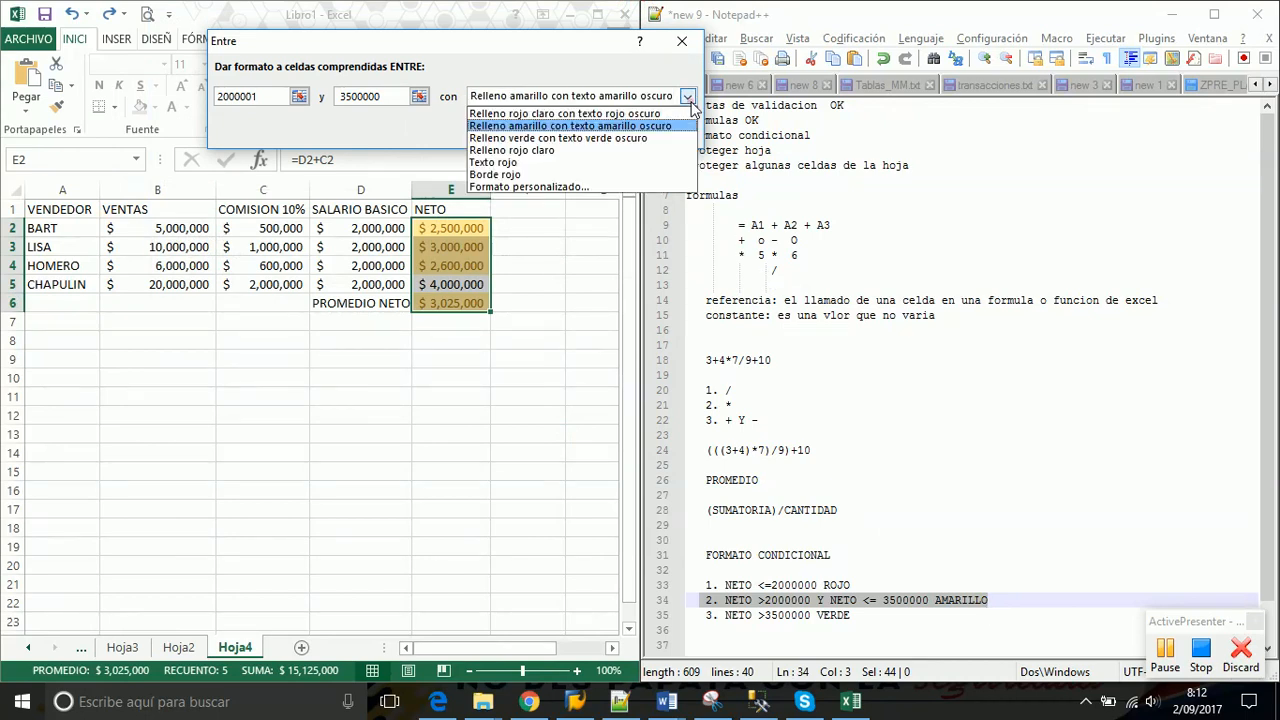
{"action": "left_click", "coordinate": [596, 127]}
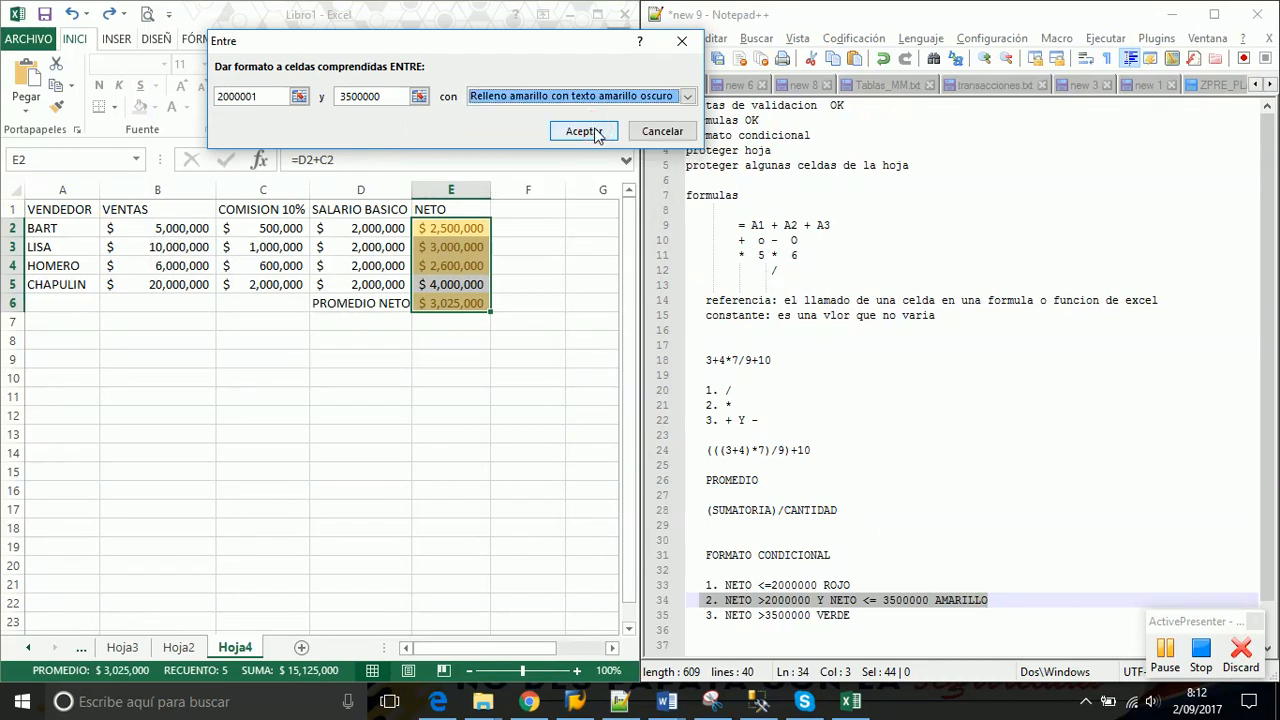
{"action": "left_click", "coordinate": [593, 132]}
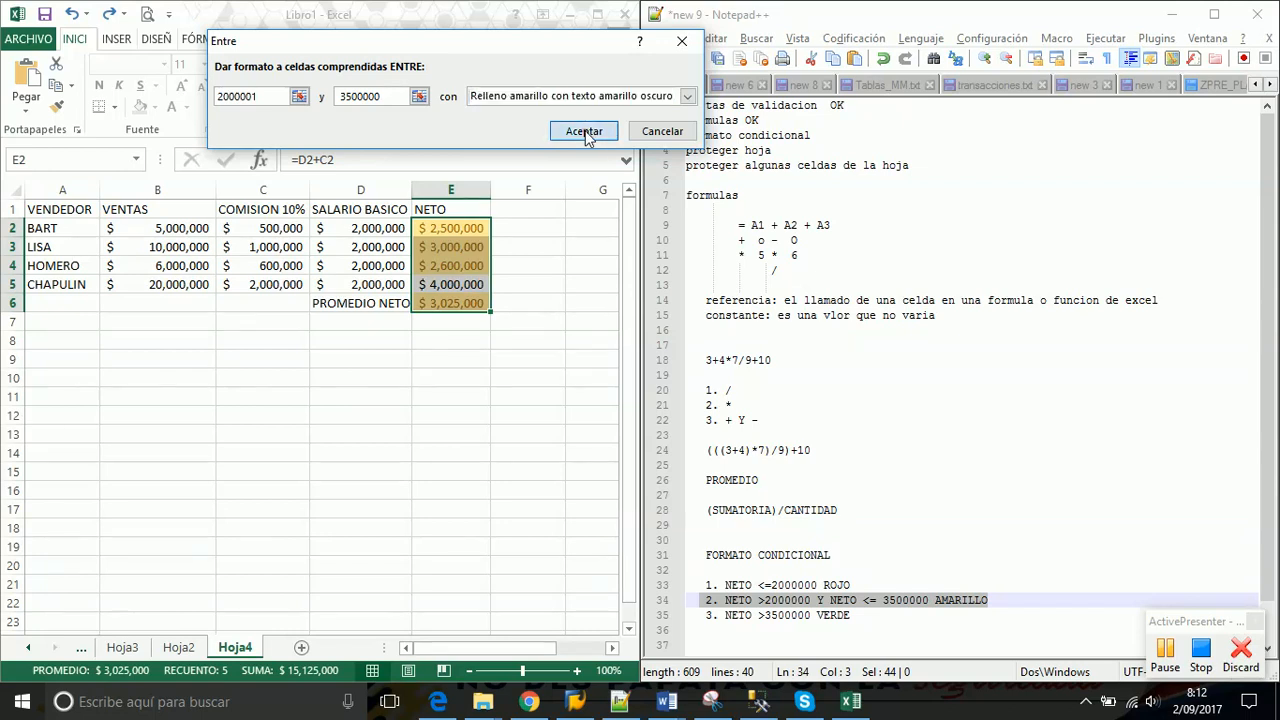
{"action": "left_click", "coordinate": [524, 269]}
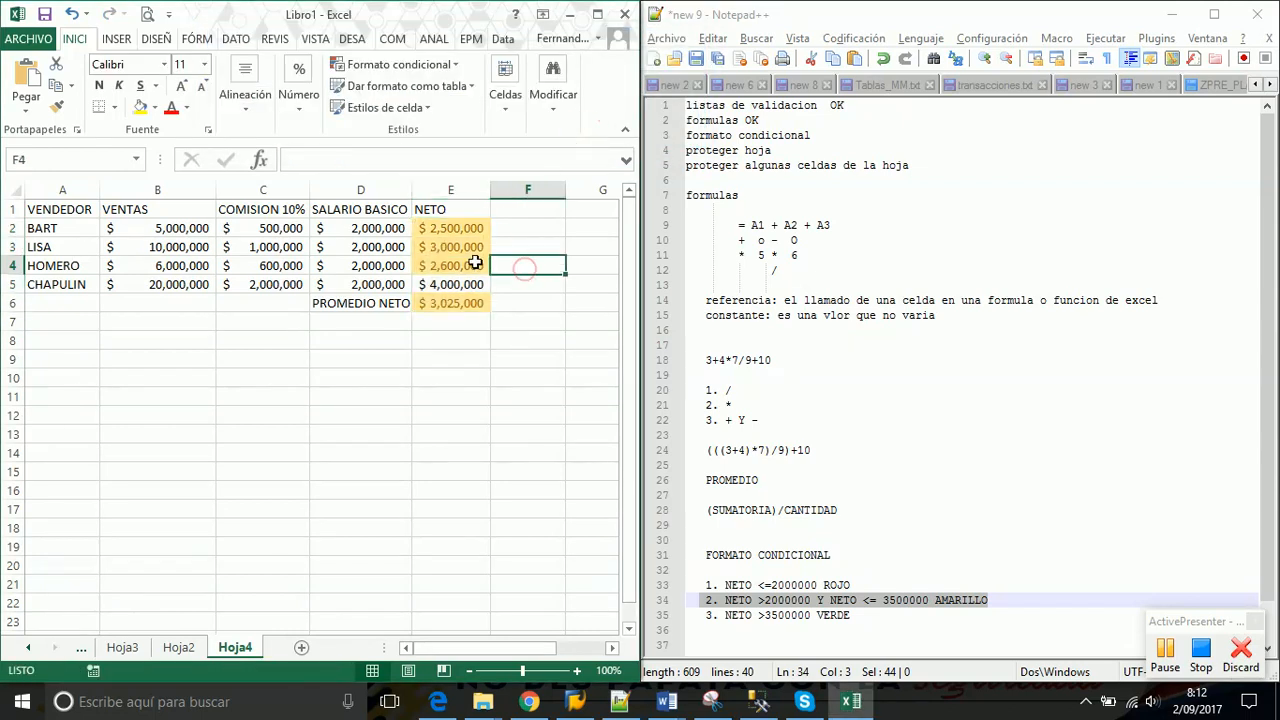
{"action": "left_click", "coordinate": [440, 228]}
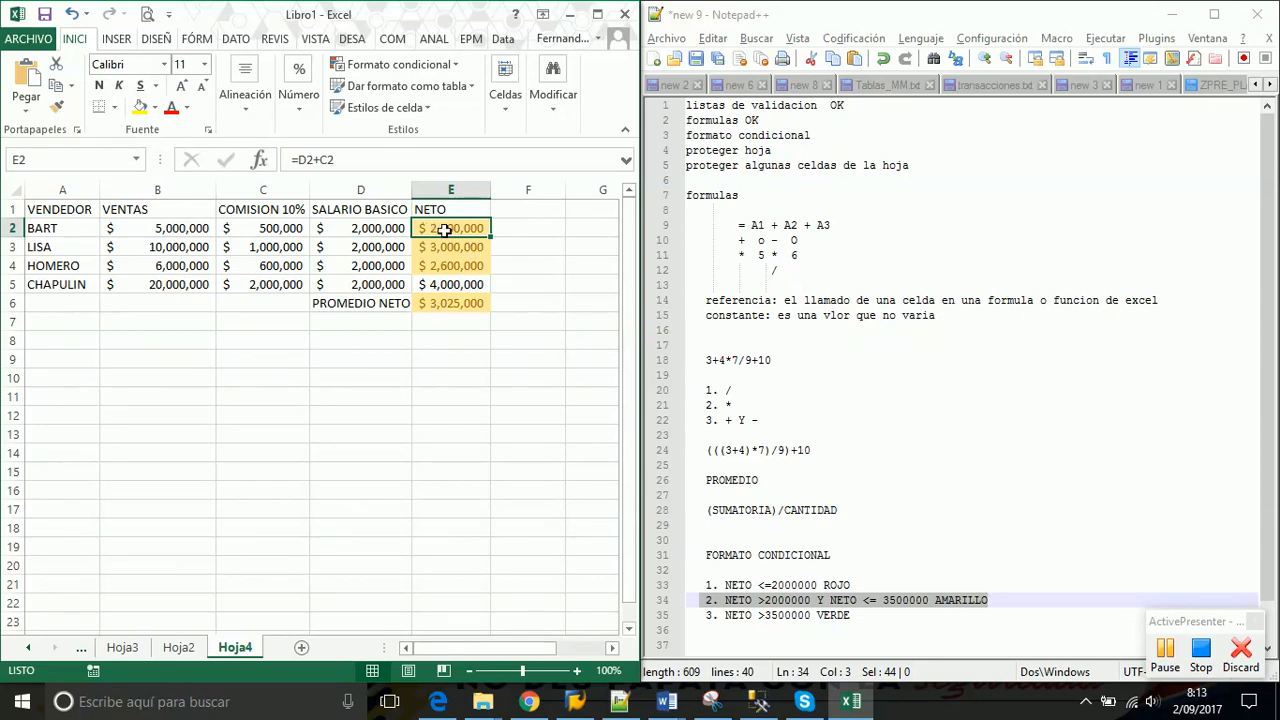
{"action": "left_click_drag", "start_coordinate": [445, 229], "coordinate": [446, 303]}
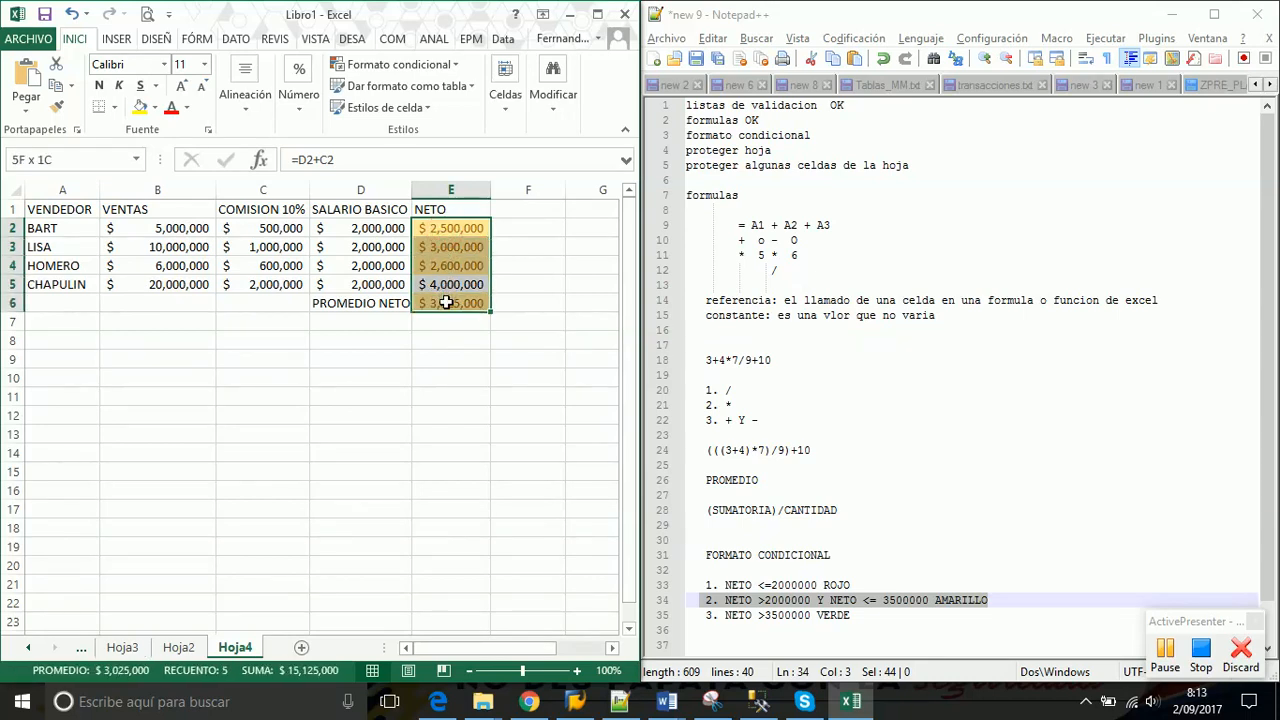
Add an 'Es mayor que' 3500000 rule on E2:E6 with green fill and dark green text
{"action": "left_click", "coordinate": [451, 67]}
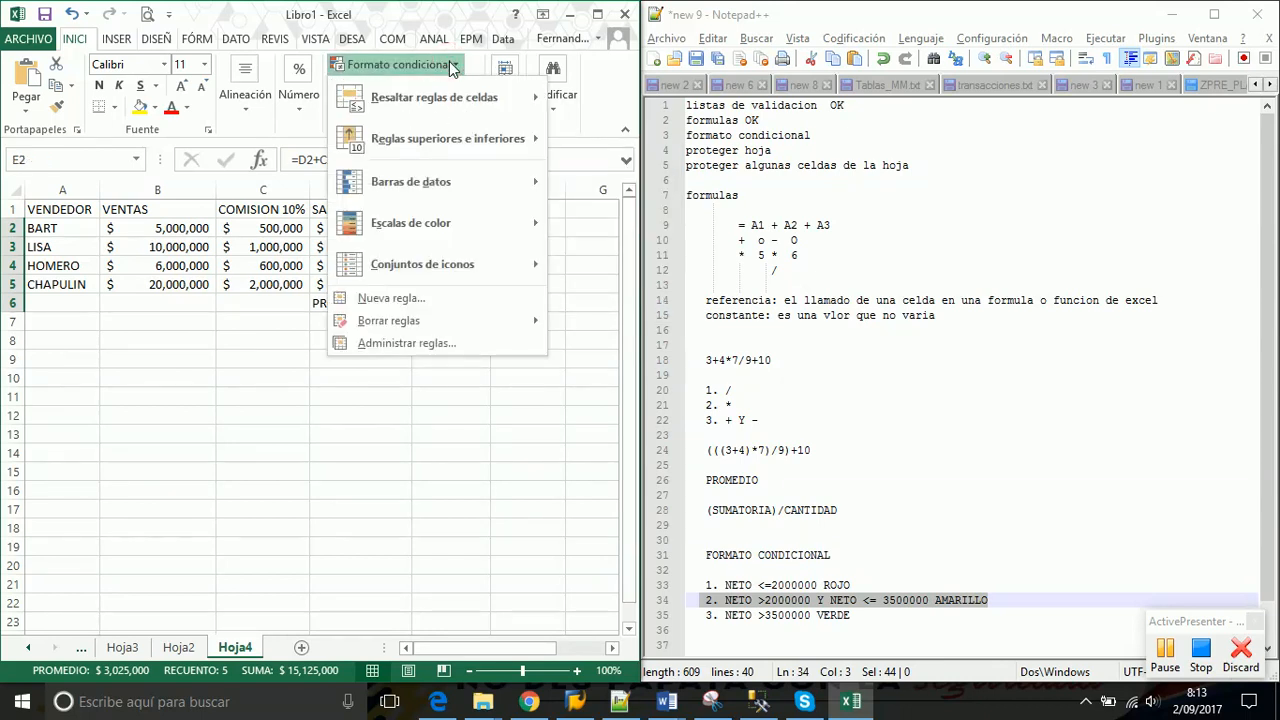
{"action": "mouse_move", "coordinate": [443, 105]}
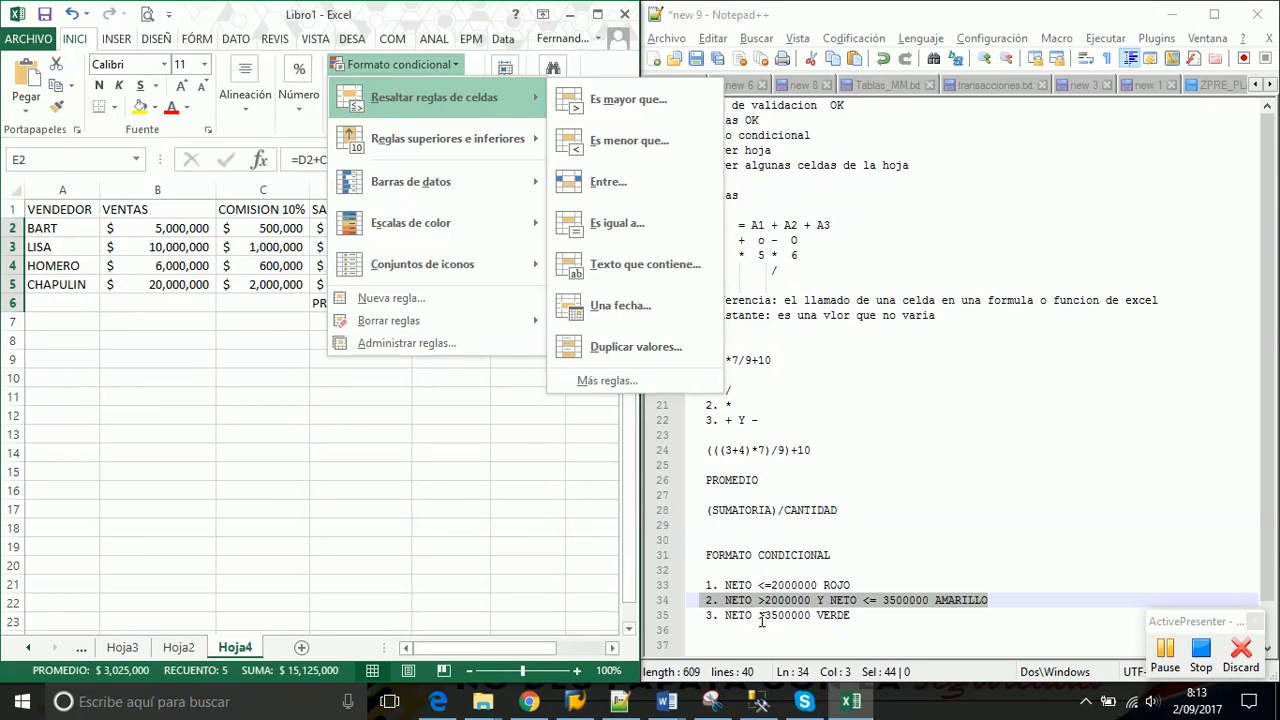
{"action": "left_click", "coordinate": [664, 97]}
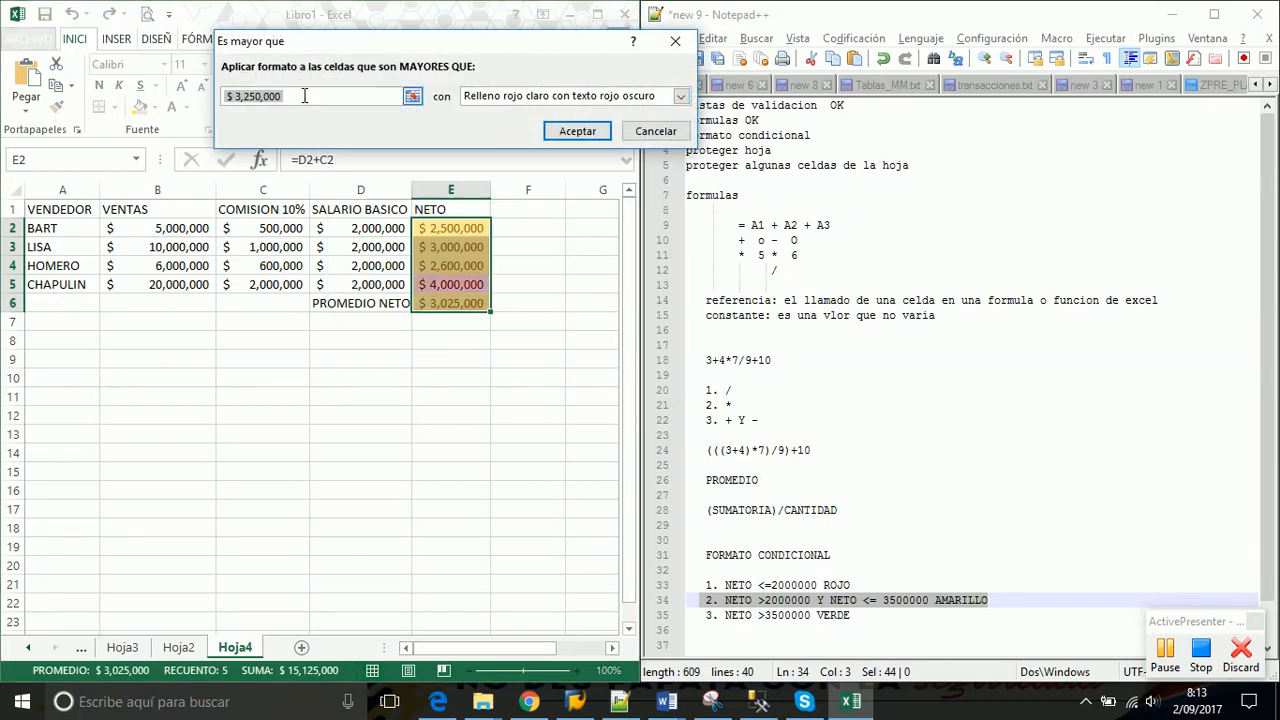
{"action": "type", "text": "35"}
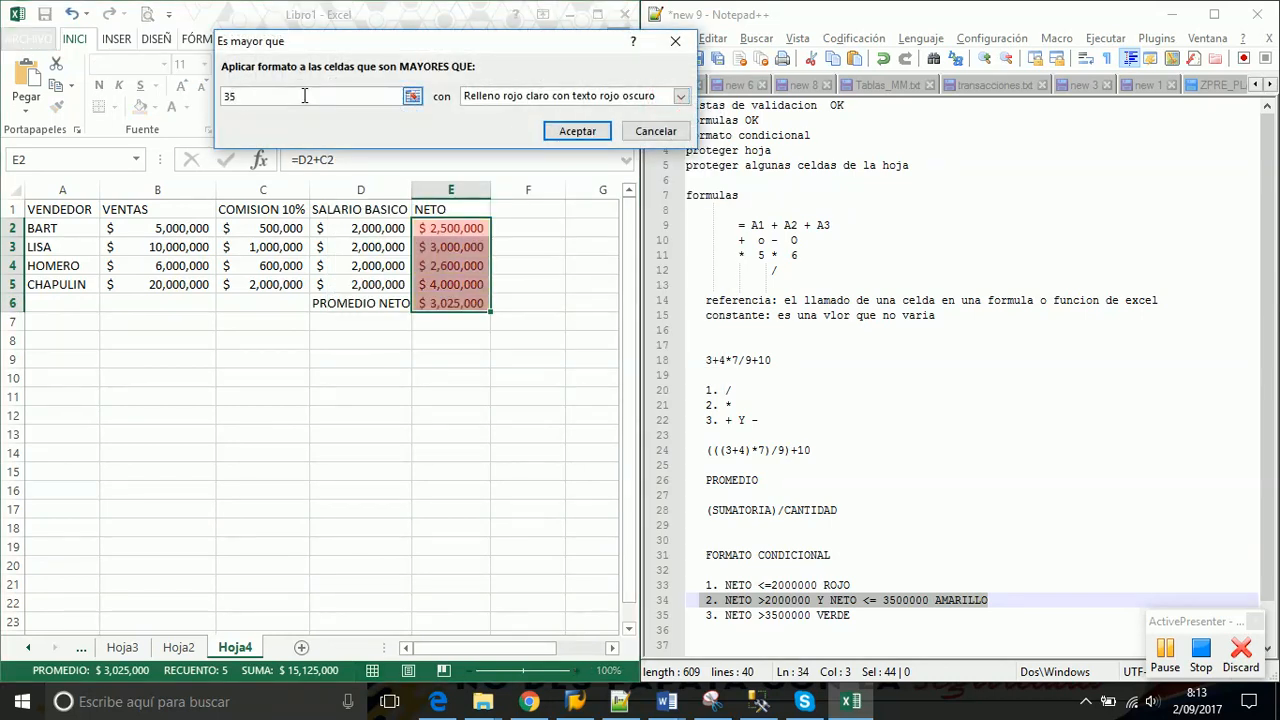
{"action": "type", "text": "00000"}
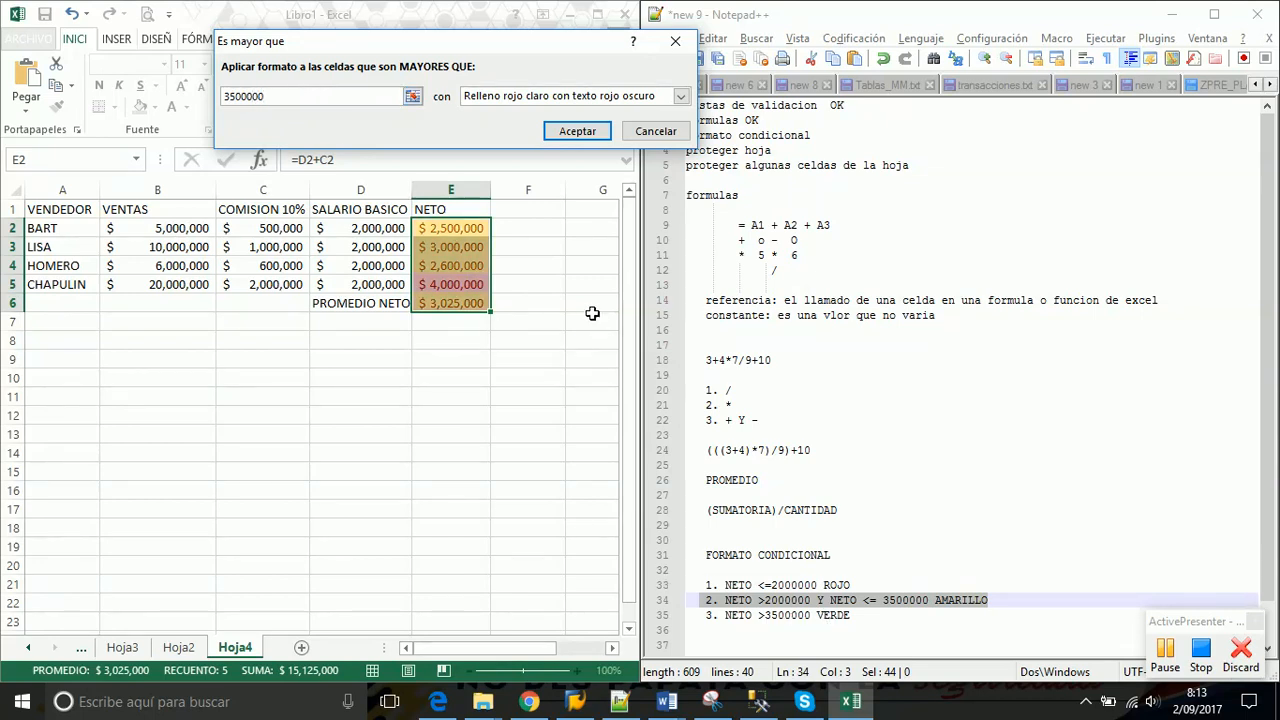
{"action": "left_click", "coordinate": [680, 96]}
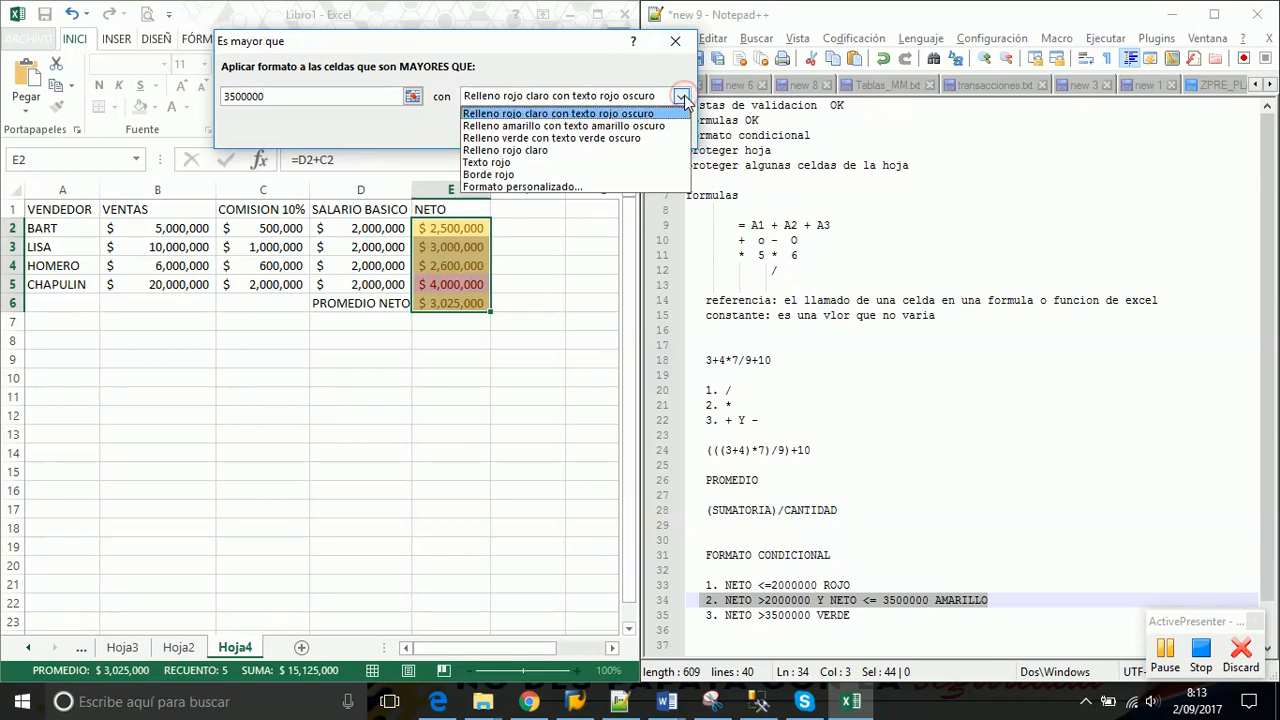
{"action": "left_click", "coordinate": [577, 139]}
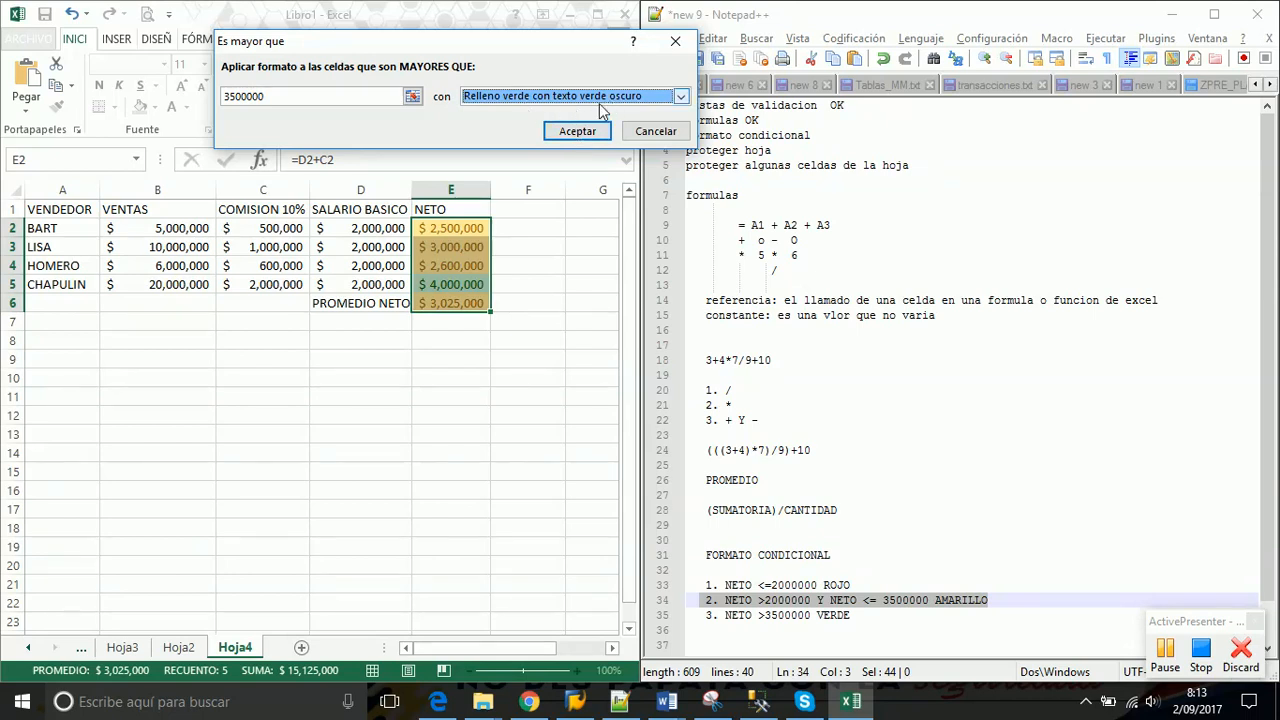
{"action": "left_click", "coordinate": [576, 131]}
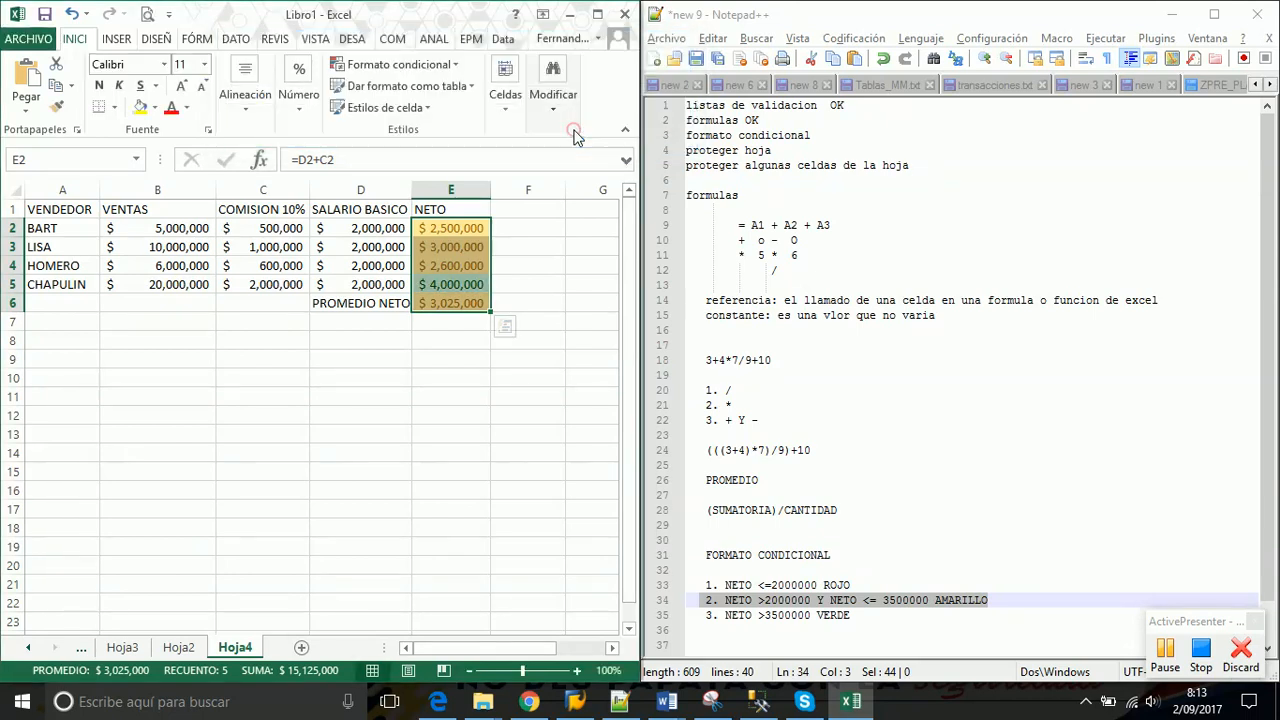
Review the VERDE rule line in the notes, then set B2's sales to 0
{"action": "left_click", "coordinate": [529, 277]}
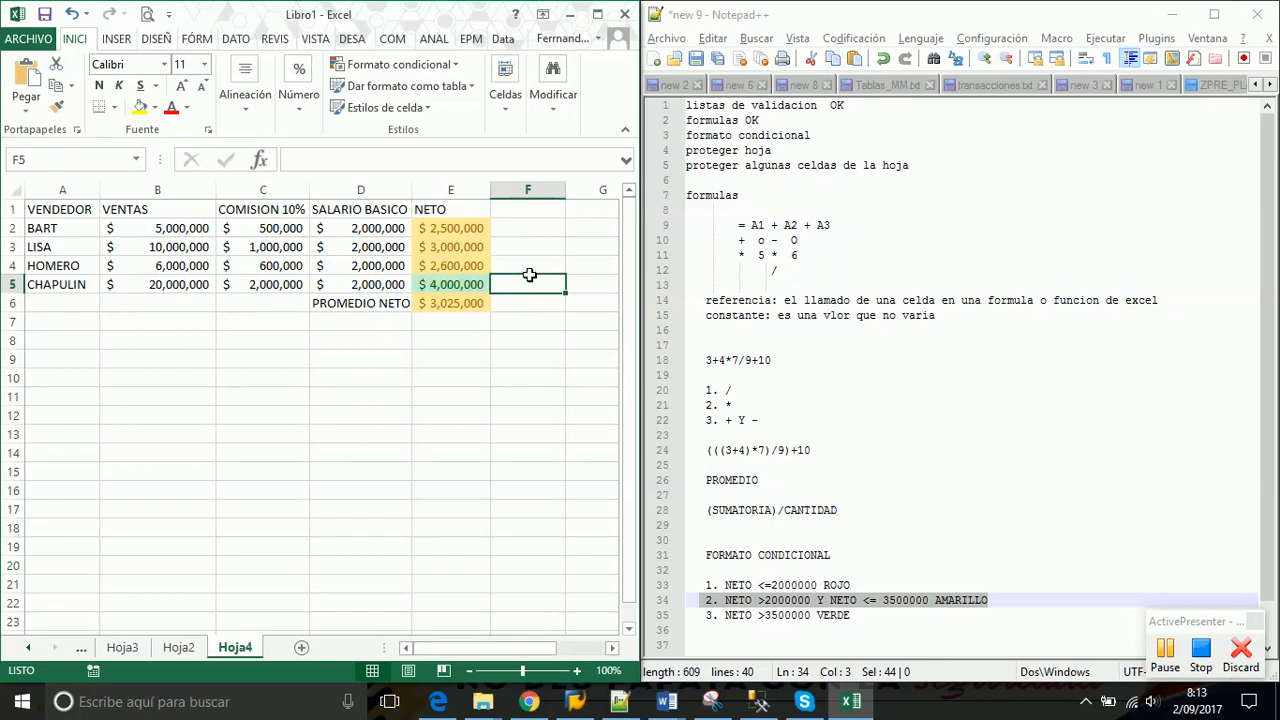
{"action": "left_click", "coordinate": [845, 614]}
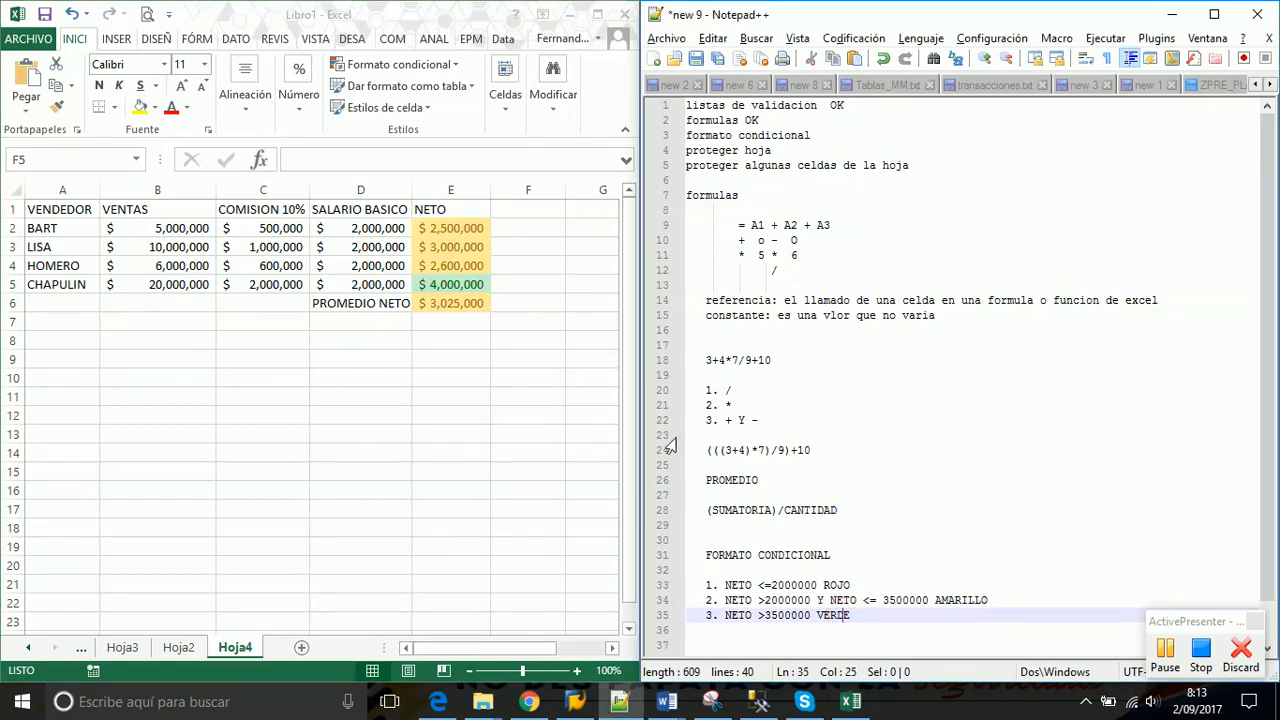
{"action": "left_click_drag", "start_coordinate": [870, 618], "coordinate": [700, 616]}
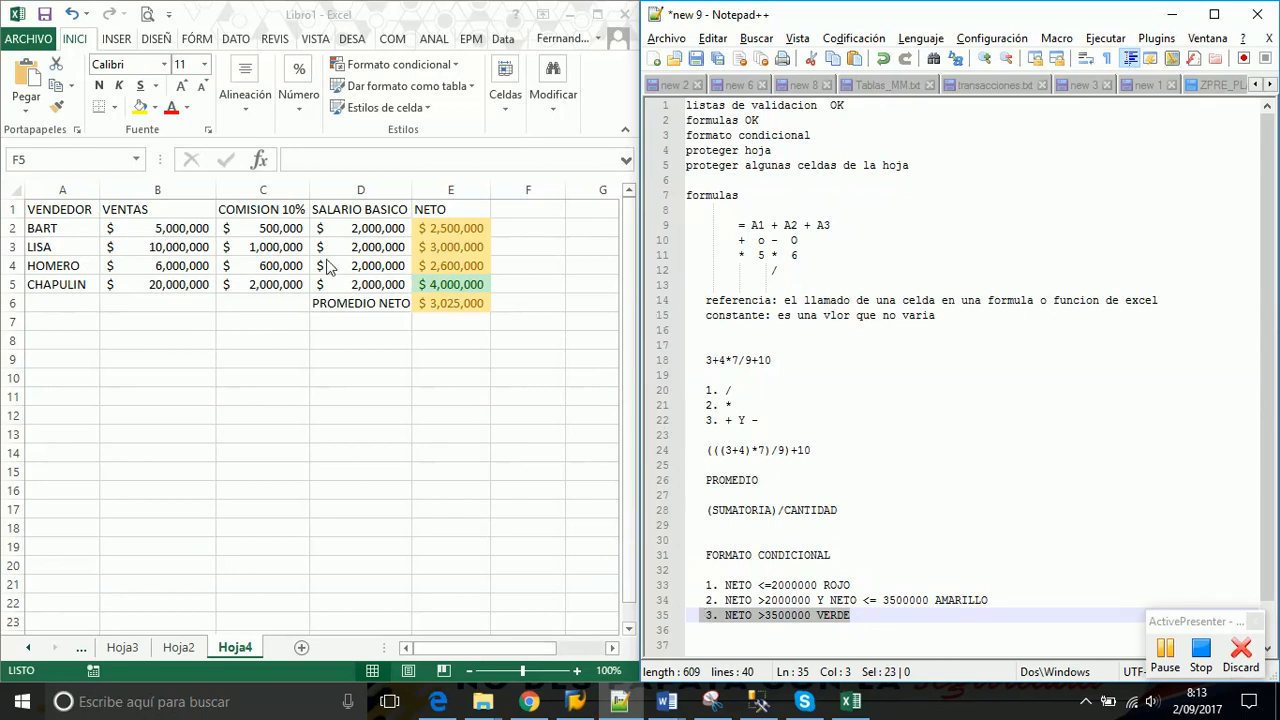
{"action": "left_click", "coordinate": [172, 232]}
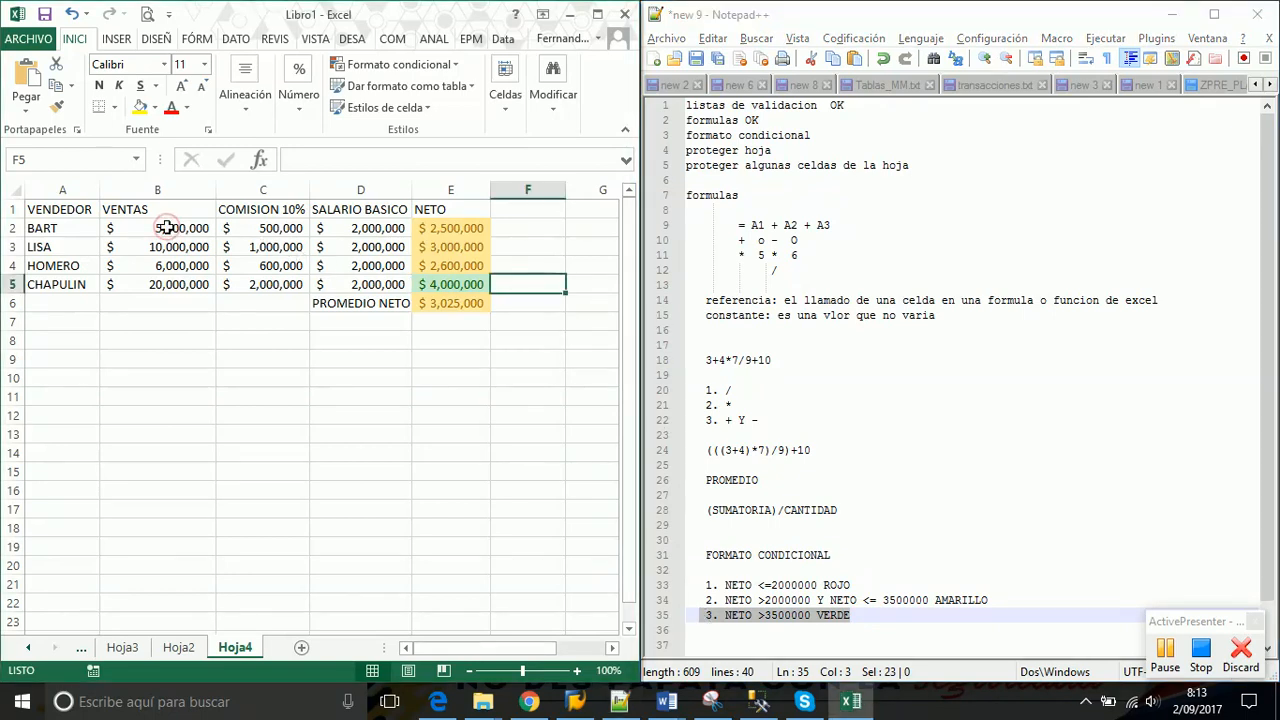
{"action": "left_click", "coordinate": [166, 227]}
{"action": "type", "text": "0"}
{"action": "key", "text": "Return"}
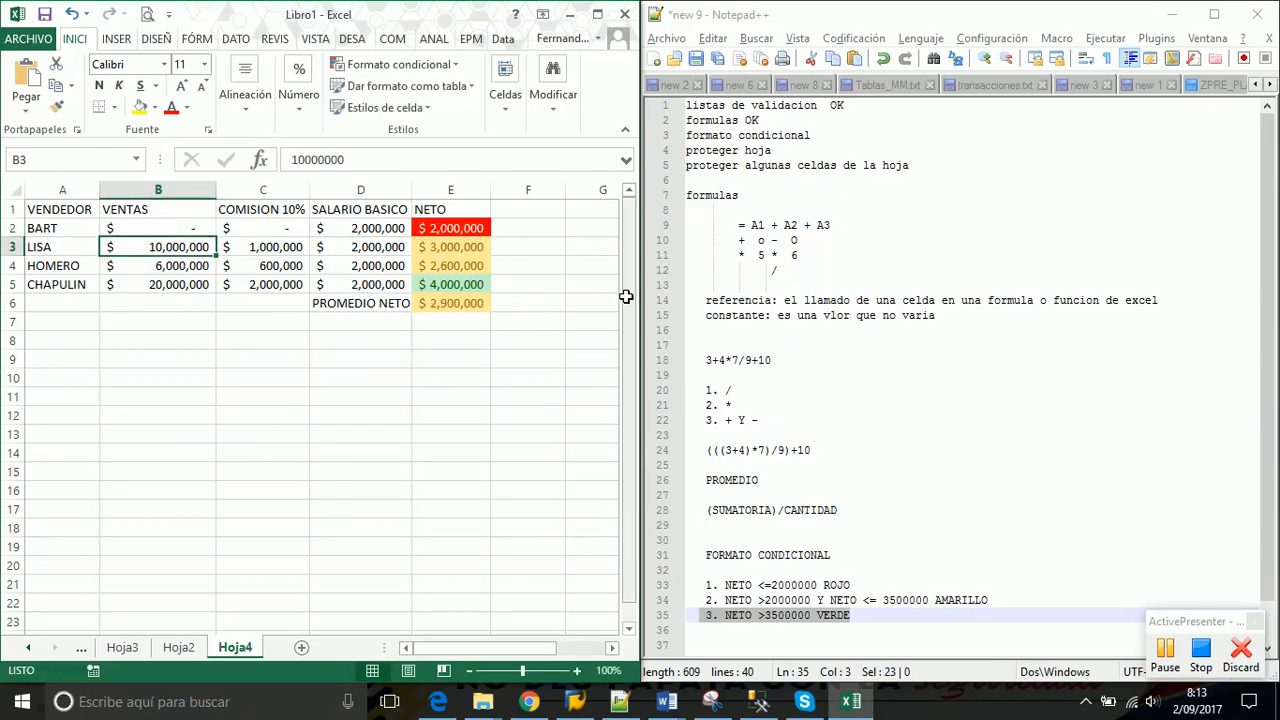
Check the NETO values in E2, E3 and E5, glance at Formato condicional, and reselect B2
{"action": "left_click", "coordinate": [450, 228]}
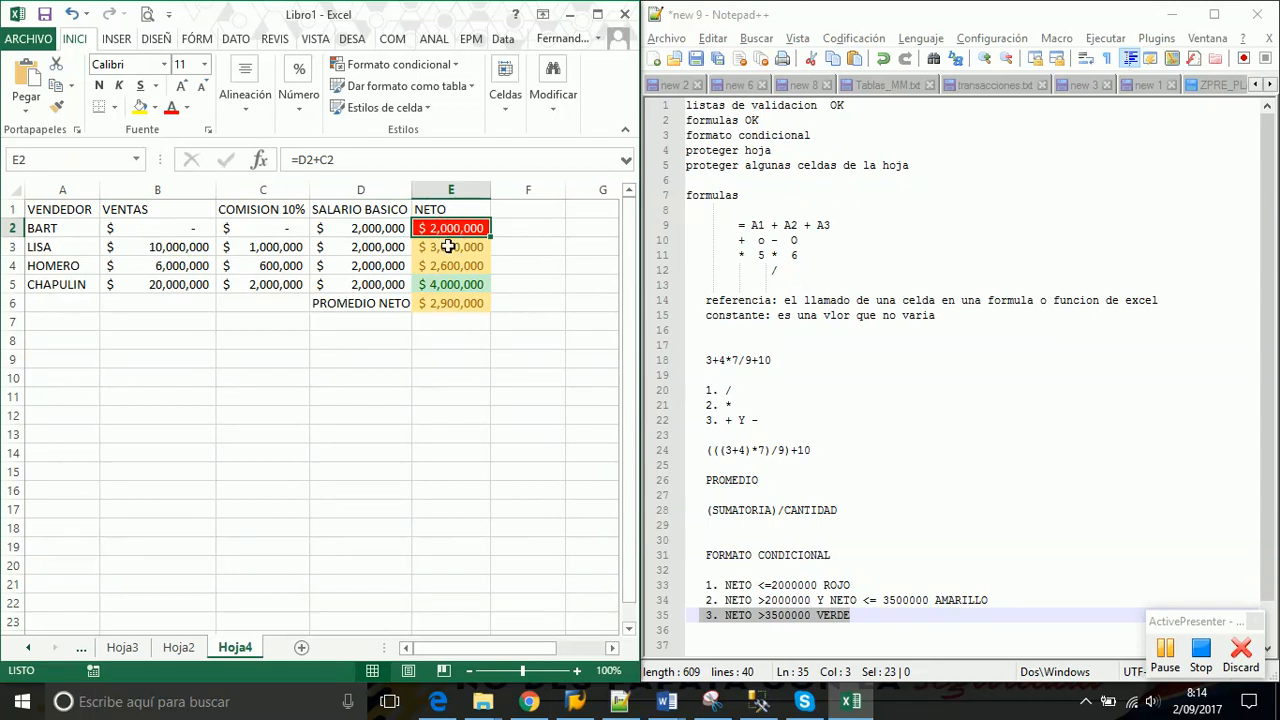
{"action": "left_click", "coordinate": [449, 247]}
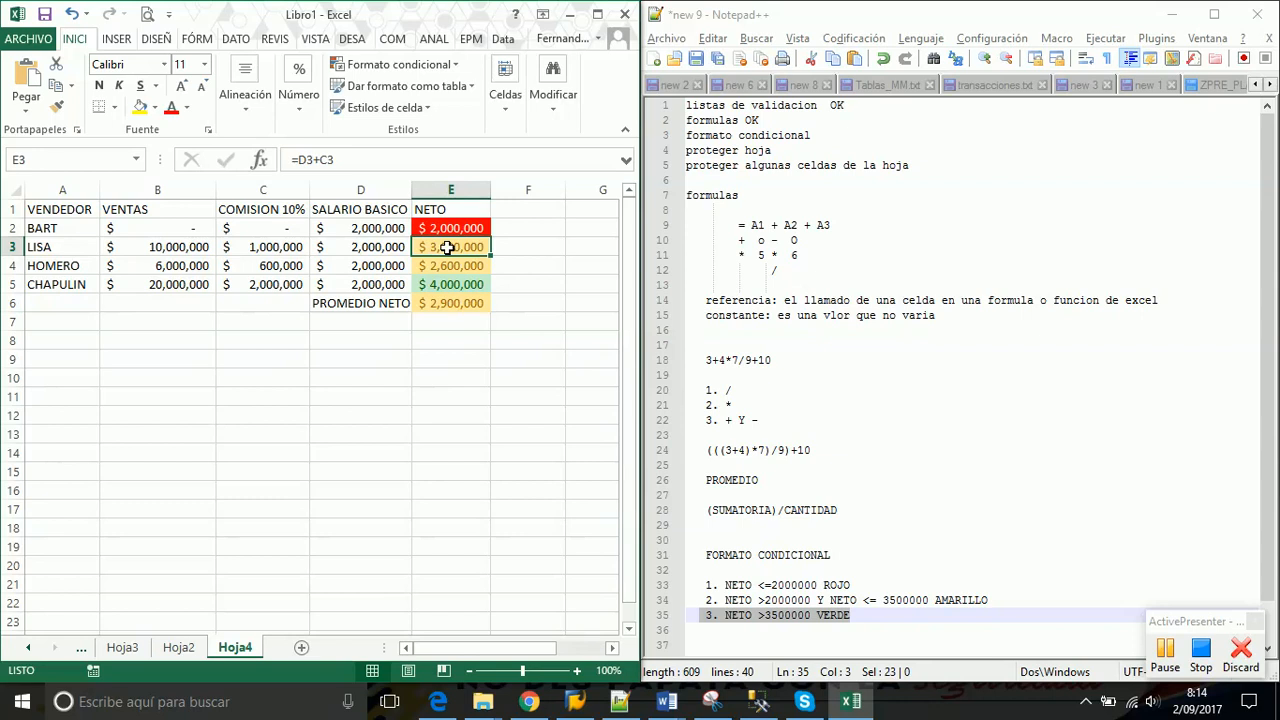
{"action": "left_click", "coordinate": [450, 285]}
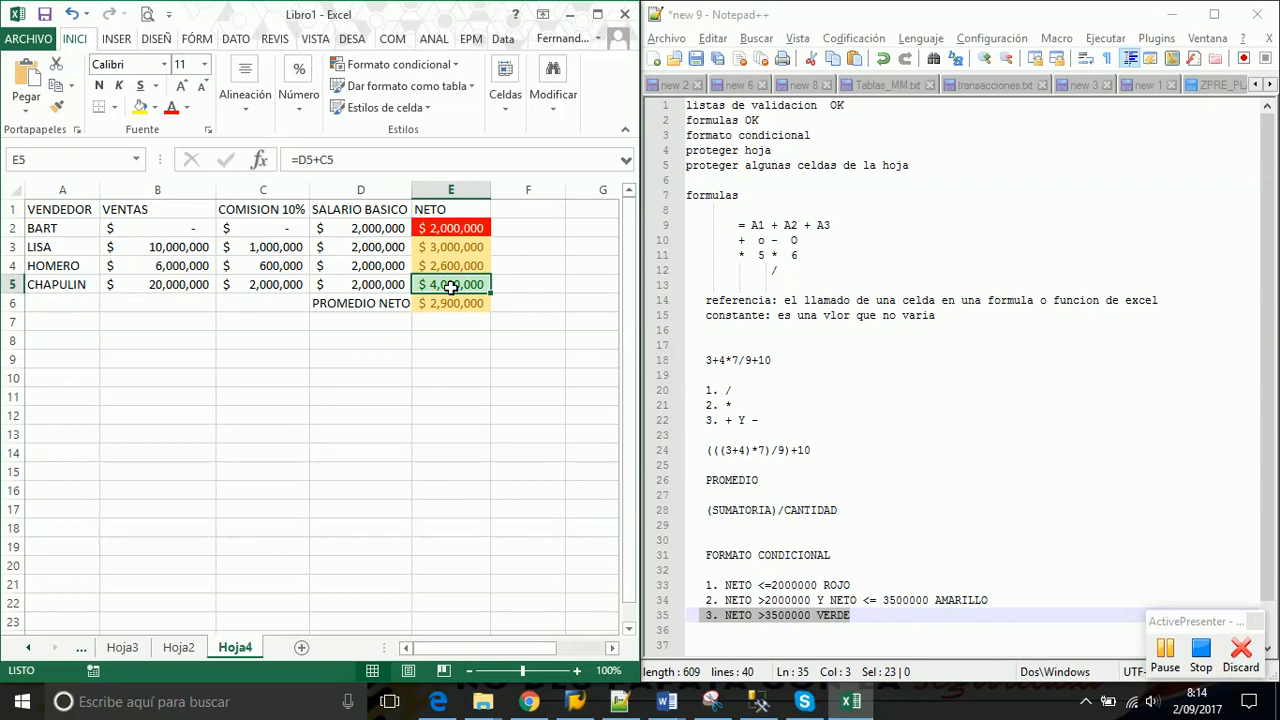
{"action": "left_click_drag", "start_coordinate": [468, 228], "coordinate": [465, 304]}
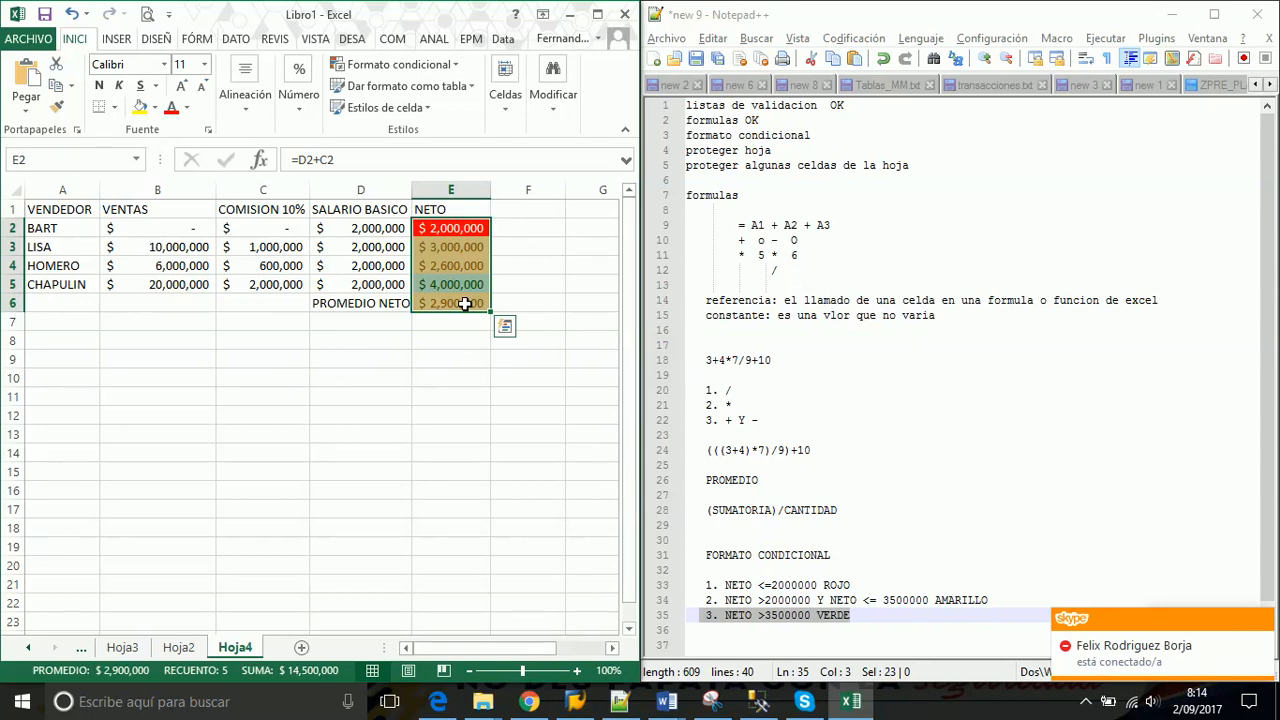
{"action": "left_click", "coordinate": [456, 64]}
{"action": "mouse_move", "coordinate": [445, 113]}
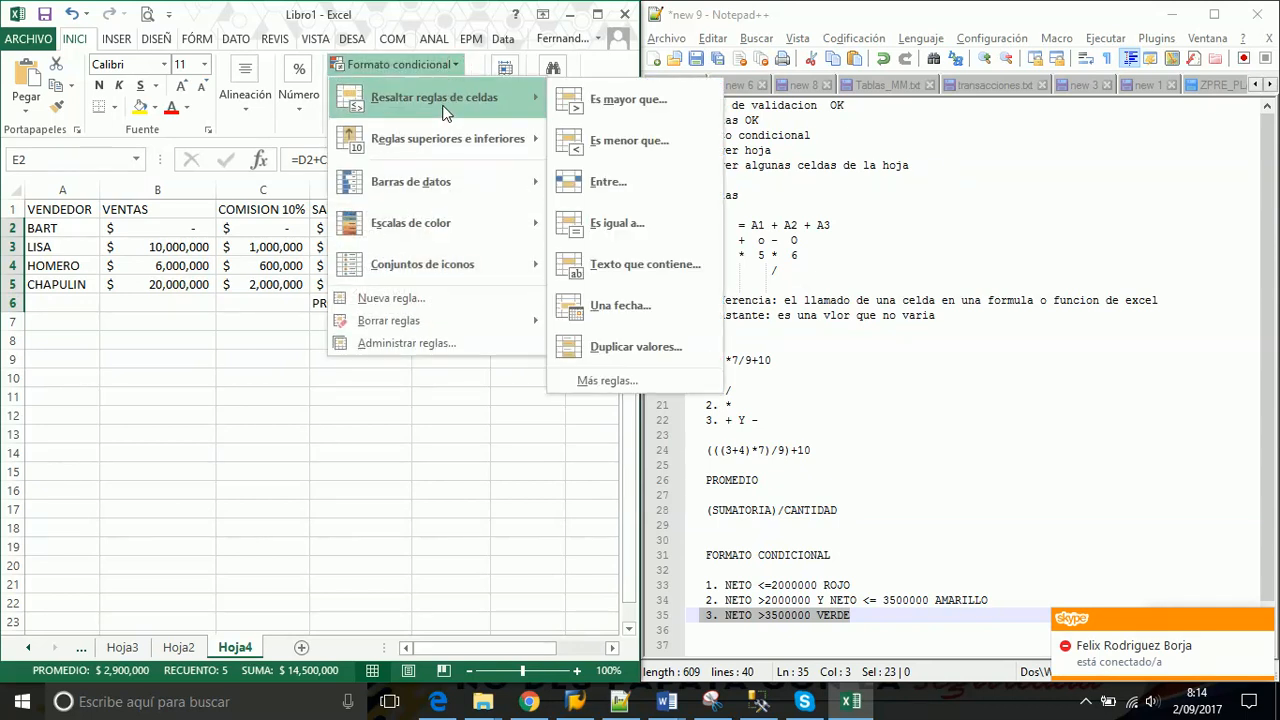
{"action": "left_click", "coordinate": [125, 243]}
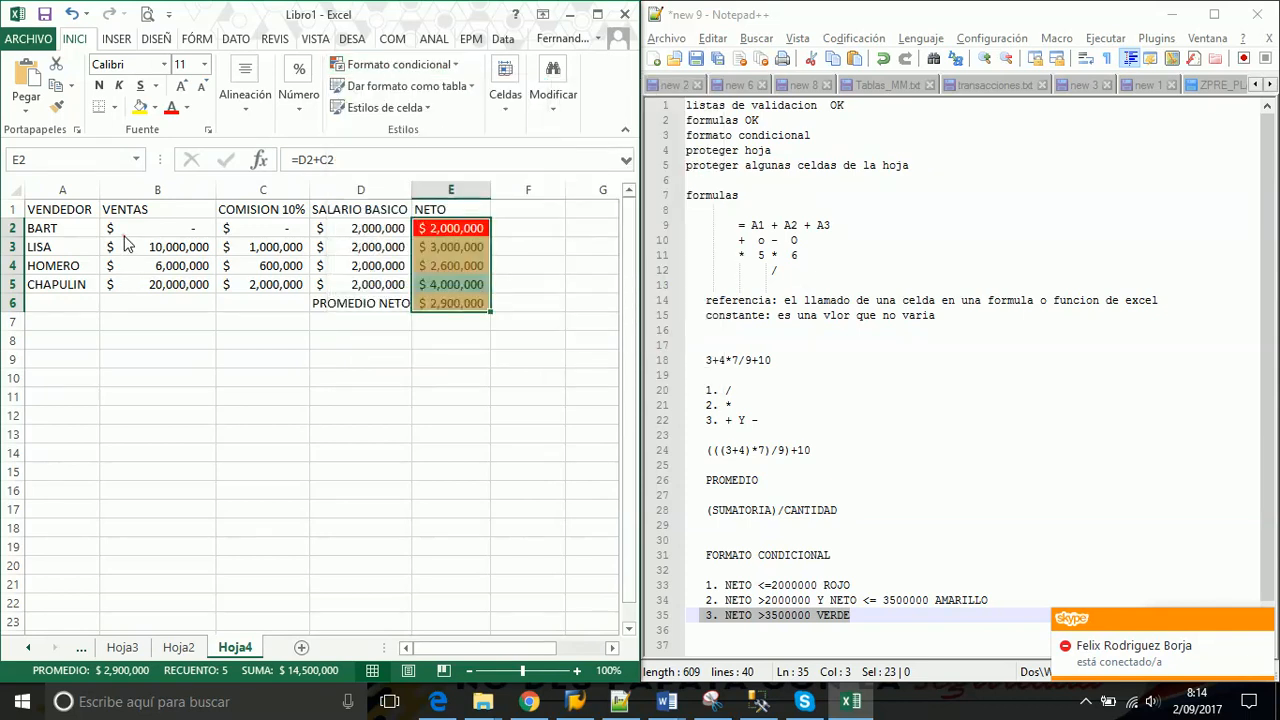
{"action": "left_click", "coordinate": [130, 230]}
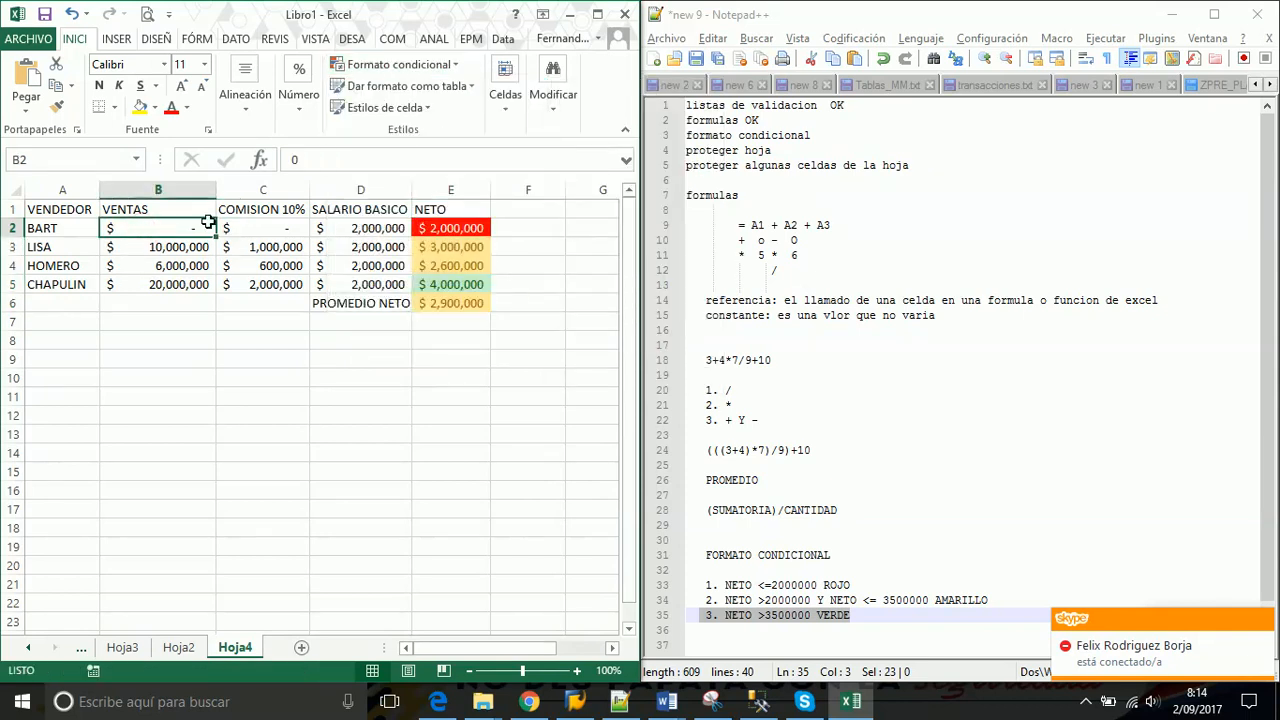
Paste 5,000,000 back into B2 and briefly check the Formato condicional menu
{"action": "type", "text": "5000000"}
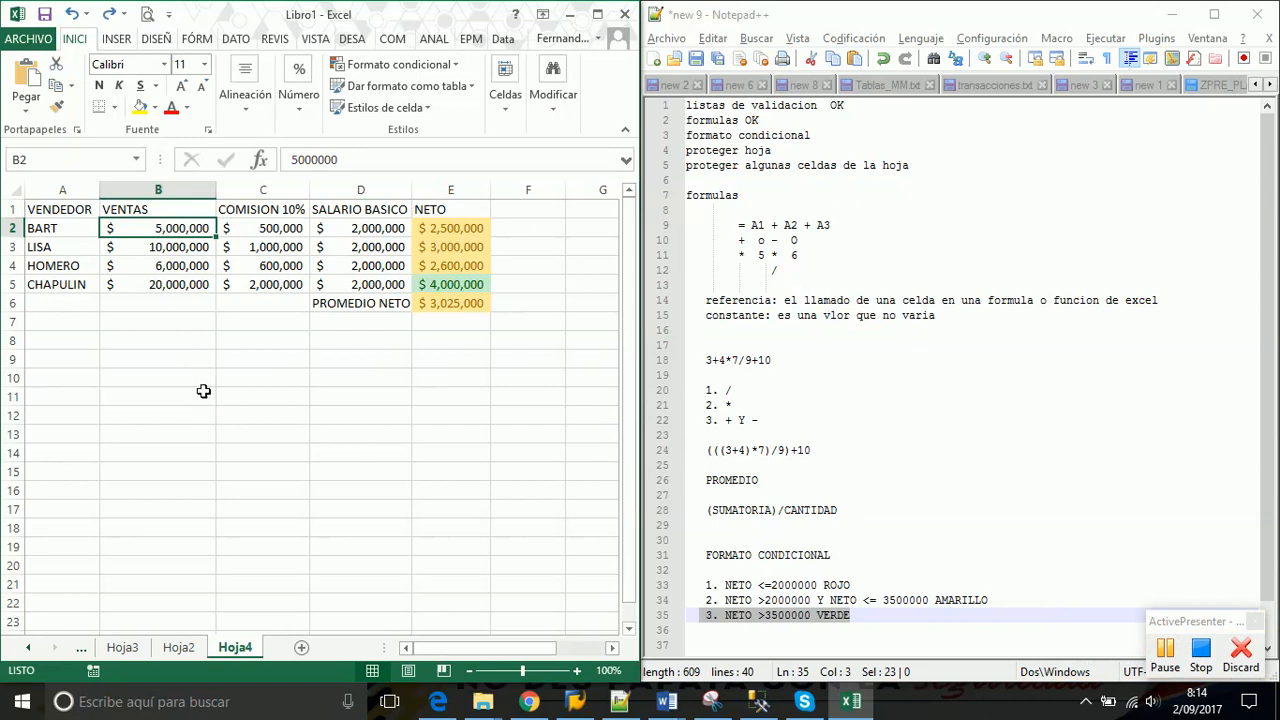
{"action": "left_click", "coordinate": [188, 365]}
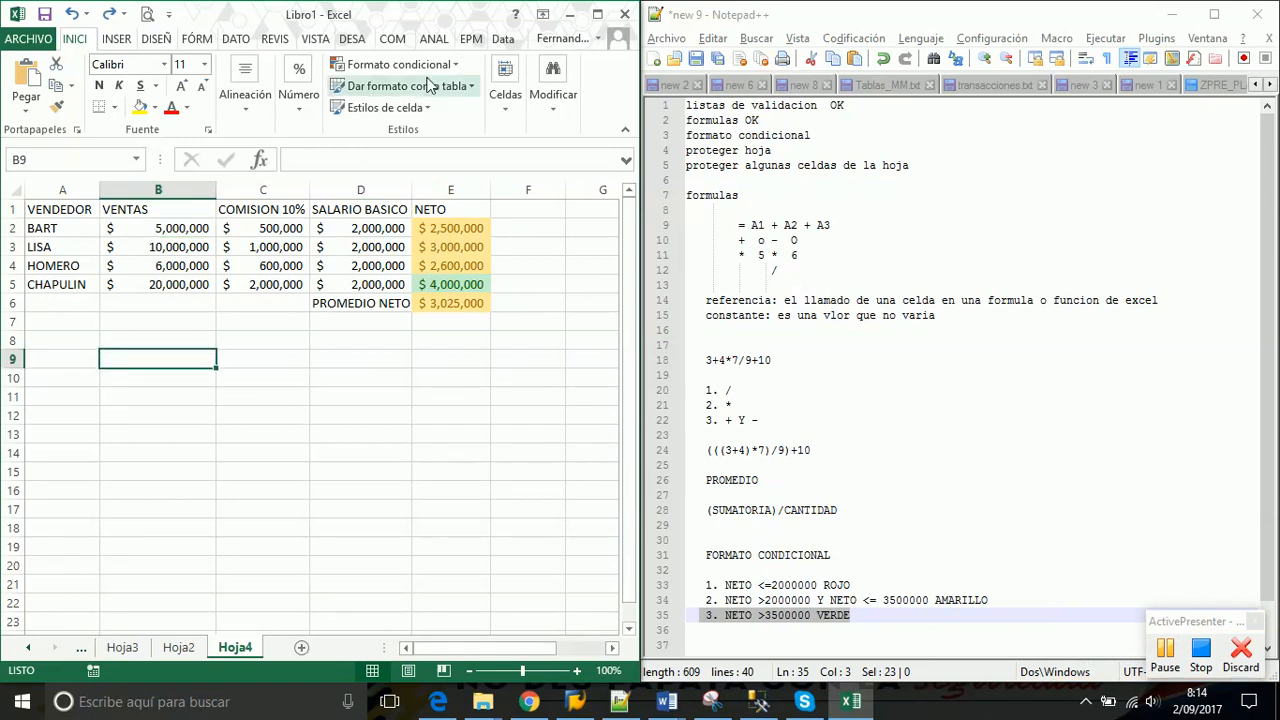
{"action": "left_click", "coordinate": [457, 67]}
{"action": "mouse_move", "coordinate": [478, 98]}
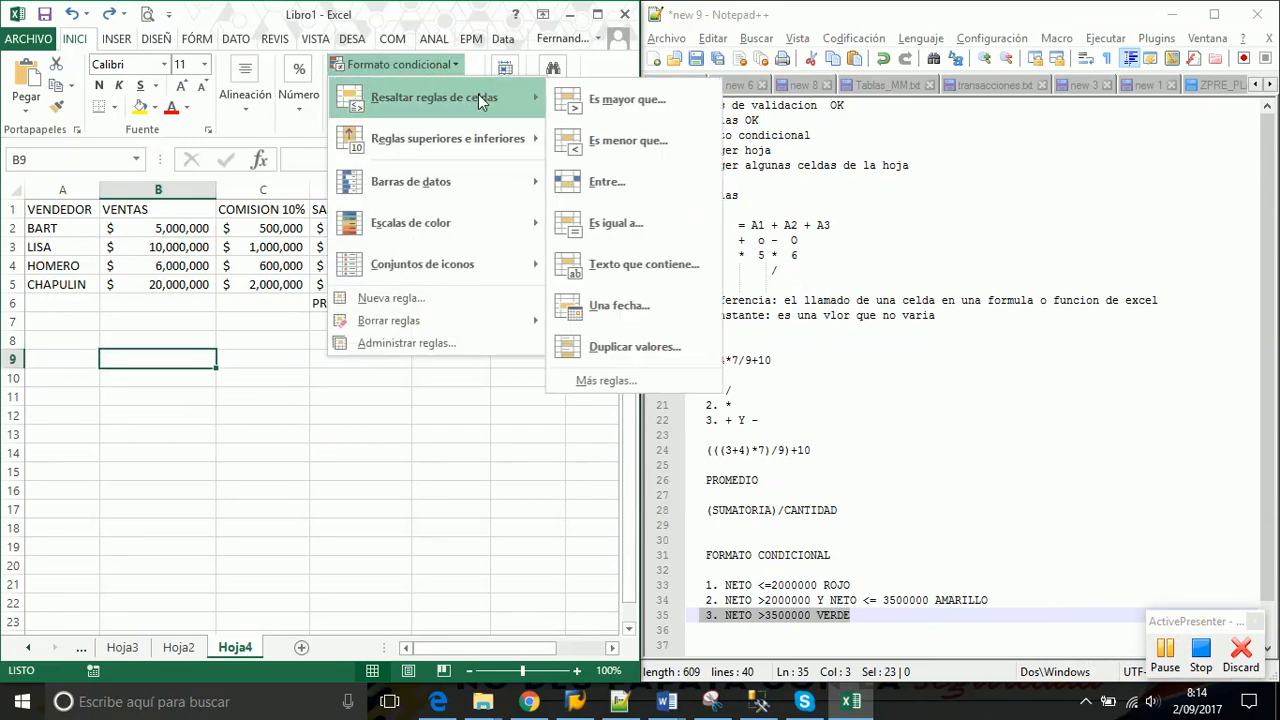
{"action": "left_click", "coordinate": [177, 378]}
Type BART, HOMERO, LISA, BART, MAGGI, HOMERO into B10:B15, fixing the B15 typo
{"action": "left_click", "coordinate": [177, 374]}
{"action": "type", "text": "BART"}
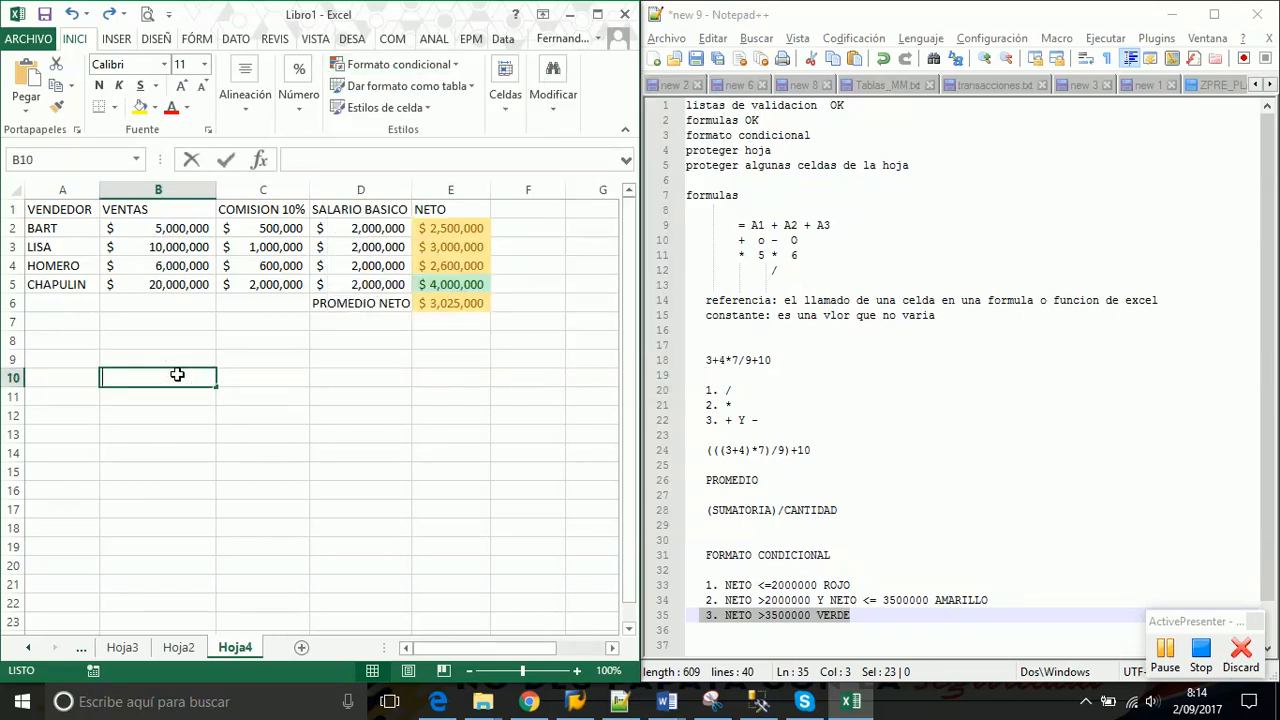
{"action": "key", "text": "Return"}
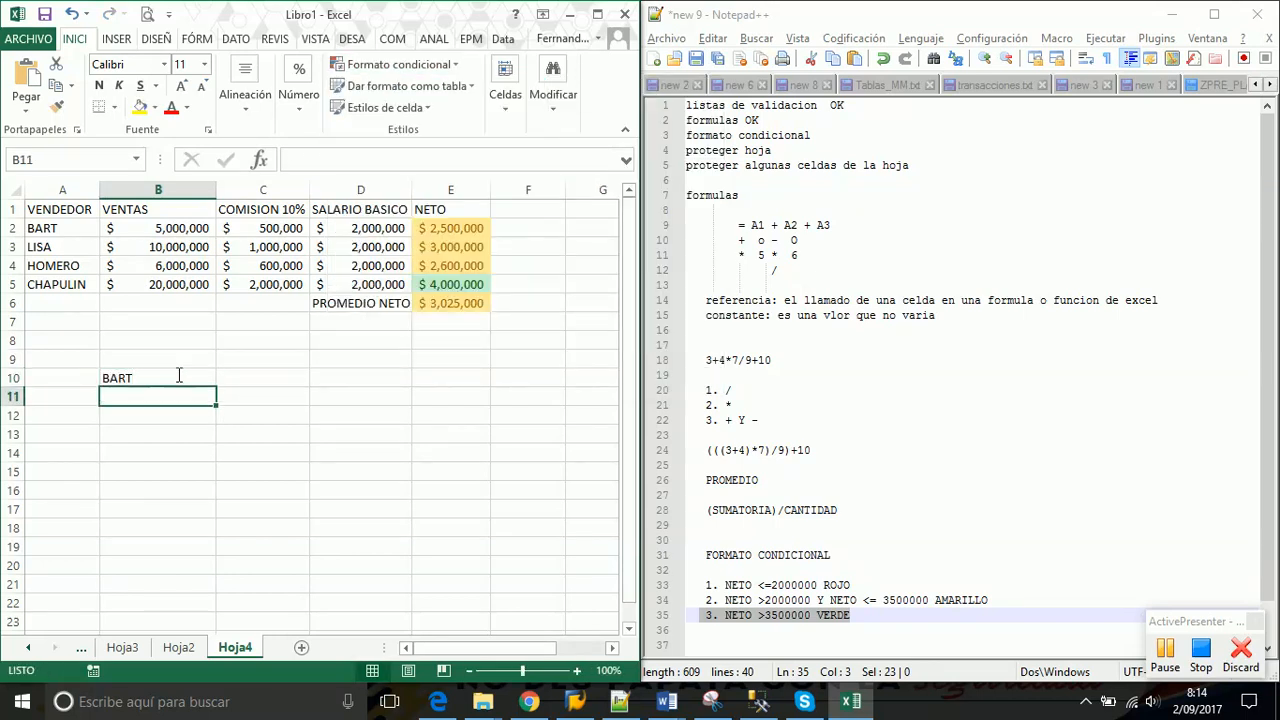
{"action": "type", "text": "HOMERO"}
{"action": "key", "text": "Return"}
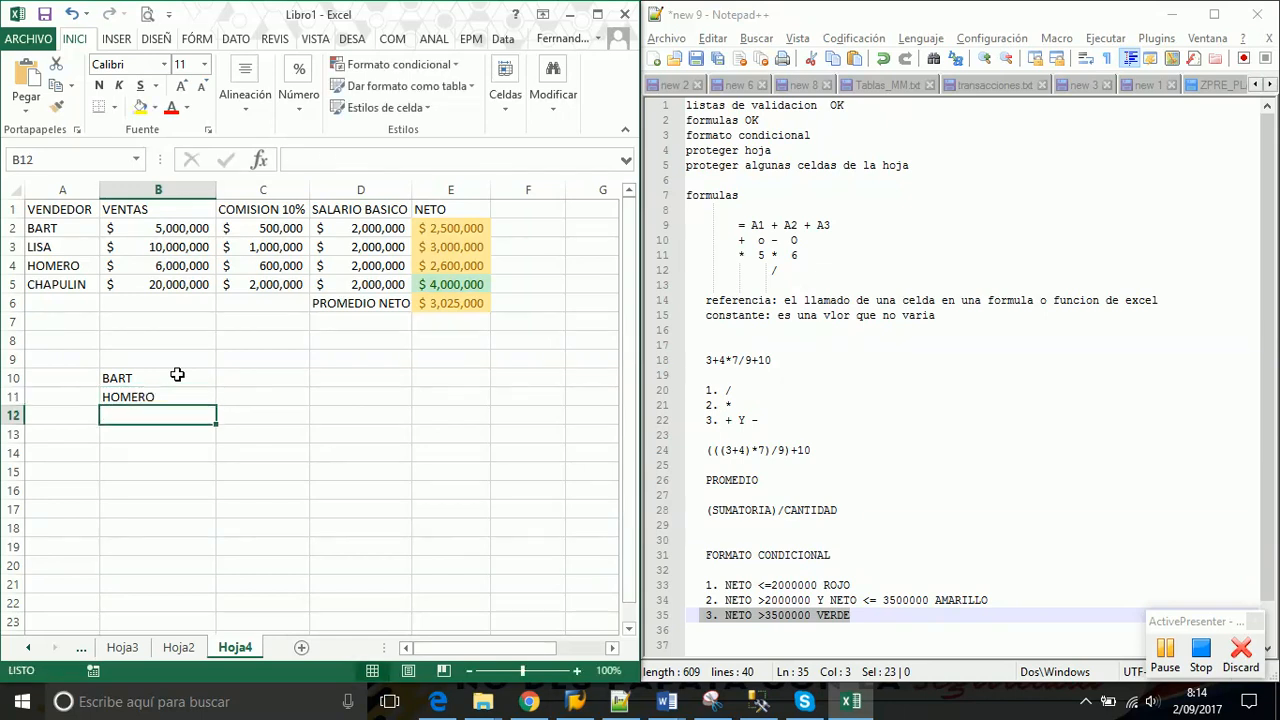
{"action": "type", "text": "LISA"}
{"action": "key", "text": "Return"}
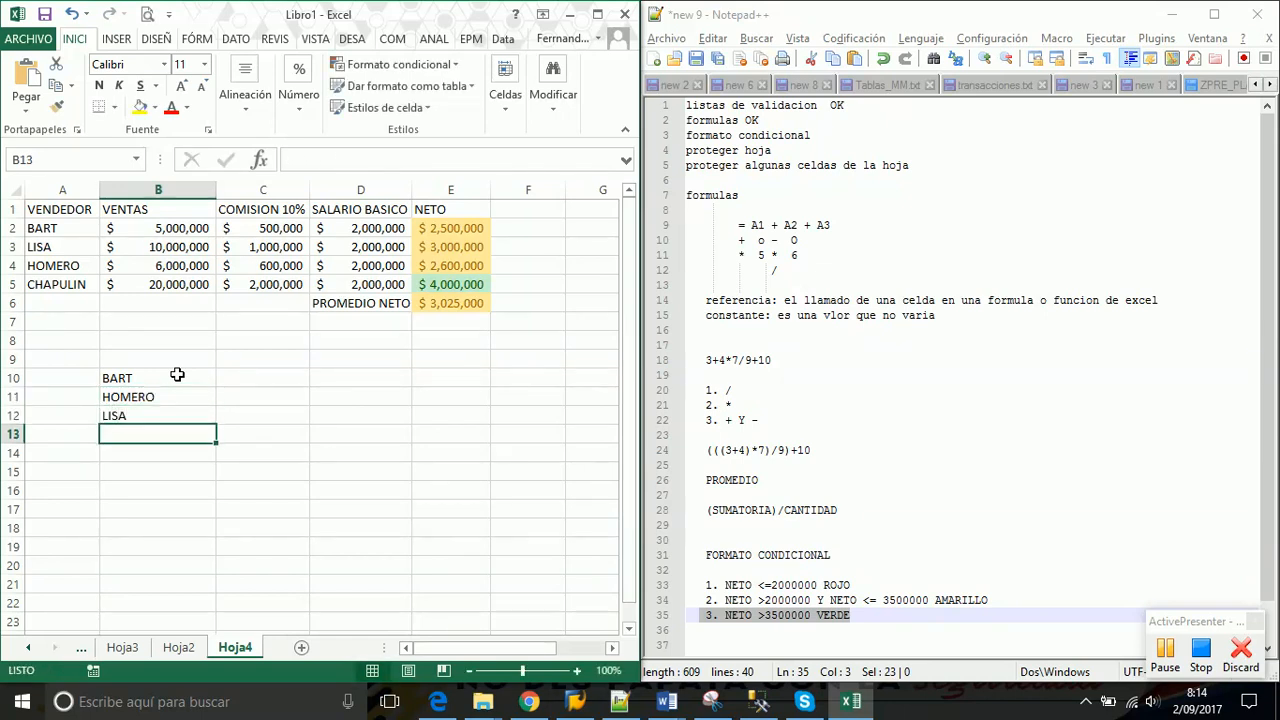
{"action": "type", "text": "BART"}
{"action": "key", "text": "Return"}
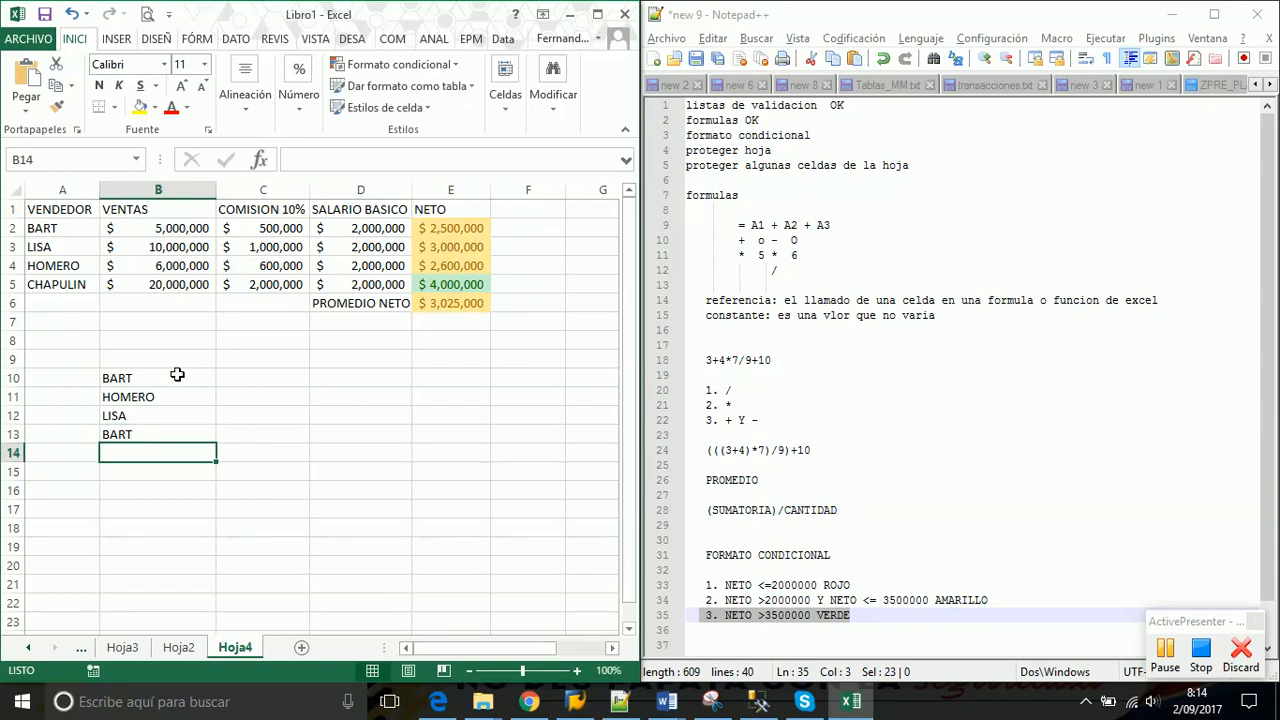
{"action": "type", "text": "MAGGI"}
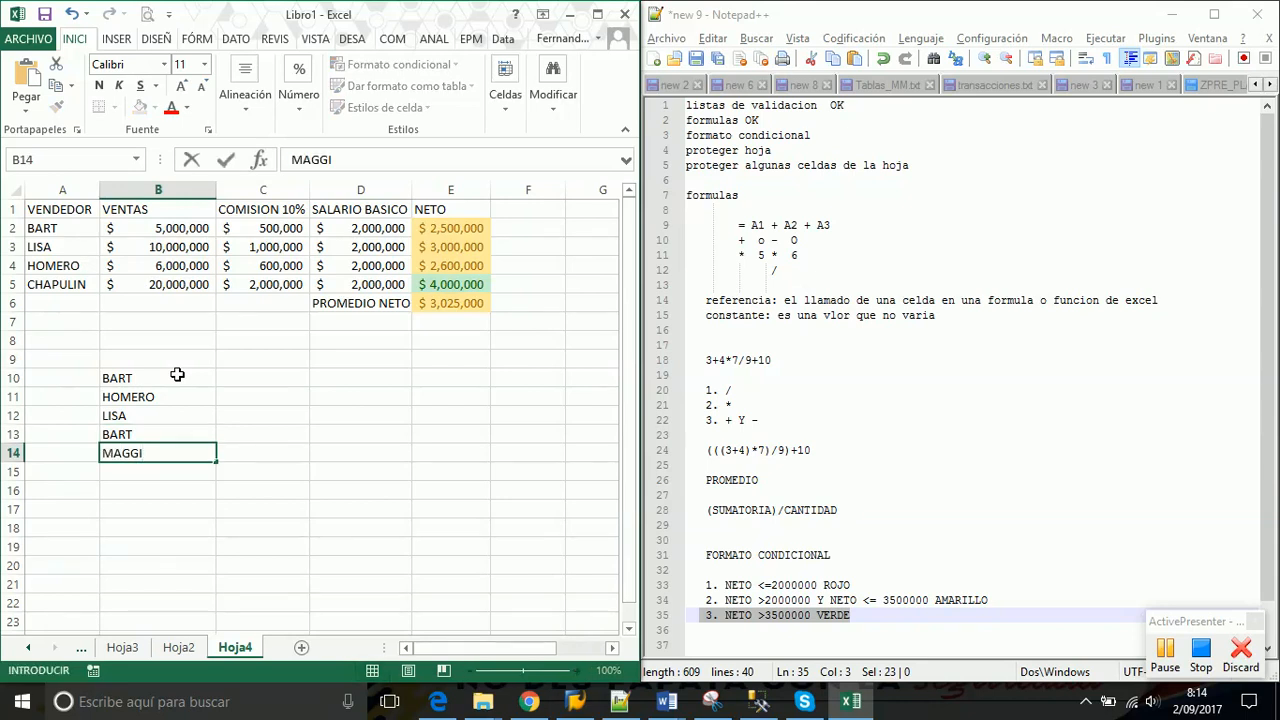
{"action": "key", "text": "Return"}
{"action": "type", "text": "HOMEO"}
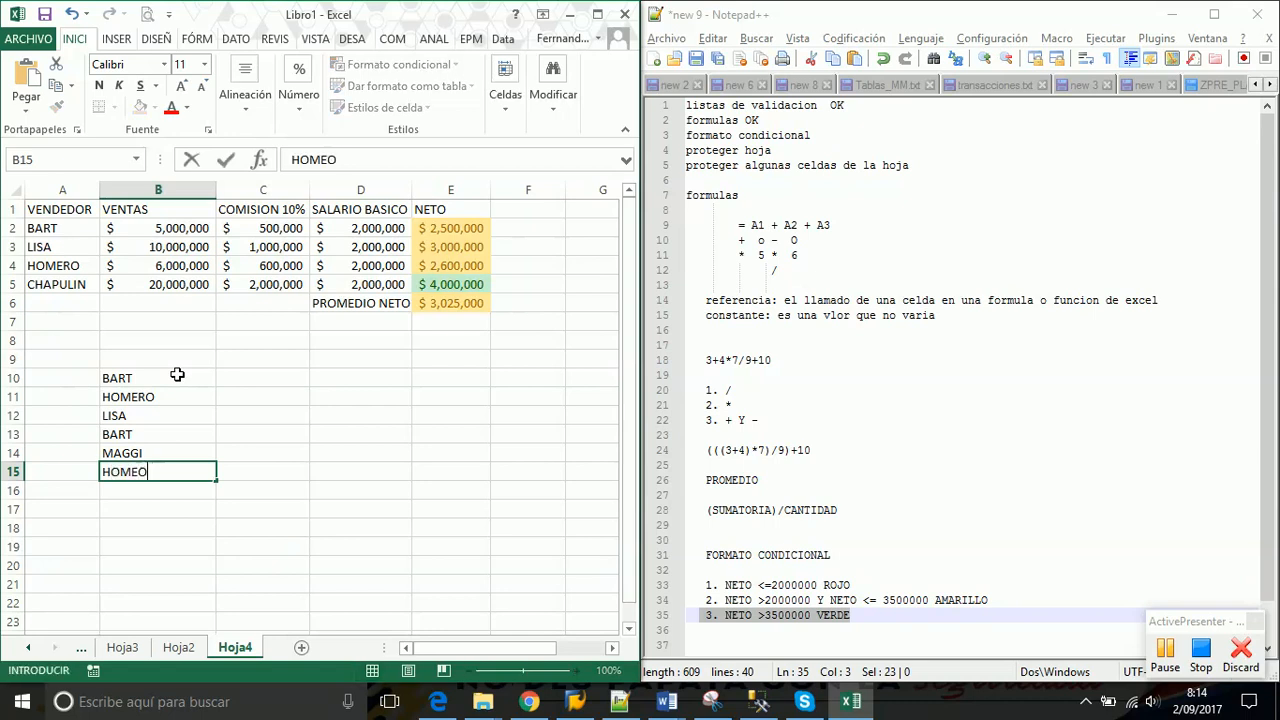
{"action": "key", "text": "Return"}
{"action": "key", "text": "Up"}
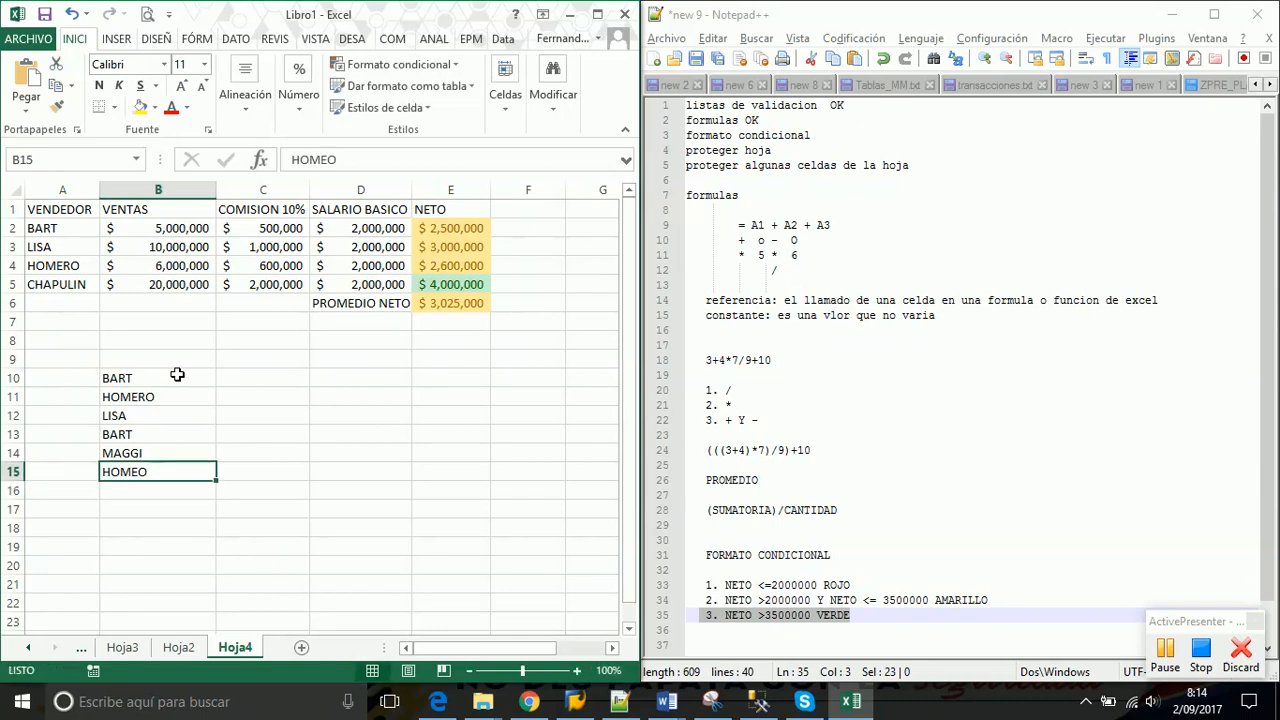
{"action": "type", "text": "HOMERO"}
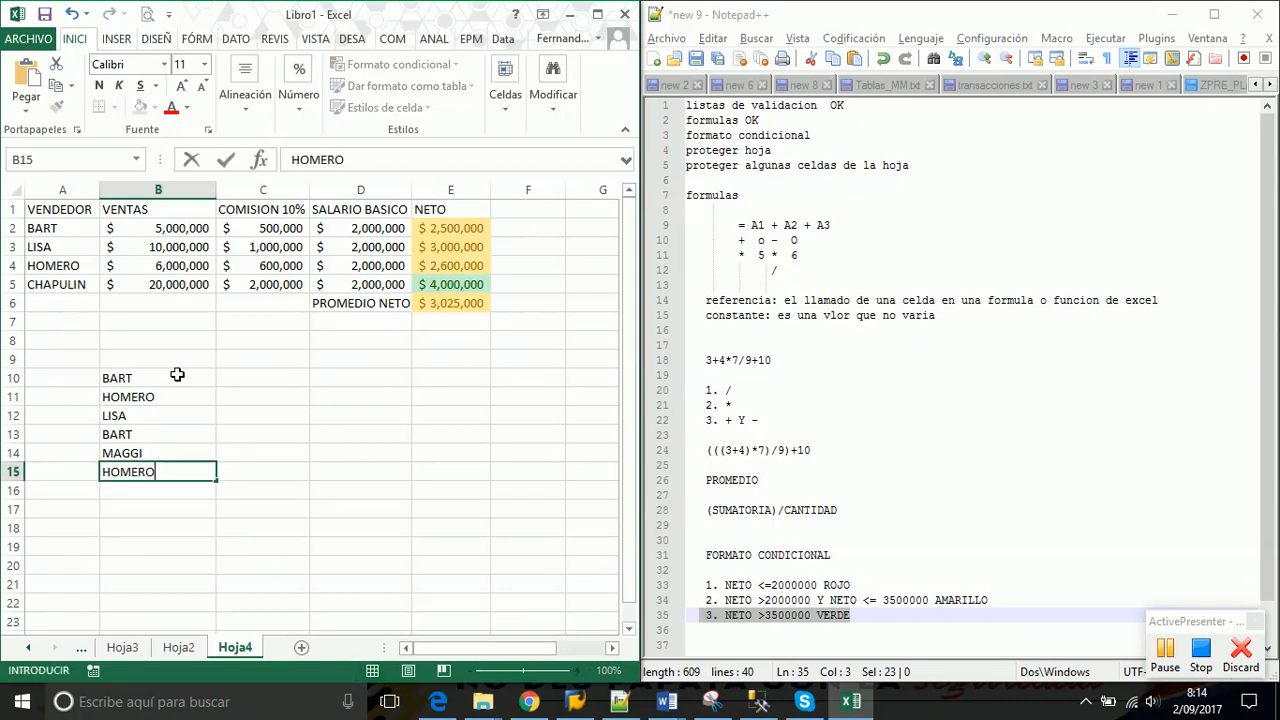
{"action": "key", "text": "Return"}
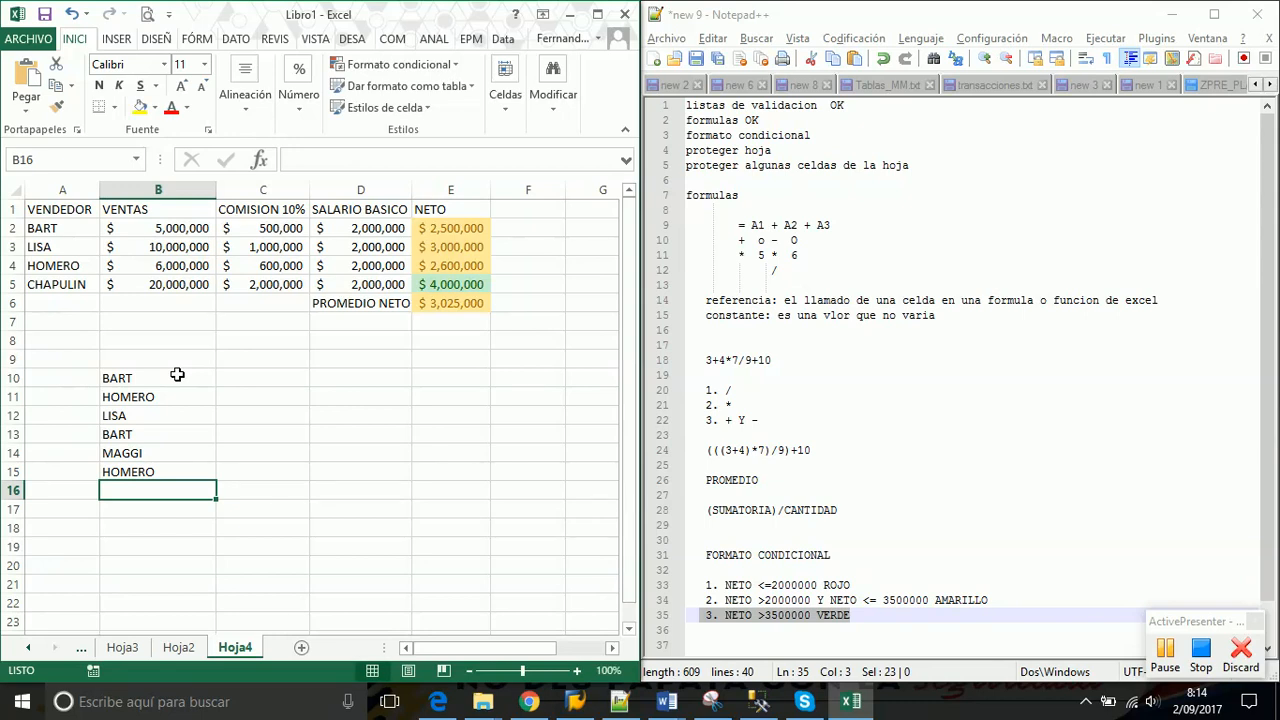
Apply a Duplicate values rule to B10:B15 with light red fill and dark red text, highlighting BART and HOMERO
{"action": "left_click_drag", "start_coordinate": [177, 374], "coordinate": [171, 467]}
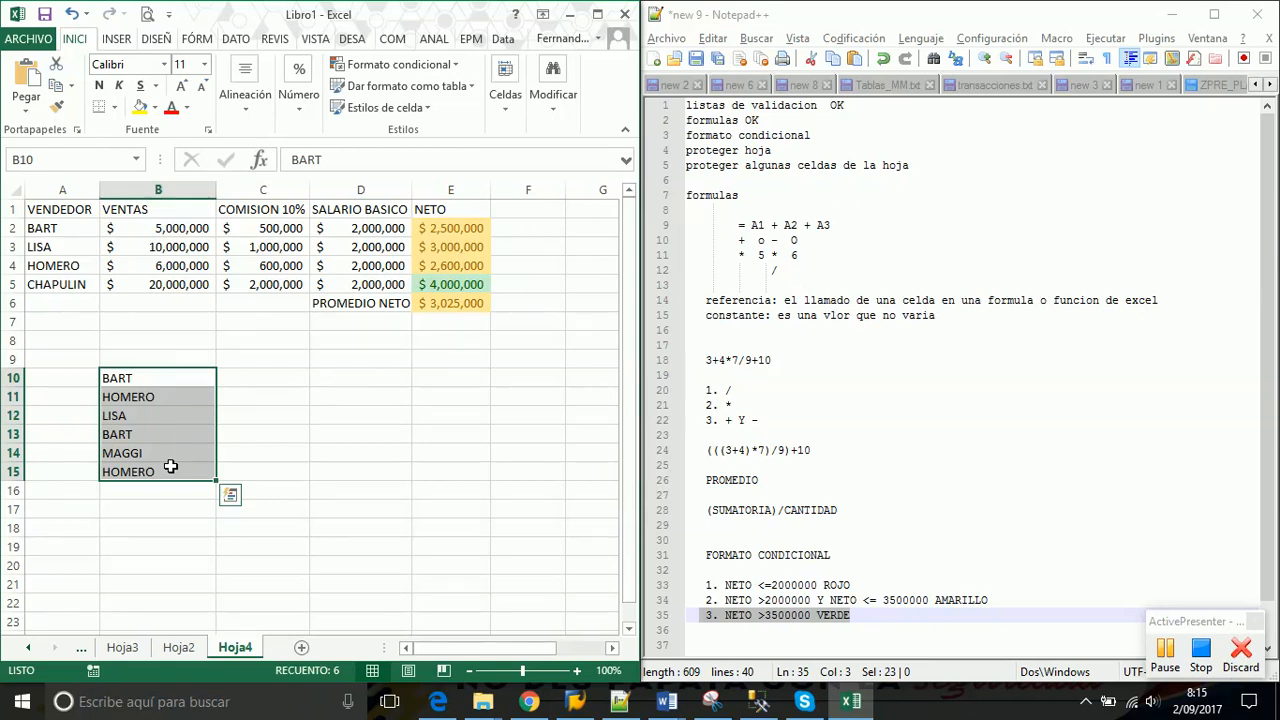
{"action": "left_click", "coordinate": [208, 416]}
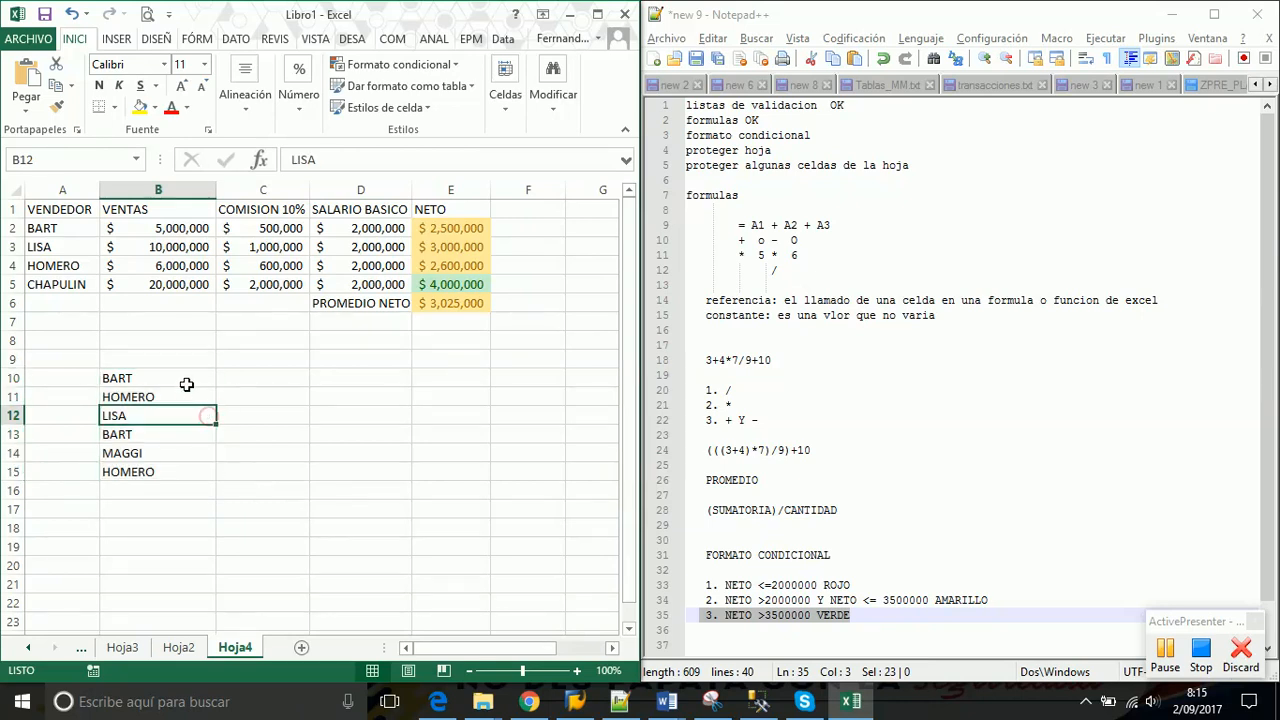
{"action": "left_click_drag", "start_coordinate": [181, 380], "coordinate": [186, 470]}
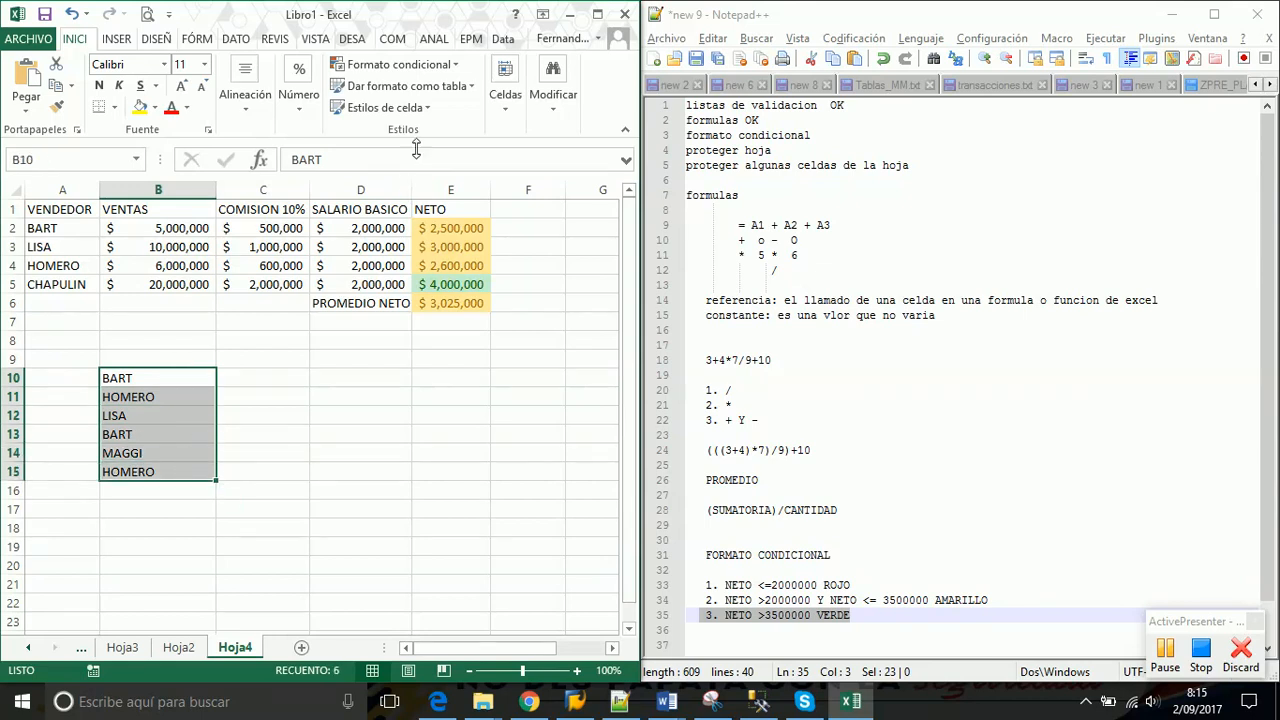
{"action": "left_click", "coordinate": [455, 65]}
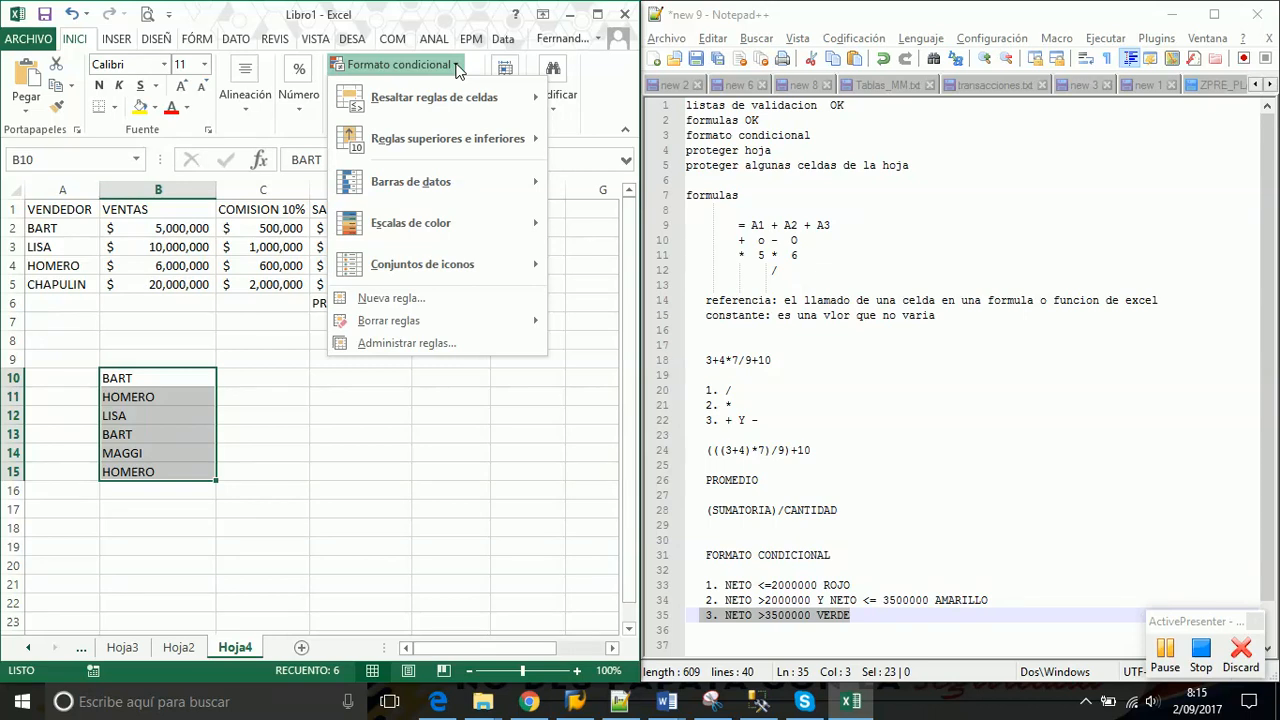
{"action": "mouse_move", "coordinate": [461, 105]}
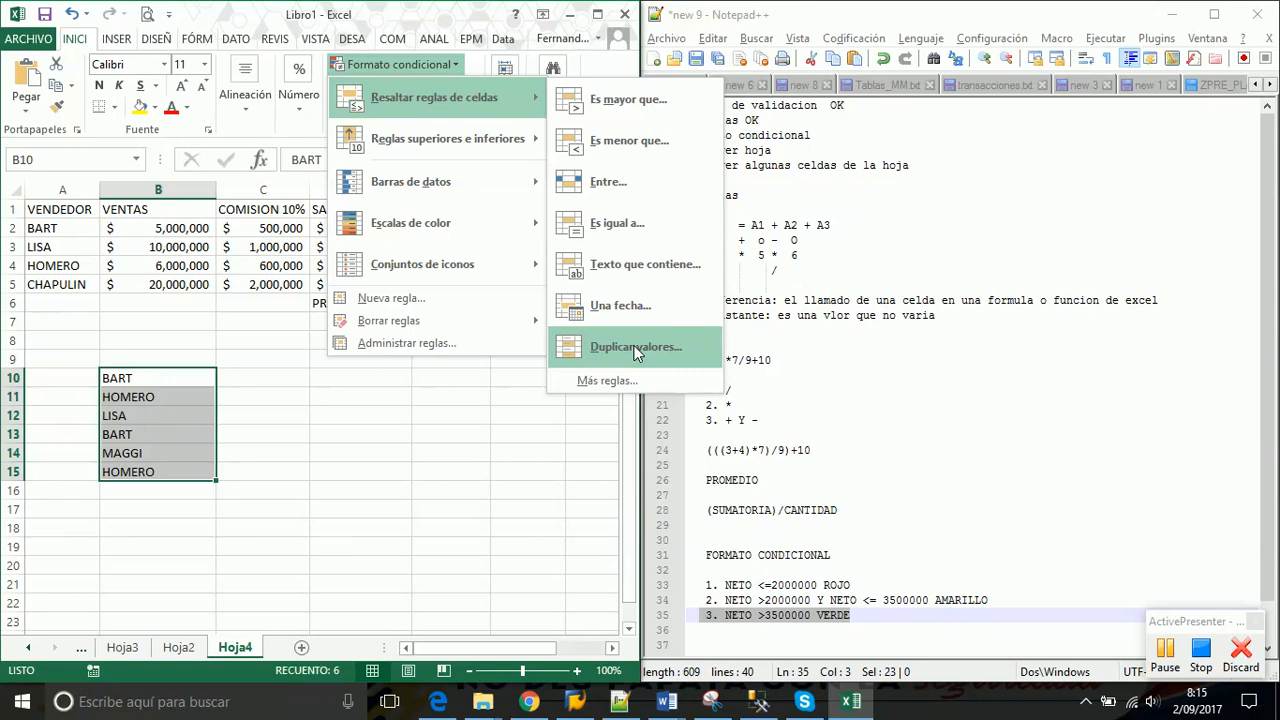
{"action": "left_click", "coordinate": [635, 350]}
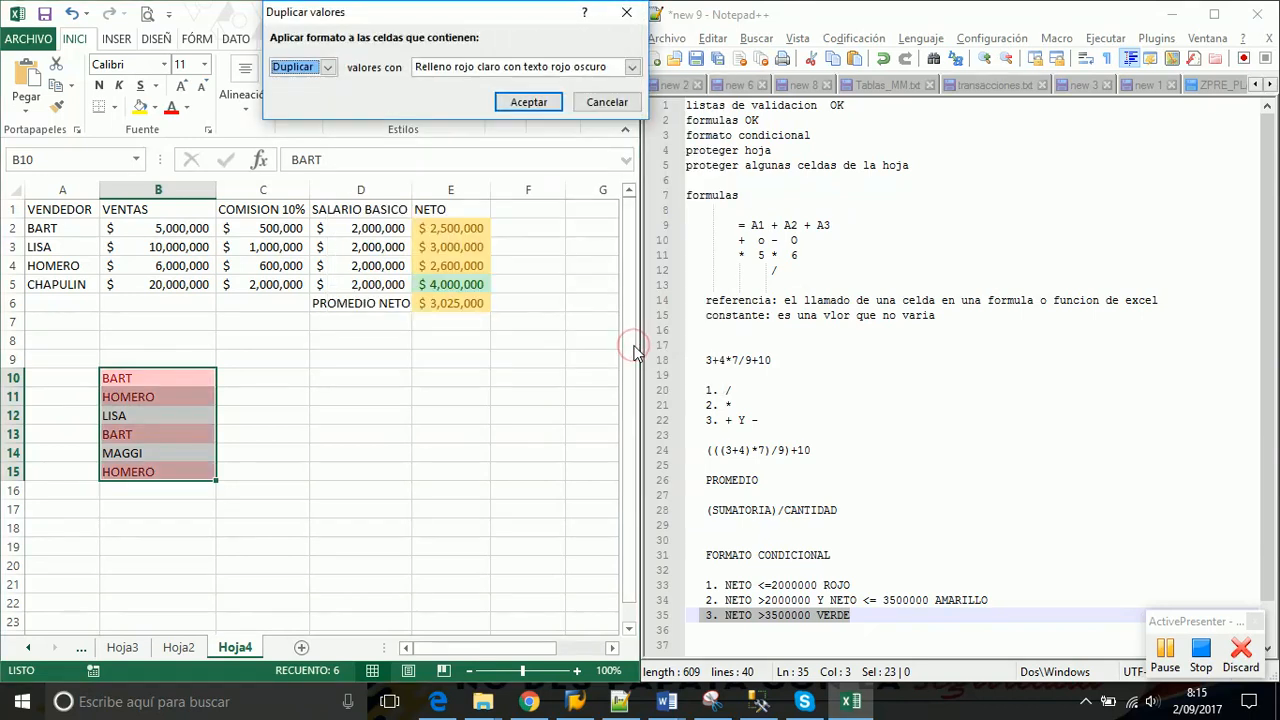
{"action": "left_click", "coordinate": [327, 66]}
{"action": "left_click", "coordinate": [292, 85]}
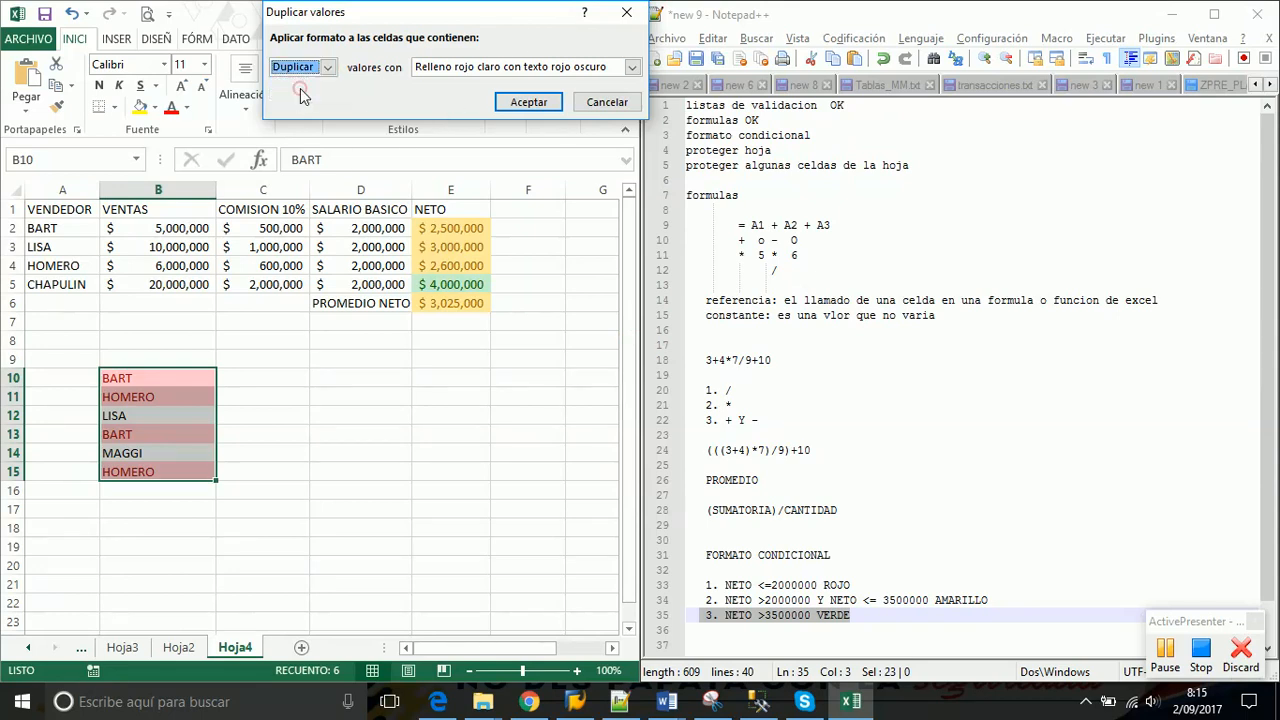
{"action": "left_click", "coordinate": [632, 67]}
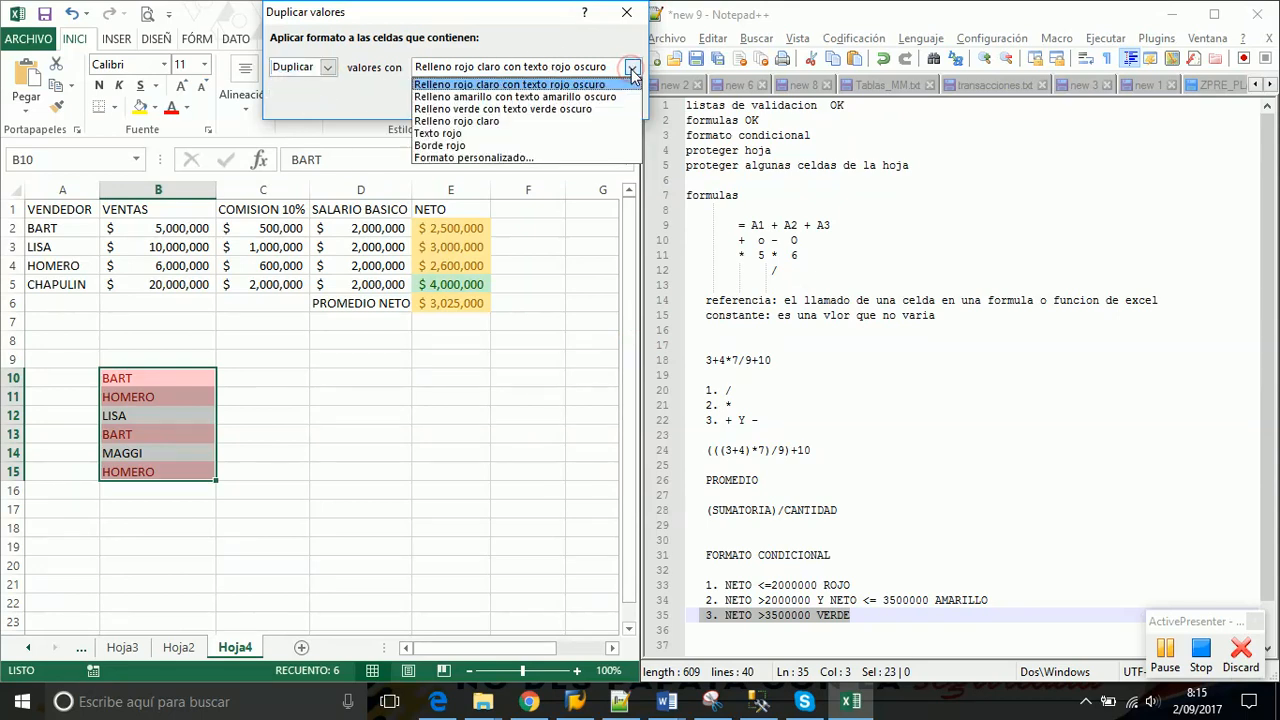
{"action": "left_click", "coordinate": [556, 87]}
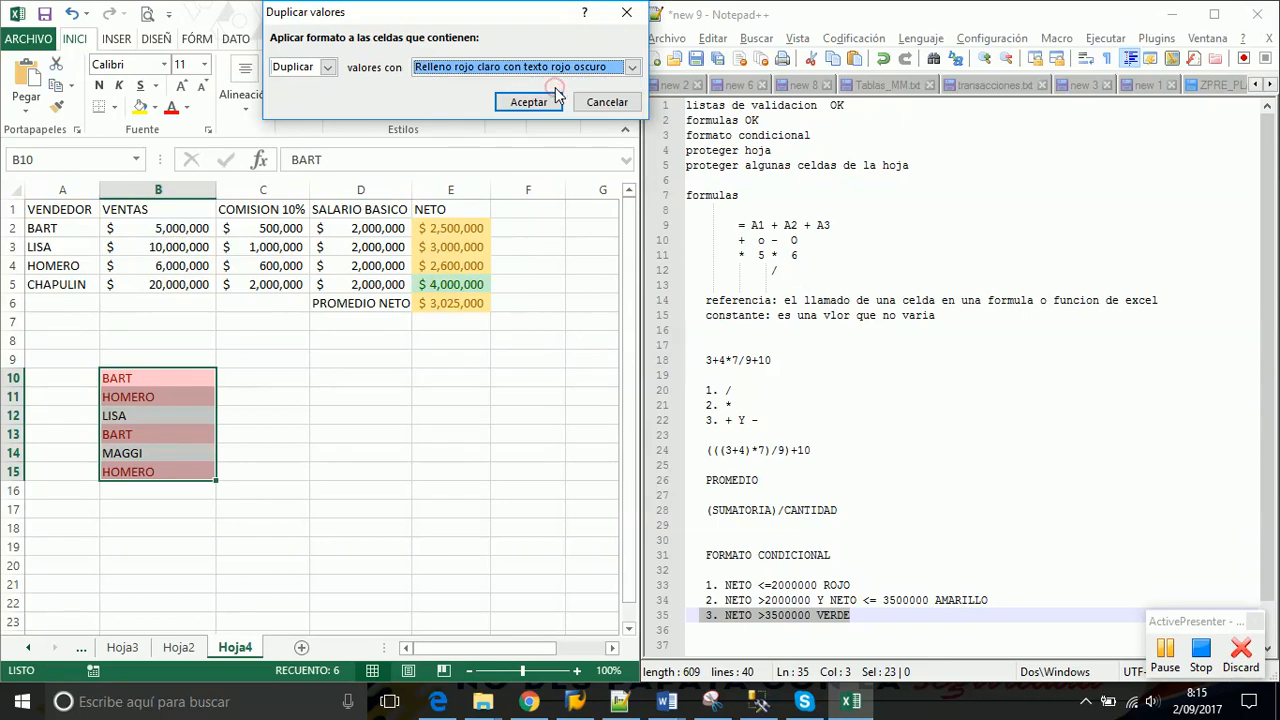
{"action": "left_click", "coordinate": [531, 103]}
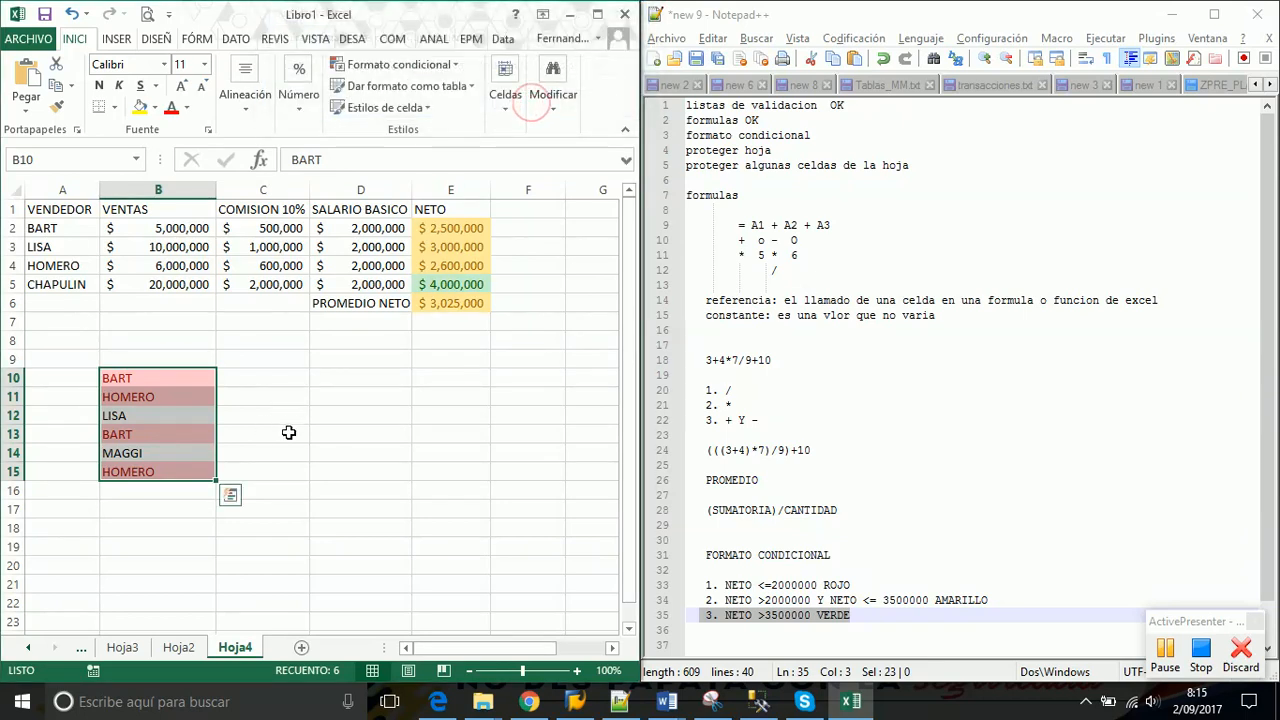
{"action": "left_click", "coordinate": [285, 433]}
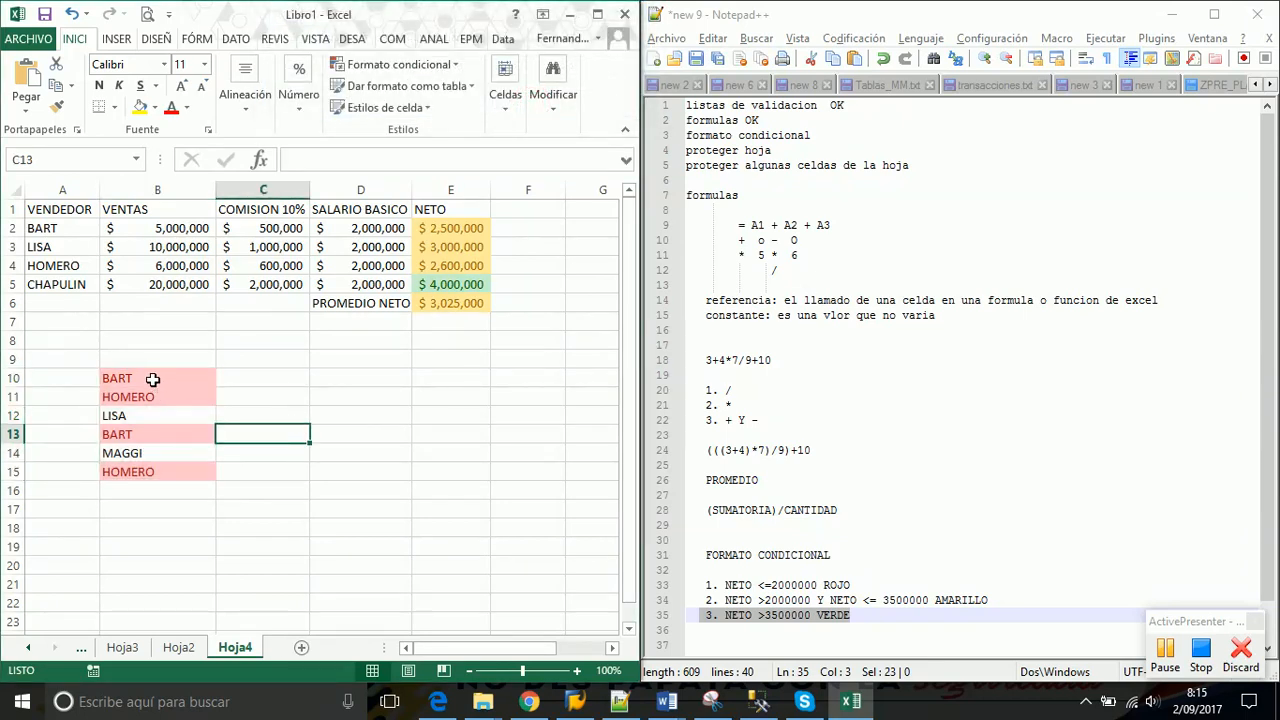
{"action": "left_click_drag", "start_coordinate": [151, 377], "coordinate": [158, 469]}
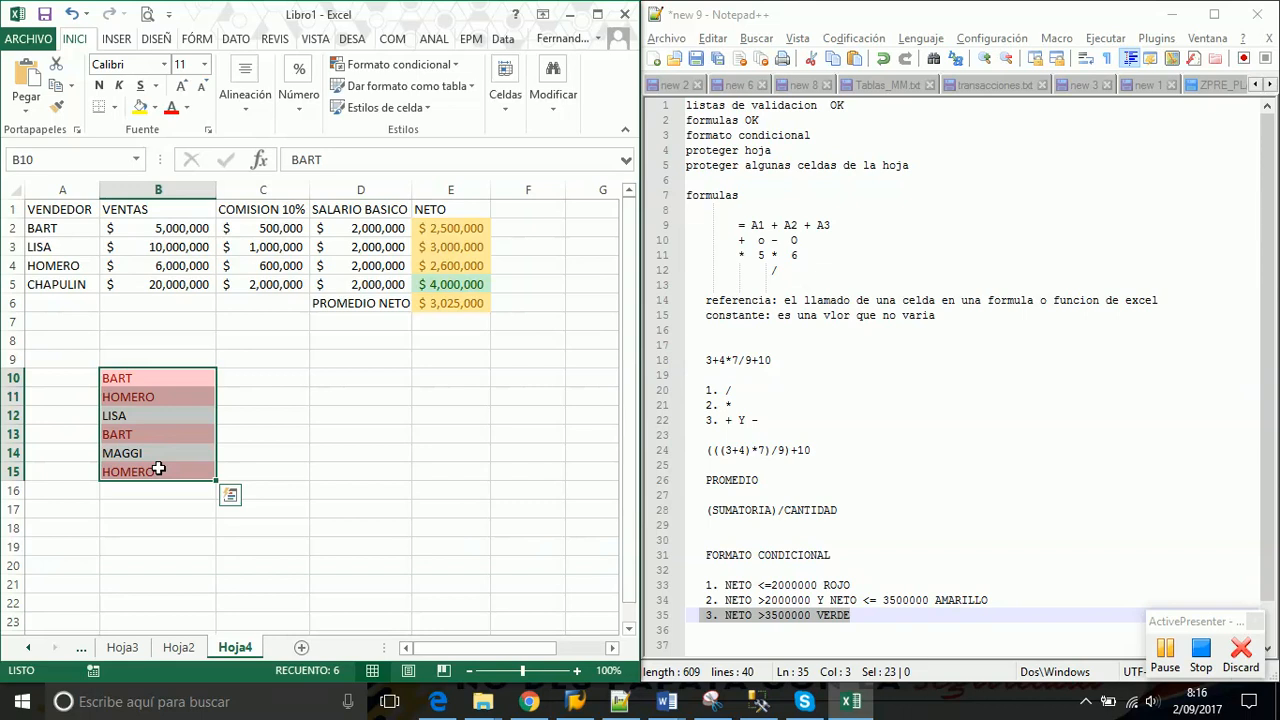
{"action": "left_click", "coordinate": [458, 66]}
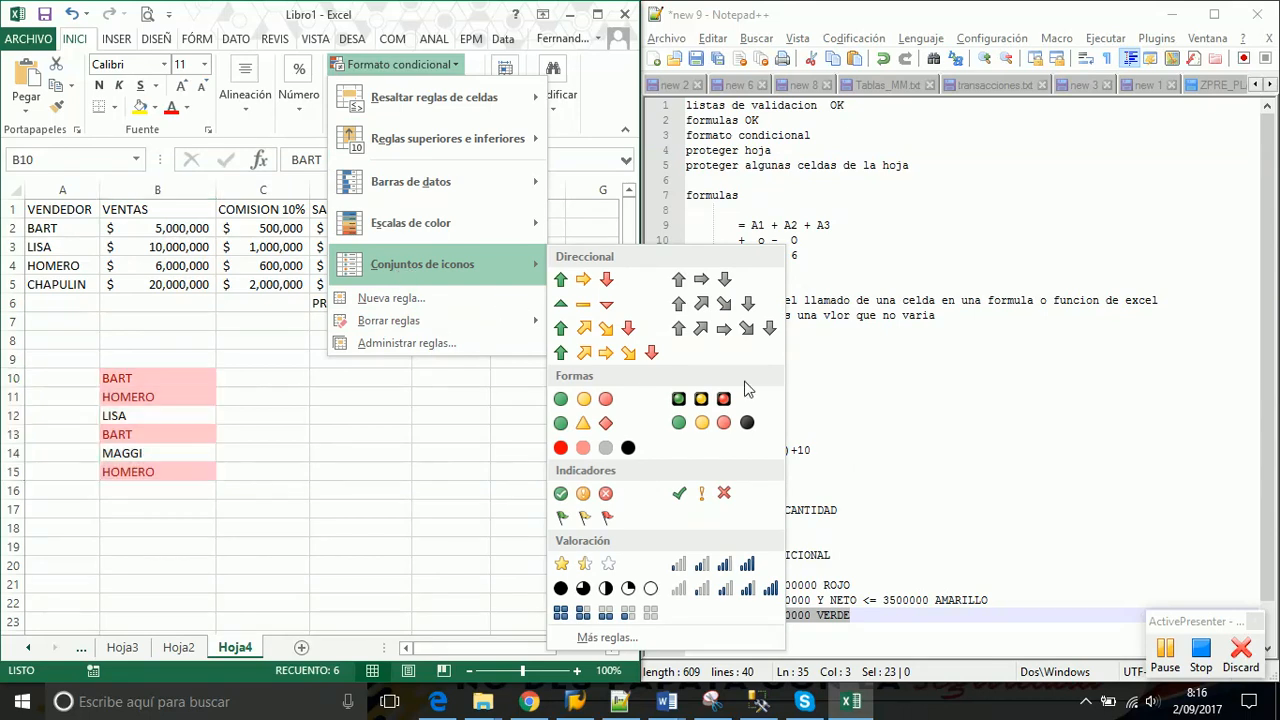
{"action": "left_click", "coordinate": [1163, 660]}
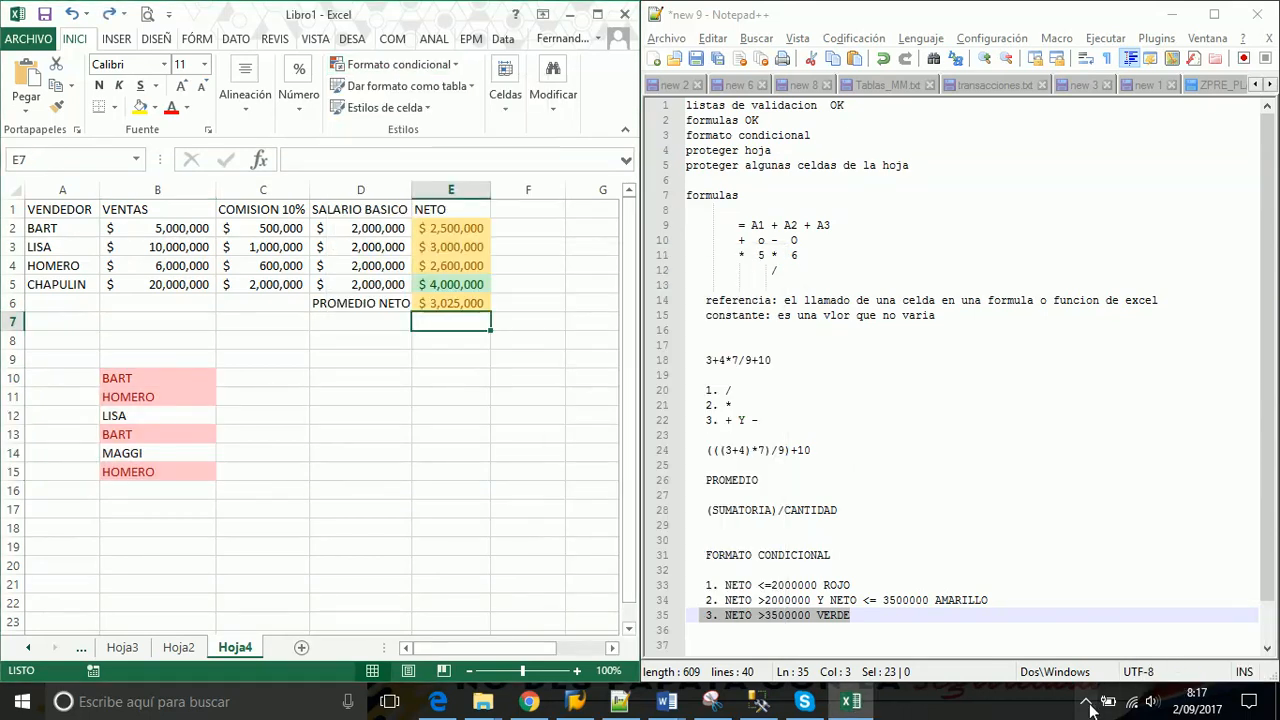
{"action": "left_click", "coordinate": [1086, 701]}
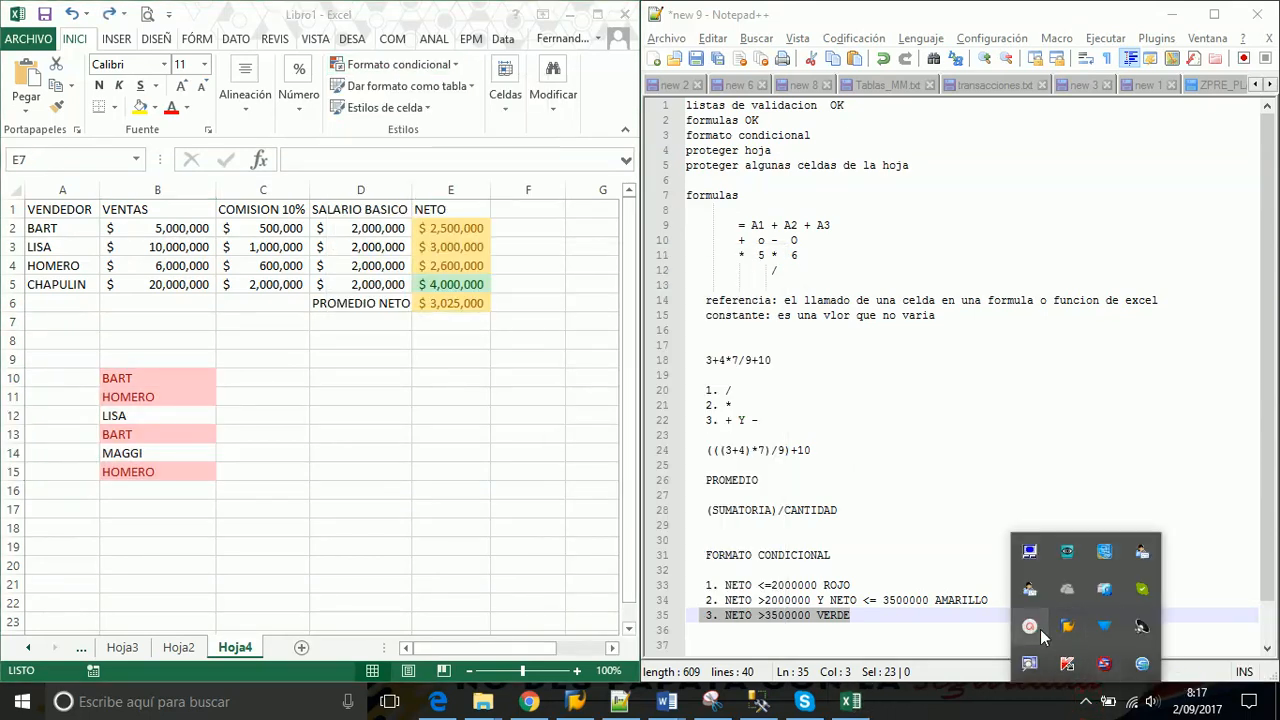
{"action": "left_click", "coordinate": [1029, 626]}
Change BART's base salary in D2 to 1,500,000
{"action": "left_click", "coordinate": [1014, 418]}
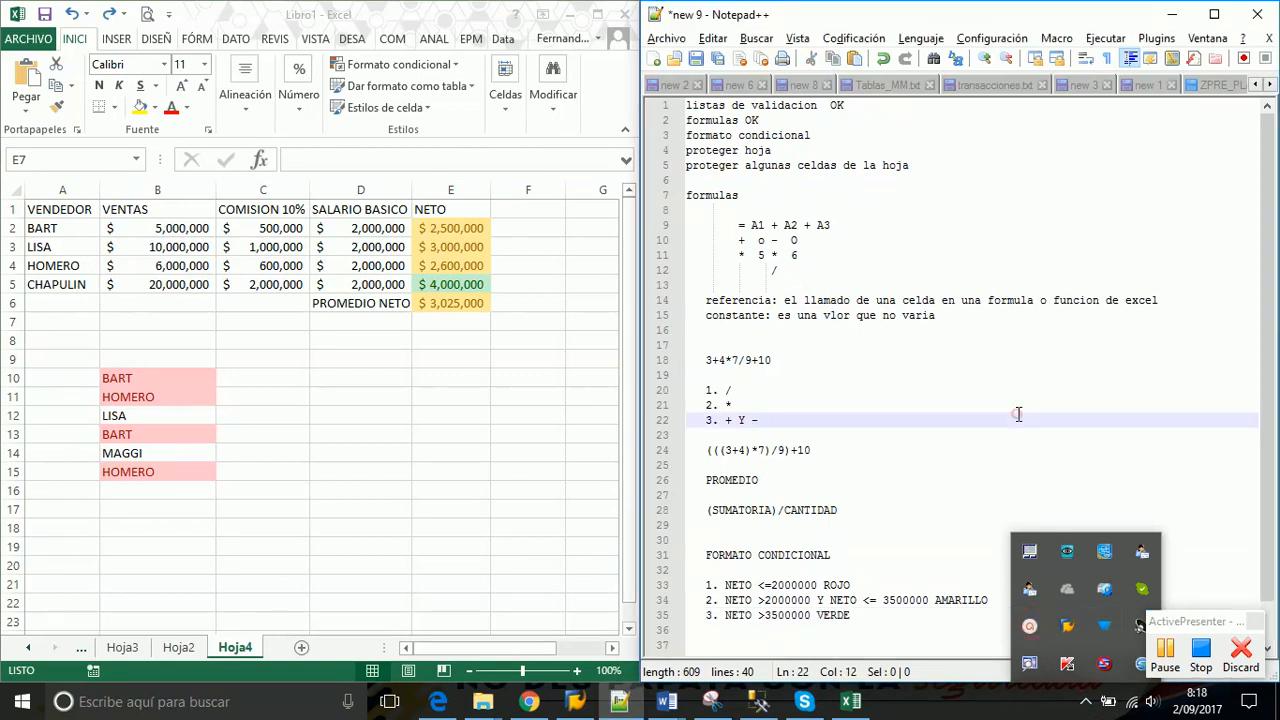
{"action": "key", "text": "alt+Tab"}
{"action": "left_click", "coordinate": [384, 232]}
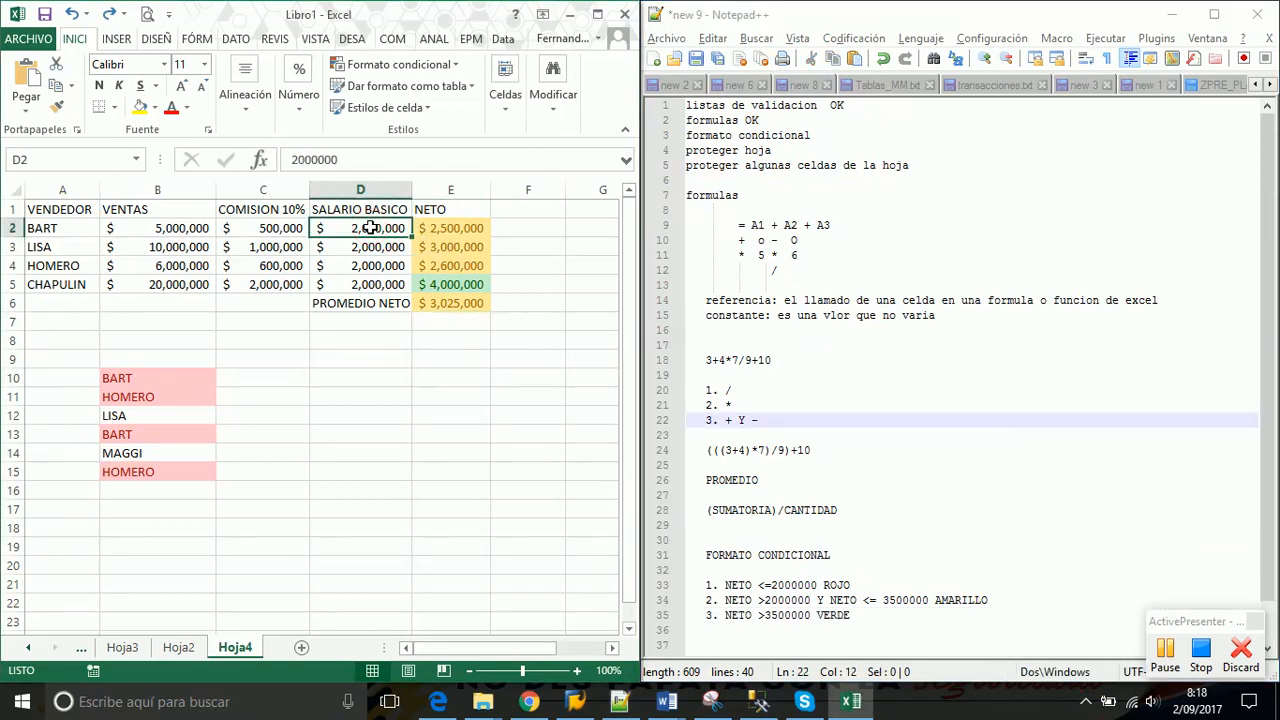
{"action": "type", "text": "1,50"}
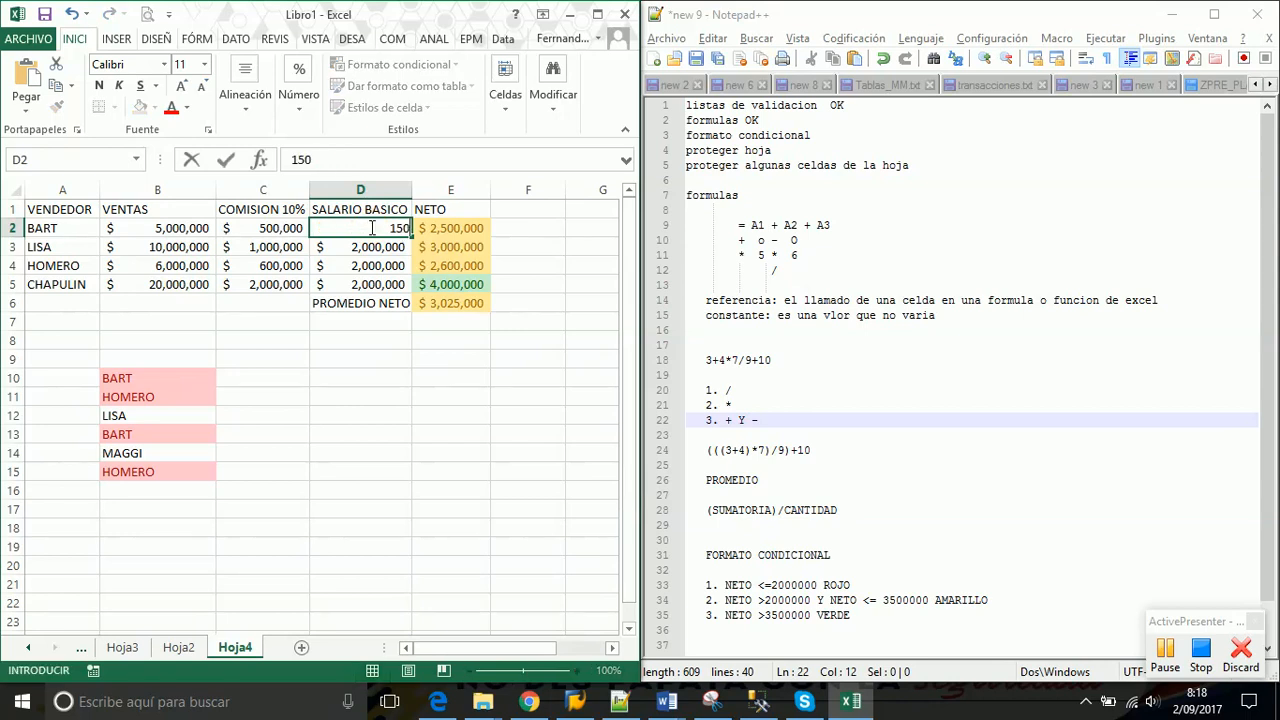
{"action": "type", "text": "0,0"}
{"action": "type", "text": "000"}
{"action": "key", "text": "Return"}
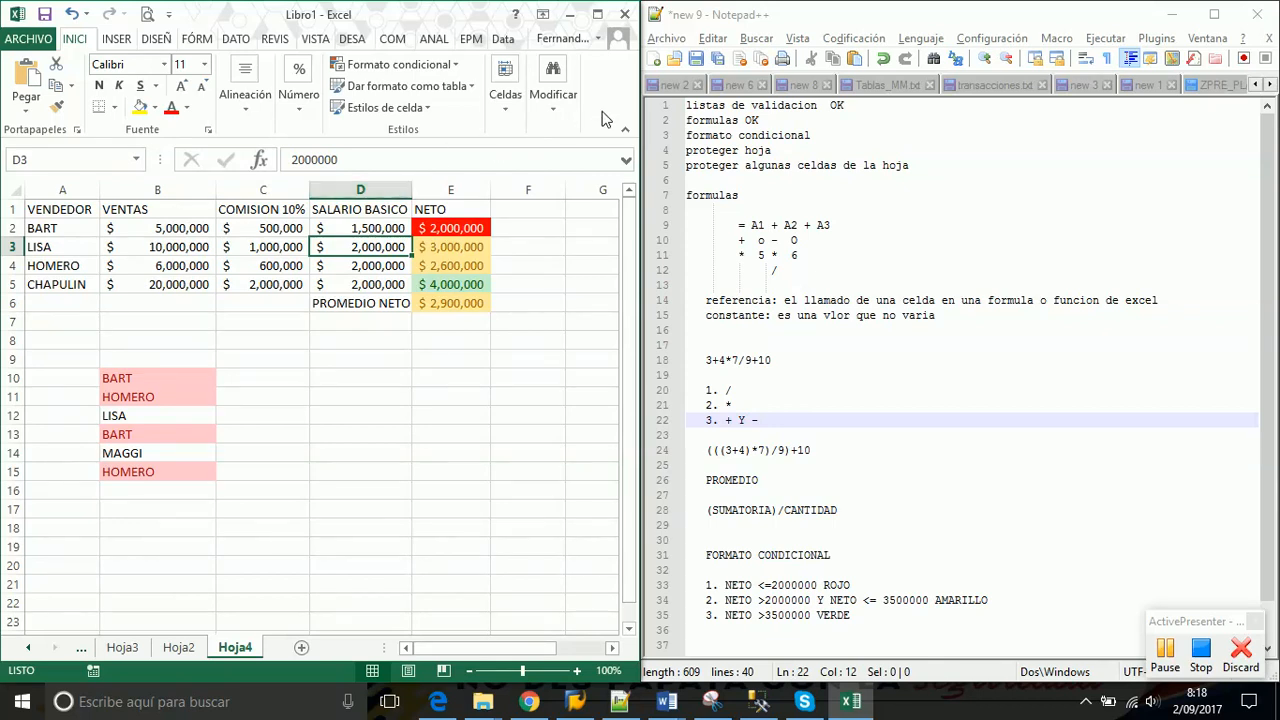
{"action": "left_click", "coordinate": [458, 65]}
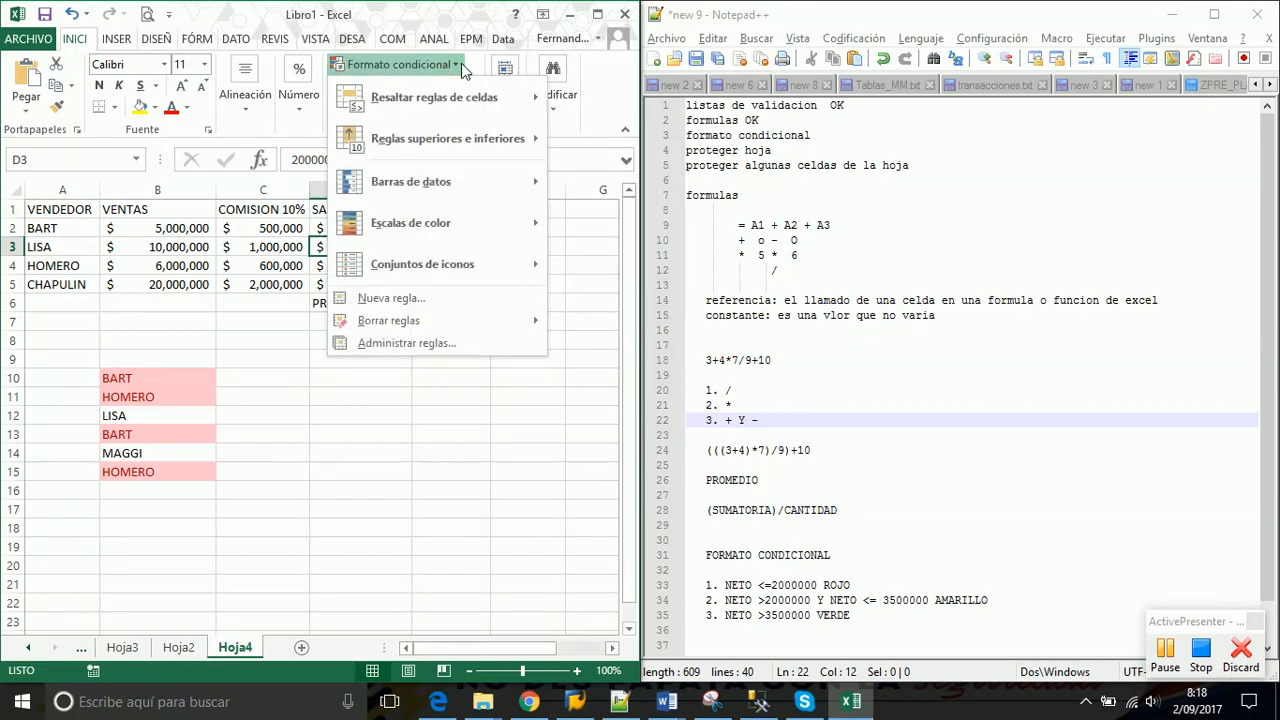
Show the conditional formatting rules manager with the three NETO rules for $E$2:$E$6
{"action": "left_click", "coordinate": [430, 350]}
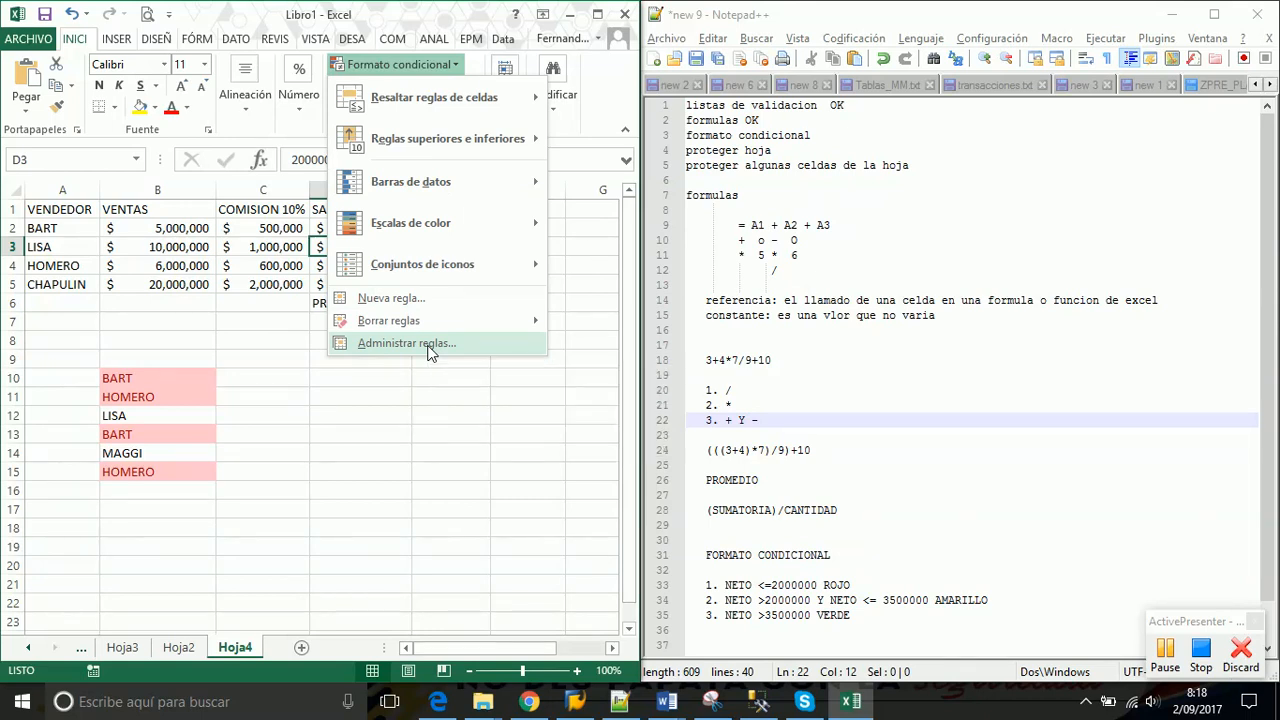
{"action": "left_click_drag", "start_coordinate": [505, 25], "coordinate": [473, 307]}
{"action": "left_click", "coordinate": [753, 194]}
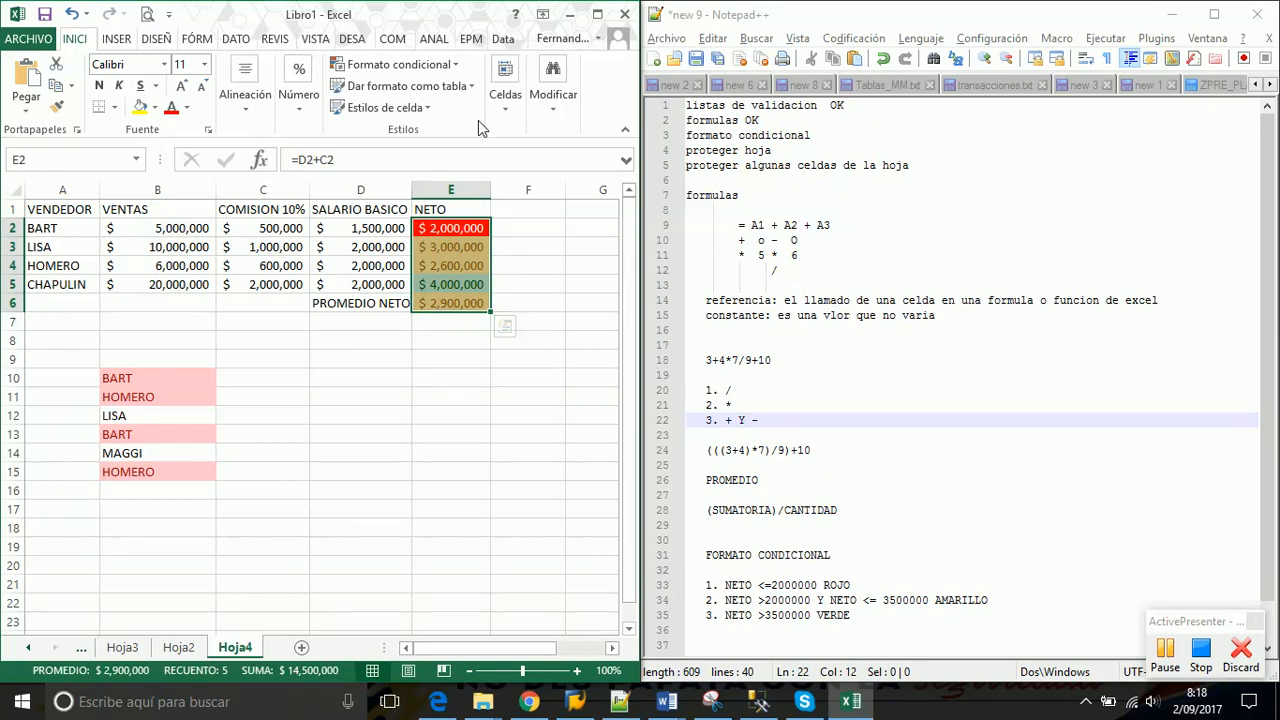
{"action": "left_click", "coordinate": [458, 65]}
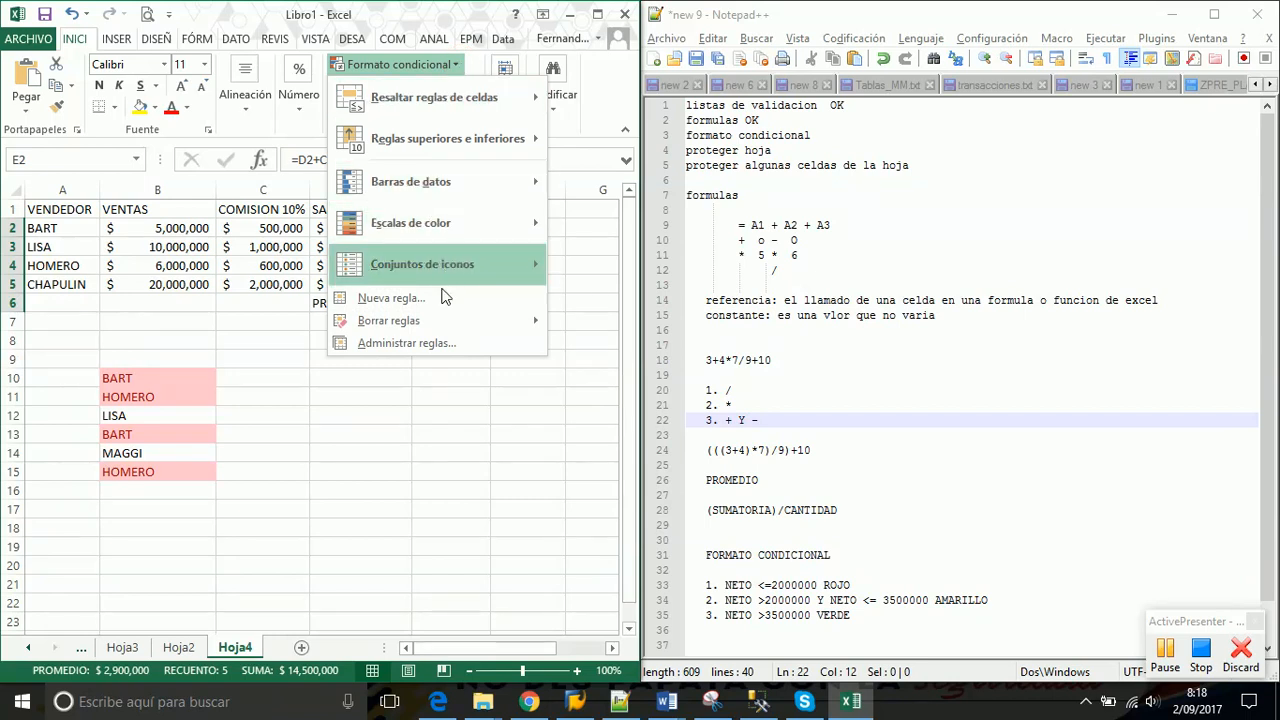
{"action": "left_click", "coordinate": [435, 345]}
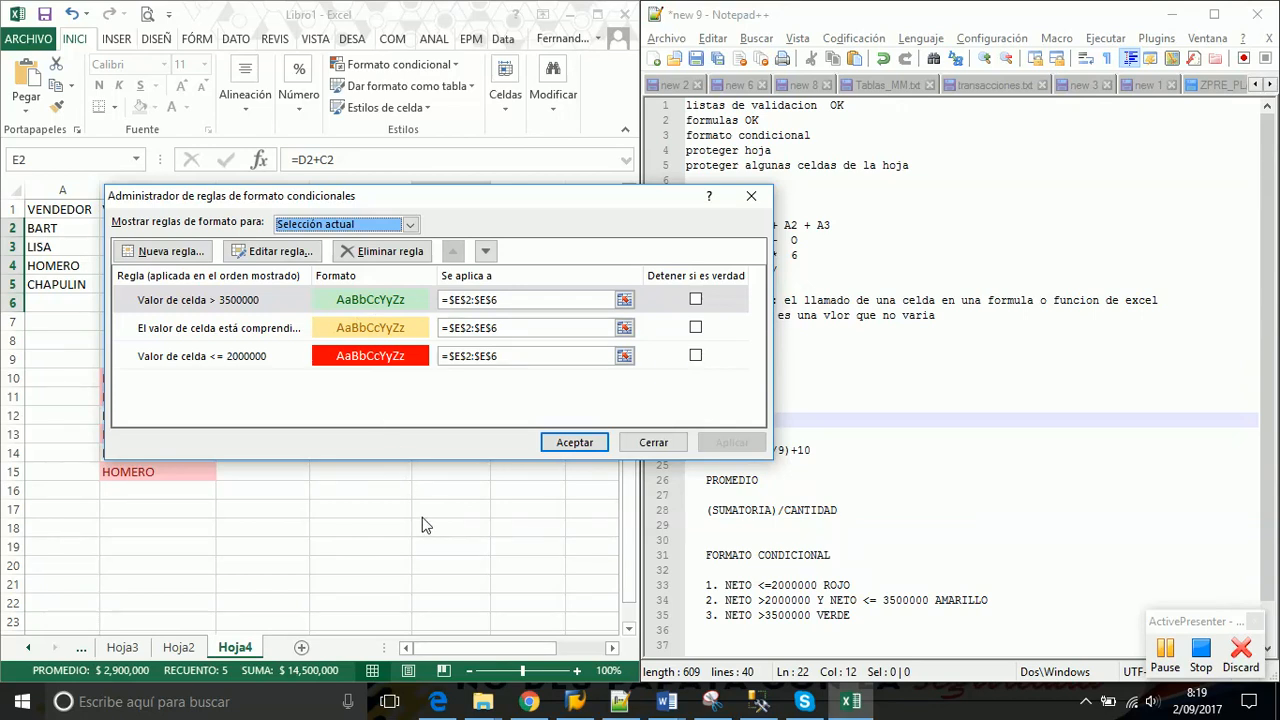
Edit the green NETO rule to keep its 3500000 threshold and apply it
{"action": "left_click", "coordinate": [653, 442]}
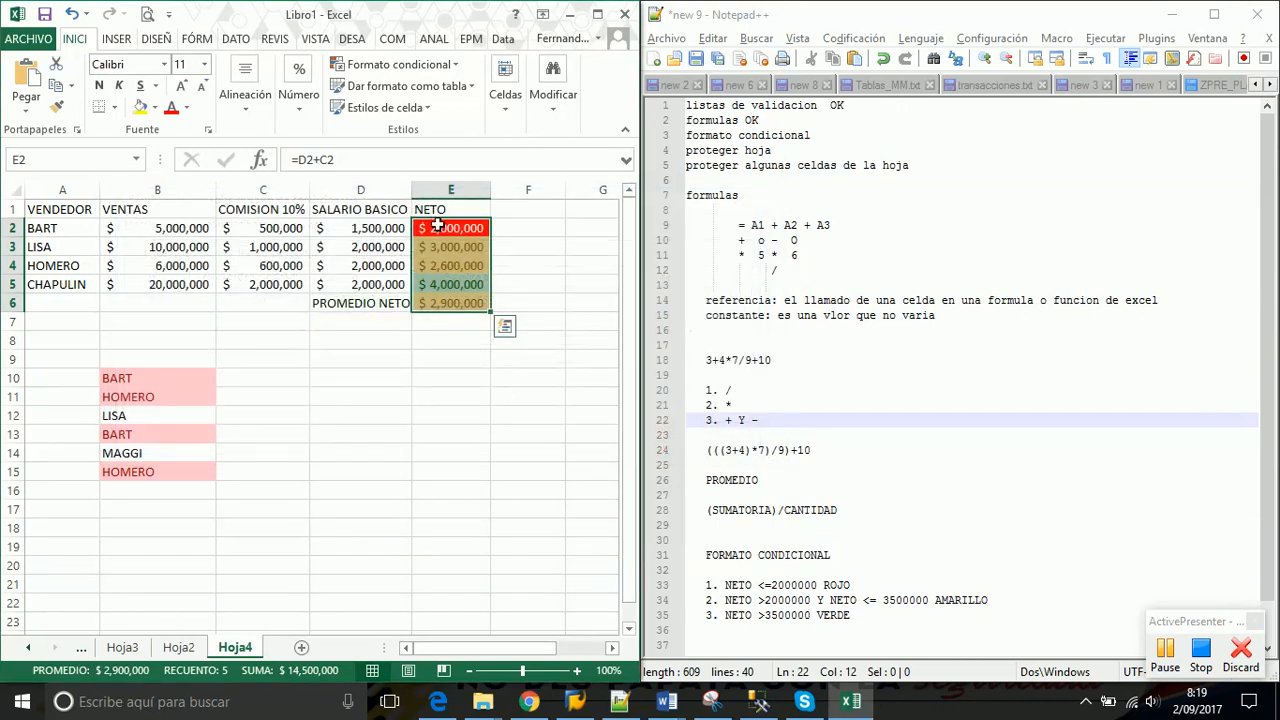
{"action": "left_click", "coordinate": [460, 68]}
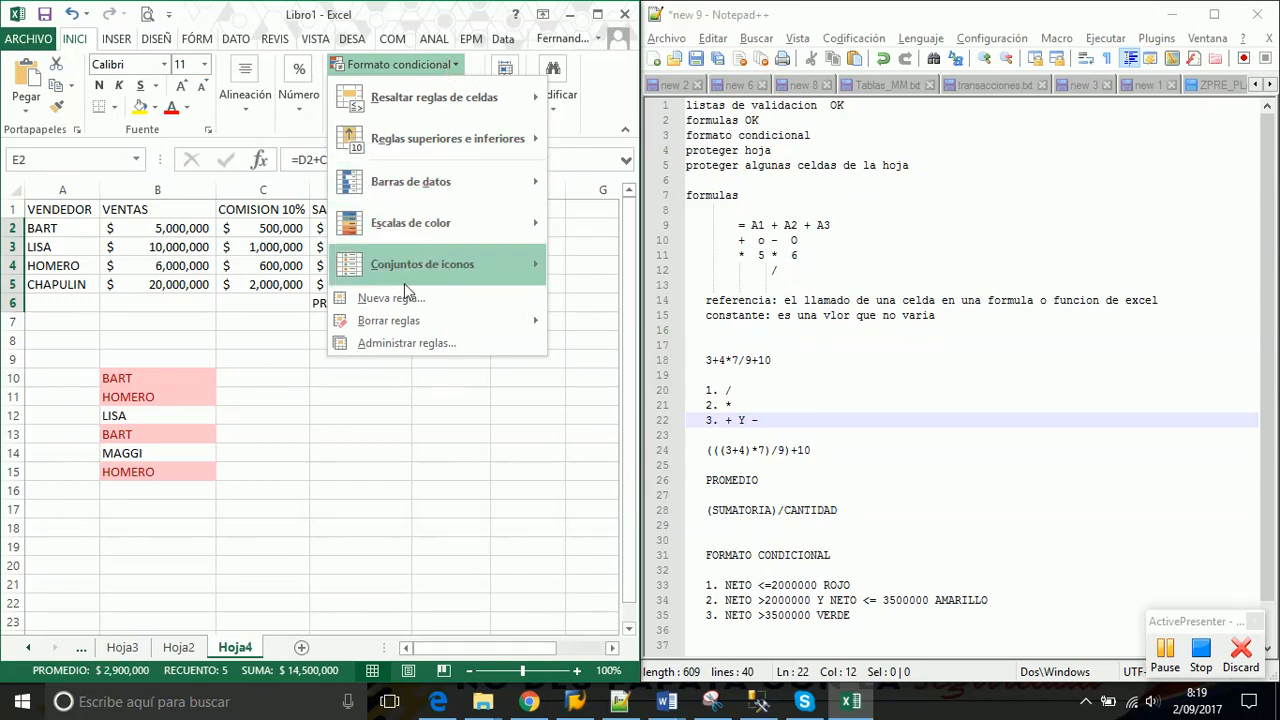
{"action": "left_click", "coordinate": [400, 344]}
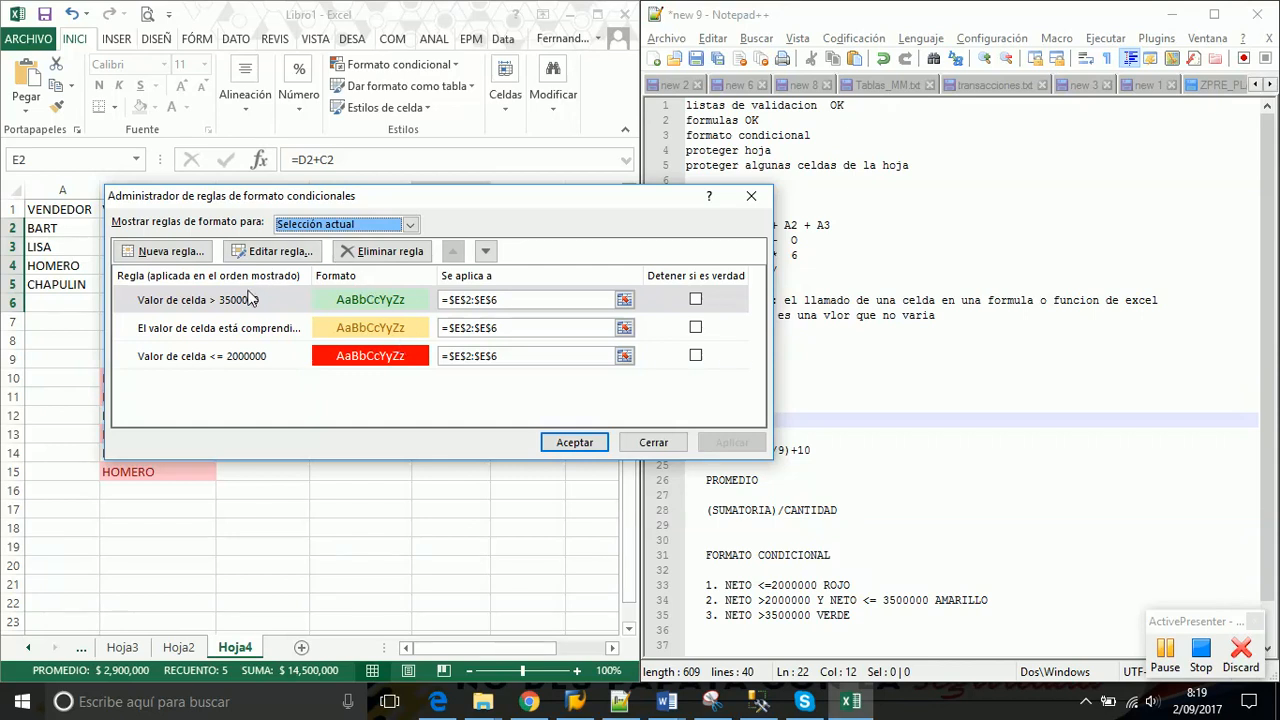
{"action": "left_click", "coordinate": [238, 306]}
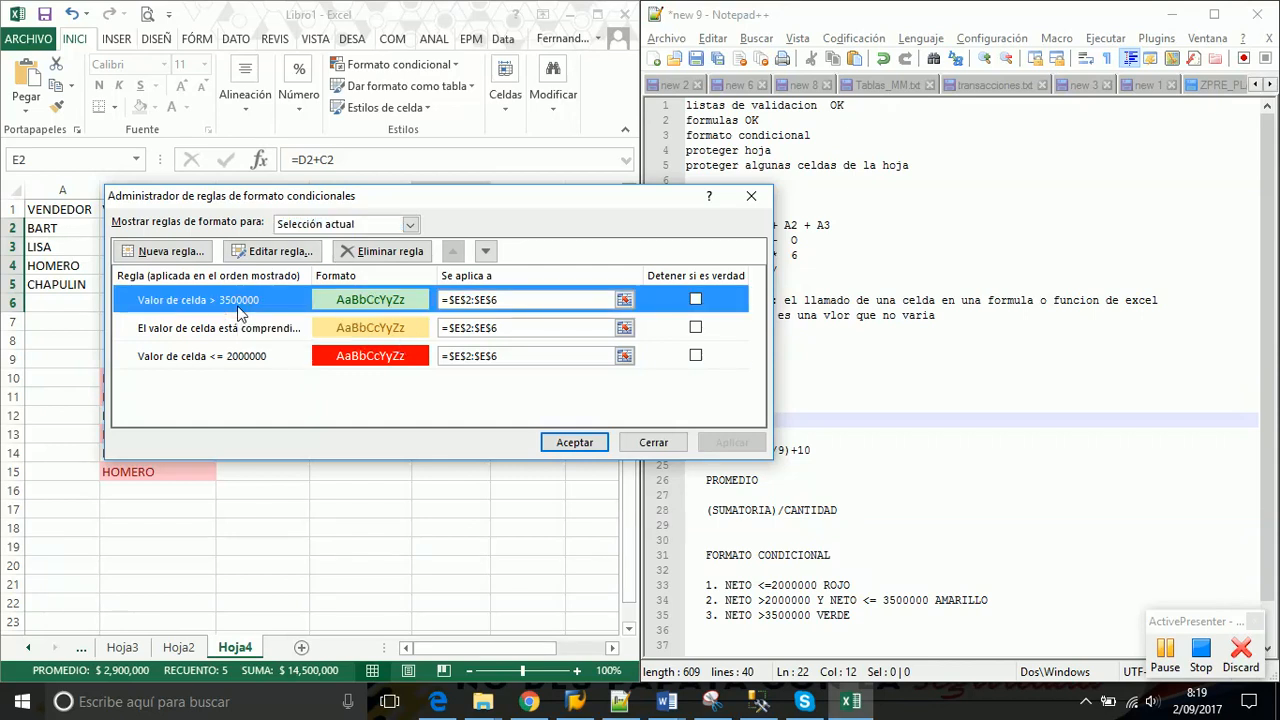
{"action": "left_click", "coordinate": [270, 253]}
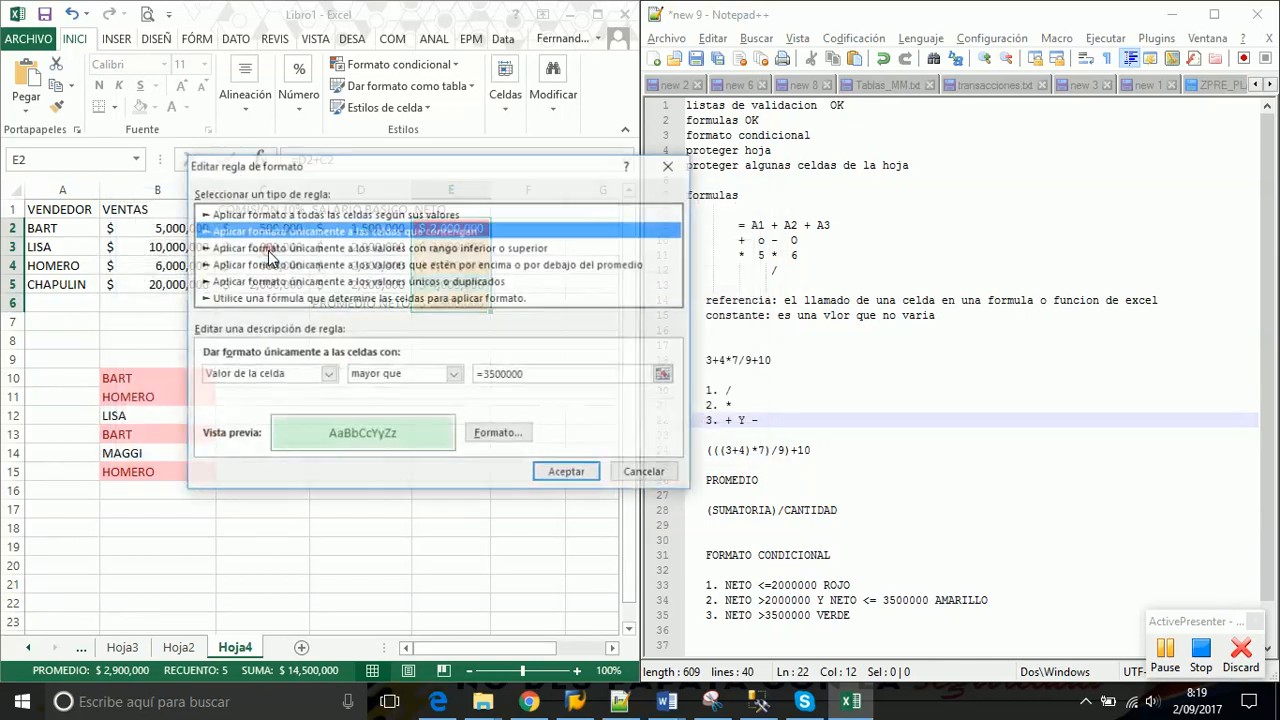
{"action": "left_click", "coordinate": [551, 375]}
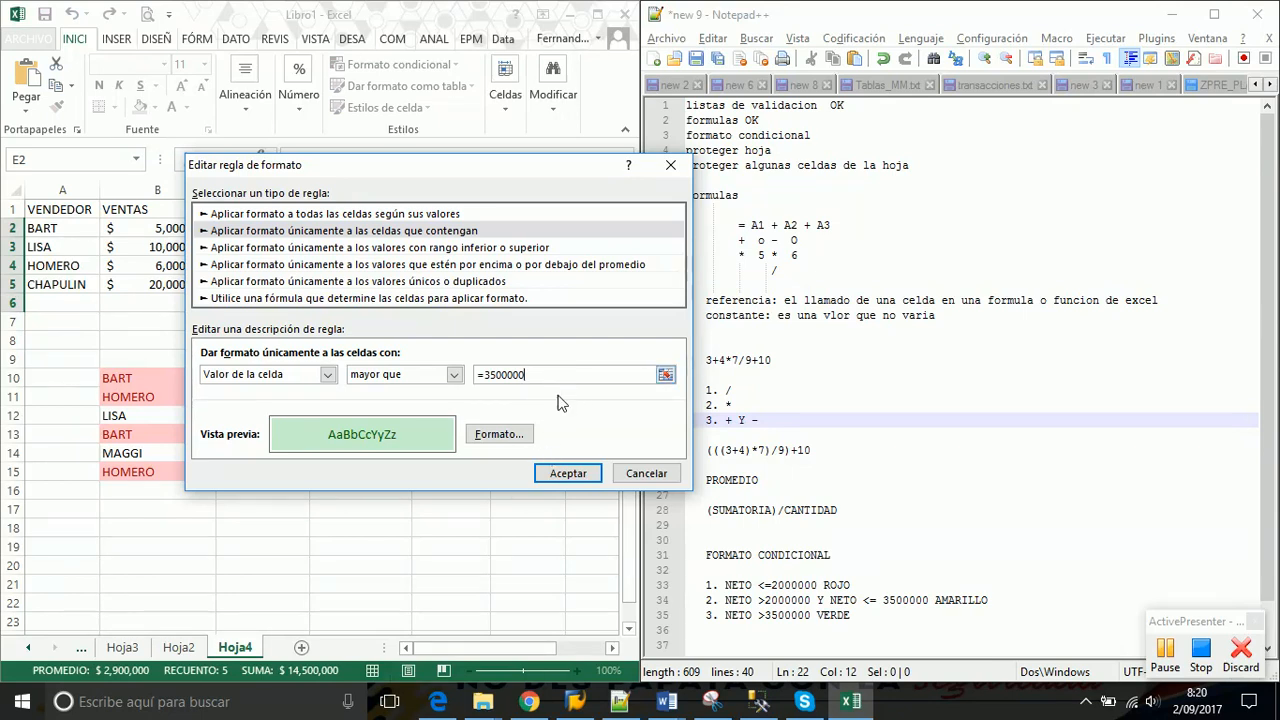
{"action": "left_click", "coordinate": [566, 474]}
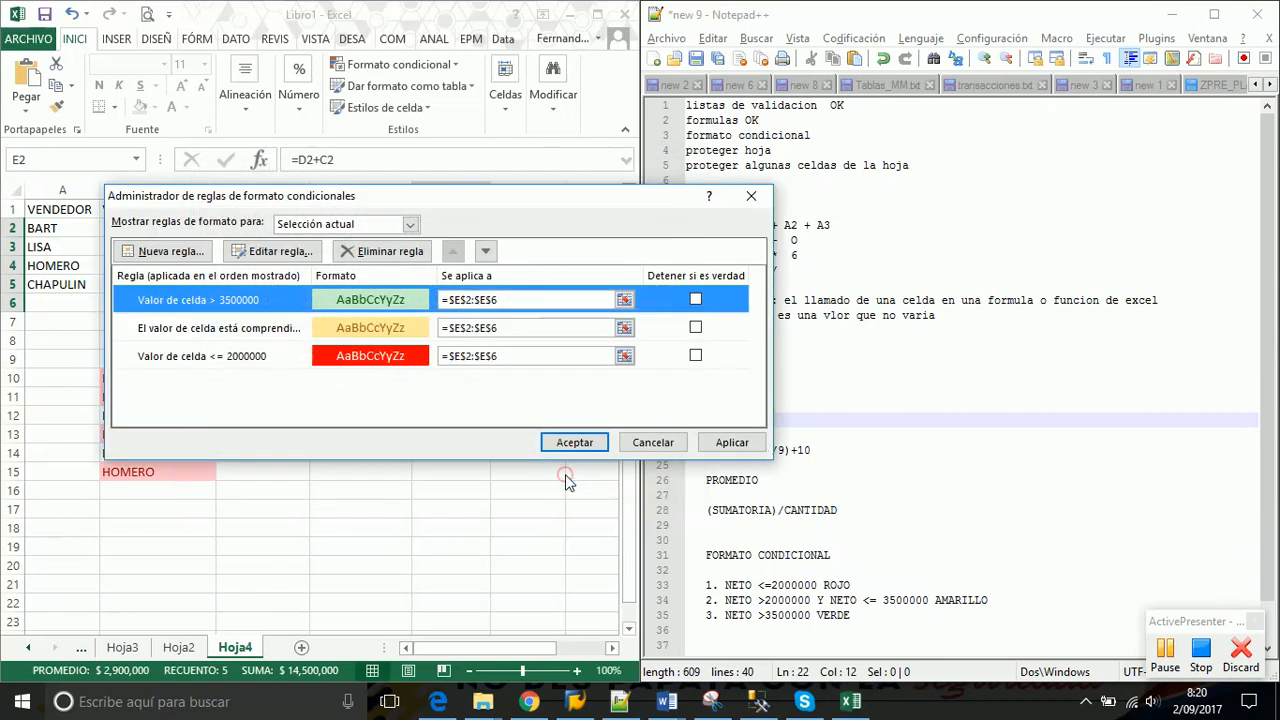
{"action": "left_click", "coordinate": [730, 446]}
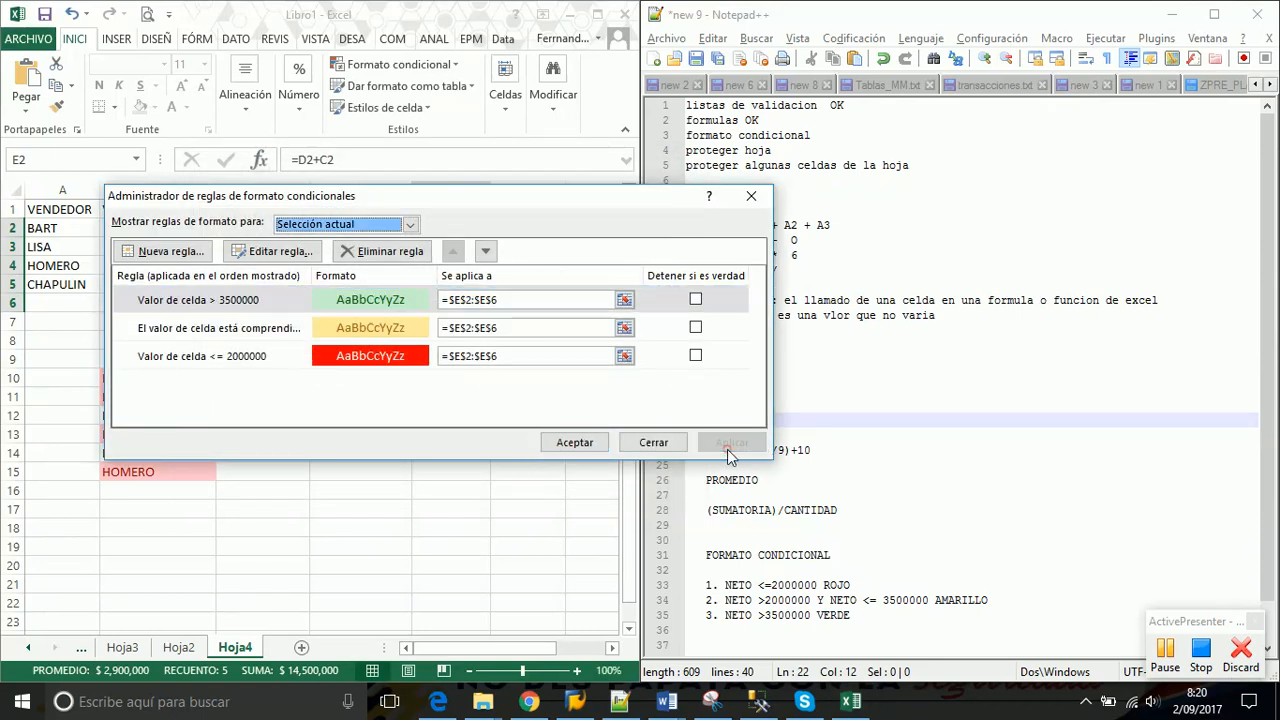
{"action": "left_click", "coordinate": [587, 446]}
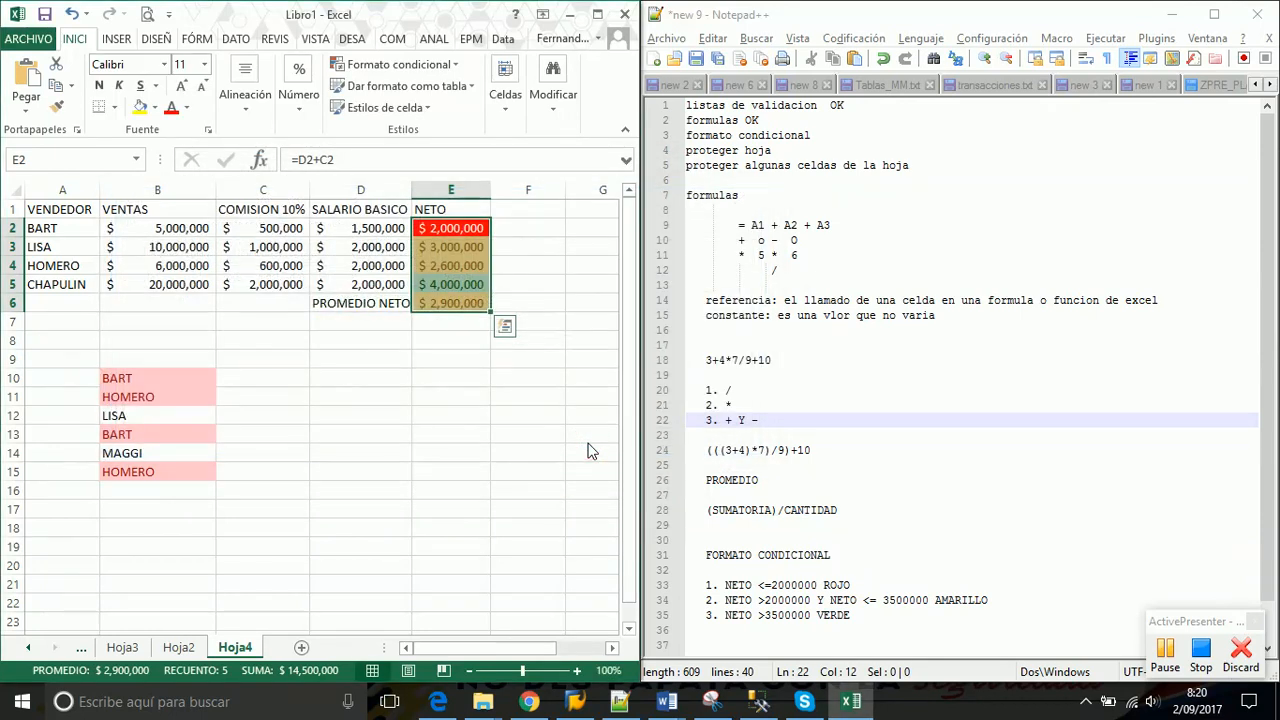
Recheck the three NETO rules with E2:E6 selected for conditional formatting
{"action": "left_click", "coordinate": [455, 64]}
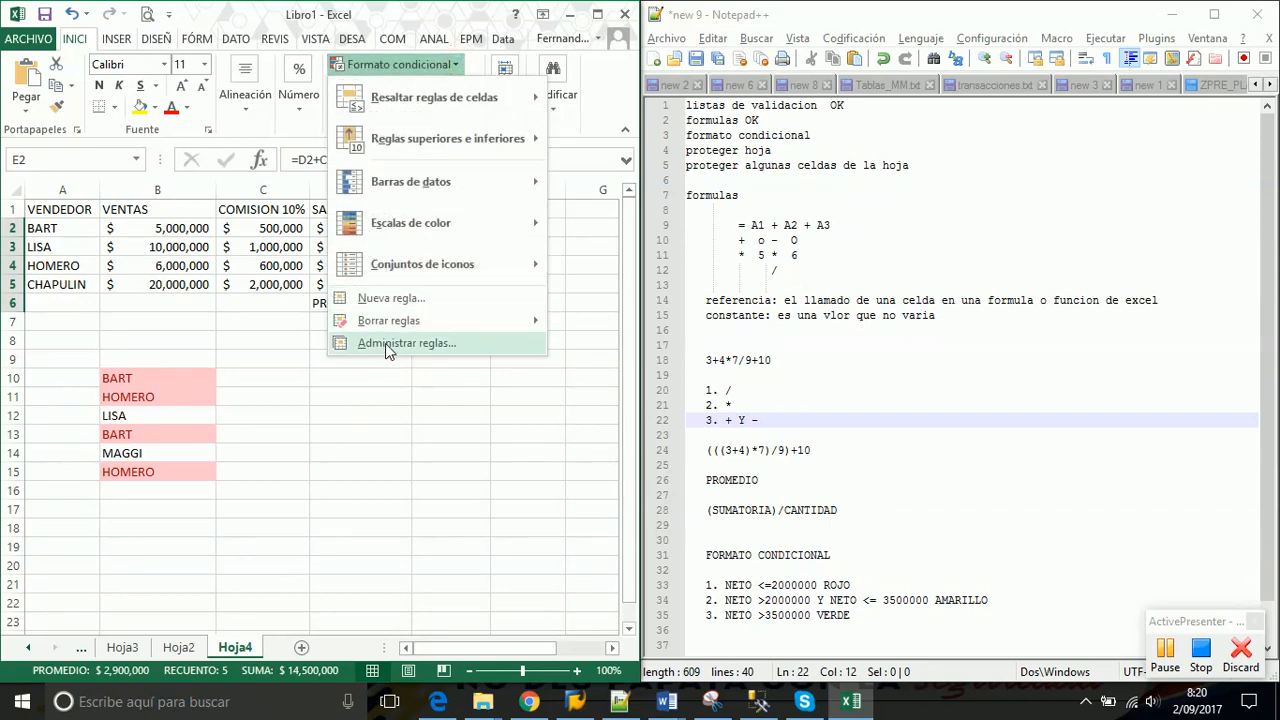
{"action": "left_click", "coordinate": [385, 343]}
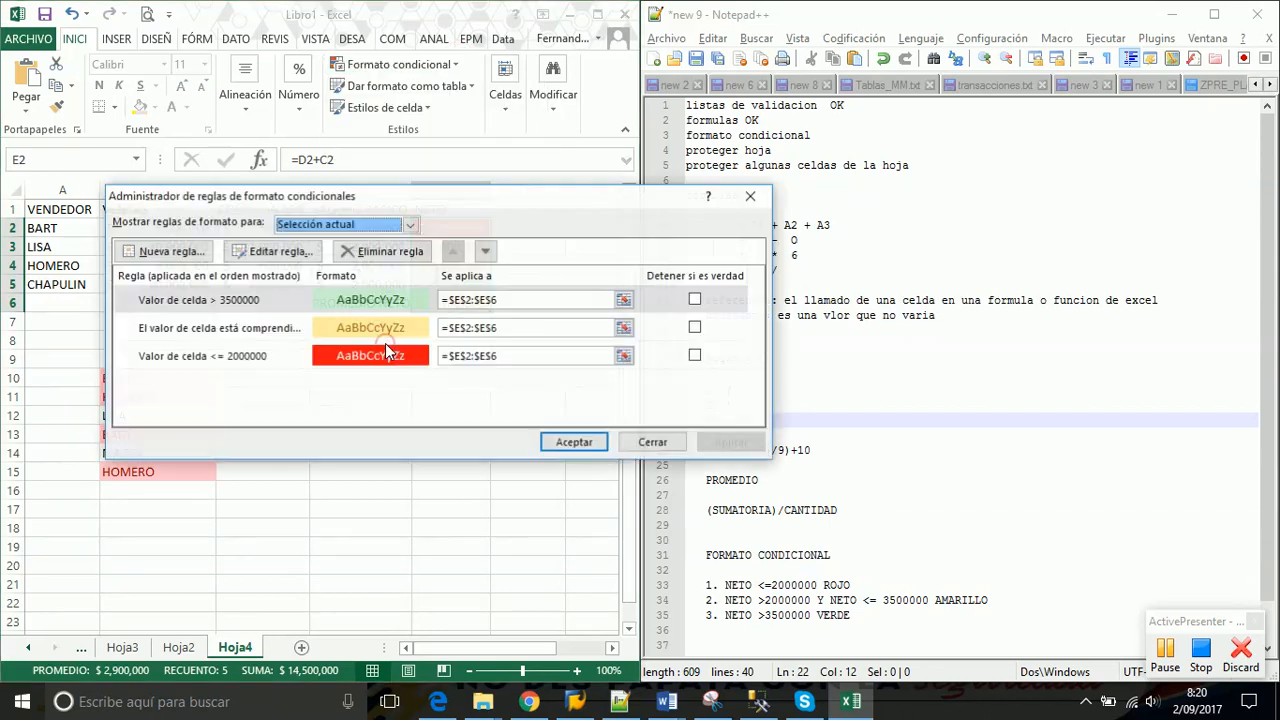
{"action": "left_click", "coordinate": [751, 197]}
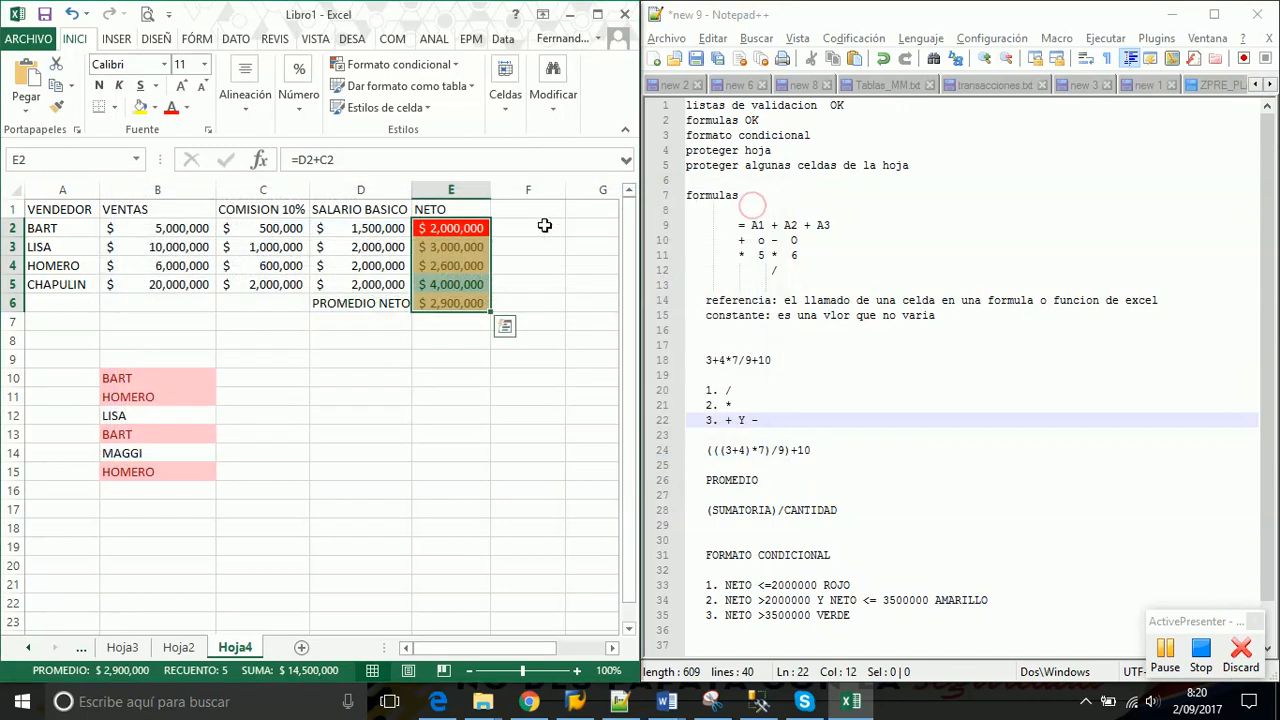
{"action": "left_click", "coordinate": [515, 262]}
{"action": "left_click_drag", "start_coordinate": [473, 229], "coordinate": [452, 302]}
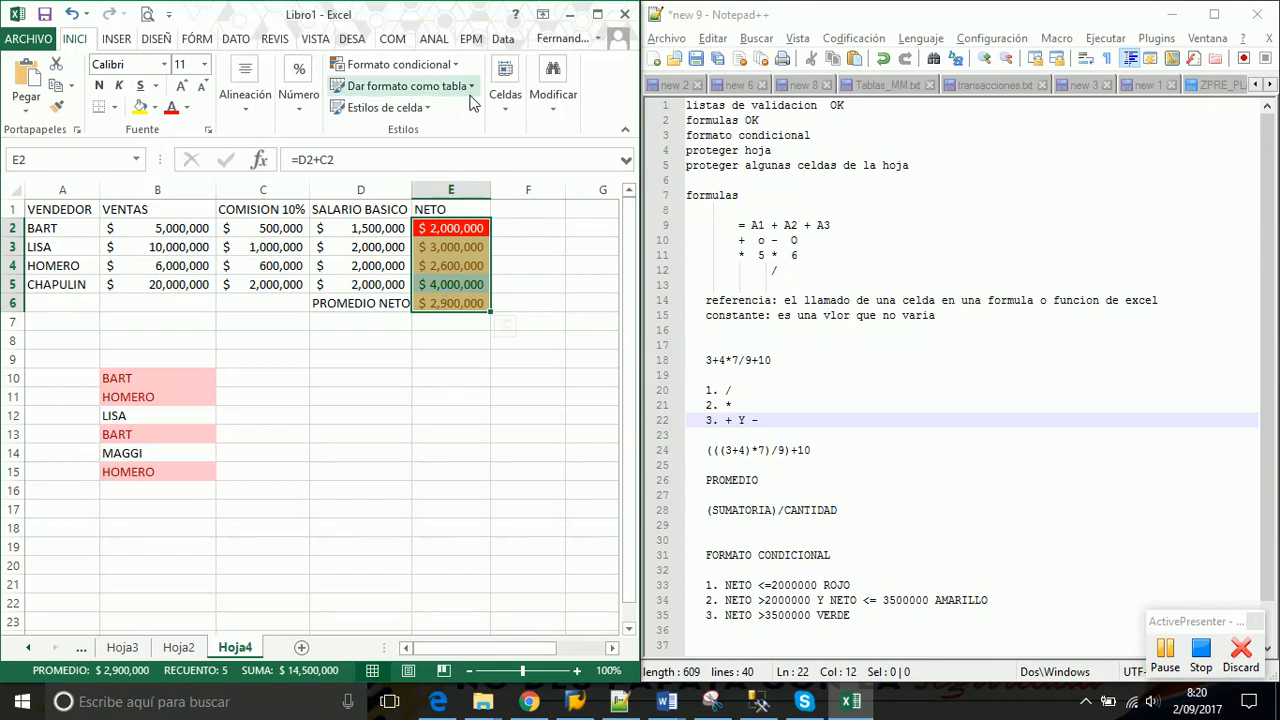
{"action": "left_click", "coordinate": [440, 64]}
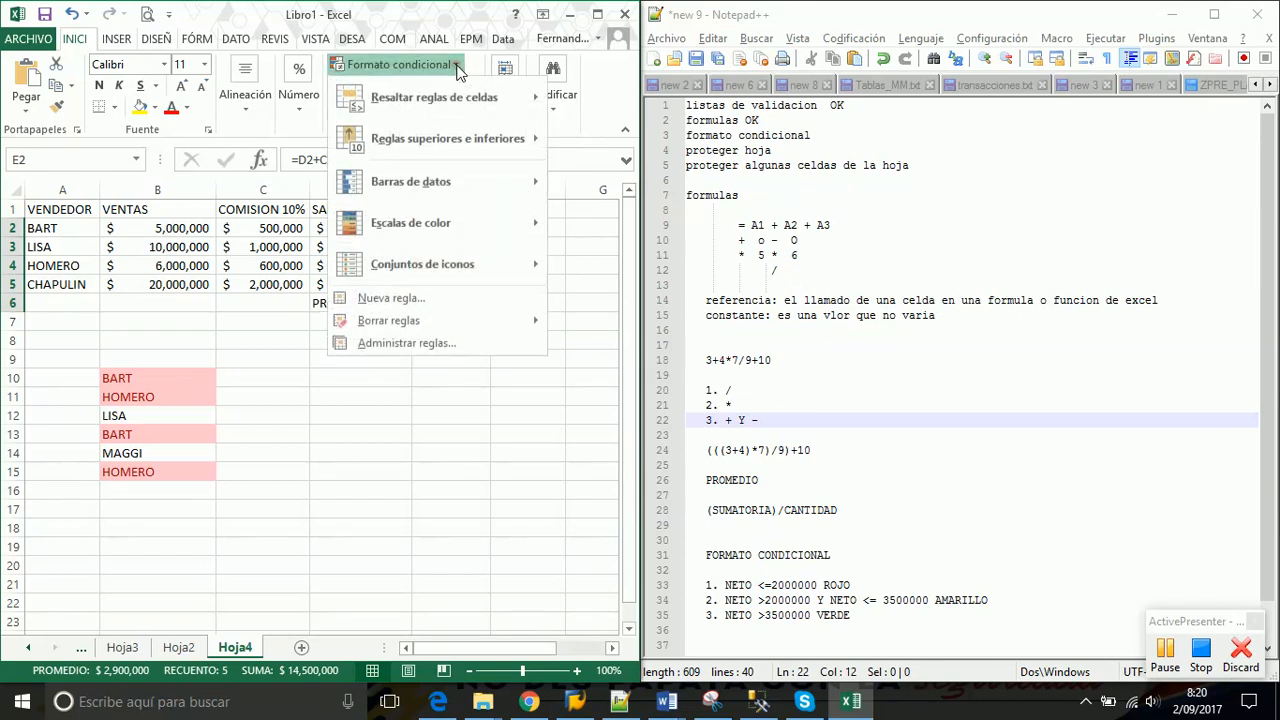
{"action": "left_click", "coordinate": [378, 344]}
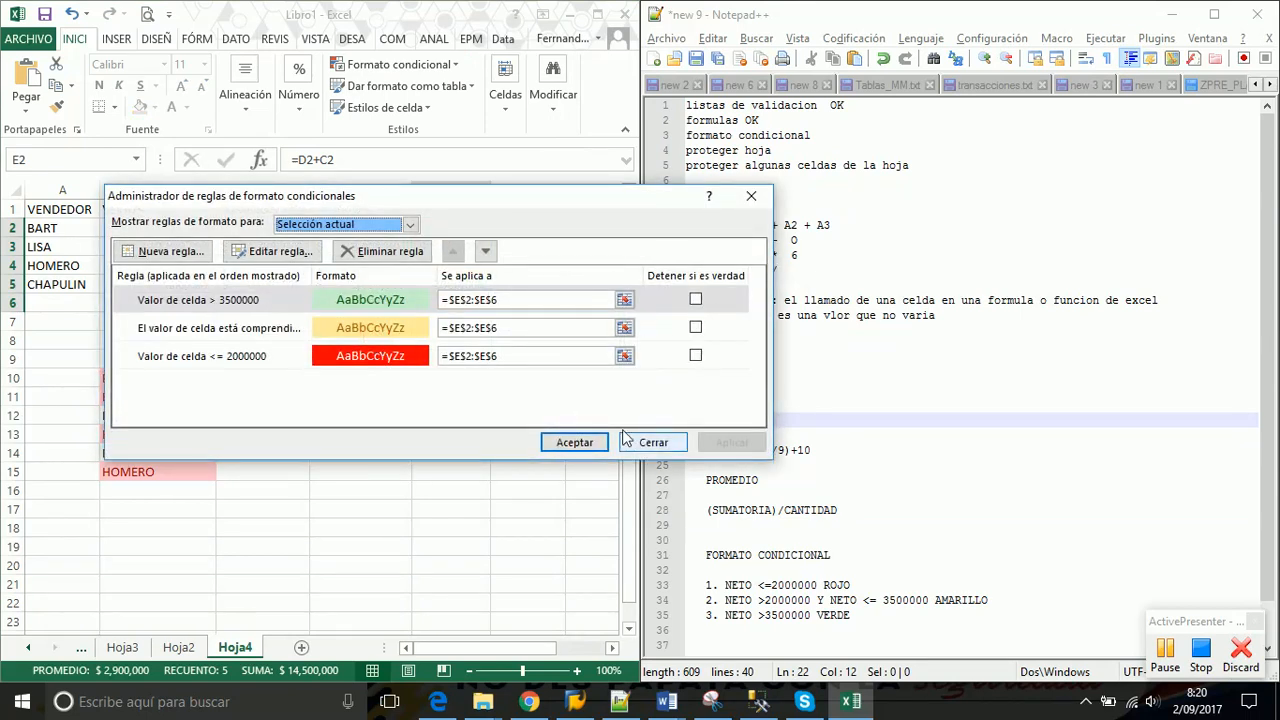
{"action": "left_click", "coordinate": [655, 443]}
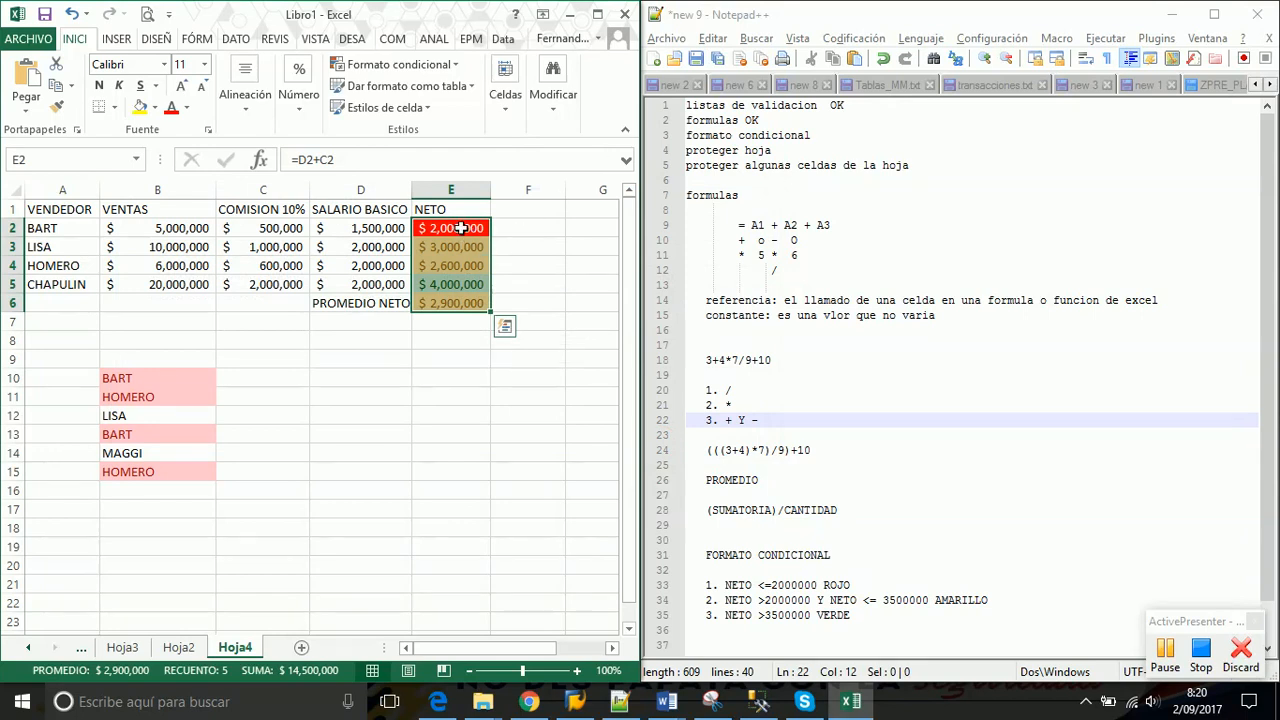
{"action": "left_click_drag", "start_coordinate": [457, 231], "coordinate": [459, 311]}
{"action": "left_click", "coordinate": [452, 67]}
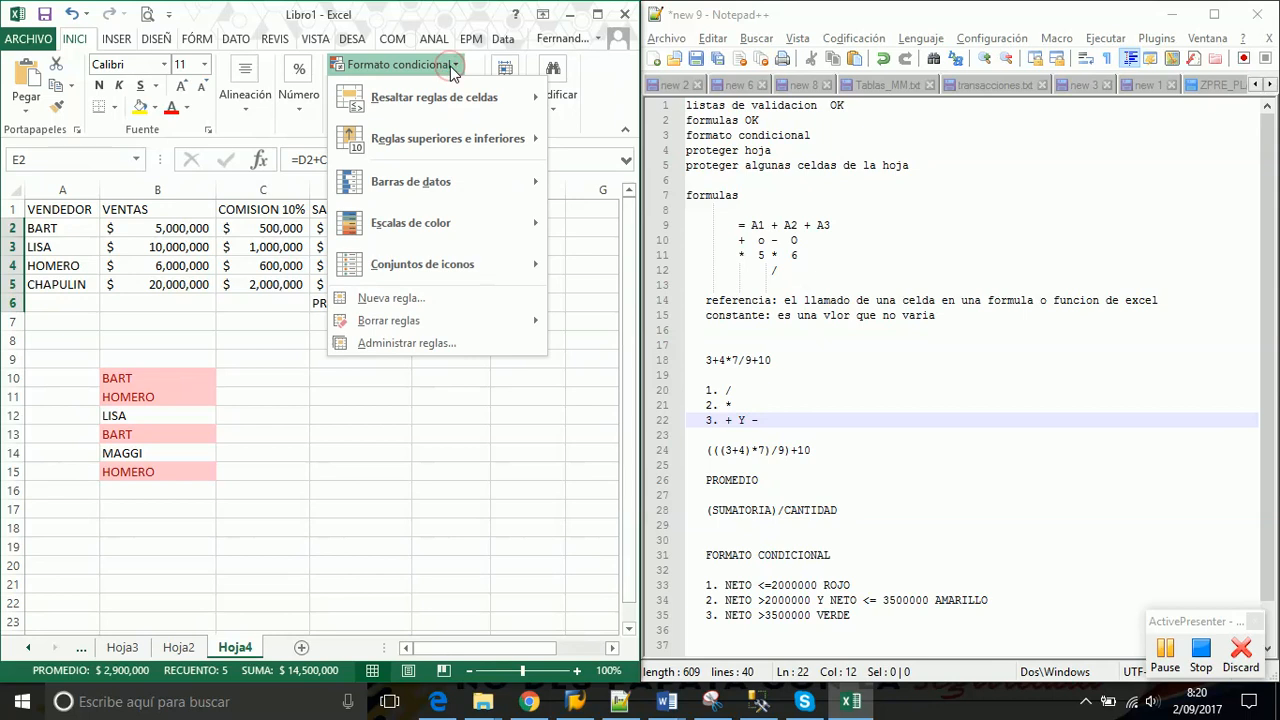
Highlight the three NETO criteria lines 33–35 in Notepad++, then select E2:E6 in Excel
{"action": "mouse_move", "coordinate": [450, 265]}
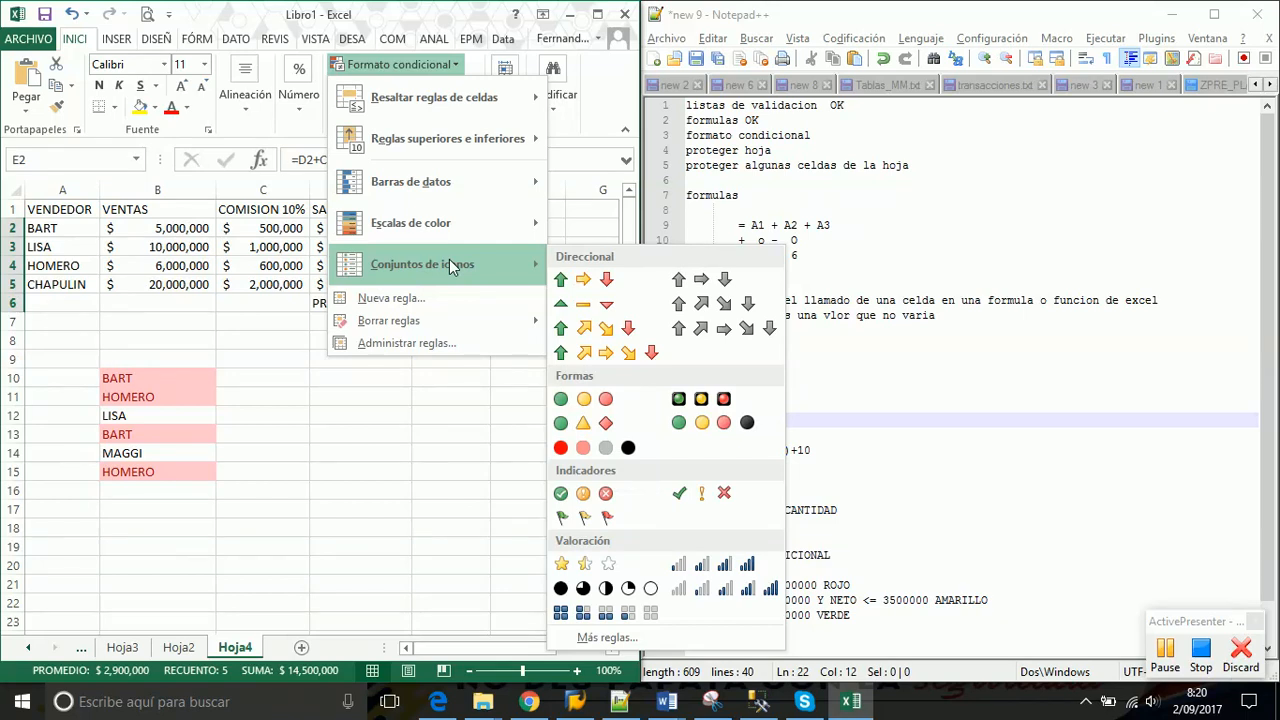
{"action": "left_click", "coordinate": [972, 567]}
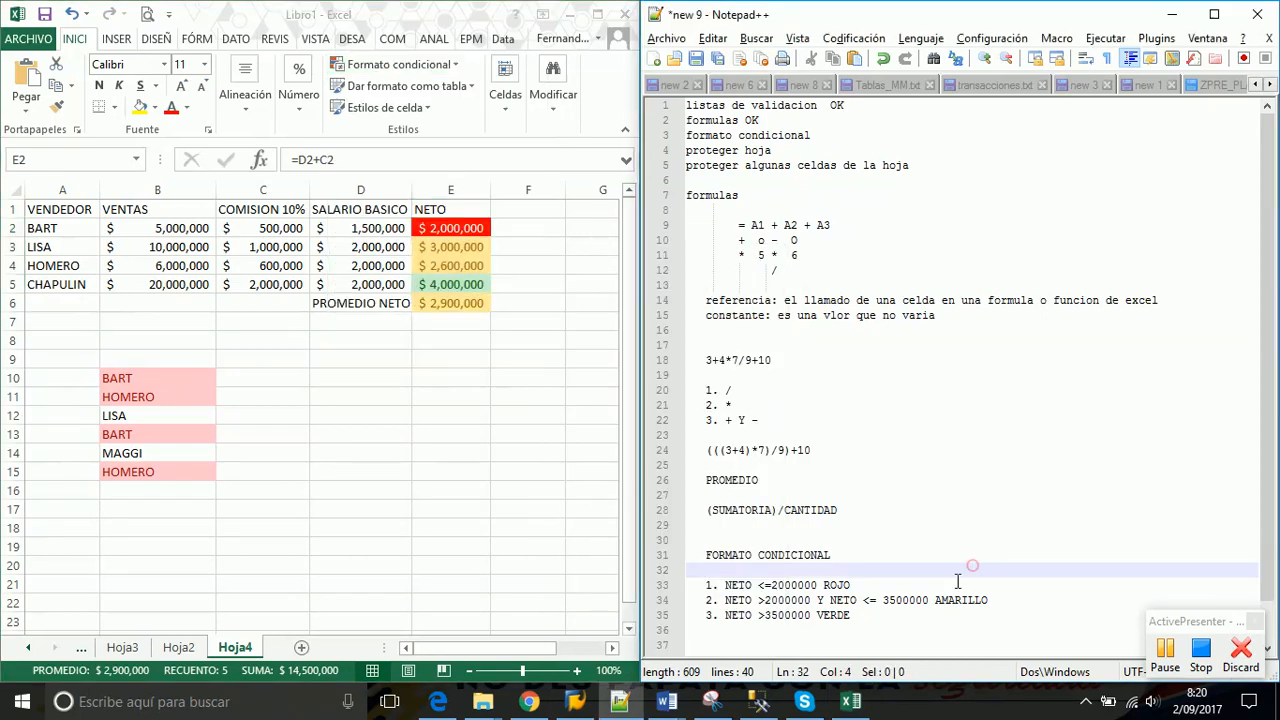
{"action": "left_click_drag", "start_coordinate": [872, 627], "coordinate": [690, 588]}
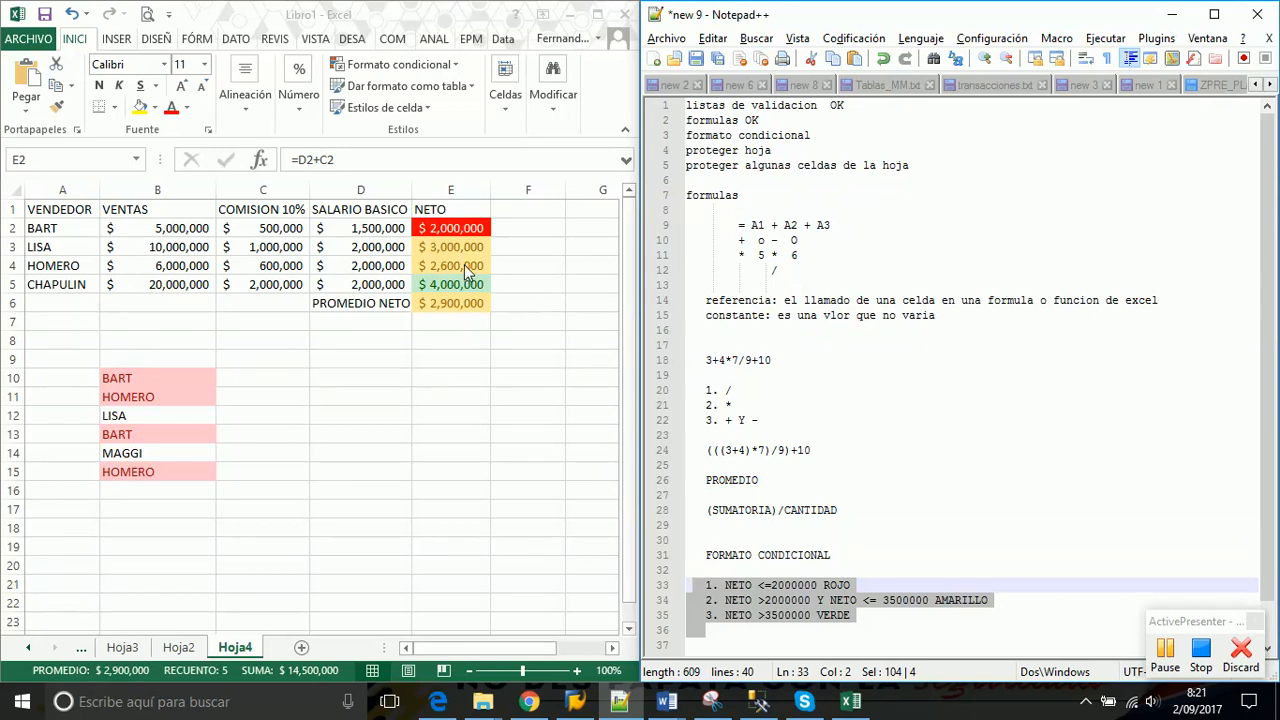
{"action": "left_click_drag", "start_coordinate": [470, 242], "coordinate": [460, 303]}
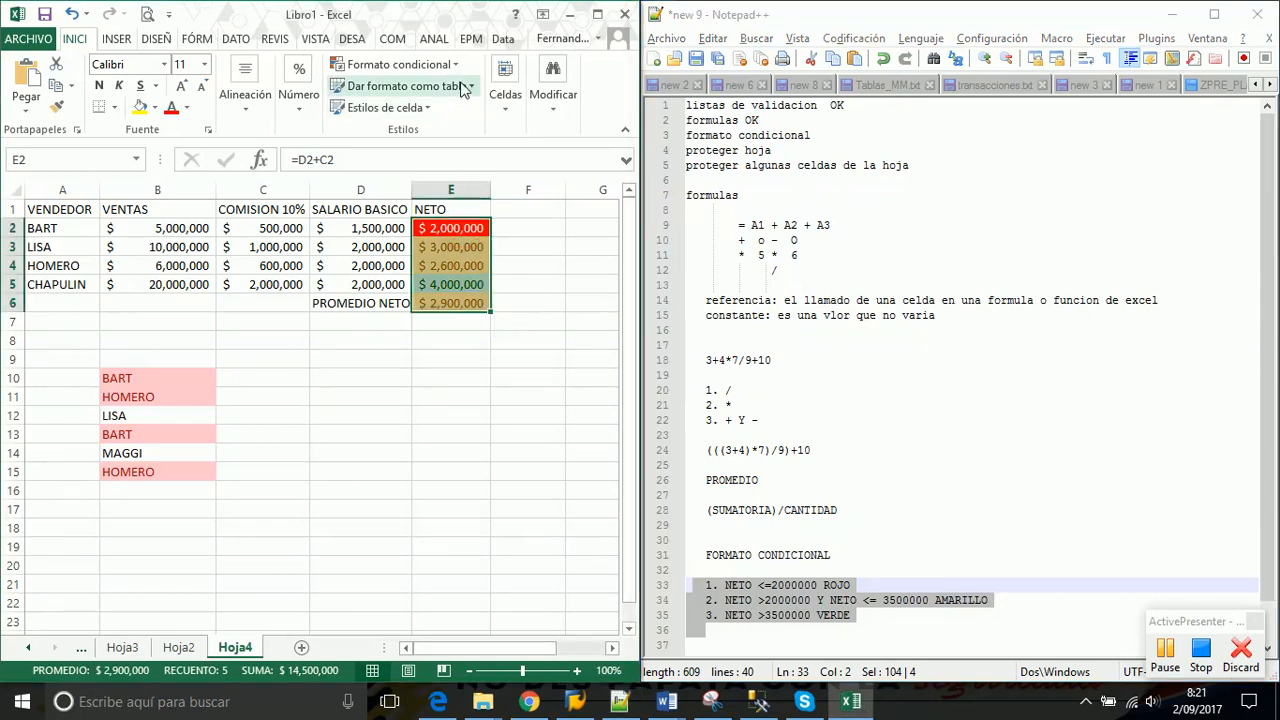
{"action": "left_click", "coordinate": [451, 64]}
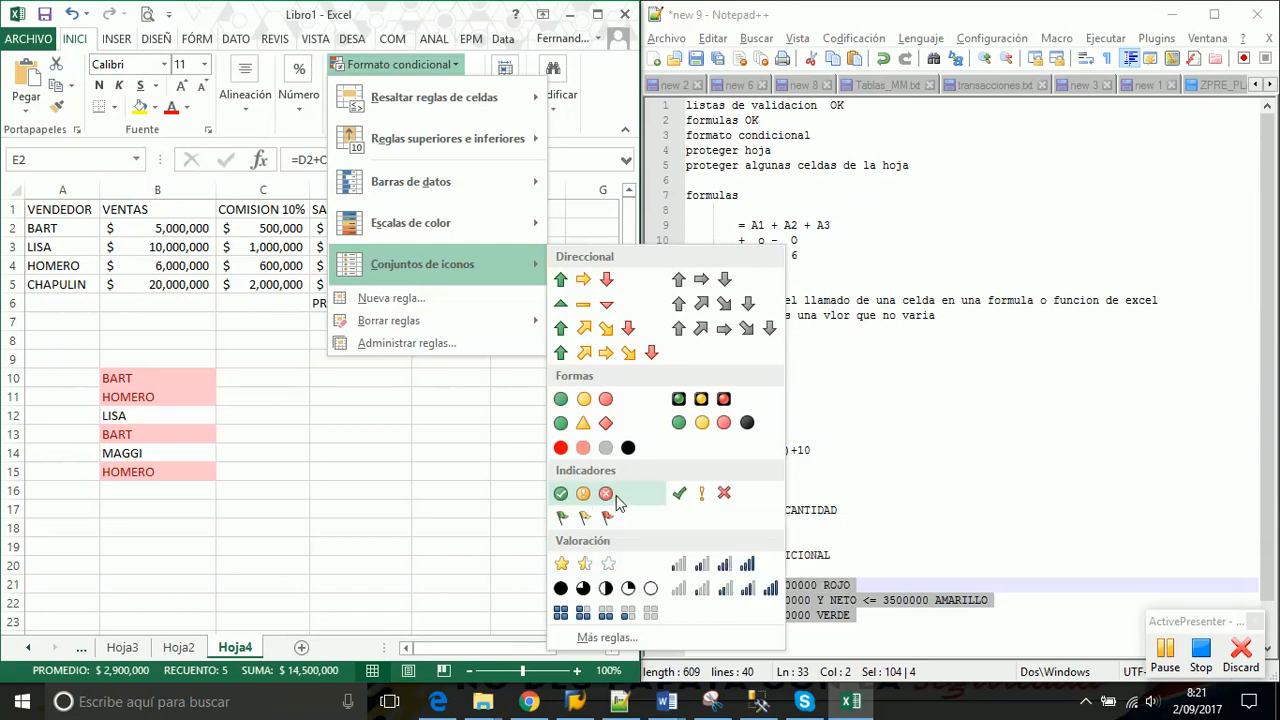
Apply the 3 símbolos (sin círculo) icon set to E2:E6 and autofit column E
{"action": "left_click", "coordinate": [695, 497]}
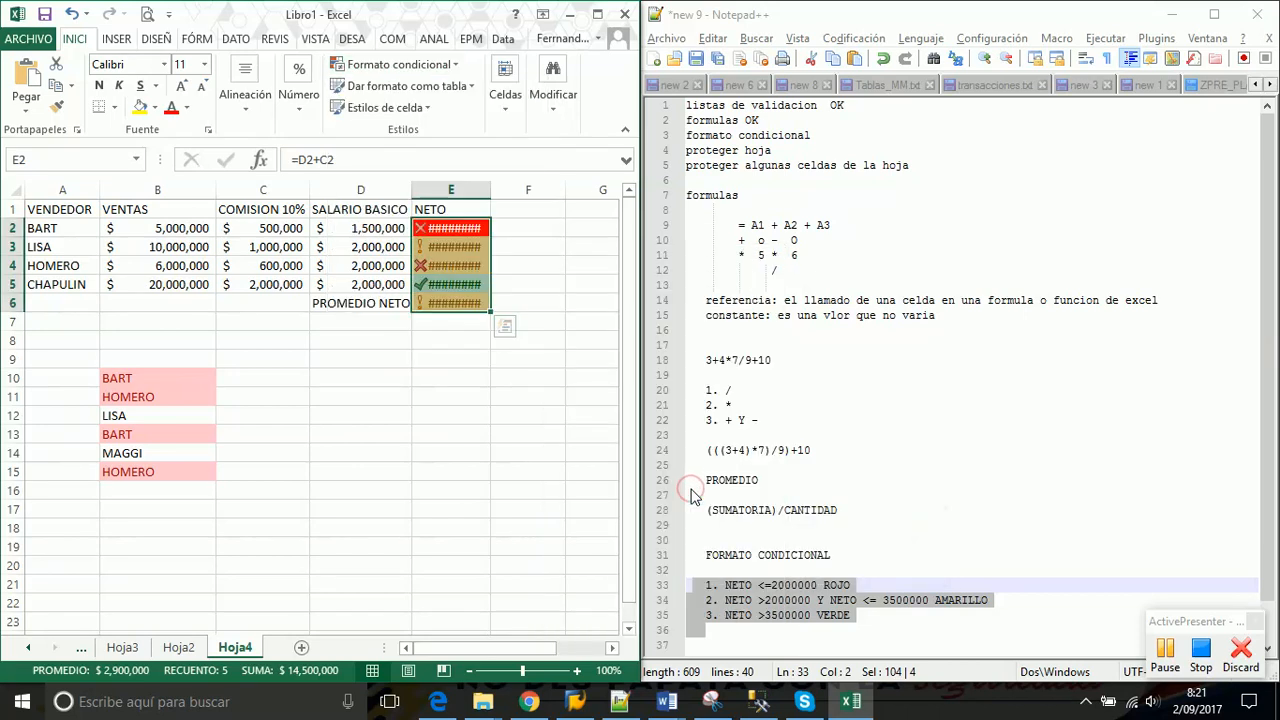
{"action": "double_click", "coordinate": [490, 189]}
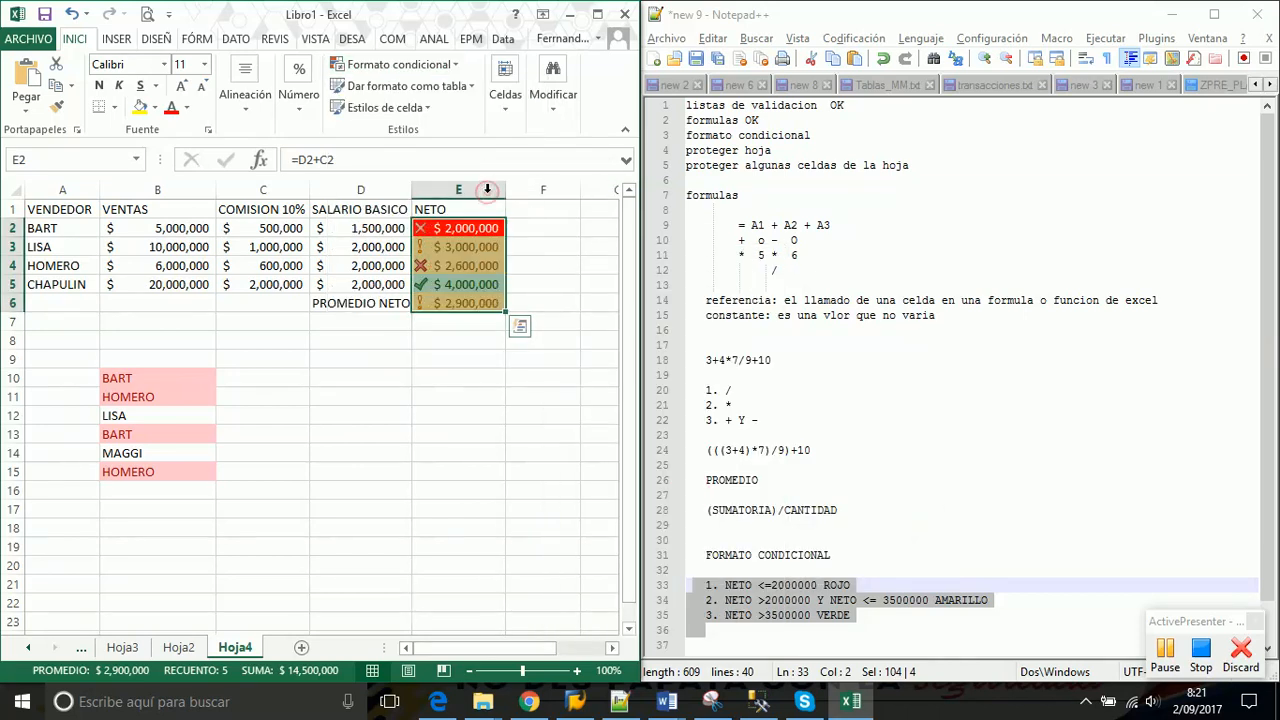
{"action": "left_click", "coordinate": [474, 284]}
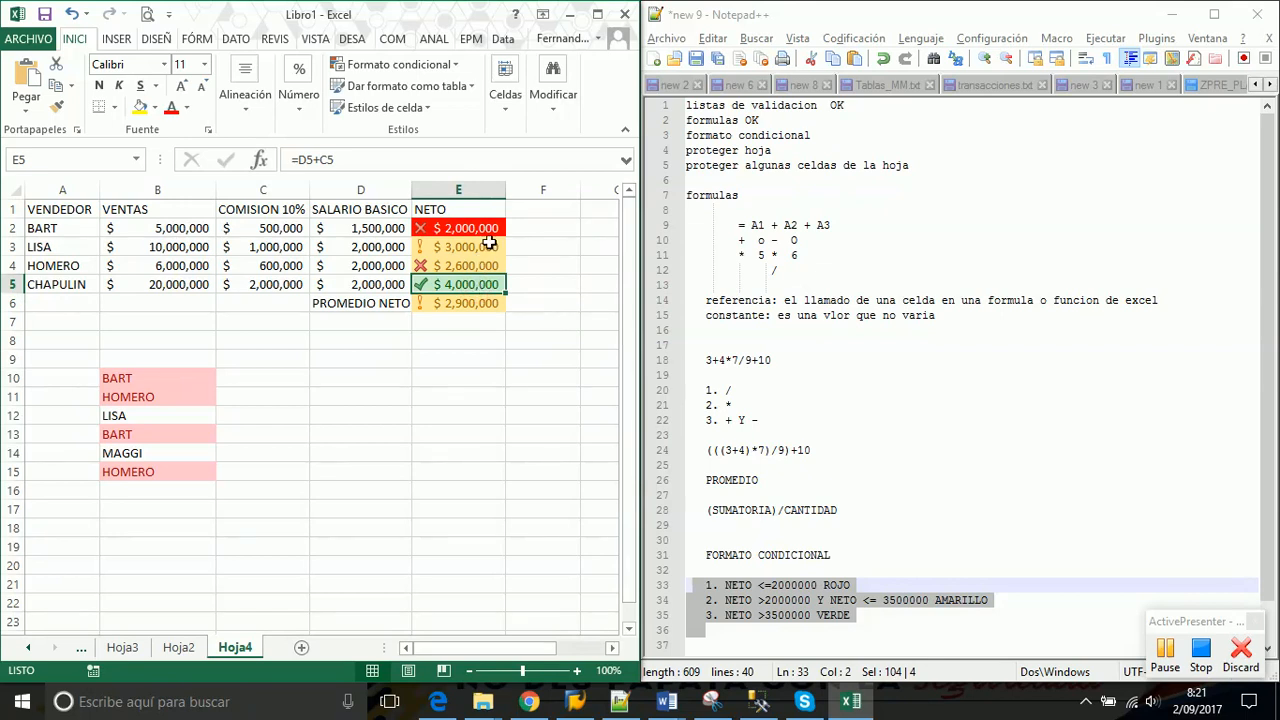
{"action": "left_click_drag", "start_coordinate": [494, 228], "coordinate": [486, 303]}
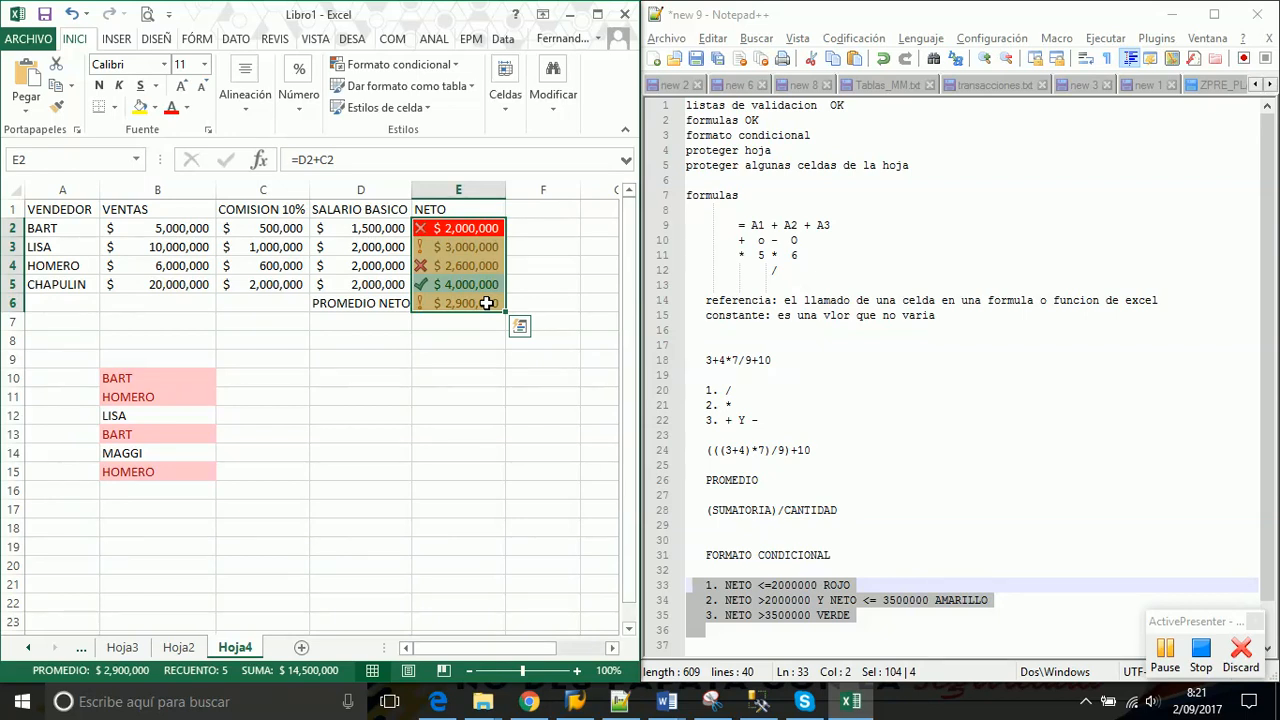
{"action": "left_click", "coordinate": [453, 266]}
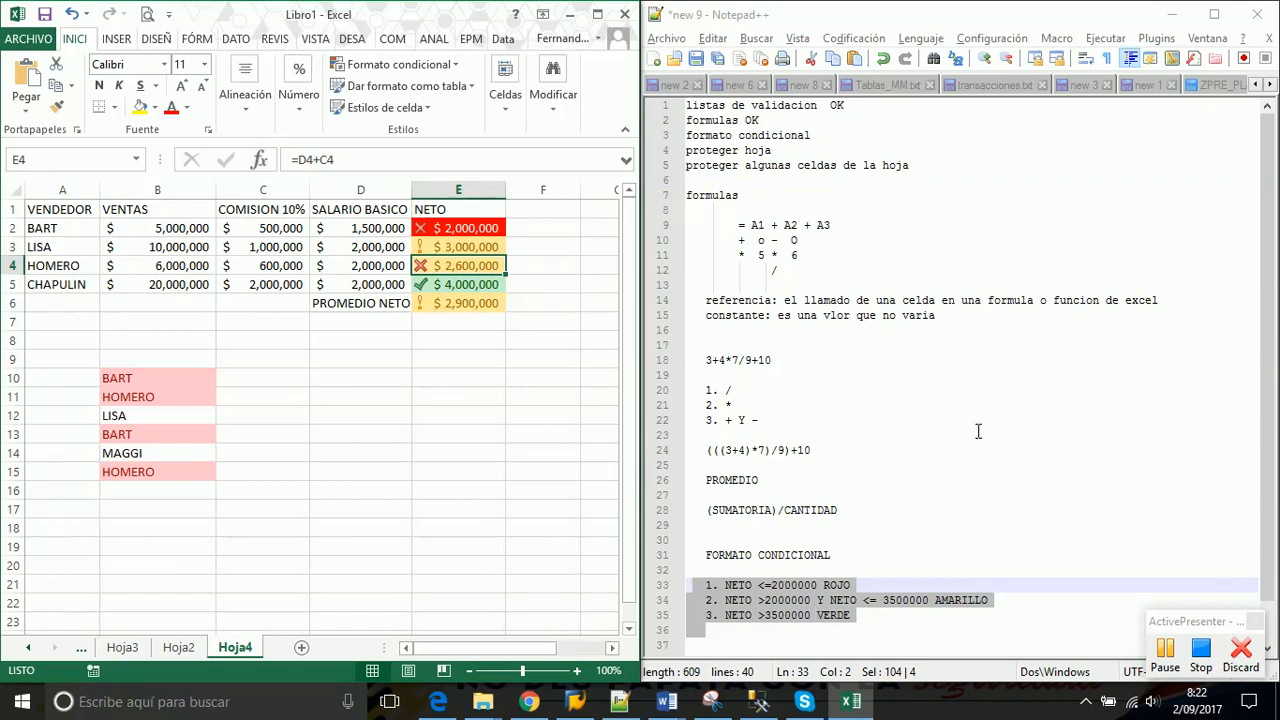
{"action": "left_click", "coordinate": [459, 228]}
{"action": "left_click_drag", "start_coordinate": [459, 228], "coordinate": [459, 303]}
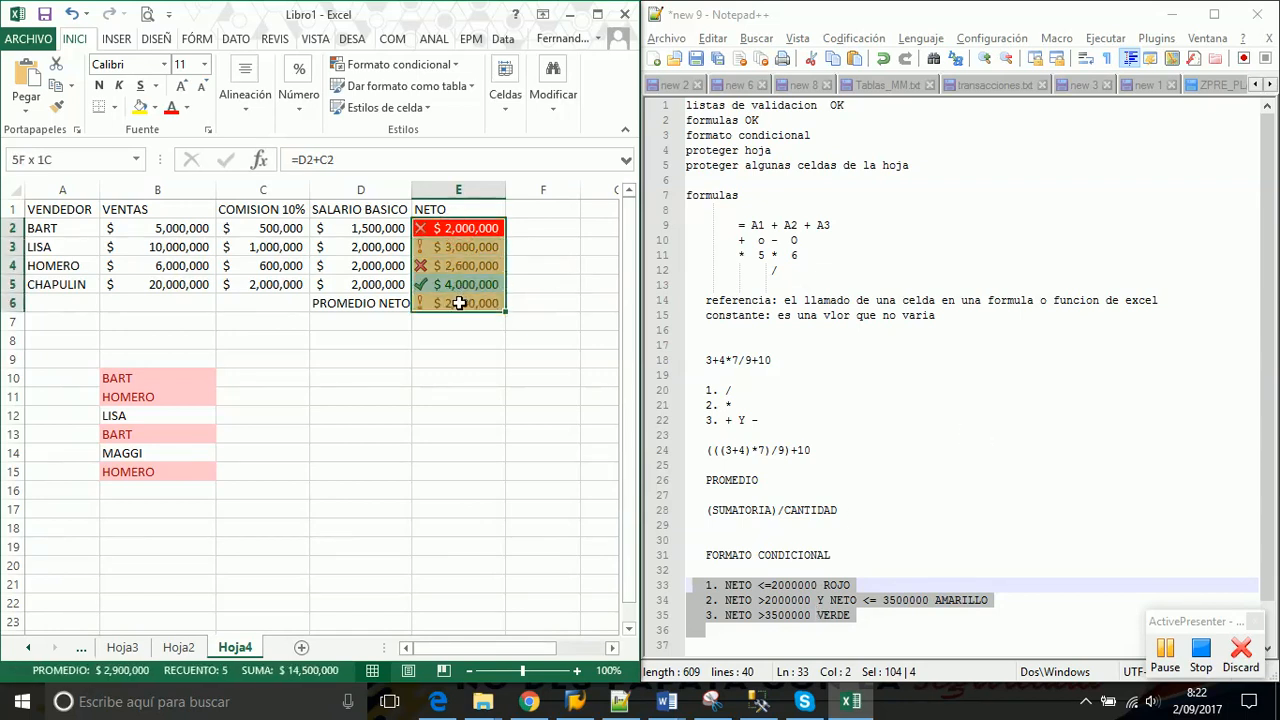
Open the E2:E6 Conjunto de iconos rule from Administrar reglas for editing
{"action": "left_click", "coordinate": [455, 65]}
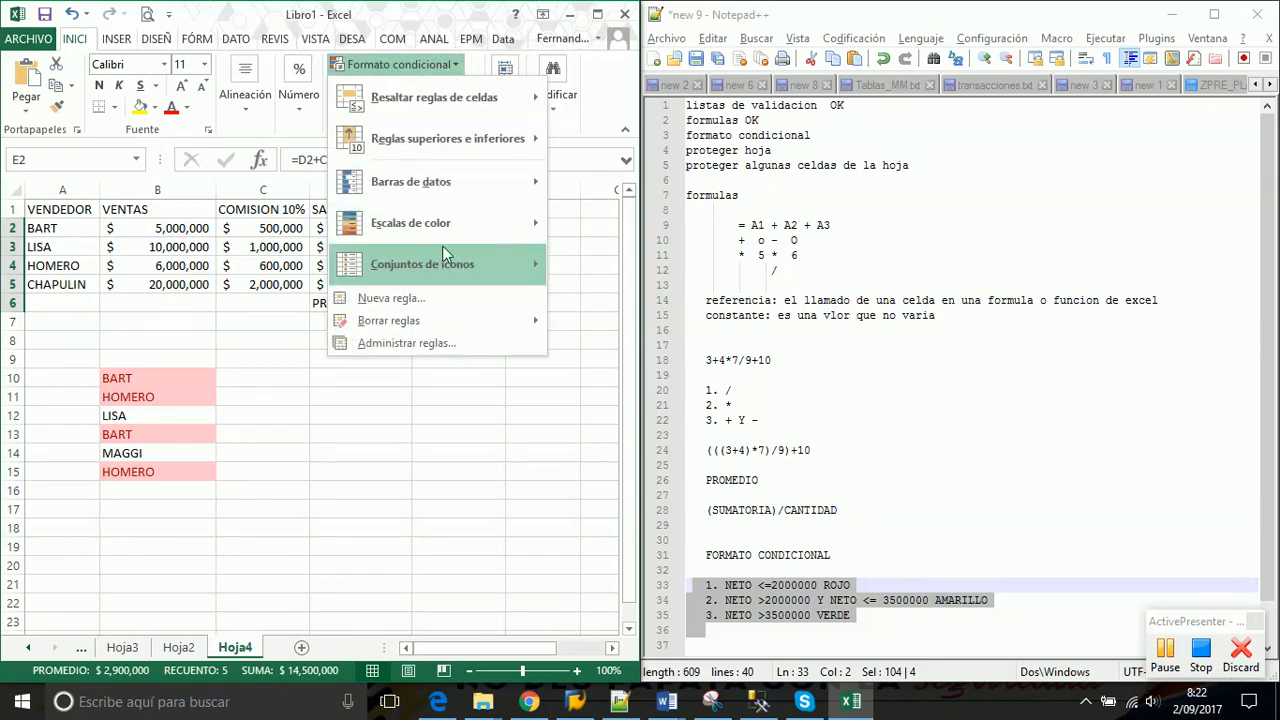
{"action": "left_click", "coordinate": [418, 344]}
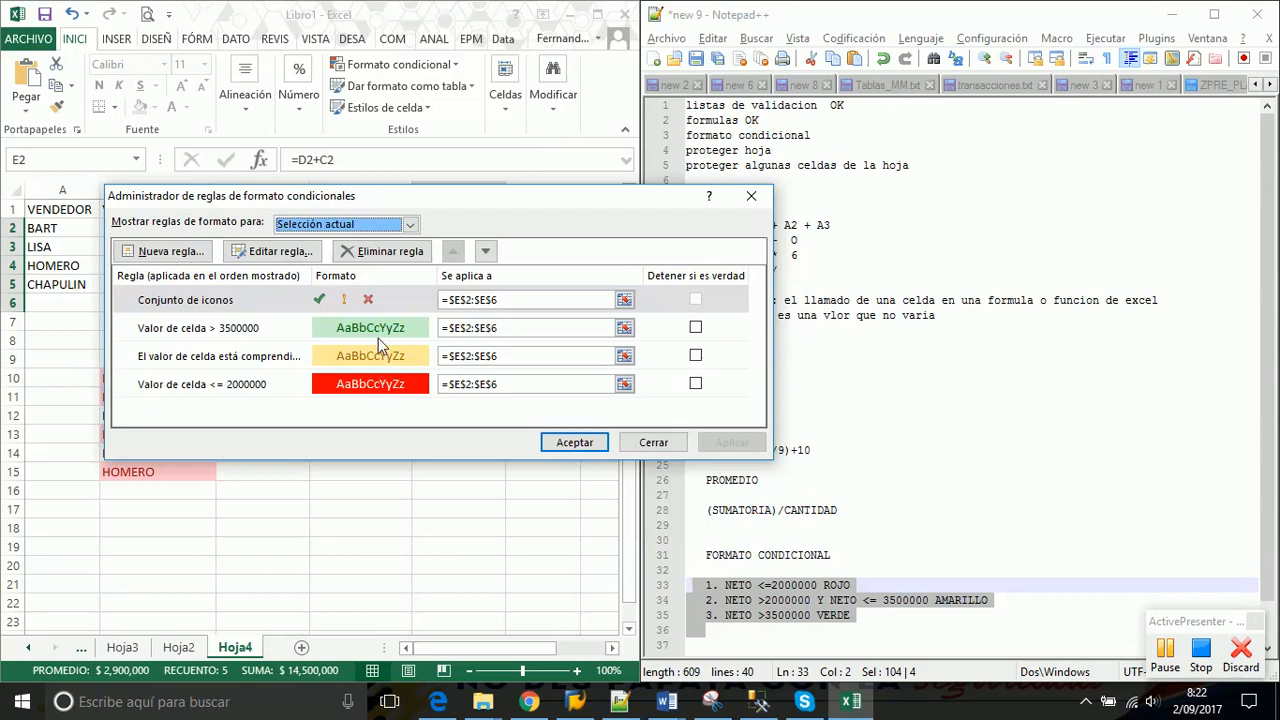
{"action": "left_click", "coordinate": [267, 298]}
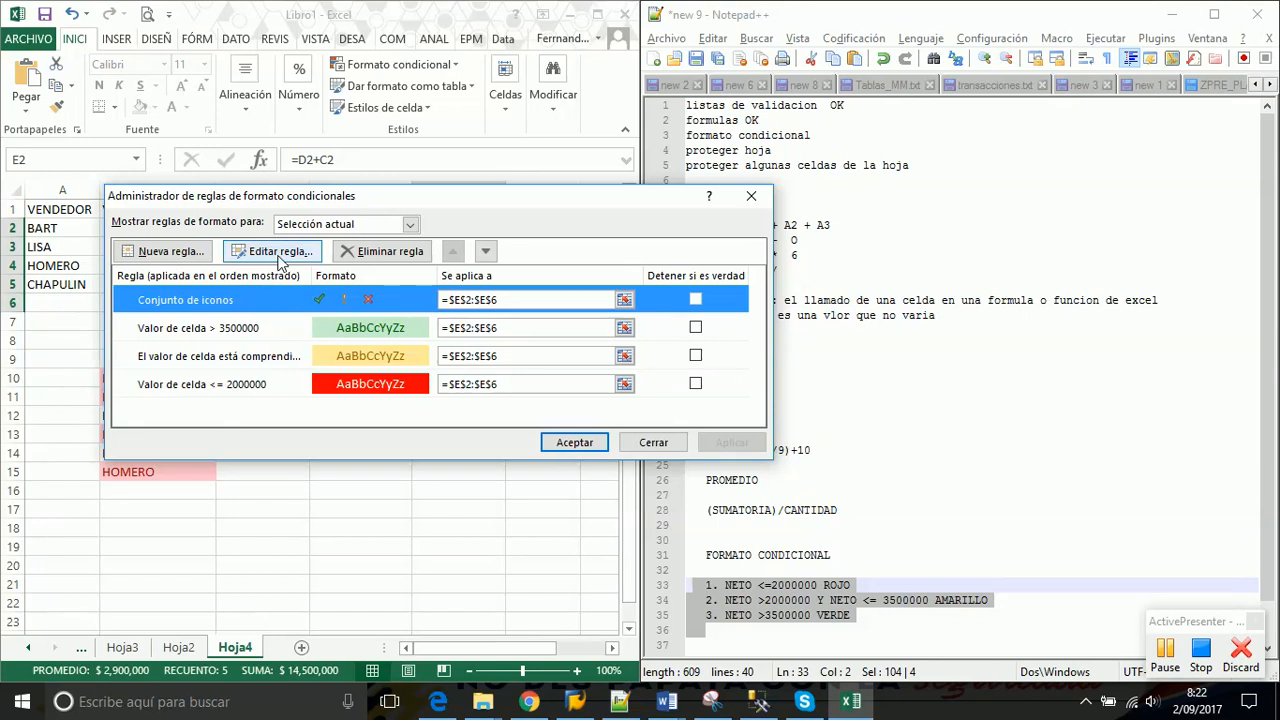
{"action": "left_click", "coordinate": [280, 254]}
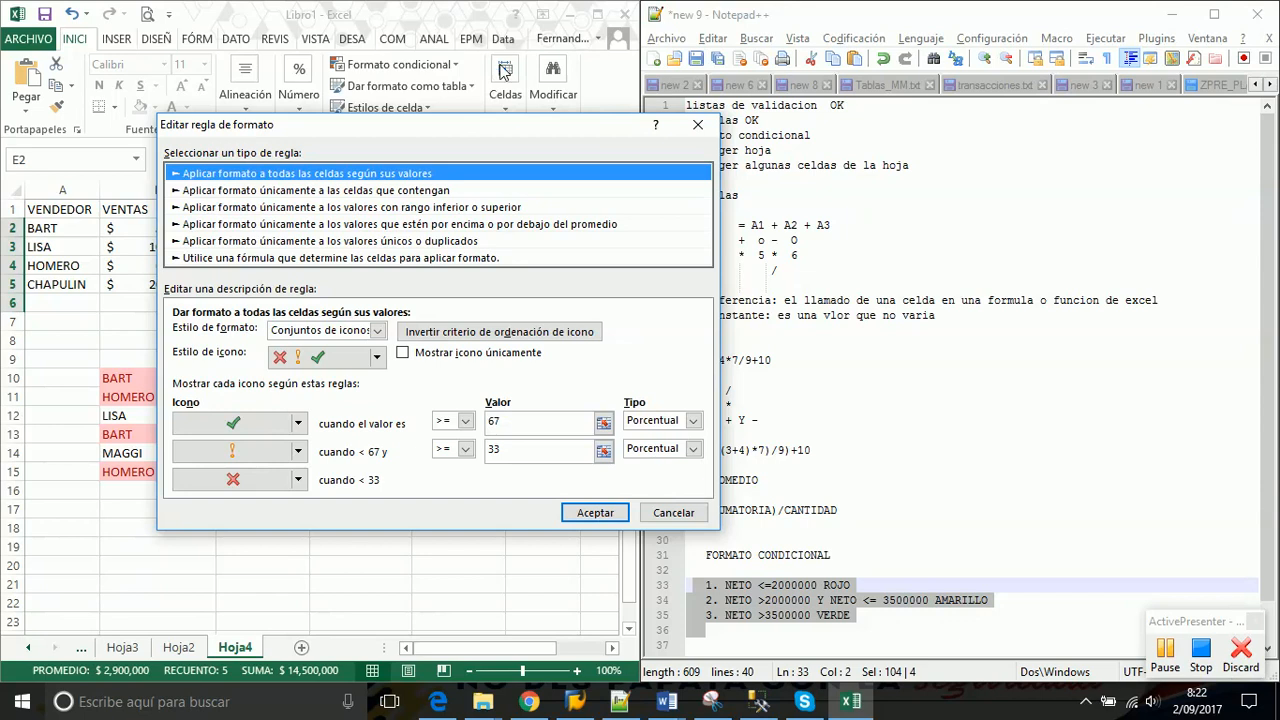
Switch both icon-set threshold types from Porcentual to Número
{"action": "left_click_drag", "start_coordinate": [460, 125], "coordinate": [834, 145]}
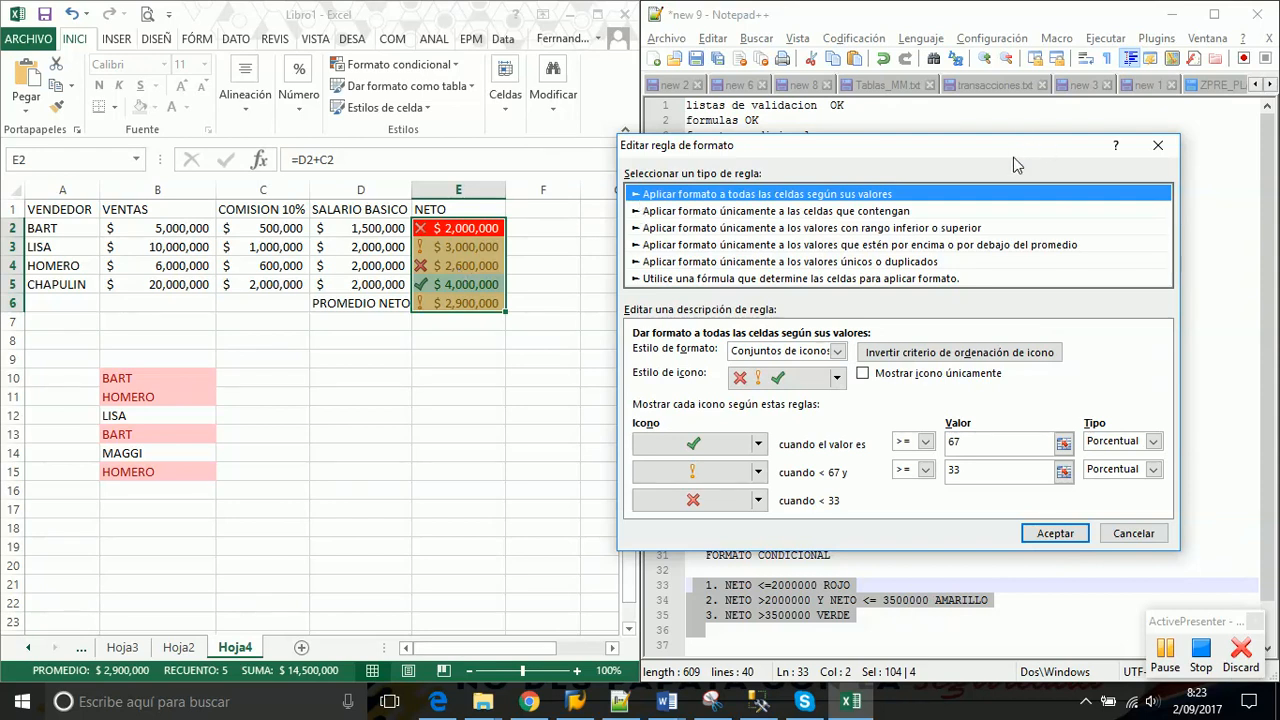
{"action": "left_click_drag", "start_coordinate": [999, 145], "coordinate": [906, 107]}
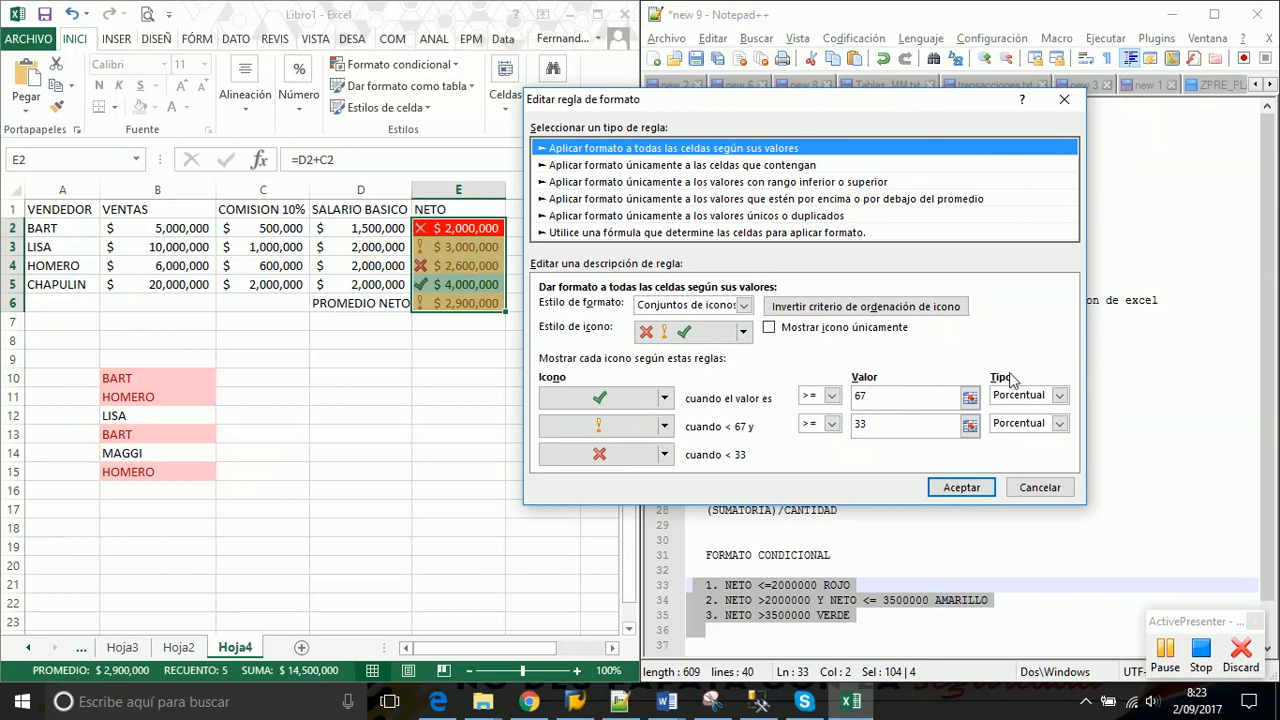
{"action": "left_click", "coordinate": [1059, 396]}
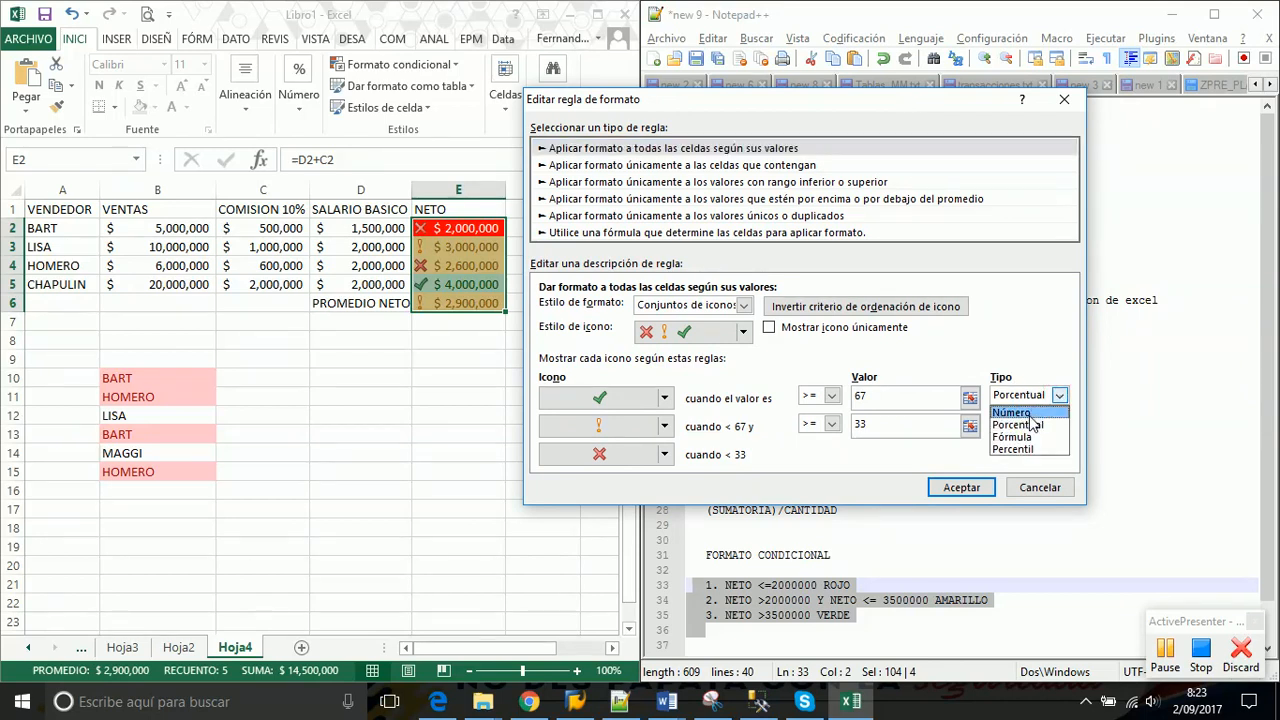
{"action": "left_click", "coordinate": [1013, 412]}
{"action": "left_click", "coordinate": [1059, 426]}
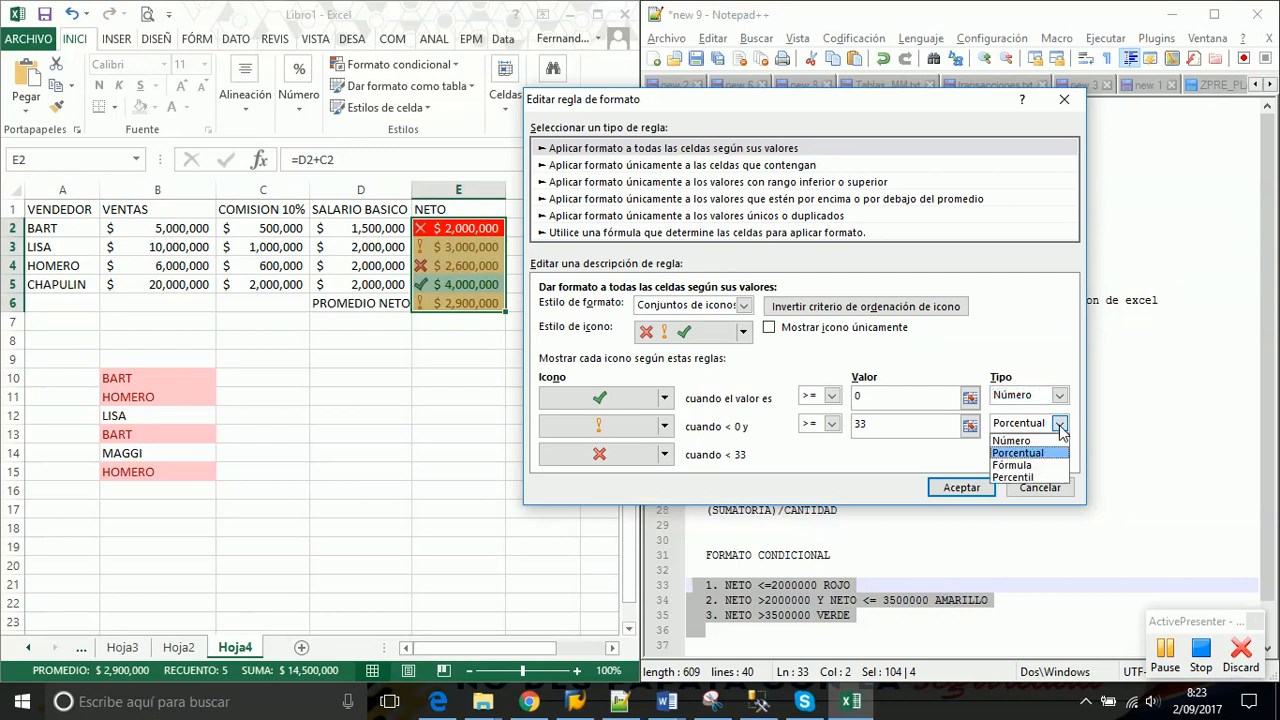
{"action": "left_click", "coordinate": [1030, 443]}
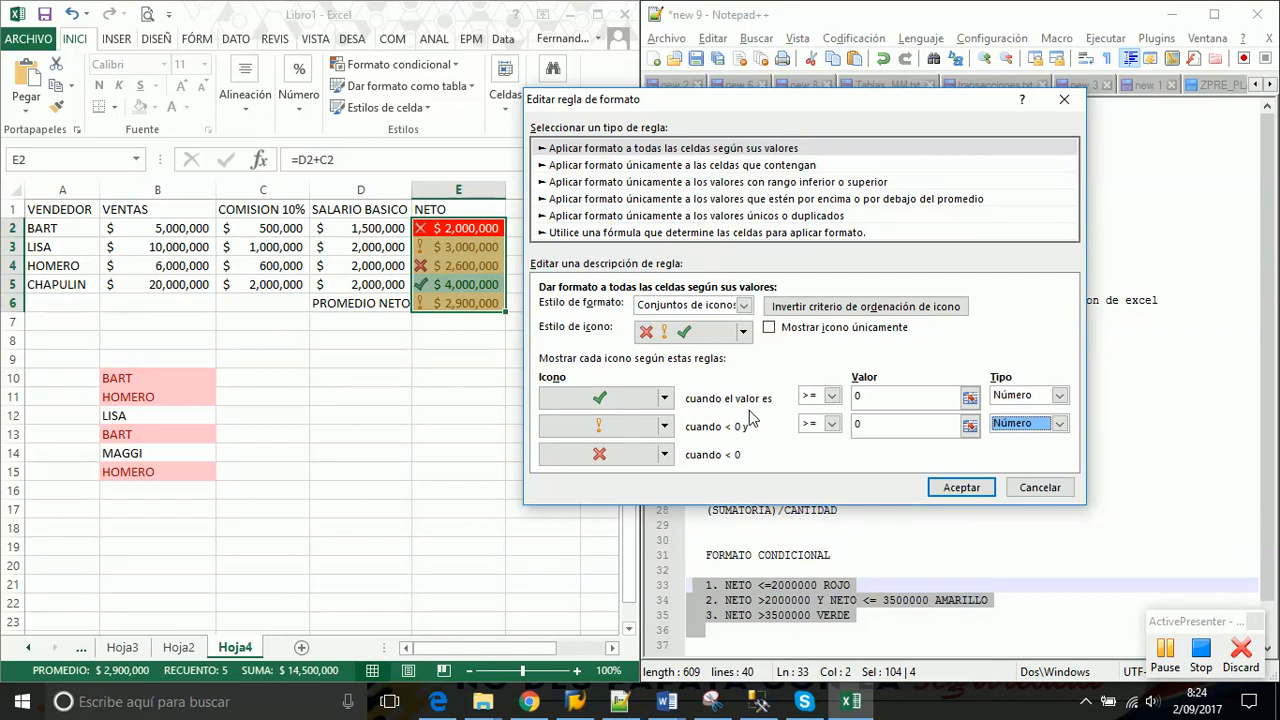
Set the check icon to > 3500000 and the exclamation icon to > 2000000
{"action": "left_click", "coordinate": [834, 398]}
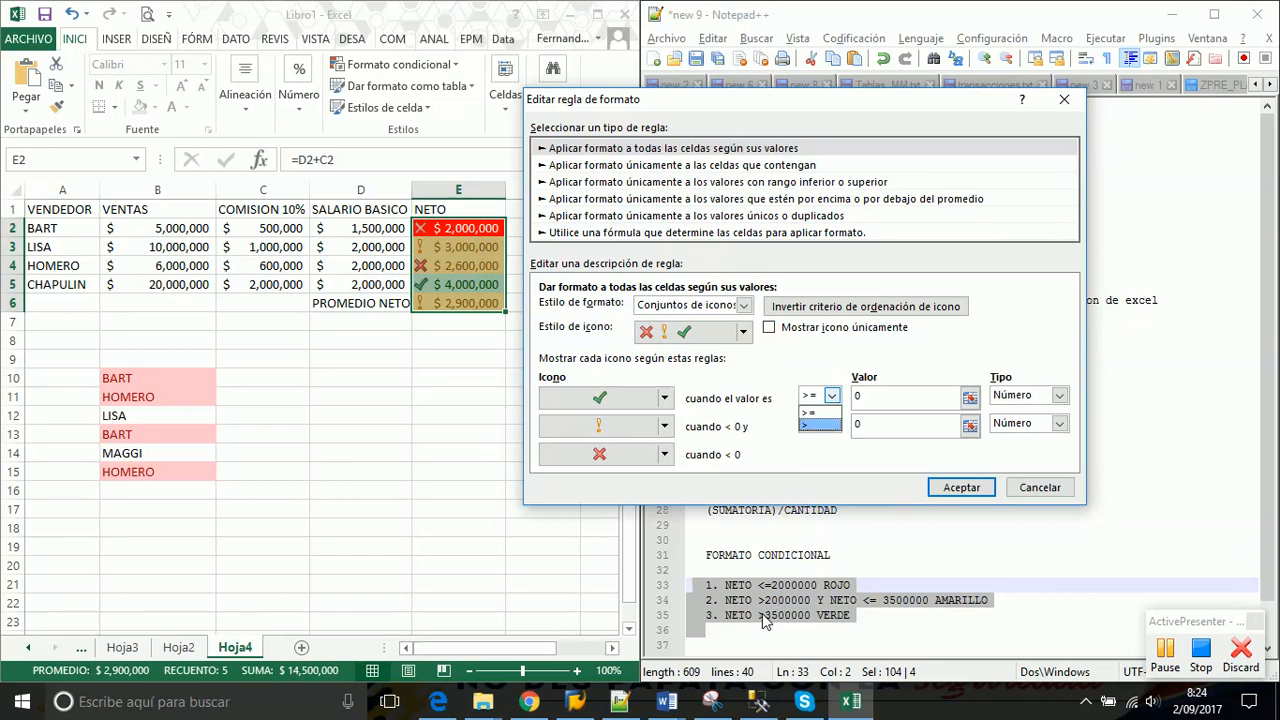
{"action": "left_click", "coordinate": [813, 426]}
{"action": "key", "text": "Tab"}
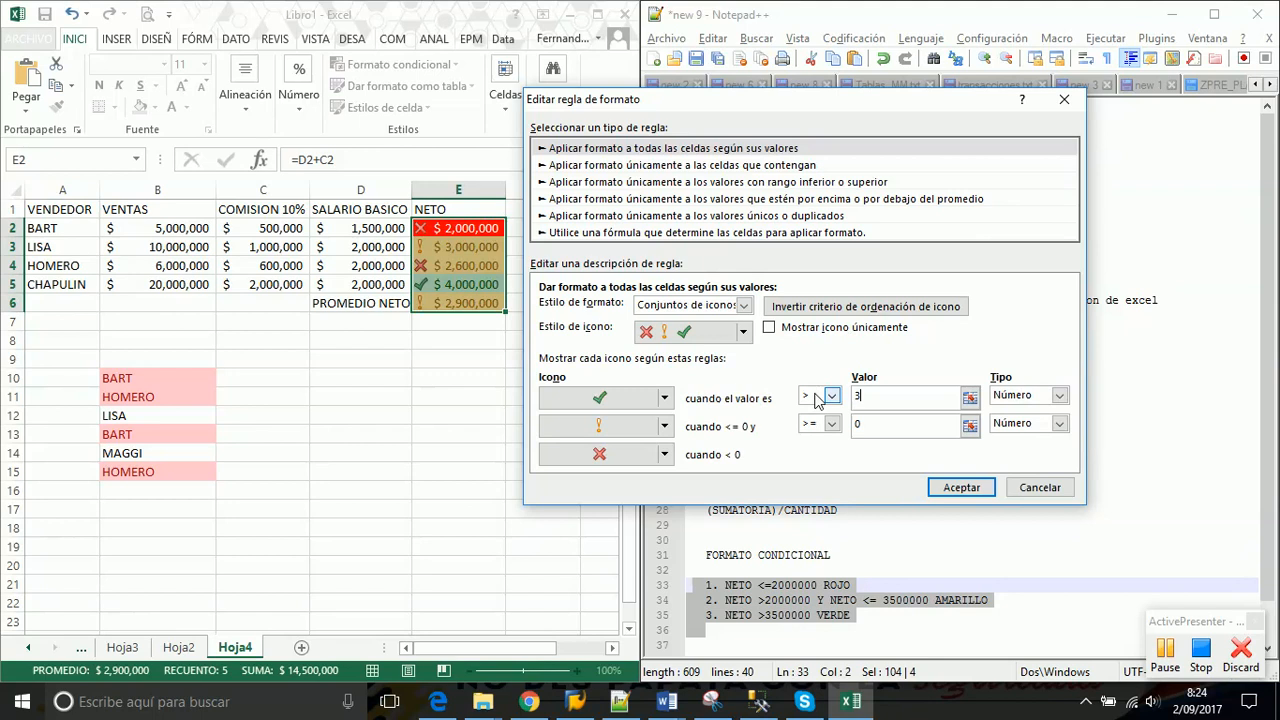
{"action": "type", "text": "3500000"}
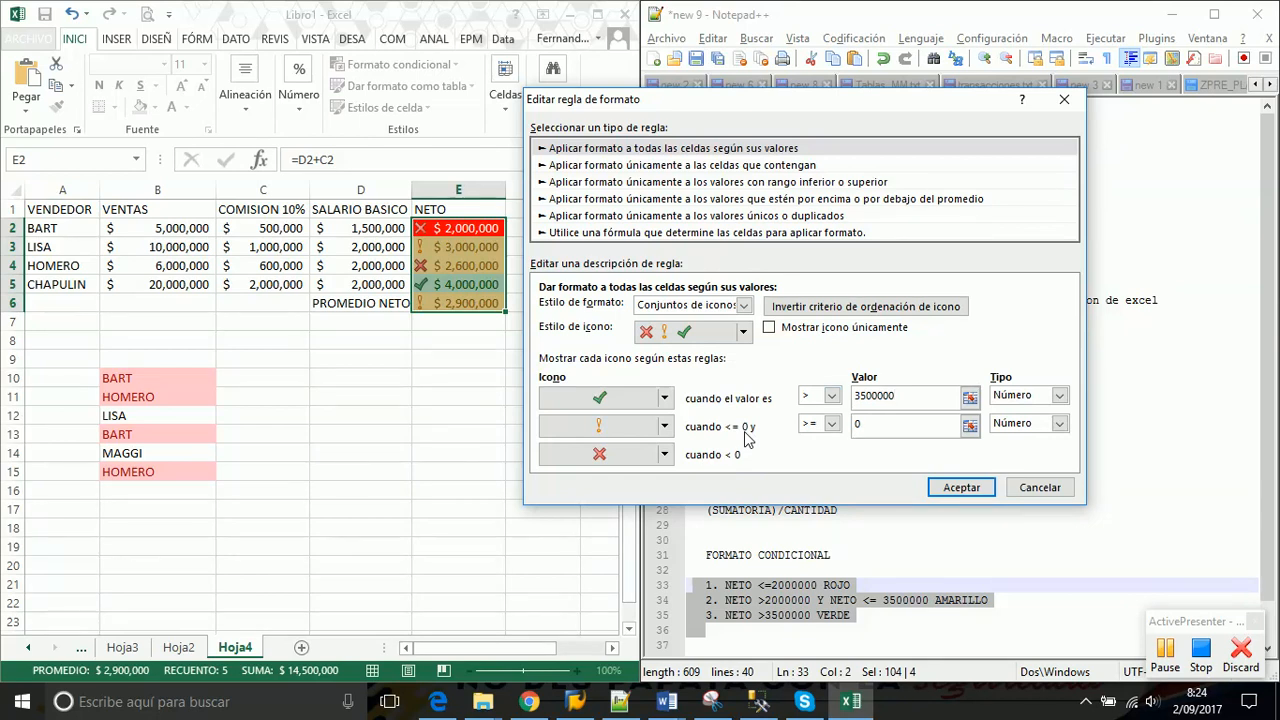
{"action": "key", "text": "Tab"}
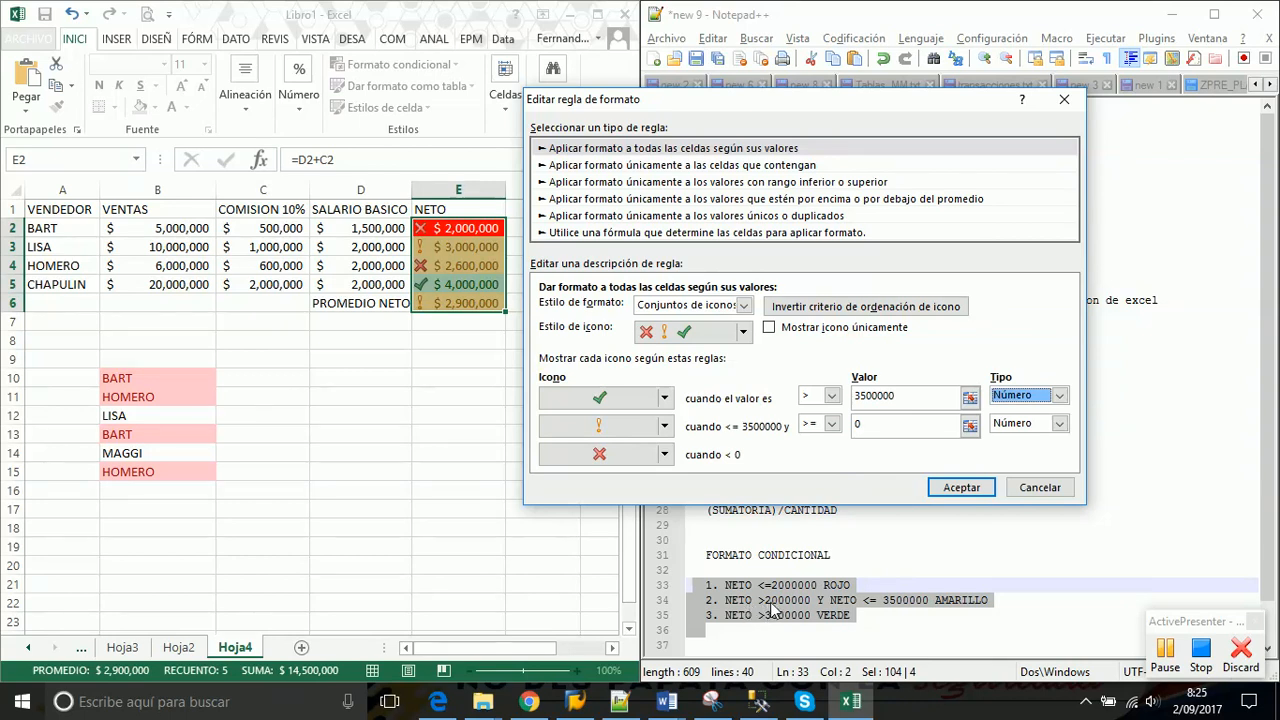
{"action": "left_click", "coordinate": [831, 424]}
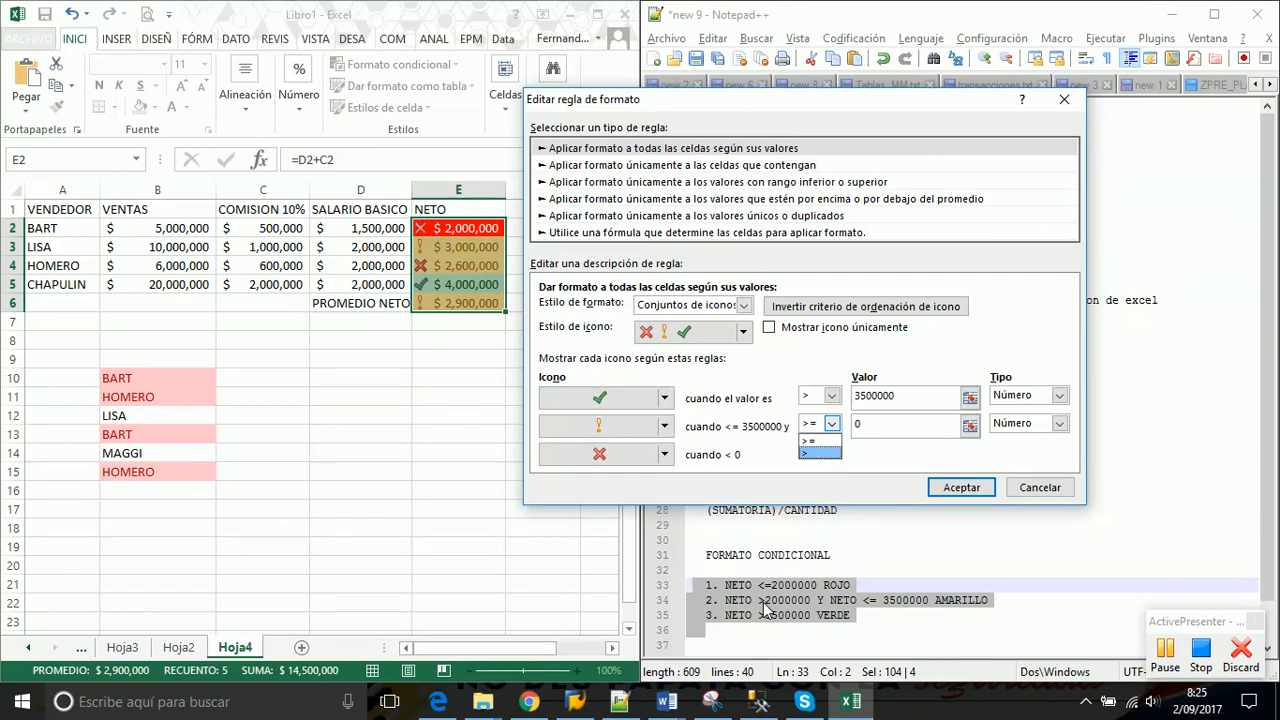
{"action": "left_click", "coordinate": [830, 453]}
{"action": "double_click", "coordinate": [867, 428]}
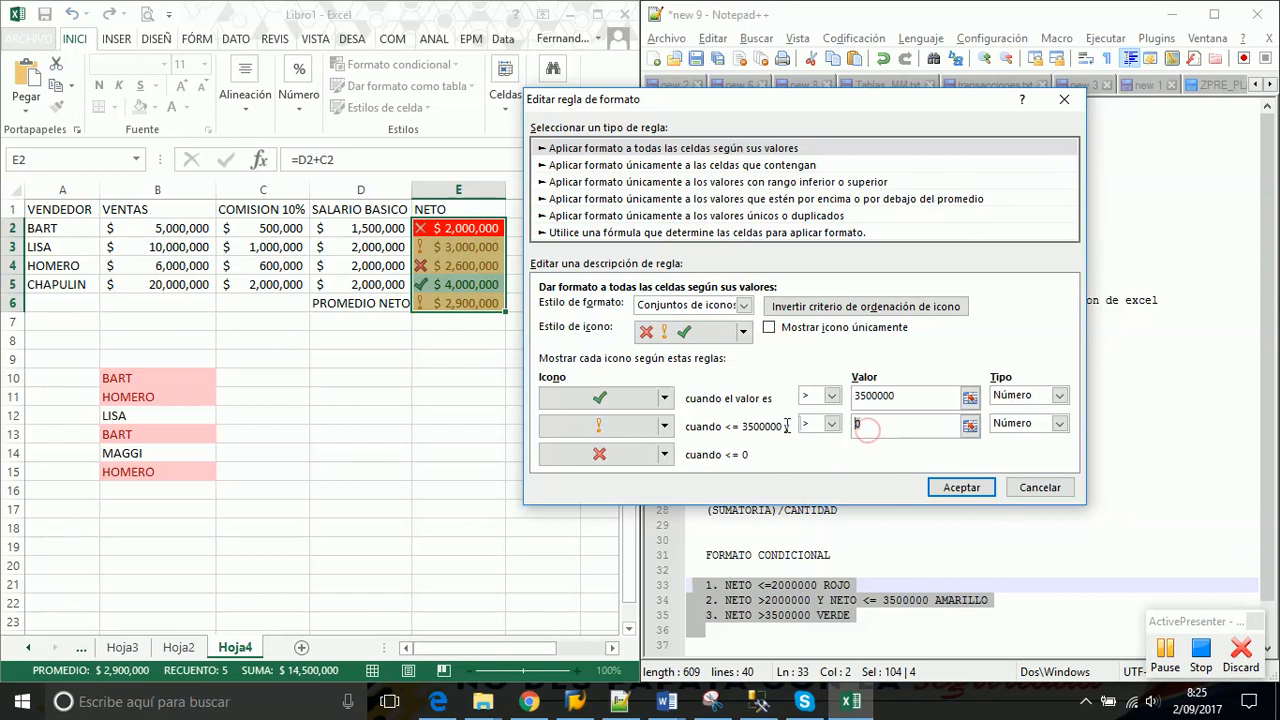
{"action": "type", "text": "200"}
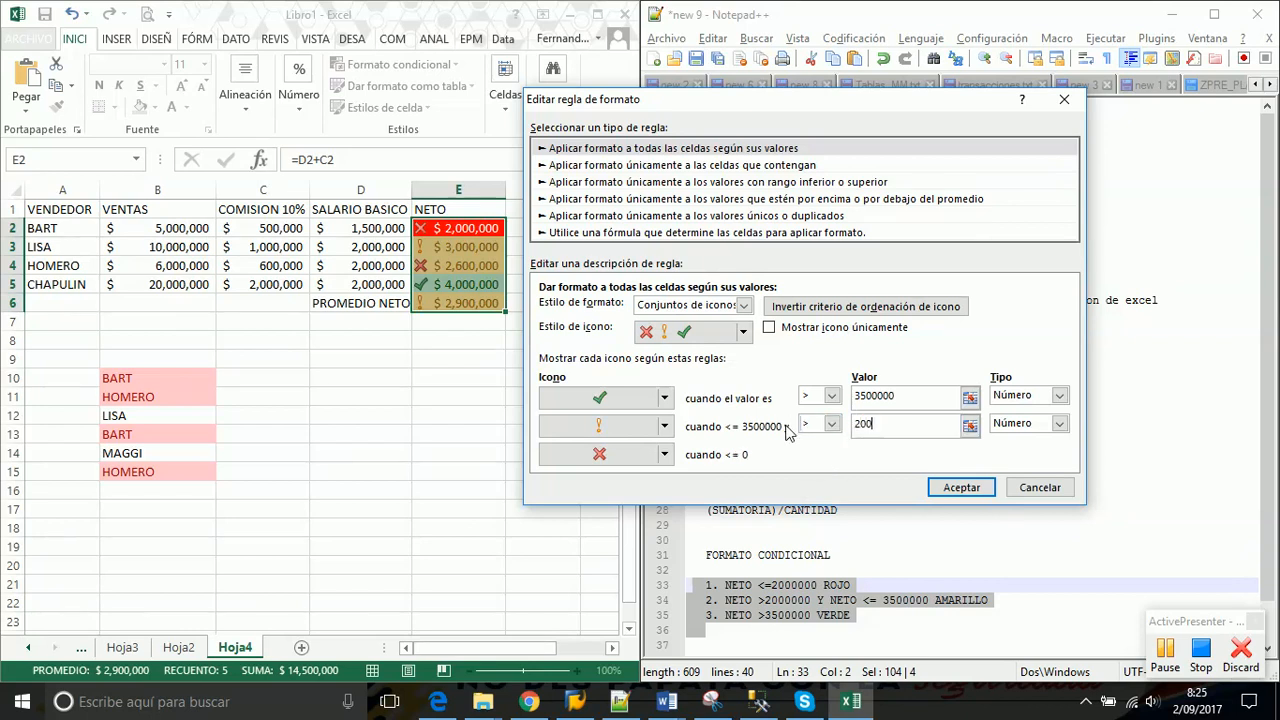
{"action": "type", "text": "0000"}
{"action": "key", "text": "Tab"}
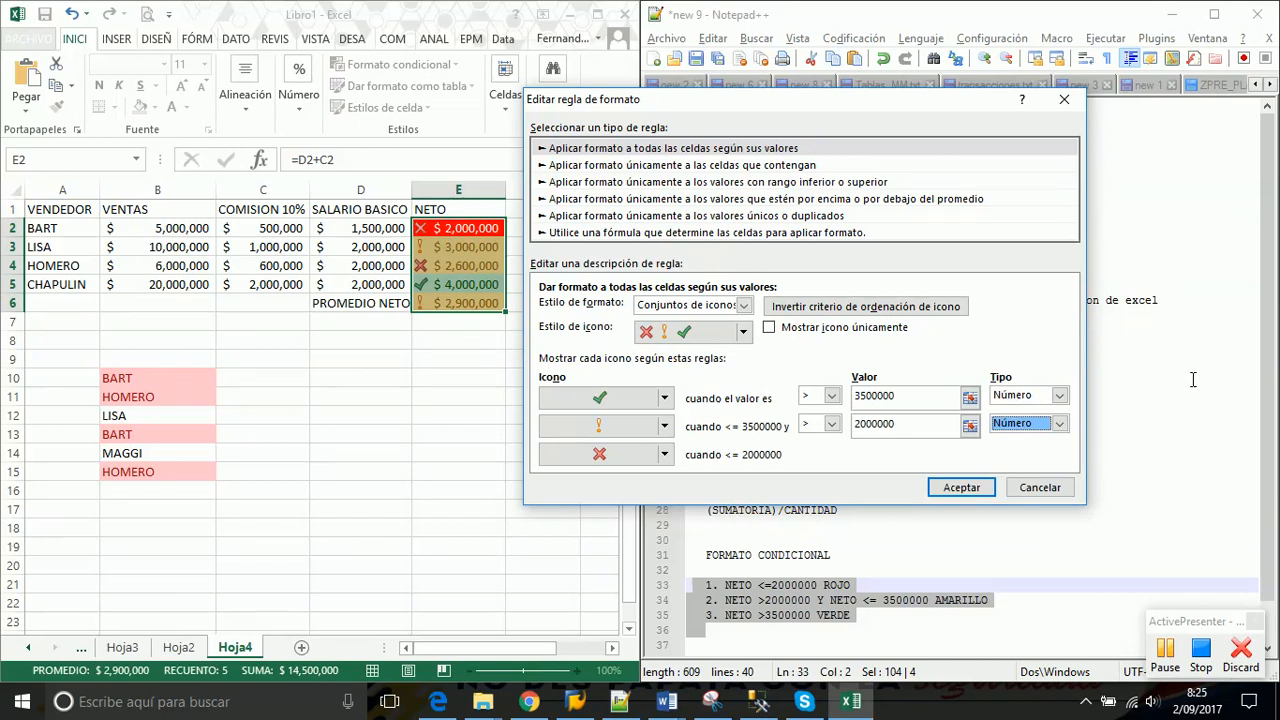
Reselect Número for both thresholds, resetting their values to 0
{"action": "left_click", "coordinate": [1059, 399]}
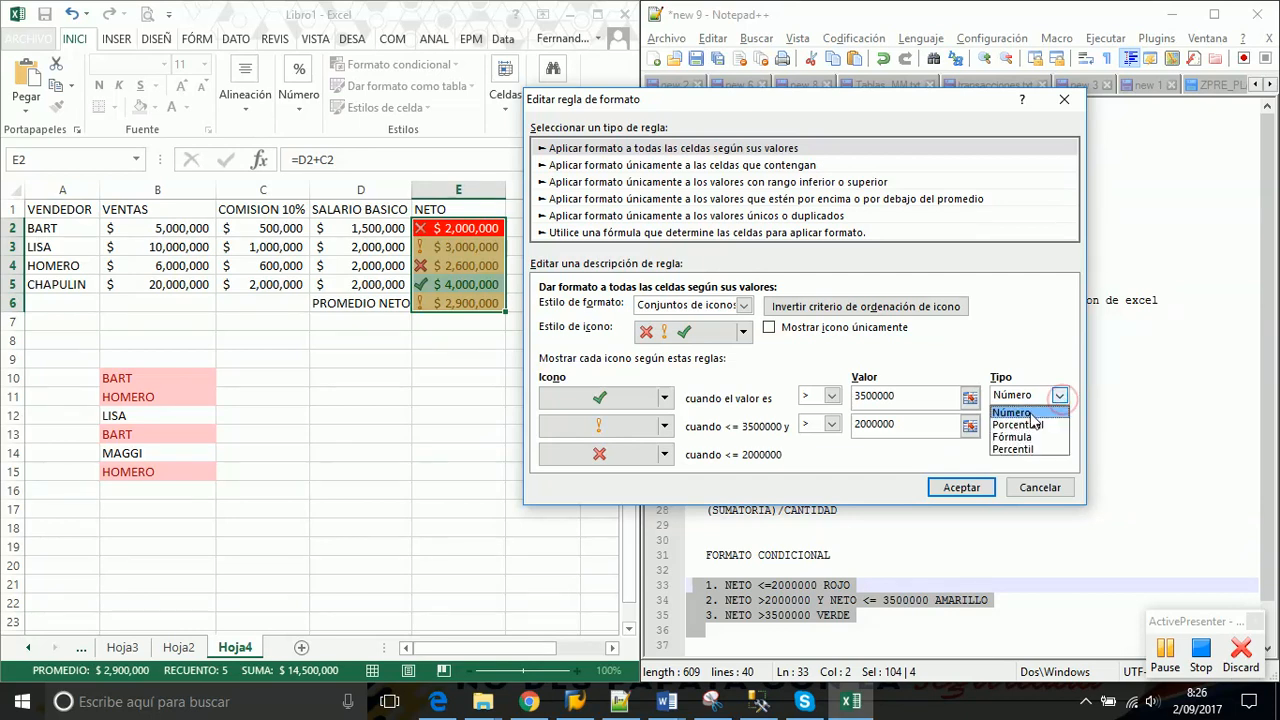
{"action": "left_click", "coordinate": [1035, 336]}
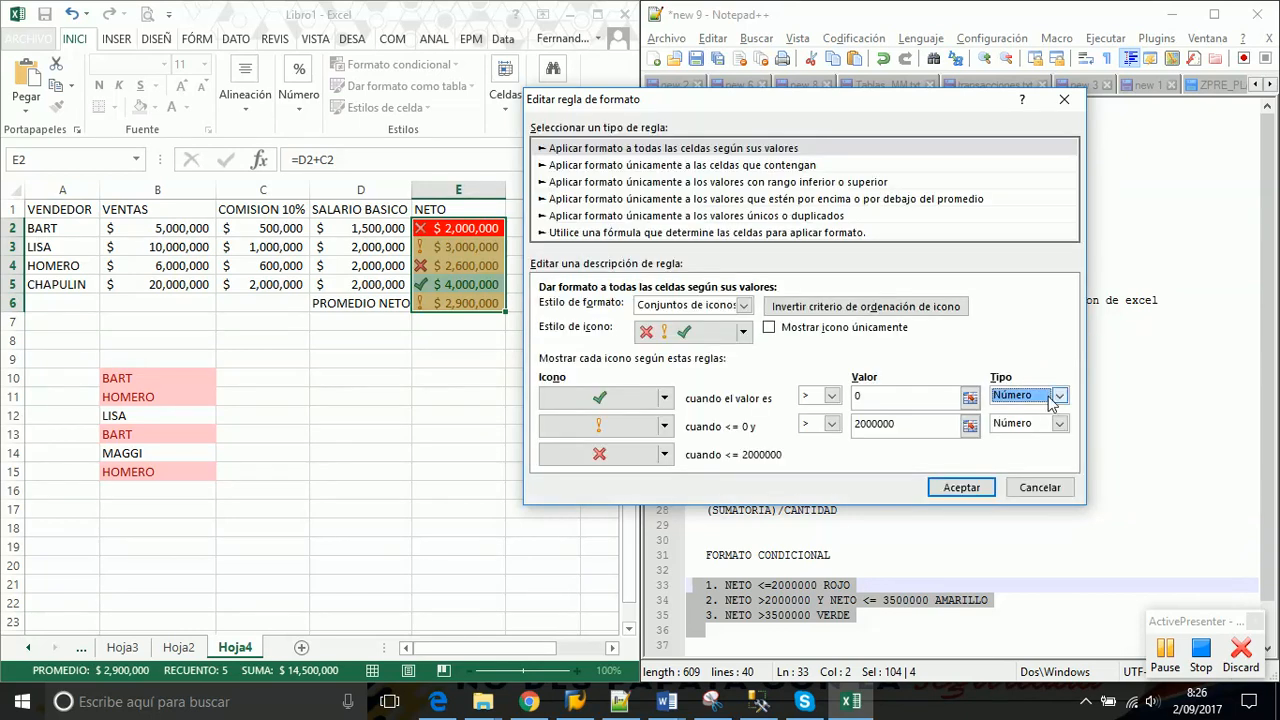
{"action": "left_click", "coordinate": [1059, 423]}
{"action": "left_click", "coordinate": [1027, 450]}
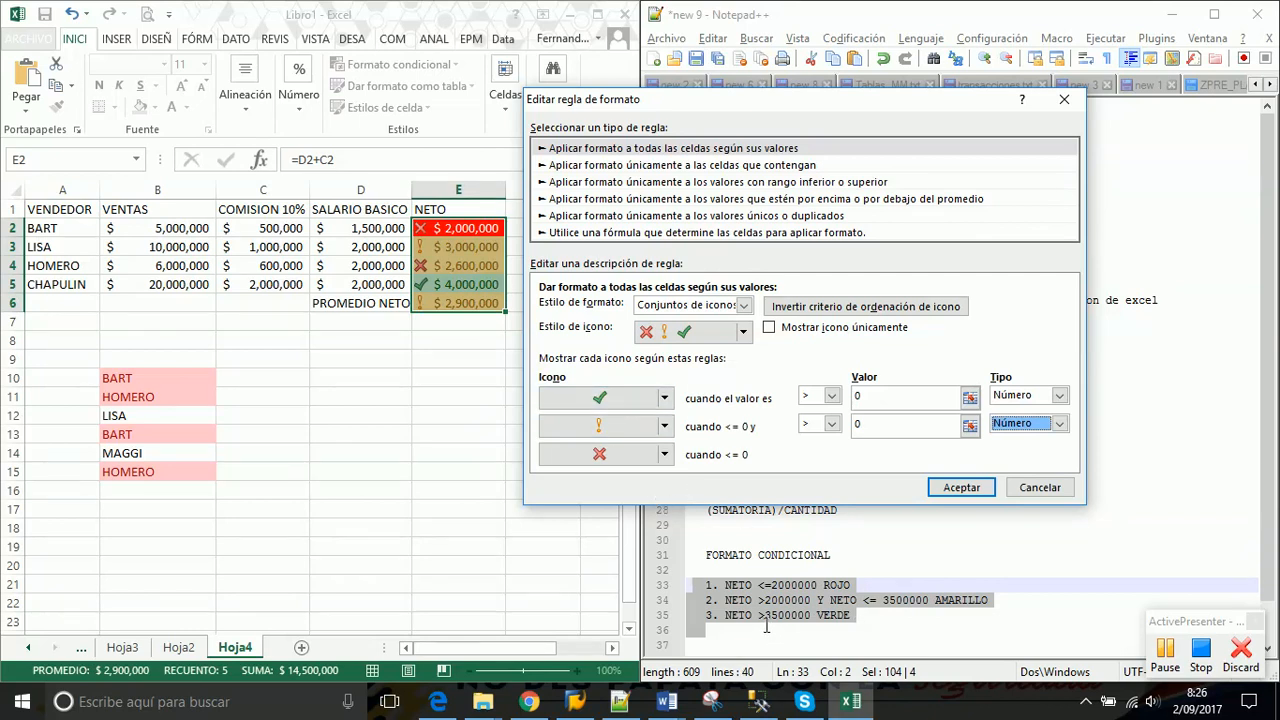
Re-enter the thresholds as > 3500000 for the check and > 2000000 for the exclamation
{"action": "left_click", "coordinate": [831, 396]}
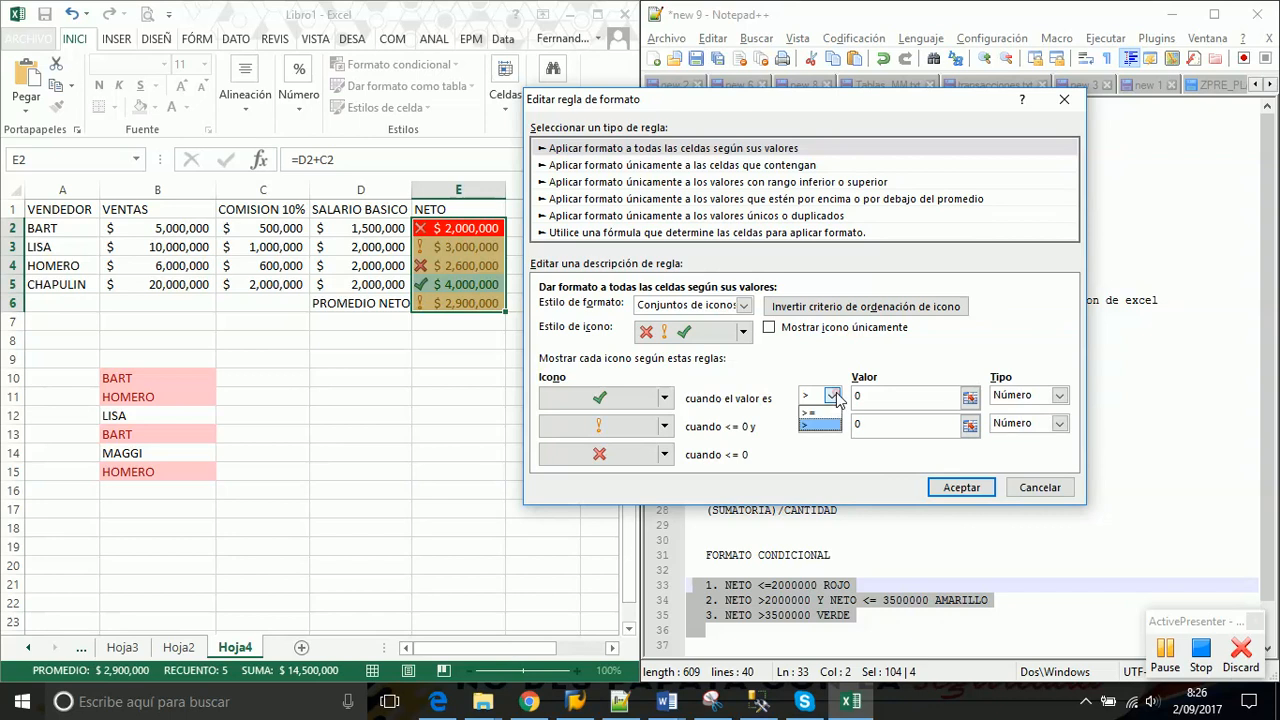
{"action": "left_click", "coordinate": [817, 424]}
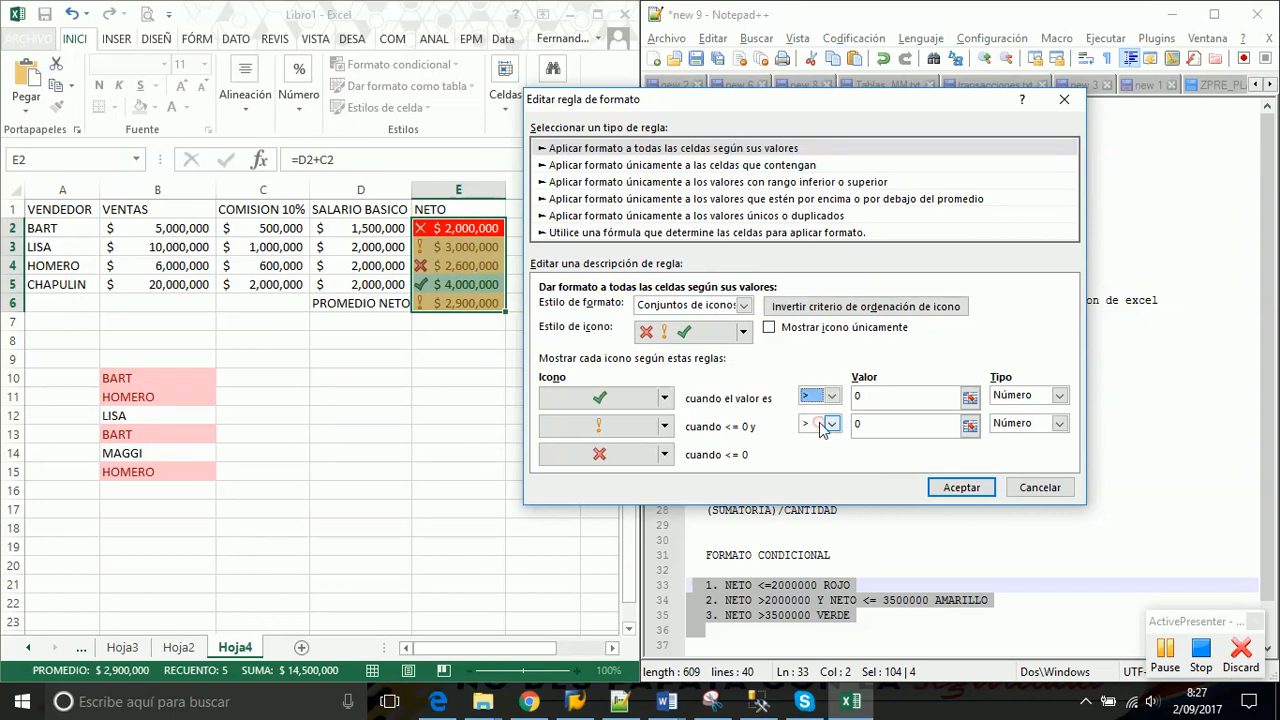
{"action": "double_click", "coordinate": [858, 396]}
{"action": "type", "text": "3"}
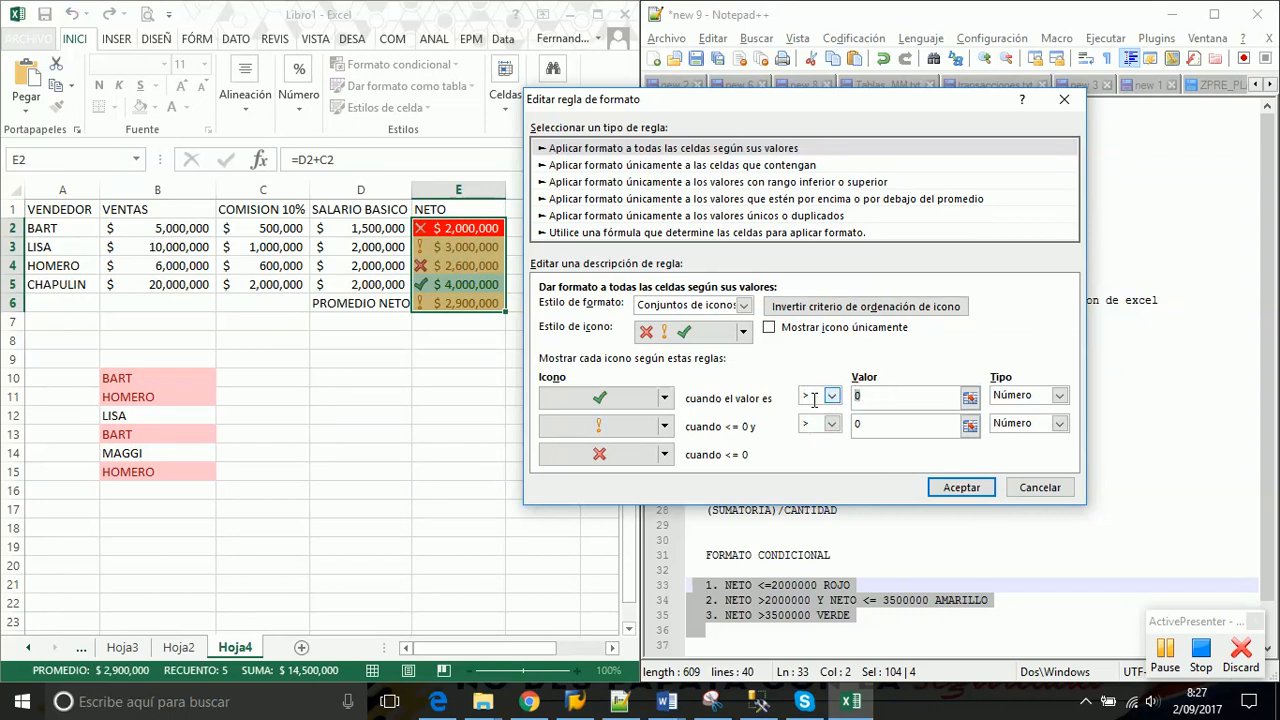
{"action": "type", "text": "500000"}
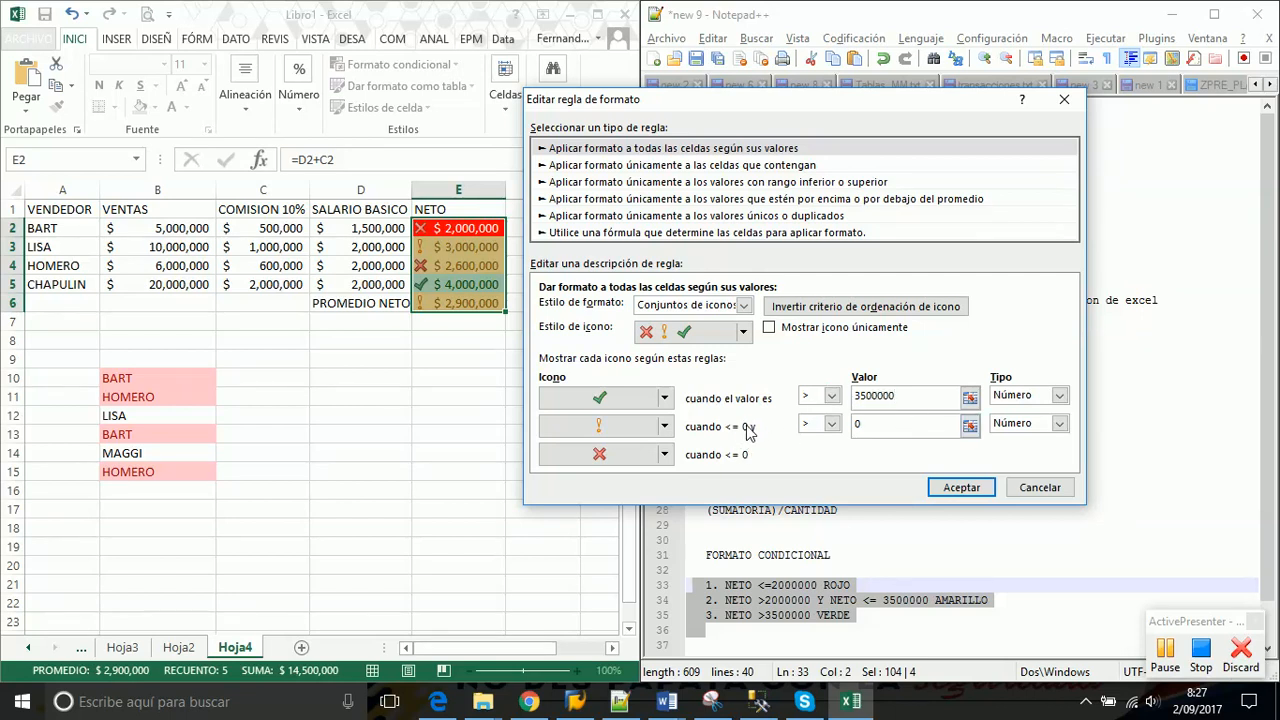
{"action": "key", "text": "Tab"}
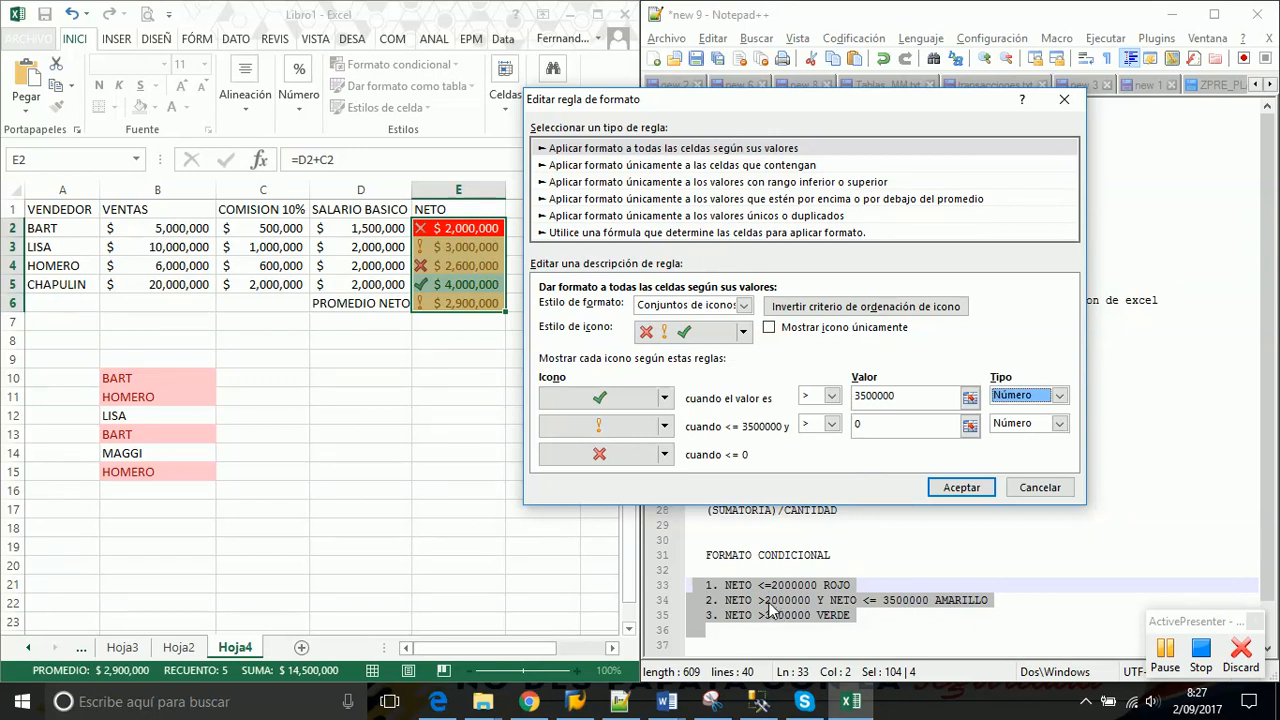
{"action": "left_click", "coordinate": [832, 424]}
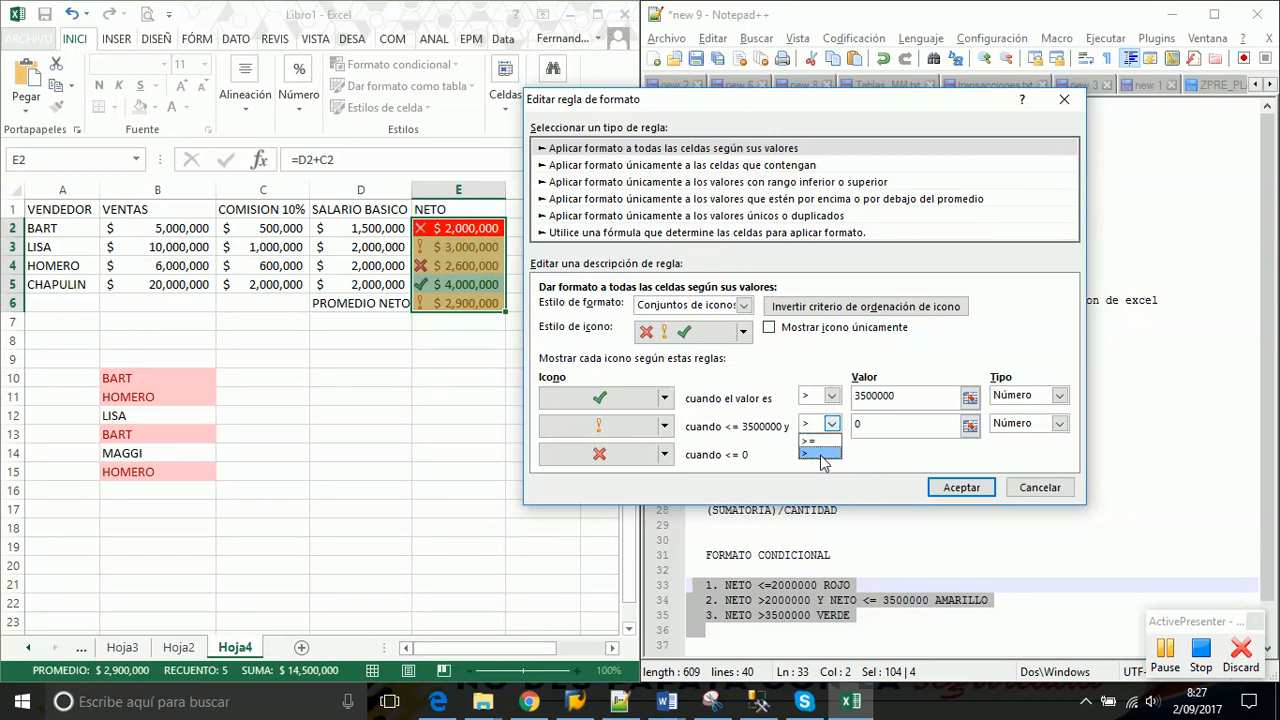
{"action": "left_click", "coordinate": [820, 454]}
{"action": "left_click", "coordinate": [873, 423]}
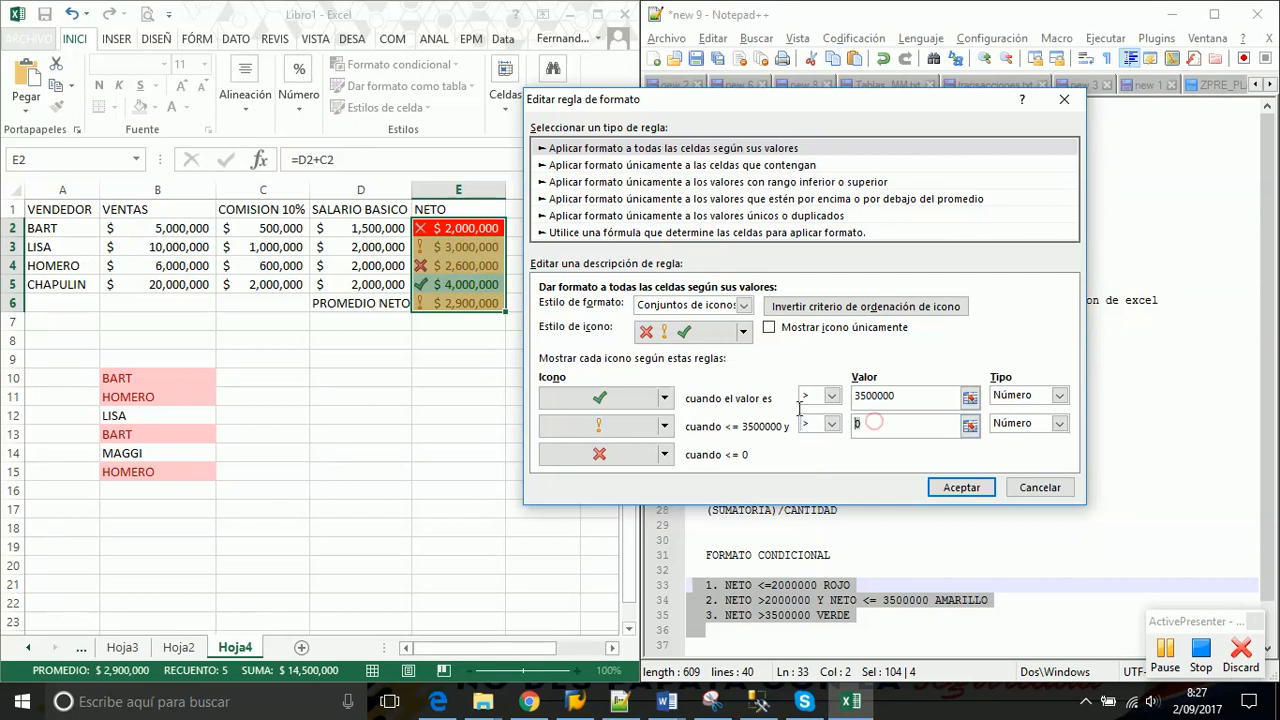
{"action": "type", "text": "2000000"}
{"action": "key", "text": "Tab"}
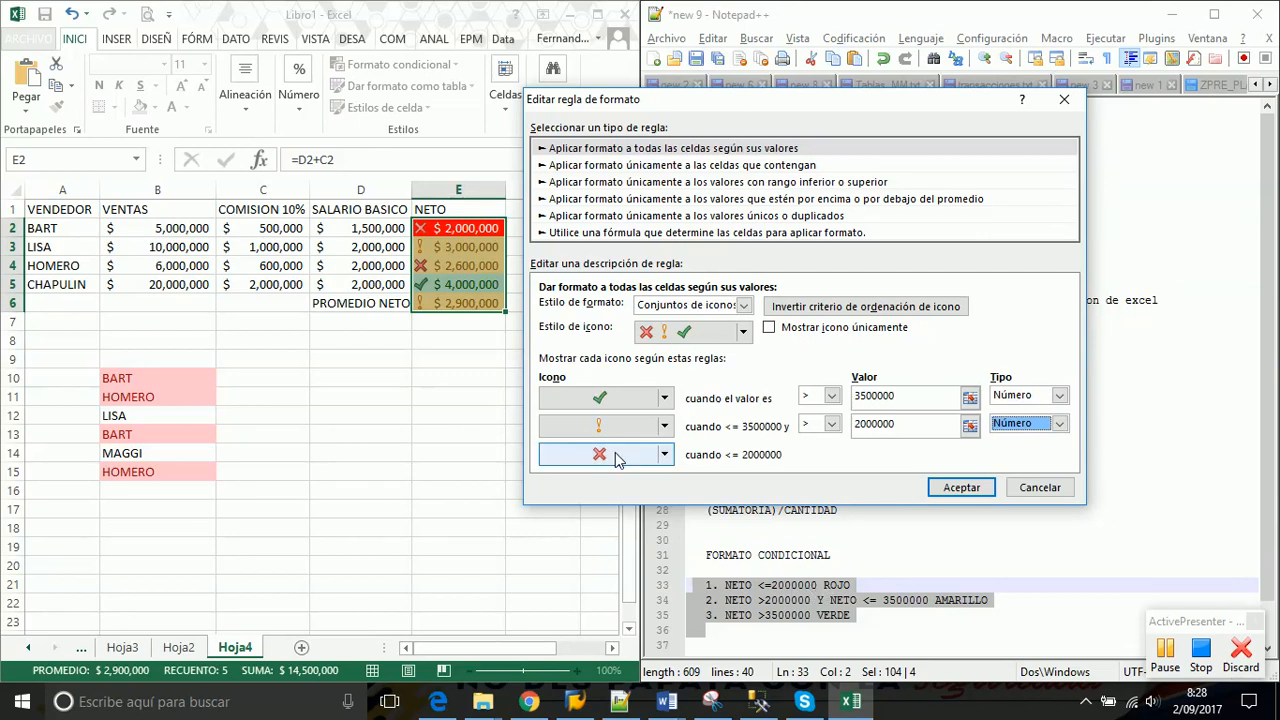
Save the edited icon-set rule so the new thresholds apply to E2:E6
{"action": "left_click", "coordinate": [961, 488]}
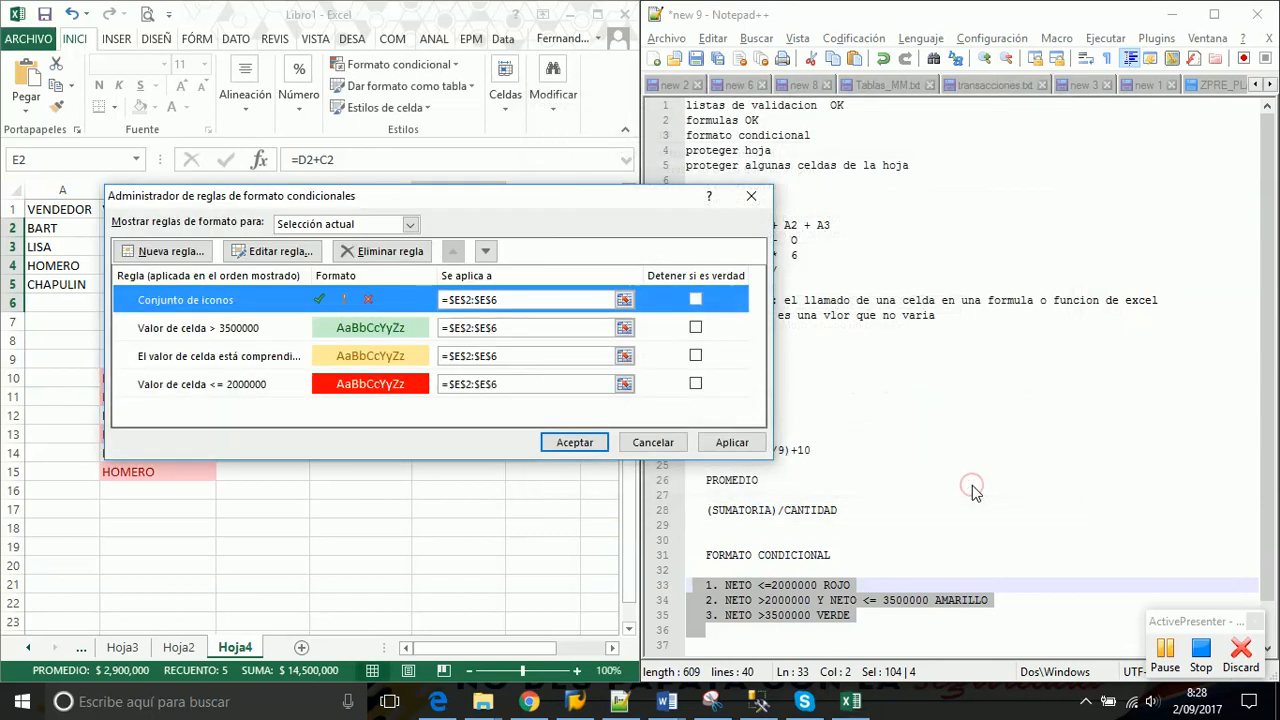
{"action": "left_click", "coordinate": [730, 447]}
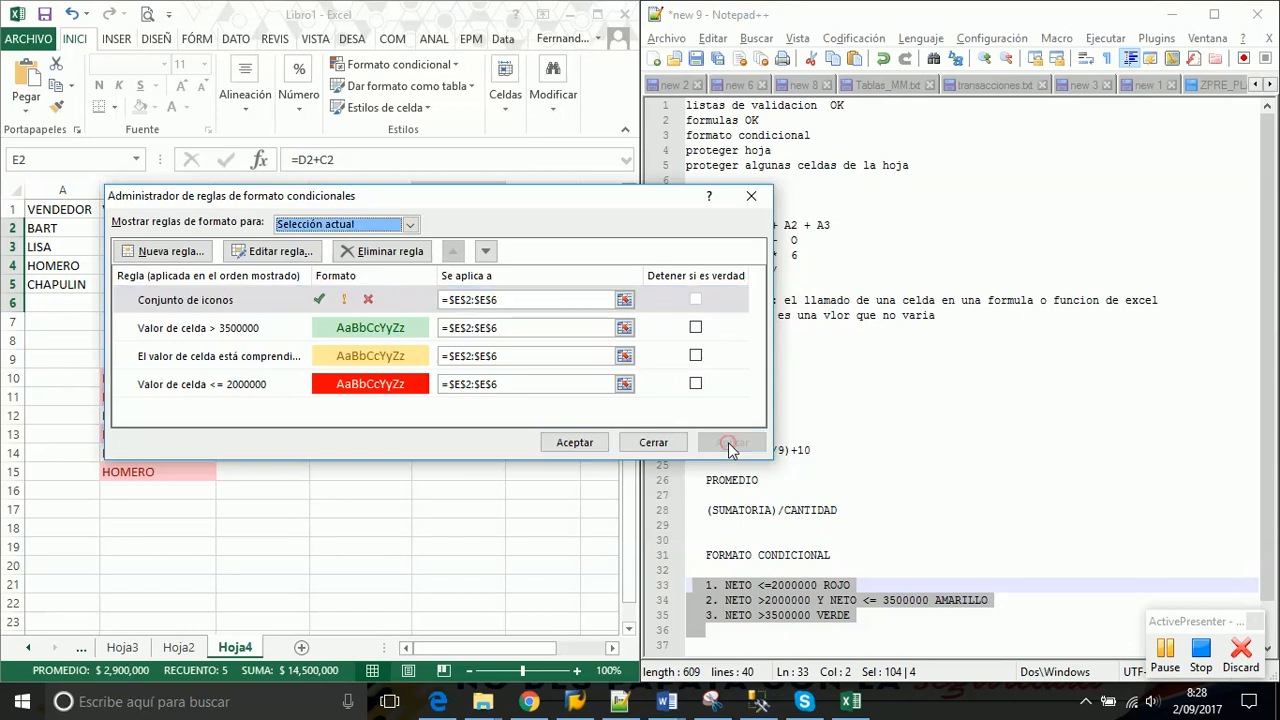
{"action": "left_click", "coordinate": [566, 446]}
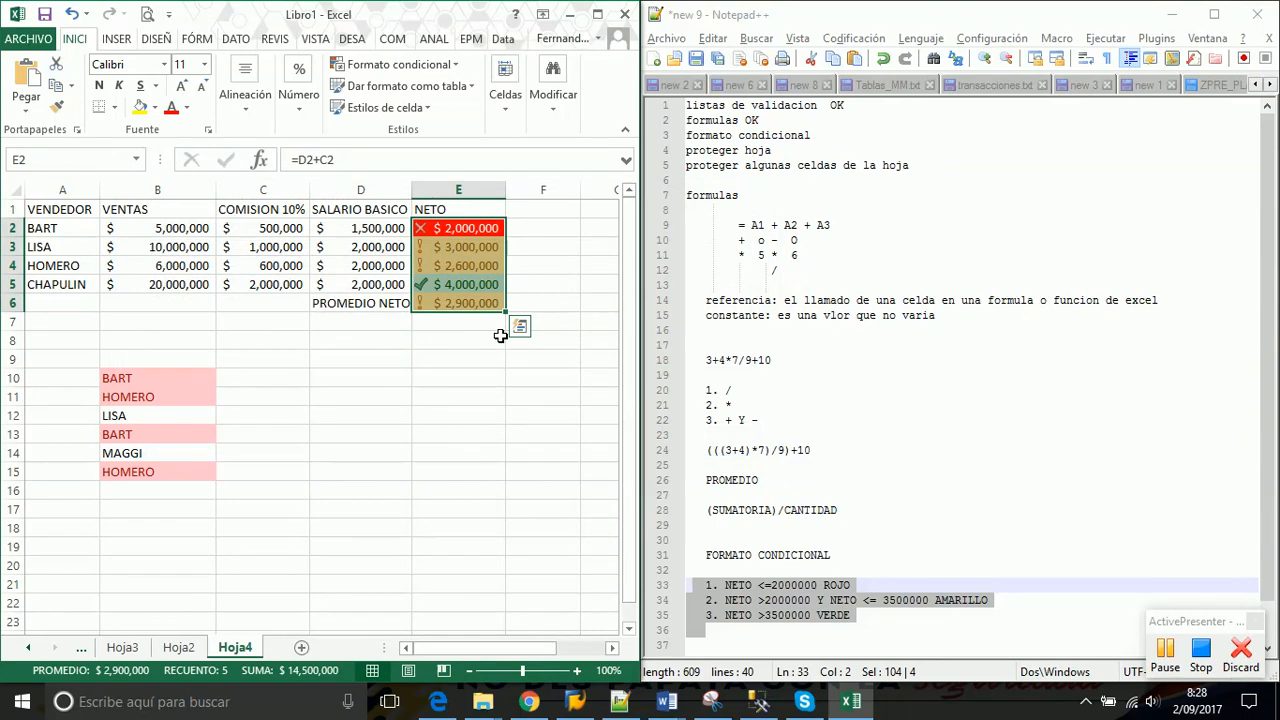
Inspect the NETO cells and their icons, ending with E2:E6 selected
{"action": "left_click", "coordinate": [460, 285]}
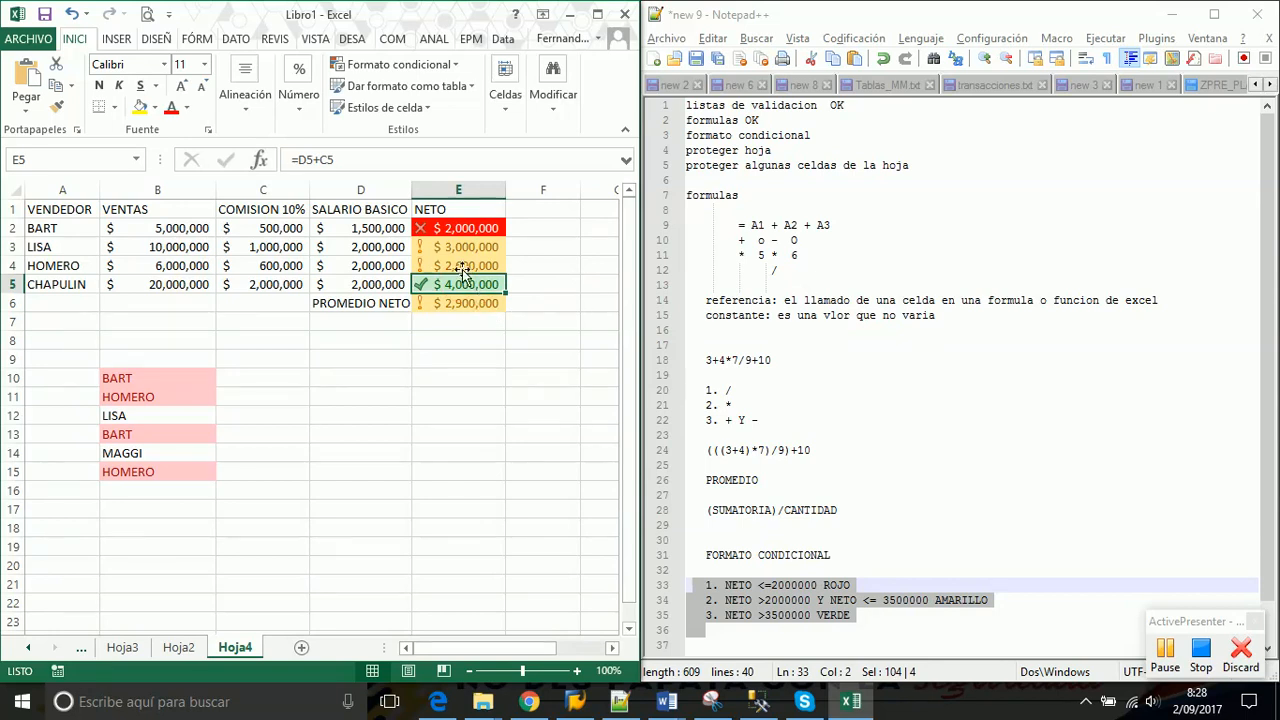
{"action": "left_click_drag", "start_coordinate": [461, 248], "coordinate": [459, 272]}
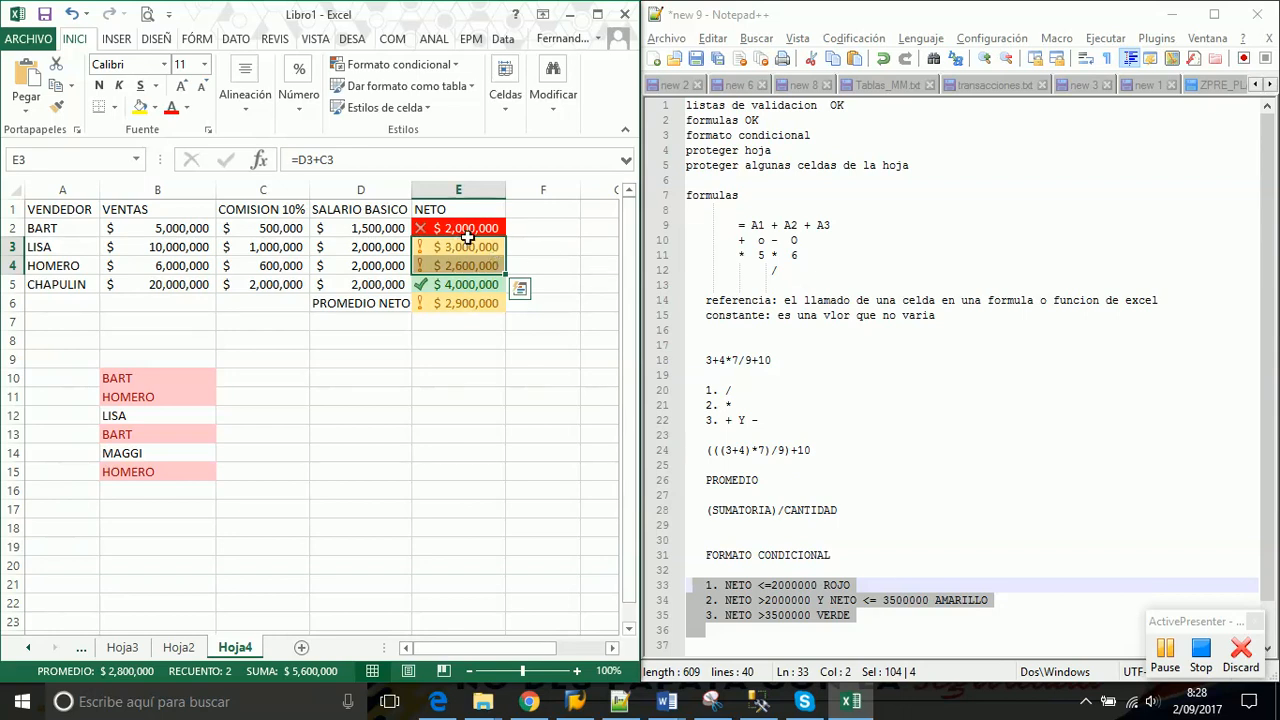
{"action": "left_click", "coordinate": [466, 229]}
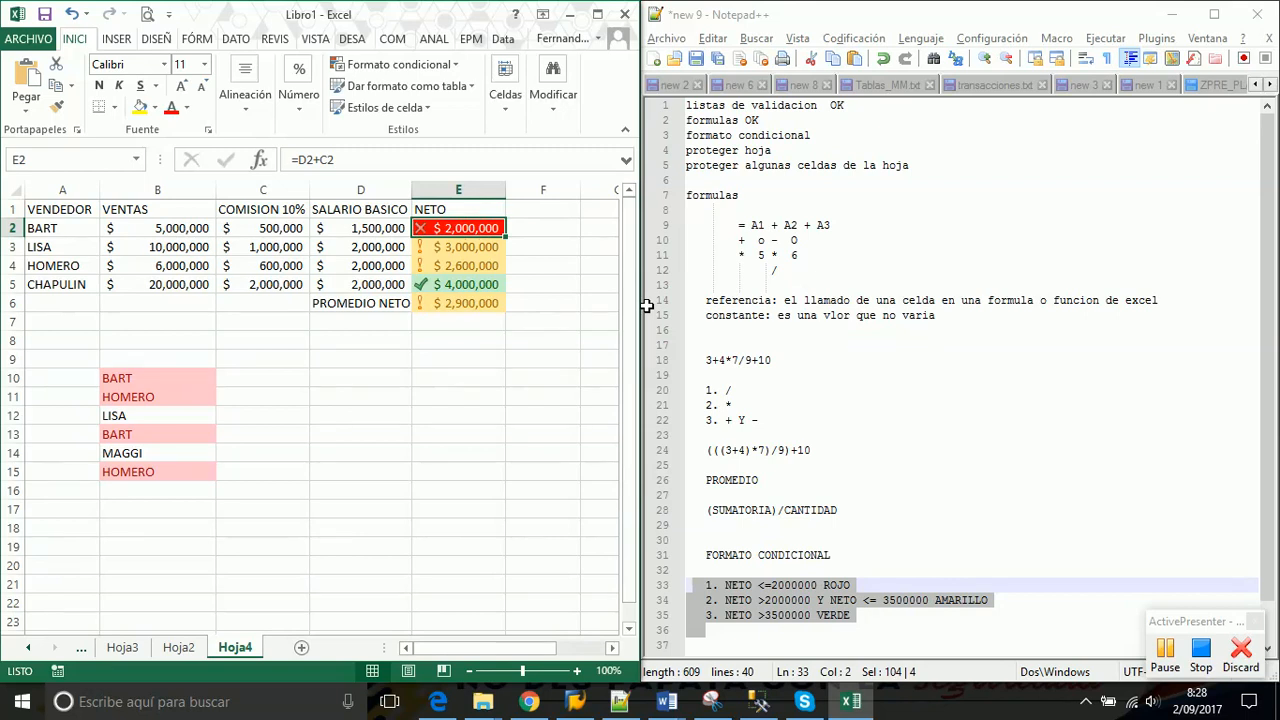
{"action": "left_click", "coordinate": [441, 304]}
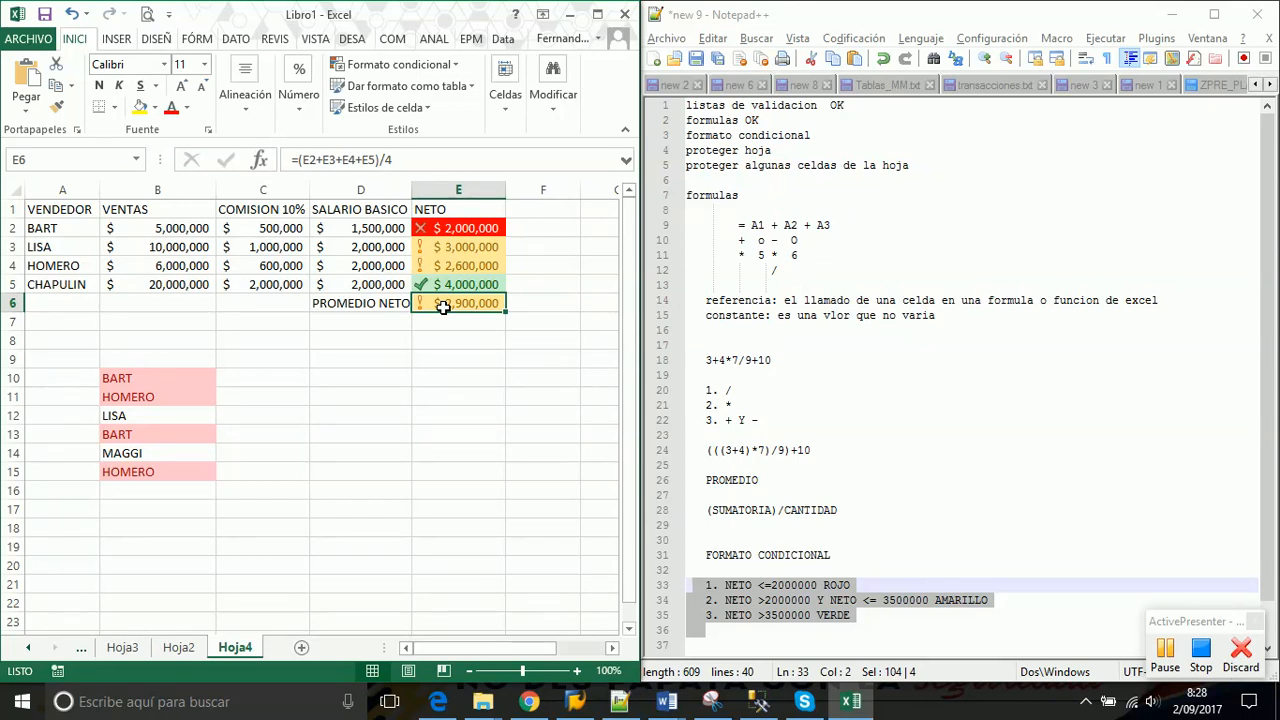
{"action": "left_click", "coordinate": [468, 227]}
{"action": "left_click_drag", "start_coordinate": [468, 227], "coordinate": [465, 304]}
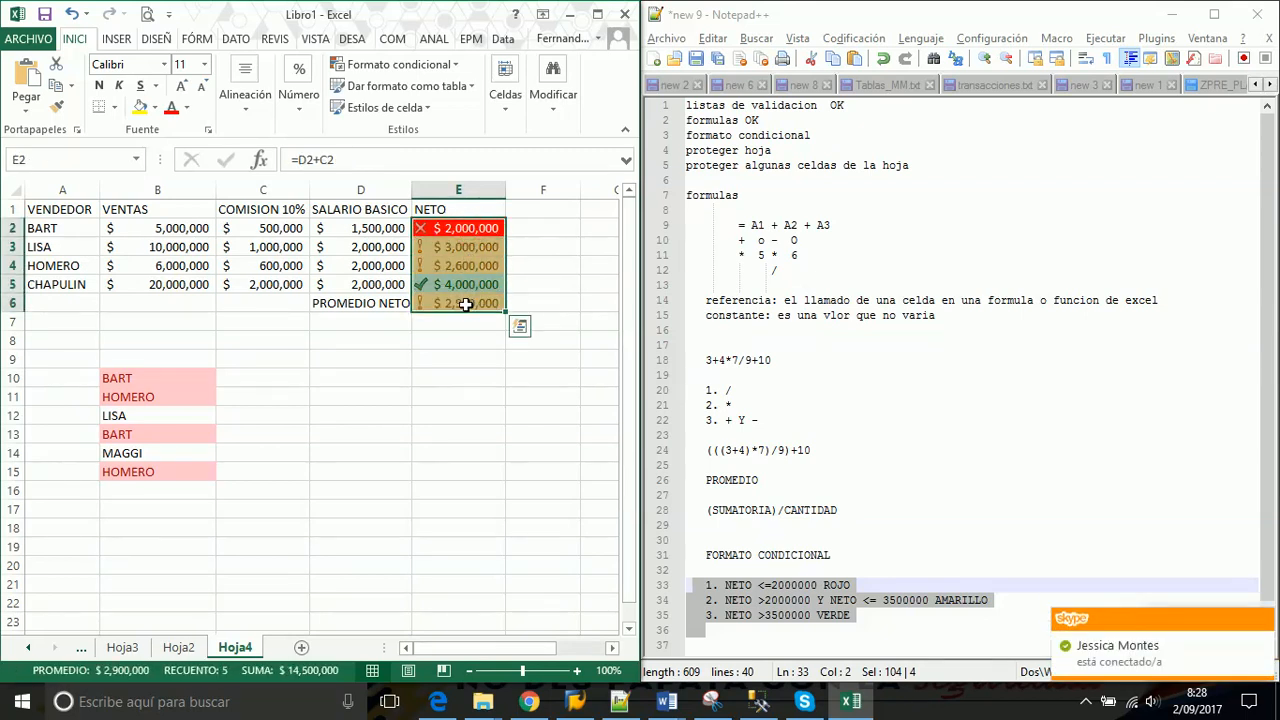
{"action": "left_click", "coordinate": [455, 228]}
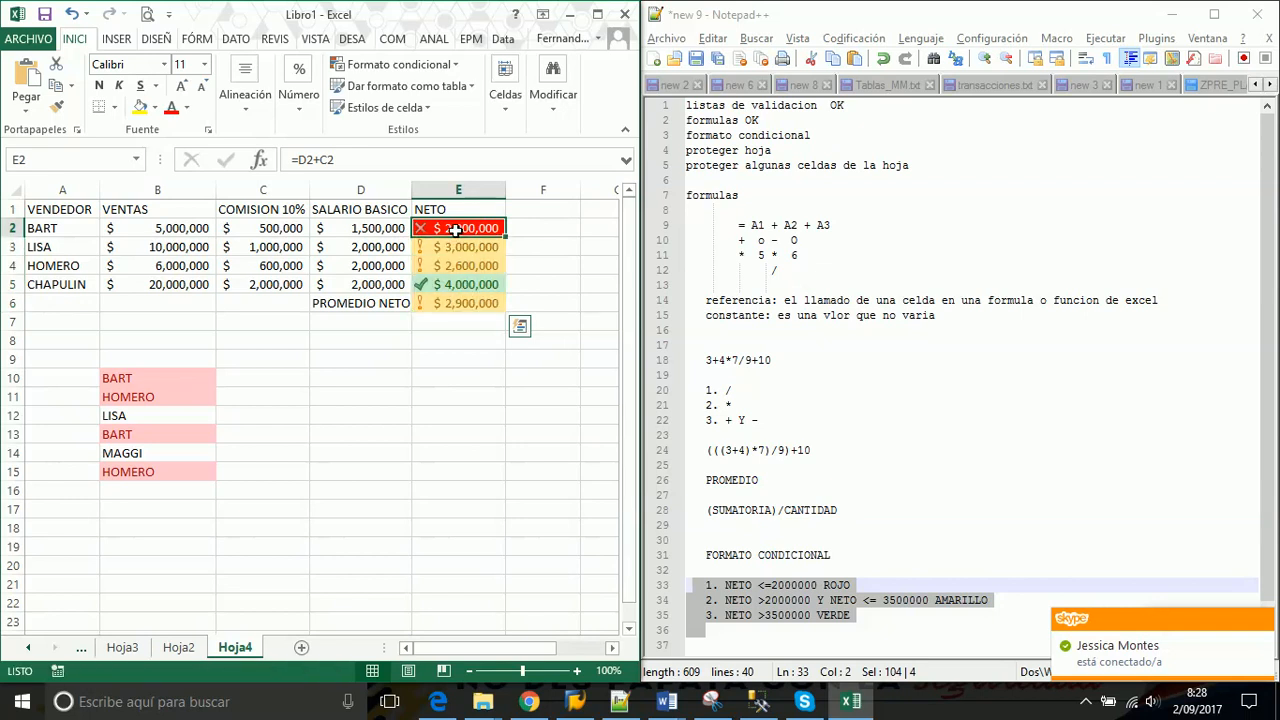
{"action": "left_click_drag", "start_coordinate": [455, 228], "coordinate": [450, 302]}
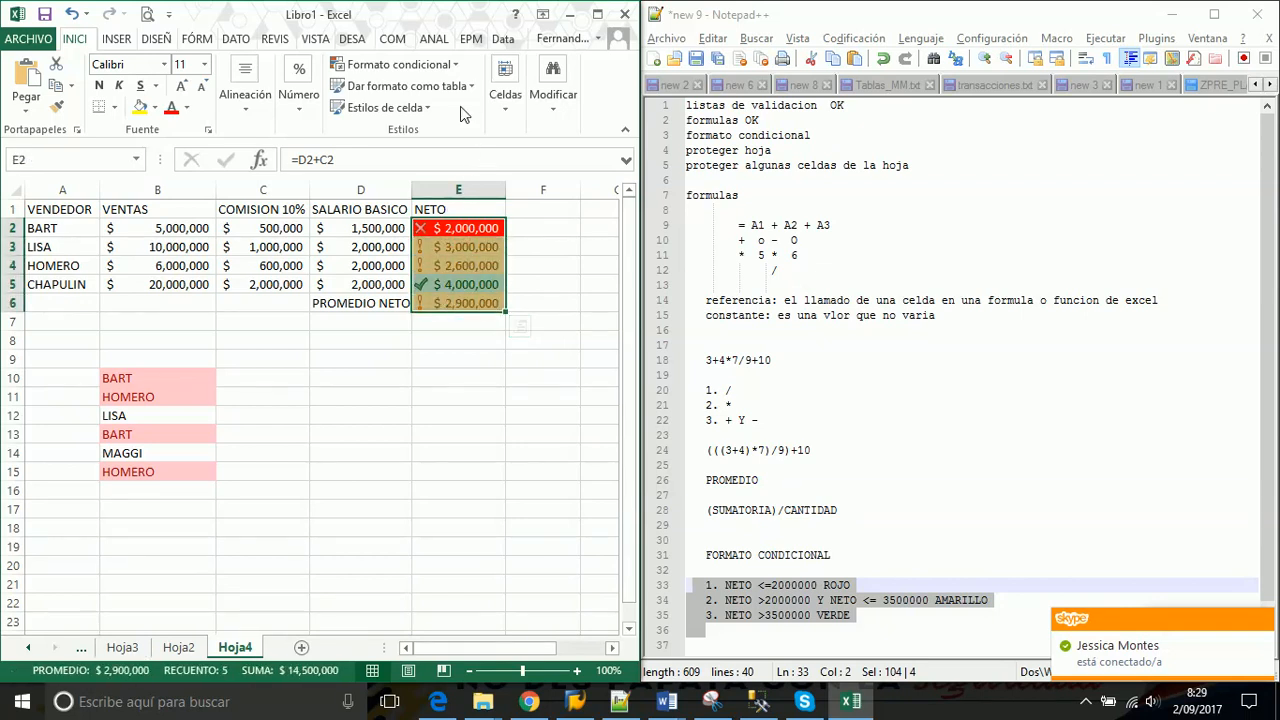
Add Barra de datos azul (Relleno degradado) to E2:E6 and reselect the range
{"action": "left_click", "coordinate": [456, 68]}
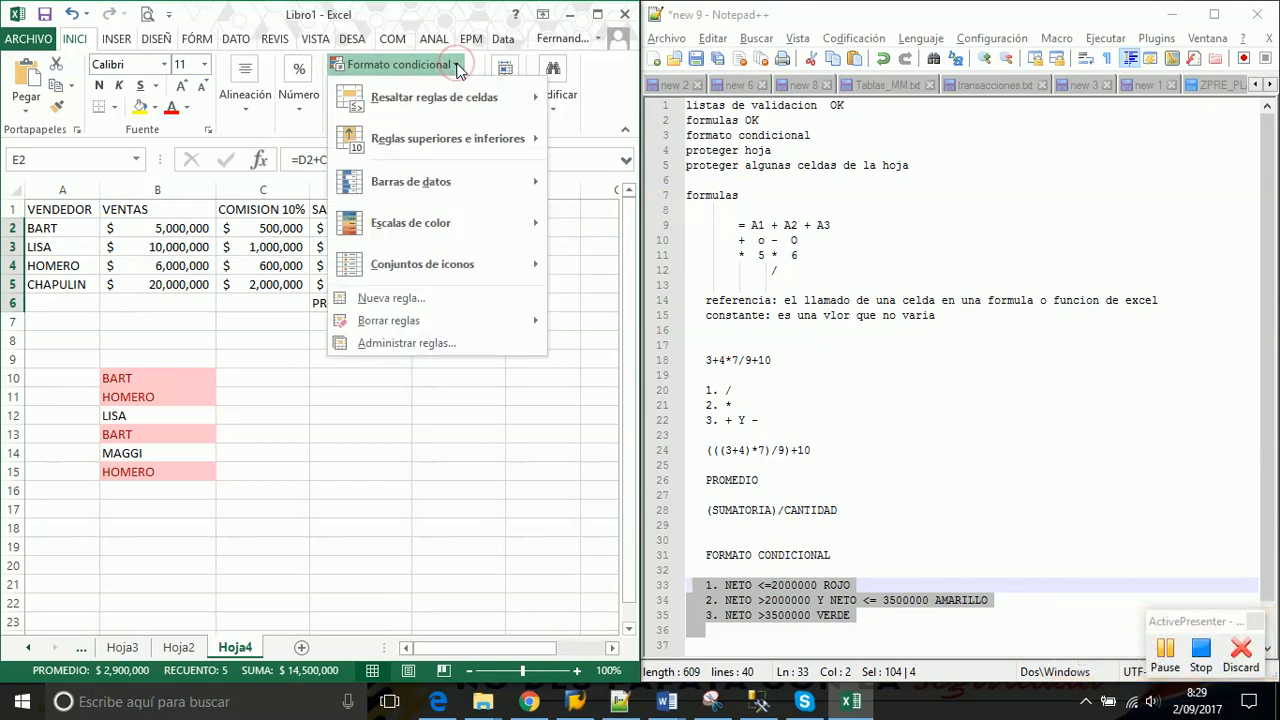
{"action": "mouse_move", "coordinate": [435, 188]}
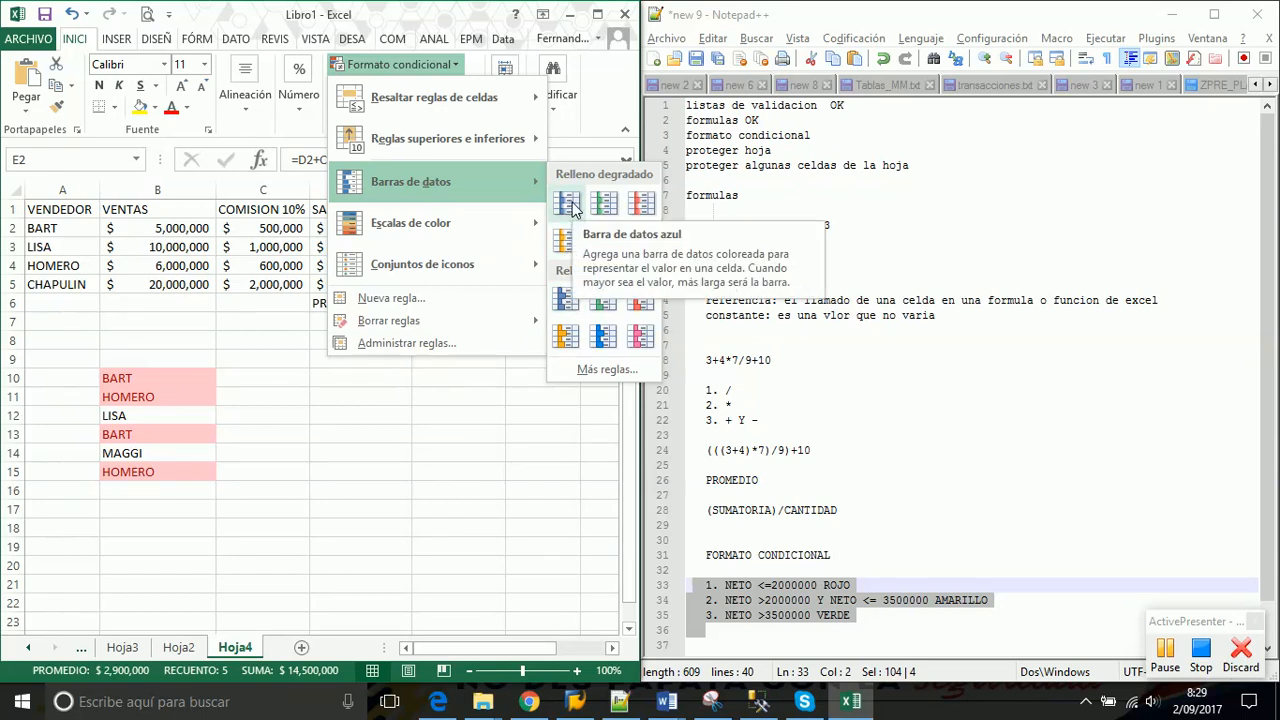
{"action": "left_click", "coordinate": [571, 206]}
{"action": "left_click", "coordinate": [543, 271]}
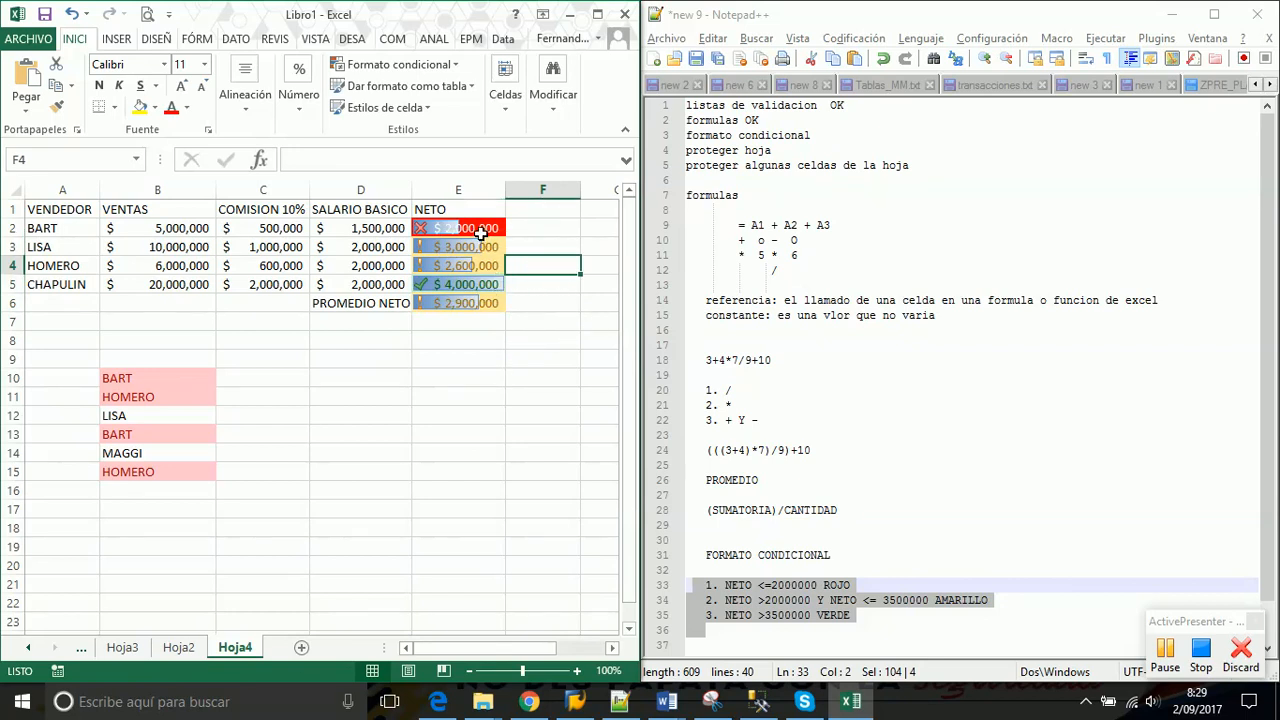
{"action": "left_click_drag", "start_coordinate": [480, 232], "coordinate": [477, 303]}
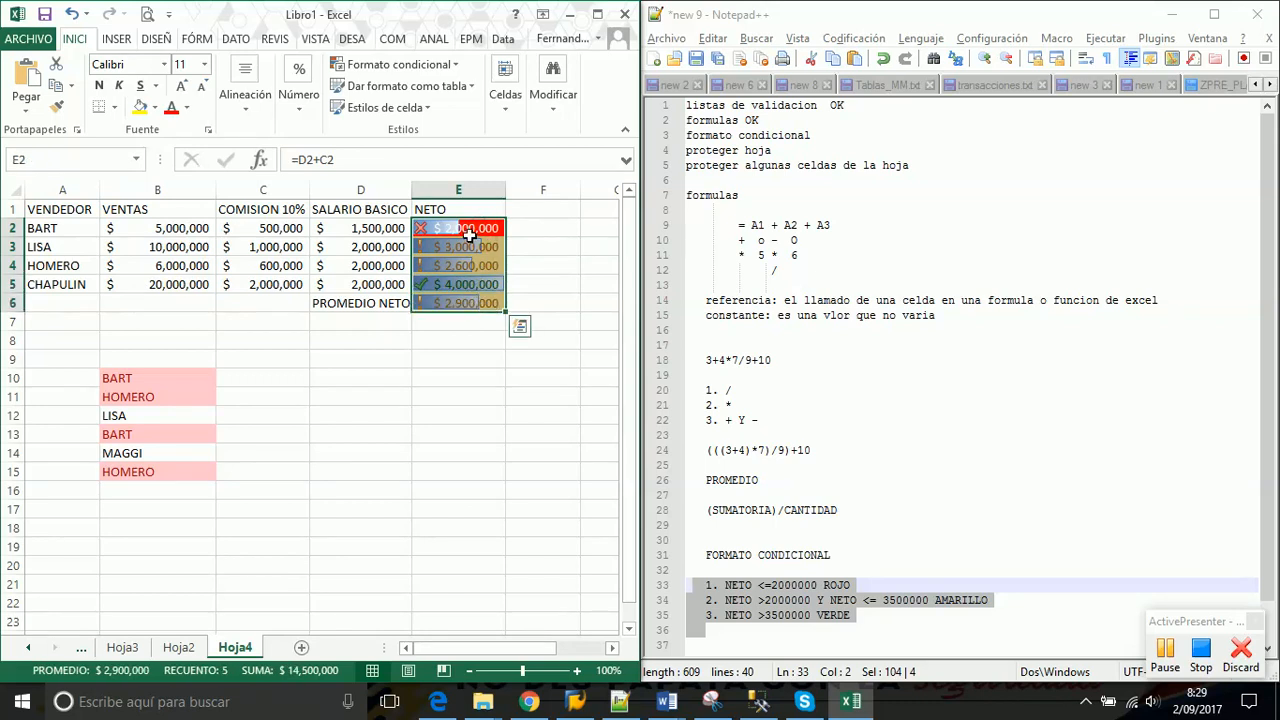
{"action": "left_click", "coordinate": [469, 234]}
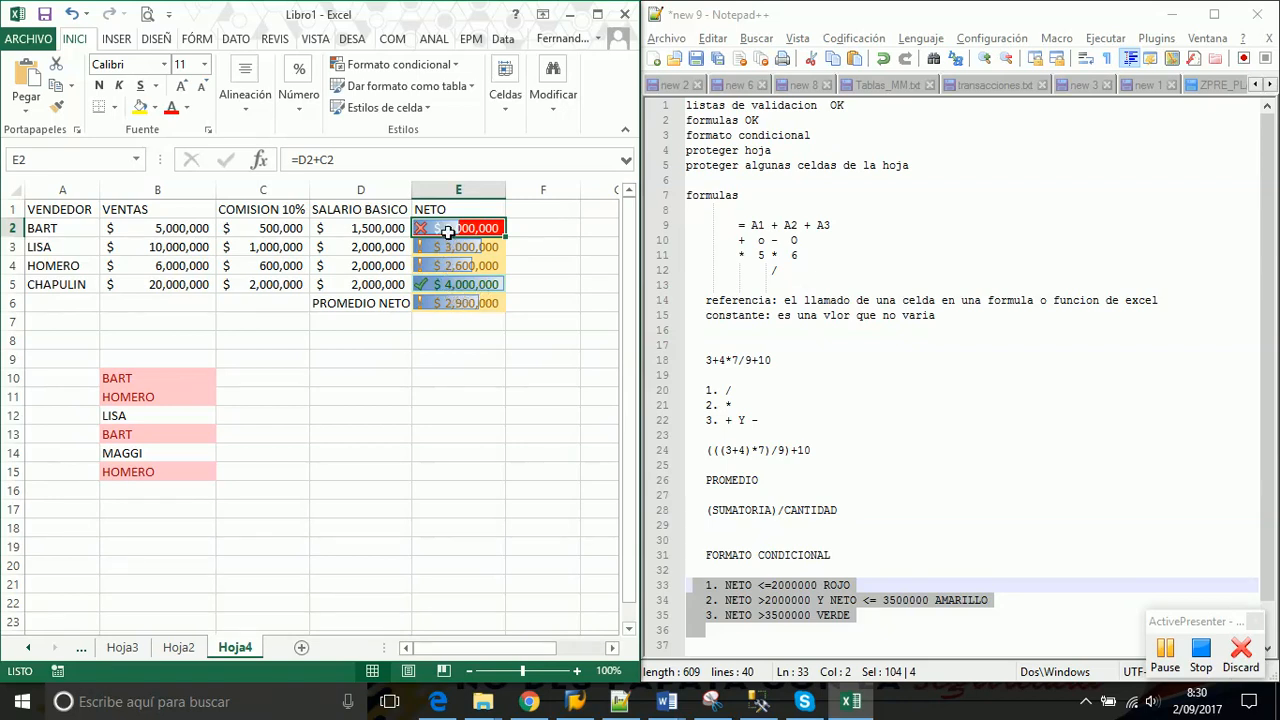
{"action": "left_click", "coordinate": [171, 230]}
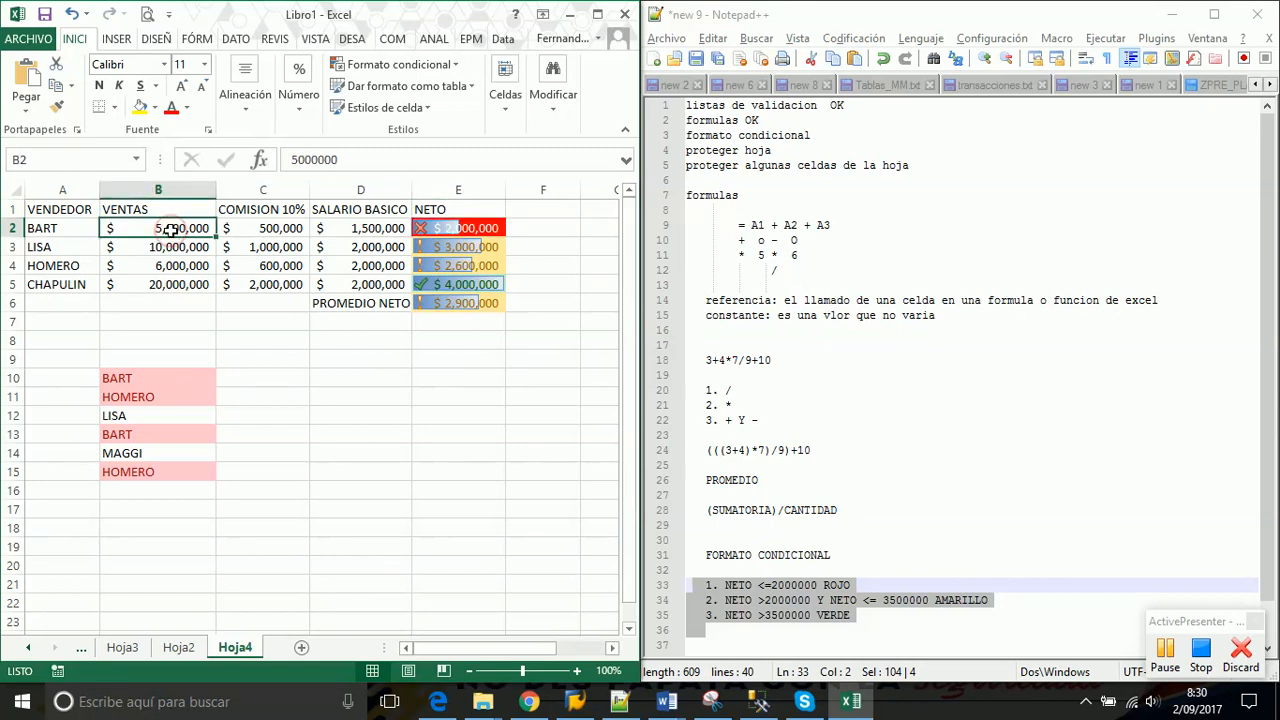
{"action": "key", "text": "Delete"}
{"action": "key", "text": "Right"}
{"action": "key", "text": "Right"}
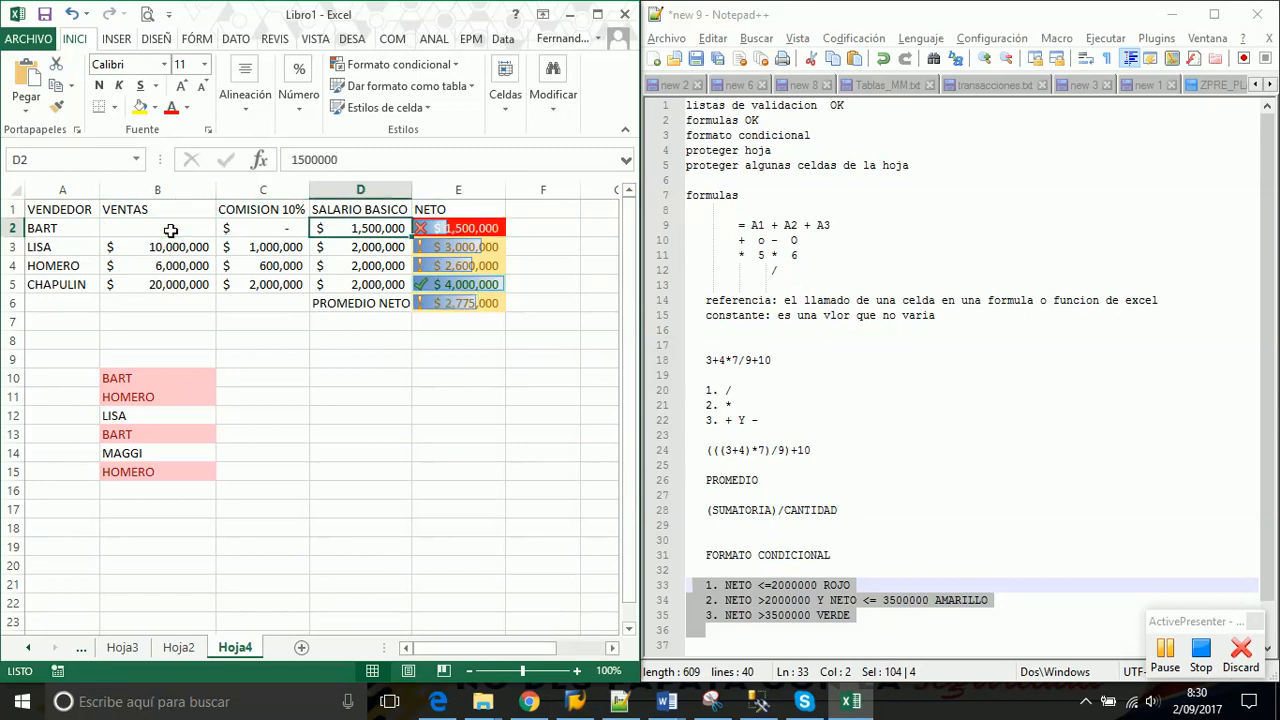
{"action": "key", "text": "Delete"}
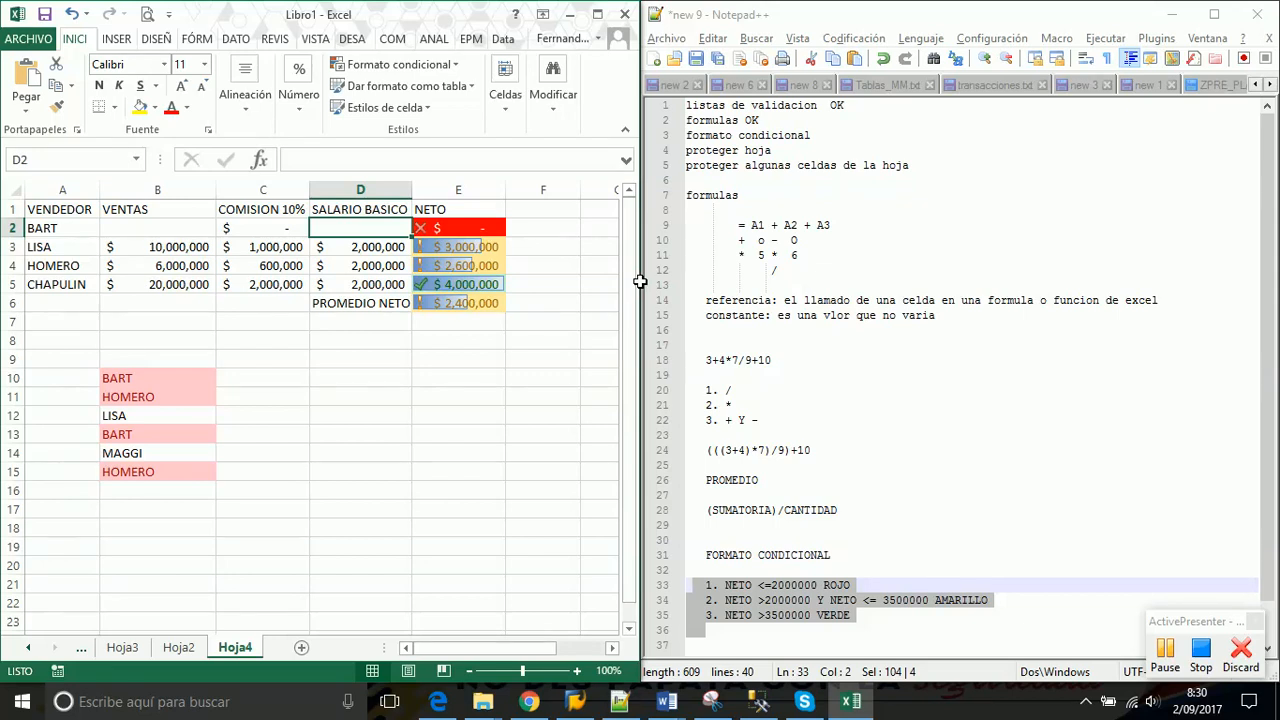
{"action": "key", "text": "ctrl+z"}
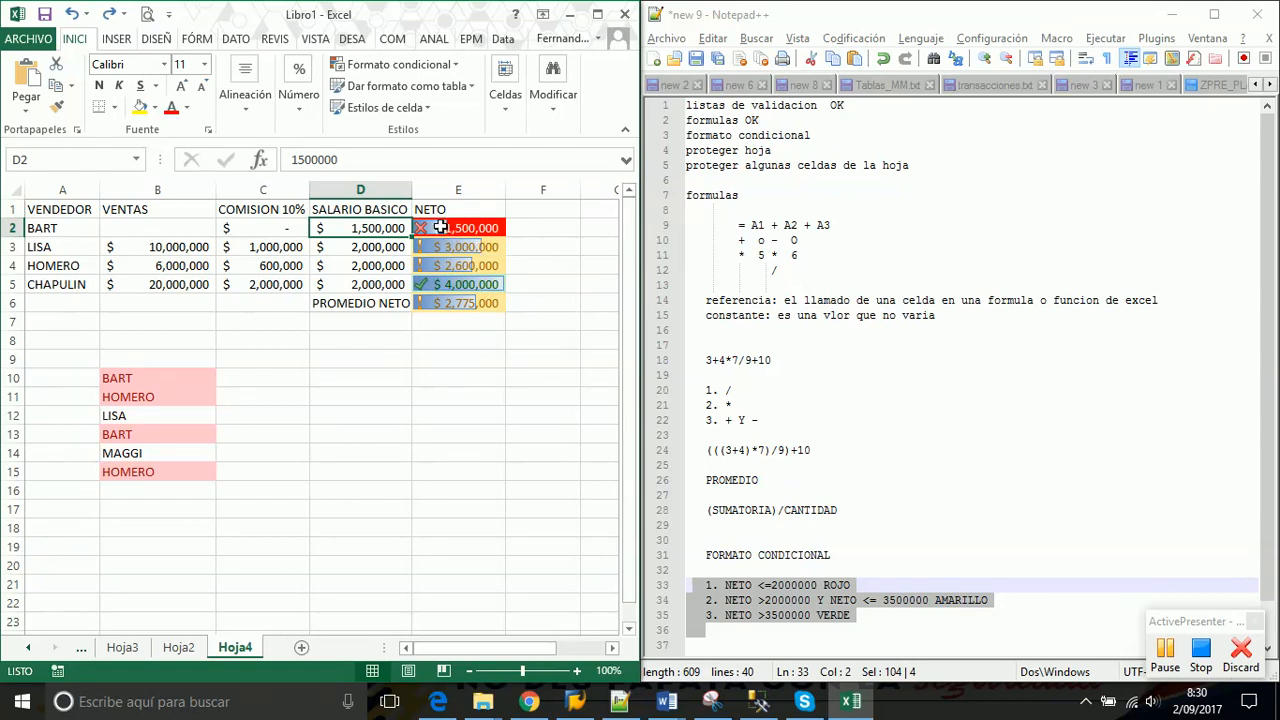
{"action": "key", "text": "ctrl+z"}
{"action": "left_click", "coordinate": [343, 388]}
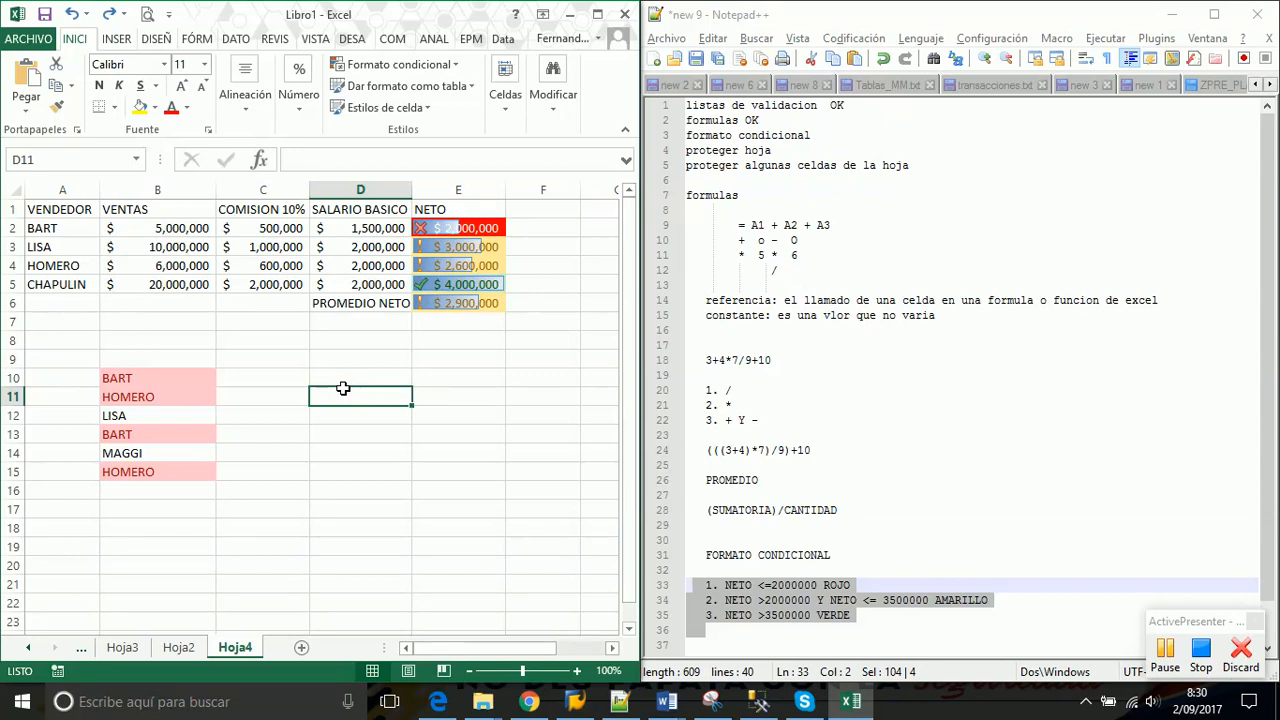
Browse the Formato condicional menu's Escalas de color, Resaltar reglas and Conjuntos de iconos, ending on Barras de datos
{"action": "left_click", "coordinate": [445, 64]}
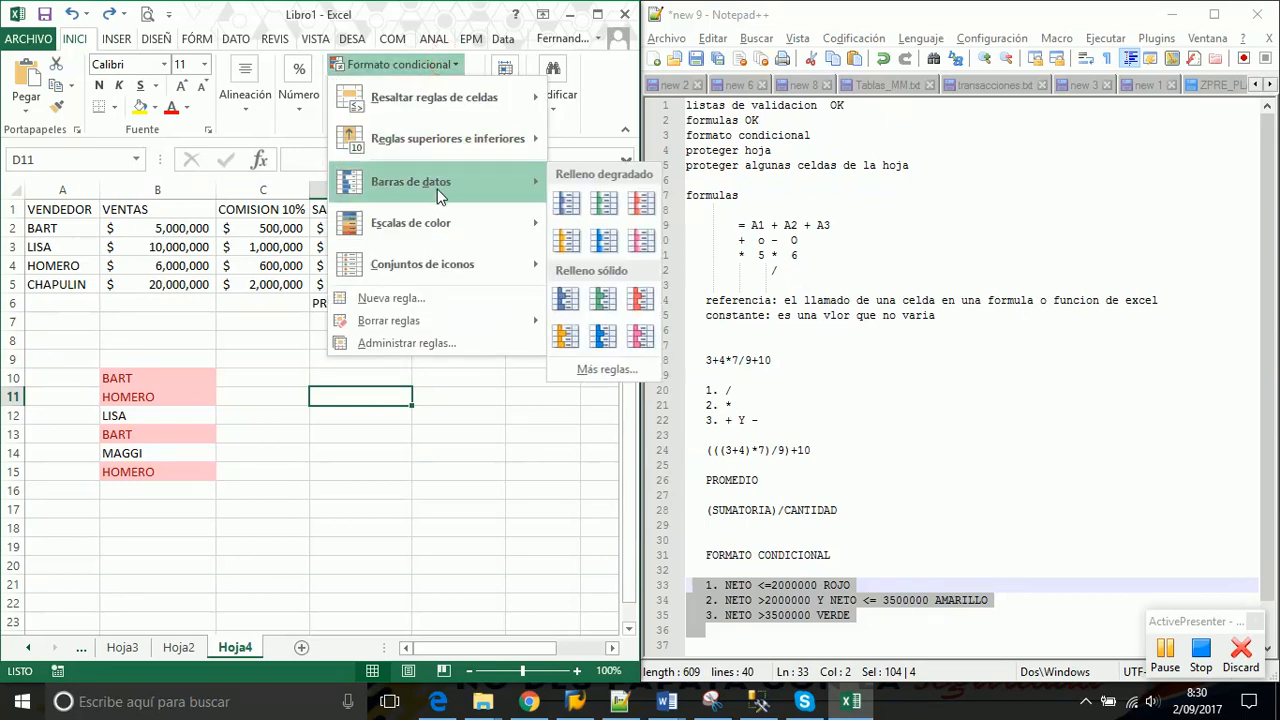
{"action": "mouse_move", "coordinate": [436, 222]}
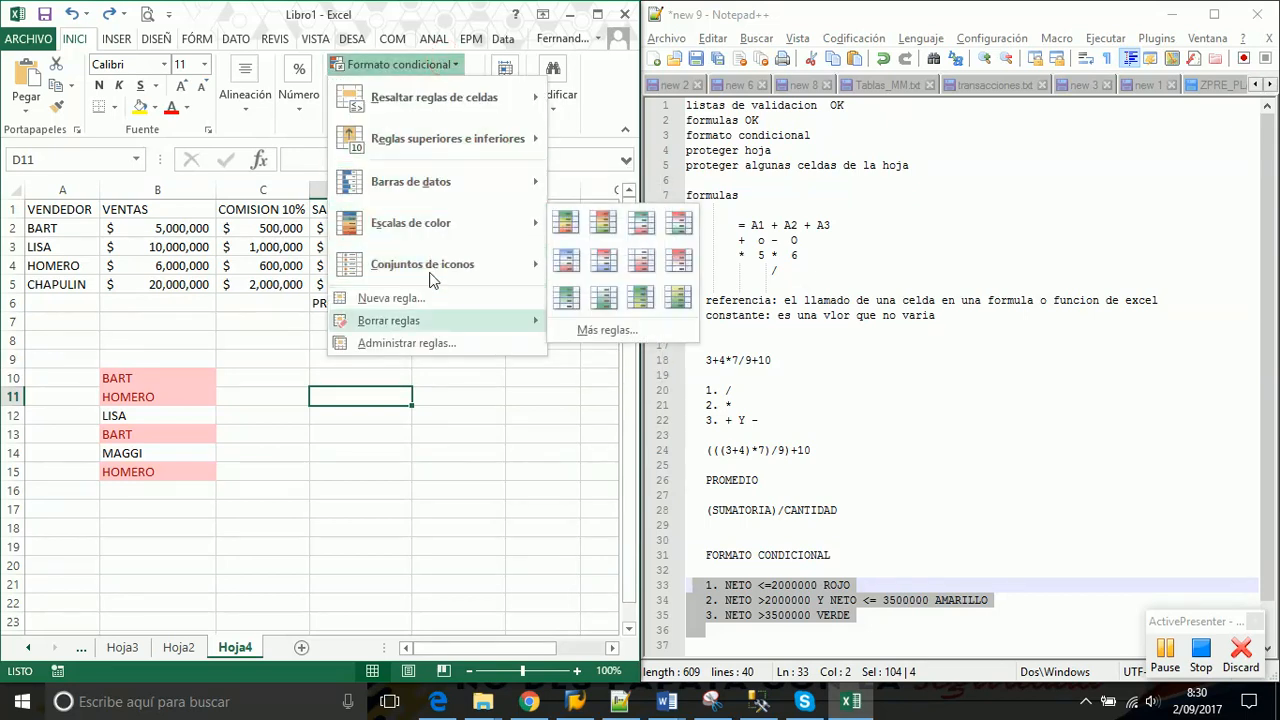
{"action": "left_click", "coordinate": [450, 394]}
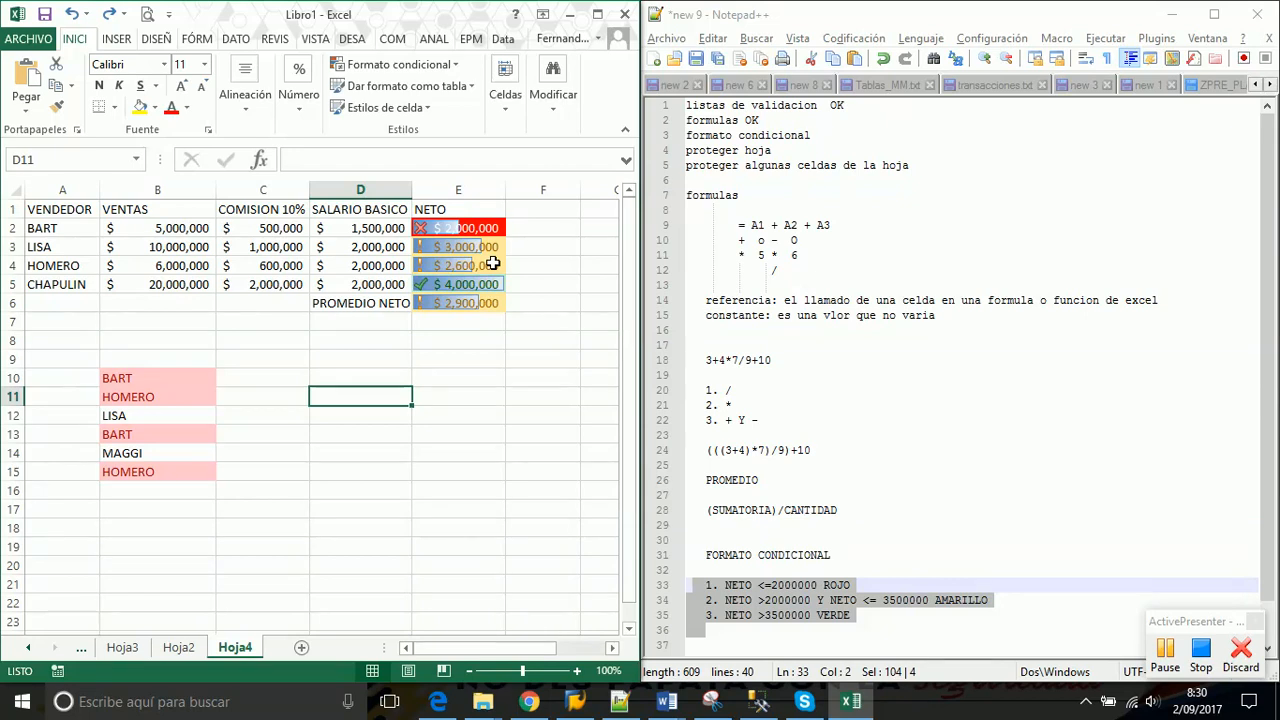
{"action": "left_click", "coordinate": [454, 65]}
{"action": "mouse_move", "coordinate": [459, 116]}
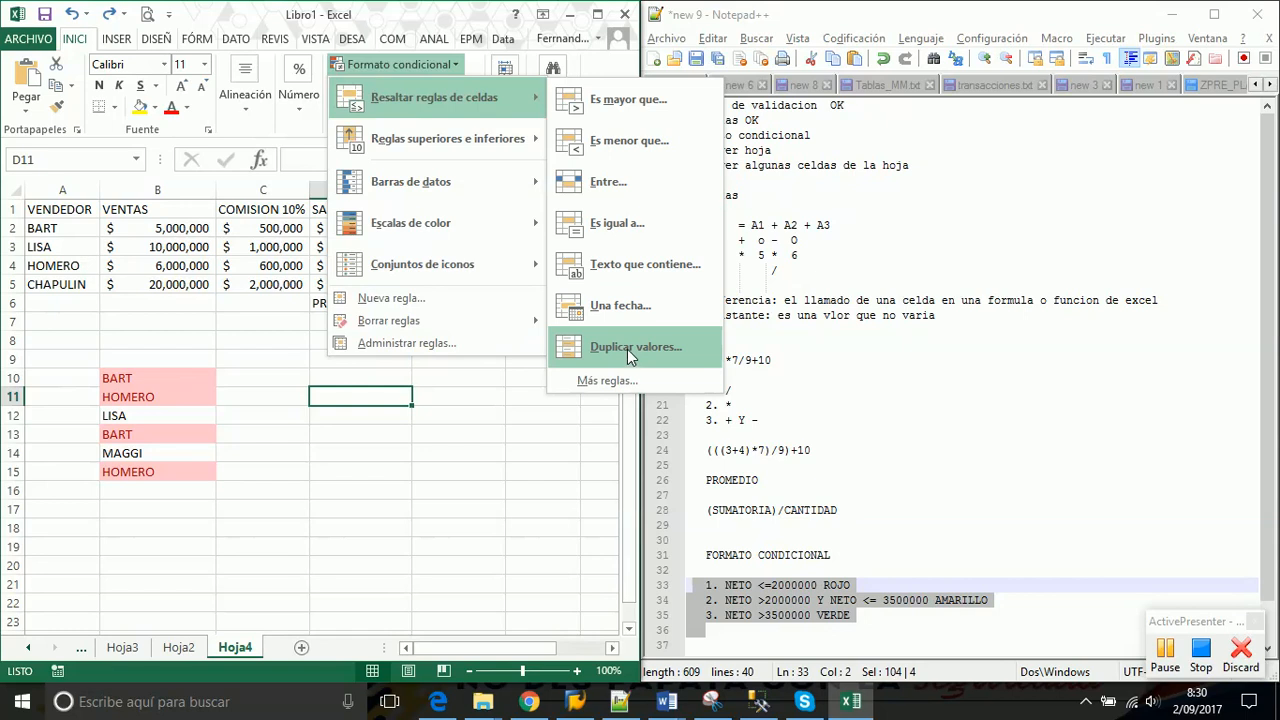
{"action": "mouse_move", "coordinate": [508, 272]}
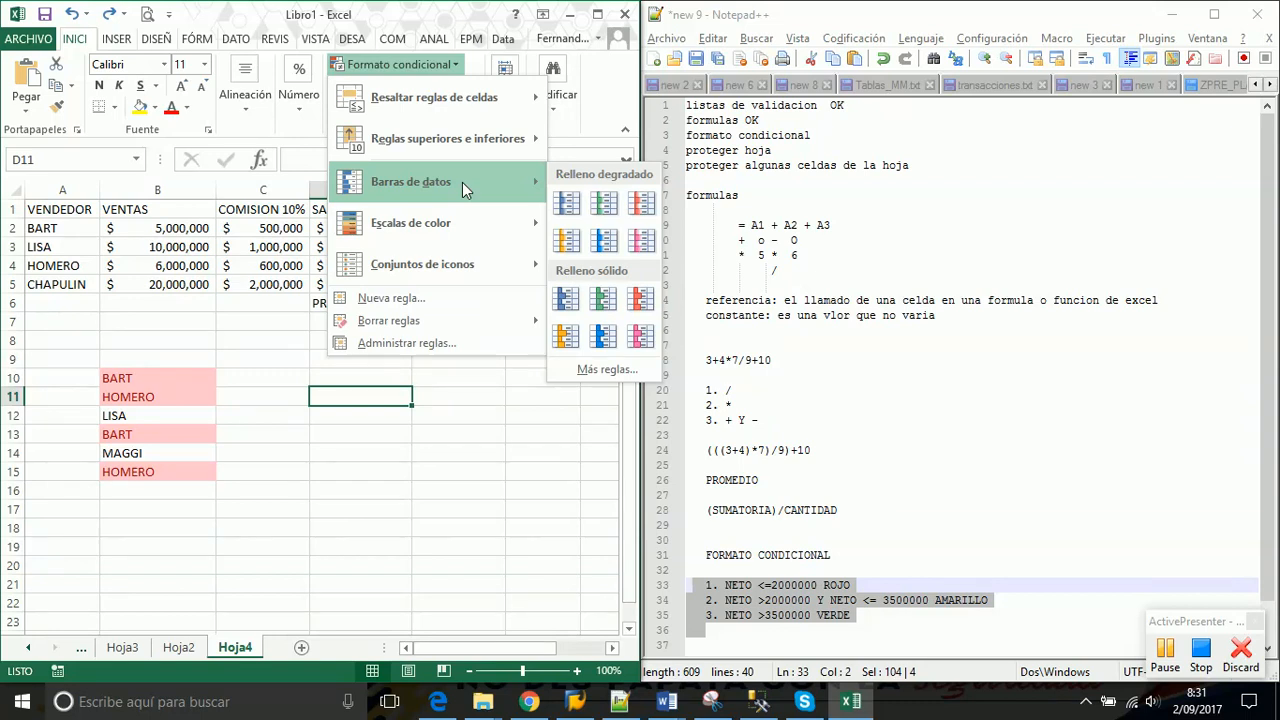
Dismiss the Formato condicional menu and select empty cell E9 below the NETO column
{"action": "left_click", "coordinate": [477, 428]}
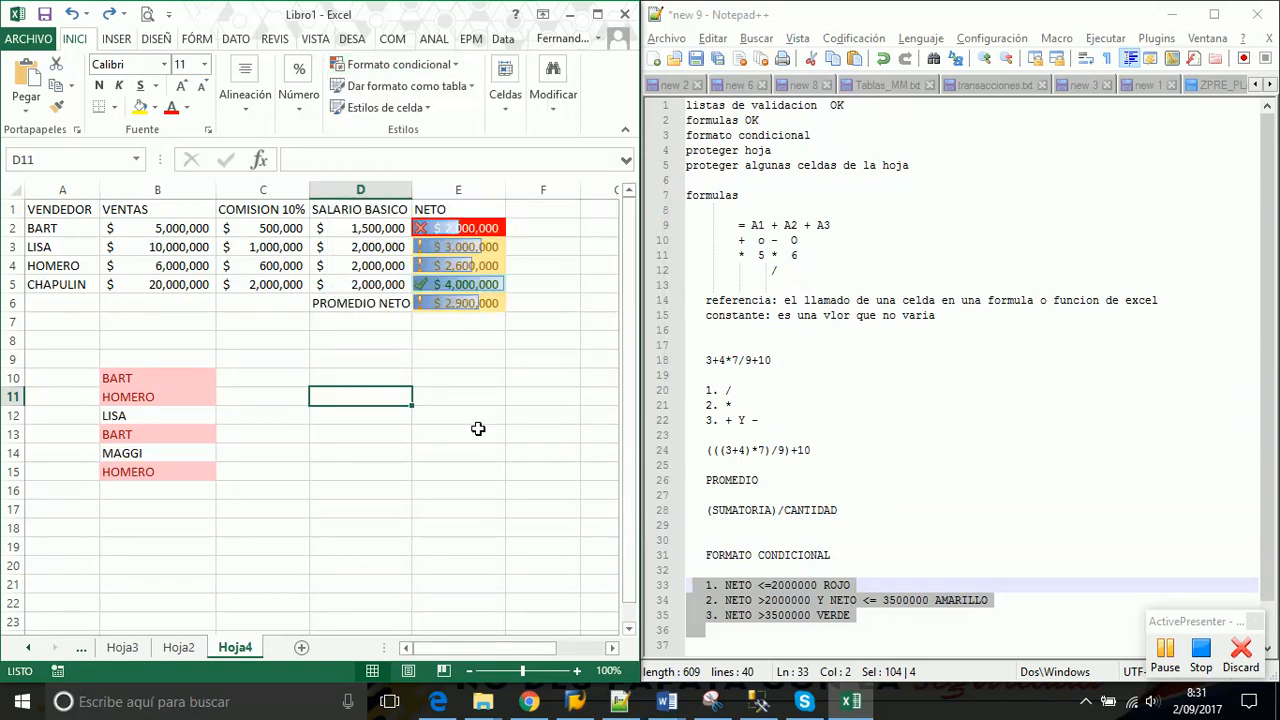
{"action": "left_click", "coordinate": [467, 359]}
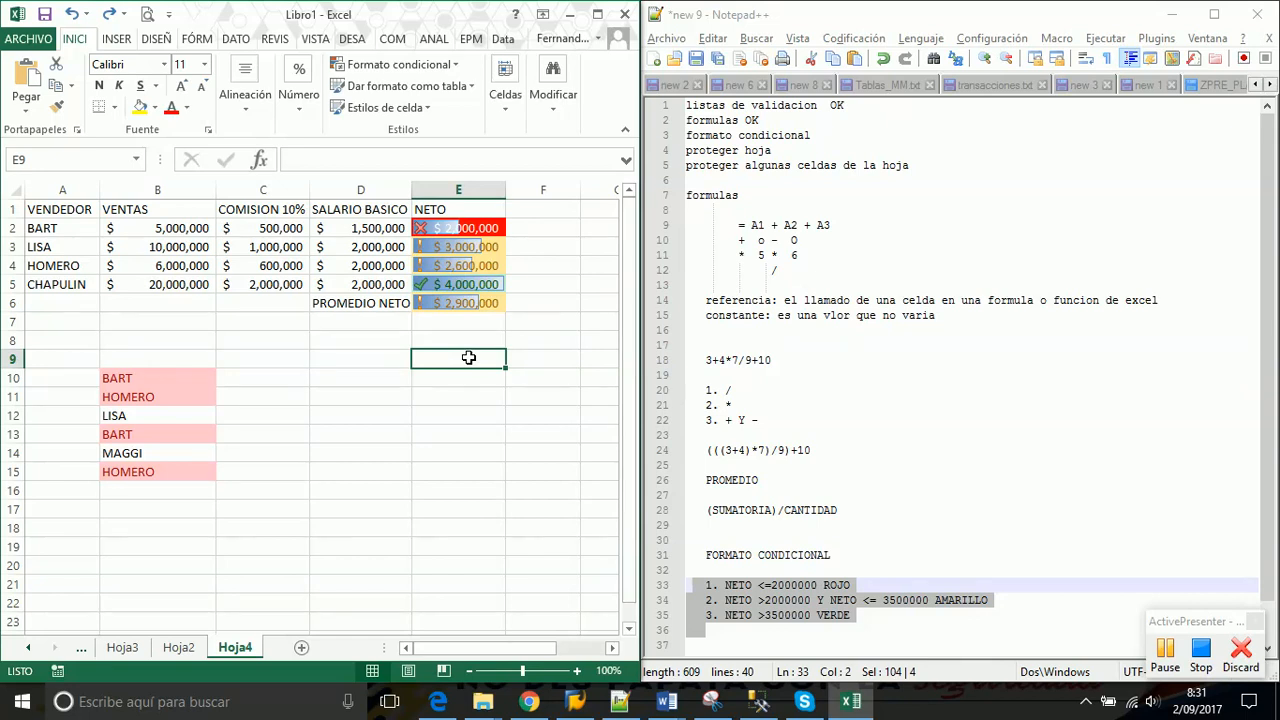
{"action": "left_click", "coordinate": [395, 362]}
{"action": "left_click", "coordinate": [451, 351]}
Enter the sample values 1.2, 2.3 and 2.4 into E9, E10 and E11
{"action": "type", "text": "1.2"}
{"action": "key", "text": "ctrl+Return"}
{"action": "key", "text": "Return"}
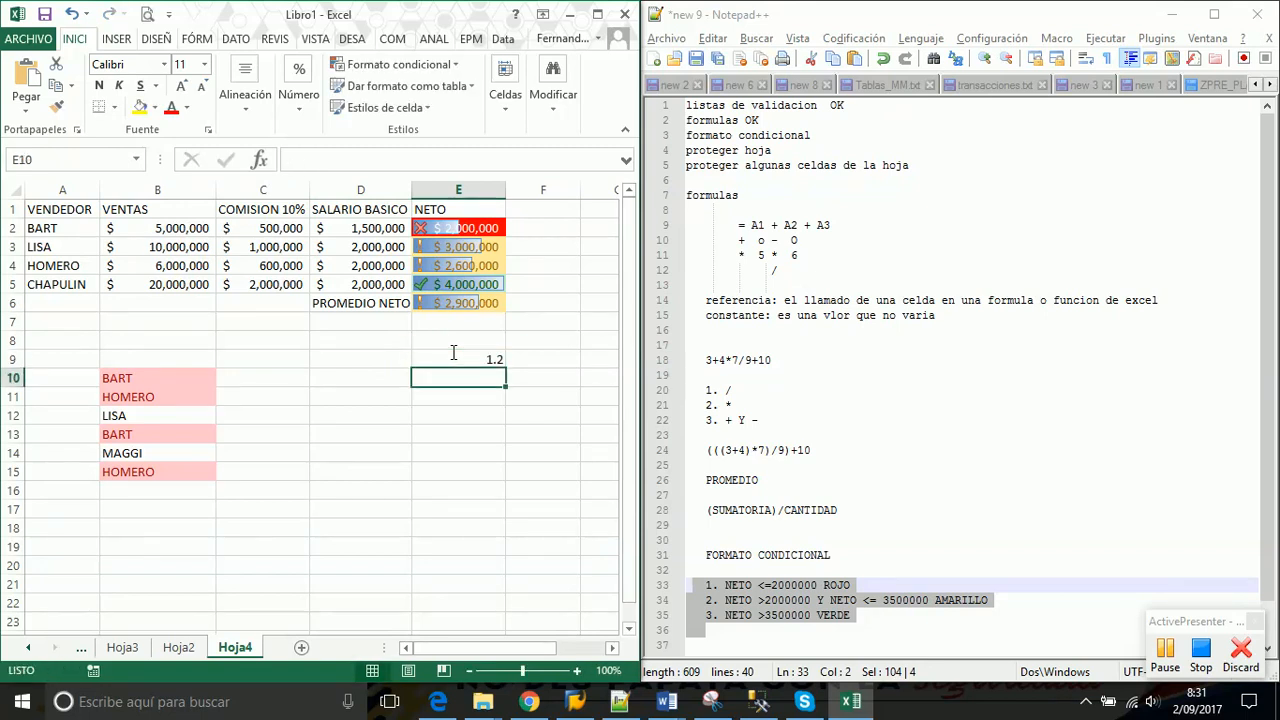
{"action": "type", "text": "2.3"}
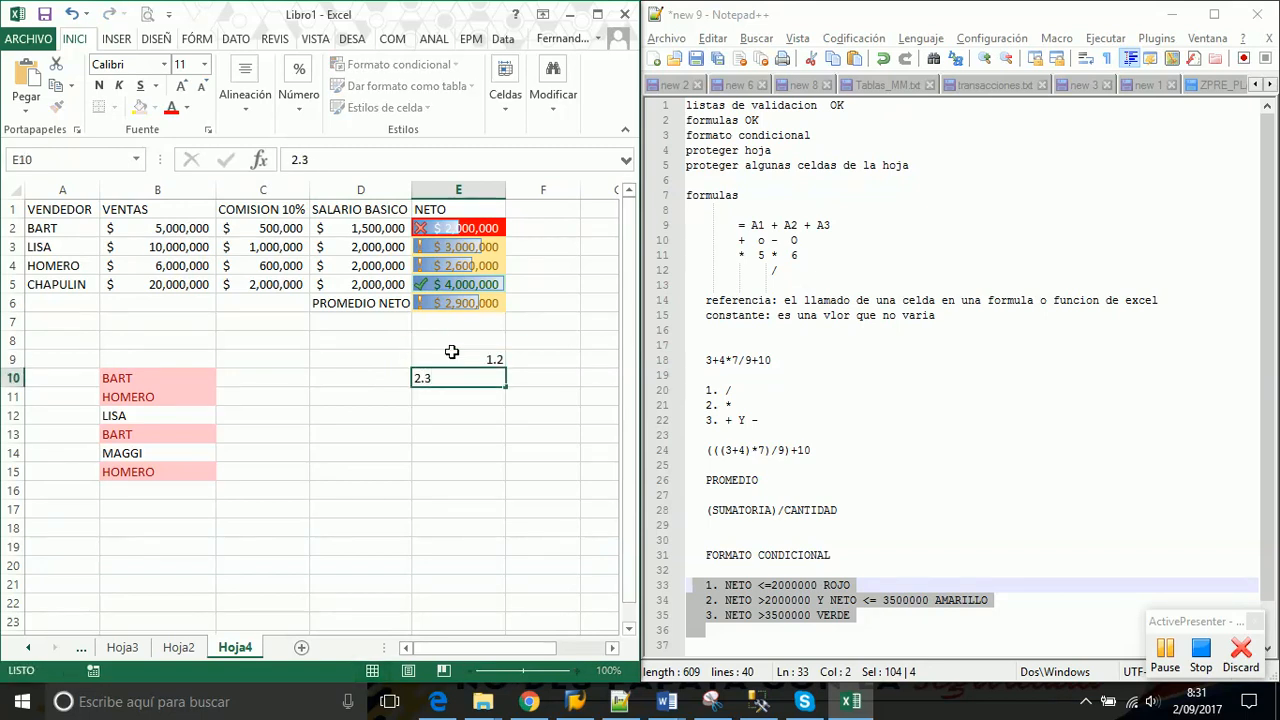
{"action": "key", "text": "Return"}
{"action": "type", "text": "2.4"}
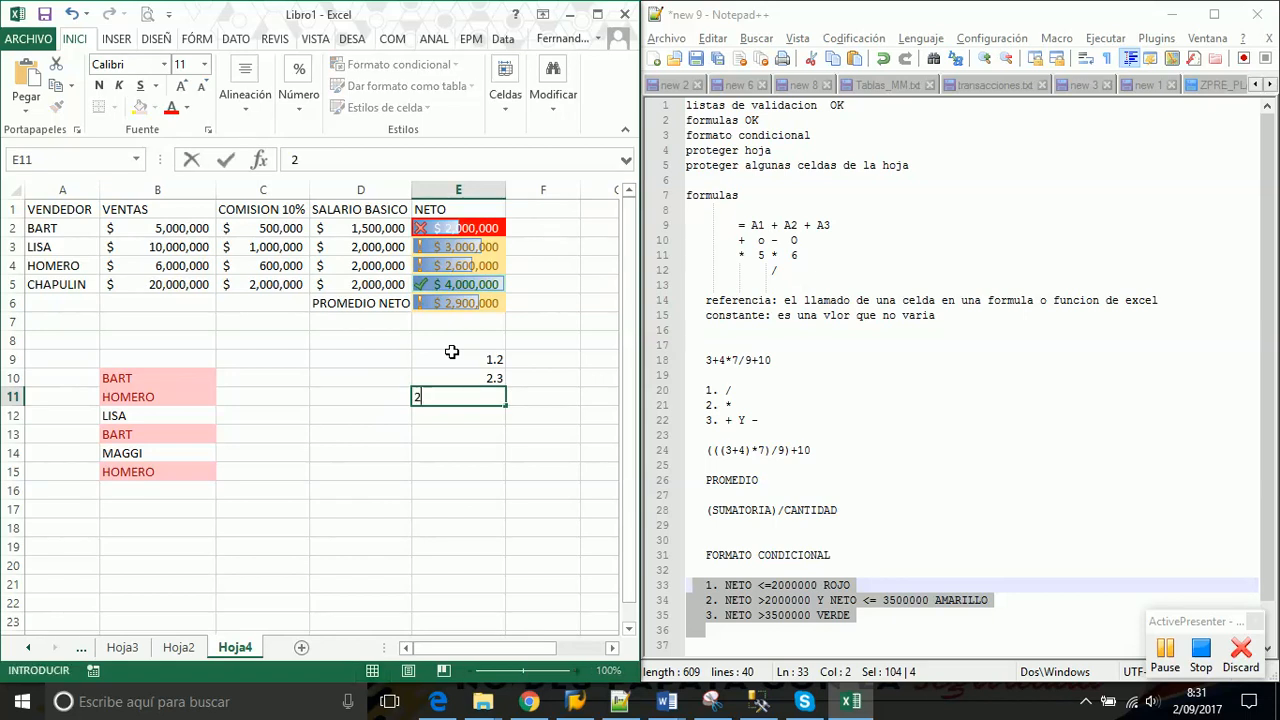
{"action": "key", "text": "ctrl+Return"}
{"action": "key", "text": "Return"}
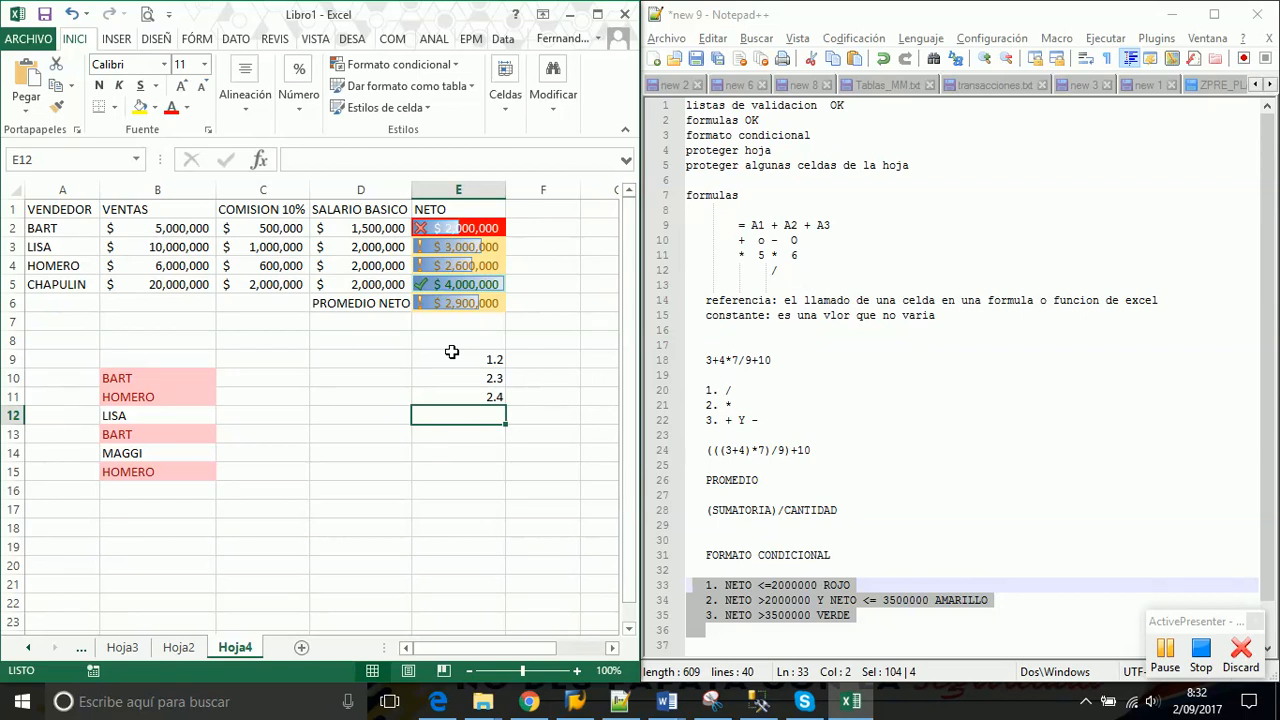
Test a comma-decimal entry 1,2 in E13, clear it, and select E9:E11
{"action": "left_click", "coordinate": [465, 357]}
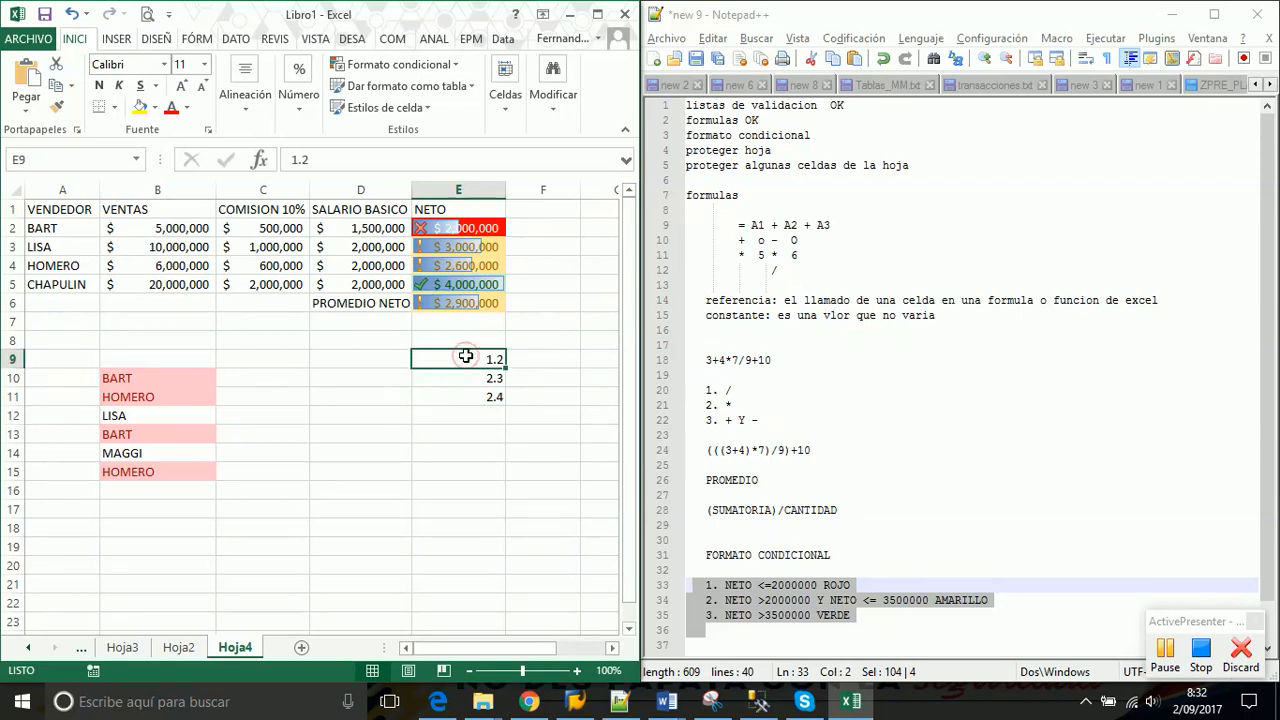
{"action": "left_click", "coordinate": [450, 437]}
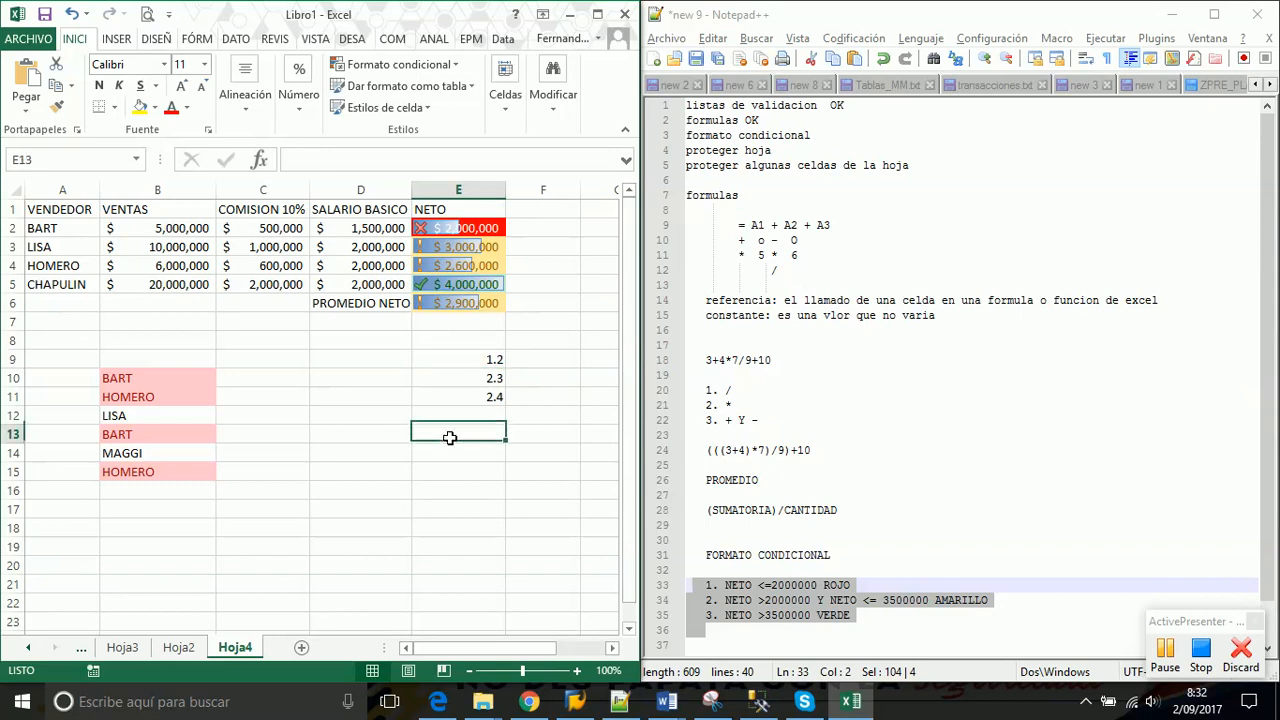
{"action": "type", "text": "1,2"}
{"action": "key", "text": "Return"}
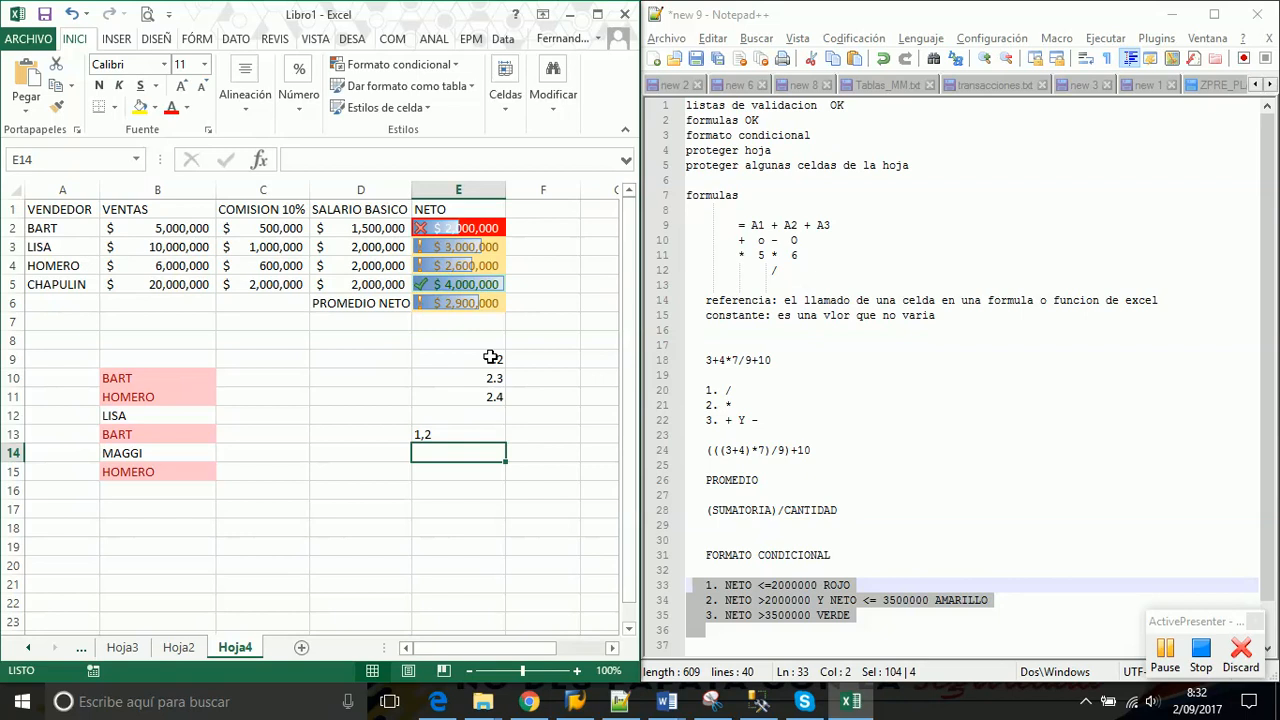
{"action": "left_click_drag", "start_coordinate": [491, 357], "coordinate": [491, 397]}
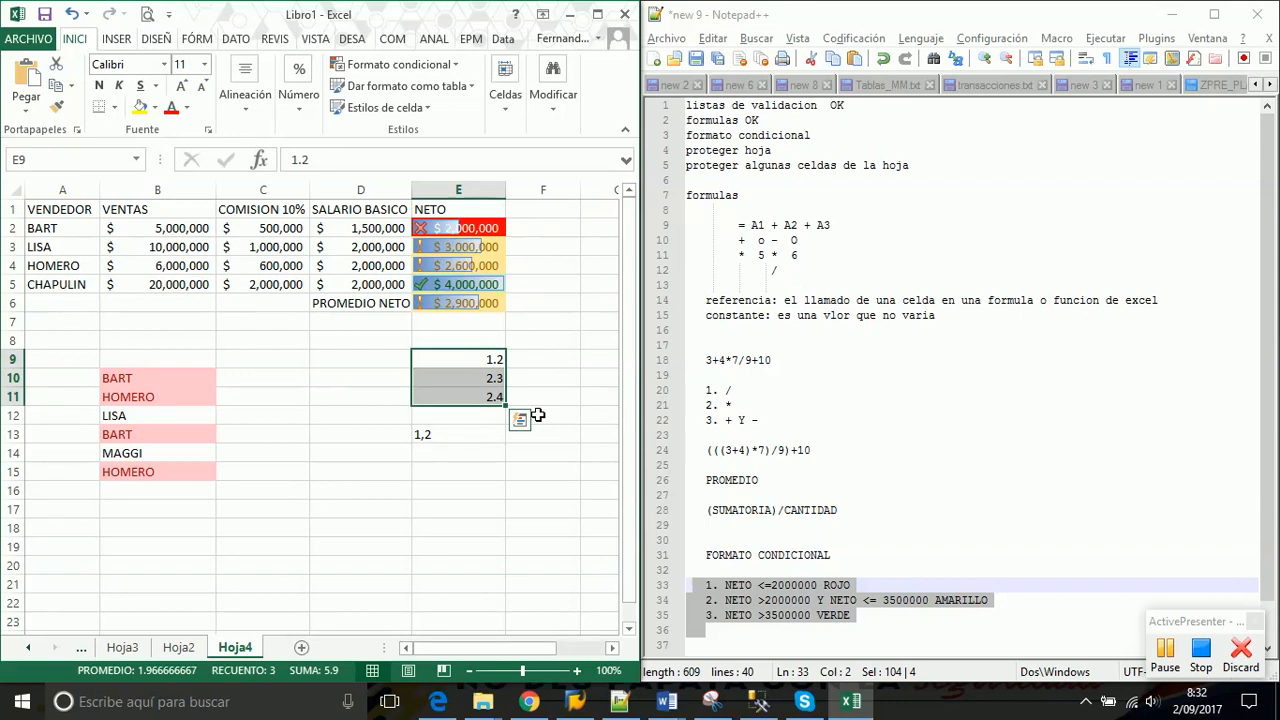
{"action": "left_click", "coordinate": [462, 434]}
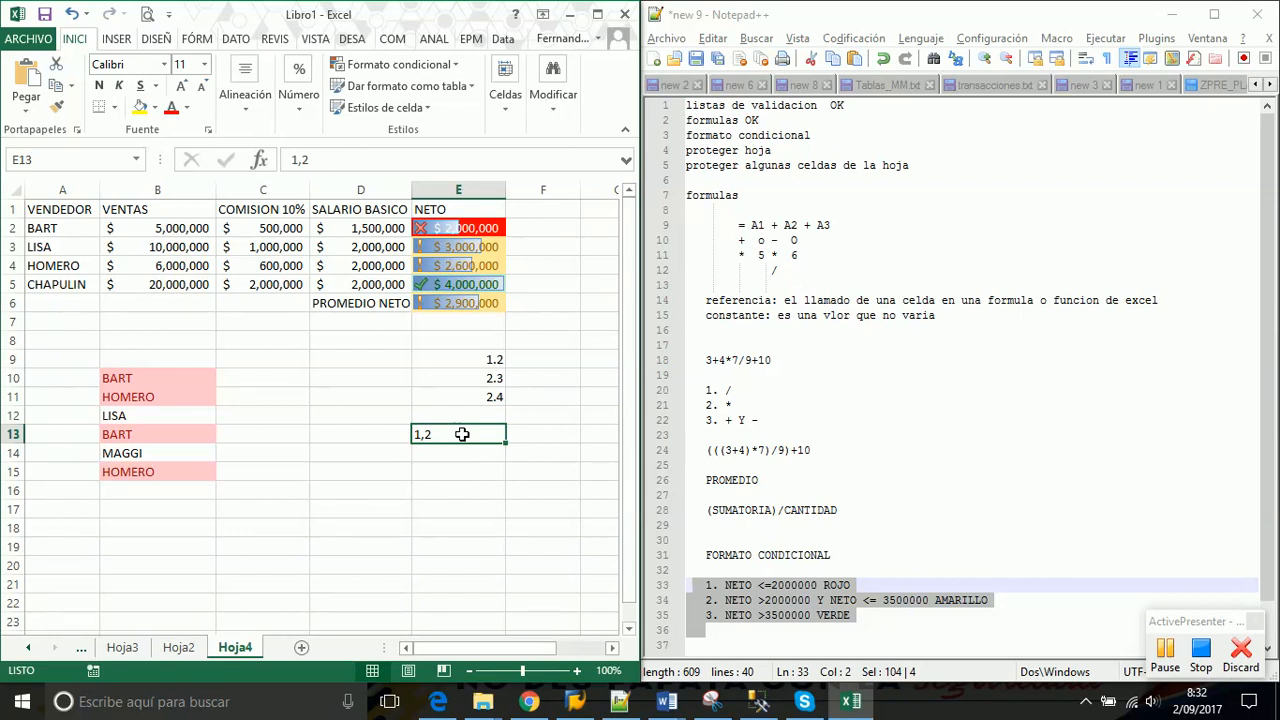
{"action": "key", "text": "Delete"}
{"action": "left_click_drag", "start_coordinate": [474, 358], "coordinate": [480, 397]}
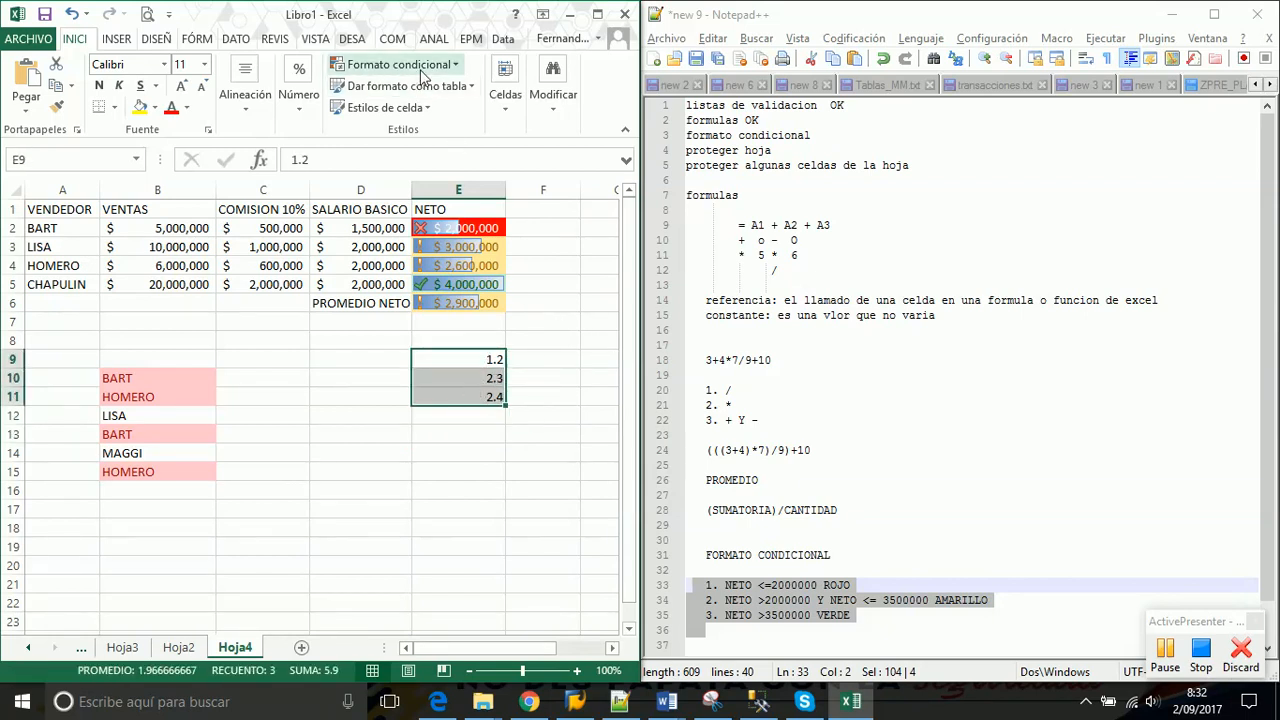
Choose Resaltar reglas de celdas > Es menor que for E9:E11 and move its dialog aside
{"action": "left_click", "coordinate": [452, 65]}
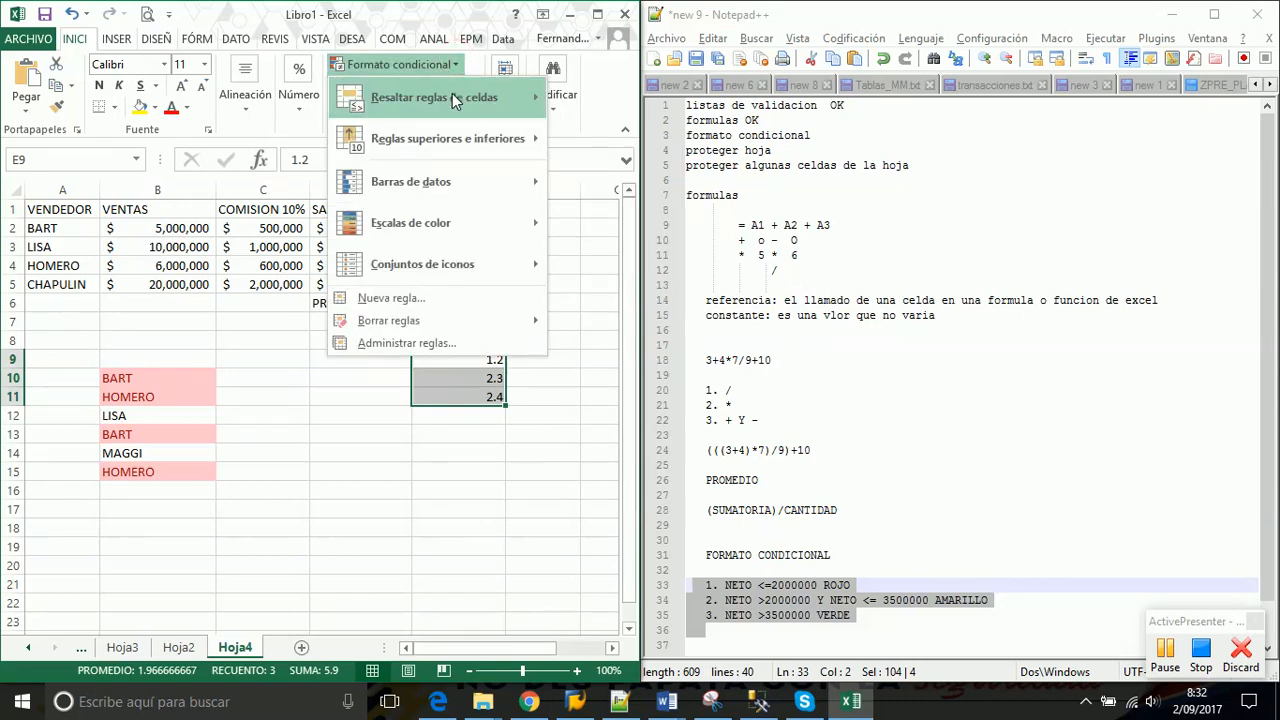
{"action": "mouse_move", "coordinate": [453, 100]}
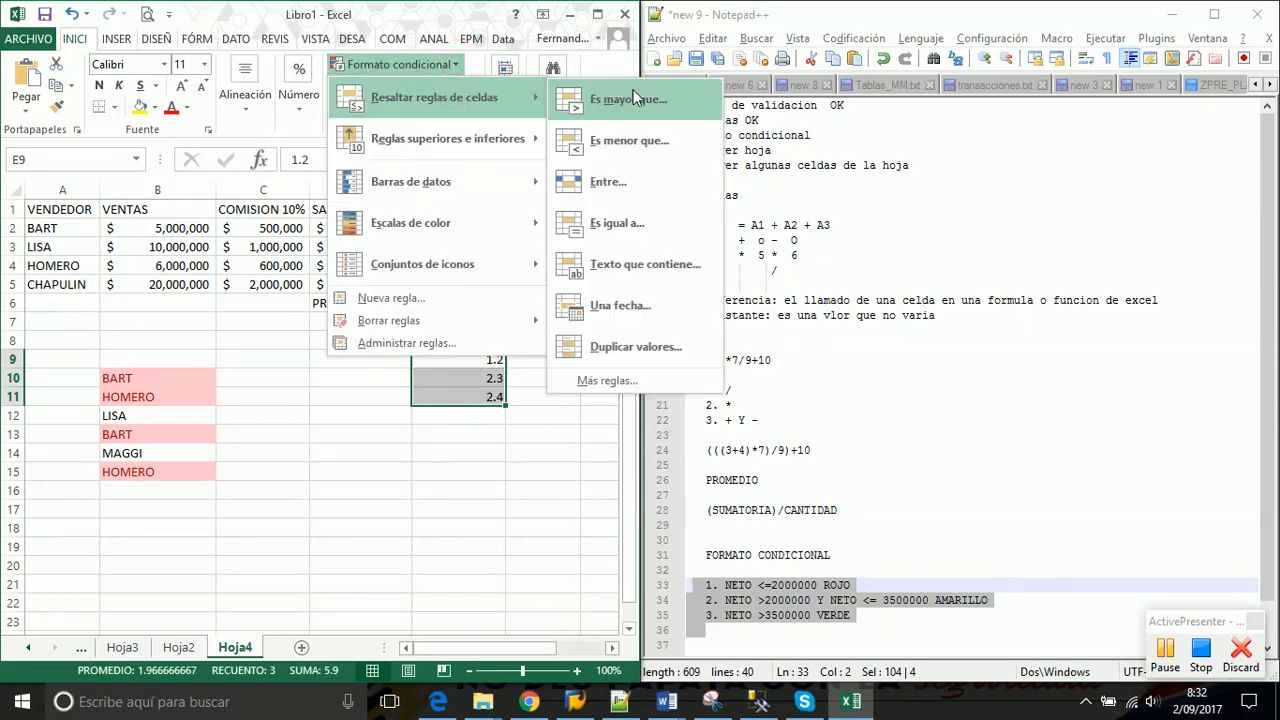
{"action": "left_click", "coordinate": [628, 141]}
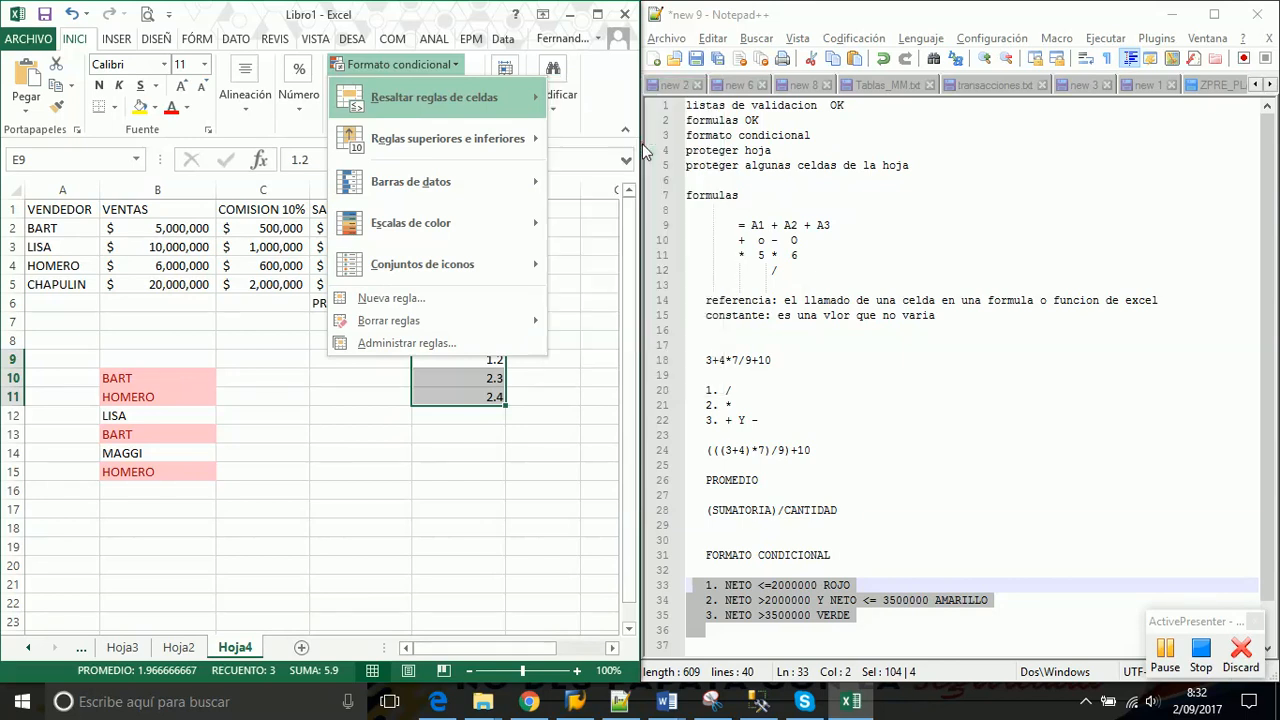
{"action": "left_click_drag", "start_coordinate": [651, 245], "coordinate": [859, 204]}
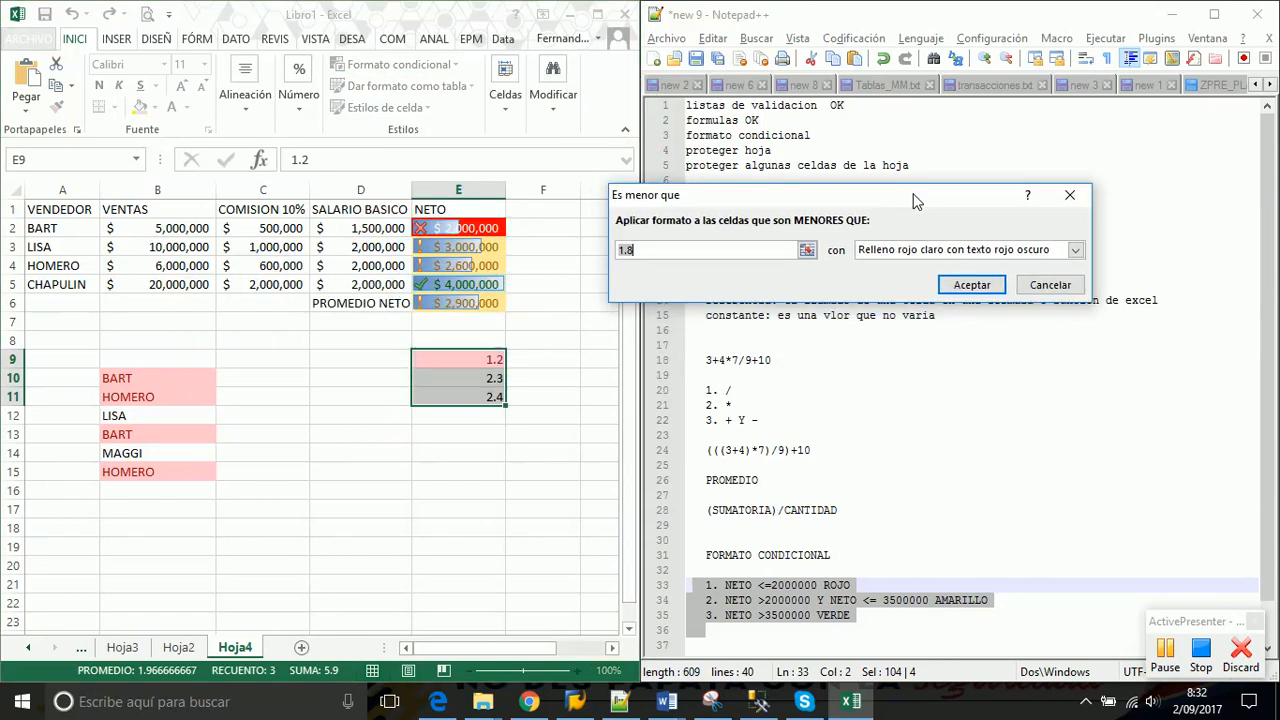
Set the threshold to 1,5 with light red fill and dark red text, and accept
{"action": "left_click", "coordinate": [670, 251]}
{"action": "type", "text": "2.5"}
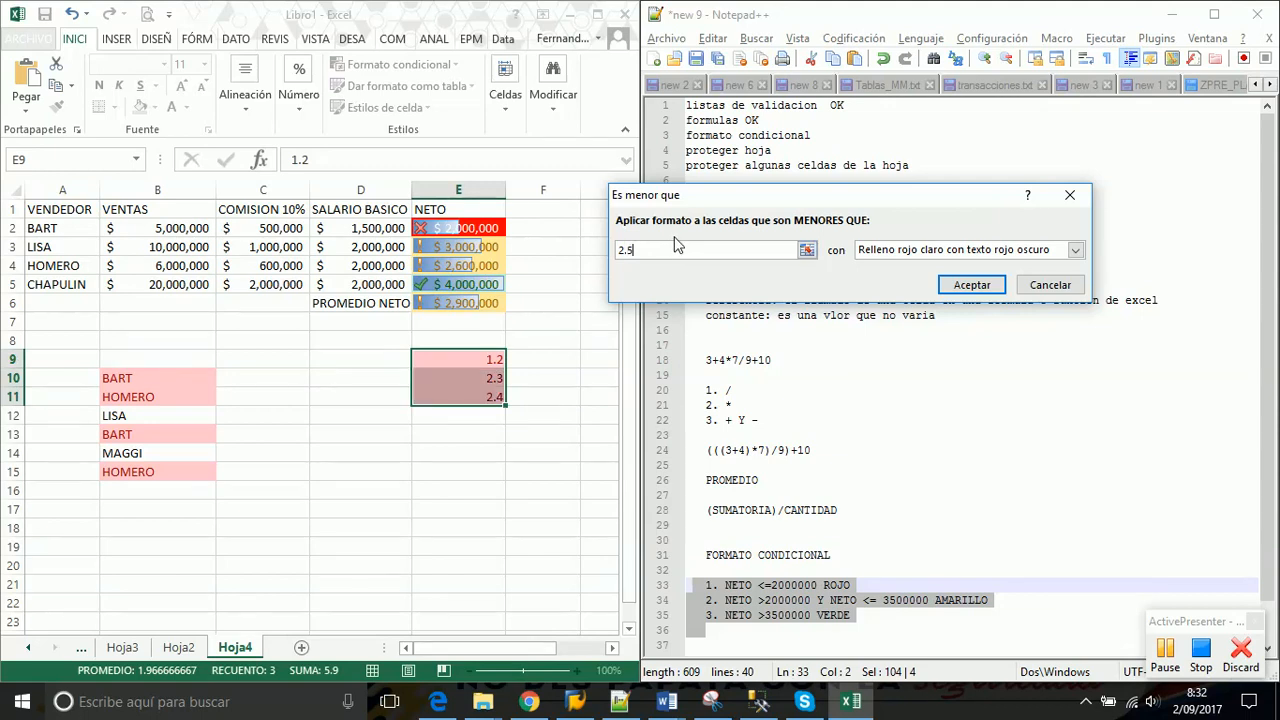
{"action": "key", "text": "BackSpace"}
{"action": "key", "text": "BackSpace"}
{"action": "type", "text": ",5"}
{"action": "key", "text": "BackSpace"}
{"action": "key", "text": "BackSpace"}
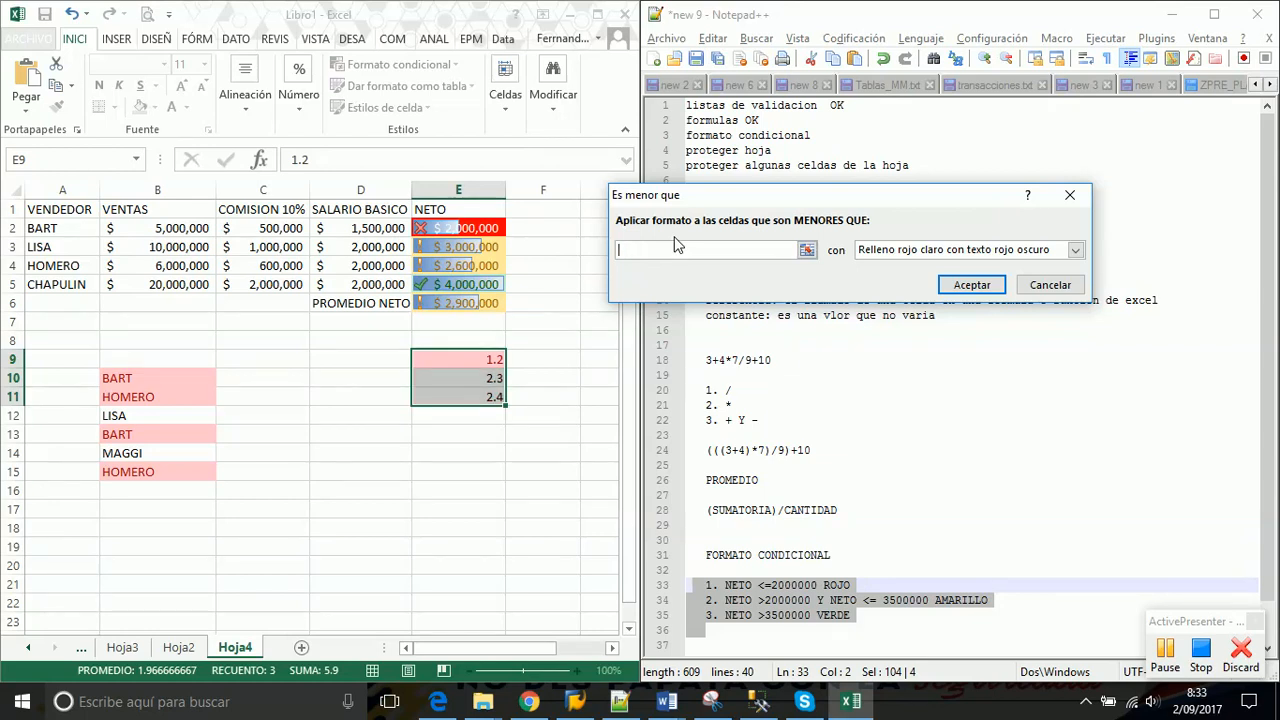
{"action": "type", "text": "1,2"}
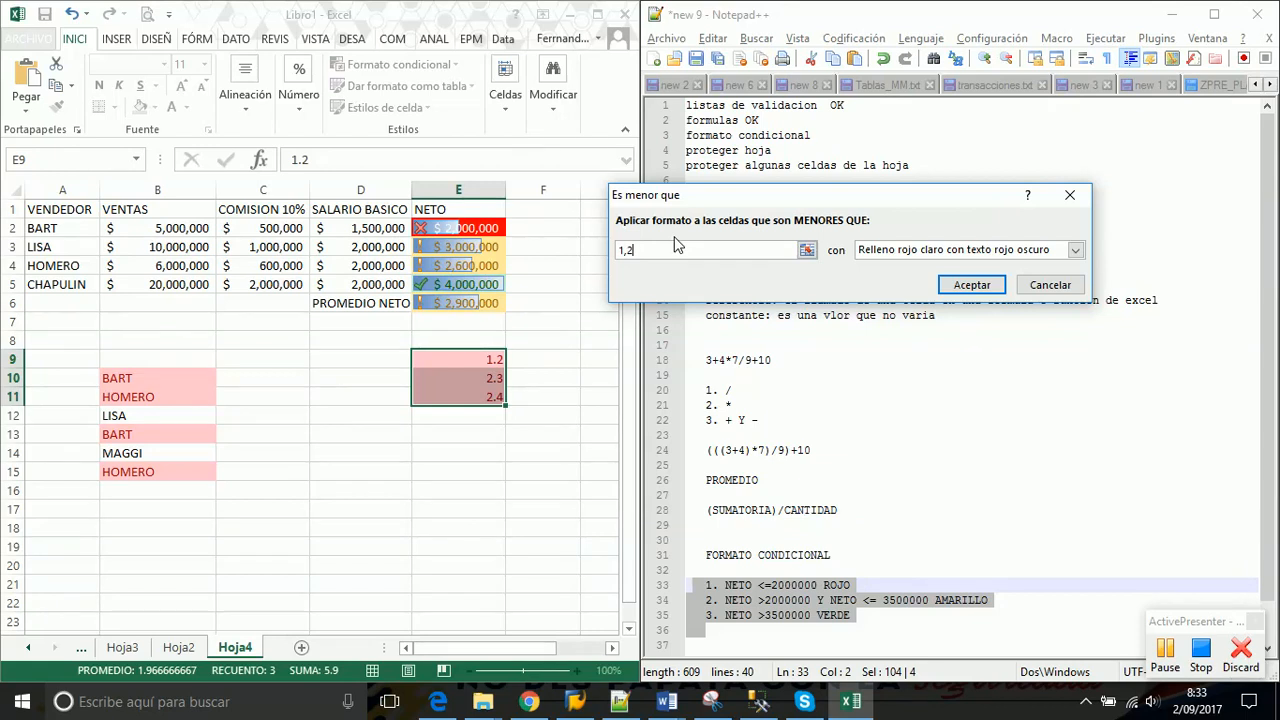
{"action": "key", "text": "BackSpace"}
{"action": "type", "text": "5"}
{"action": "left_click", "coordinate": [972, 287]}
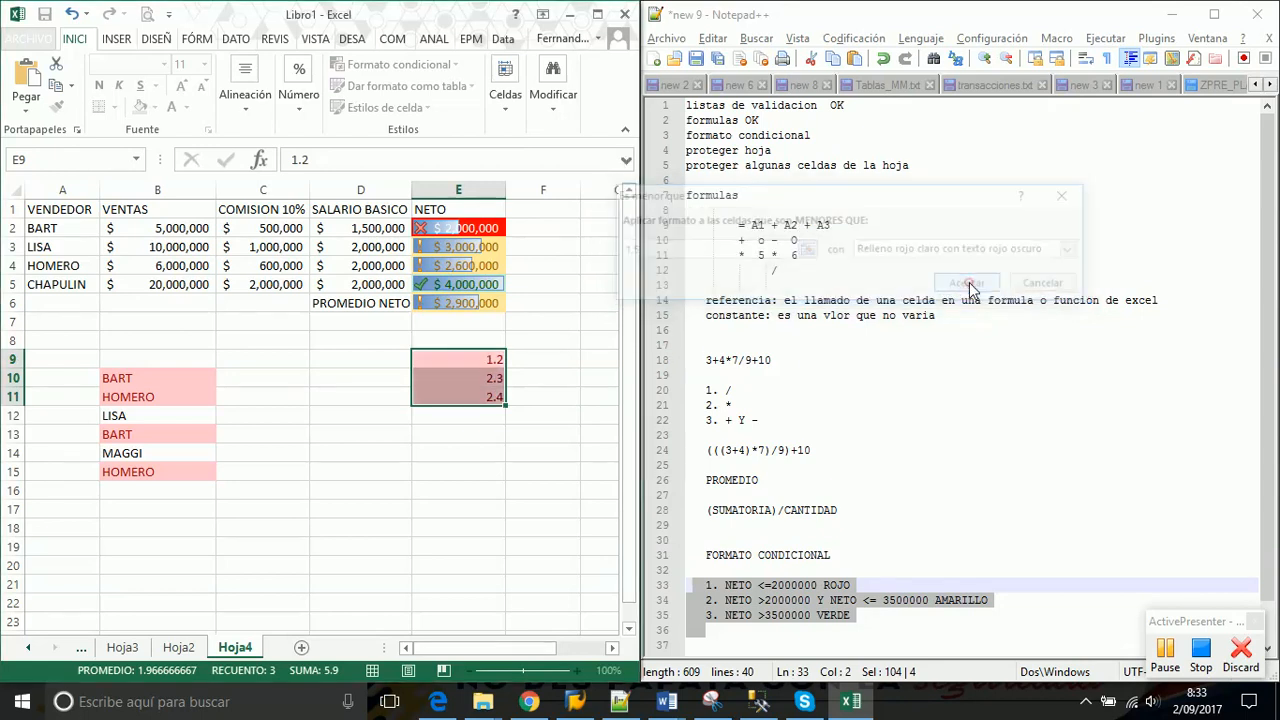
{"action": "left_click", "coordinate": [467, 395]}
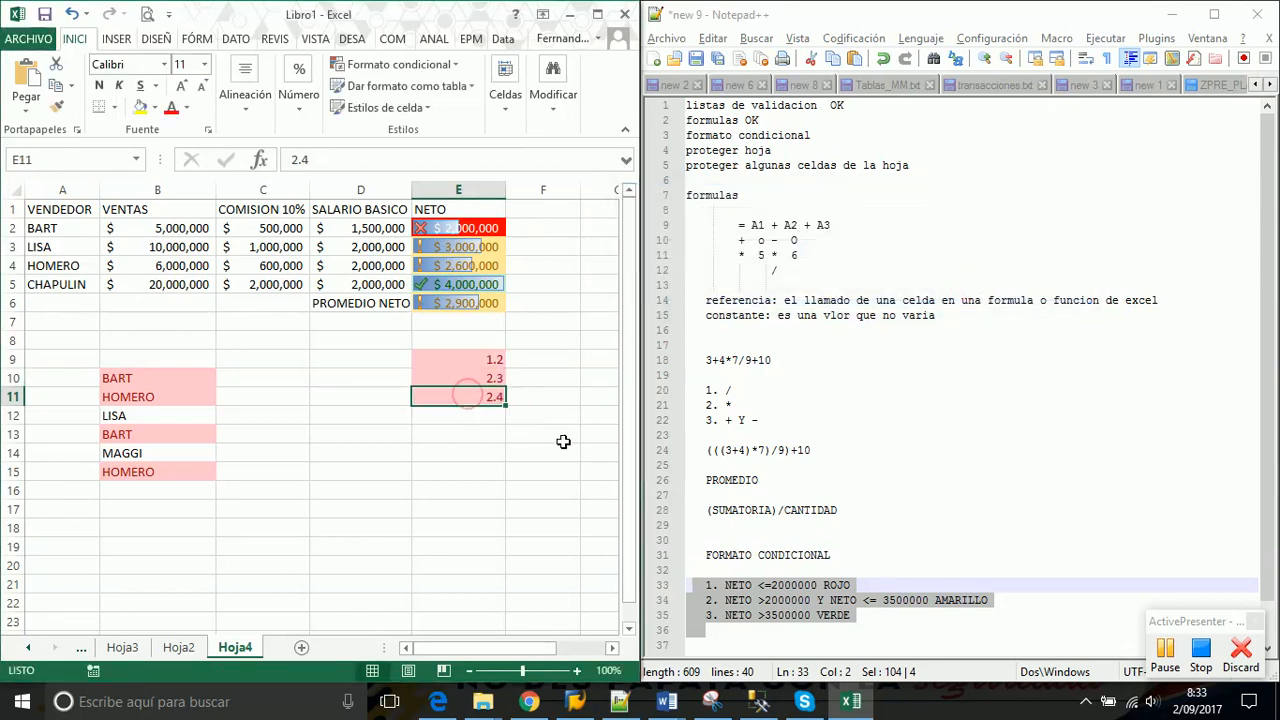
Select E9:E11 and open Administrar reglas to view the Valor de celda < "1,5" rule
{"action": "mouse_move", "coordinate": [467, 376]}
{"action": "left_mouse_down"}
{"action": "mouse_move", "coordinate": [470, 396]}
{"action": "mouse_move", "coordinate": [466, 358]}
{"action": "mouse_move", "coordinate": [464, 392]}
{"action": "left_mouse_up"}
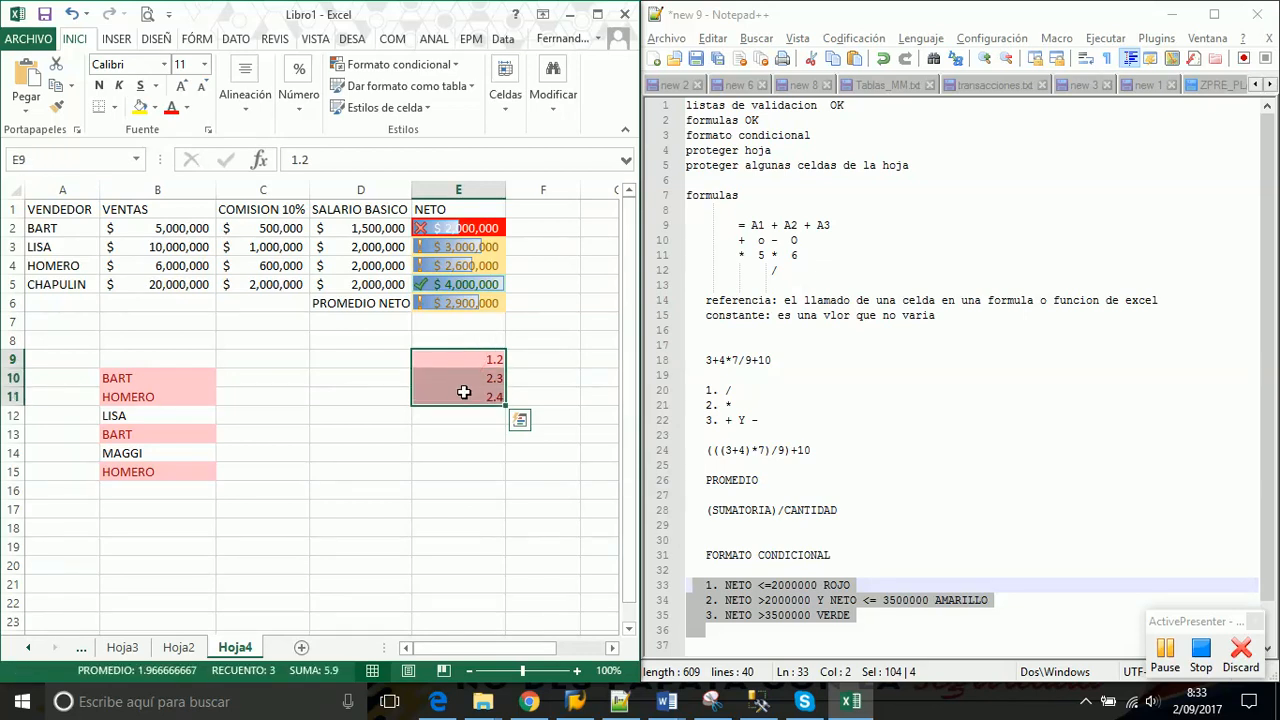
{"action": "left_click_drag", "start_coordinate": [451, 359], "coordinate": [447, 402]}
{"action": "left_click", "coordinate": [455, 64]}
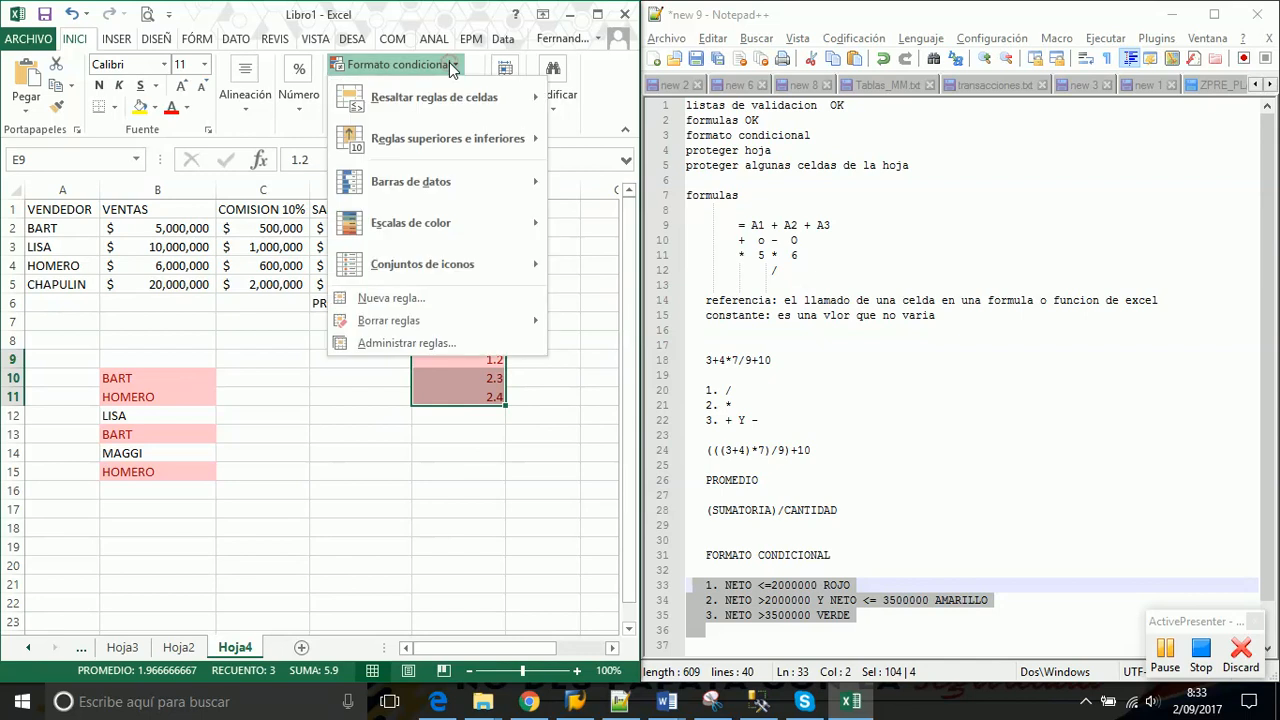
{"action": "left_click", "coordinate": [381, 343]}
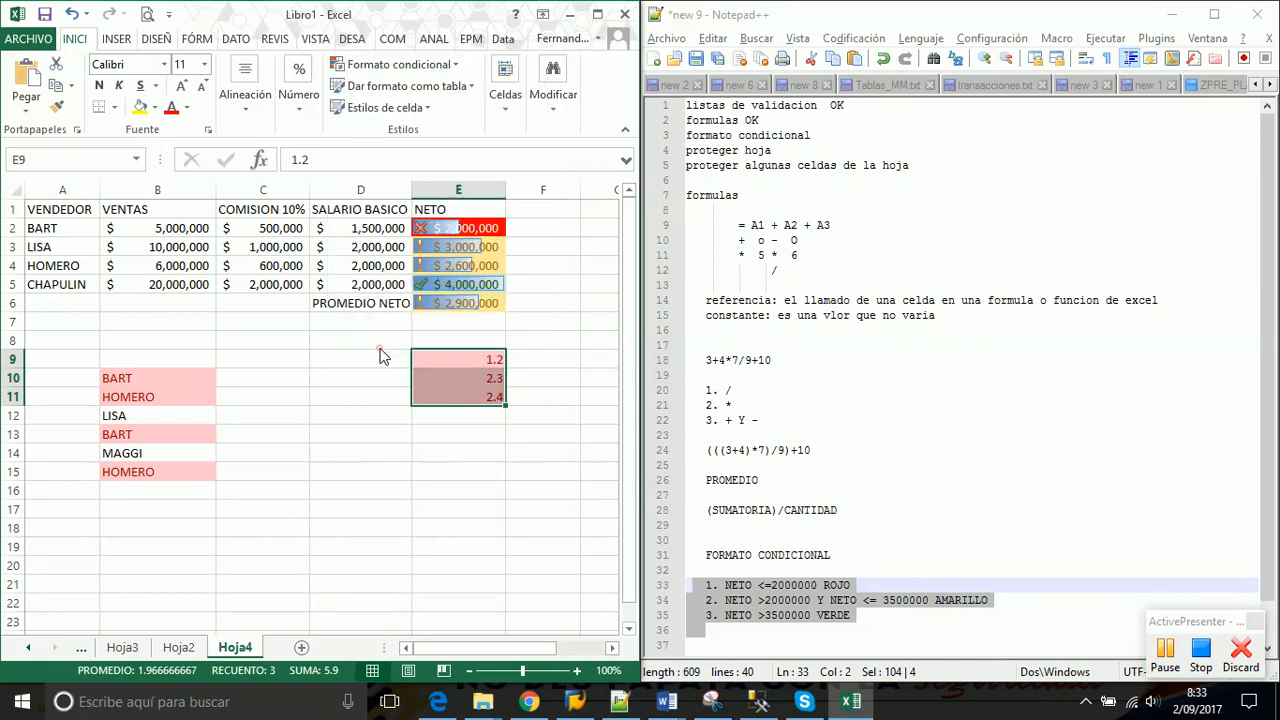
{"action": "left_click_drag", "start_coordinate": [783, 125], "coordinate": [848, 104]}
Edit the E9:E11 less-than rule's value to the number 1.5, apply it, and close the manager
{"action": "left_click", "coordinate": [700, 205]}
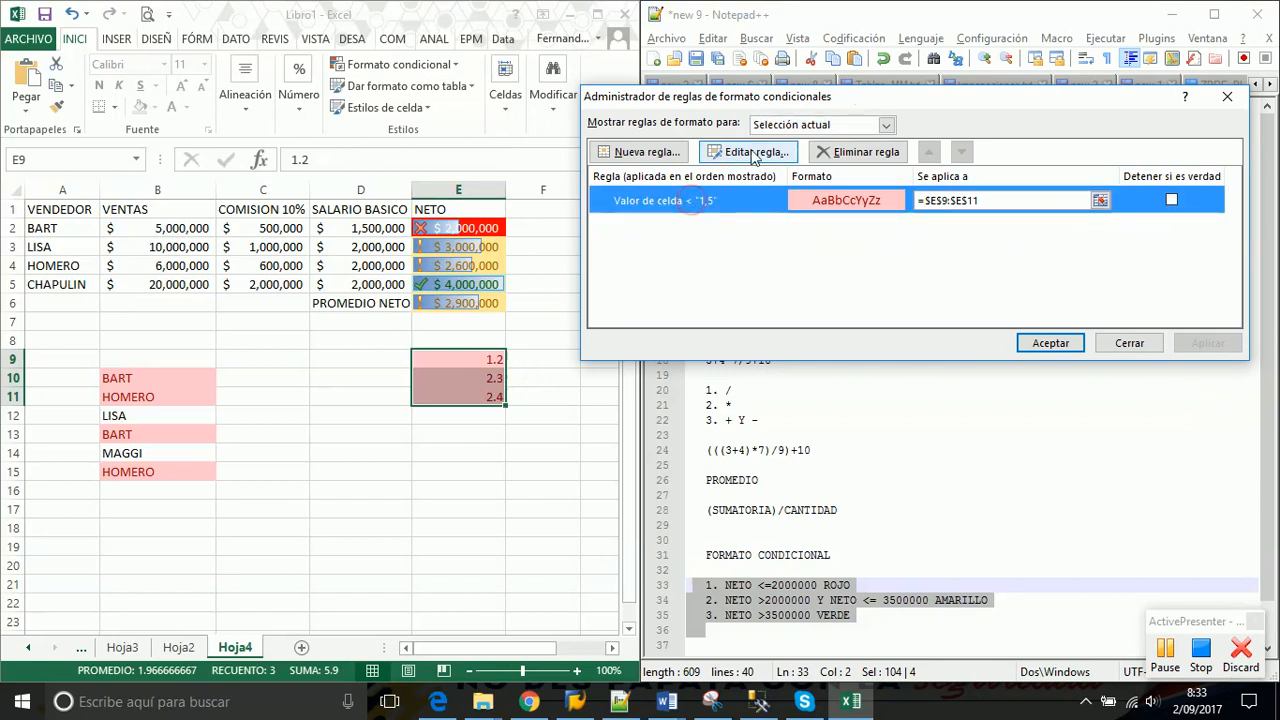
{"action": "left_click", "coordinate": [752, 152]}
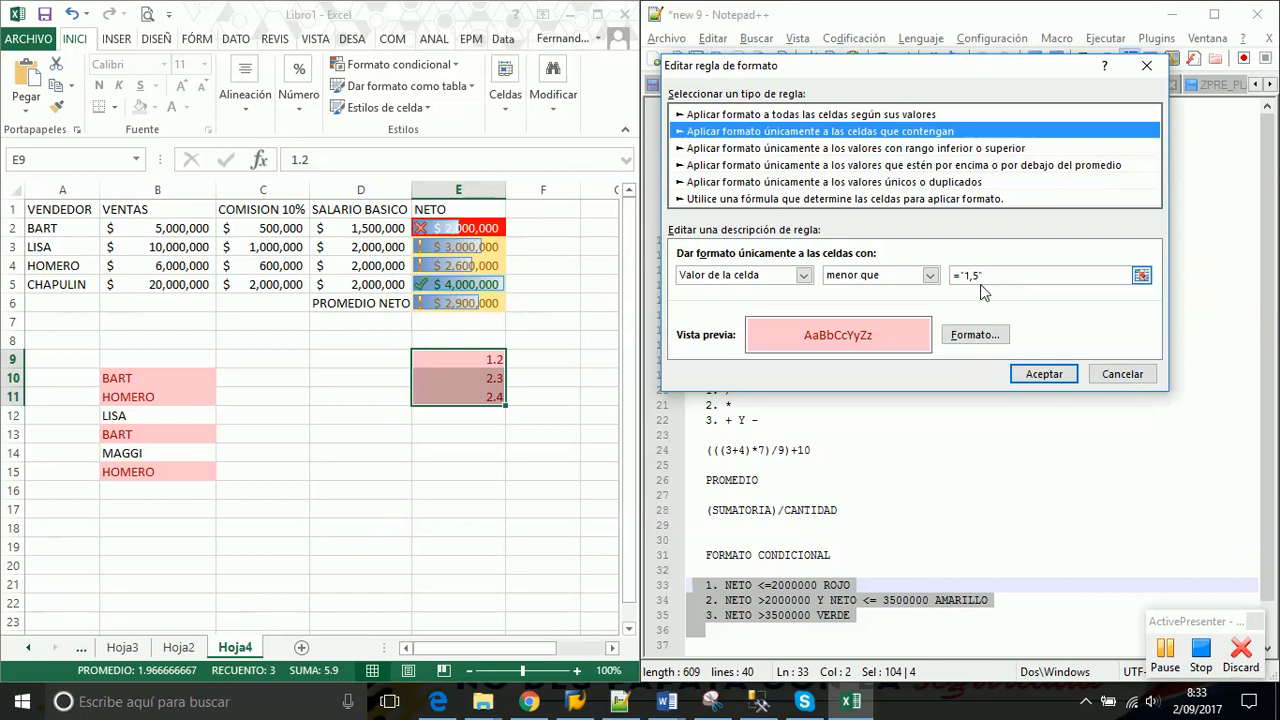
{"action": "left_click", "coordinate": [978, 280]}
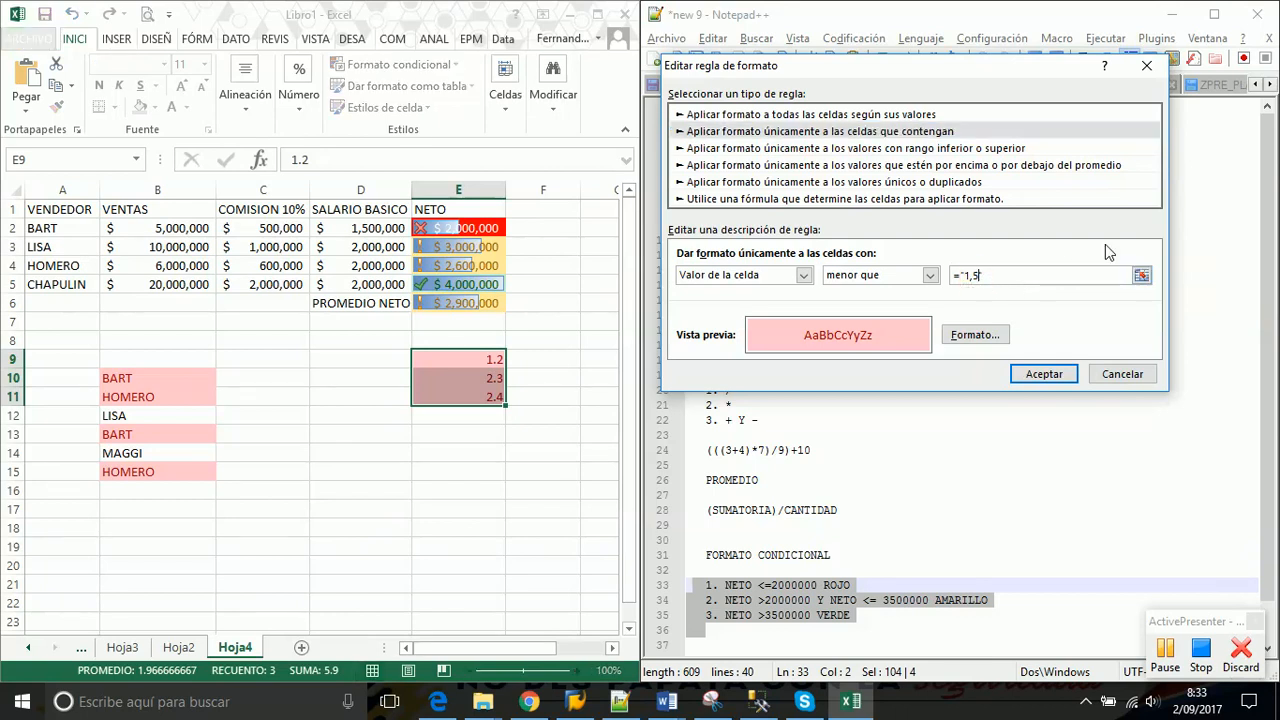
{"action": "type", "text": "+"}
{"action": "key", "text": "Left"}
{"action": "key", "text": "BackSpace"}
{"action": "key", "text": "BackSpace"}
{"action": "key", "text": "BackSpace"}
{"action": "key", "text": "BackSpace"}
{"action": "key", "text": "BackSpace"}
{"action": "key", "text": "BackSpace"}
{"action": "key", "text": "BackSpace"}
{"action": "key", "text": "BackSpace"}
{"action": "key", "text": "BackSpace"}
{"action": "key", "text": "BackSpace"}
{"action": "key", "text": "BackSpace"}
{"action": "type", "text": "1"}
{"action": "type", "text": "5"}
{"action": "left_click", "coordinate": [1043, 377]}
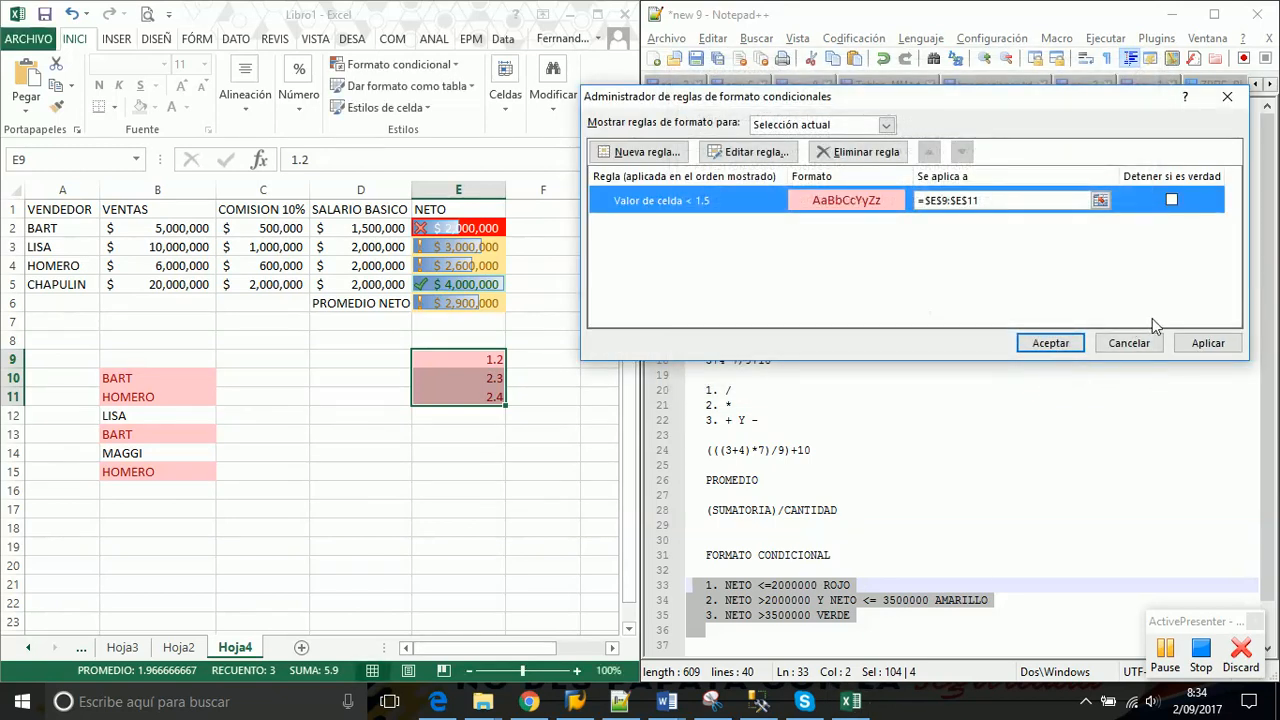
{"action": "left_click", "coordinate": [1210, 343]}
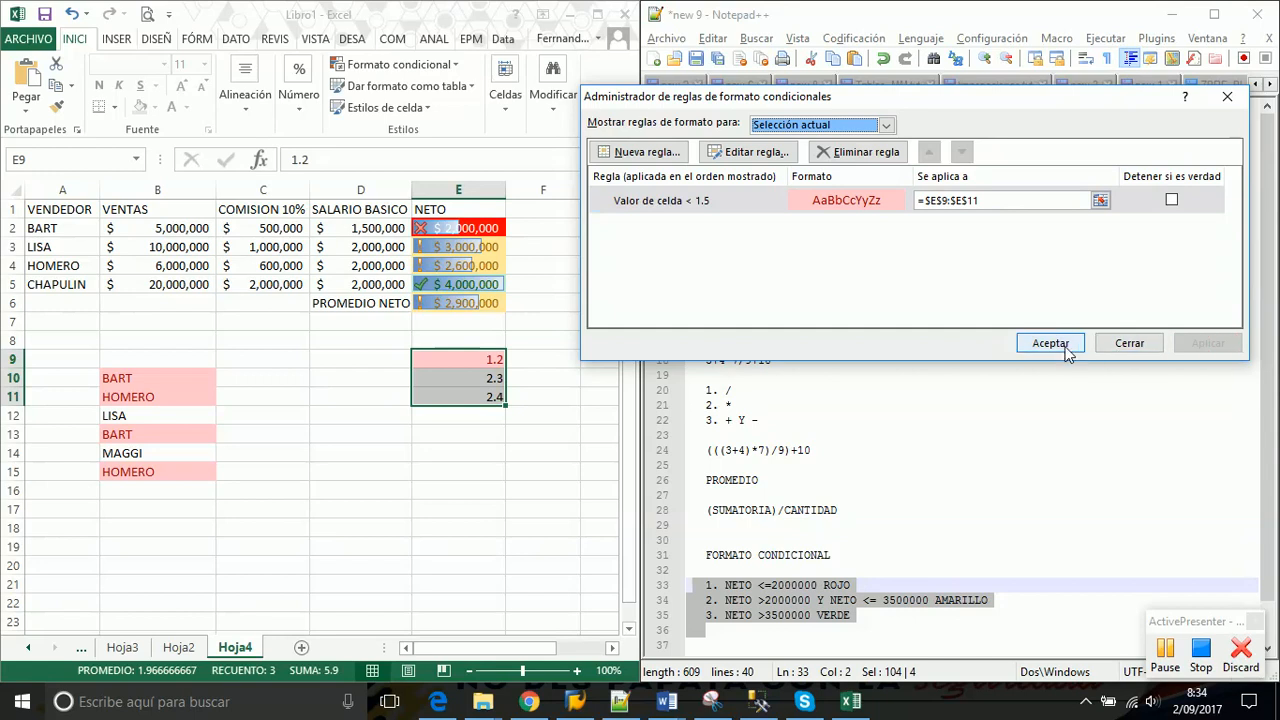
{"action": "left_click", "coordinate": [1050, 343]}
{"action": "left_click", "coordinate": [515, 378]}
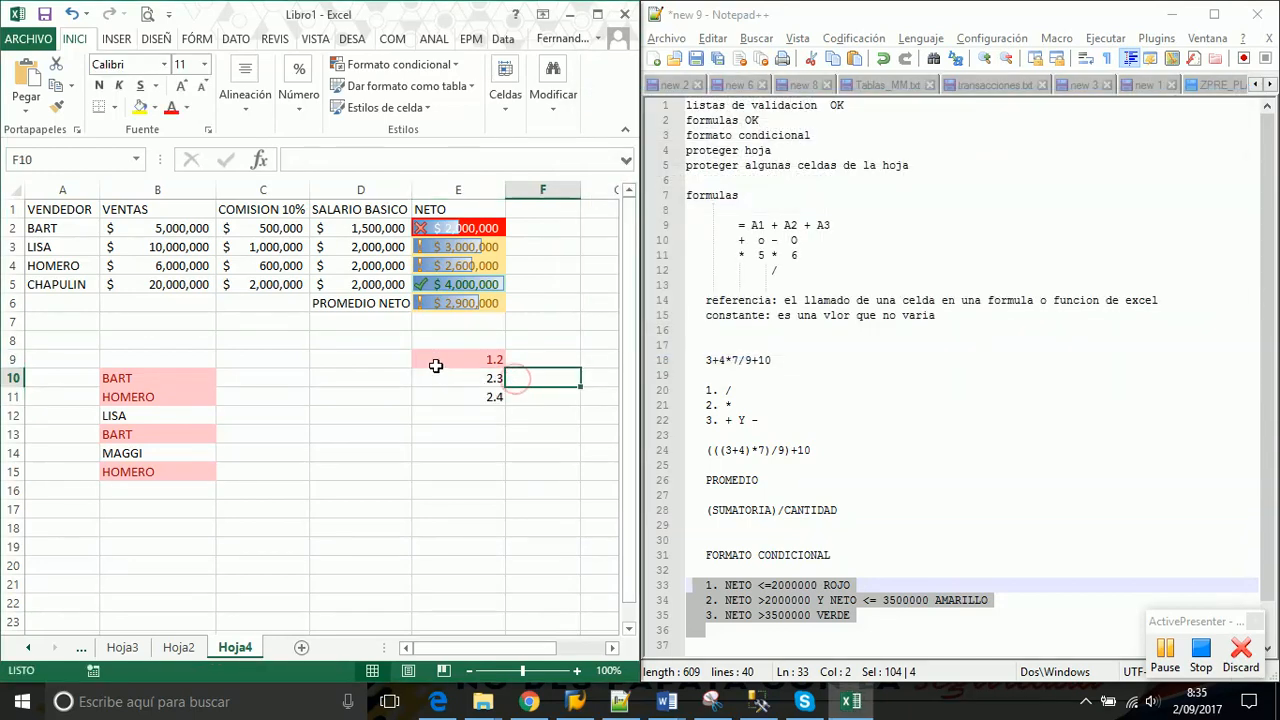
{"action": "left_click", "coordinate": [430, 359]}
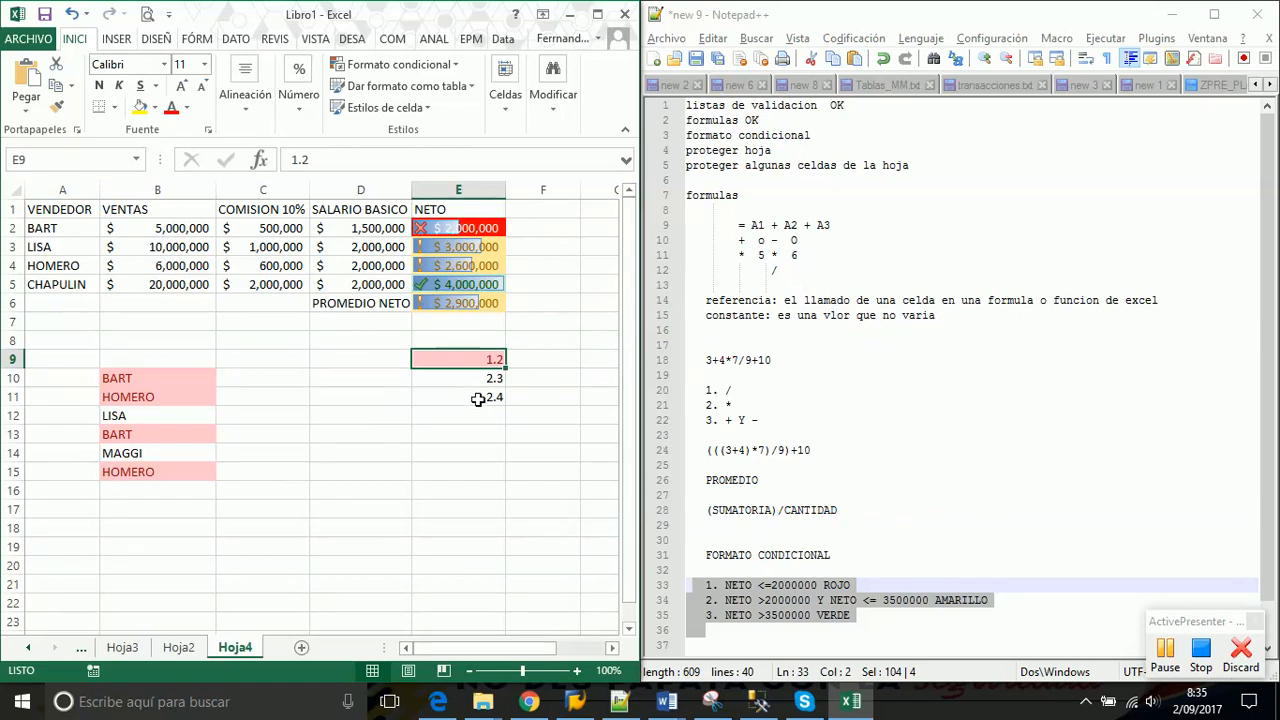
{"action": "left_click_drag", "start_coordinate": [472, 377], "coordinate": [480, 400]}
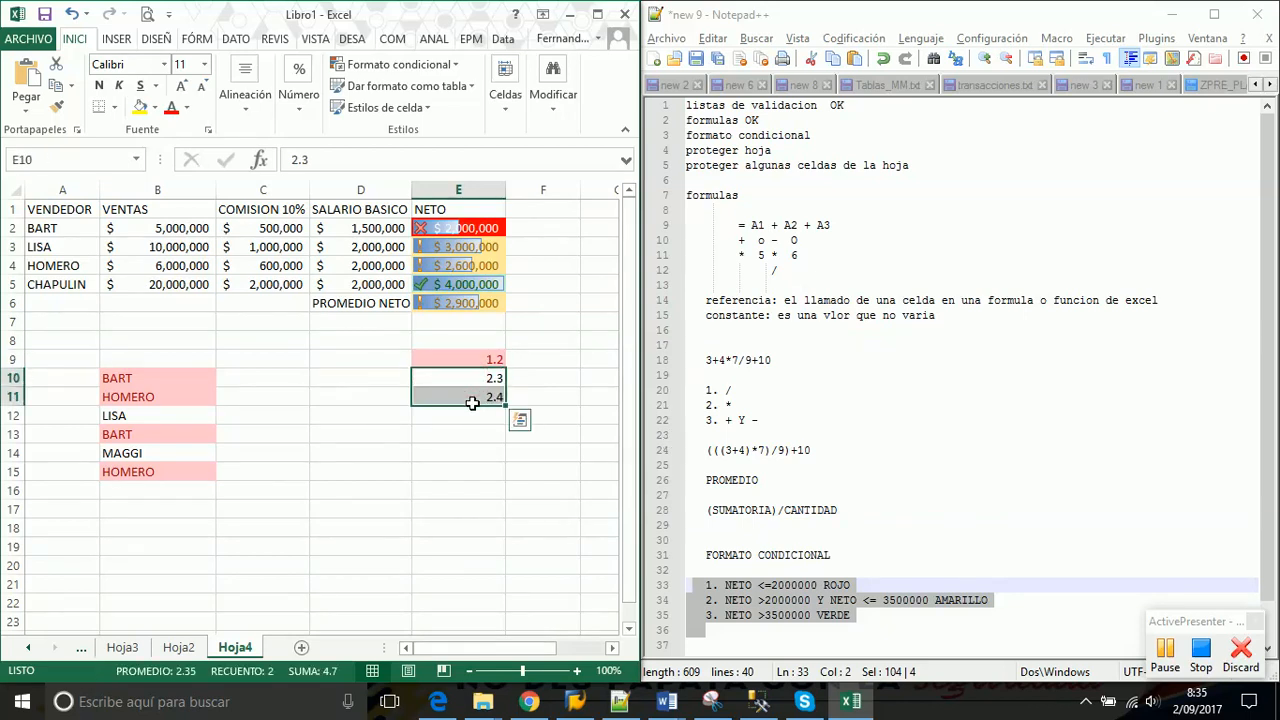
{"action": "left_click", "coordinate": [476, 358]}
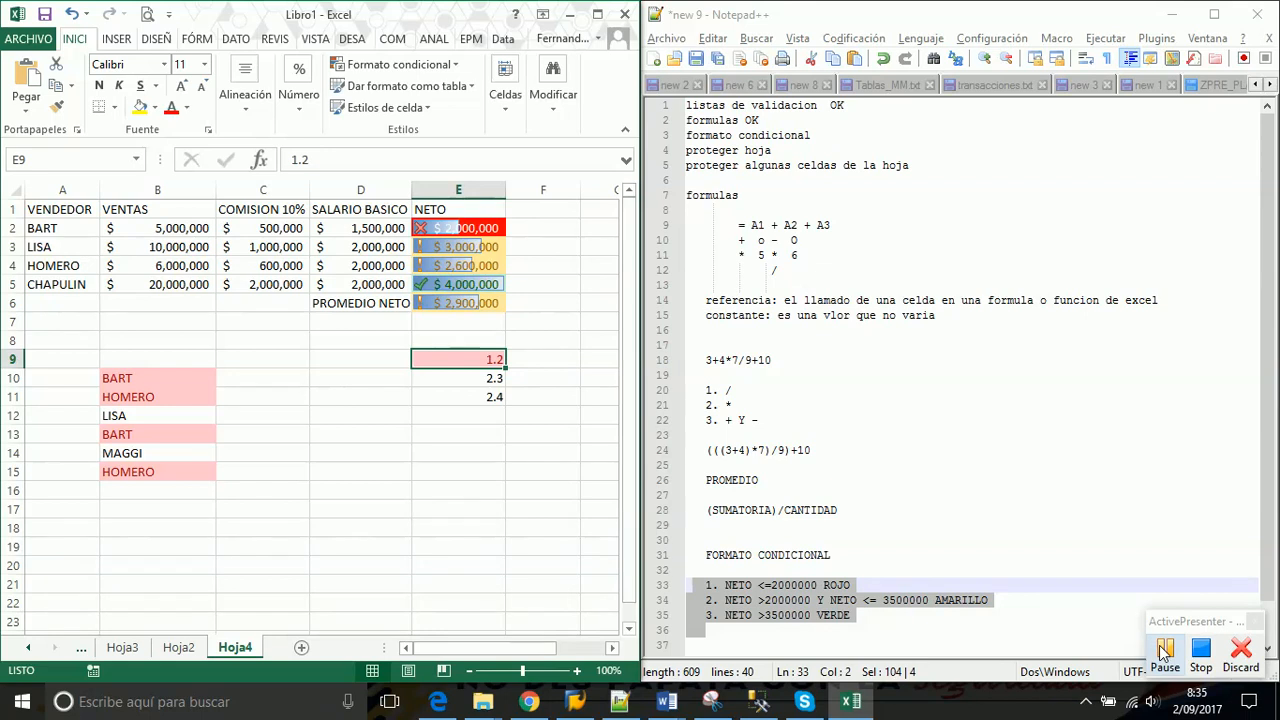
Append OK after the formato condicional line in the Notepad++ notes, then return to Excel
{"action": "left_click", "coordinate": [824, 137]}
{"action": "type", "text": "OK"}
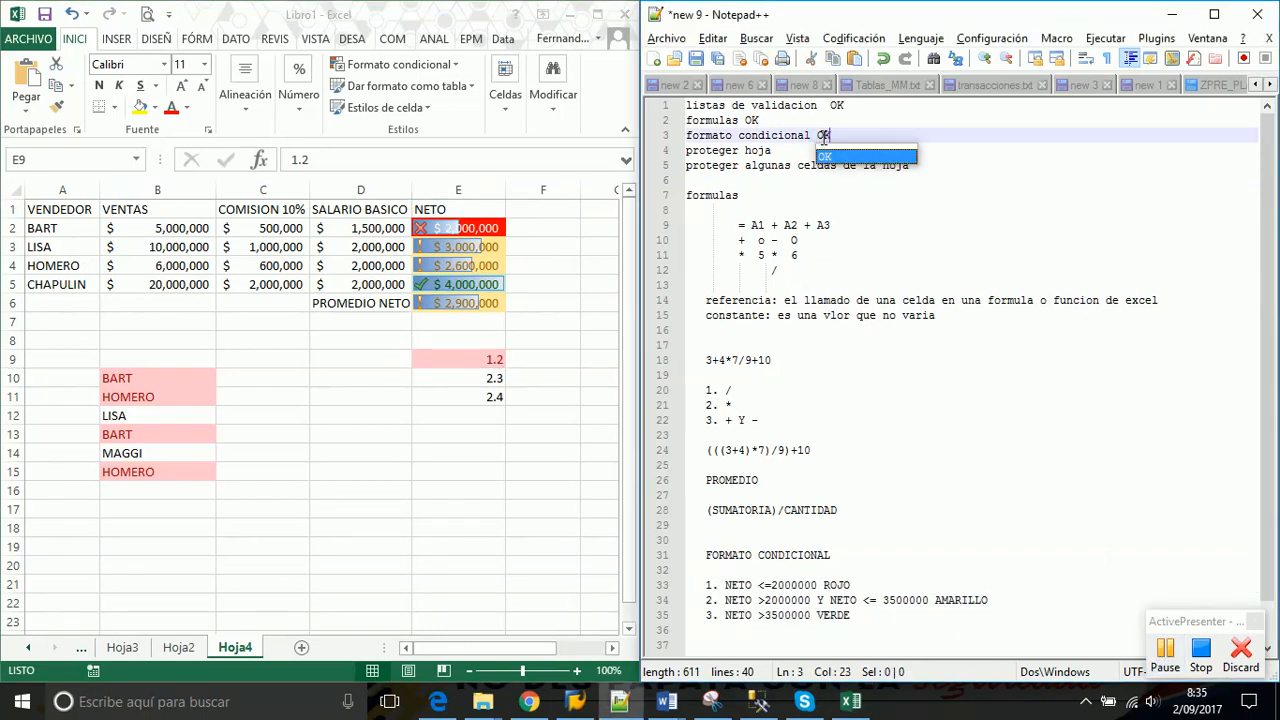
{"action": "left_click", "coordinate": [880, 207]}
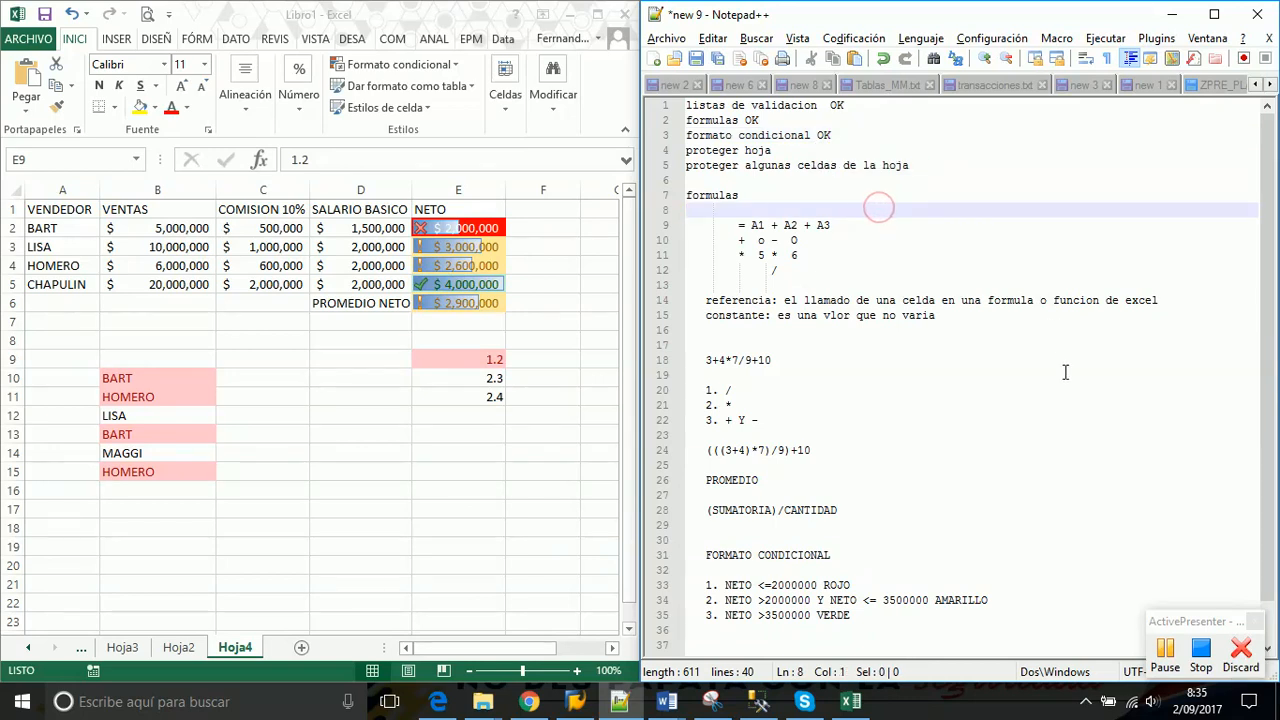
{"action": "left_click", "coordinate": [1165, 651]}
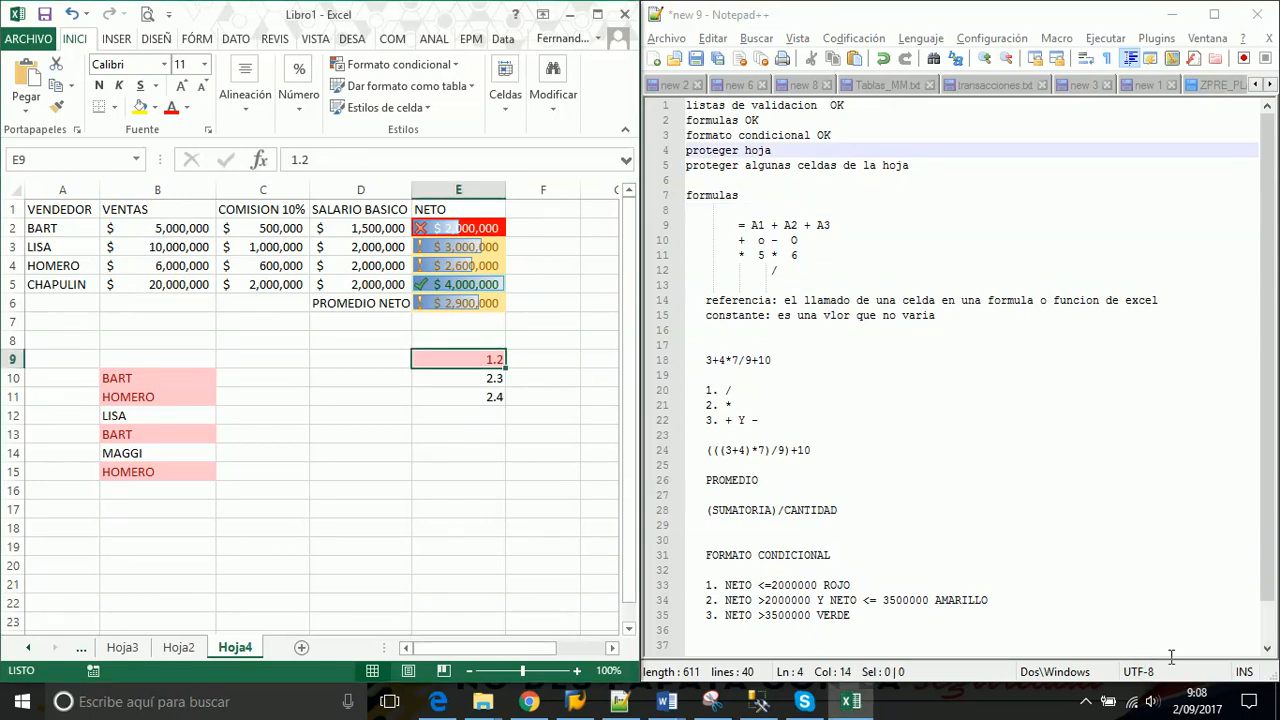
{"action": "left_click", "coordinate": [1085, 706]}
{"action": "mouse_move", "coordinate": [1031, 630]}
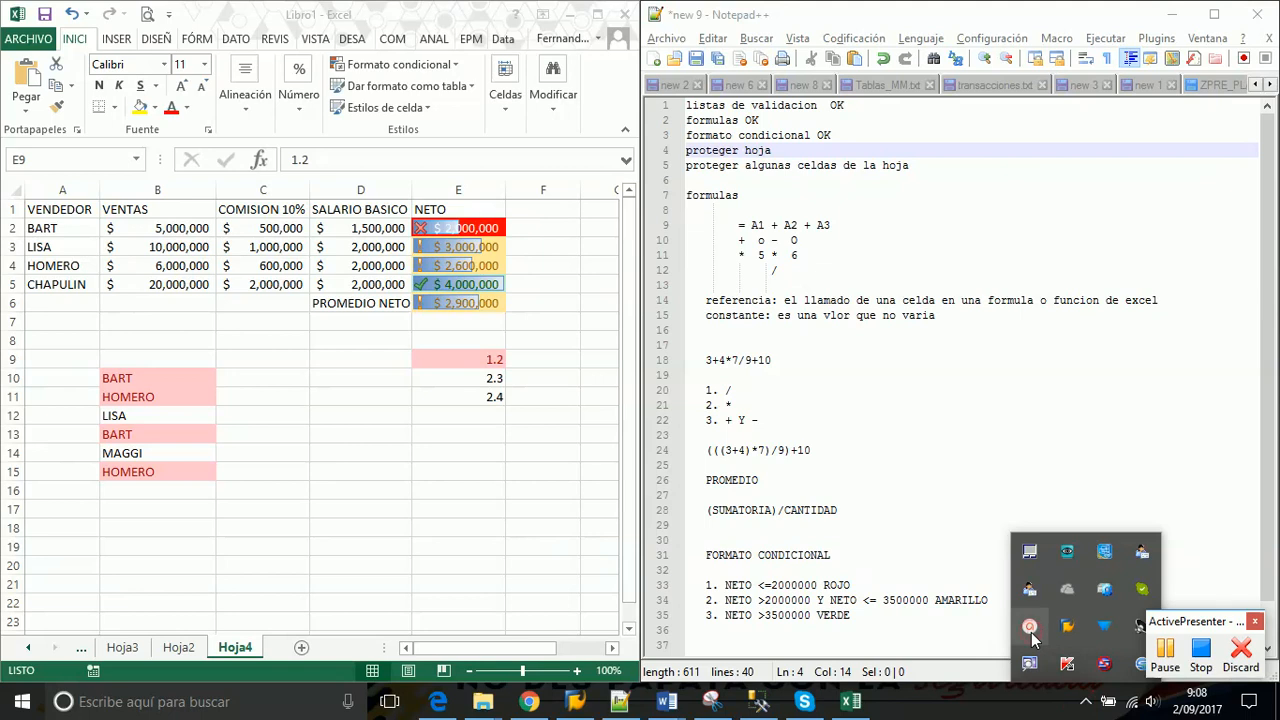
{"action": "left_click", "coordinate": [974, 407]}
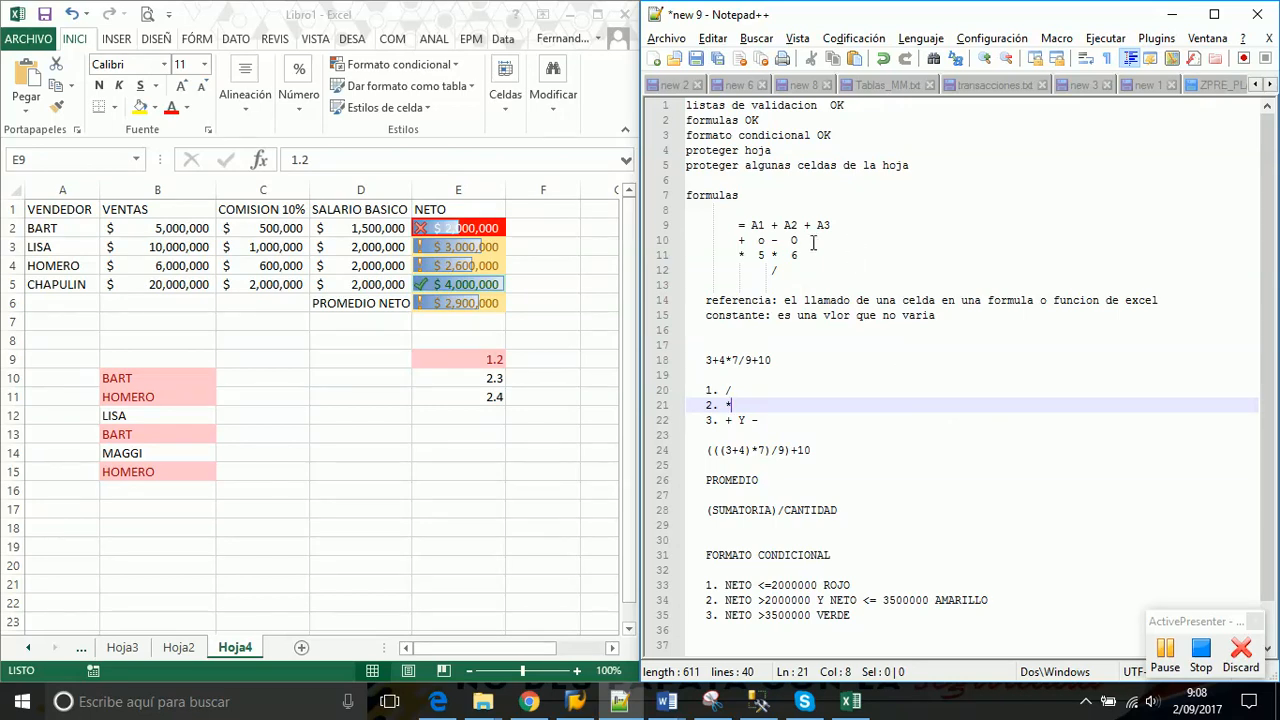
{"action": "left_click", "coordinate": [480, 334]}
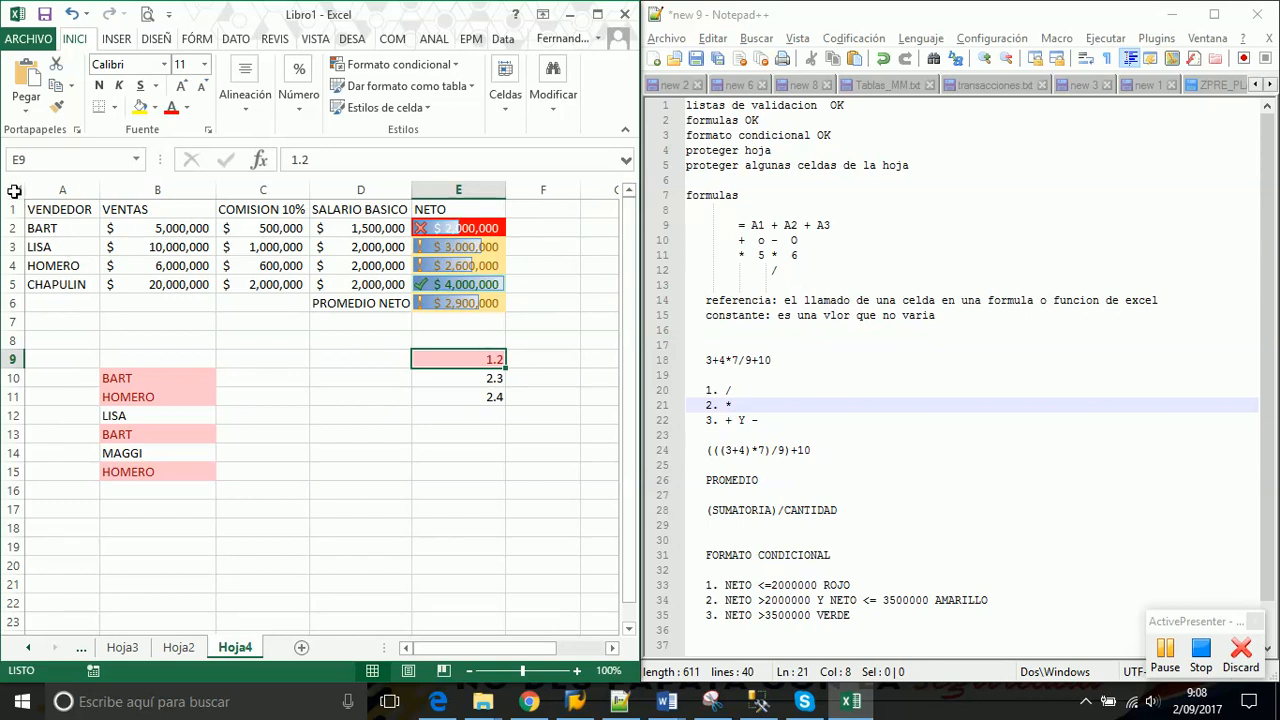
Select all Hoja4 cells, keep Bloqueada checked under Formato de celdas > Proteger, and show REVISAR
{"action": "left_click", "coordinate": [14, 192]}
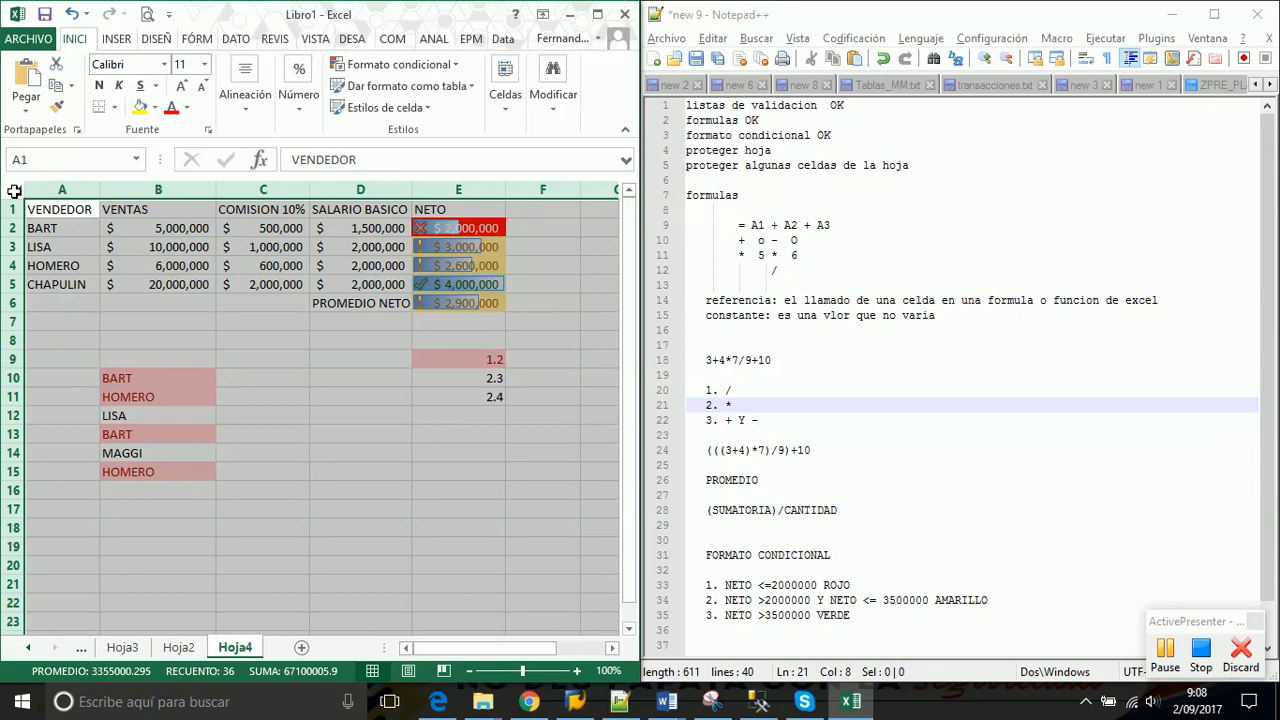
{"action": "right_click", "coordinate": [14, 191]}
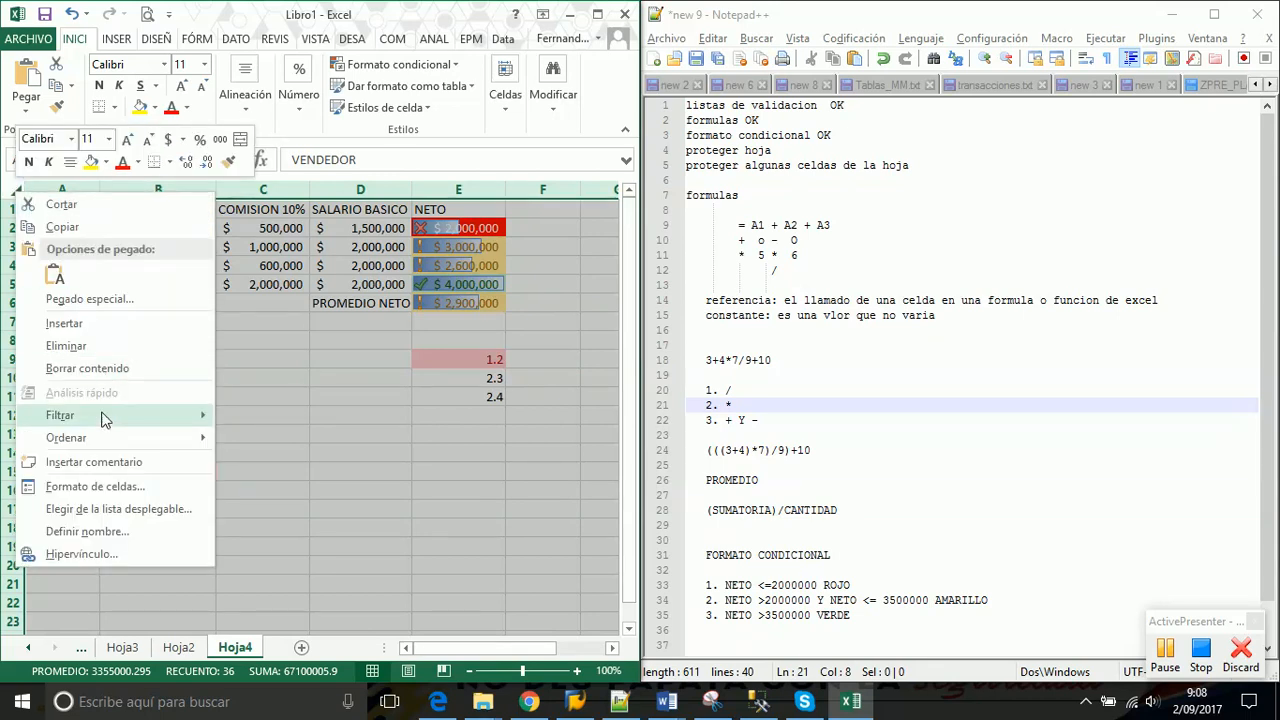
{"action": "left_click", "coordinate": [98, 487]}
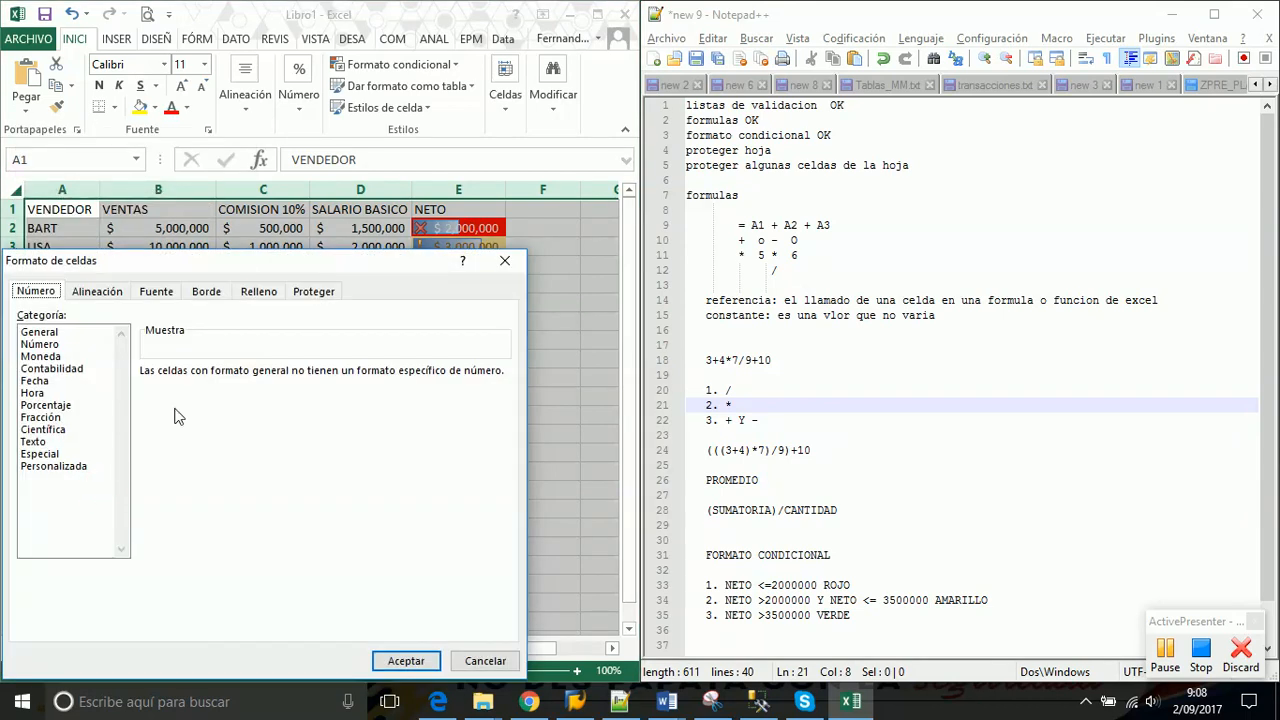
{"action": "left_click_drag", "start_coordinate": [325, 272], "coordinate": [392, 170]}
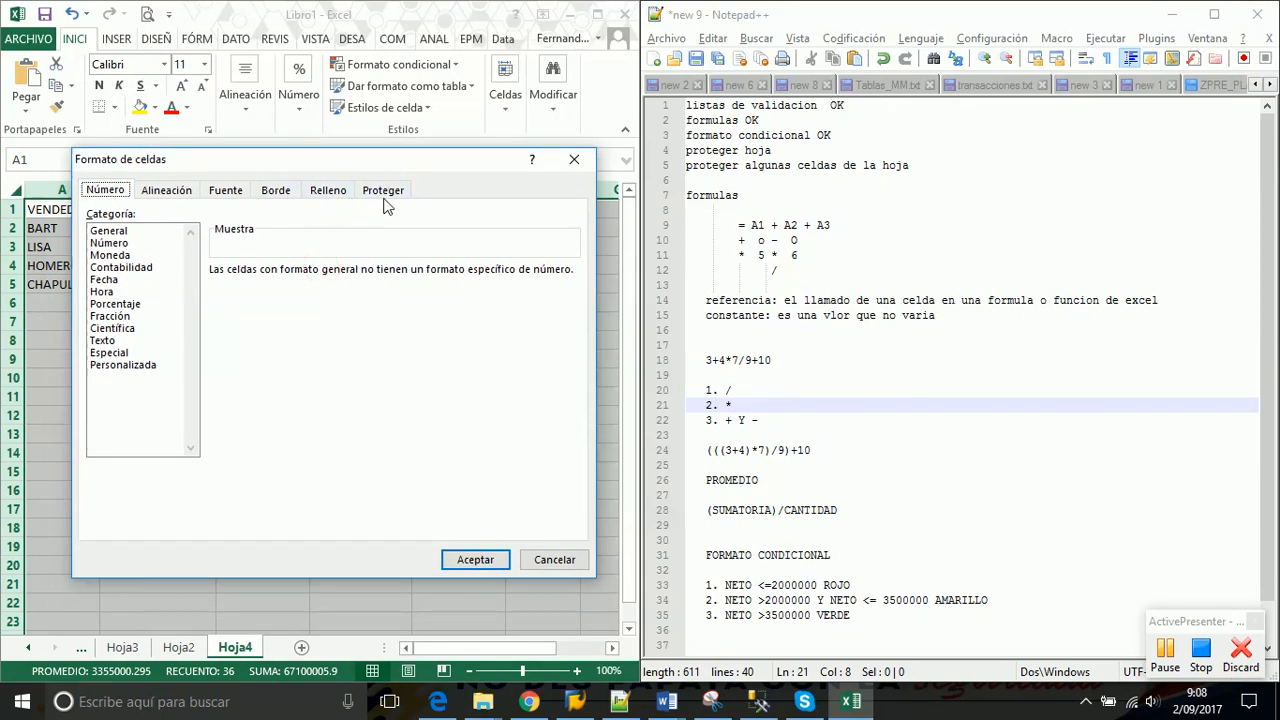
{"action": "left_click", "coordinate": [386, 196]}
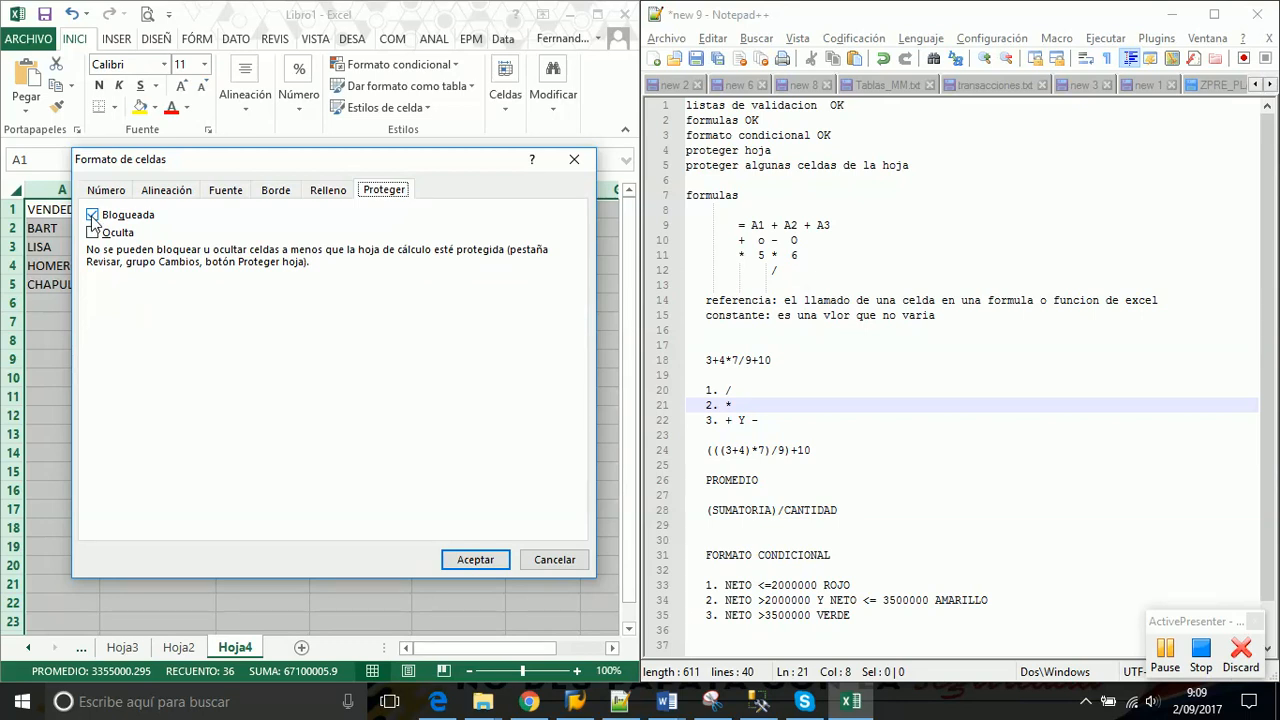
{"action": "left_click", "coordinate": [465, 562]}
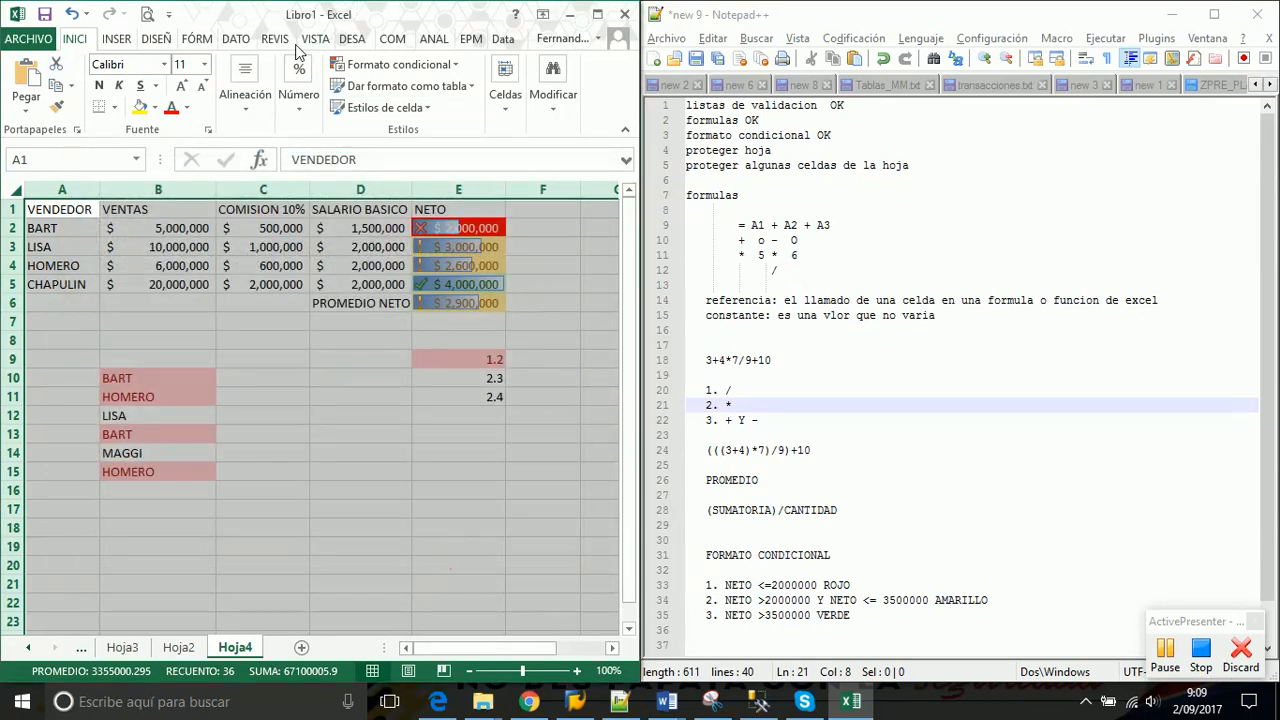
{"action": "left_click", "coordinate": [276, 39]}
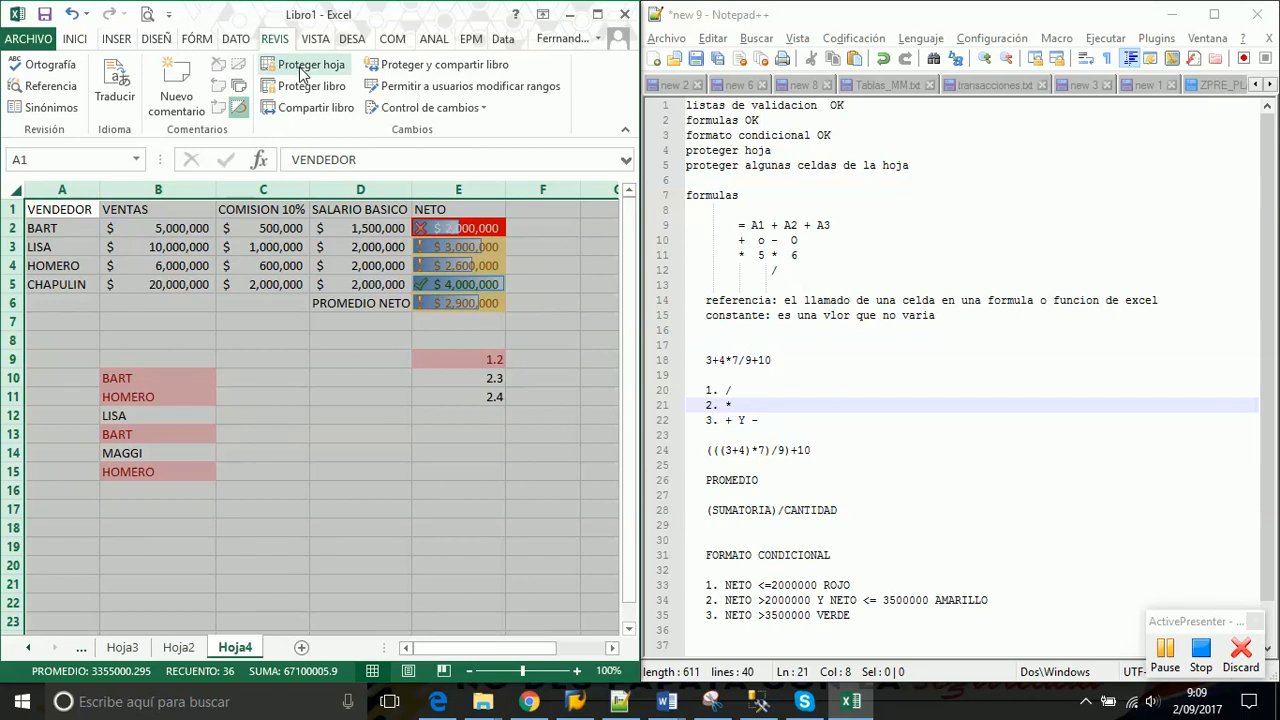
{"action": "left_click", "coordinate": [301, 69]}
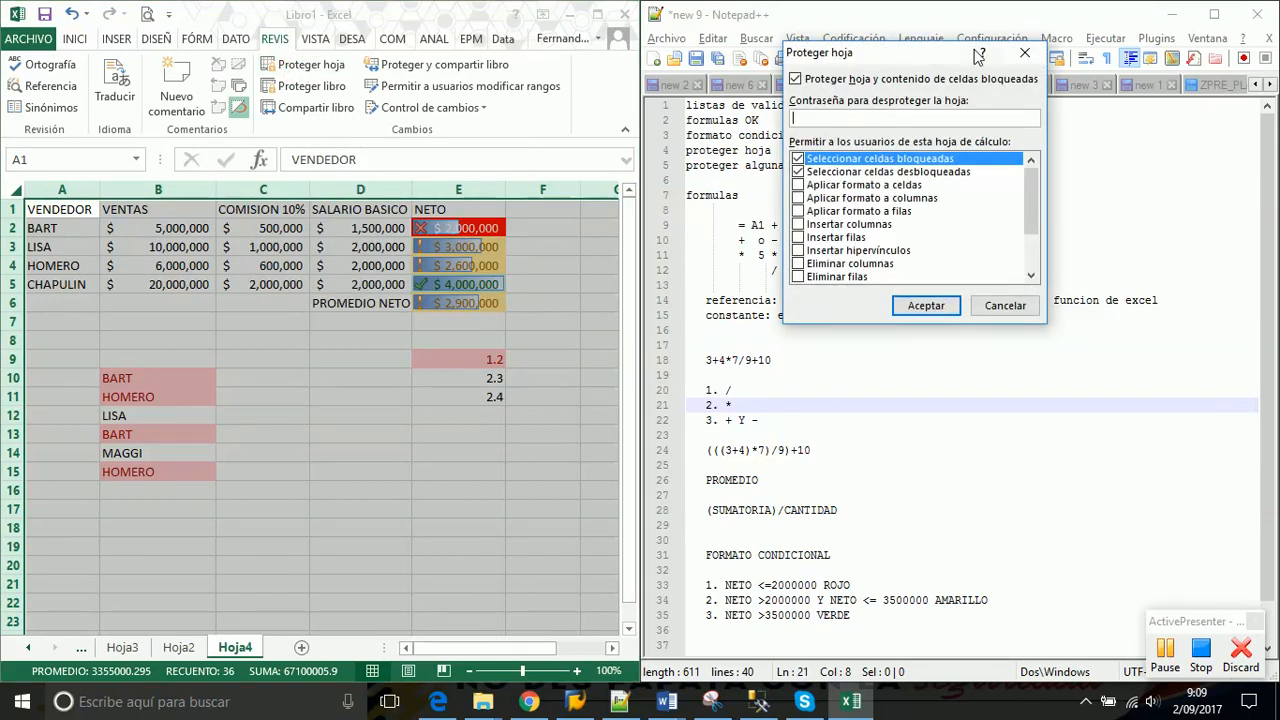
{"action": "left_click", "coordinate": [1024, 53]}
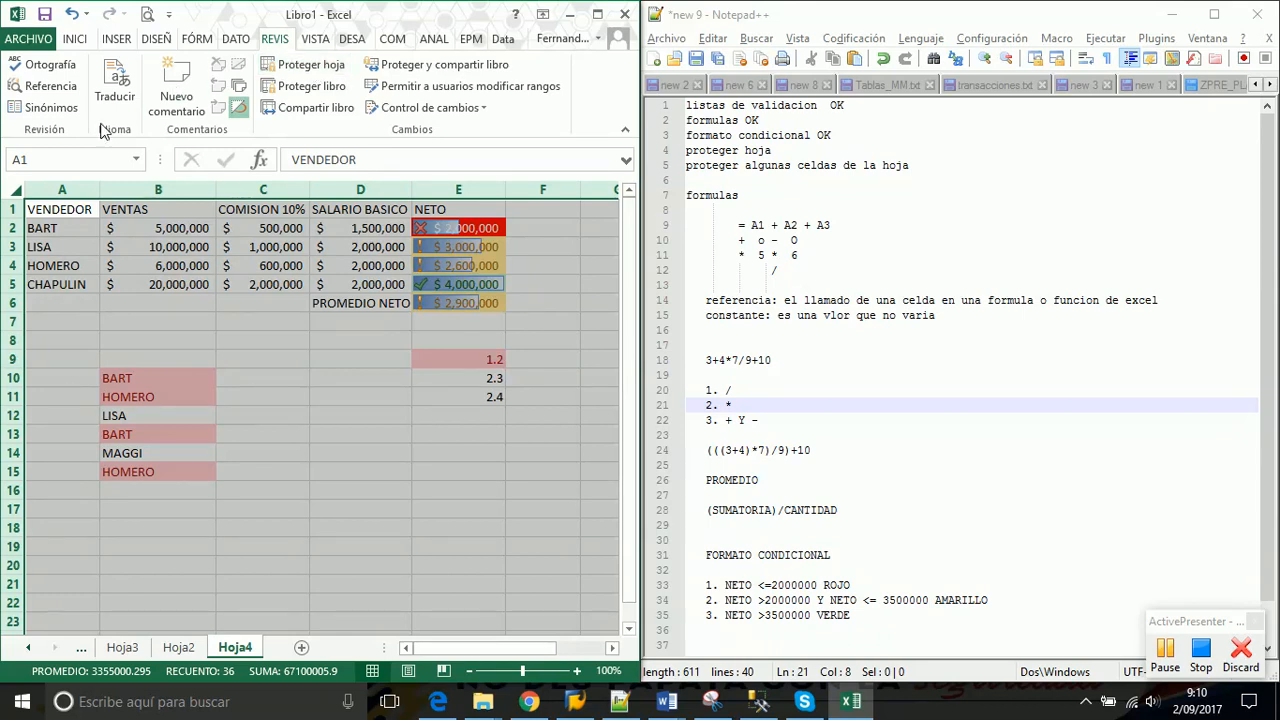
{"action": "right_click", "coordinate": [16, 187]}
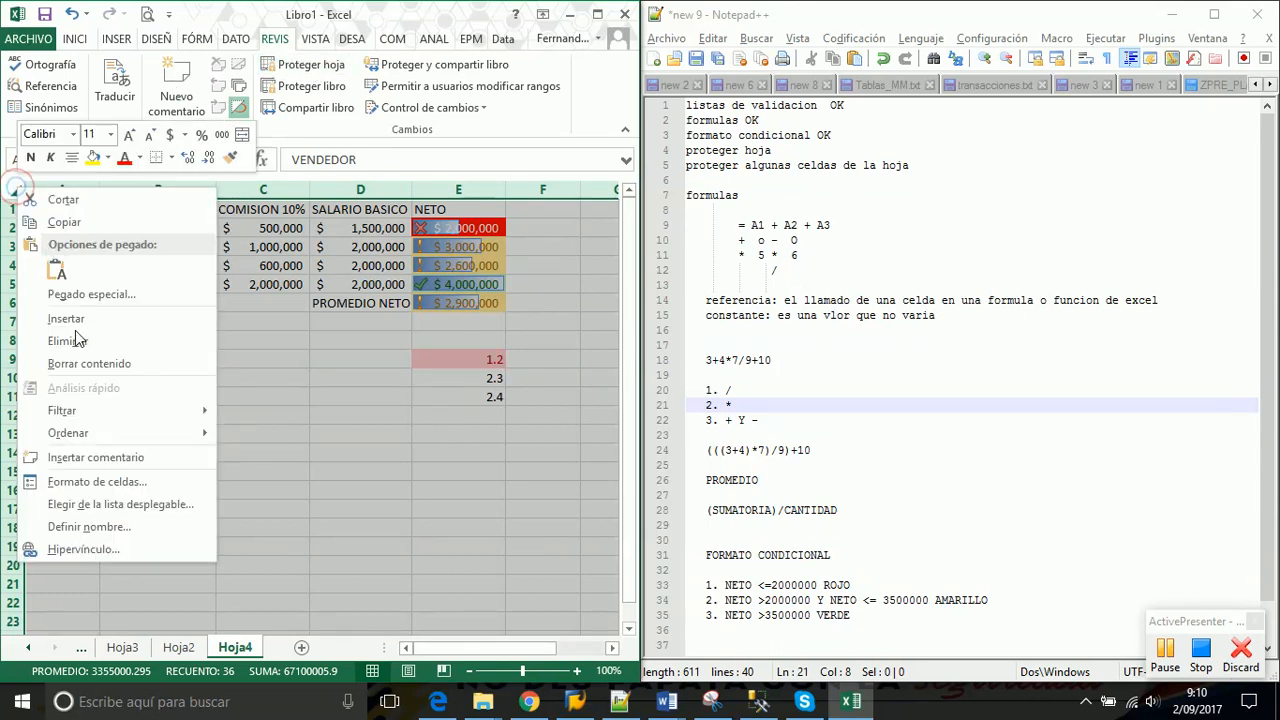
{"action": "left_click", "coordinate": [91, 483]}
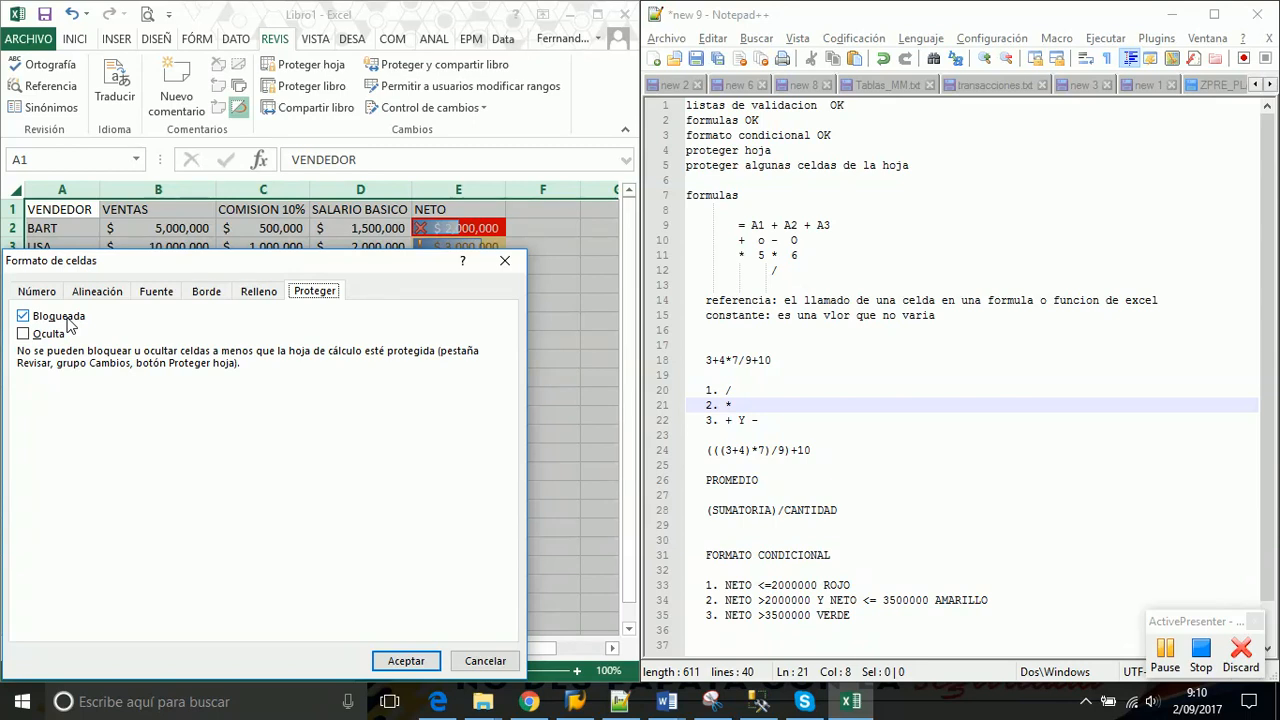
{"action": "left_click", "coordinate": [405, 661]}
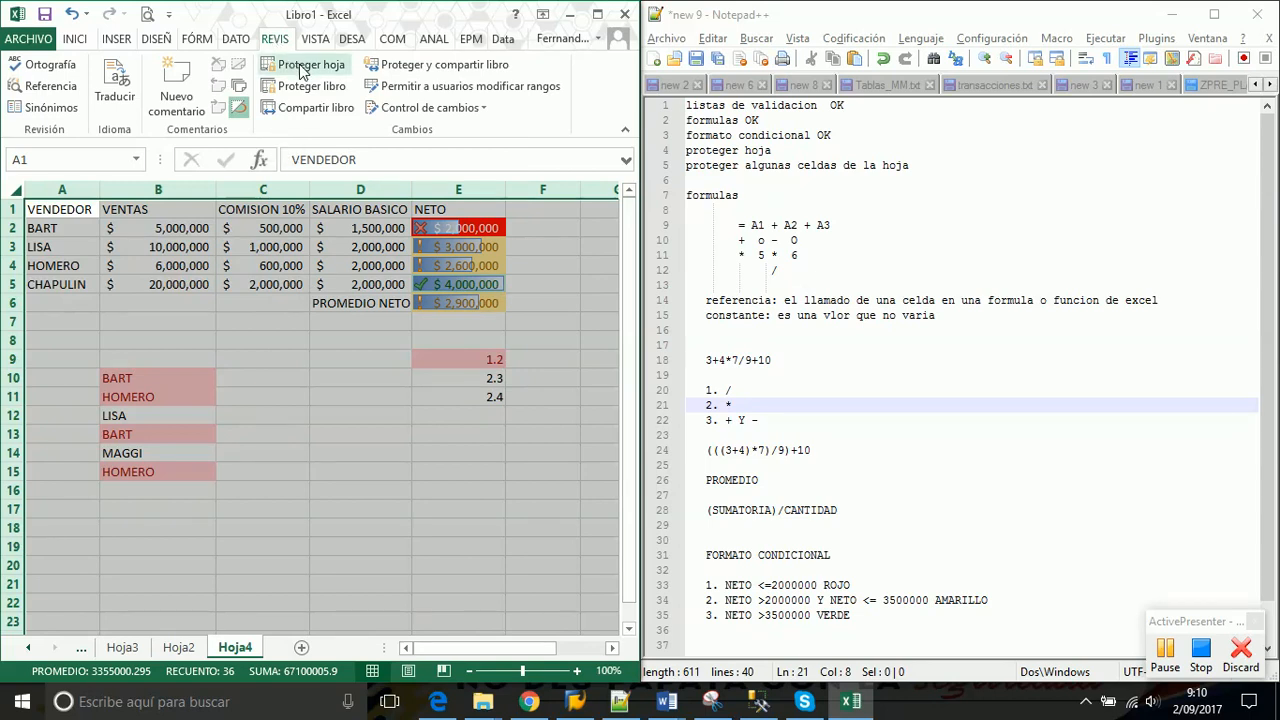
Protect Hoja4 with Proteger hoja, entering the sheet password and confirming it
{"action": "left_click", "coordinate": [303, 72]}
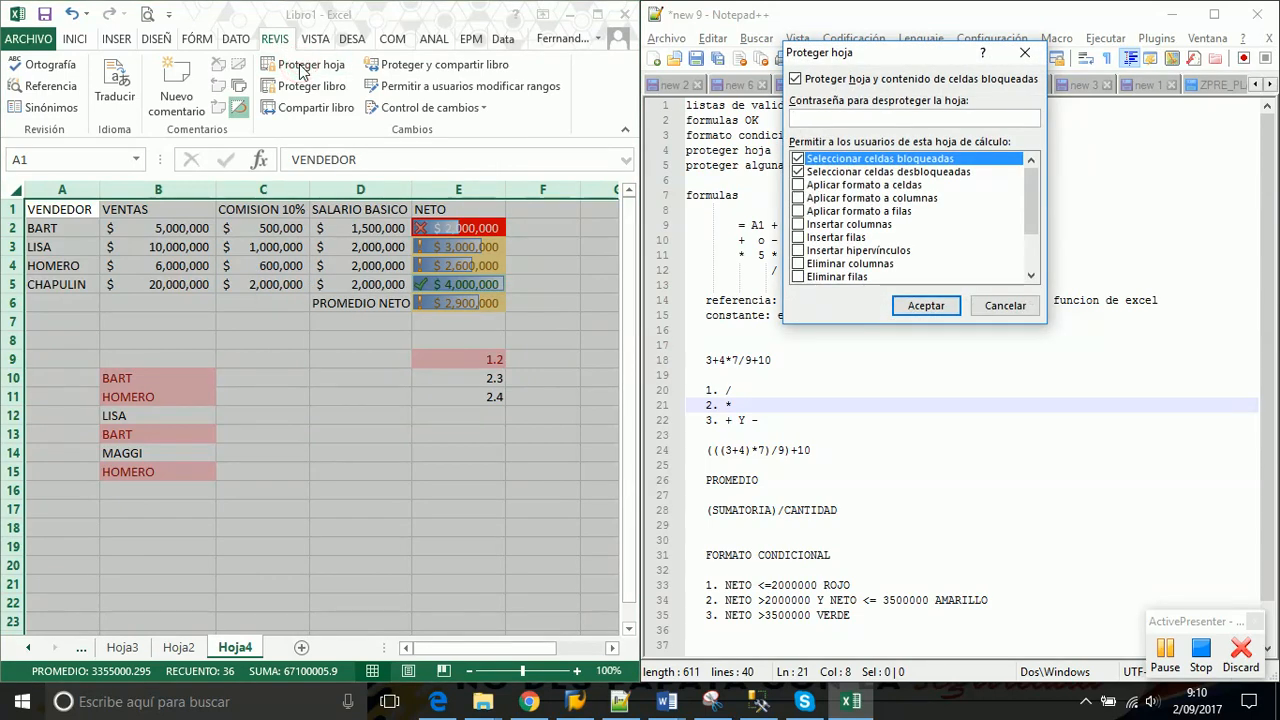
{"action": "left_click_drag", "start_coordinate": [898, 55], "coordinate": [336, 189]}
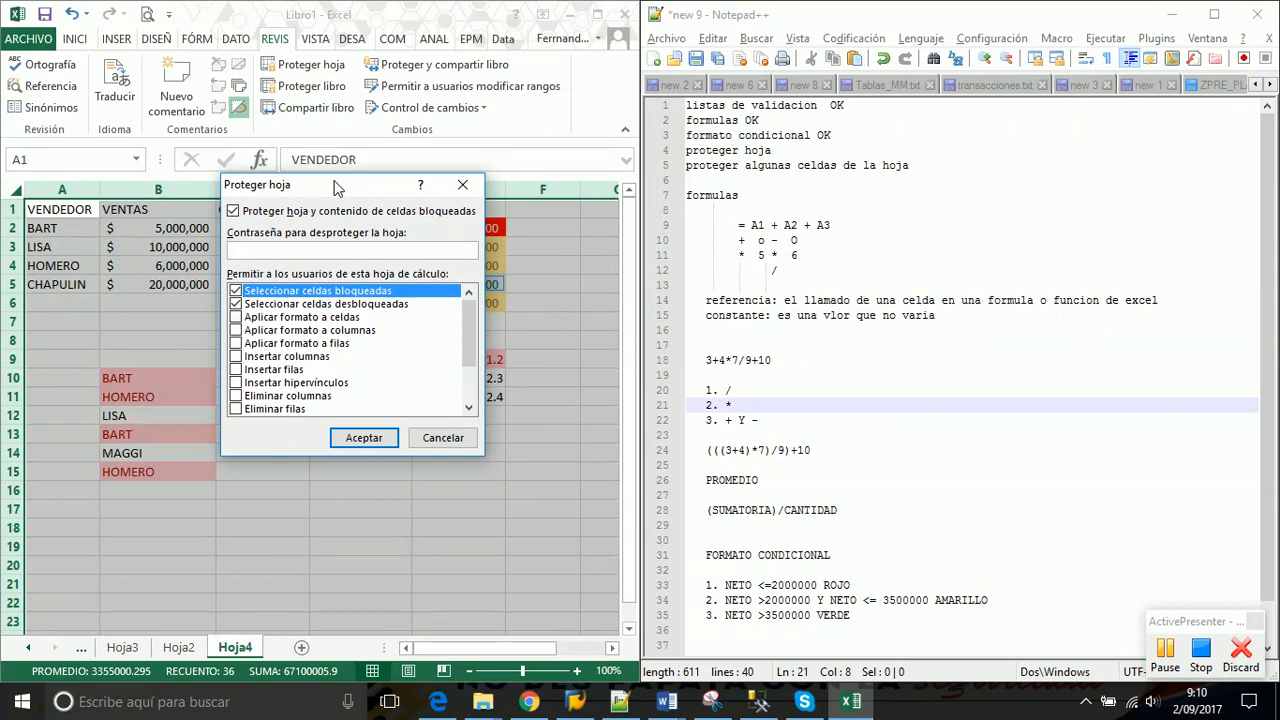
{"action": "left_click", "coordinate": [289, 252]}
{"action": "type", "text": "123"}
{"action": "left_click", "coordinate": [1165, 650]}
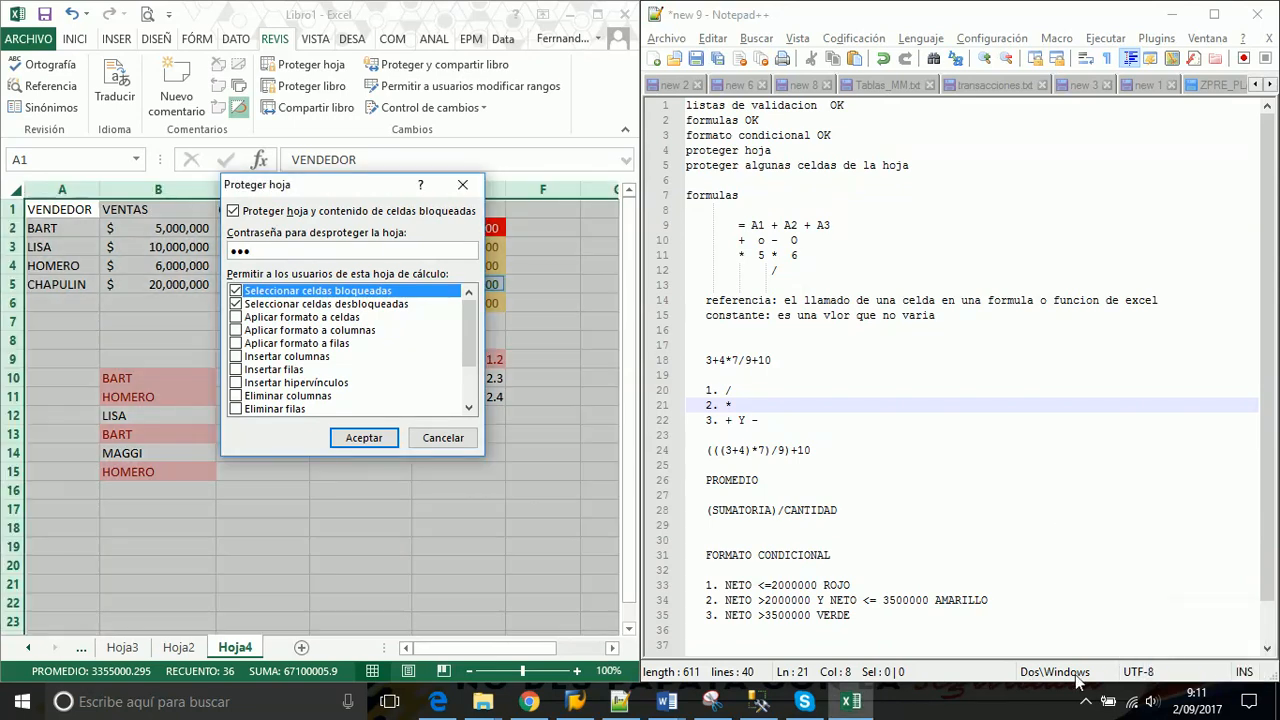
{"action": "left_click", "coordinate": [1083, 702]}
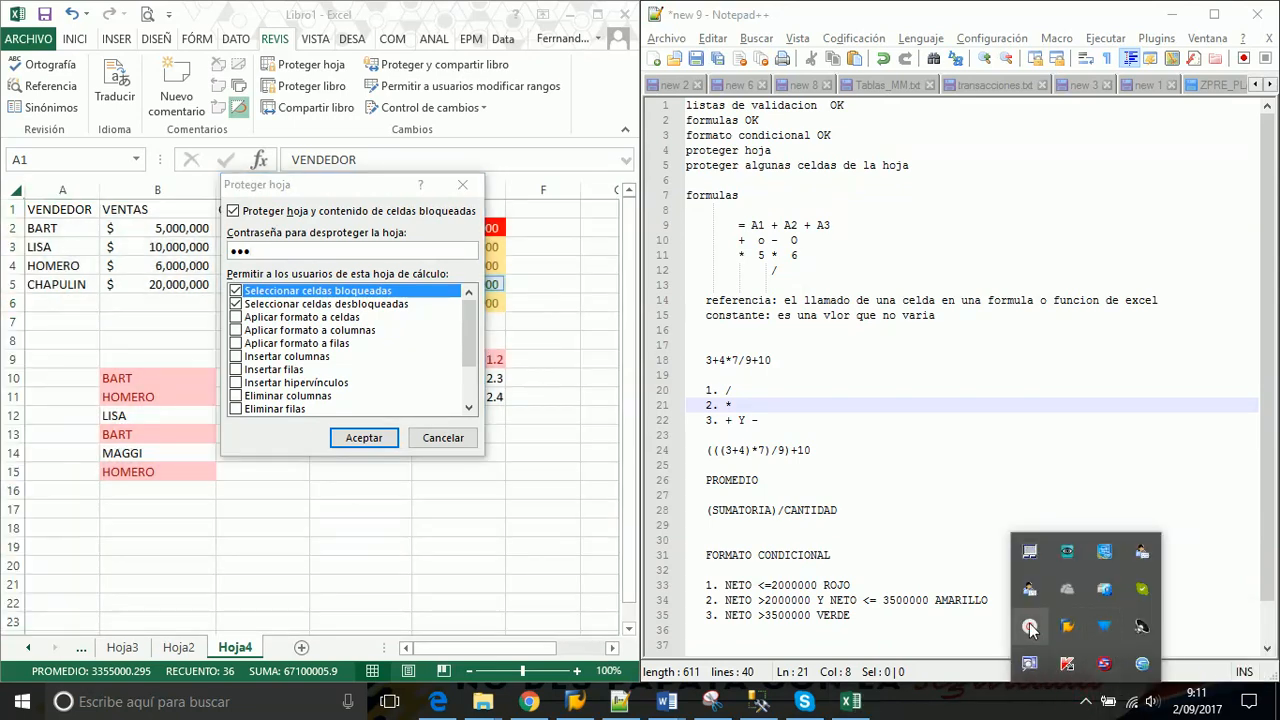
{"action": "mouse_move", "coordinate": [1030, 625]}
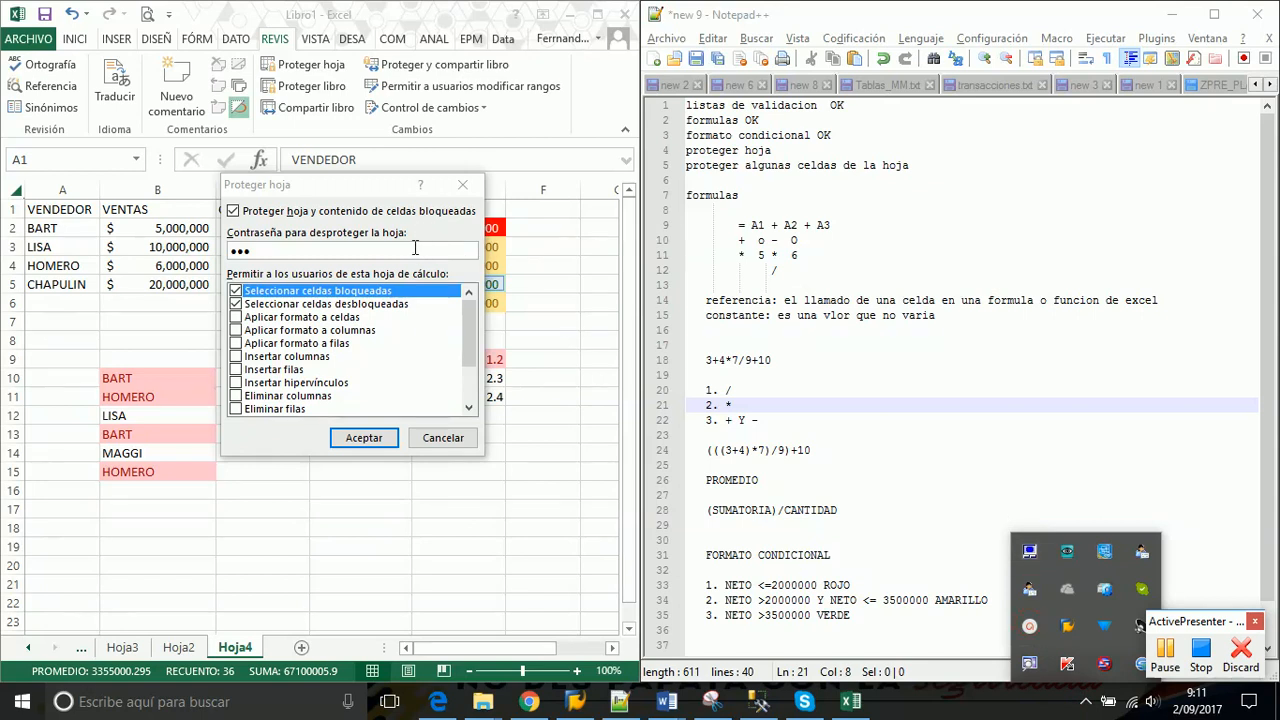
{"action": "left_click", "coordinate": [415, 245]}
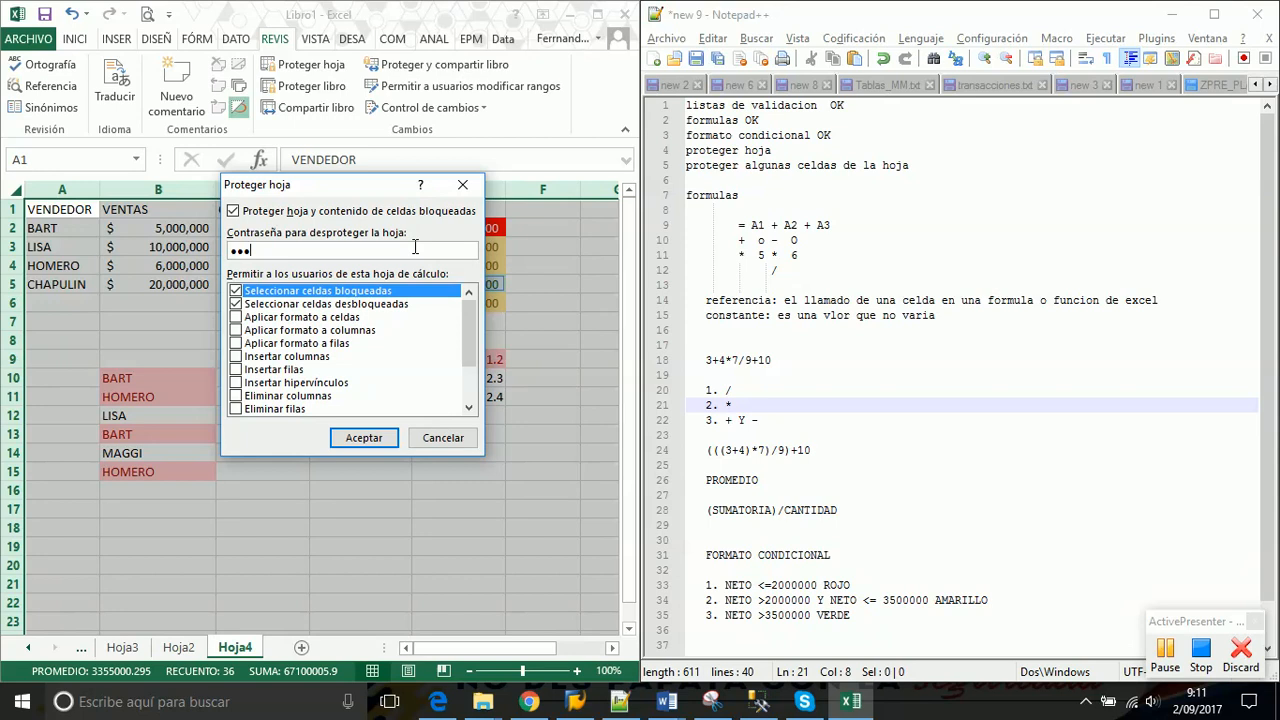
{"action": "left_click", "coordinate": [348, 448]}
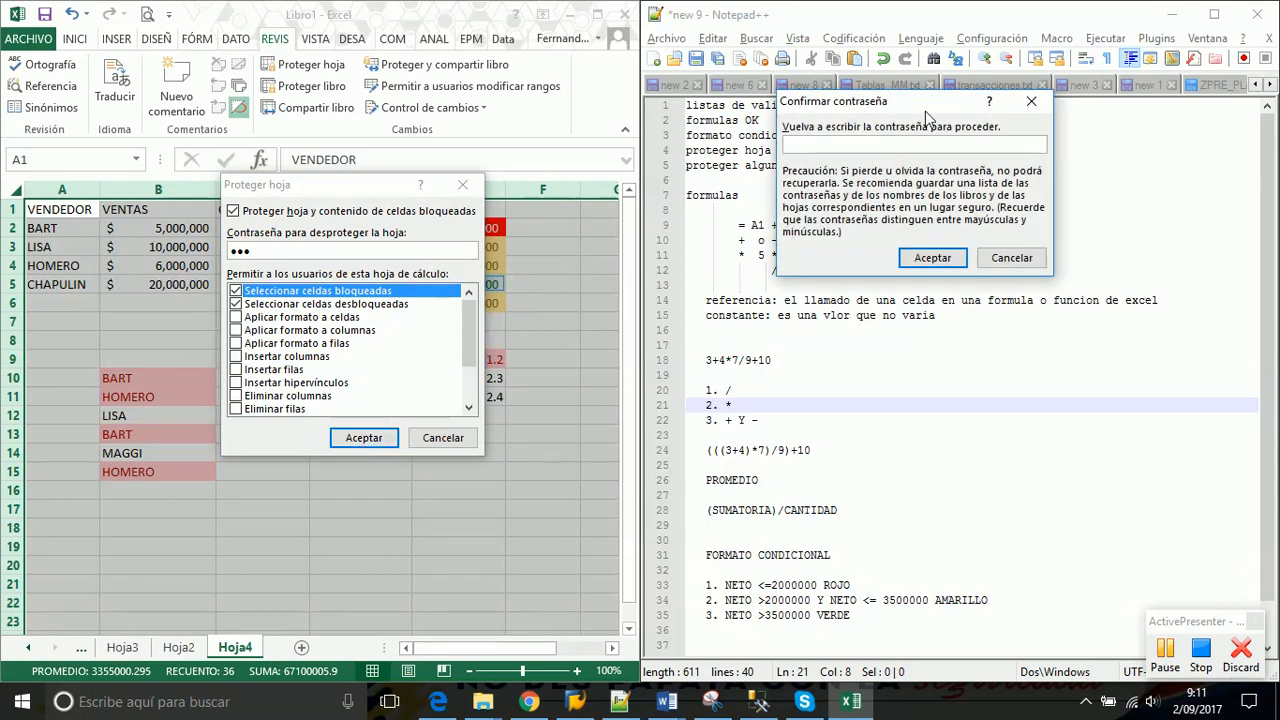
{"action": "left_click_drag", "start_coordinate": [926, 117], "coordinate": [505, 252]}
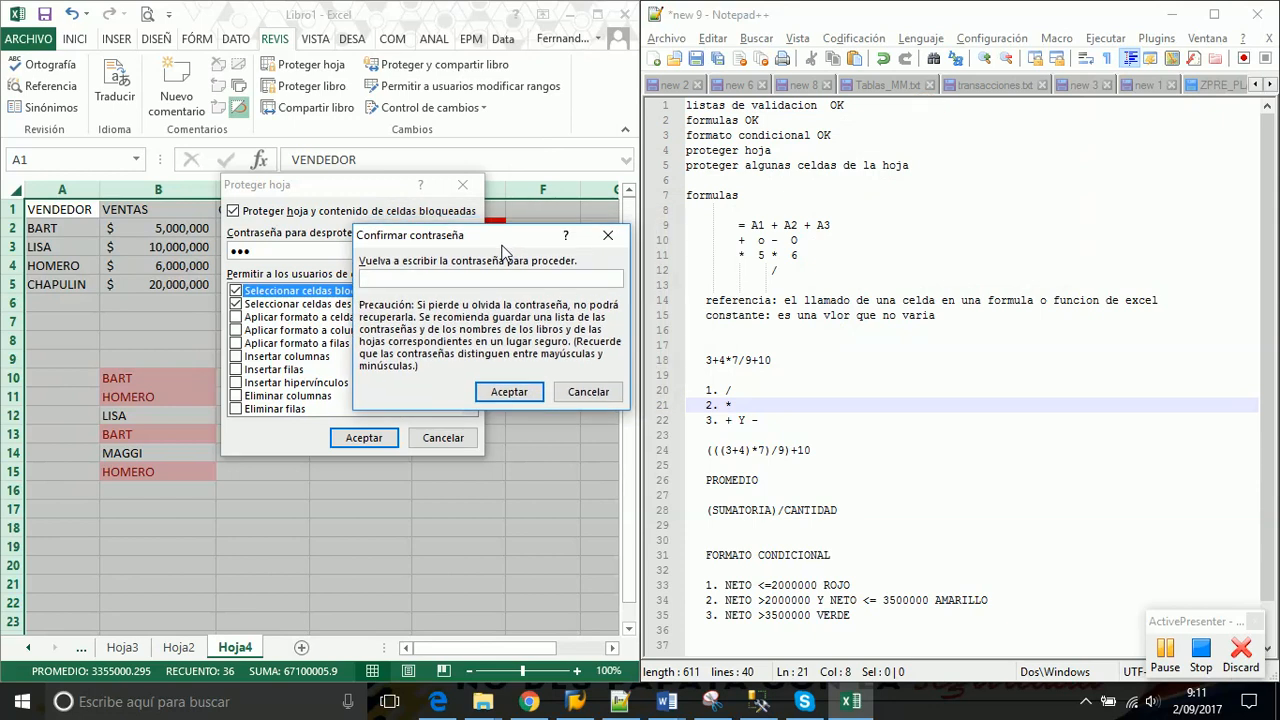
{"action": "type", "text": "123"}
{"action": "left_click", "coordinate": [509, 391]}
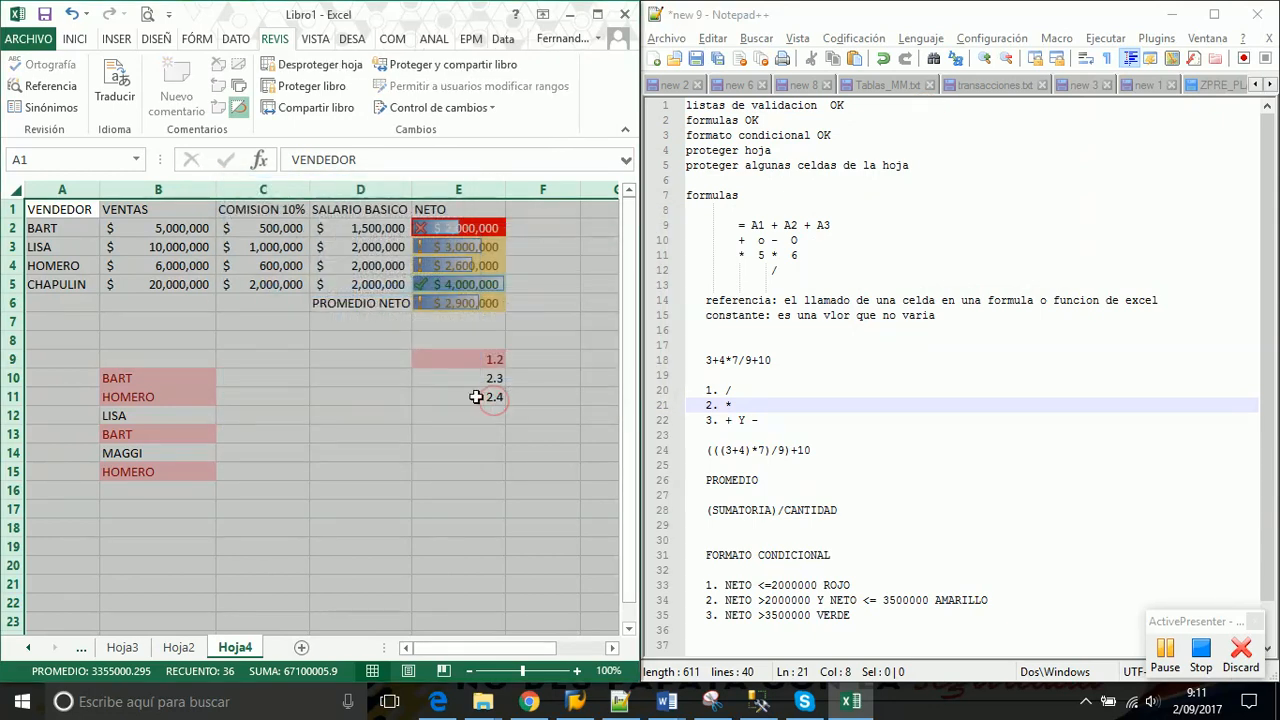
{"action": "left_click", "coordinate": [305, 325]}
{"action": "double_click", "coordinate": [305, 325]}
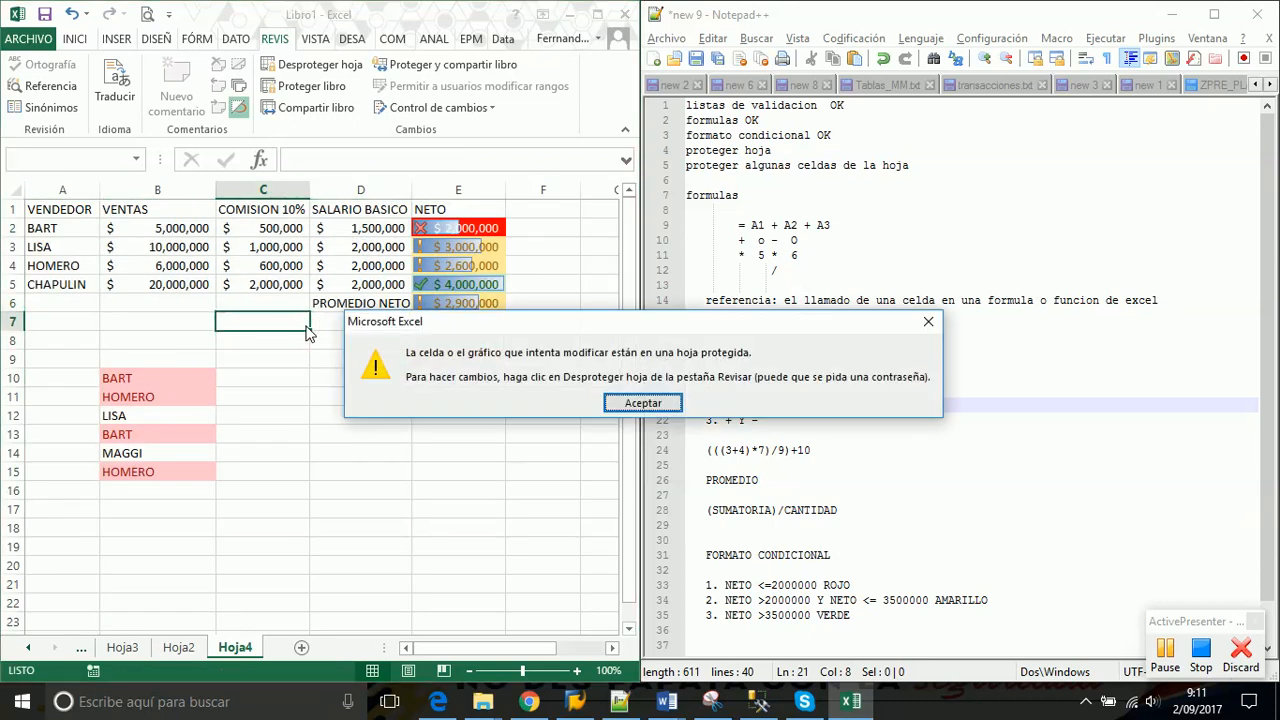
{"action": "key", "text": "Return"}
{"action": "left_click", "coordinate": [437, 265]}
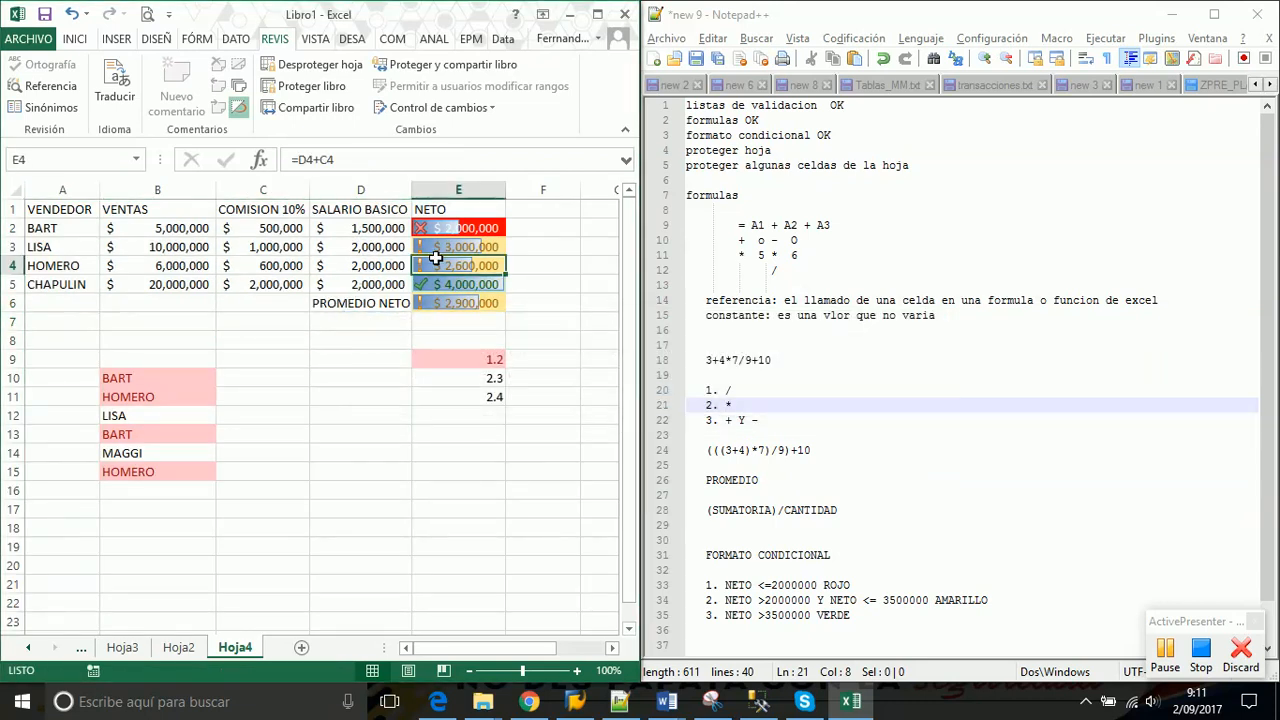
{"action": "double_click", "coordinate": [437, 265]}
{"action": "key", "text": "Return"}
{"action": "left_click", "coordinate": [330, 262]}
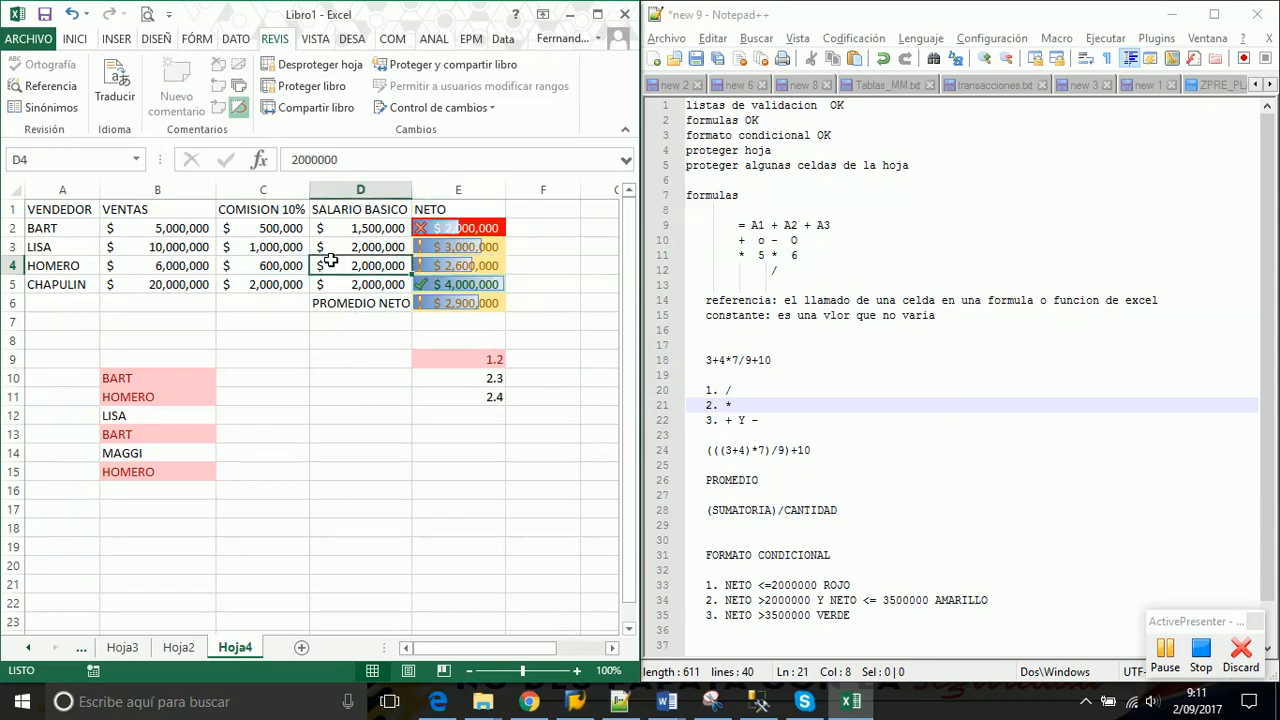
{"action": "key", "text": "Return"}
{"action": "key", "text": "F2"}
{"action": "key", "text": "Return"}
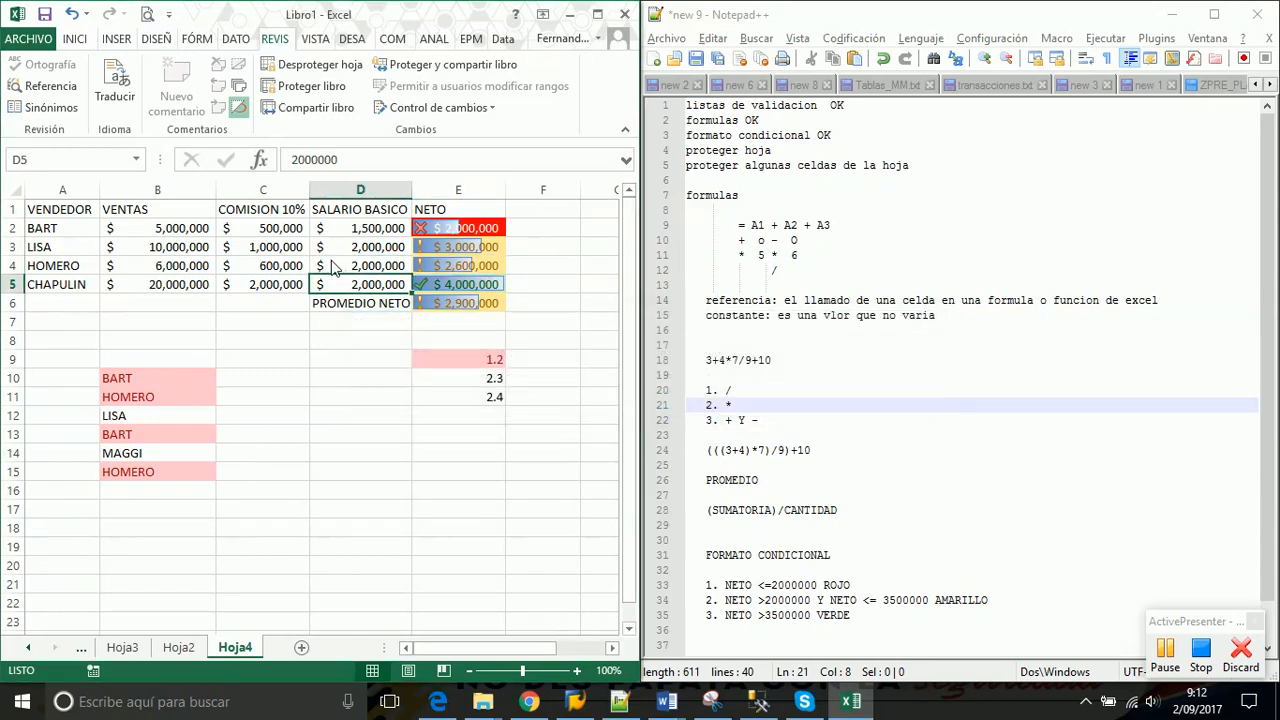
{"action": "left_click", "coordinate": [171, 396]}
{"action": "double_click", "coordinate": [171, 396]}
{"action": "key", "text": "Return"}
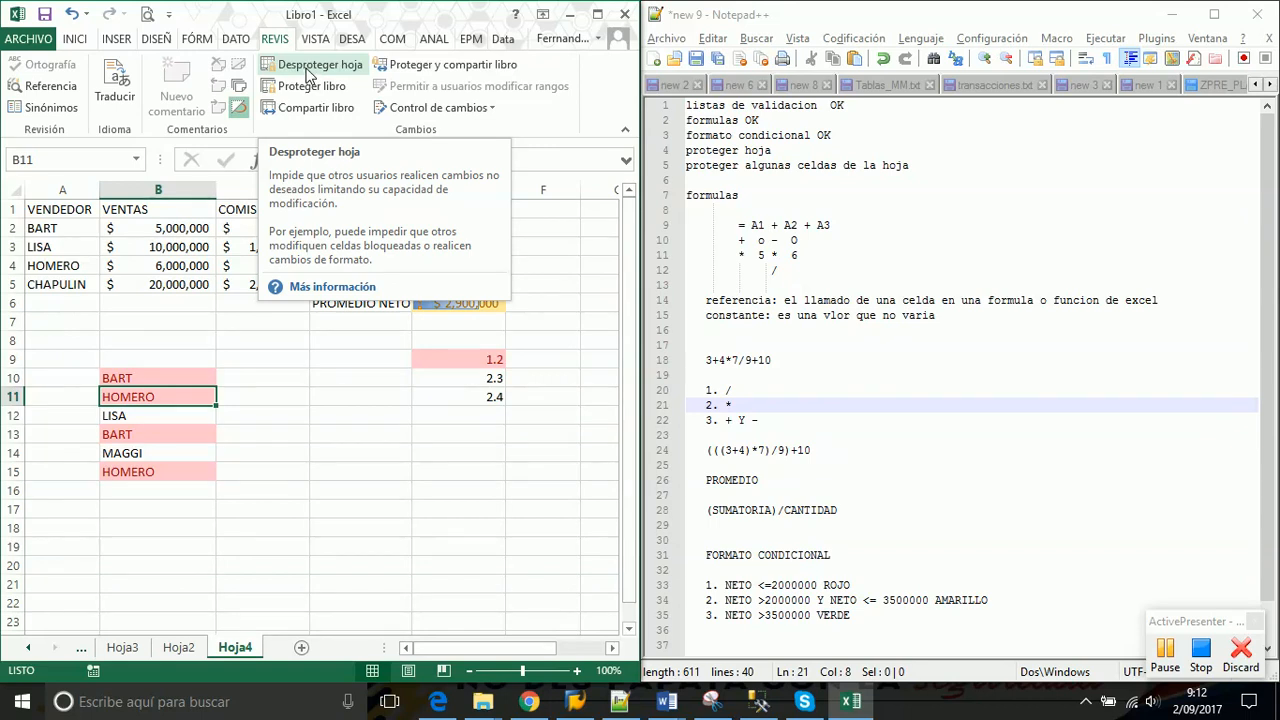
Unprotect Hoja4 with Desproteger hoja by entering the sheet password
{"action": "left_click", "coordinate": [310, 72]}
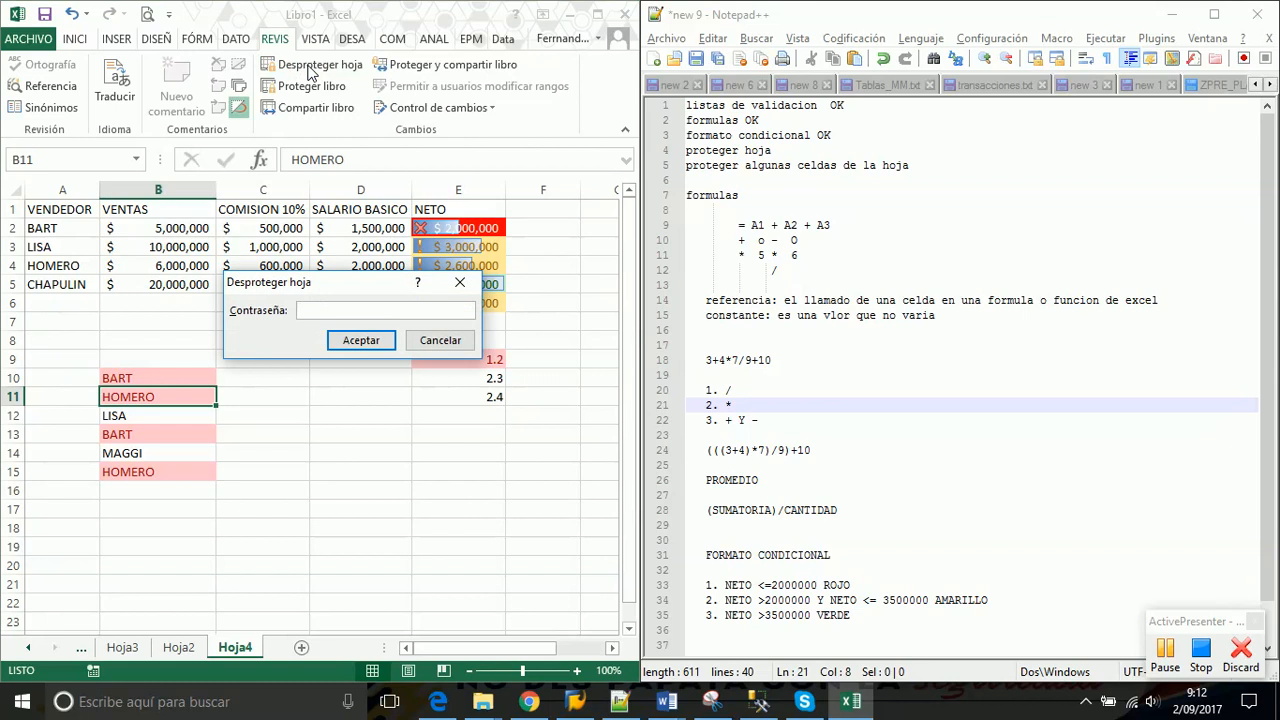
{"action": "type", "text": "123"}
{"action": "left_click", "coordinate": [349, 341]}
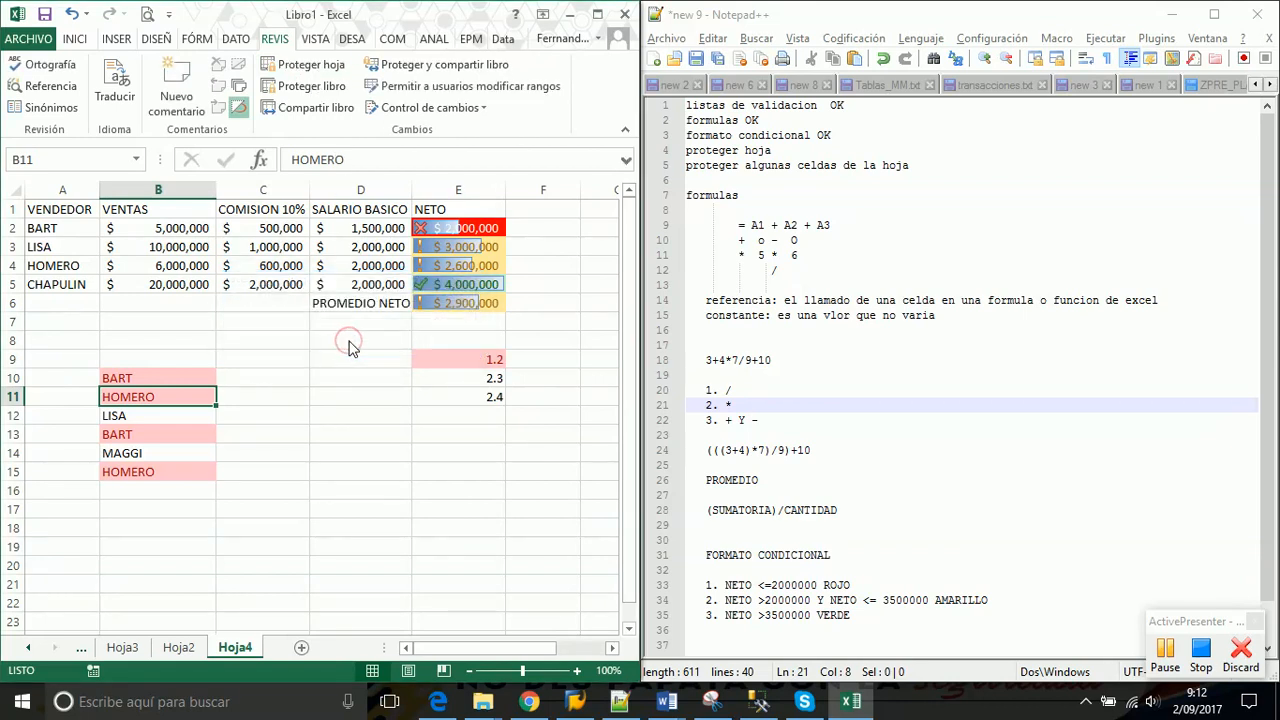
Verify editing works by typing a throwaway entry in D9, then deleting it
{"action": "left_click", "coordinate": [375, 358]}
{"action": "type", "text": "xcvcncm,v"}
{"action": "key", "text": "Return"}
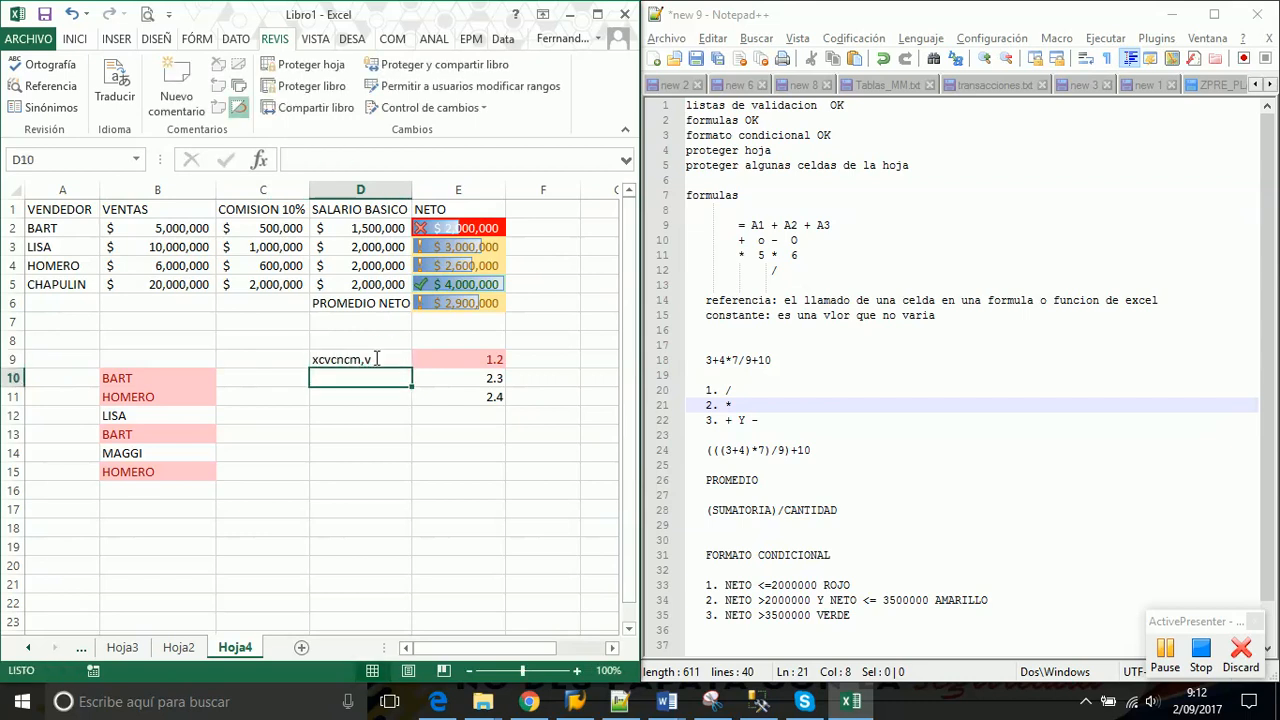
{"action": "left_click", "coordinate": [360, 360]}
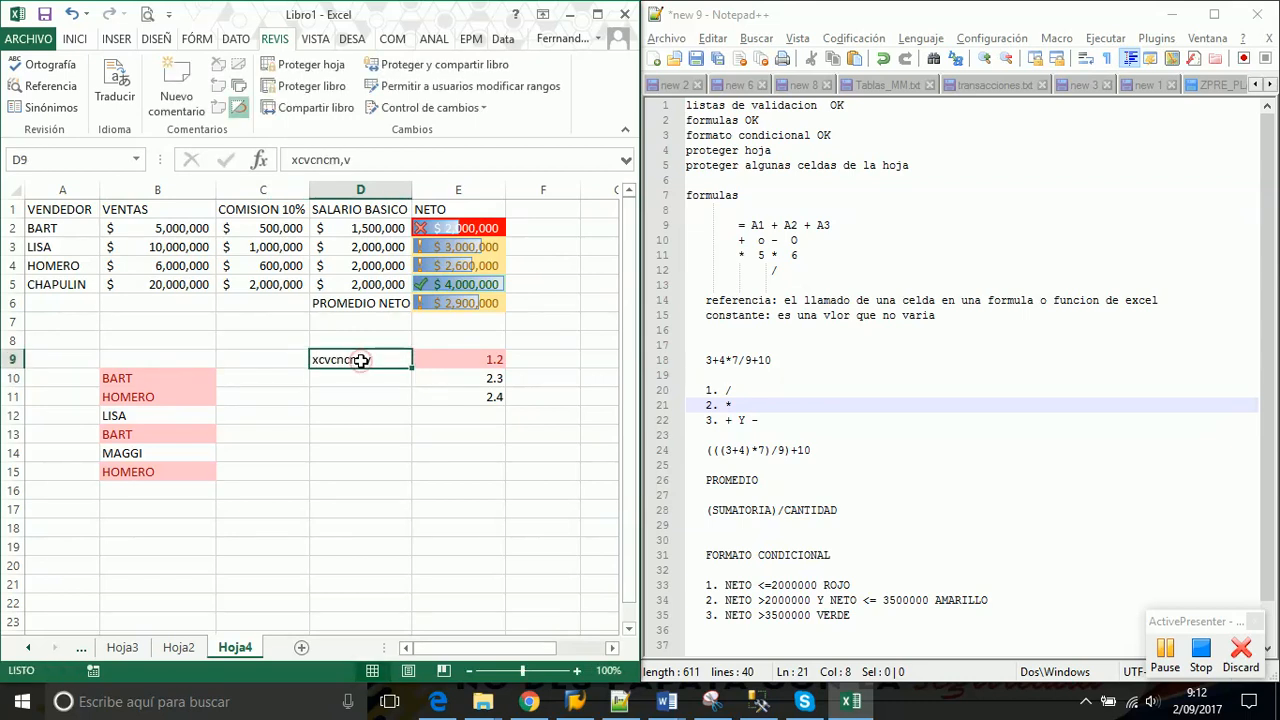
{"action": "key", "text": "Delete"}
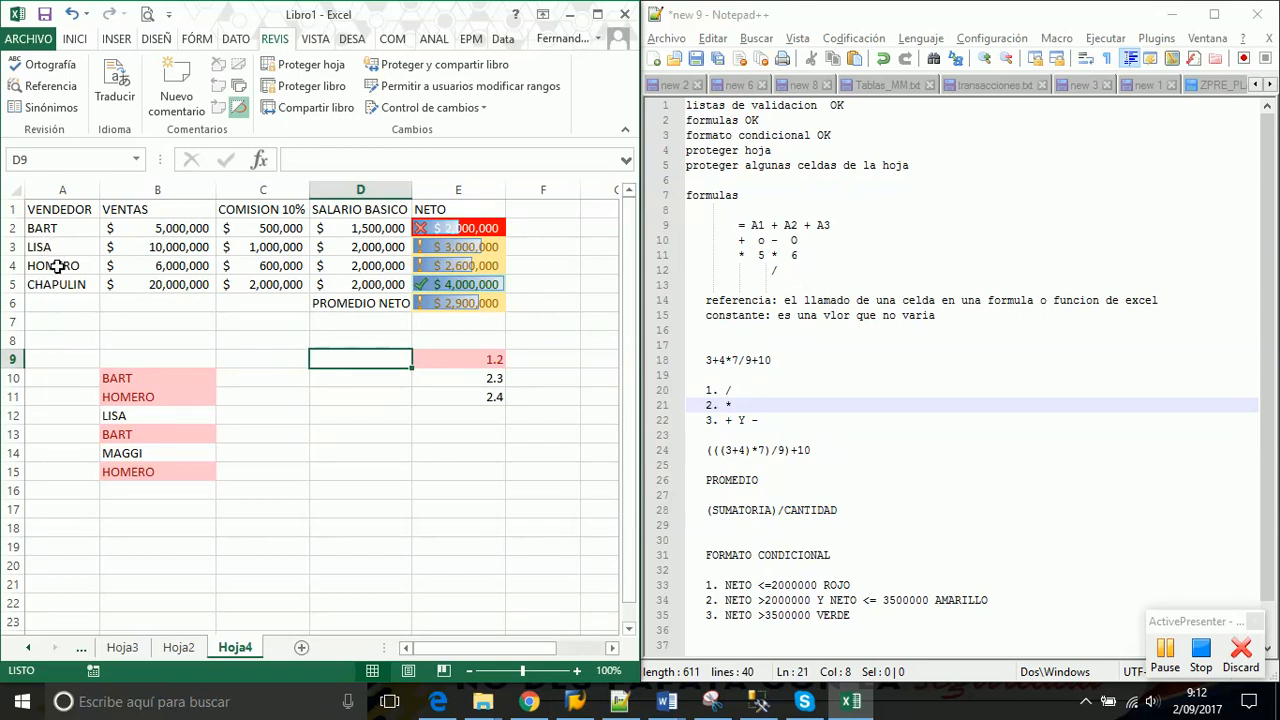
{"action": "left_click", "coordinate": [14, 190]}
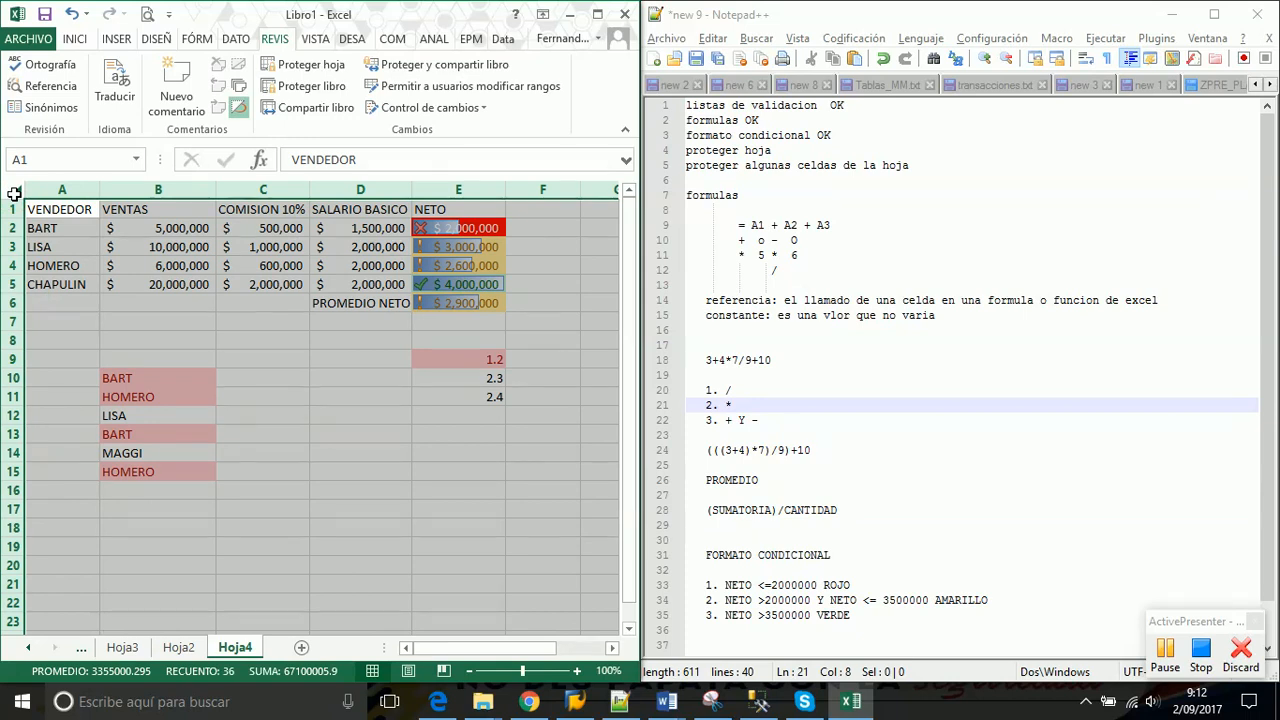
{"action": "right_click", "coordinate": [14, 193]}
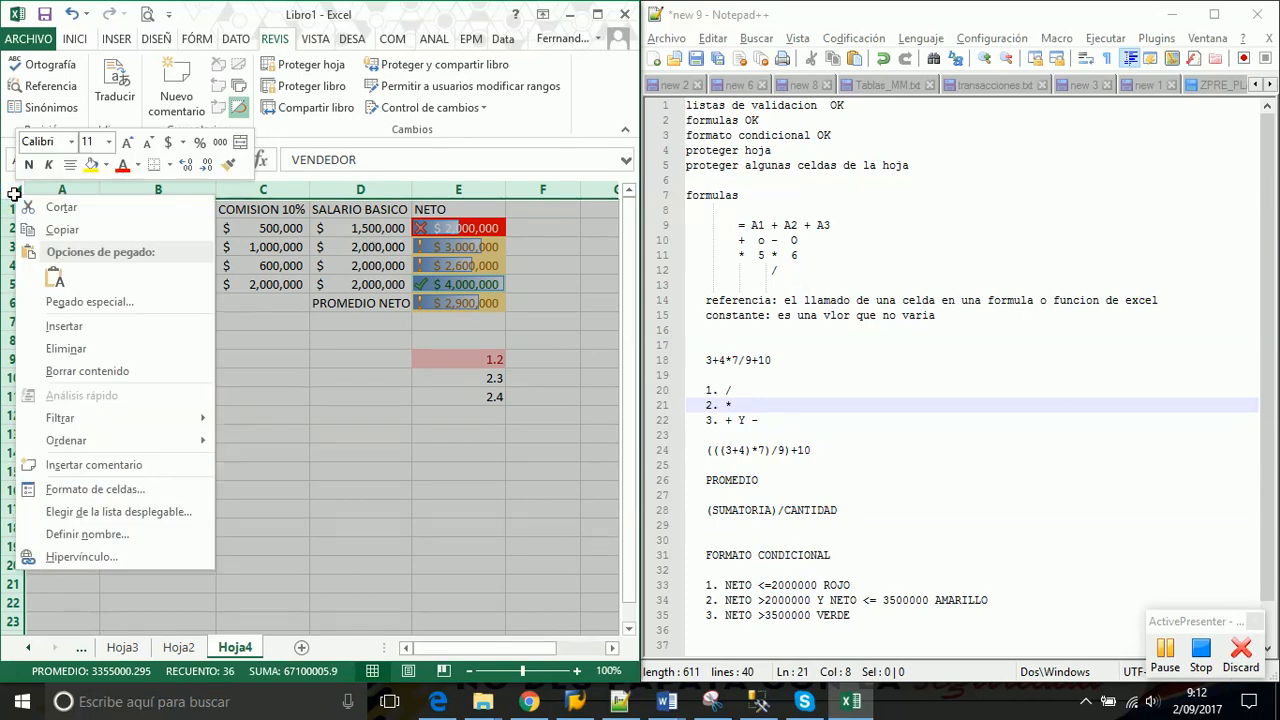
{"action": "left_click", "coordinate": [95, 489]}
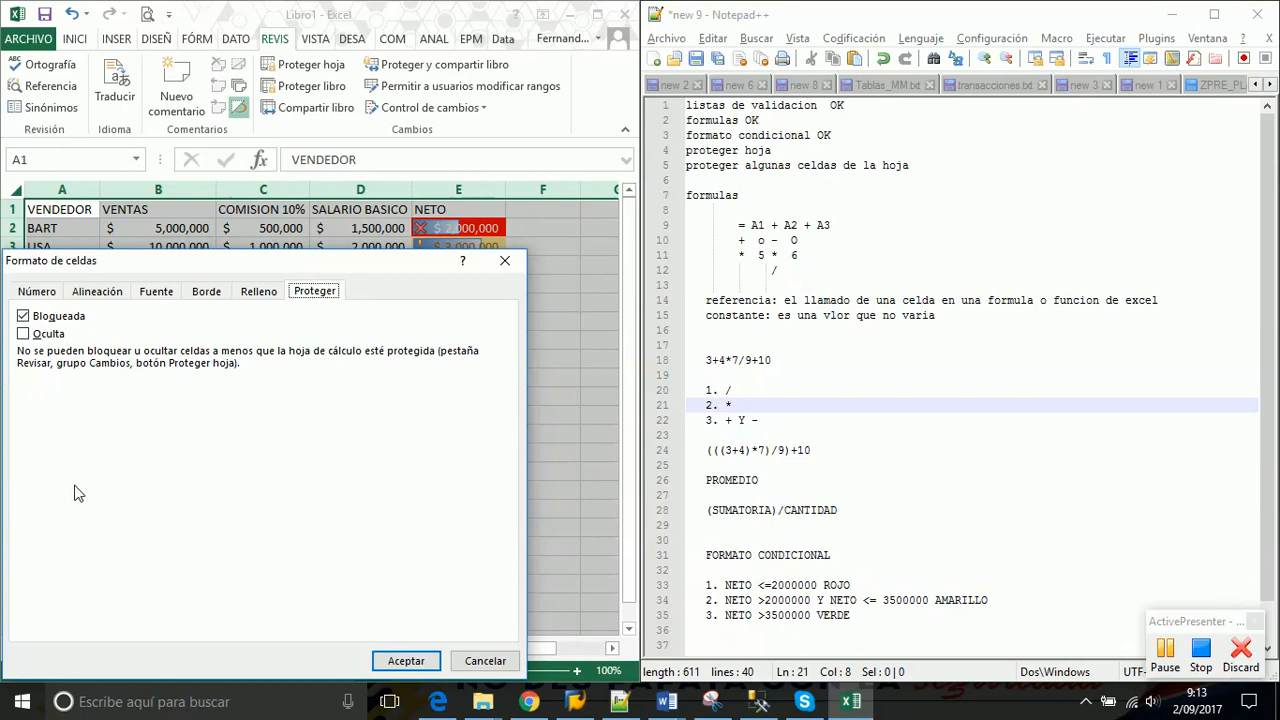
{"action": "left_click", "coordinate": [30, 292]}
{"action": "left_click", "coordinate": [318, 298]}
{"action": "left_click", "coordinate": [406, 662]}
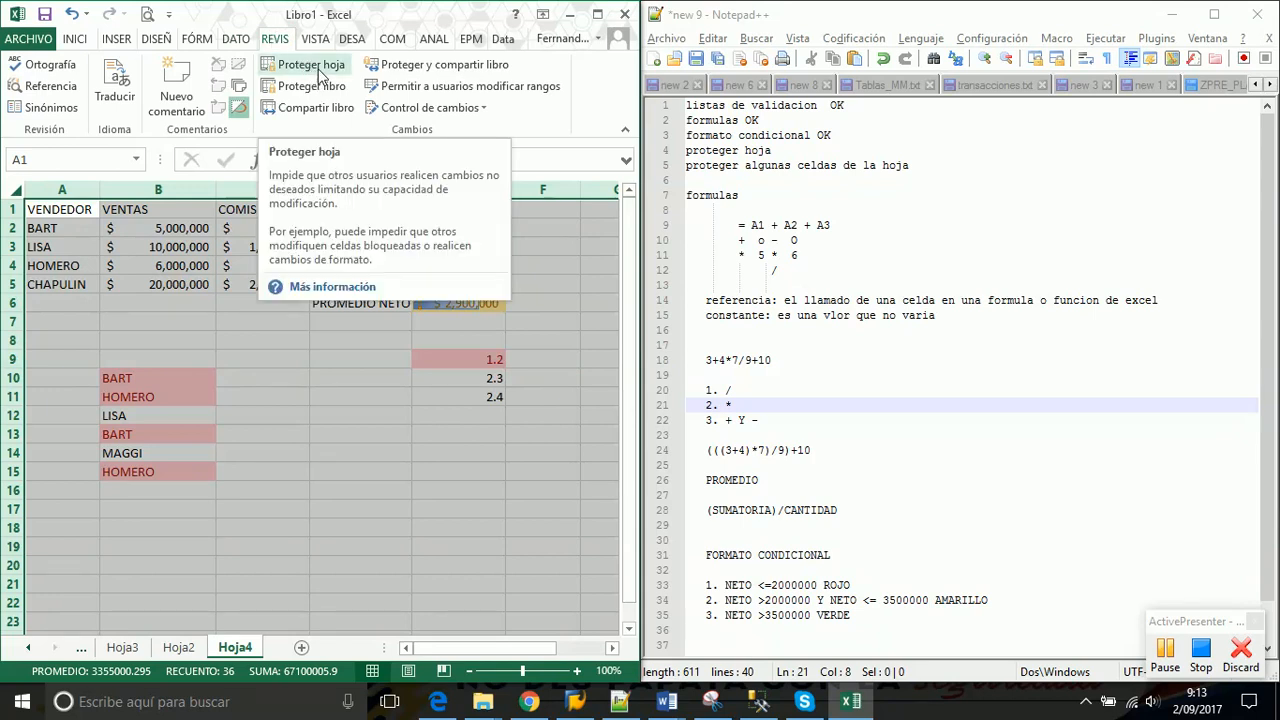
Protect Hoja4 with the sheet password, redoing the password confirmation after cancelling it once
{"action": "left_click", "coordinate": [318, 70]}
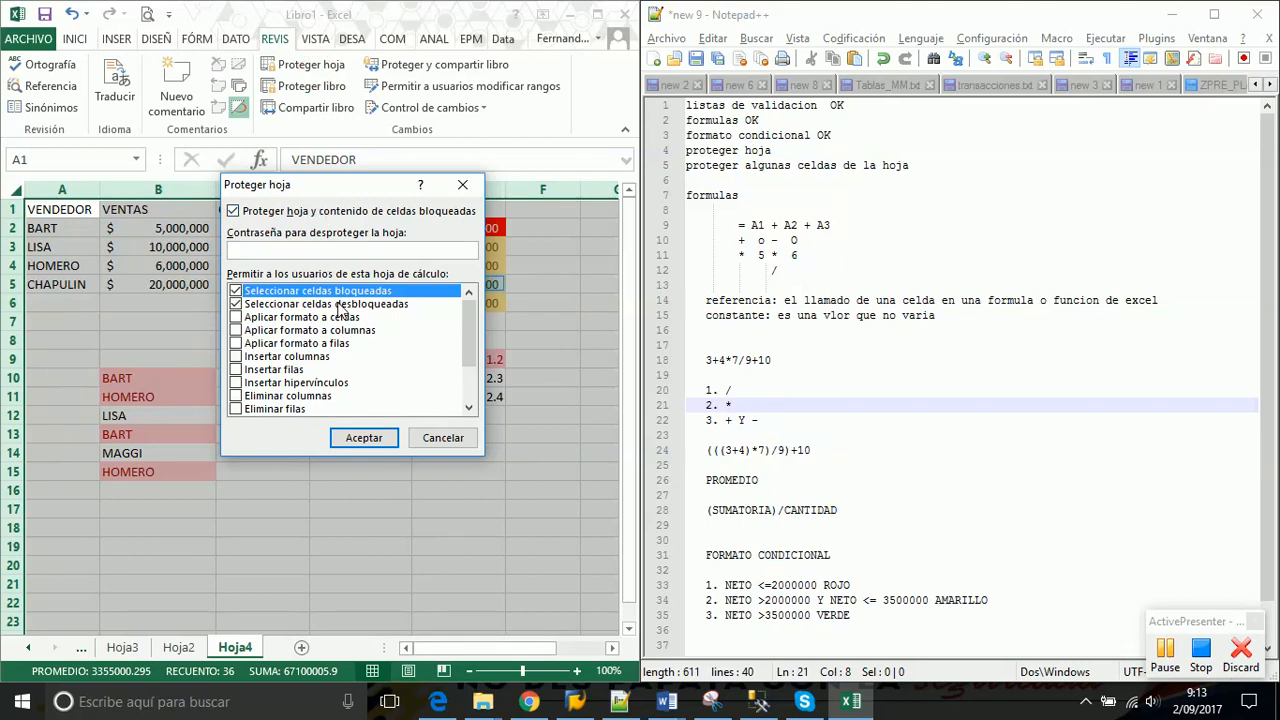
{"action": "type", "text": "123"}
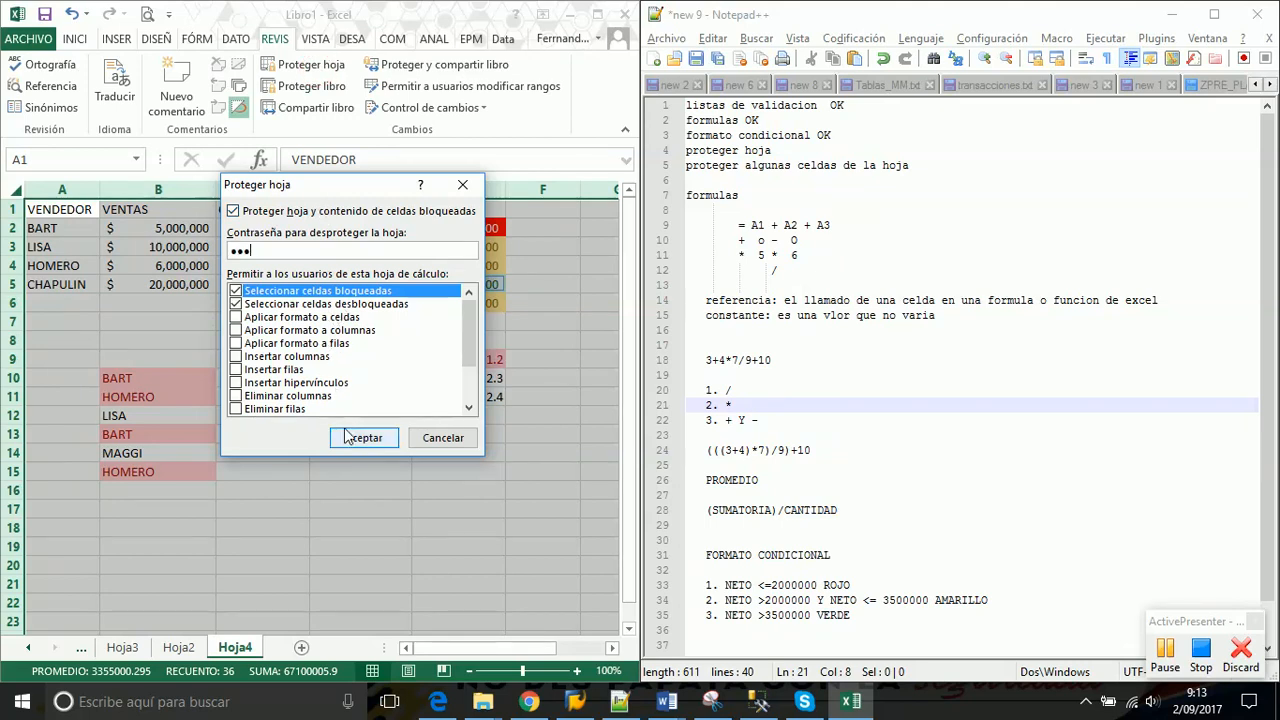
{"action": "left_click", "coordinate": [352, 441]}
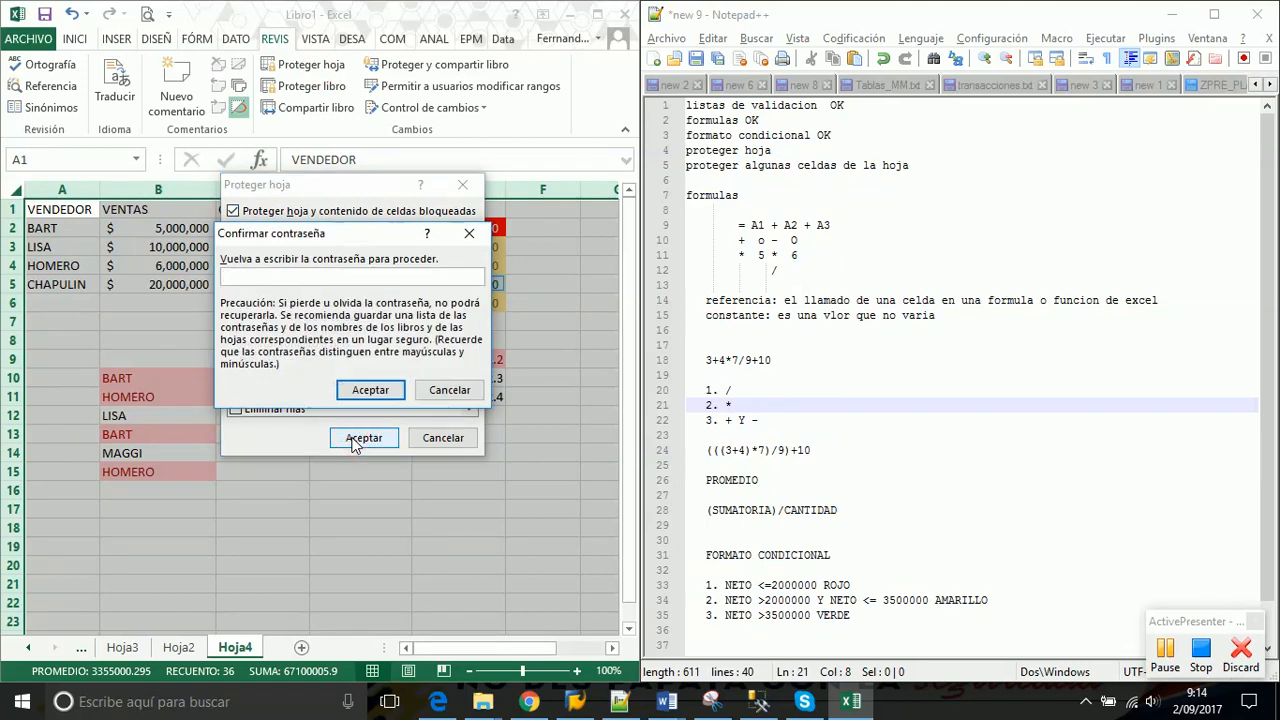
{"action": "type", "text": "123"}
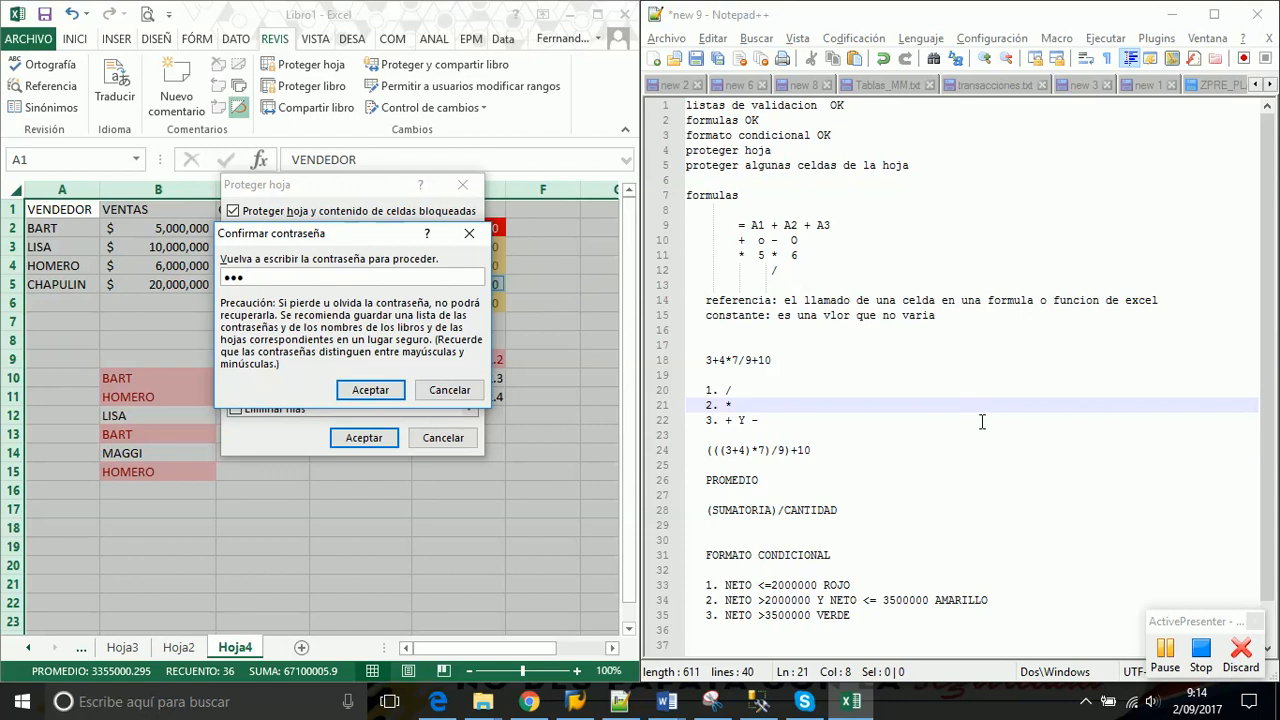
{"action": "left_click", "coordinate": [452, 390]}
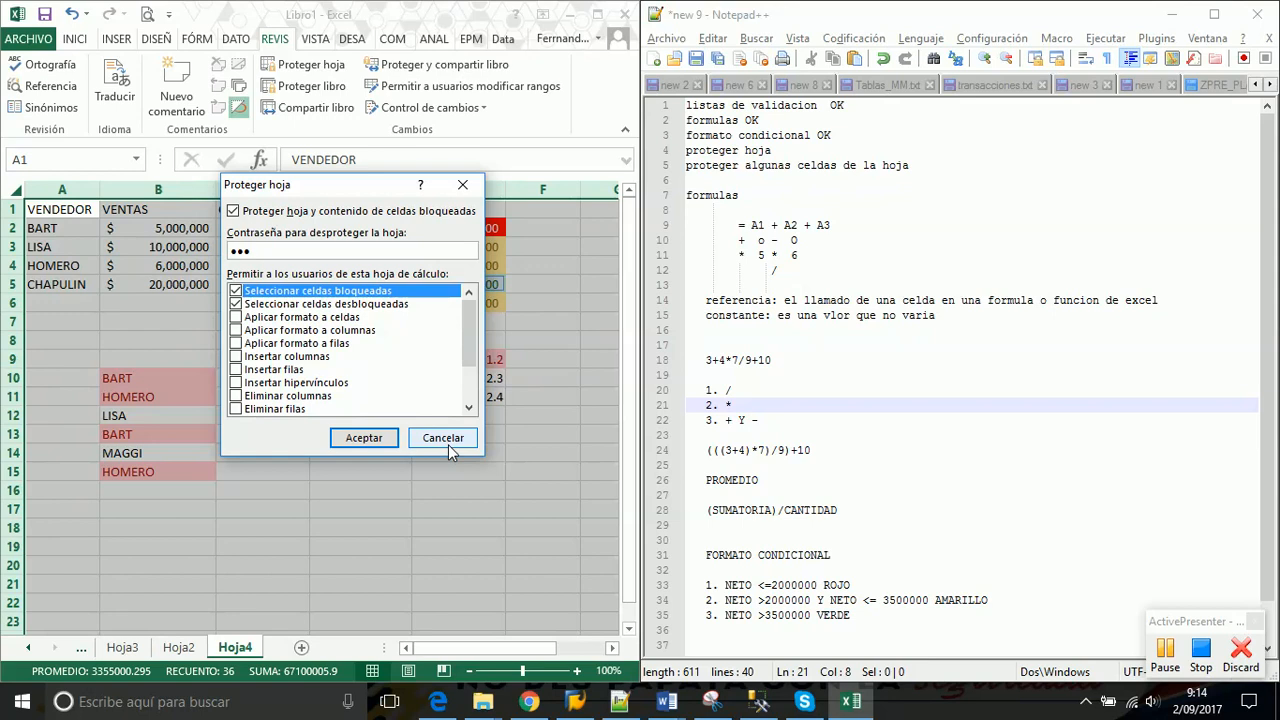
{"action": "left_click", "coordinate": [366, 444]}
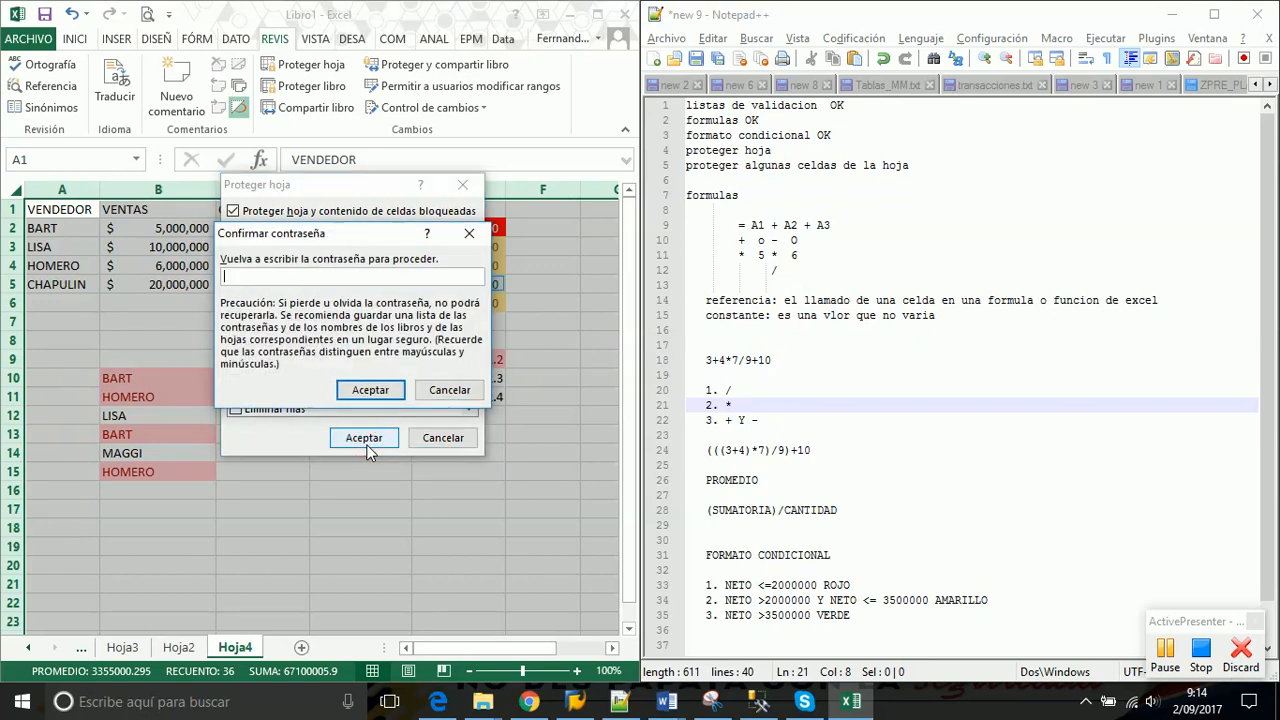
{"action": "type", "text": "123"}
{"action": "left_click", "coordinate": [370, 390]}
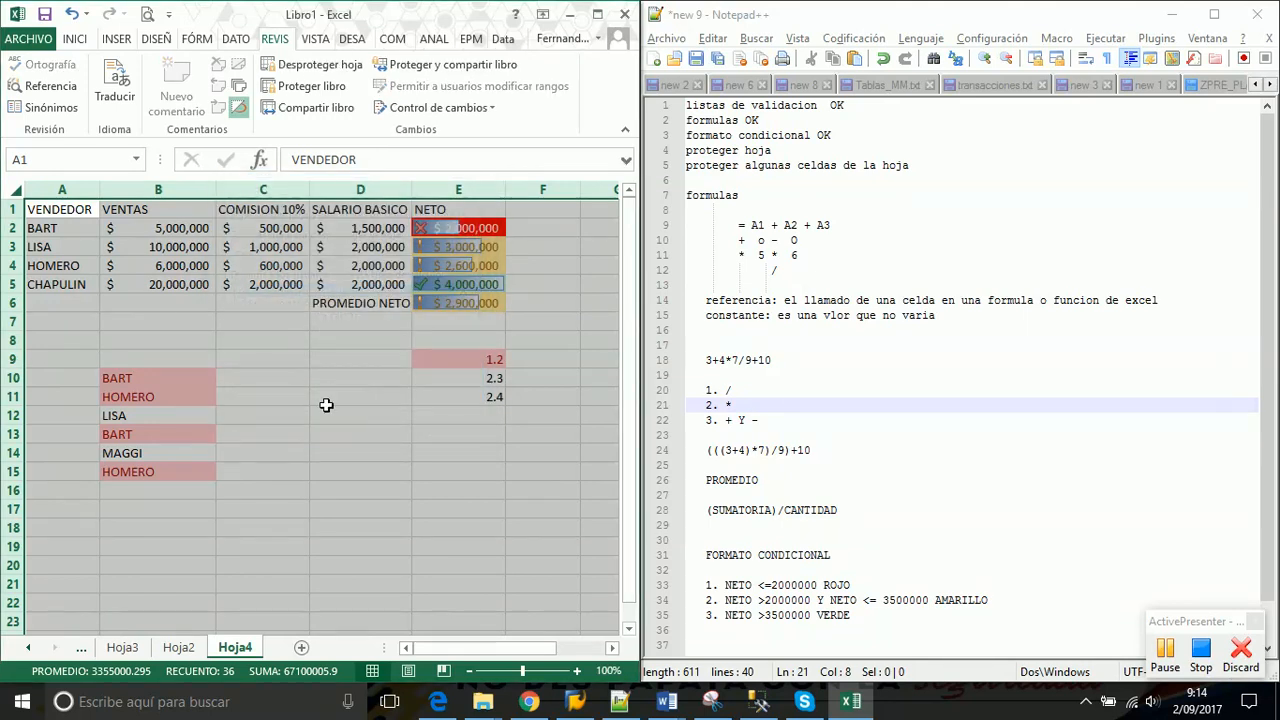
Try editing a locked cell and dismiss the protected-sheet warning
{"action": "left_click", "coordinate": [315, 429]}
{"action": "double_click", "coordinate": [315, 429]}
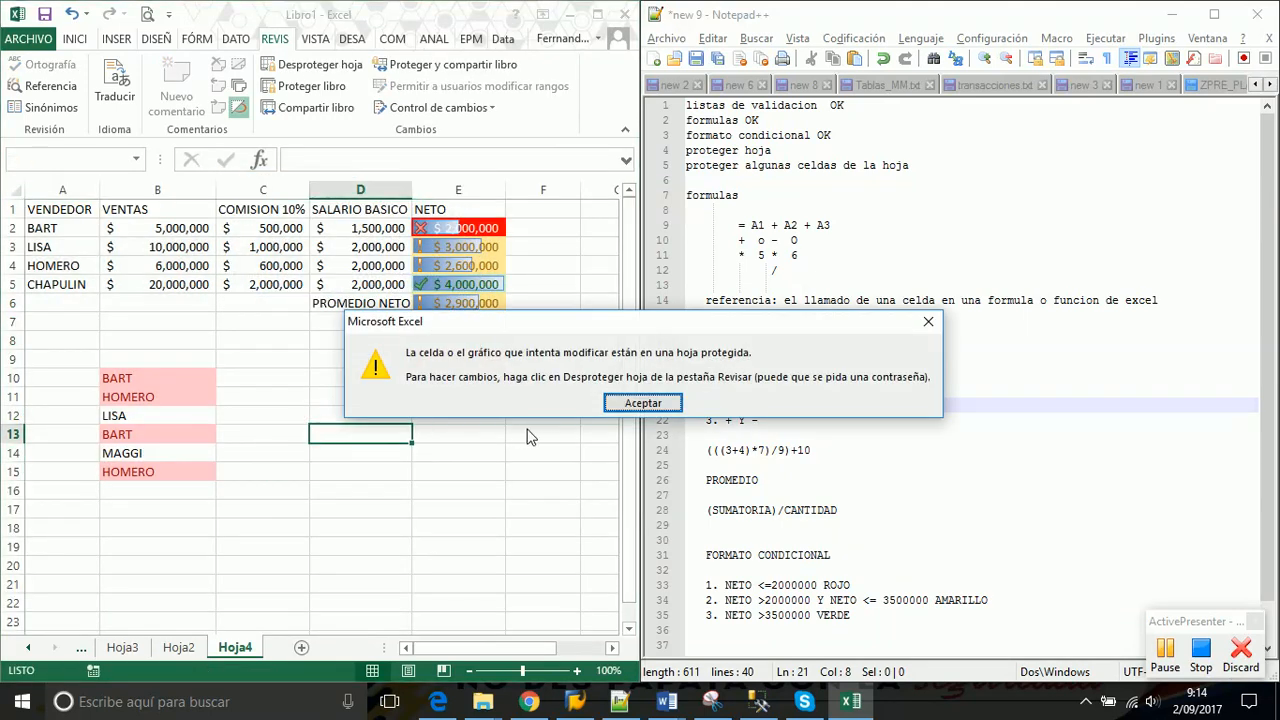
{"action": "left_click", "coordinate": [643, 403]}
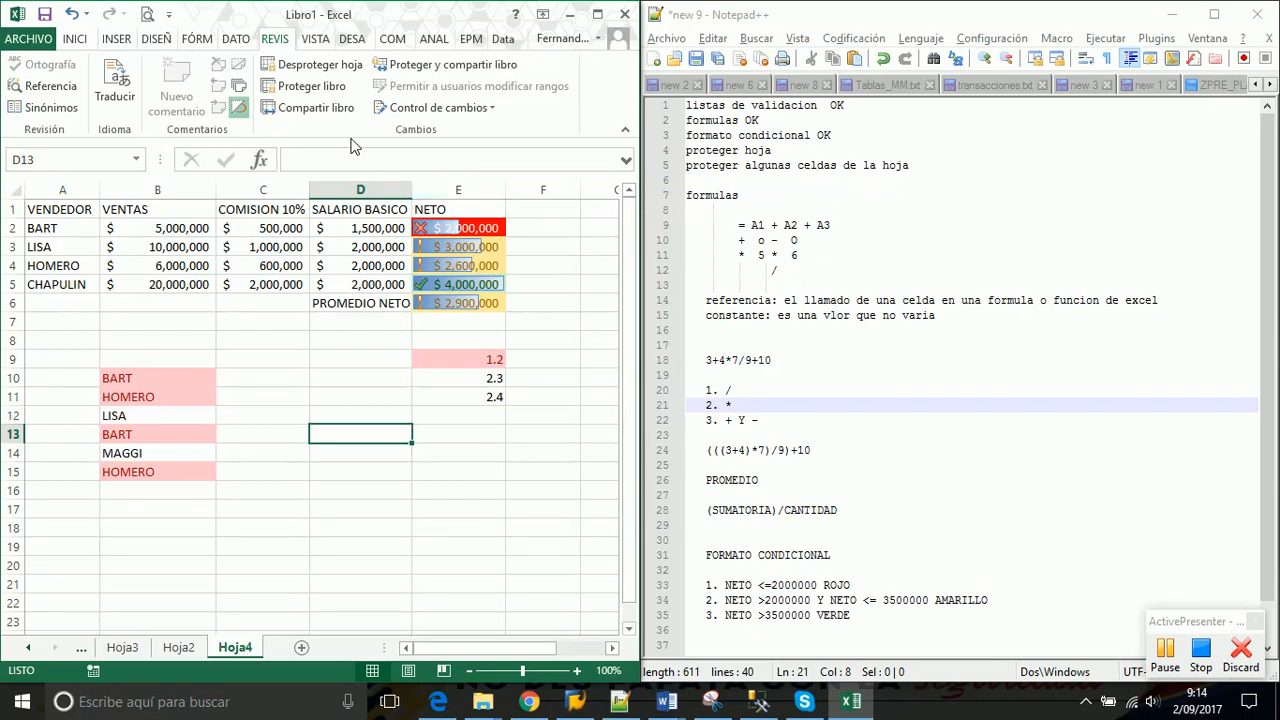
Unprotect Hoja4 by entering the sheet password in Desproteger hoja
{"action": "left_click", "coordinate": [319, 68]}
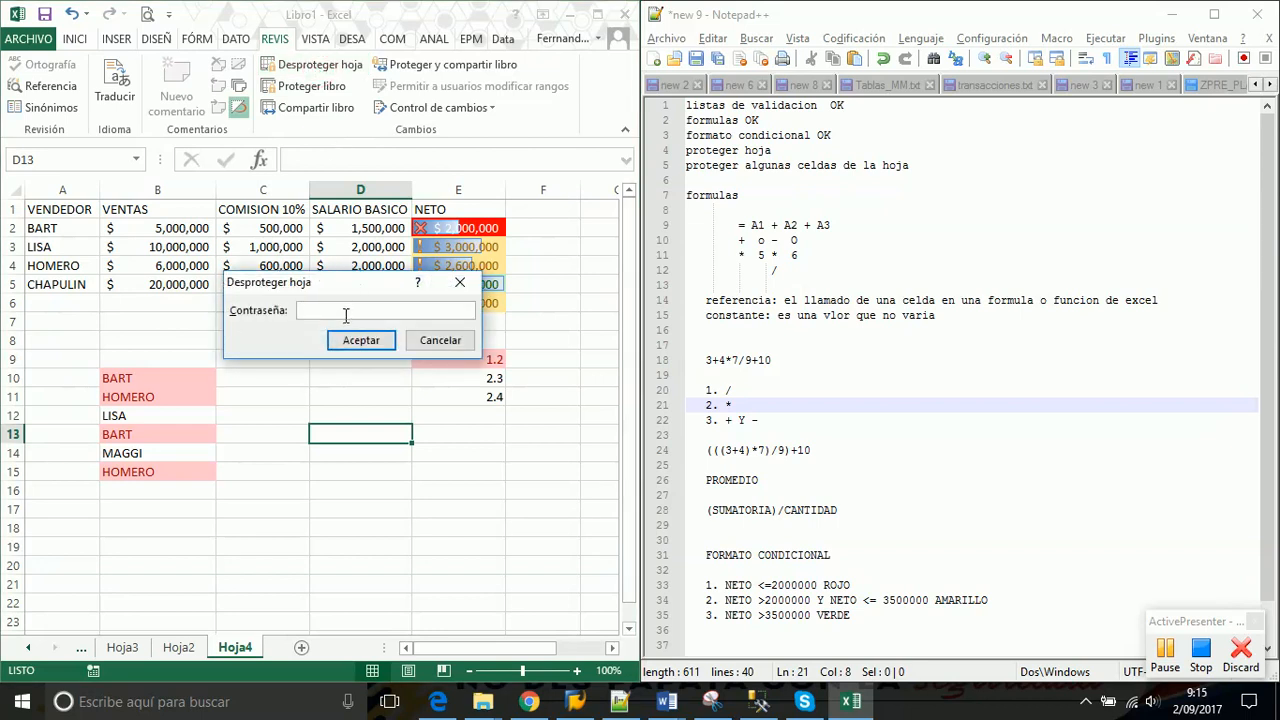
{"action": "type", "text": "123"}
{"action": "left_click", "coordinate": [360, 341]}
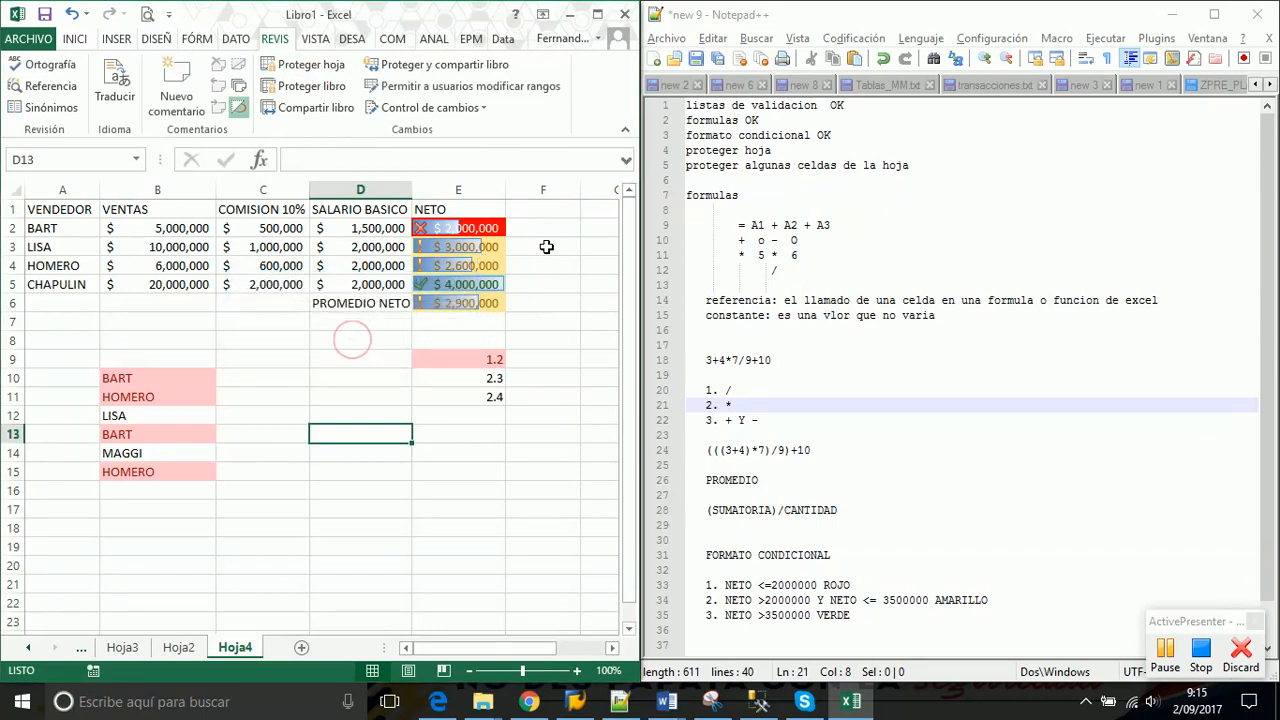
{"action": "left_click", "coordinate": [786, 151]}
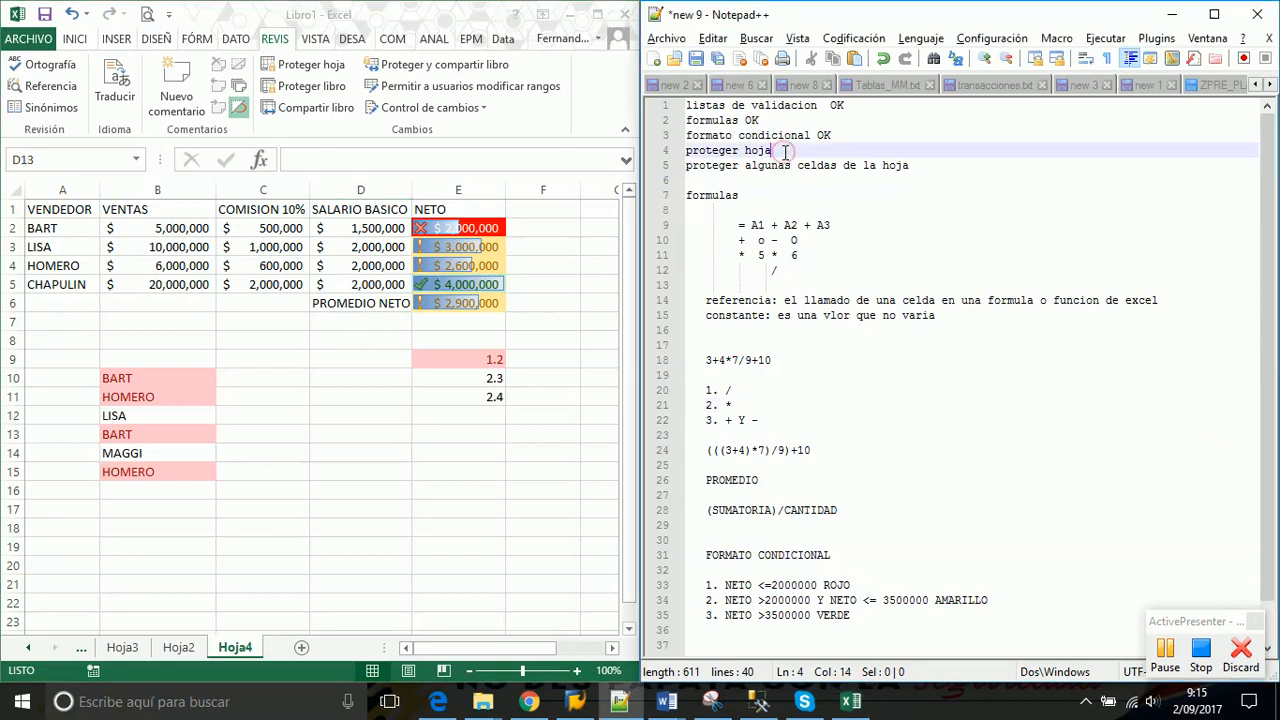
Append 'OK' to the 'proteger hoja' line in the Notepad++ to-do list
{"action": "type", "text": "OK"}
{"action": "left_click", "coordinate": [938, 167]}
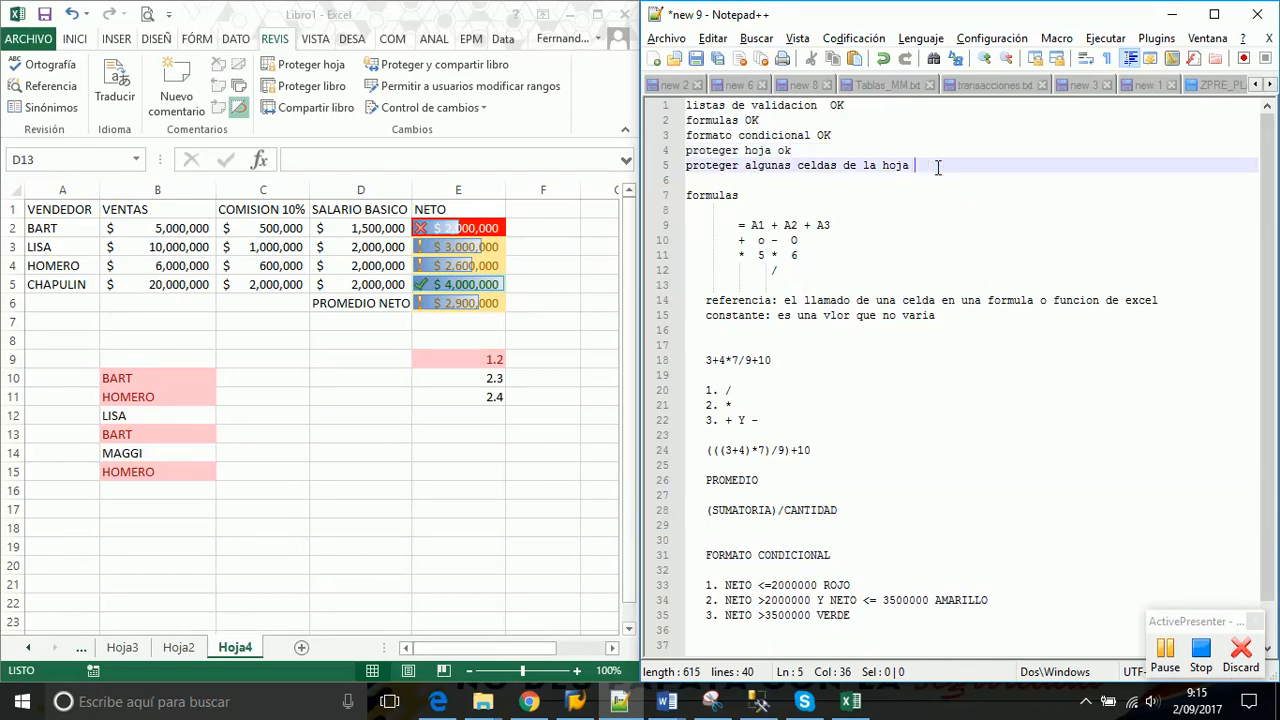
{"action": "type", "text": "ok"}
{"action": "key", "text": "Escape"}
{"action": "key", "text": "BackSpace"}
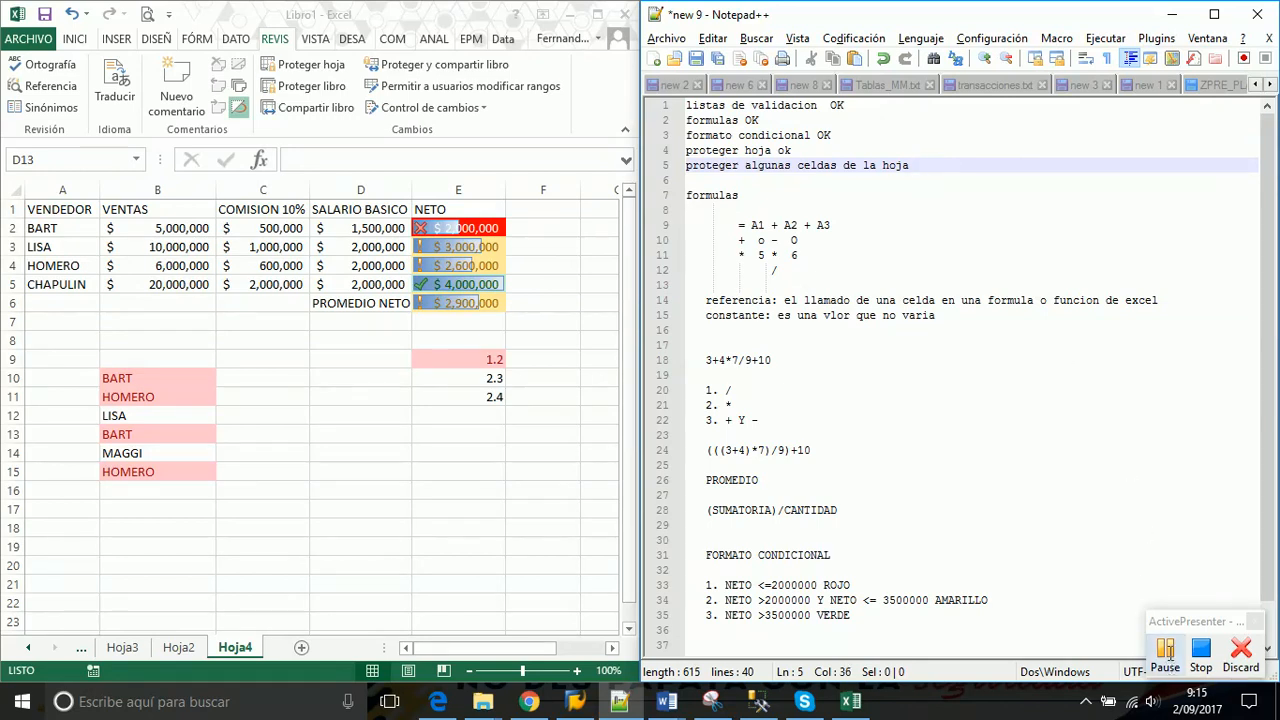
Leave the notes and return to the Excel spreadsheet
{"action": "left_click", "coordinate": [1165, 650]}
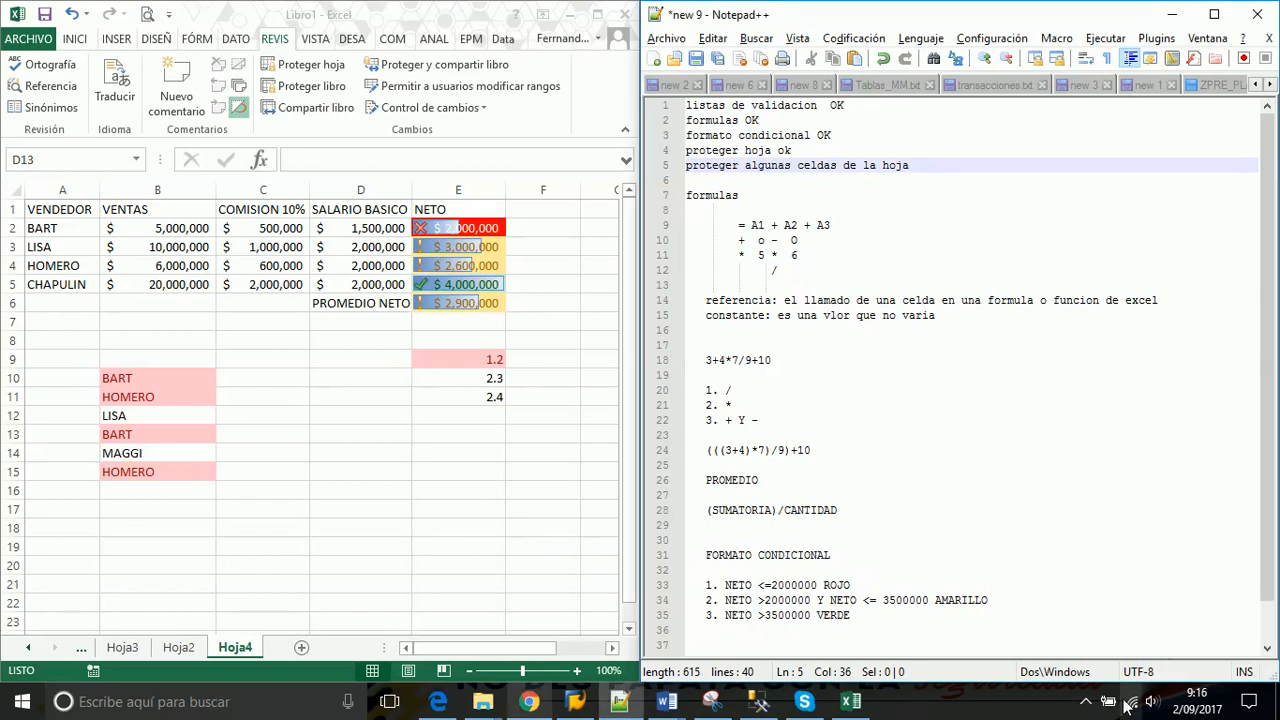
{"action": "left_click", "coordinate": [1086, 701]}
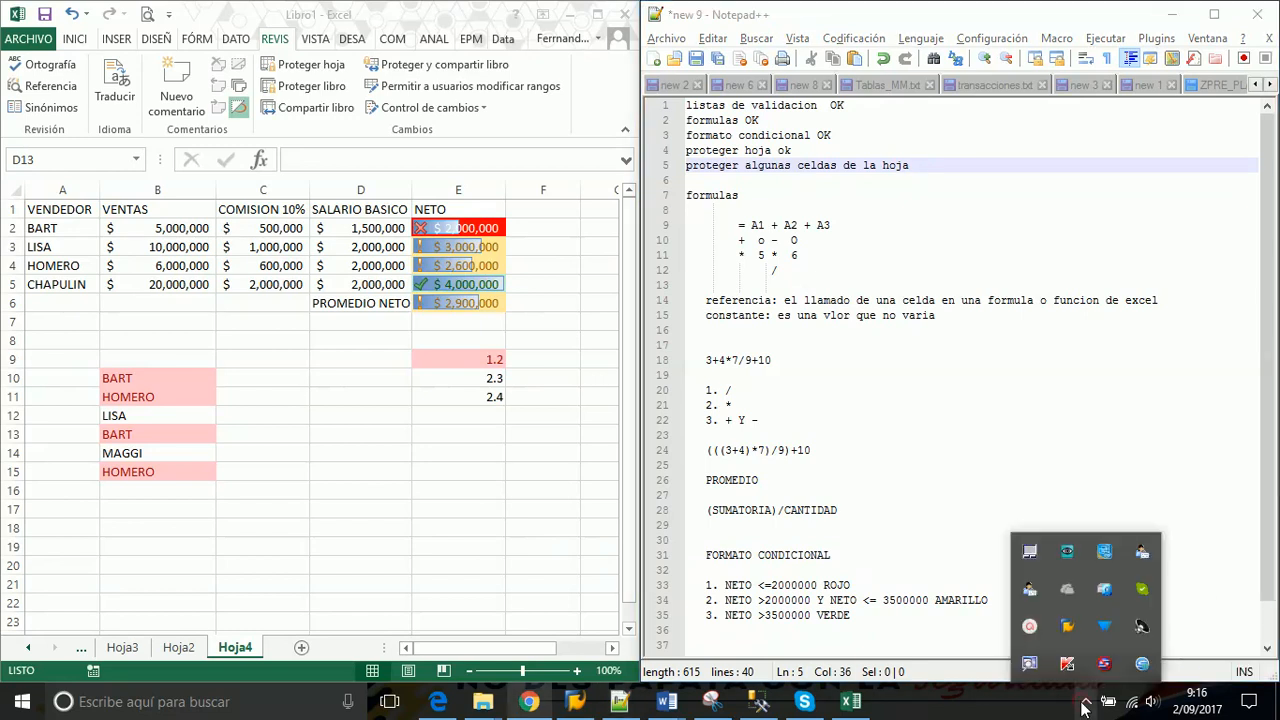
{"action": "mouse_move", "coordinate": [1024, 636]}
{"action": "left_click", "coordinate": [1133, 414]}
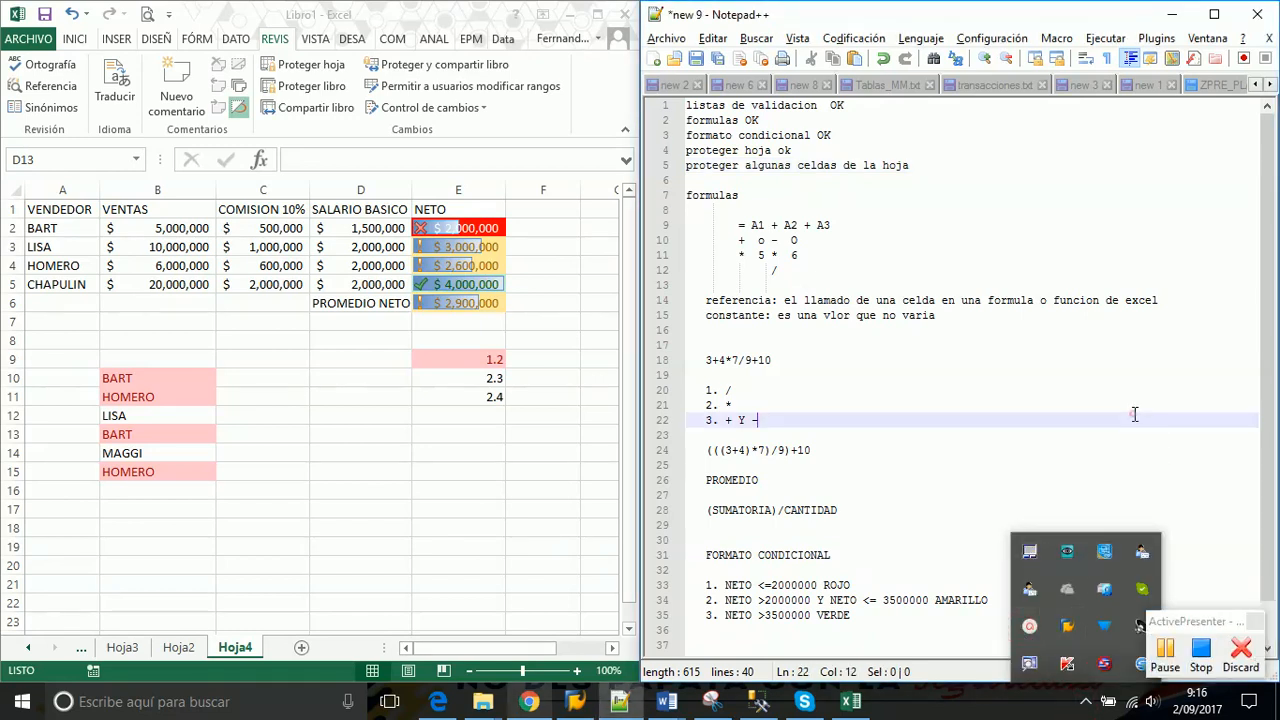
{"action": "left_click", "coordinate": [369, 400]}
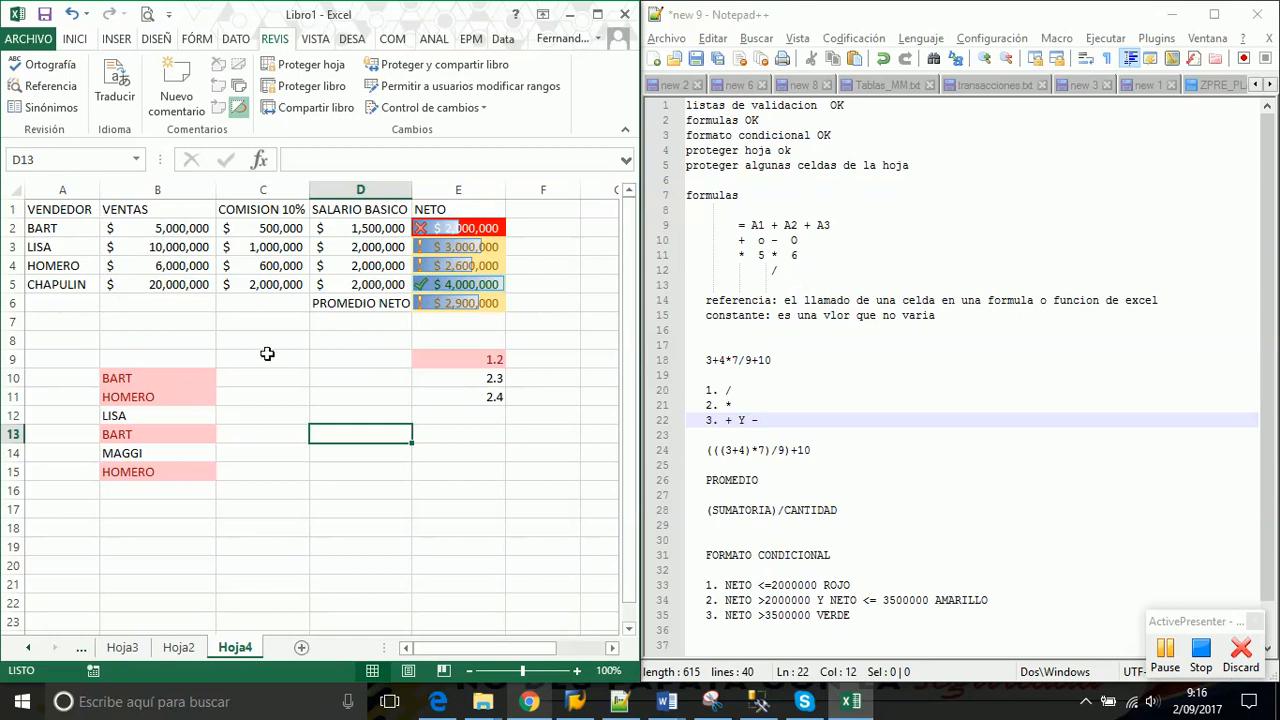
{"action": "left_click", "coordinate": [283, 227]}
{"action": "left_click", "coordinate": [452, 230]}
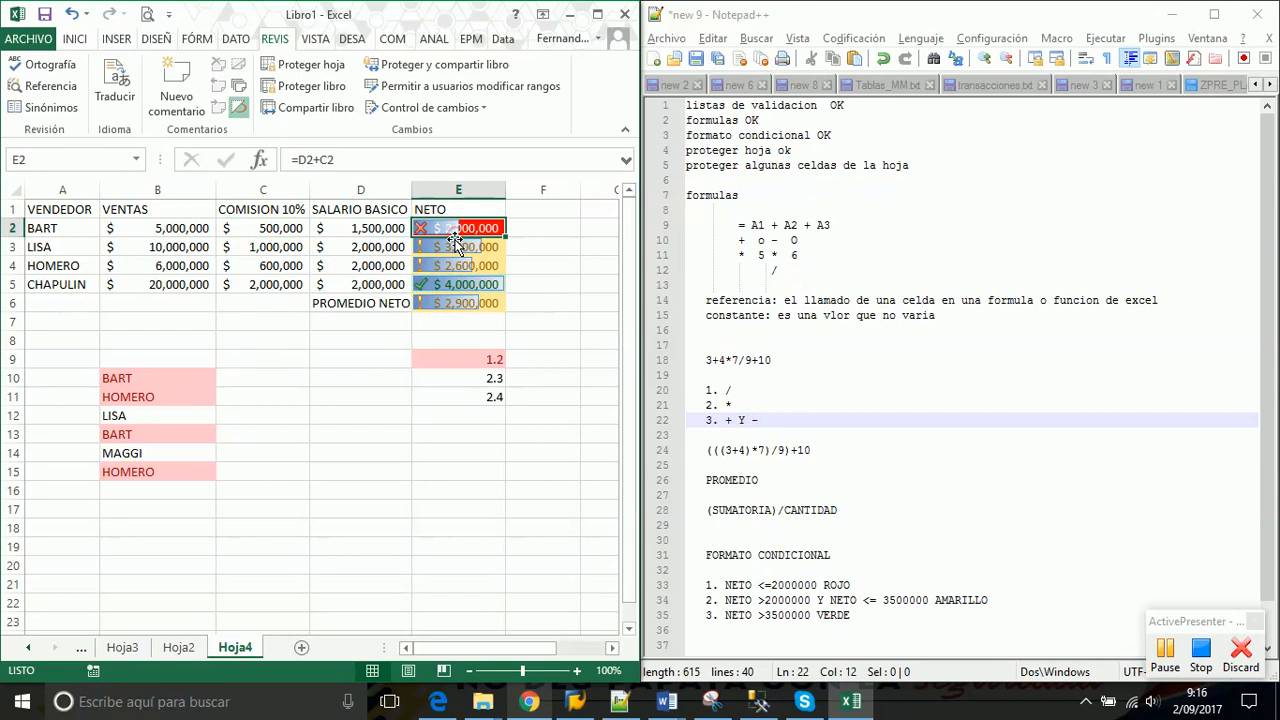
{"action": "left_click", "coordinate": [451, 299]}
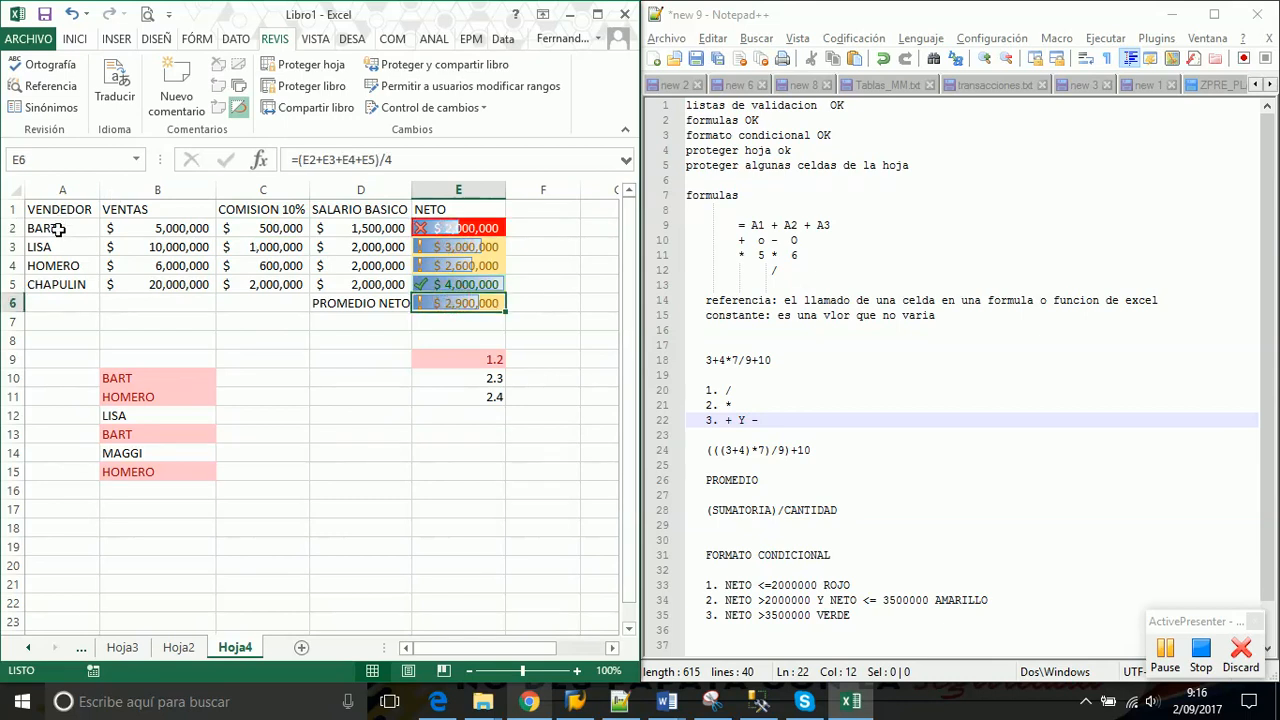
{"action": "left_click_drag", "start_coordinate": [57, 228], "coordinate": [55, 288]}
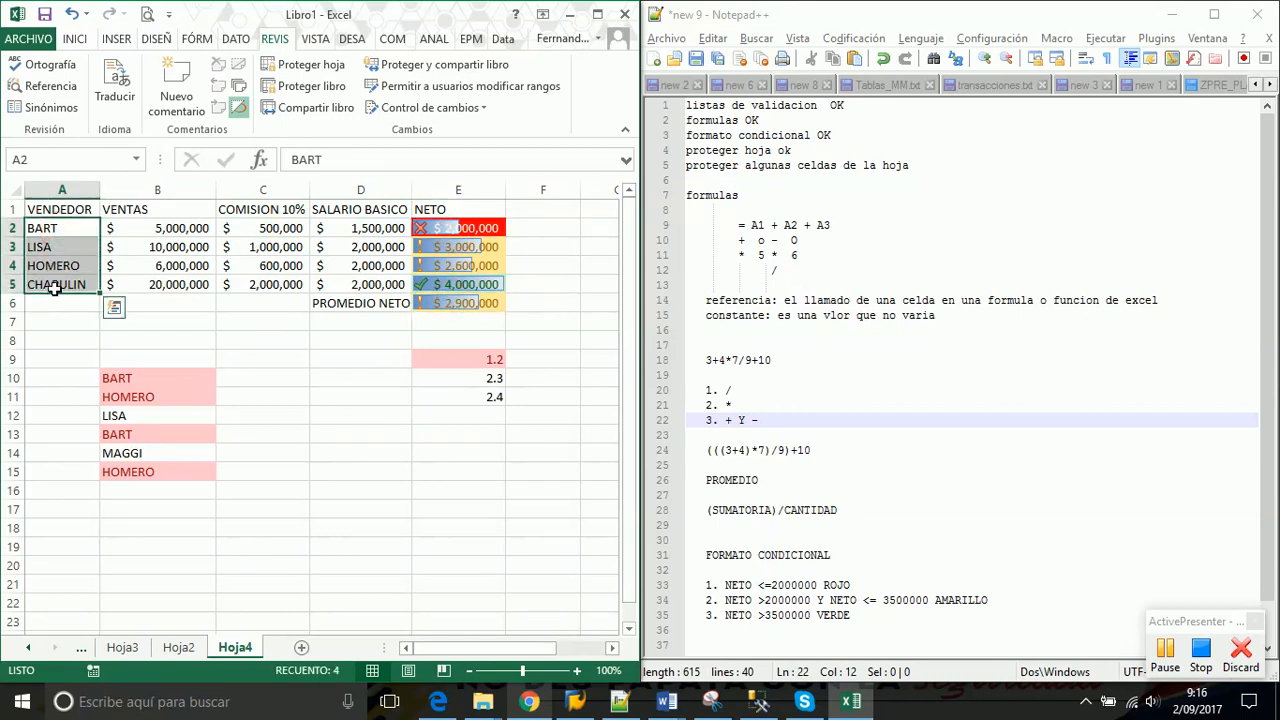
{"action": "left_click", "coordinate": [72, 231]}
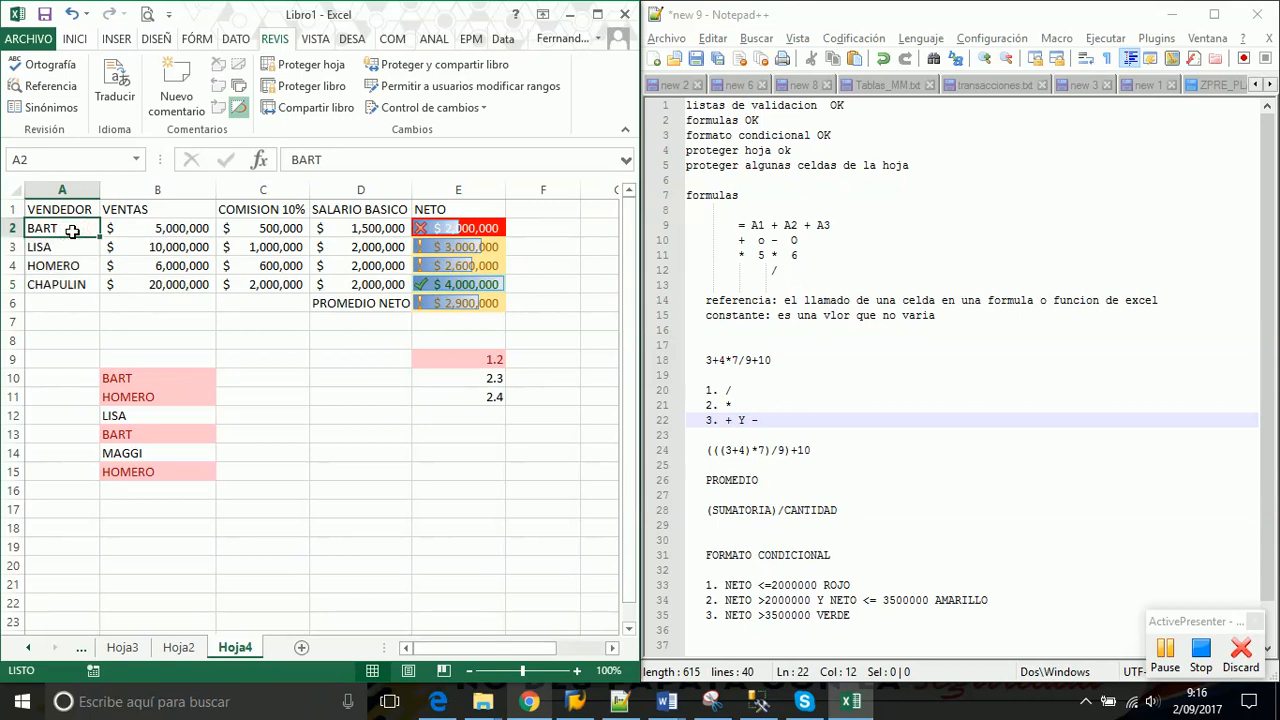
{"action": "left_click", "coordinate": [1165, 652]}
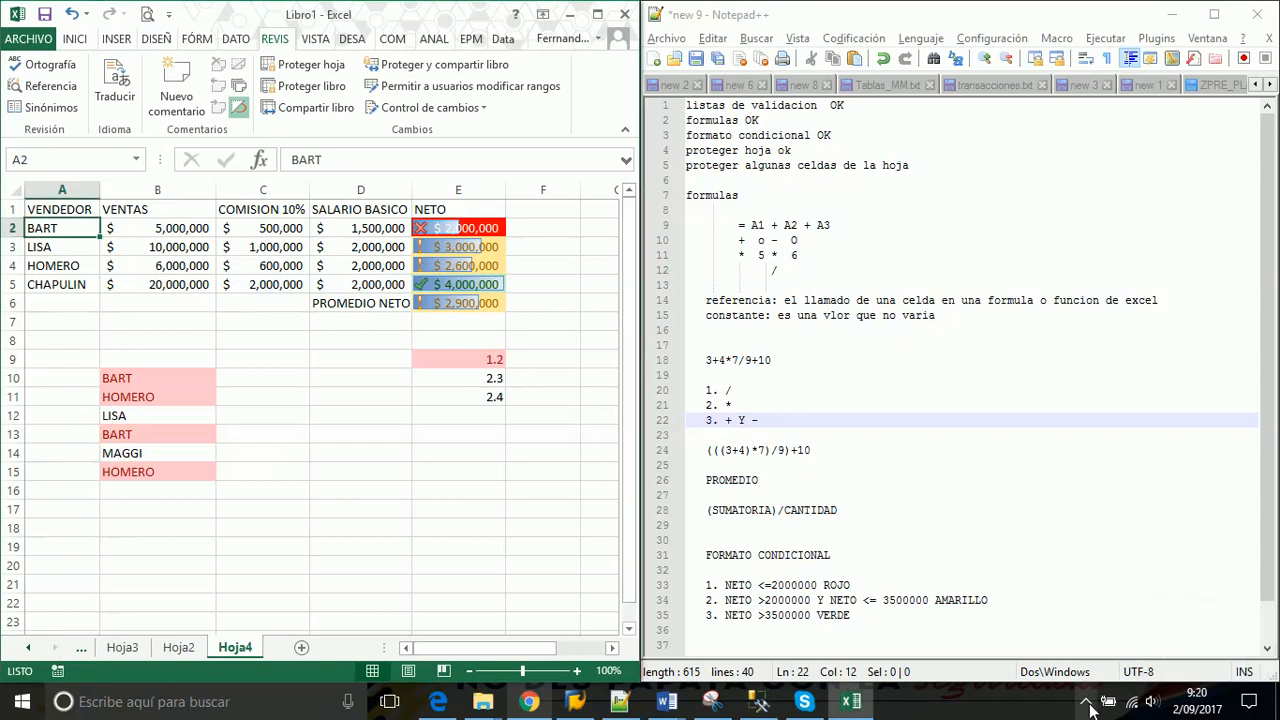
{"action": "left_click", "coordinate": [1087, 701]}
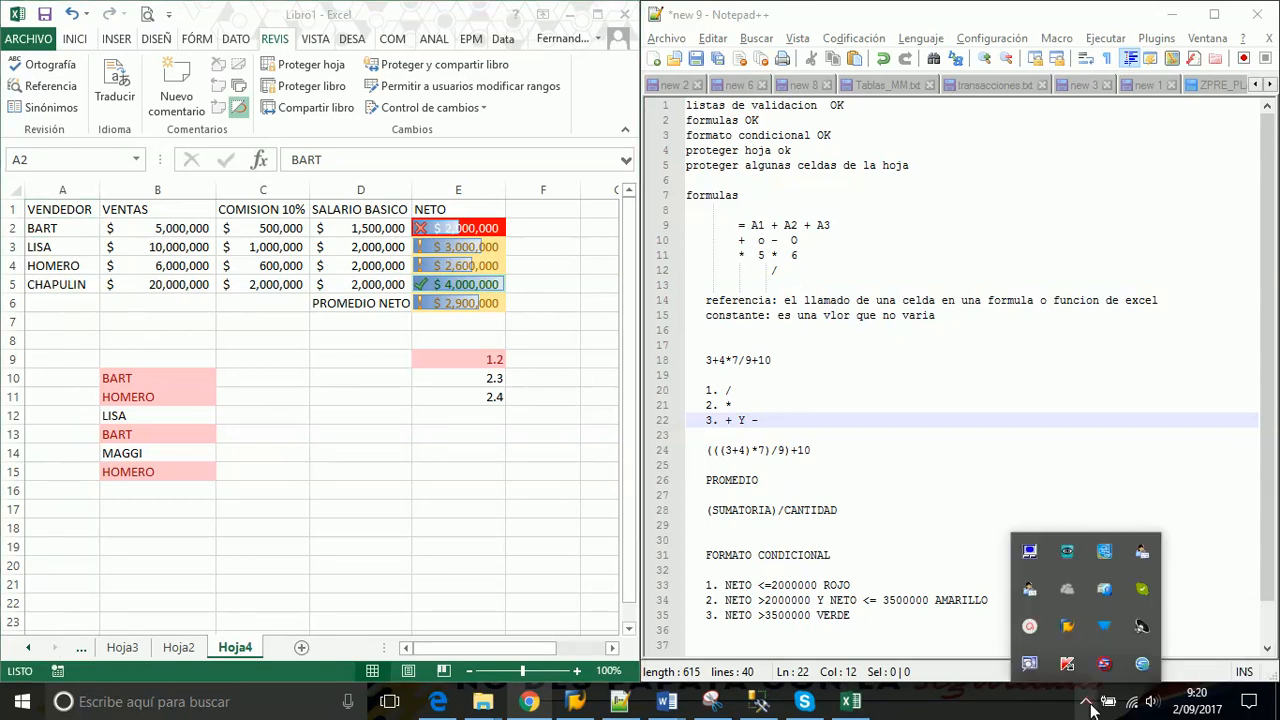
{"action": "left_click", "coordinate": [1030, 626]}
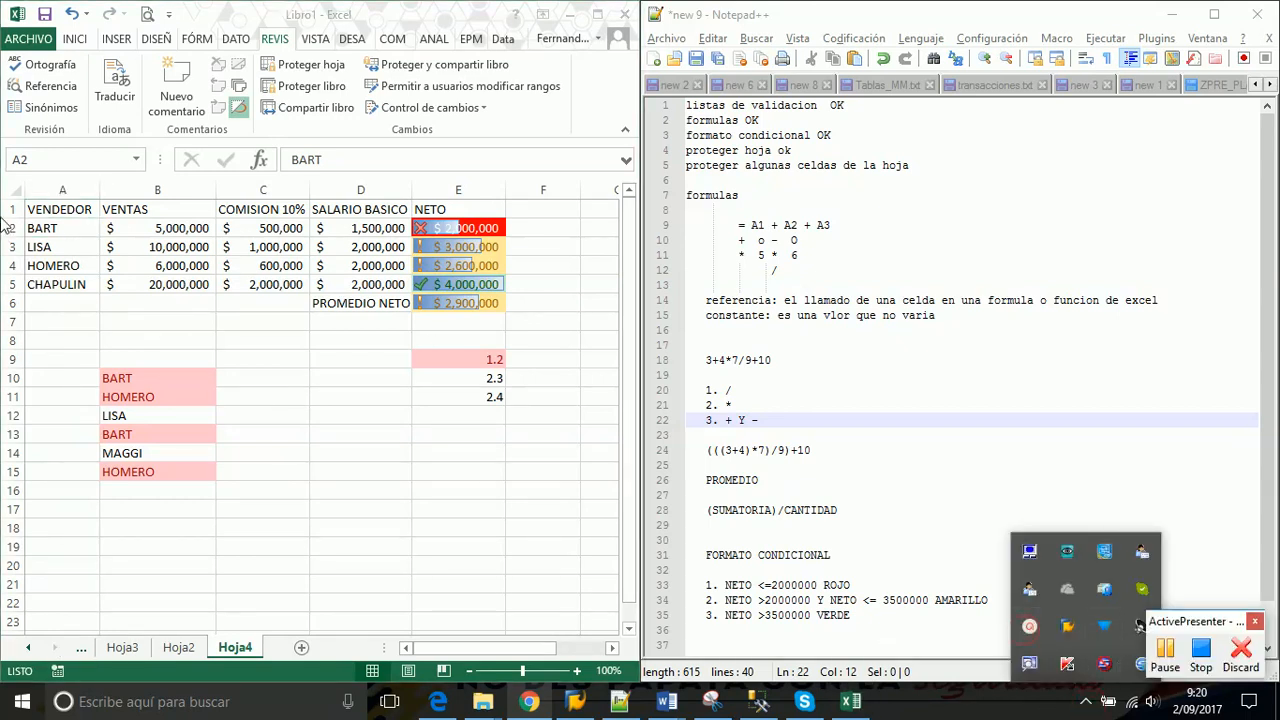
{"action": "left_click", "coordinate": [58, 230]}
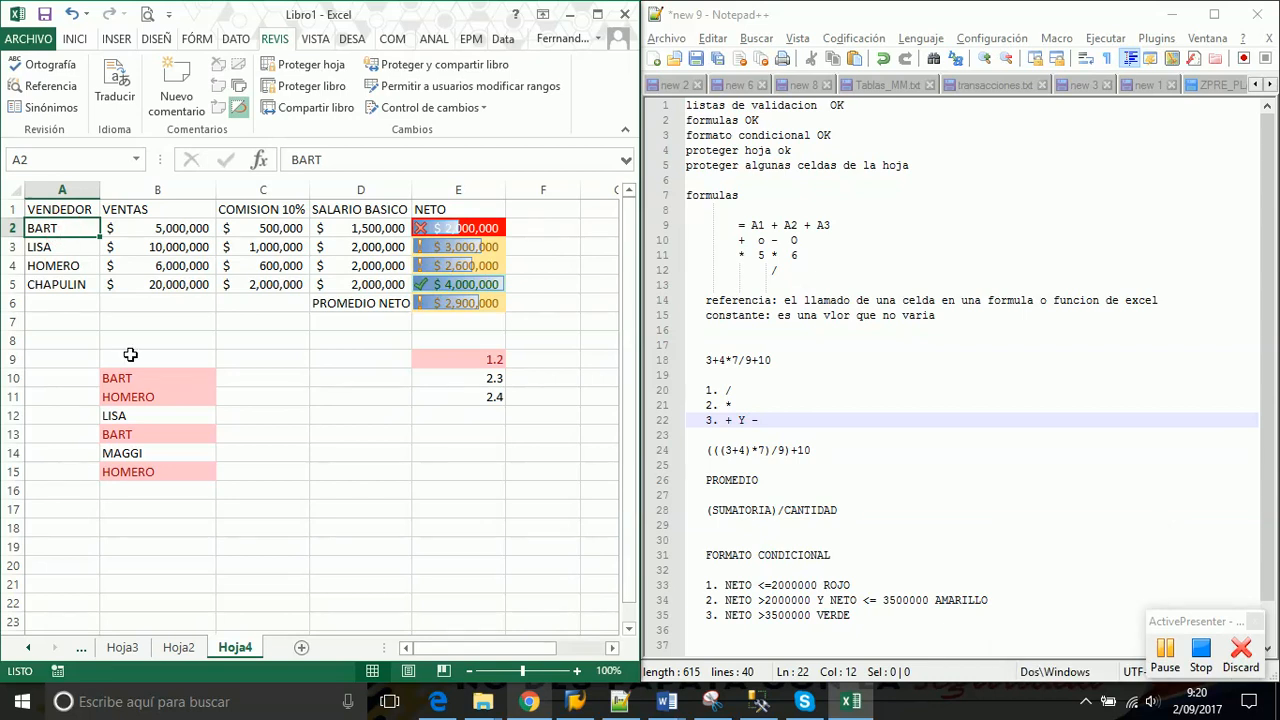
{"action": "type", "text": "march"}
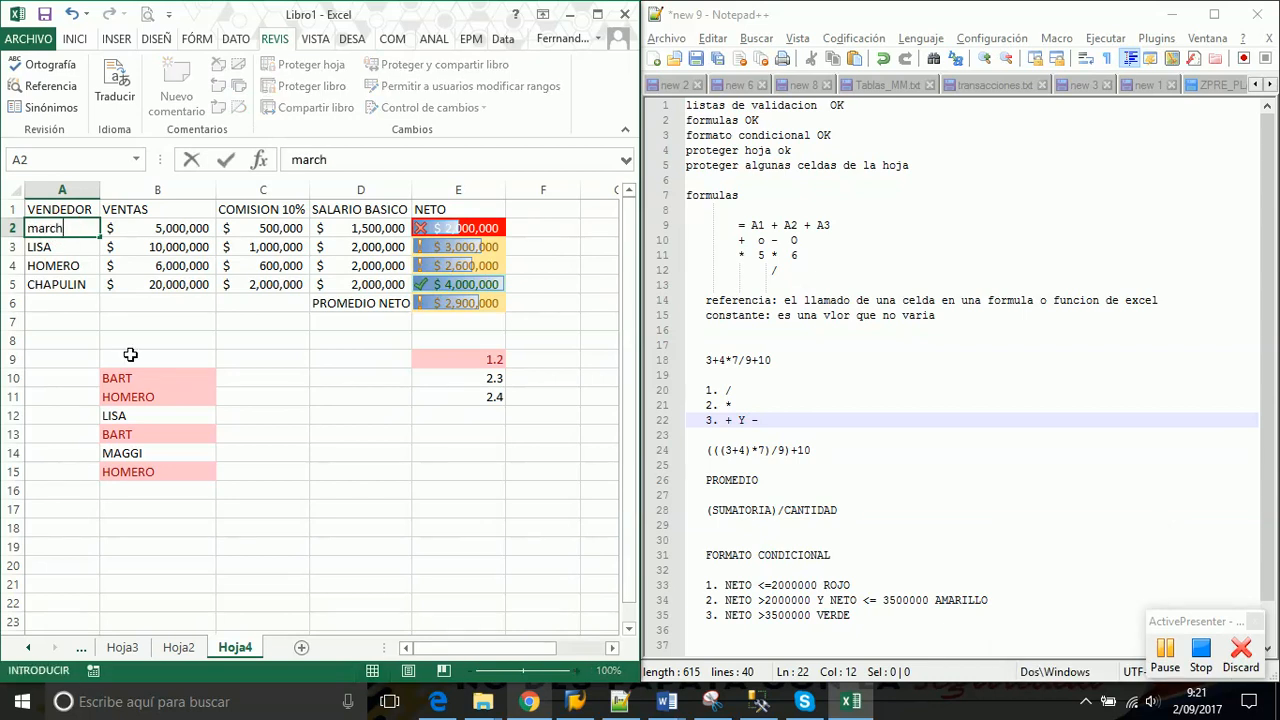
{"action": "key", "text": "Tab"}
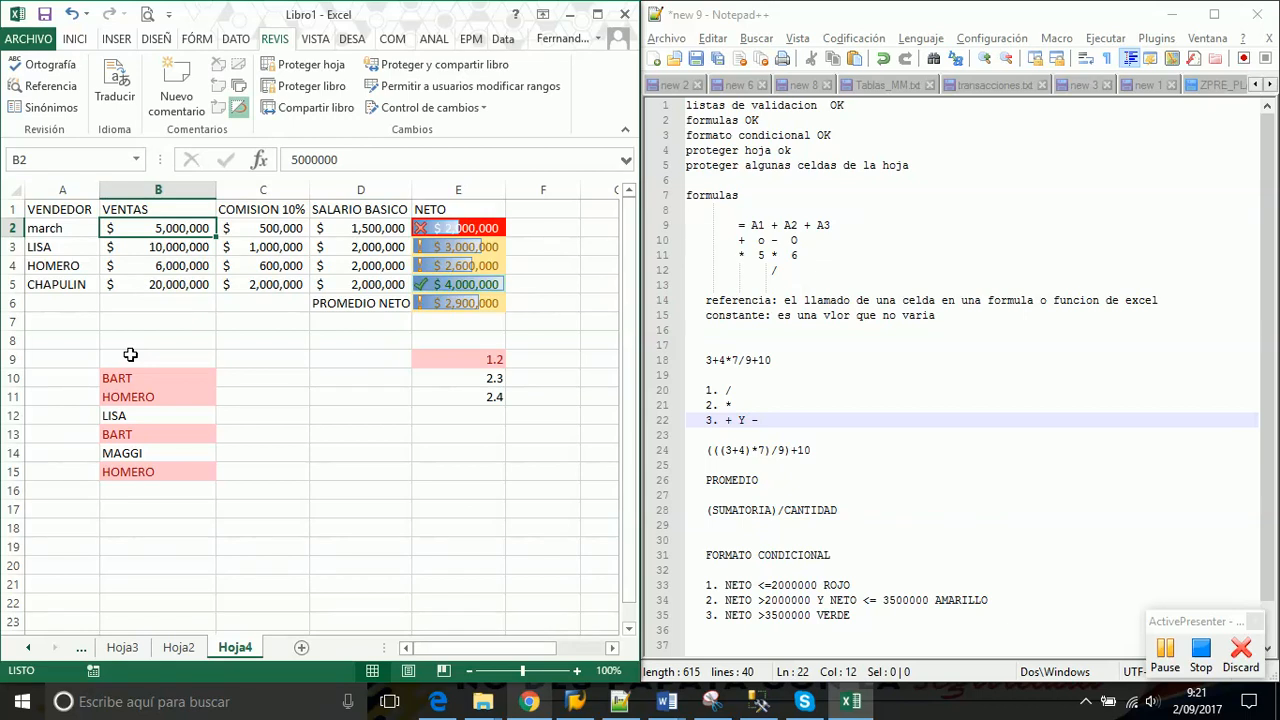
{"action": "key", "text": "Left"}
{"action": "key", "text": "Right"}
{"action": "key", "text": "Right"}
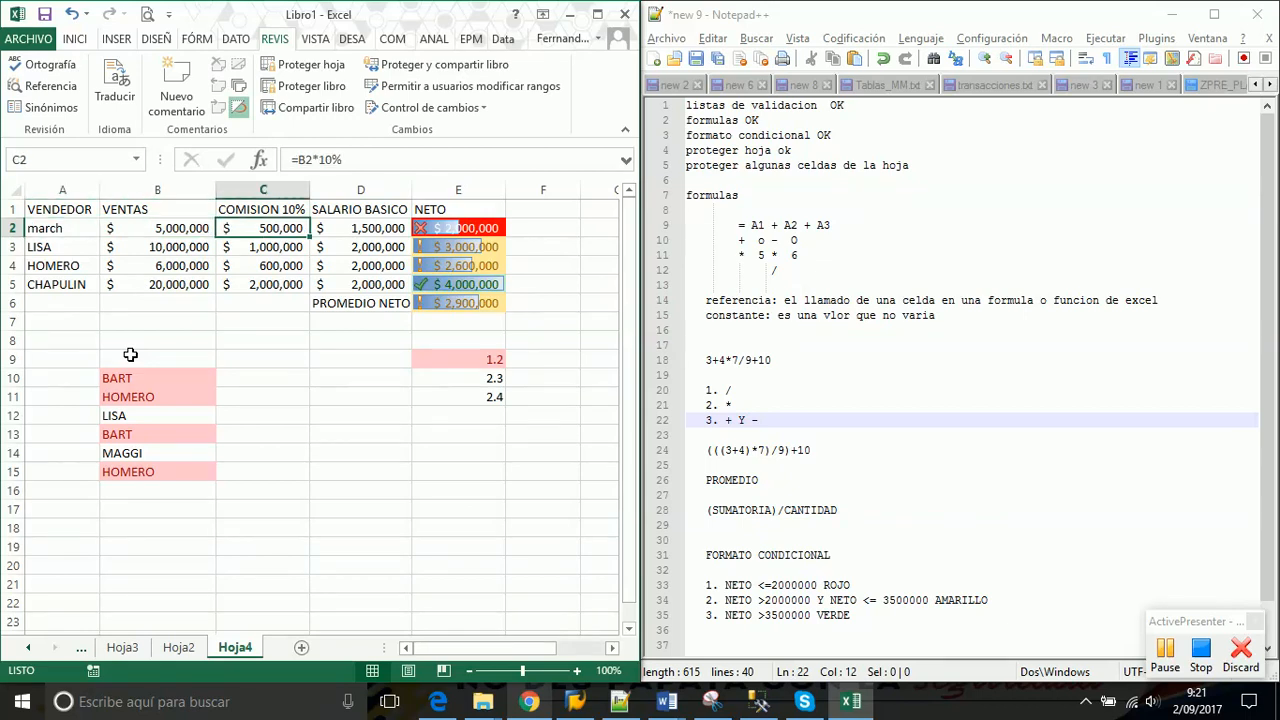
{"action": "key", "text": "Right"}
{"action": "key", "text": "Right"}
{"action": "key", "text": "Left"}
{"action": "key", "text": "Left"}
{"action": "key", "text": "Left"}
{"action": "key", "text": "Down"}
{"action": "key", "text": "Down"}
{"action": "key", "text": "Down"}
{"action": "key", "text": "Down"}
{"action": "key", "text": "Down"}
{"action": "key", "text": "Up"}
{"action": "key", "text": "Up"}
{"action": "key", "text": "Up"}
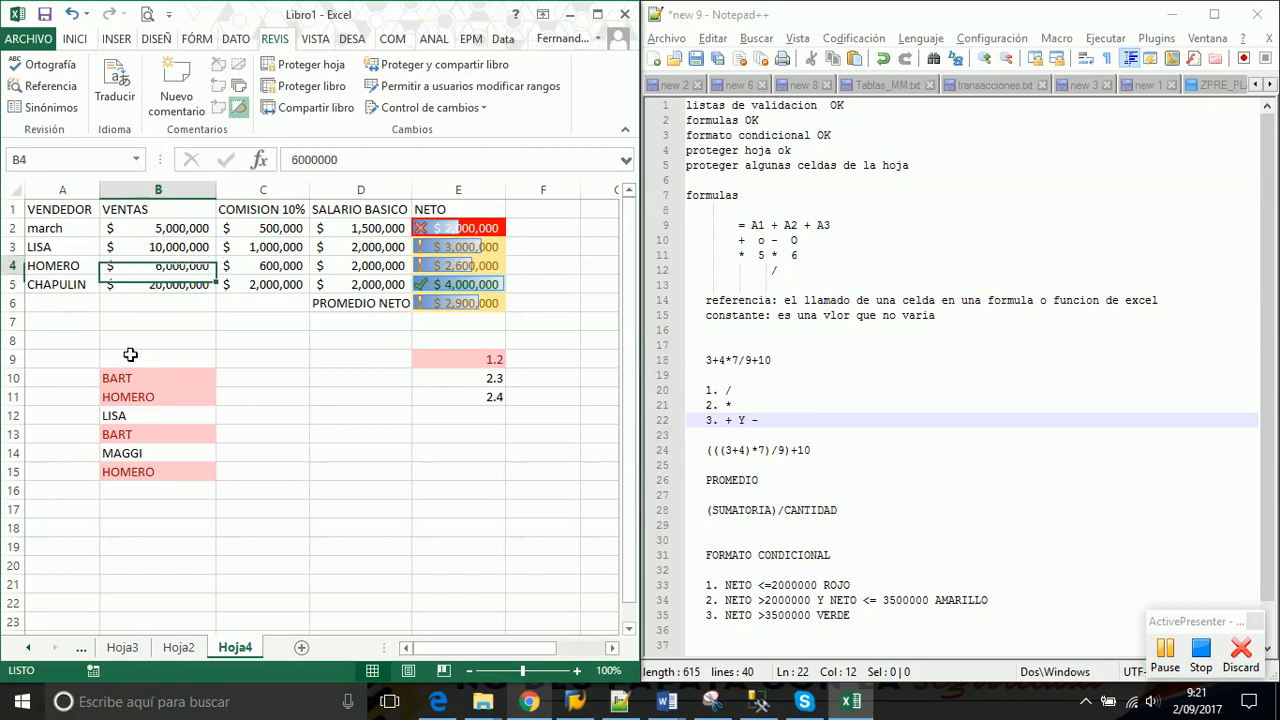
{"action": "key", "text": "Up"}
{"action": "key", "text": "Down"}
{"action": "key", "text": "Down"}
{"action": "key", "text": "Up"}
{"action": "key", "text": "Up"}
{"action": "key", "text": "Up"}
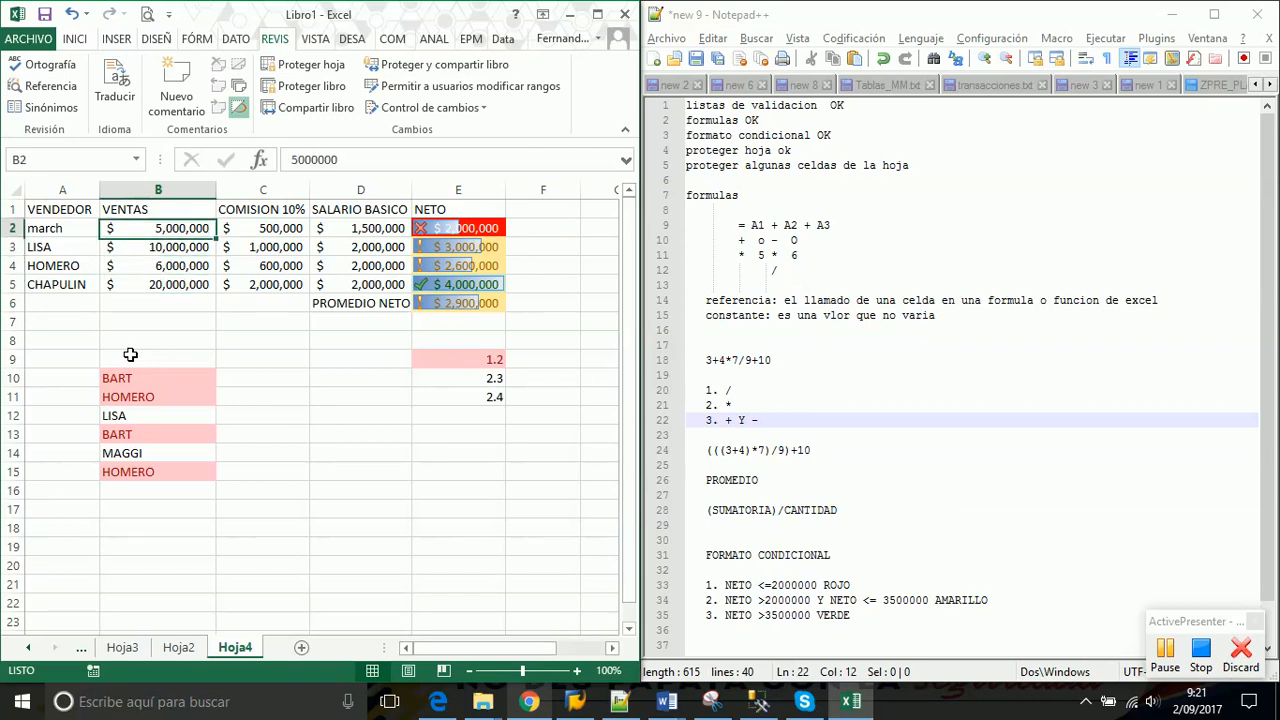
{"action": "key", "text": "Up"}
{"action": "key", "text": "Right"}
{"action": "key", "text": "Right"}
{"action": "key", "text": "Down"}
{"action": "key", "text": "Down"}
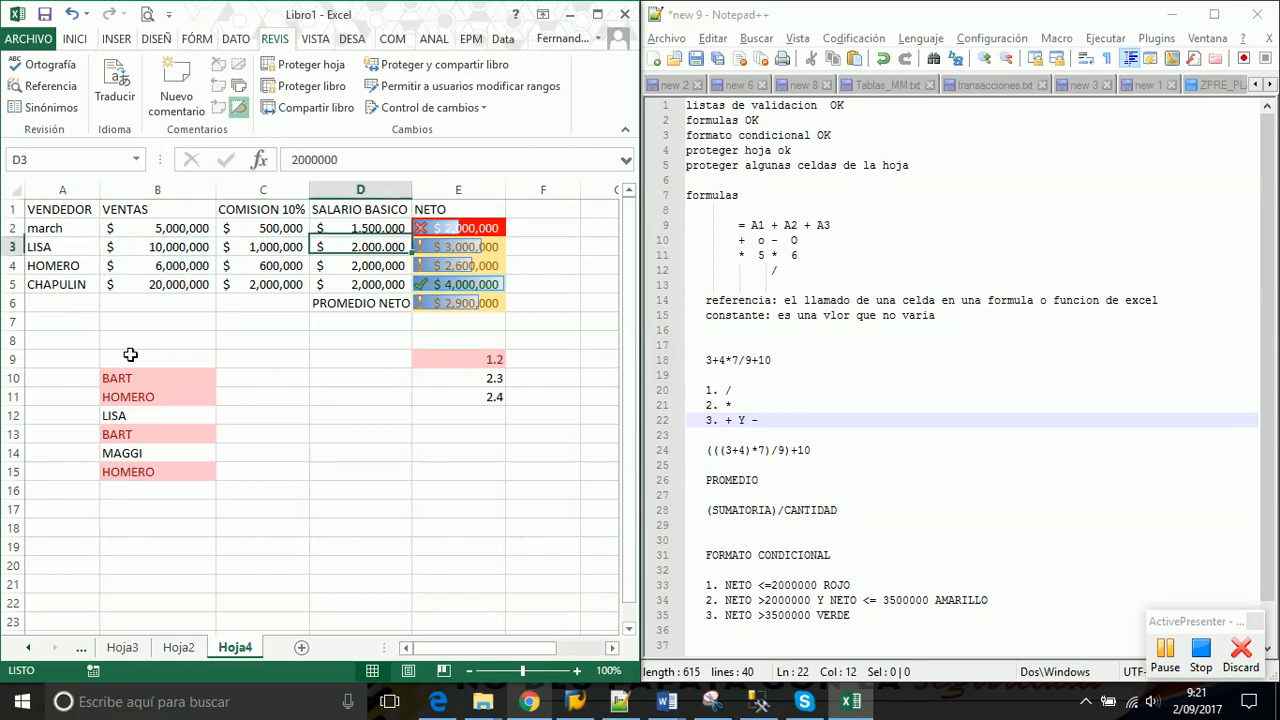
{"action": "key", "text": "Down"}
{"action": "key", "text": "Down"}
{"action": "key", "text": "Up"}
{"action": "key", "text": "Up"}
{"action": "key", "text": "Up"}
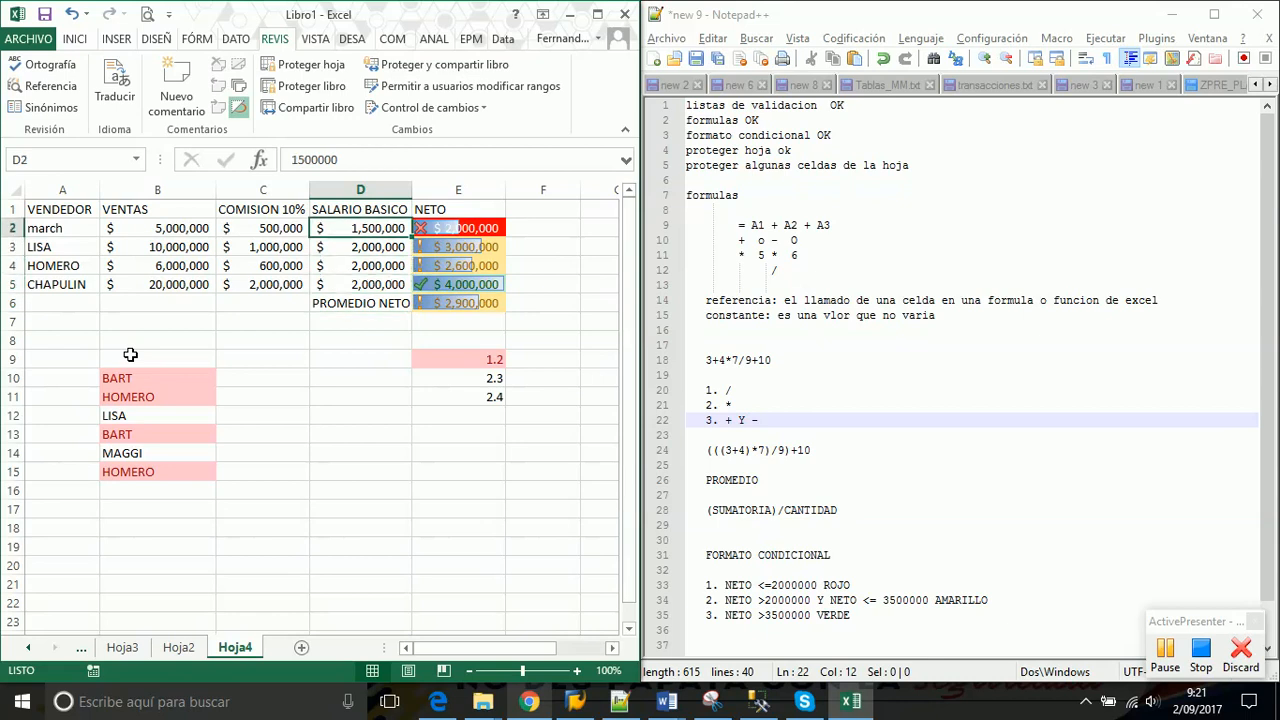
{"action": "key", "text": "Left"}
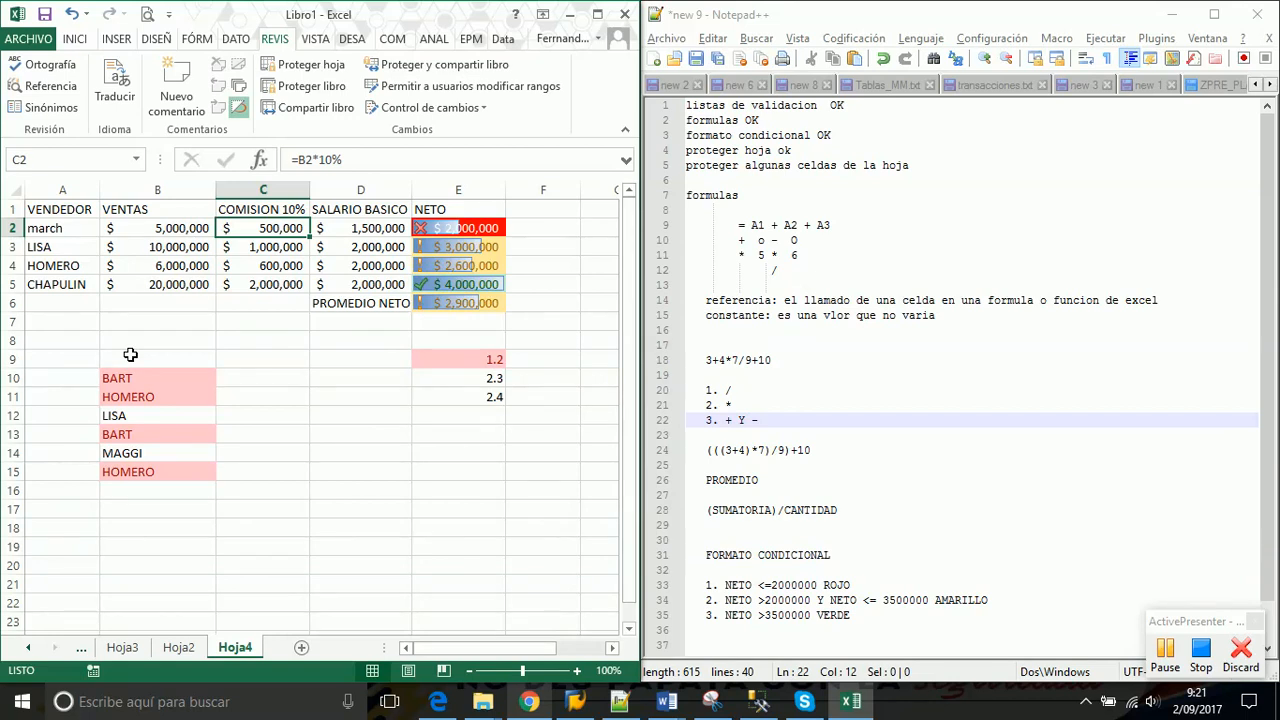
{"action": "key", "text": "Right"}
{"action": "key", "text": "Right"}
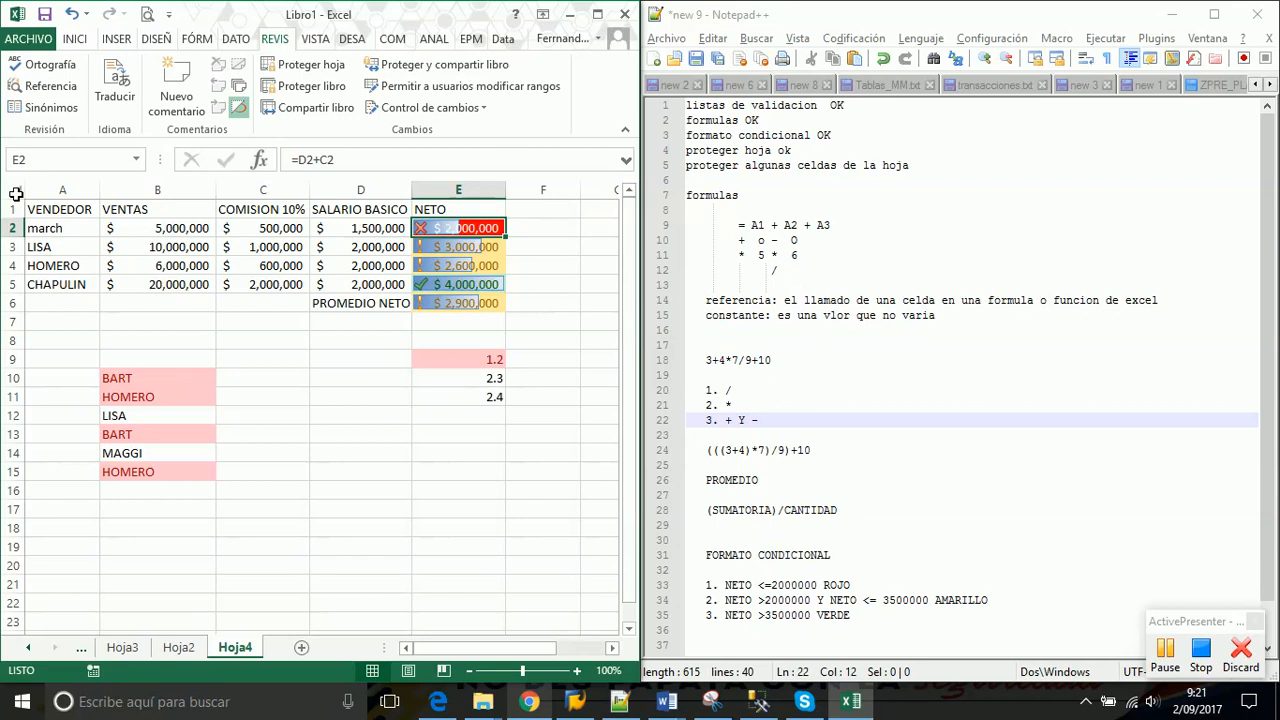
Select the entire Hoja4 sheet and clear Bloqueada under Formato de celdas > Proteger
{"action": "left_click", "coordinate": [16, 194]}
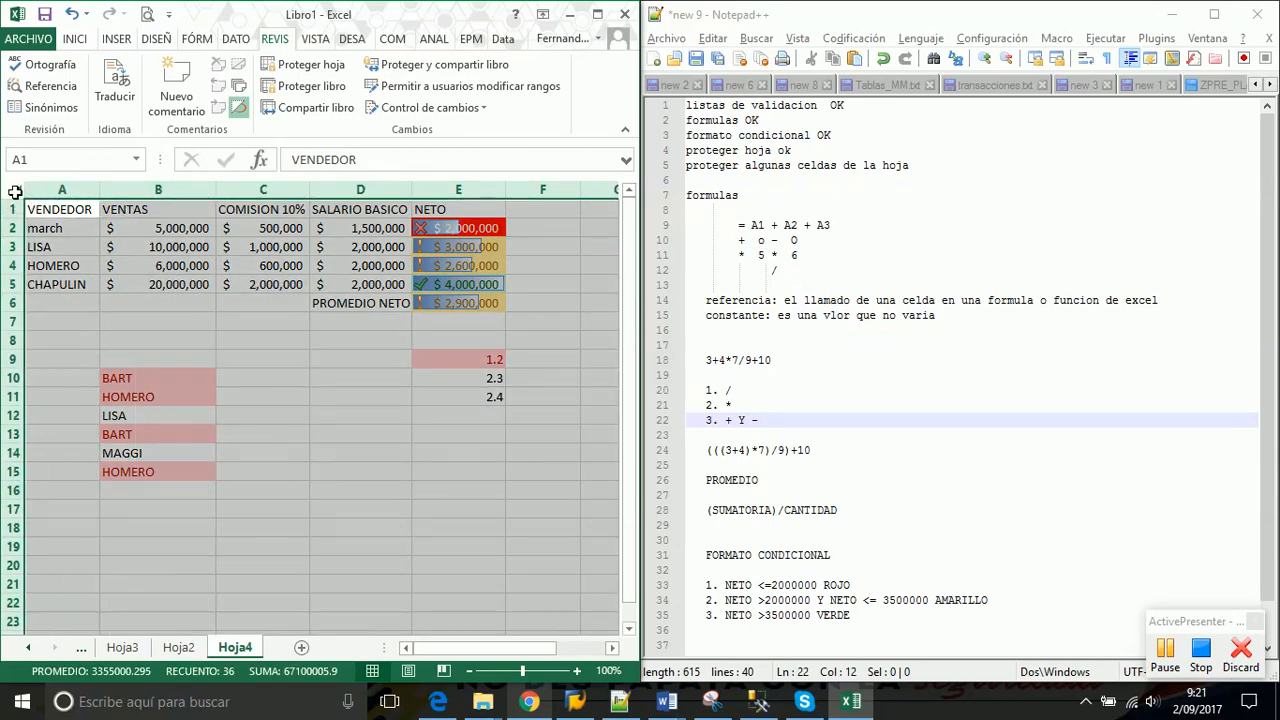
{"action": "right_click", "coordinate": [16, 194]}
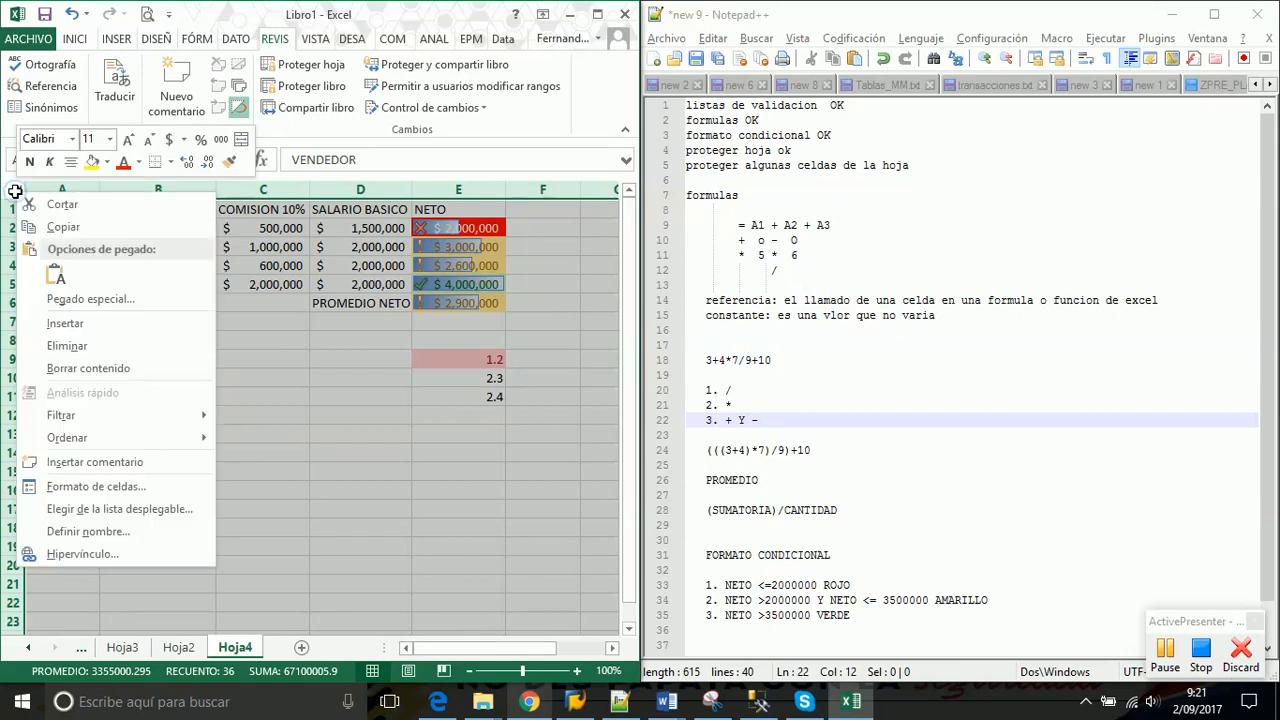
{"action": "left_click", "coordinate": [96, 487]}
{"action": "left_click_drag", "start_coordinate": [253, 269], "coordinate": [383, 238]}
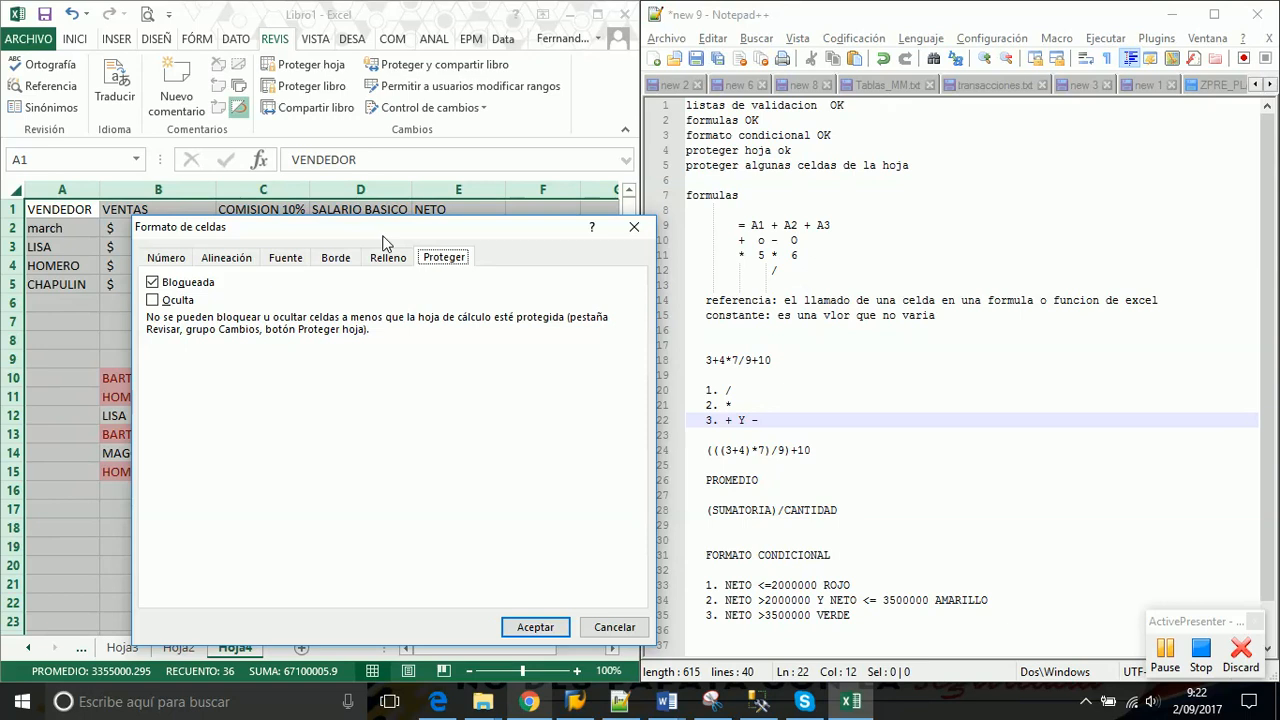
{"action": "left_click", "coordinate": [153, 284]}
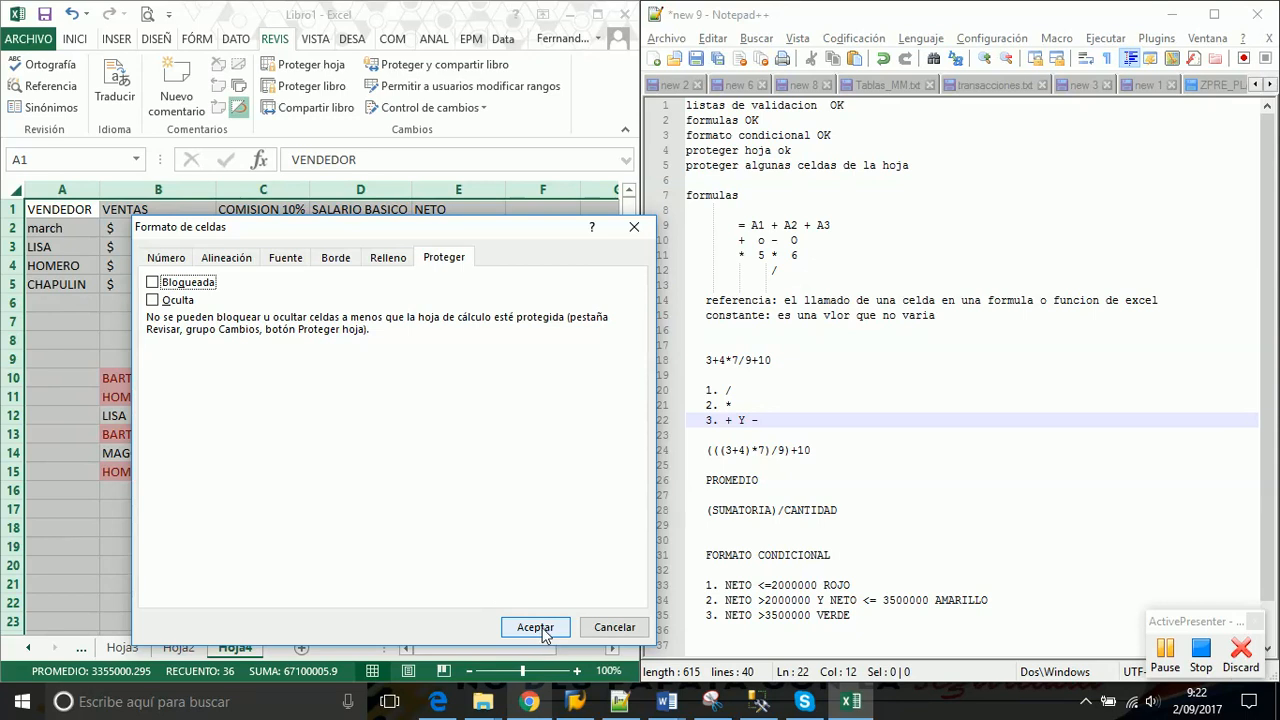
{"action": "left_click", "coordinate": [540, 628]}
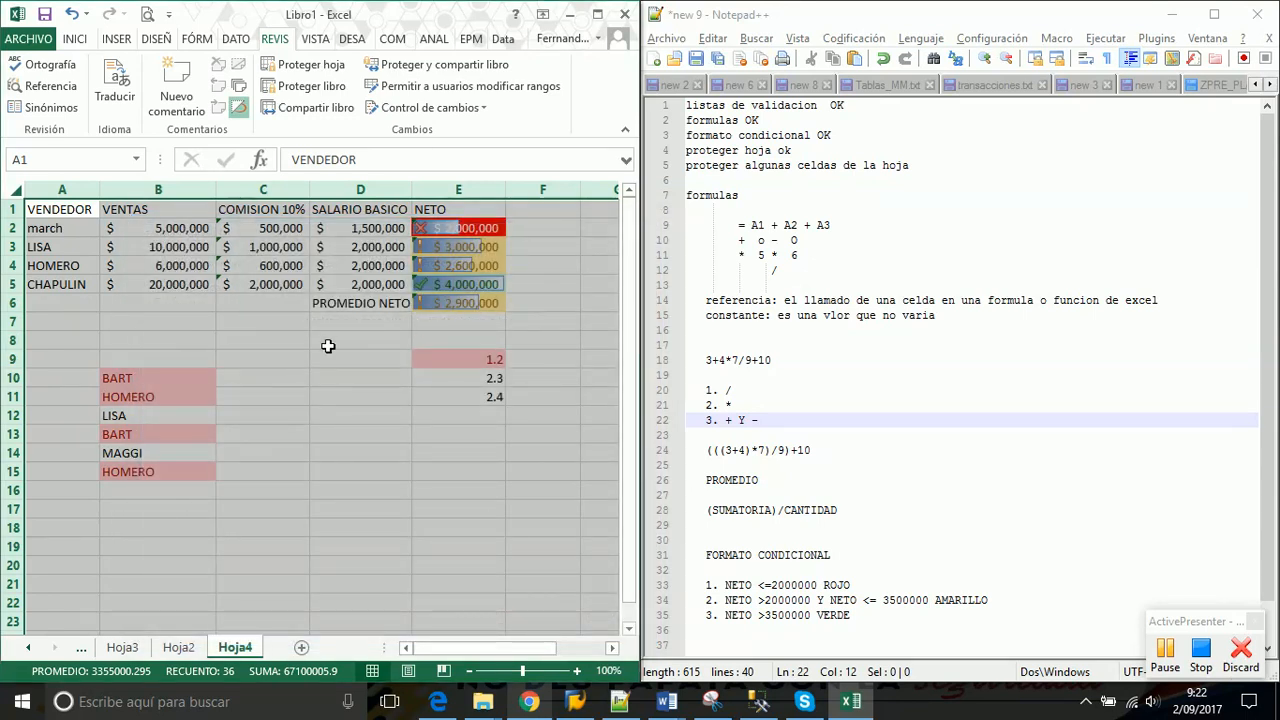
{"action": "left_click", "coordinate": [327, 345]}
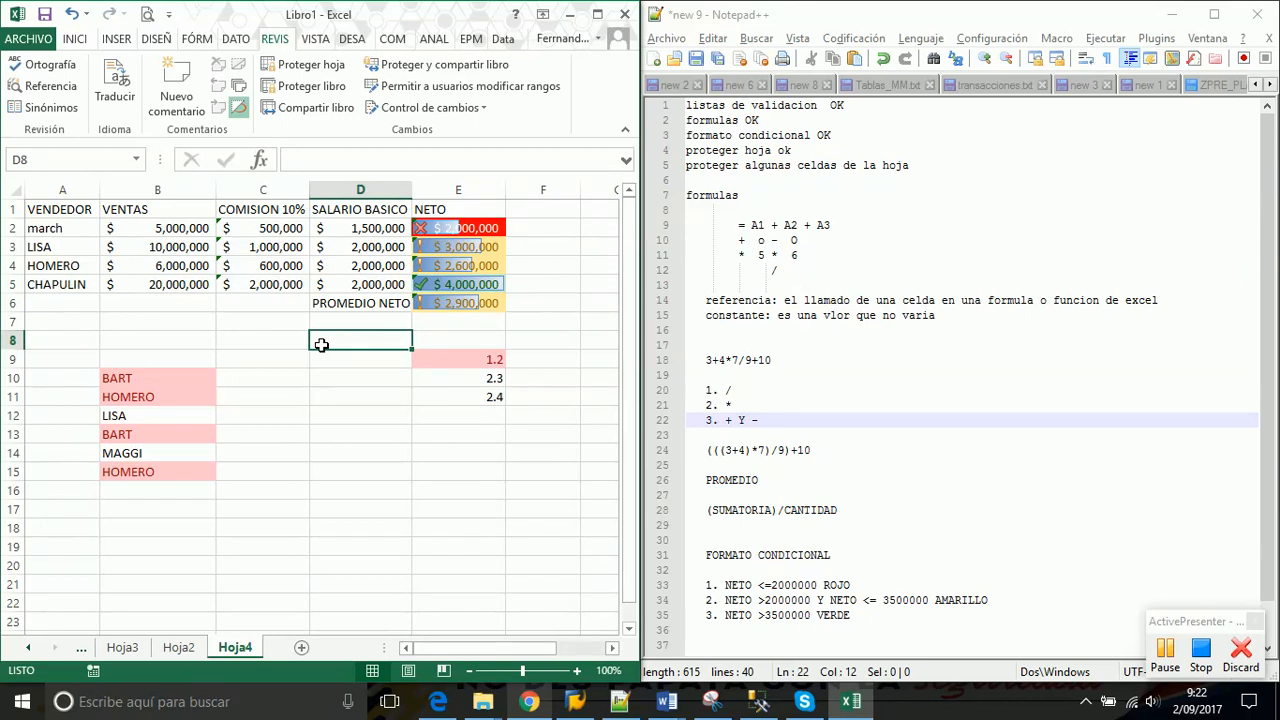
Apply Proteger hoja to Hoja4 with the sheet password, confirming it twice
{"action": "left_click", "coordinate": [313, 70]}
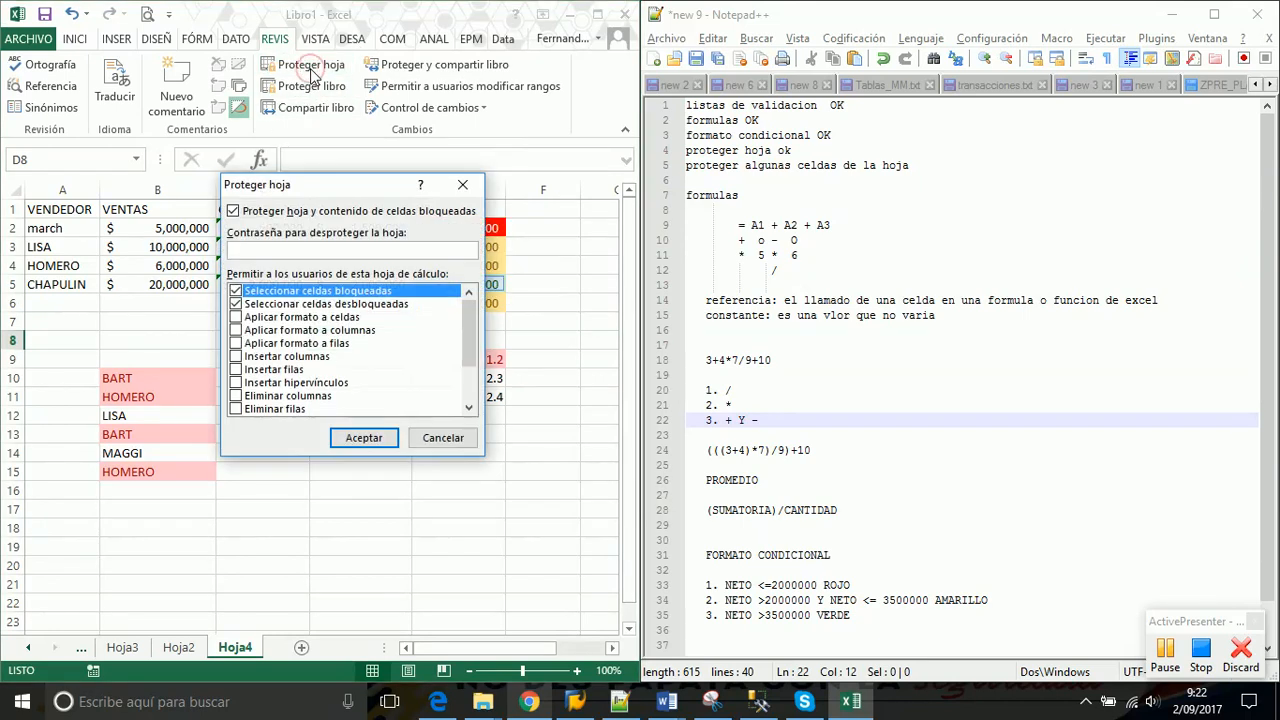
{"action": "type", "text": "123"}
{"action": "left_click", "coordinate": [364, 438]}
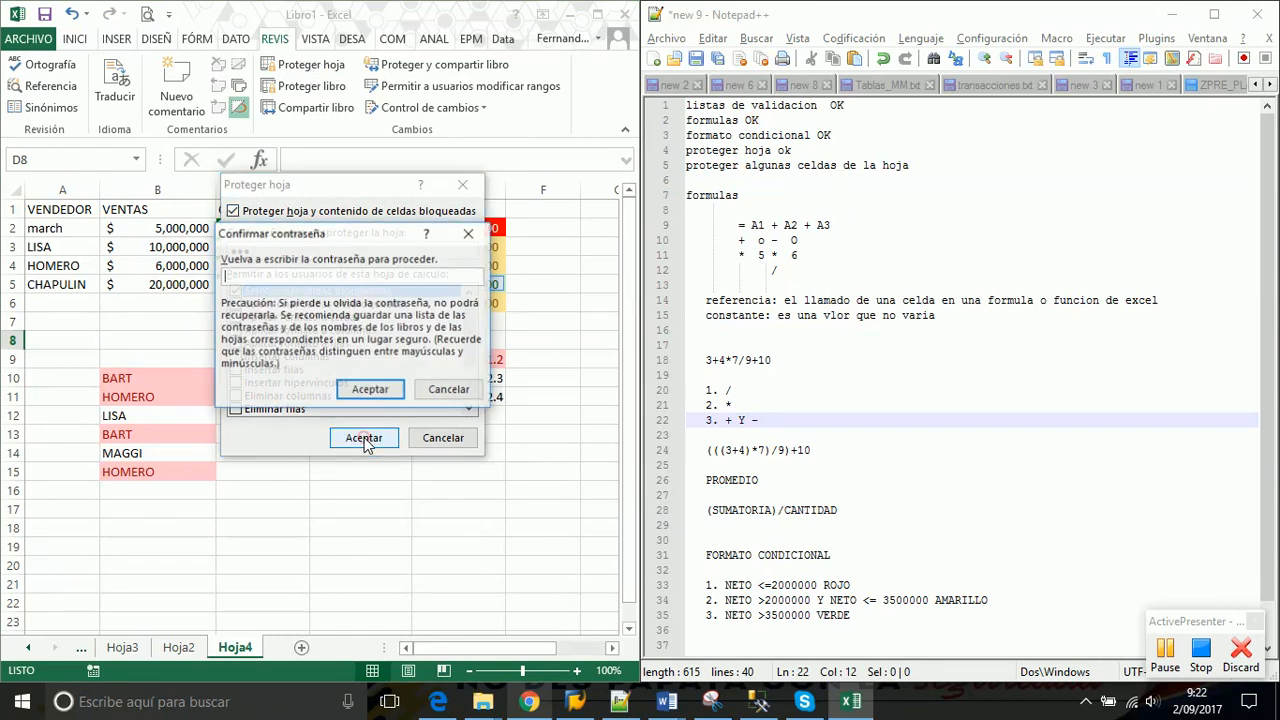
{"action": "type", "text": "123"}
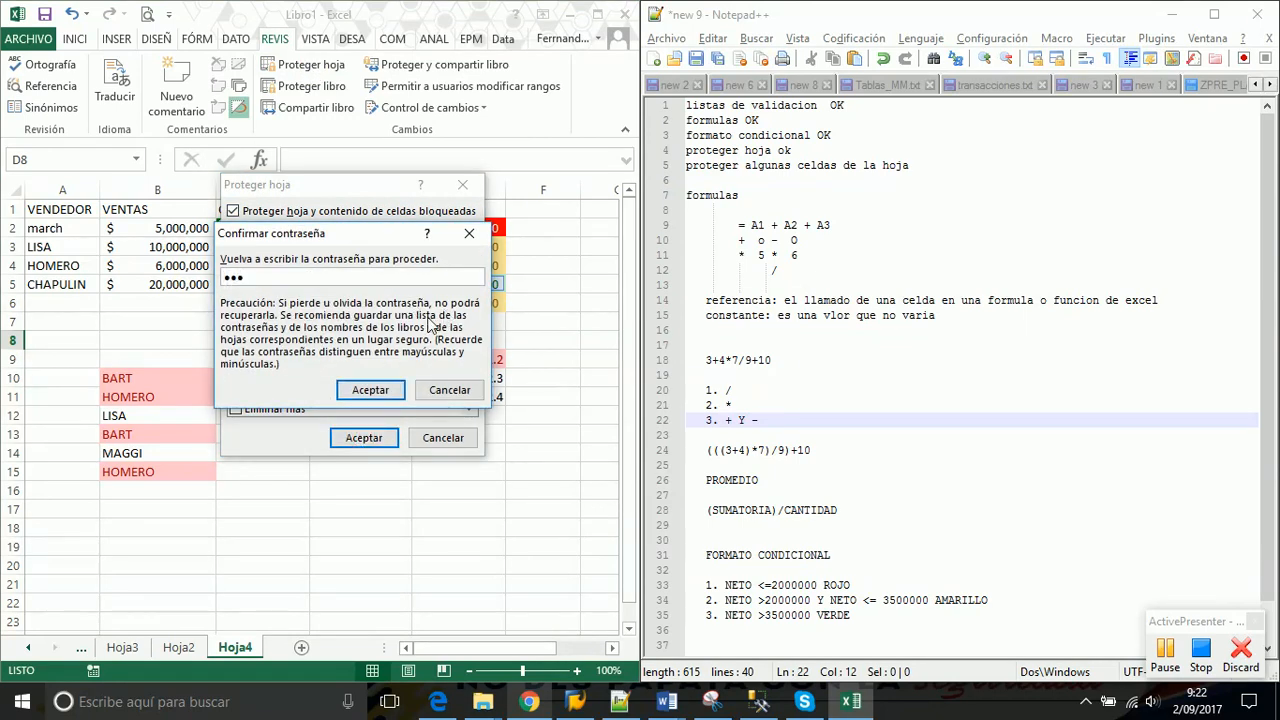
{"action": "left_click", "coordinate": [366, 390]}
{"action": "left_click", "coordinate": [316, 388]}
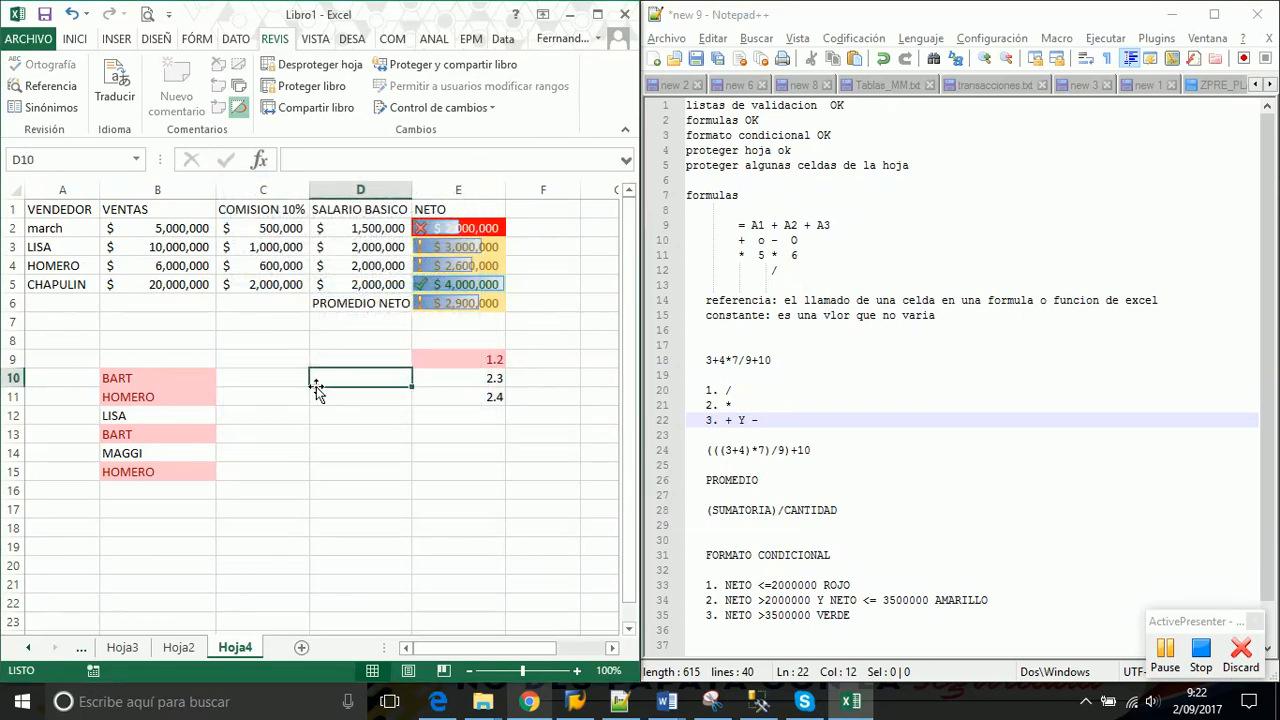
Type 'mc,mc,' into unlocked cell D10, delete it, then start Desproteger hoja
{"action": "type", "text": "mc,mc,"}
{"action": "key", "text": "Return"}
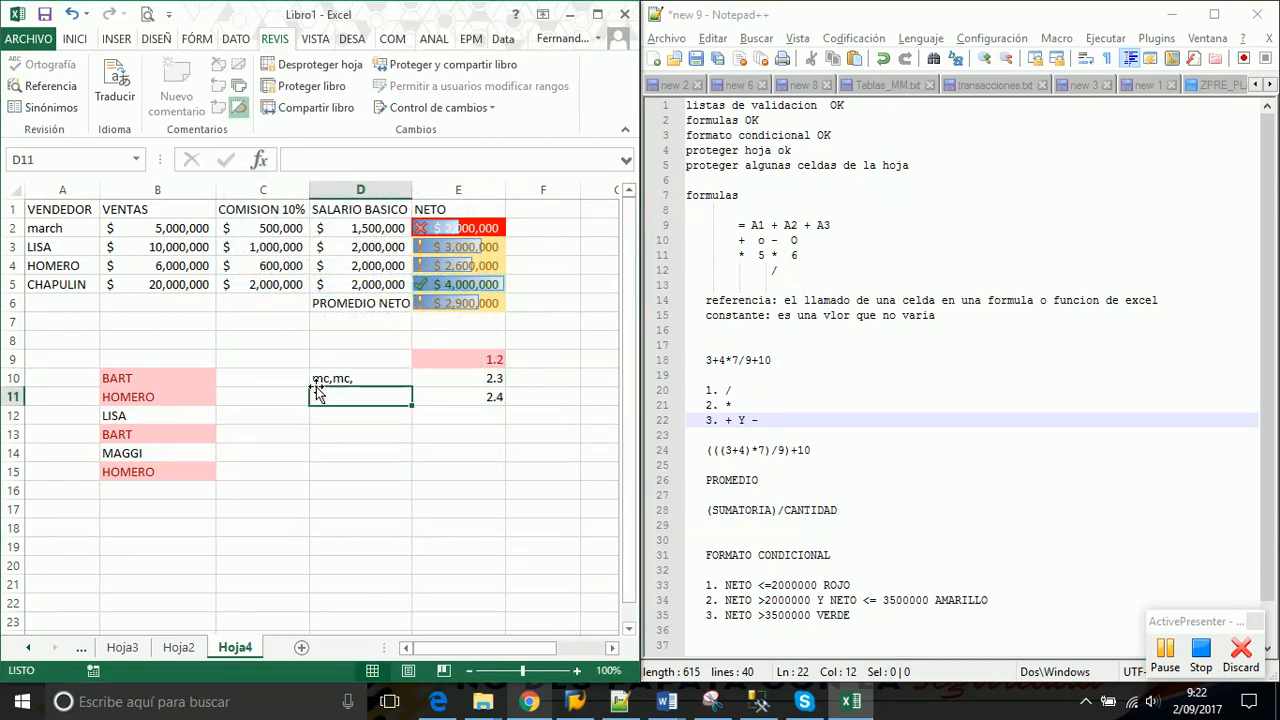
{"action": "left_click", "coordinate": [316, 383]}
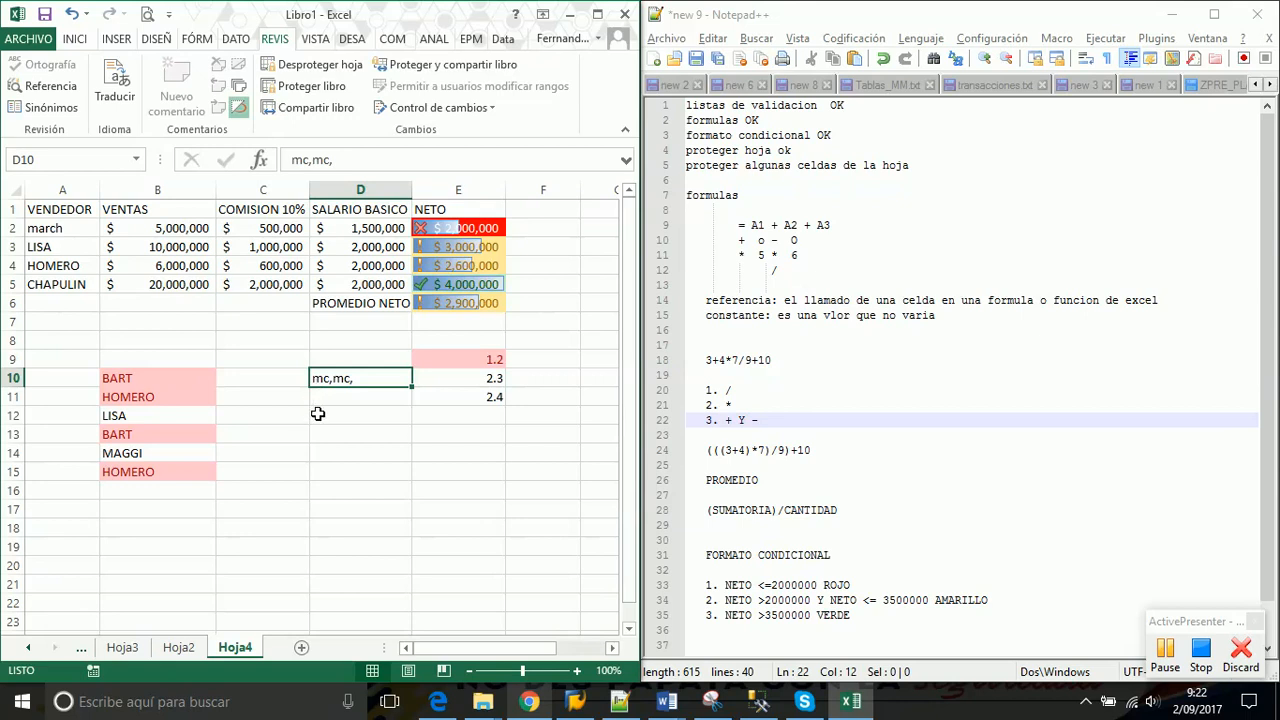
{"action": "left_click", "coordinate": [340, 410]}
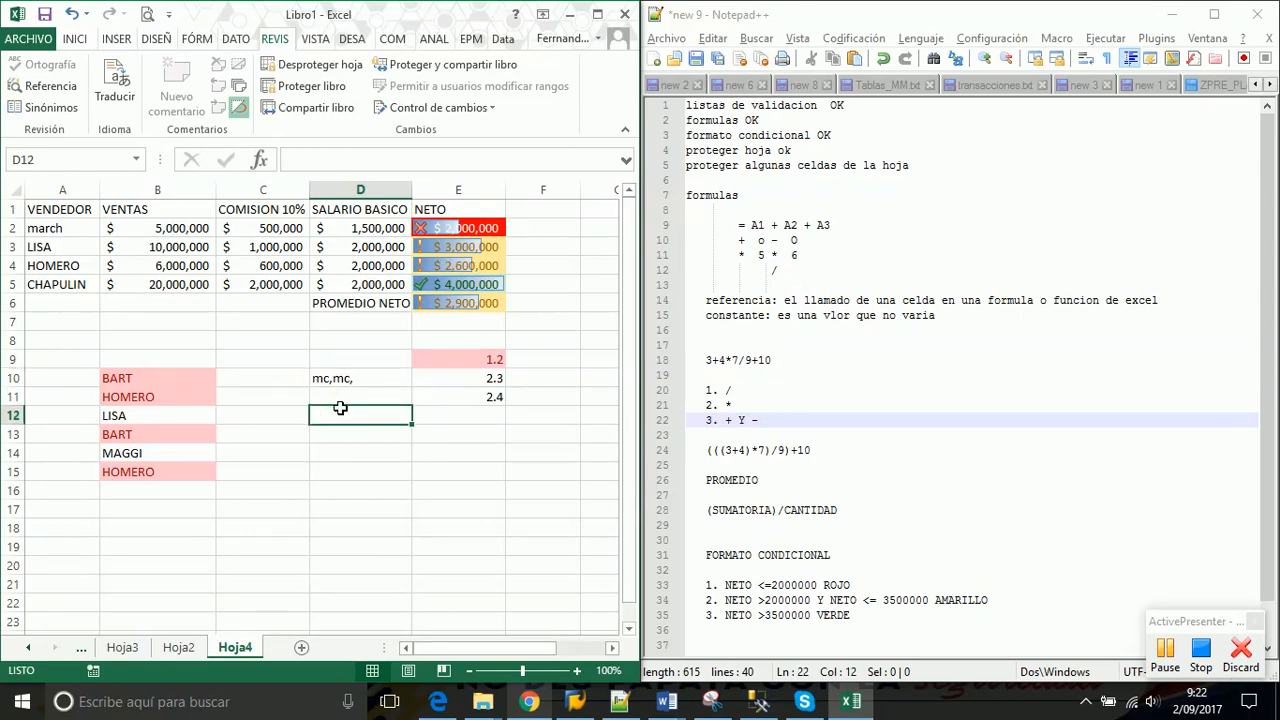
{"action": "key", "text": "Up"}
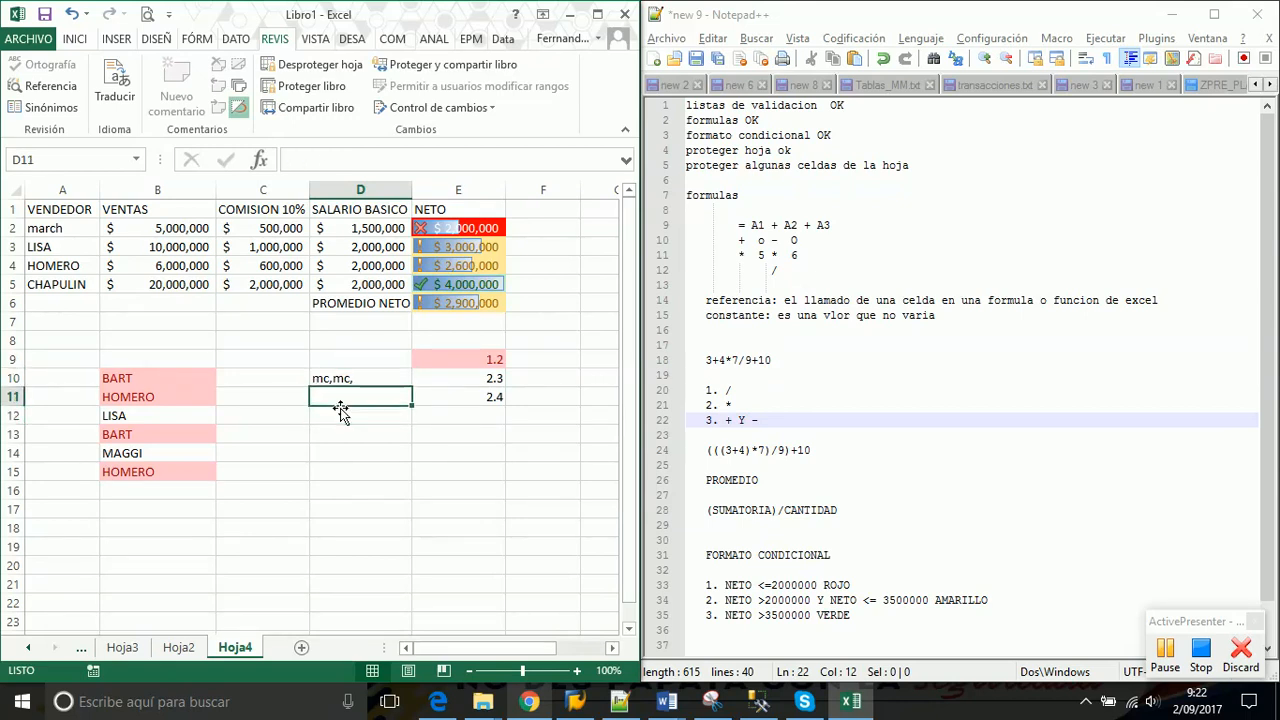
{"action": "key", "text": "Up"}
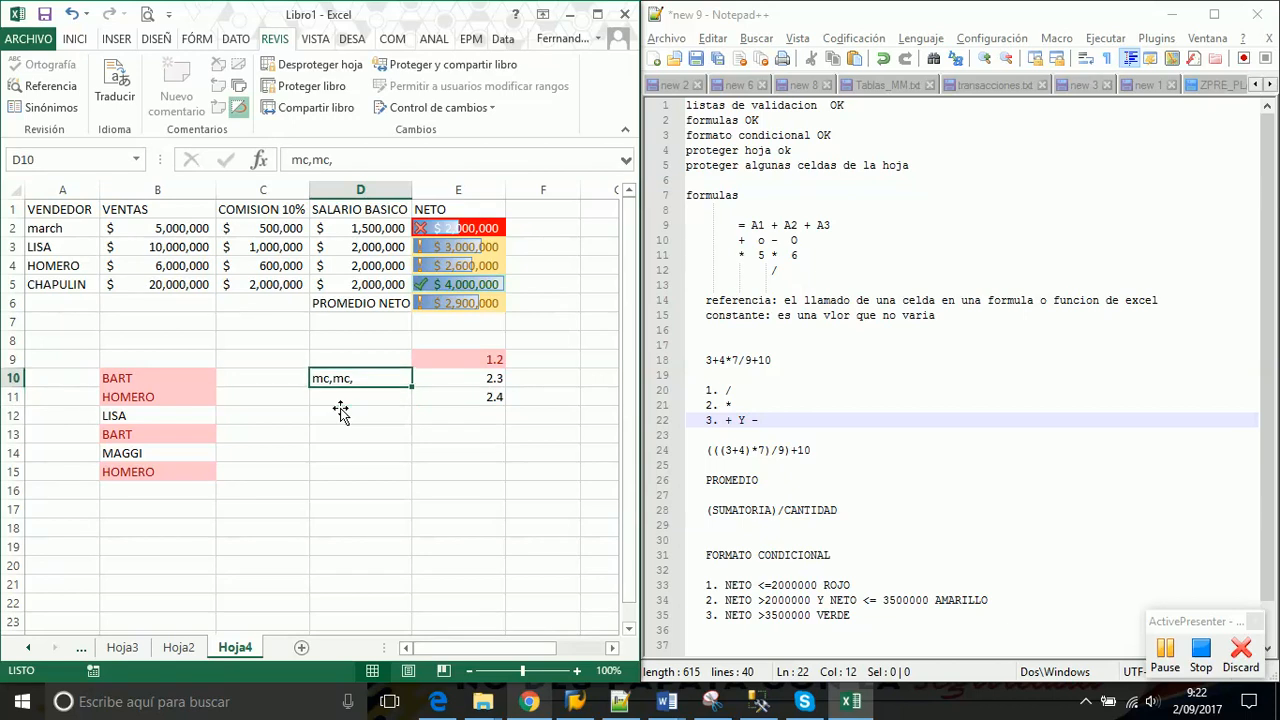
{"action": "key", "text": "Delete"}
{"action": "left_click", "coordinate": [305, 64]}
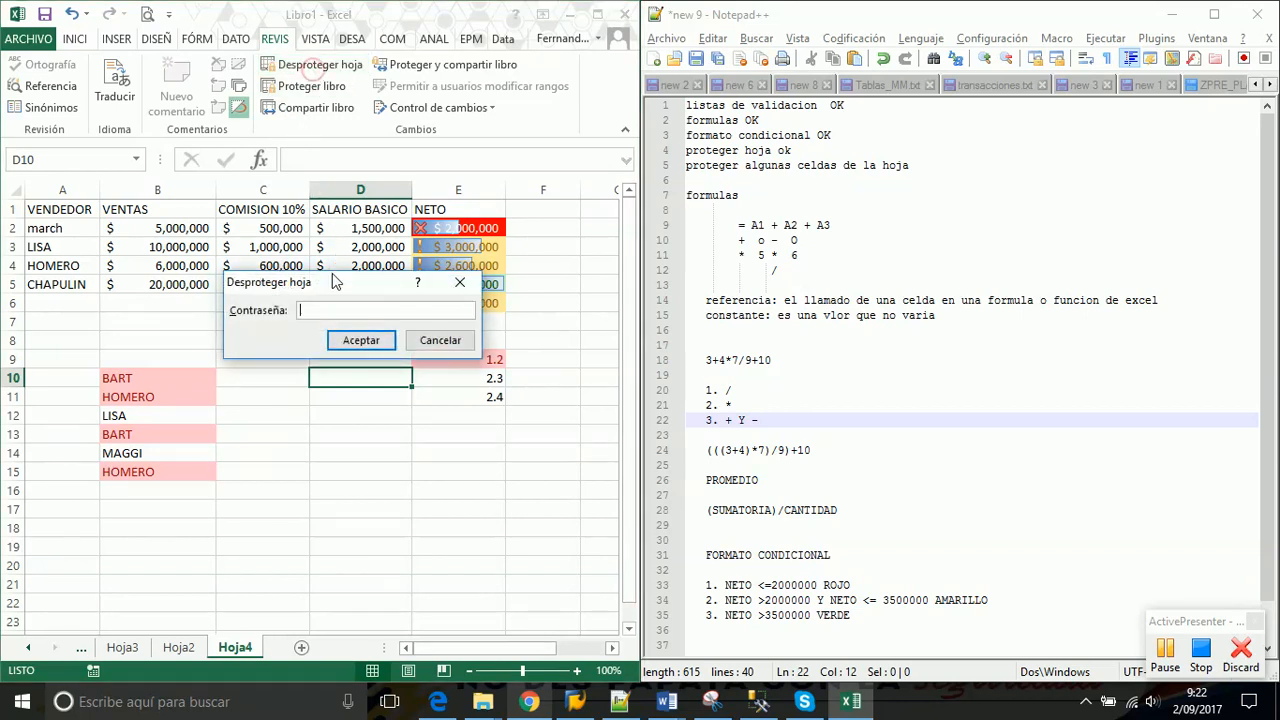
Unprotect Hoja4 with its password and verify in Formato de celdas that all cells stay unlocked
{"action": "type", "text": "123"}
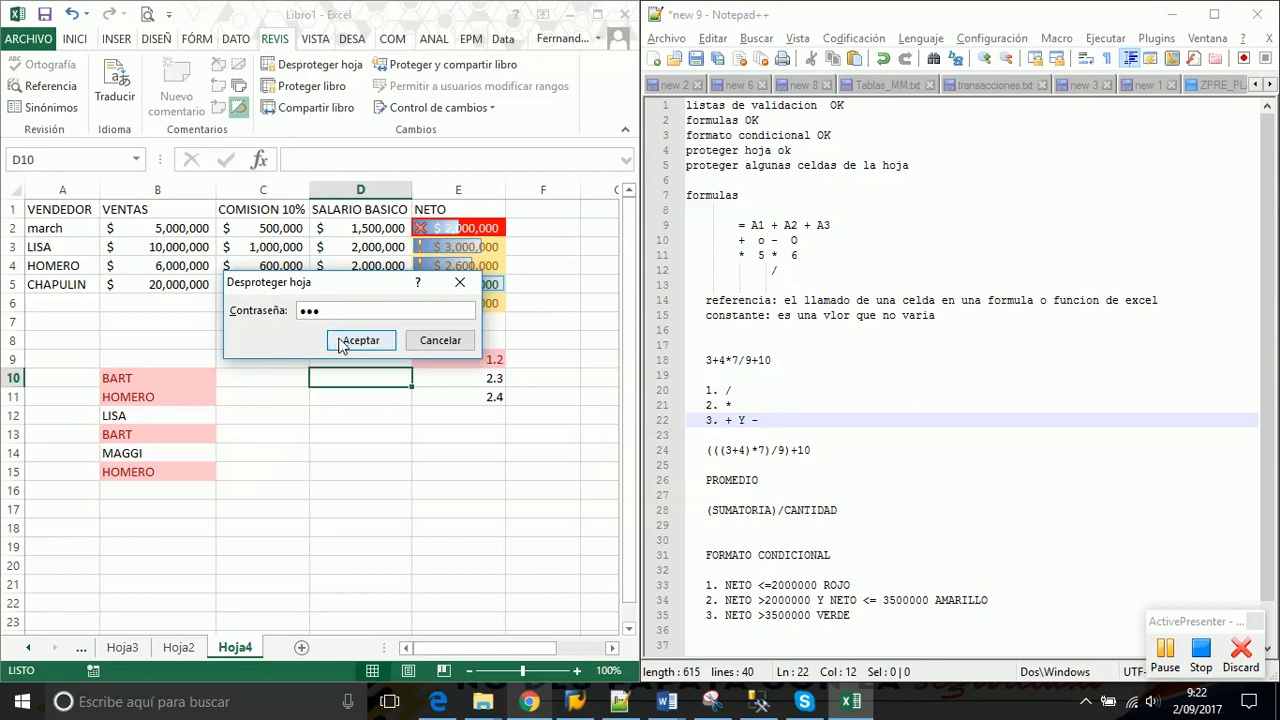
{"action": "left_click", "coordinate": [341, 342]}
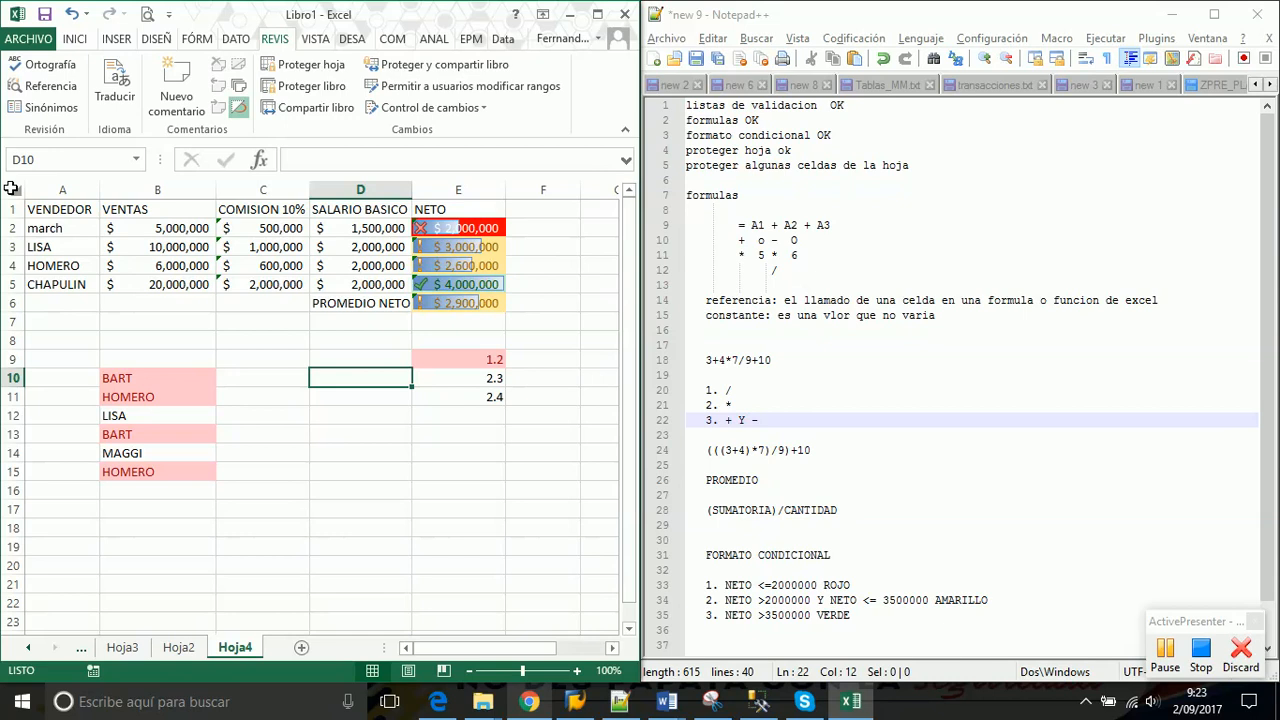
{"action": "left_click", "coordinate": [12, 188]}
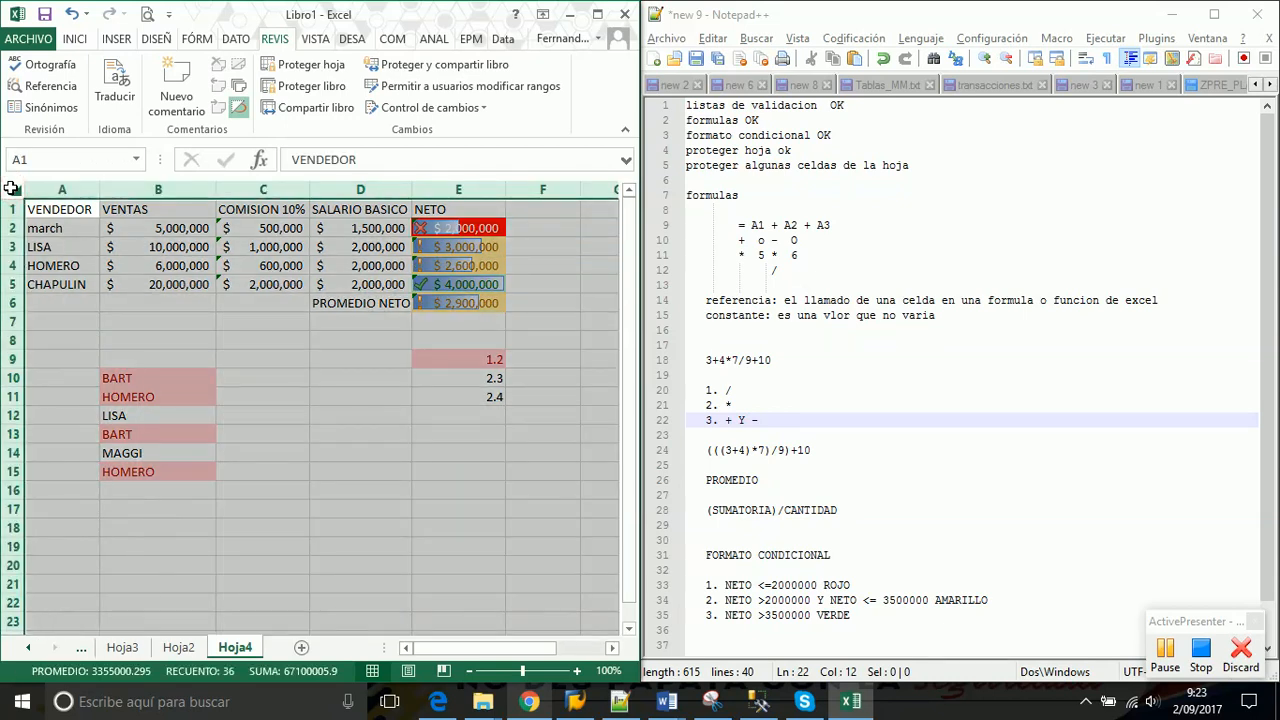
{"action": "right_click", "coordinate": [12, 188]}
{"action": "left_click", "coordinate": [66, 488]}
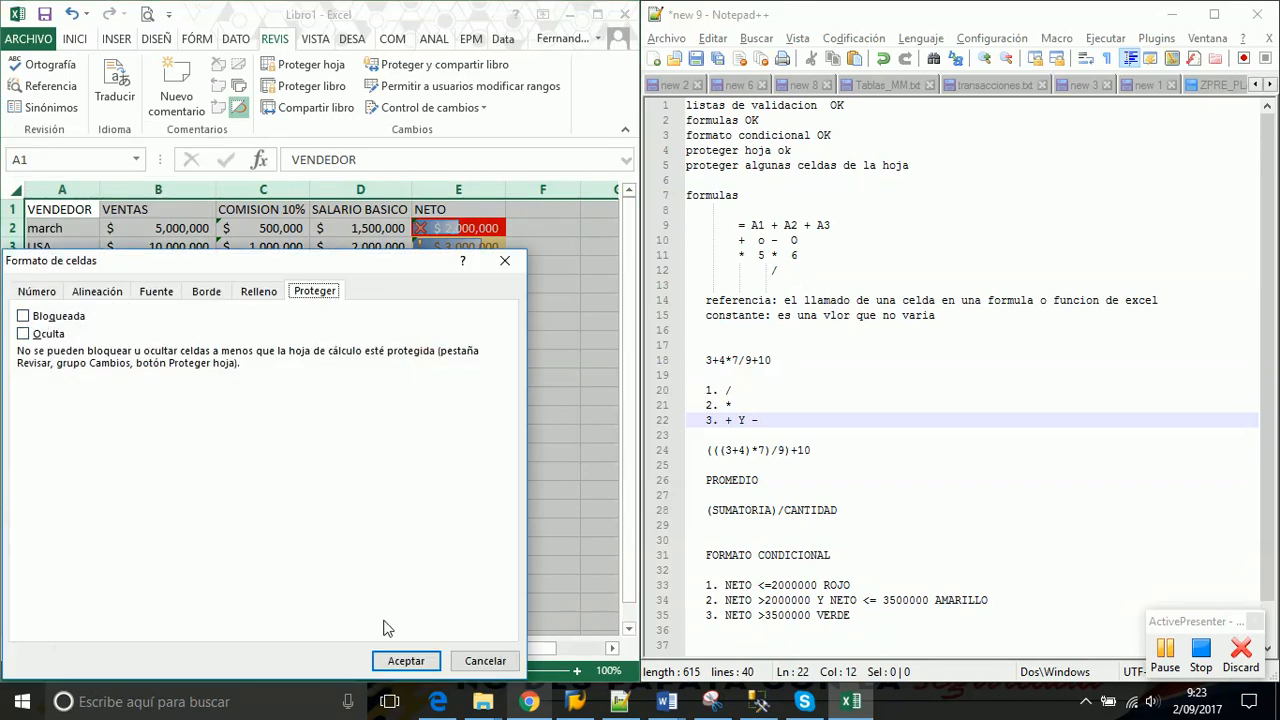
{"action": "left_click", "coordinate": [404, 661]}
{"action": "left_click", "coordinate": [306, 350]}
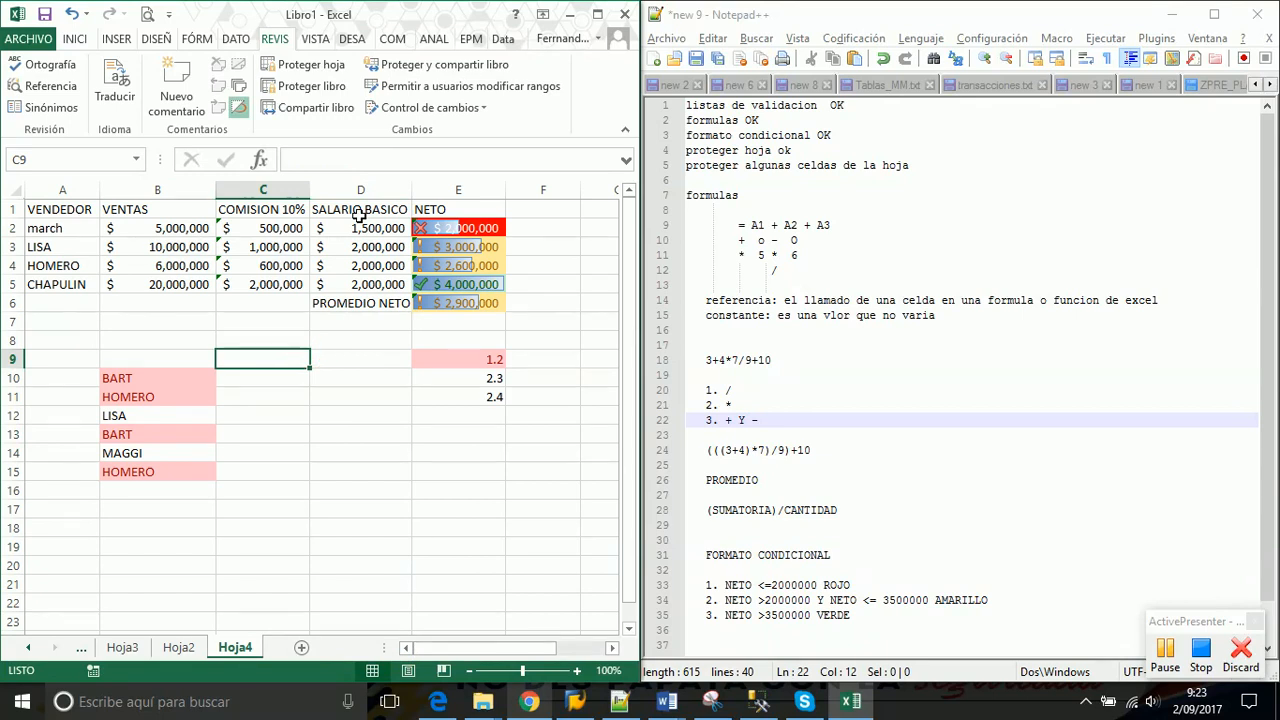
Select commission values C2:C5 and add NETO cells E2:E6 to the selection
{"action": "left_click", "coordinate": [279, 226]}
{"action": "left_click_drag", "start_coordinate": [277, 226], "coordinate": [273, 284]}
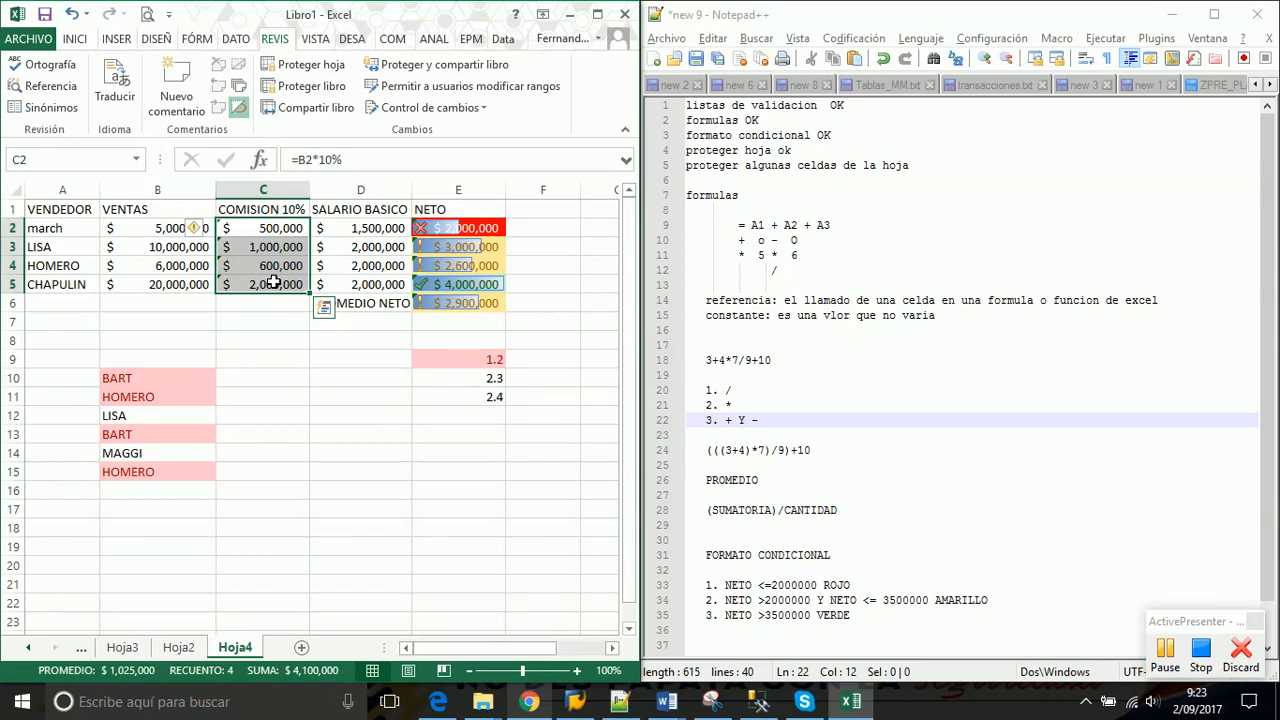
{"action": "left_click", "coordinate": [263, 340]}
{"action": "left_click", "coordinate": [270, 226]}
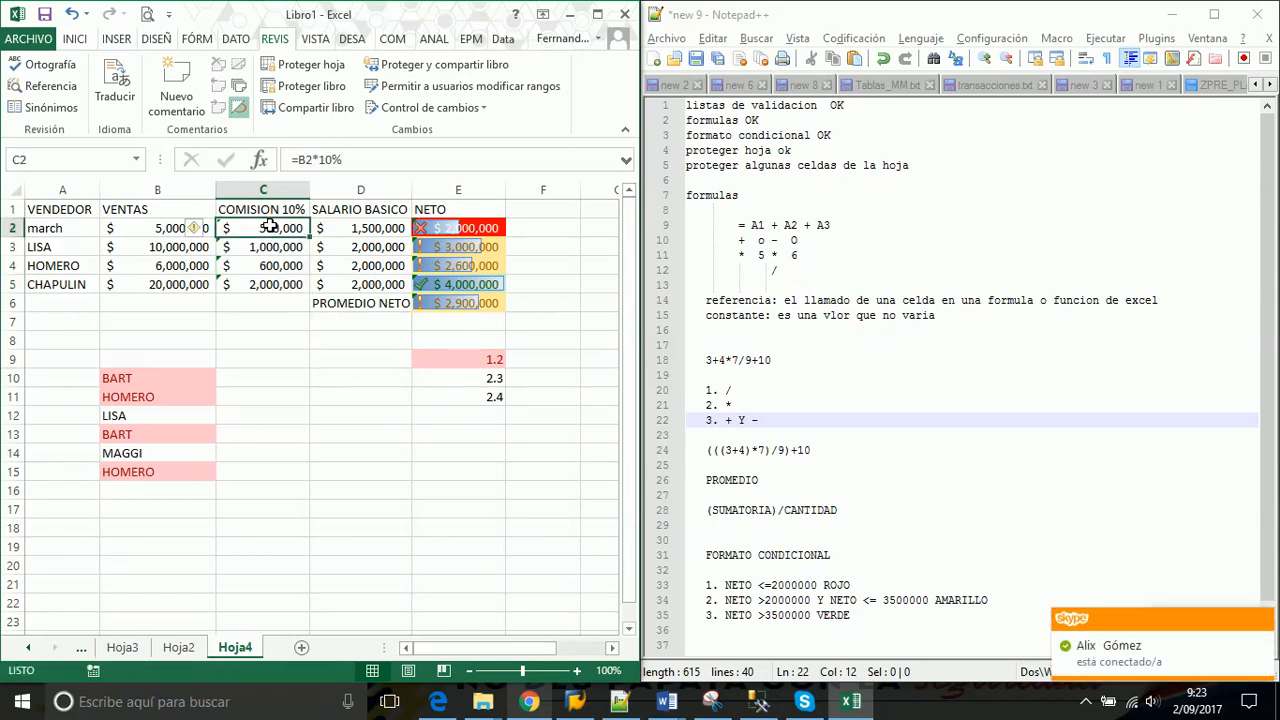
{"action": "left_click_drag", "start_coordinate": [270, 226], "coordinate": [269, 282]}
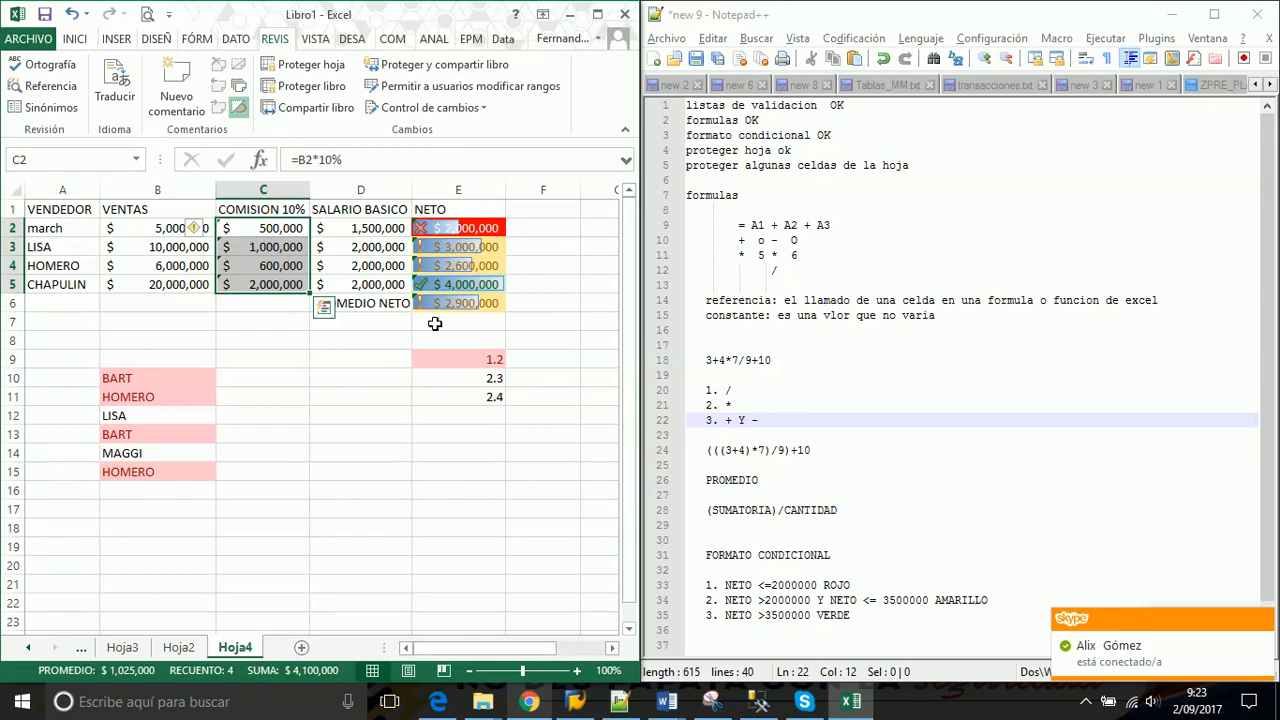
{"action": "left_click", "coordinate": [478, 229], "text": "ctrl"}
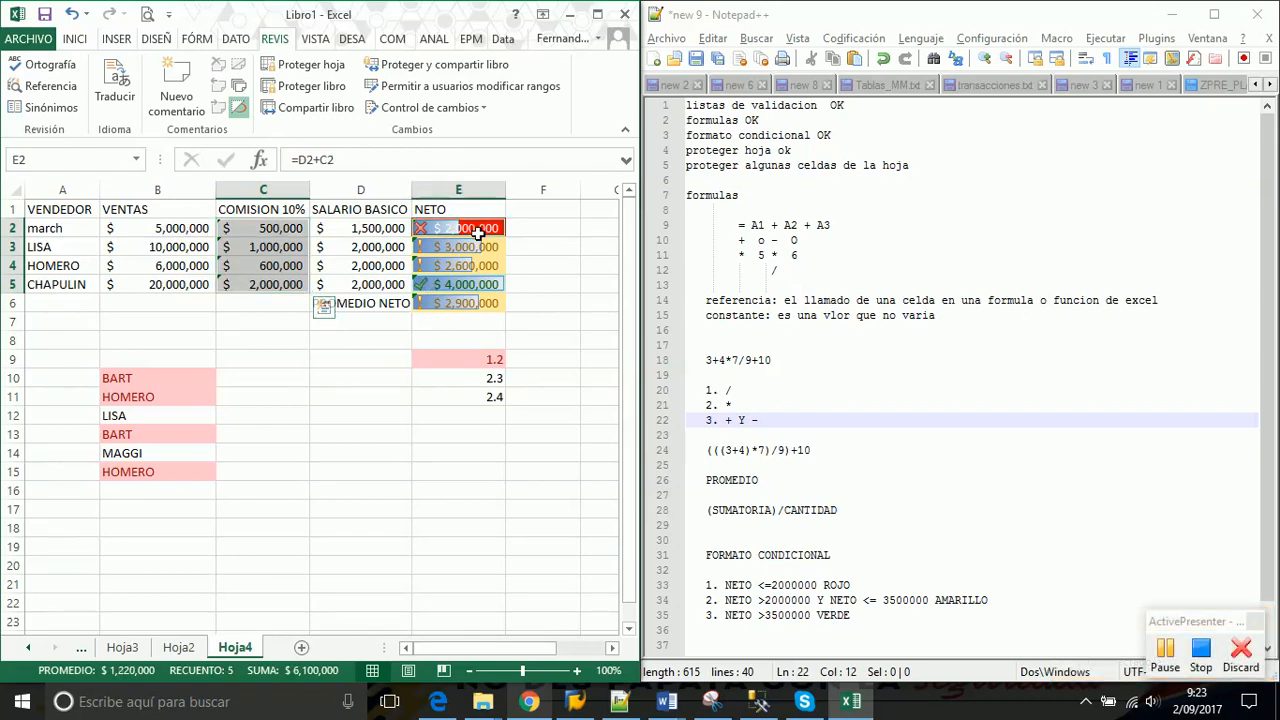
{"action": "left_click_drag", "start_coordinate": [478, 229], "coordinate": [470, 303]}
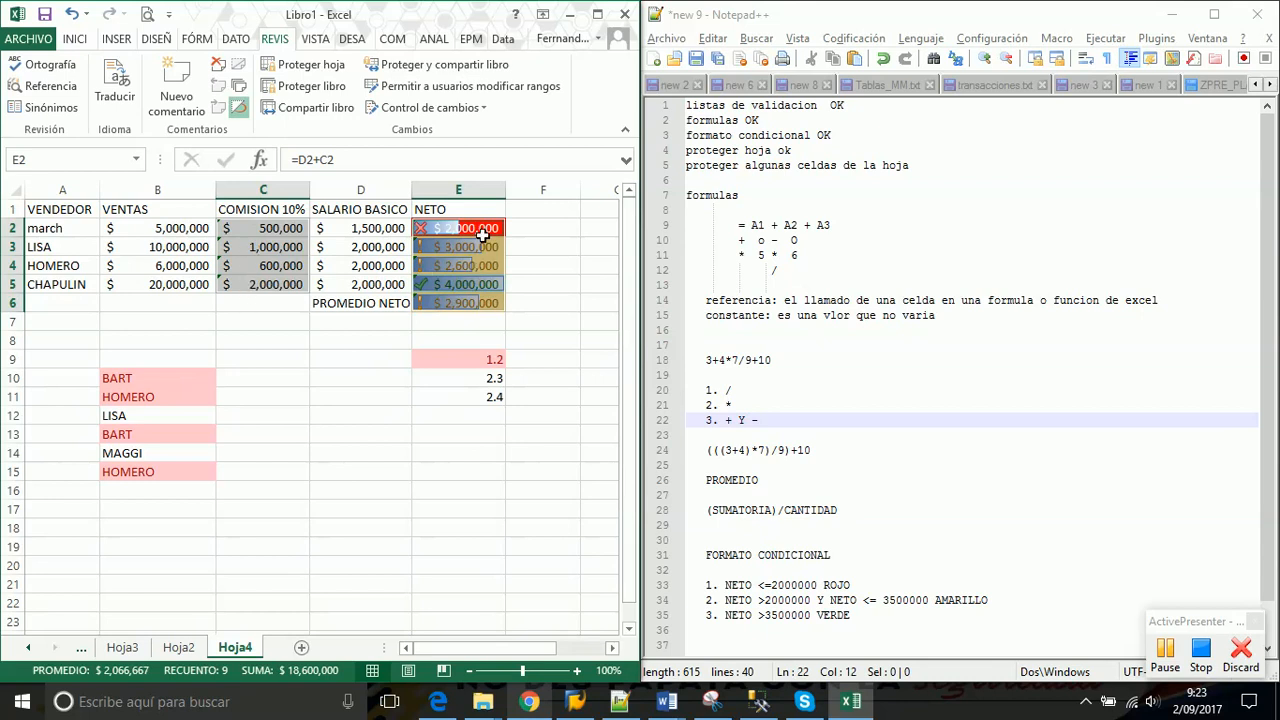
Restart the selection with C2:C5 and E2:E6, then add the header row from A1
{"action": "left_click", "coordinate": [269, 326]}
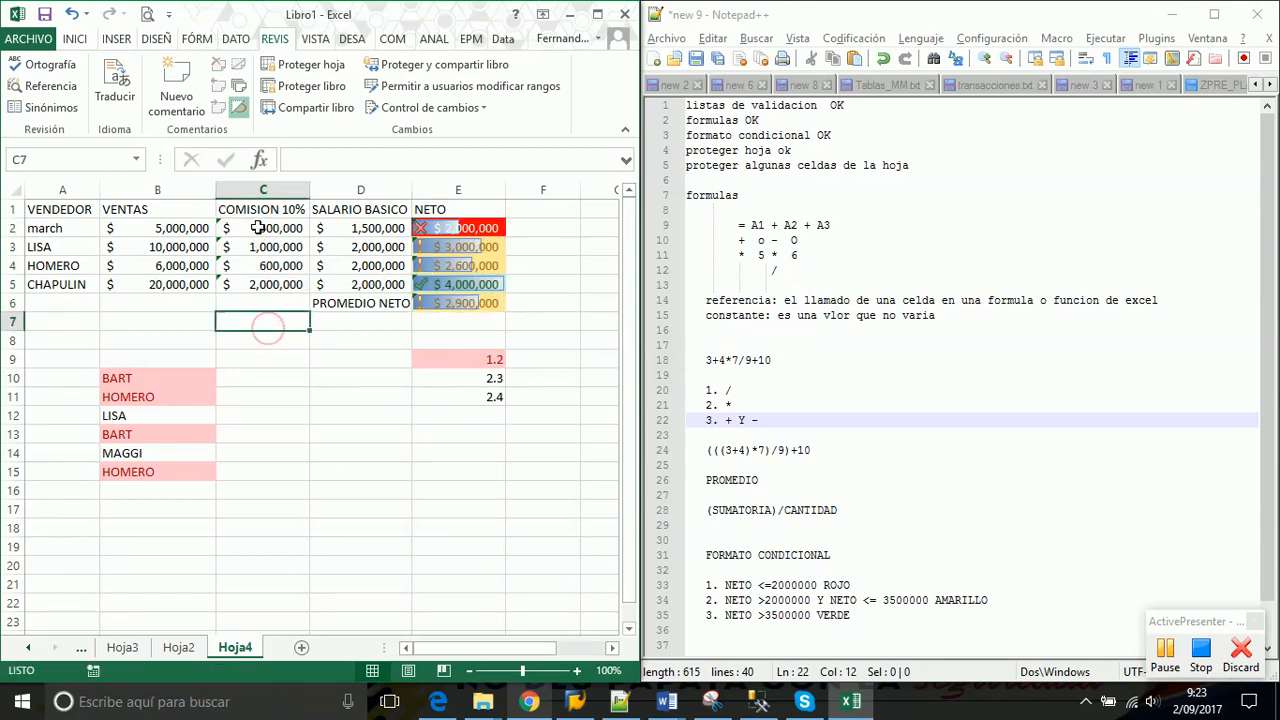
{"action": "left_click_drag", "start_coordinate": [258, 228], "coordinate": [255, 283]}
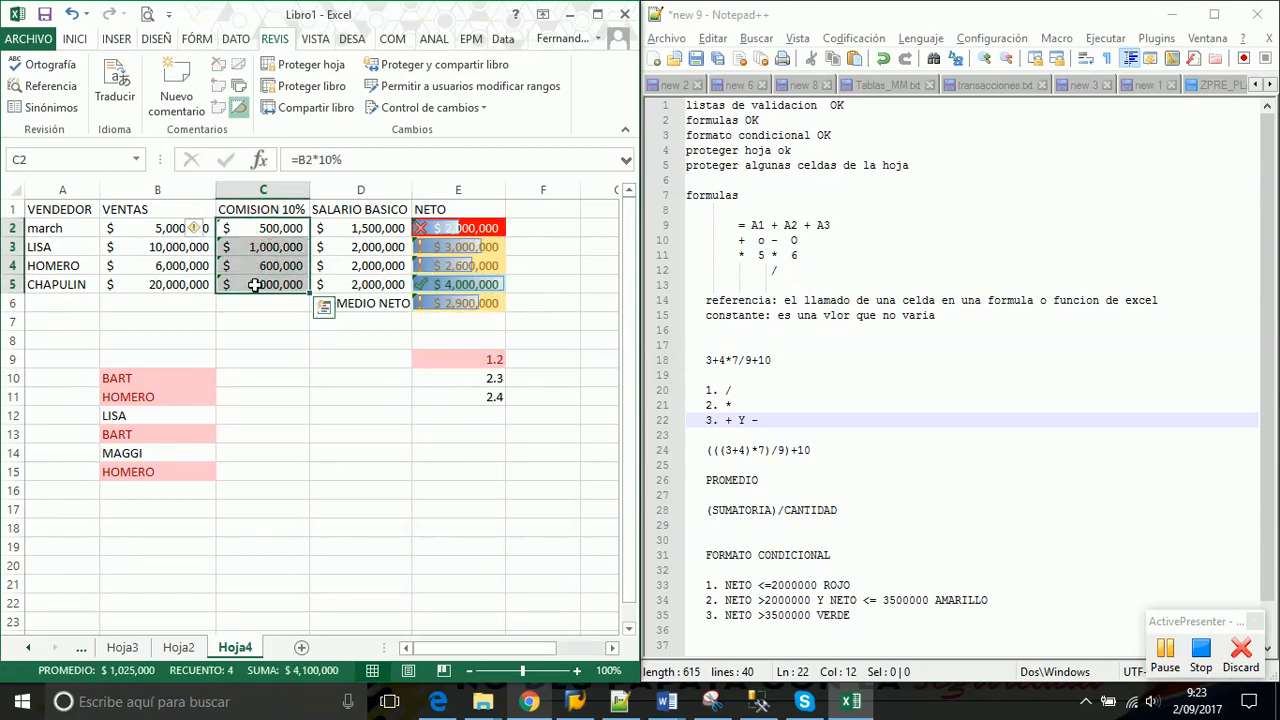
{"action": "left_click_drag", "start_coordinate": [461, 228], "coordinate": [459, 301]}
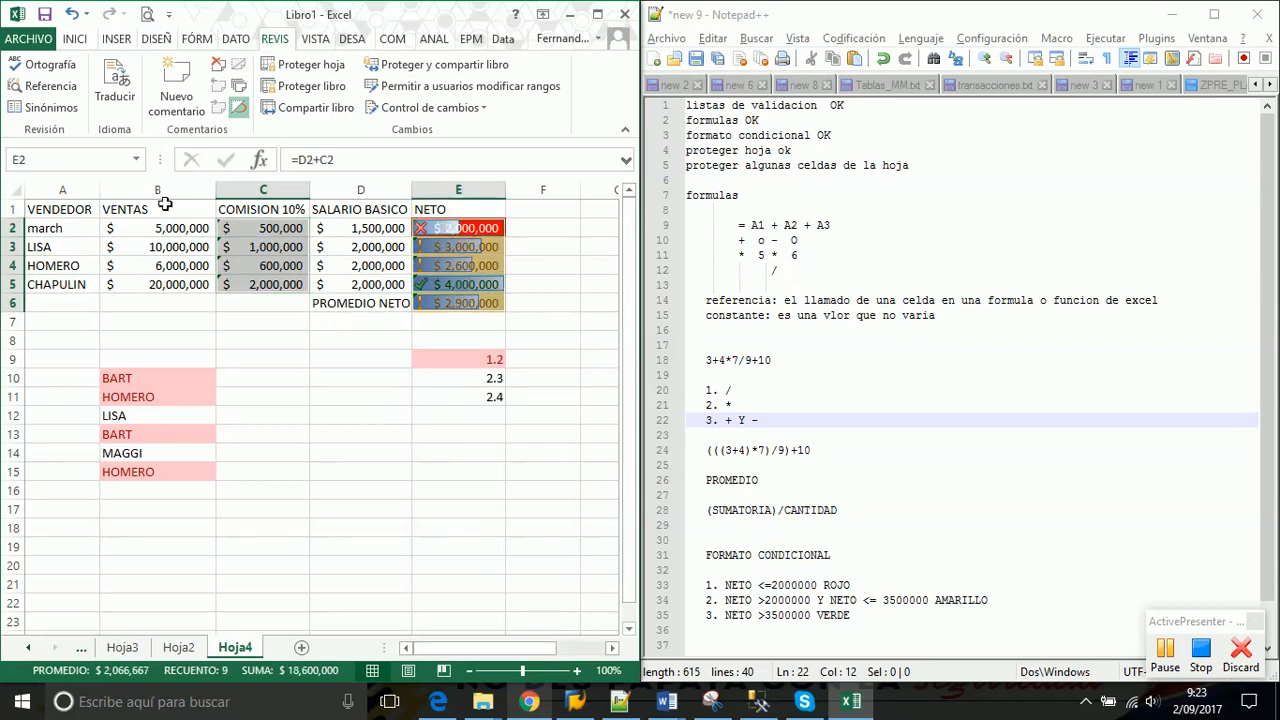
{"action": "left_click", "coordinate": [52, 207], "text": "ctrl"}
{"action": "left_click_drag", "start_coordinate": [52, 207], "coordinate": [443, 215]}
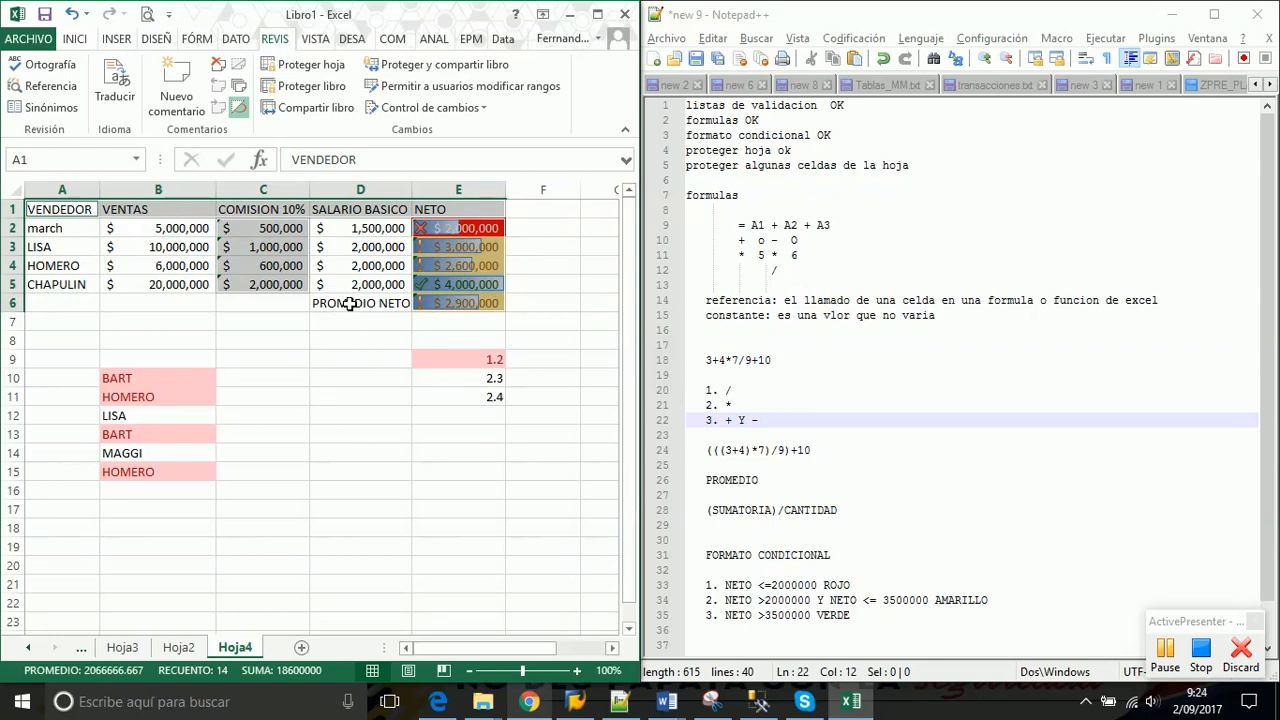
Rebuild the multi-range selection: header row A1:E1, C2:C5, E2:E6 and PROMEDIO NETO label D6
{"action": "left_click", "coordinate": [349, 304], "text": "ctrl"}
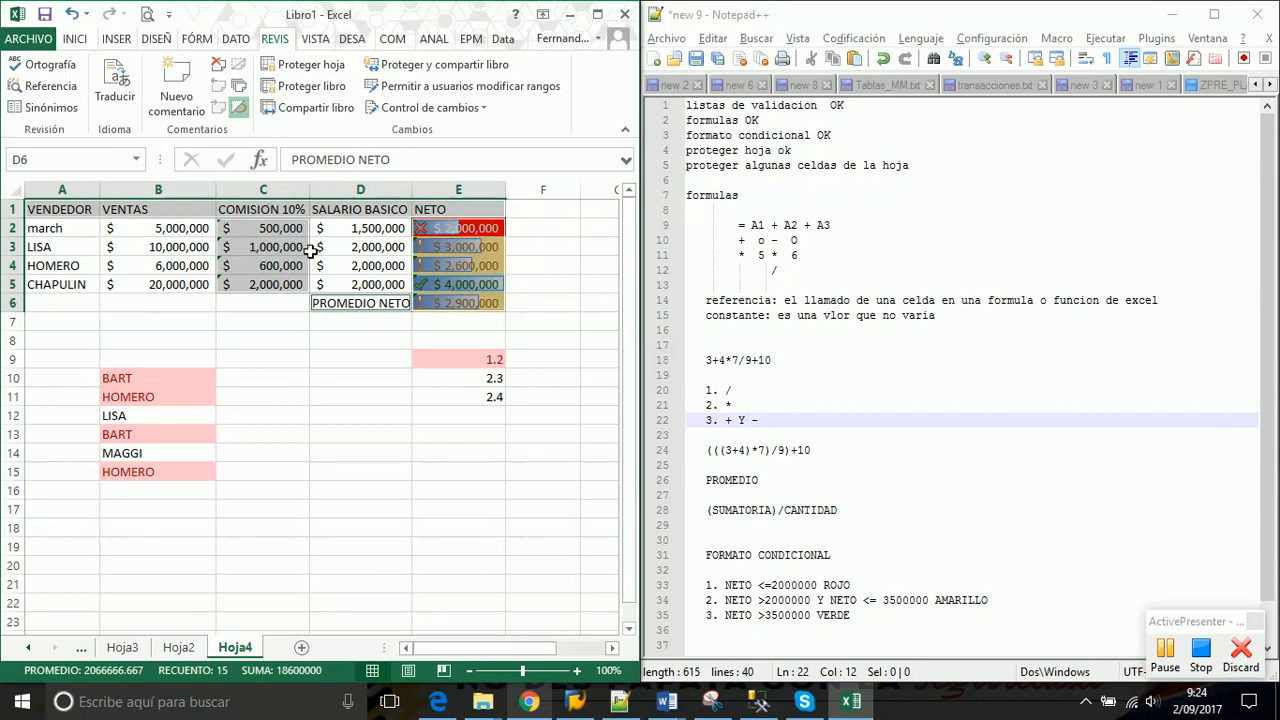
{"action": "left_click", "coordinate": [266, 246]}
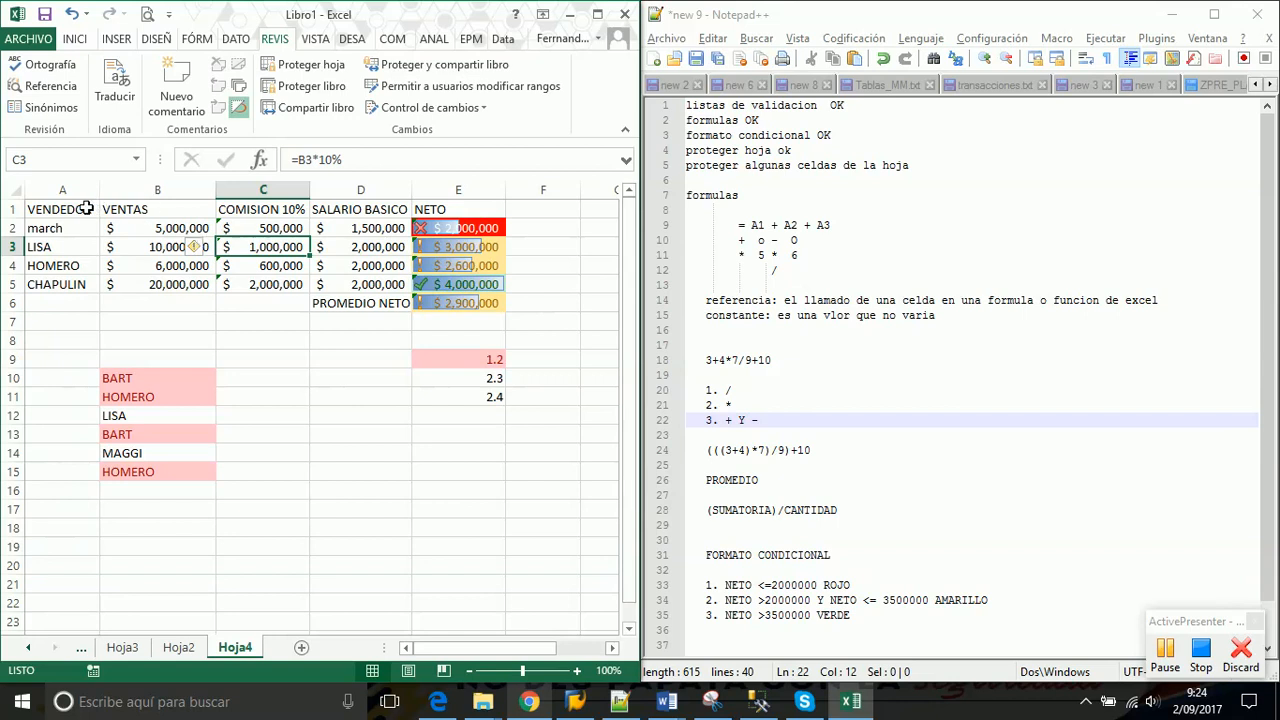
{"action": "left_click_drag", "start_coordinate": [86, 208], "coordinate": [466, 209]}
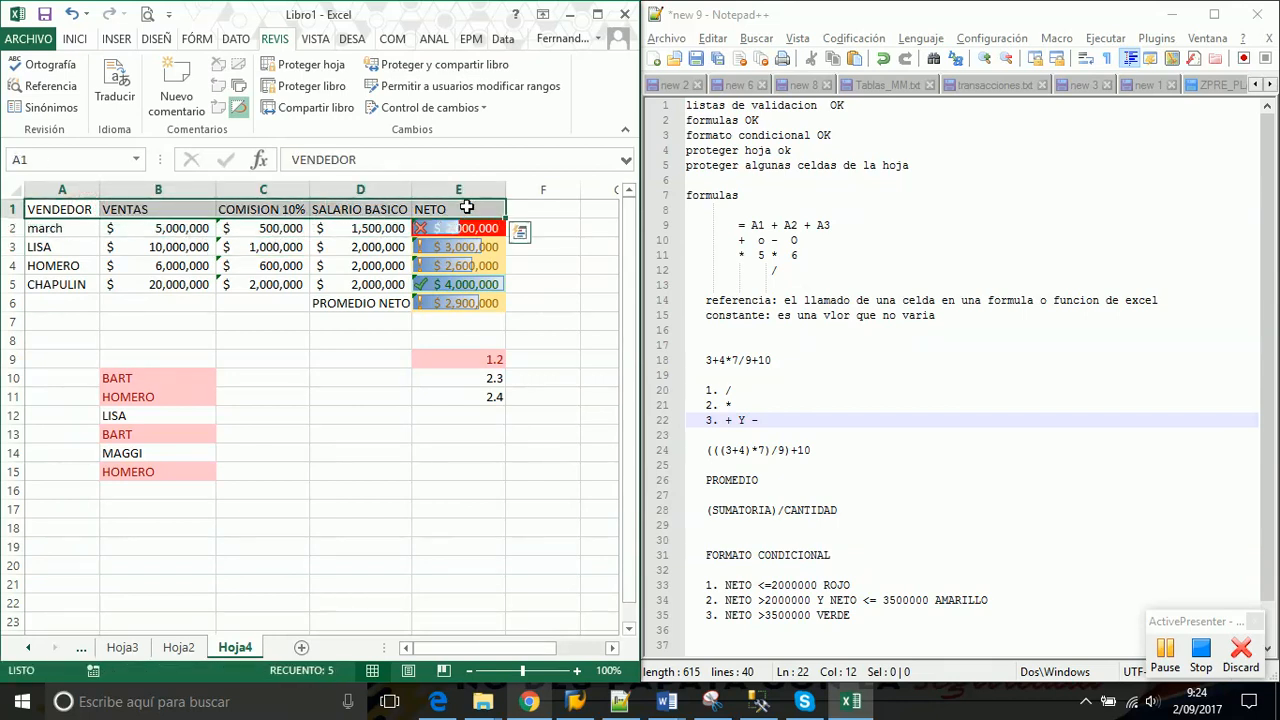
{"action": "left_click_drag", "start_coordinate": [292, 228], "coordinate": [275, 276]}
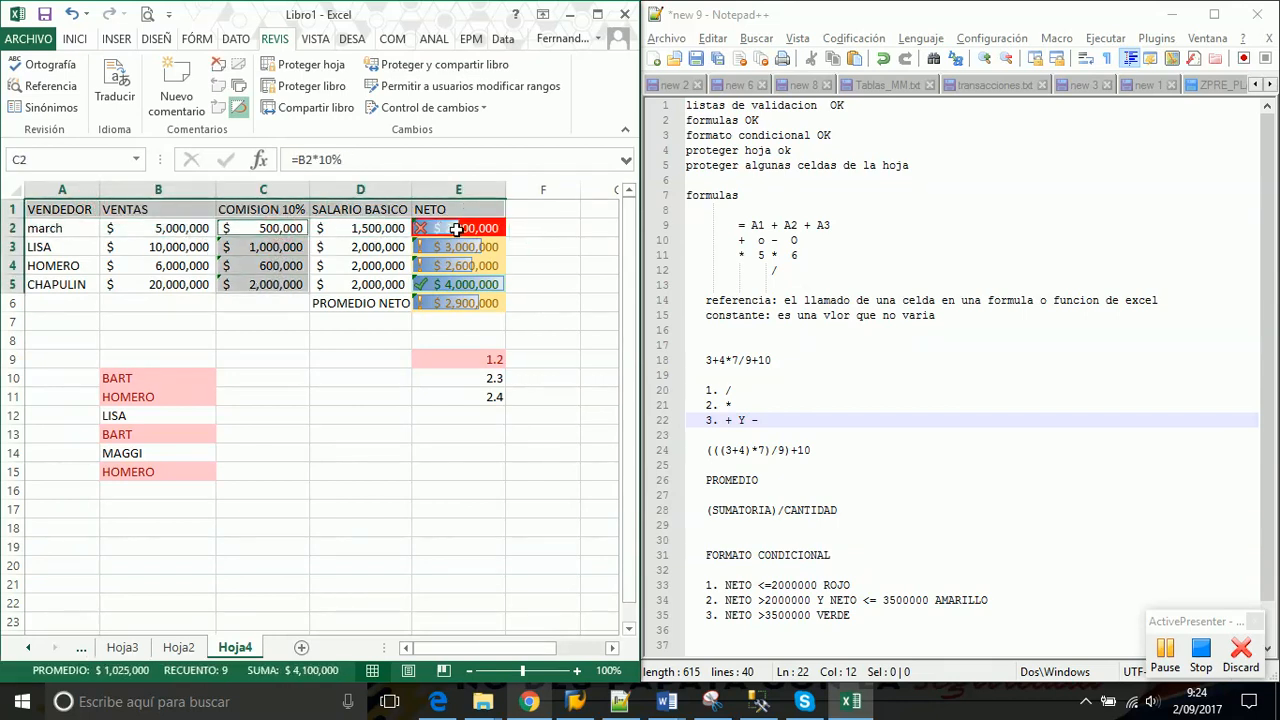
{"action": "left_click_drag", "start_coordinate": [451, 228], "coordinate": [451, 302]}
{"action": "left_click", "coordinate": [375, 303], "text": "ctrl"}
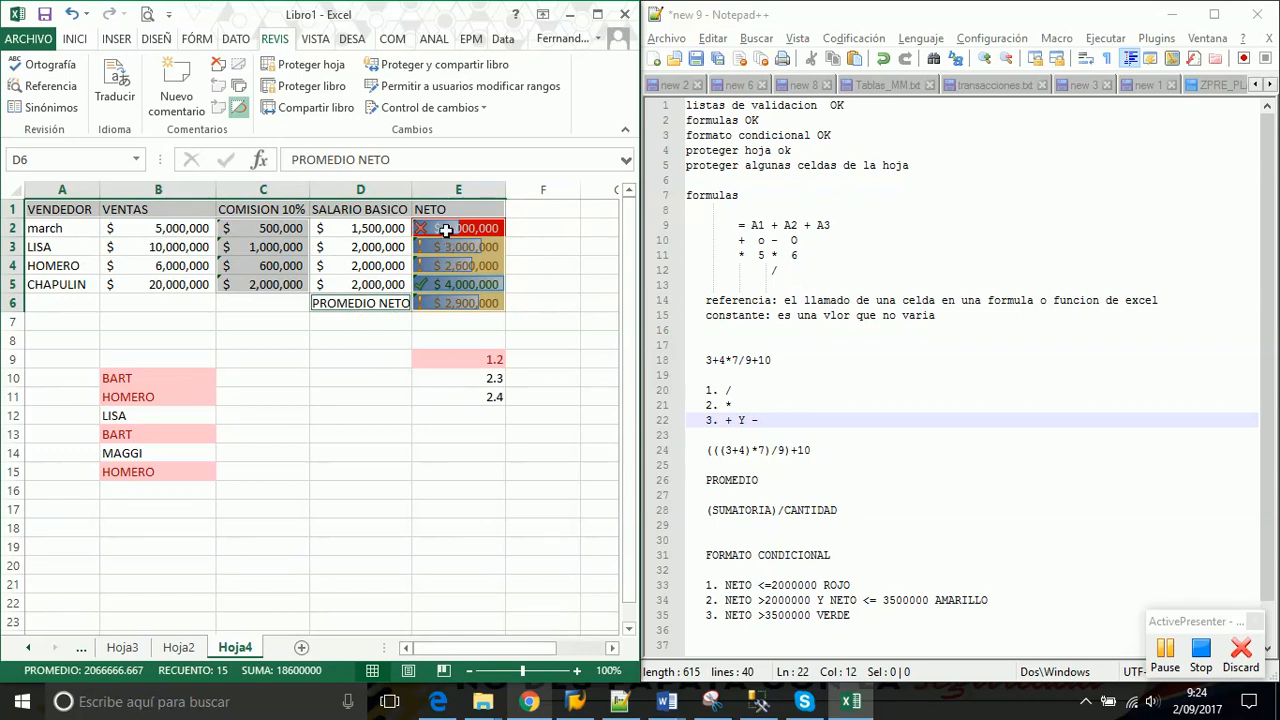
Check Bloqueada for the selected header, commission, NETO and PROMEDIO NETO cells
{"action": "right_click", "coordinate": [446, 229]}
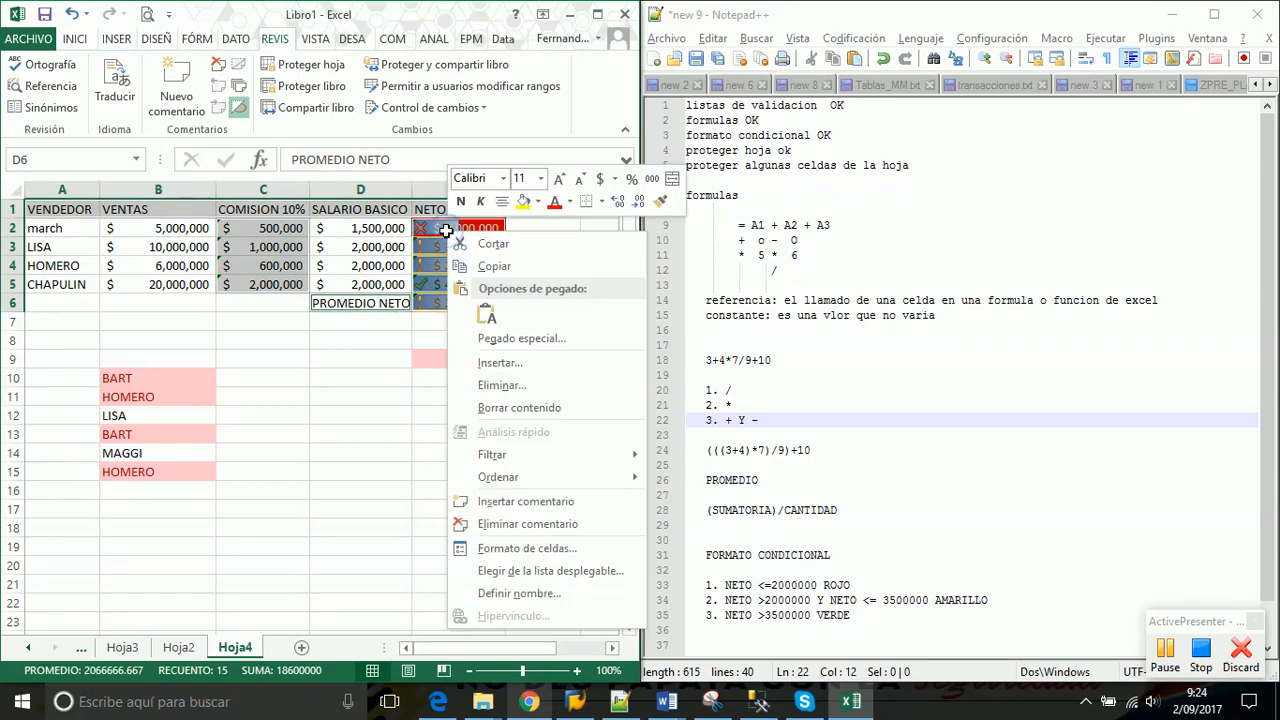
{"action": "left_click", "coordinate": [518, 549]}
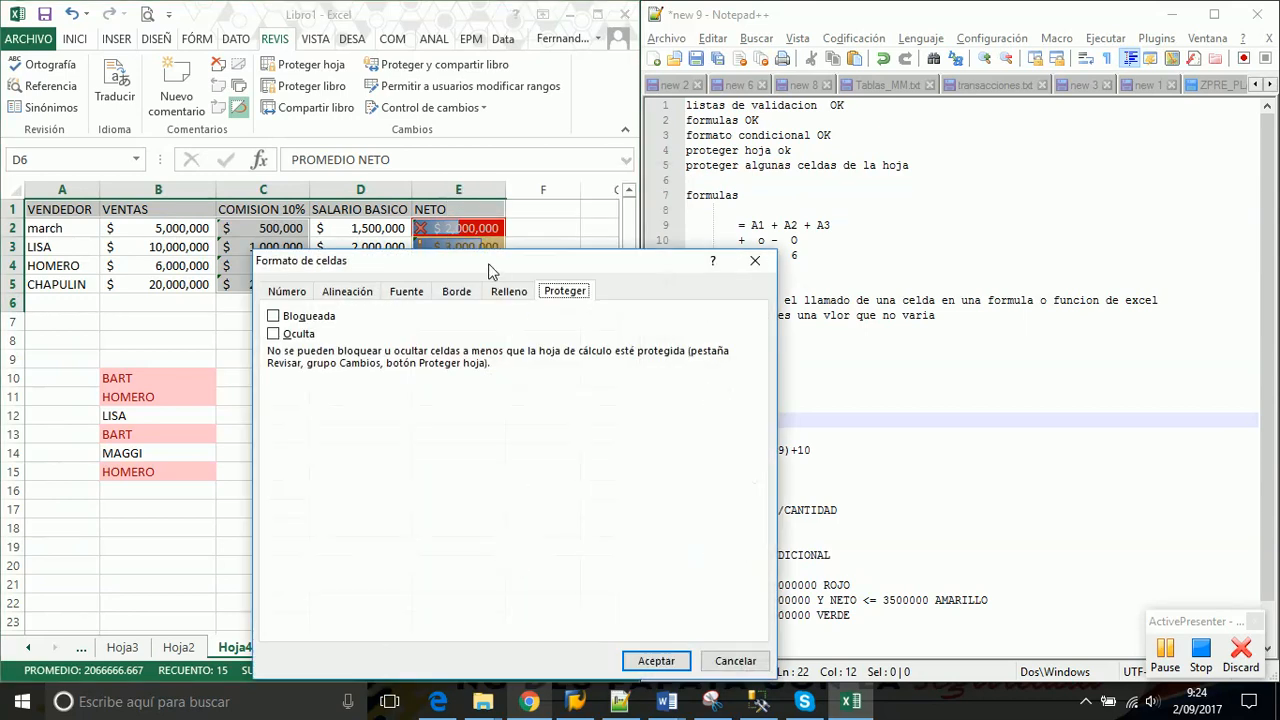
{"action": "left_click_drag", "start_coordinate": [490, 258], "coordinate": [852, 153]}
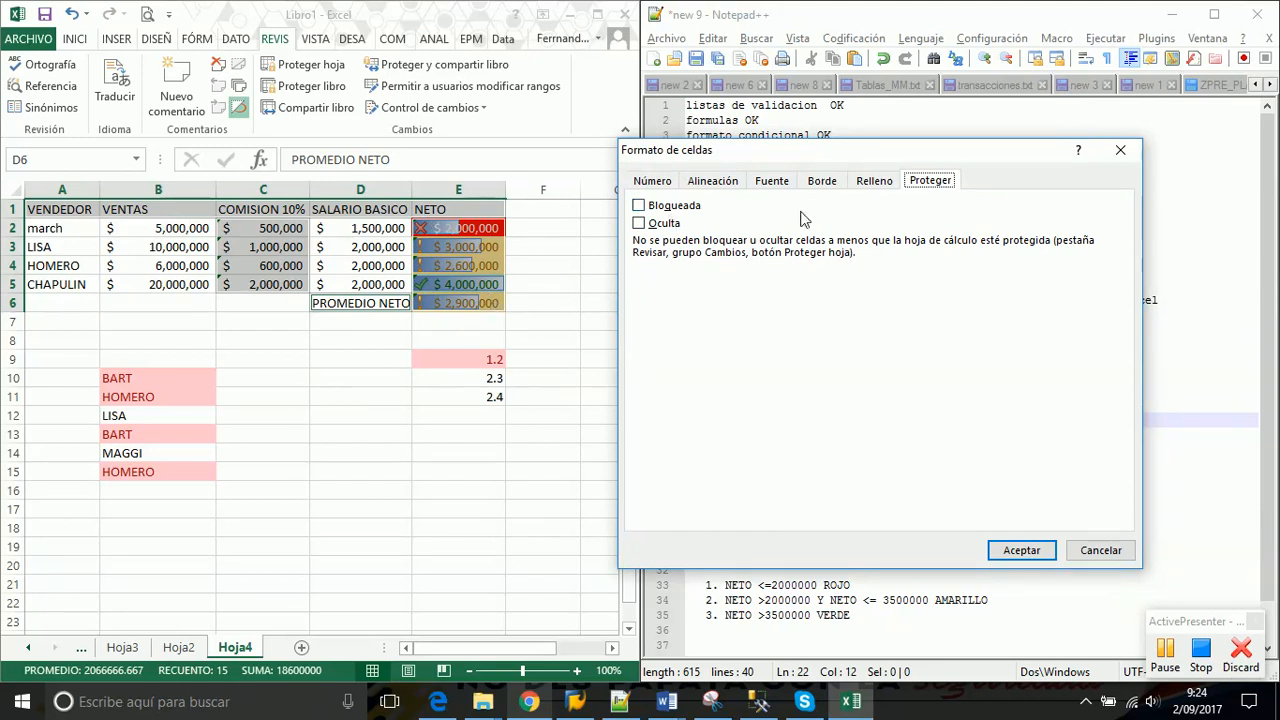
{"action": "left_click", "coordinate": [639, 206]}
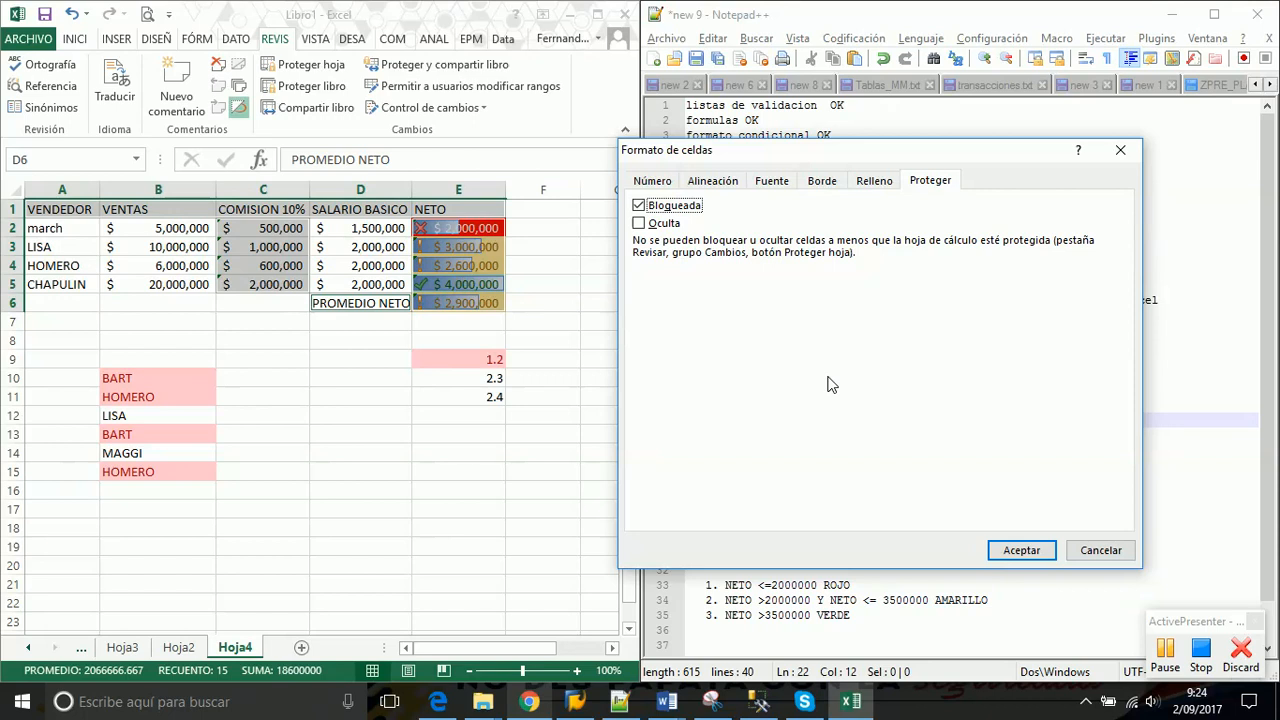
{"action": "left_click", "coordinate": [1018, 550]}
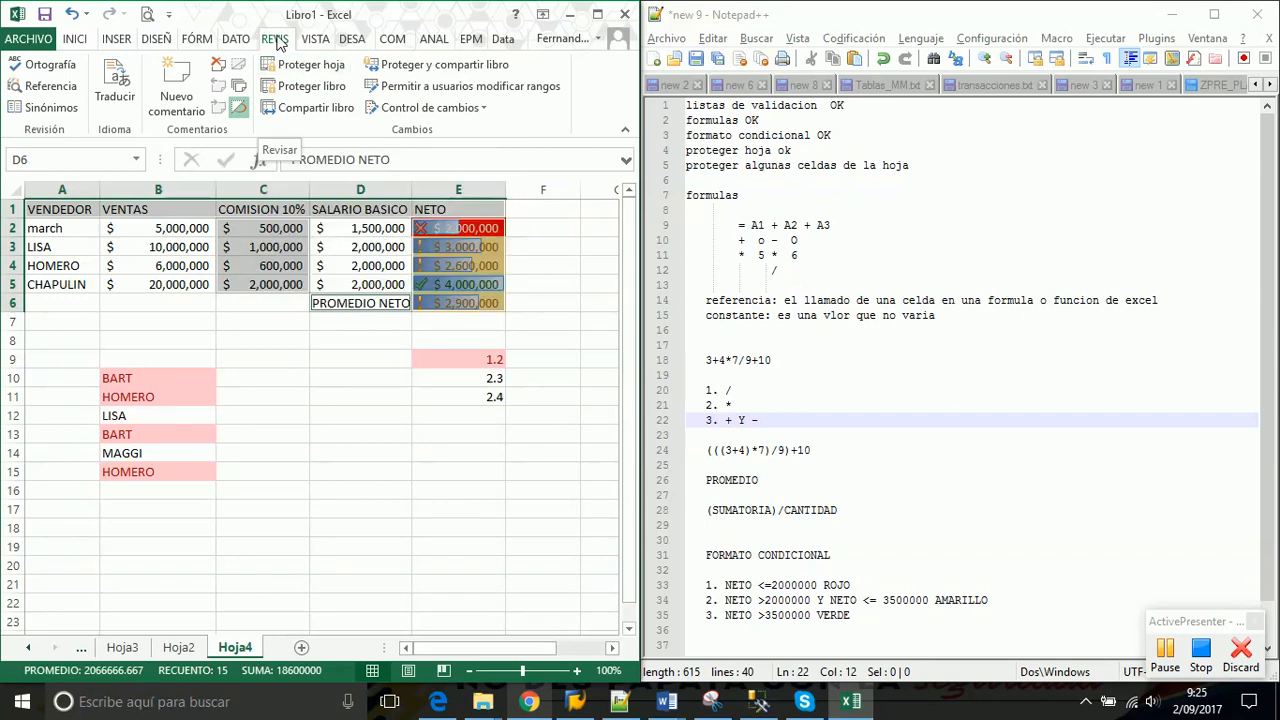
Protect Hoja4 with a password, confirming it a second time
{"action": "left_click", "coordinate": [302, 64]}
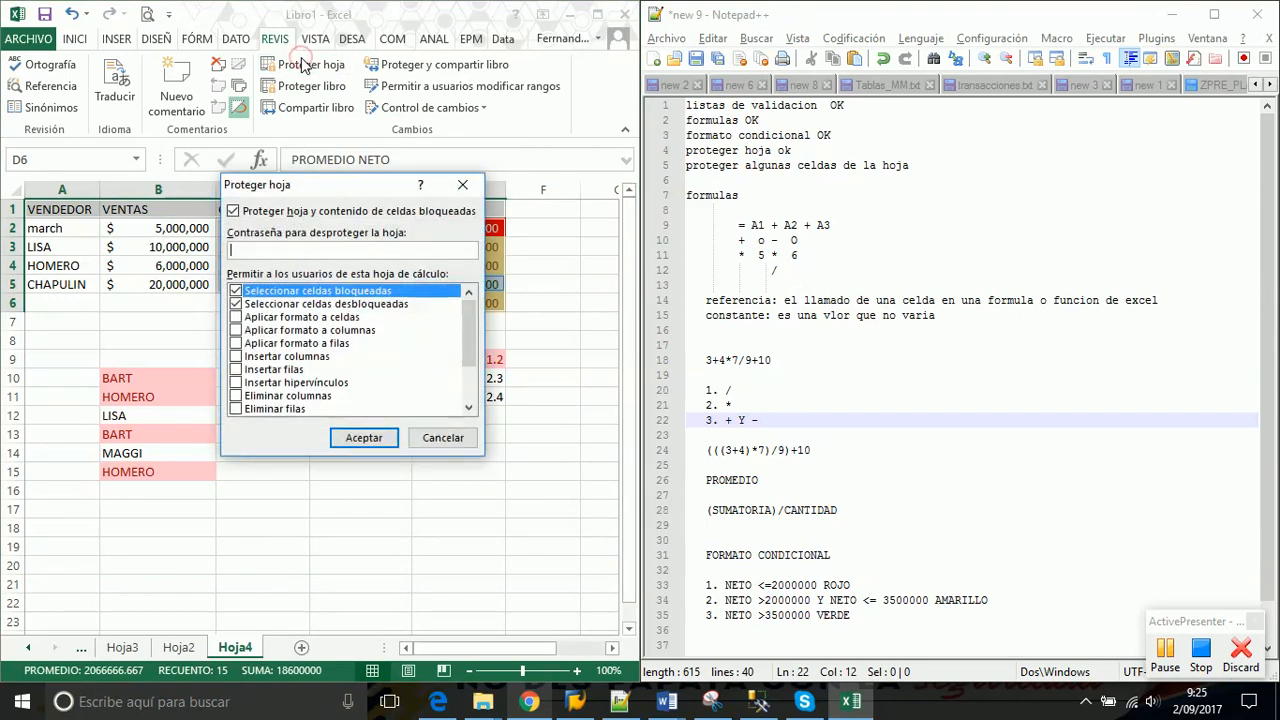
{"action": "type", "text": "123"}
{"action": "left_click", "coordinate": [347, 437]}
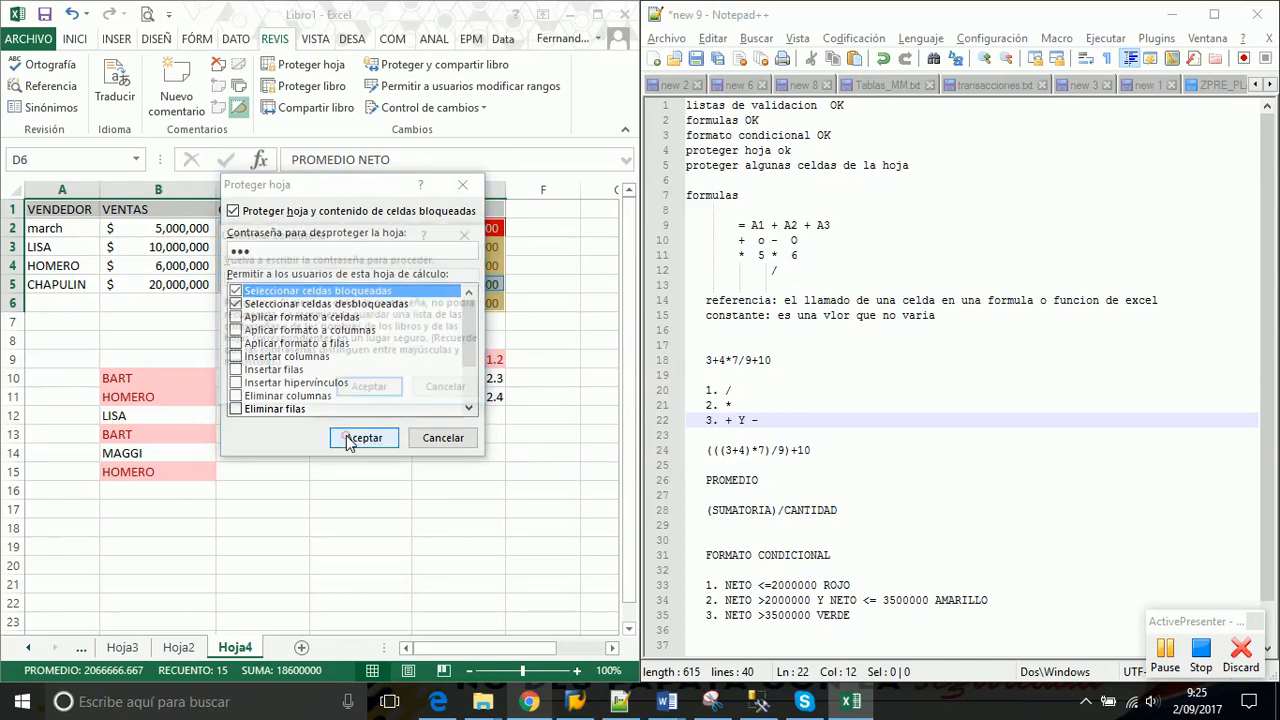
{"action": "type", "text": "1"}
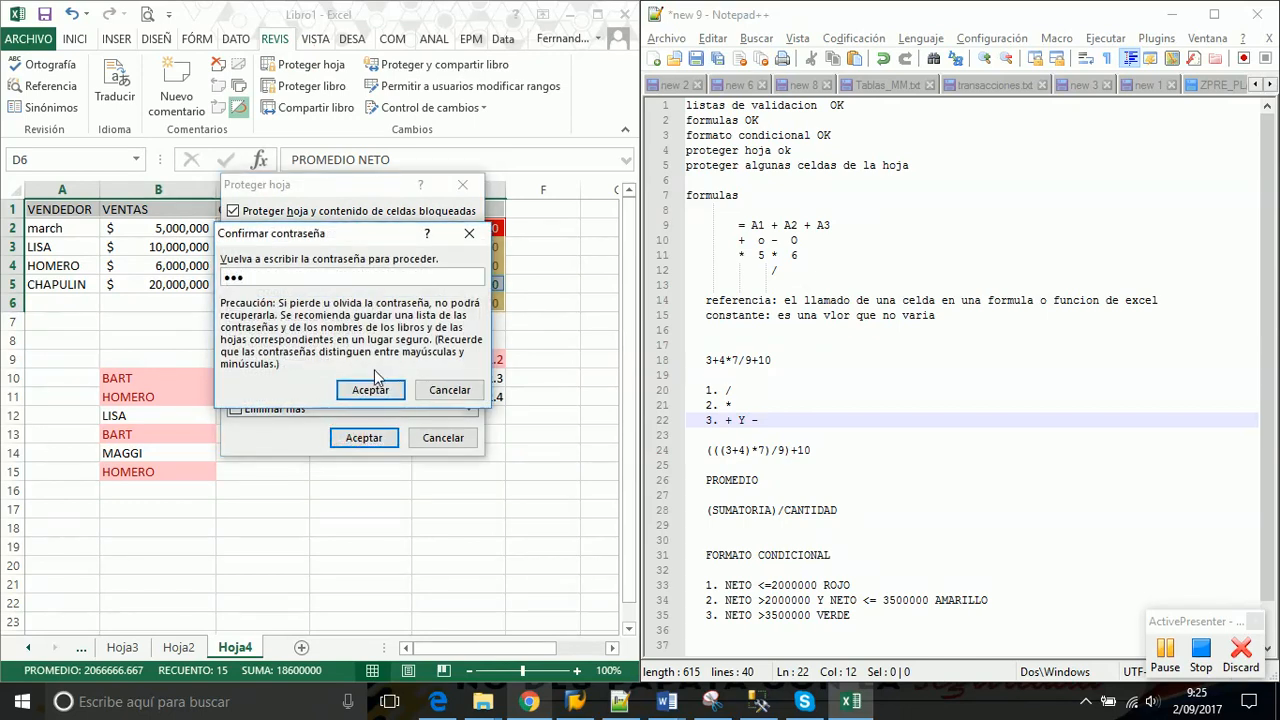
{"action": "left_click", "coordinate": [368, 390]}
{"action": "left_click", "coordinate": [455, 281]}
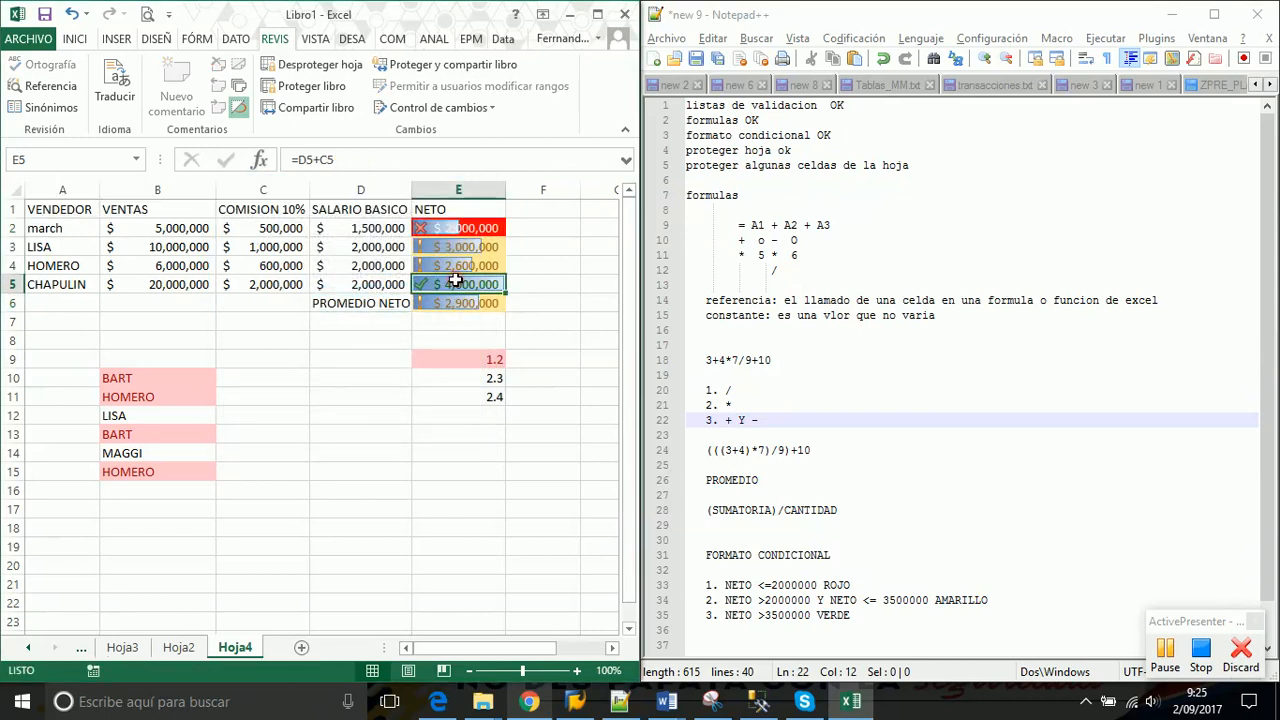
Try editing the locked NETO header and a NETO value, dismissing each protected-sheet warning
{"action": "left_click", "coordinate": [436, 201]}
{"action": "double_click", "coordinate": [436, 203]}
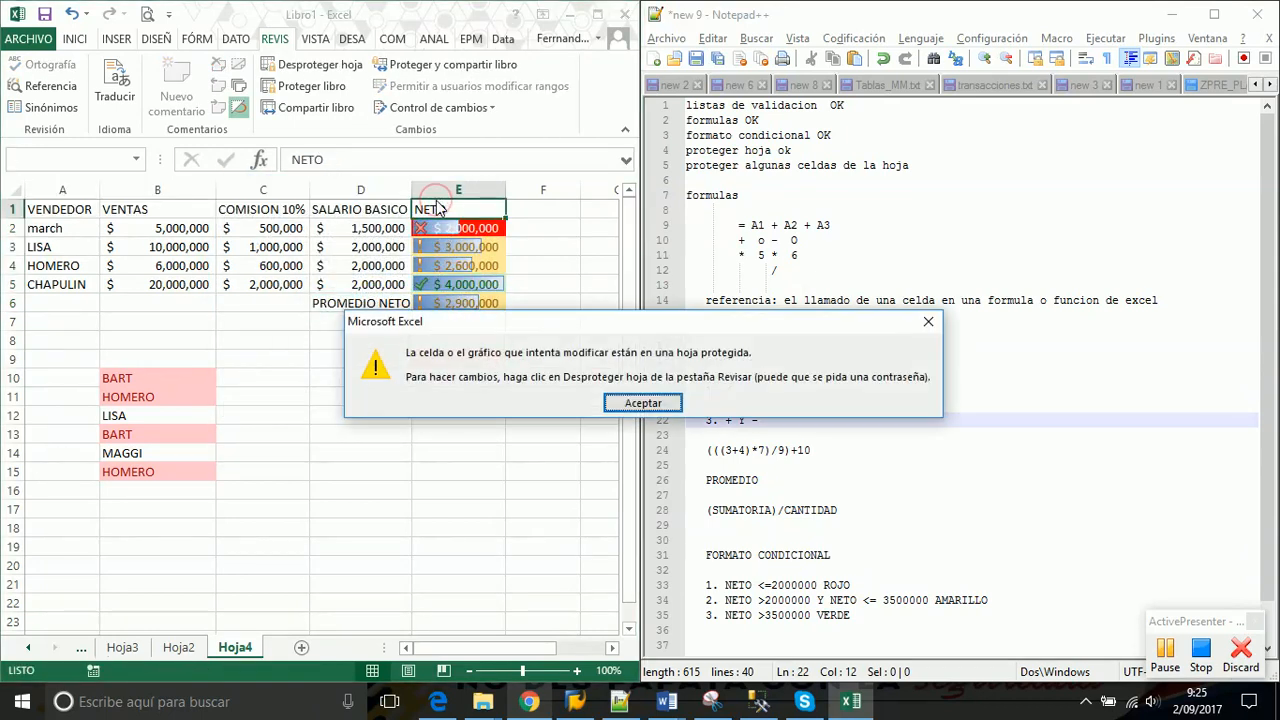
{"action": "key", "text": "Return"}
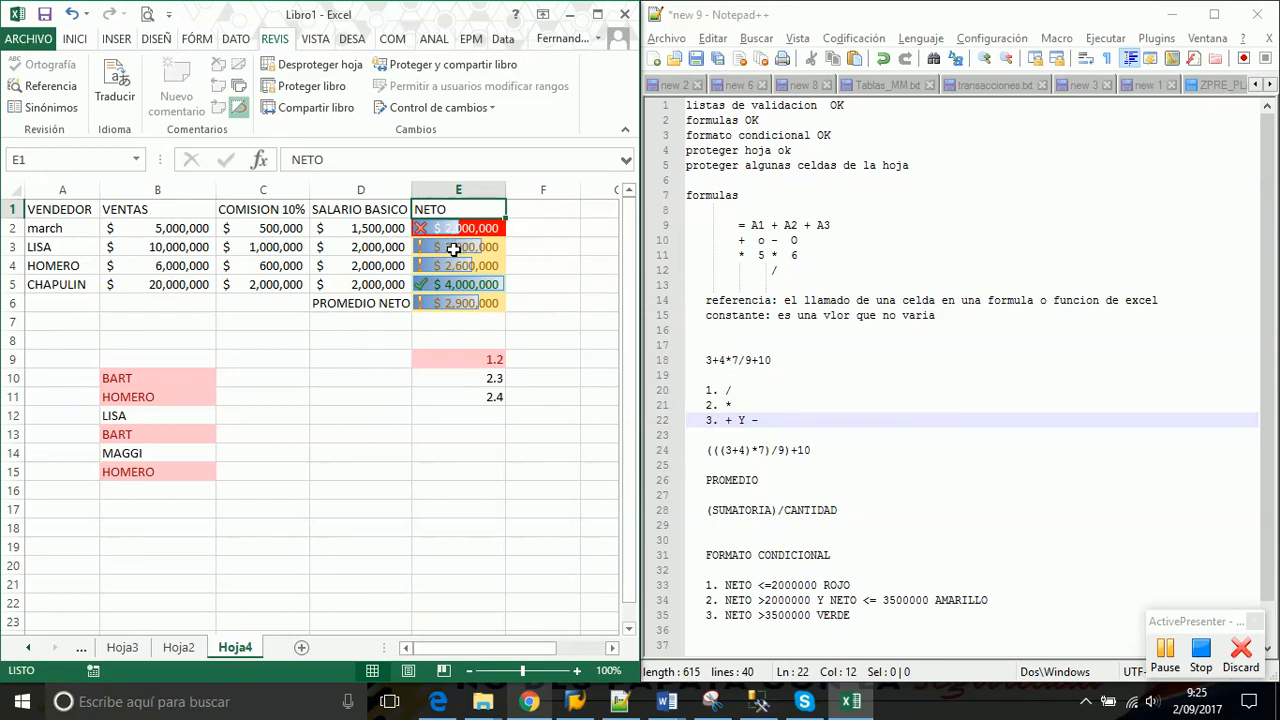
{"action": "left_click", "coordinate": [452, 247]}
{"action": "double_click", "coordinate": [454, 248]}
{"action": "key", "text": "Return"}
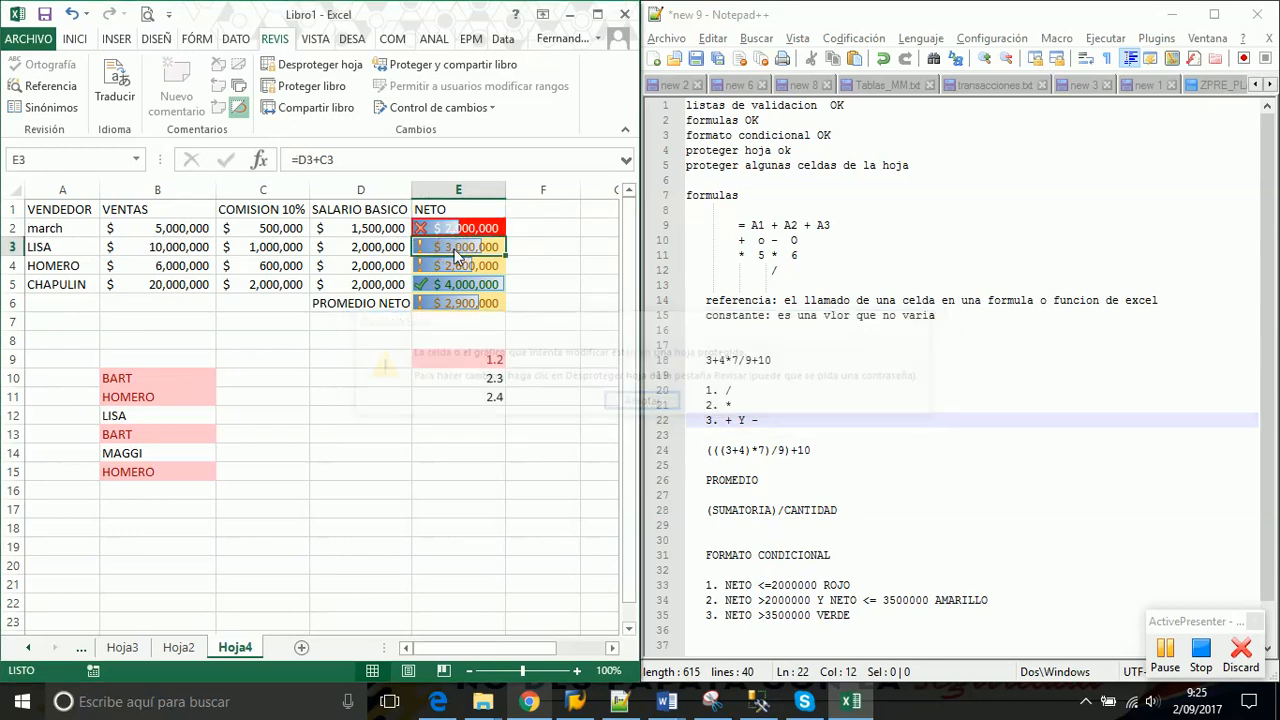
Change the unlocked seller name in A2 from march to bart
{"action": "left_click", "coordinate": [70, 228]}
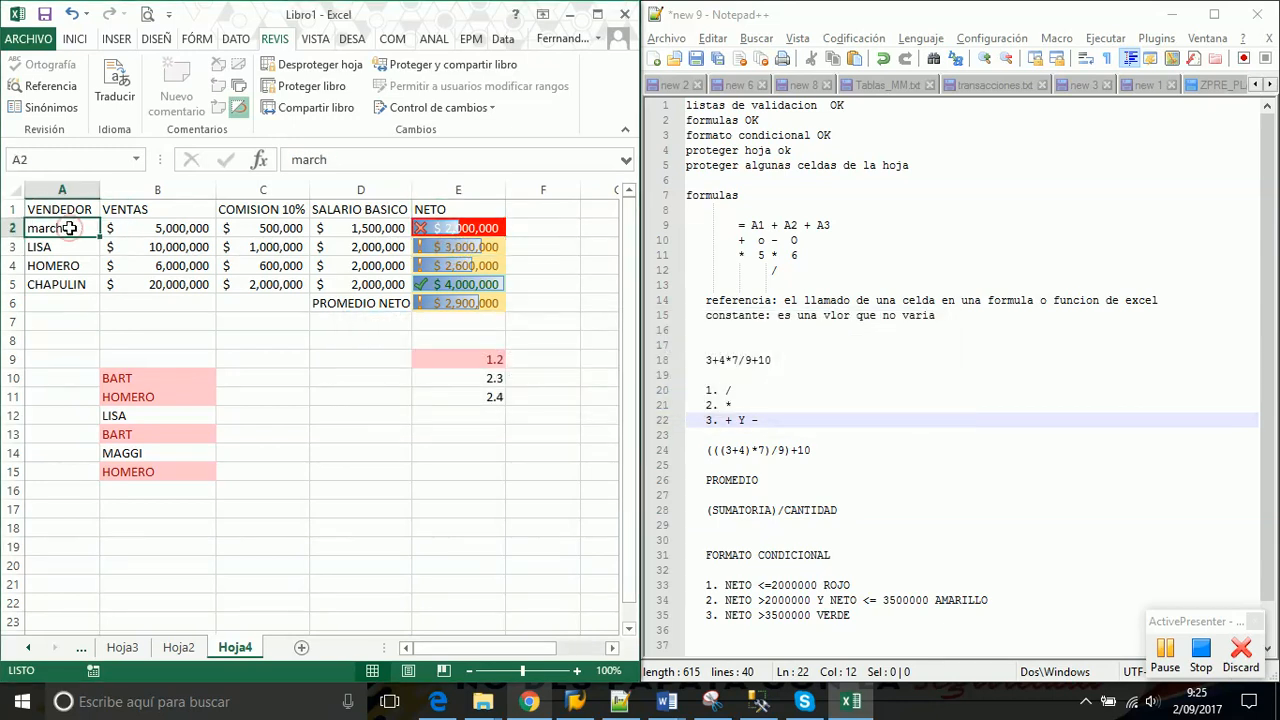
{"action": "type", "text": "bart"}
{"action": "key", "text": "Return"}
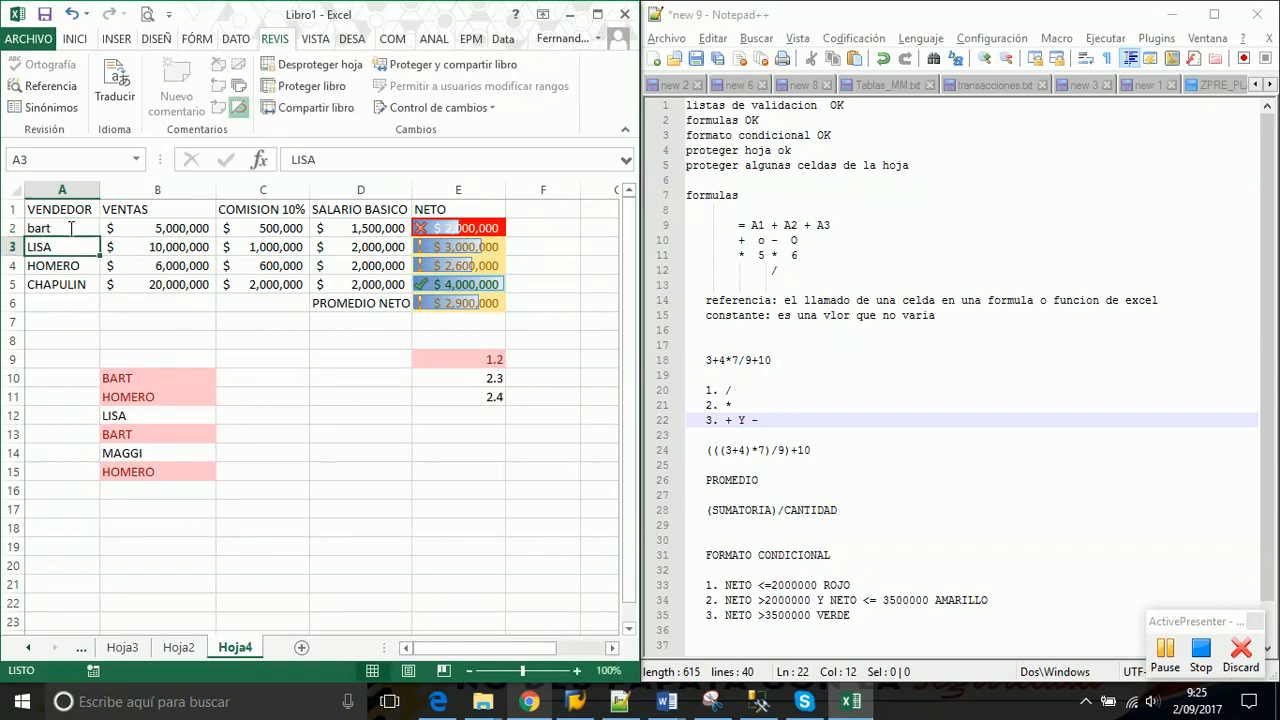
Compare unlocked seller/sales cells with locked commission and NETO cells, then confirm VENTAS header rejects edits
{"action": "left_click_drag", "start_coordinate": [70, 228], "coordinate": [157, 288]}
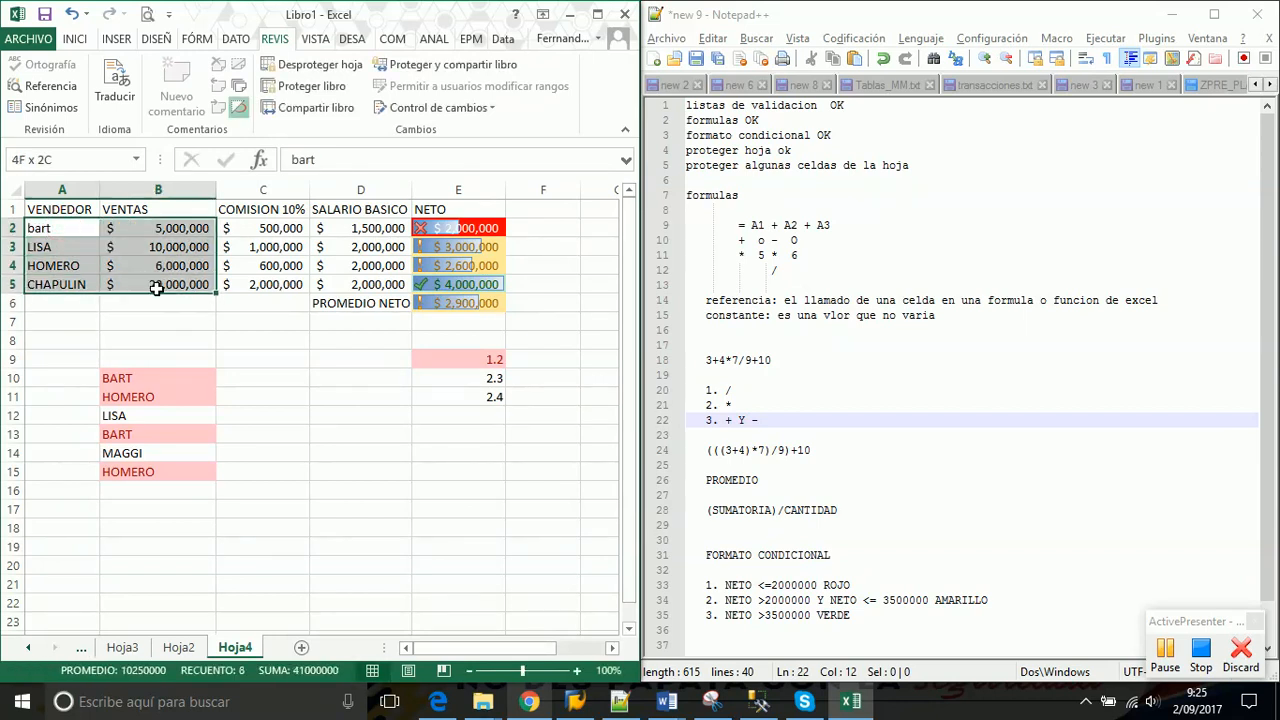
{"action": "left_click_drag", "start_coordinate": [250, 228], "coordinate": [257, 288]}
{"action": "left_click_drag", "start_coordinate": [458, 230], "coordinate": [460, 298]}
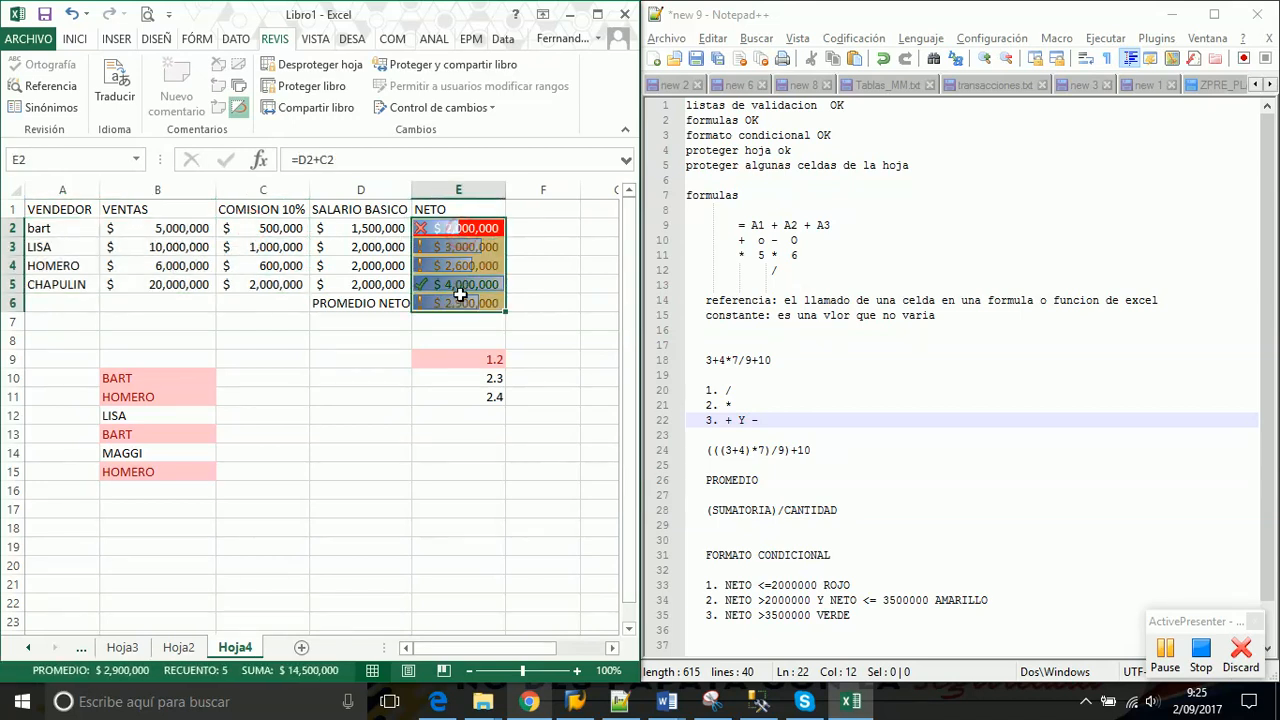
{"action": "double_click", "coordinate": [183, 208]}
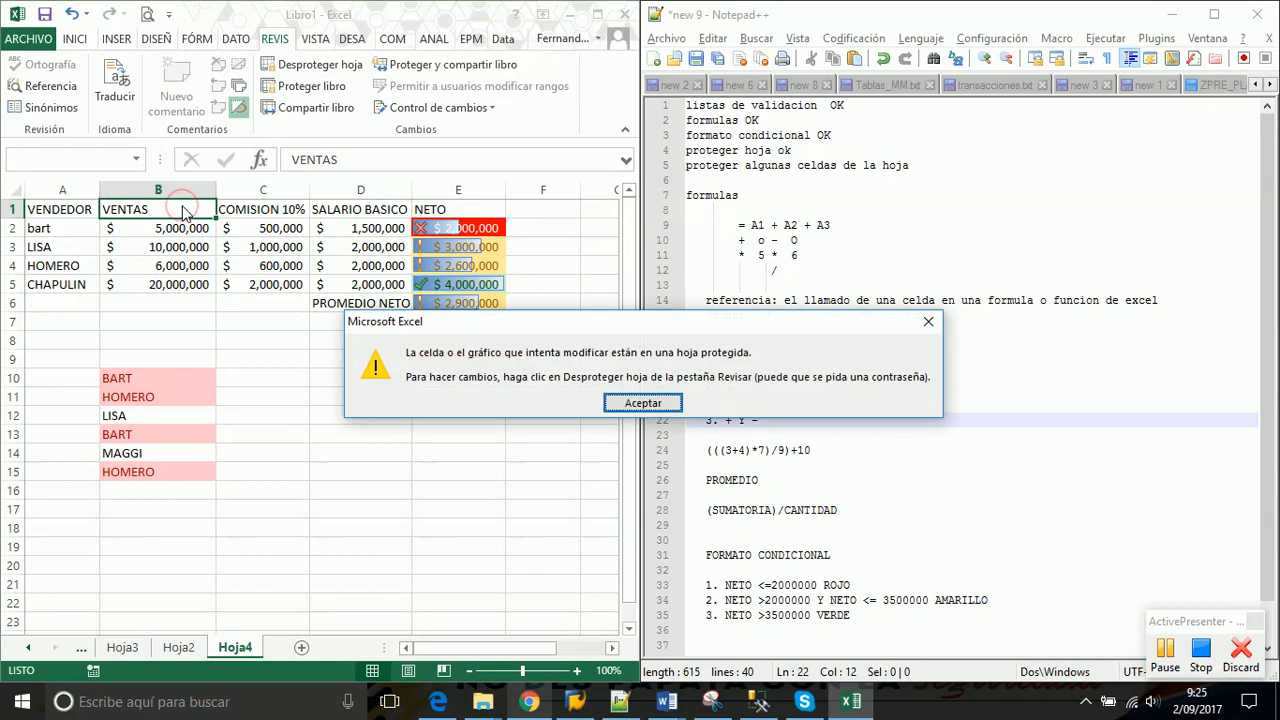
{"action": "key", "text": "Return"}
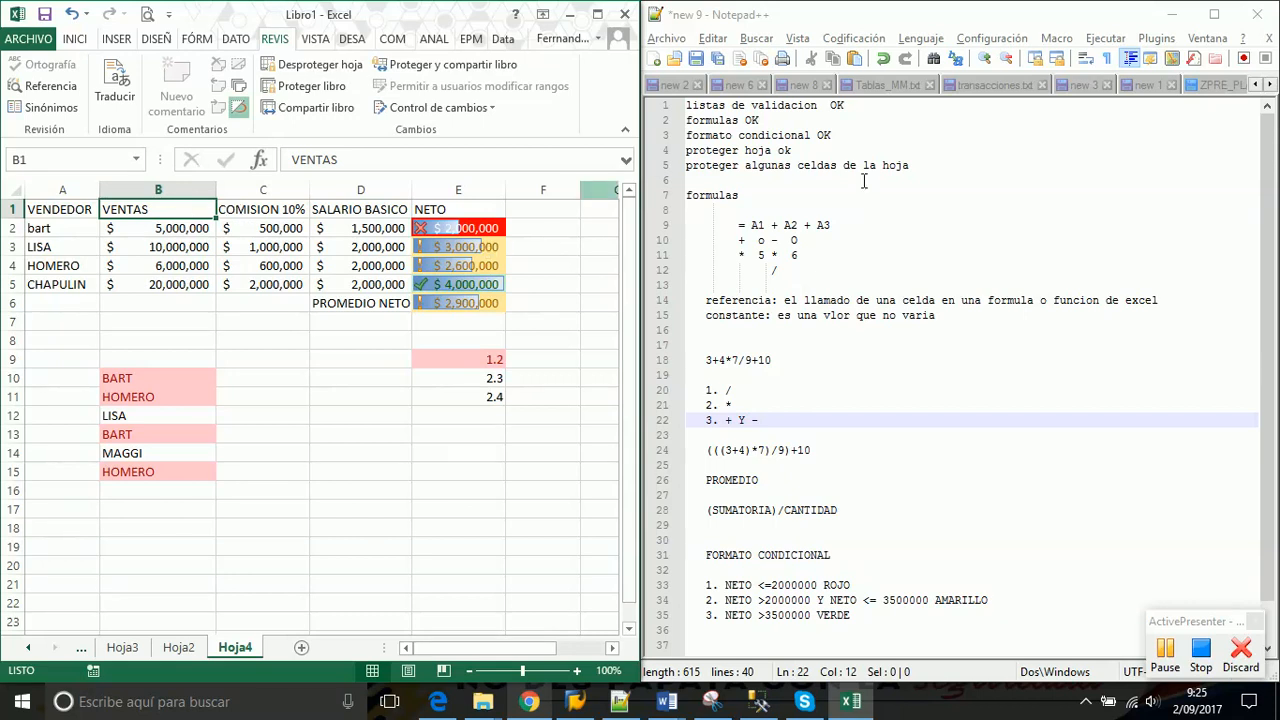
Append 'ok' to the 'proteger algunas celdas de la hoja' line in the Notepad++ notes
{"action": "left_click", "coordinate": [920, 165]}
{"action": "type", "text": "ok"}
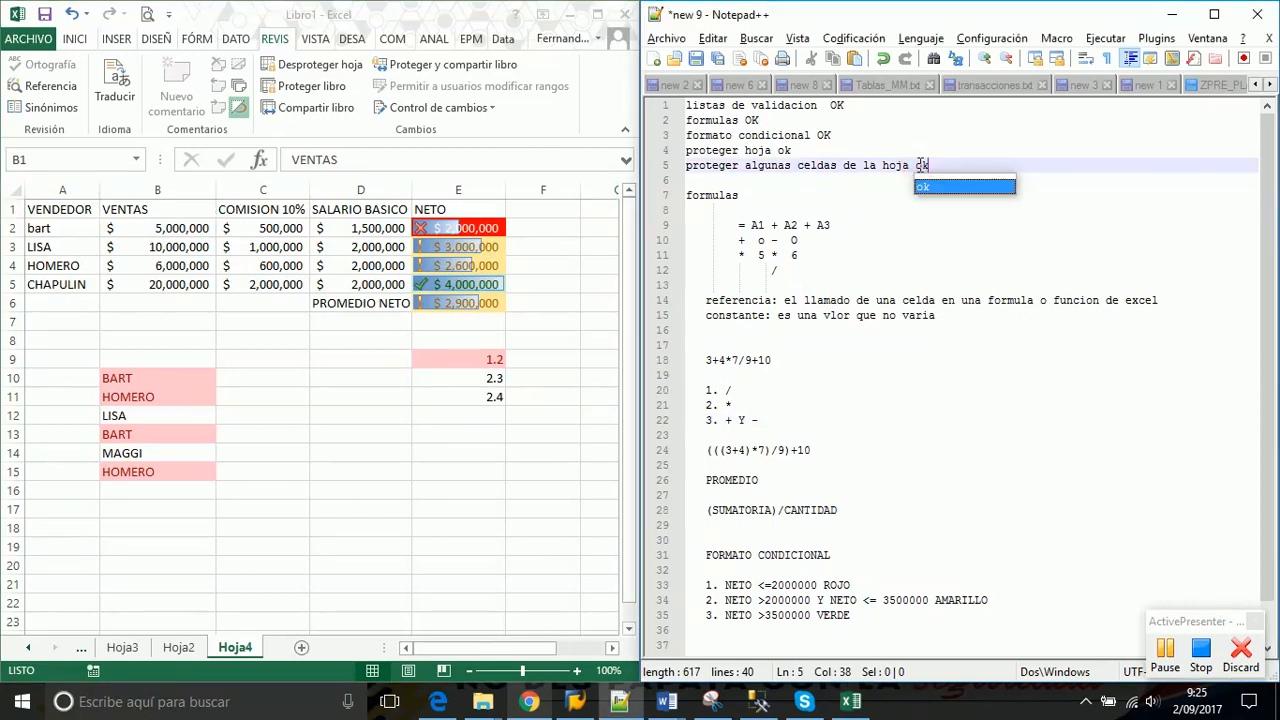
{"action": "left_click", "coordinate": [922, 243]}
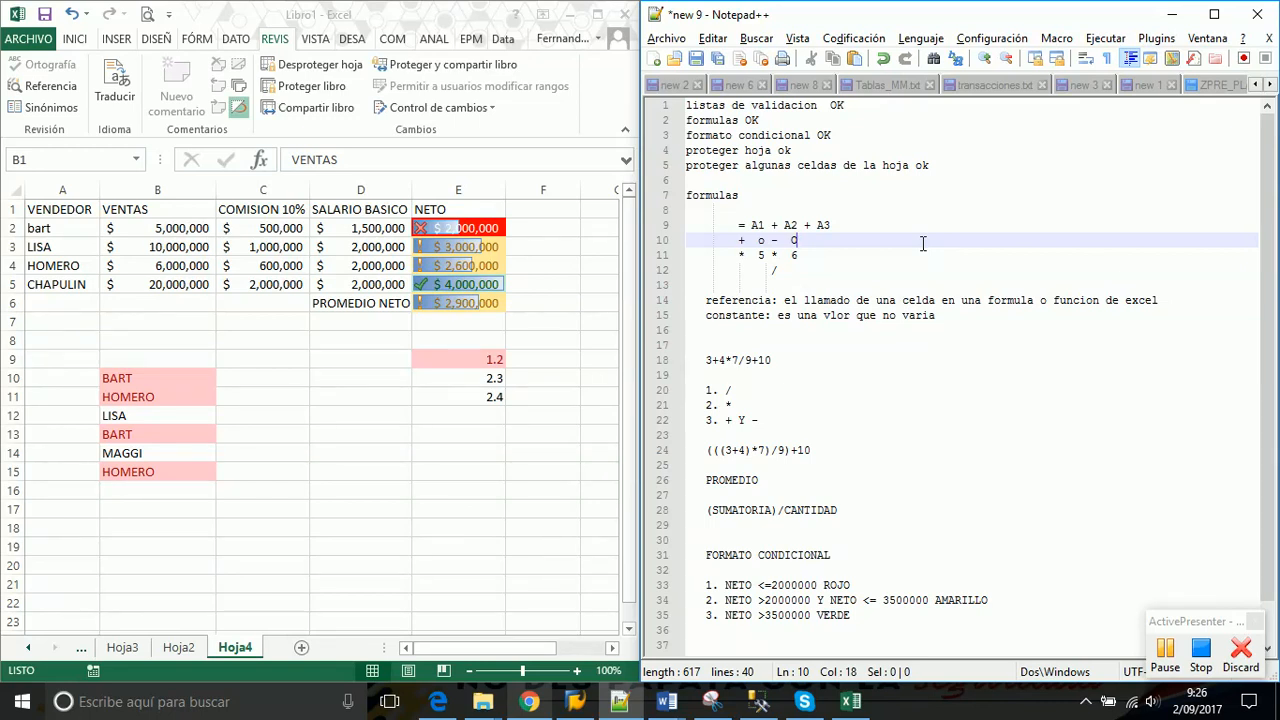
Look through the Hoja3, Hoja1, Hoja2 and Hoja4 sheets of the workbook
{"action": "left_click", "coordinate": [325, 246]}
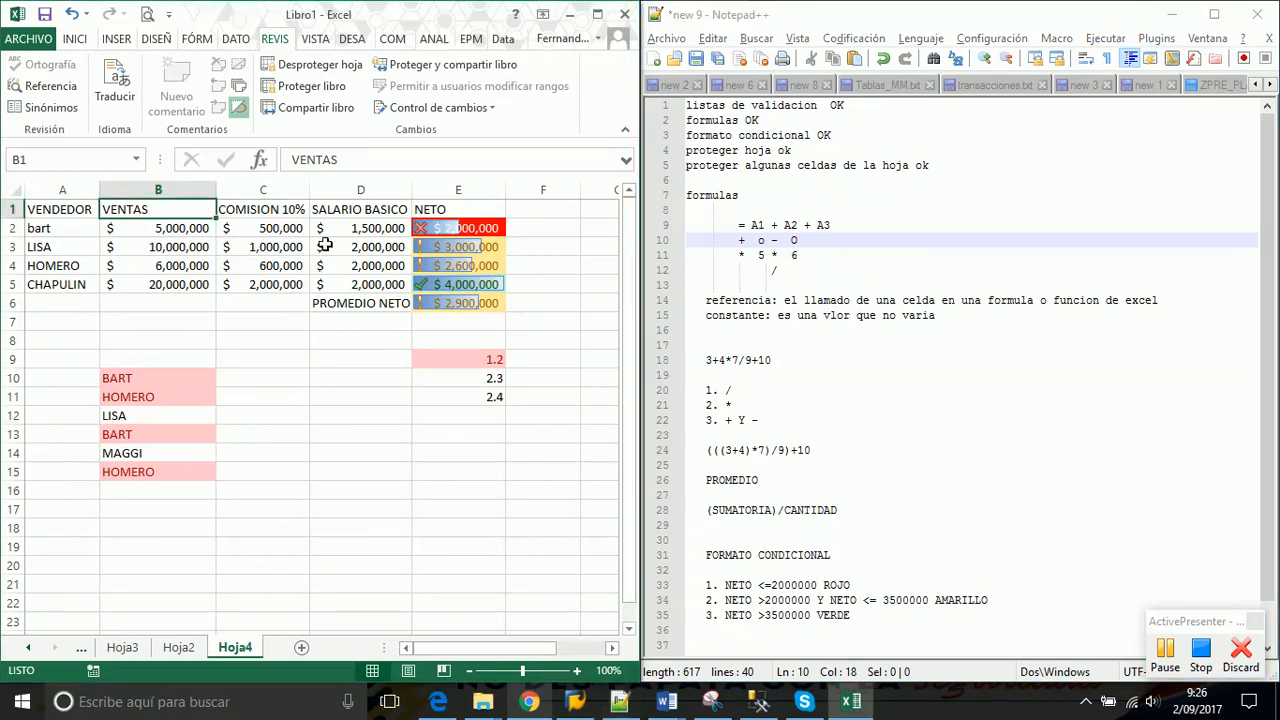
{"action": "left_click", "coordinate": [115, 650]}
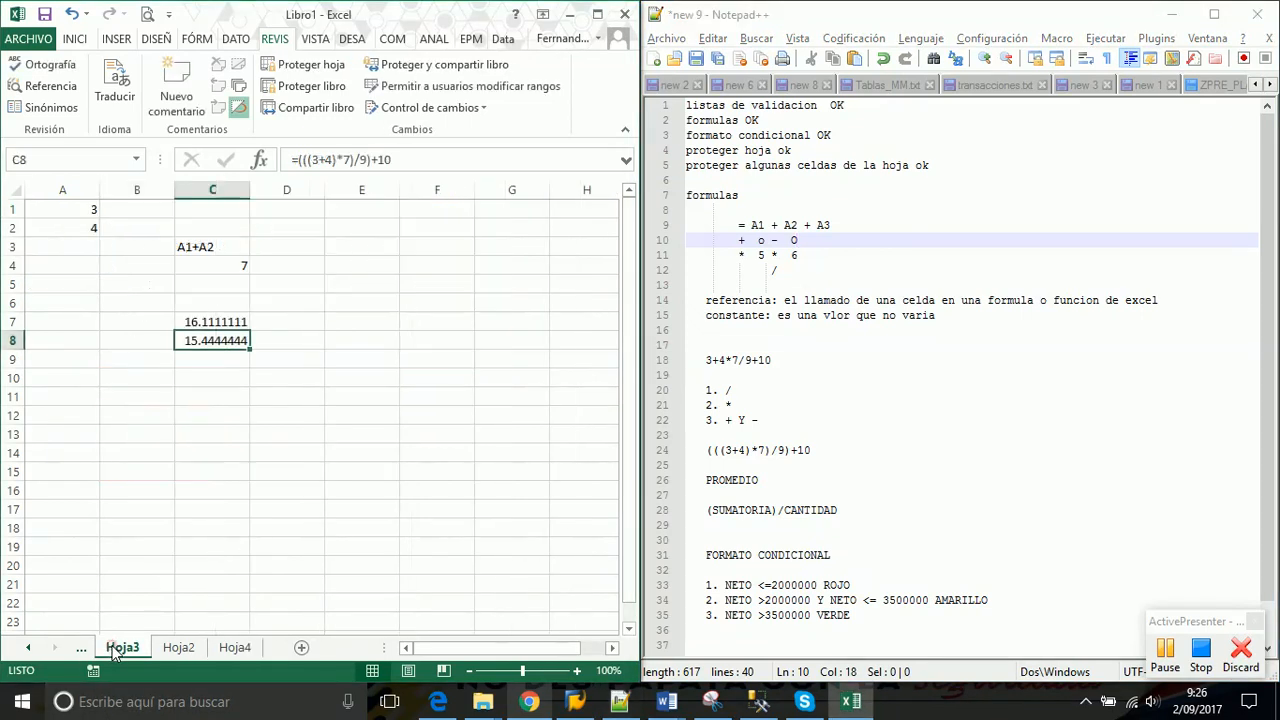
{"action": "left_click", "coordinate": [29, 647]}
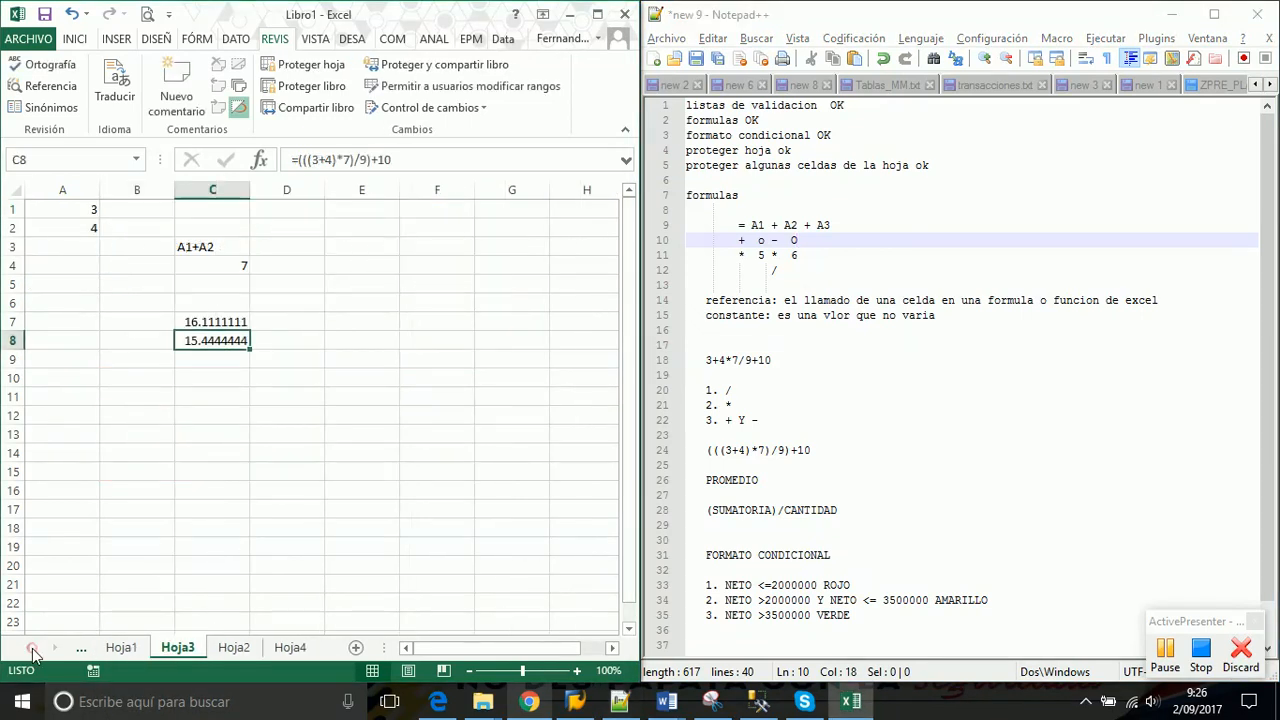
{"action": "left_click", "coordinate": [110, 650]}
{"action": "left_click", "coordinate": [167, 653]}
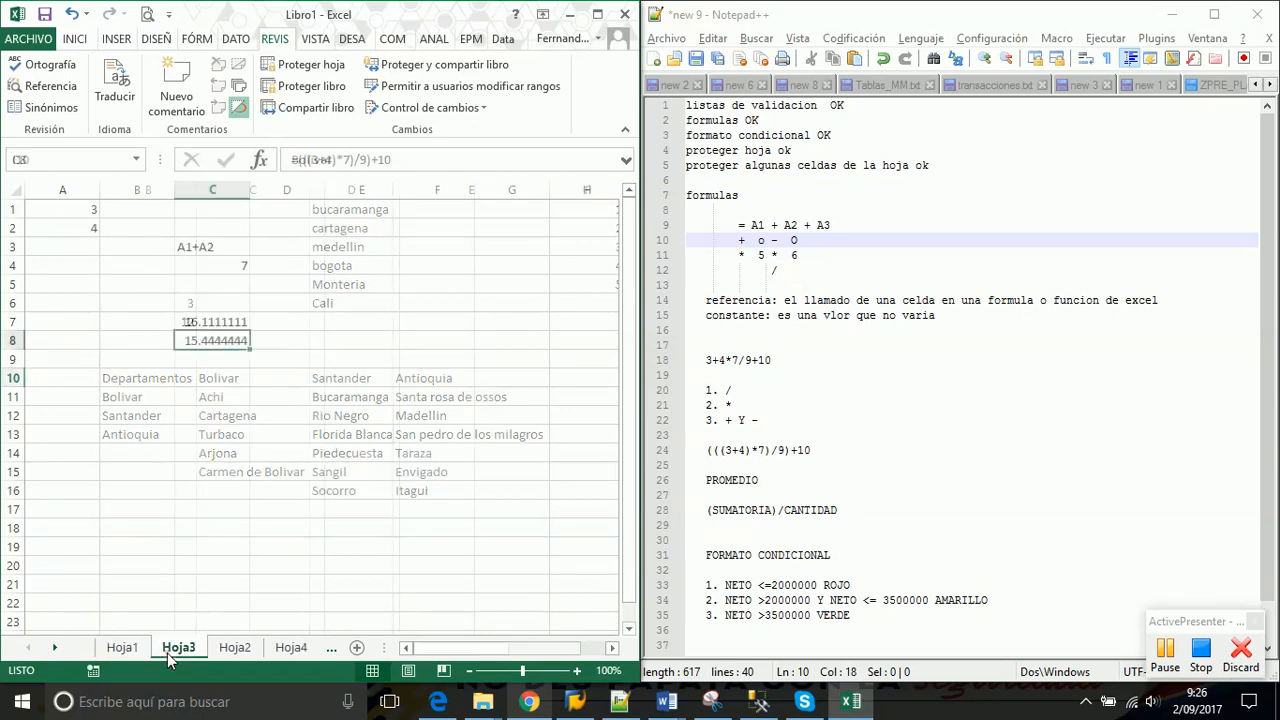
{"action": "left_click", "coordinate": [232, 649]}
{"action": "left_click", "coordinate": [287, 649]}
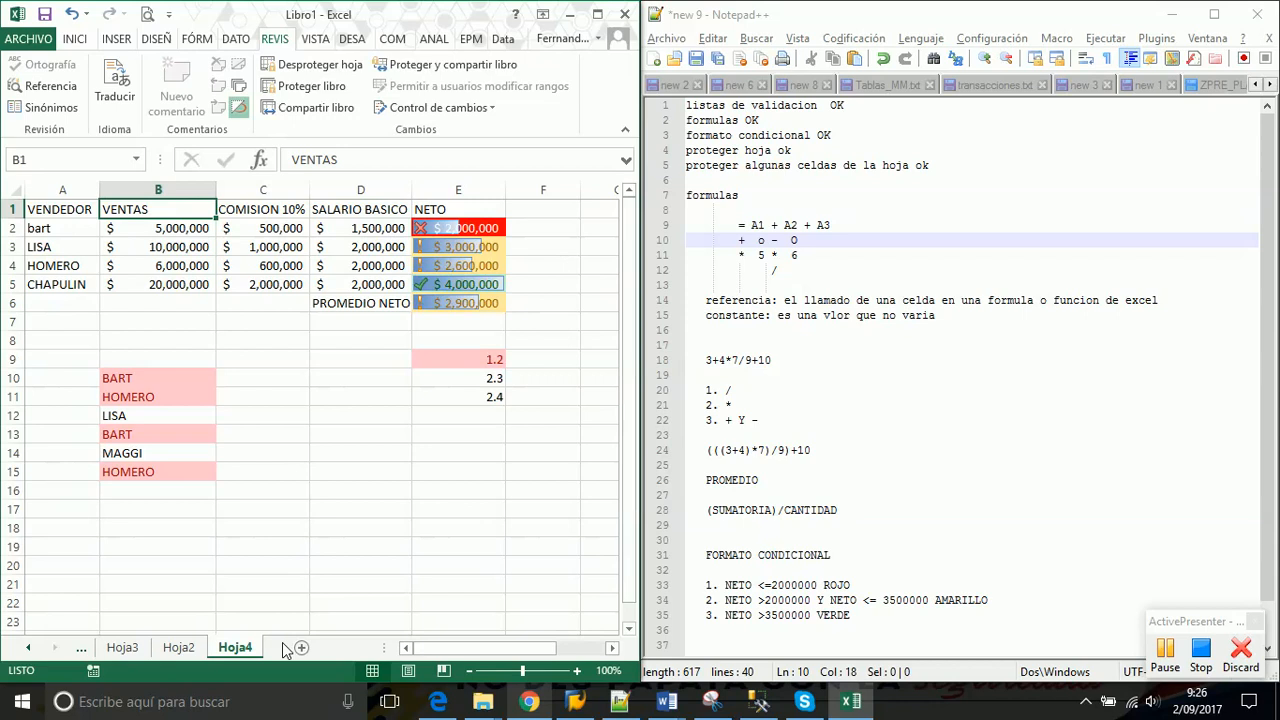
Return to the grade sheet and delete the apresiativa column J
{"action": "left_click", "coordinate": [1165, 652]}
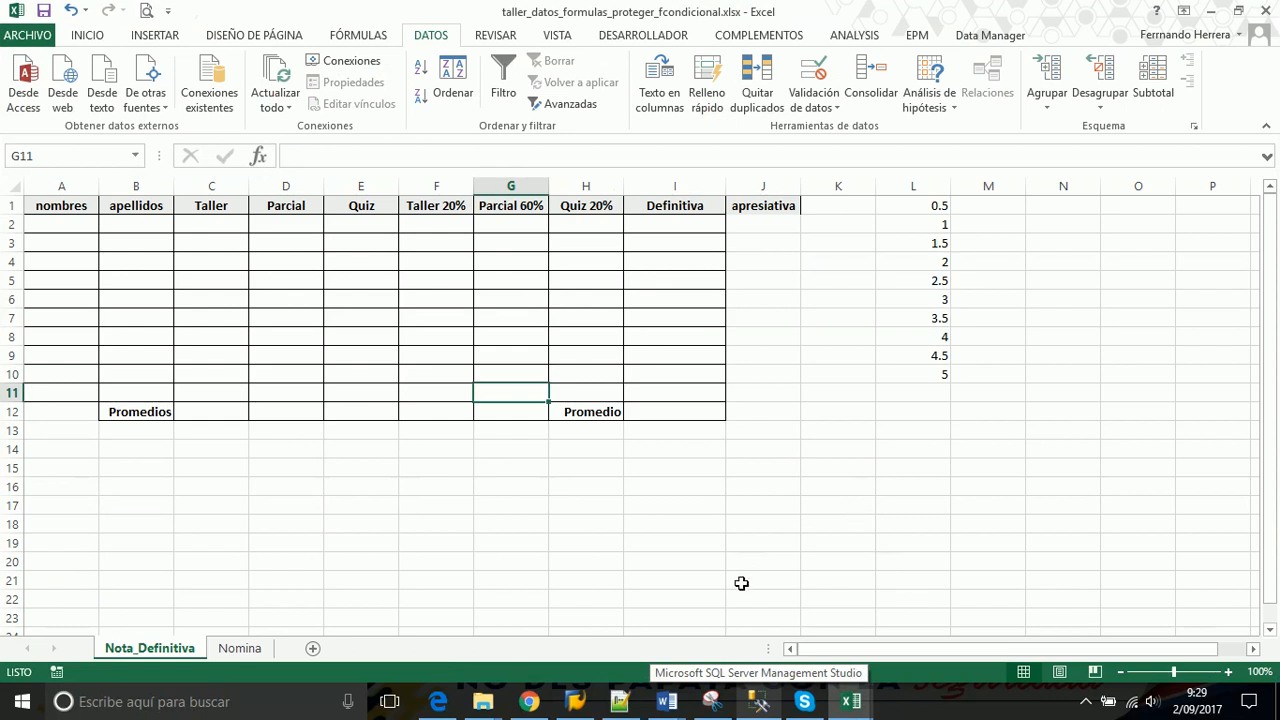
{"action": "left_click", "coordinate": [1086, 702]}
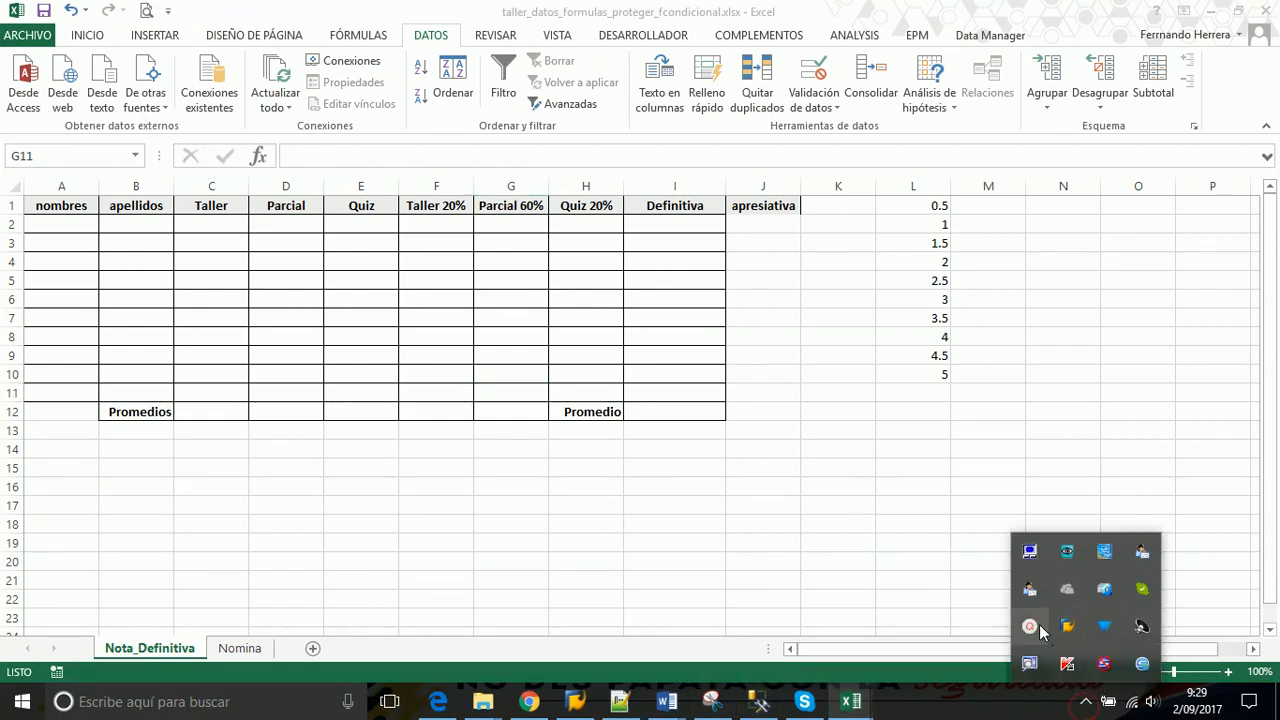
{"action": "left_click", "coordinate": [1030, 626]}
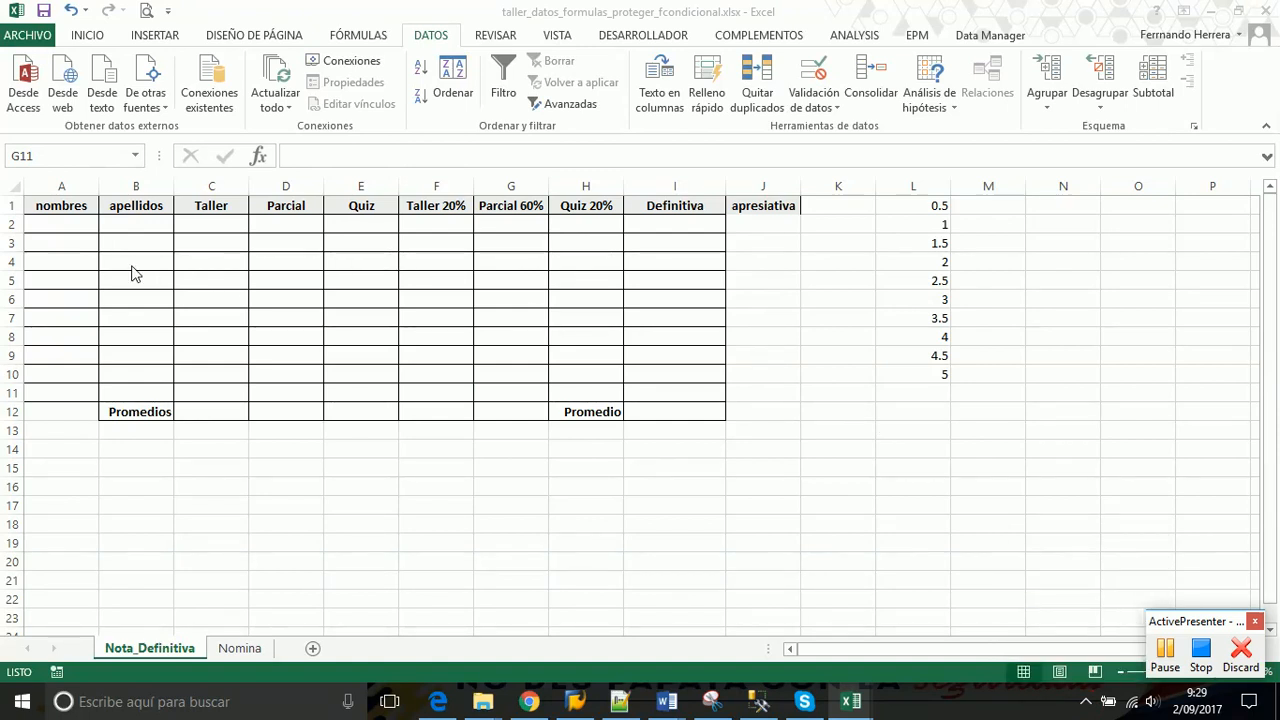
{"action": "left_click", "coordinate": [753, 172]}
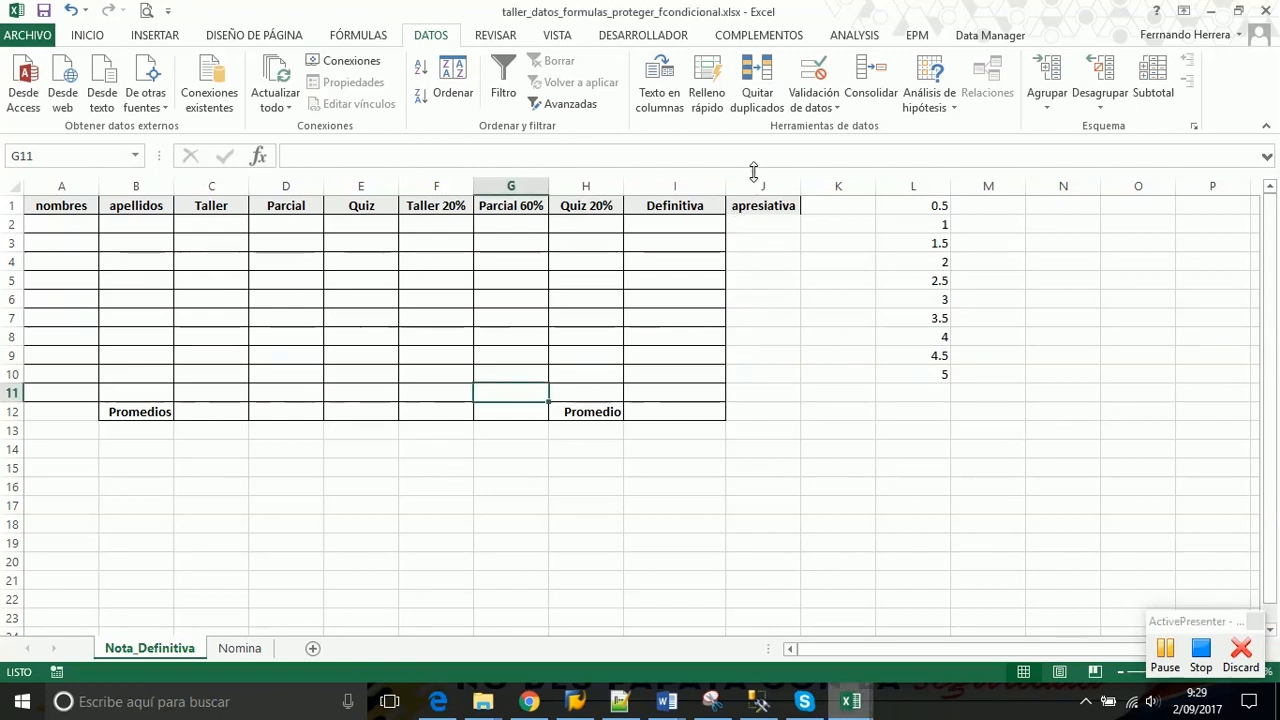
{"action": "left_click", "coordinate": [752, 182]}
{"action": "right_click", "coordinate": [790, 184]}
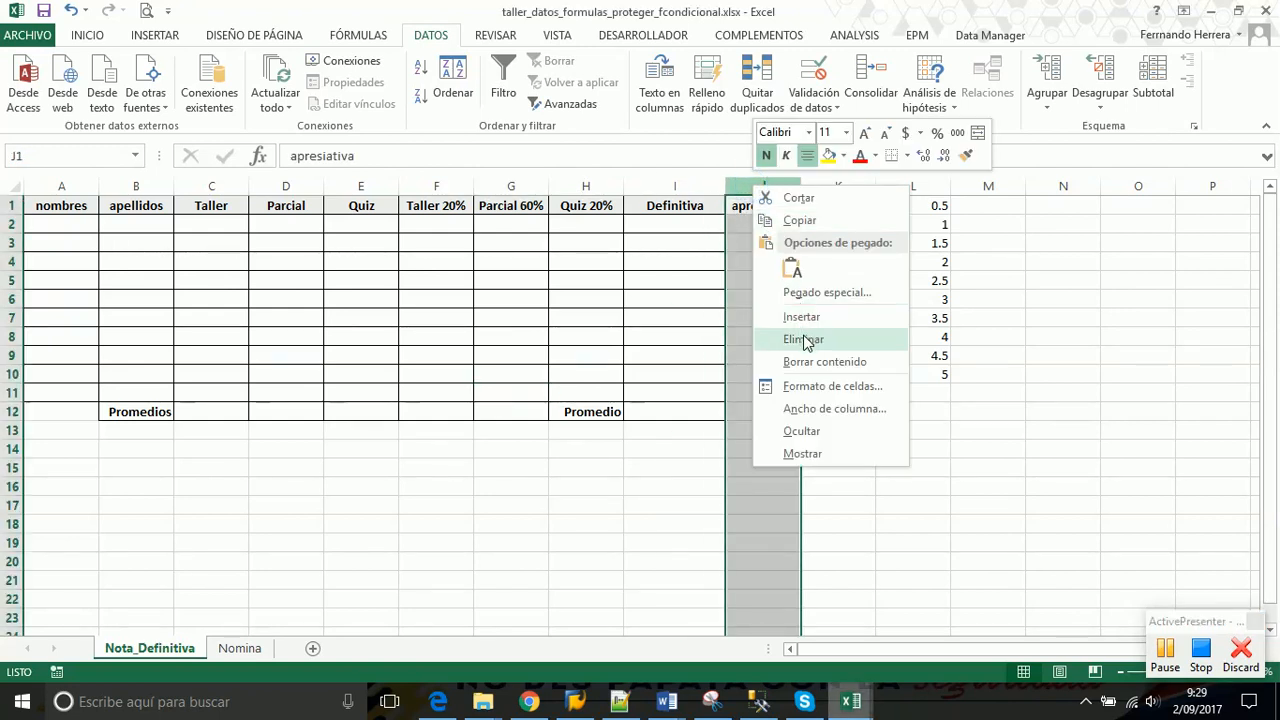
{"action": "left_click", "coordinate": [803, 336]}
{"action": "left_click", "coordinate": [756, 246]}
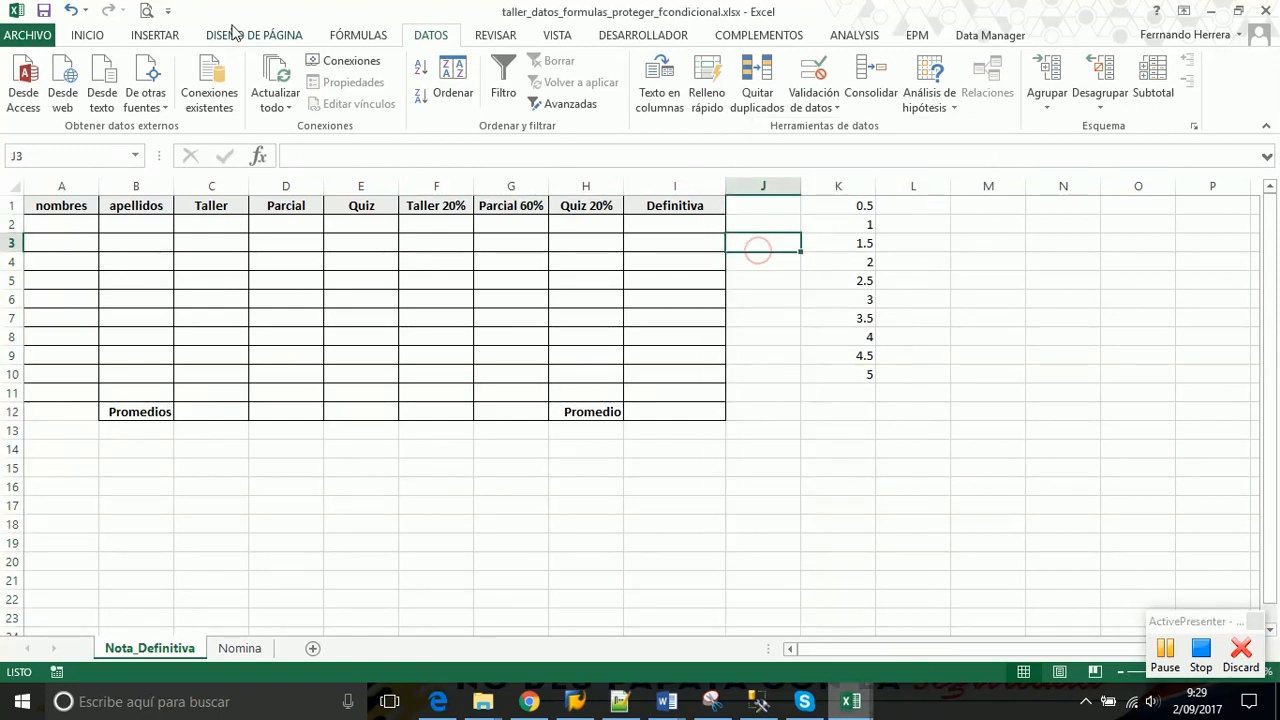
Review the name area from A2 and the Taller, Parcial and Quiz cells C2:E11
{"action": "left_click", "coordinate": [80, 225]}
{"action": "left_click_drag", "start_coordinate": [80, 225], "coordinate": [140, 368]}
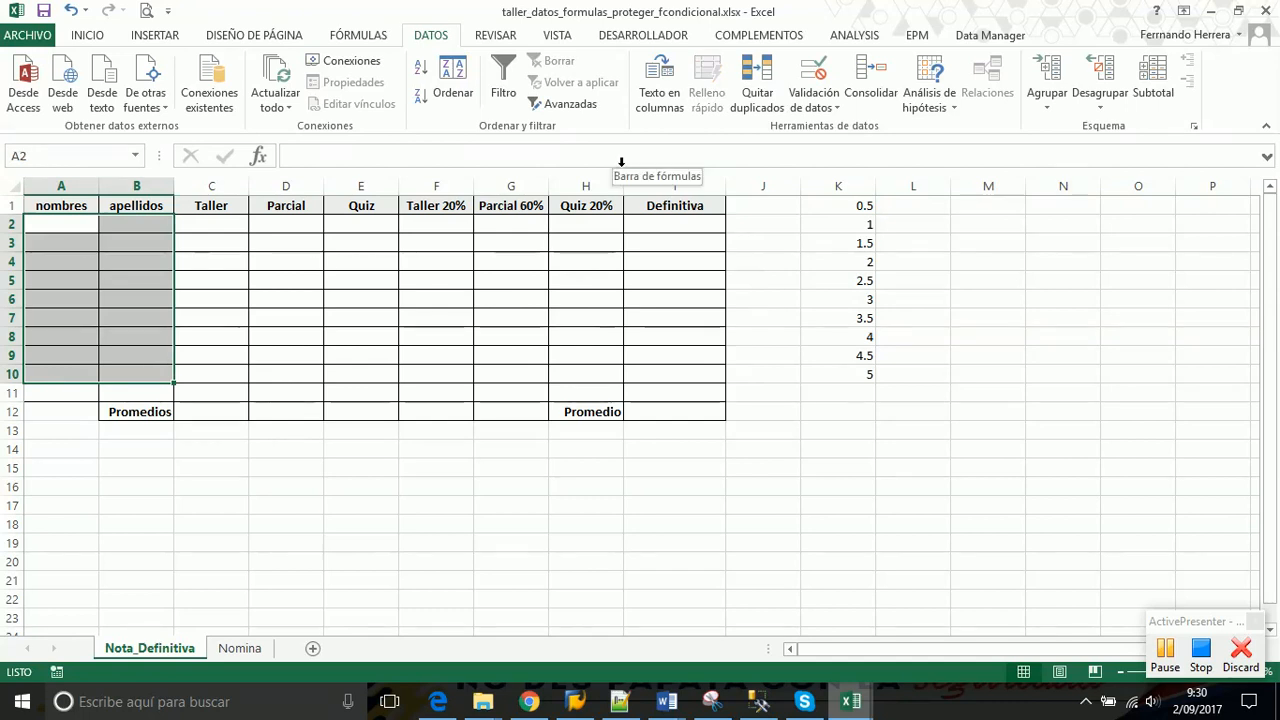
{"action": "left_click", "coordinate": [222, 225]}
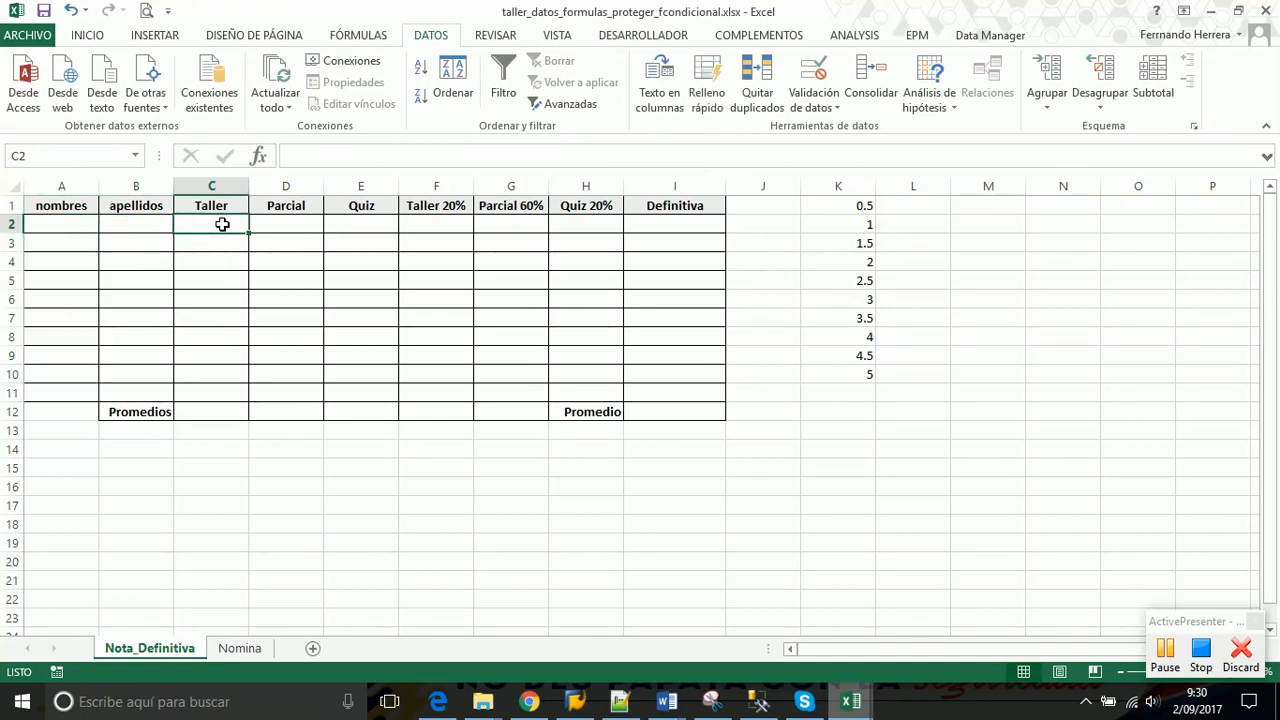
{"action": "left_click", "coordinate": [275, 226]}
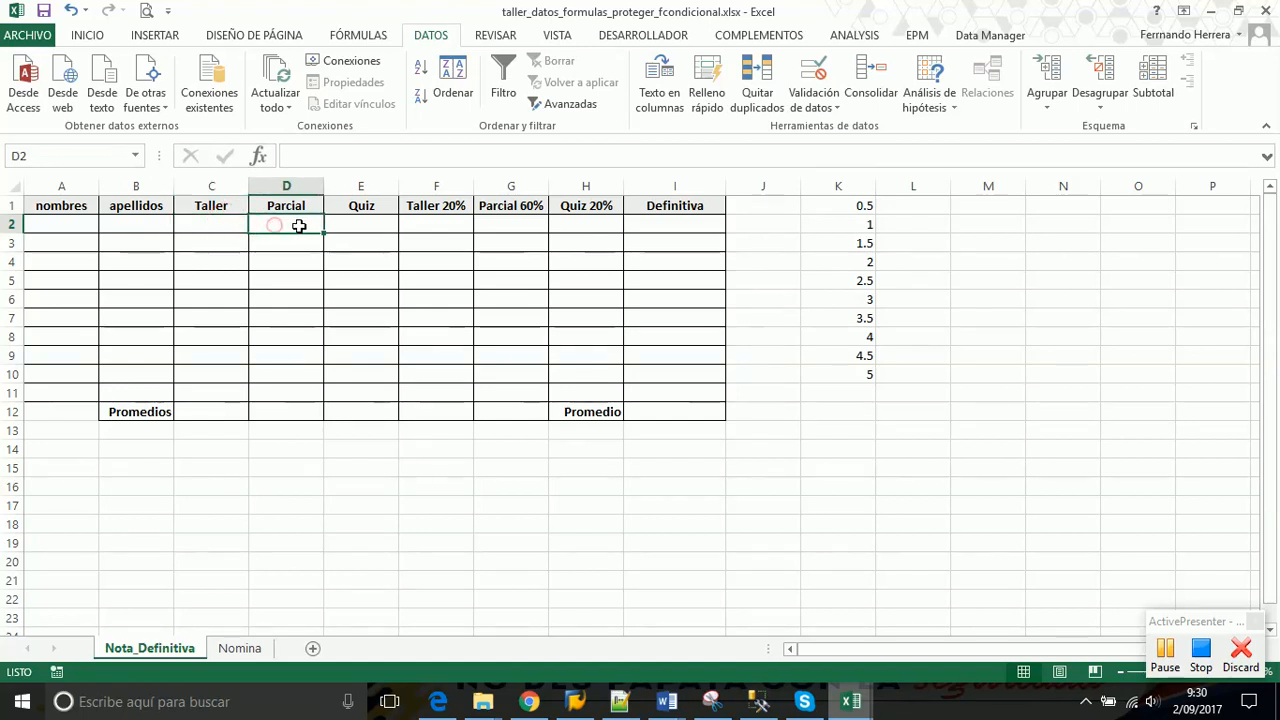
{"action": "left_click", "coordinate": [340, 226]}
{"action": "left_click_drag", "start_coordinate": [214, 223], "coordinate": [361, 390]}
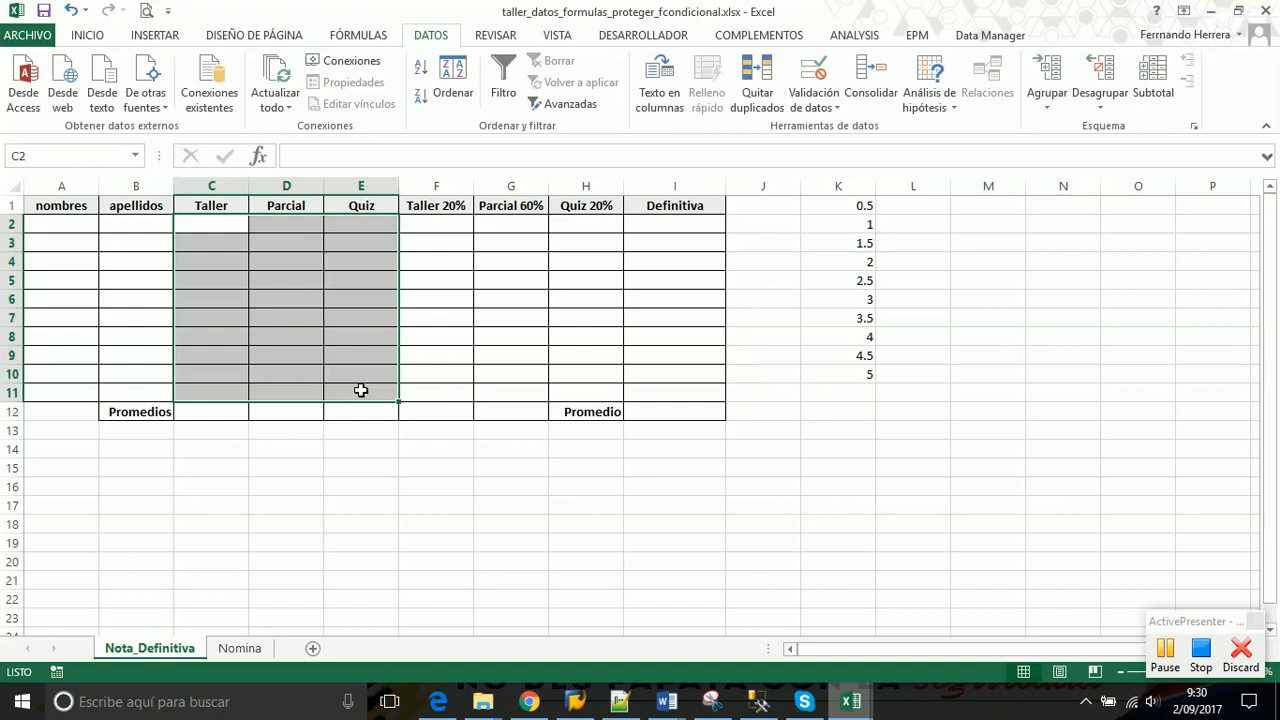
{"action": "left_click", "coordinate": [207, 222]}
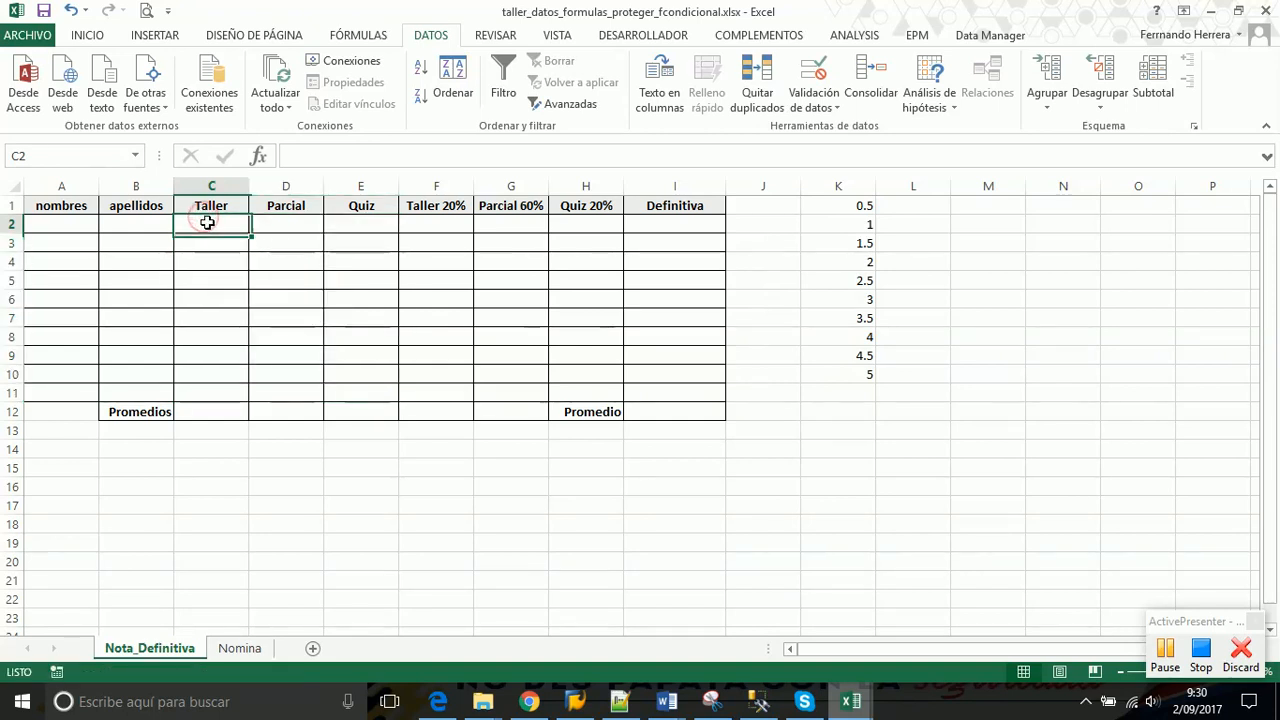
{"action": "left_click", "coordinate": [278, 224]}
{"action": "left_click", "coordinate": [345, 222]}
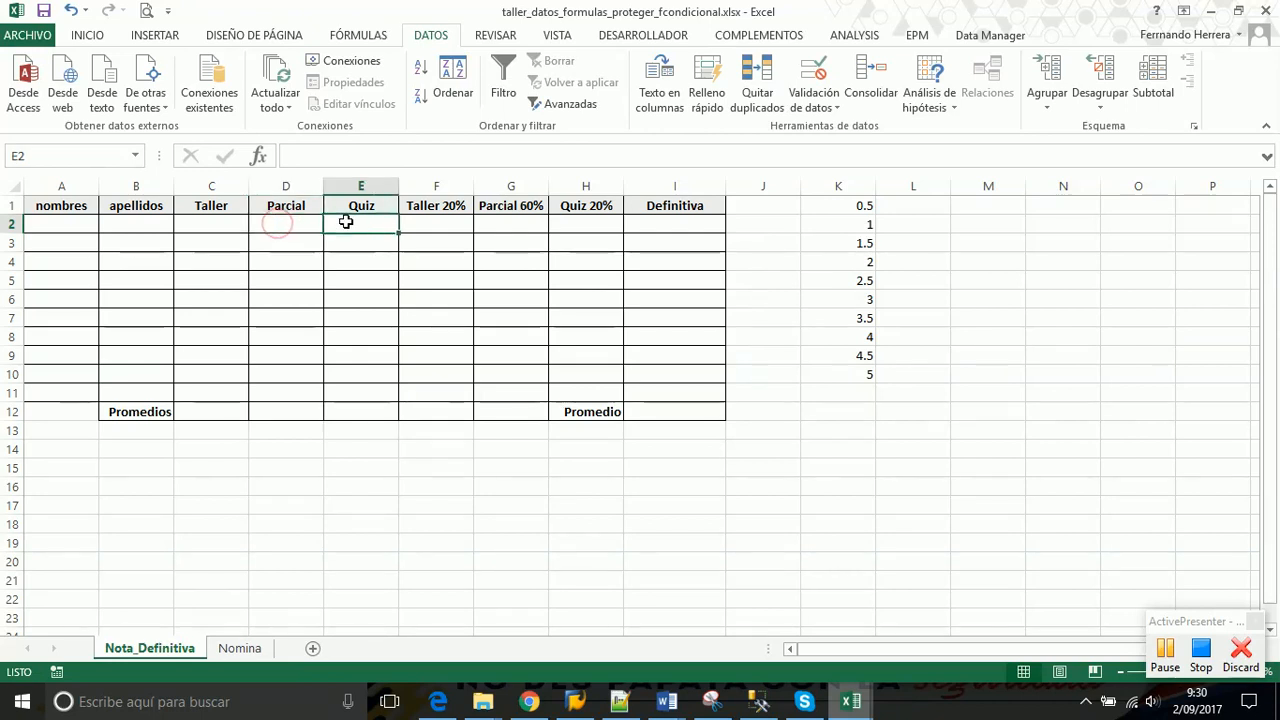
Check the 0.5–5 grade list in column K, stepping through 0.5 to 2.5, then select A2
{"action": "left_click_drag", "start_coordinate": [851, 205], "coordinate": [845, 371]}
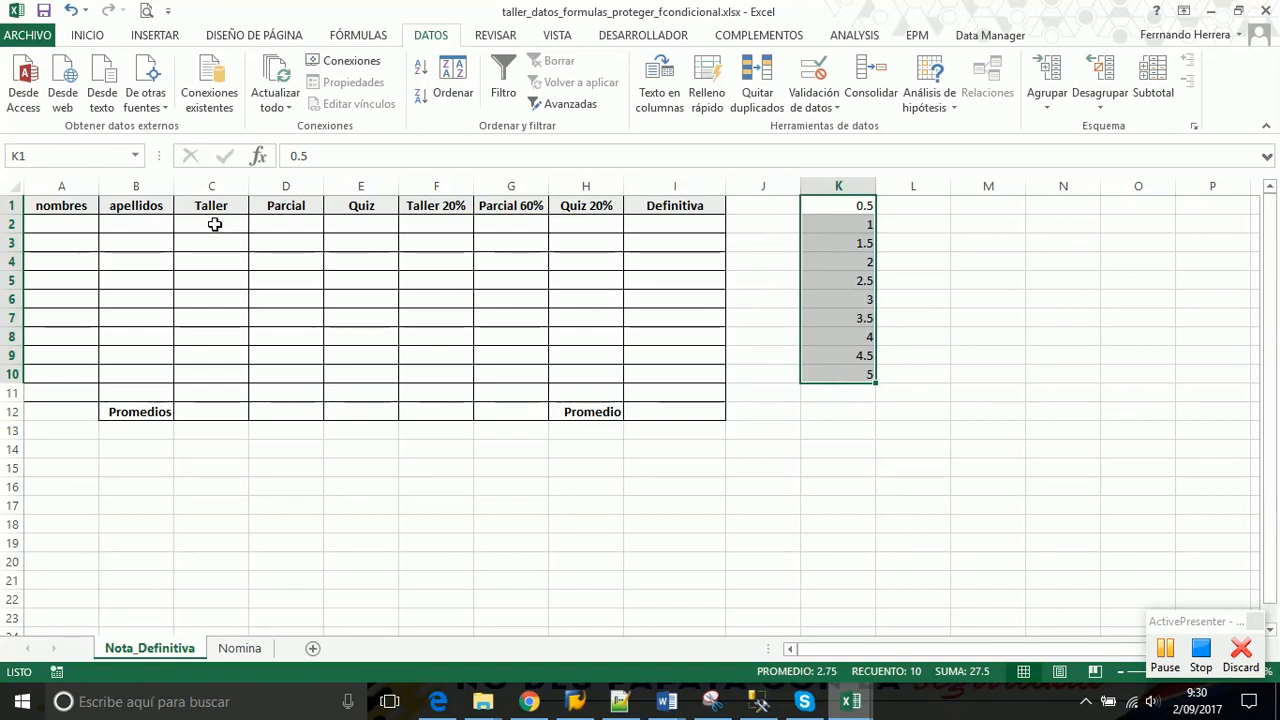
{"action": "left_click", "coordinate": [214, 224]}
{"action": "left_click", "coordinate": [850, 206]}
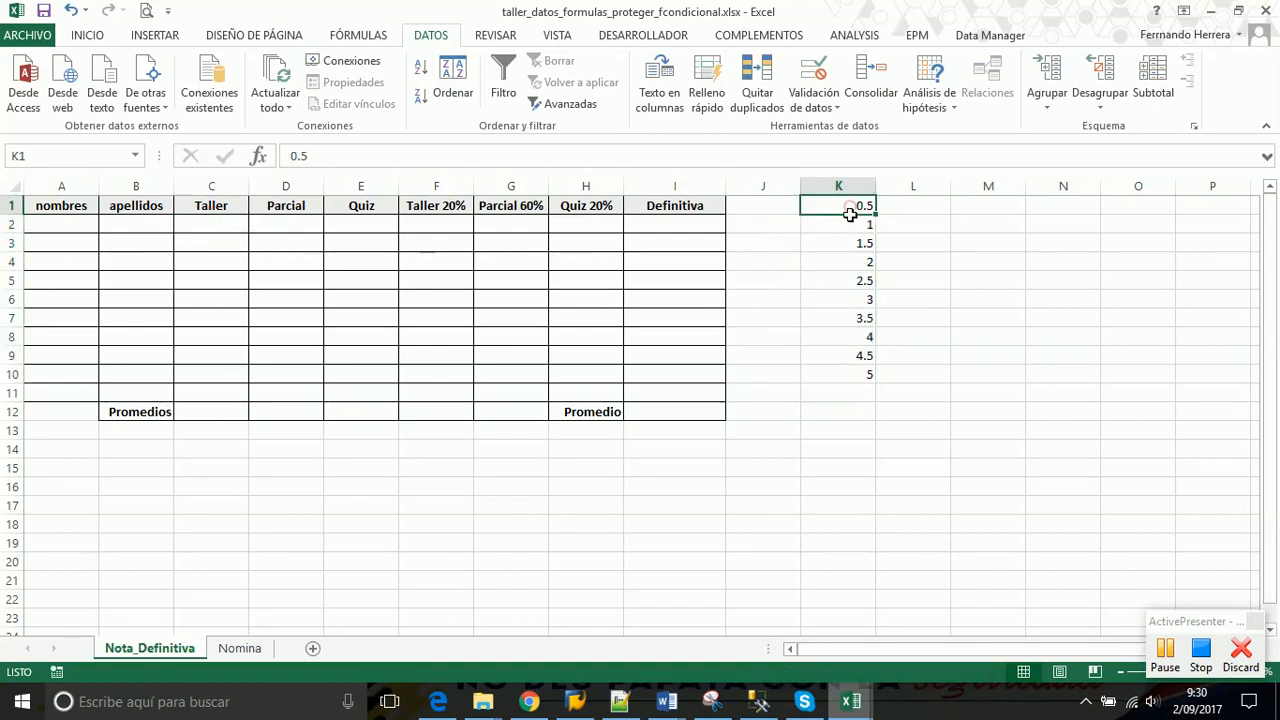
{"action": "left_click", "coordinate": [849, 224]}
{"action": "left_click", "coordinate": [847, 243]}
{"action": "left_click", "coordinate": [845, 261]}
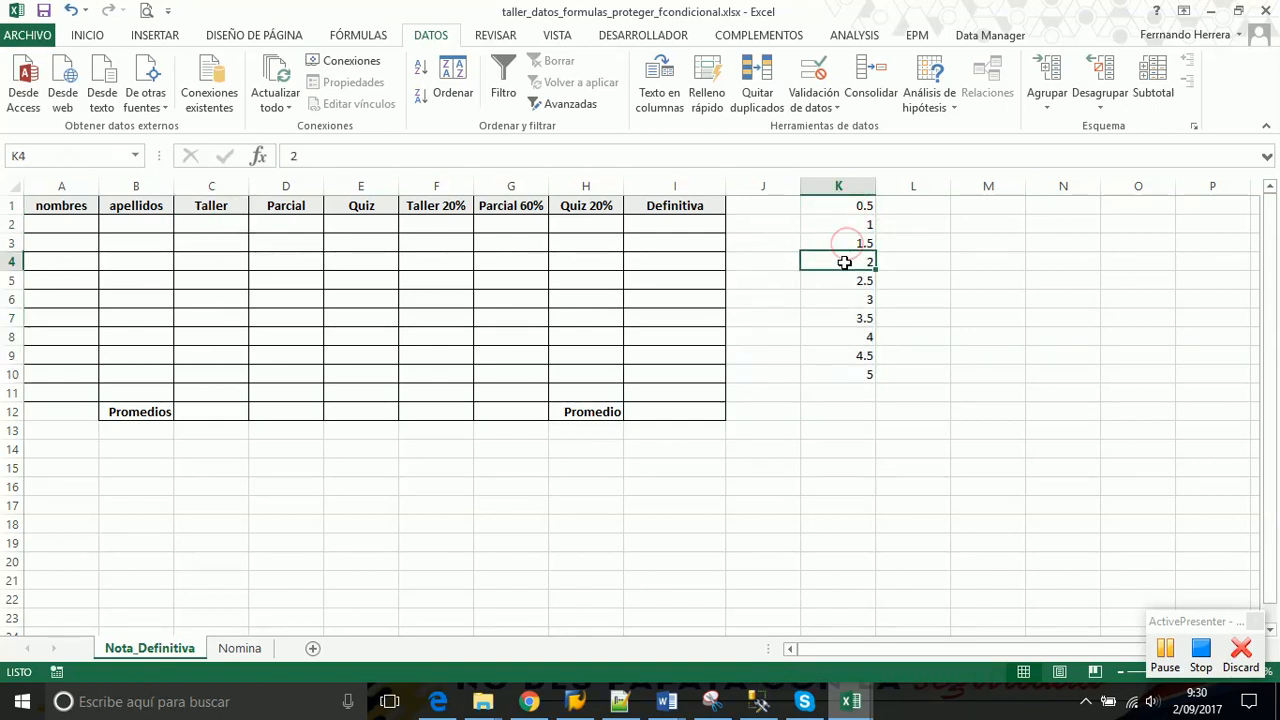
{"action": "left_click", "coordinate": [843, 281]}
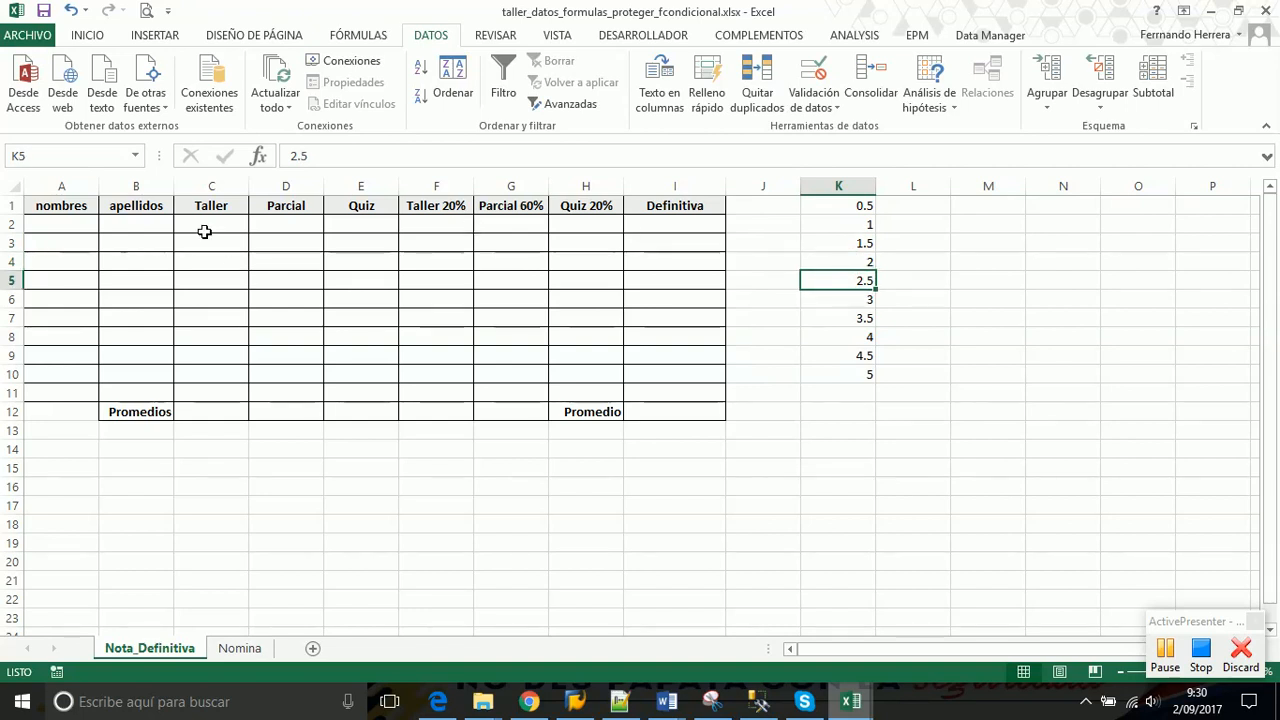
{"action": "left_click", "coordinate": [72, 222]}
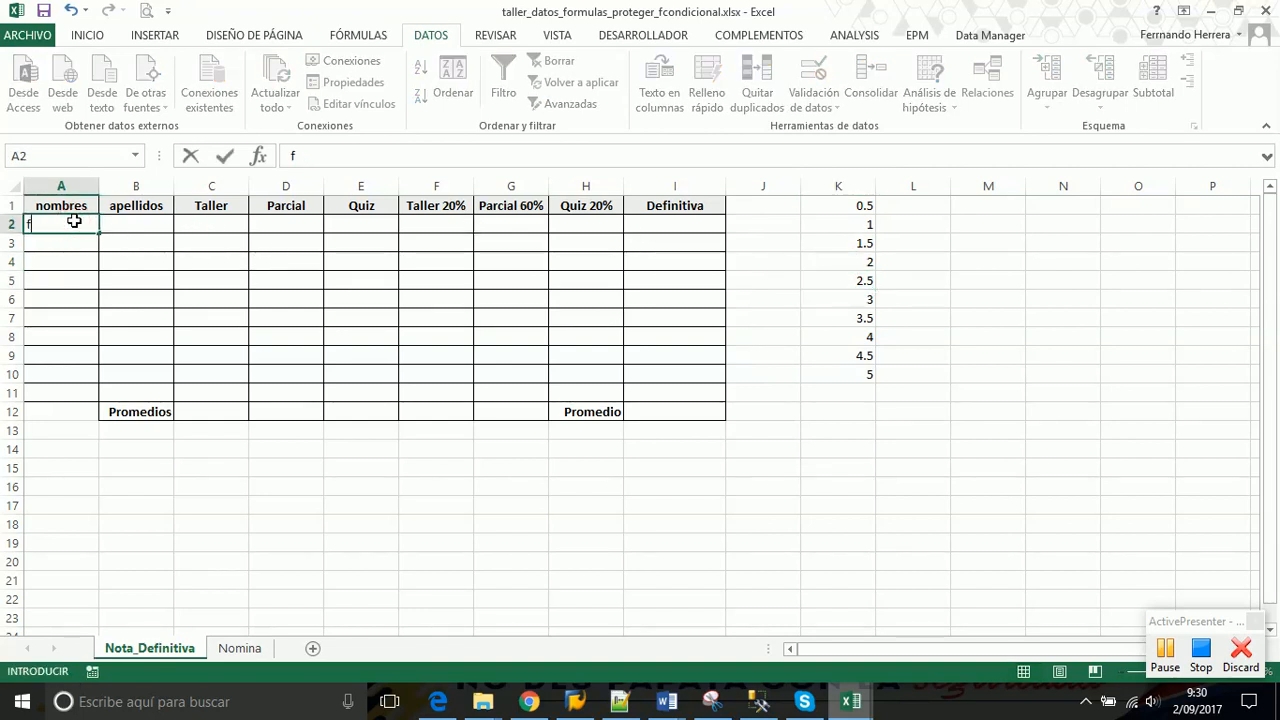
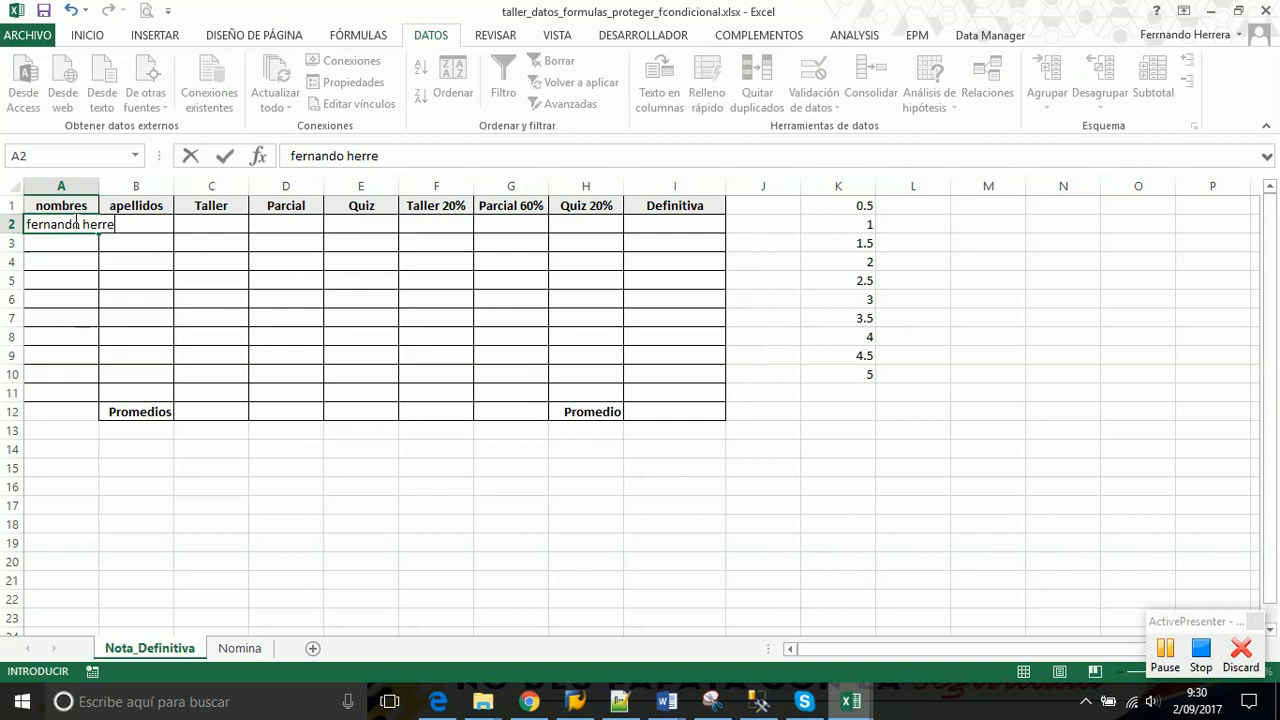
Enter a student's first name and surname in row 2
{"action": "key", "text": "Tab"}
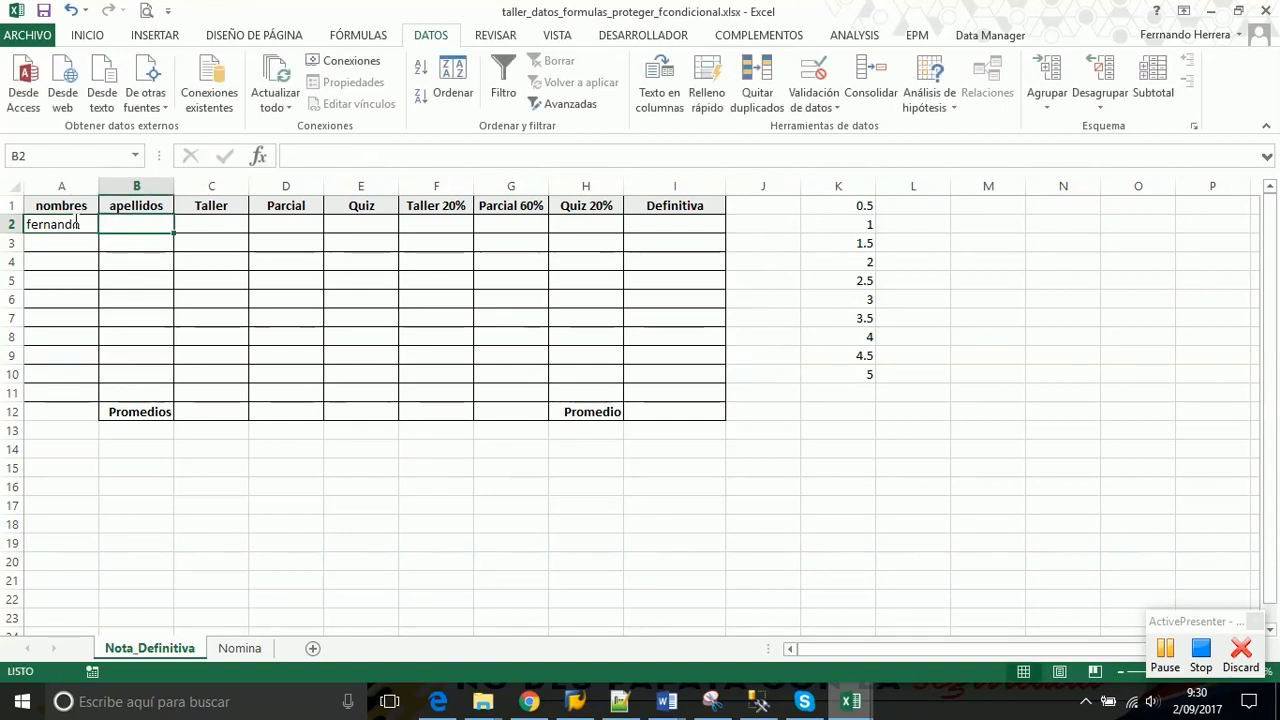
{"action": "key", "text": "Tab"}
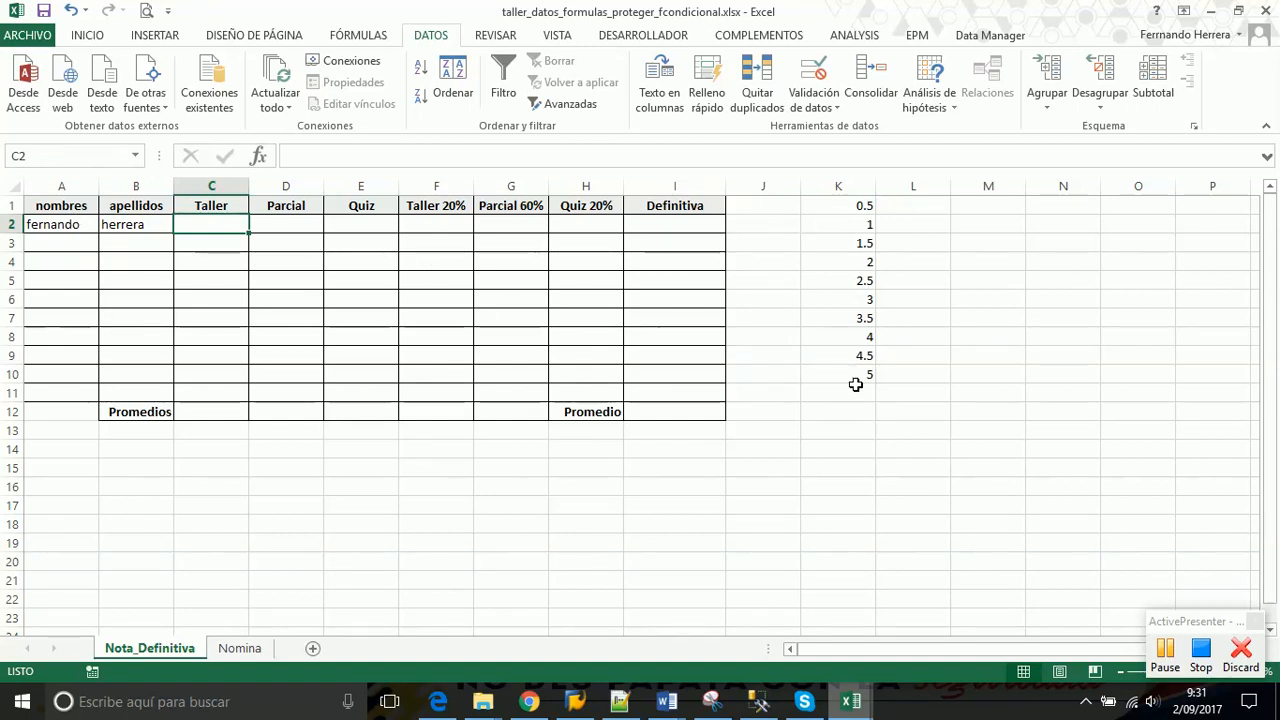
Enter the grades Taller 5, Parcial 4.5 and Quiz 3.5 in row 2
{"action": "type", "text": "5"}
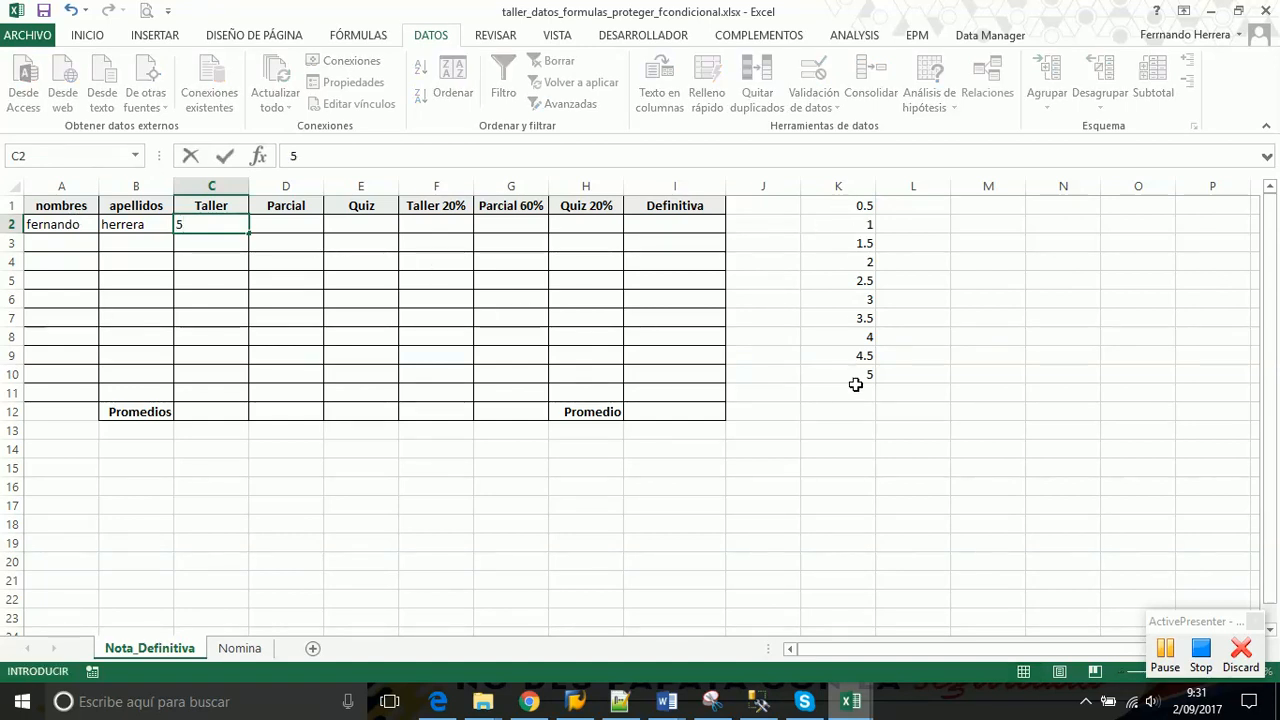
{"action": "key", "text": "Tab"}
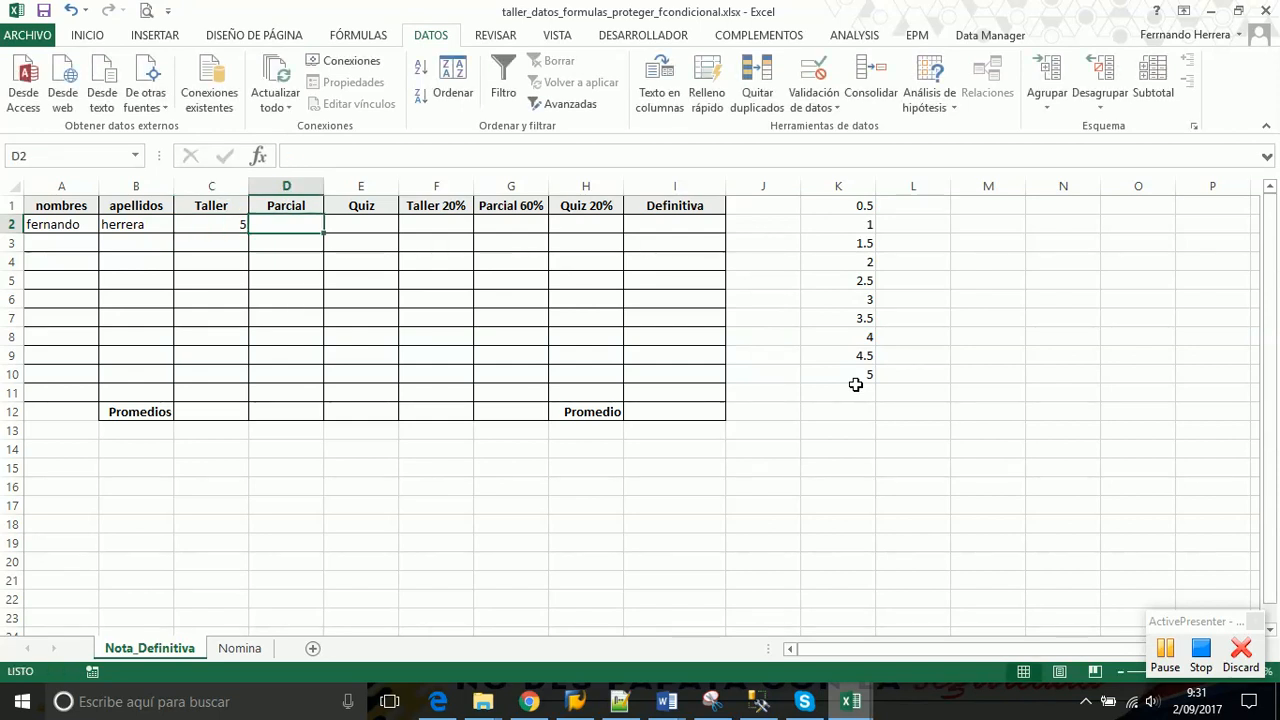
{"action": "type", "text": "4,5"}
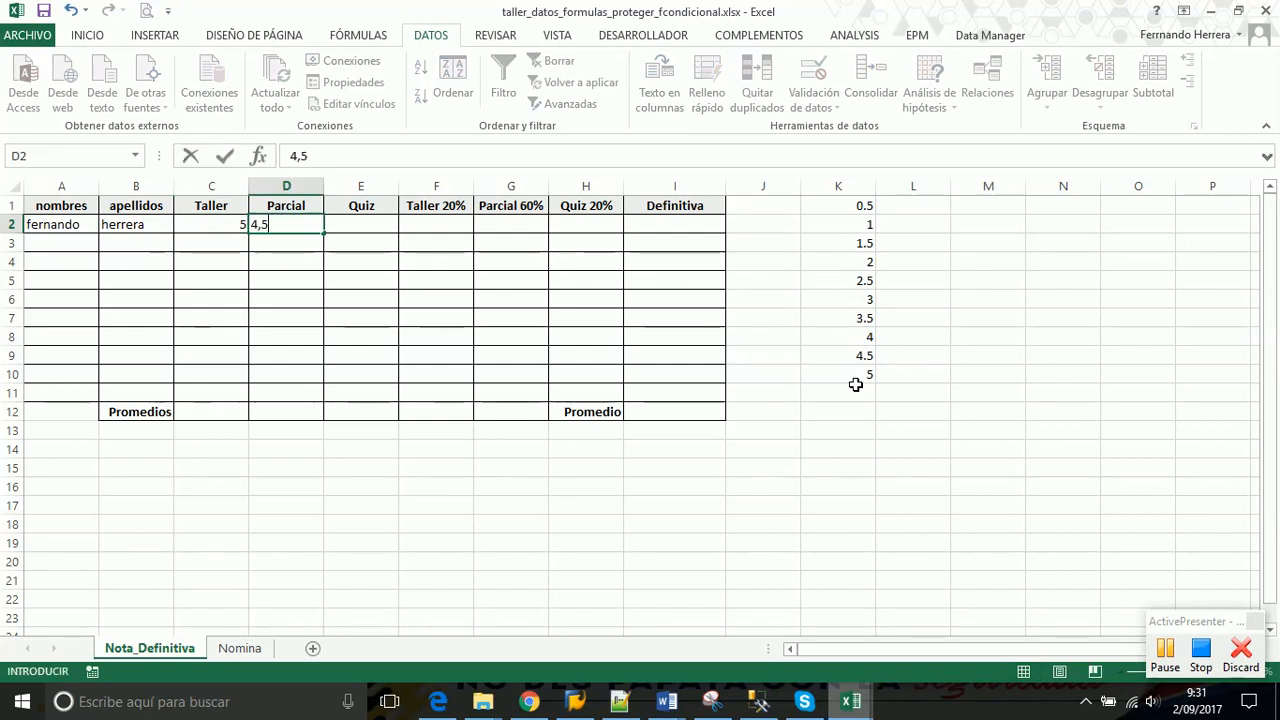
{"action": "key", "text": "BackSpace"}
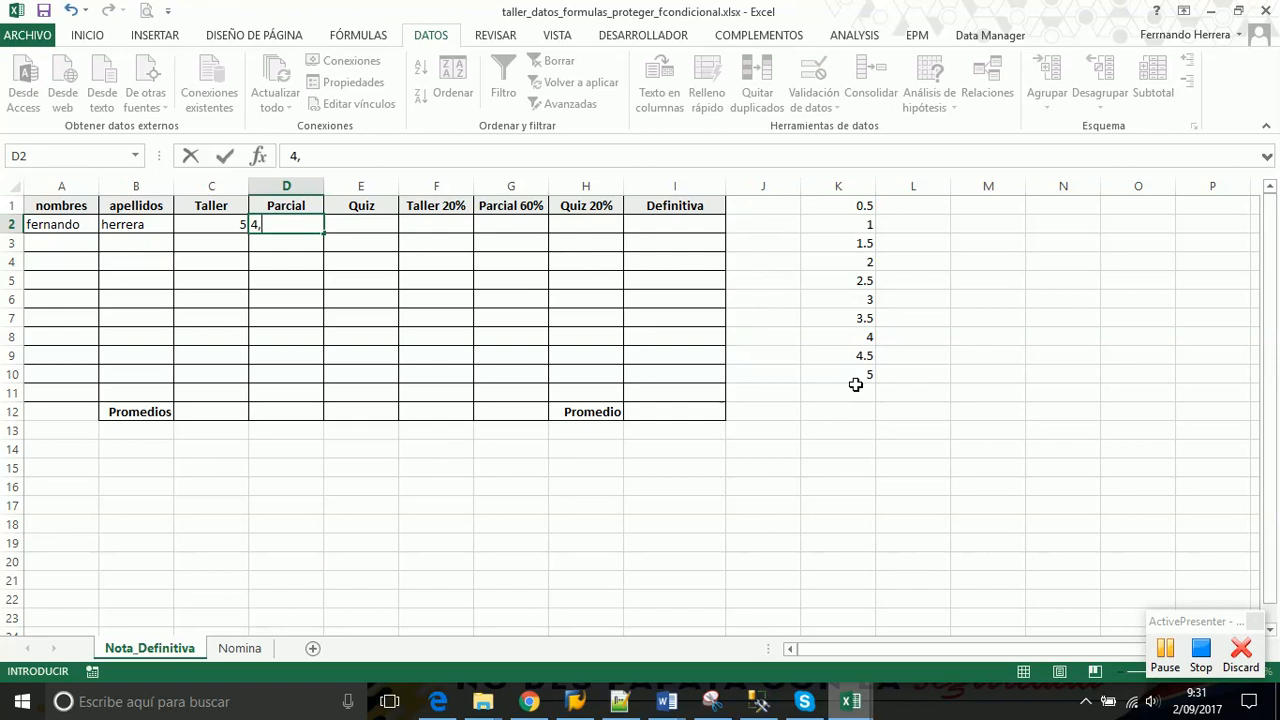
{"action": "type", "text": ".5"}
{"action": "key", "text": "Tab"}
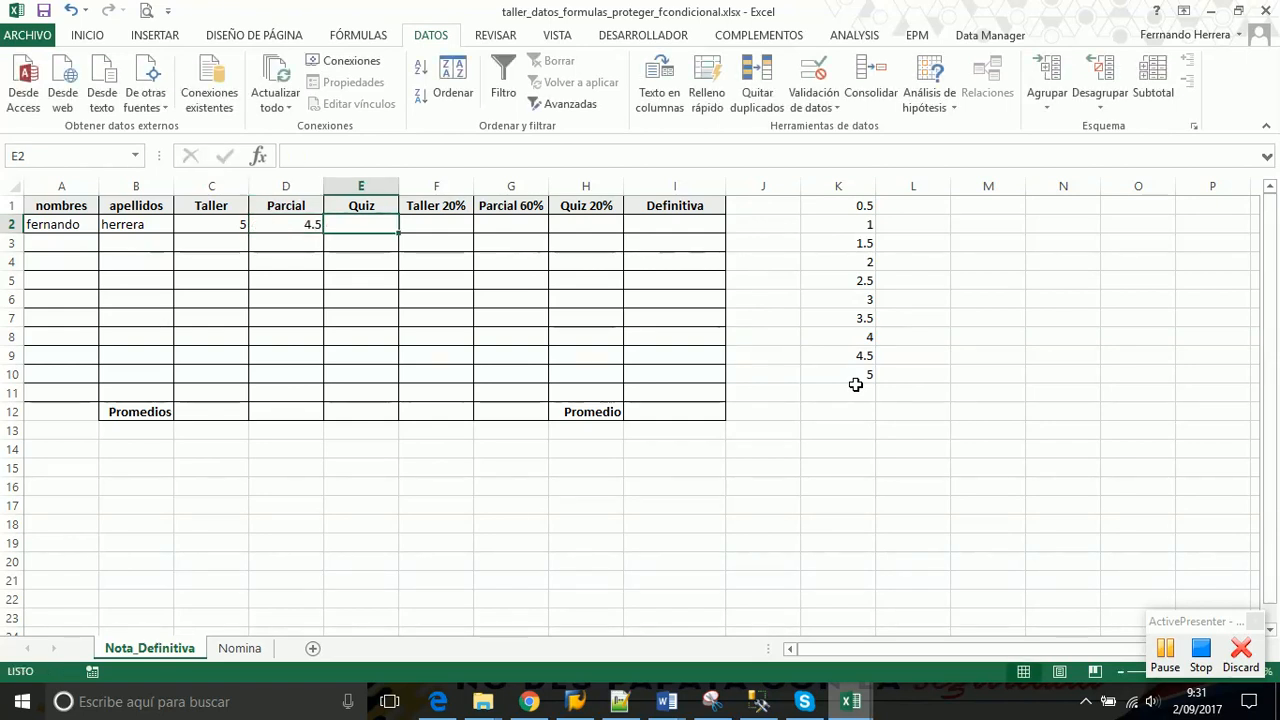
{"action": "type", "text": "3.5"}
{"action": "key", "text": "Return"}
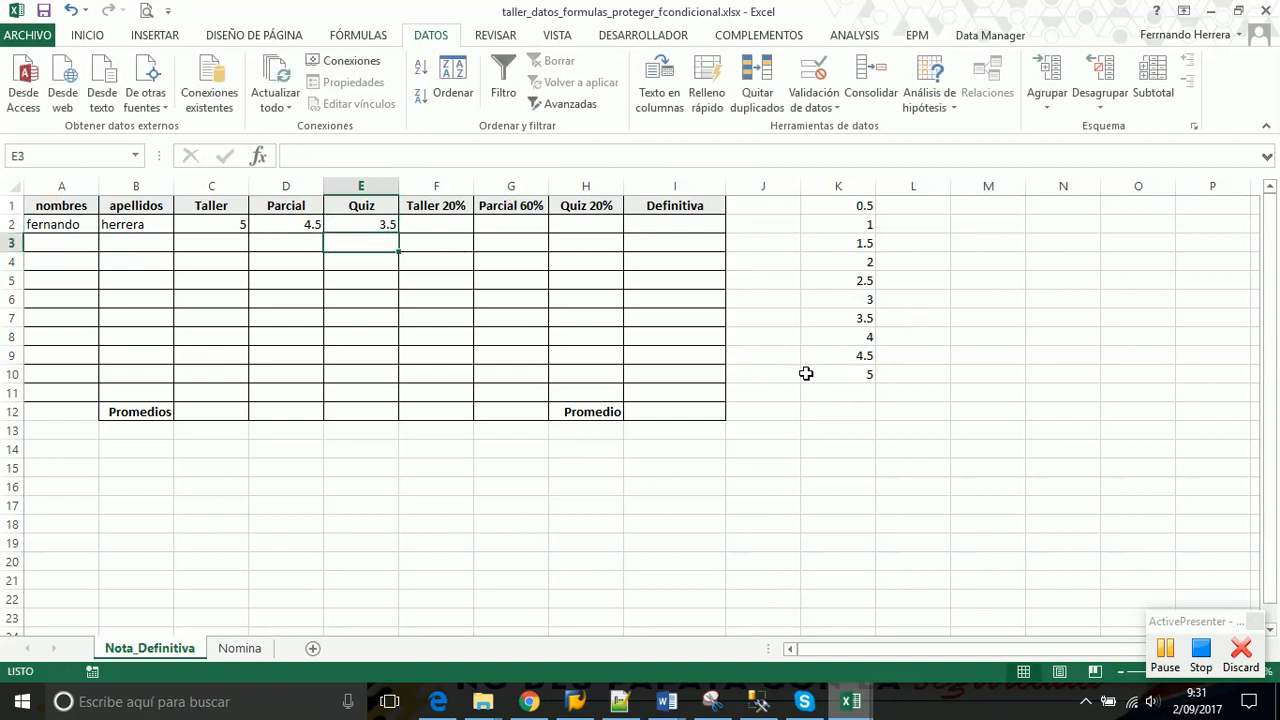
Change the Parcial grade in D2 from 4.5 to 4.2
{"action": "left_click_drag", "start_coordinate": [225, 224], "coordinate": [340, 225]}
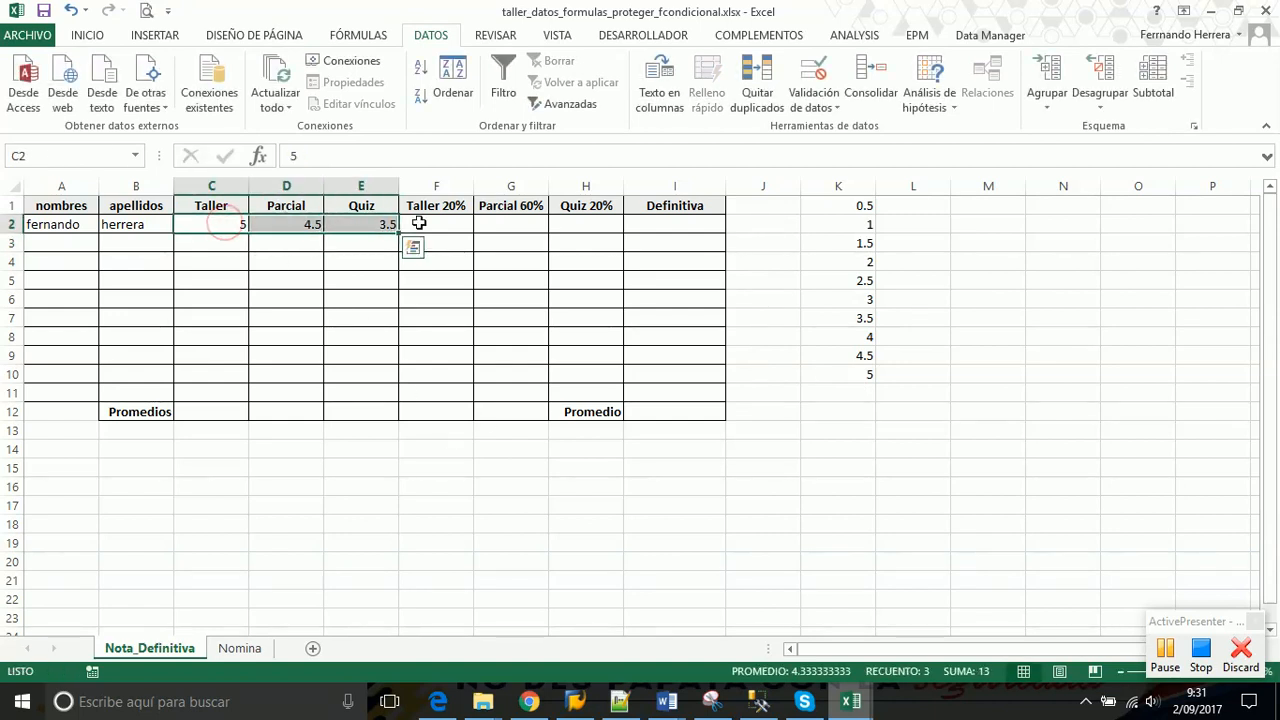
{"action": "left_click_drag", "start_coordinate": [862, 205], "coordinate": [860, 378]}
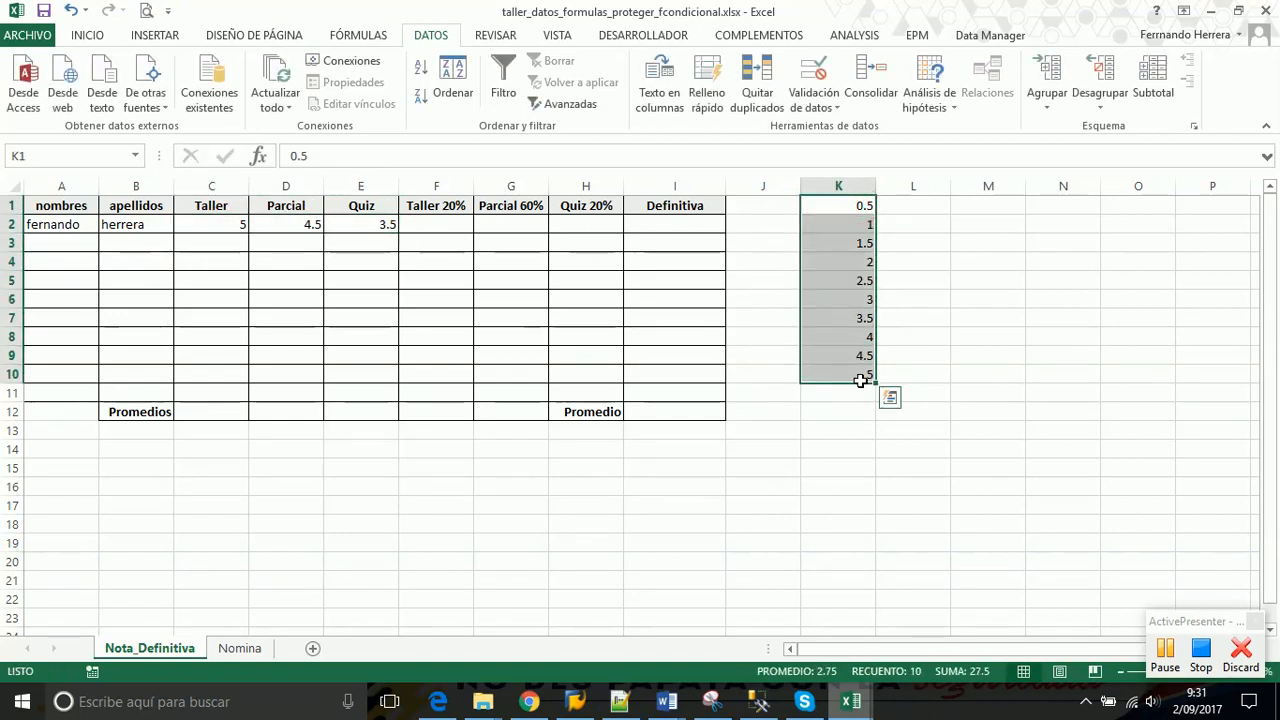
{"action": "left_click", "coordinate": [302, 224]}
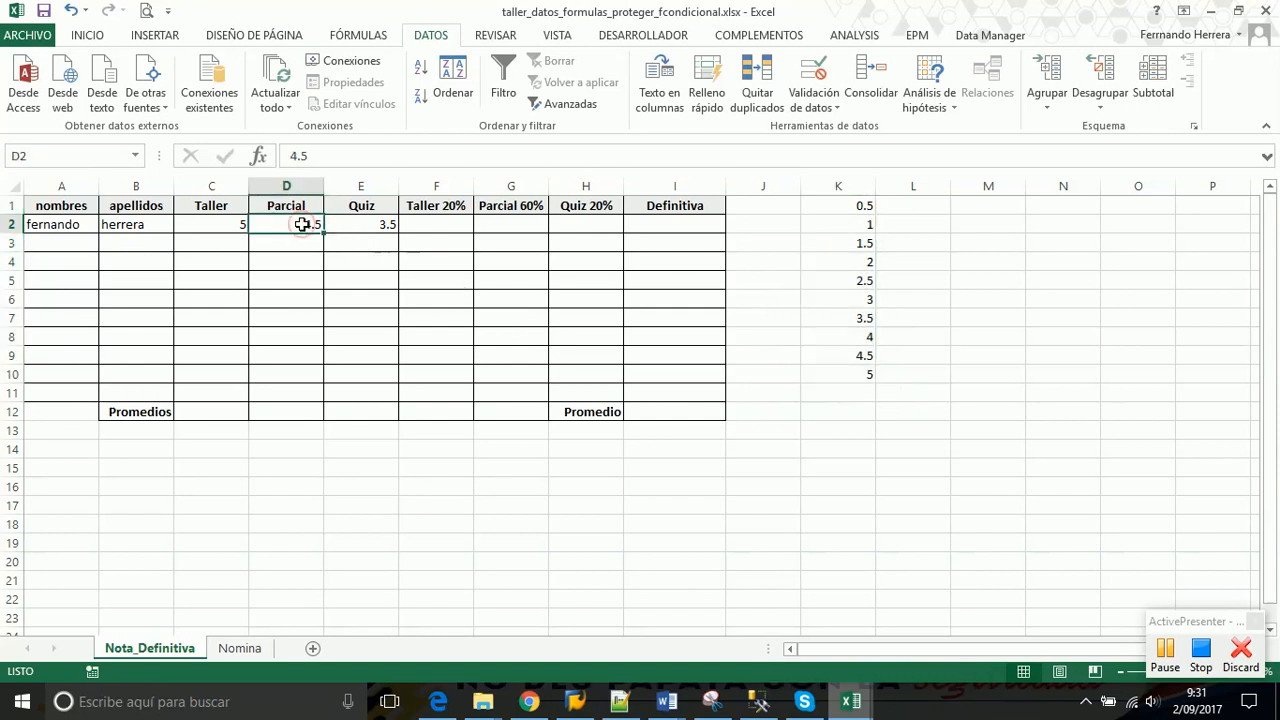
{"action": "type", "text": "4.2"}
{"action": "key", "text": "Return"}
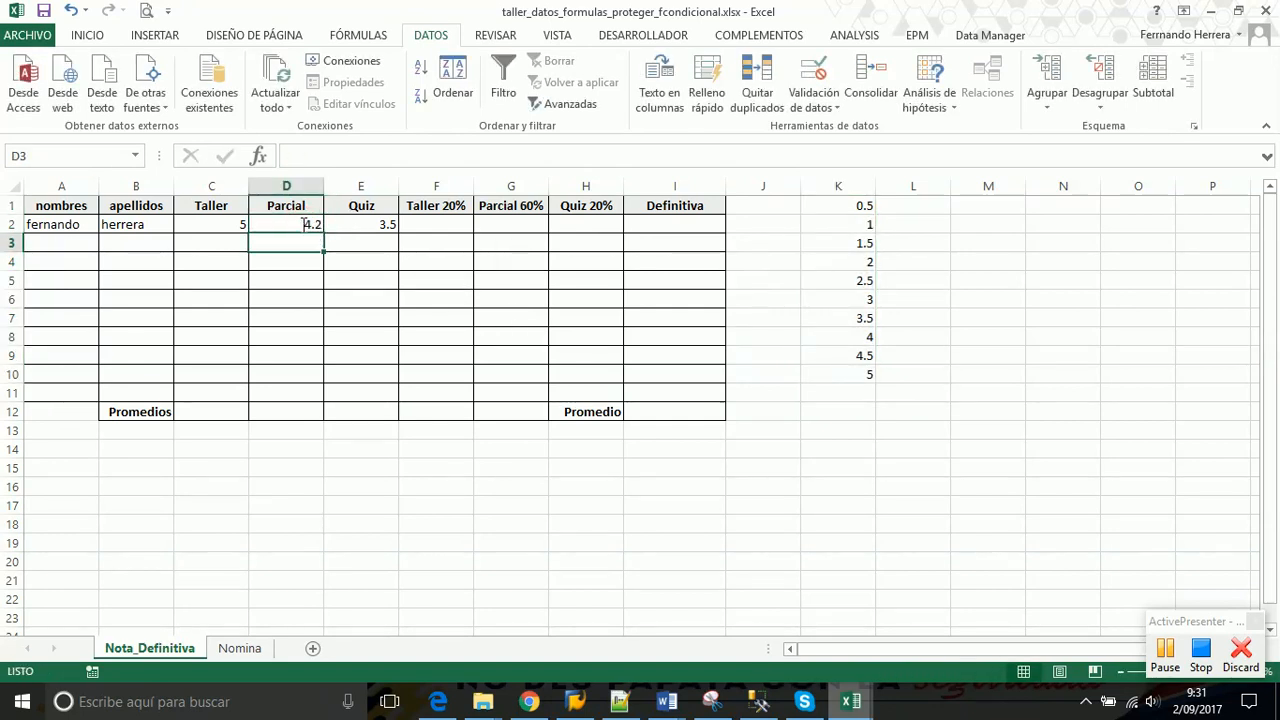
Compare D2 with the grade values 4 and 4.5 in column K, then select C2:E2
{"action": "left_click", "coordinate": [303, 224]}
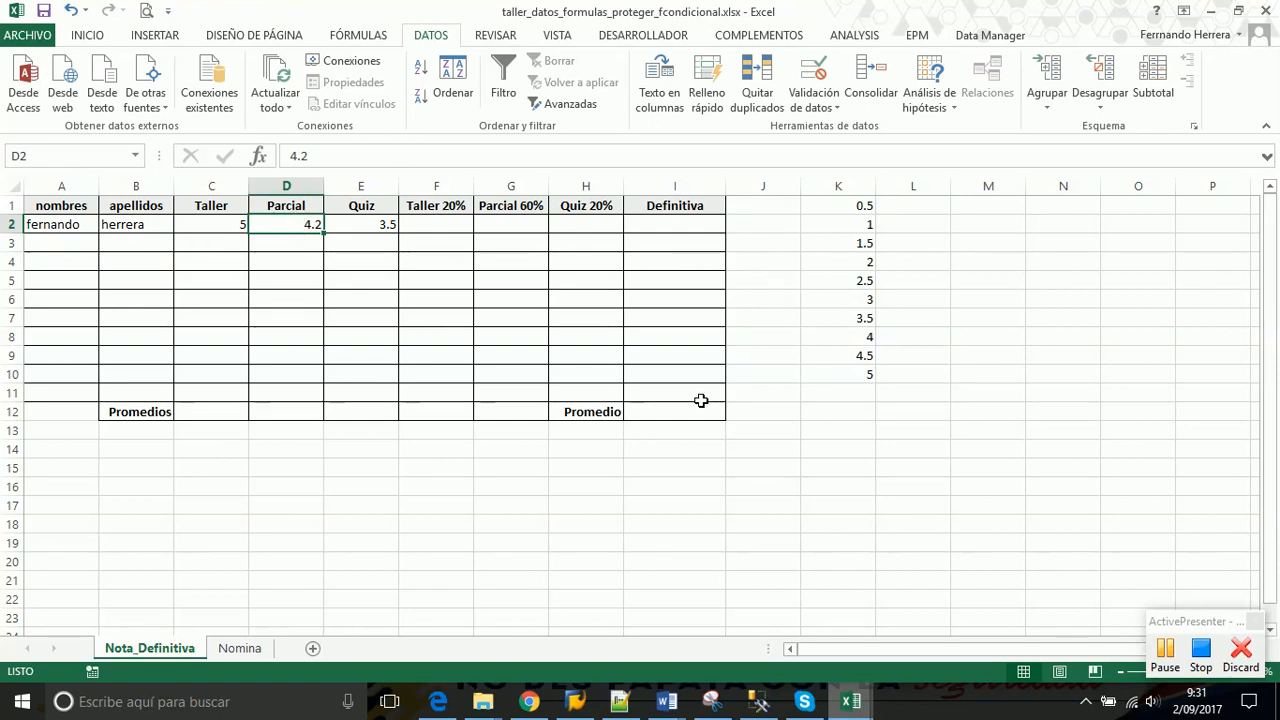
{"action": "left_click", "coordinate": [852, 334]}
{"action": "left_click", "coordinate": [846, 357]}
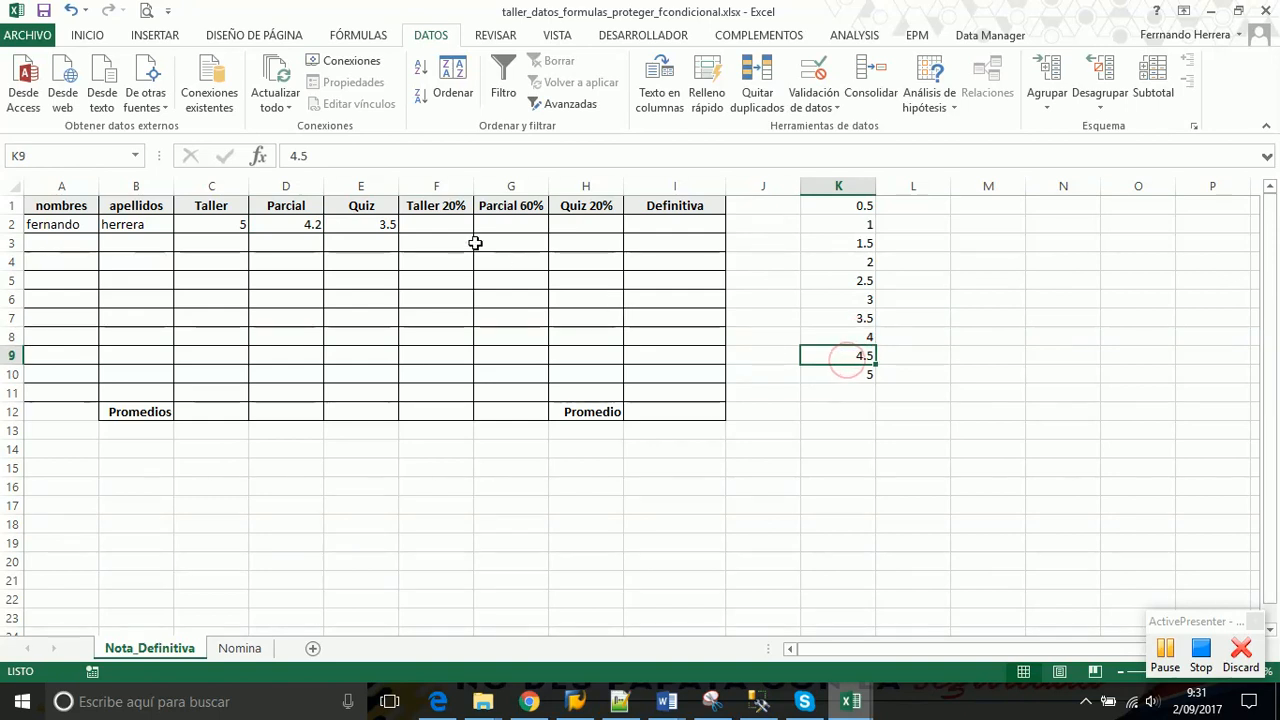
{"action": "left_click", "coordinate": [228, 221]}
{"action": "left_click", "coordinate": [283, 224]}
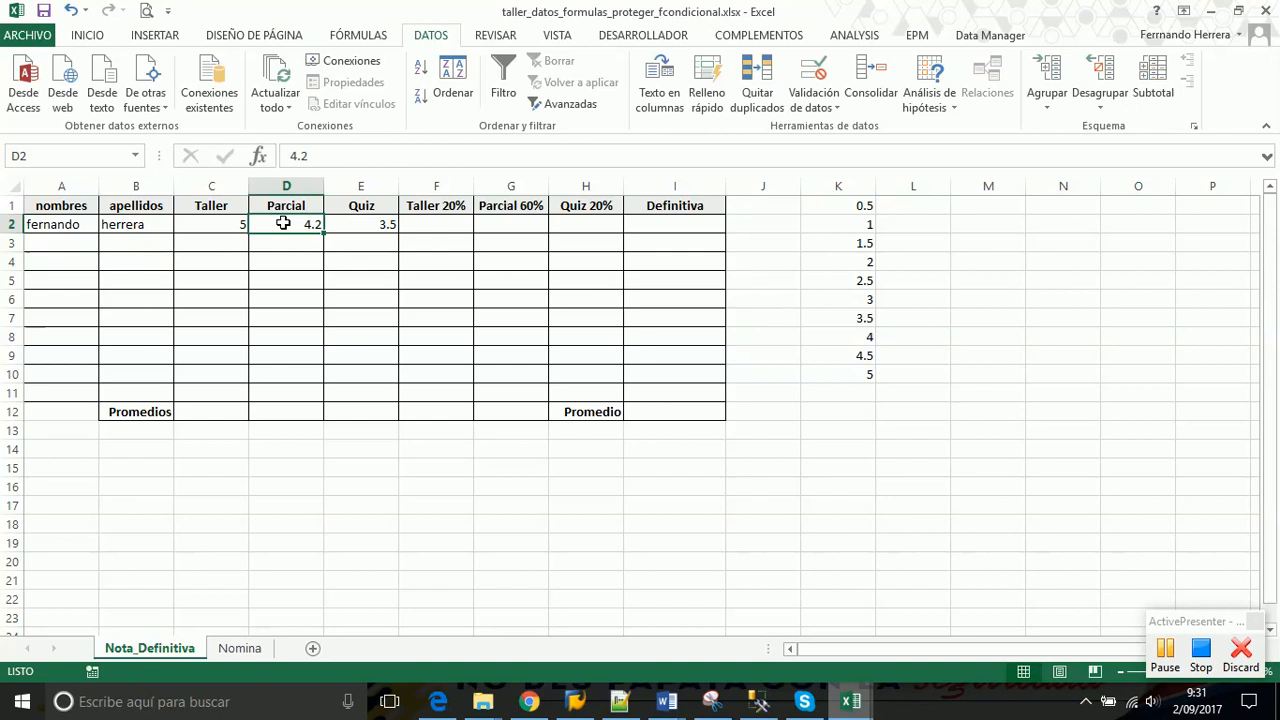
{"action": "left_click_drag", "start_coordinate": [246, 224], "coordinate": [382, 229]}
Delete the three grades from C2:E2, leaving the row's grade cells empty
{"action": "key", "text": "Delete"}
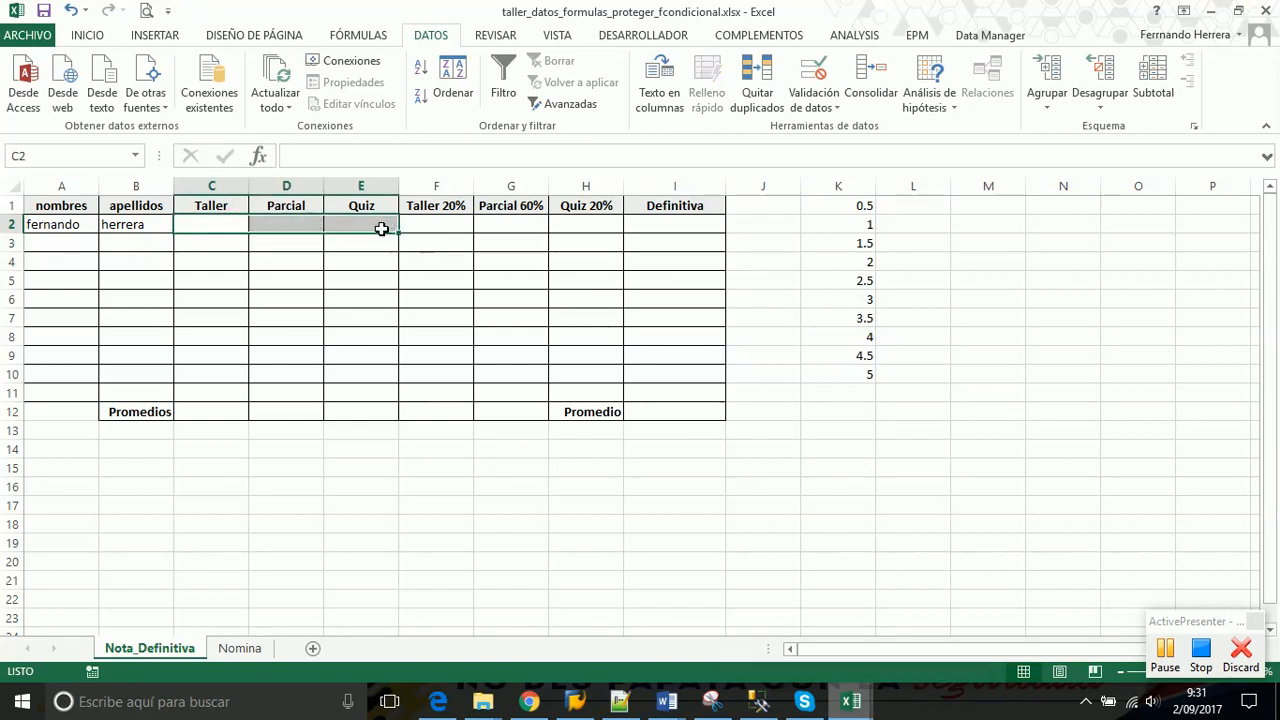
{"action": "left_click", "coordinate": [381, 229]}
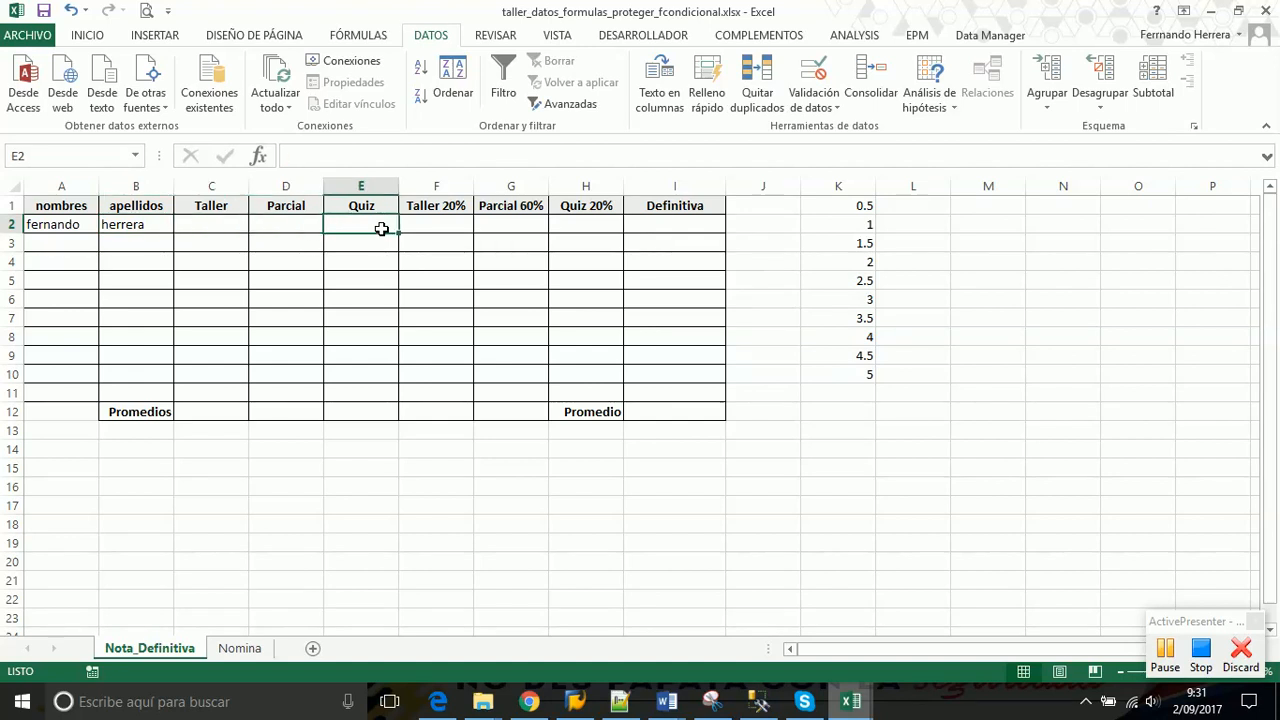
{"action": "key", "text": "Left"}
{"action": "key", "text": "Left"}
{"action": "key", "text": "Right"}
{"action": "key", "text": "Right"}
{"action": "key", "text": "Left"}
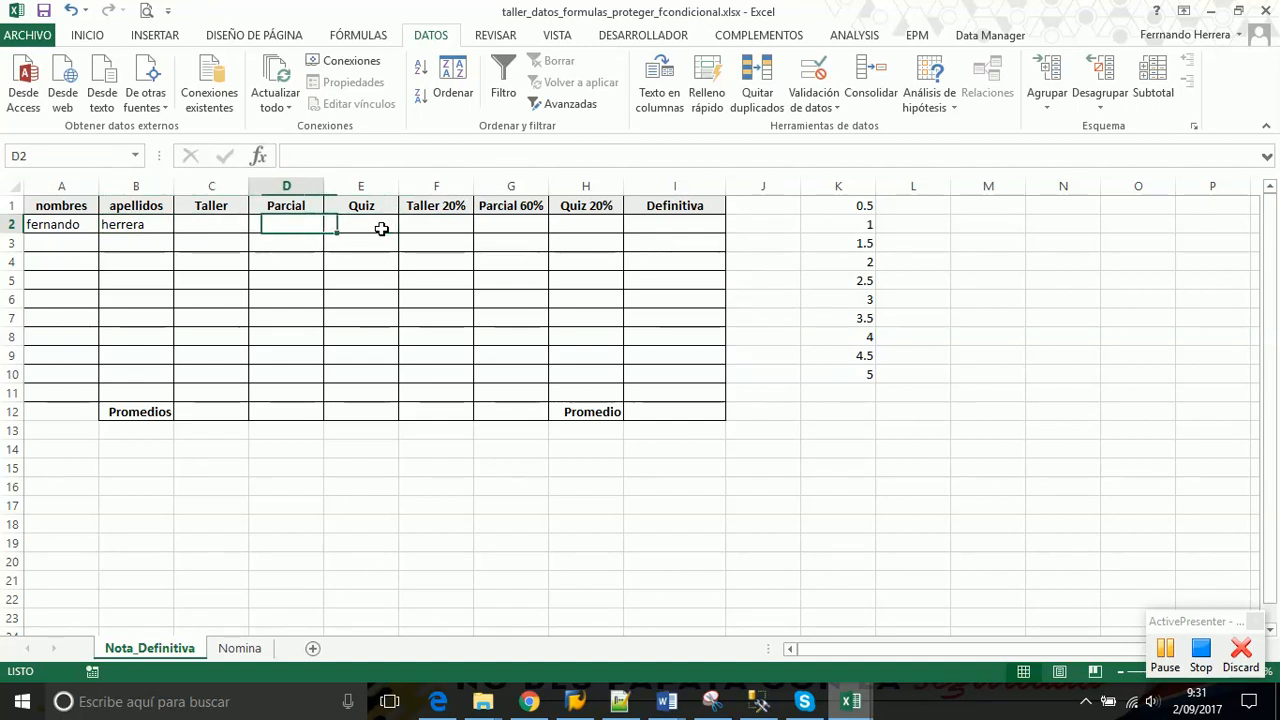
{"action": "key", "text": "Left"}
Compare the empty grade range C2:E11 with the K1:K10 grade list
{"action": "left_click_drag", "start_coordinate": [847, 207], "coordinate": [840, 372]}
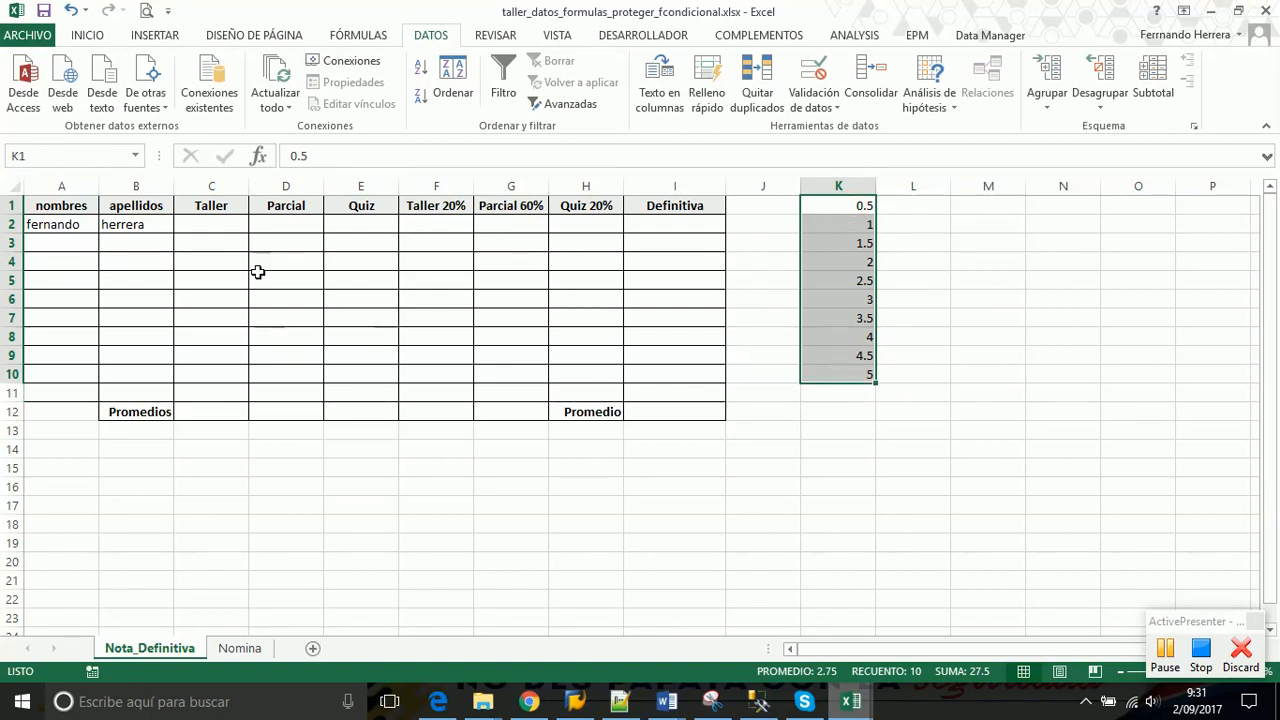
{"action": "left_click_drag", "start_coordinate": [213, 224], "coordinate": [357, 380]}
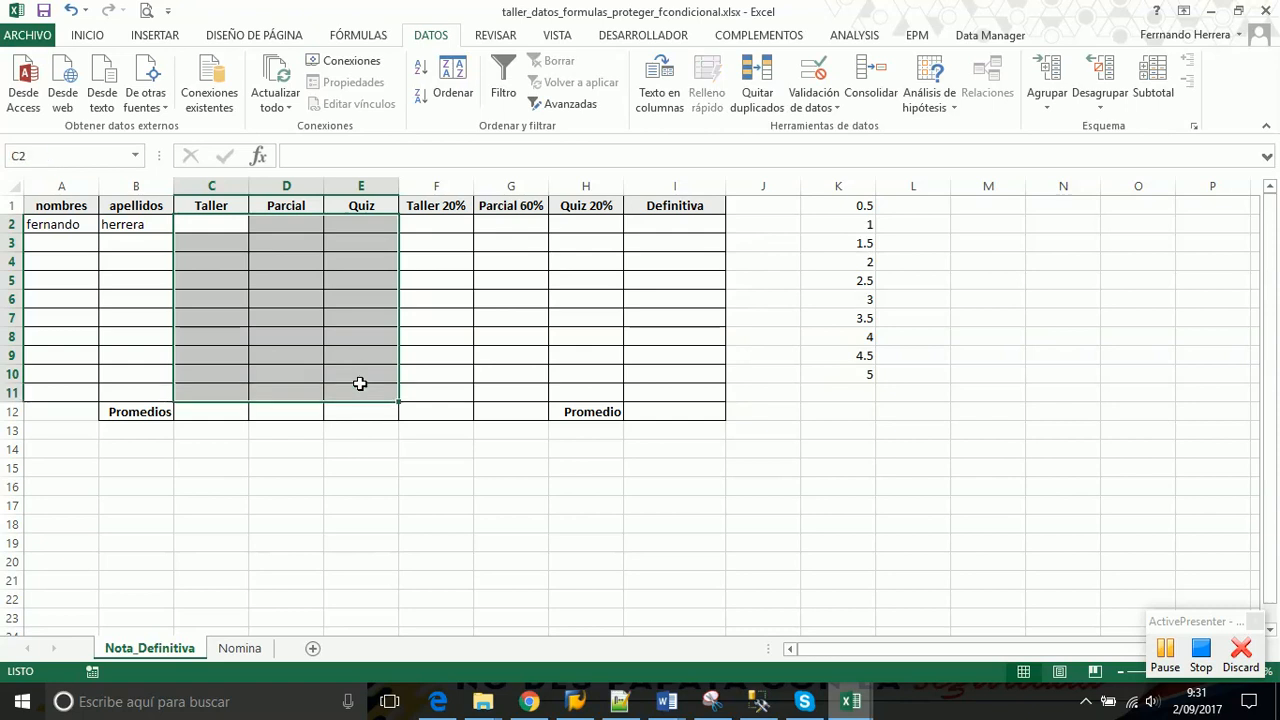
{"action": "left_click_drag", "start_coordinate": [866, 206], "coordinate": [863, 366]}
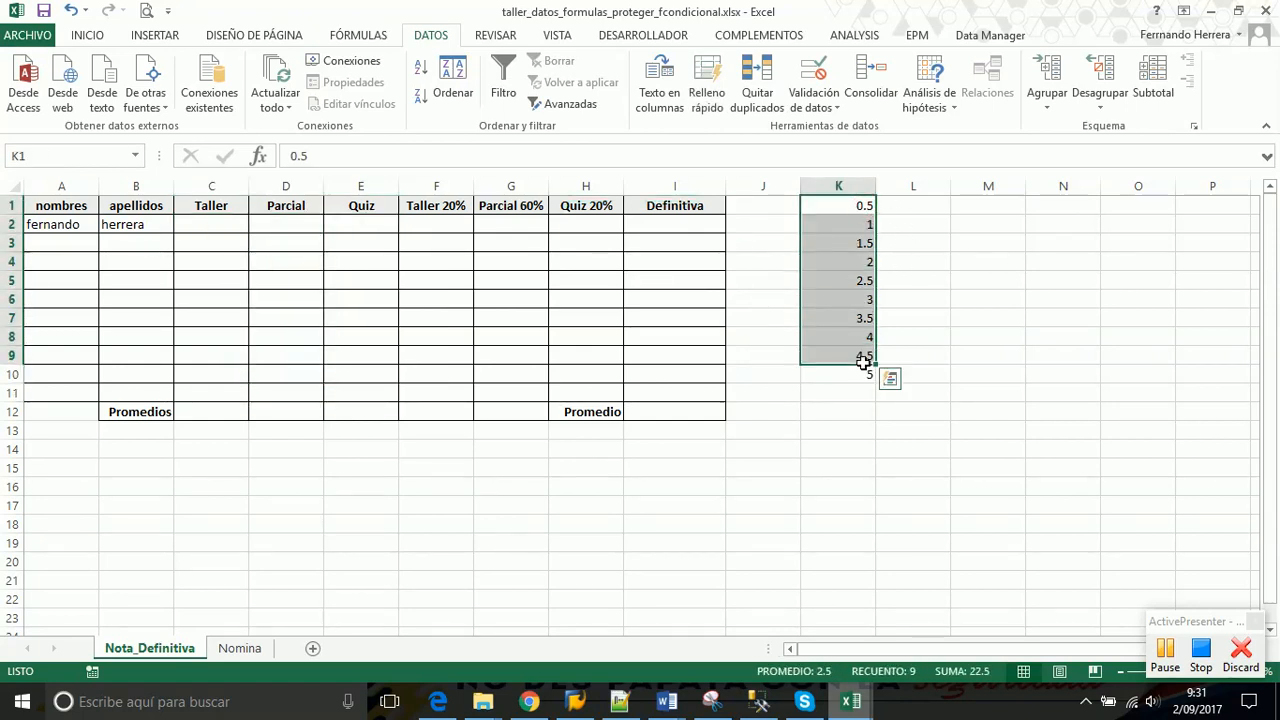
{"action": "left_click", "coordinate": [836, 310]}
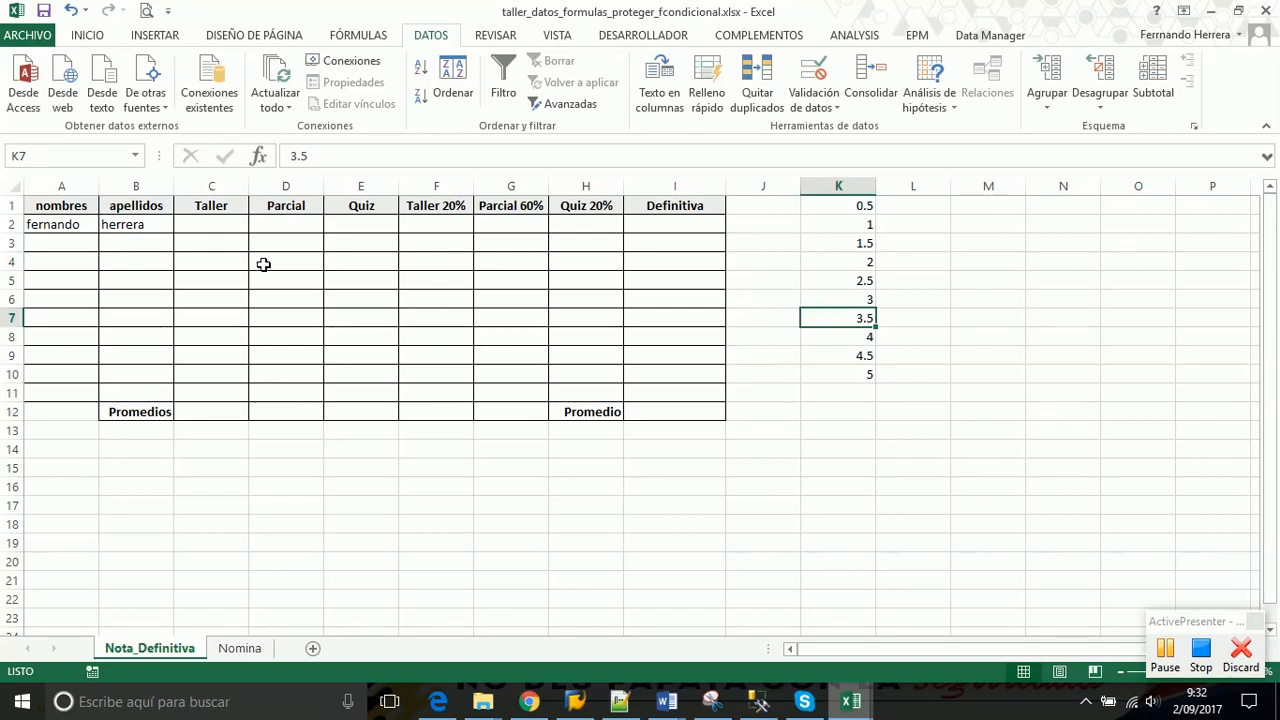
{"action": "left_click_drag", "start_coordinate": [209, 231], "coordinate": [361, 390]}
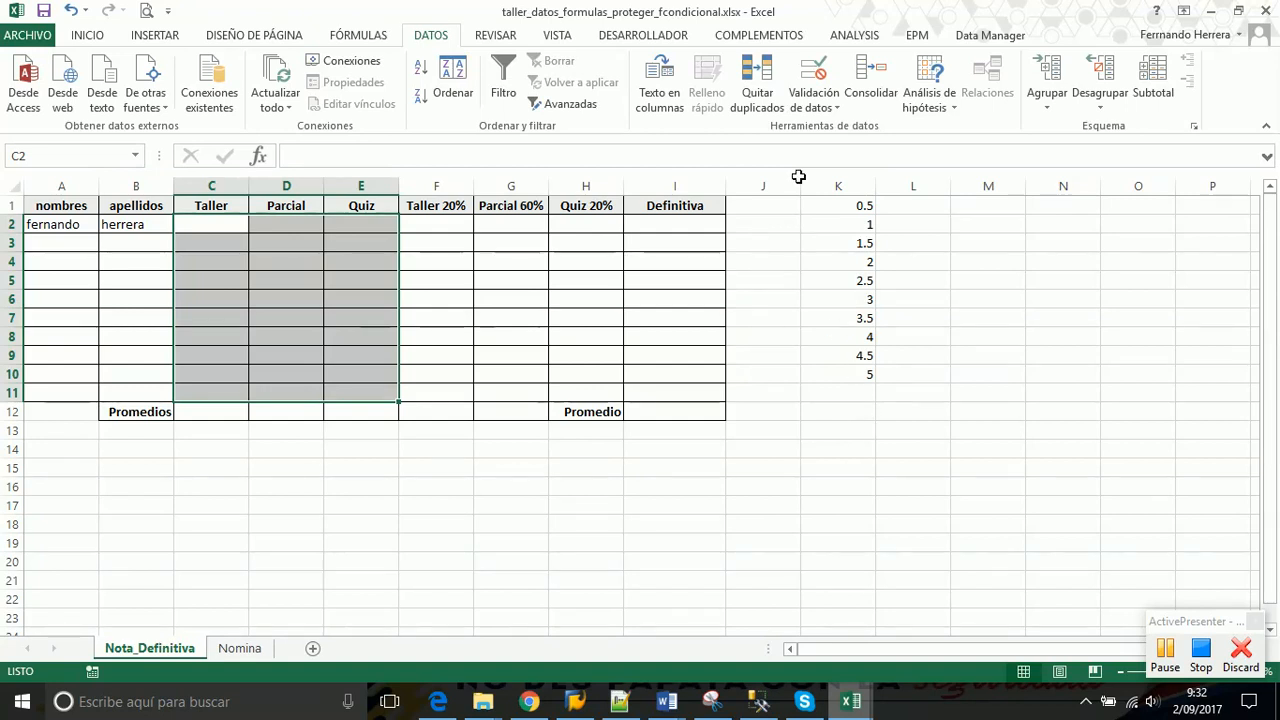
{"action": "left_click", "coordinate": [420, 226]}
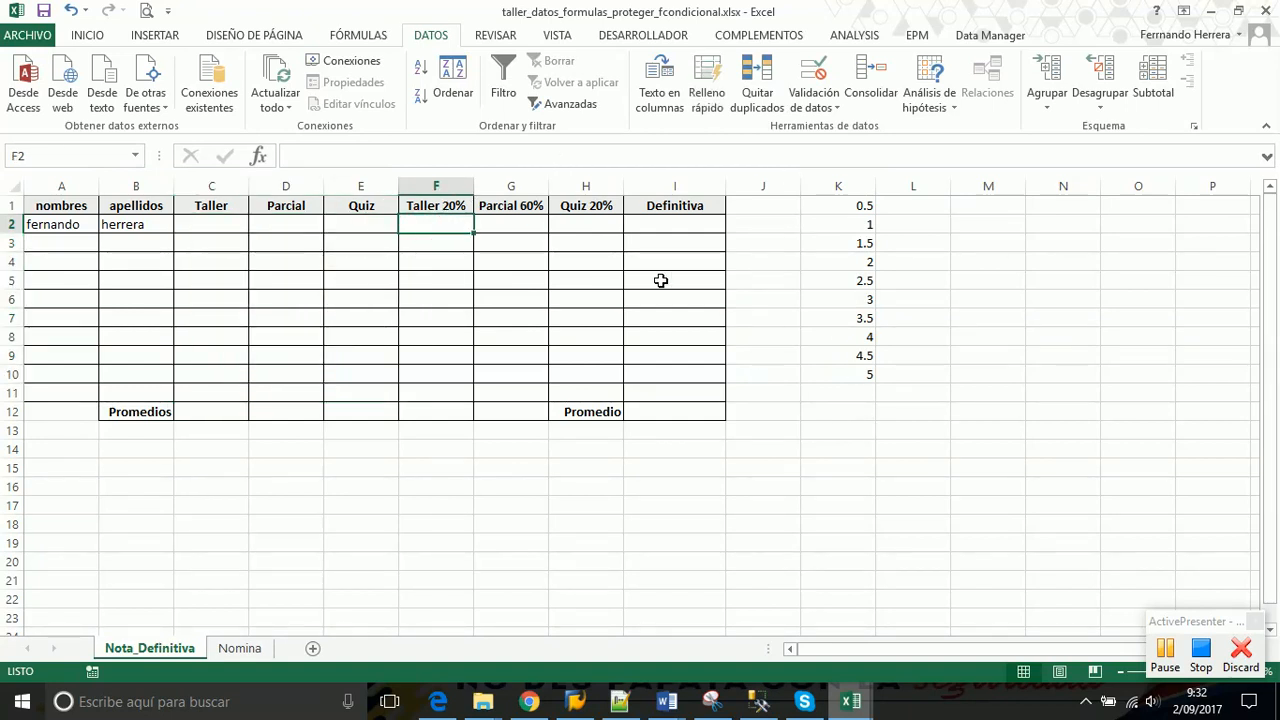
{"action": "left_click", "coordinate": [219, 222]}
{"action": "left_click", "coordinate": [450, 226]}
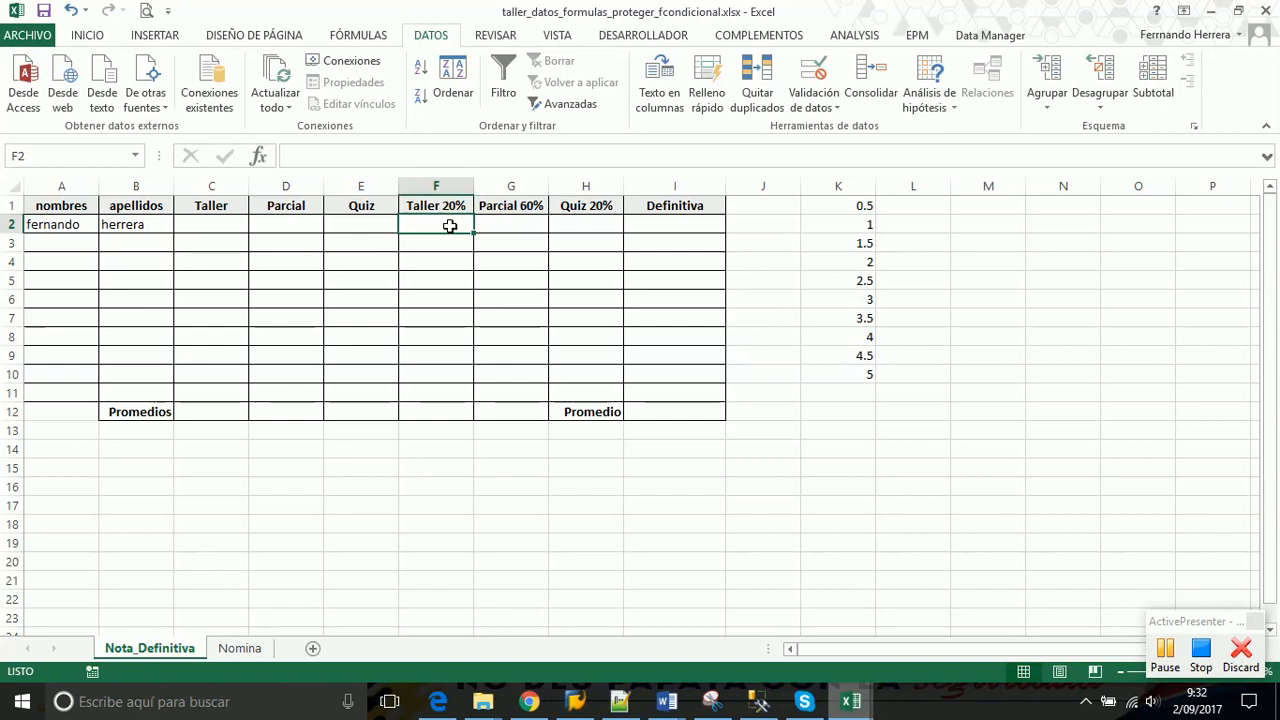
{"action": "left_click", "coordinate": [518, 220]}
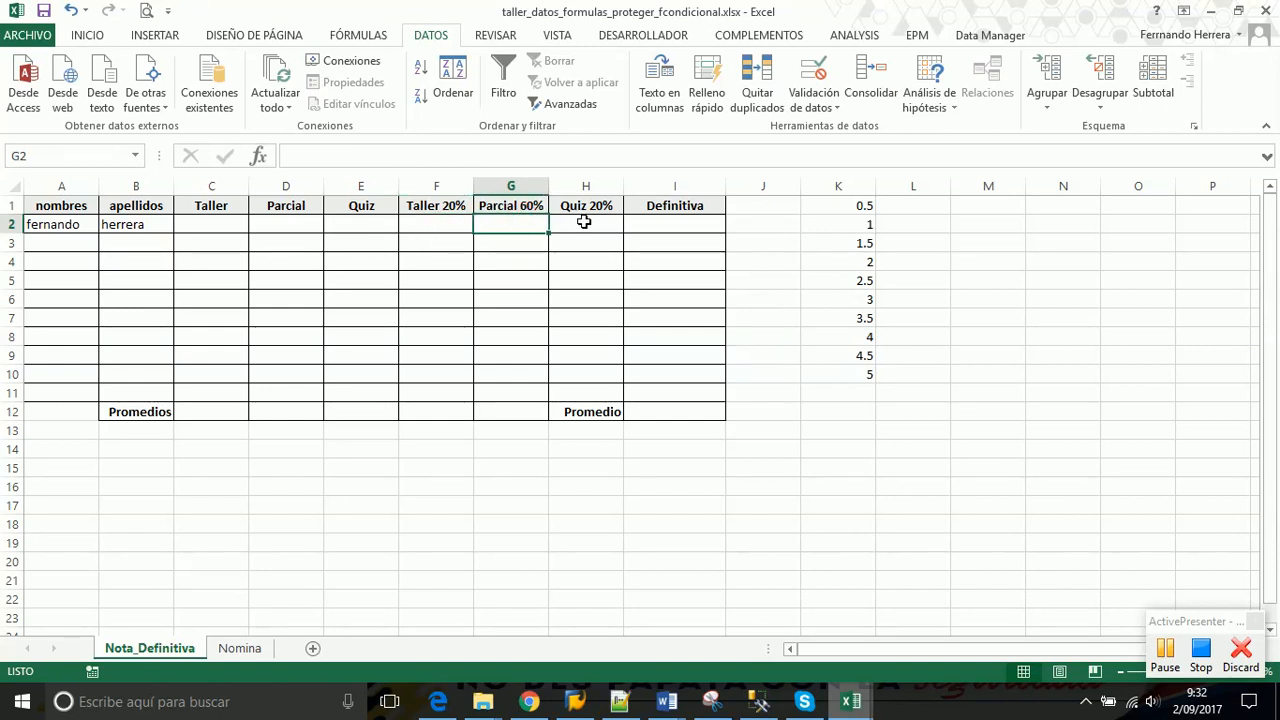
{"action": "left_click", "coordinate": [585, 219]}
{"action": "left_click", "coordinate": [442, 213]}
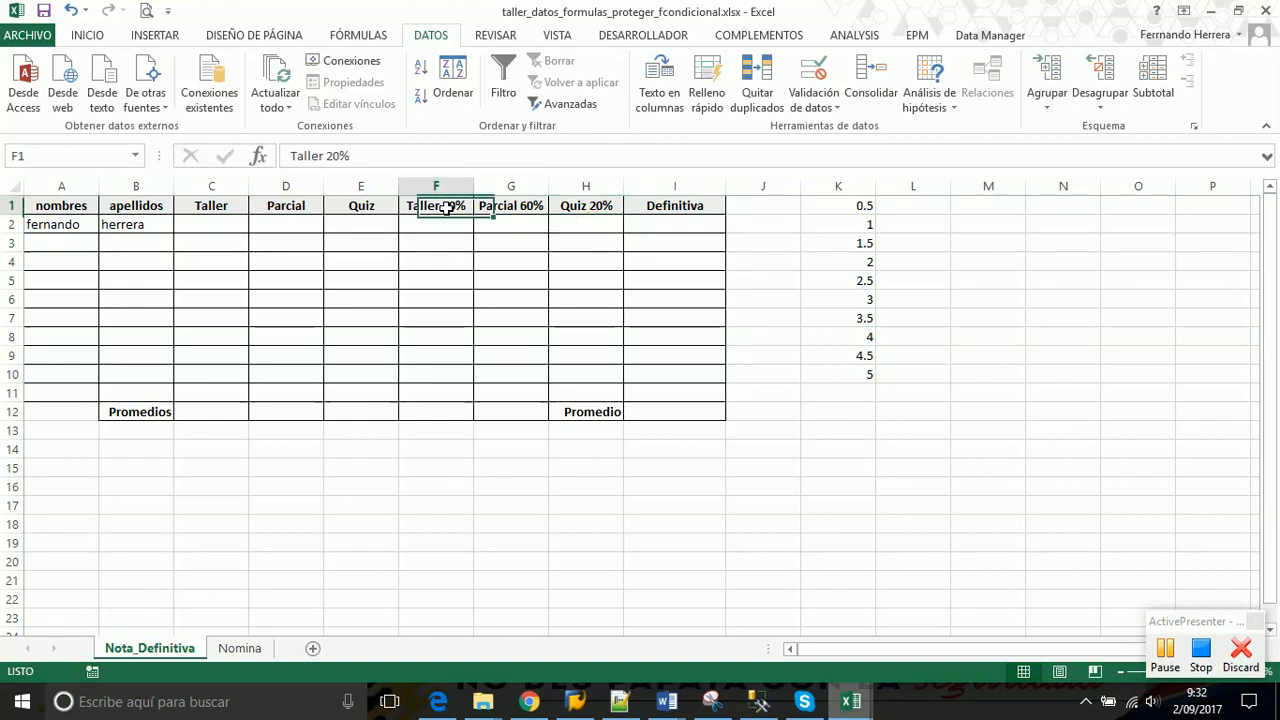
{"action": "left_click", "coordinate": [528, 210]}
{"action": "left_click", "coordinate": [597, 210]}
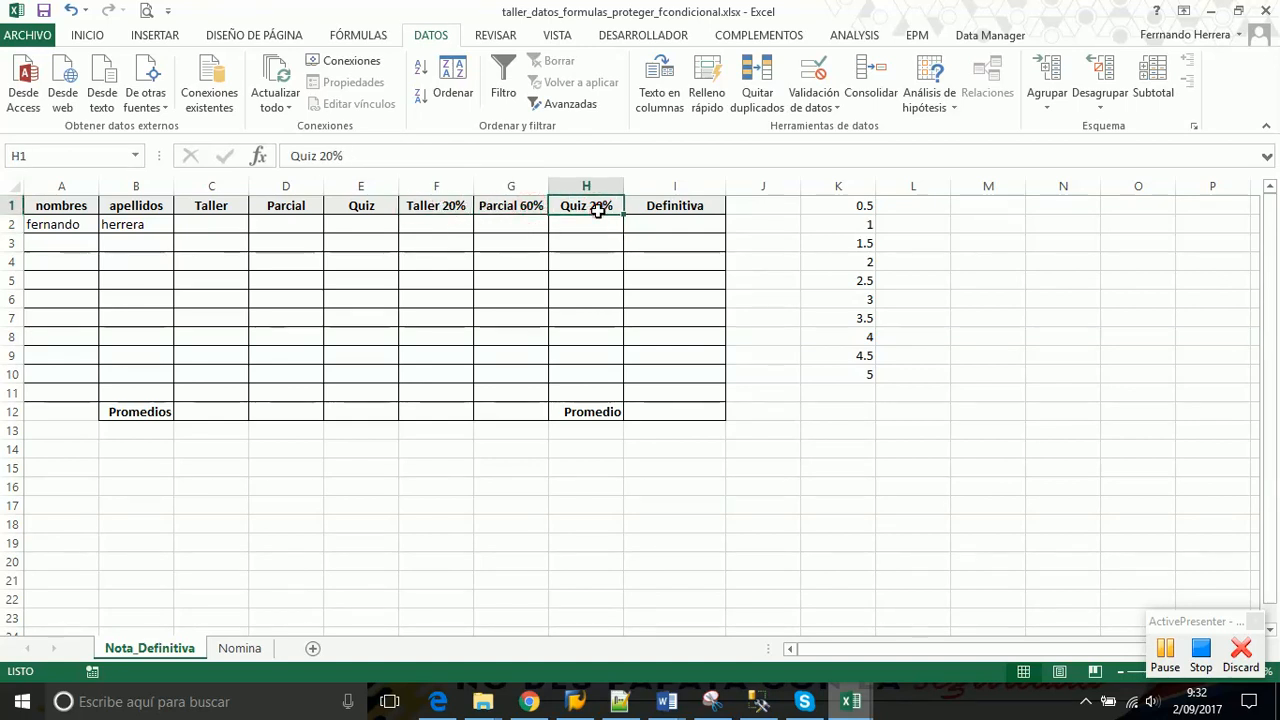
{"action": "left_click", "coordinate": [438, 218]}
{"action": "left_click", "coordinate": [503, 218]}
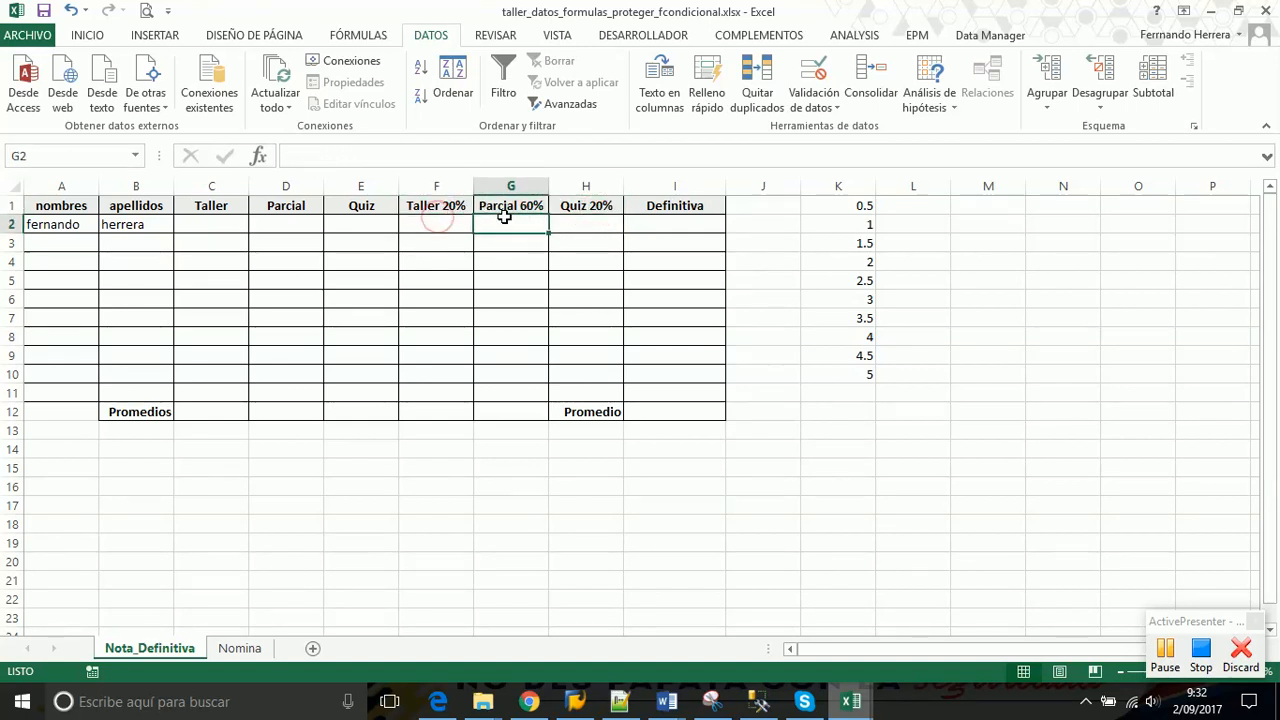
{"action": "left_click", "coordinate": [584, 222]}
{"action": "left_click", "coordinate": [688, 228]}
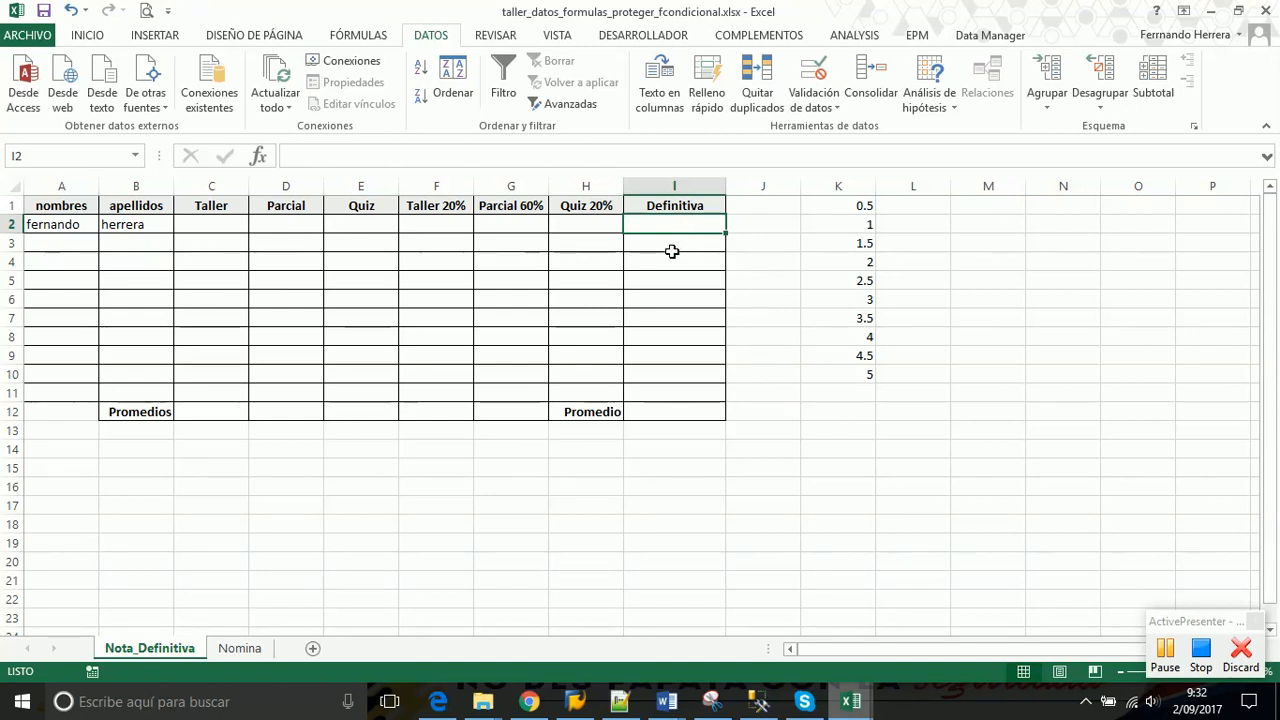
{"action": "left_click", "coordinate": [649, 410]}
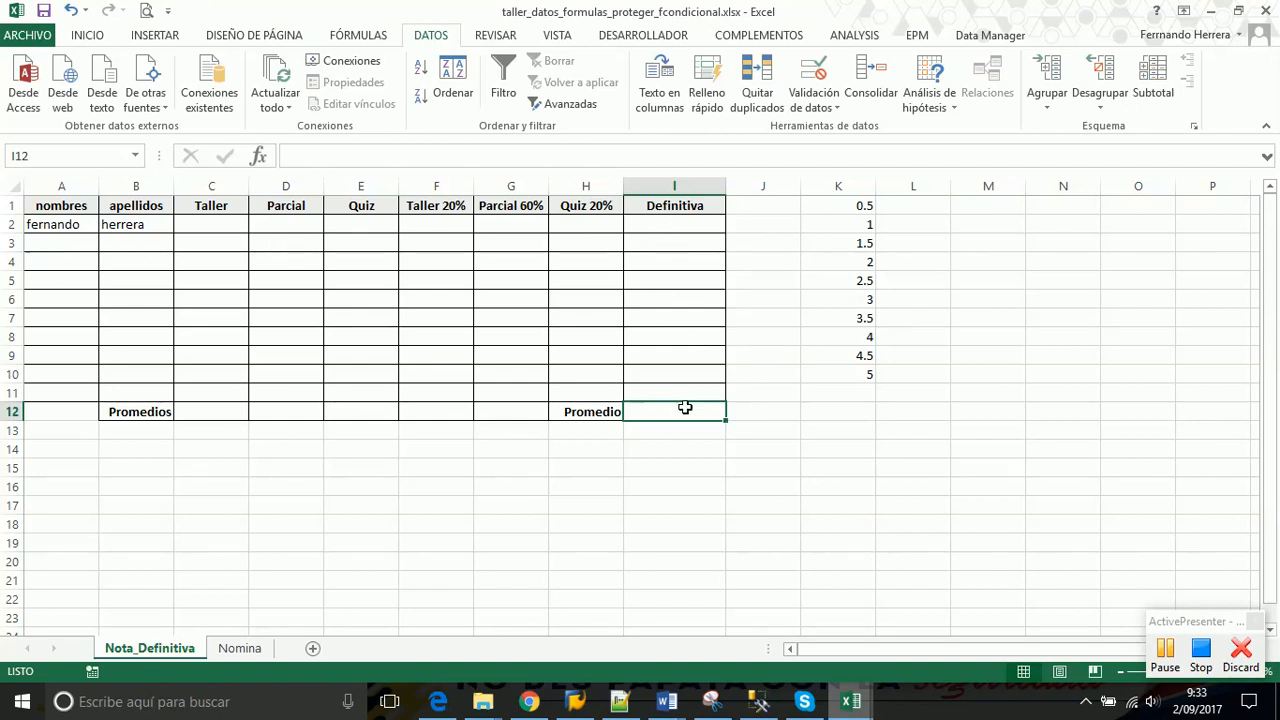
{"action": "left_click", "coordinate": [667, 481]}
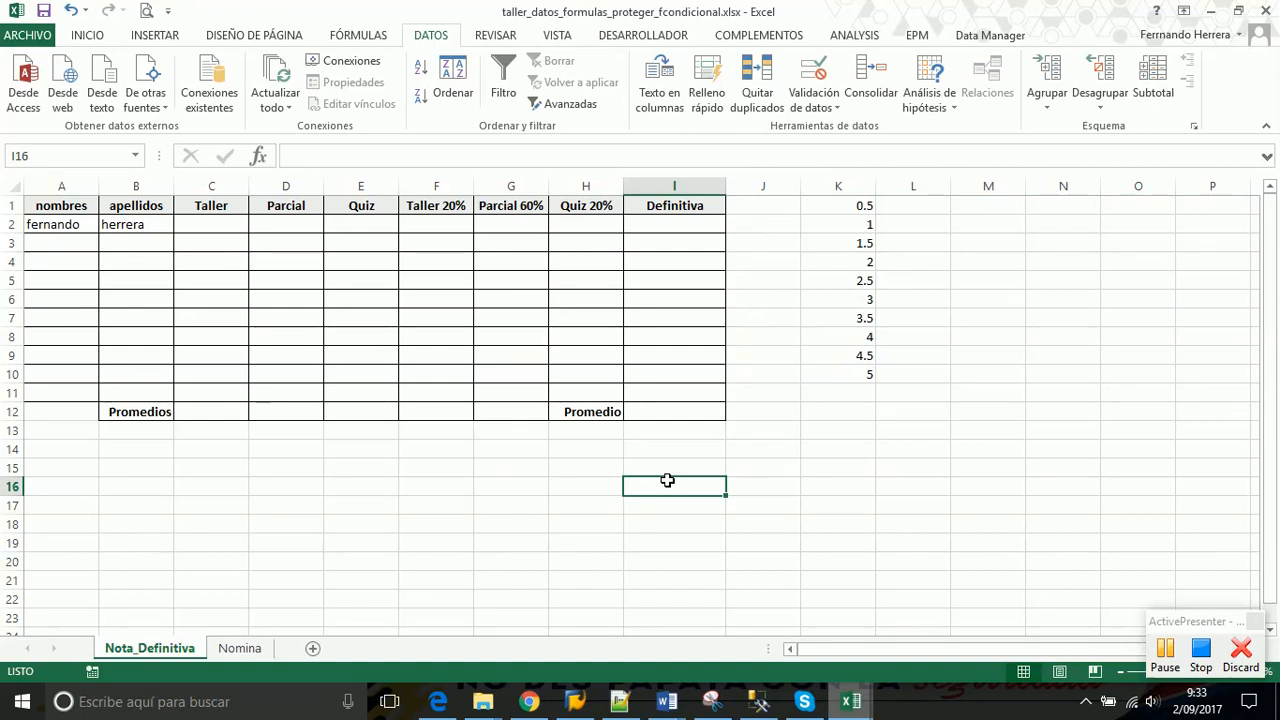
Write 'formato condicional - Definitiva' in I16, then select the Definitiva cells I2:I11
{"action": "type", "text": "forma"}
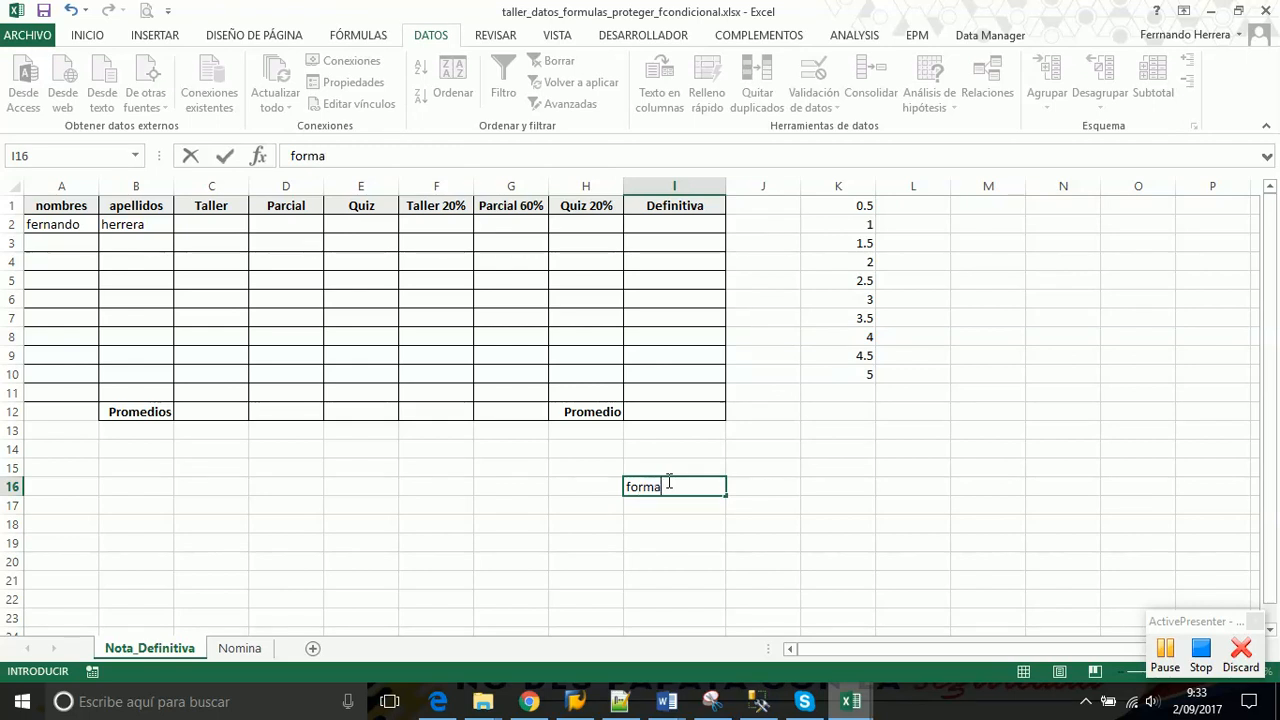
{"action": "type", "text": "to condicional"}
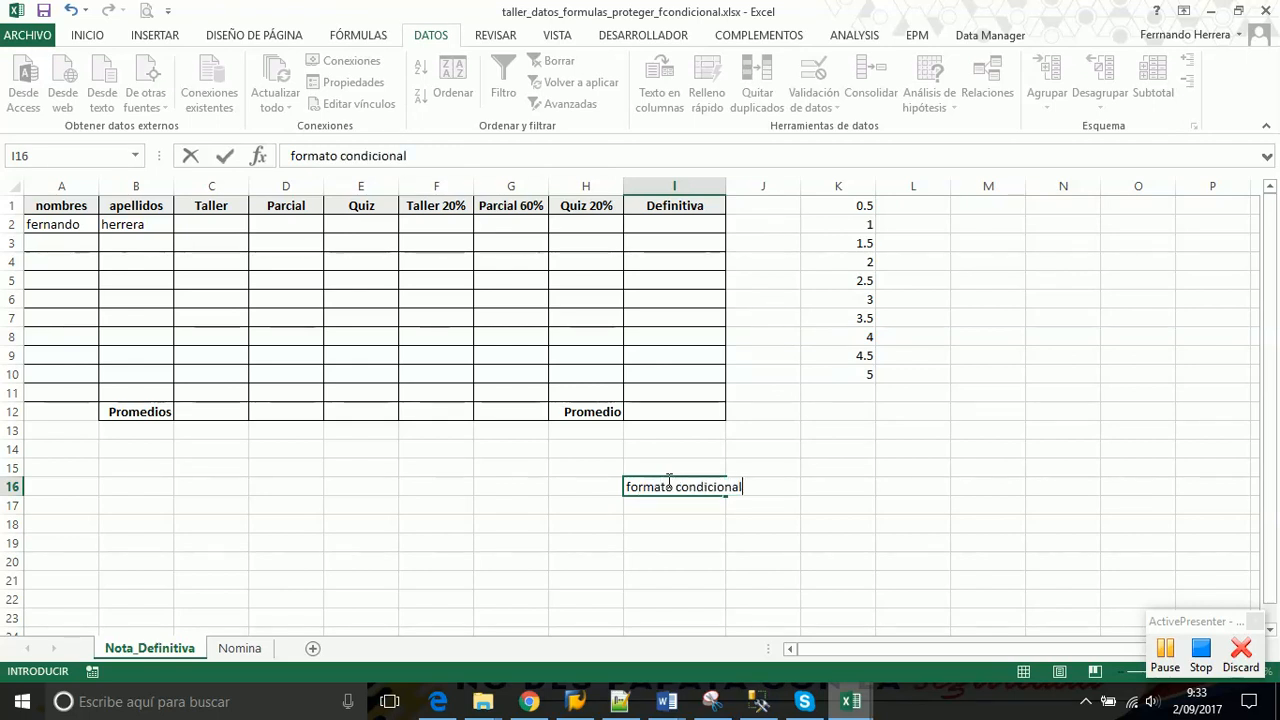
{"action": "key", "text": "Return"}
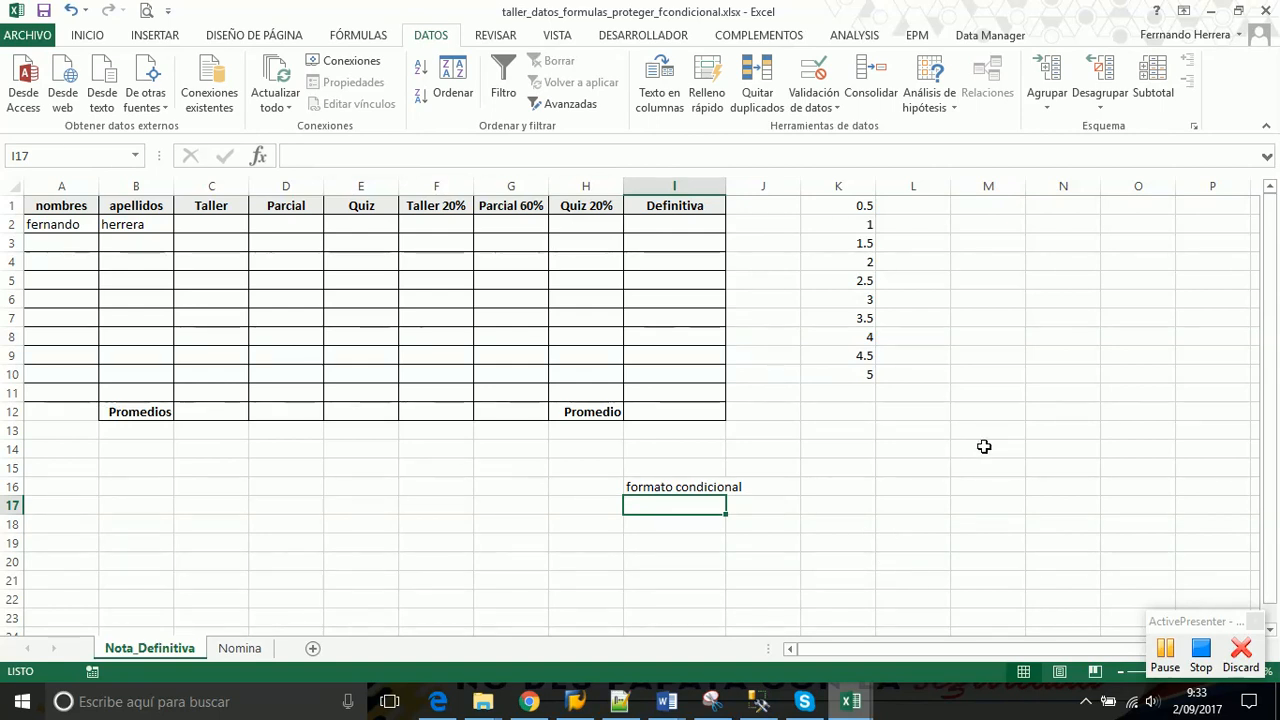
{"action": "left_click", "coordinate": [678, 470]}
{"action": "left_click", "coordinate": [675, 479]}
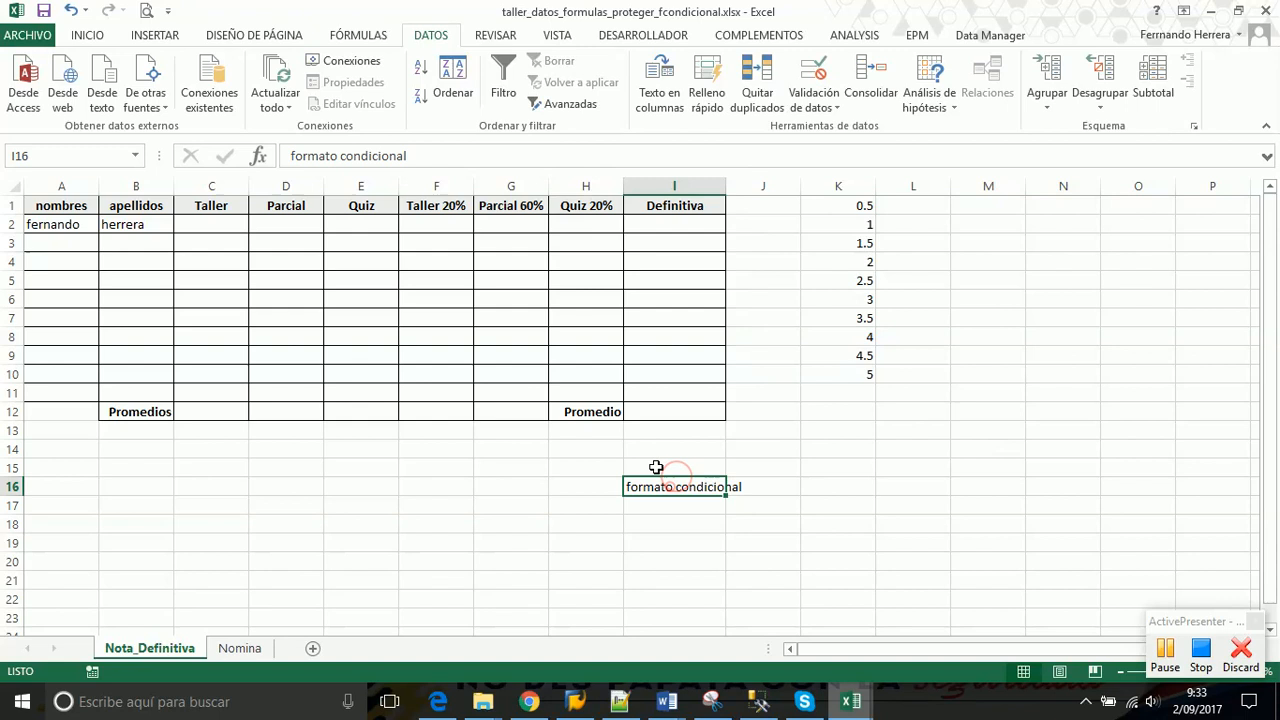
{"action": "left_click", "coordinate": [429, 158]}
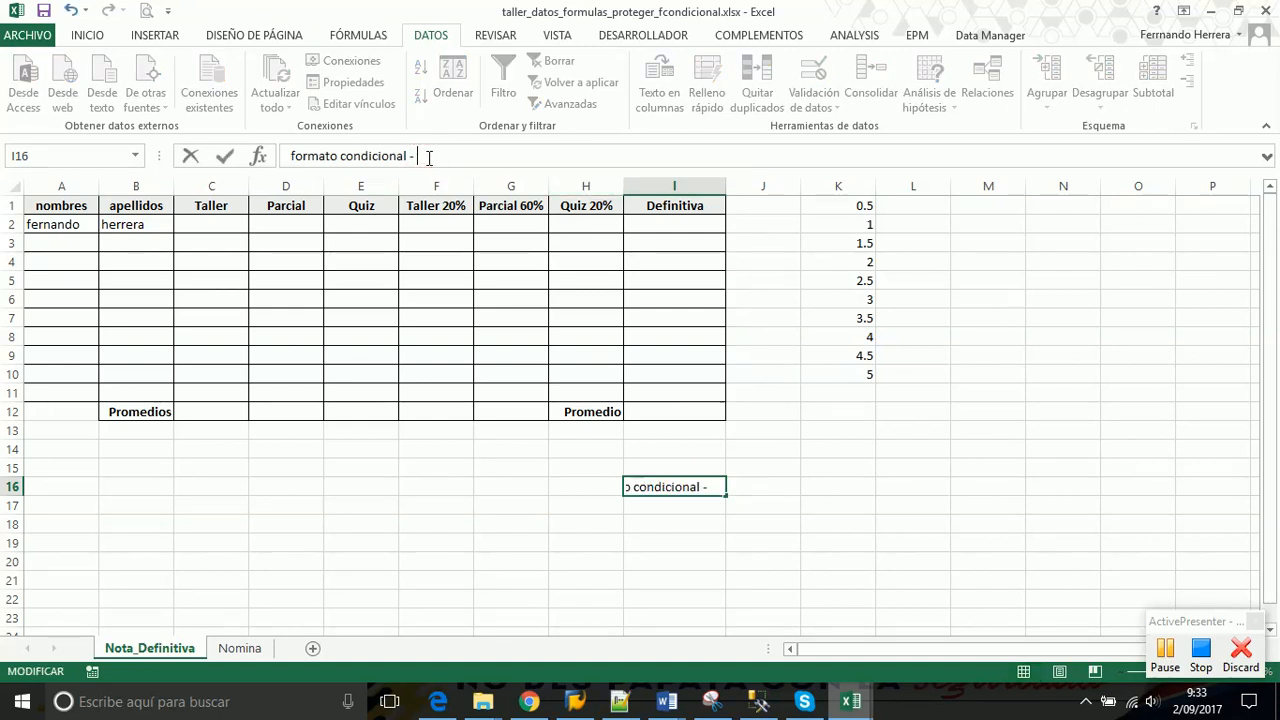
{"action": "type", "text": "- Definitiva"}
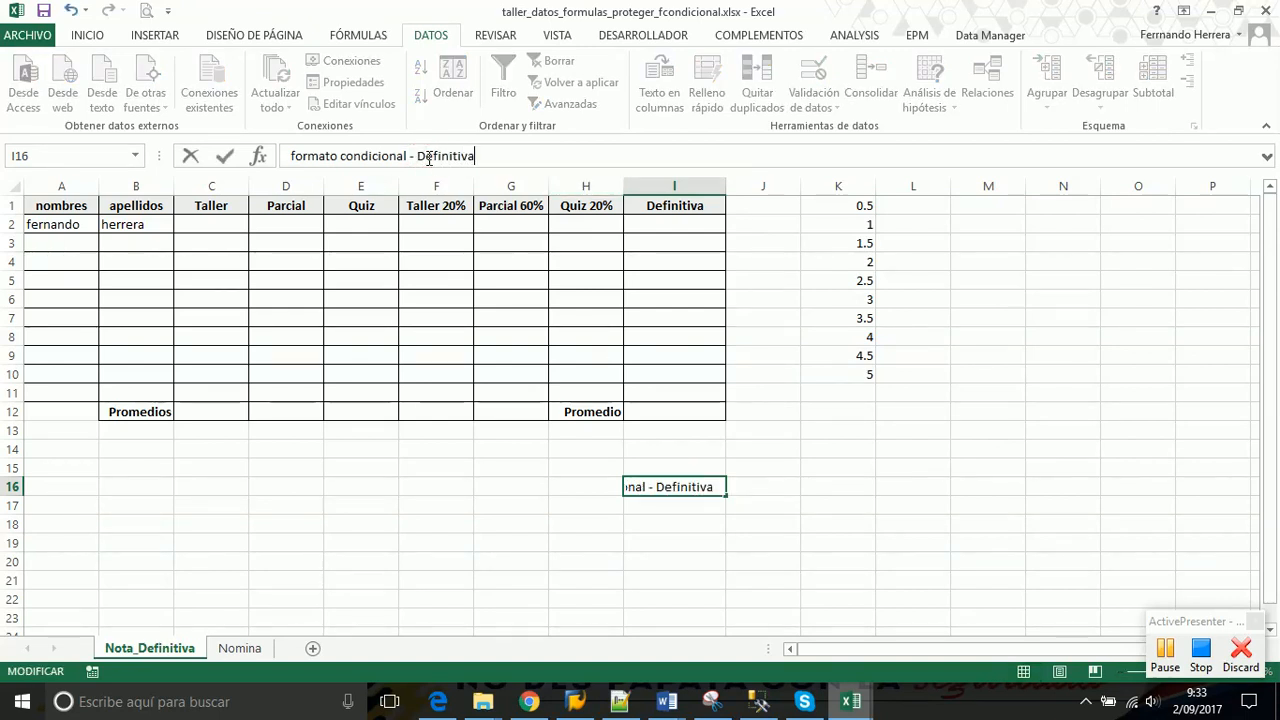
{"action": "key", "text": "Return"}
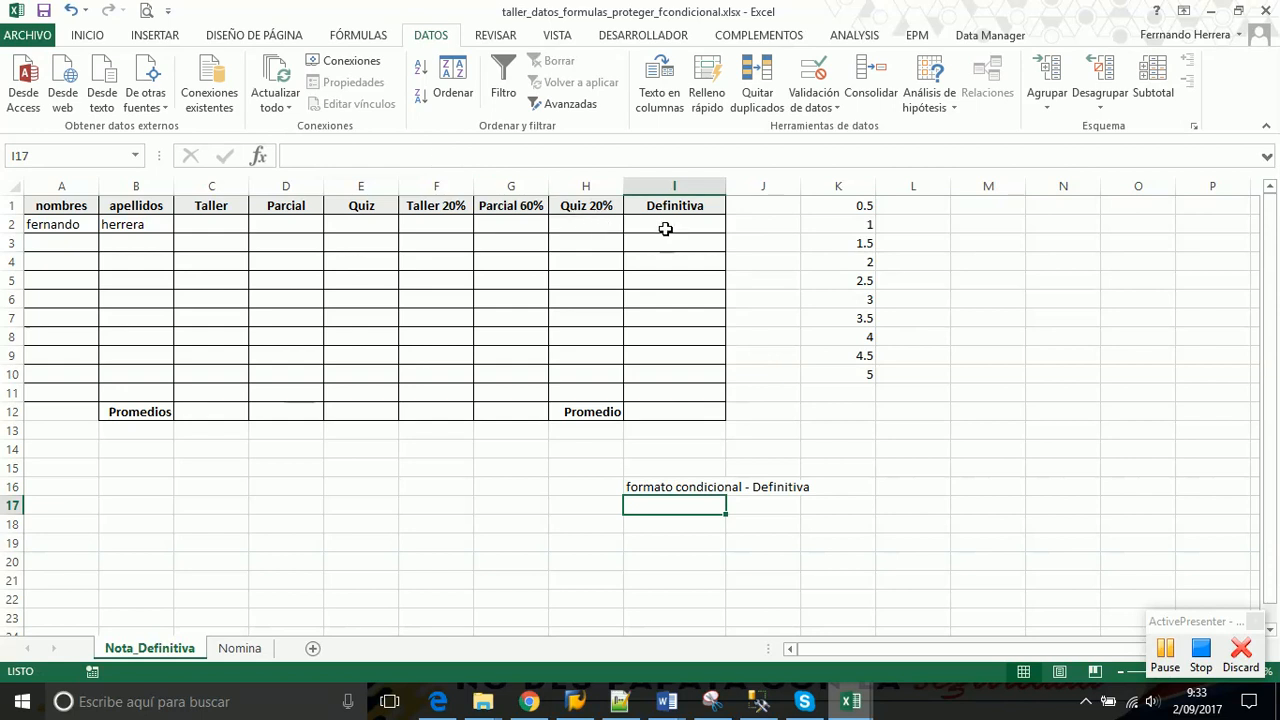
{"action": "left_click", "coordinate": [667, 229]}
{"action": "left_click_drag", "start_coordinate": [667, 229], "coordinate": [669, 388]}
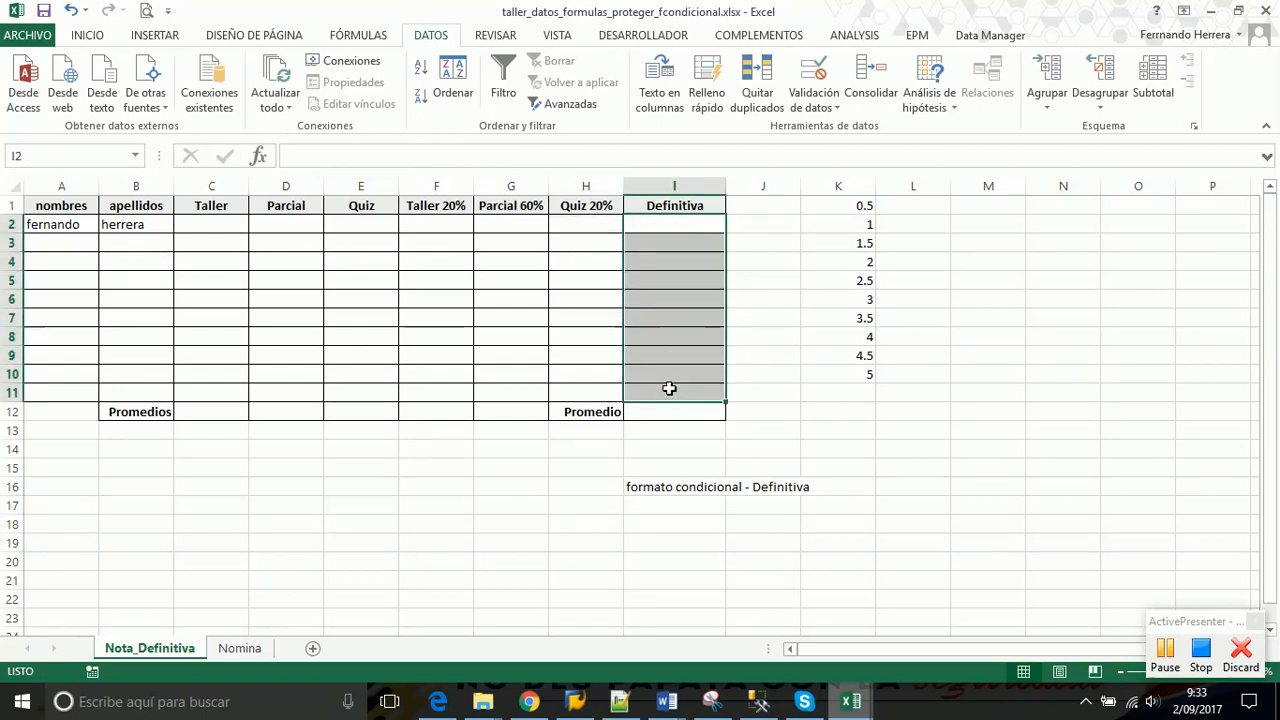
Autofit column I and note rule 1 in I17: Definitiva under 3 is rojo
{"action": "double_click", "coordinate": [725, 186]}
{"action": "left_click", "coordinate": [671, 506]}
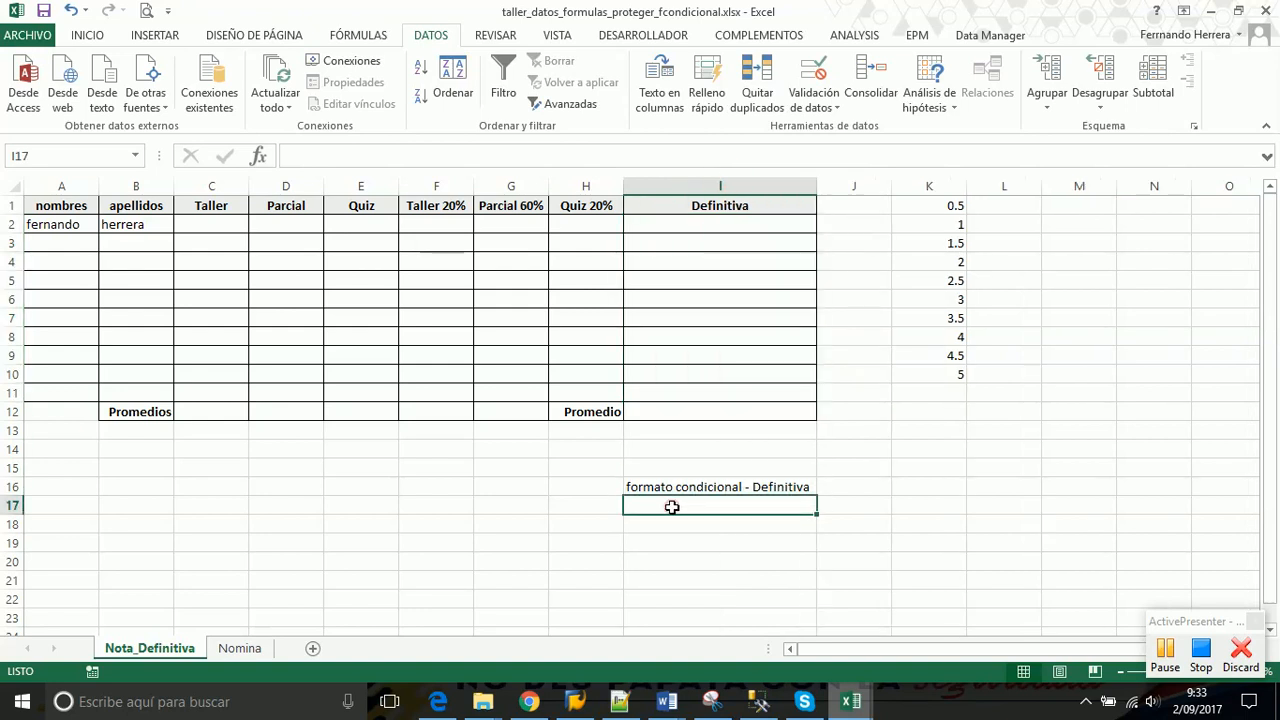
{"action": "type", "text": "1."}
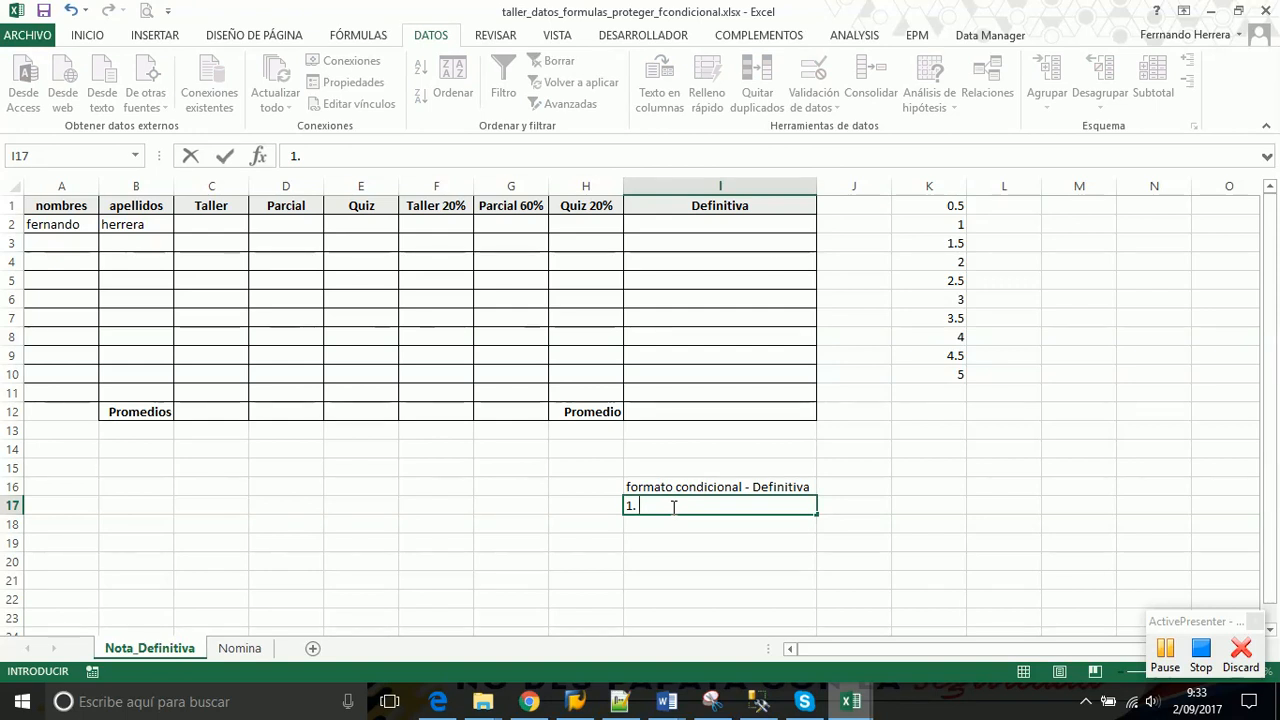
{"action": "type", "text": " deifi"}
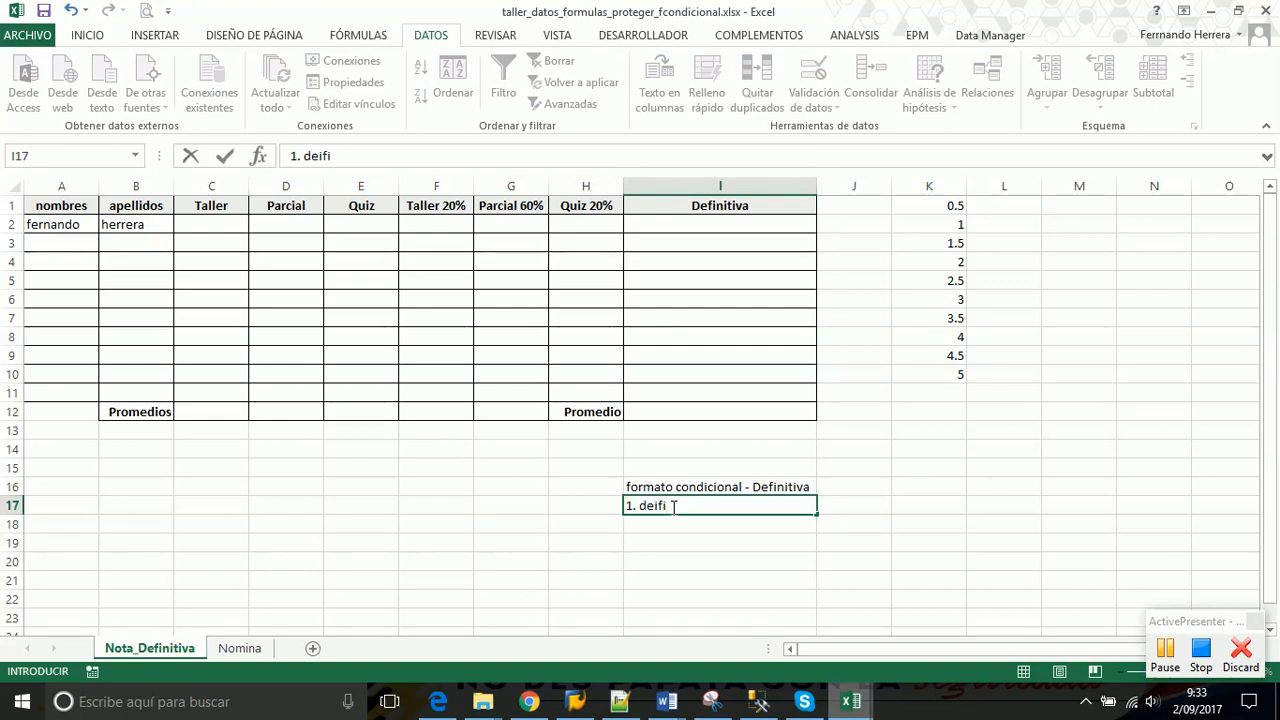
{"action": "type", "text": "nit"}
{"action": "key", "text": "BackSpace"}
{"action": "type", "text": "iva <3"}
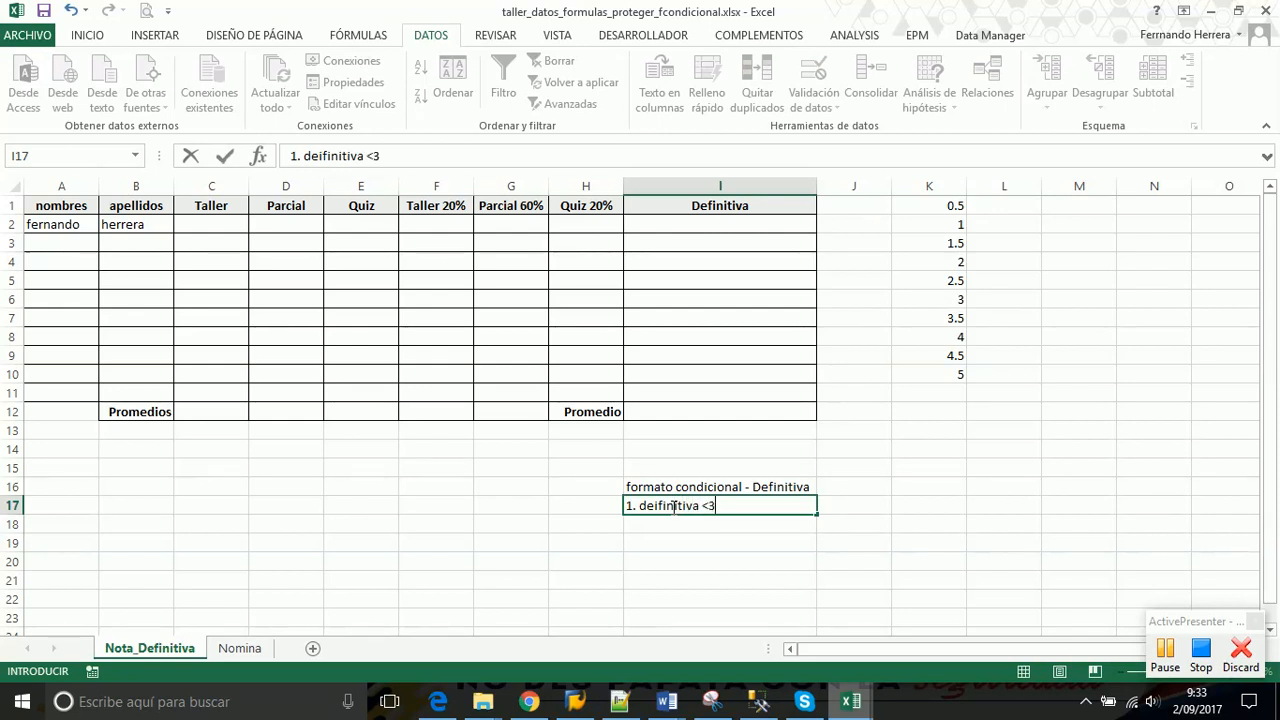
{"action": "key", "text": "BackSpace"}
{"action": "type", "text": "3 rojo"}
{"action": "key", "text": "Return"}
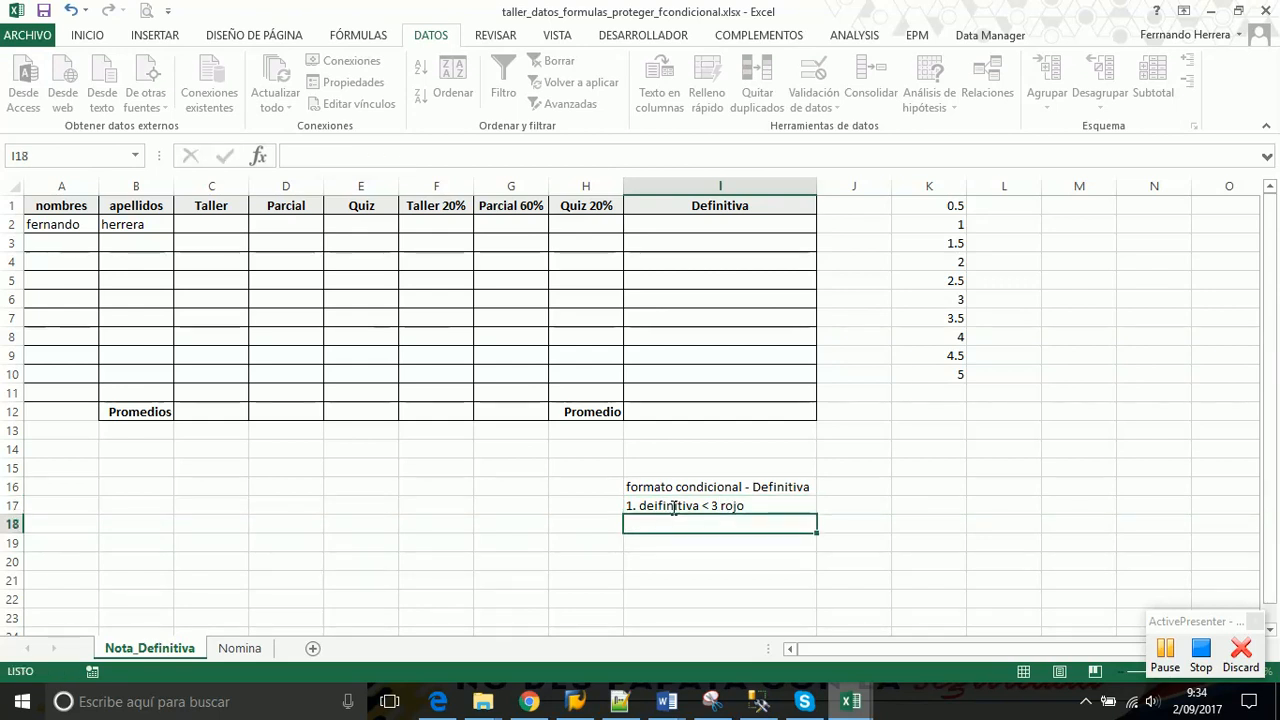
Note rules in I18 and I19: above 3 to 4.2 amarillo, above 4.2 to 5 verde
{"action": "type", "text": "2."}
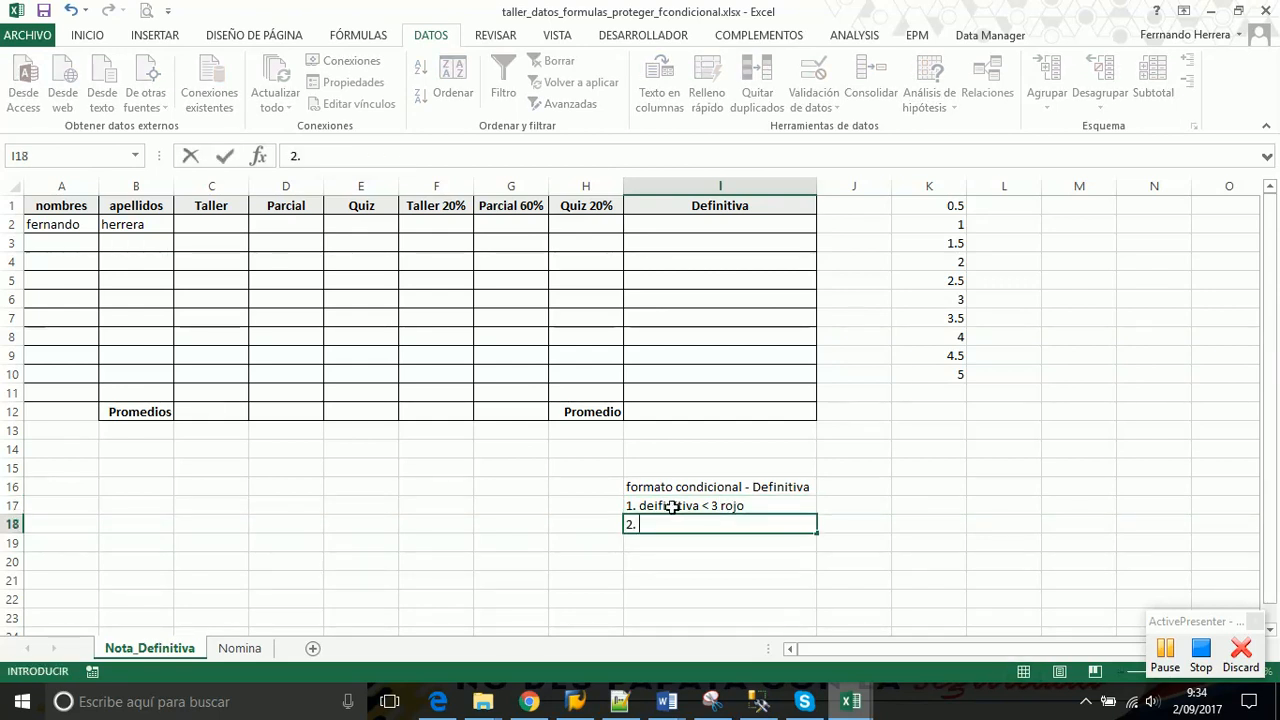
{"action": "type", "text": " defi"}
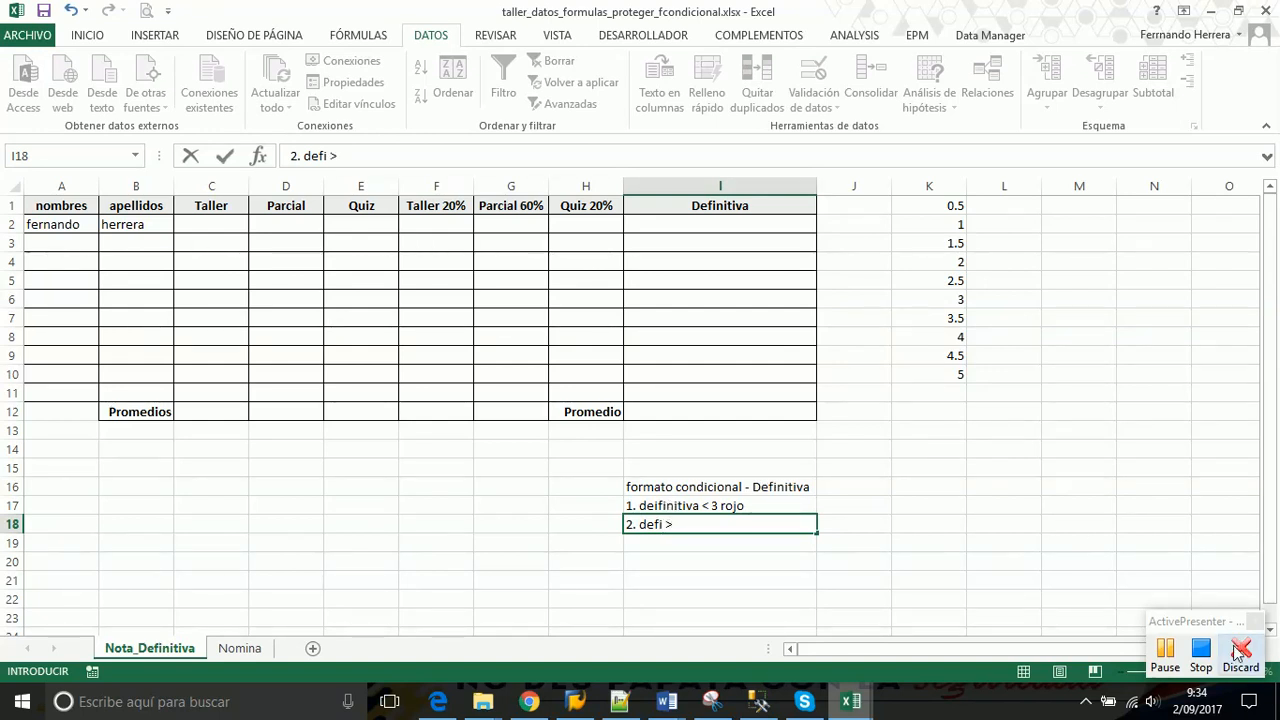
{"action": "type", "text": "> 3 y defi"}
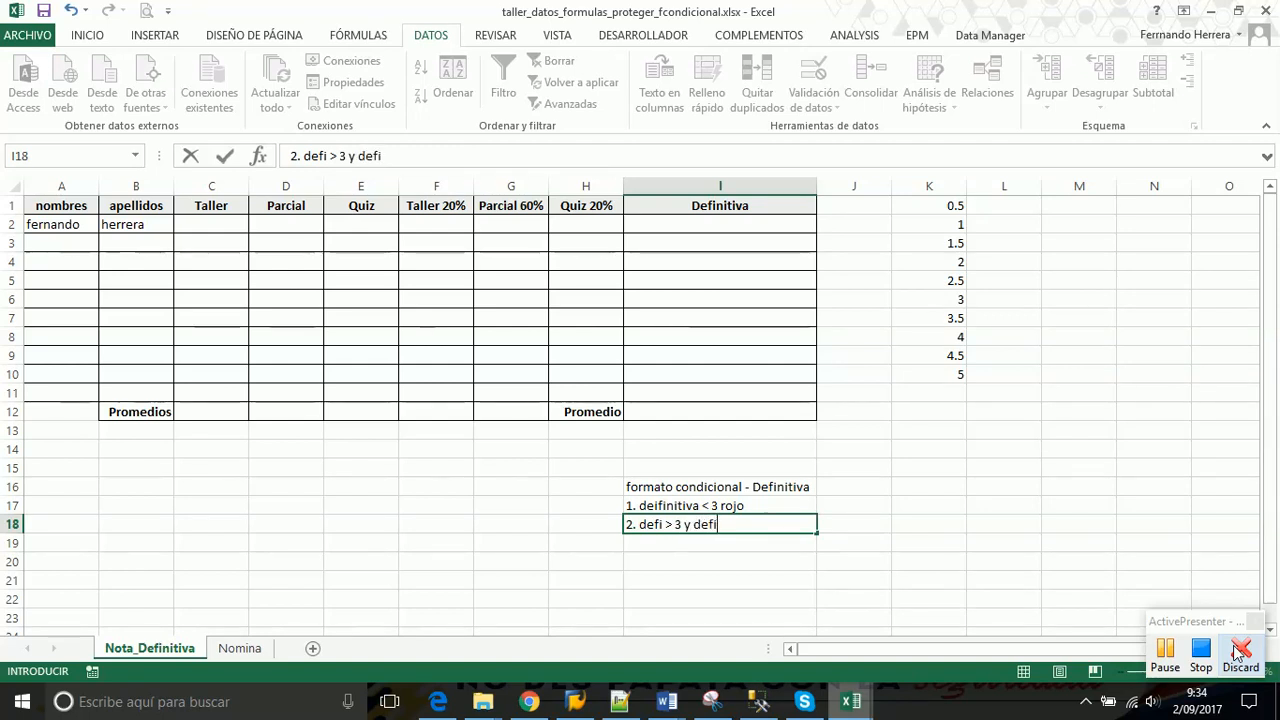
{"action": "type", "text": " <="}
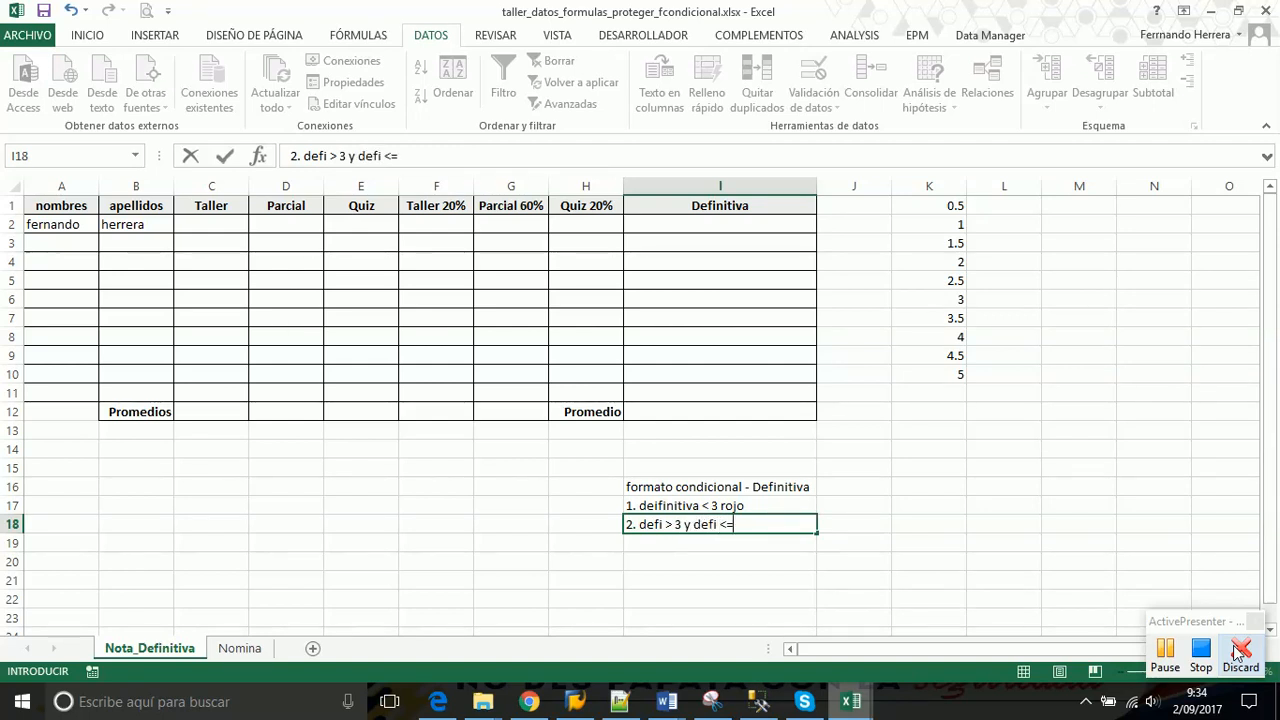
{"action": "type", "text": "4.2"}
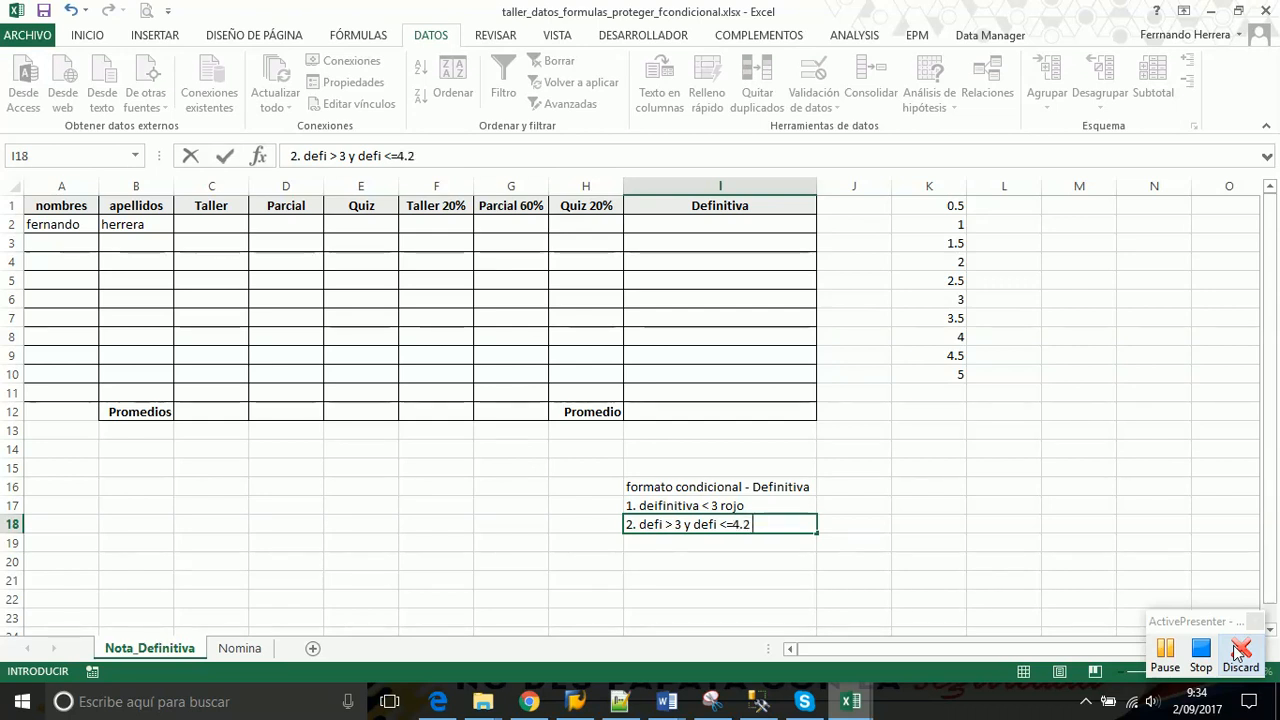
{"action": "type", "text": " amarillo"}
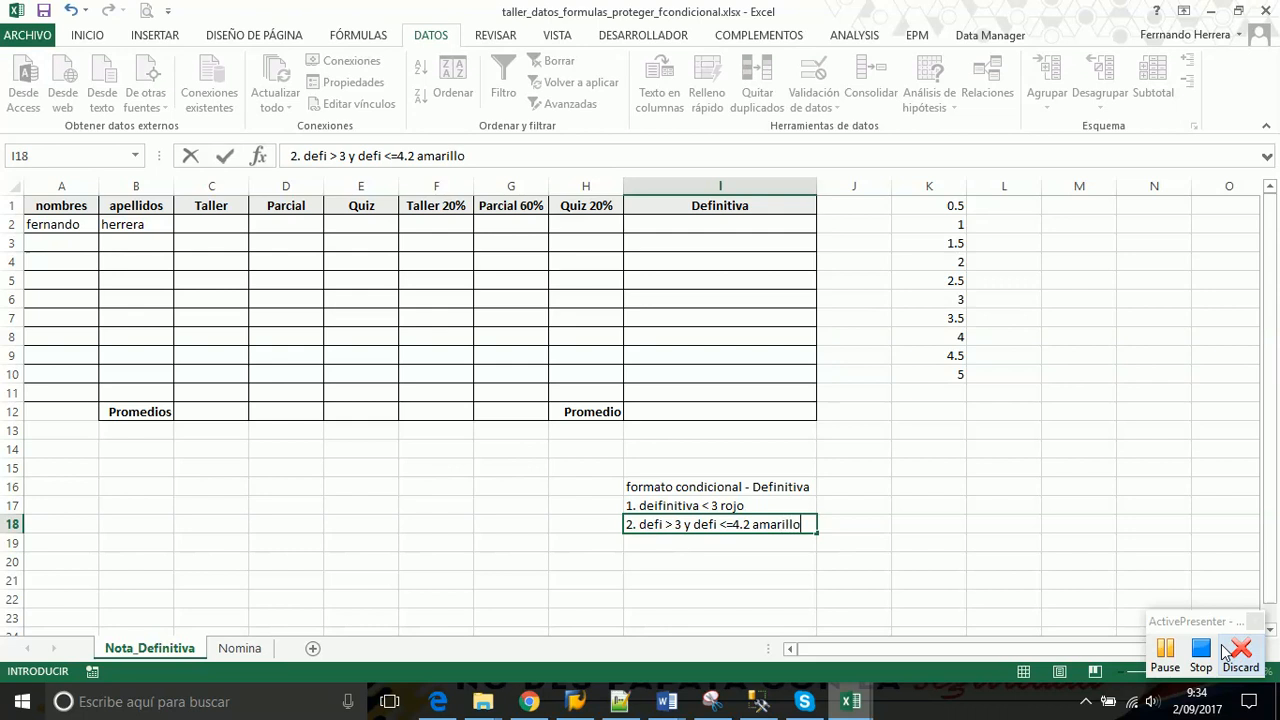
{"action": "key", "text": "Return"}
{"action": "type", "text": "3"}
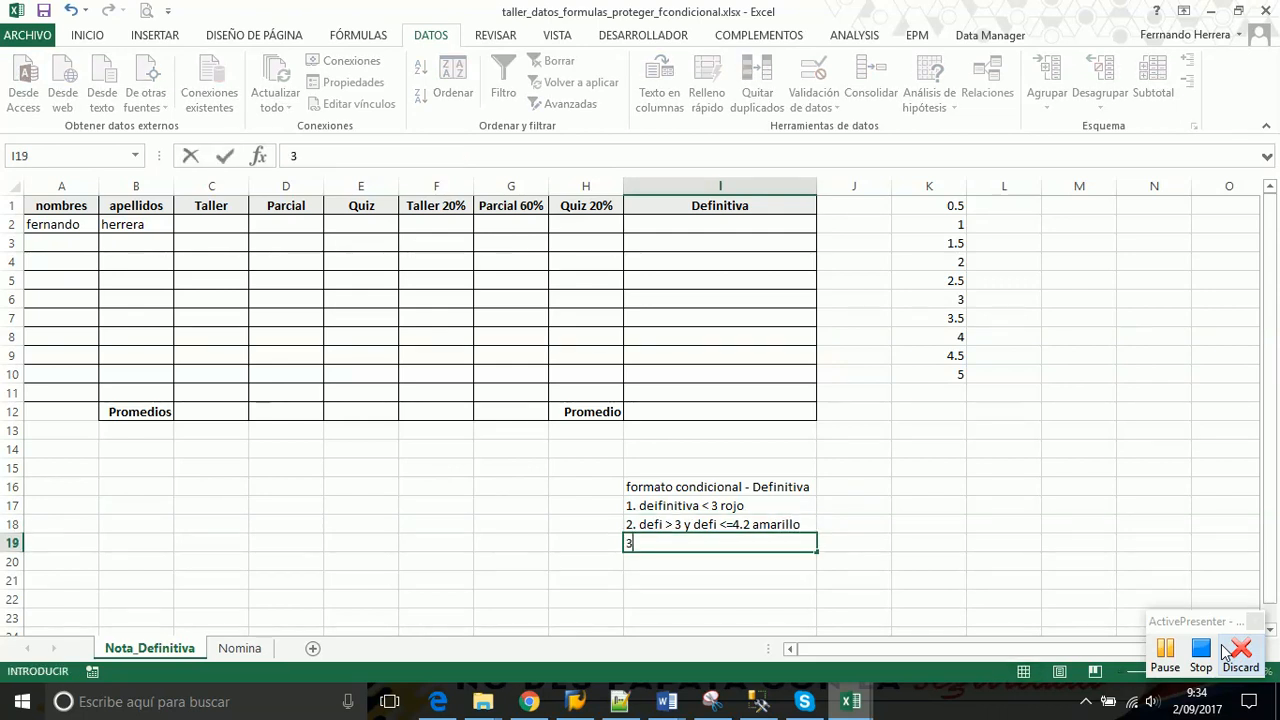
{"action": "type", "text": ". defi > 4."}
{"action": "type", "text": "y meni"}
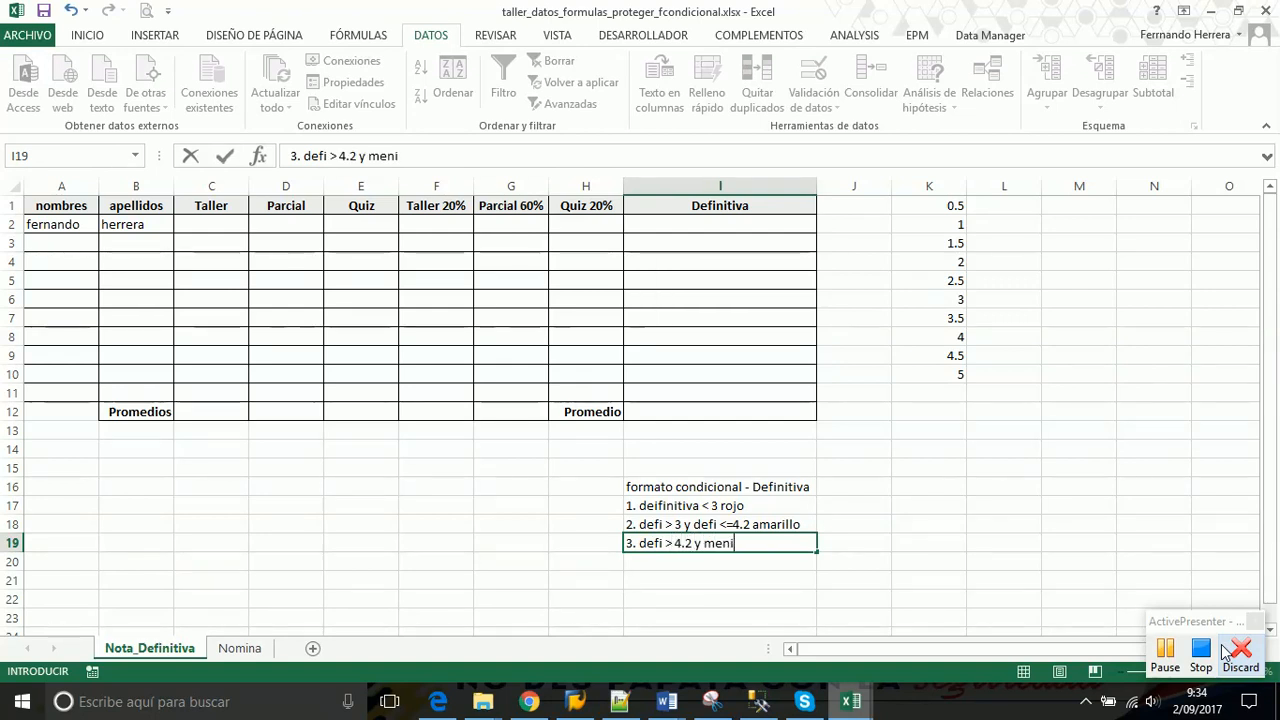
{"action": "key", "text": "BackSpace"}
{"action": "key", "text": "BackSpace"}
{"action": "key", "text": "BackSpace"}
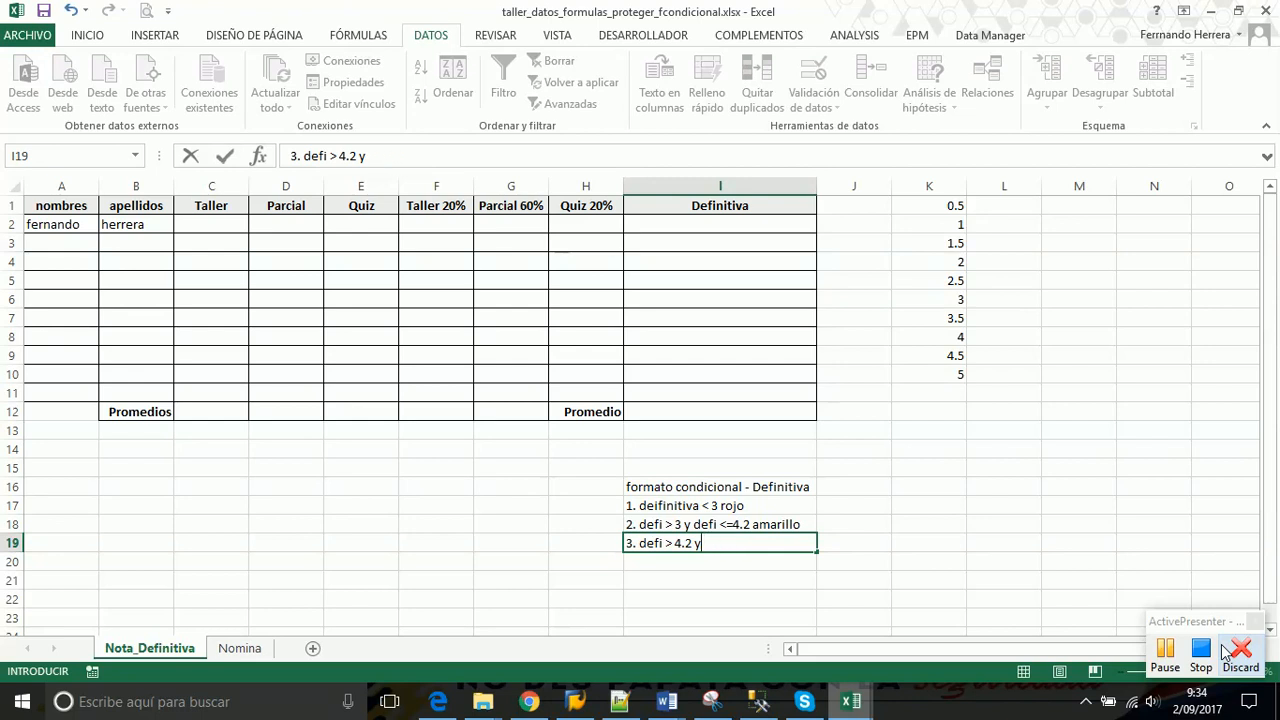
{"action": "type", "text": "def"}
{"action": "type", "text": "i <= 5 "}
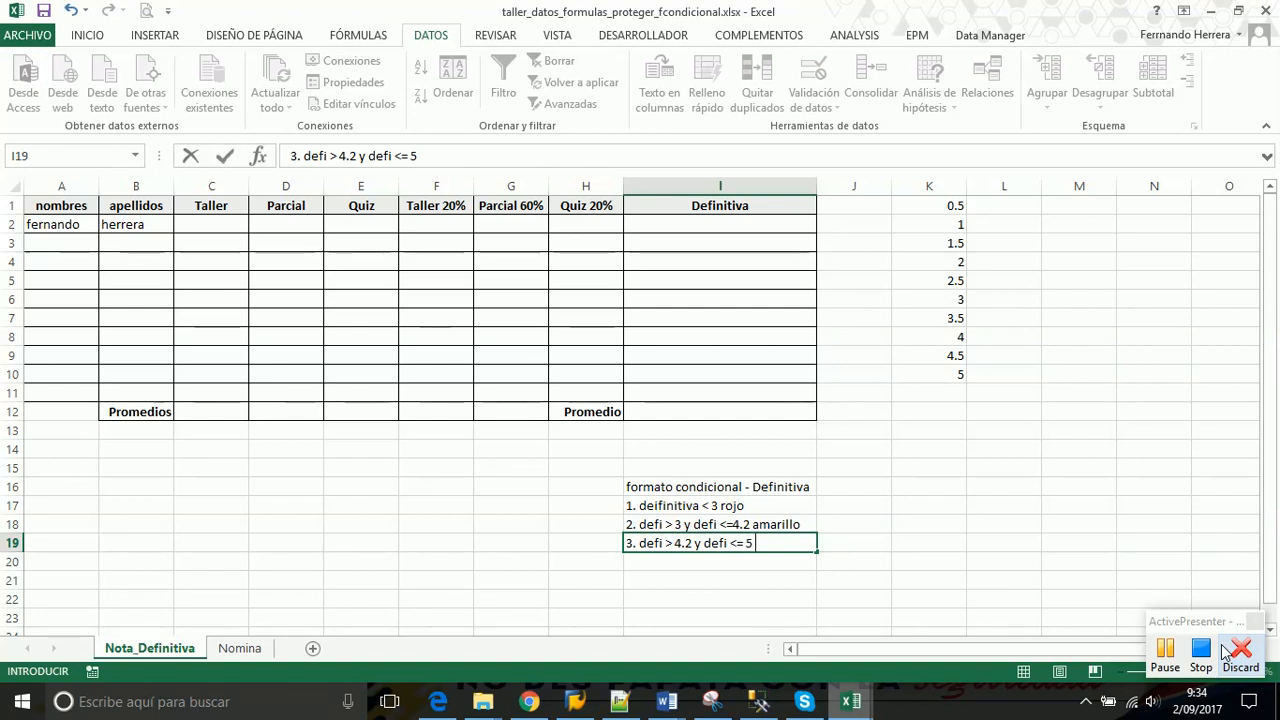
{"action": "type", "text": "verde"}
{"action": "key", "text": "Return"}
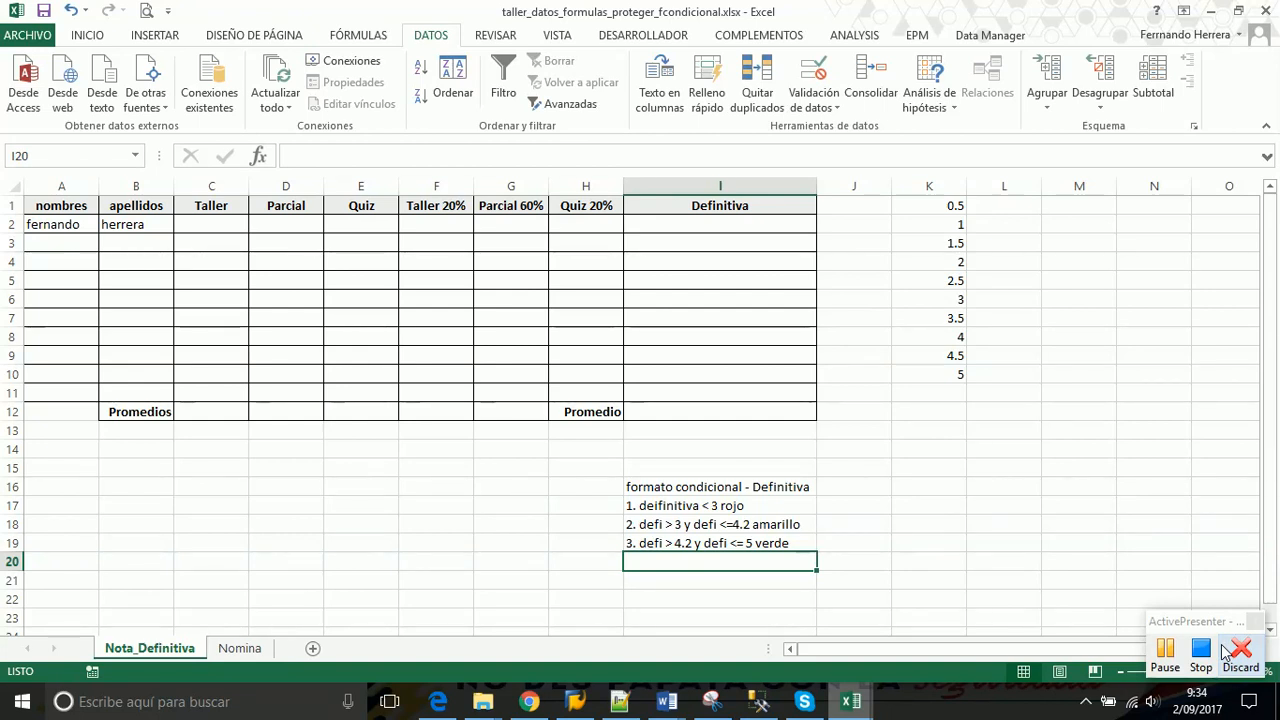
Select I2:I12 and preview Resaltar reglas de celdas and Conjuntos de iconos without applying any rule
{"action": "left_click_drag", "start_coordinate": [656, 223], "coordinate": [651, 417]}
{"action": "left_click", "coordinate": [84, 35]}
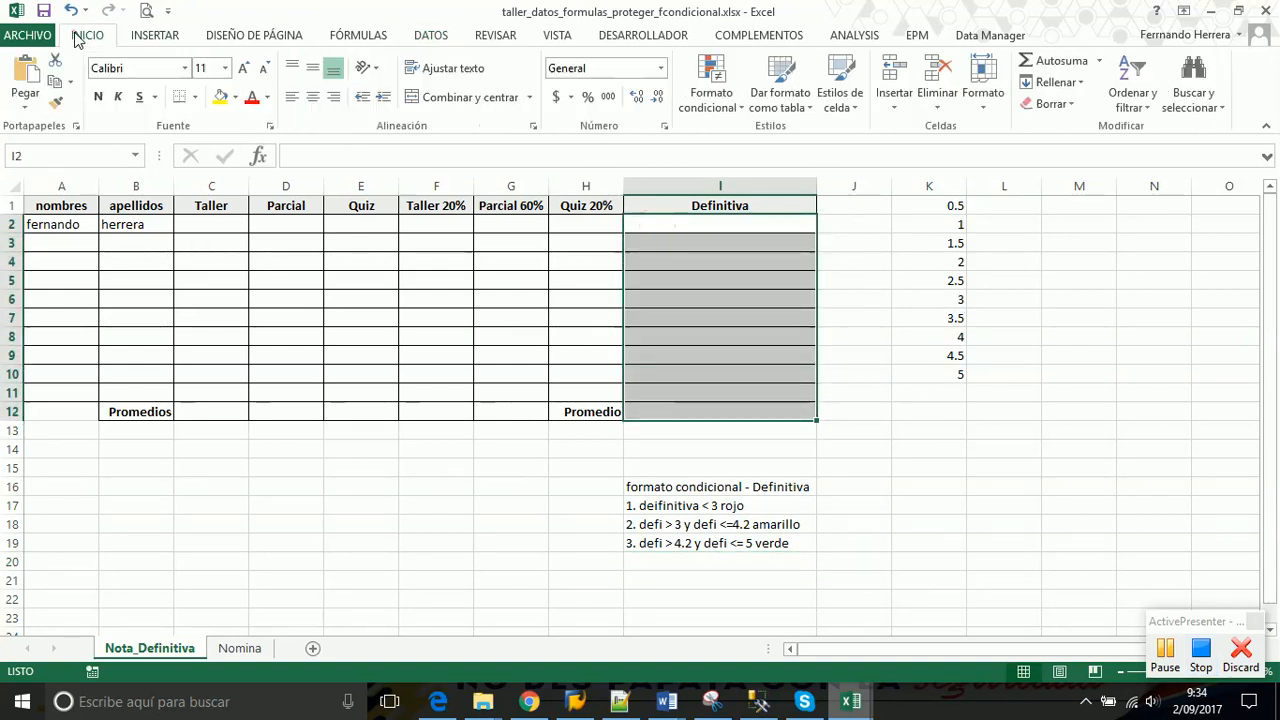
{"action": "left_click", "coordinate": [711, 88]}
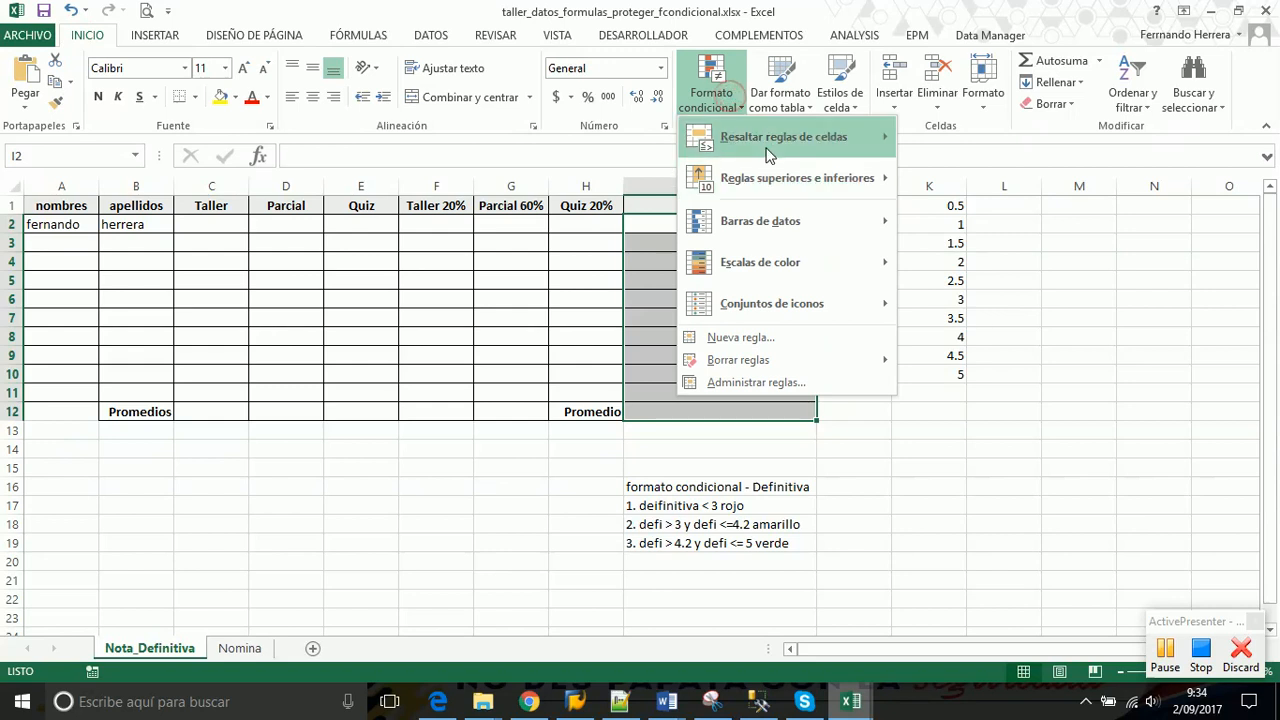
{"action": "mouse_move", "coordinate": [805, 150]}
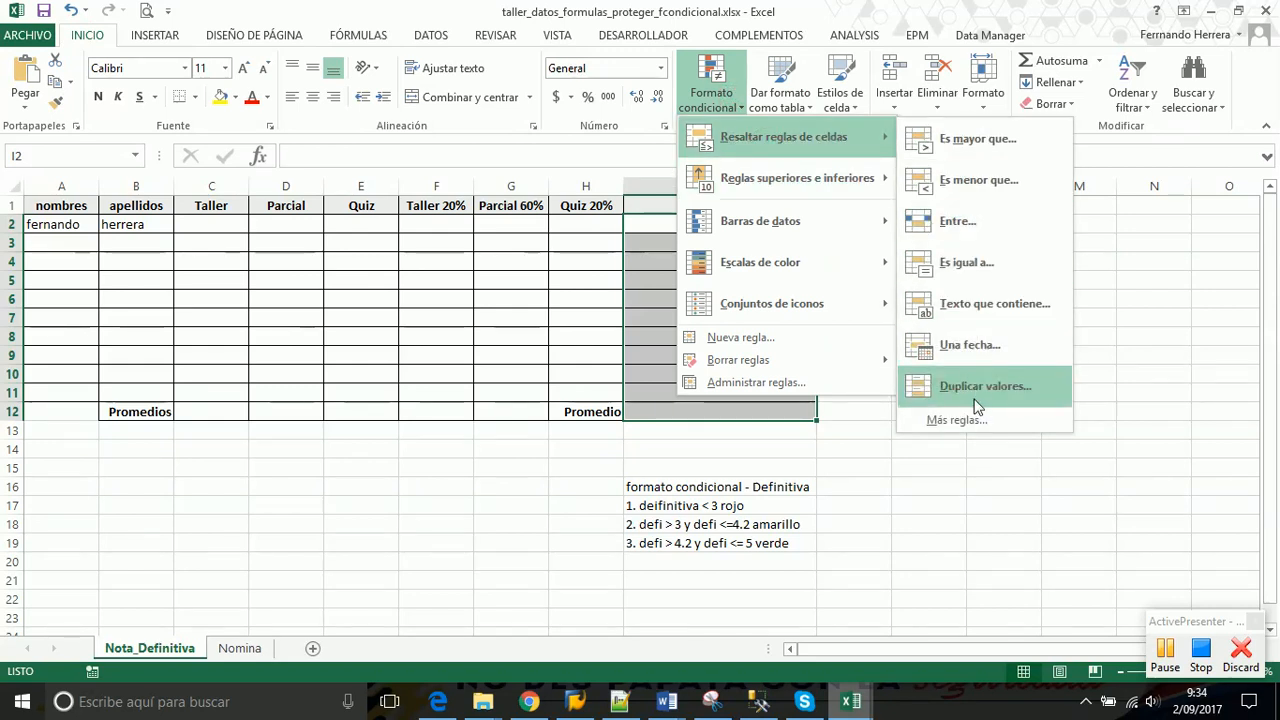
{"action": "mouse_move", "coordinate": [808, 304]}
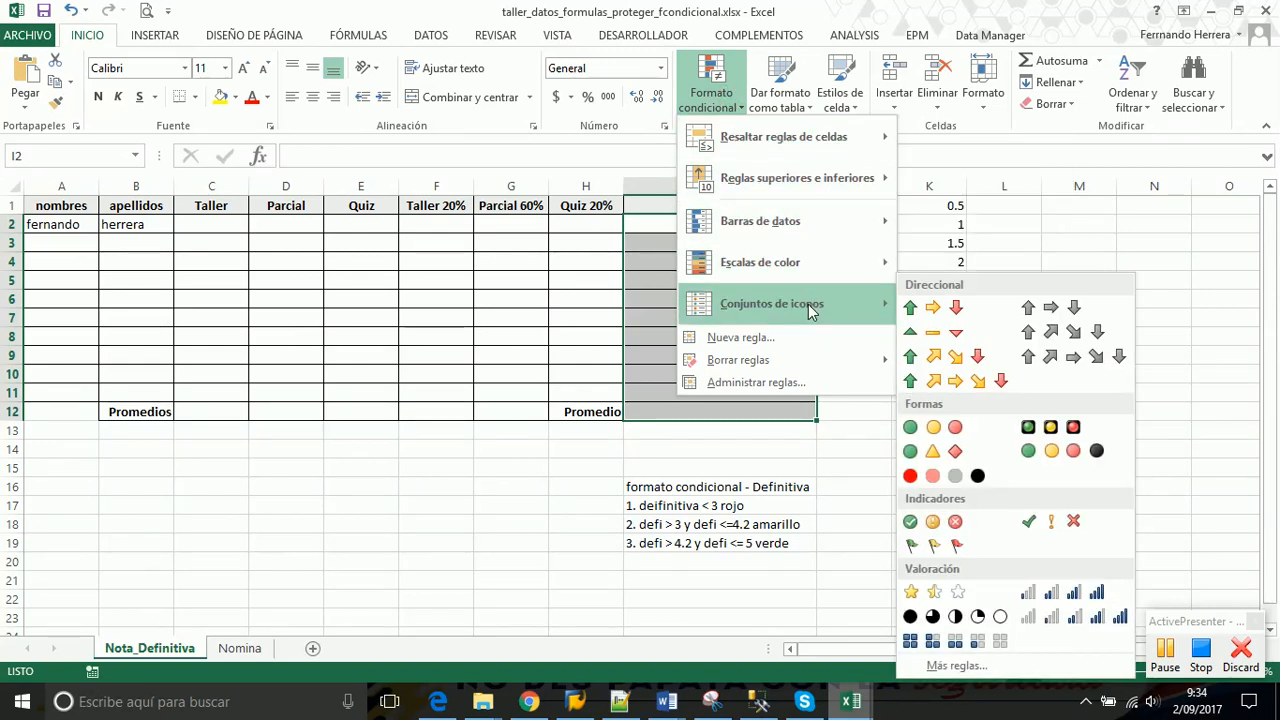
{"action": "key", "text": "Escape"}
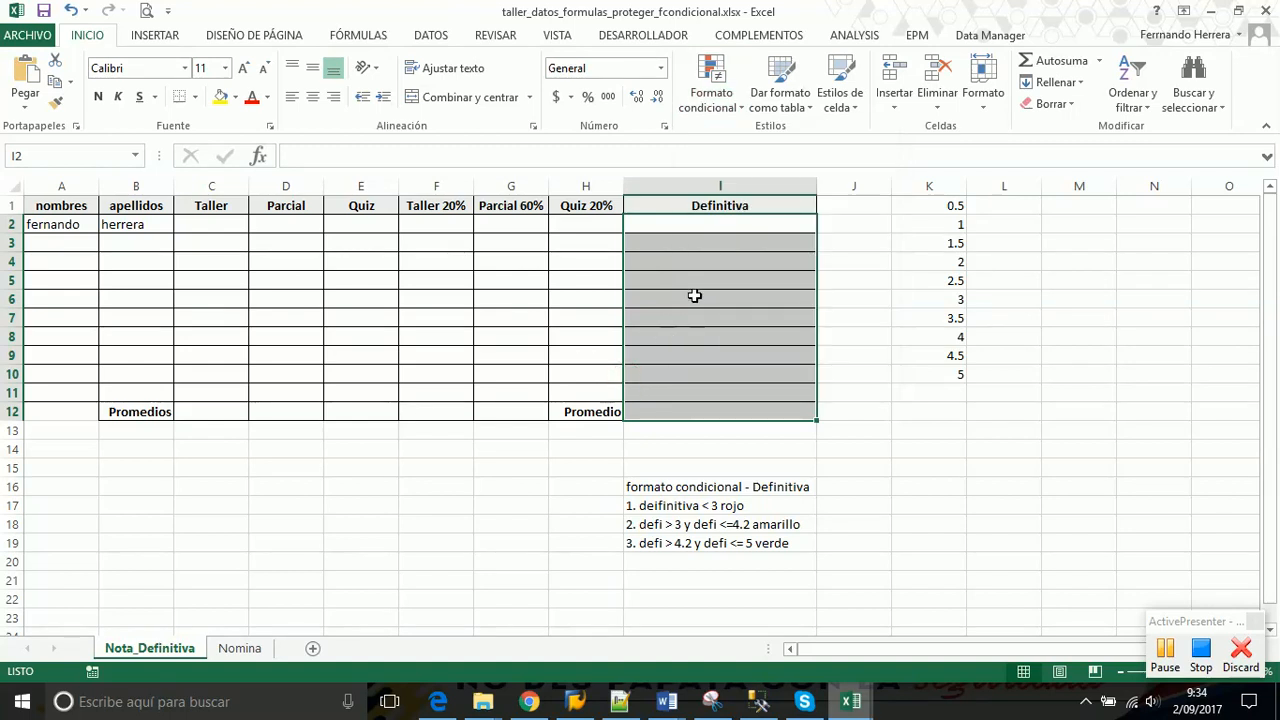
{"action": "left_click_drag", "start_coordinate": [703, 223], "coordinate": [688, 407]}
{"action": "left_click", "coordinate": [48, 207]}
{"action": "left_click_drag", "start_coordinate": [48, 207], "coordinate": [690, 207]}
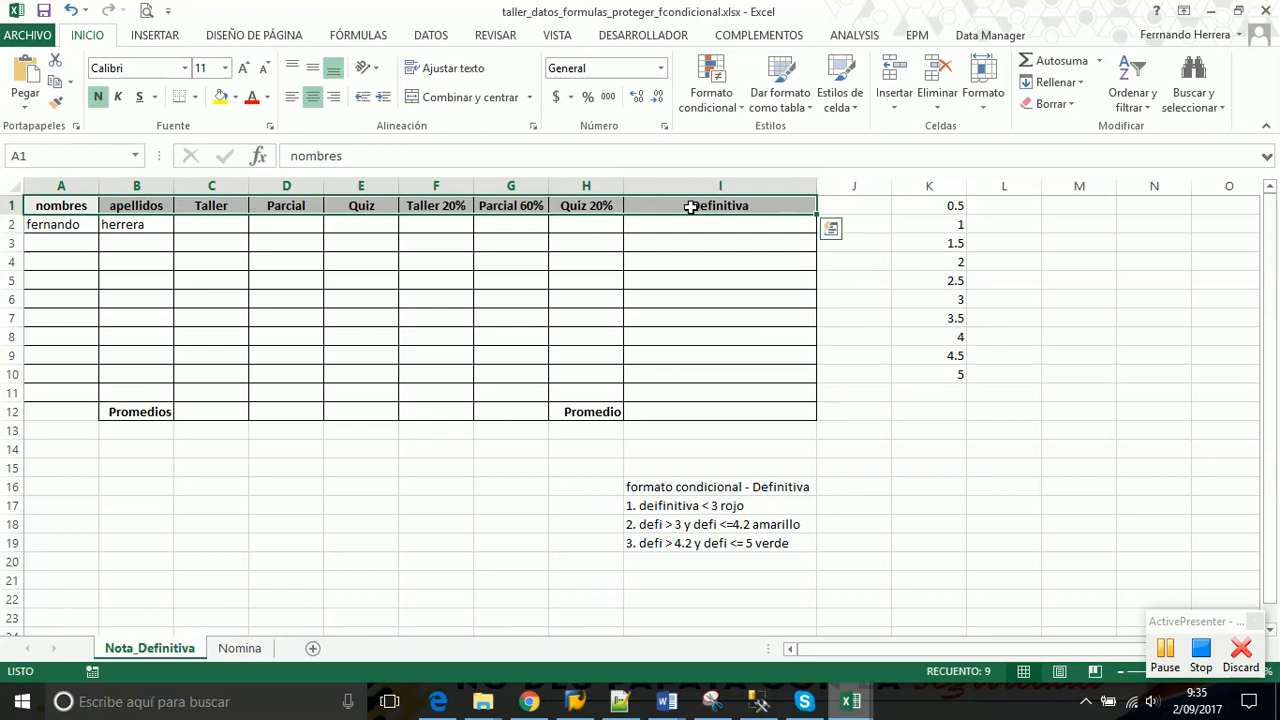
{"action": "left_click", "coordinate": [420, 220]}
{"action": "mouse_move", "coordinate": [420, 218]}
{"action": "left_mouse_down"}
{"action": "mouse_move", "coordinate": [586, 320]}
{"action": "mouse_move", "coordinate": [590, 394]}
{"action": "left_mouse_up"}
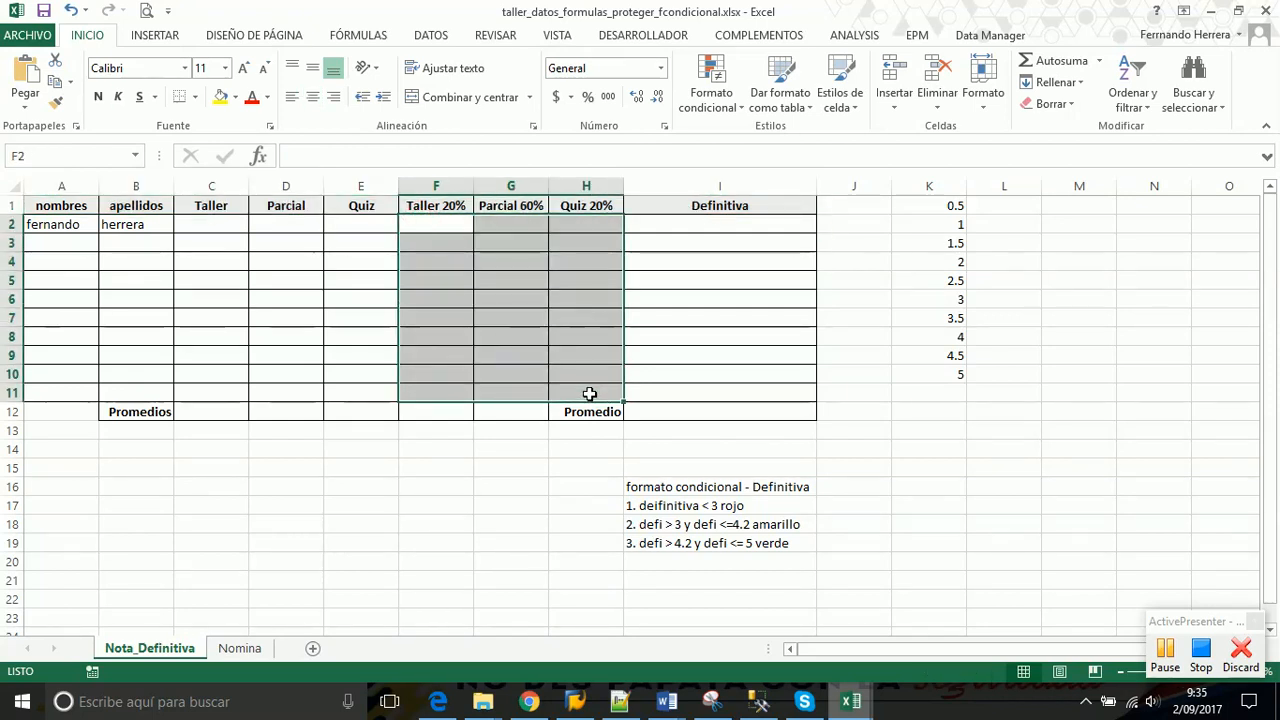
{"action": "left_click_drag", "start_coordinate": [682, 221], "coordinate": [674, 411]}
{"action": "left_click_drag", "start_coordinate": [200, 220], "coordinate": [371, 399]}
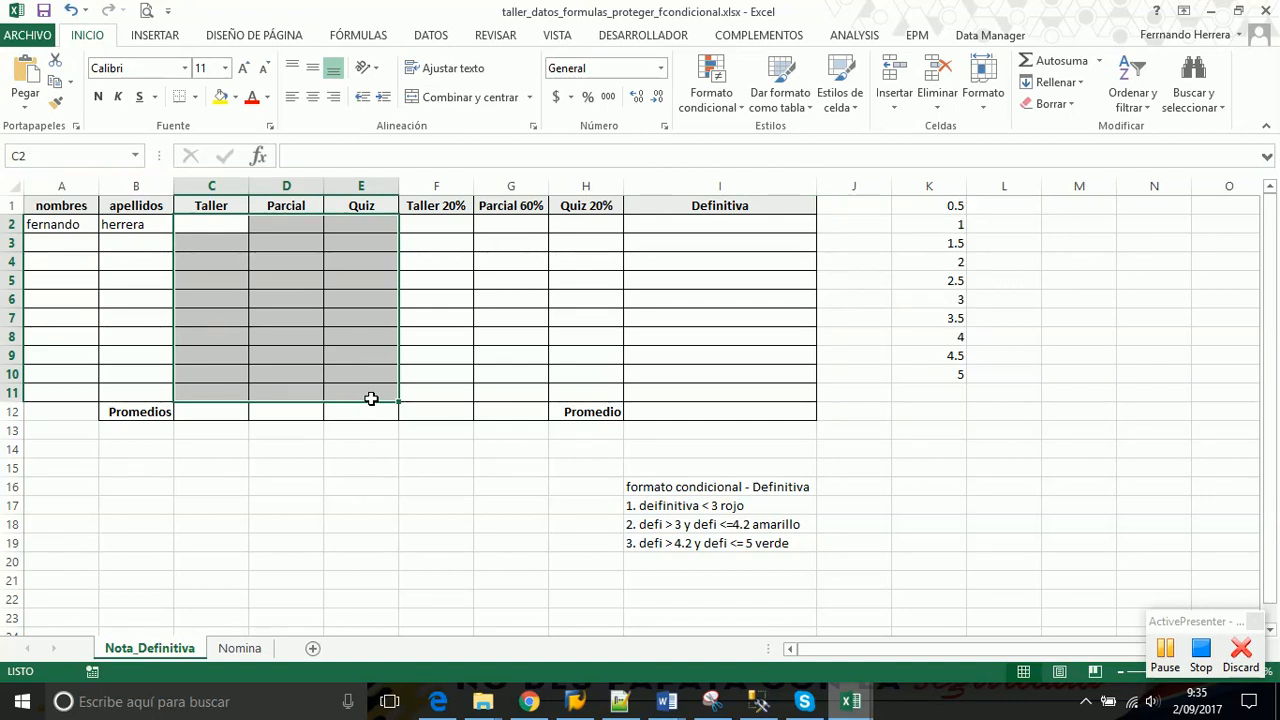
{"action": "left_click_drag", "start_coordinate": [62, 224], "coordinate": [140, 394]}
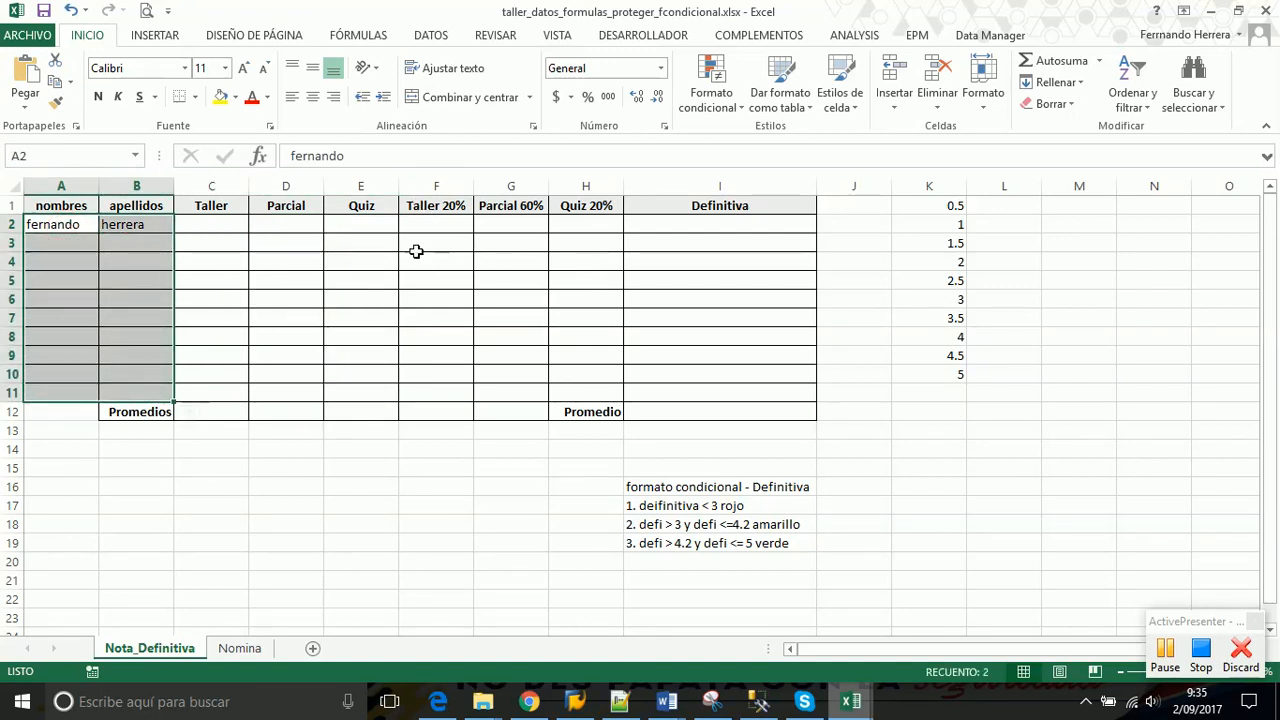
{"action": "left_click_drag", "start_coordinate": [432, 224], "coordinate": [716, 391]}
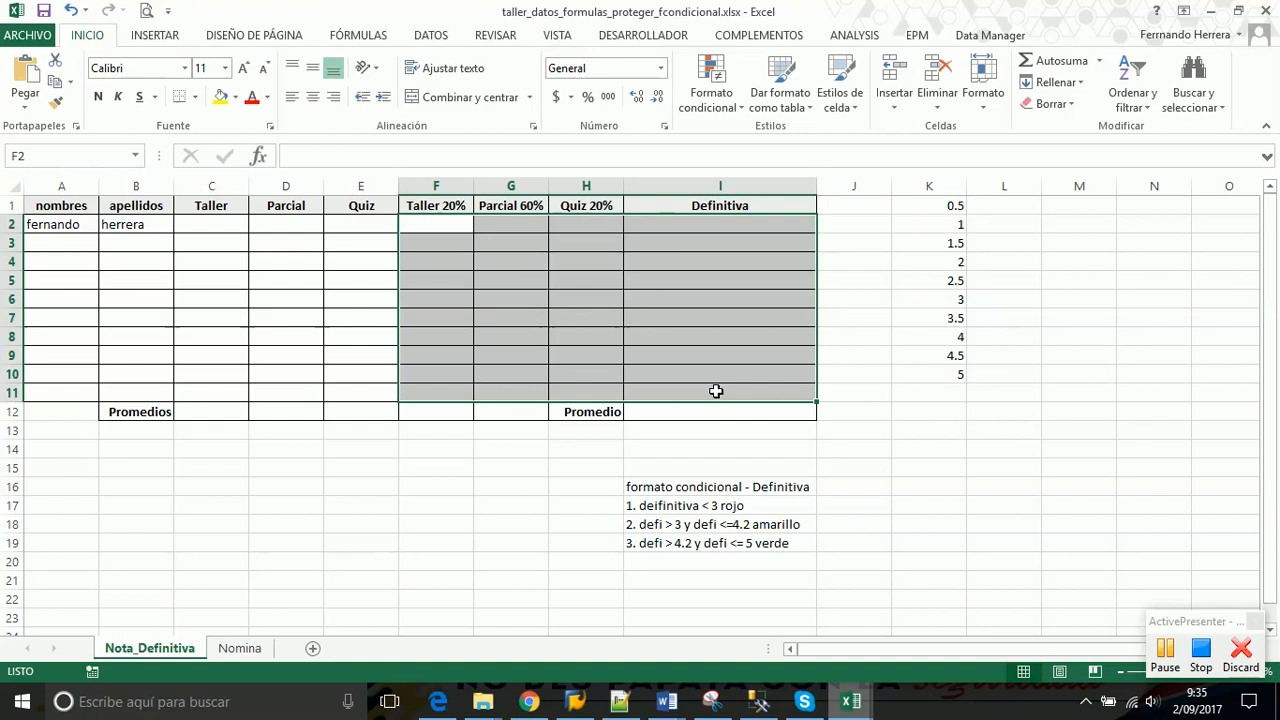
{"action": "left_click", "coordinate": [700, 343]}
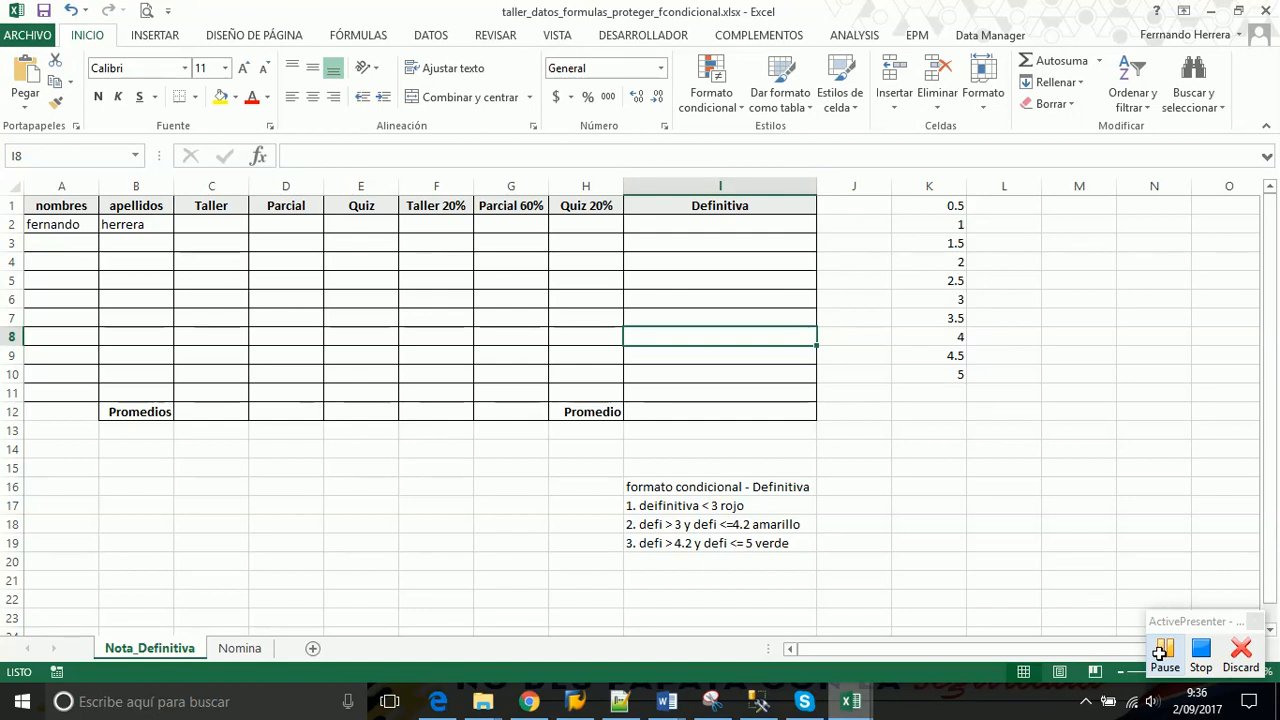
{"action": "left_click", "coordinate": [1163, 650]}
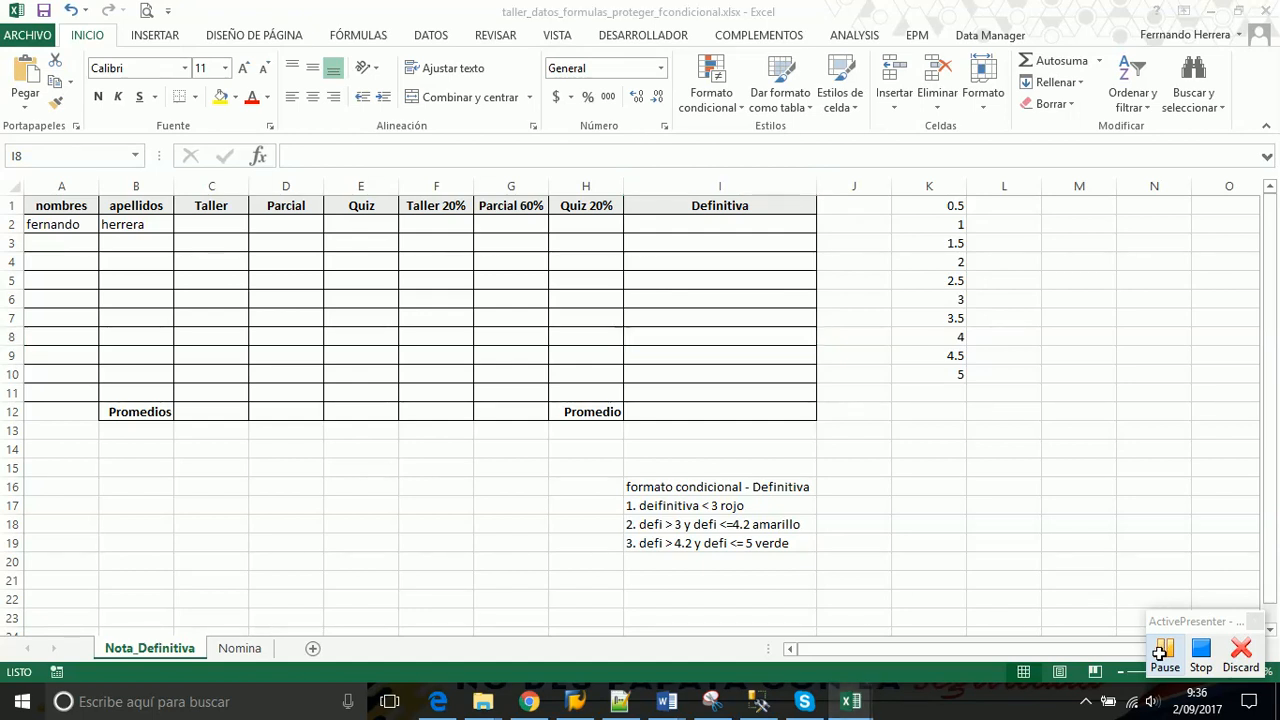